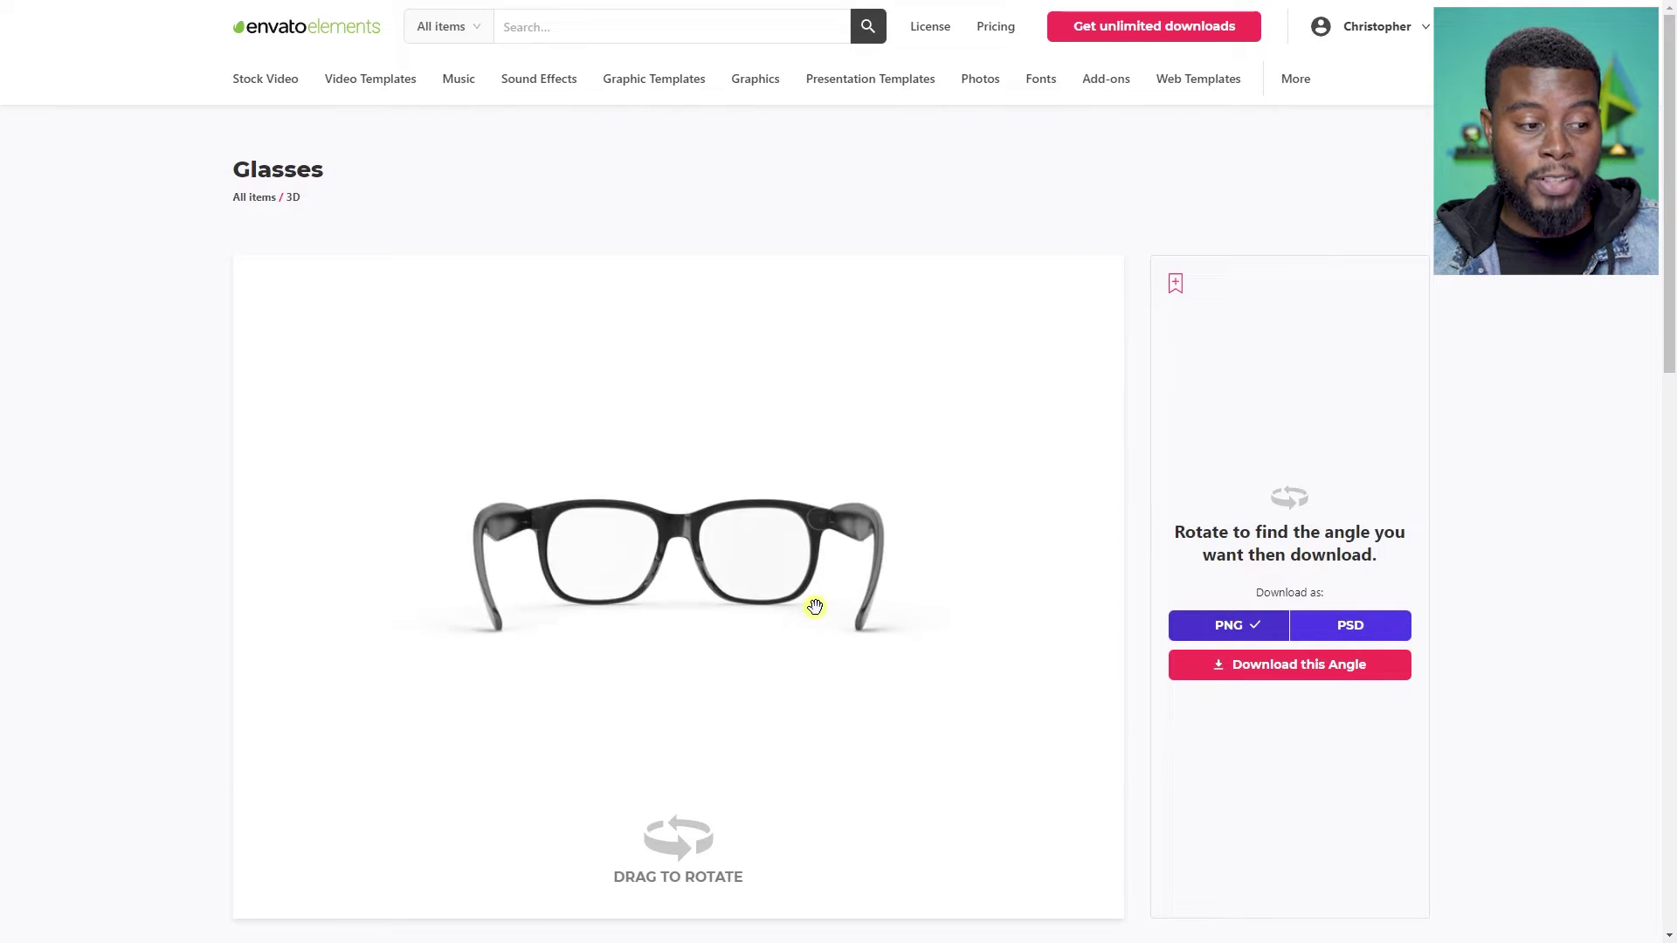
- Rotate the 3D glasses render to a rear side angle and request that angle as a PNG download
left_click_drag(814, 591, 760, 589)
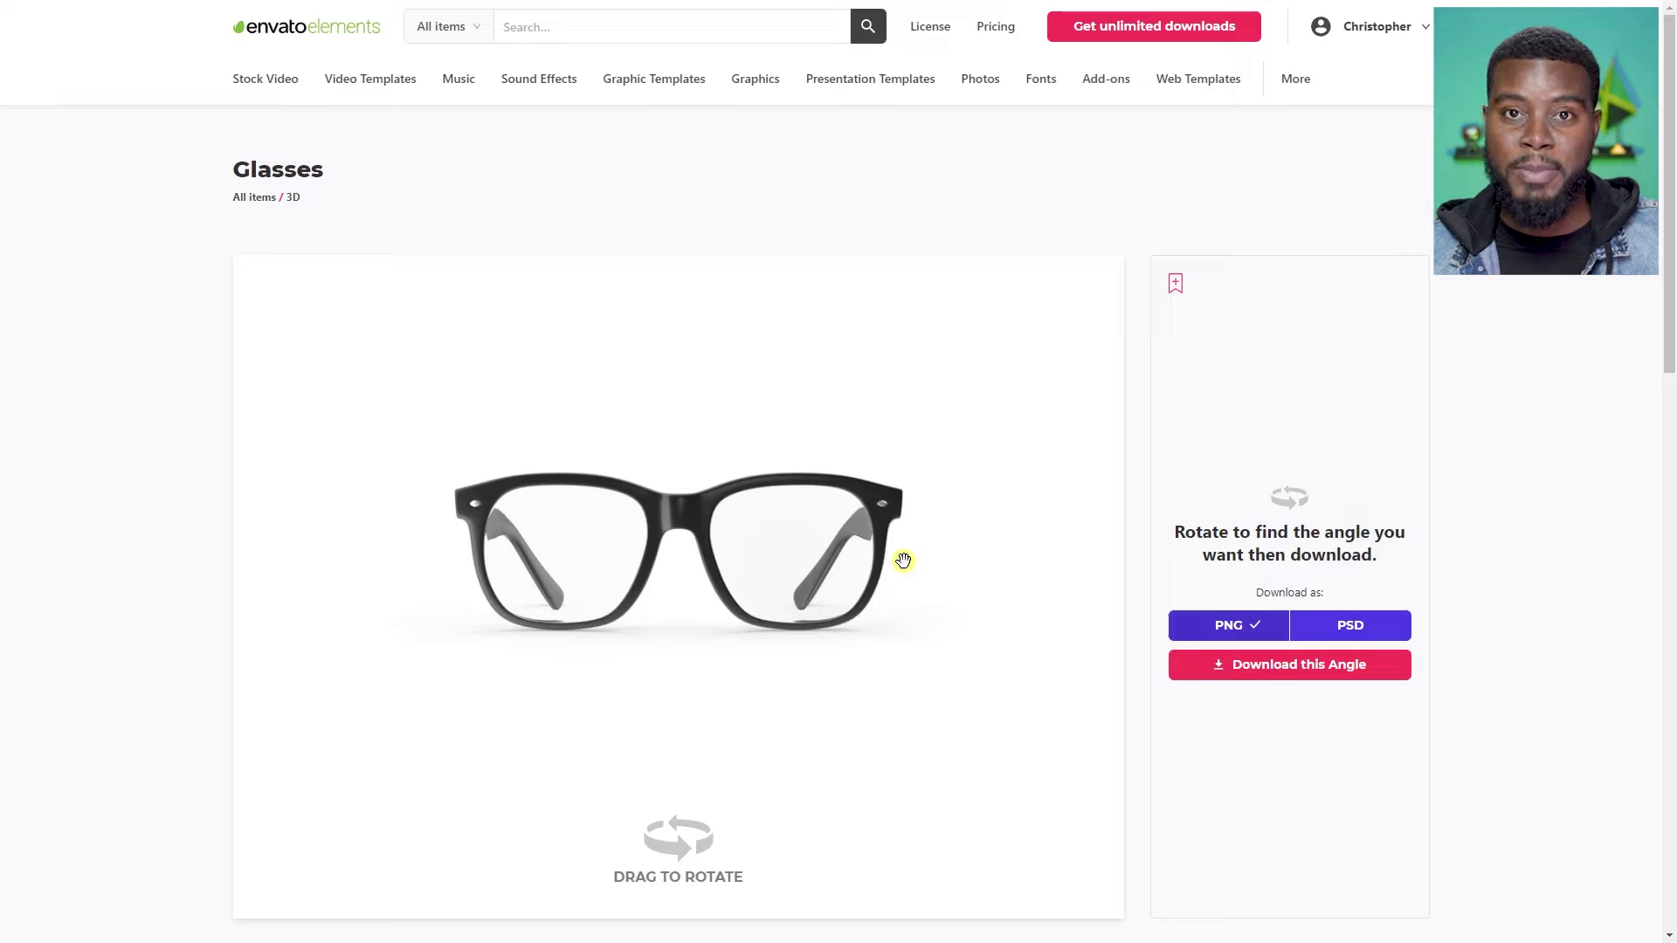
left_click_drag(903, 560, 1135, 606)
left_click(1298, 670)
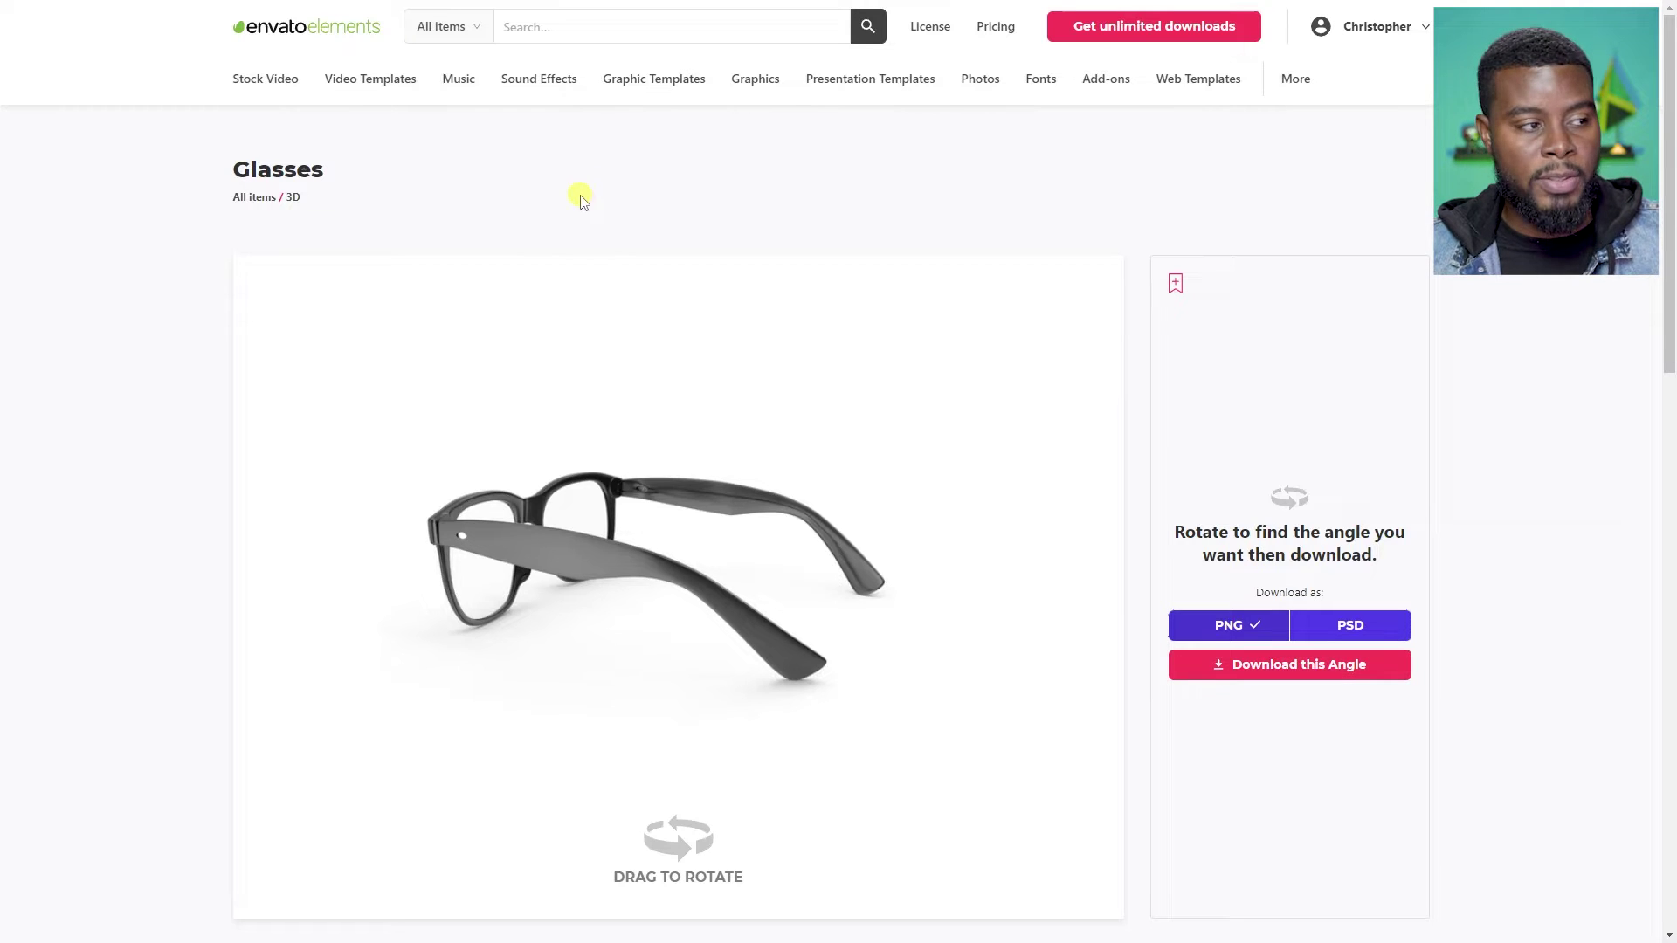
- Search the 3D category for "toyota" and open the Hybrid SUV Toyota Venza item
left_click(294, 198)
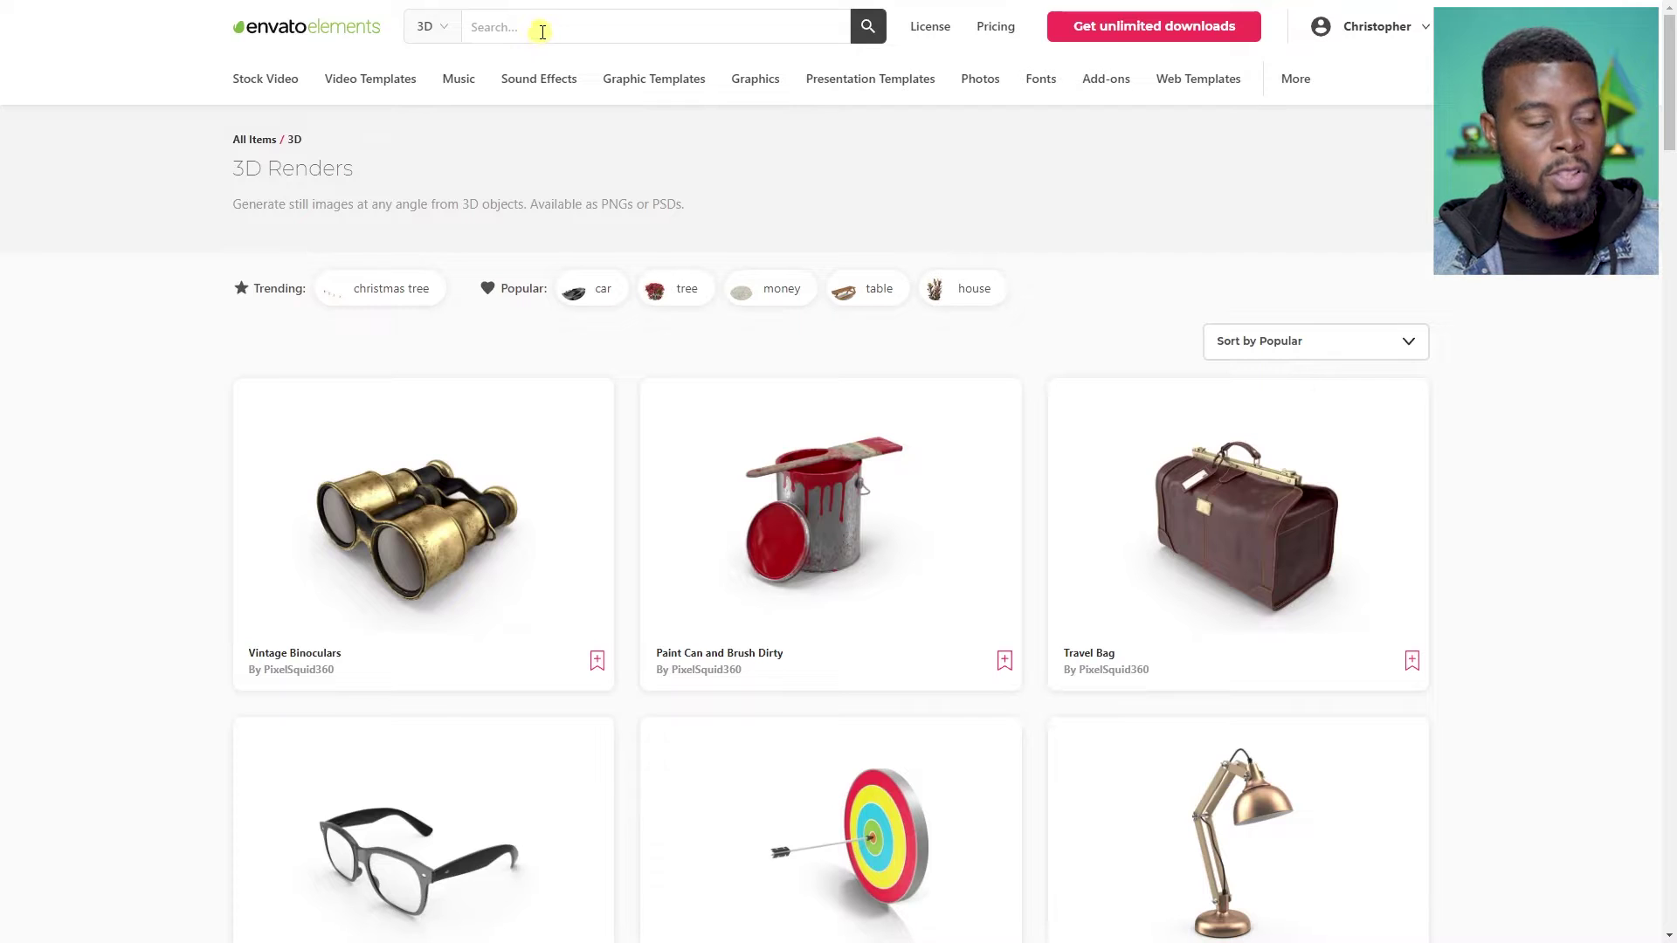
type("toyota")
key("Return")
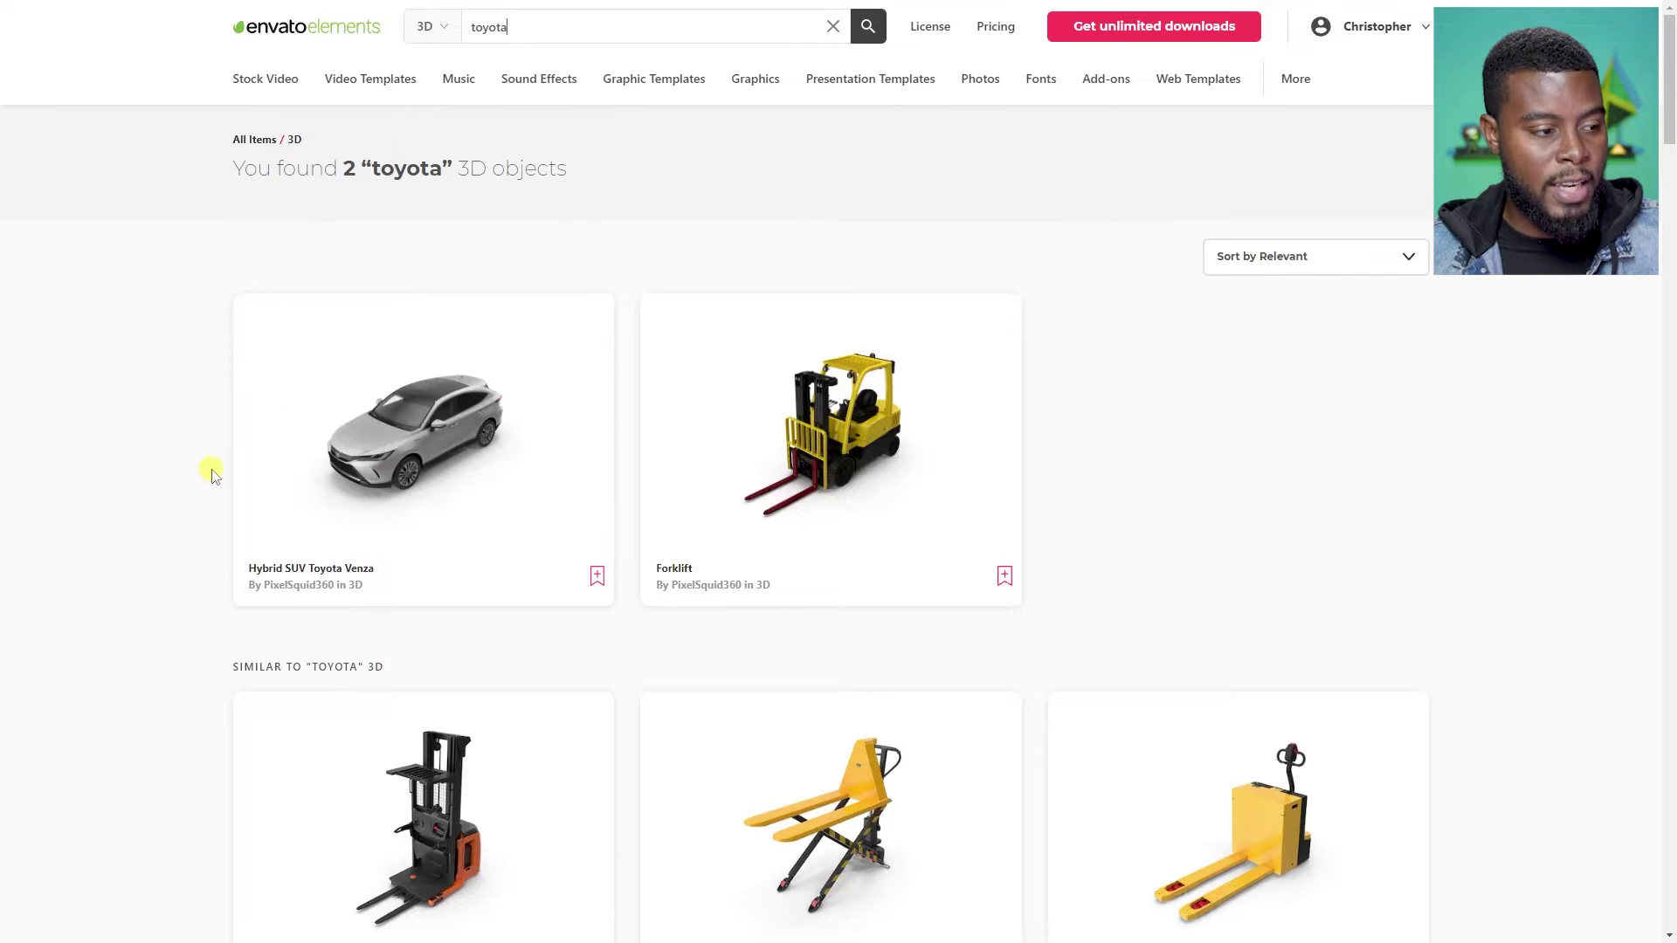
scroll(191, 473, "down", 2)
scroll(190, 472, "up", 2)
left_click(504, 490)
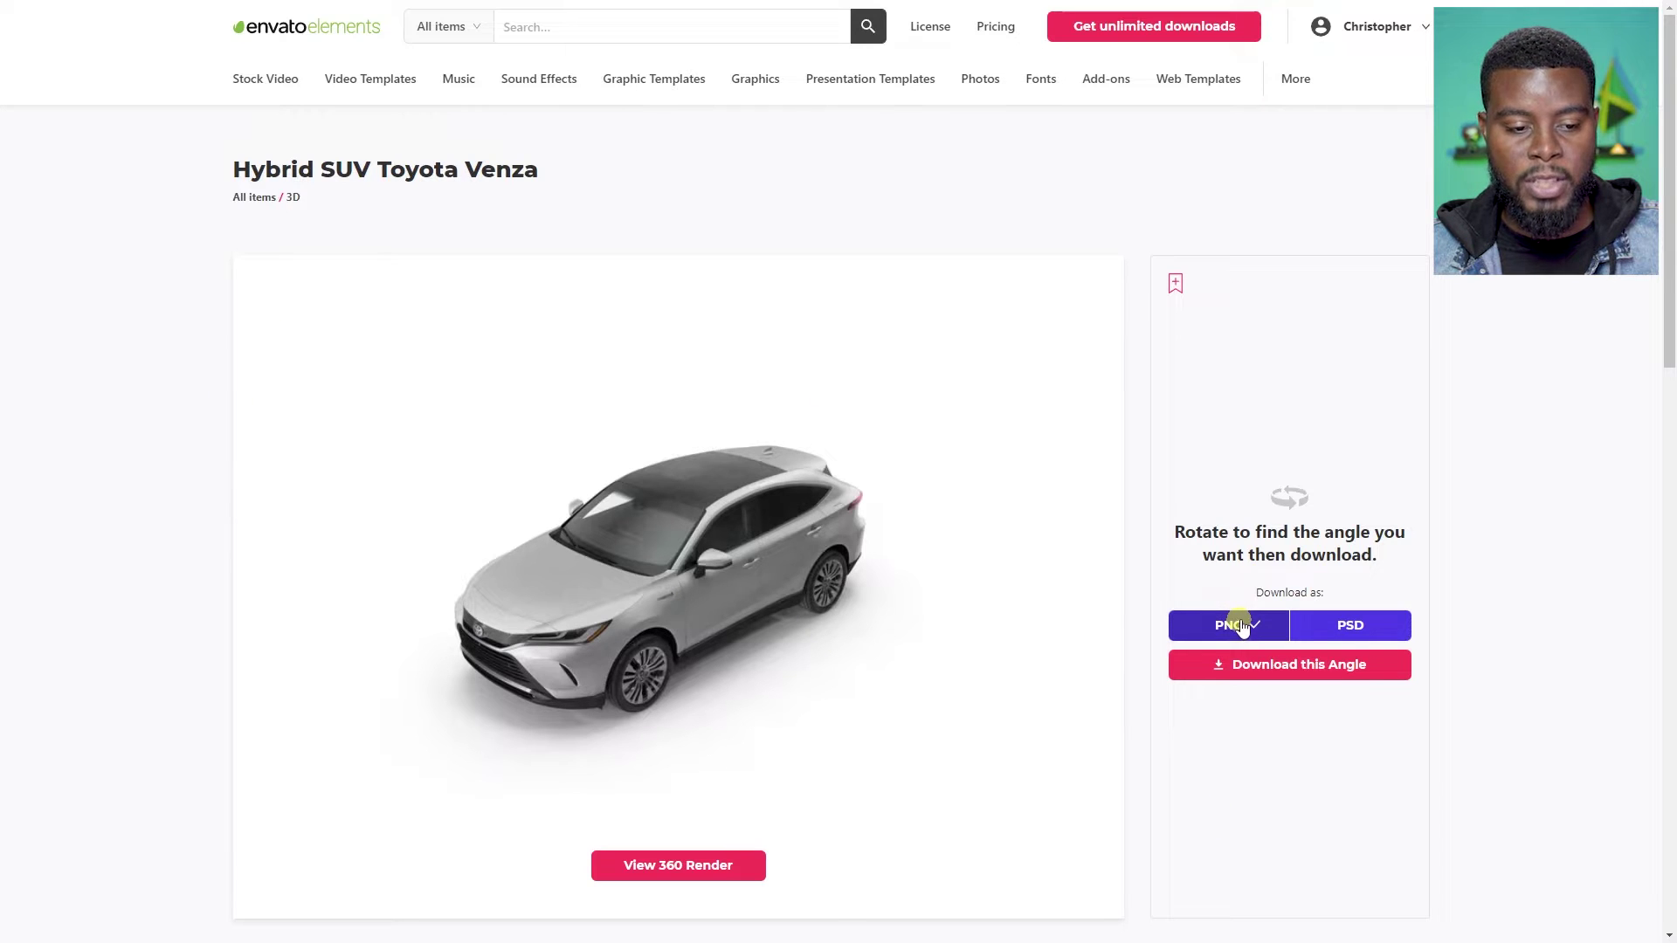
- Keep PNG as the download format and rotate the Toyota Venza's 360 render to a side view
left_click(1367, 625)
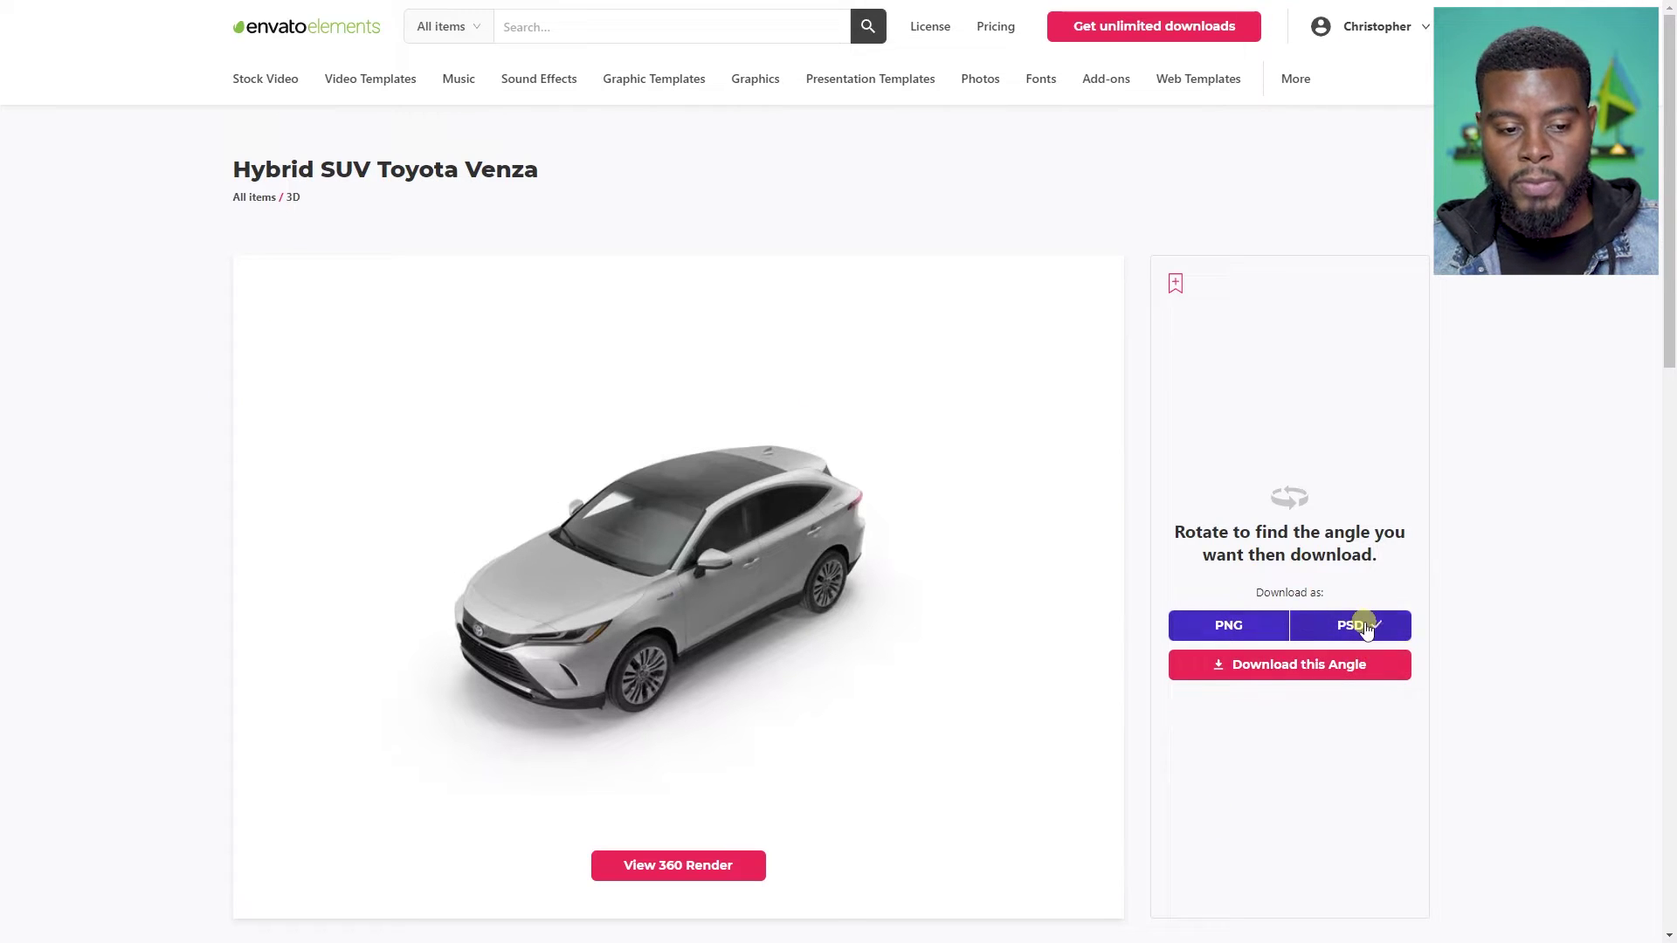
left_click(1277, 625)
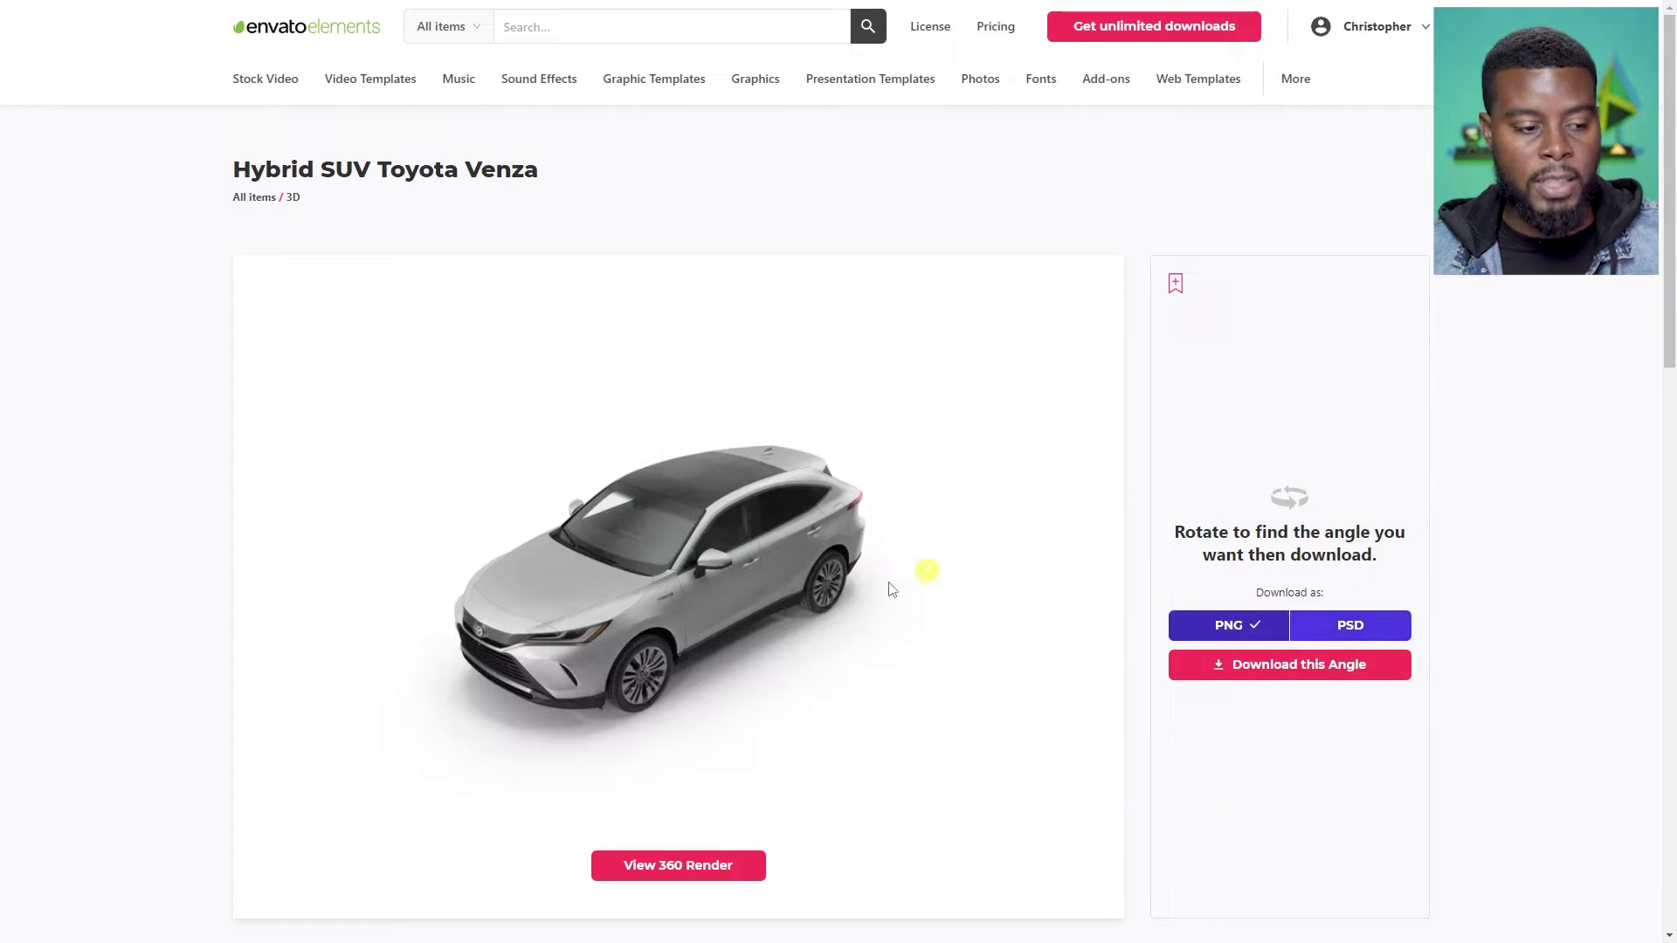
left_click(689, 873)
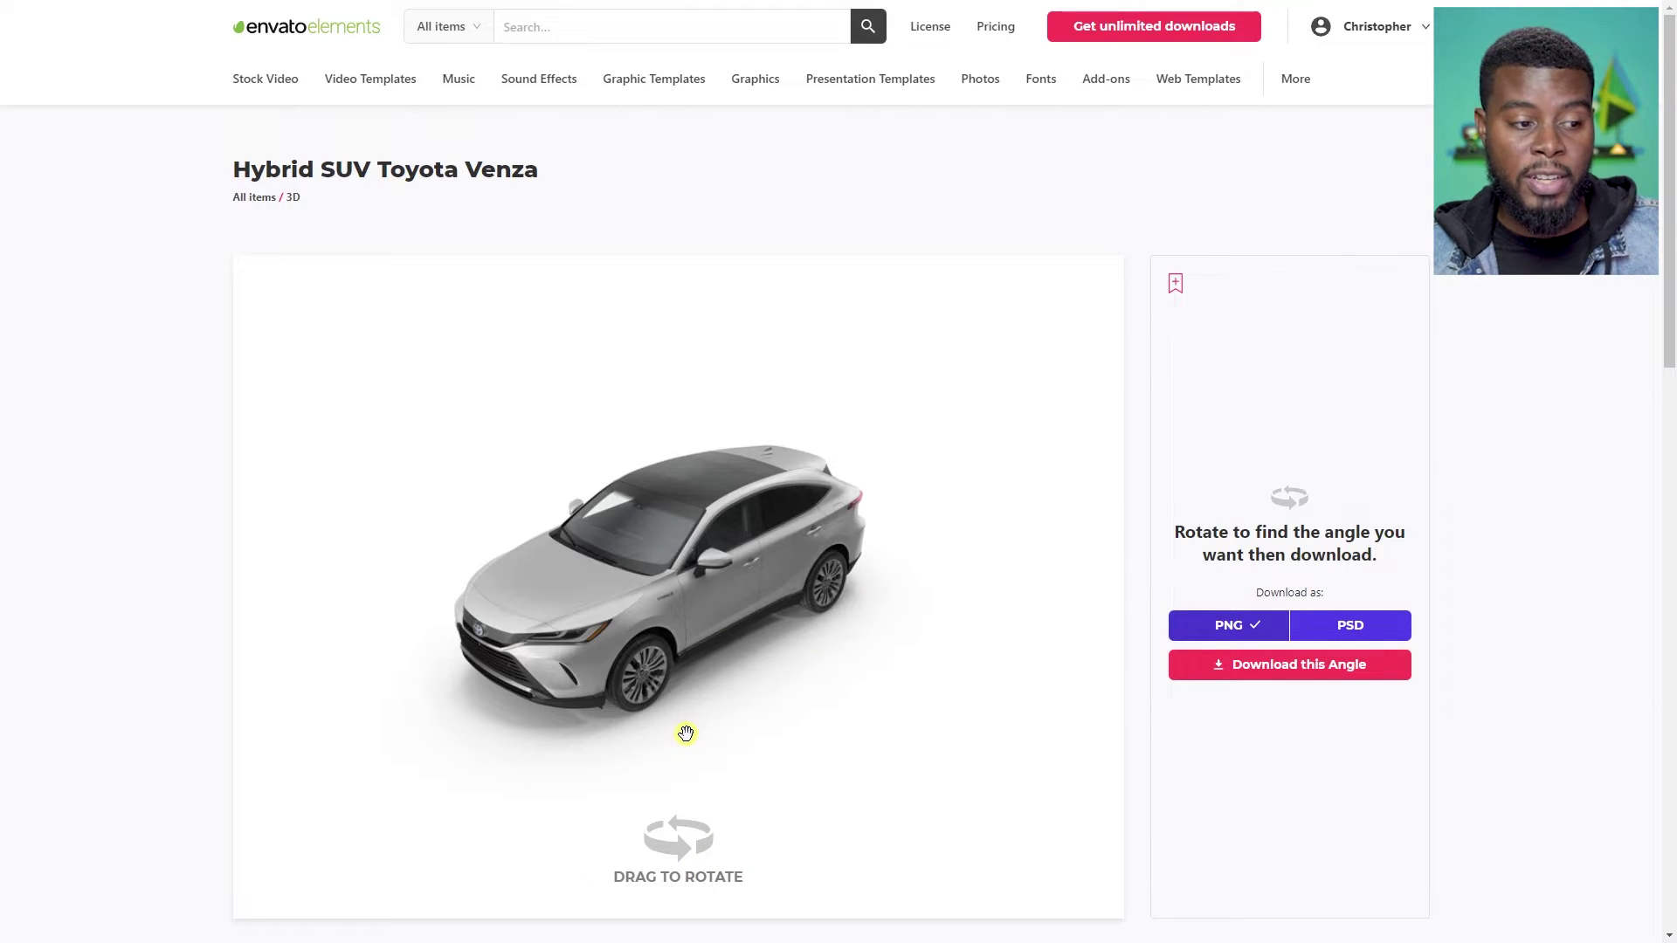
mouse_move(684, 647)
left_mouse_down()
mouse_move(666, 647)
mouse_move(691, 631)
left_mouse_up()
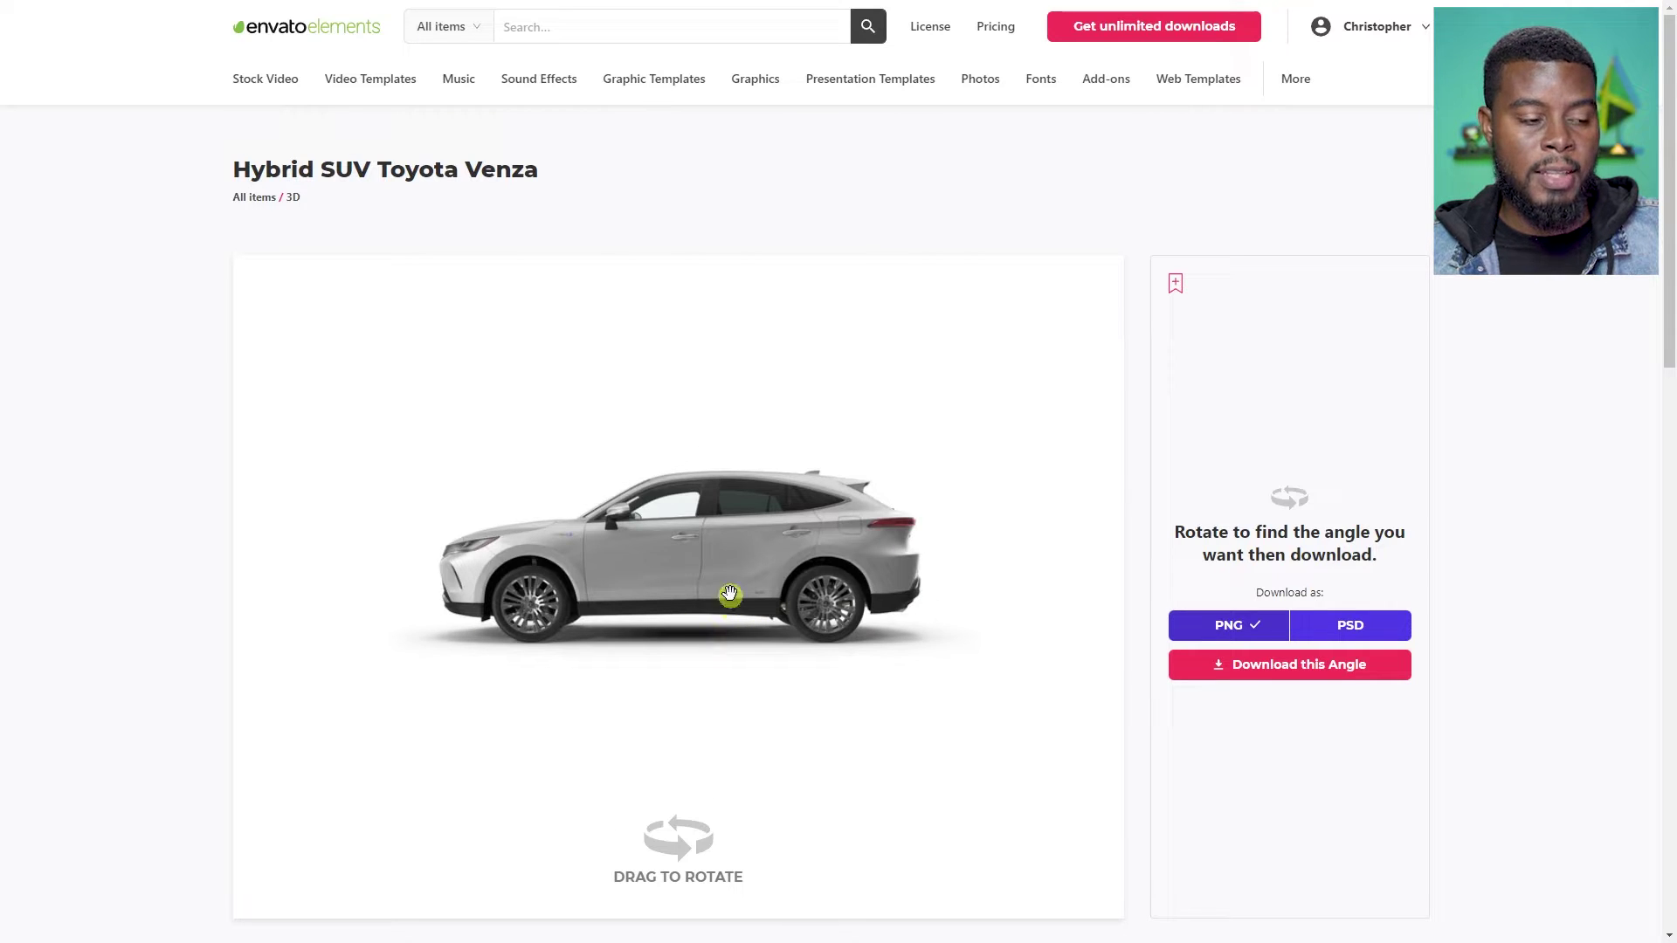
- Download this angle under the Learn Share Photo Video project and save the PNG in the LSPV 112 - Corporate Brochure & Envato 3D folder
left_click(1326, 674)
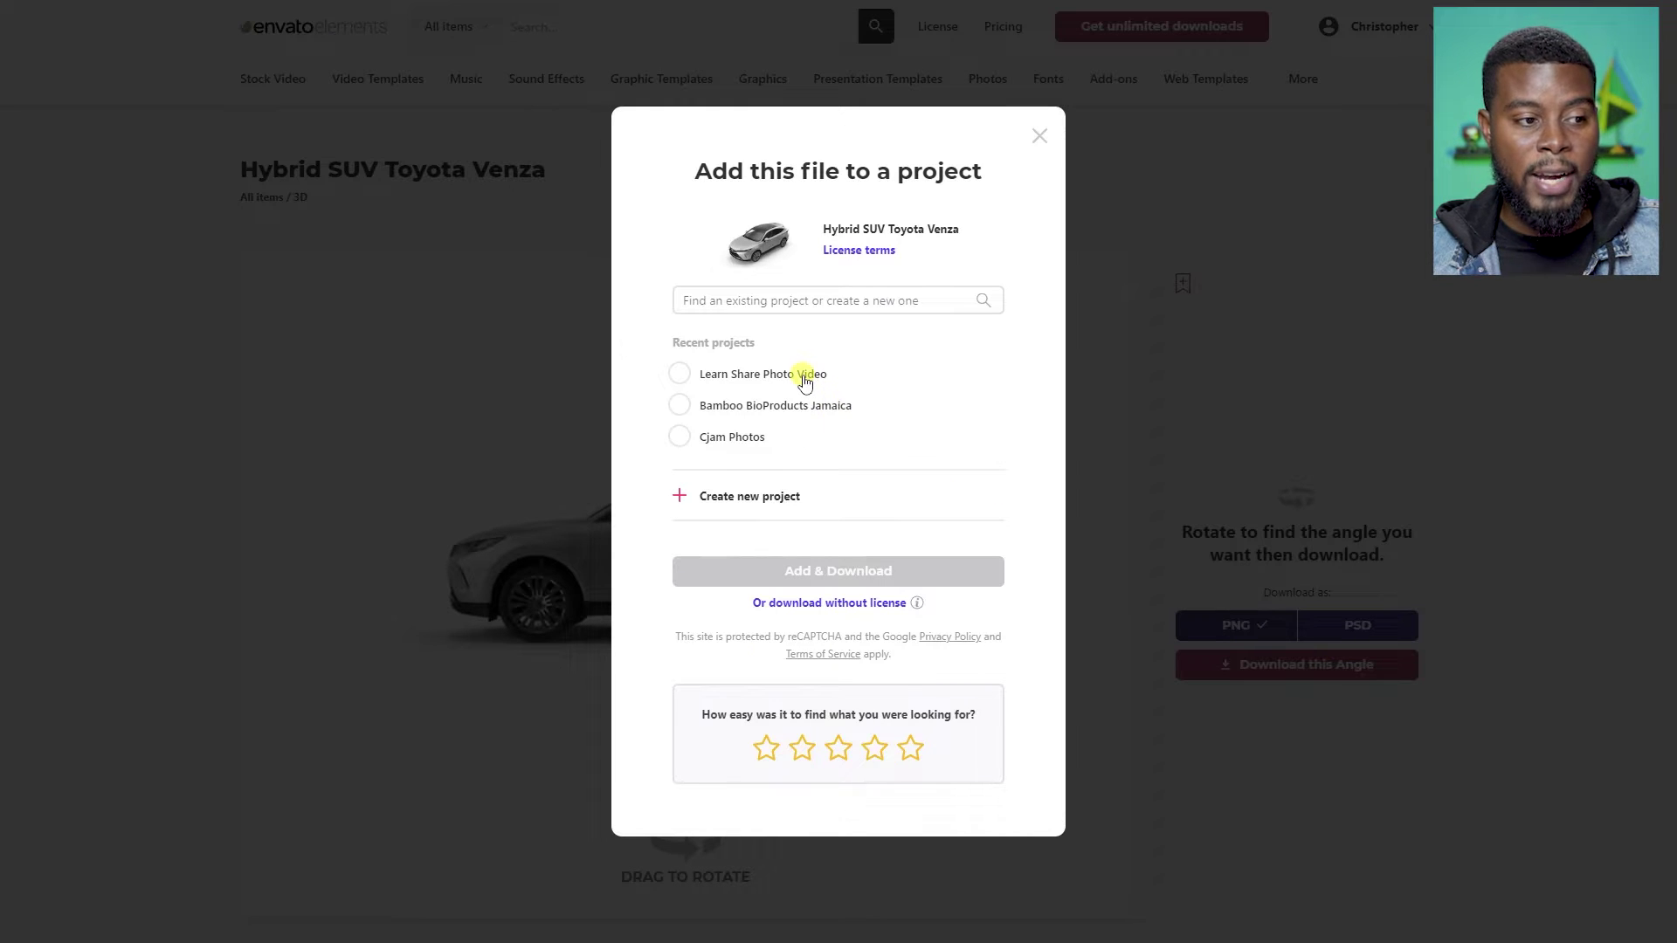
left_click(802, 378)
left_click(919, 576)
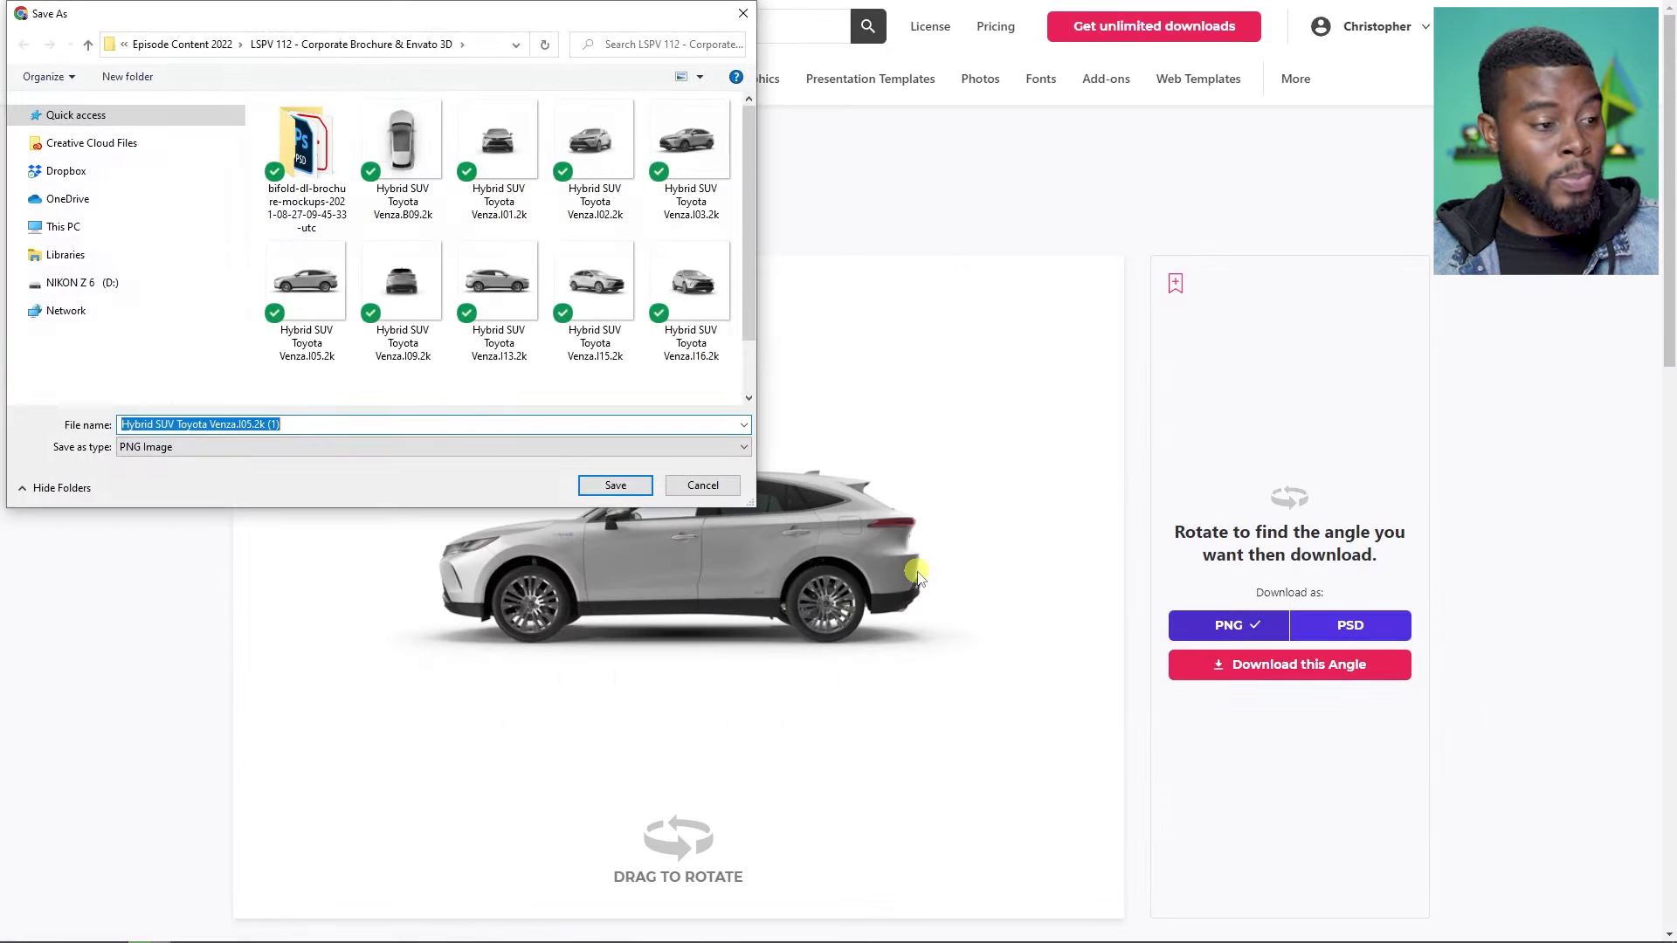
left_click(611, 485)
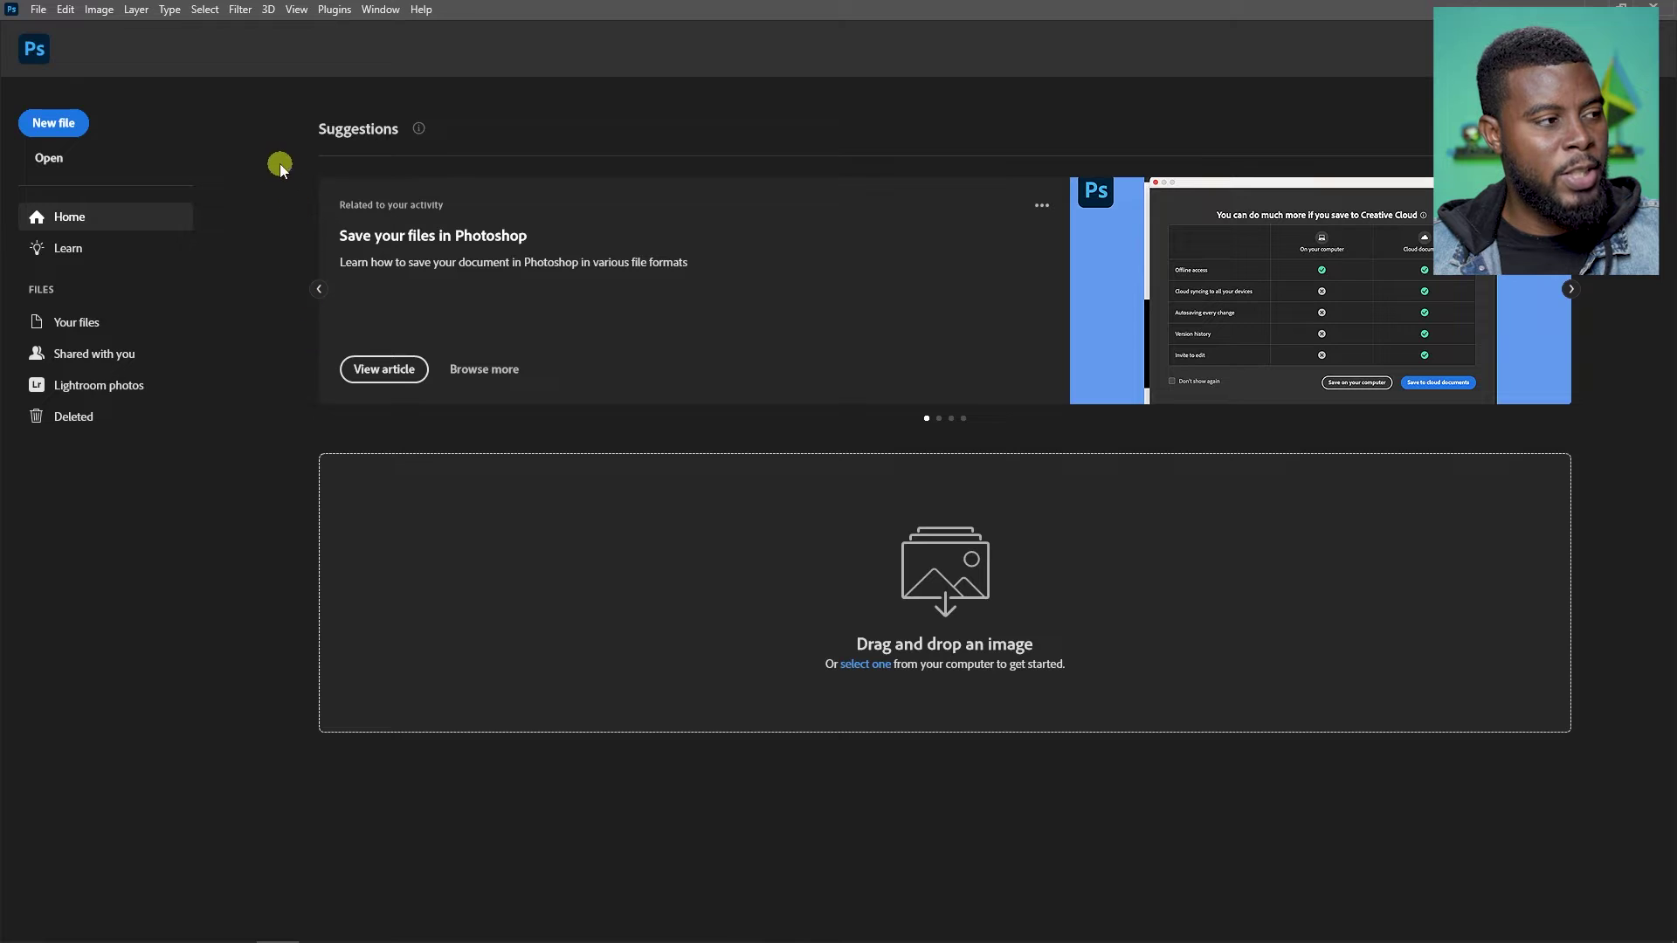
- Switch to Photoshop and set up a new document in inches with width 4 and height 8
left_click(77, 125)
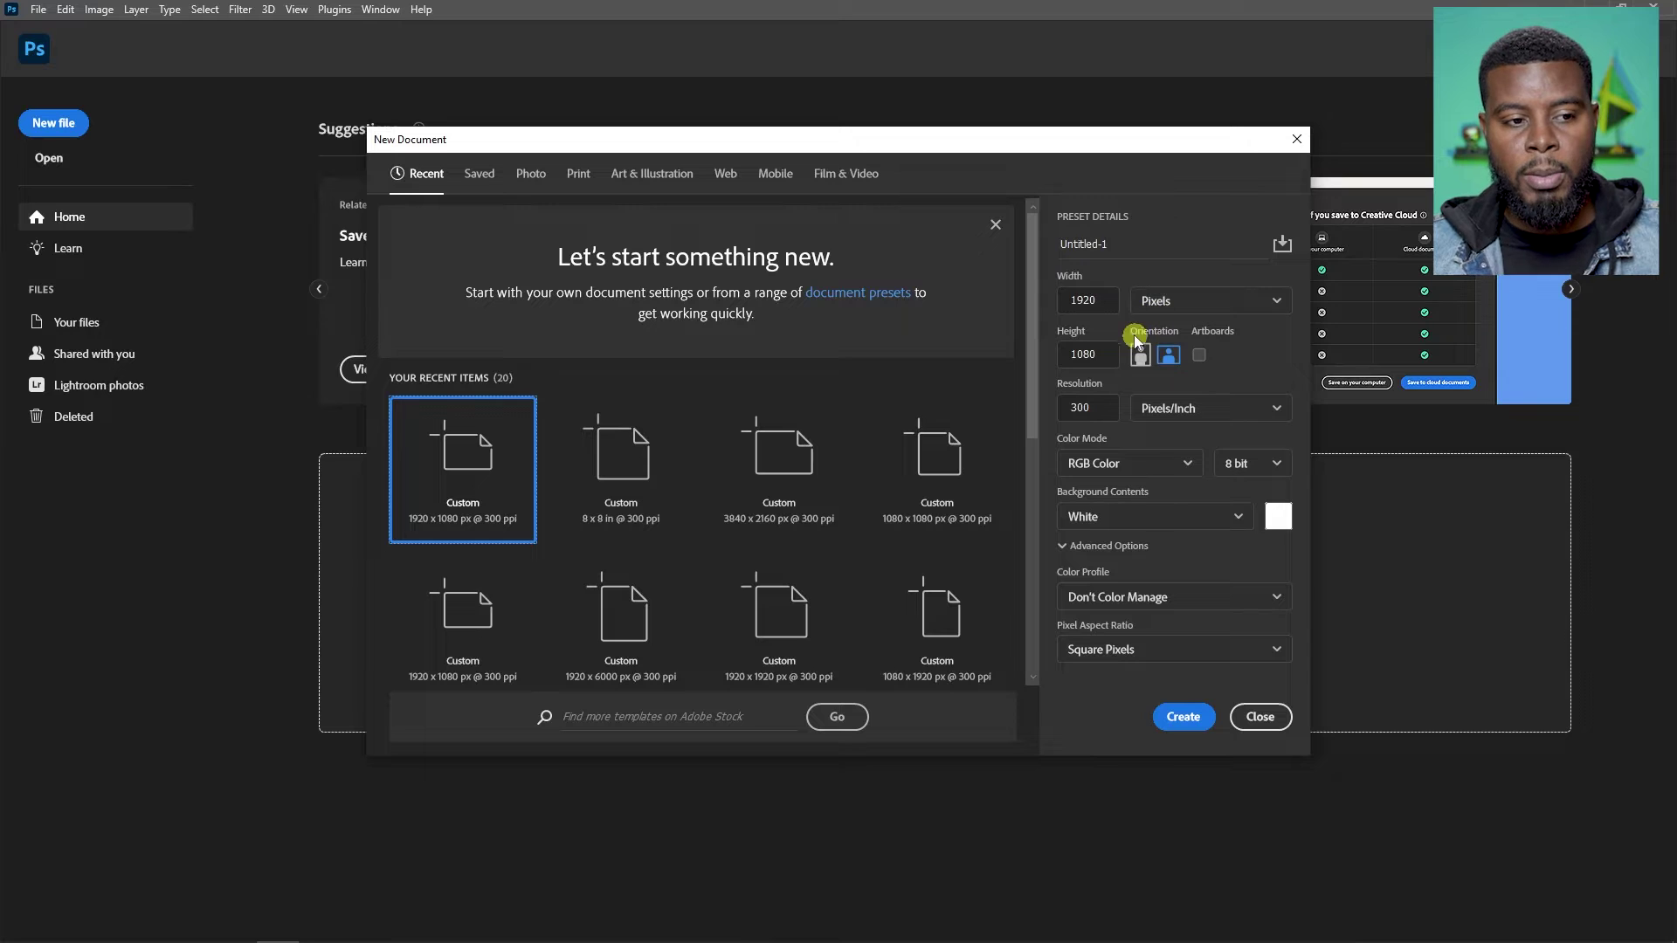
left_click(1258, 301)
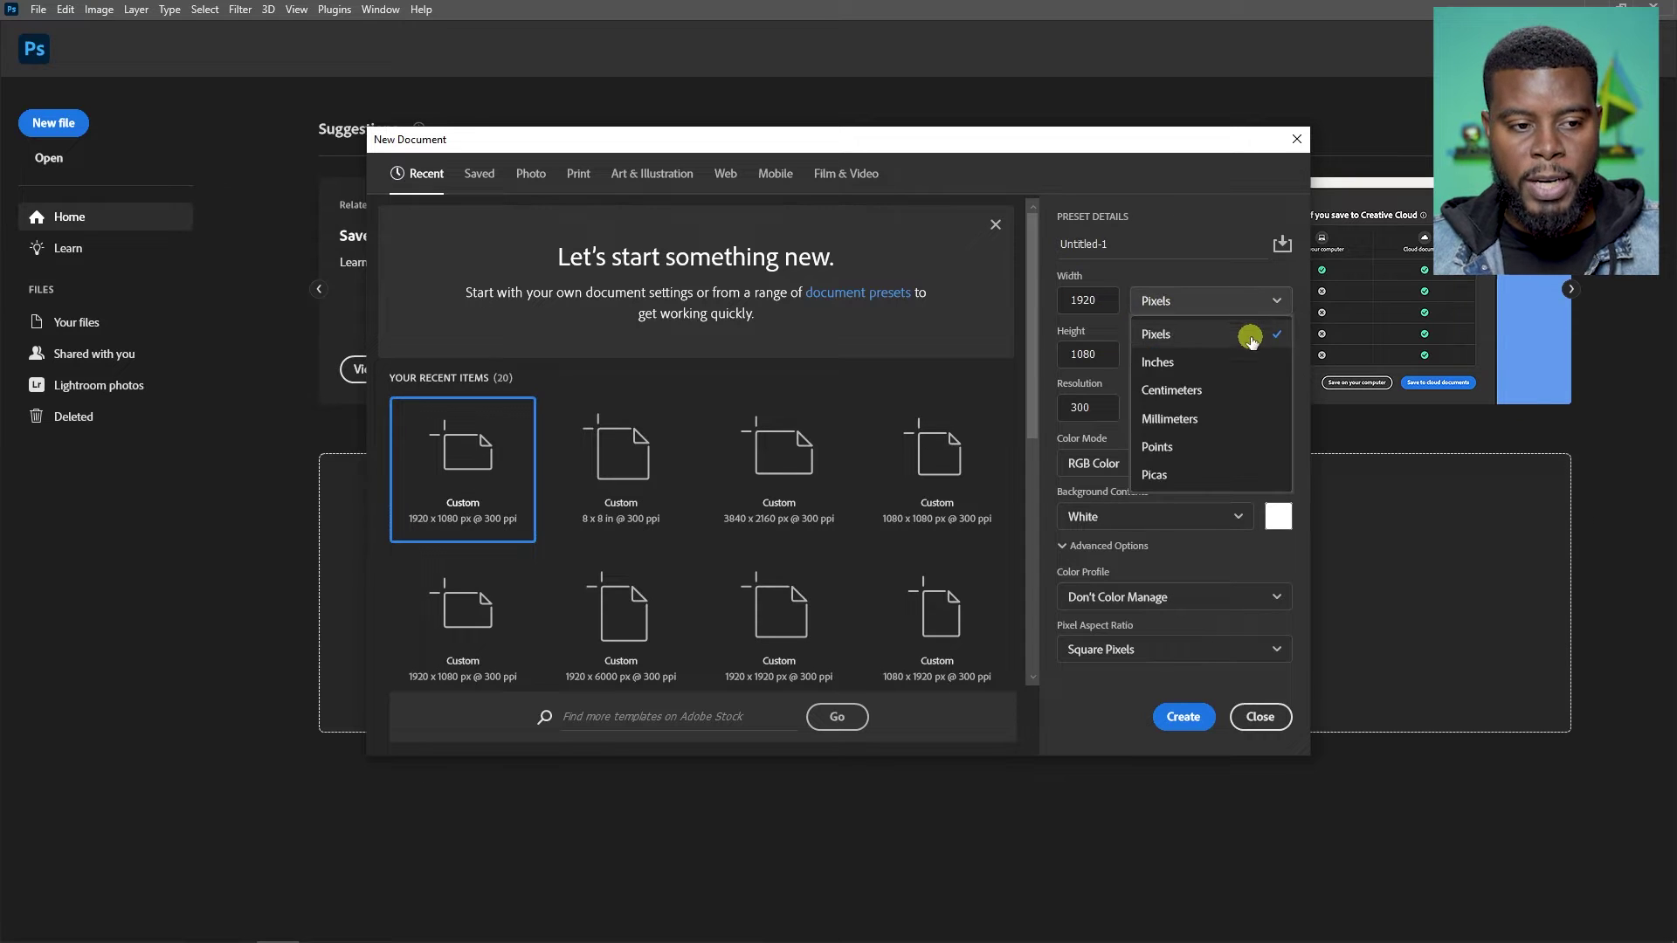
left_click(1249, 361)
left_click_drag(1109, 300, 1046, 302)
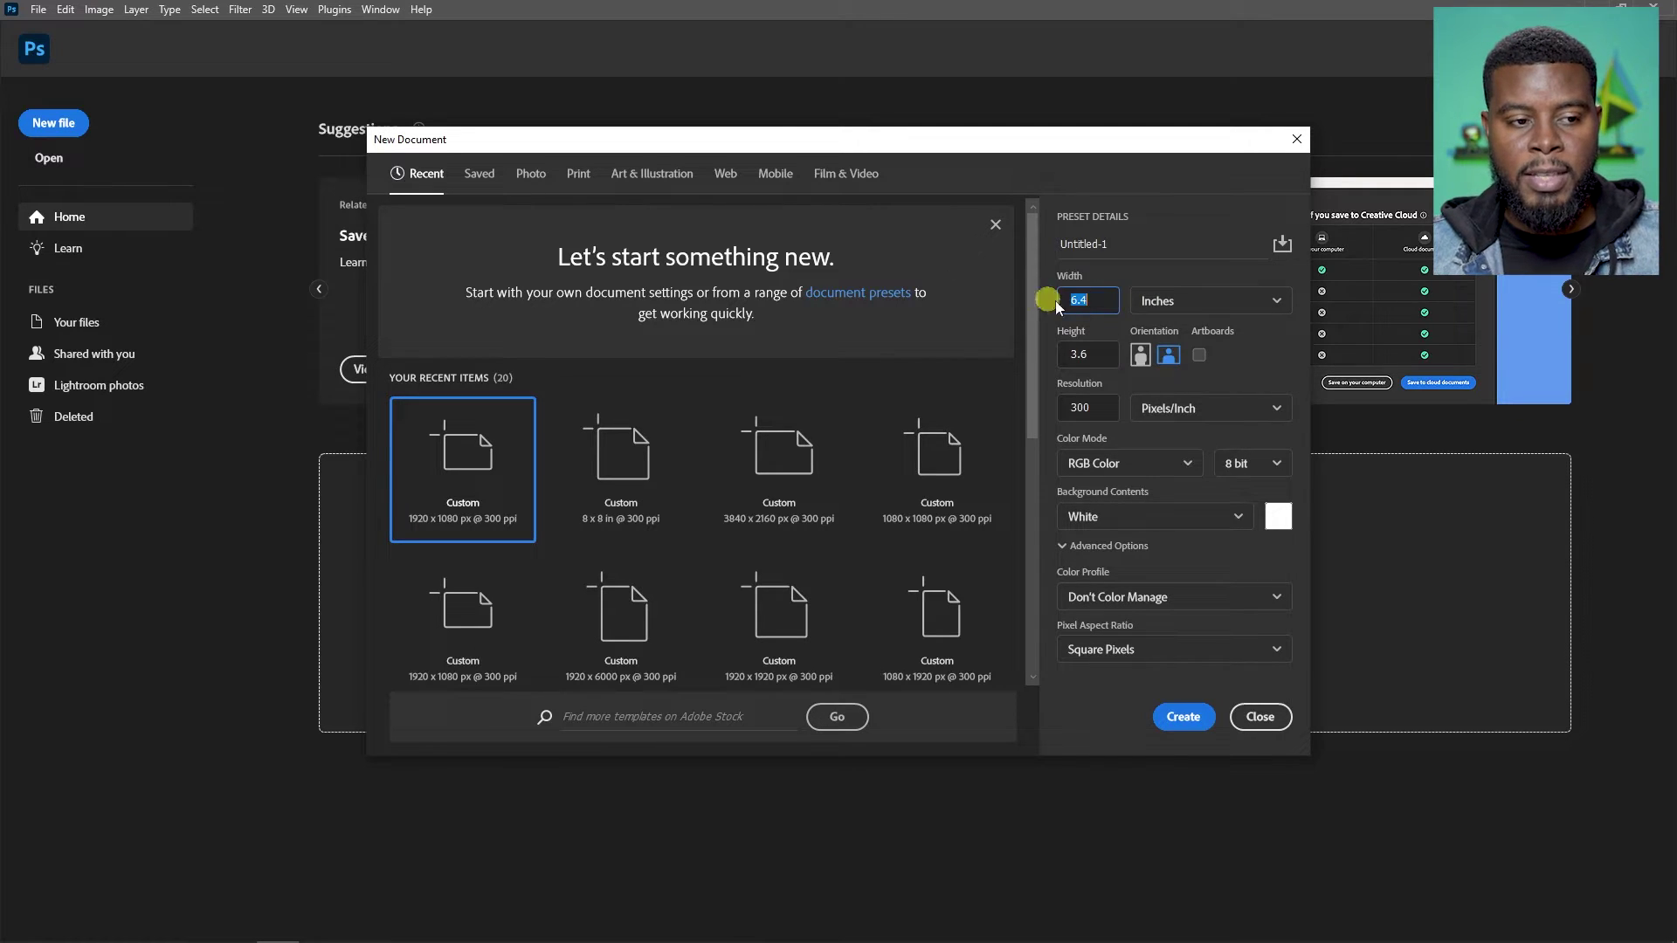
type("4")
left_click_drag(1109, 354, 1024, 351)
type("8")
left_click(1196, 278)
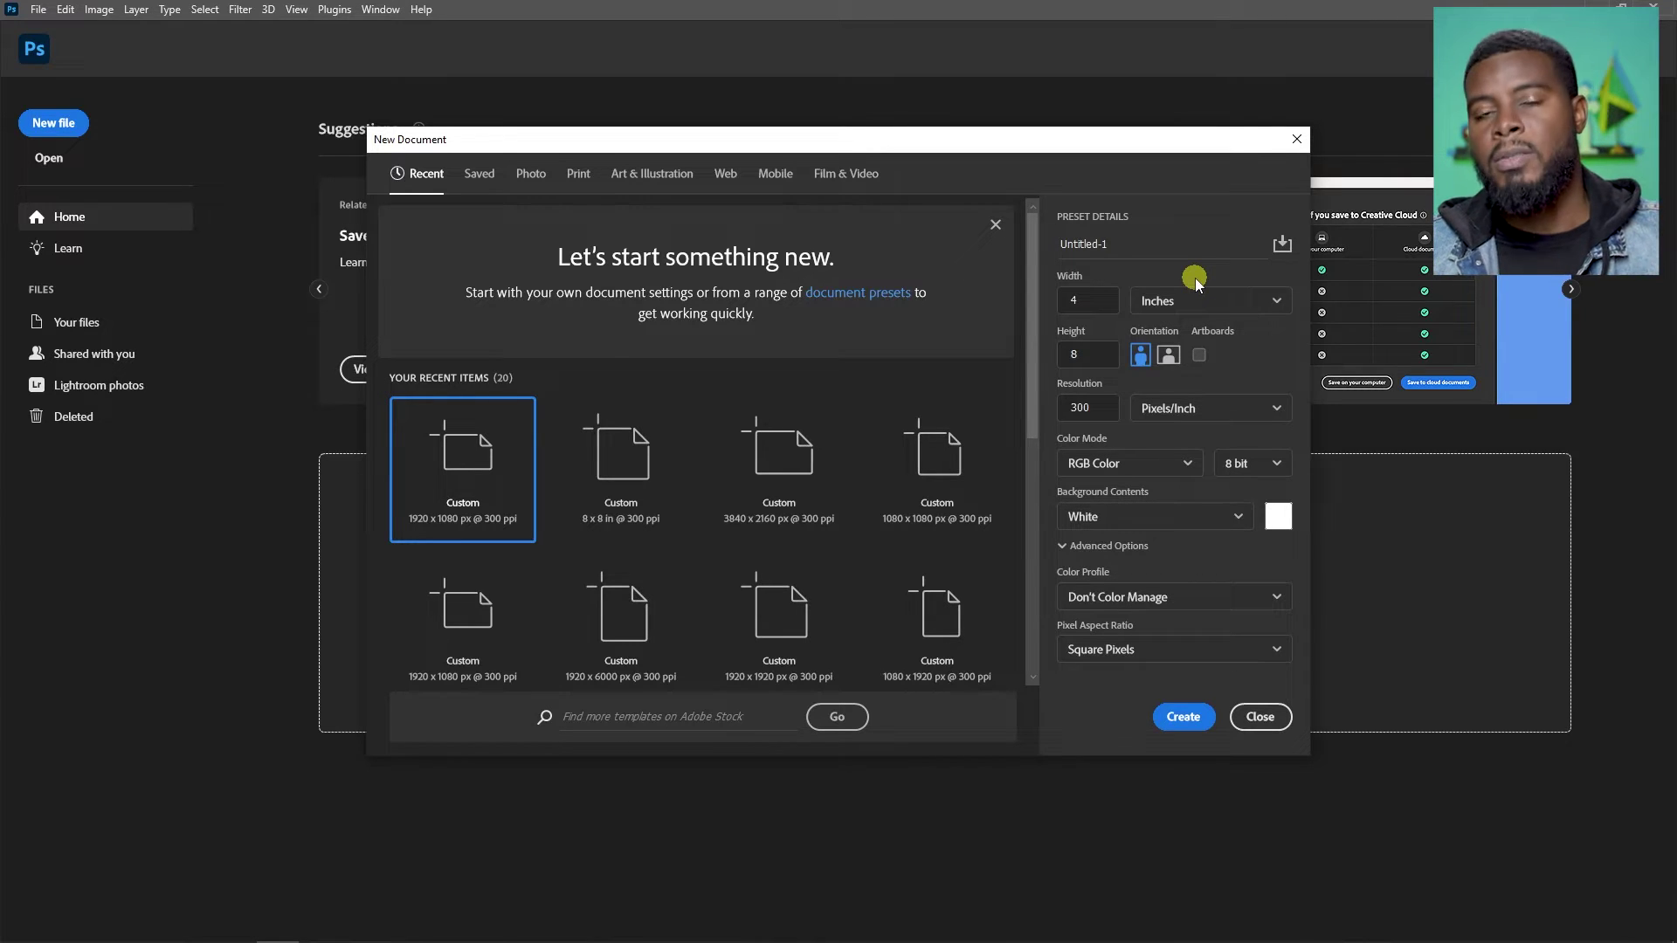
- Set the new document's width to 8 inches and create it at 300 pixels/inch in RGB Color
double_click(1087, 300)
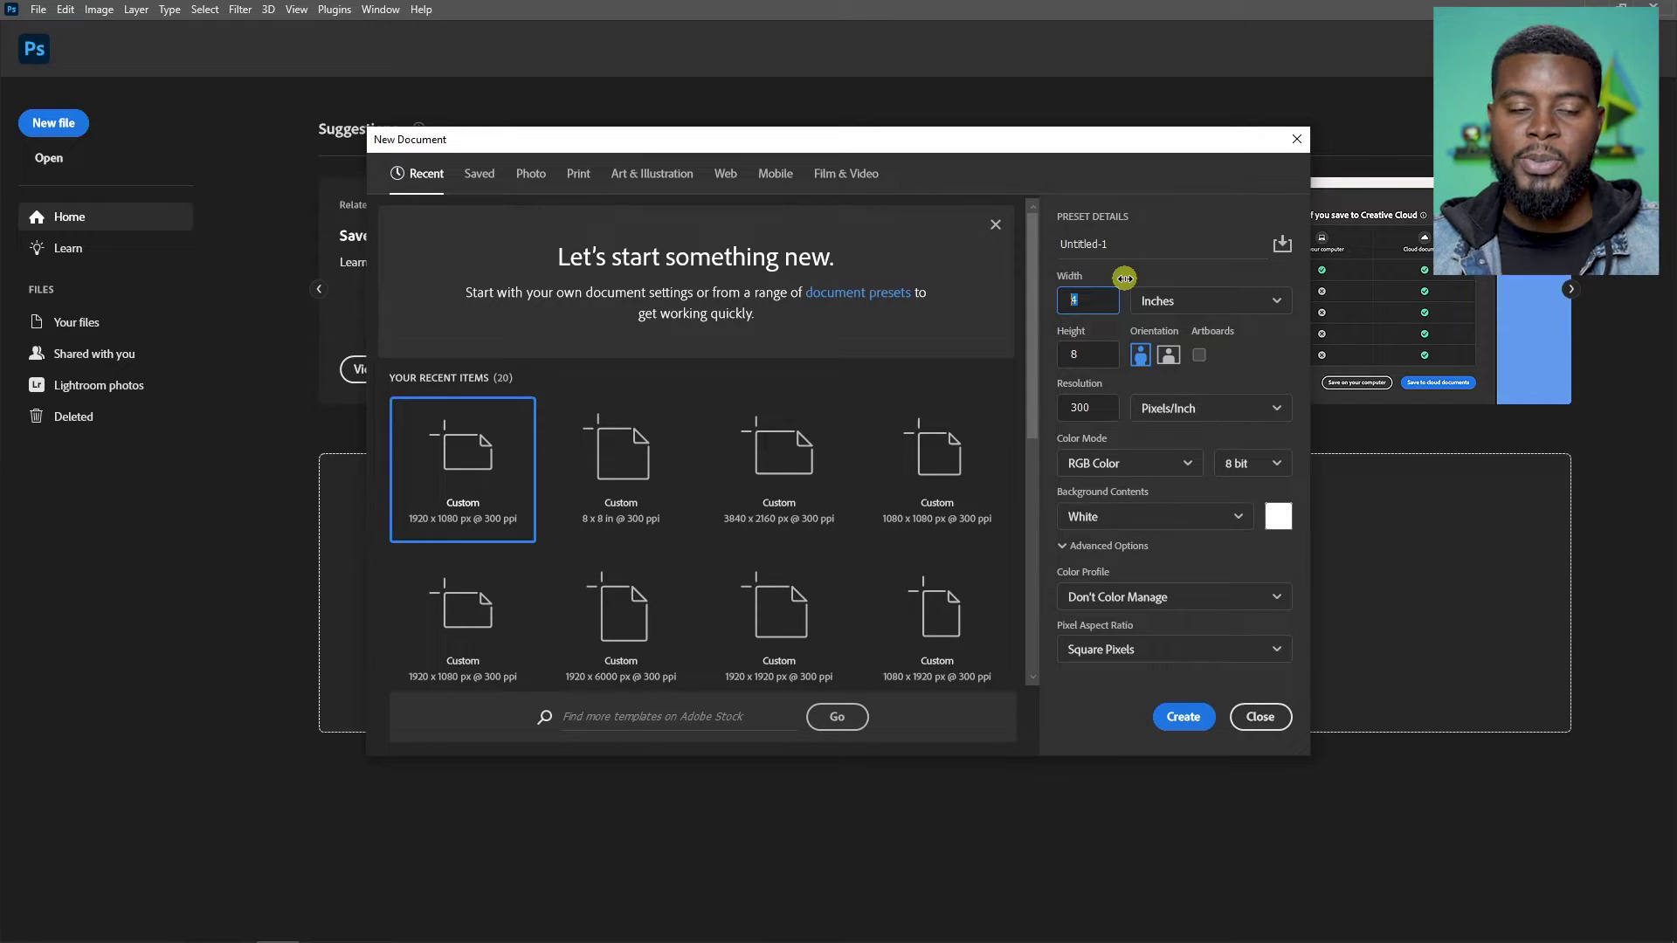
type("8")
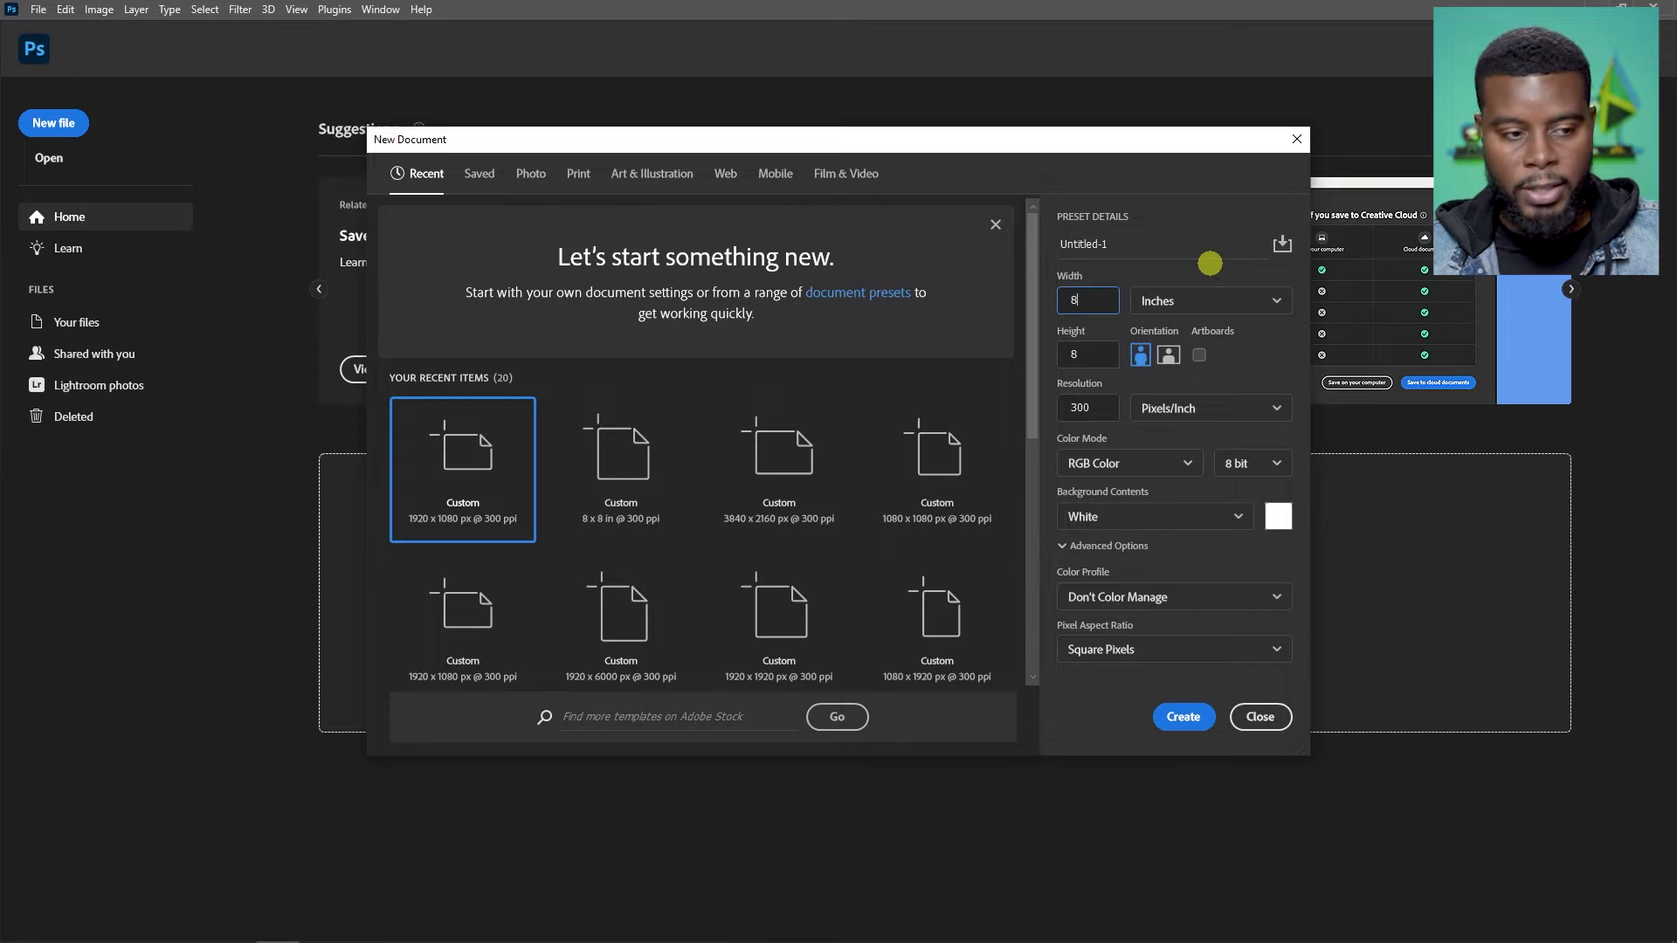
left_click(1202, 718)
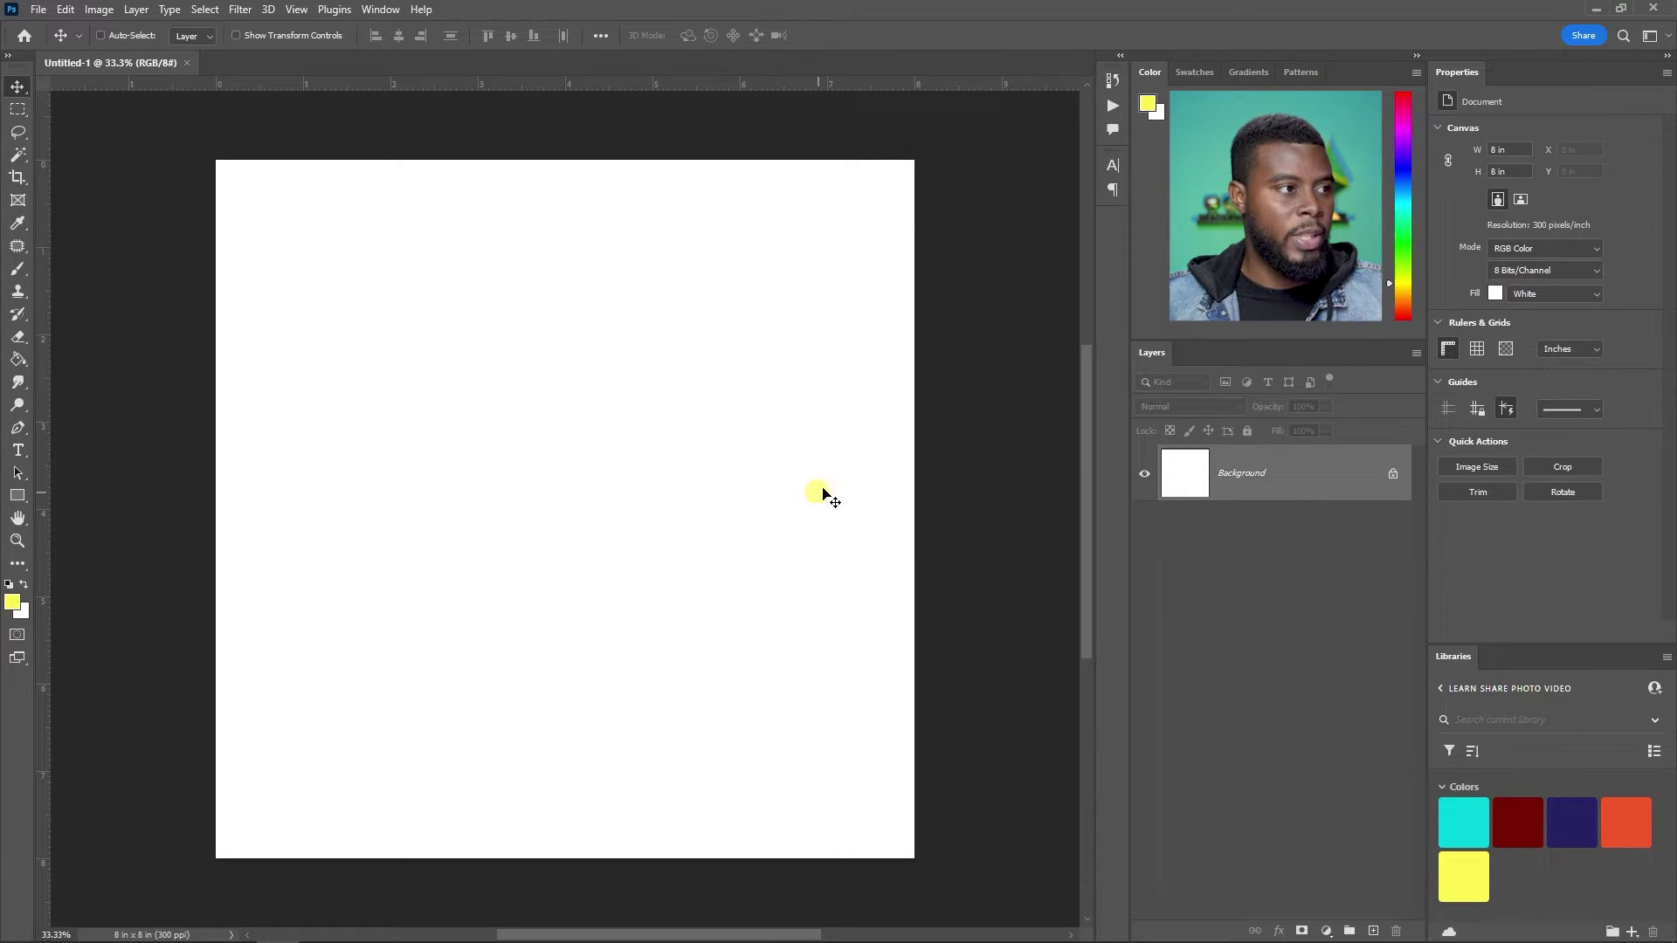
- Add a guide layout with 2 columns, 2 rows and 0.5 in margins on all sides
left_click(298, 12)
mouse_move(416, 466)
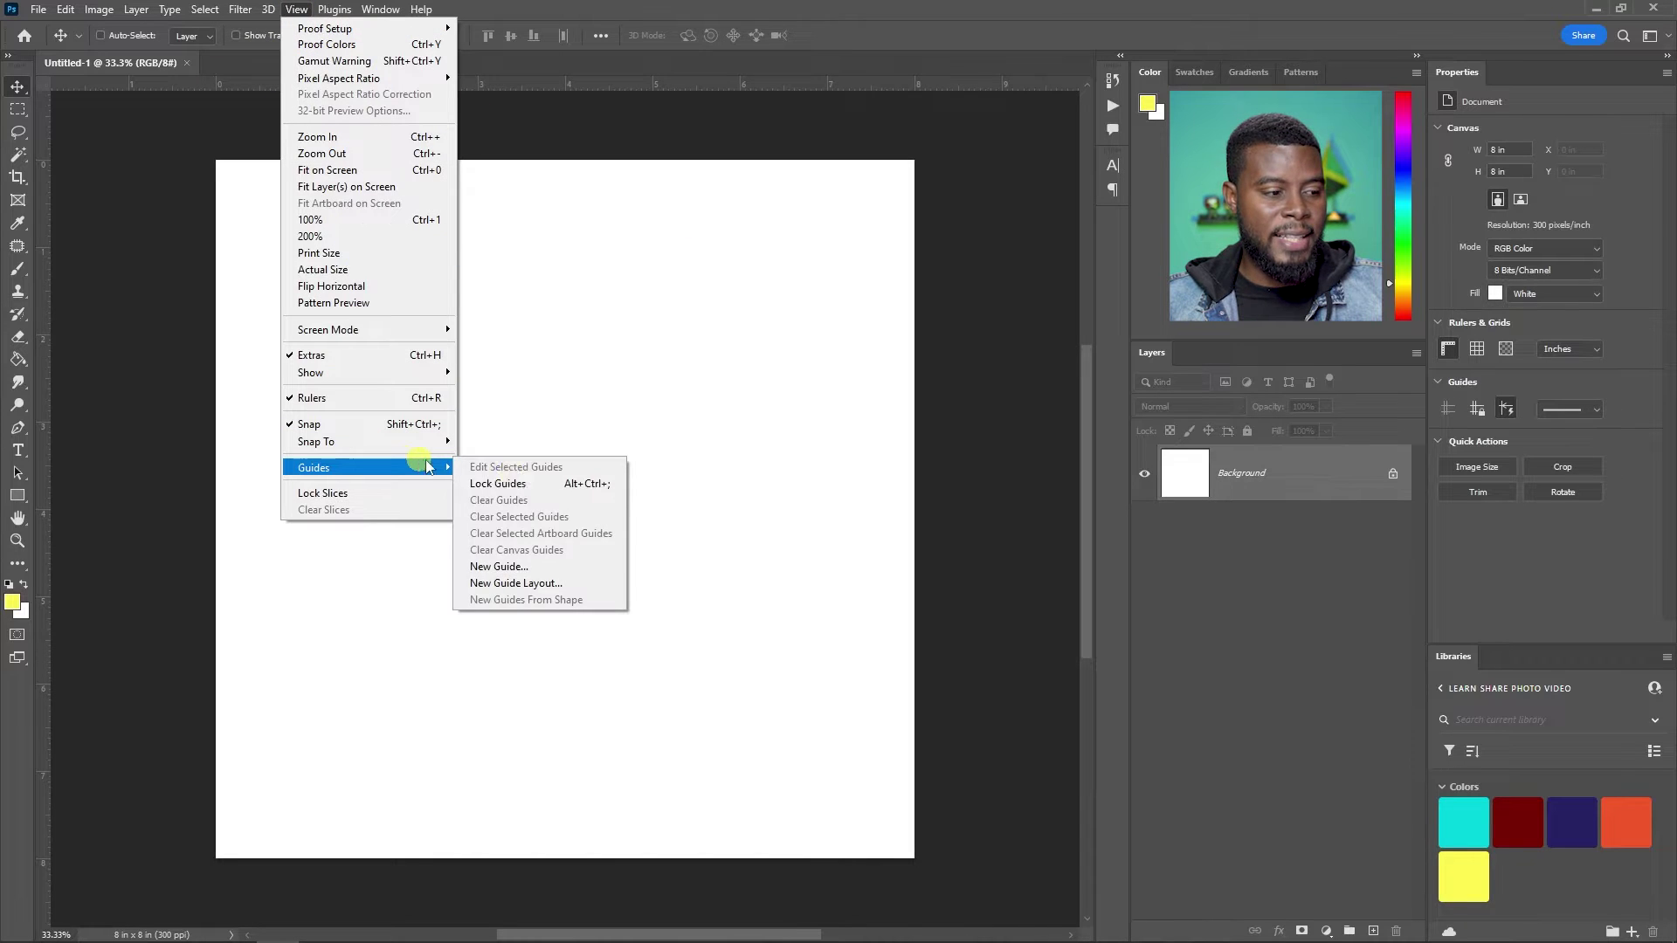
left_click(516, 582)
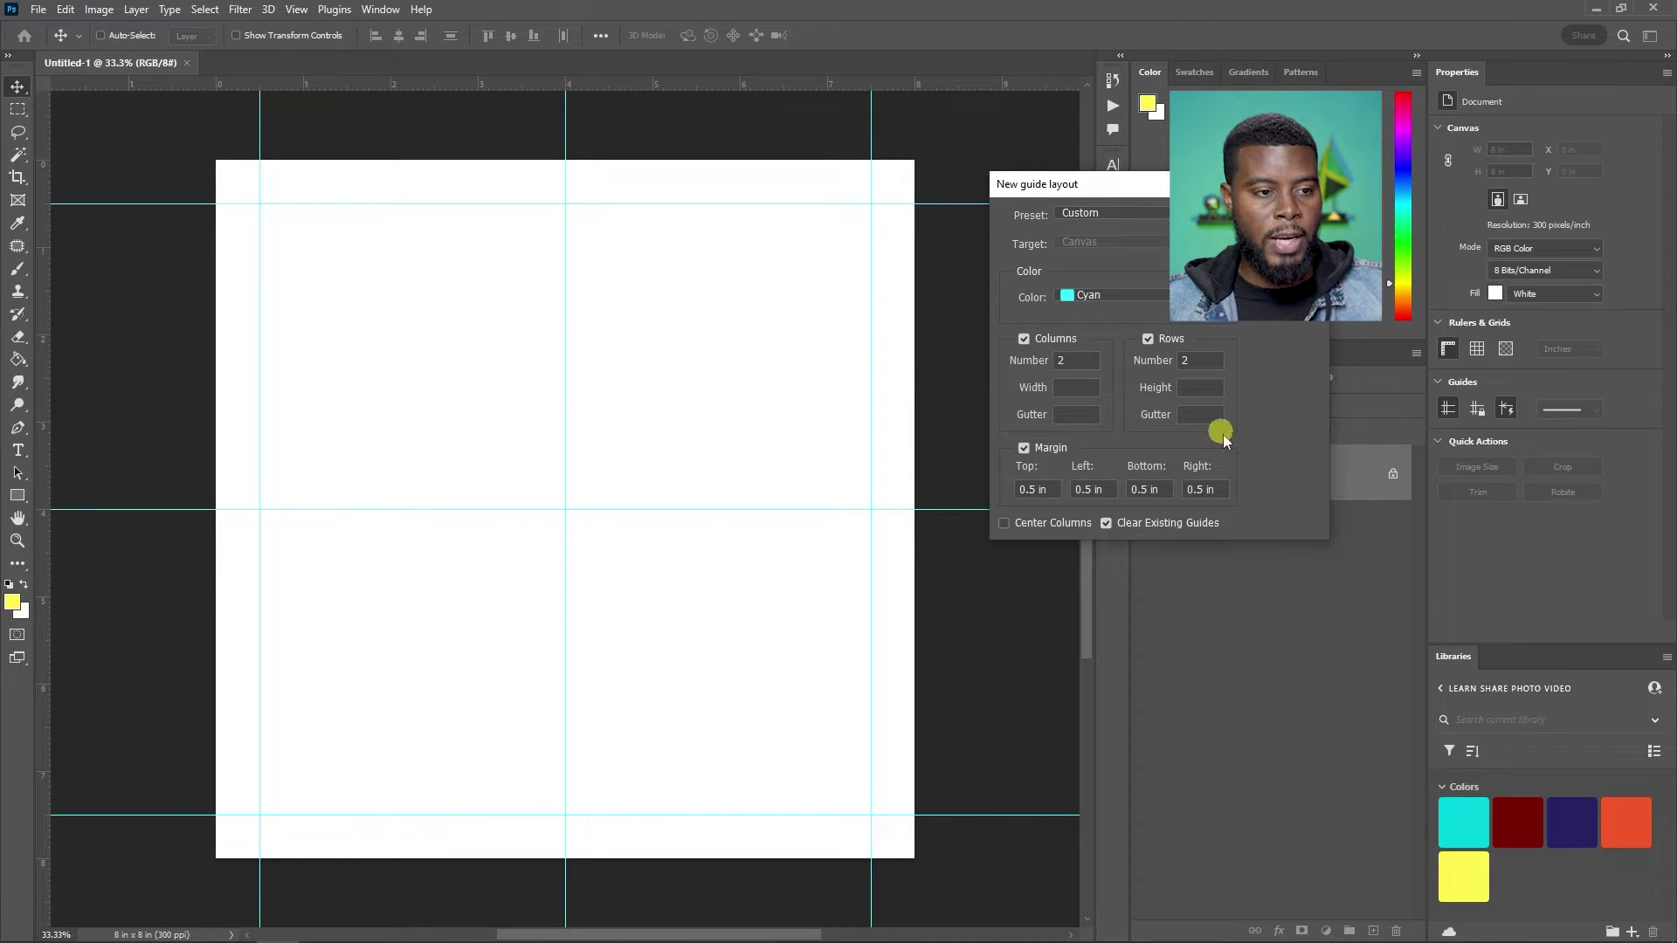
left_click(1057, 365)
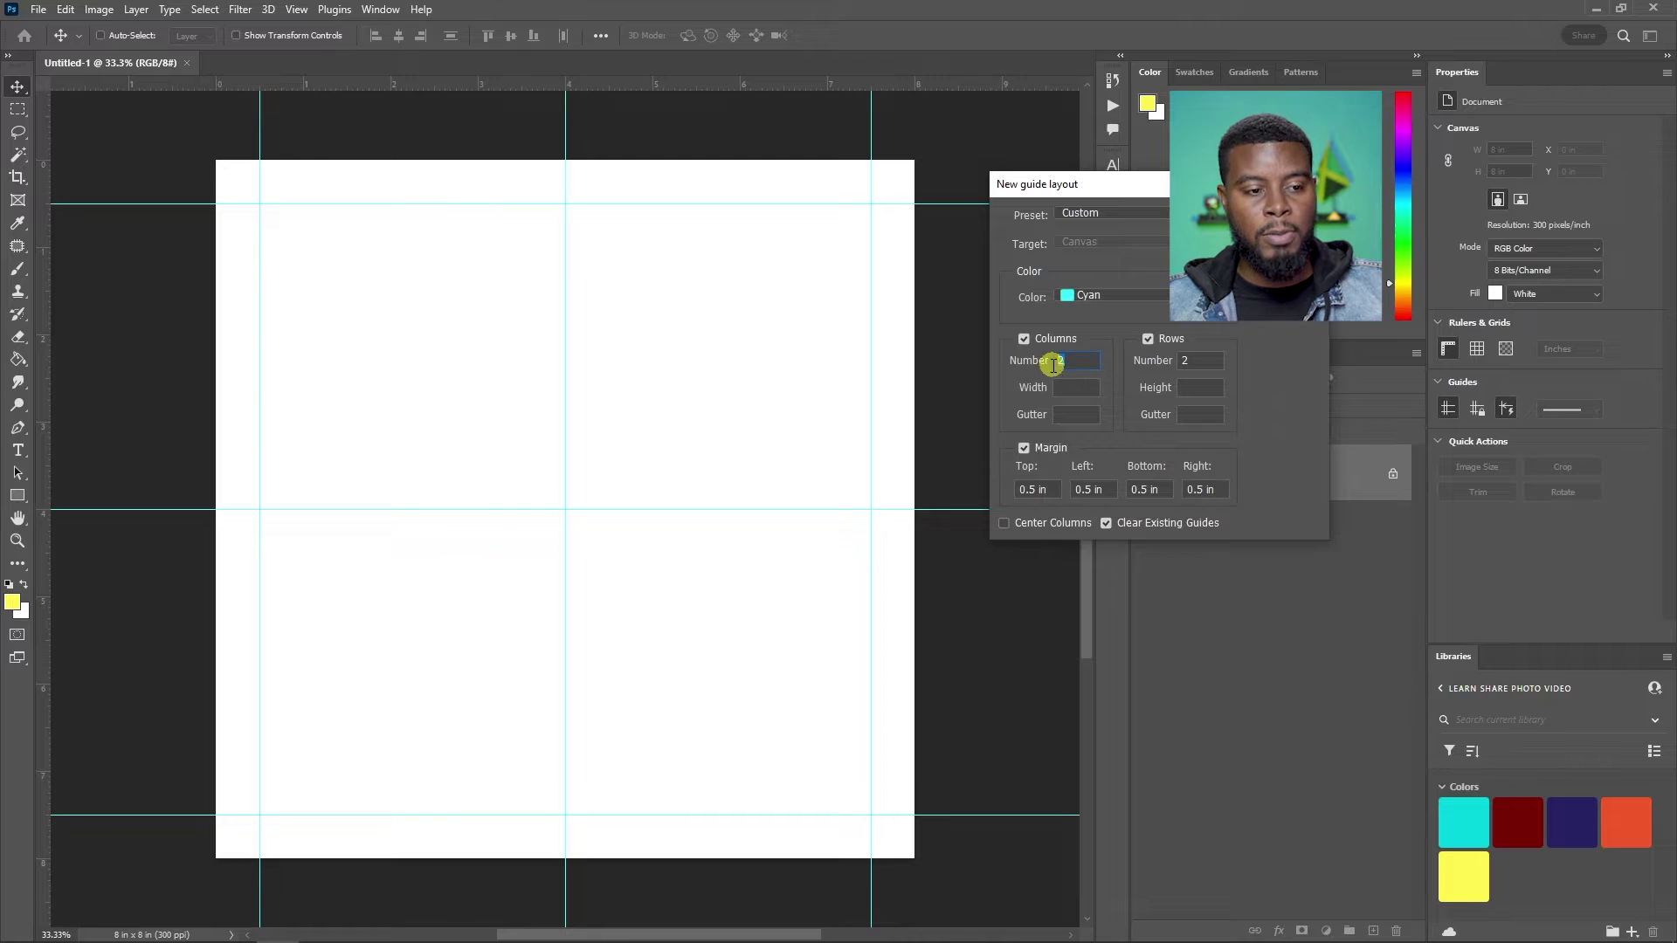
type("3")
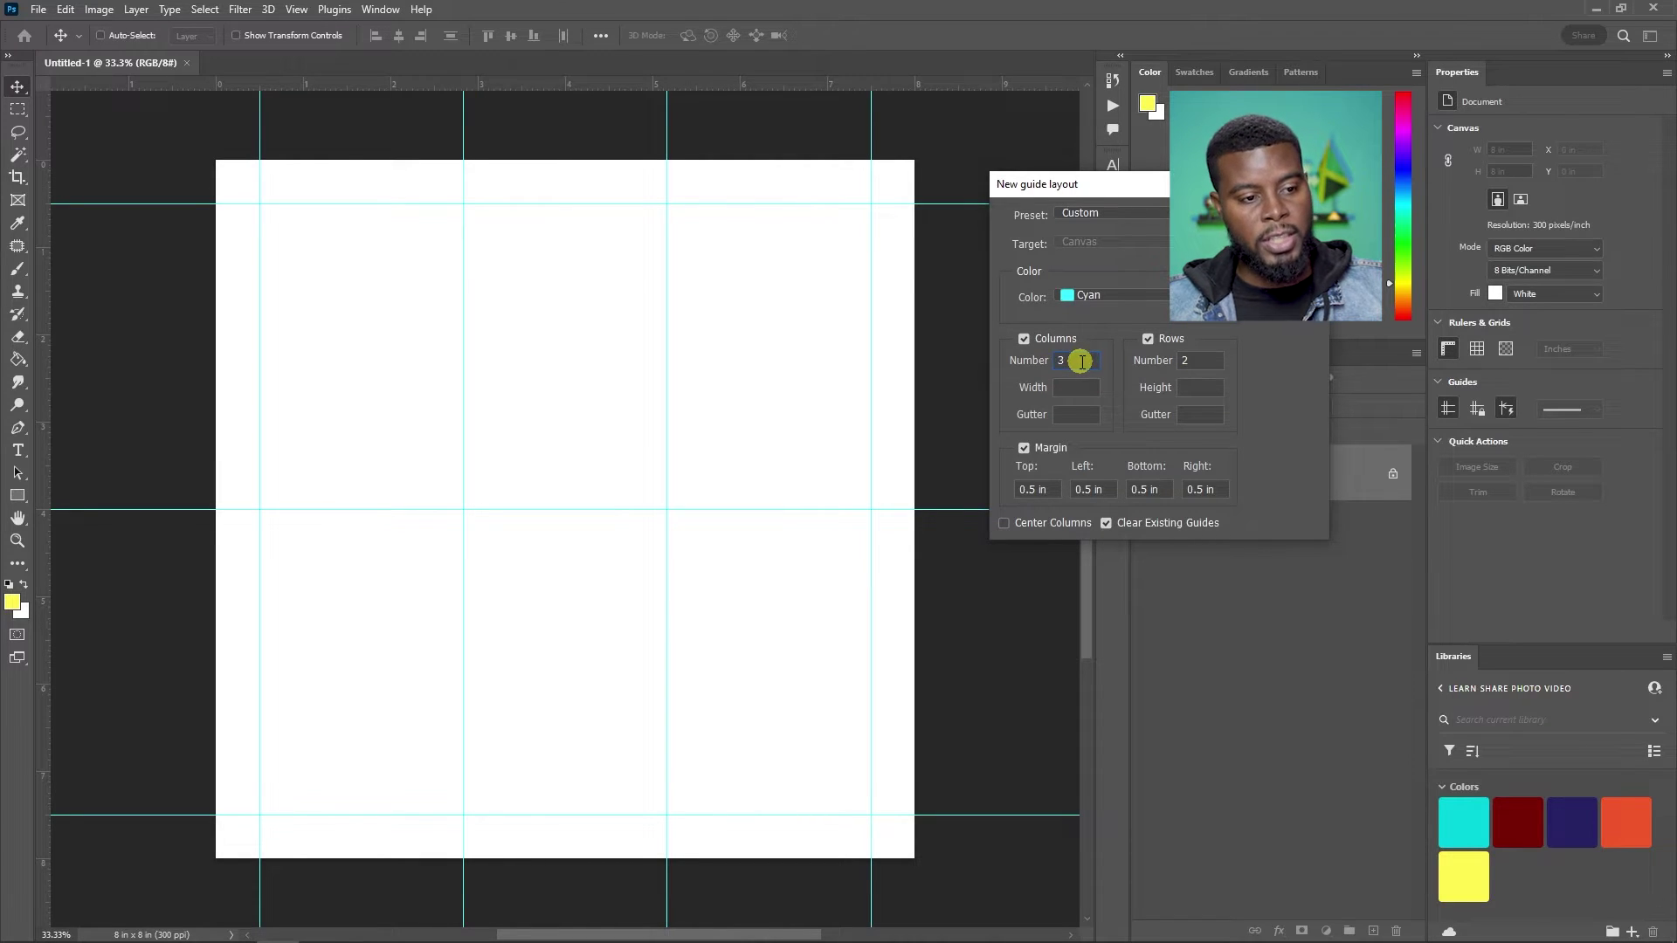
double_click(1081, 361)
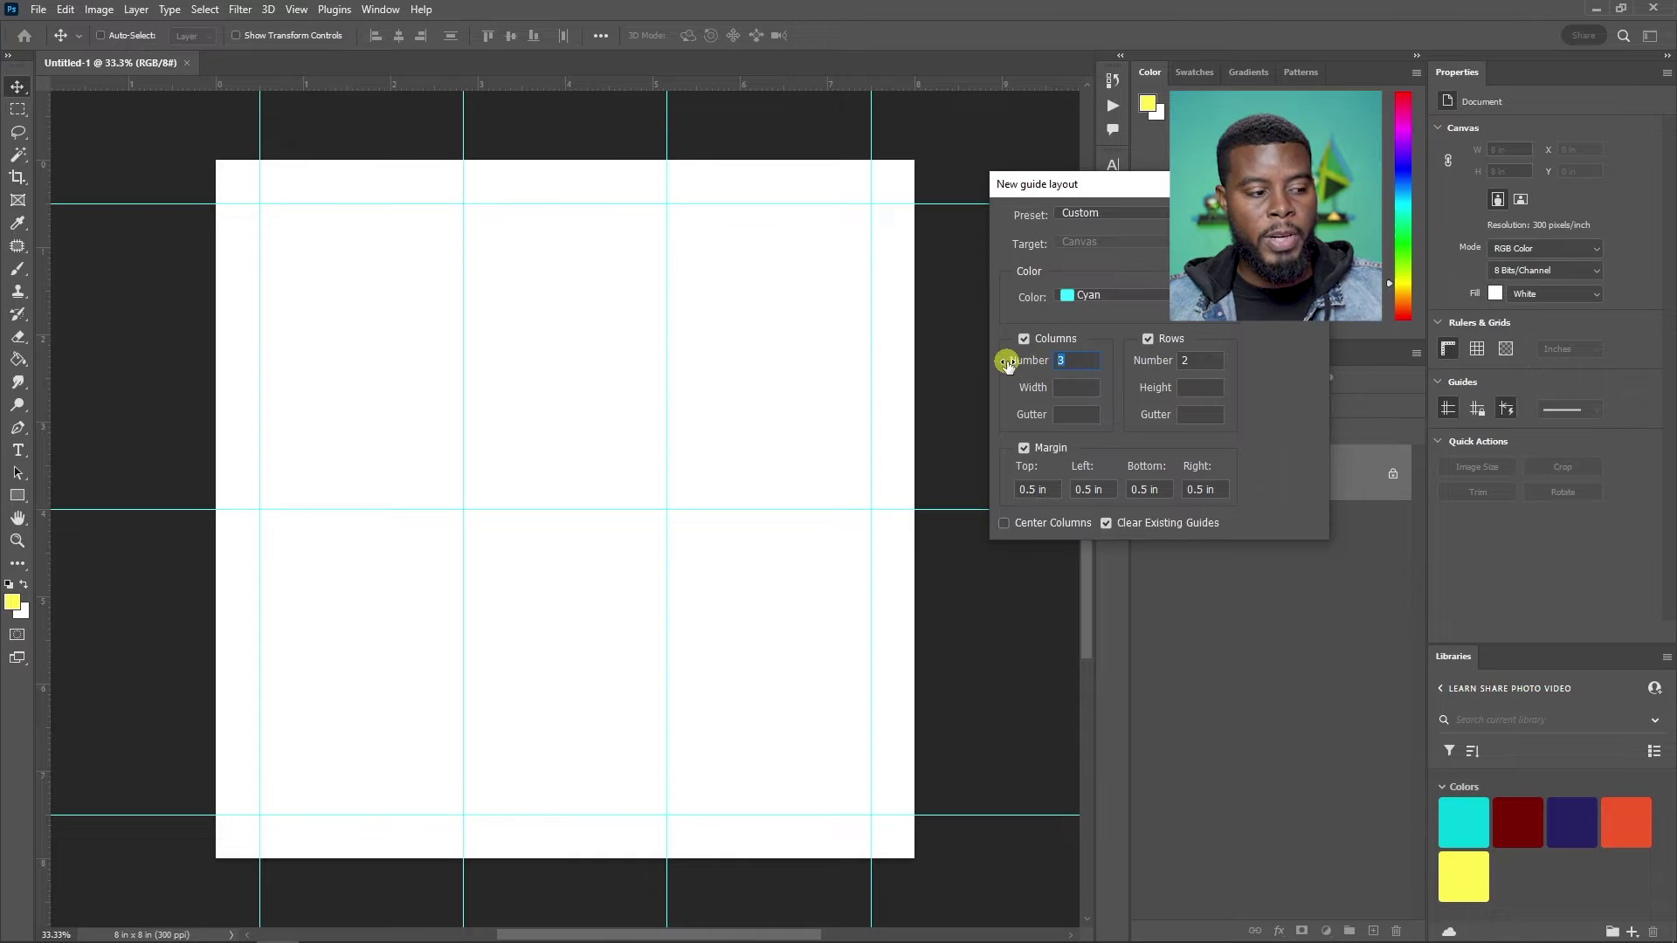
type("2")
double_click(1078, 360)
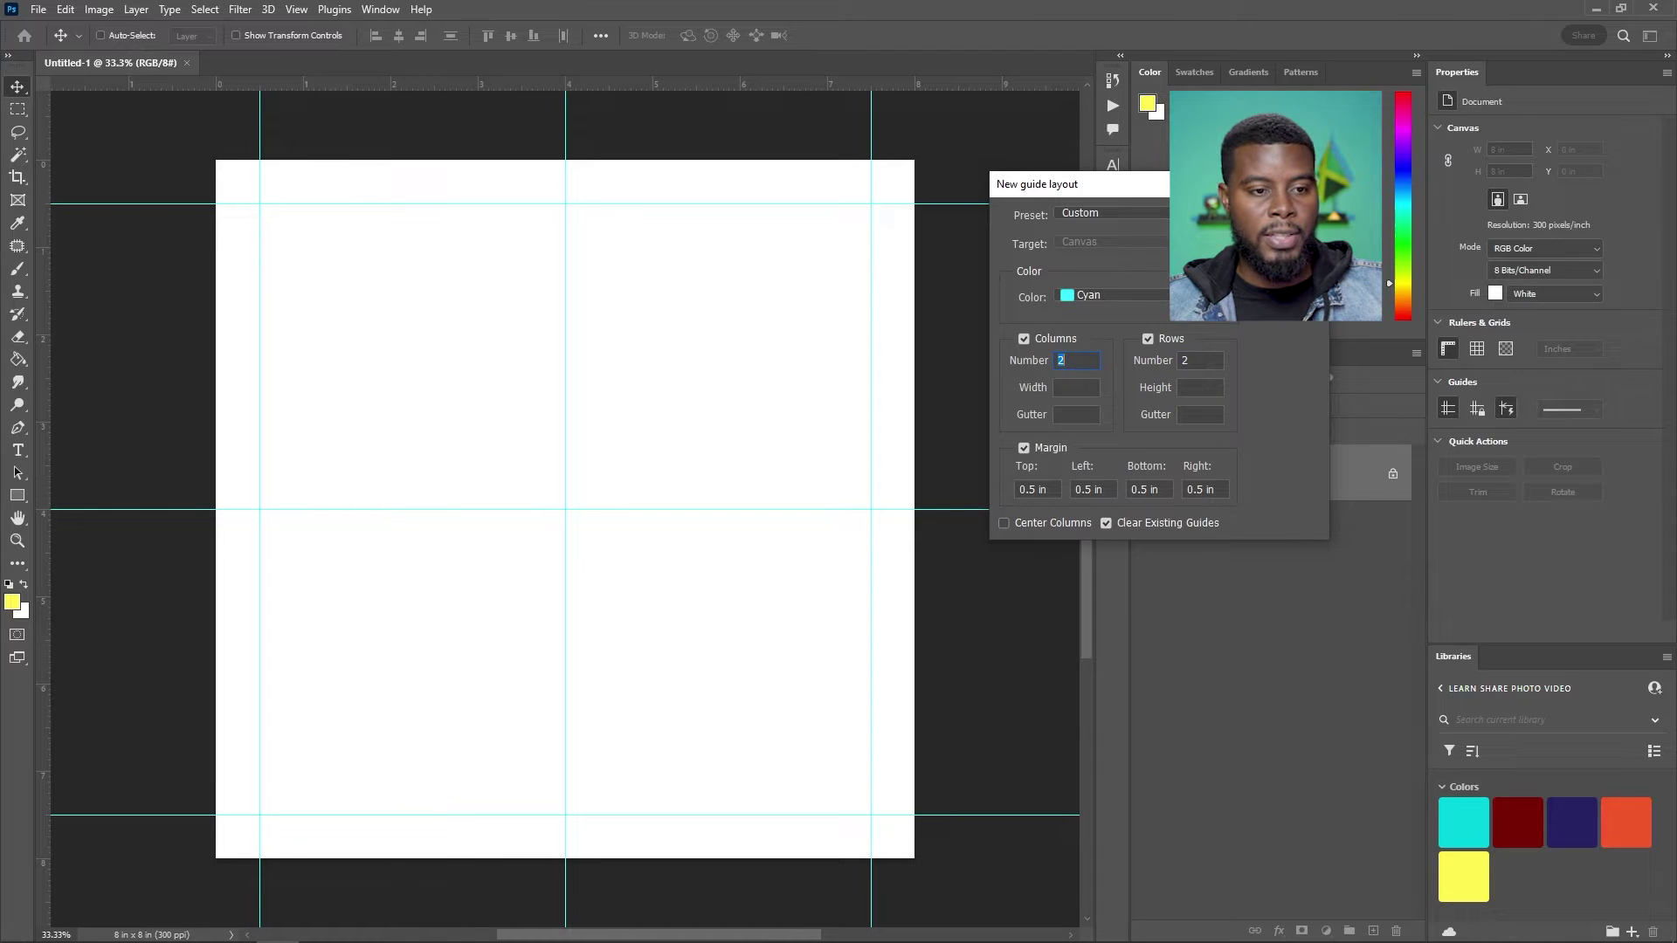
key("Return")
left_click(613, 332)
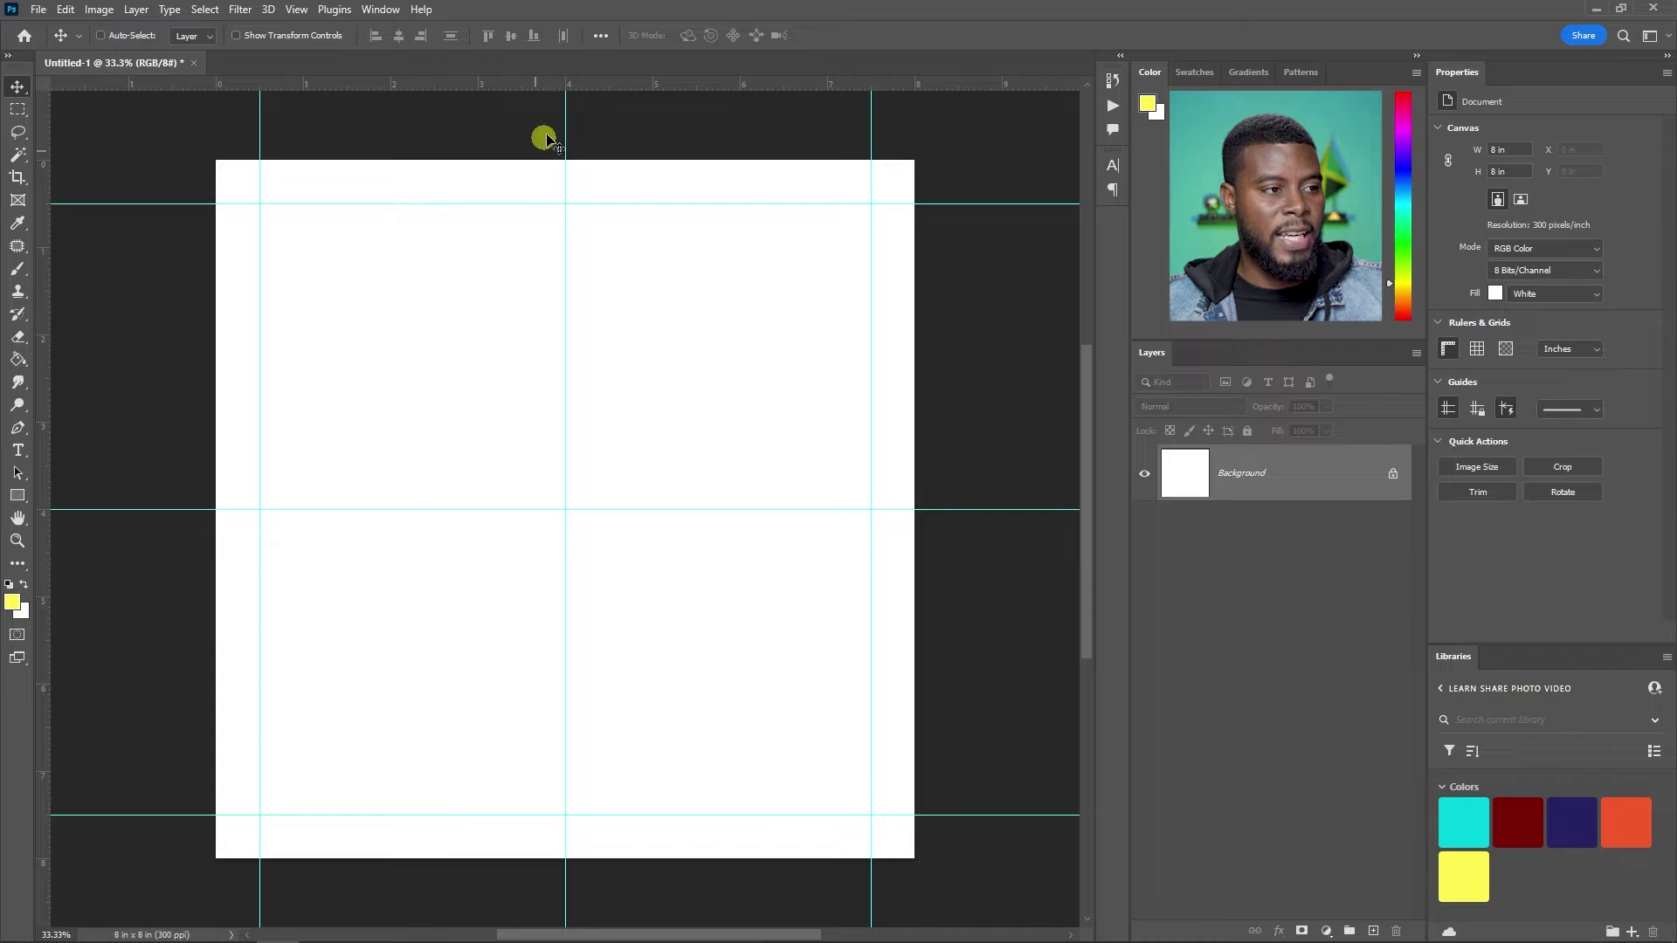
- Place additional guides along the outer edges of the canvas
scroll(580, 143, "up", 1)
scroll(561, 180, "down", 1)
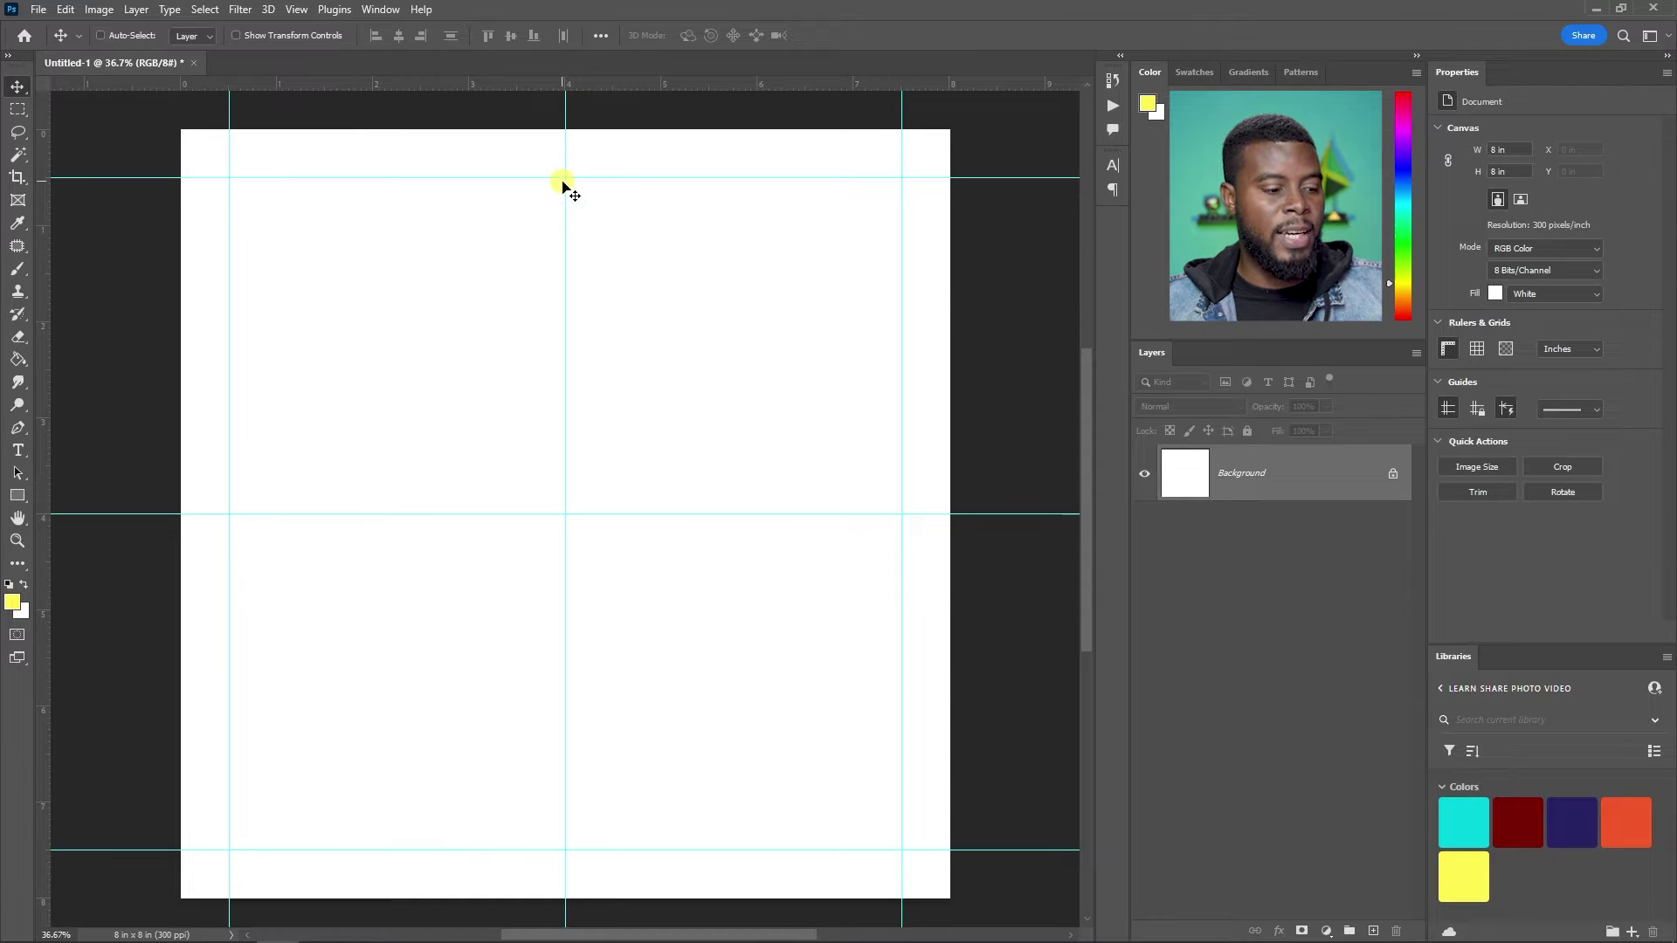
scroll(567, 139, "up", 1)
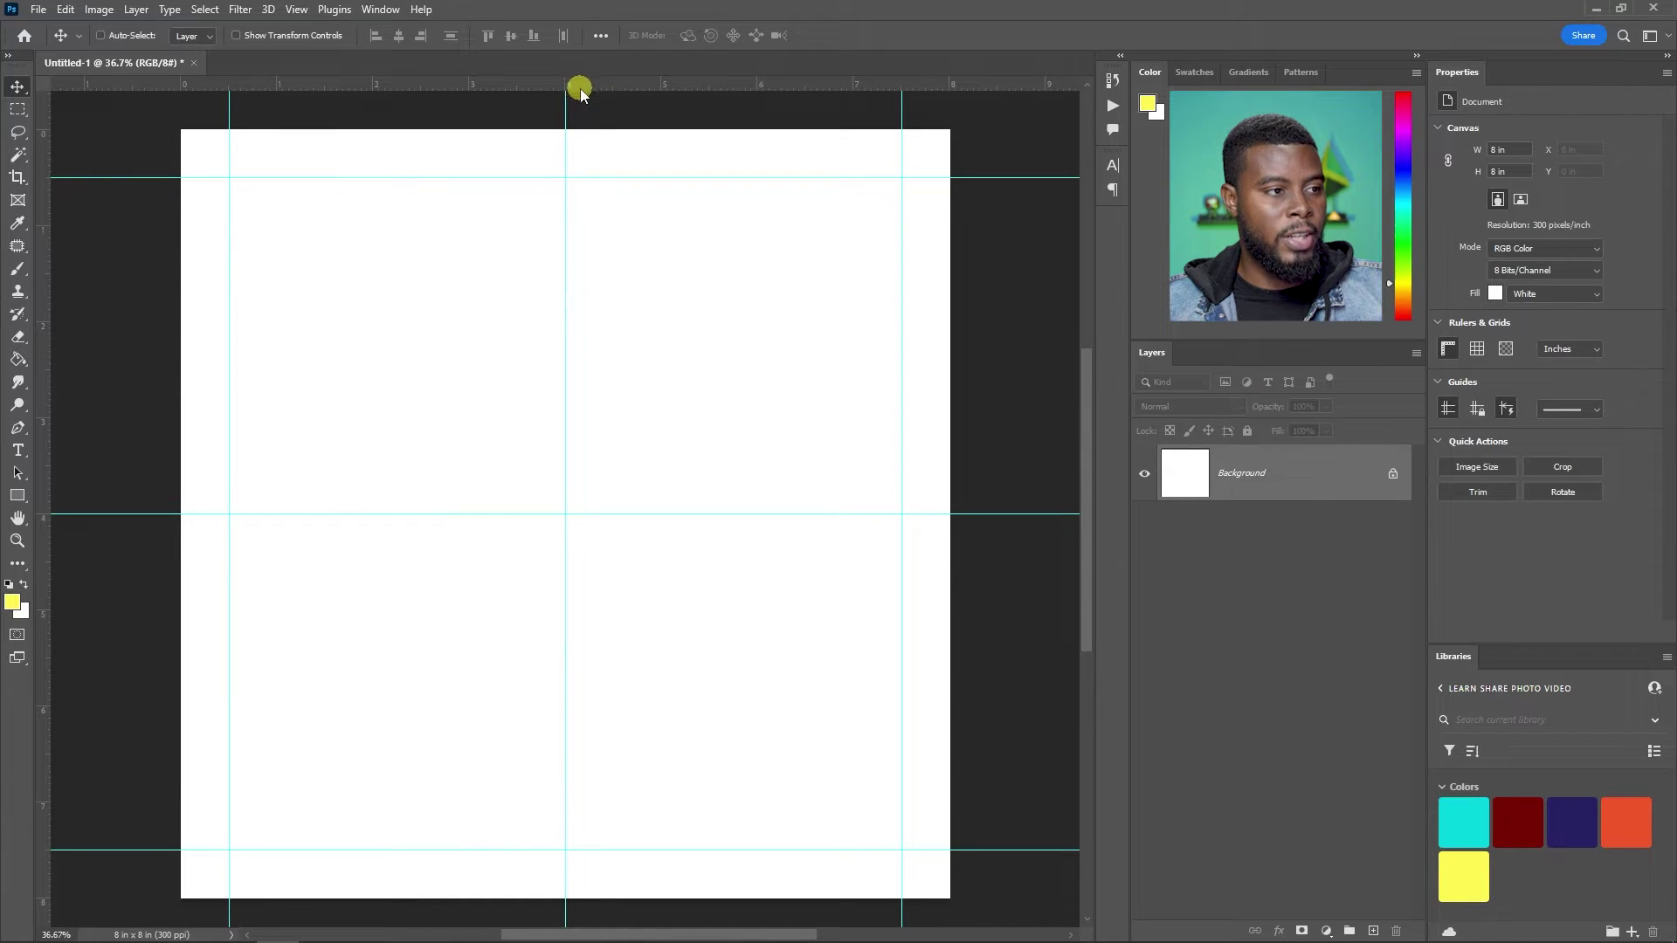
left_click_drag(584, 84, 628, 901)
left_click_drag(41, 302, 179, 309)
left_click_drag(41, 228, 950, 252)
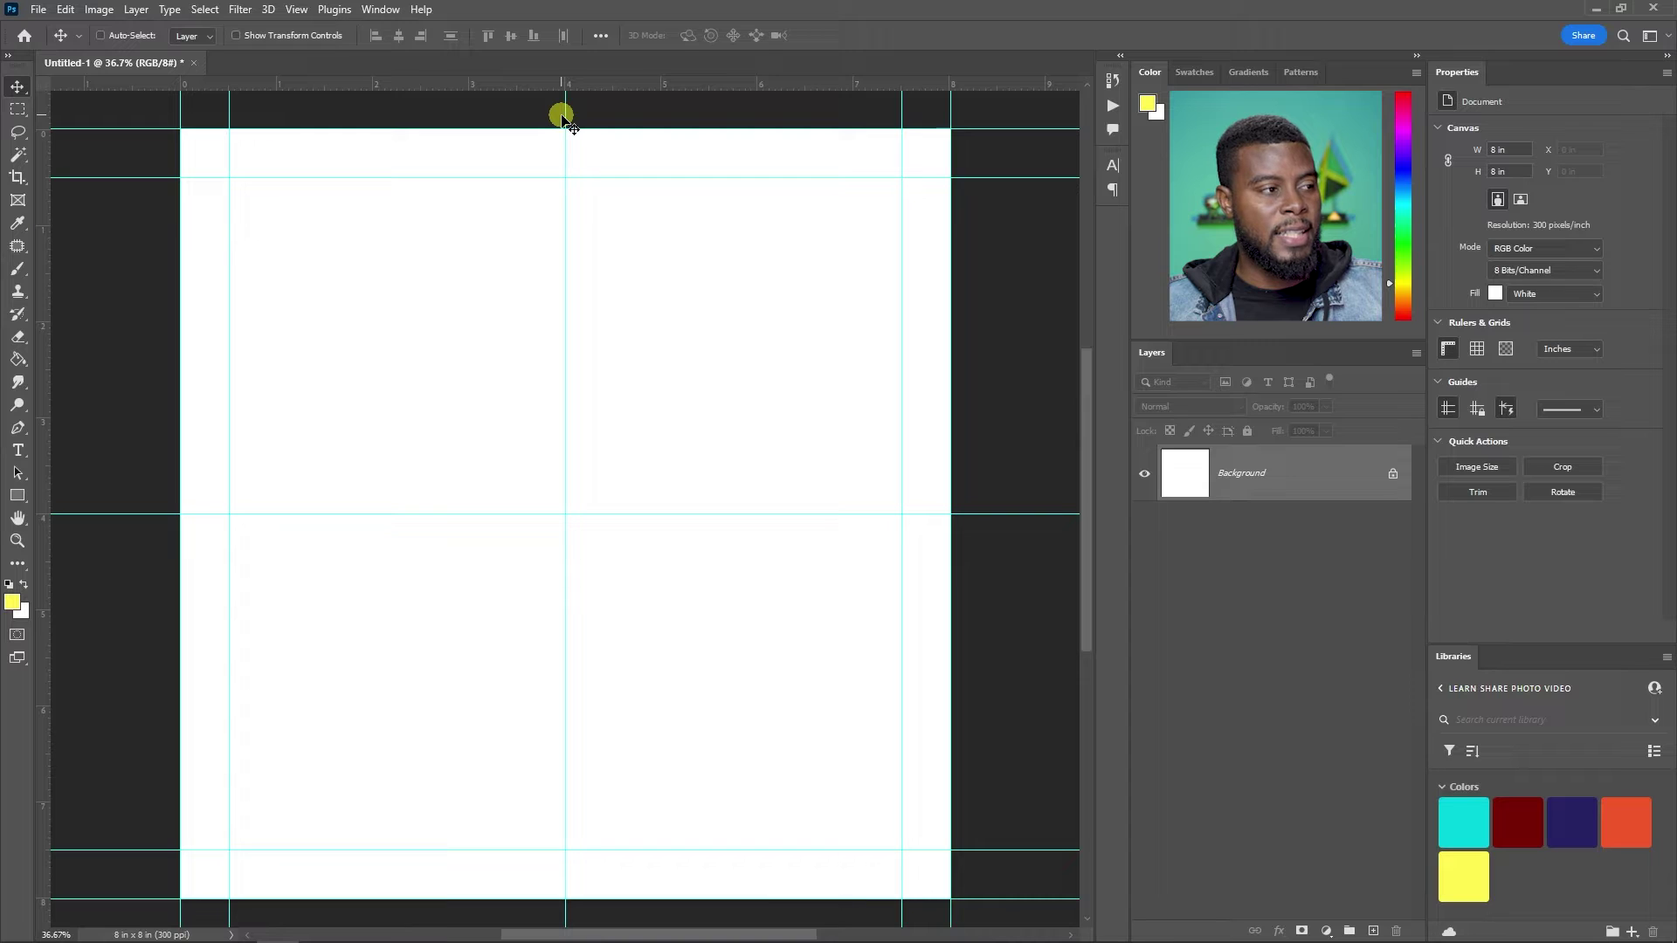
- Save the document on the computer as the Photoshop file "LSPV 112 Automotive Brochure"
key("ctrl+s")
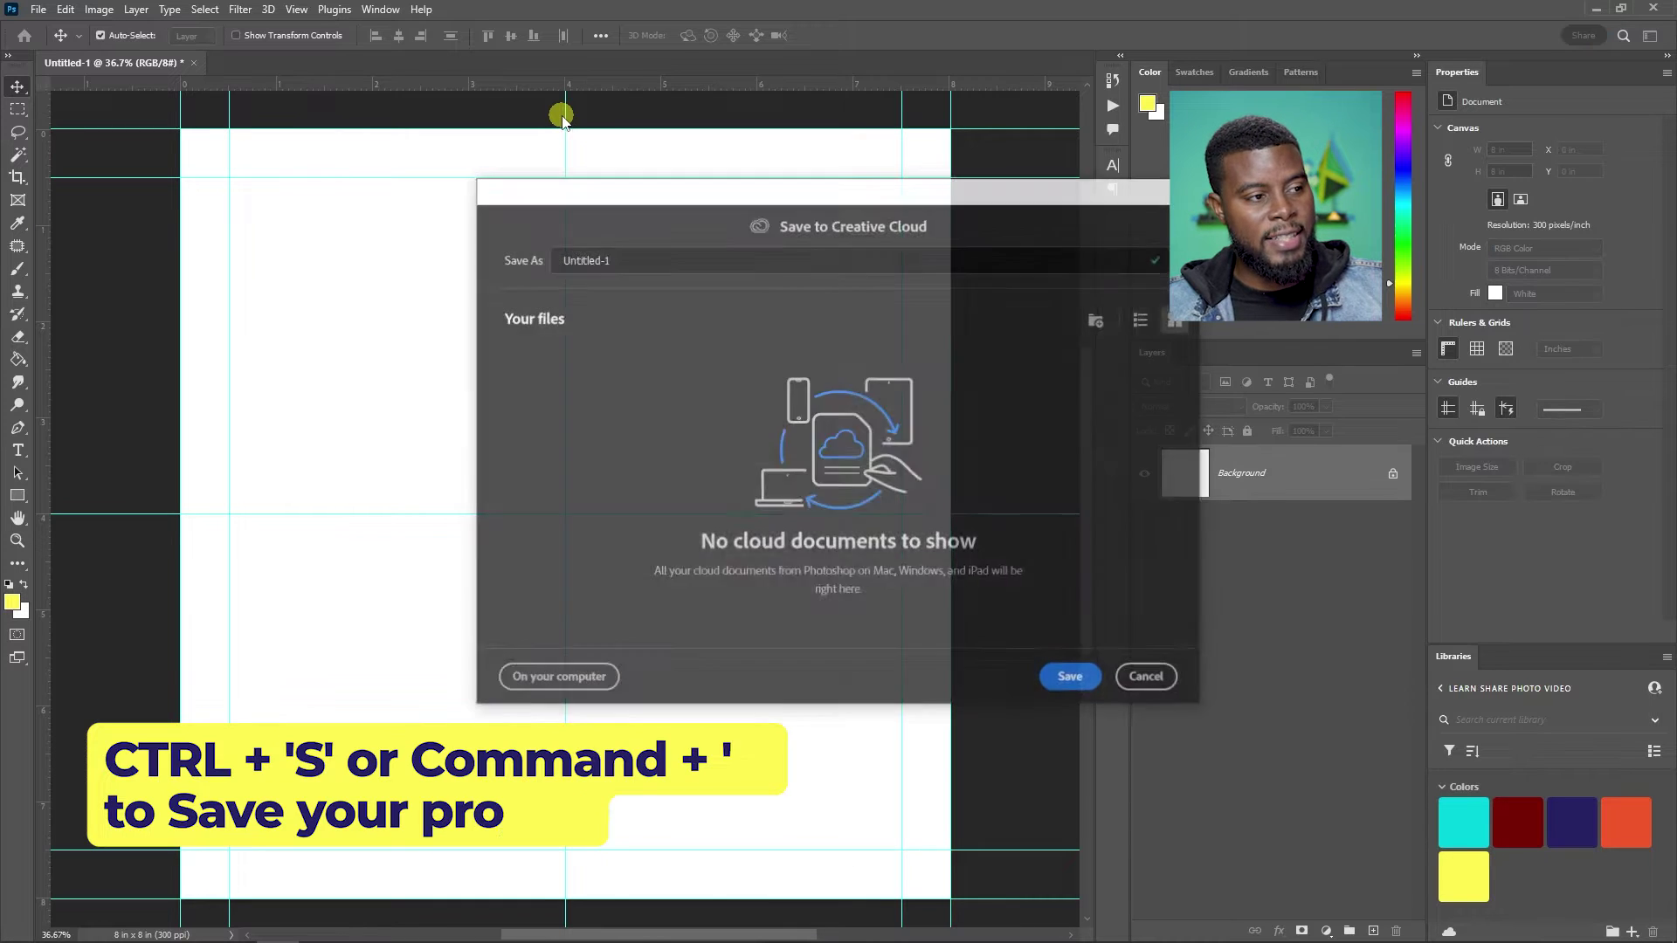
left_click(570, 678)
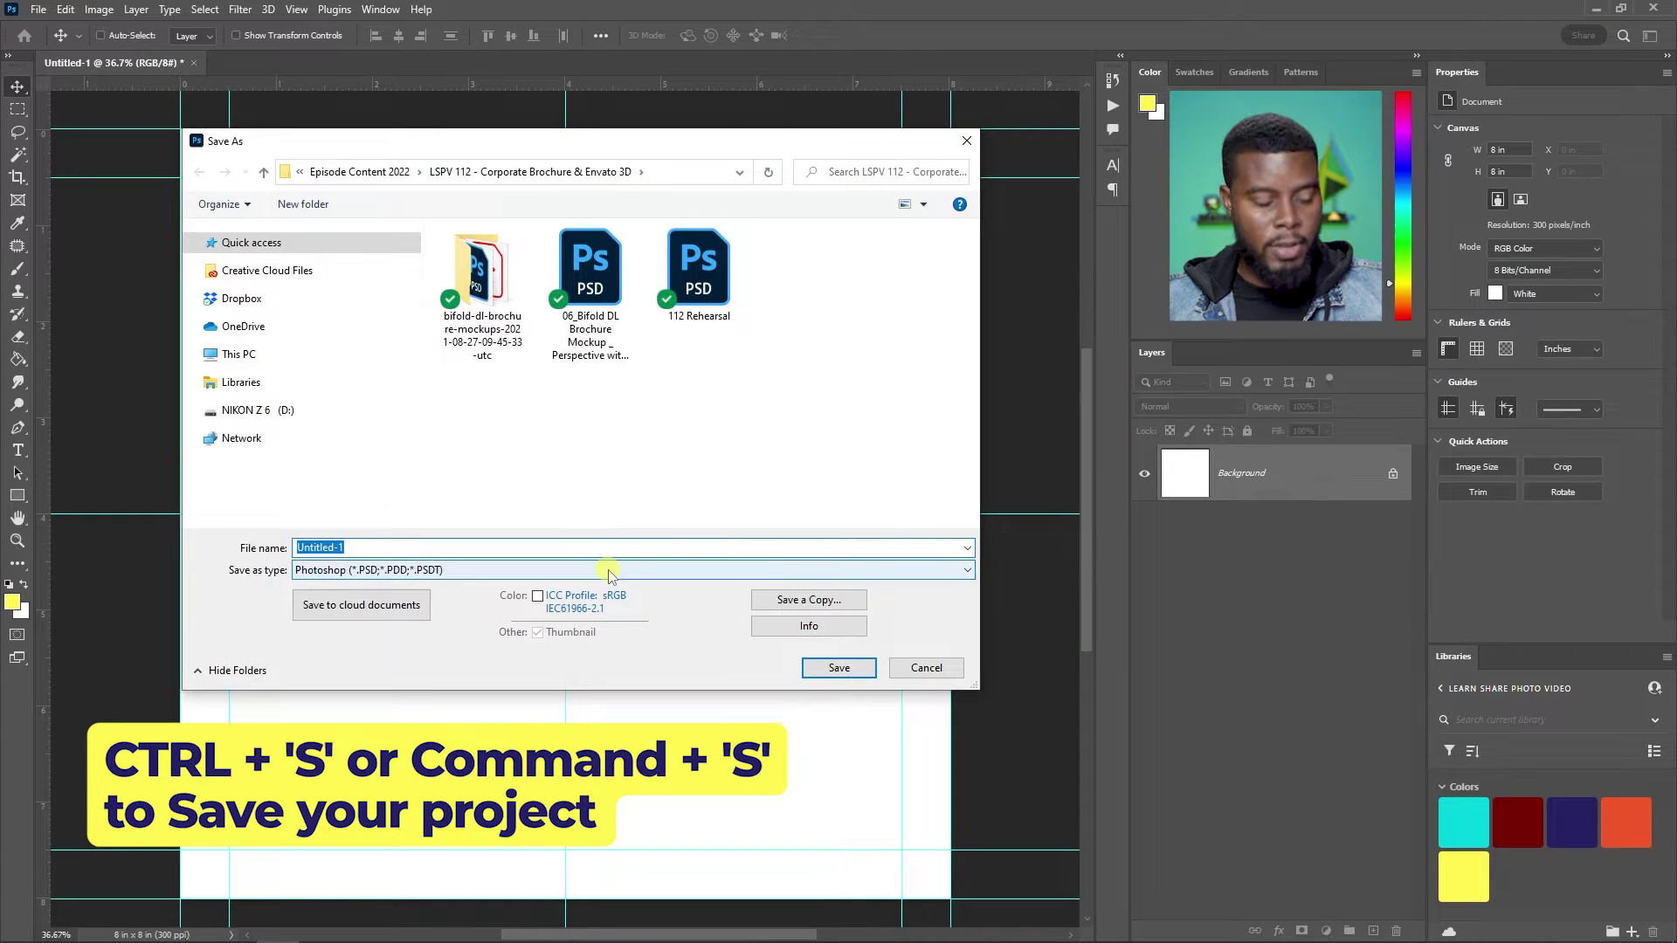
type("LSPV 112 Automotive Brochure")
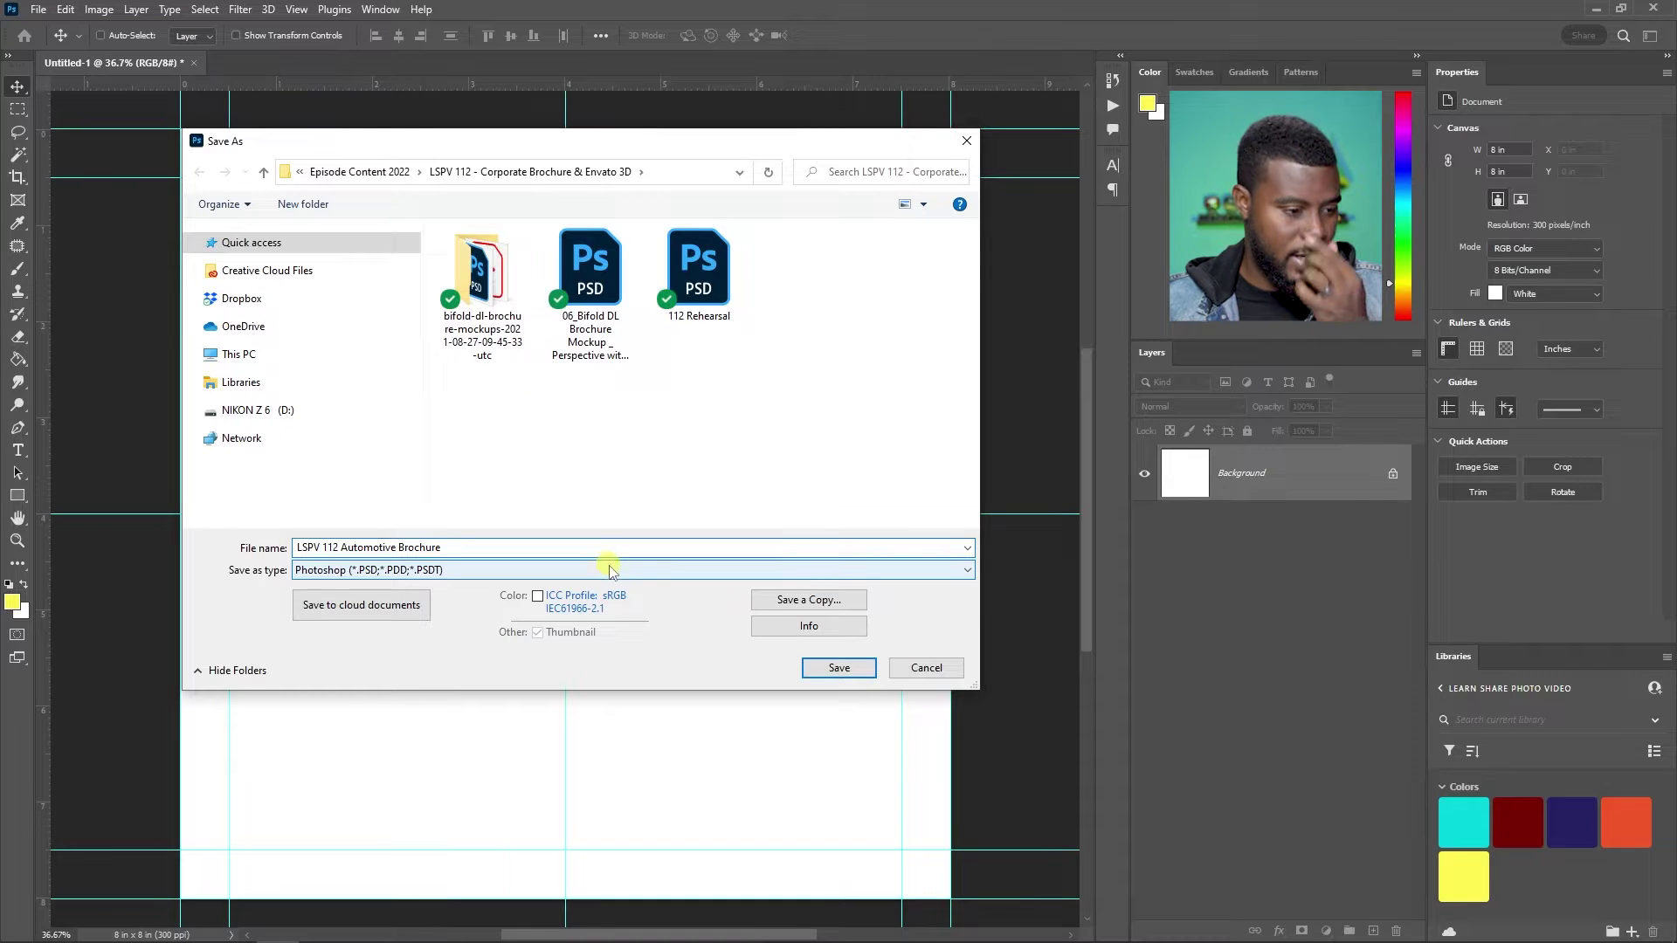
left_click(843, 668)
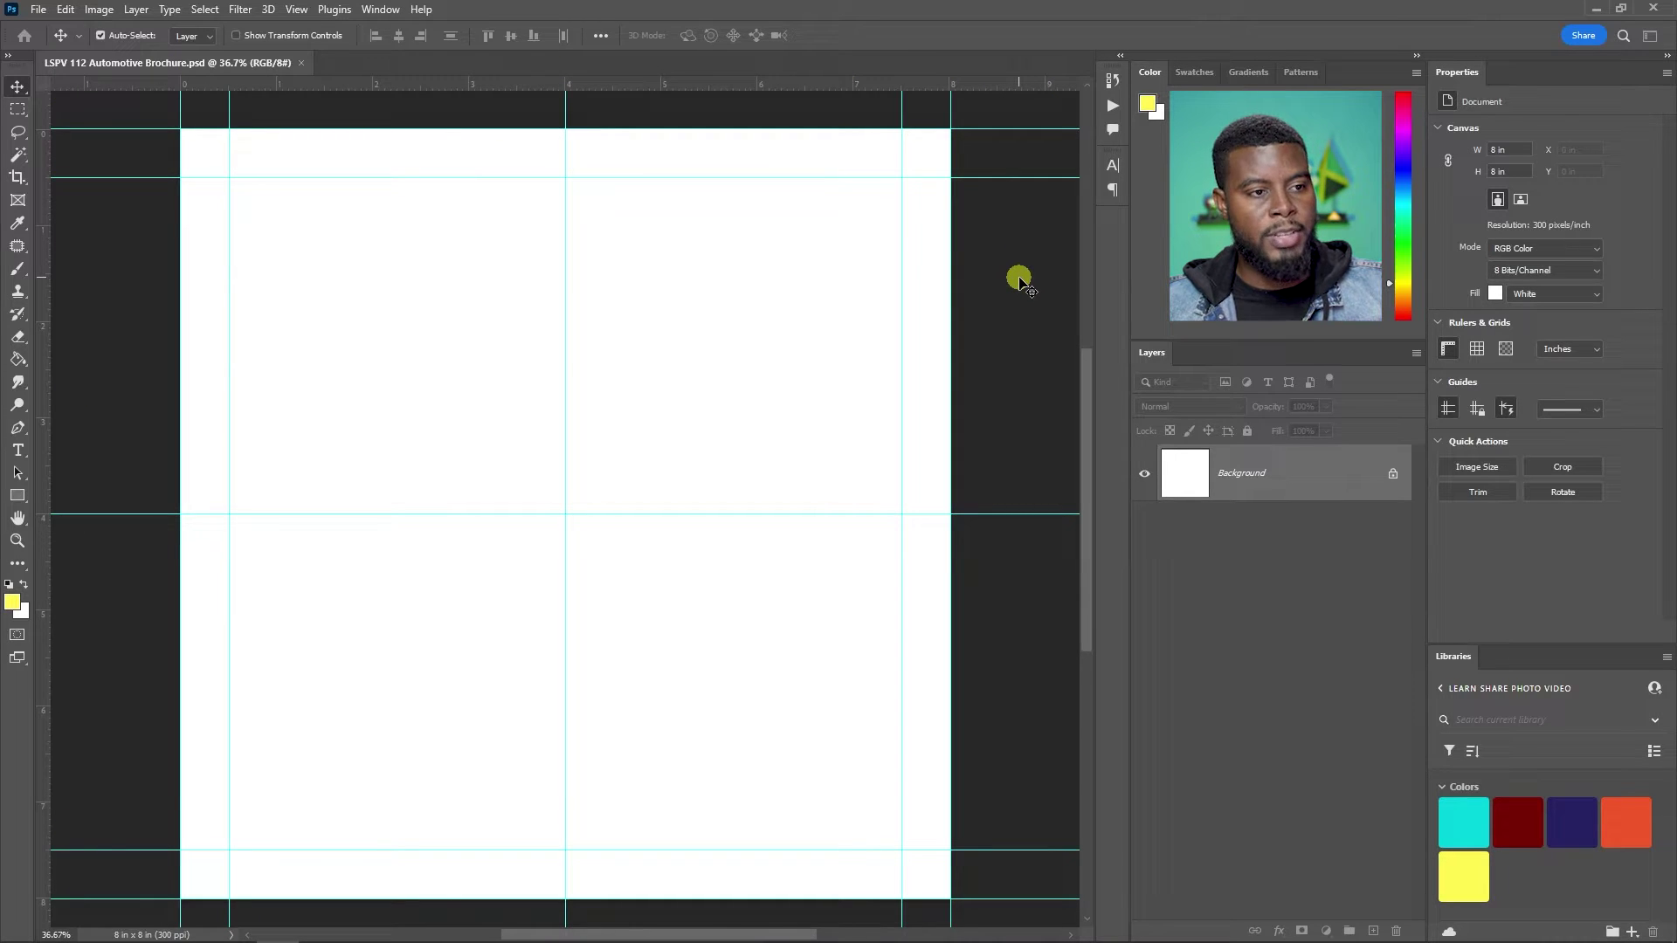
- Toggle the rulers off and back on
key("ctrl+r")
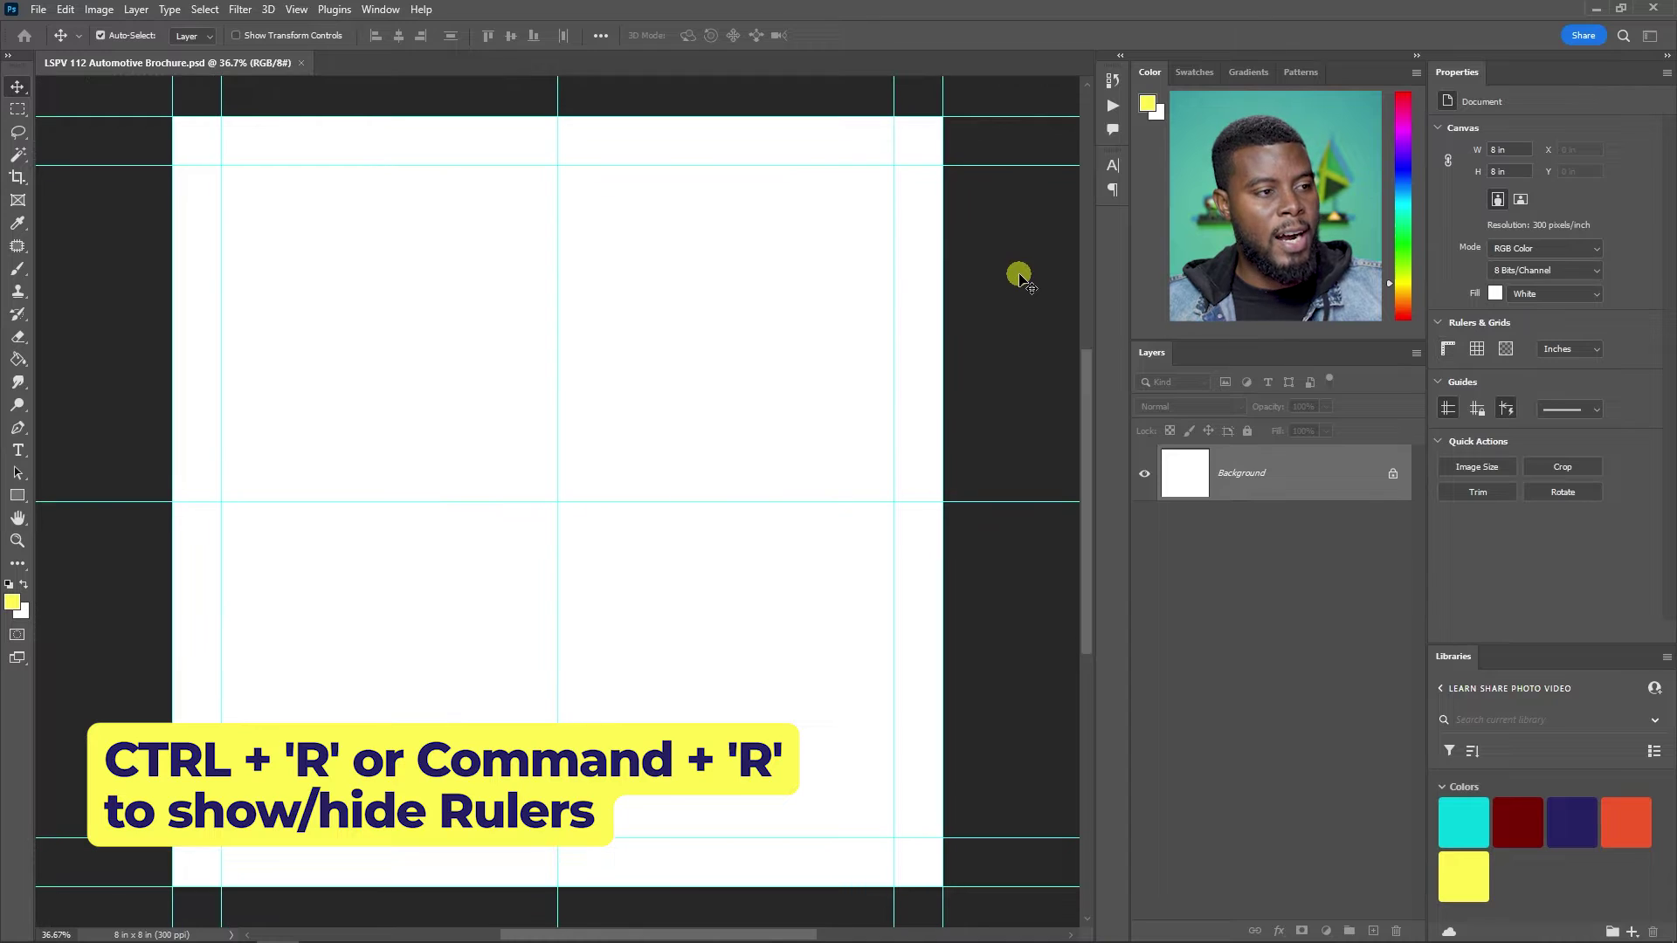
key("ctrl+r")
key("ctrl+r")
key("ctrl+r")
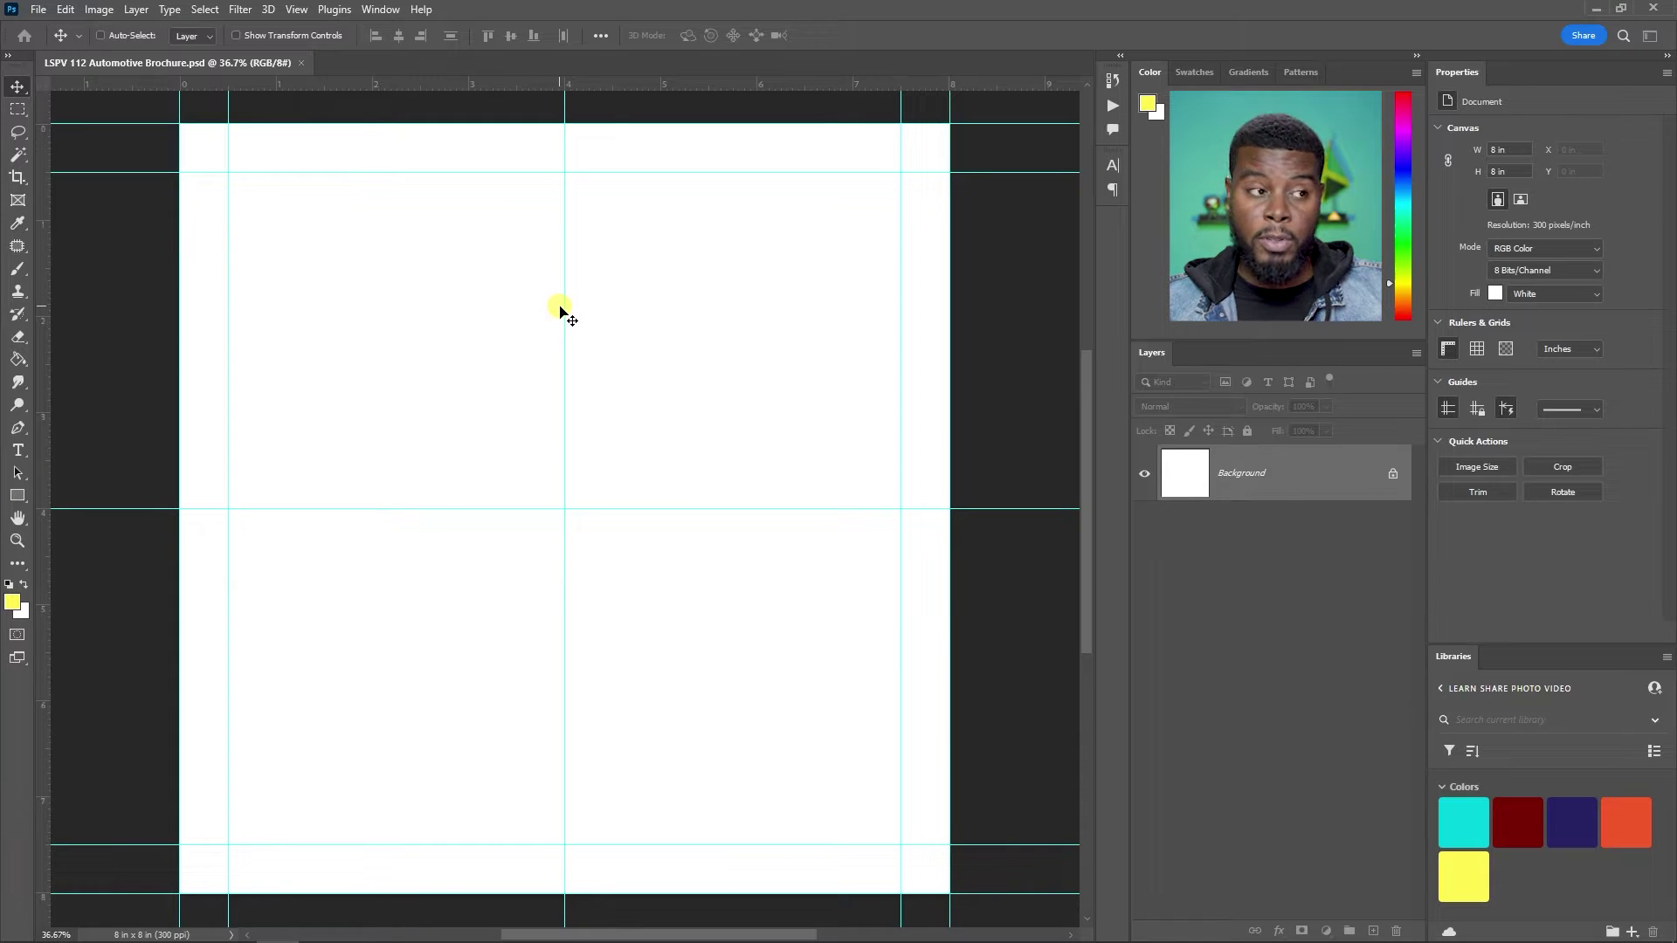
- Add vertical guides at 3.5 in and 4.5 in, one on each side of the canvas's centre guide
scroll(196, 306, "up", 1)
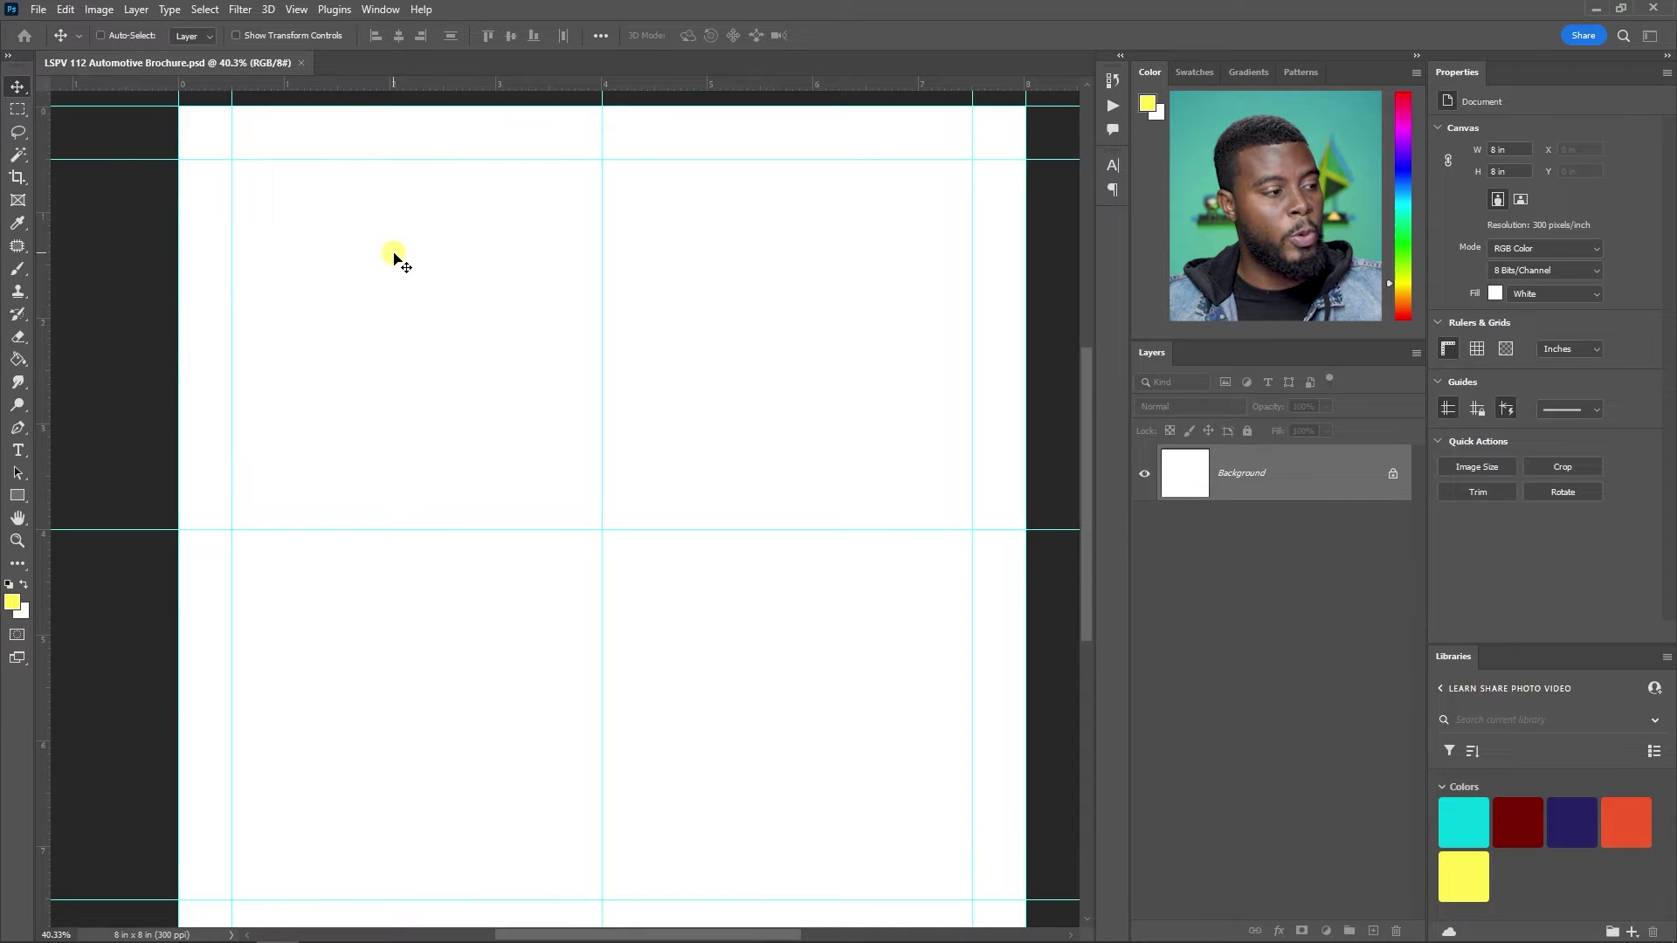
left_click_drag(39, 237, 547, 251)
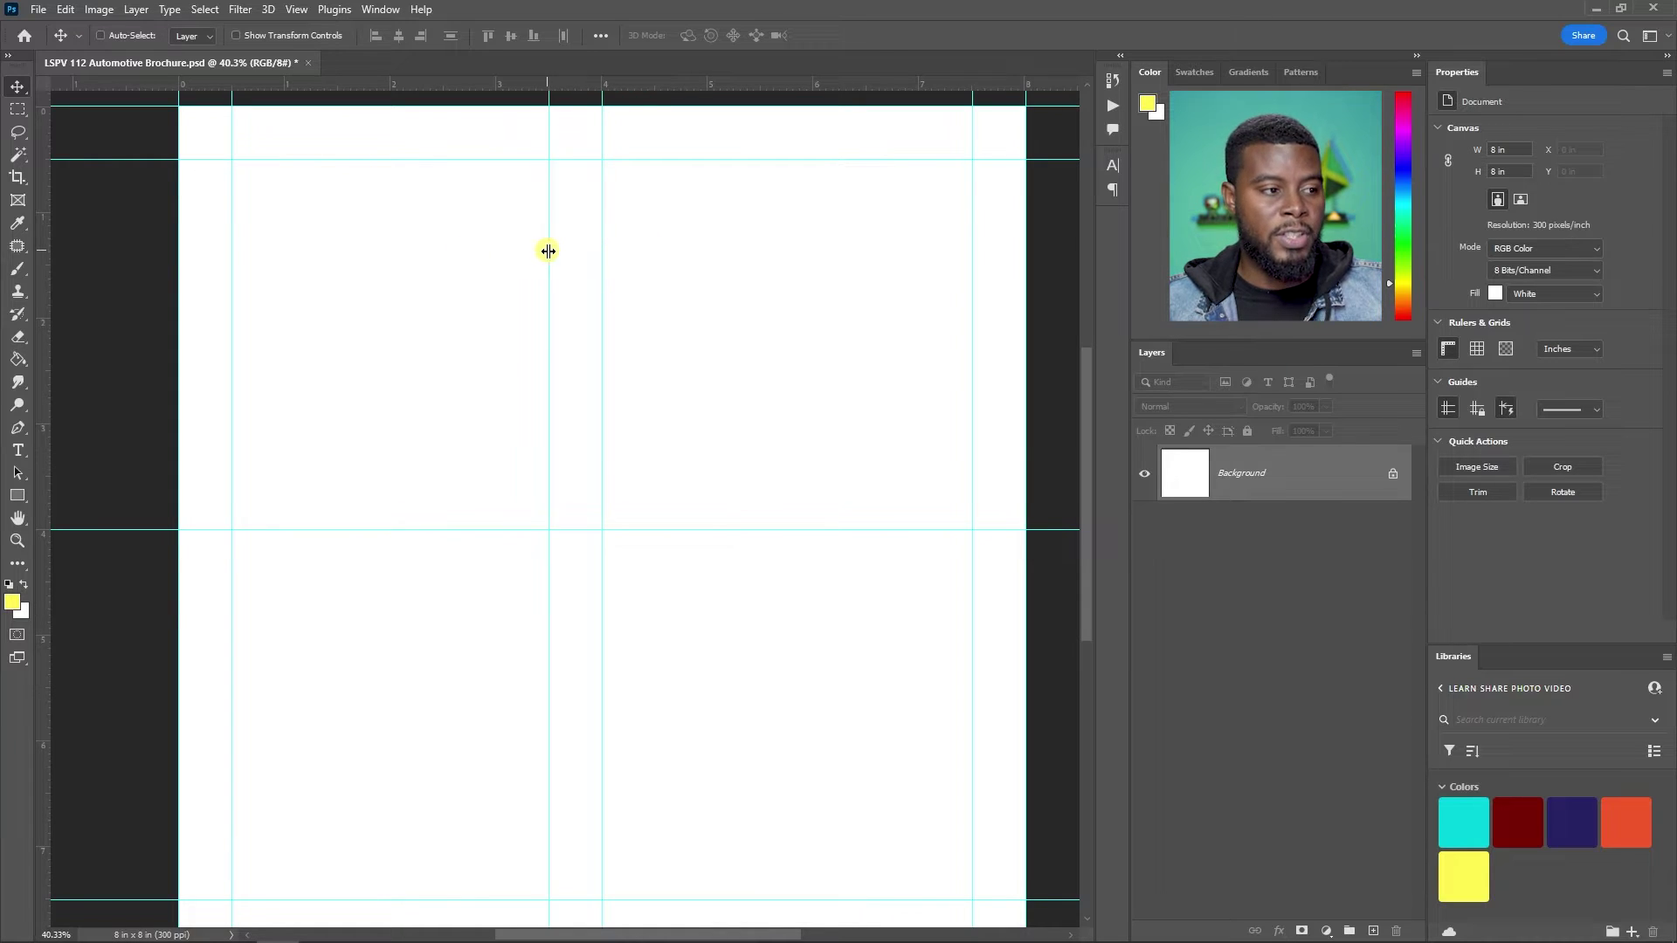
left_click_drag(41, 247, 652, 294)
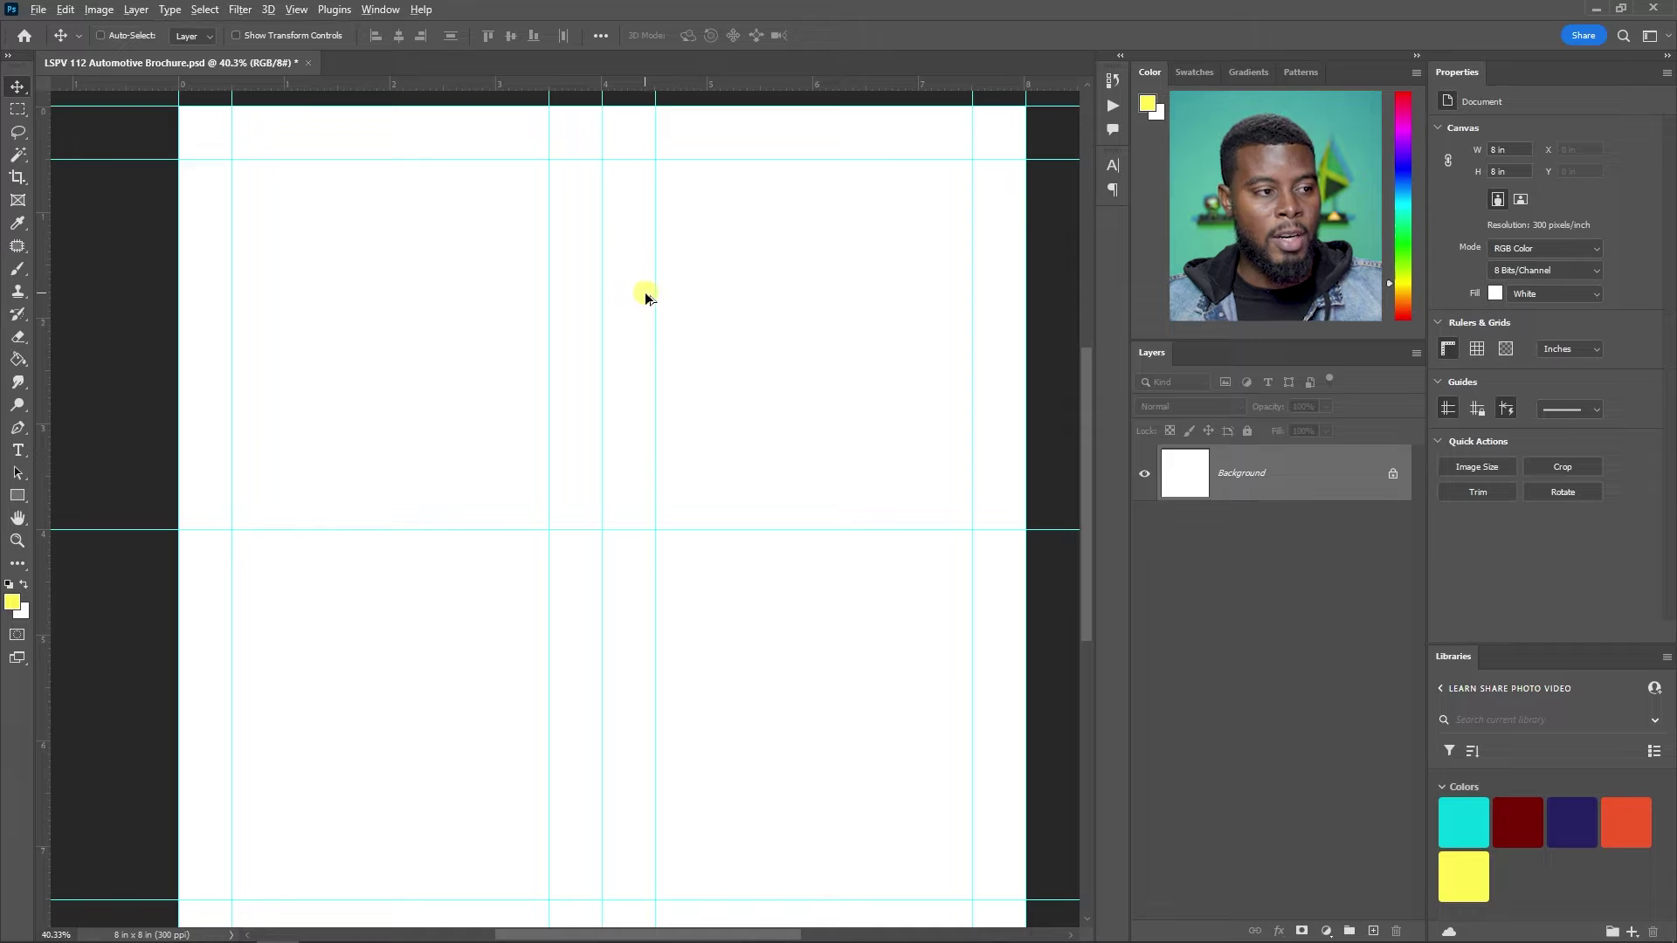
scroll(649, 255, "down", 1)
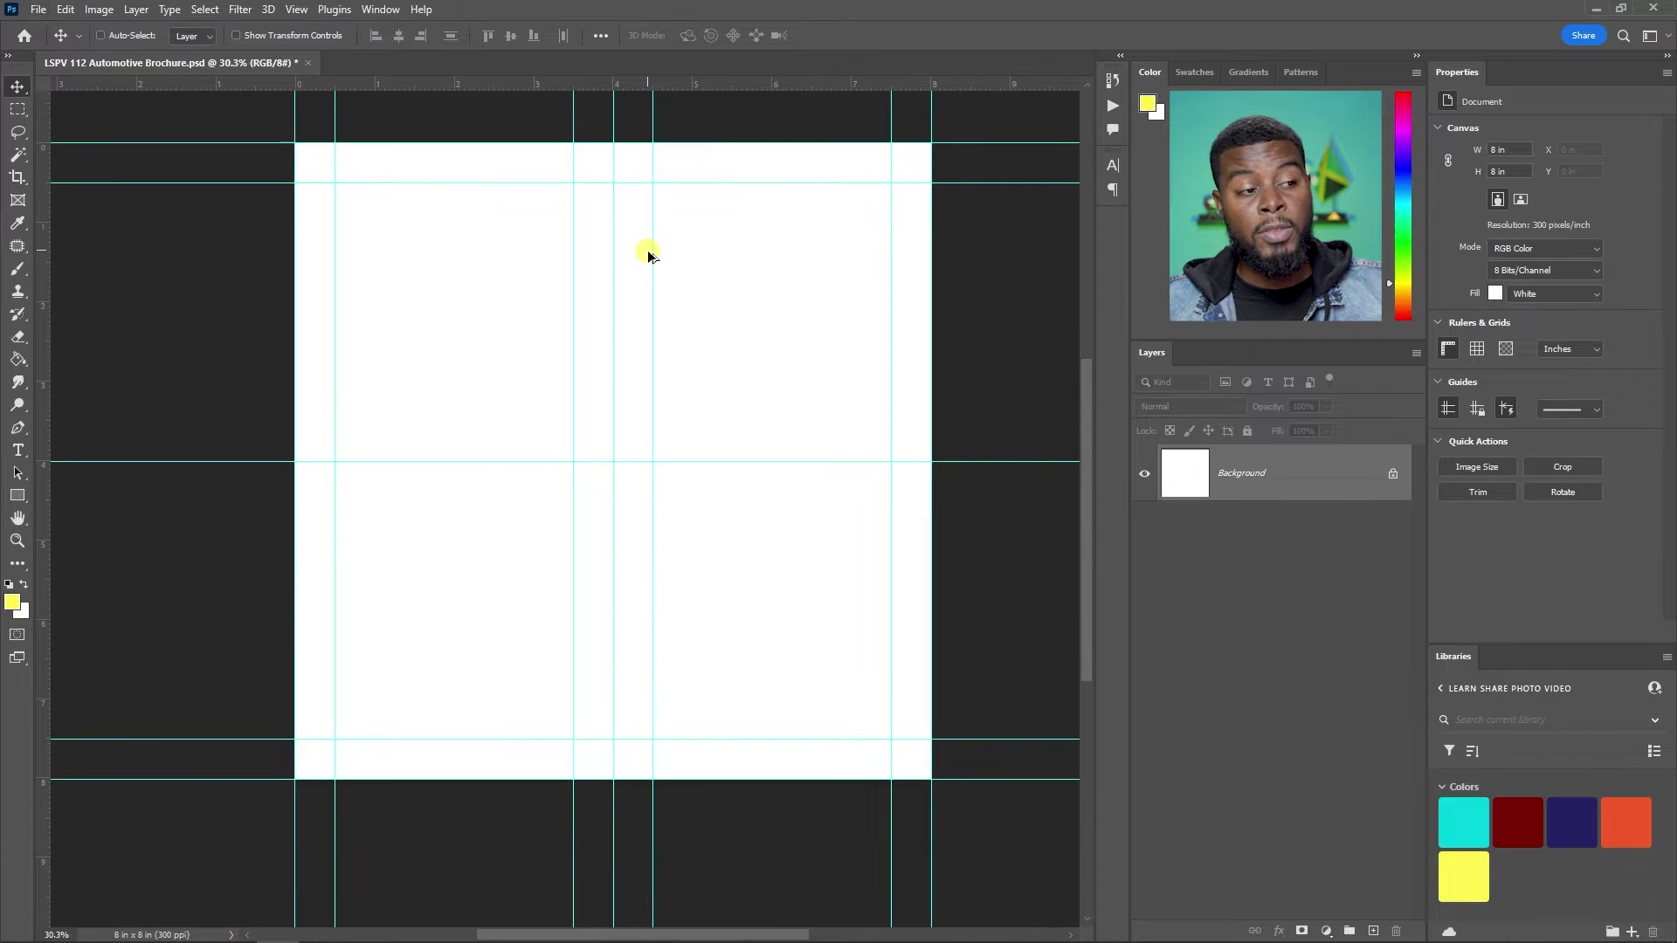
scroll(649, 255, "up", 1)
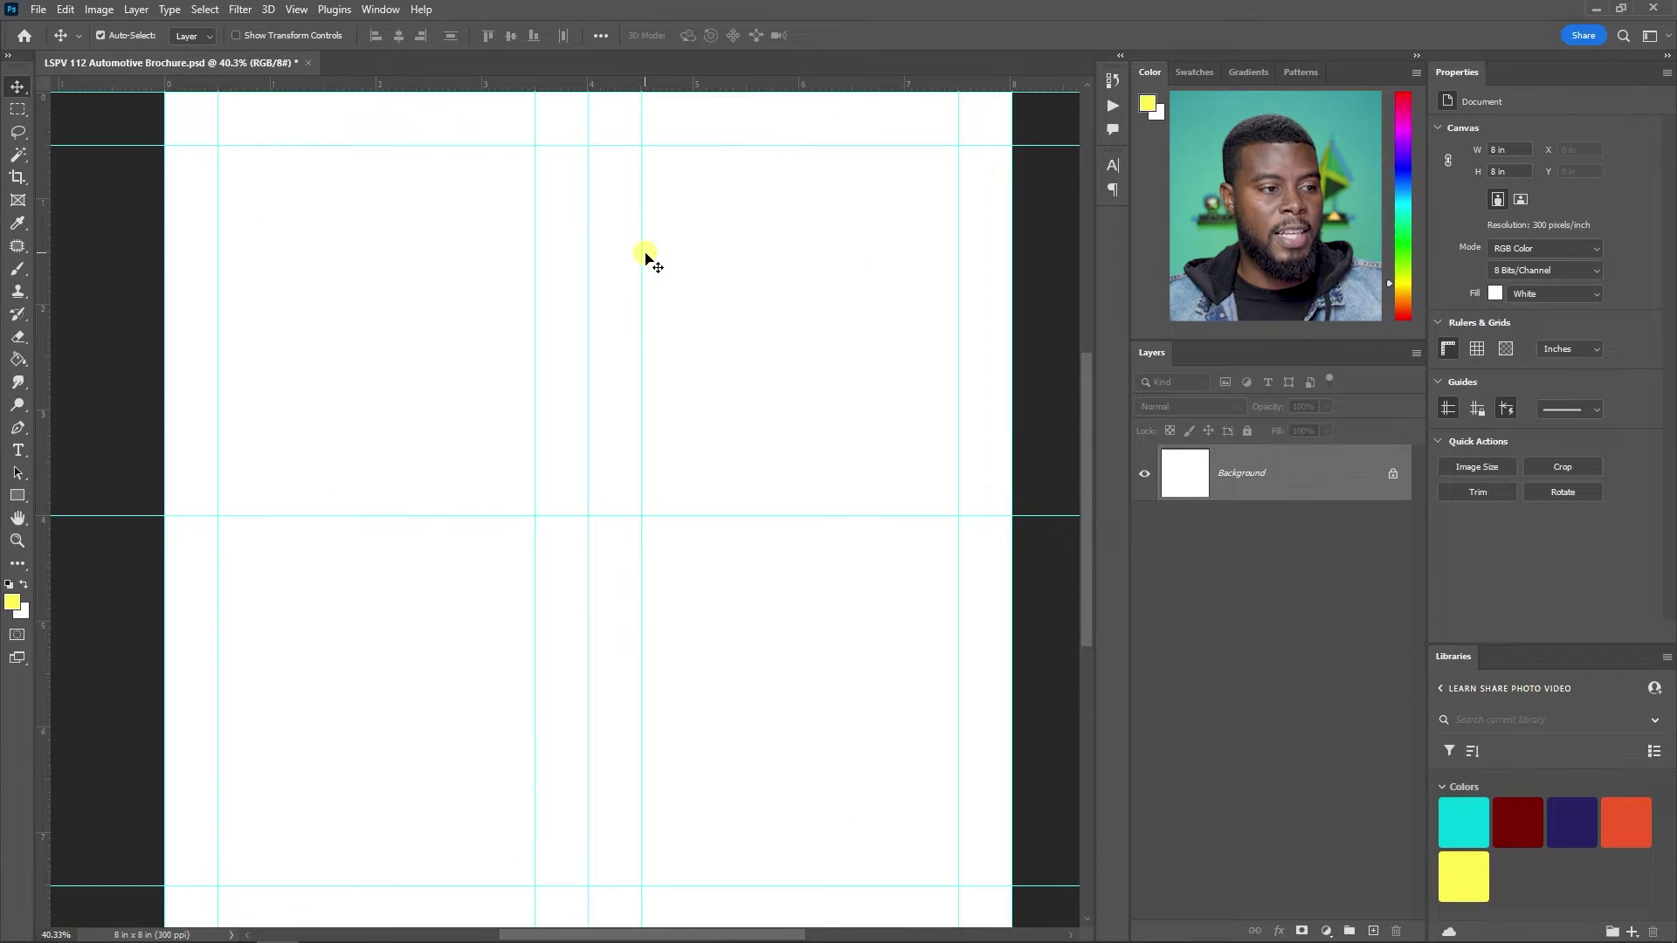
- Add vertical guides at 2 in and 6 in, through the middle of each half of the canvas, and save the document
scroll(616, 257, "up", 2)
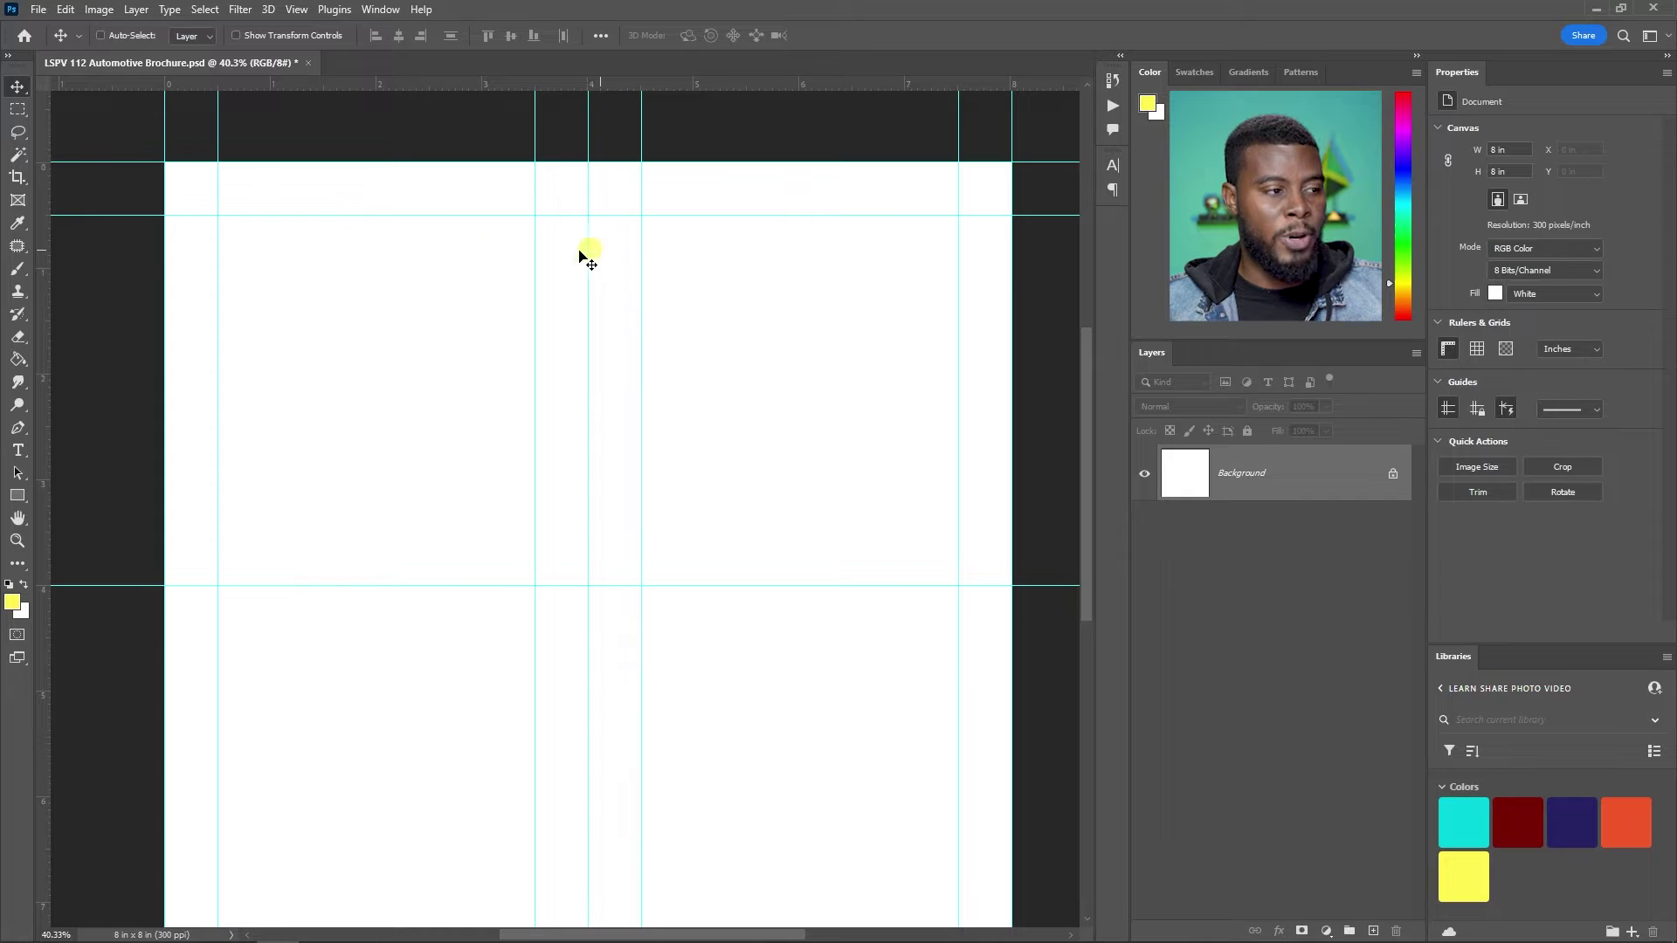
left_click_drag(45, 233, 375, 241)
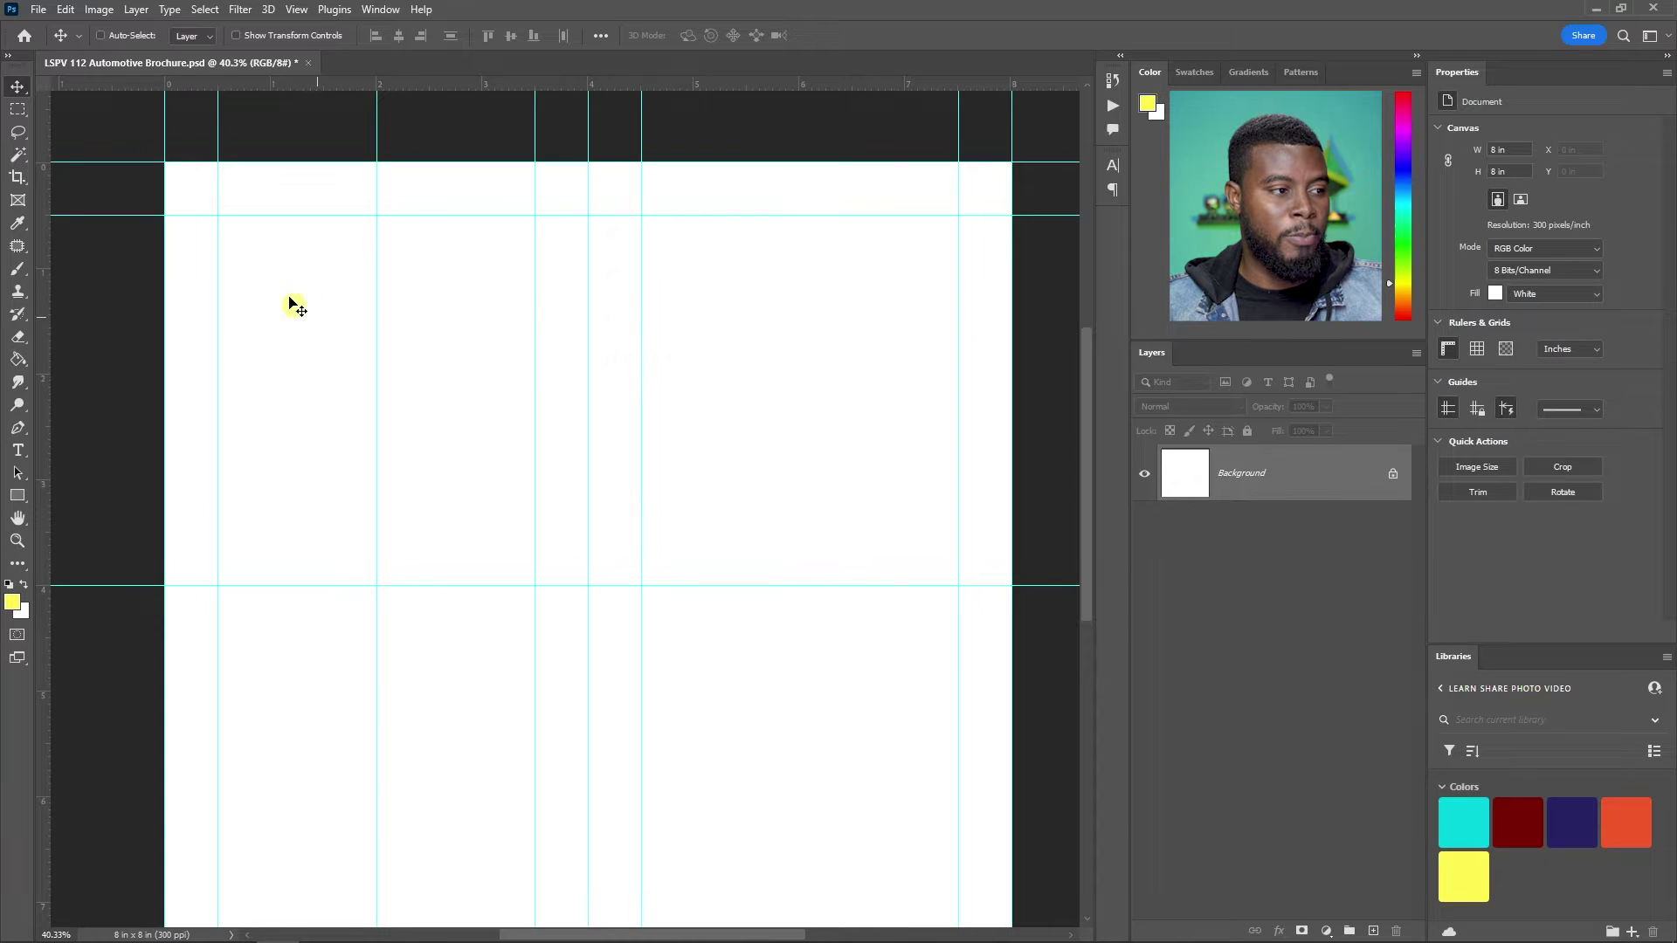
left_click_drag(44, 254, 799, 276)
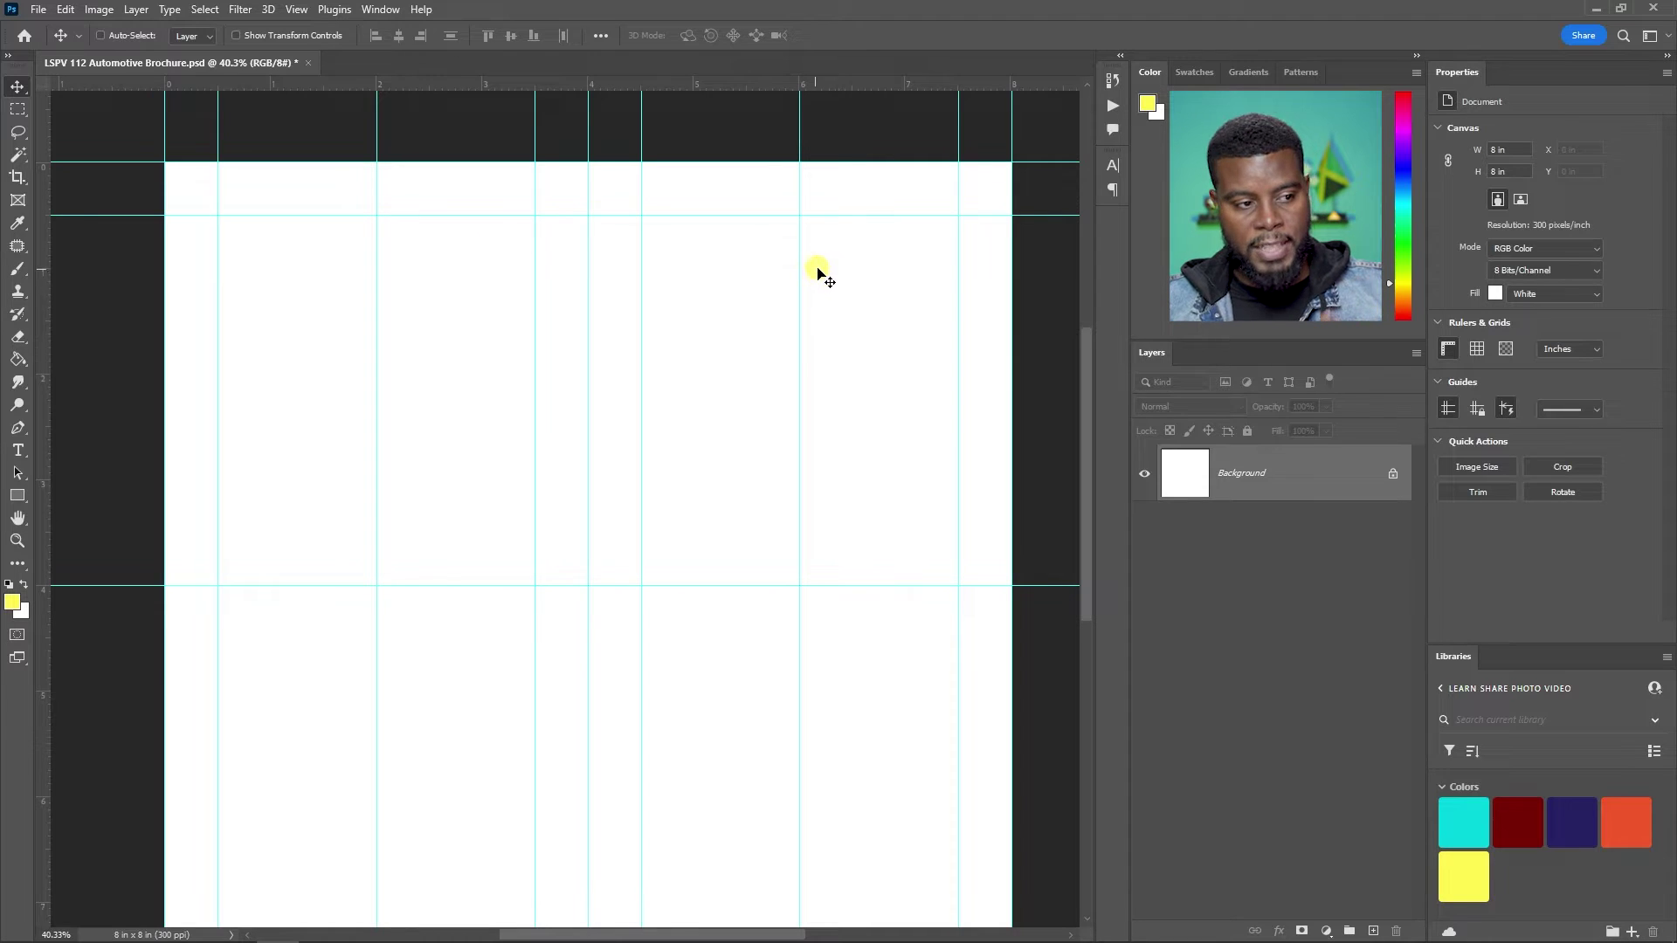
scroll(670, 352, "down", 1)
scroll(671, 354, "down", 1)
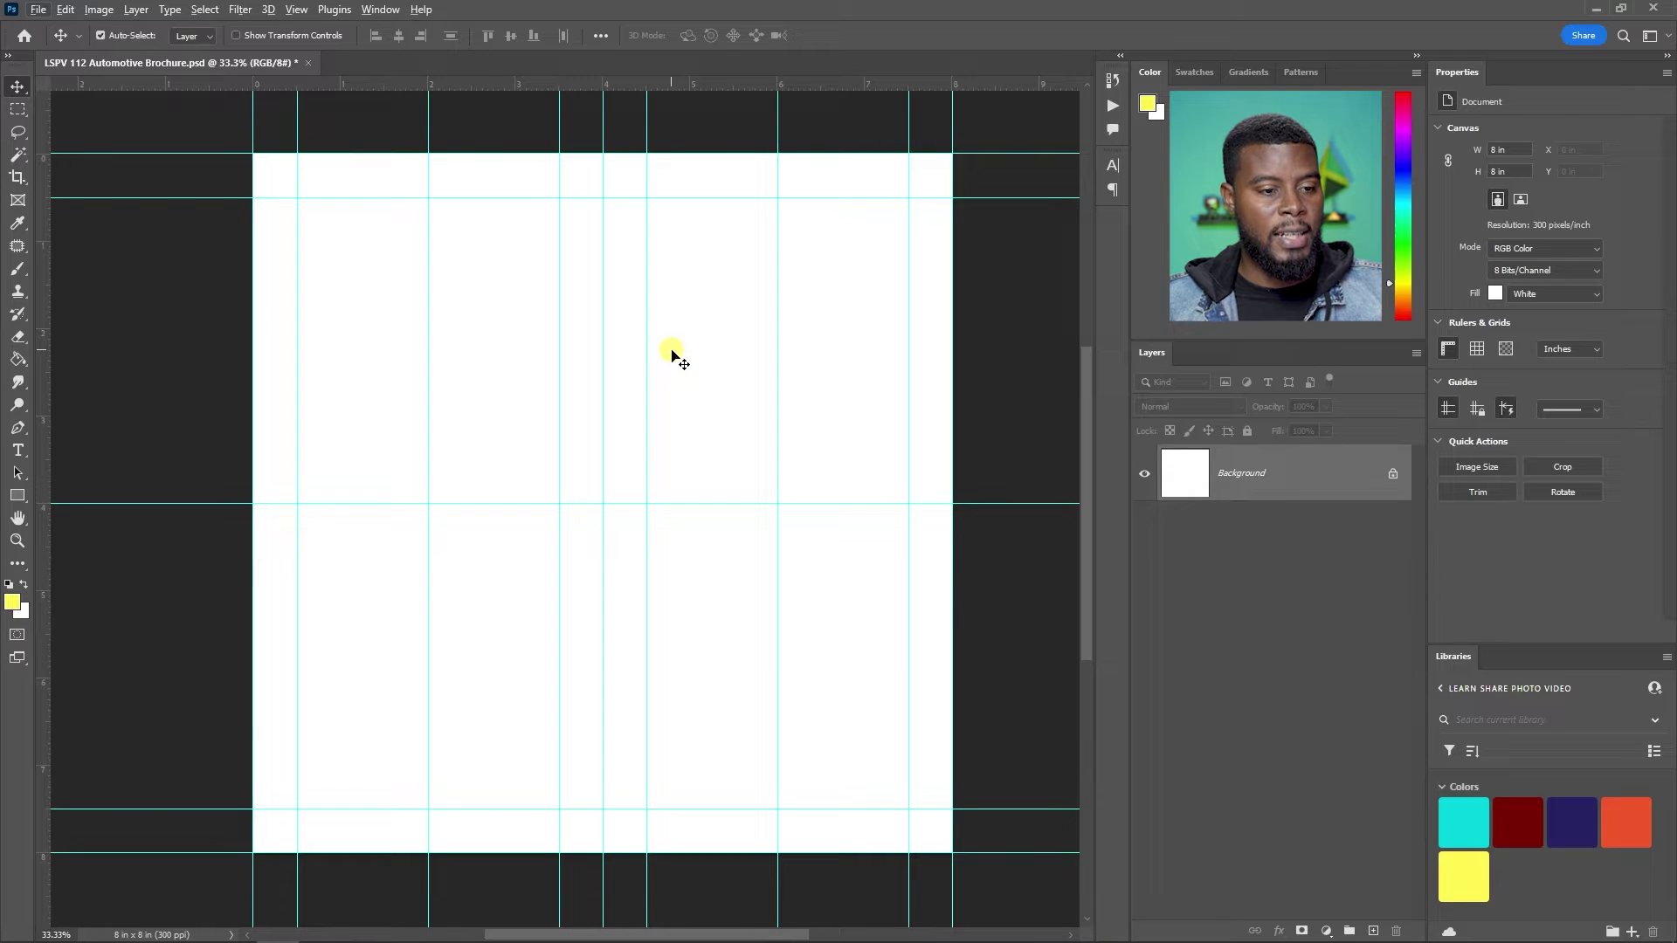
key("ctrl+s")
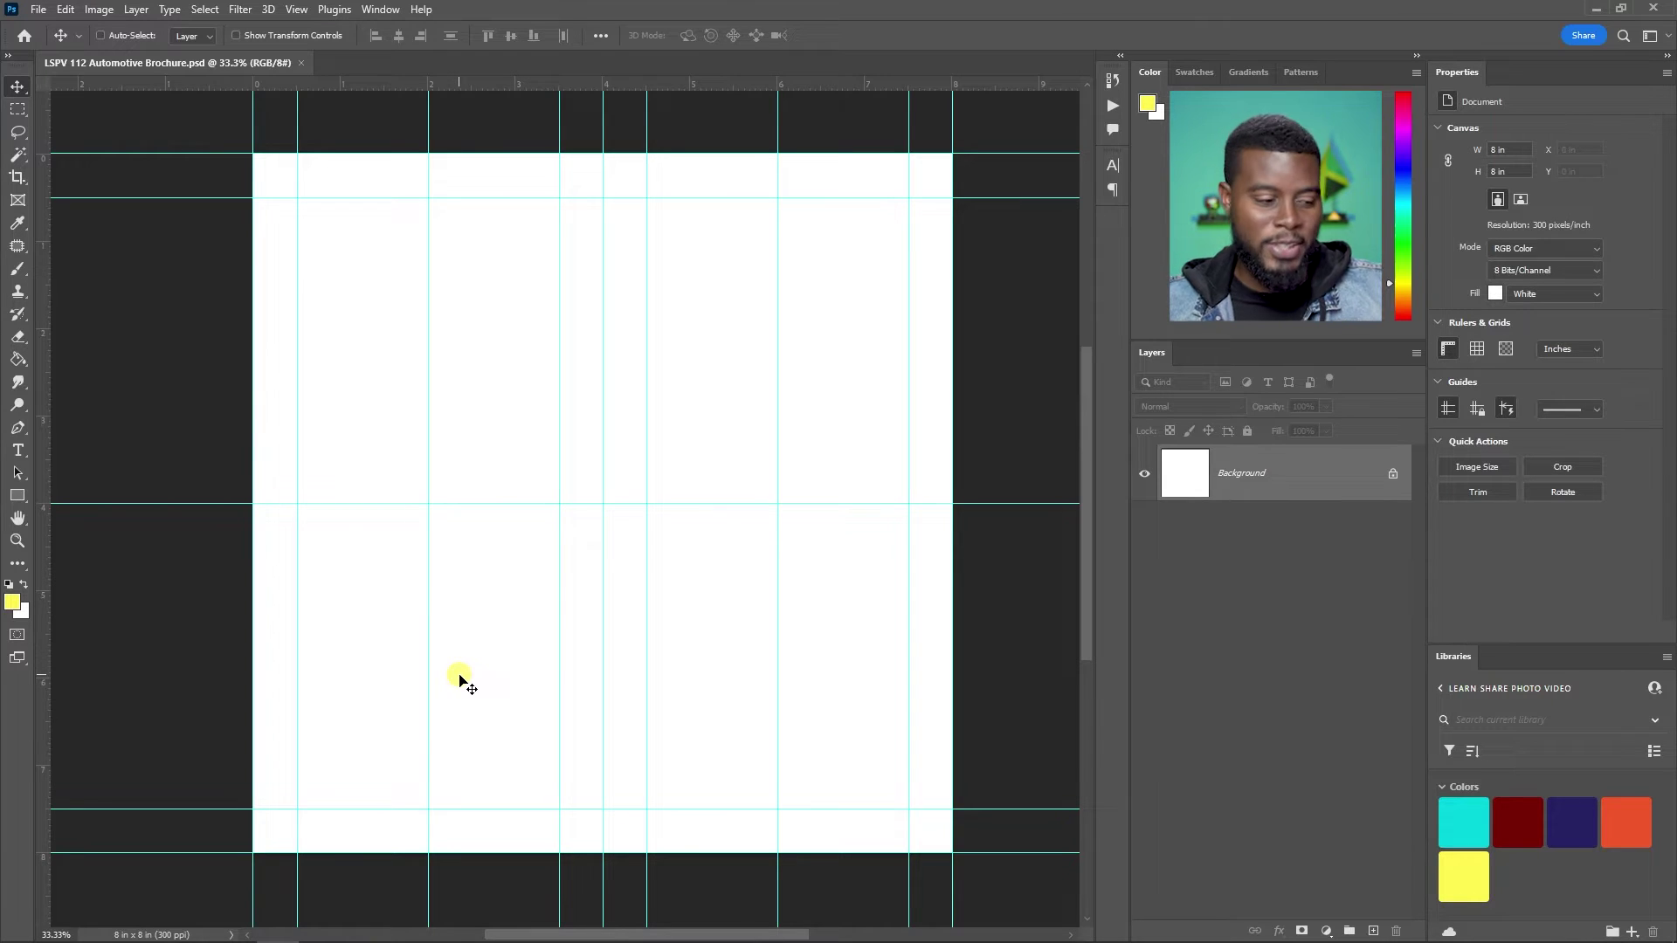
- Place the rear, front, top-down and both side-profile Toyota Venza renders from the project folder onto the canvas
left_click(234, 924)
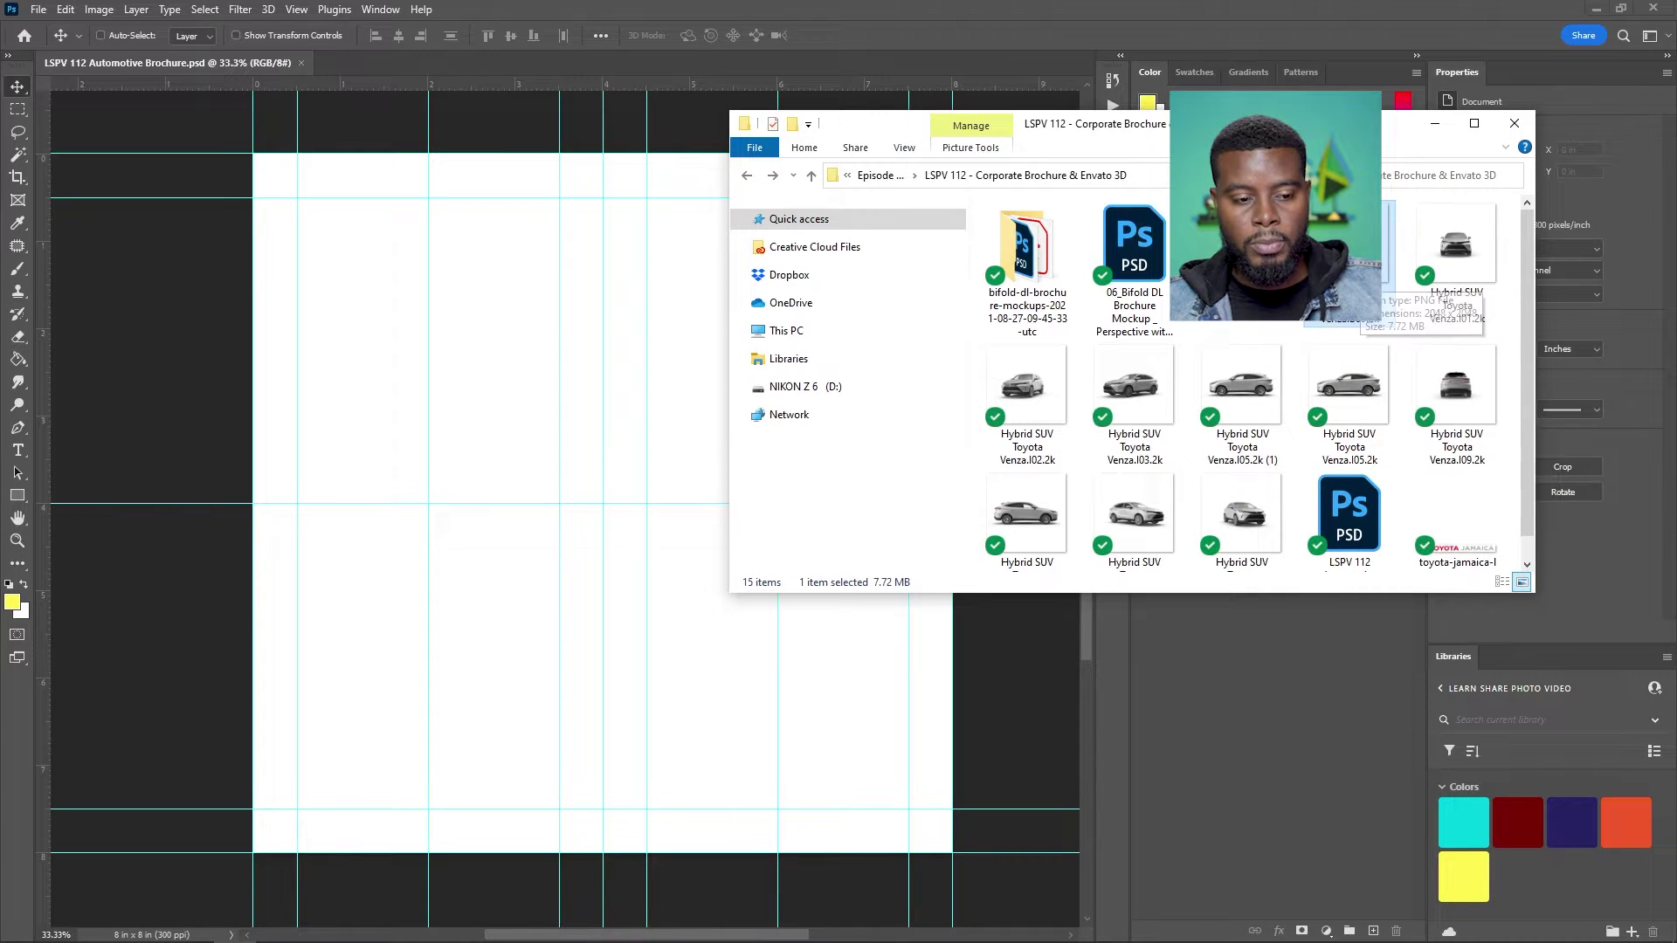
left_click(1349, 384, "ctrl")
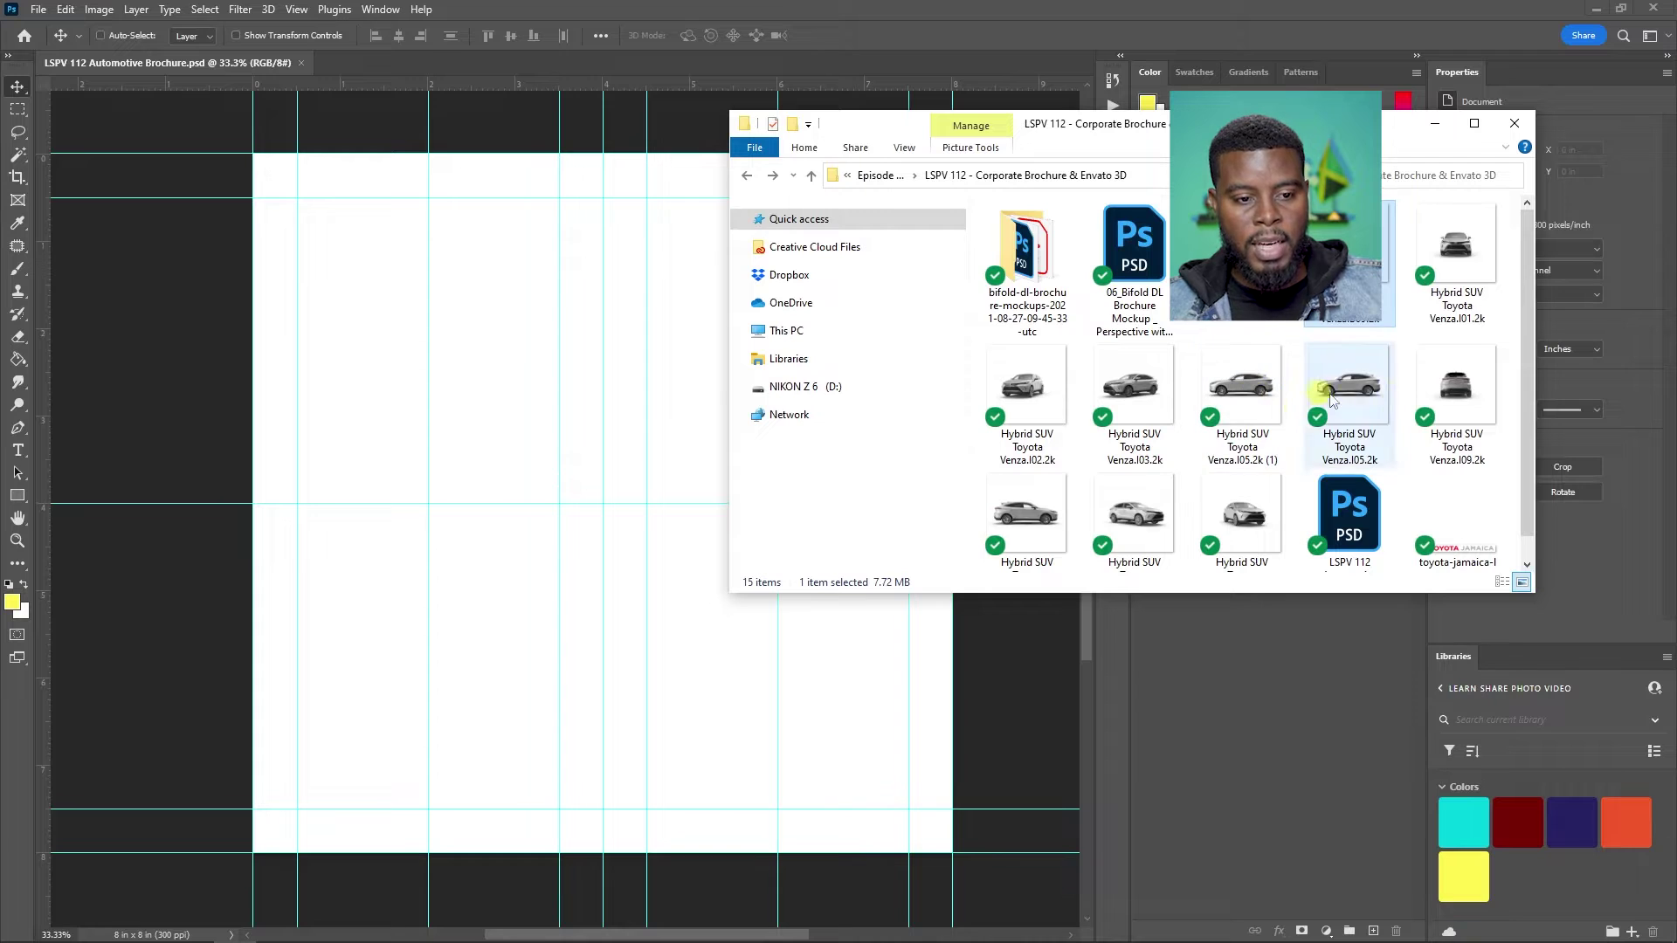
left_click(1026, 530, "ctrl")
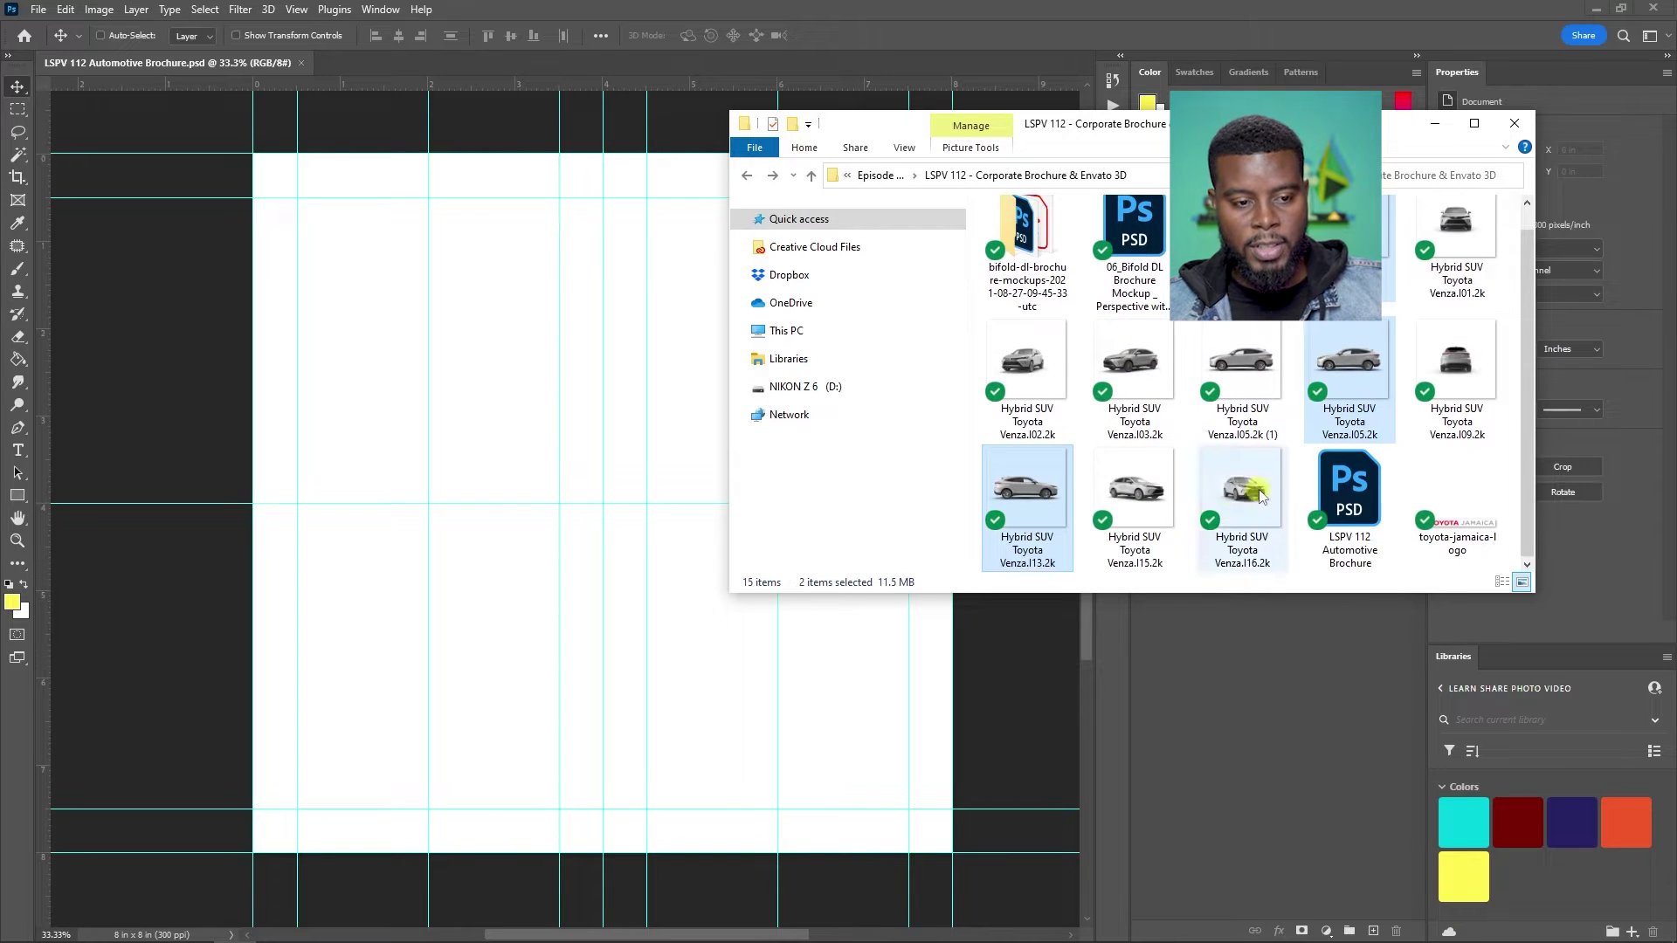
left_click(1463, 256, "ctrl")
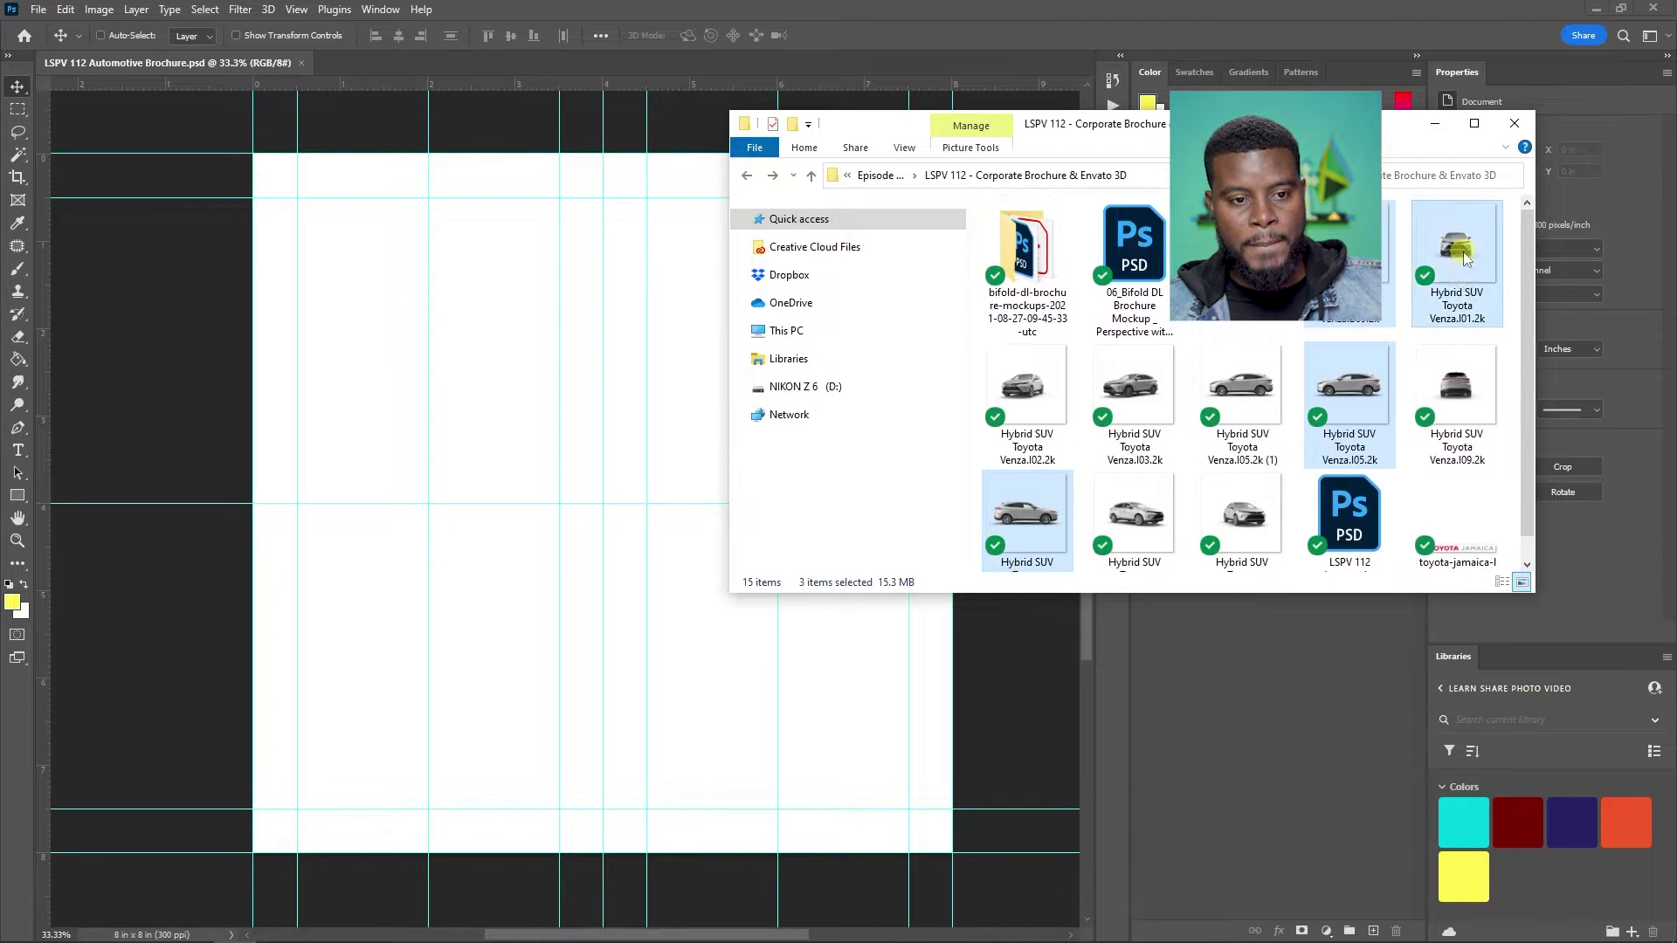
left_click_drag(1456, 390, 543, 486)
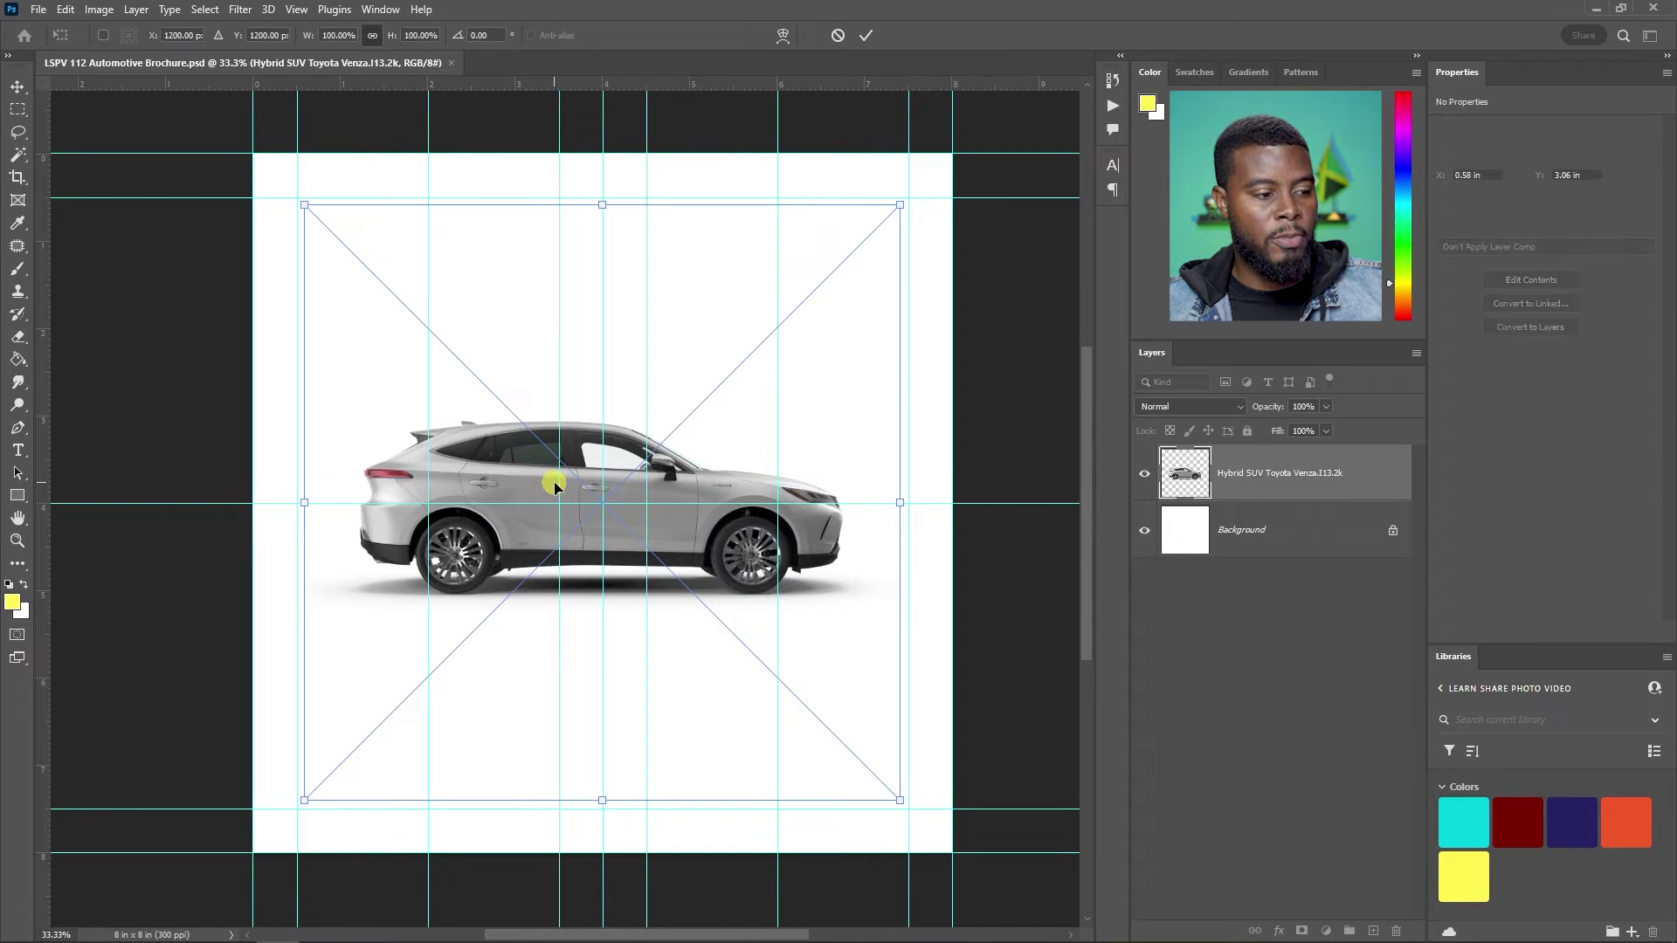
key("Return")
key("Return")
key("Return")
key("Return")
key("Return")
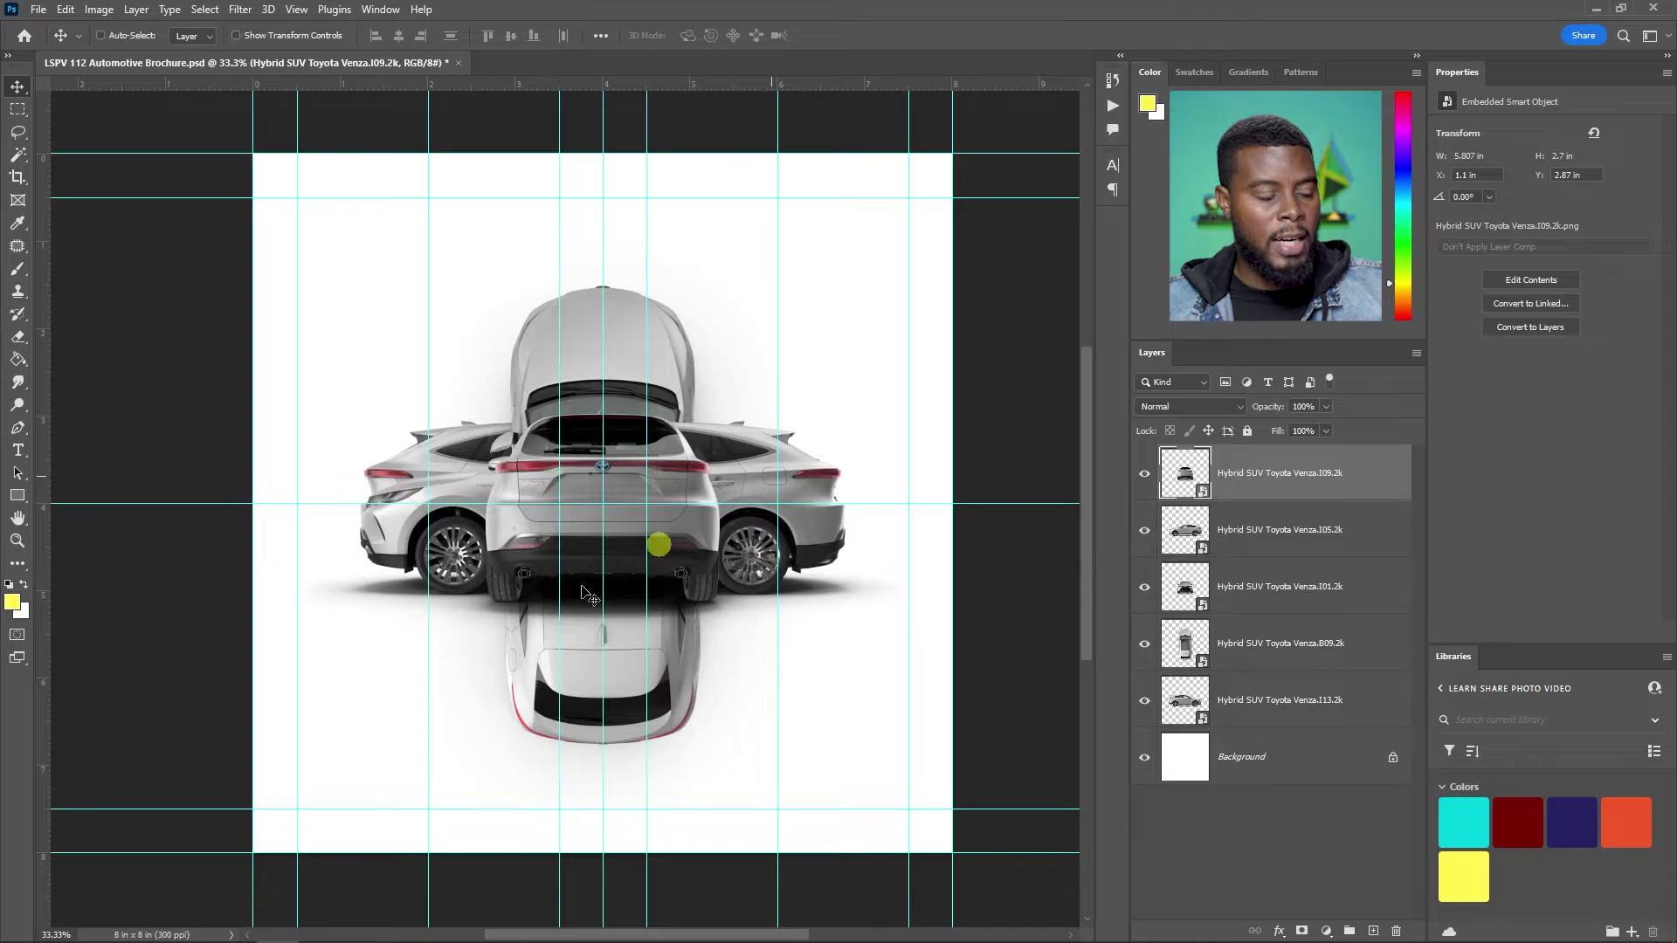
- Place the toyota-jamaica-logo image on the canvas and save the document with Maximize Compatibility
left_click(234, 926)
left_click_drag(1456, 497, 557, 548)
key("Return")
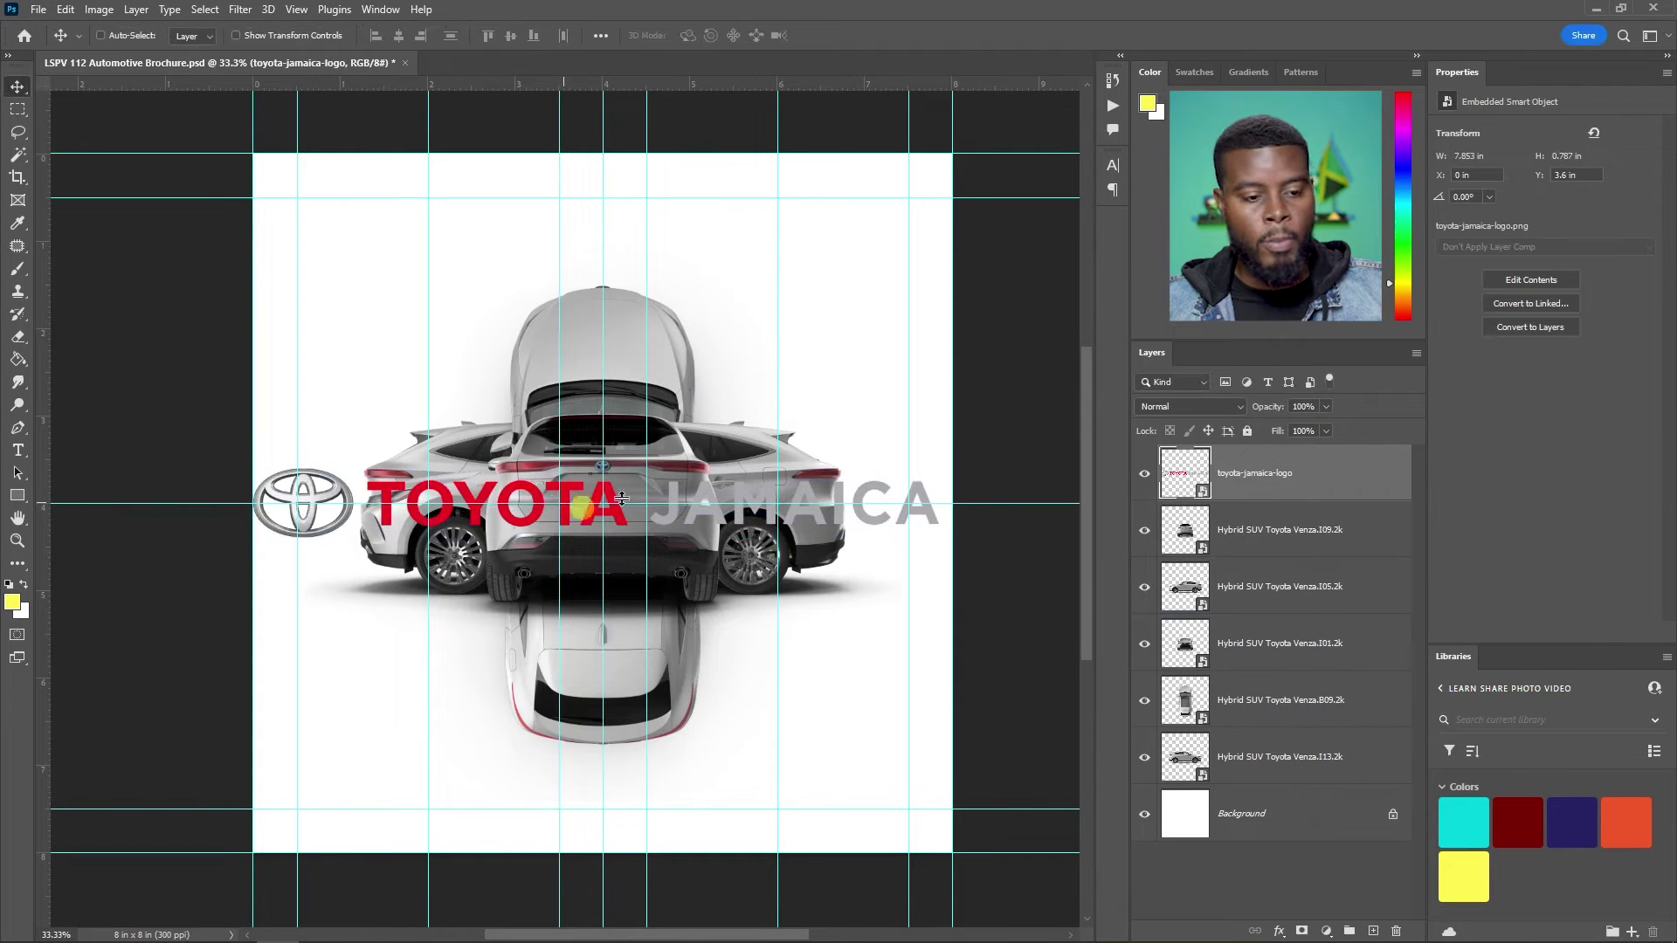
key("ctrl+s")
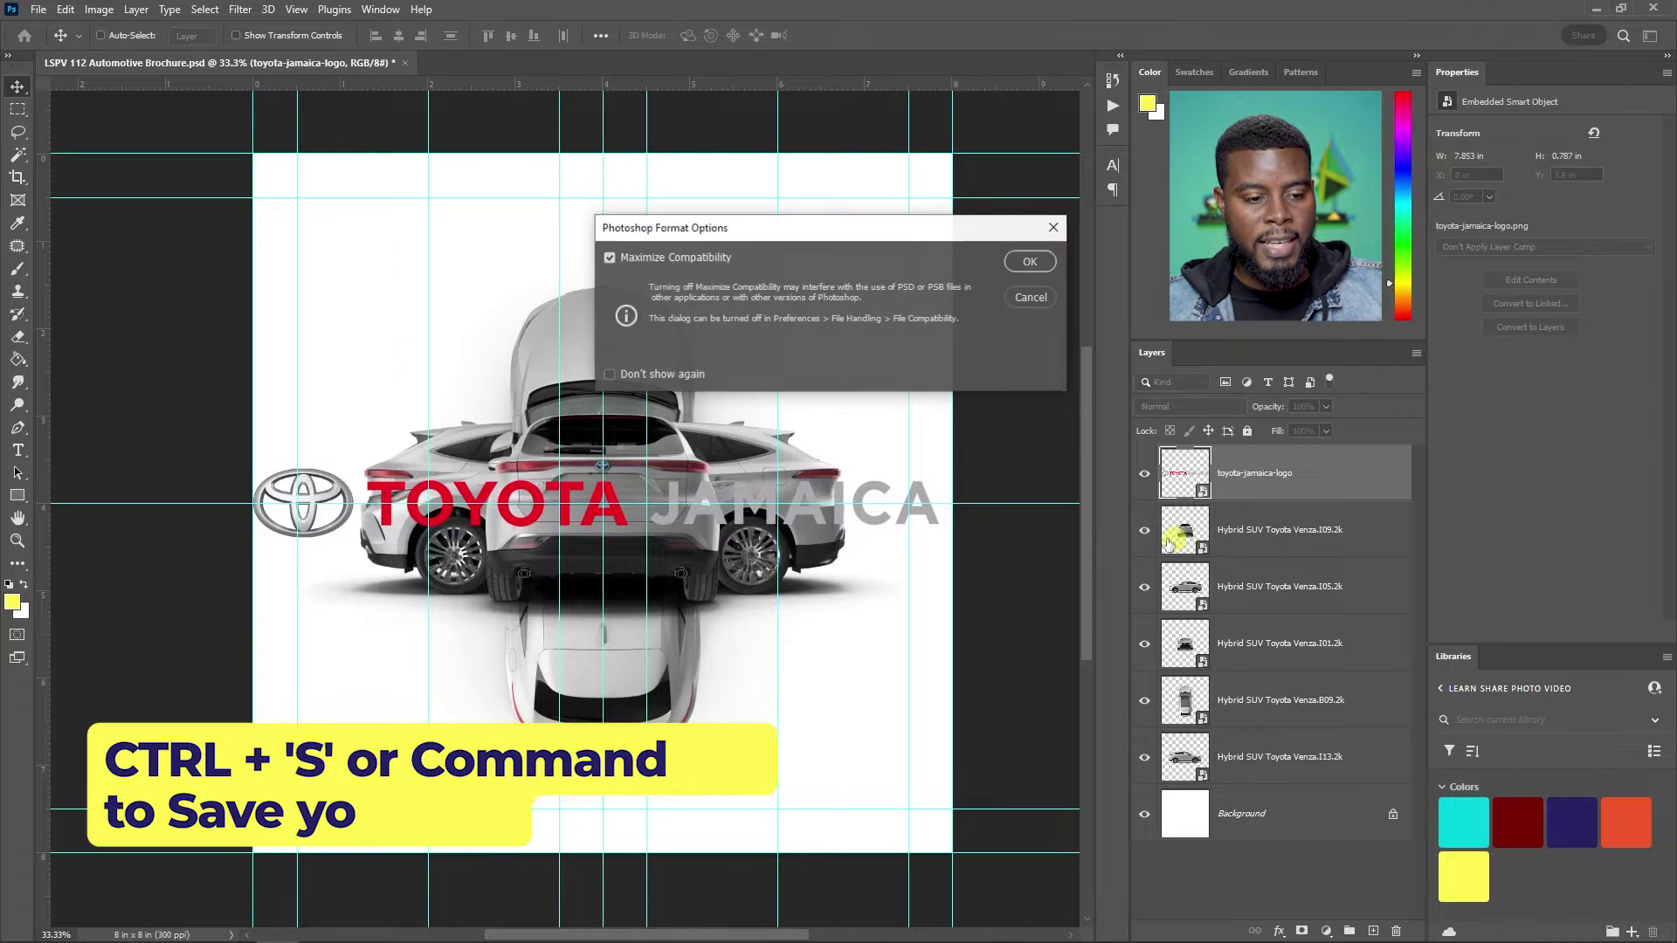
left_click(1030, 261)
- Hide all the placed layers except the rear-view car render and rename that layer Rear
left_click_drag(1143, 472, 1151, 769)
left_click(1257, 530)
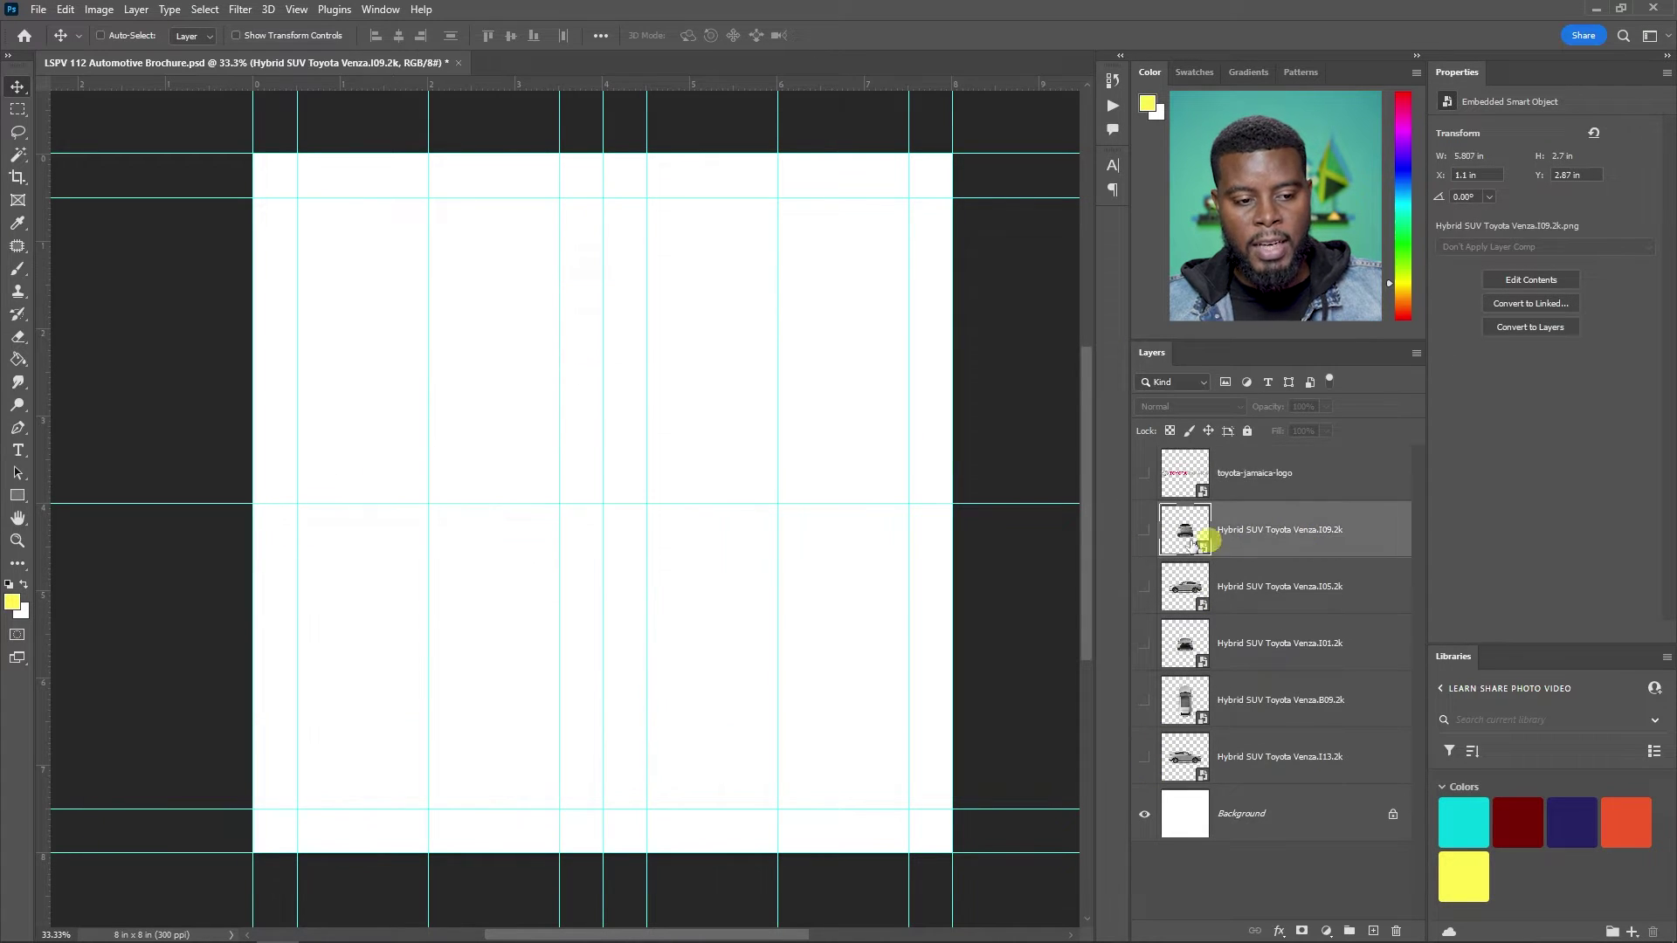
left_click(1144, 530)
double_click(1267, 530)
type("Rear")
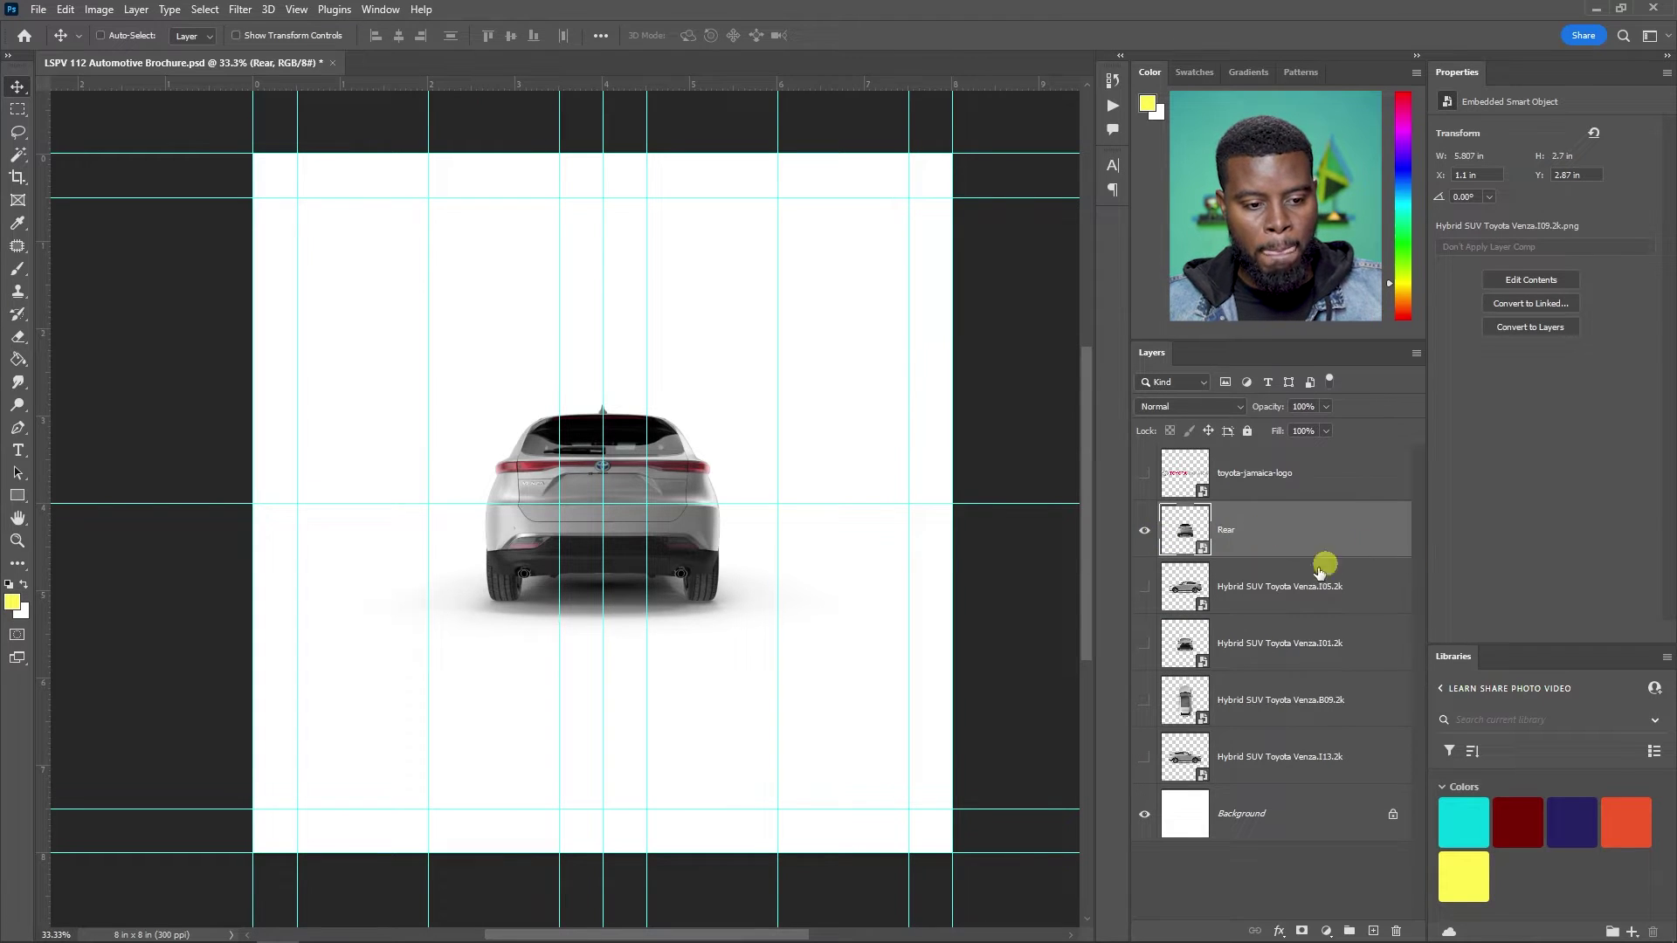
- Show the left-facing side render instead of the rear view and rename its layer Profile Left
double_click(1266, 586)
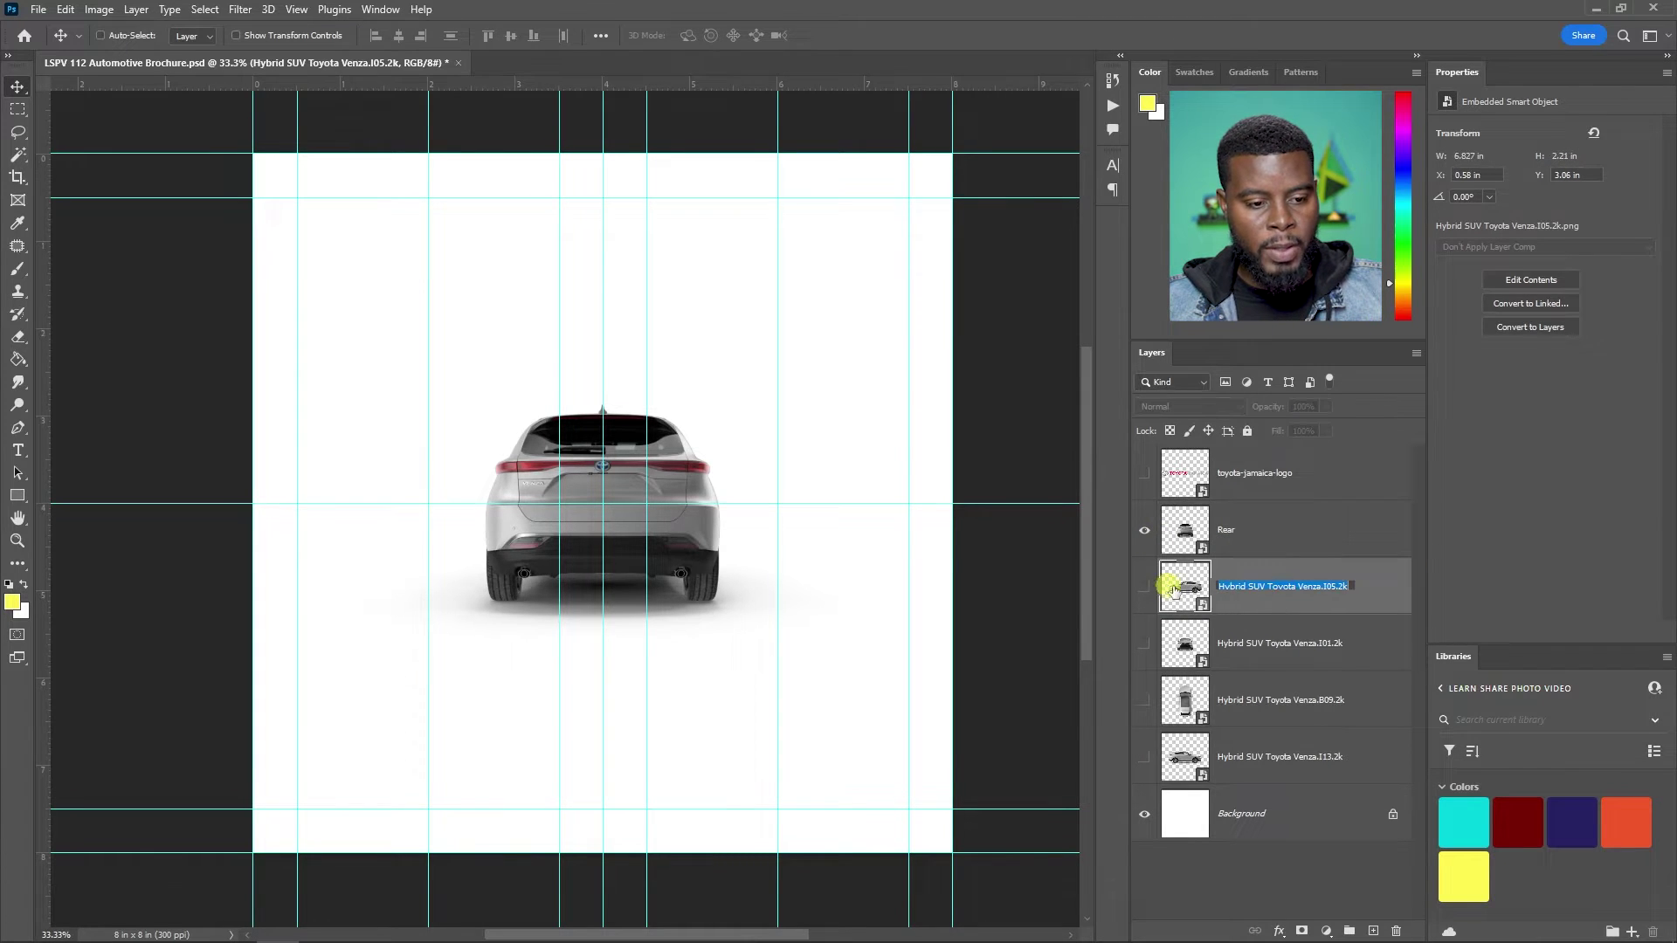
left_click(1283, 611)
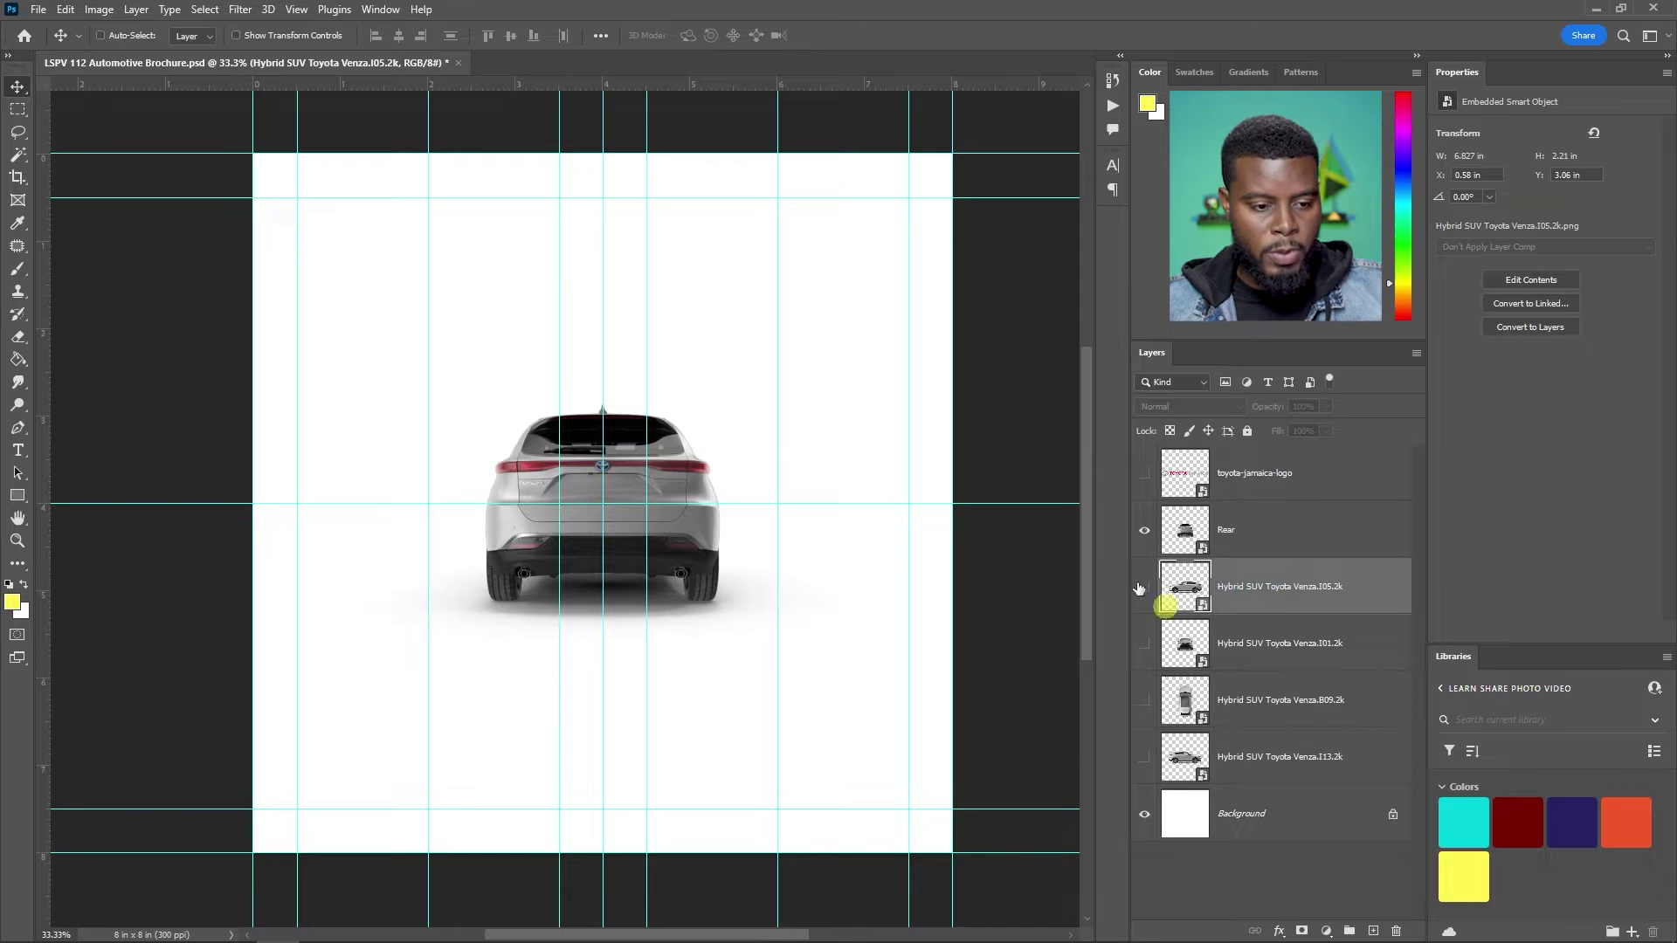
left_click(1143, 541)
left_click(1144, 587)
double_click(1280, 587)
type("Pro")
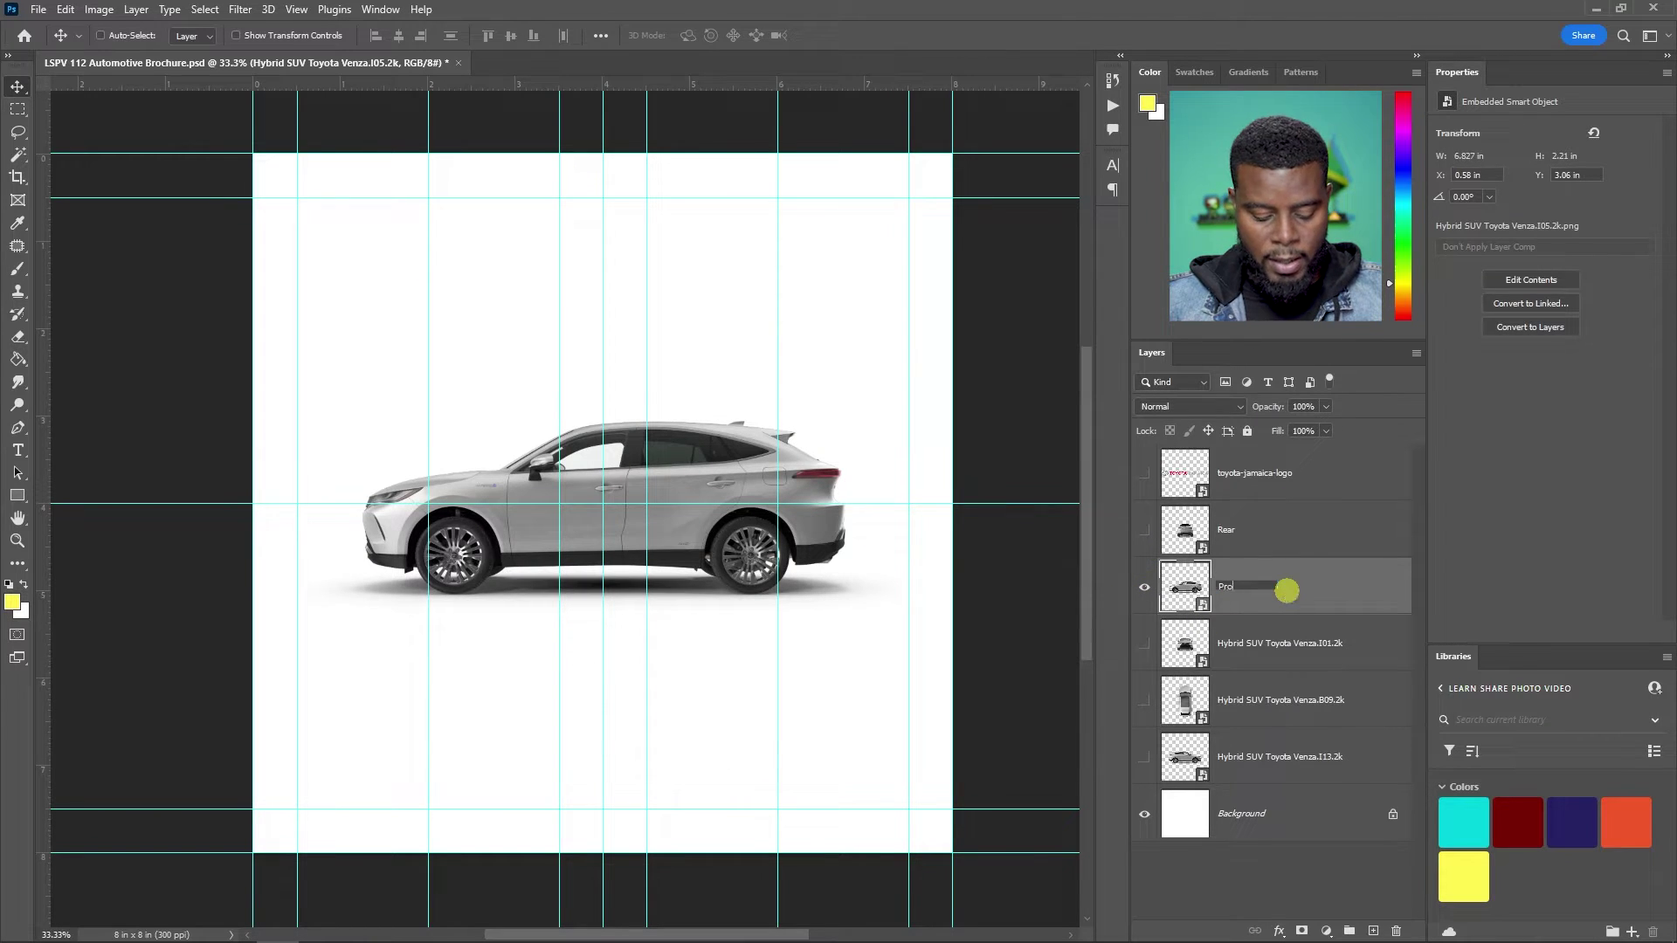
type("file Left")
key("Return")
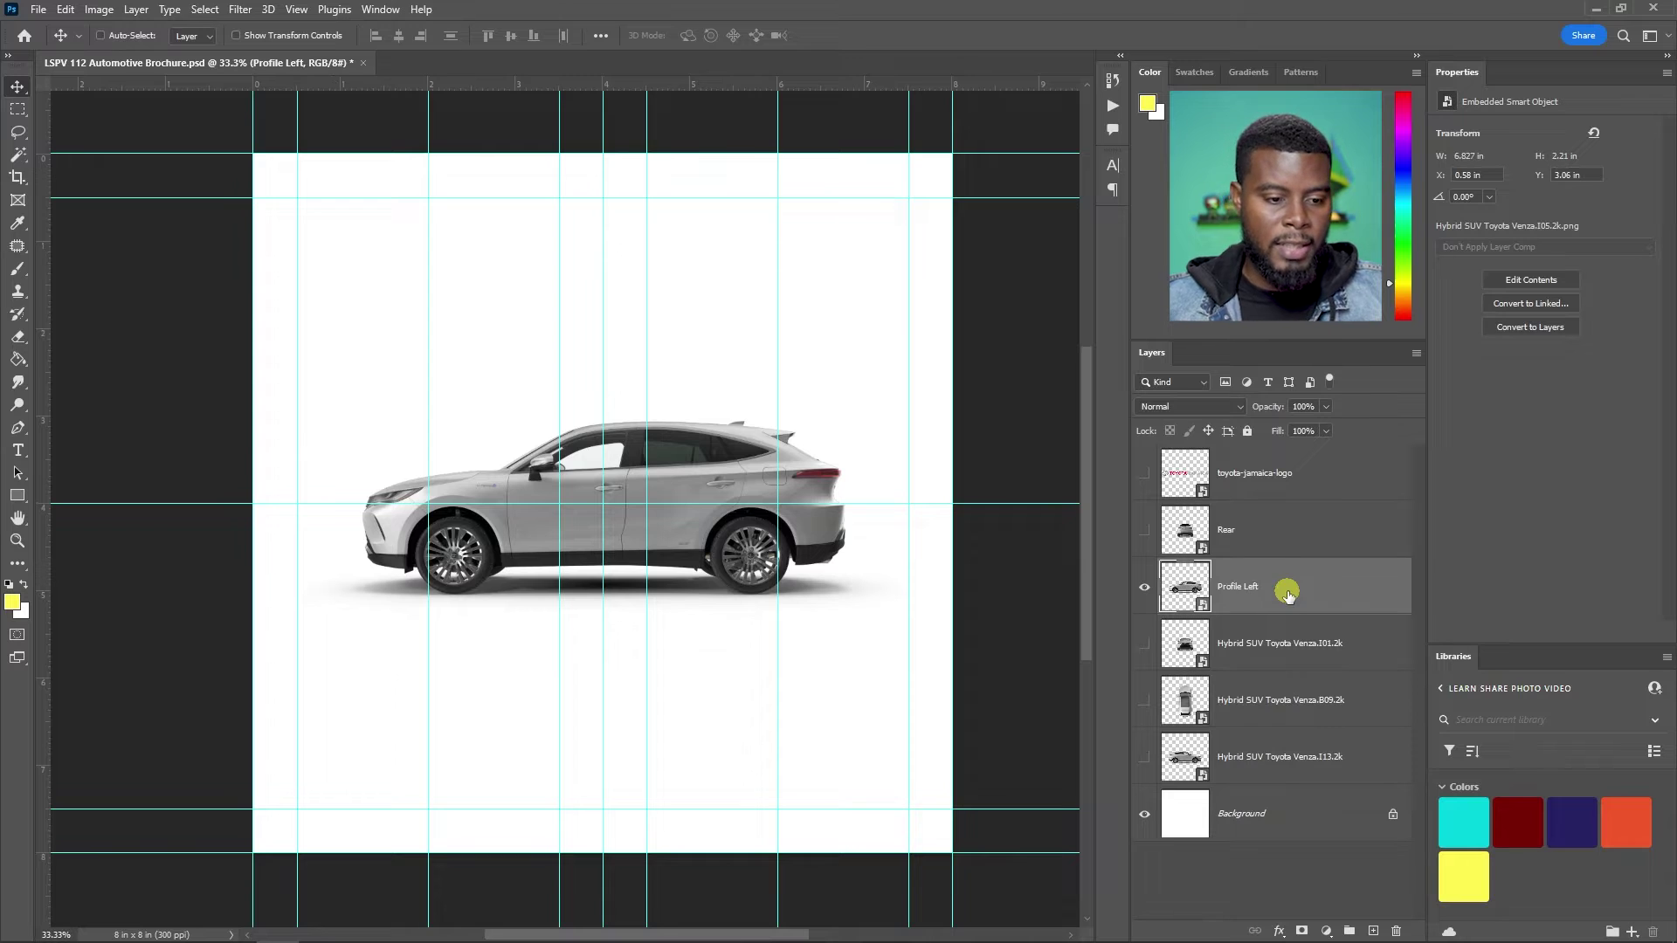
- Show the front-view car render instead of the left profile and rename its layer Front
left_click(1144, 587)
left_click(1144, 643)
double_click(1277, 643)
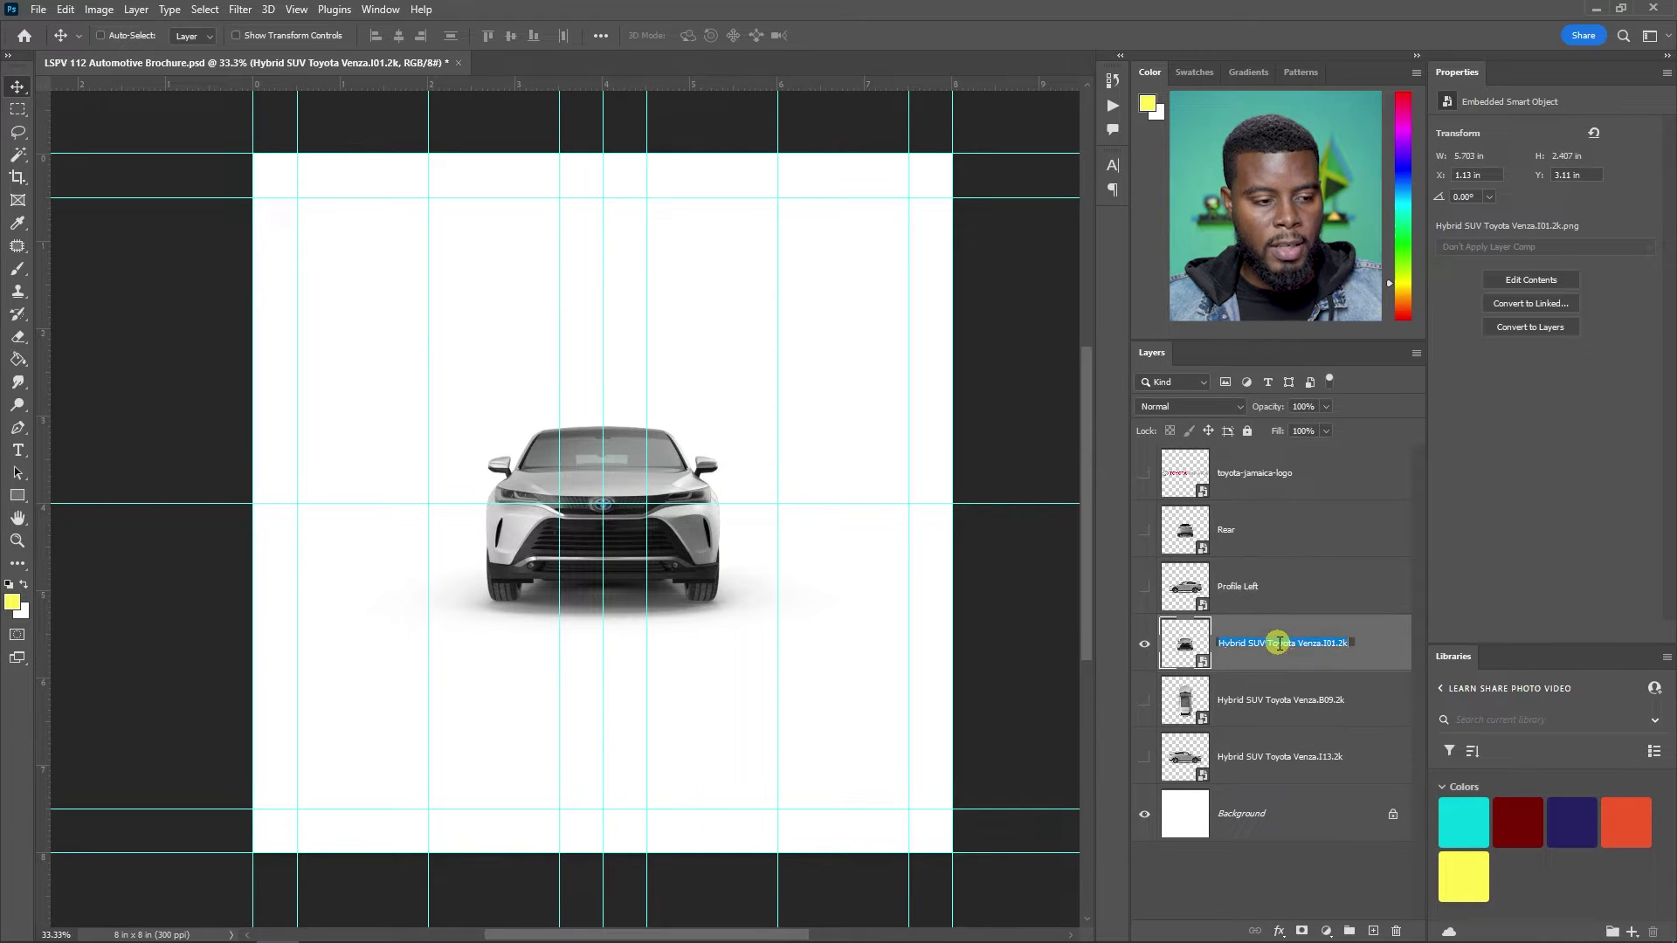
type("Front")
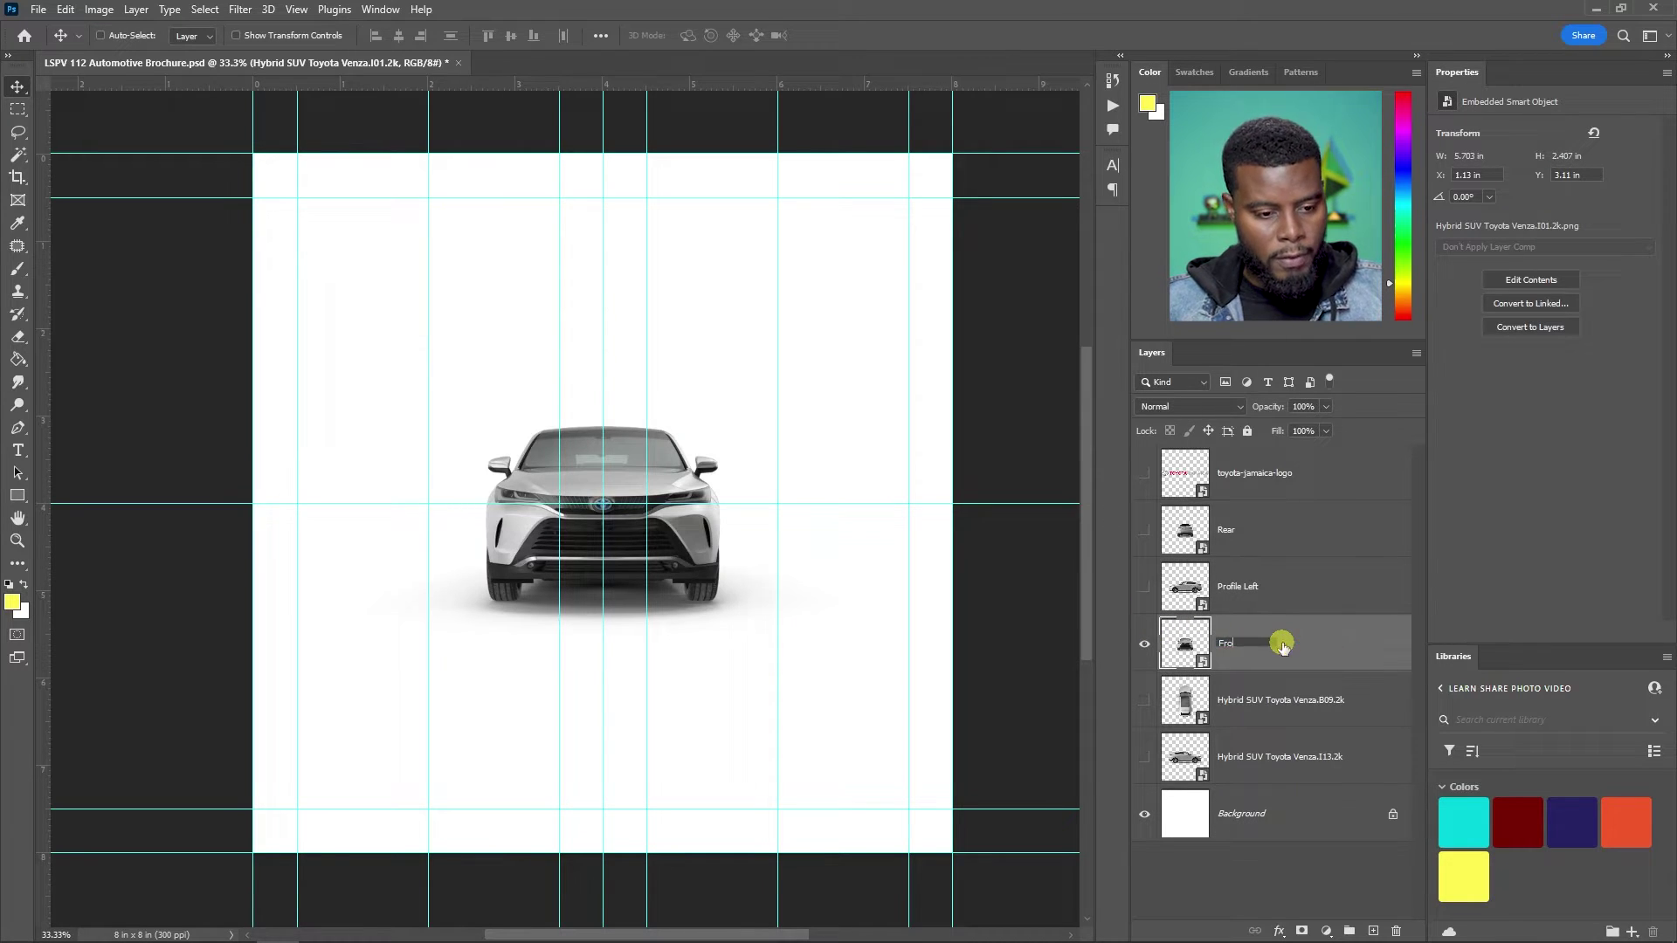
key("Return")
- Show the overhead car render instead of the front view and rename its layer Top Down
left_click(1144, 643)
left_click(1144, 700)
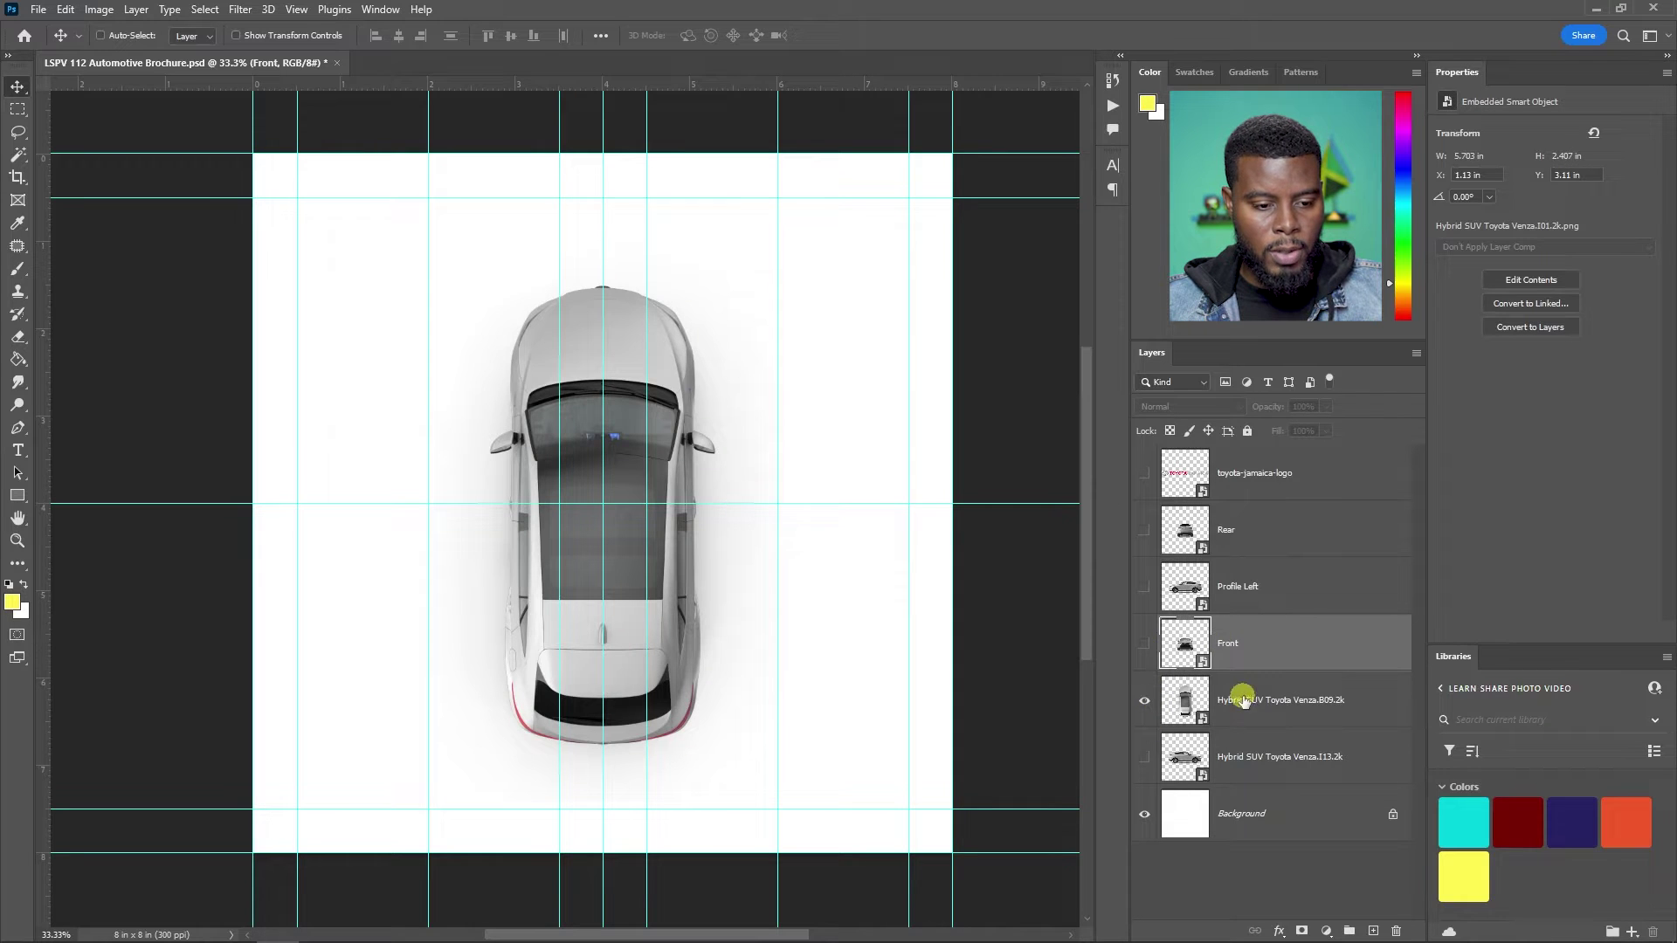
double_click(1256, 699)
type("Top Down")
key("Return")
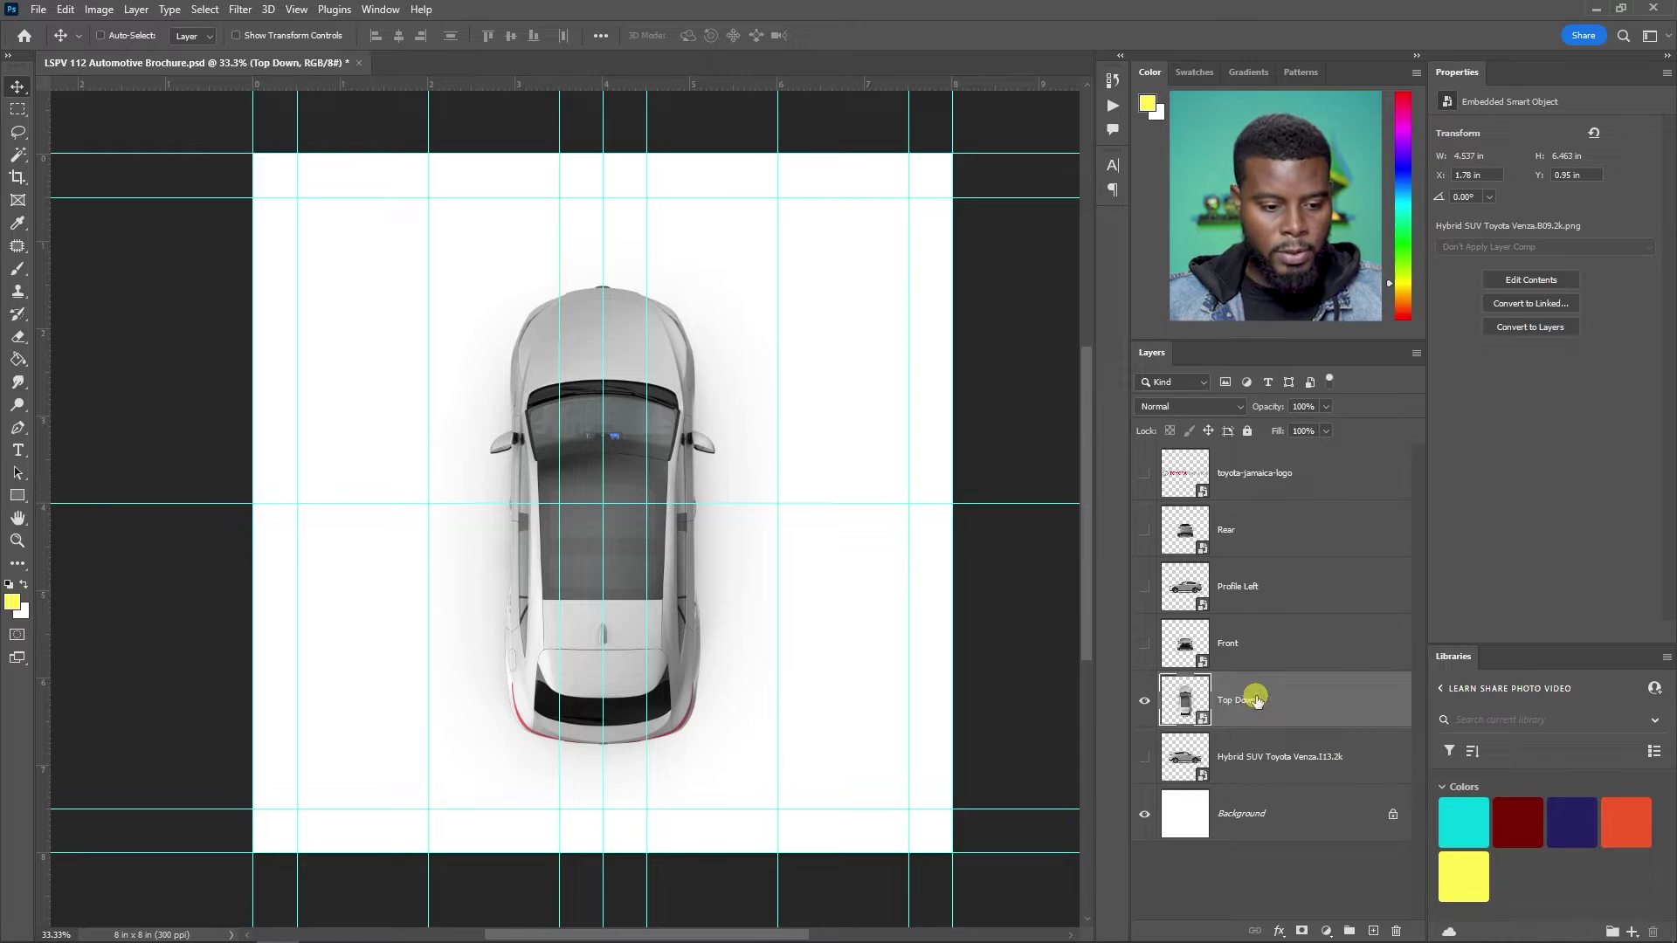
- Show the right-facing side render, rename its layer Profile Right and save the document
left_click(1144, 758)
double_click(1257, 757)
type("Profile Right")
key("Return")
key("ctrl+s")
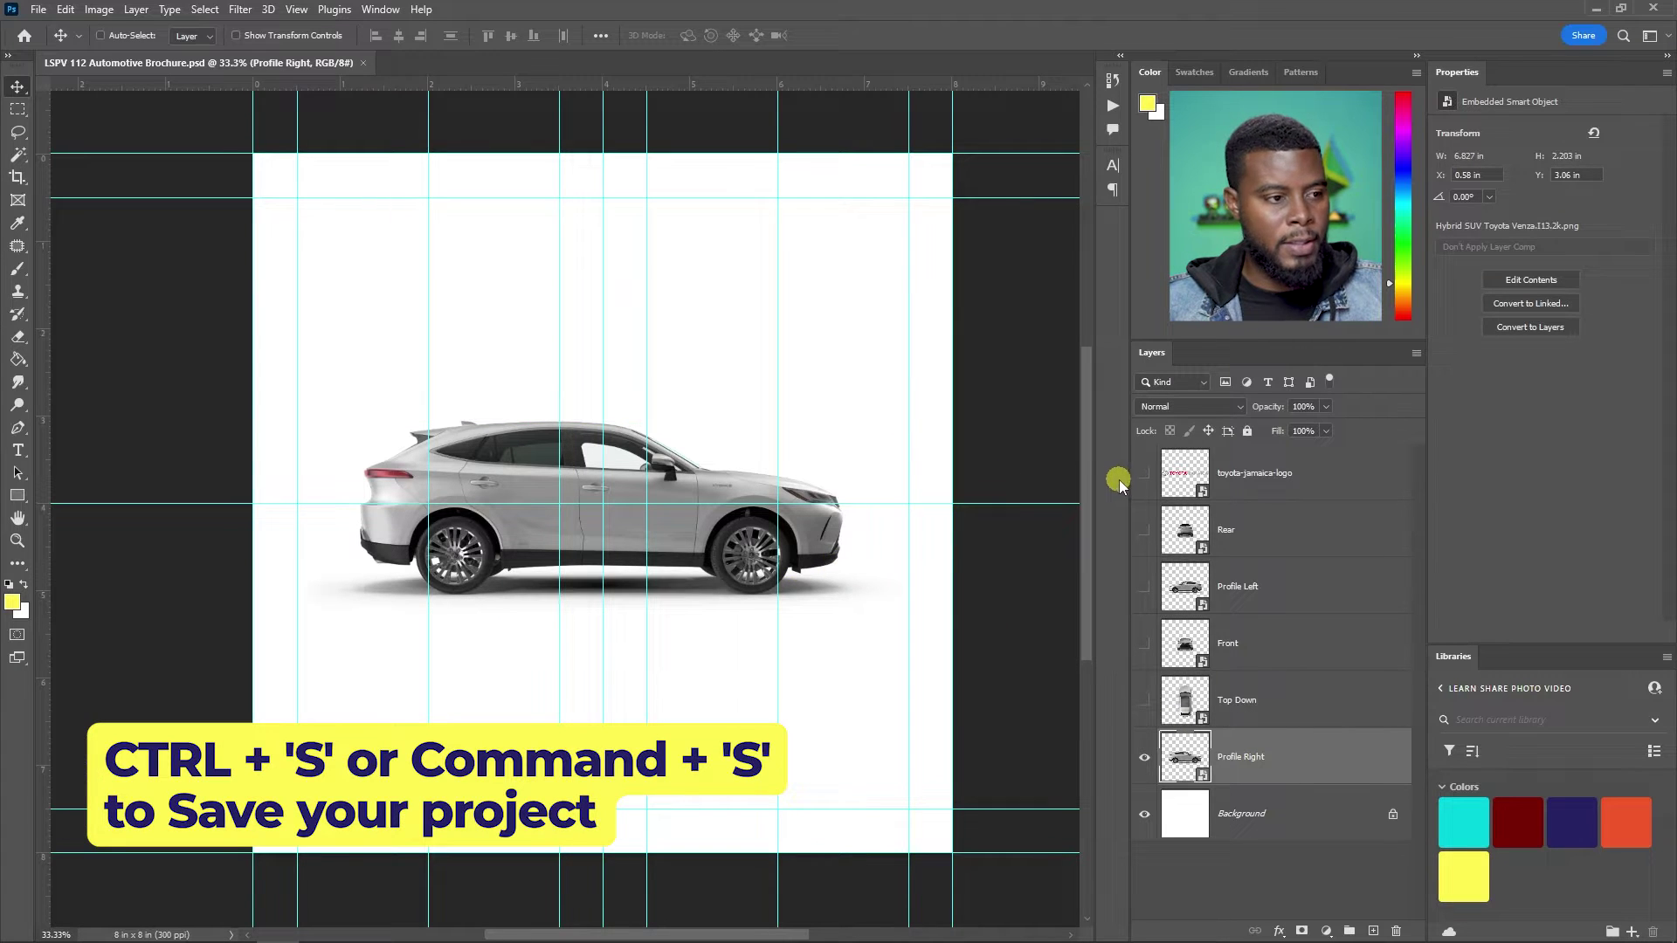
- Hide the Profile Right layer so that only the white background remains on the canvas
scroll(864, 245, "up", 1)
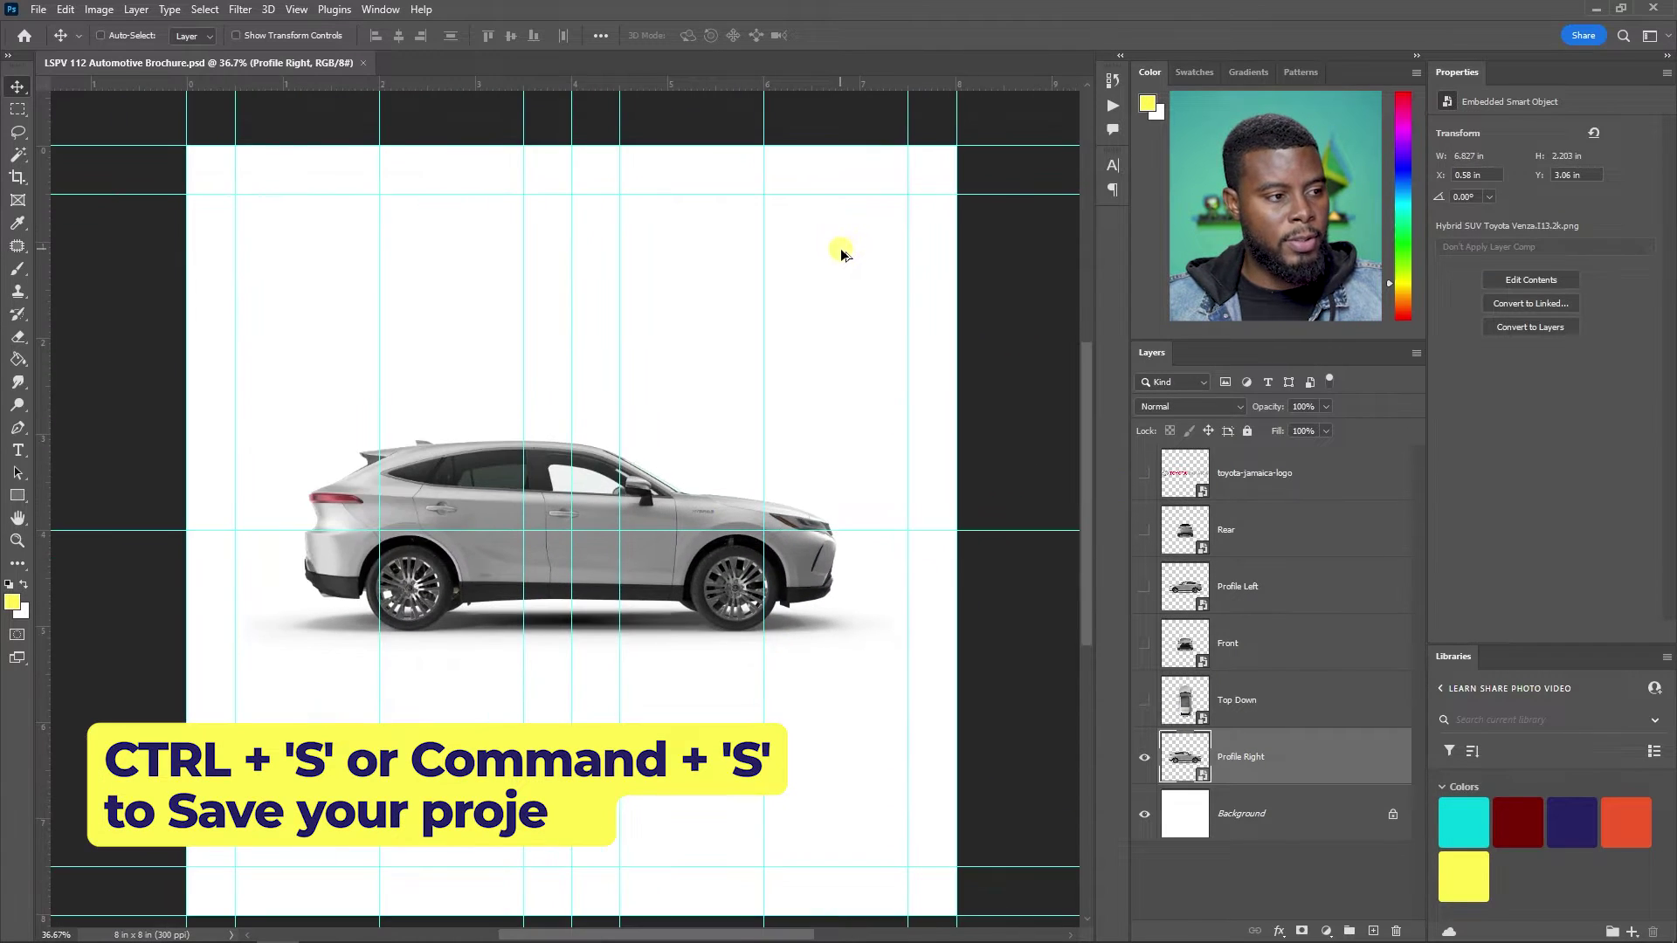
scroll(840, 254, "down", 1)
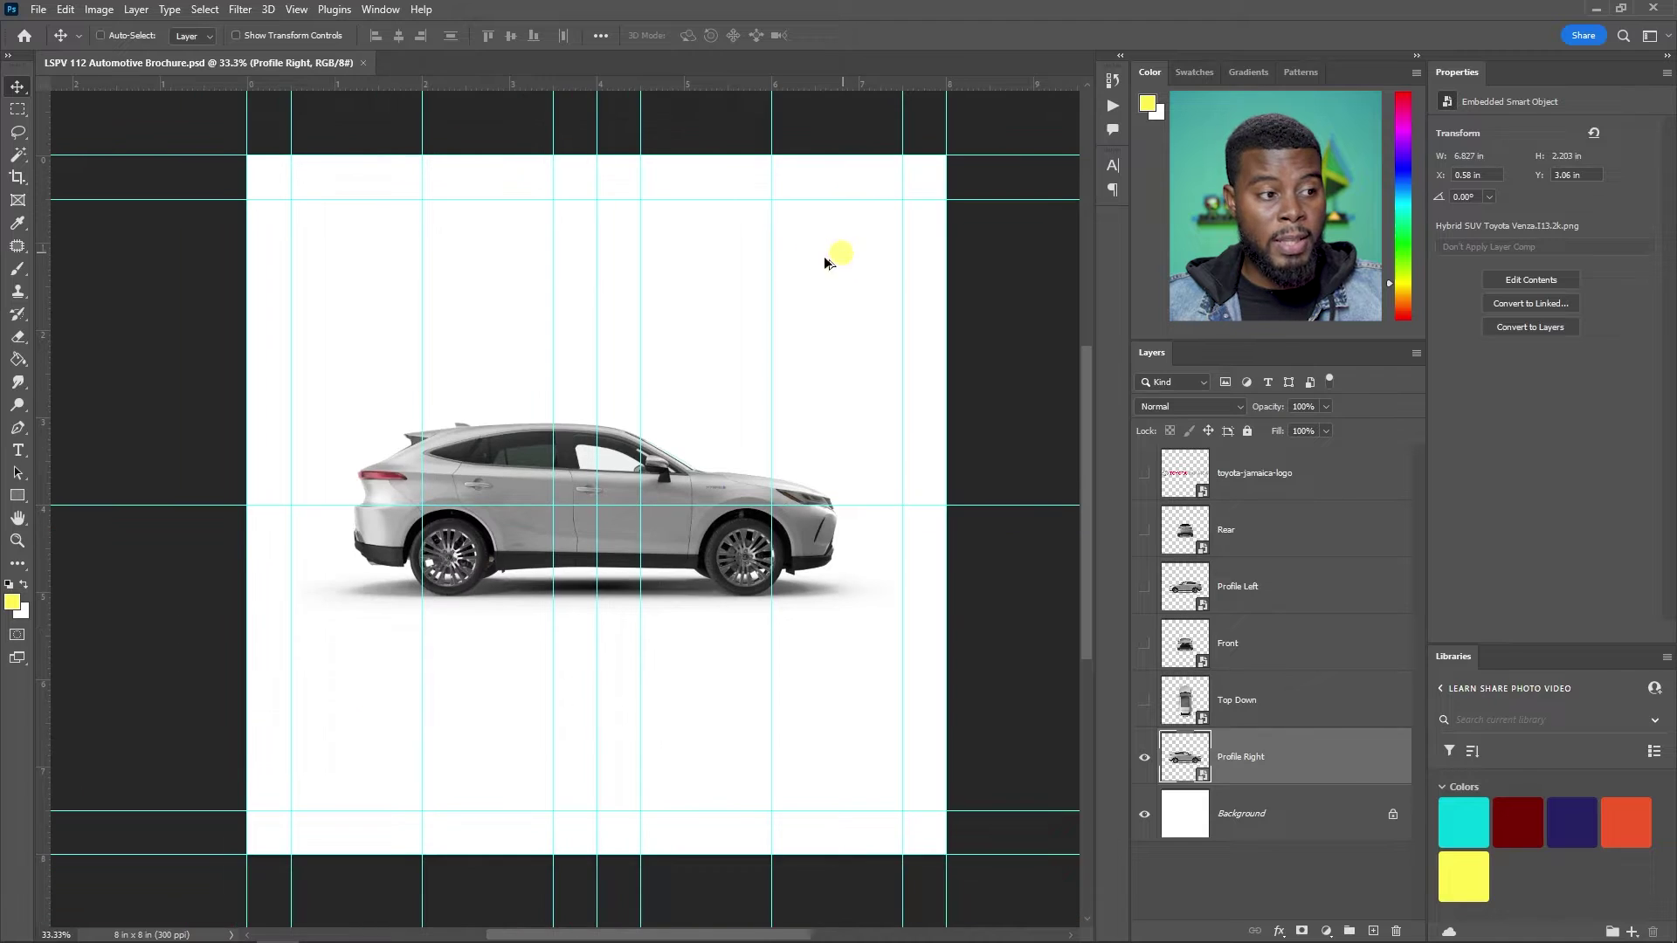
left_click(1149, 755)
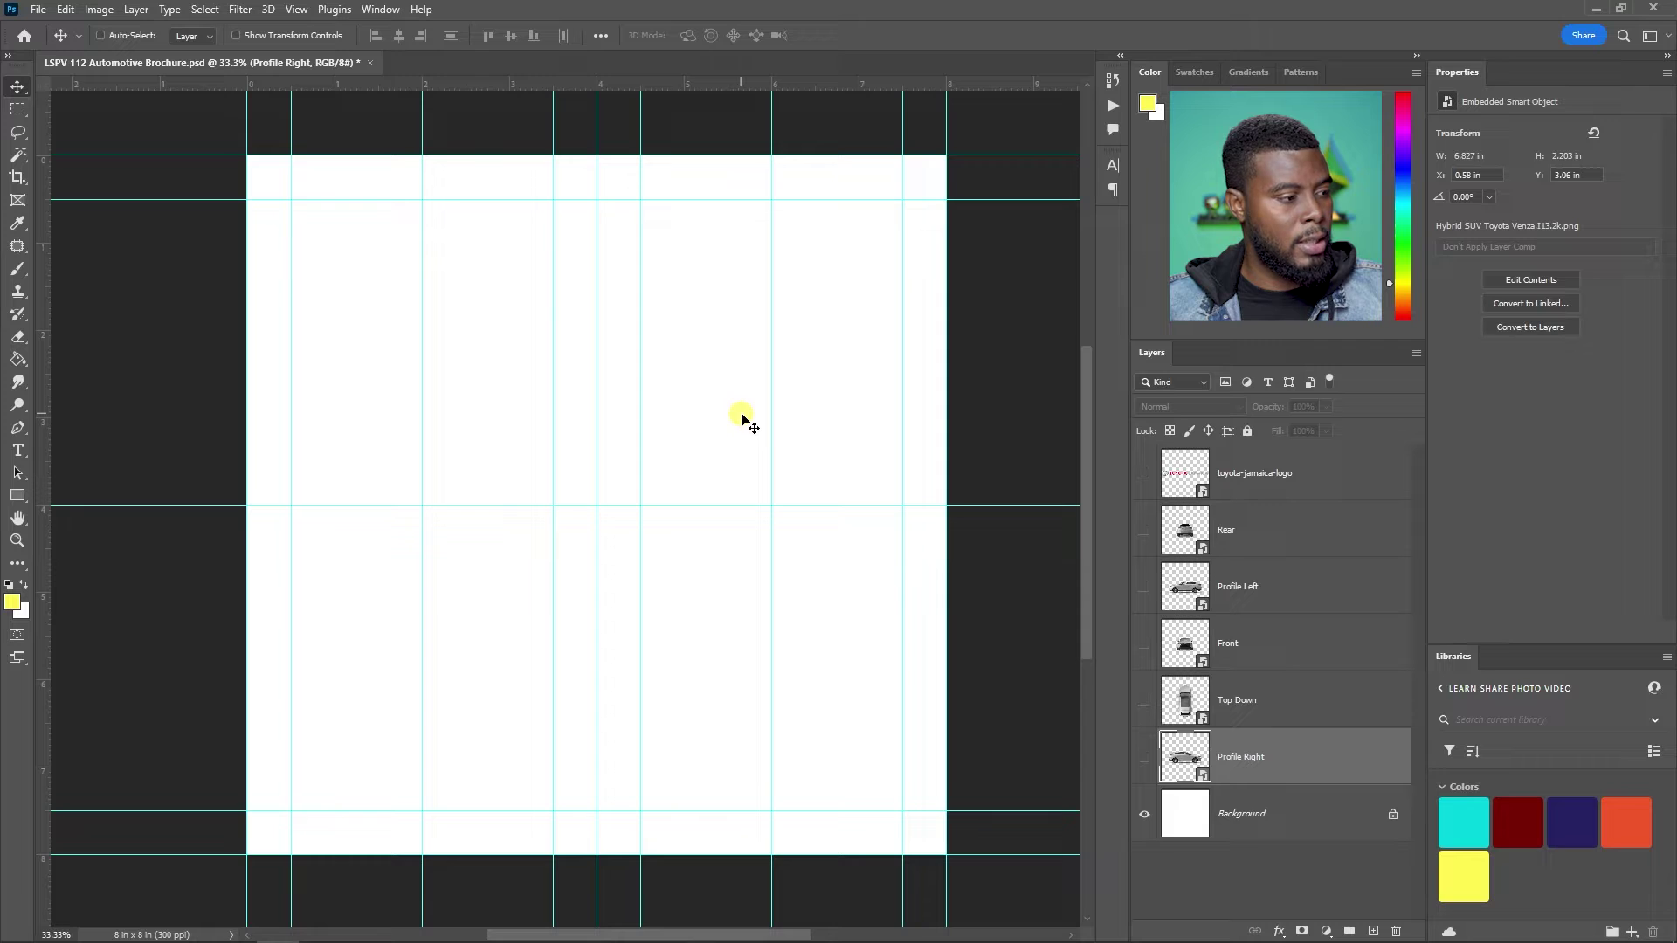
- Draw a 4 x 8 in rectangle covering the right half of the canvas and fill it with the recently used grey
key("u")
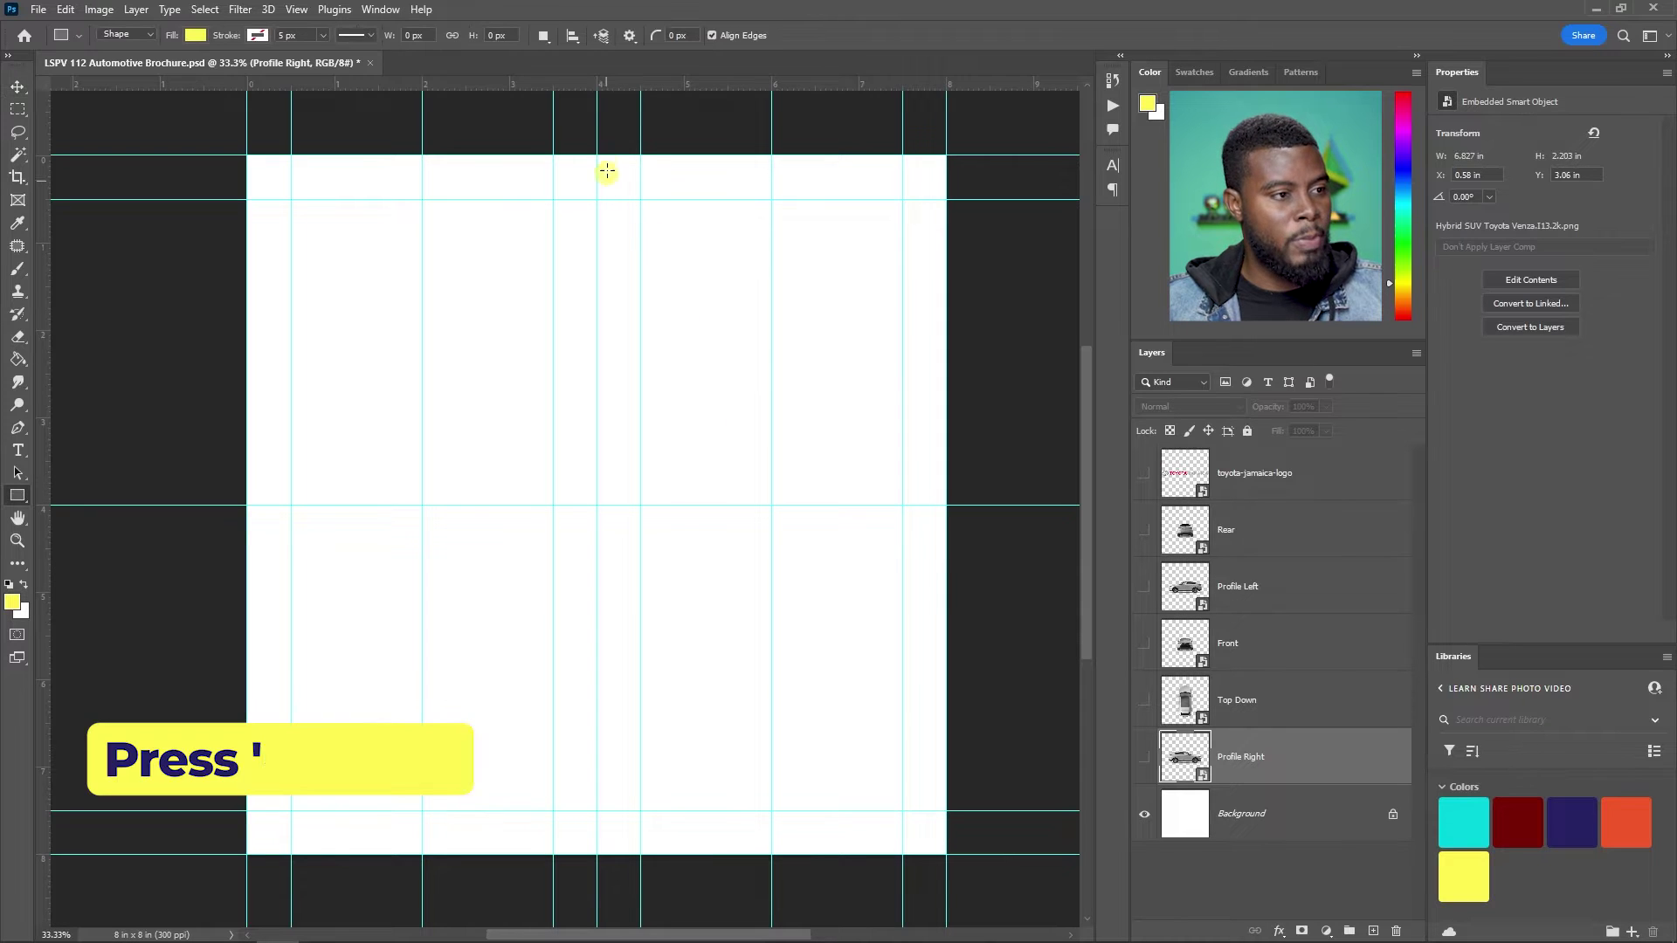
left_click_drag(600, 156, 944, 853)
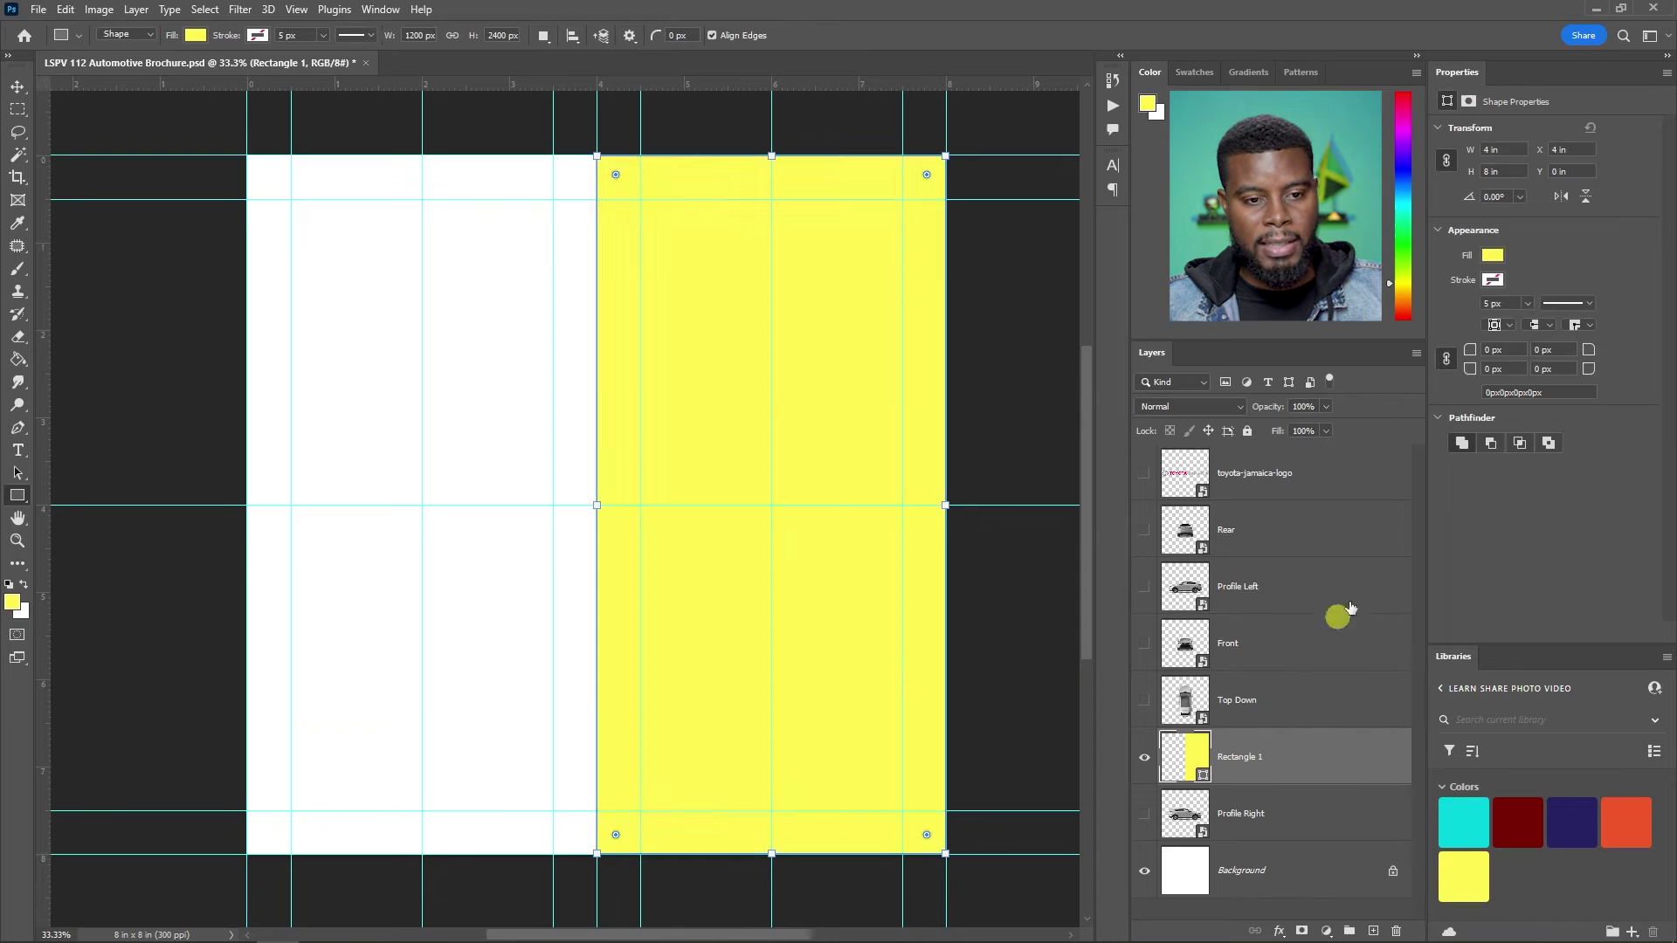
left_click(1493, 255)
left_click(1434, 347)
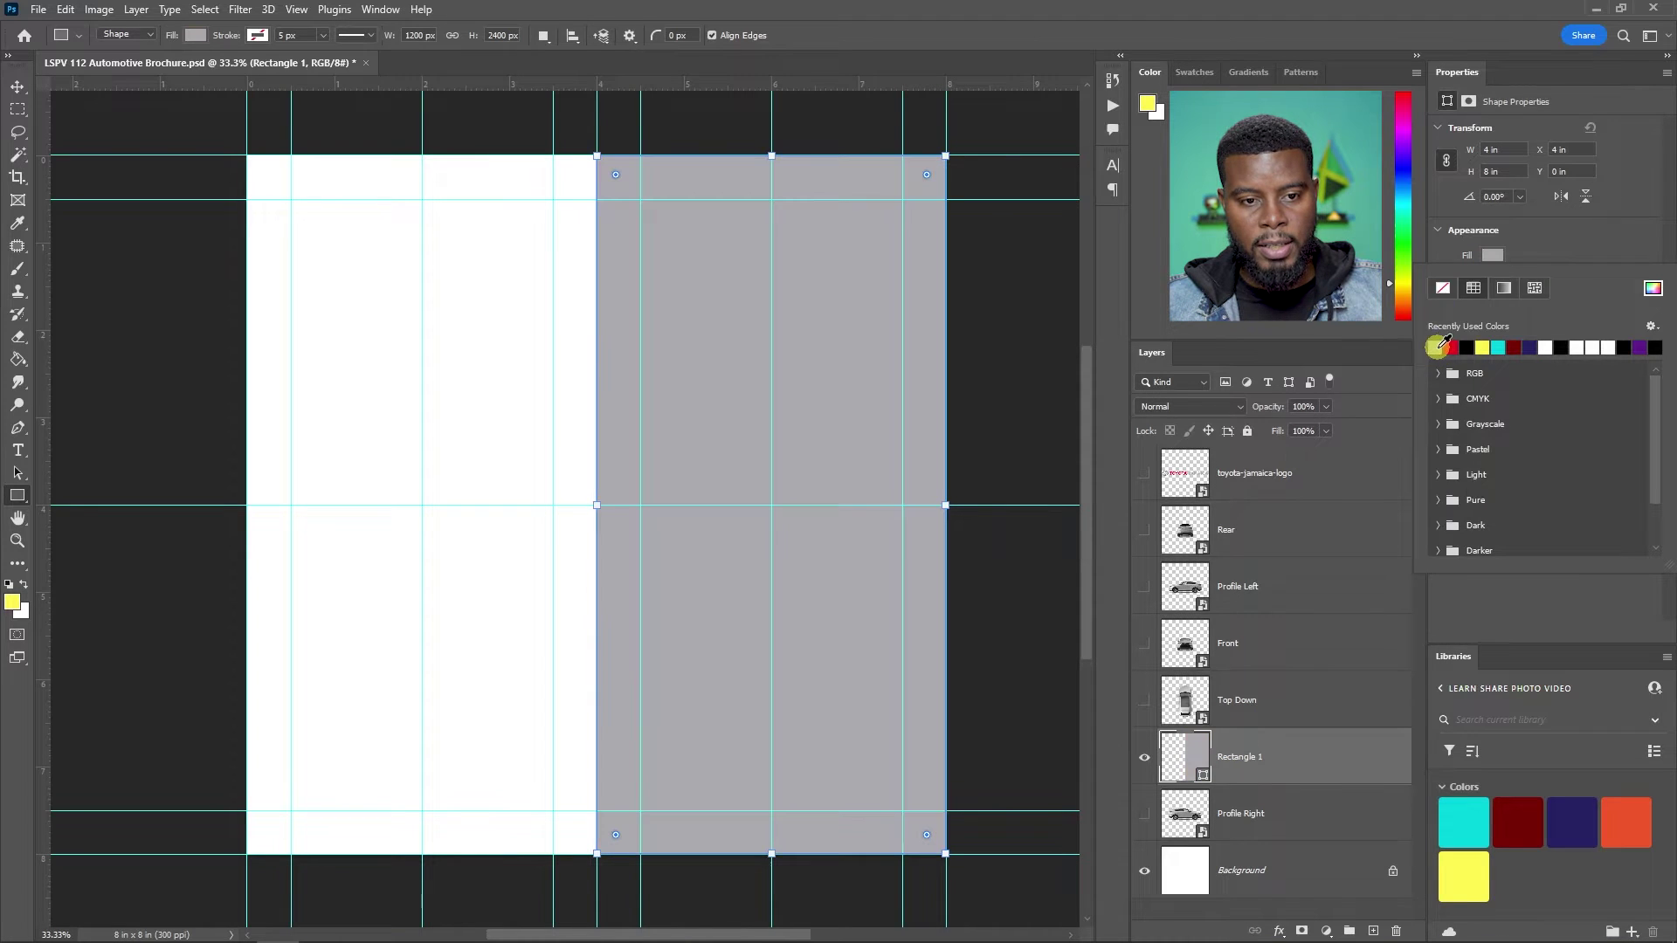
- Change the fill of the rectangle on the right half of the canvas to a very light grey
left_click(1552, 229)
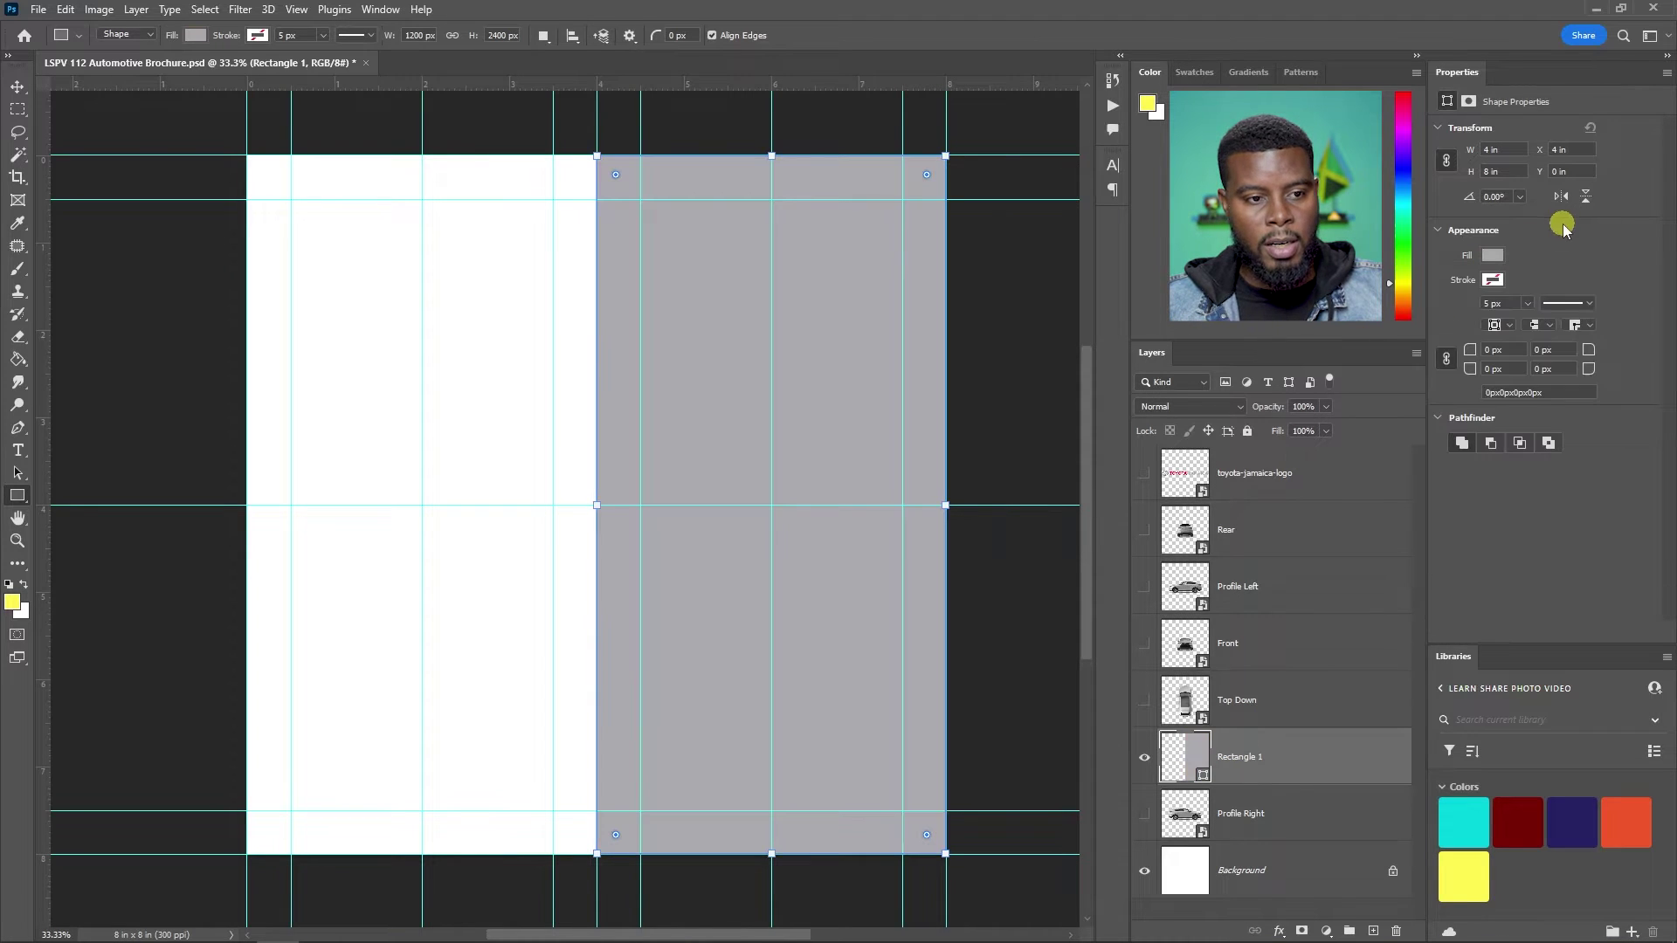
left_click(1309, 694)
double_click(1202, 776)
left_click_drag(1083, 475, 1073, 371)
left_click(1478, 353)
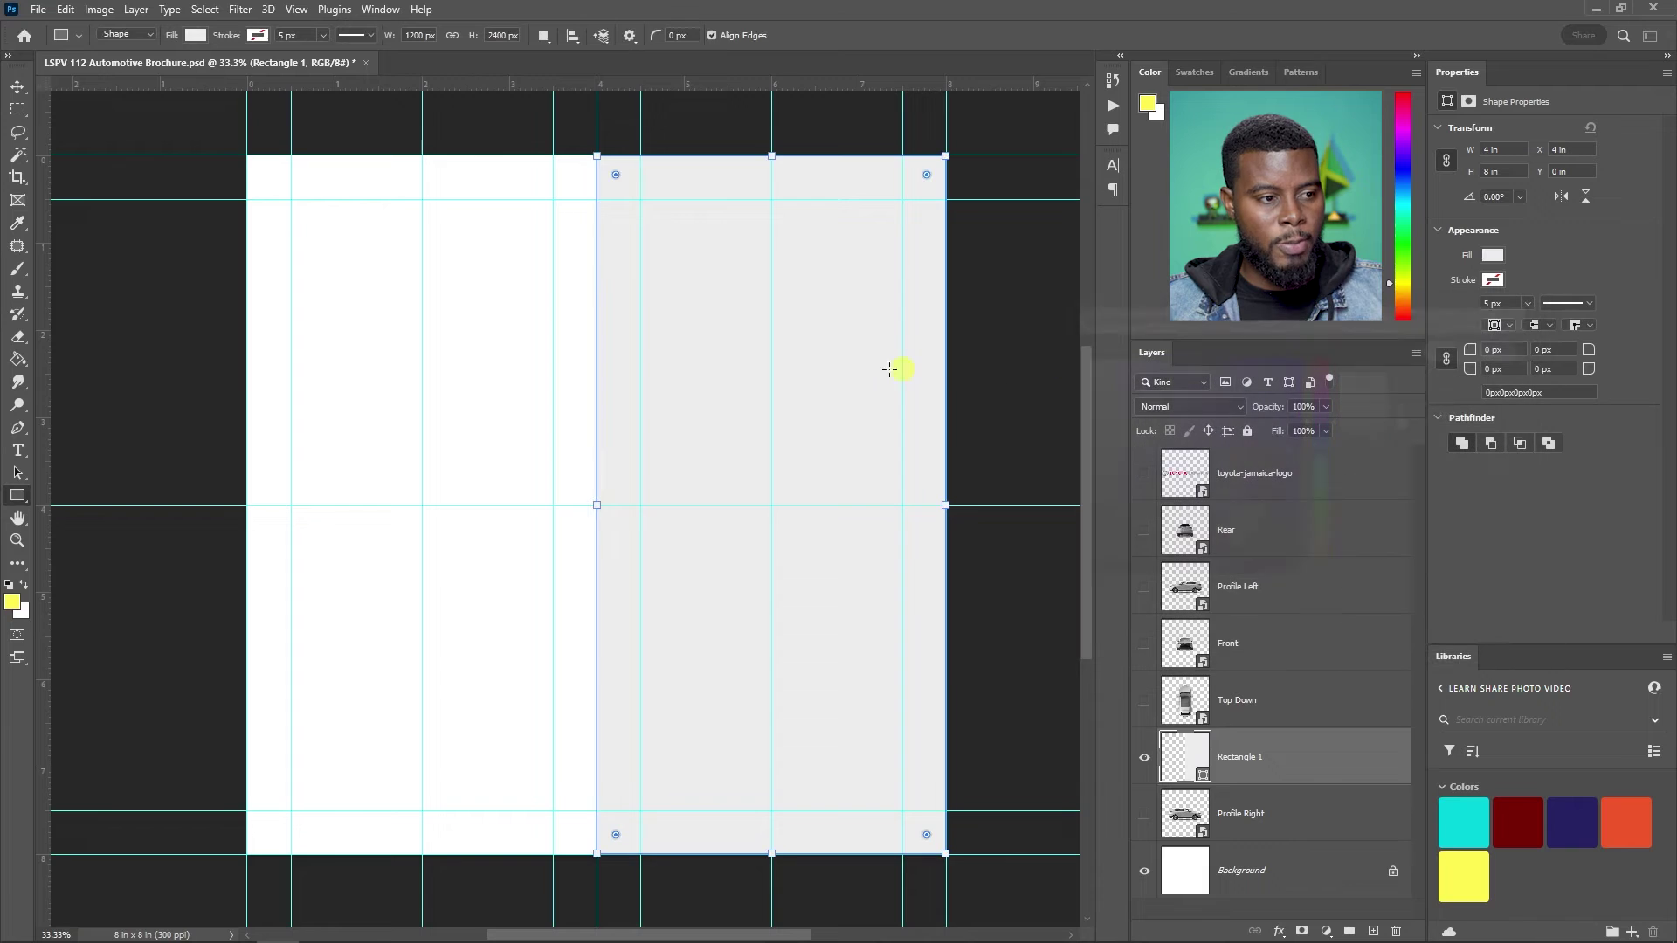
- Hide the guides and fit the whole brochure page in view
key("v")
key("ctrl+semicolon")
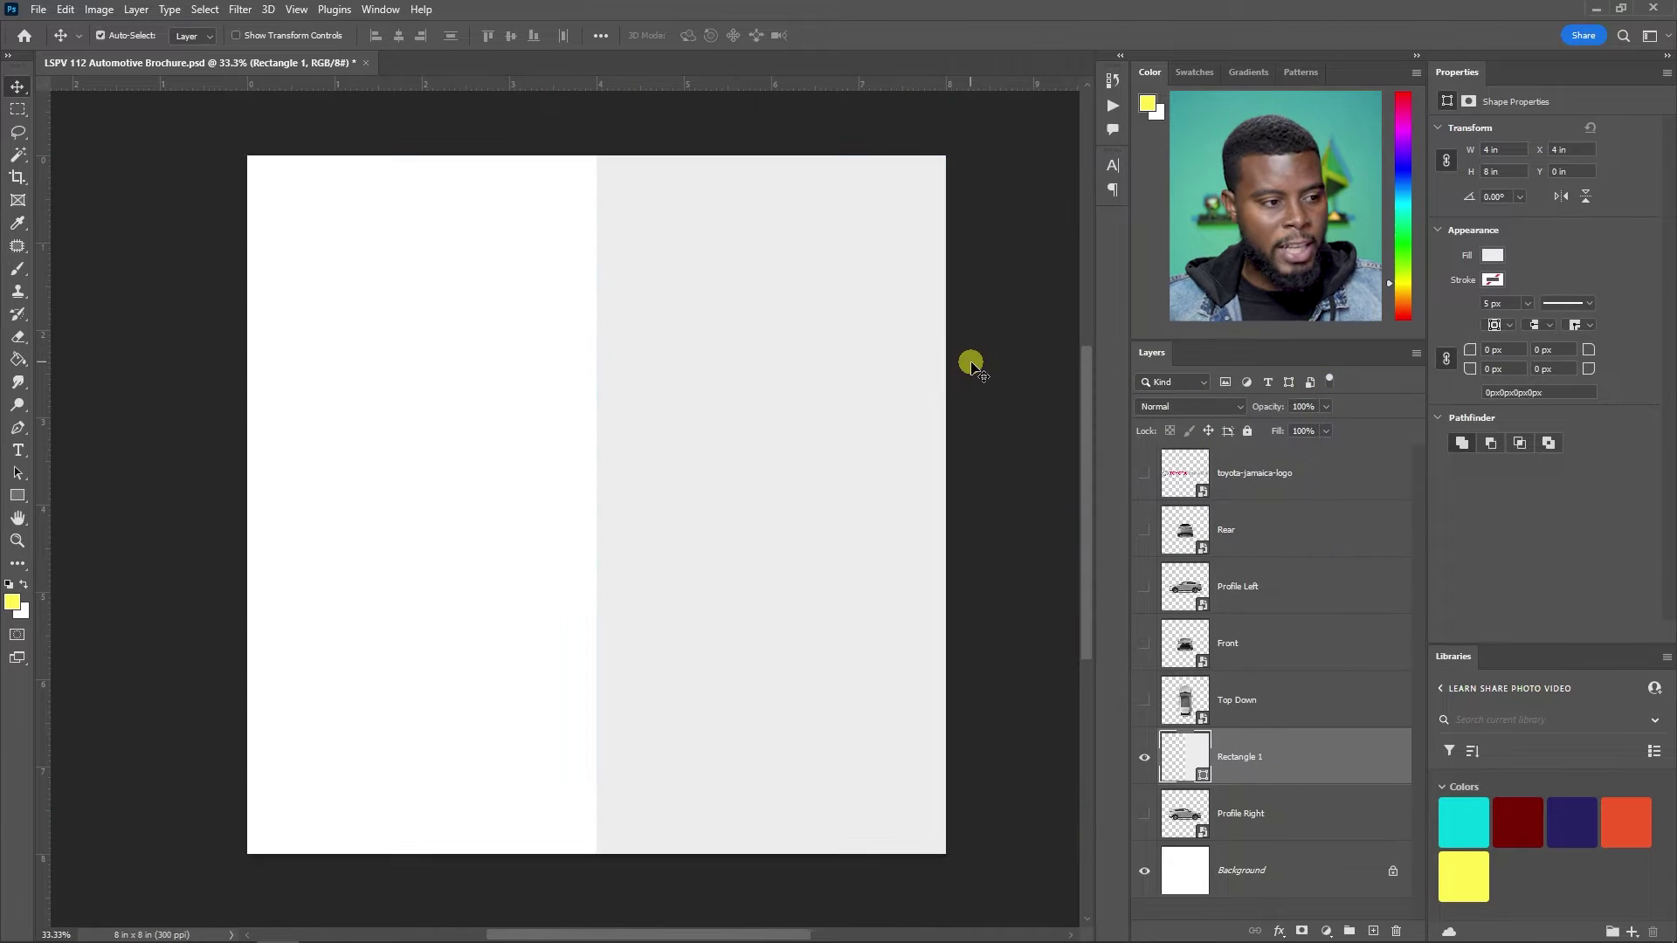
key("ctrl+0")
scroll(821, 367, "down", 1)
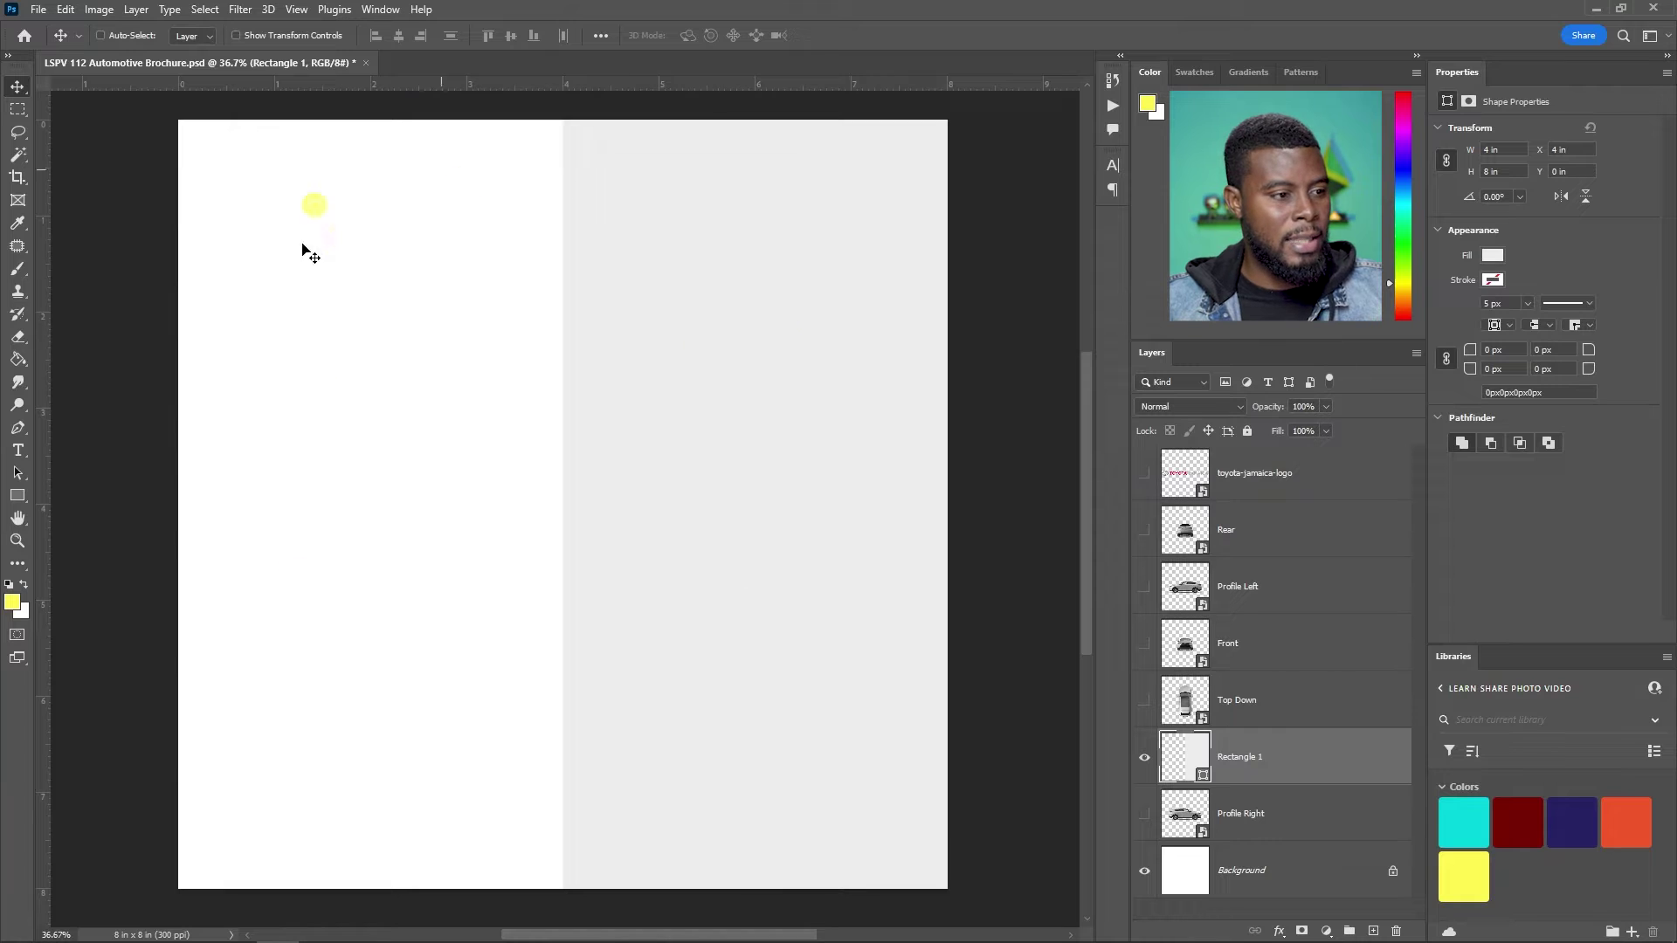
- Move the Rectangle 1 layer below Profile Right, directly above the Background, and toggle its visibility to check the panel
left_click_drag(1258, 747, 1243, 821)
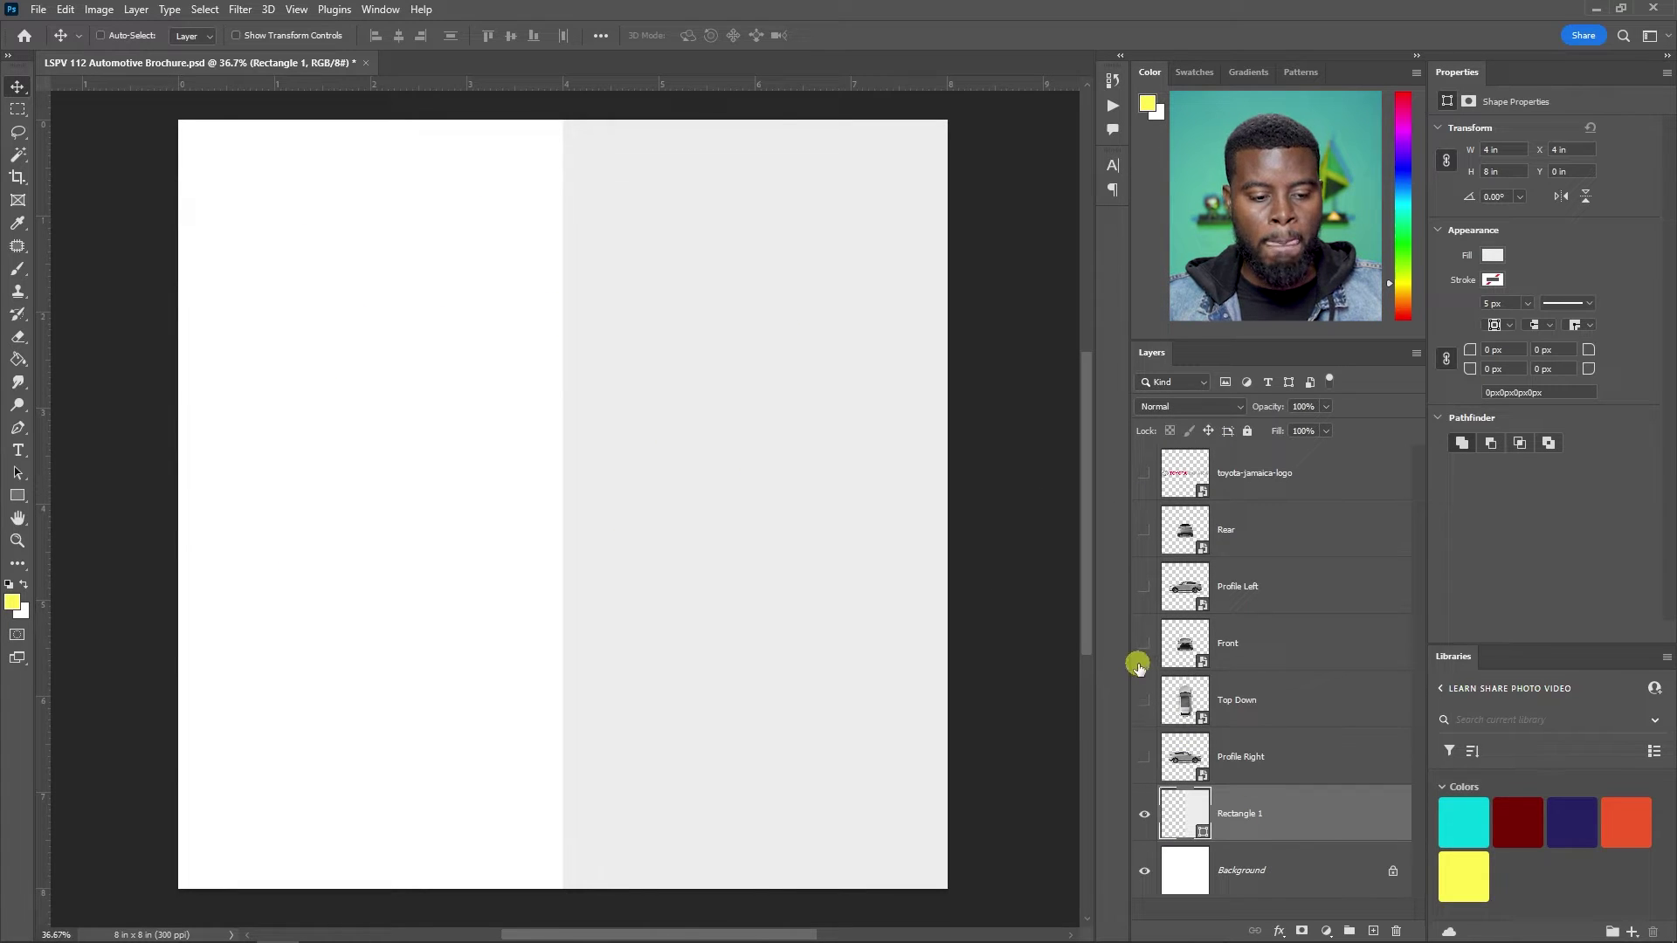
left_click(1145, 814)
left_click(1145, 814)
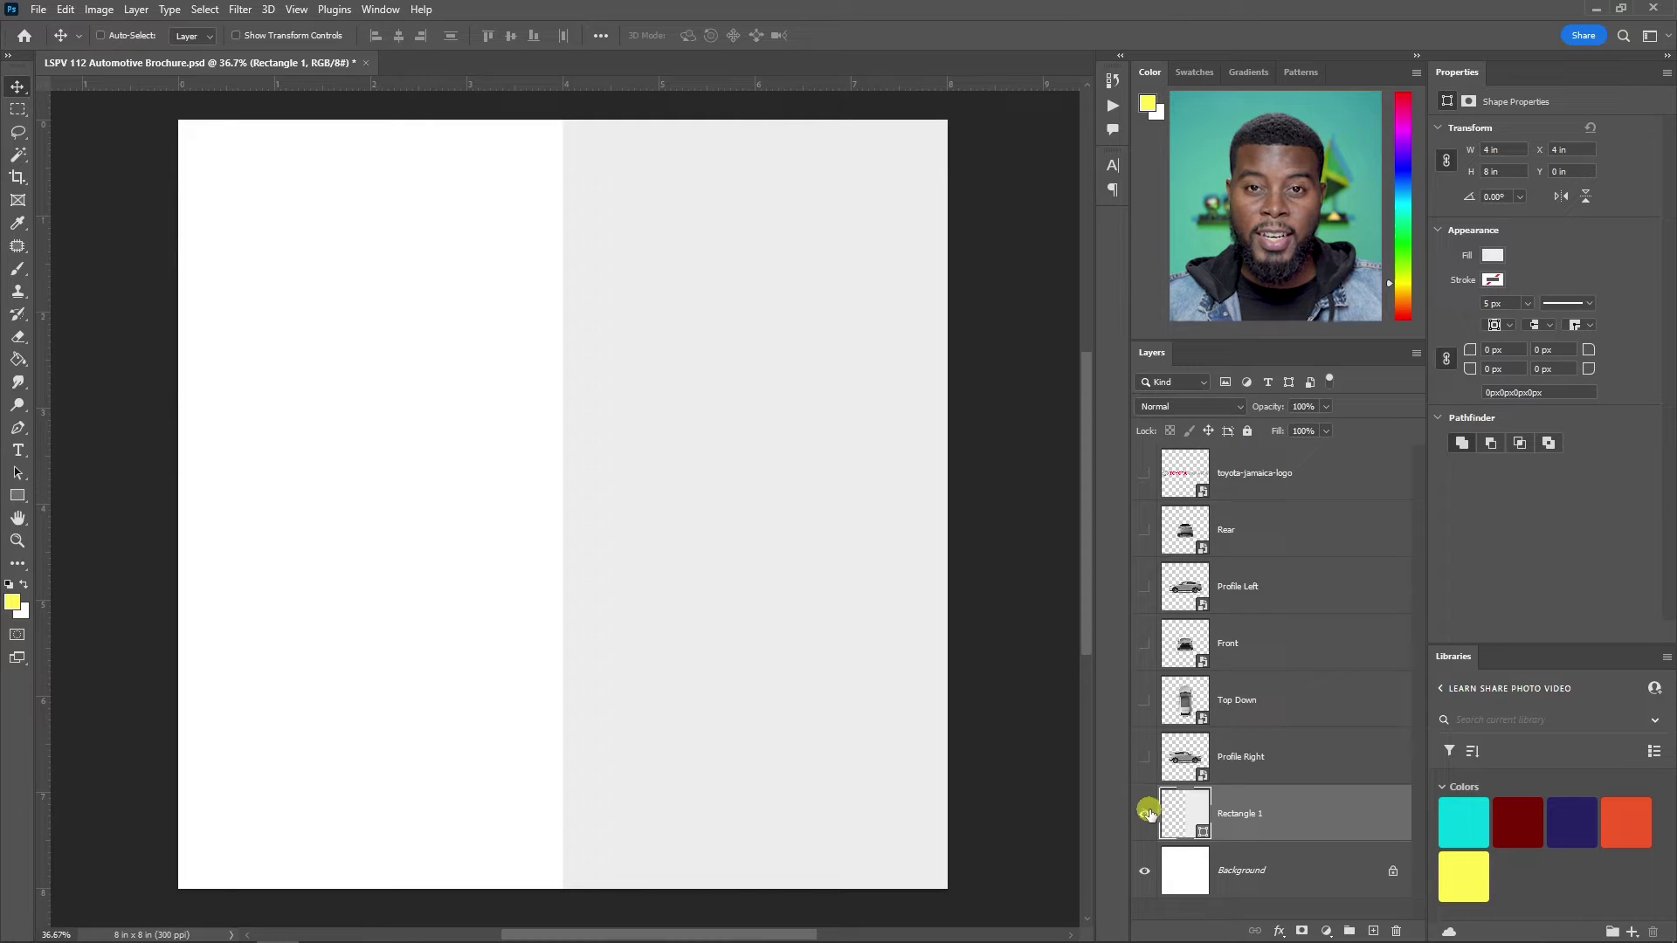
left_click(1145, 813)
left_click(1145, 814)
- Show the Toyota Jamaica logo and the guides, scale the logo to about 3.16 in wide and move it near the light grey panel's upper edge
left_click(1145, 475)
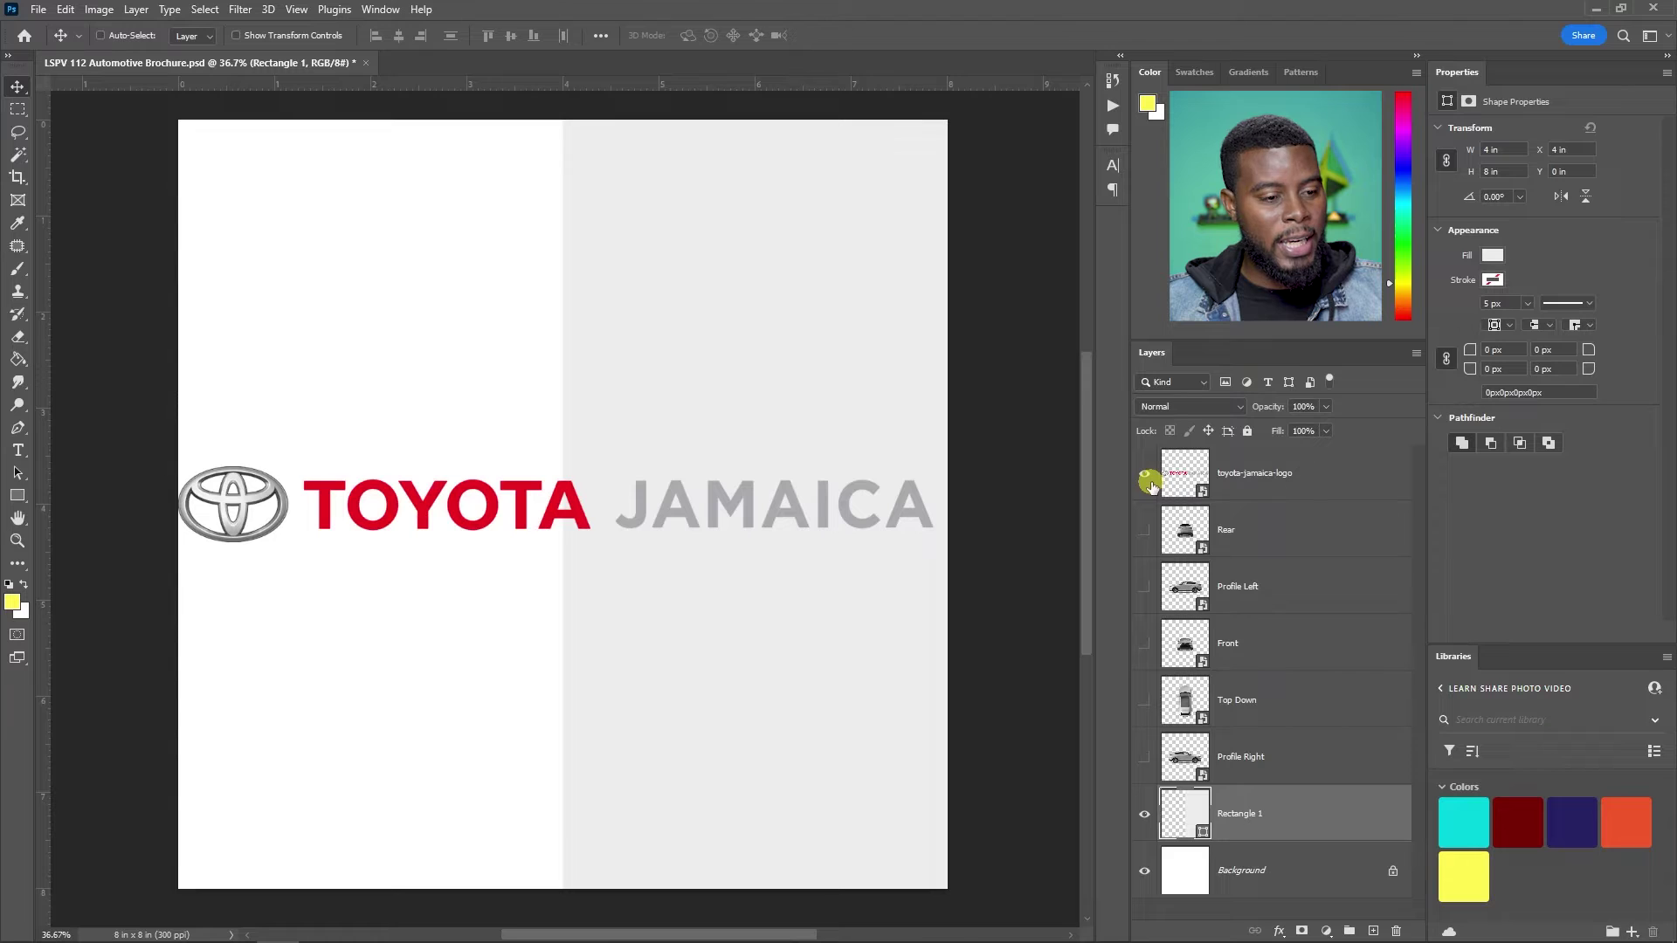
left_click(1202, 485)
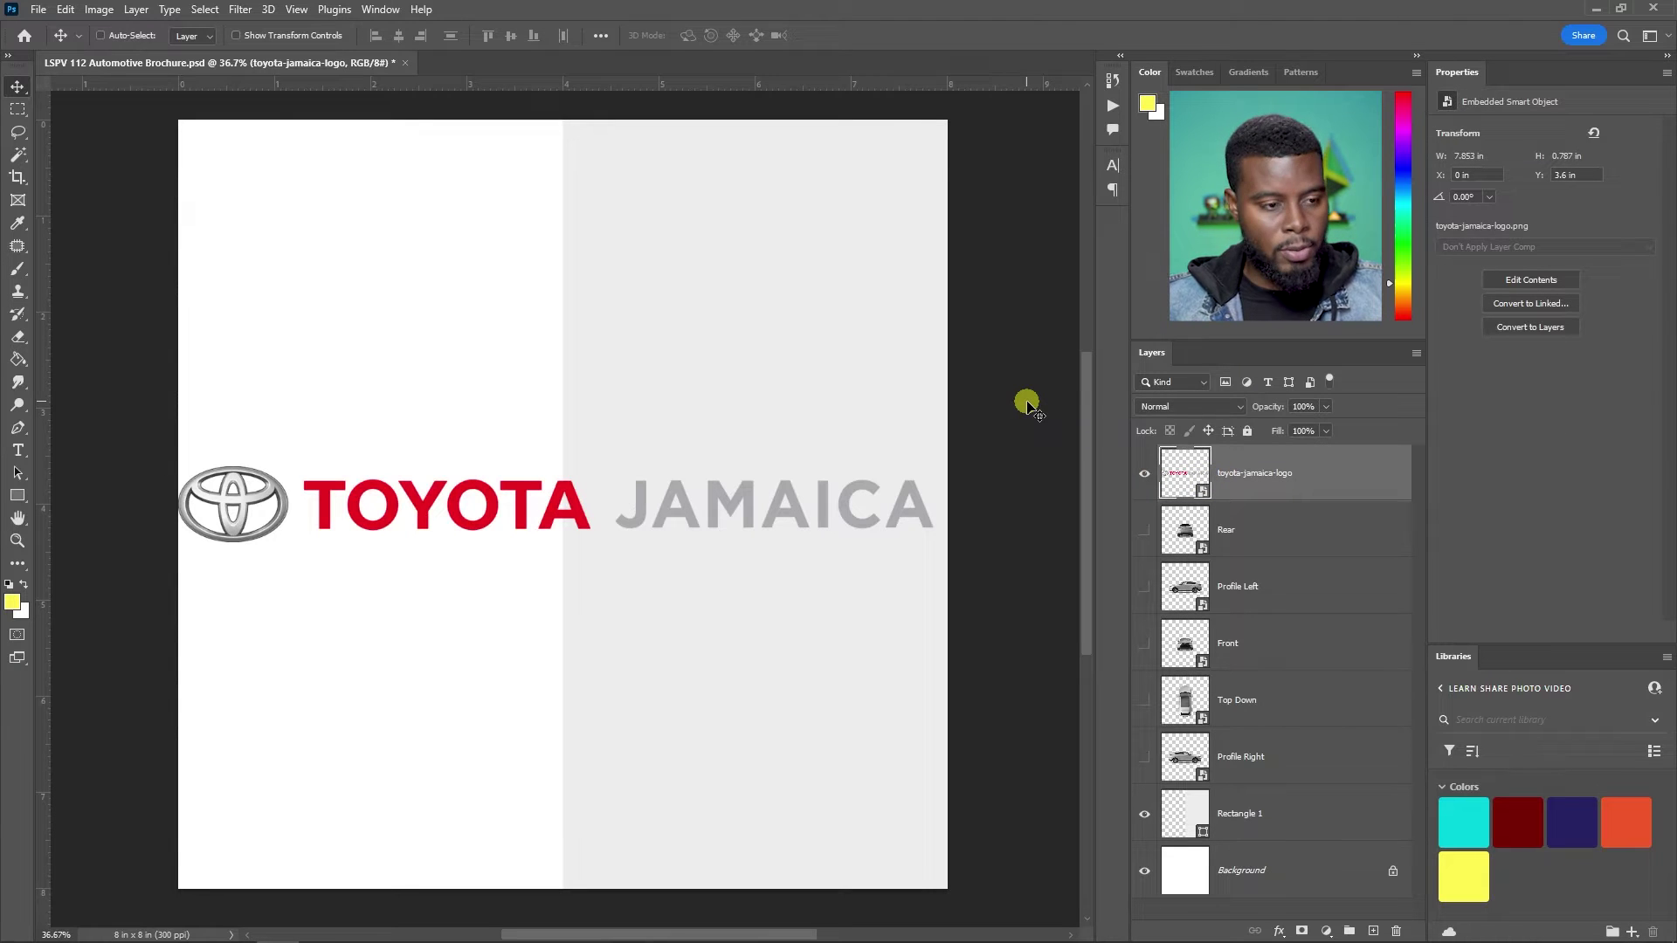
key("ctrl+semicolon")
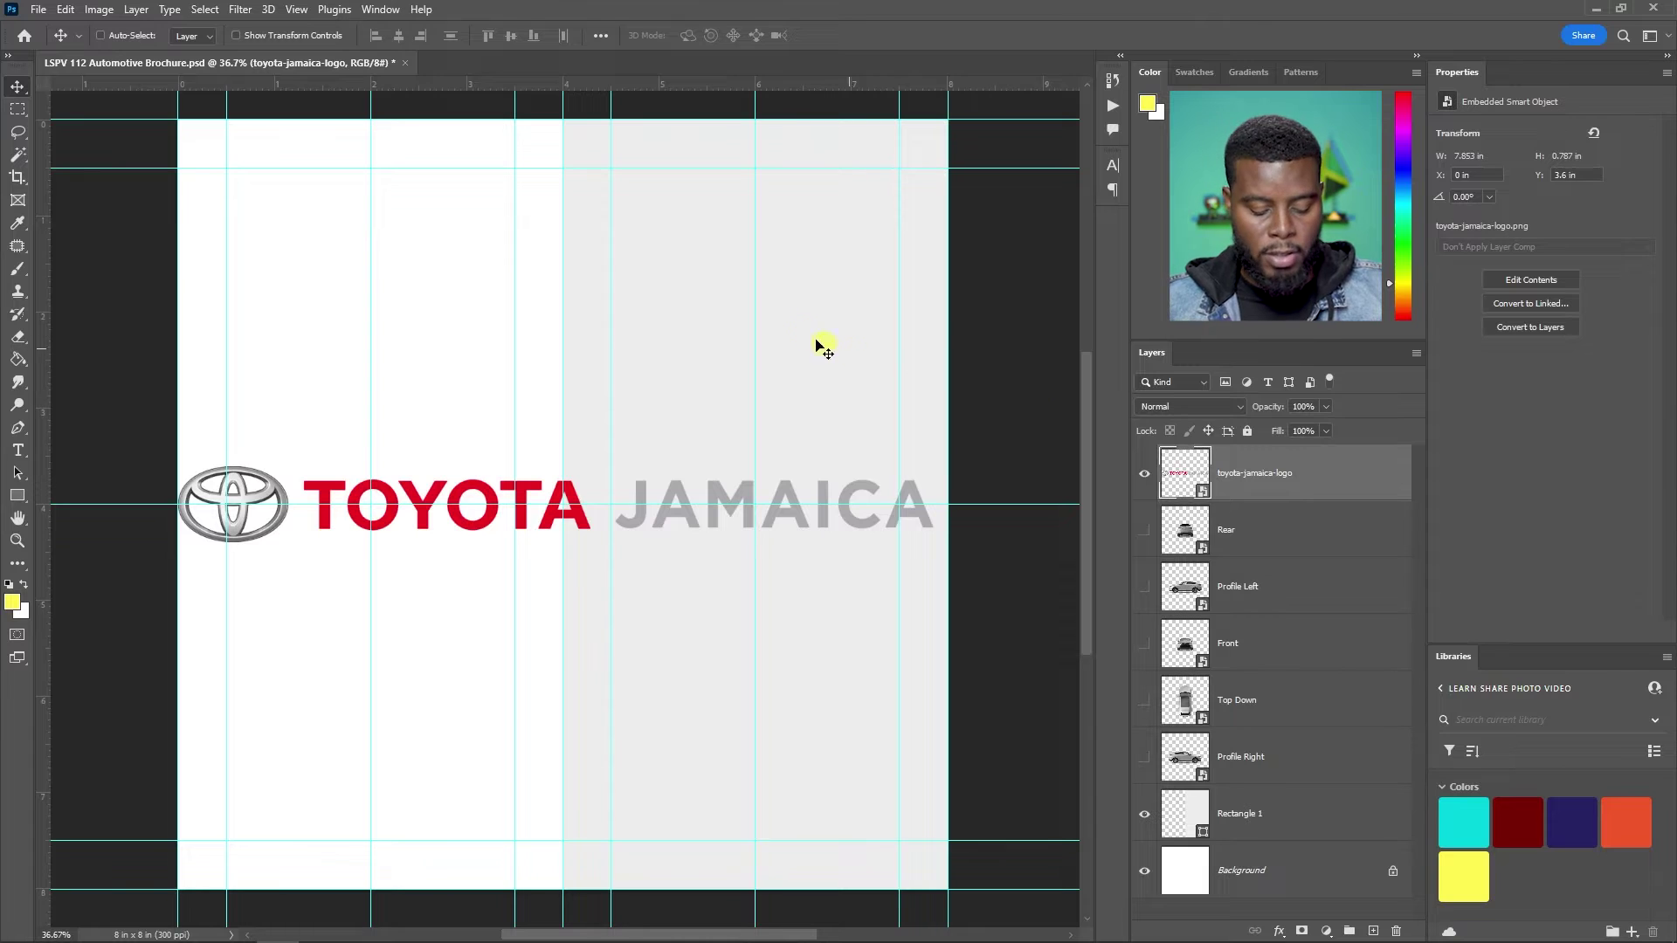
key("ctrl+t")
left_click_drag(178, 539, 636, 425)
key("Return")
left_click_drag(830, 490, 789, 206)
scroll(789, 206, "up", 6)
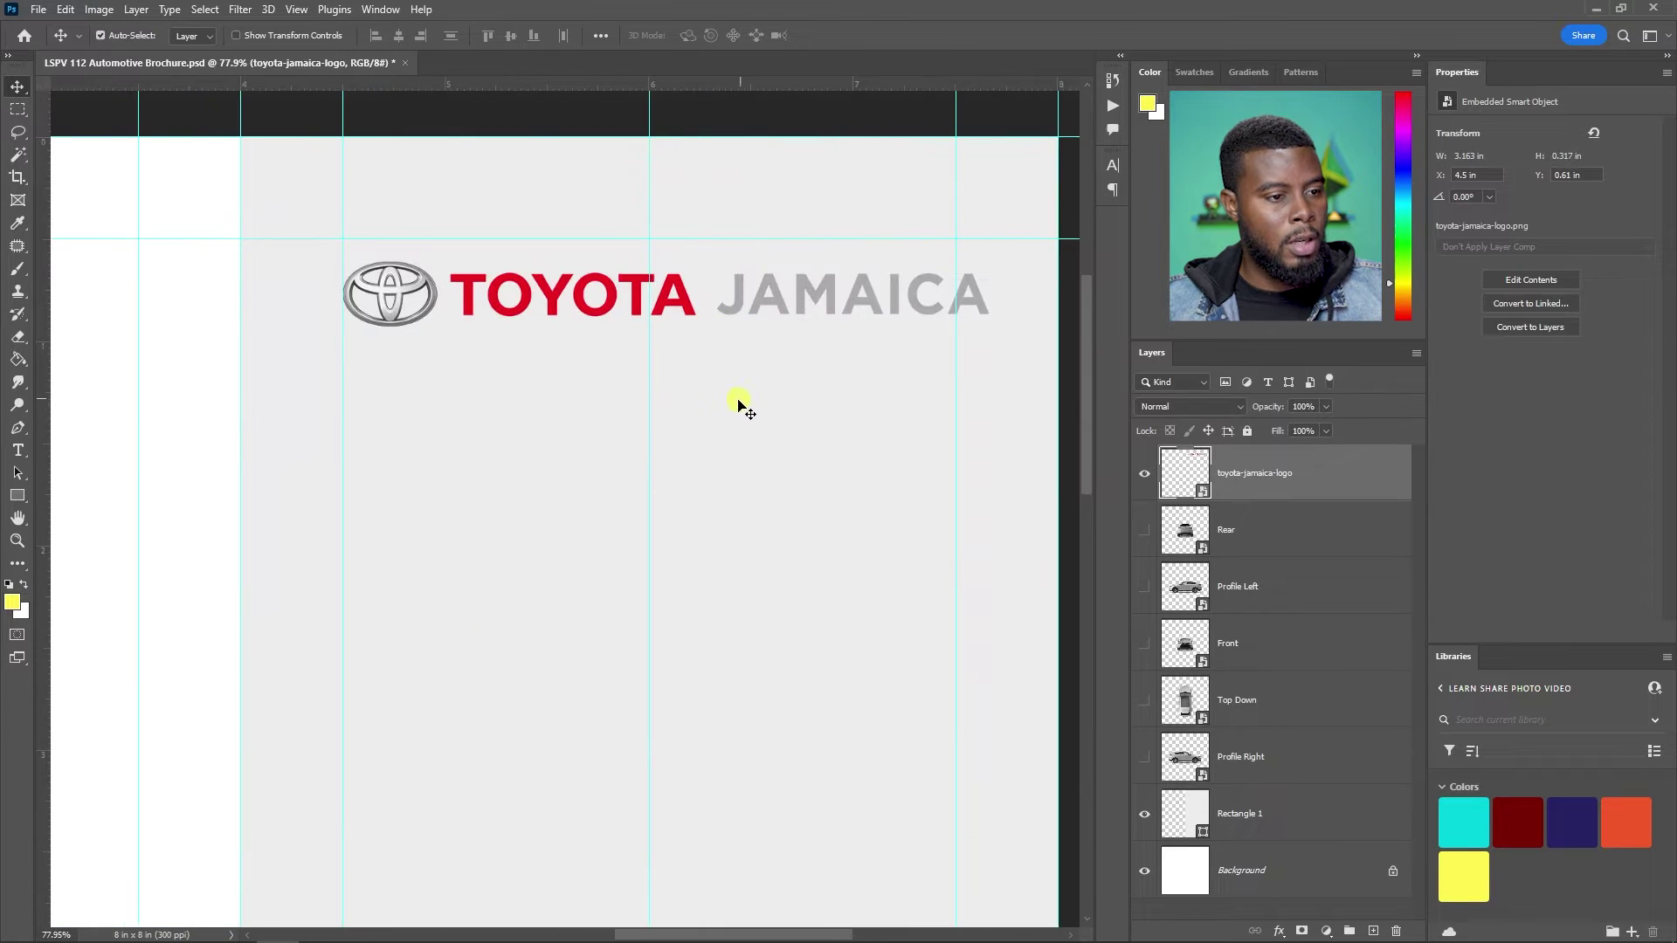
- Scale the logo down to about 1.95 in wide, turn on transform controls, and centre it on the grey panel below the upper margin guide
key("ctrl+t")
left_click_drag(983, 325, 732, 290)
key("Return")
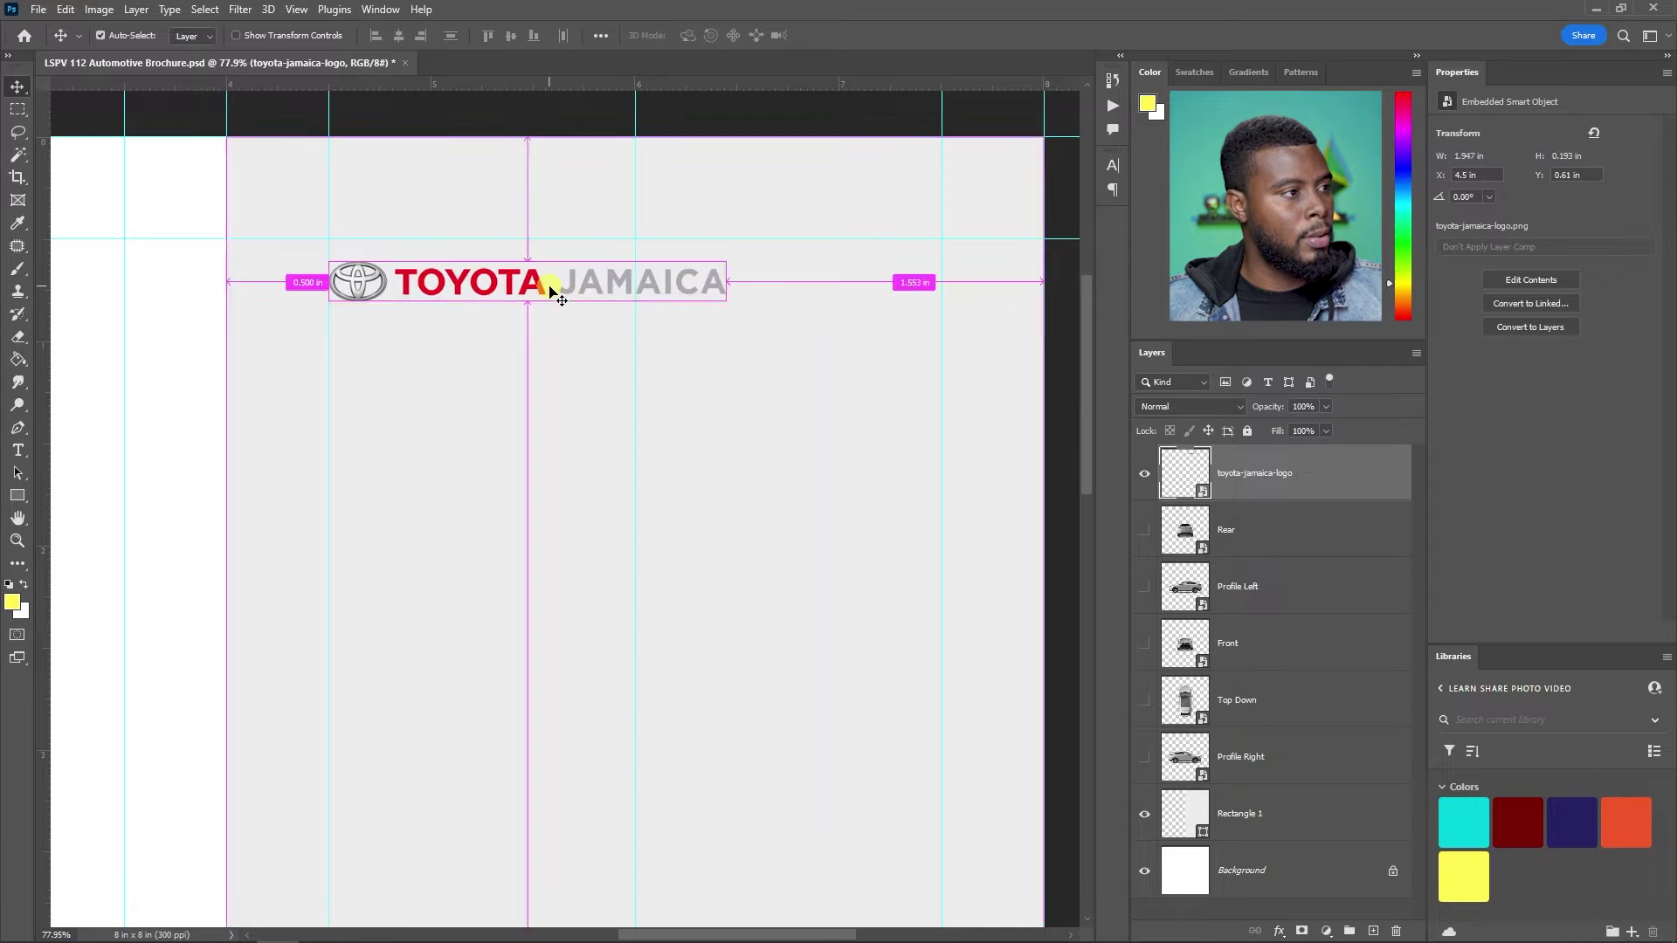
left_click(248, 35)
left_click_drag(524, 280, 699, 263)
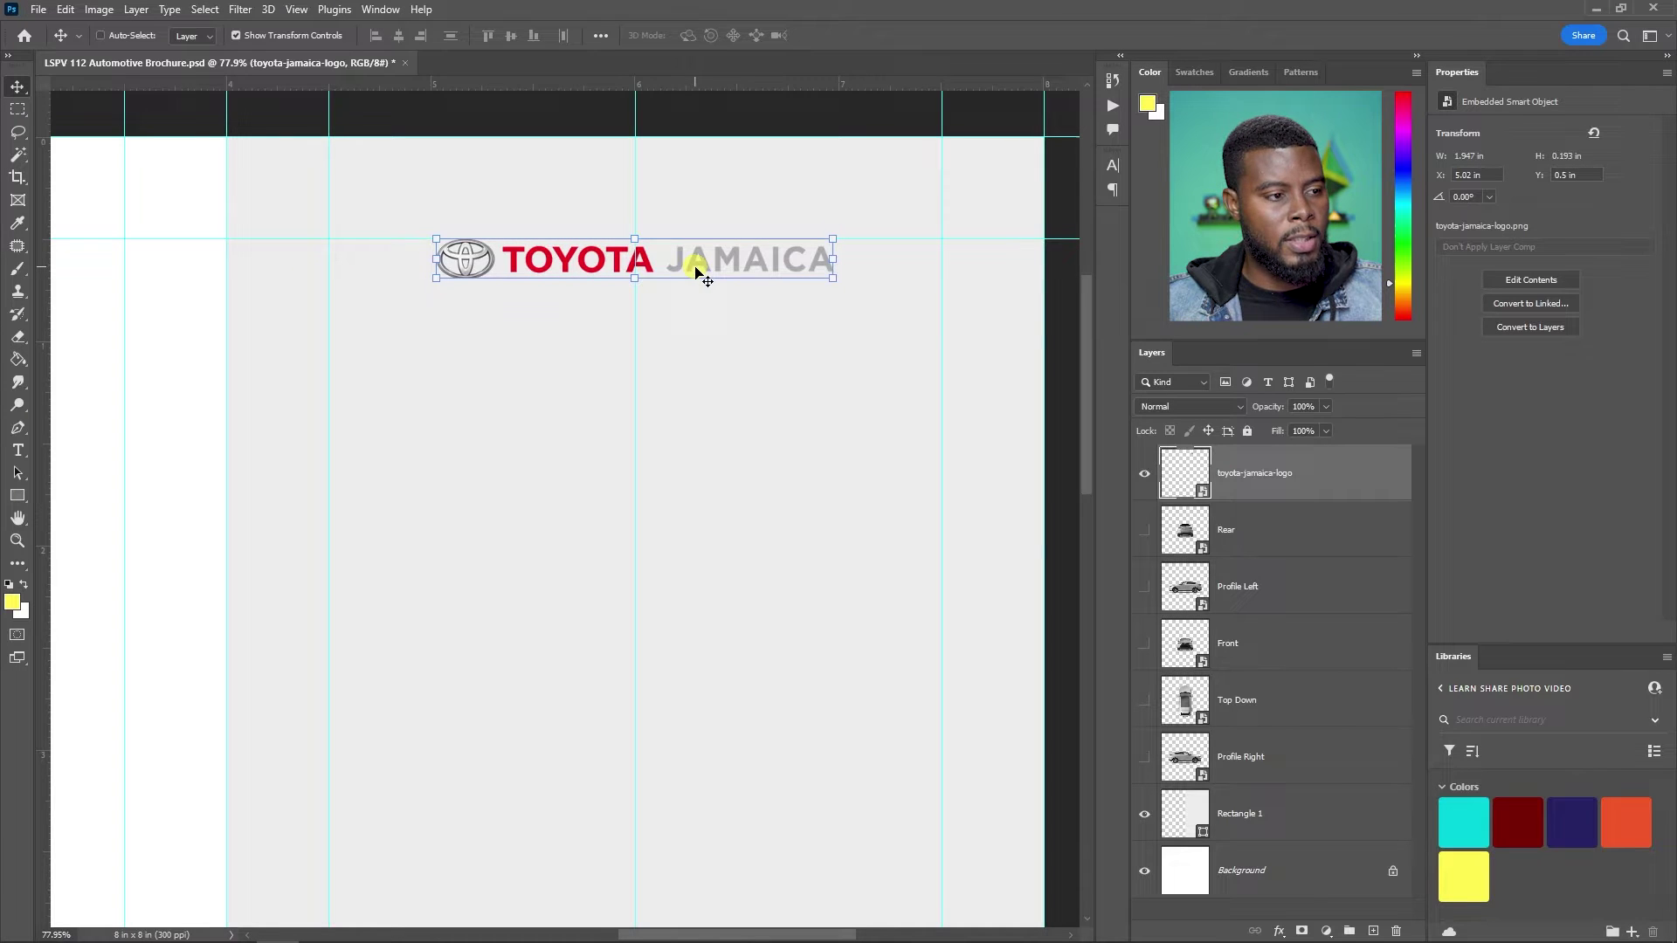
scroll(871, 536, "down", 1)
scroll(811, 494, "up", 2)
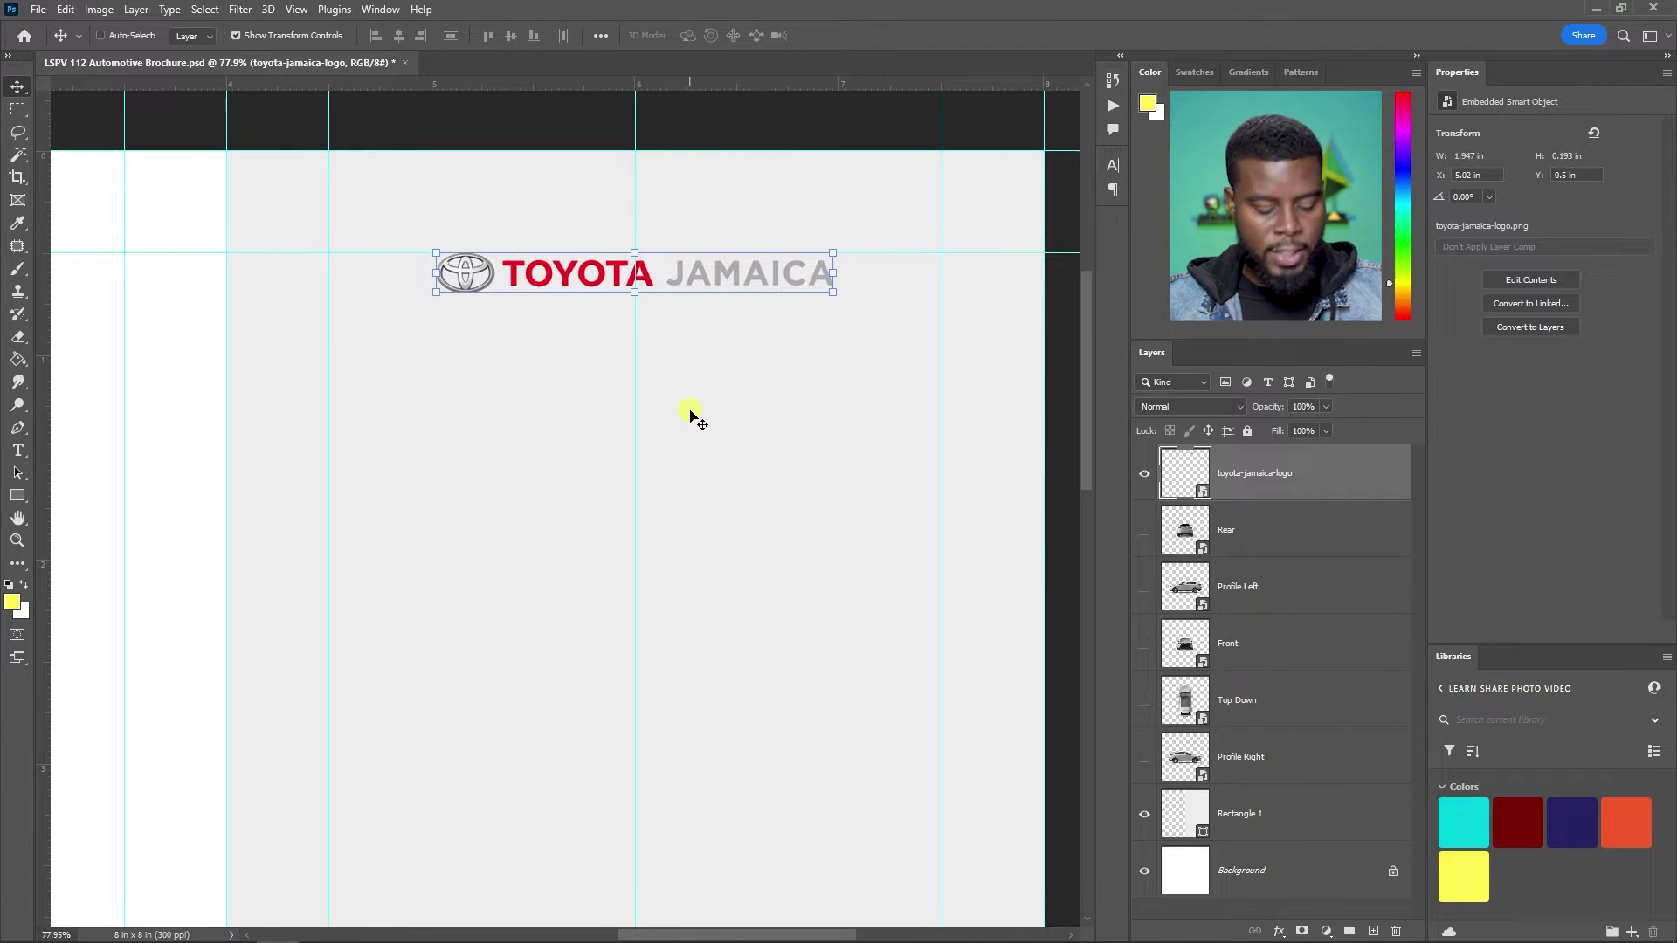
- Add the centred text VENZA below the logo on the grey panel's middle guide
key("t")
left_click(635, 353)
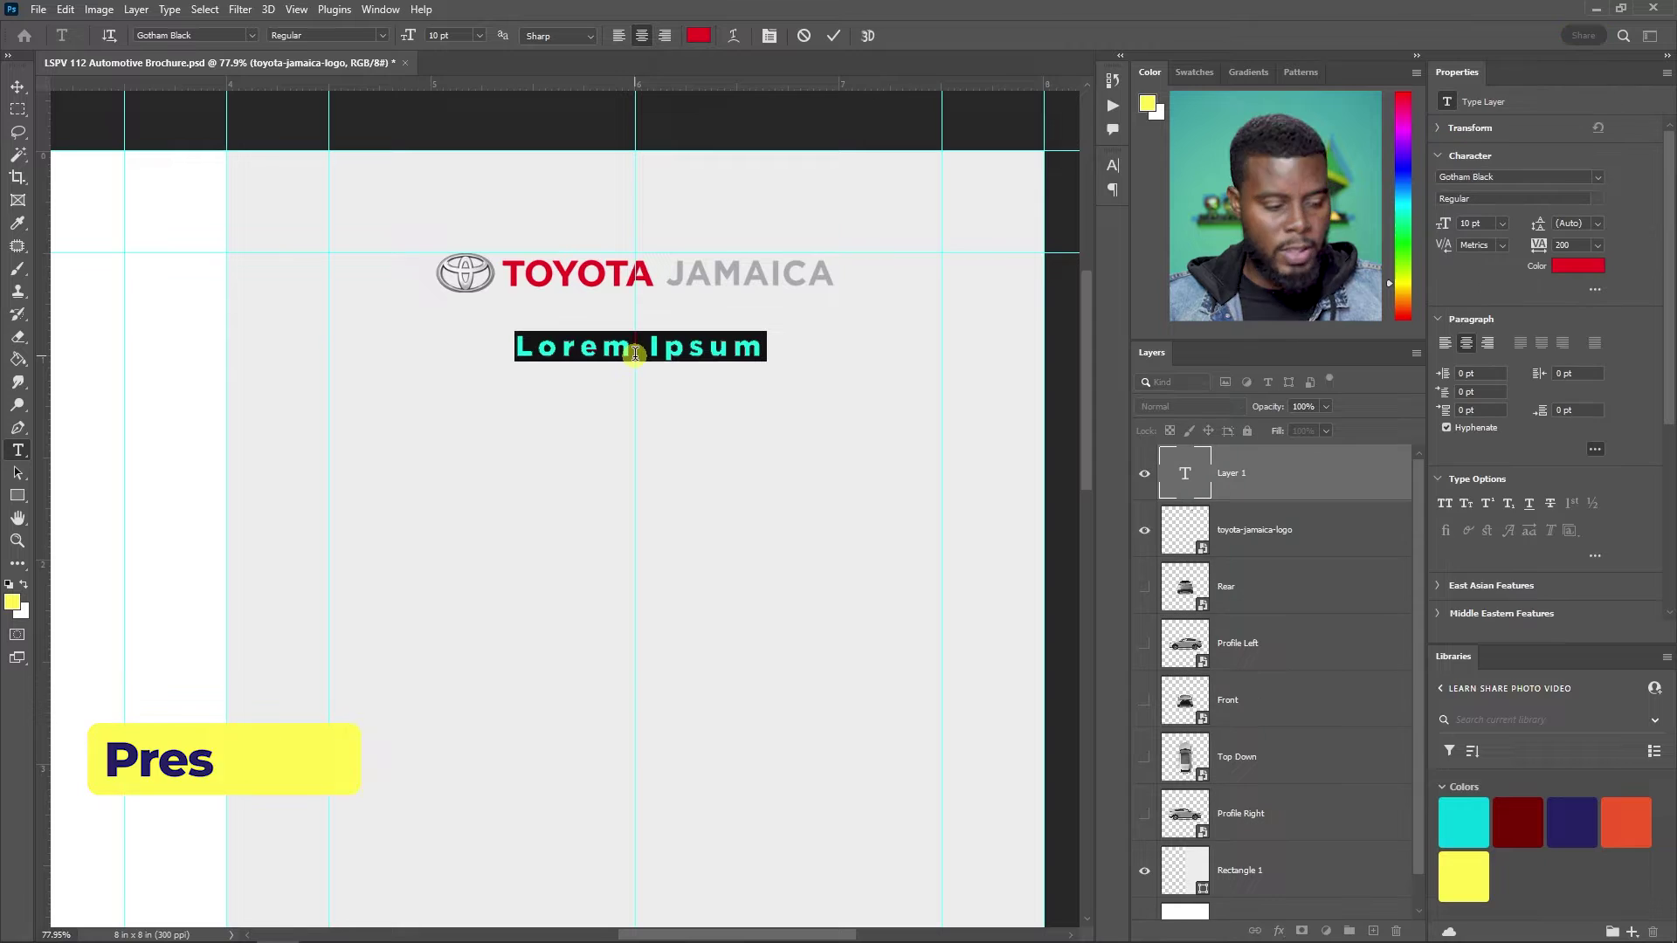
type("VENZ")
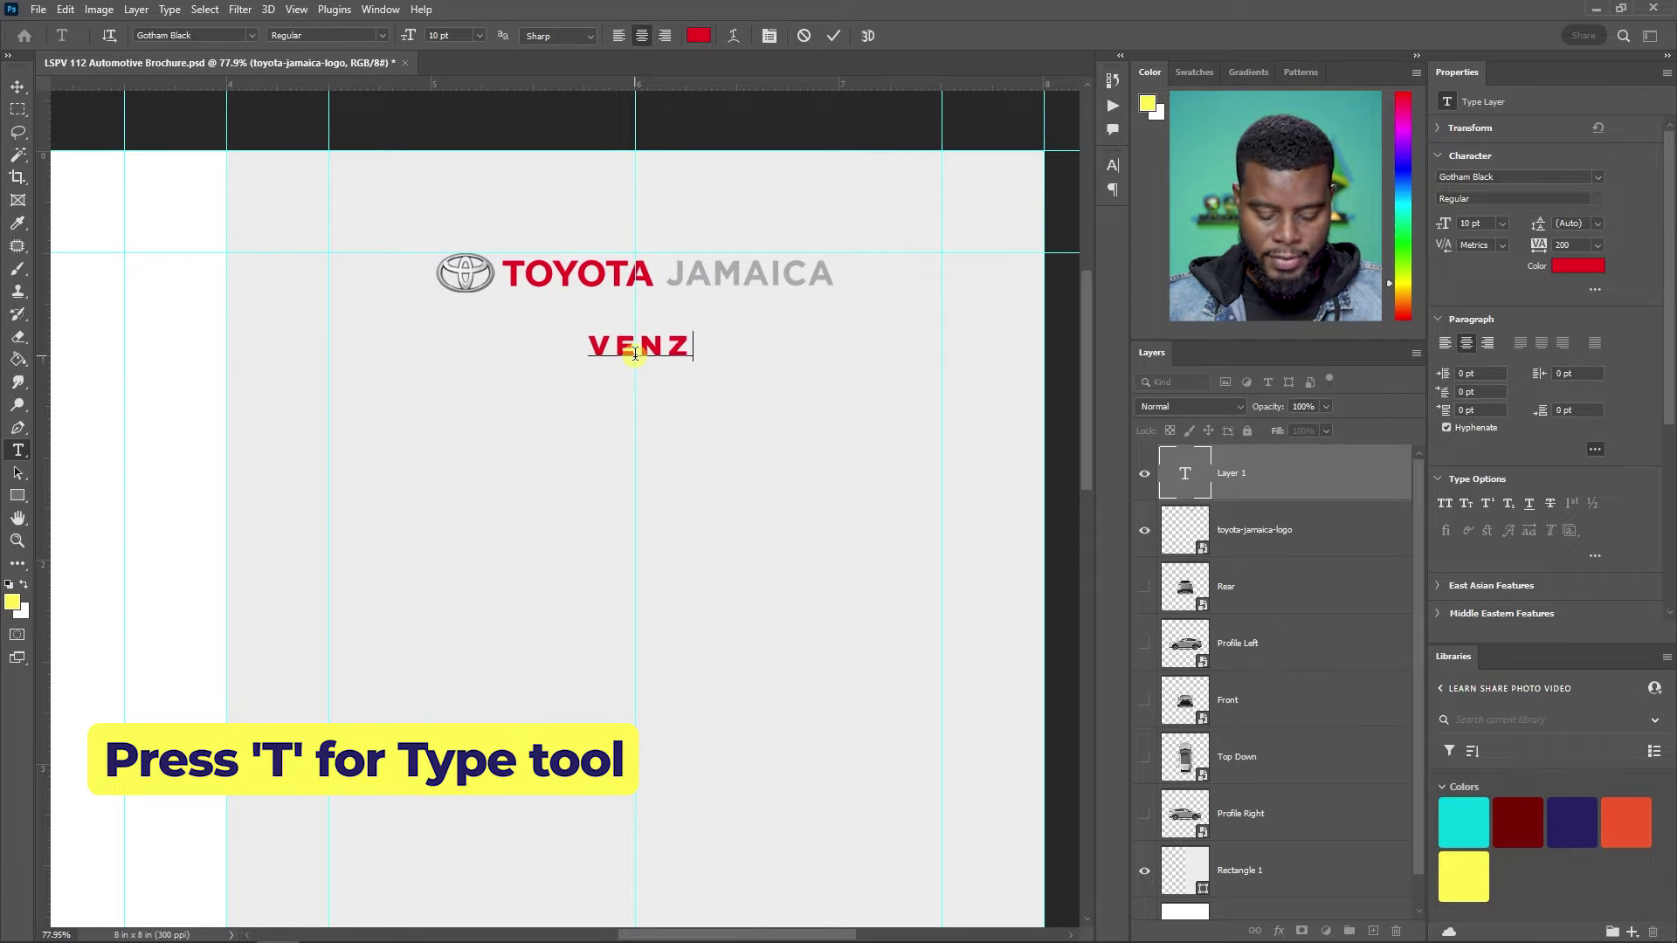
type("A")
- Set the font size of the whole VENZA text to 33 pt
key("ctrl+a")
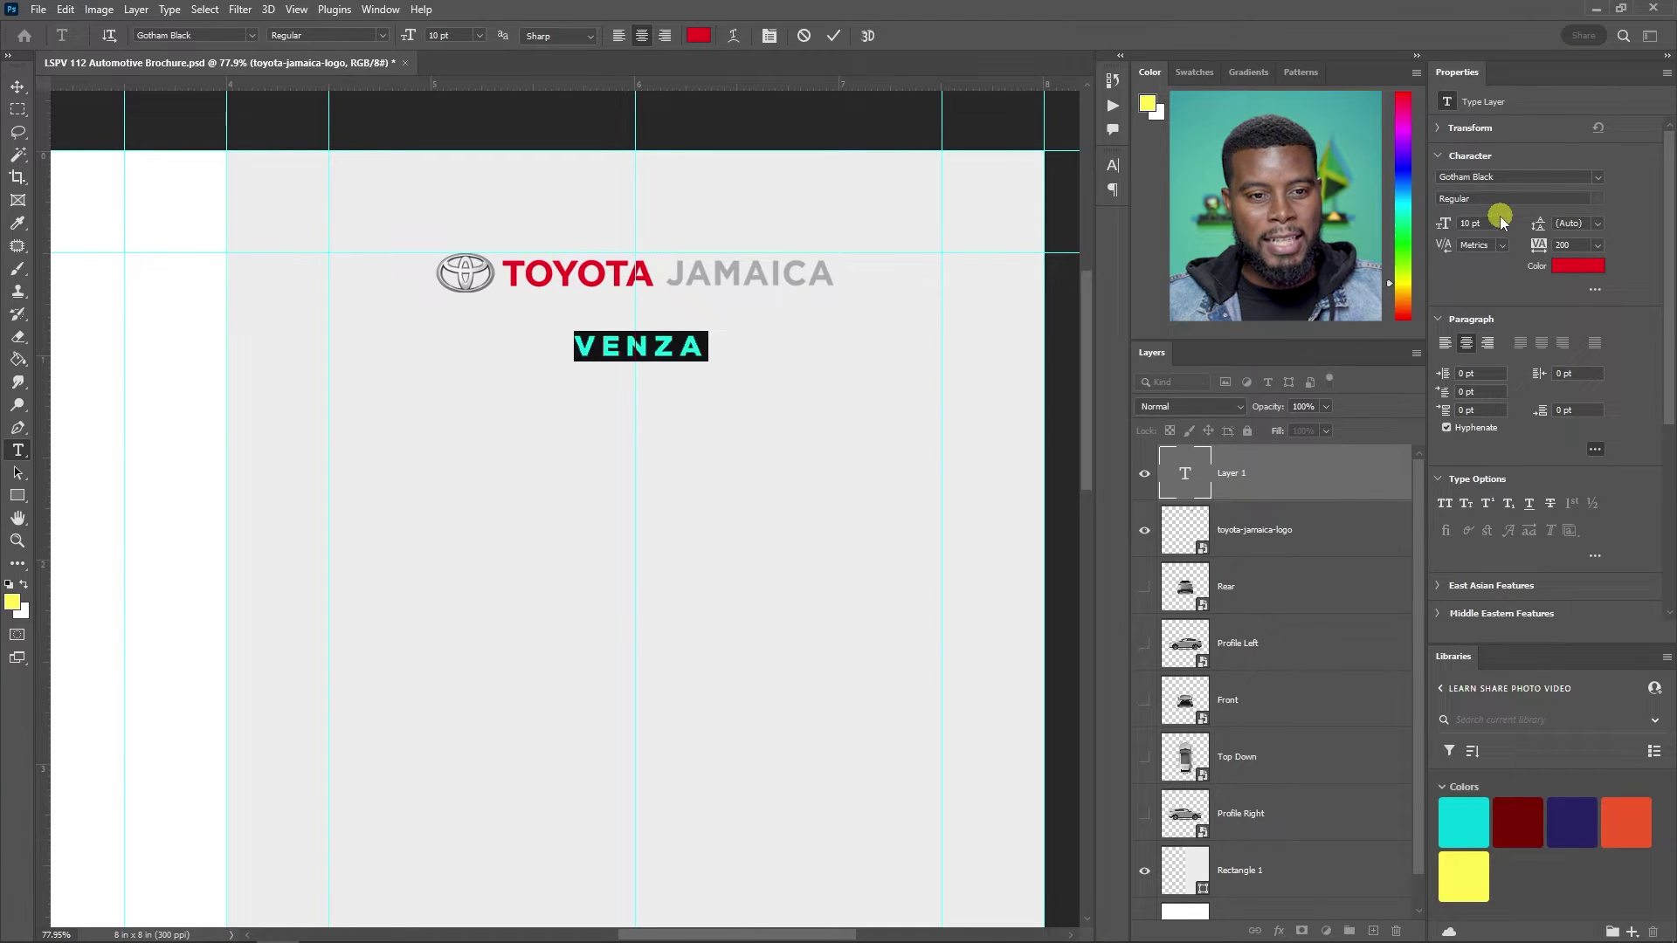
left_click(1575, 271)
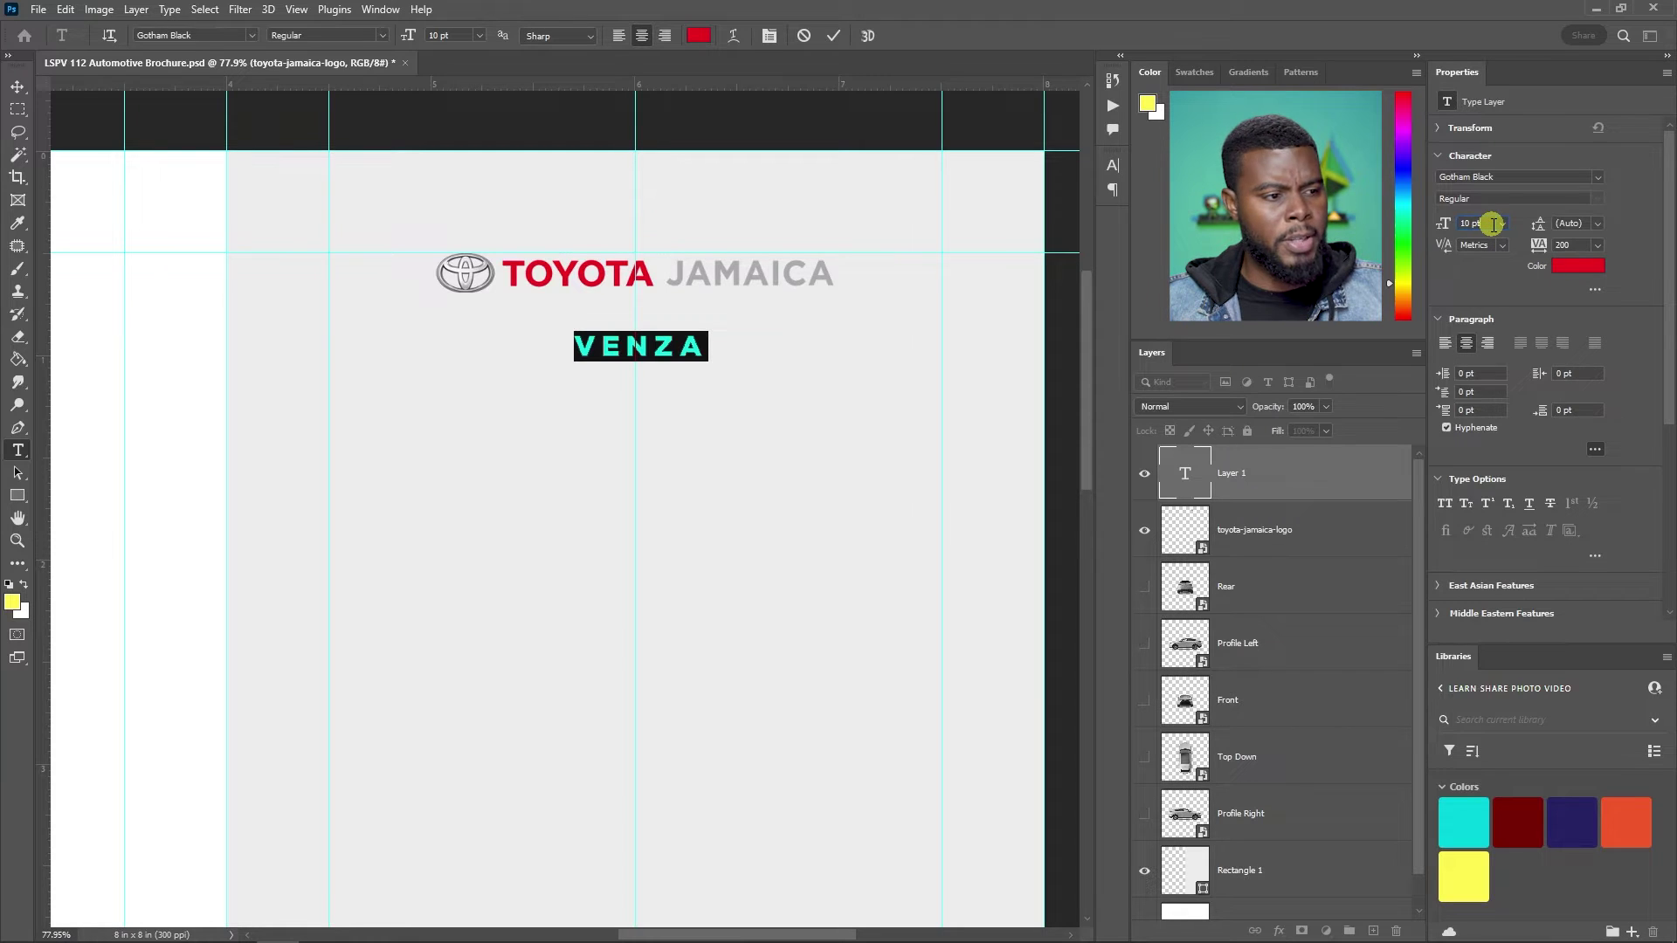
scroll(1492, 225, "up", 20)
scroll(1493, 225, "up", 10)
scroll(1492, 225, "down", 10)
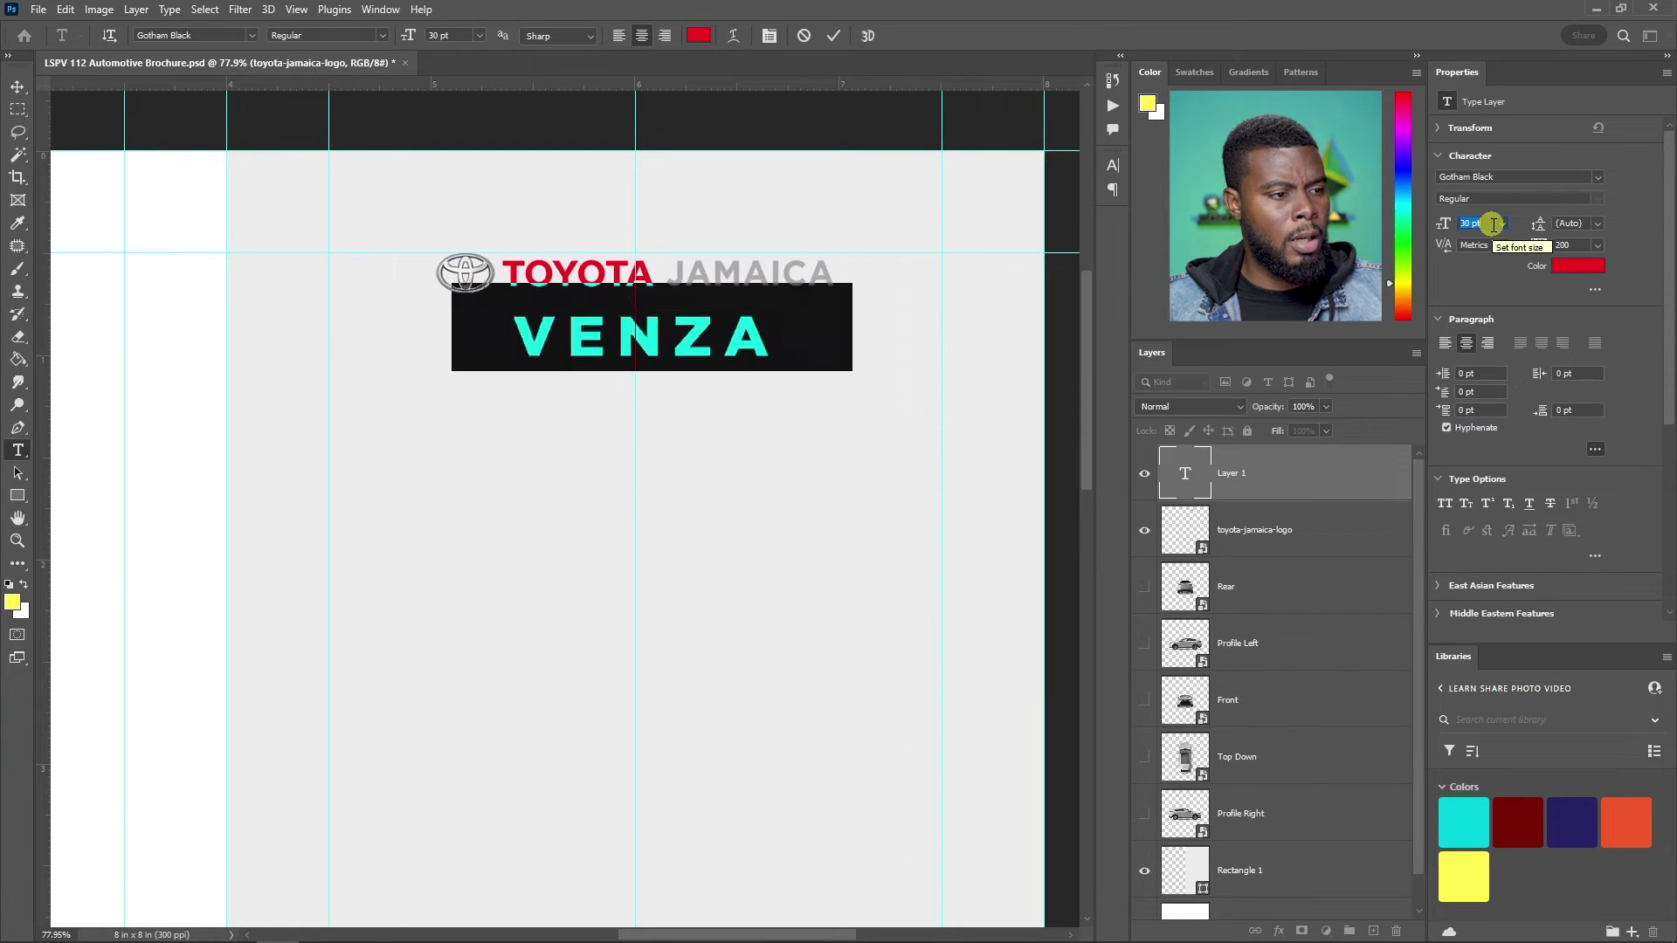
scroll(1482, 225, "up", 3)
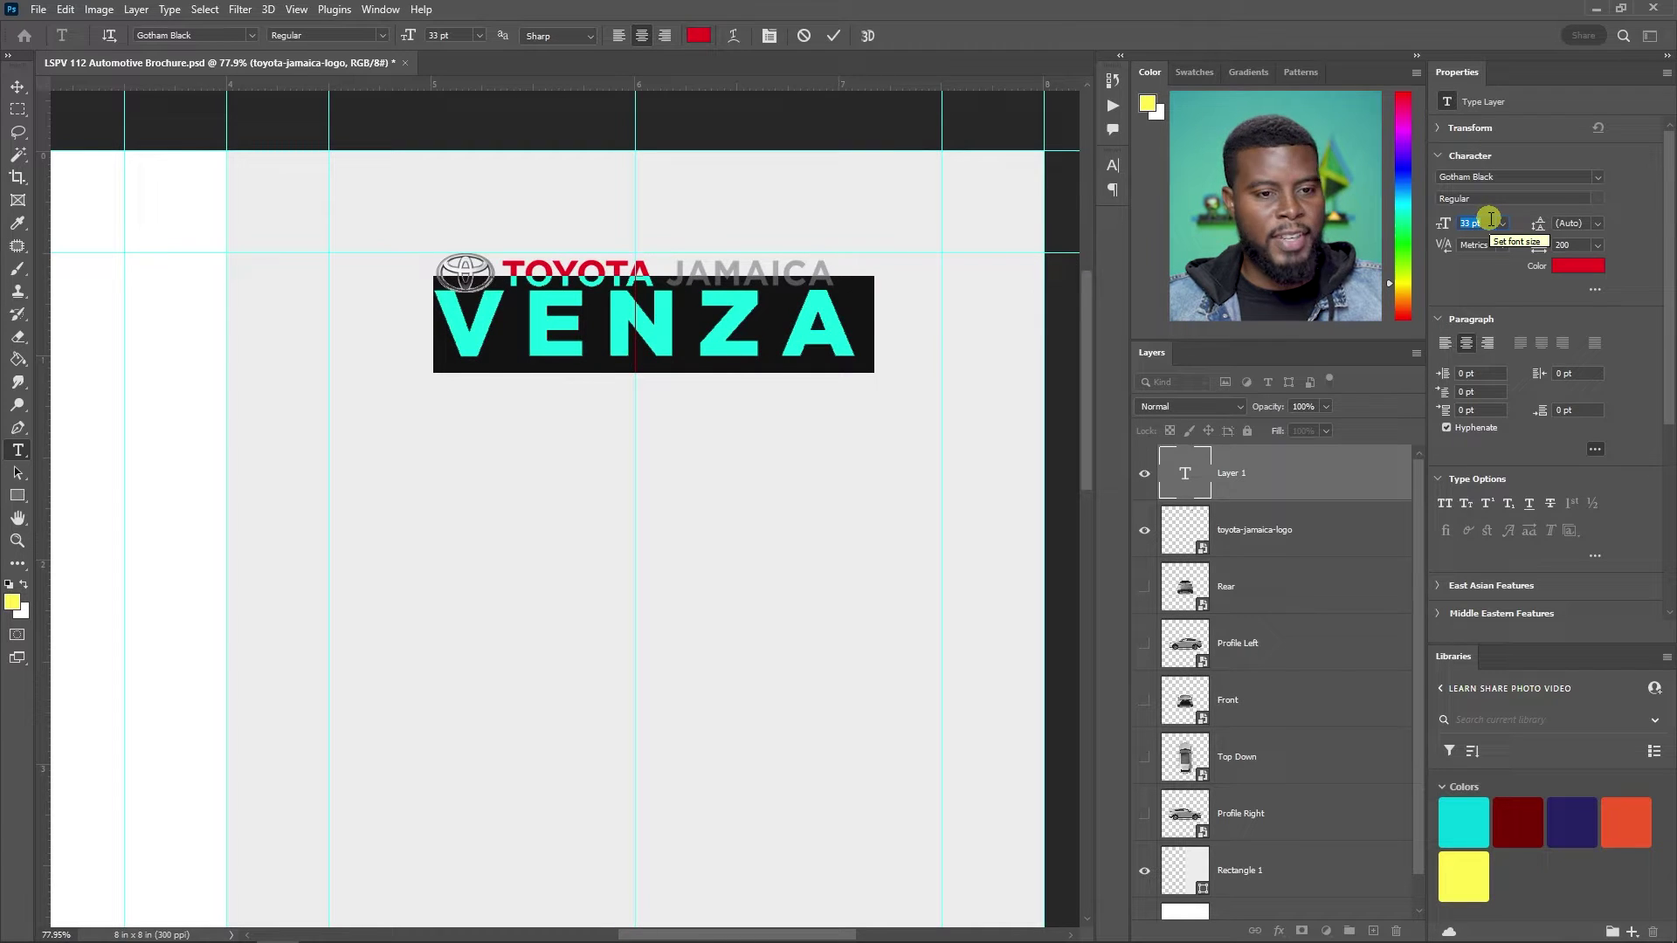
- Commit the VENZA title and move it just below the logo with its V aligned to the logo's left edge
key("ctrl+Return")
key("v")
mouse_move(724, 325)
left_mouse_down()
mouse_move(734, 358)
mouse_move(729, 335)
left_mouse_up()
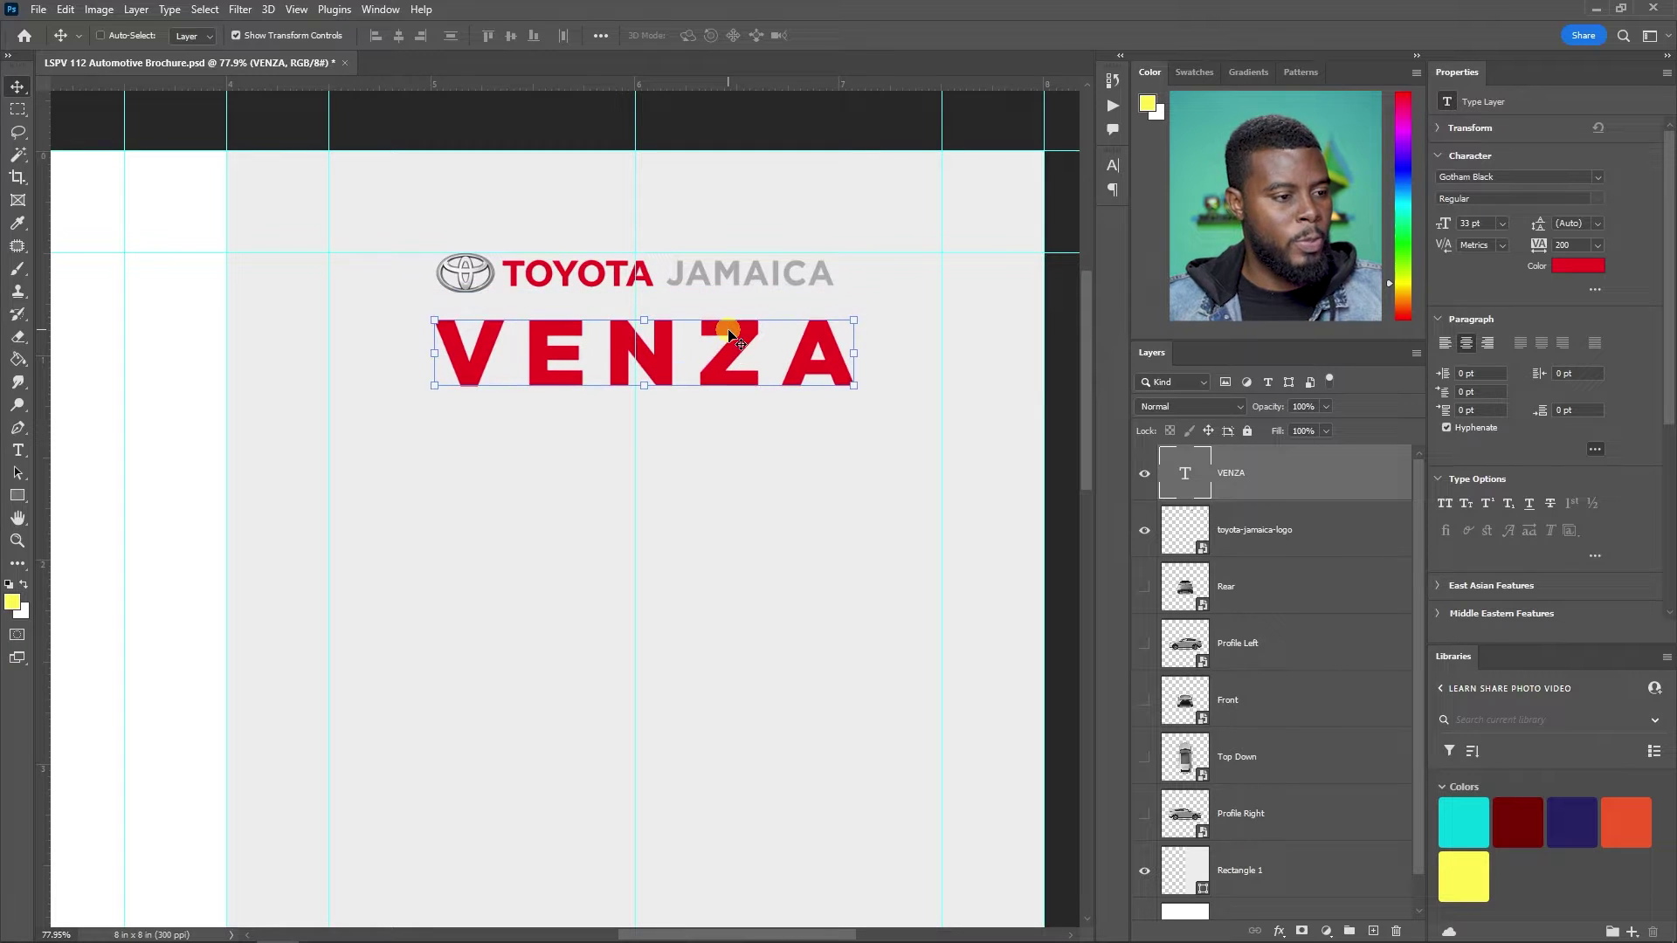
left_click(1234, 528)
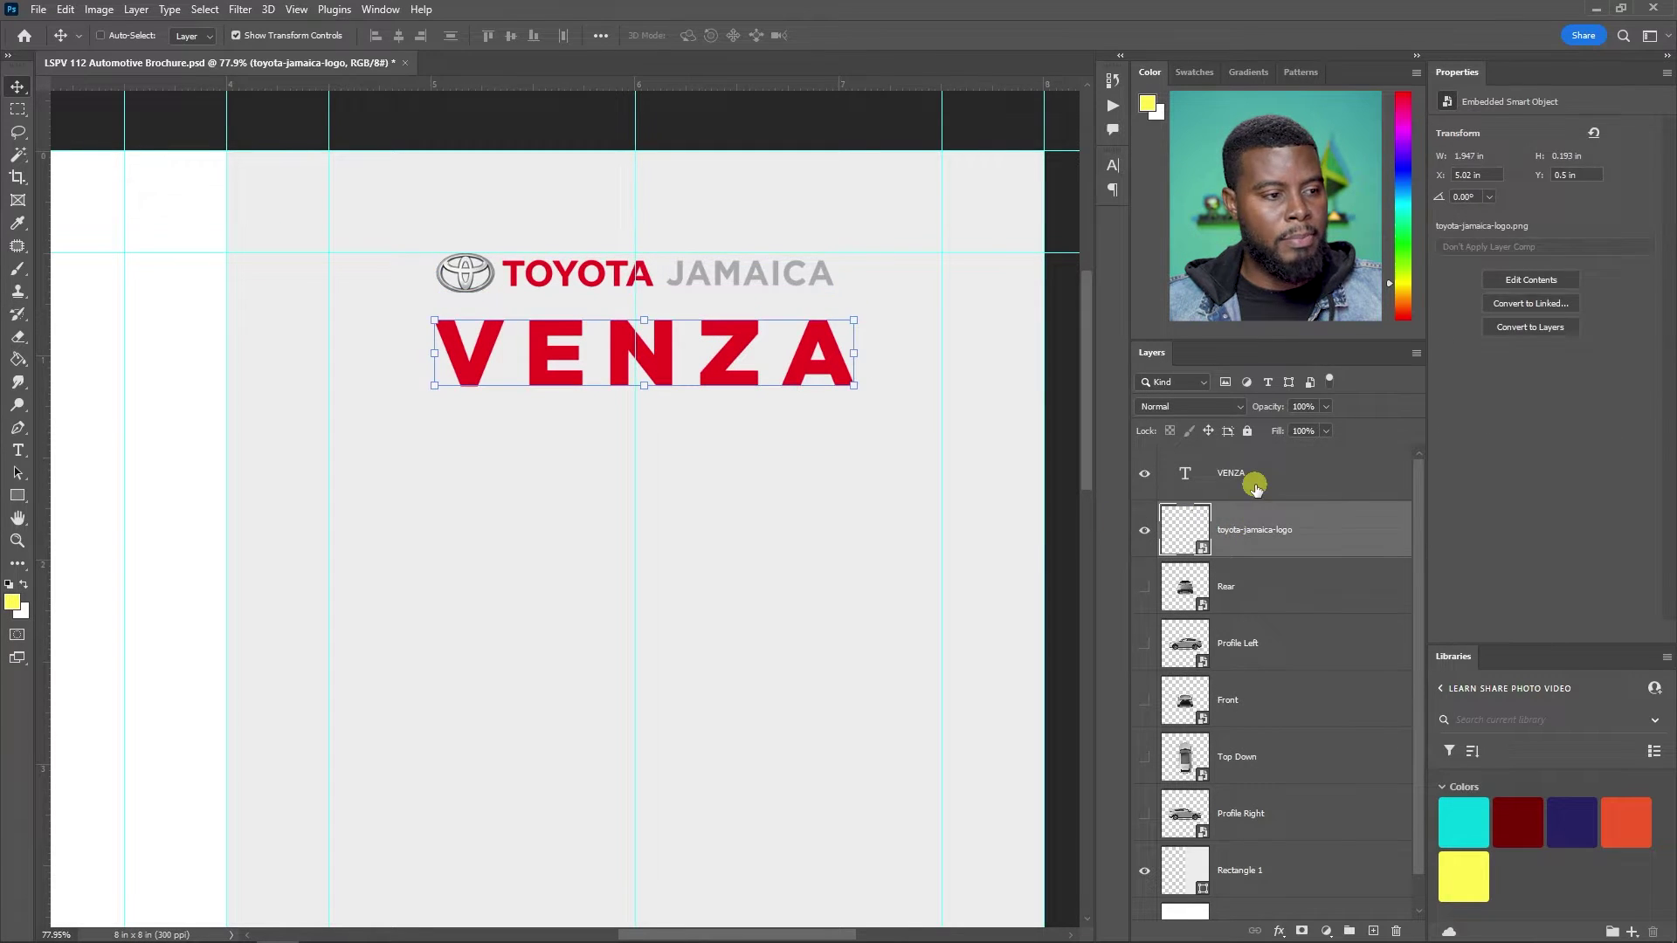
- Duplicate the VENZA text layer, place the copy directly below the original and replace its text with 2022
left_click(1255, 486)
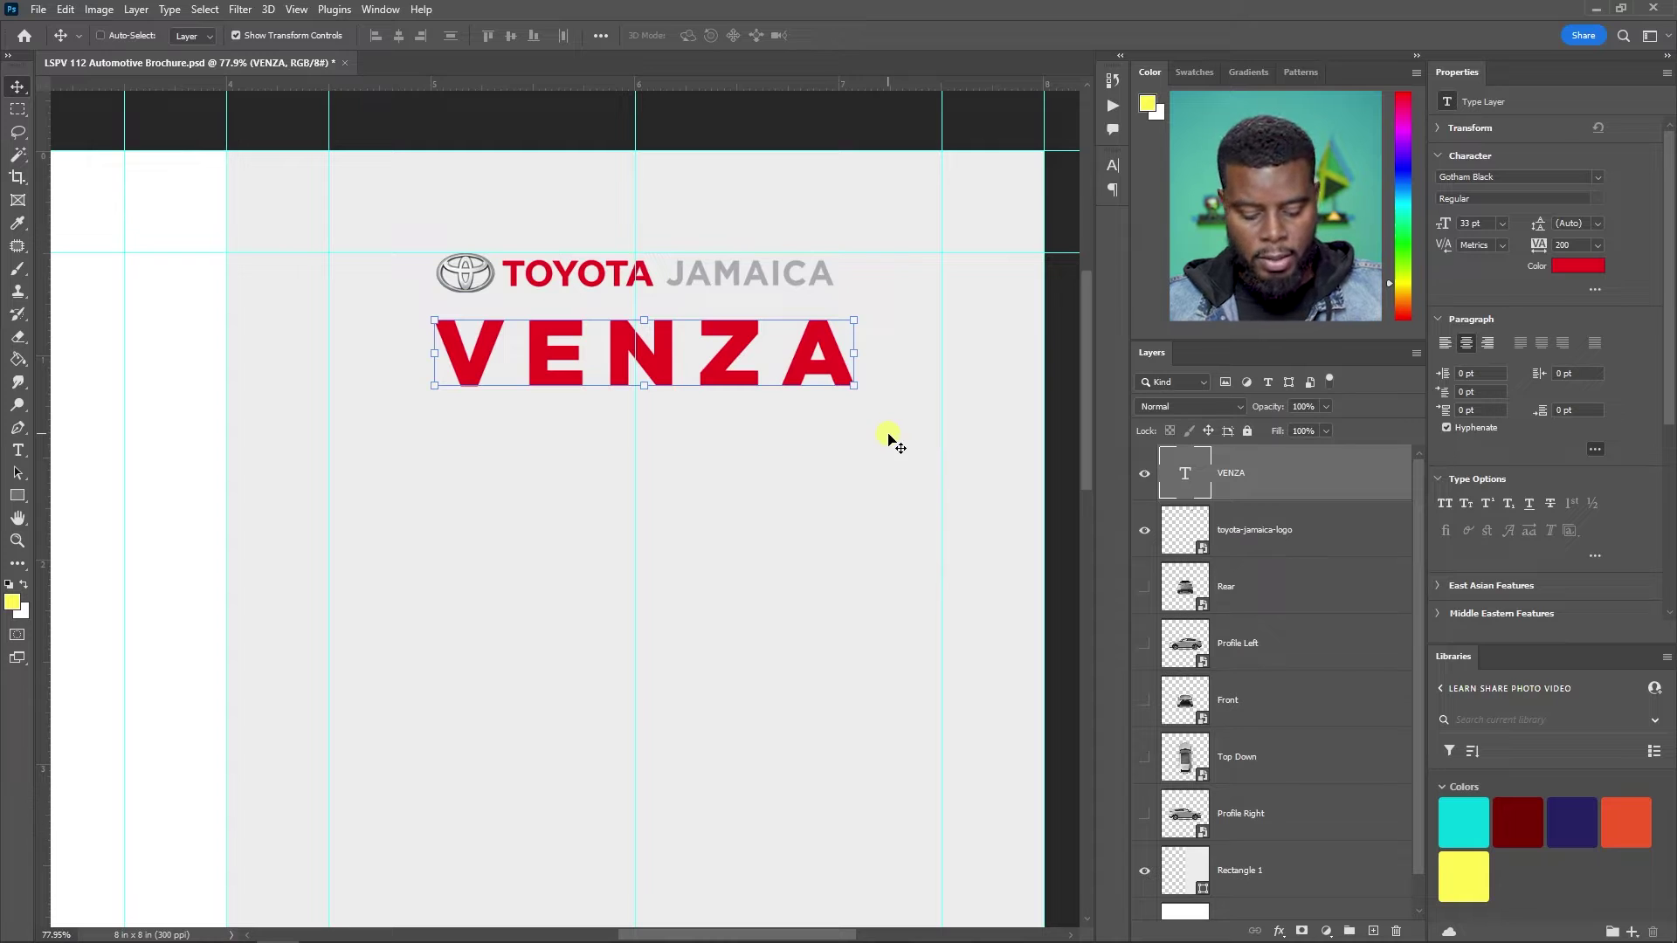
key("ctrl+j")
left_click_drag(738, 374, 738, 460)
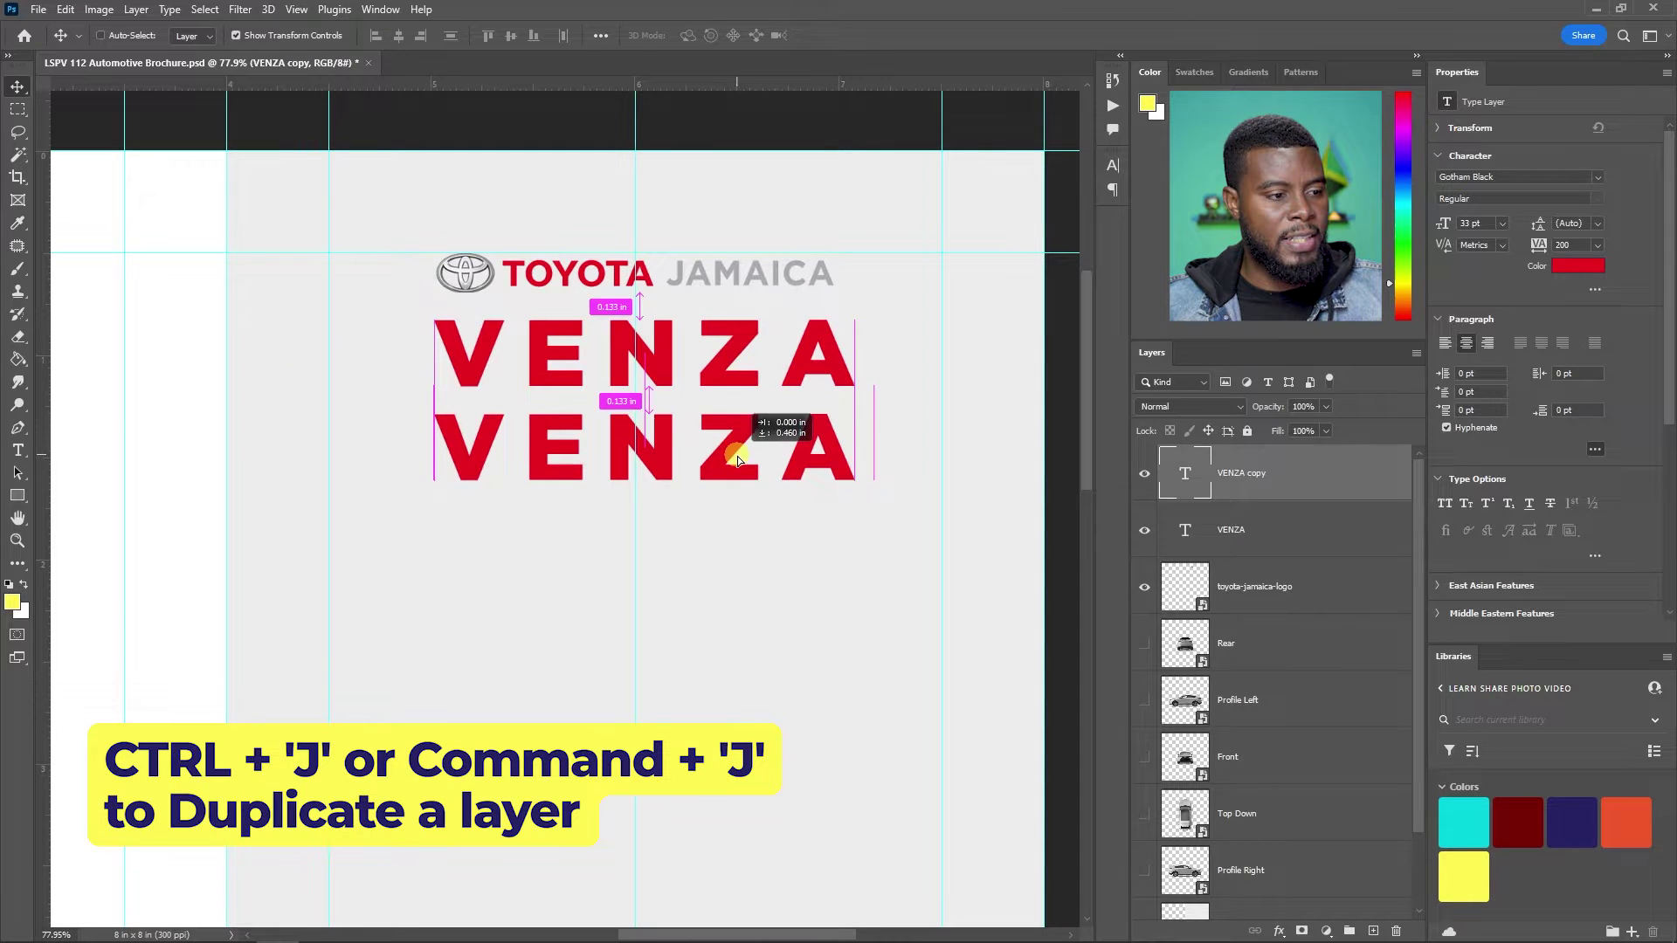
key("t")
left_click(732, 425)
key("ctrl+a")
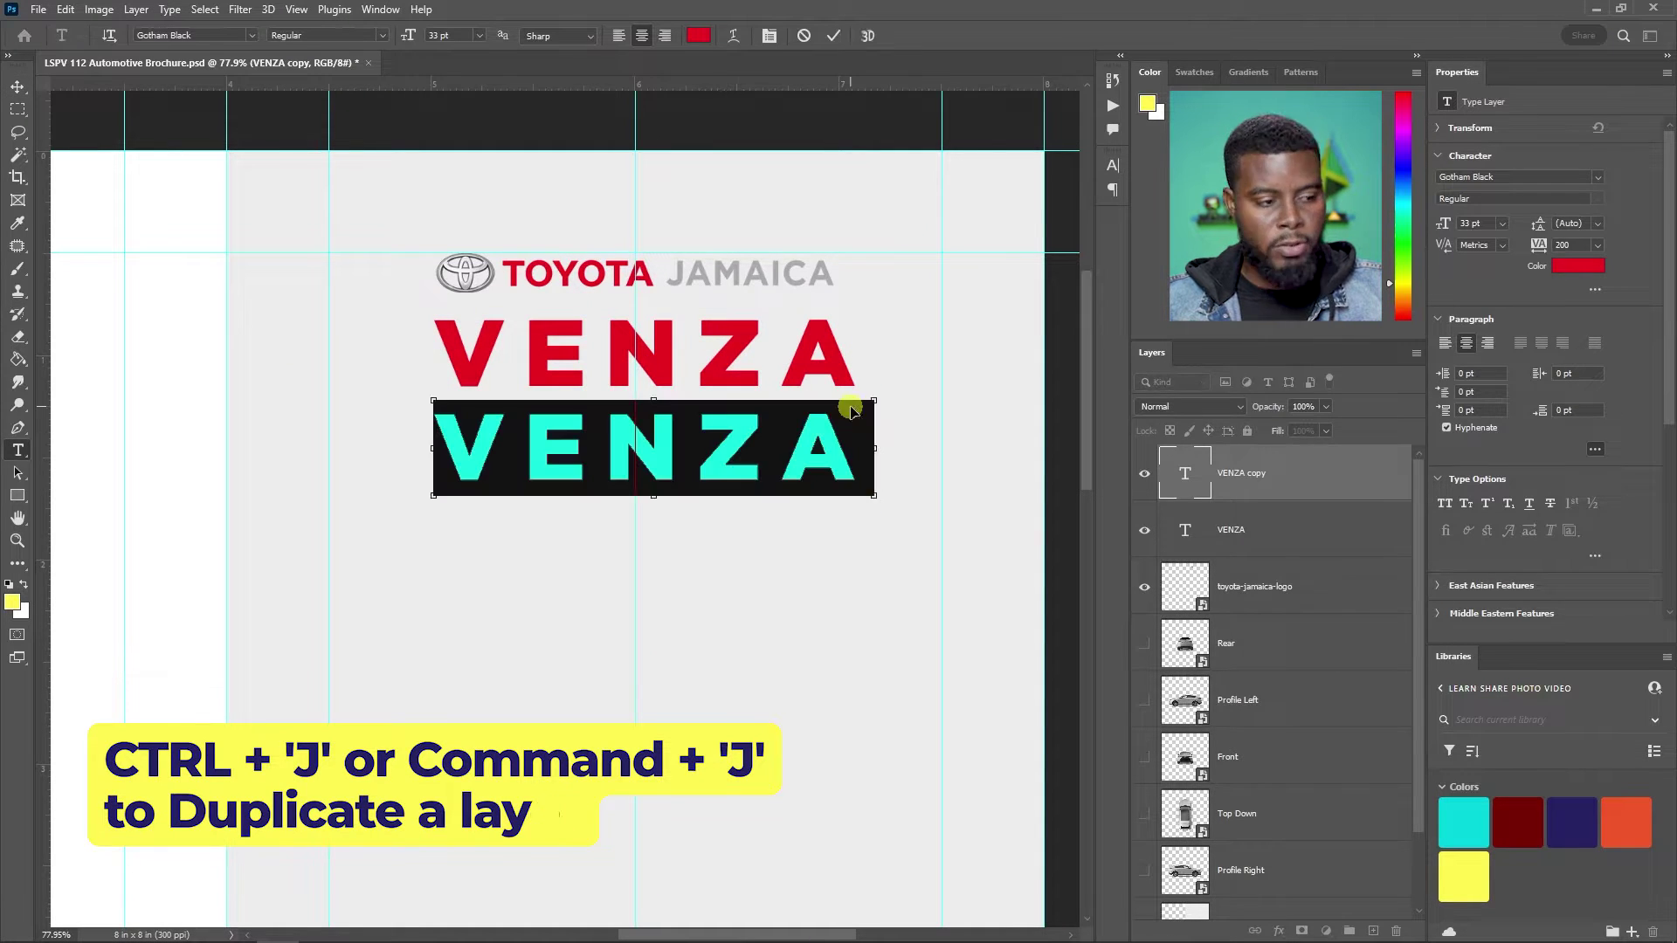
type("2022")
key("ctrl+Return")
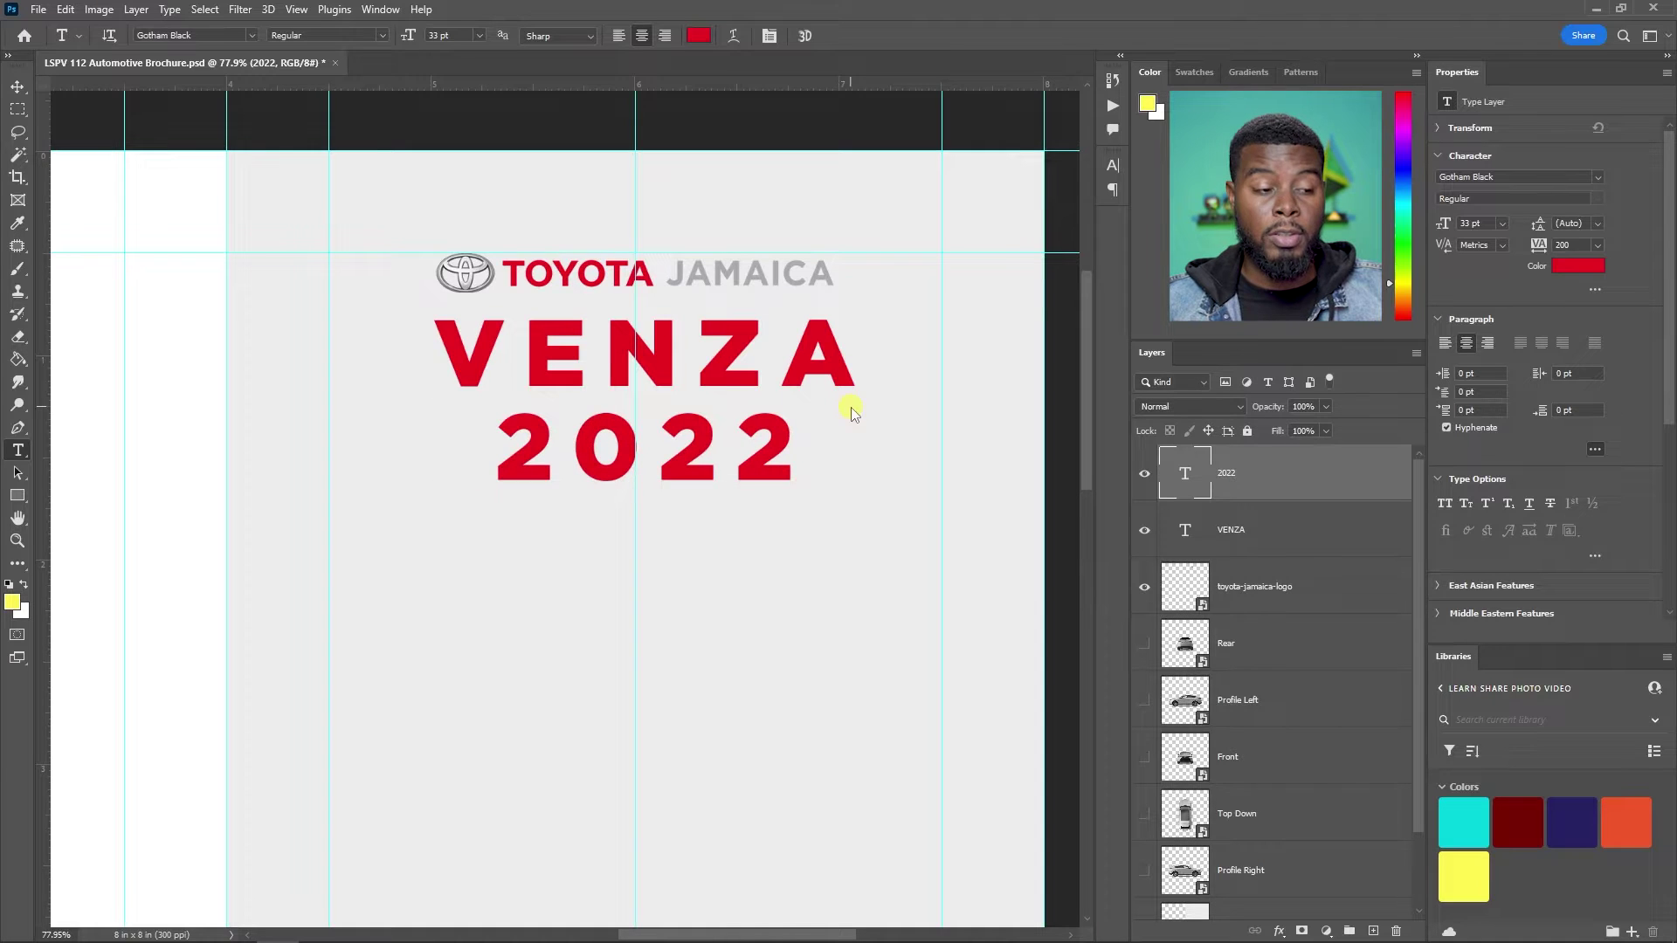
- Change the last digit of the year text so that it reads 2025
left_click_drag(724, 441, 797, 437)
type("5")
key("ctrl+Return")
key("v")
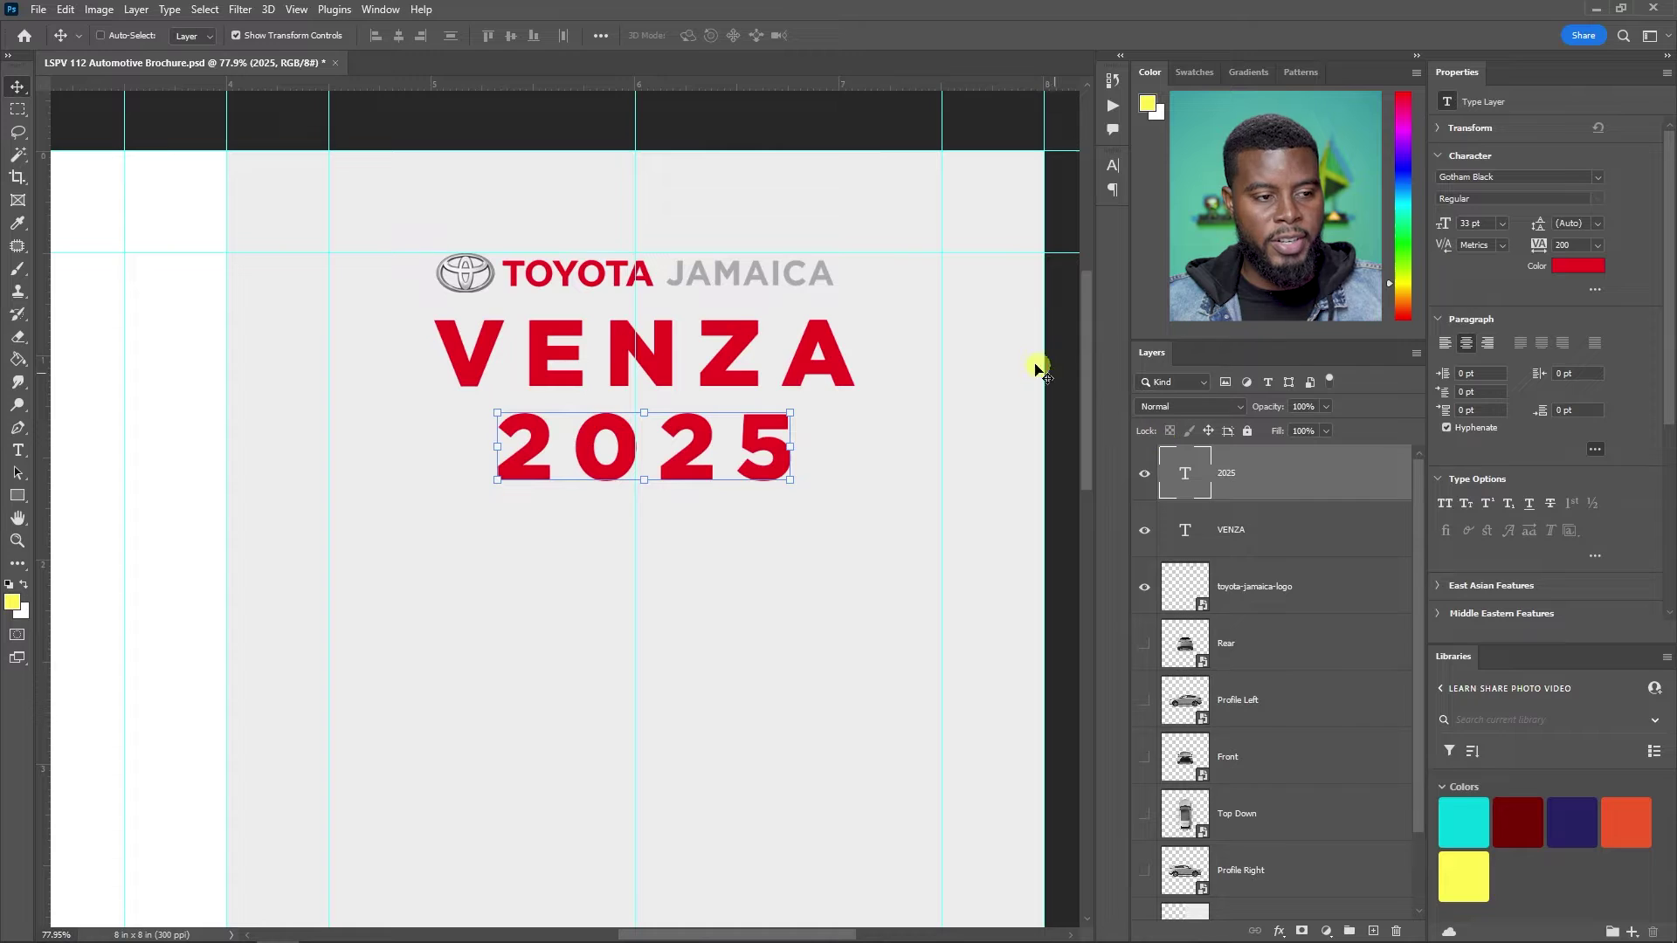
- Set the 2025 text to 10 pt and align it below the right end of the VENZA title
left_click(1502, 224)
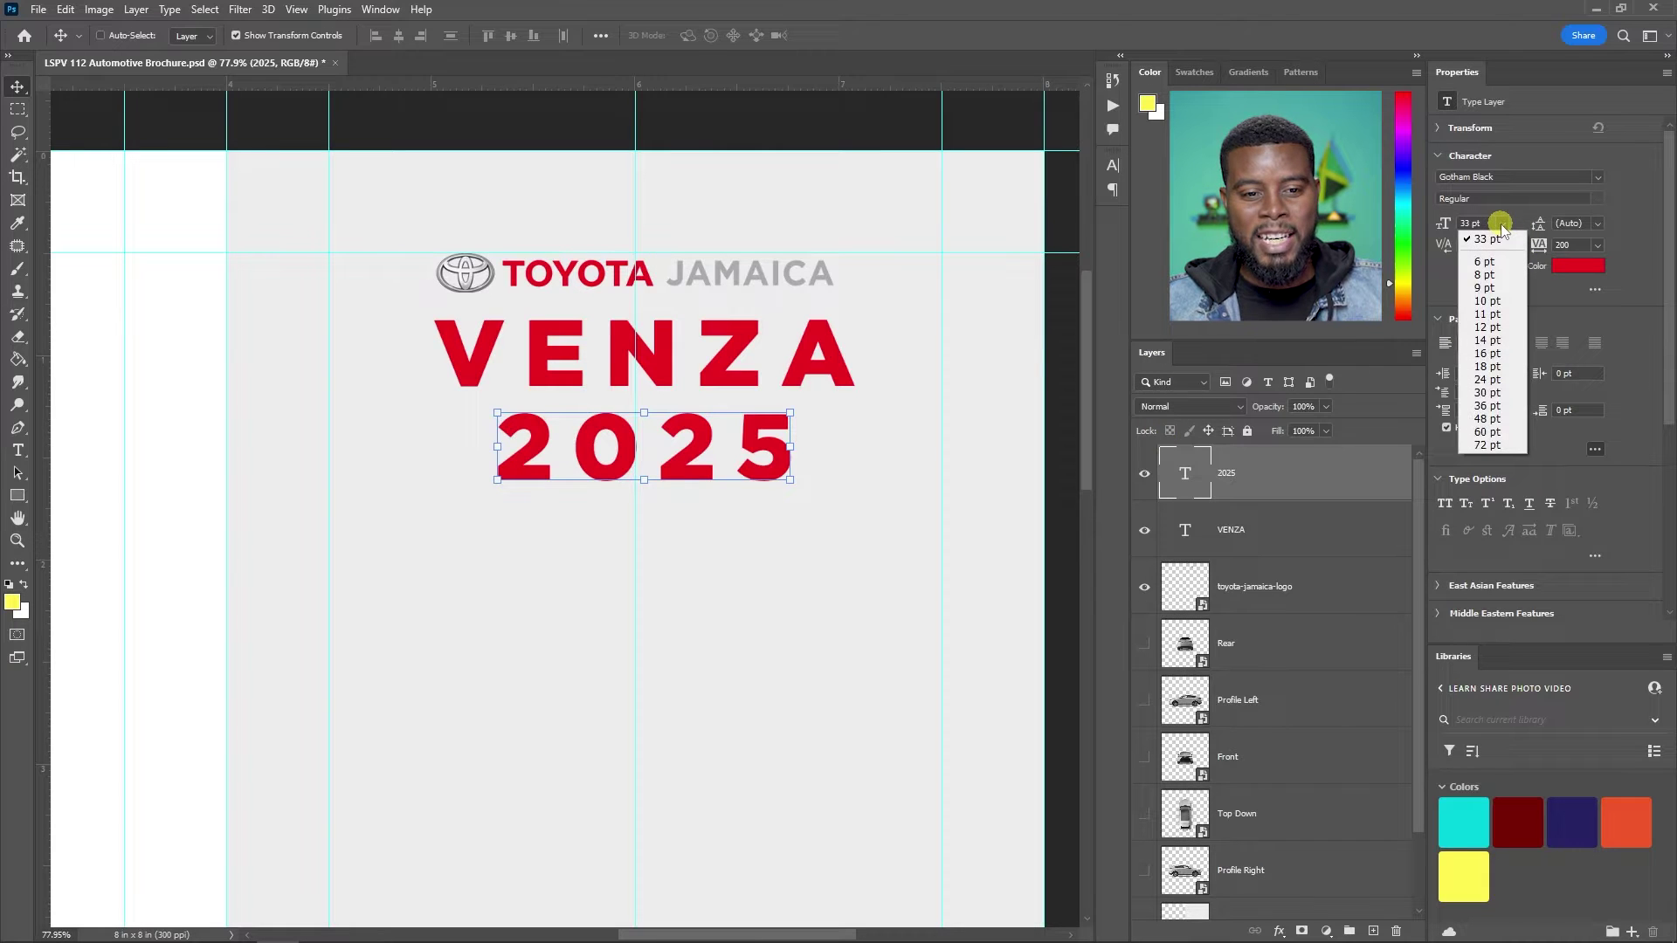
left_click(1500, 302)
left_click_drag(664, 472, 842, 422)
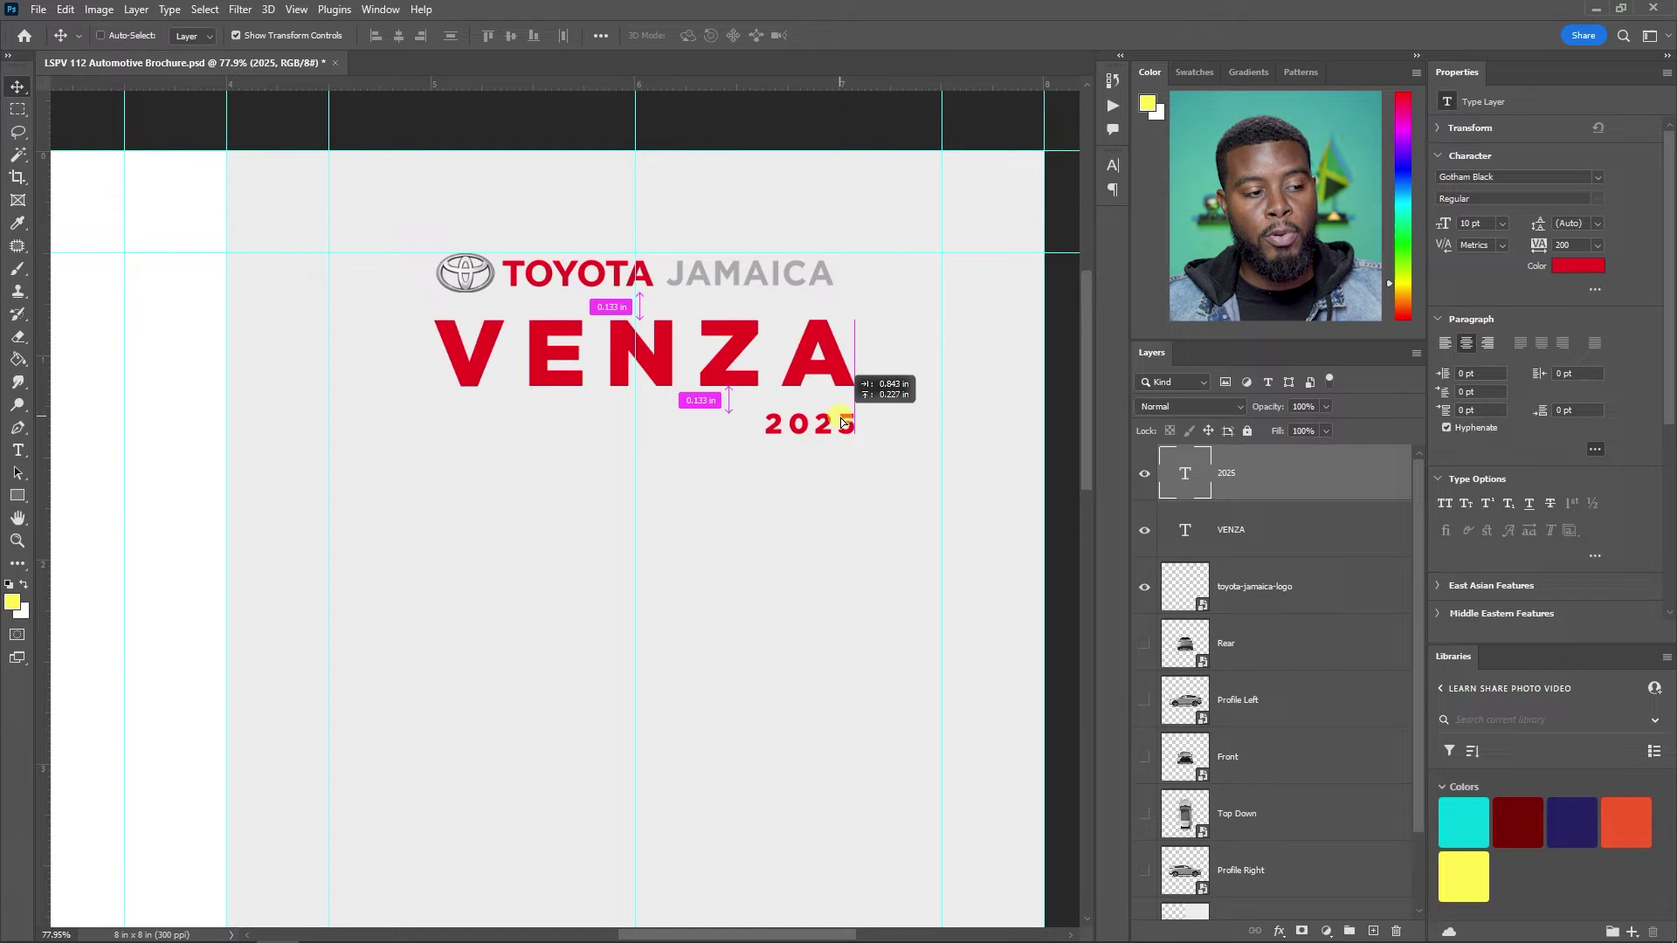
left_click_drag(842, 423, 841, 419)
scroll(838, 404, "up", 5)
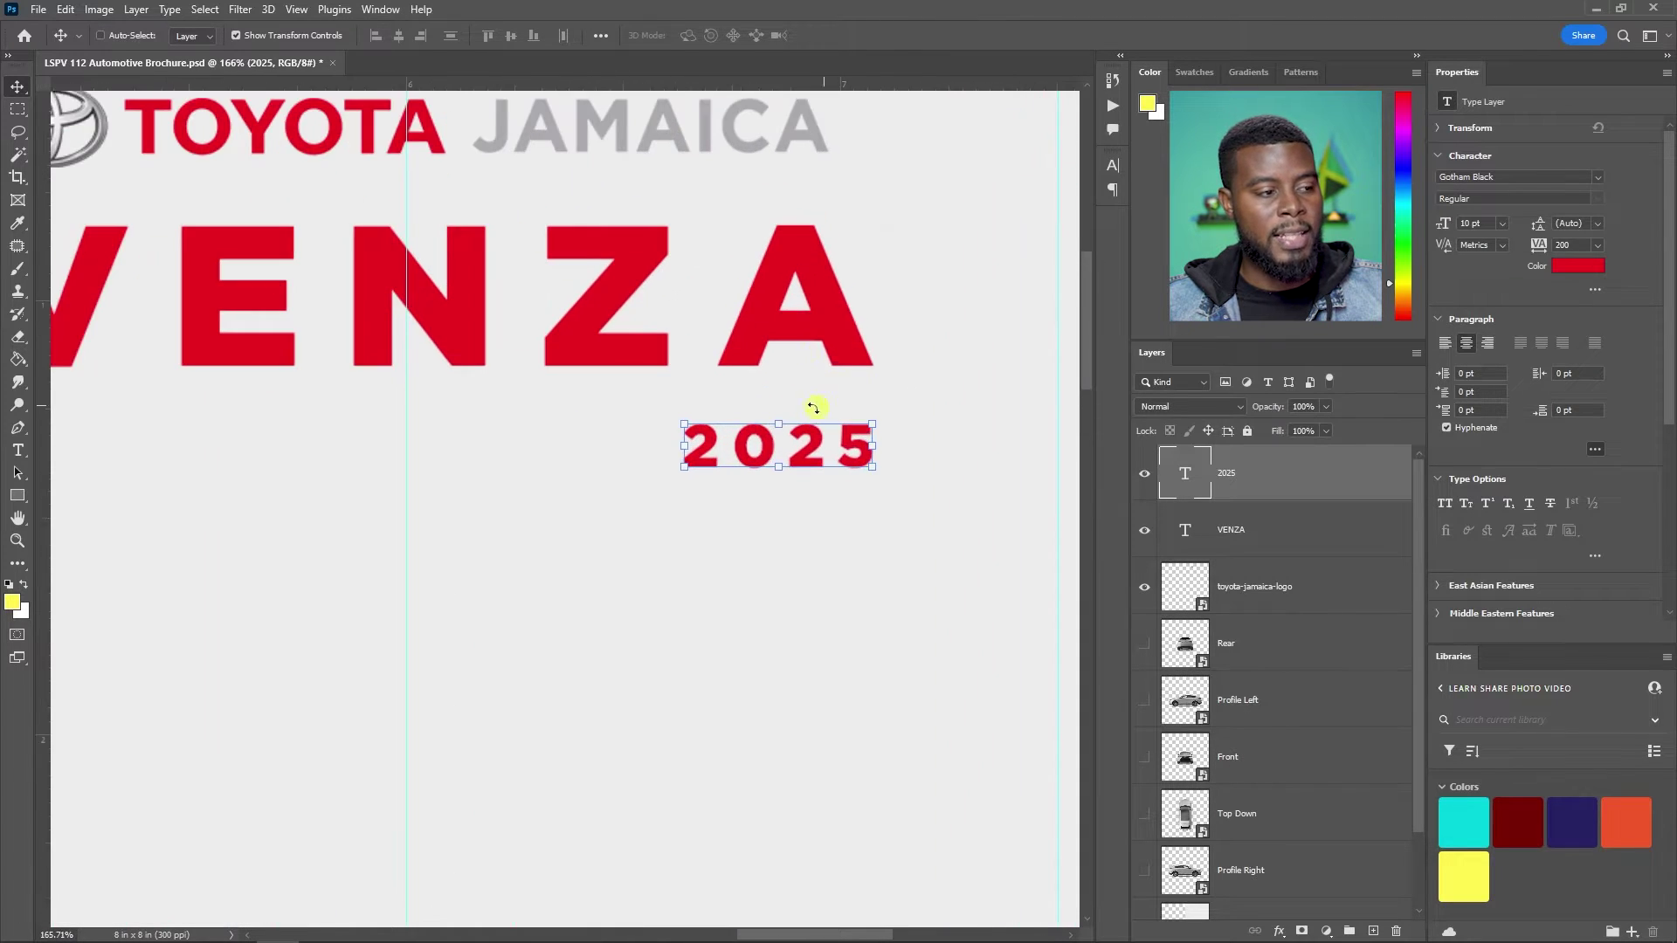
mouse_move(798, 494)
left_mouse_down()
mouse_move(805, 516)
mouse_move(802, 498)
left_mouse_up()
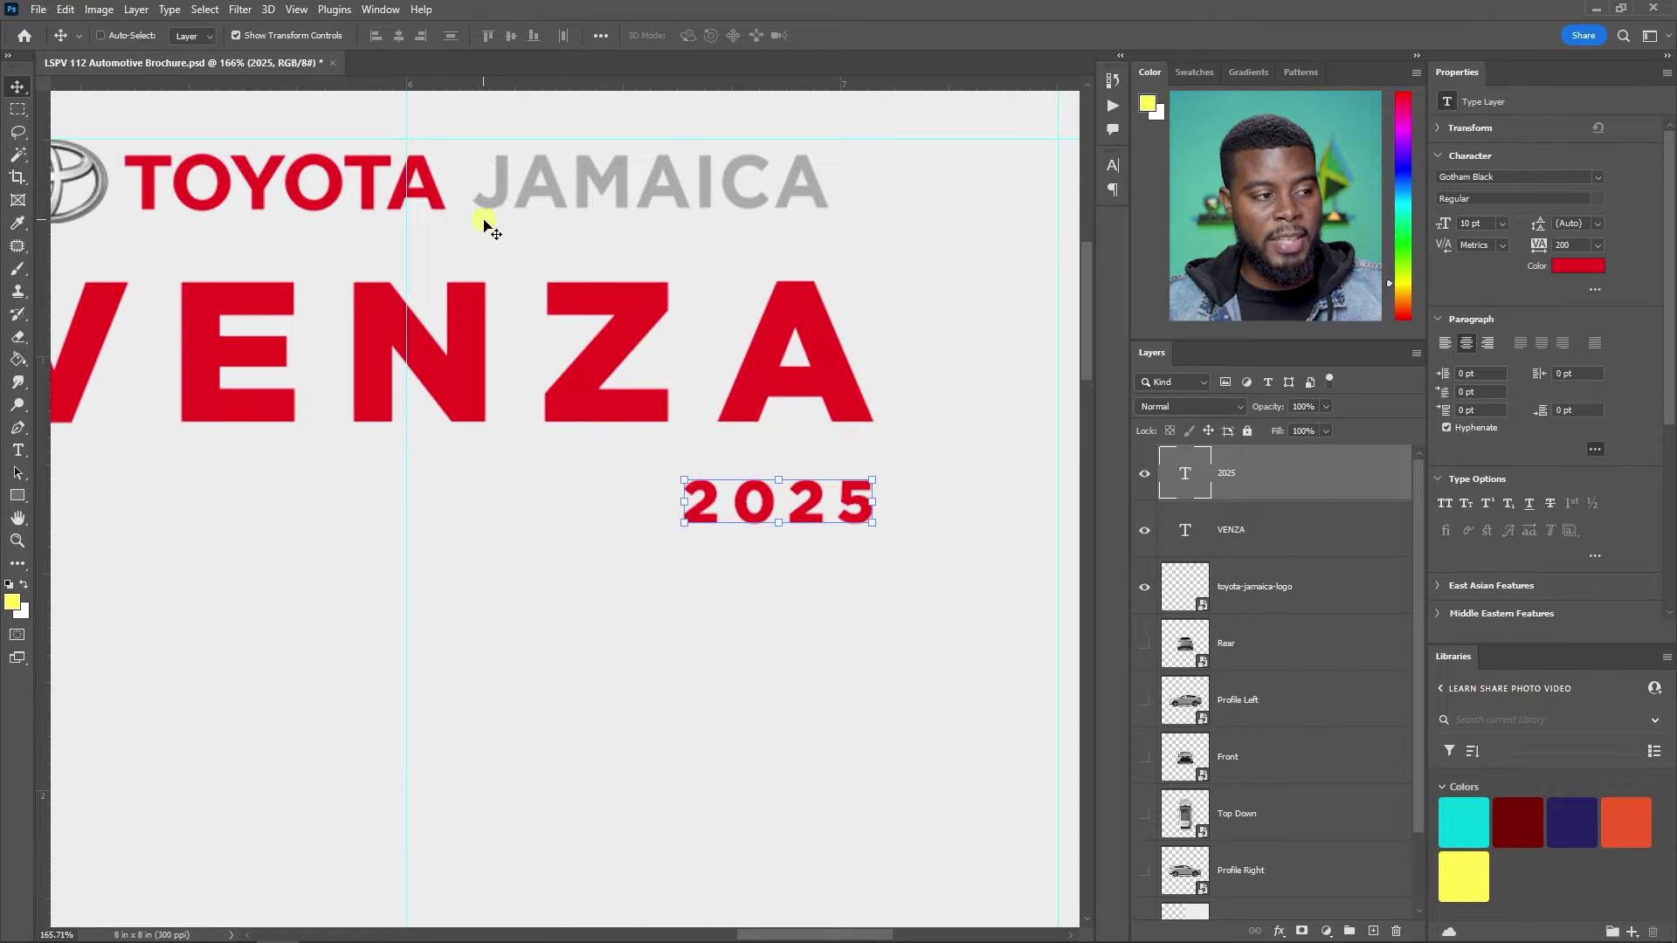
scroll(751, 418, "down", 2)
scroll(749, 414, "up", 2)
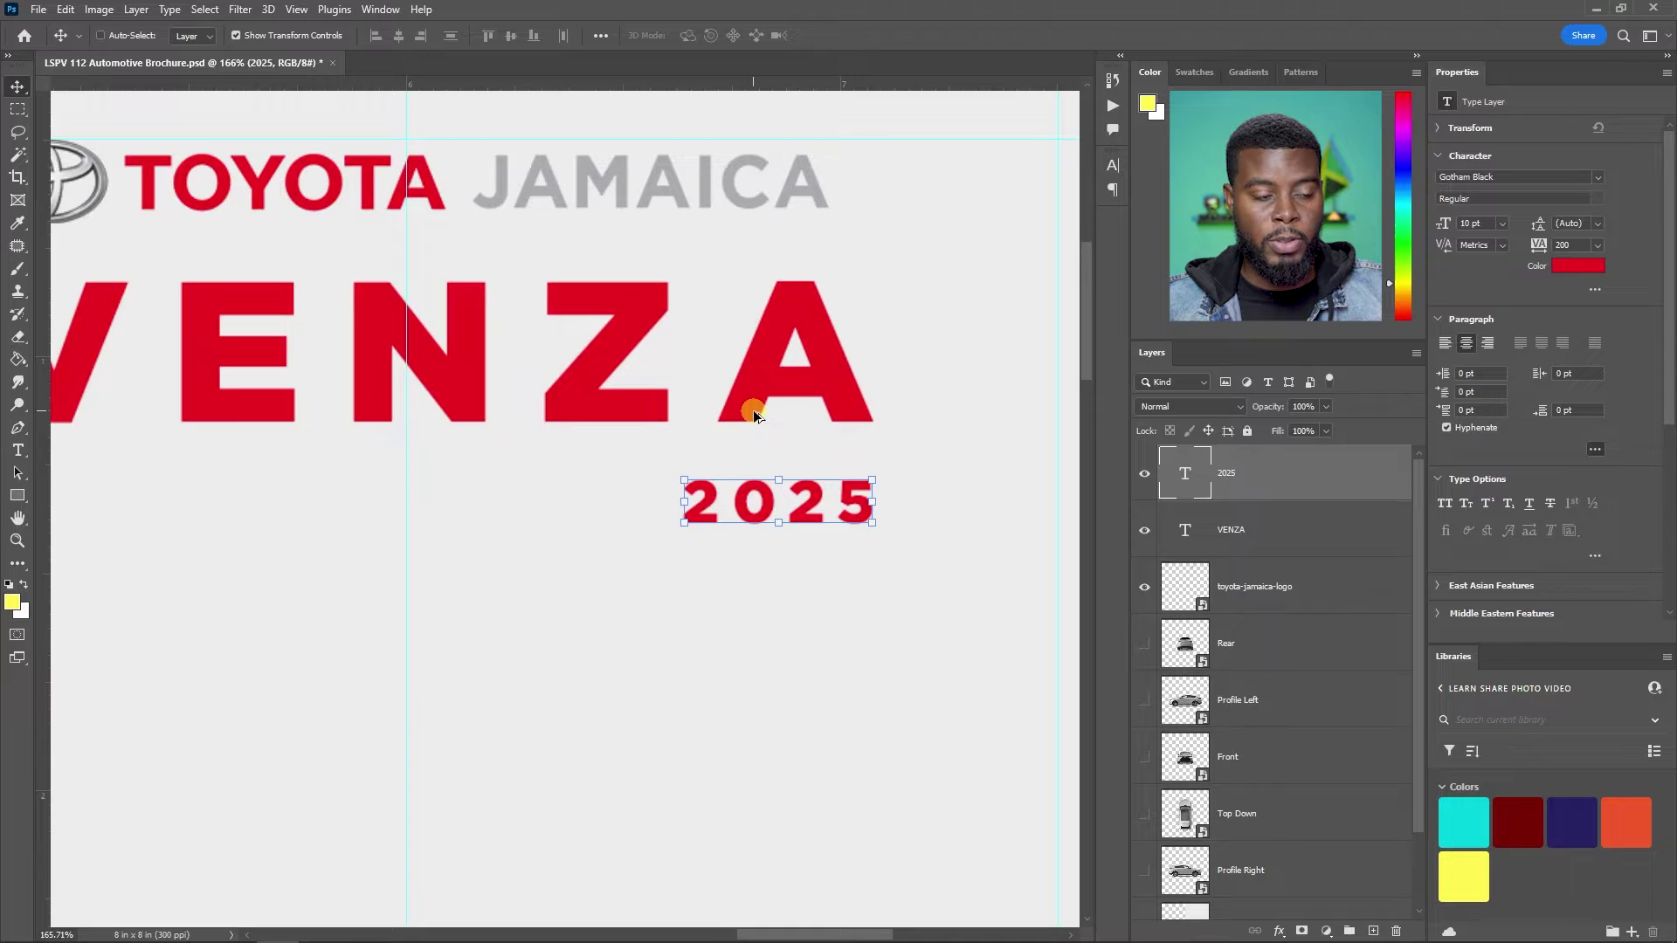
- Select the VENZA text layer and adjust the height of the Properties area to show its character, paragraph and type options
scroll(750, 413, "down", 1)
scroll(760, 428, "left", 2)
left_click(1282, 536)
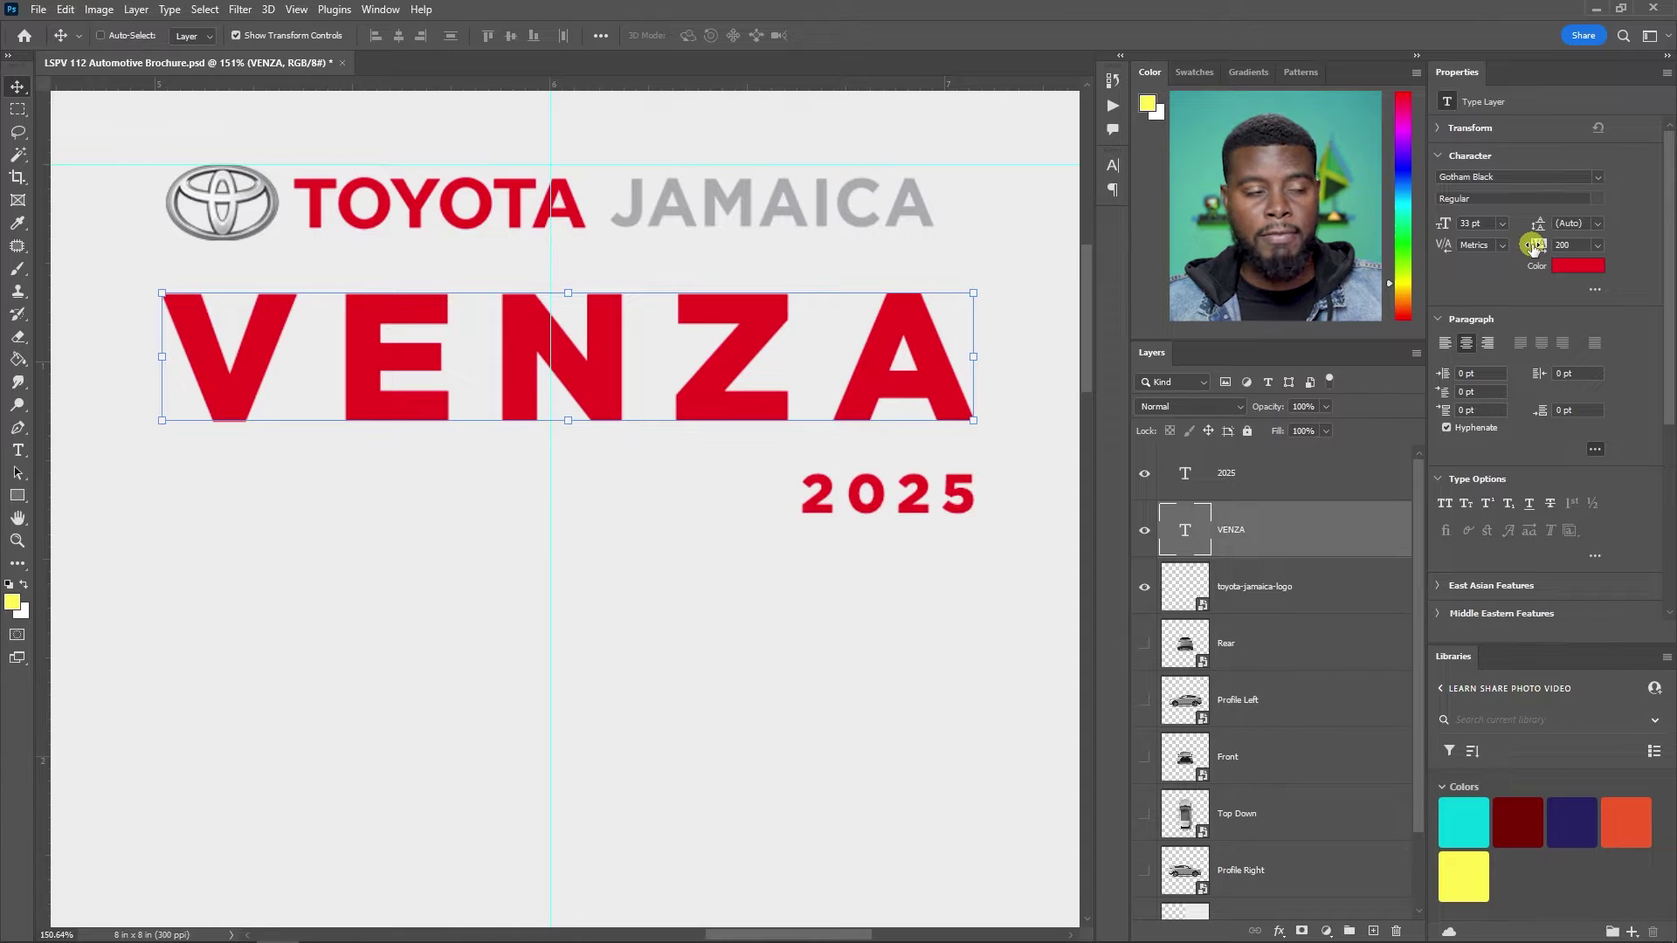
left_click(379, 12)
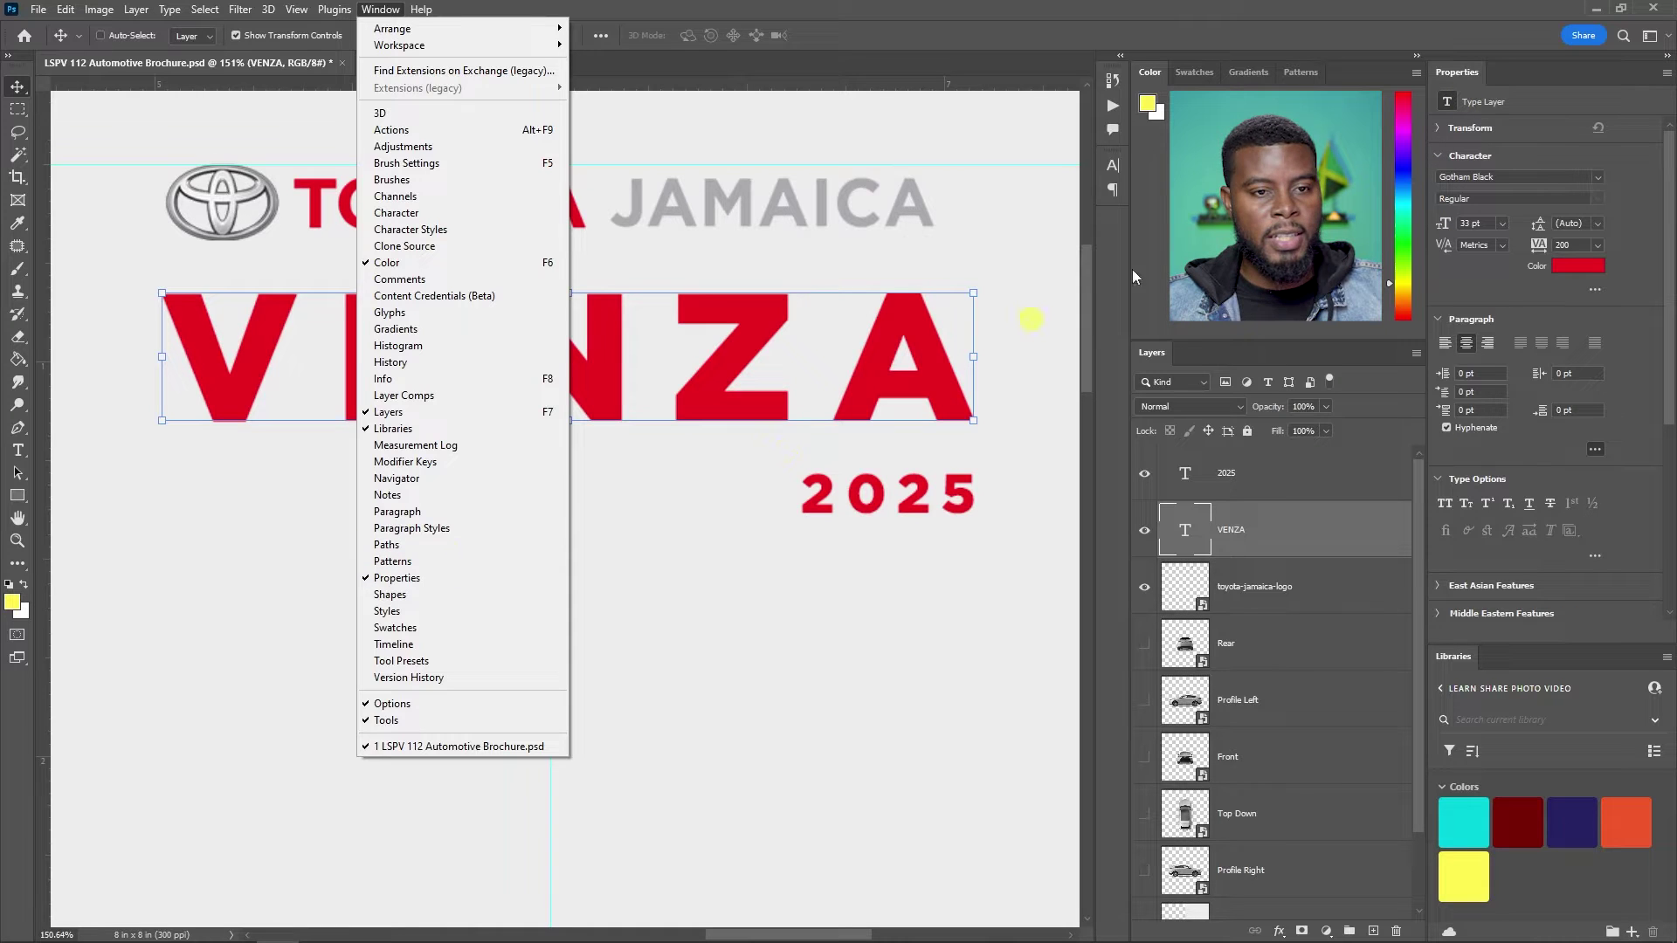
left_click(1457, 72)
mouse_move(1467, 75)
left_mouse_down()
mouse_move(927, 245)
mouse_move(1433, 113)
mouse_move(1481, 75)
mouse_move(1447, 131)
mouse_move(1514, 70)
mouse_move(1475, 69)
left_mouse_up()
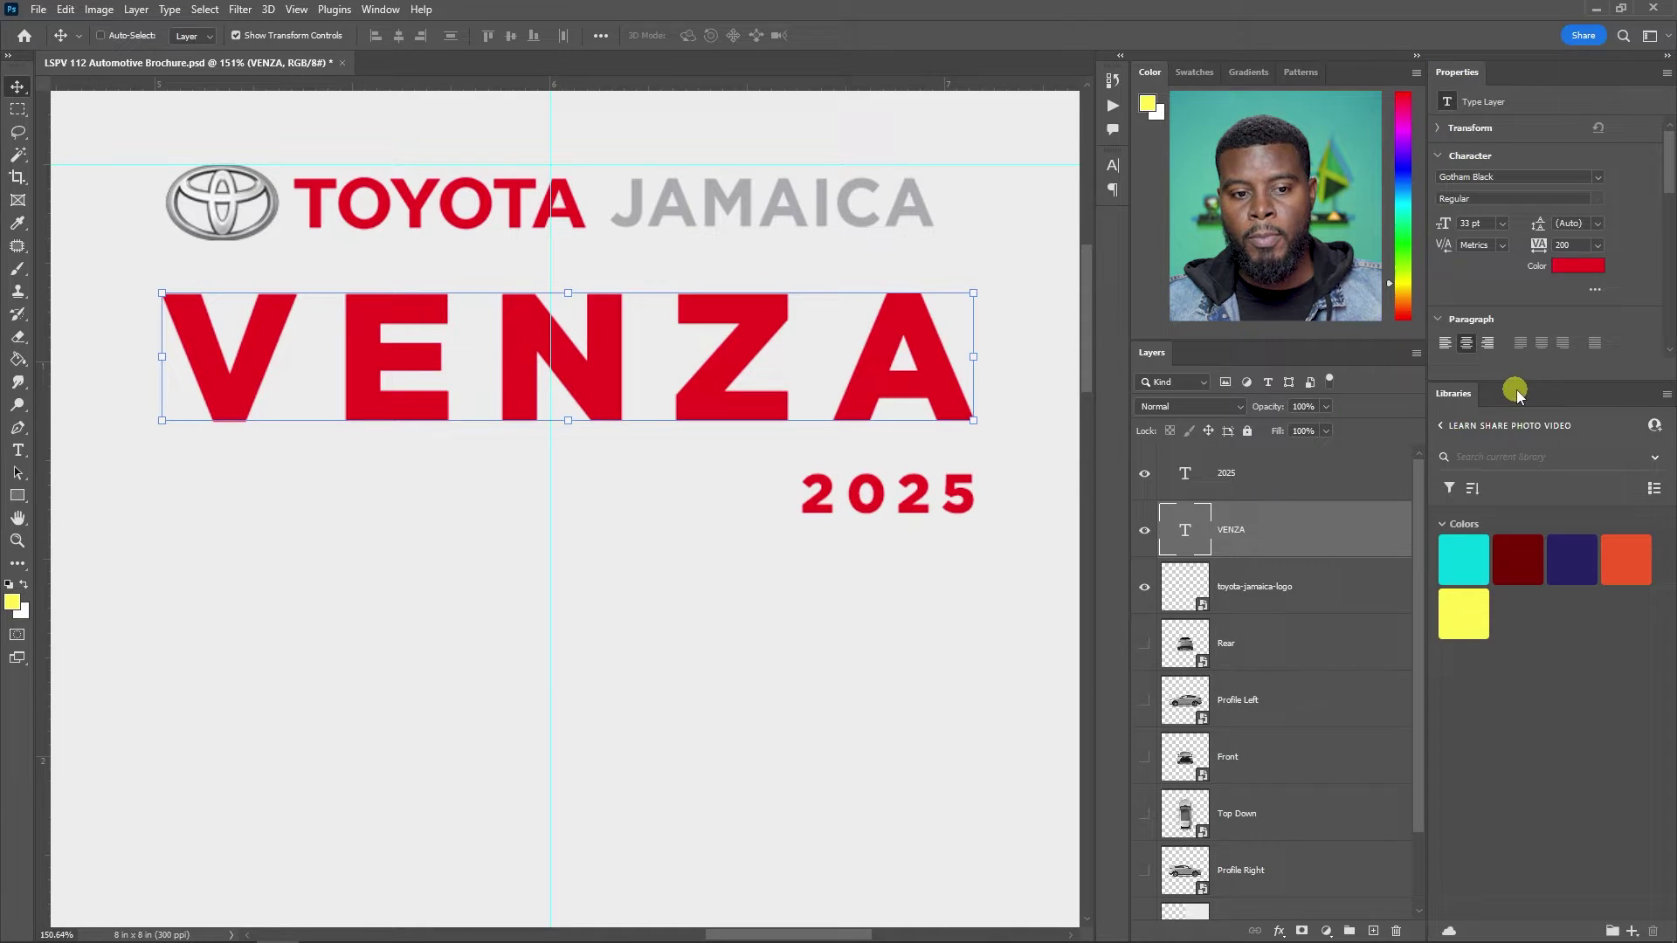
left_click_drag(1521, 385, 1515, 649)
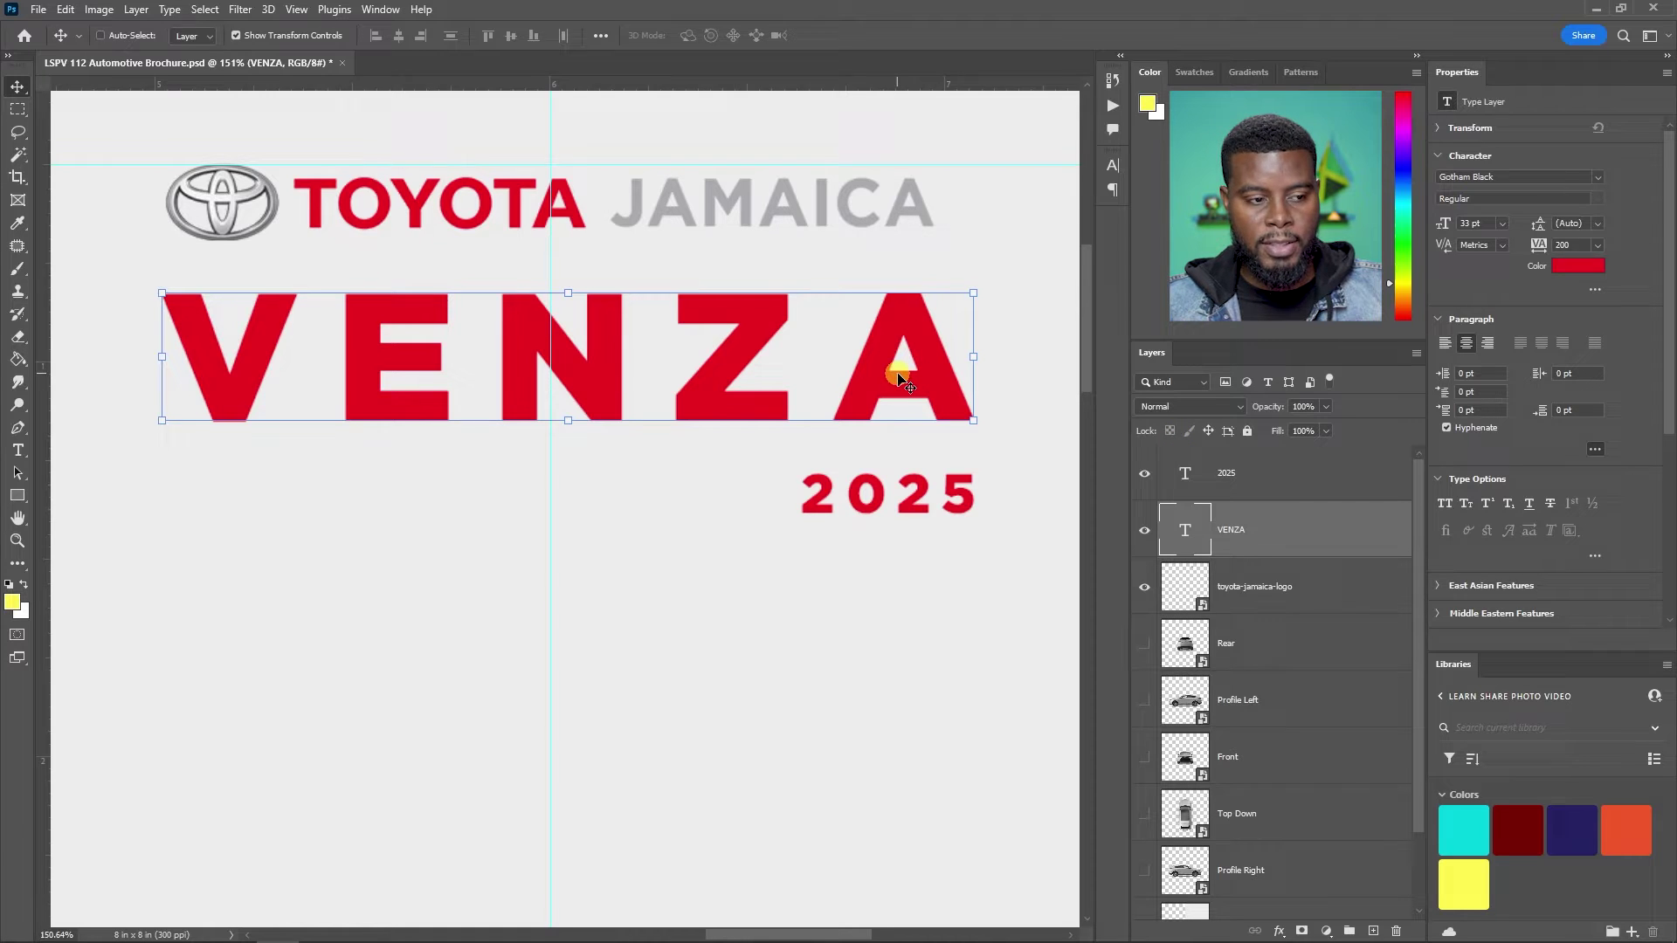
- Recolour the VENZA text with the grey sampled from the word JAMAICA in the logo
left_click(1581, 265)
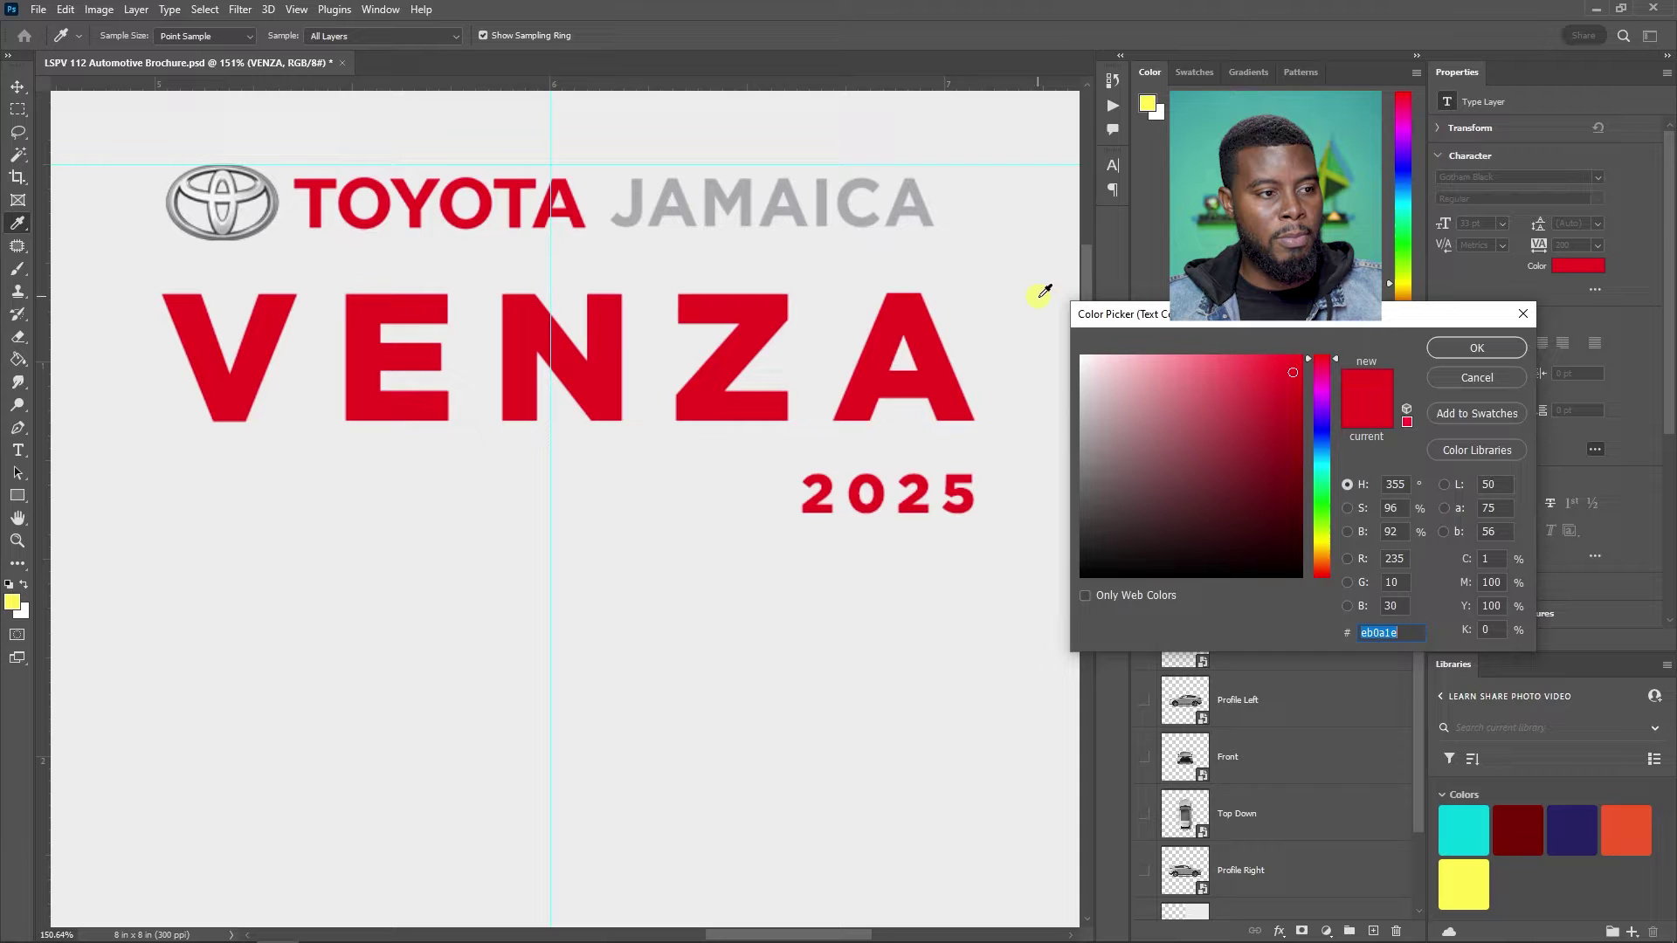
left_click(640, 206)
left_click(1477, 347)
key("v")
scroll(883, 352, "down", 2)
- Hide the Rectangle 1 layer that forms the grey panel on the front cover
left_click(1266, 586)
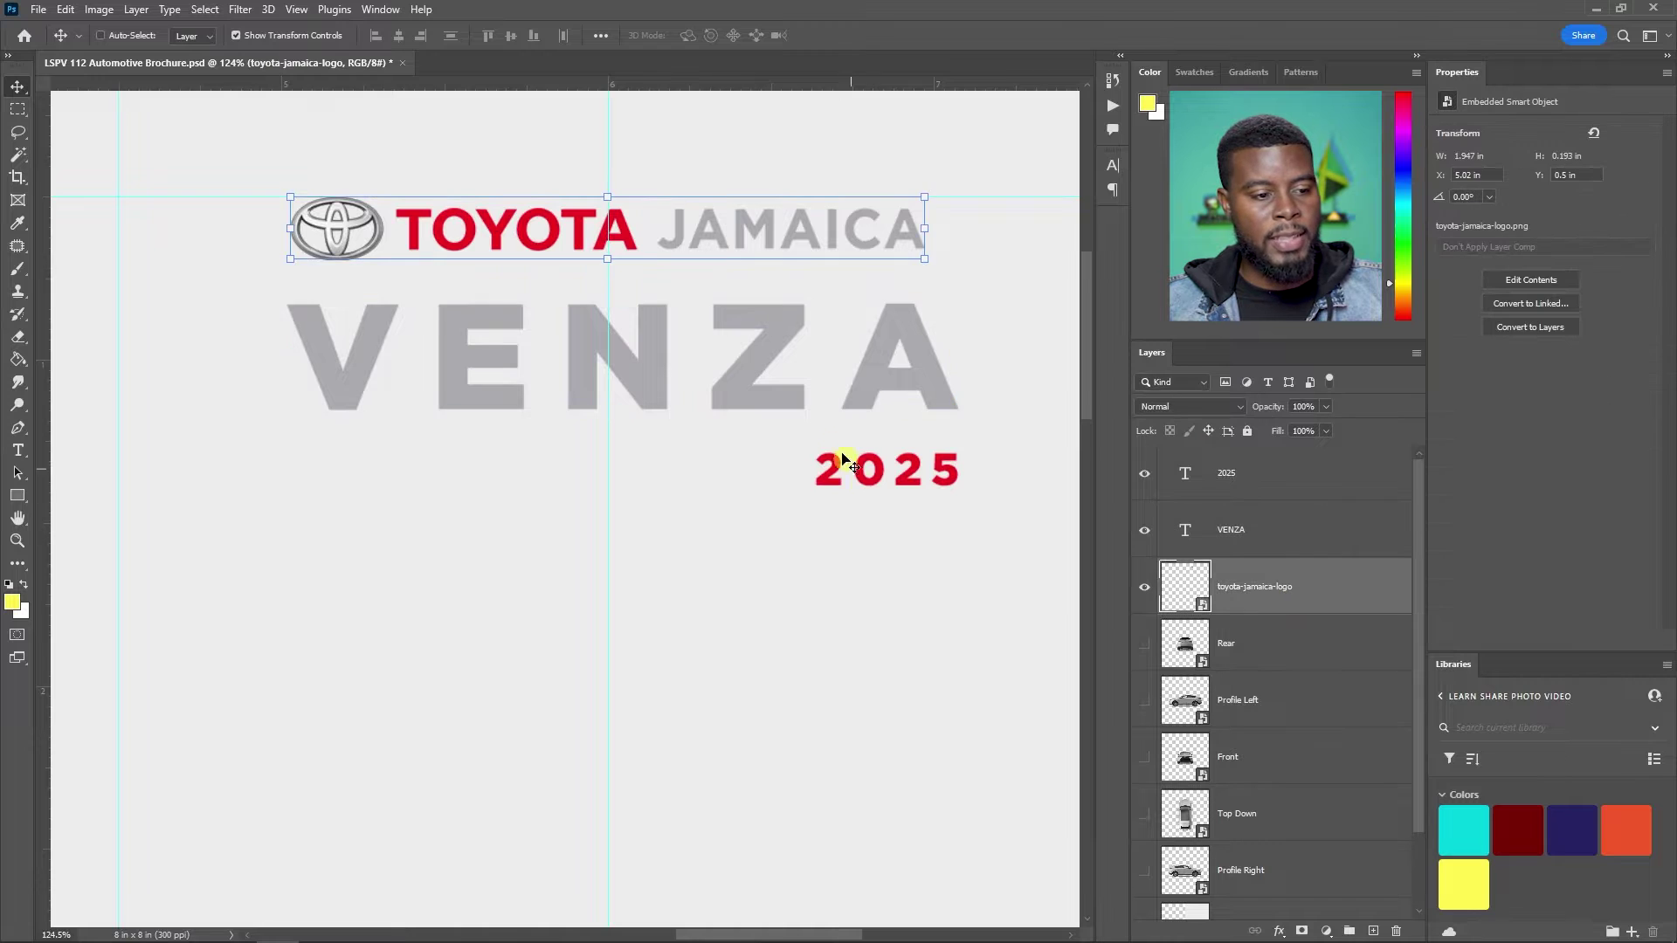
scroll(838, 450, "down", 4)
scroll(828, 444, "down", 4)
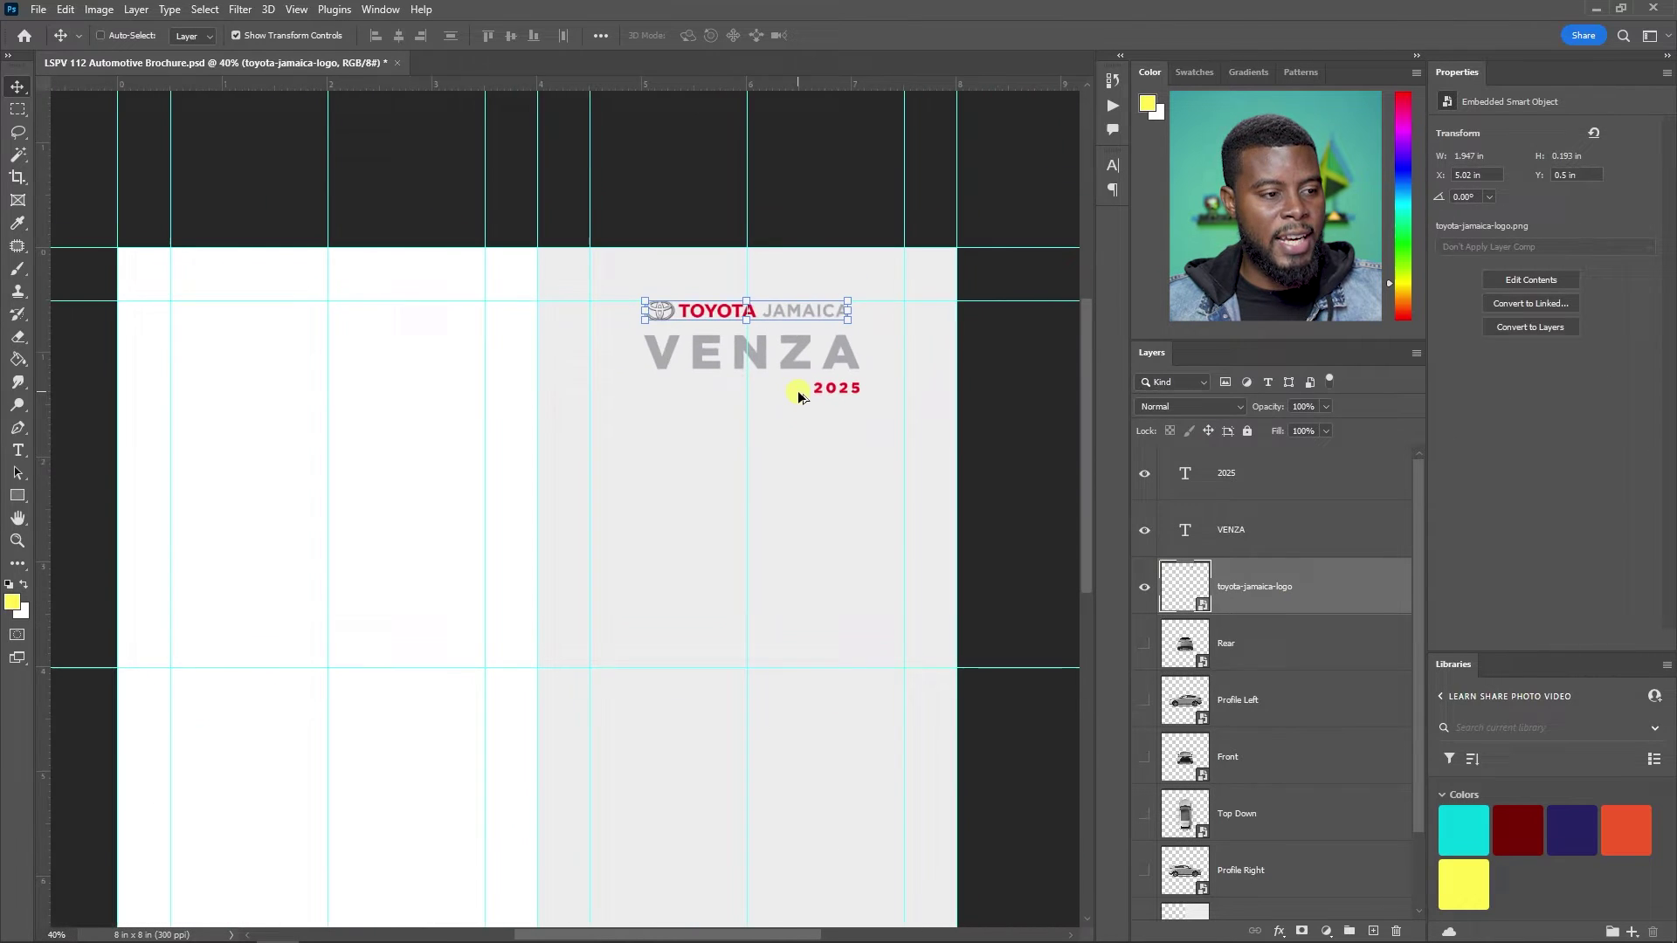
scroll(799, 397, "down", 1)
scroll(797, 390, "up", 1)
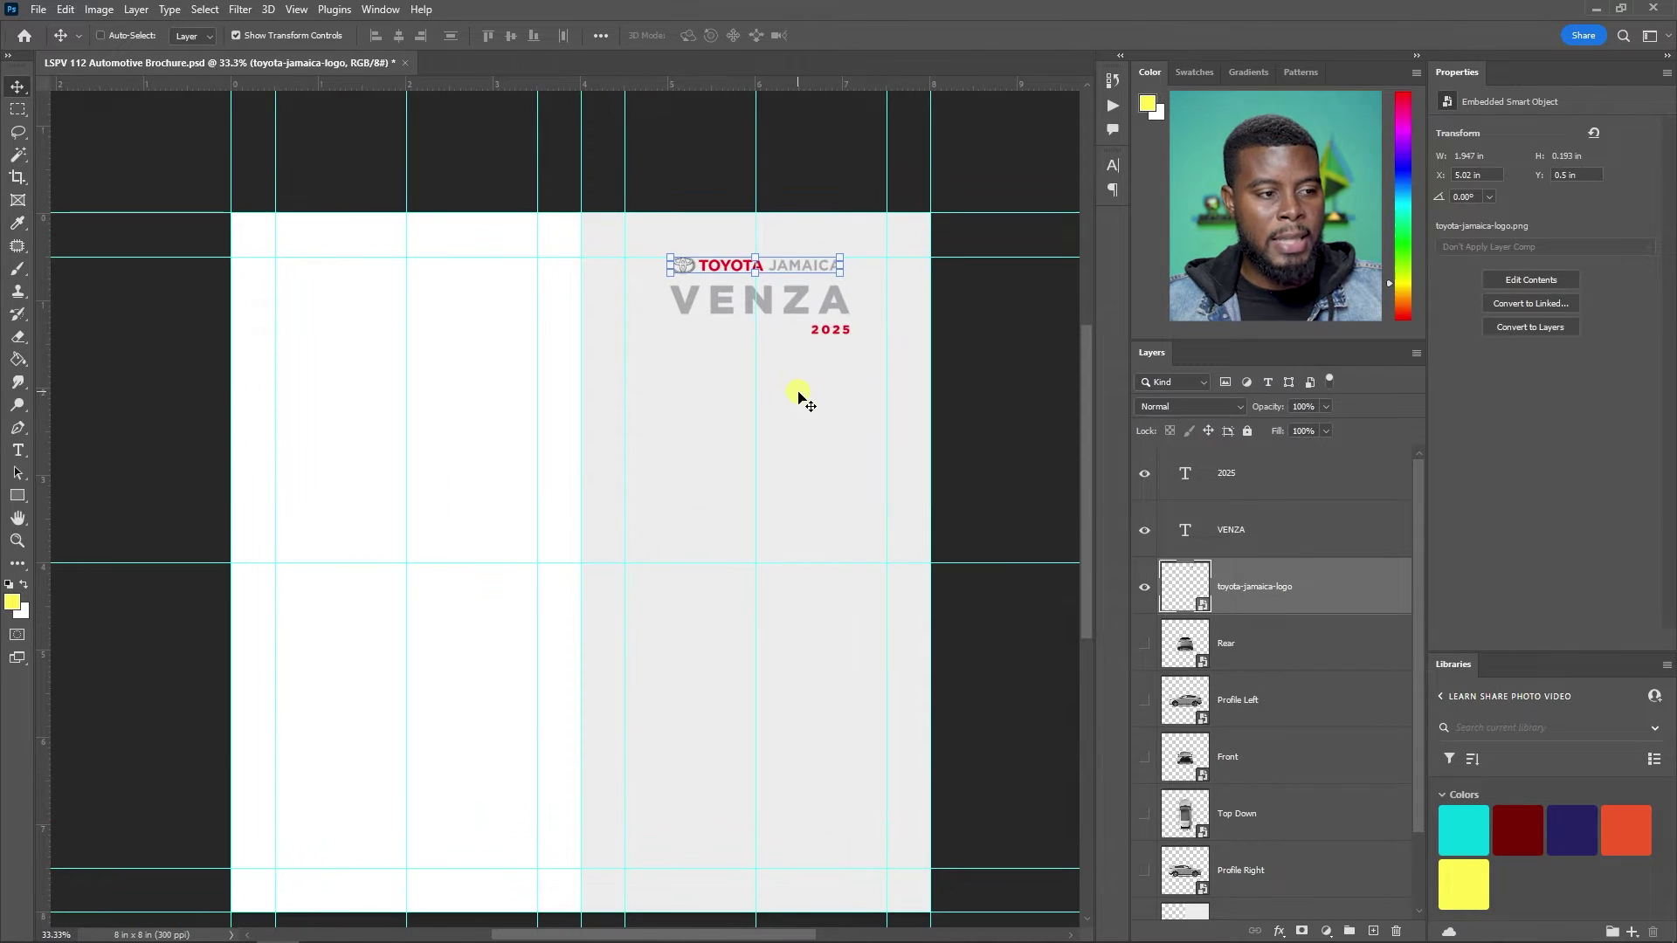
scroll(798, 392, "down", 1)
scroll(768, 397, "up", 1)
scroll(1261, 685, "down", 2)
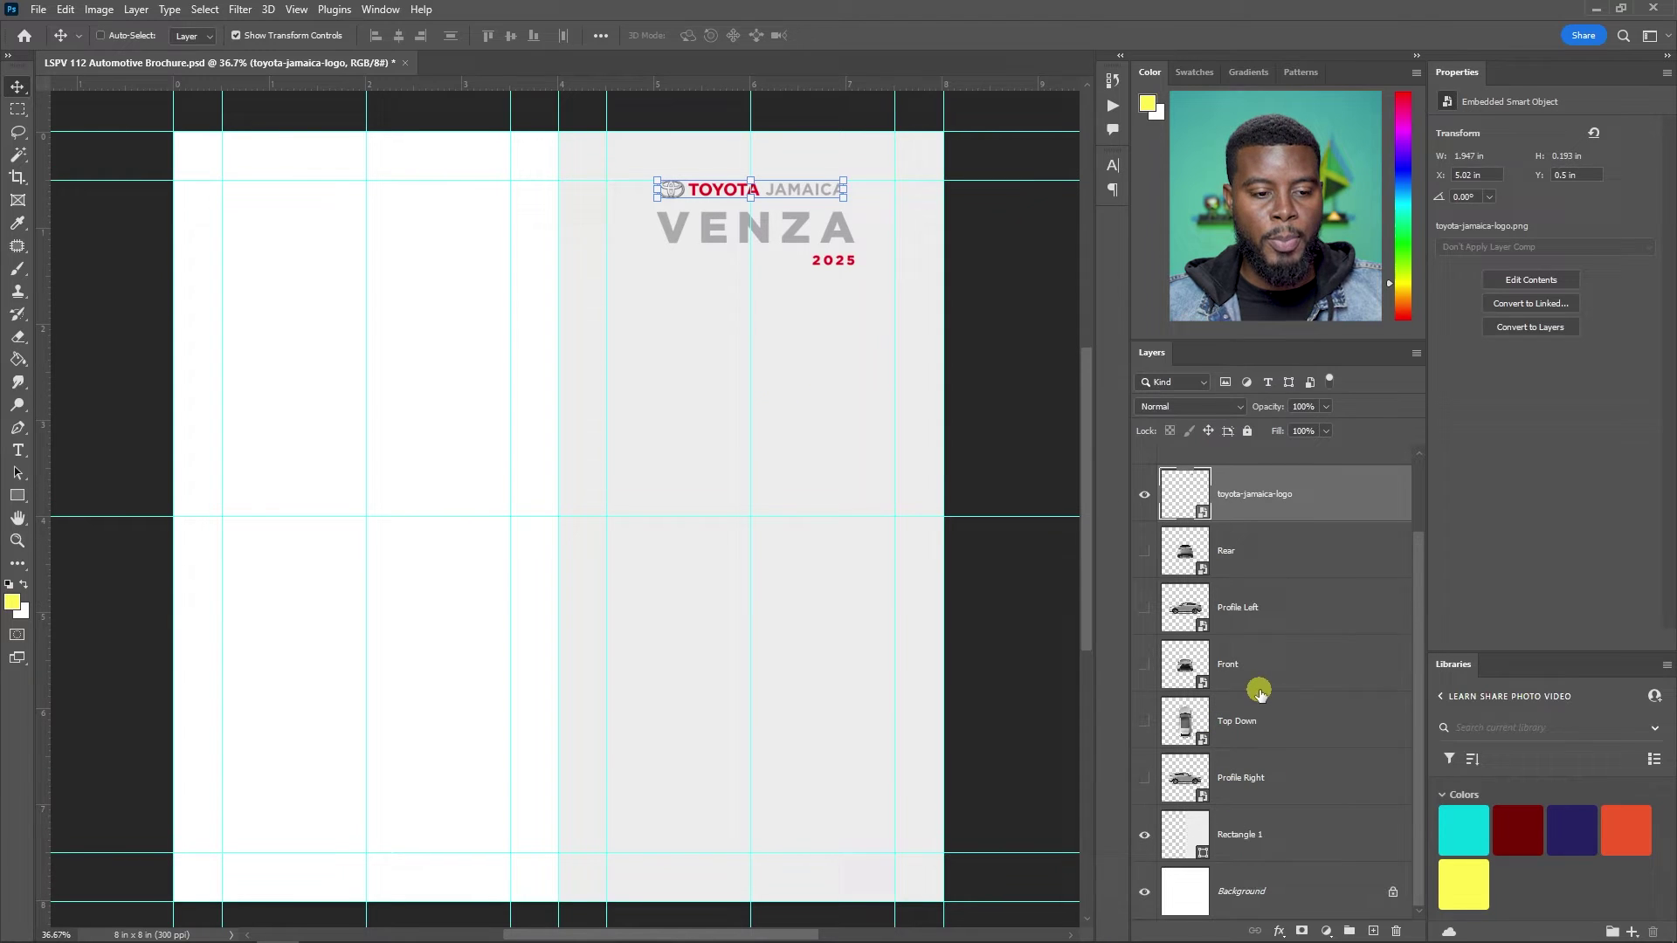
left_click(1274, 843)
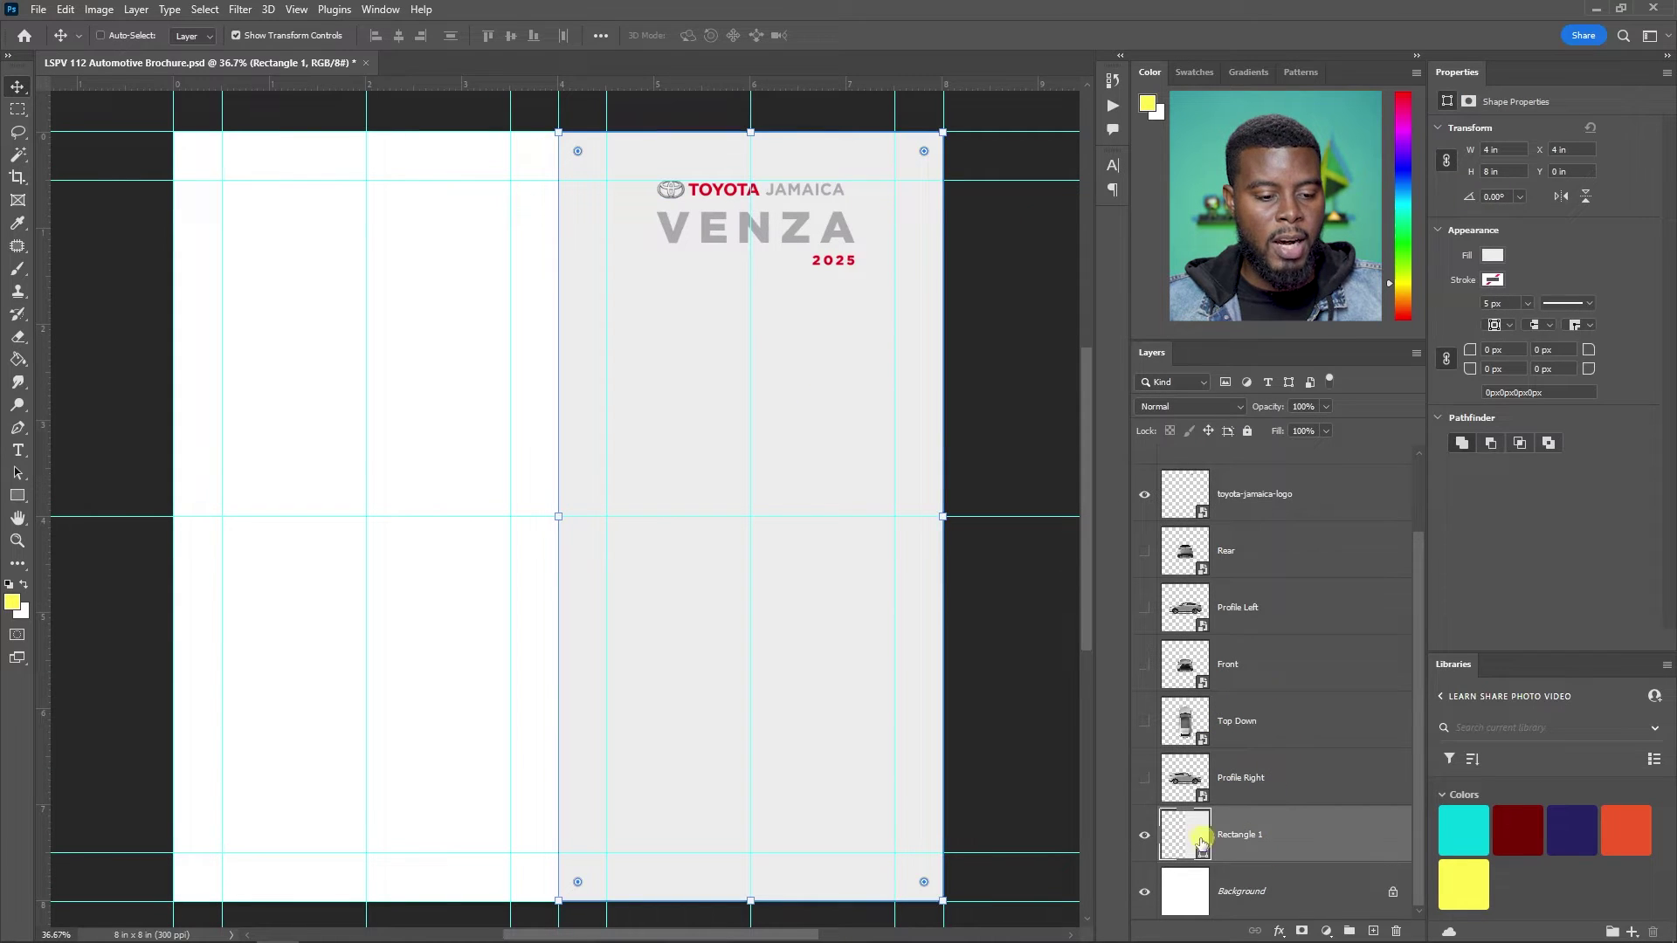
left_click(1143, 834)
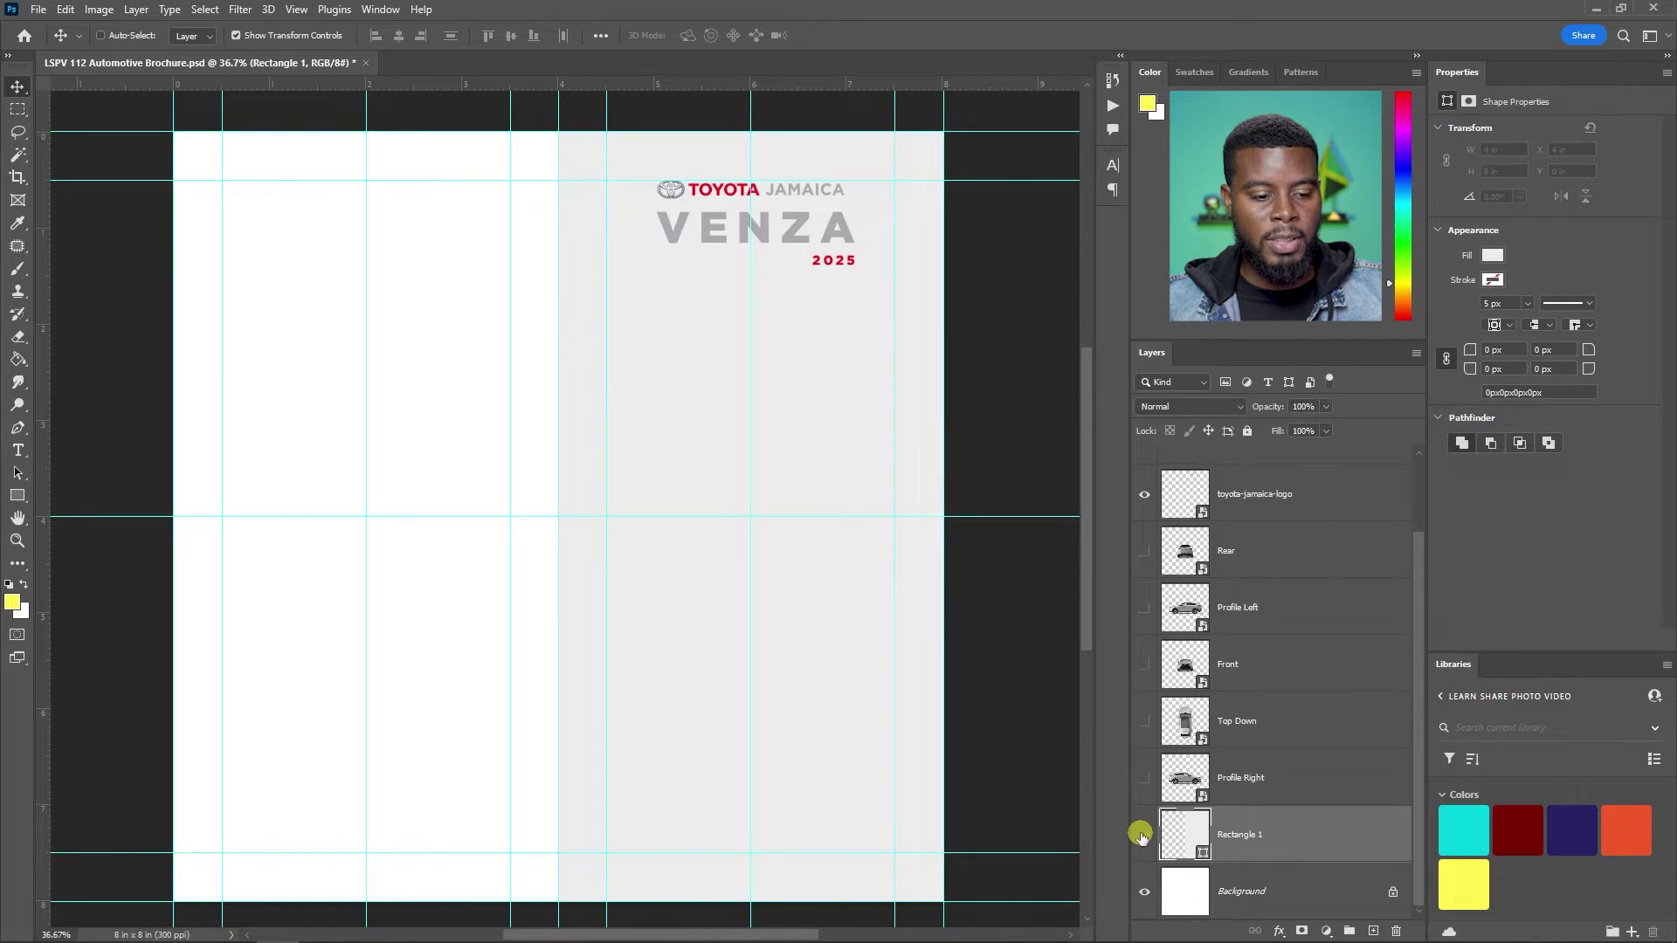
left_click(1143, 835)
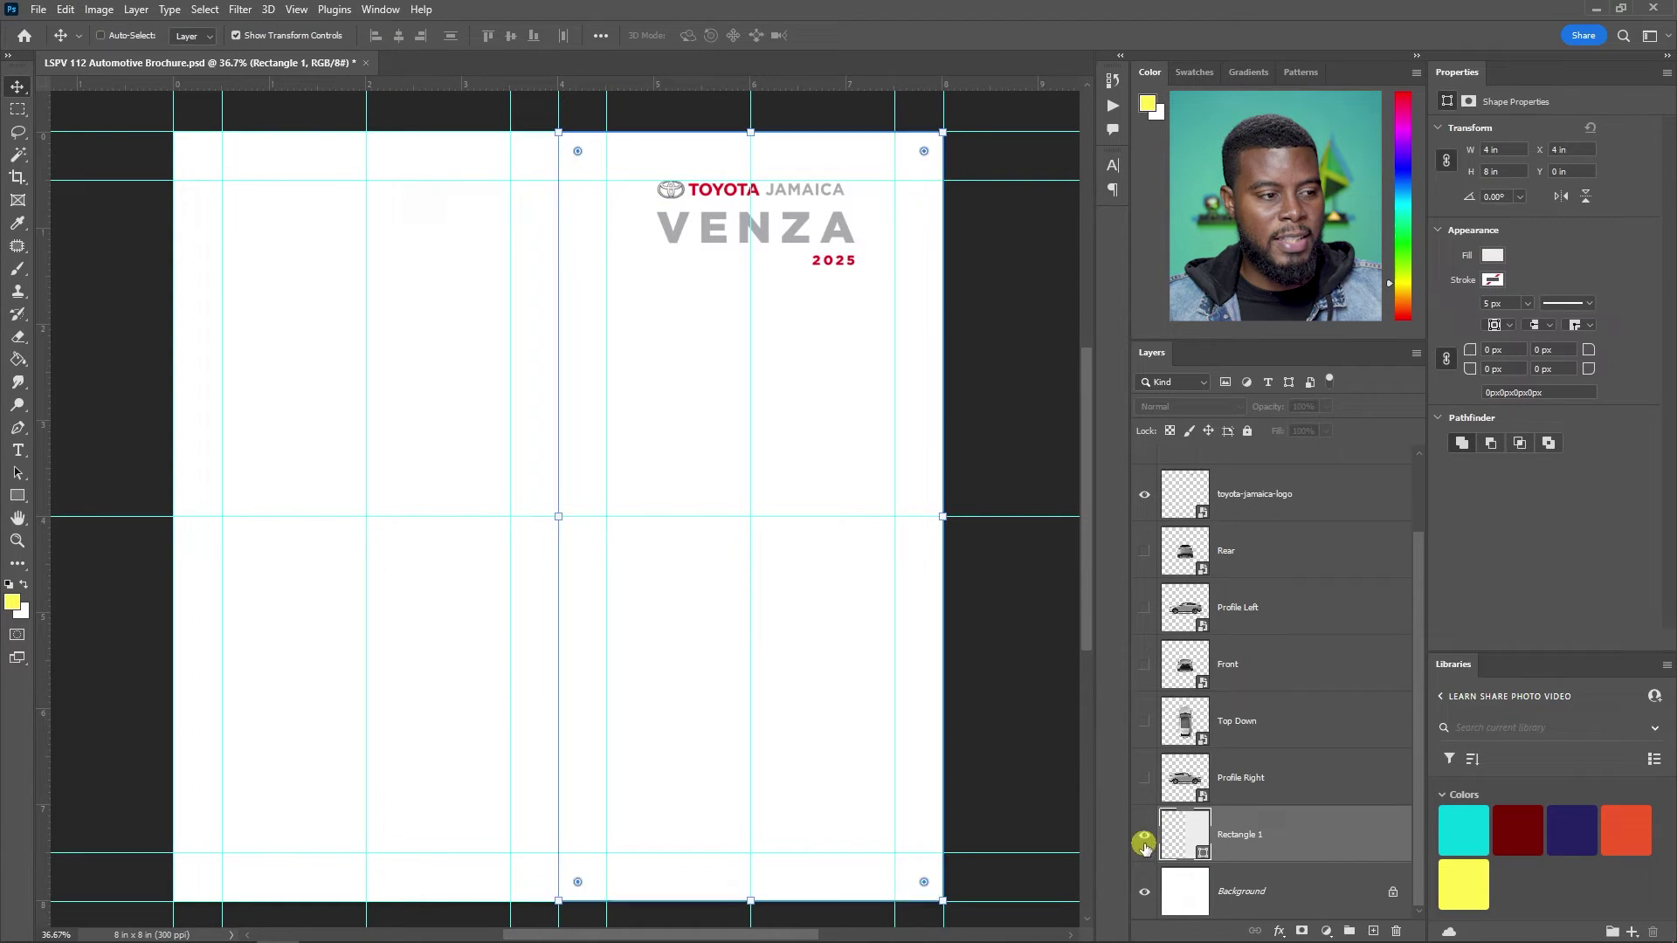
left_click(1139, 834)
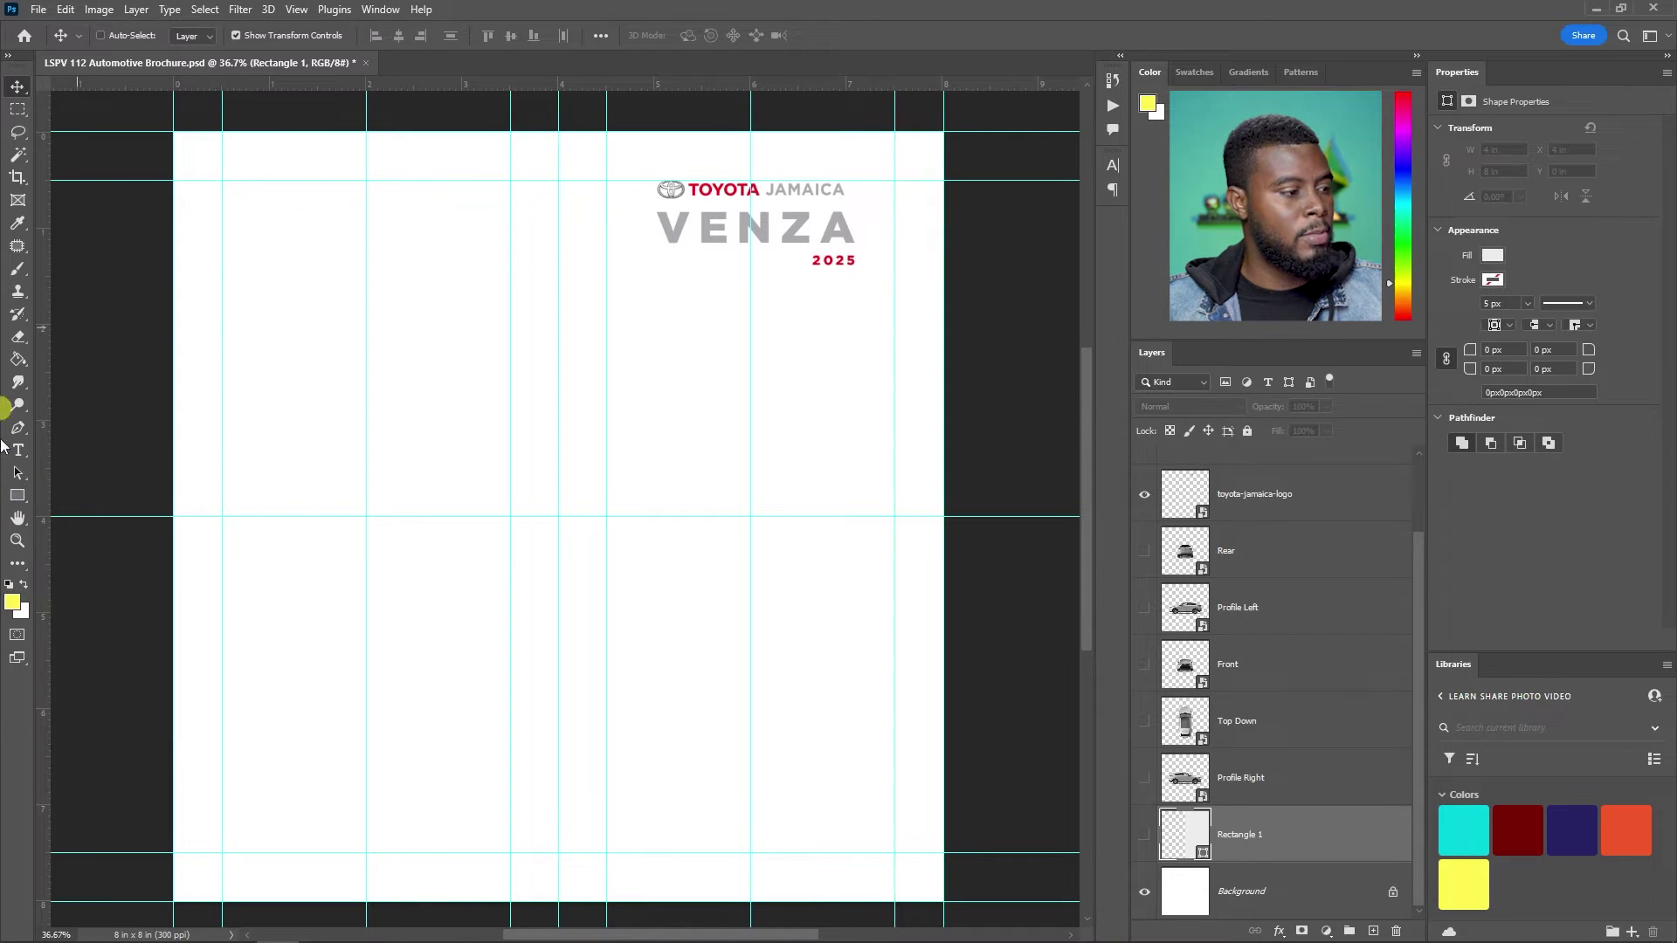
- Draw a black vertical bar about 0.09 in wide and 8.16 in high, centred on the middle fold guide
key("u")
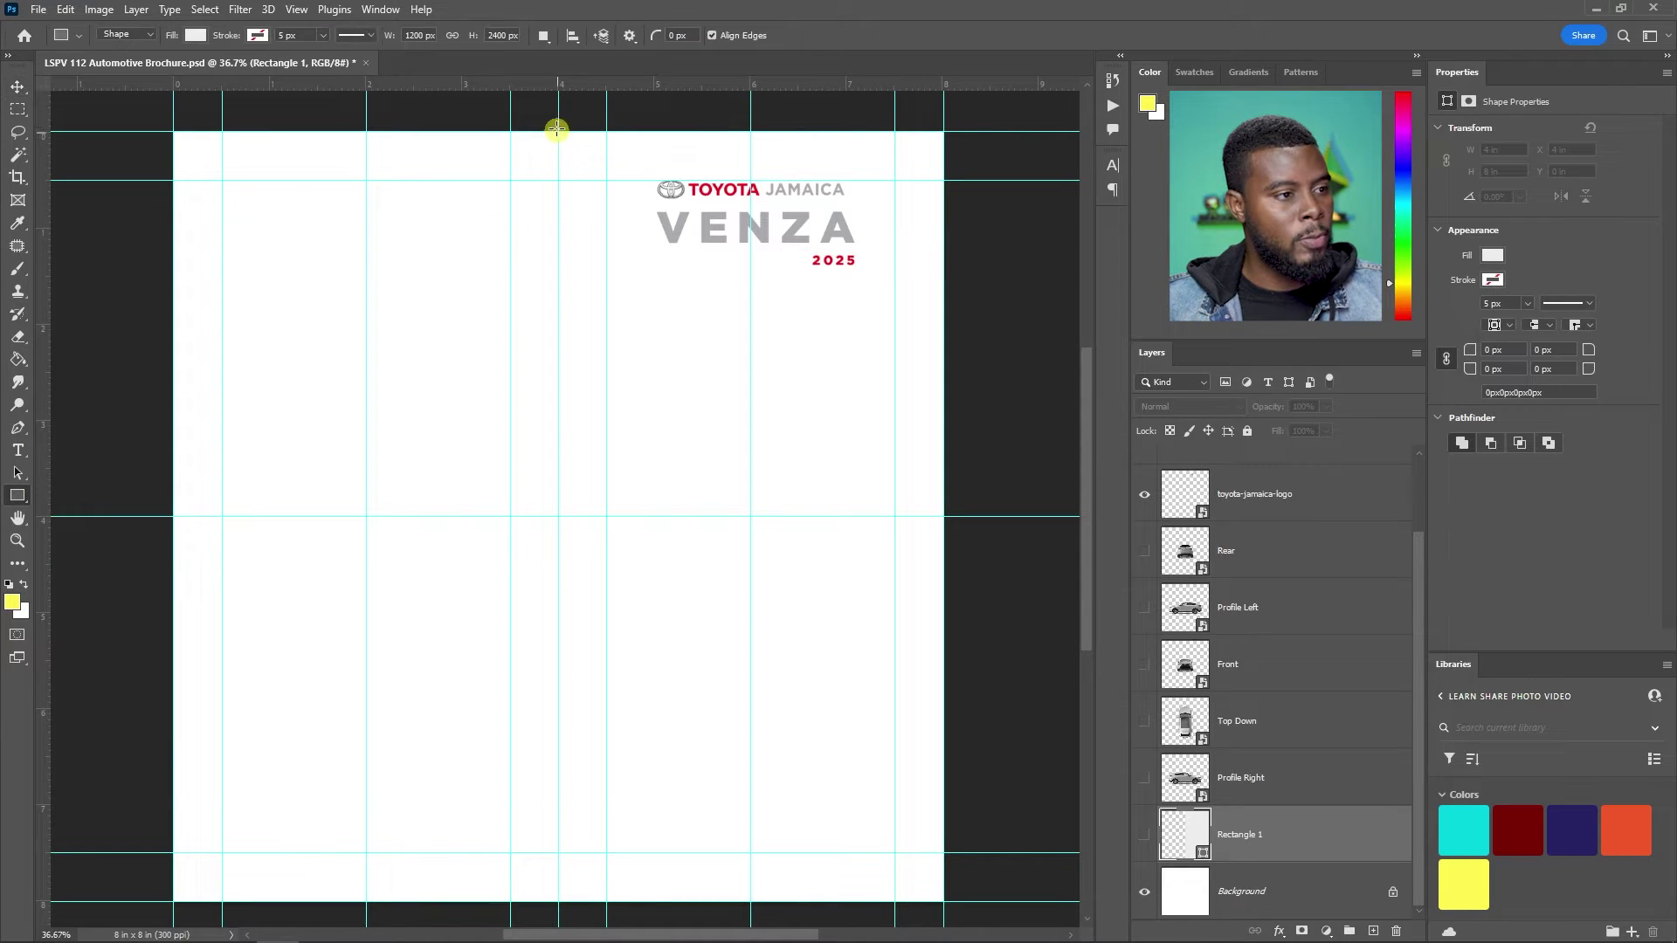
left_click_drag(557, 126, 567, 909)
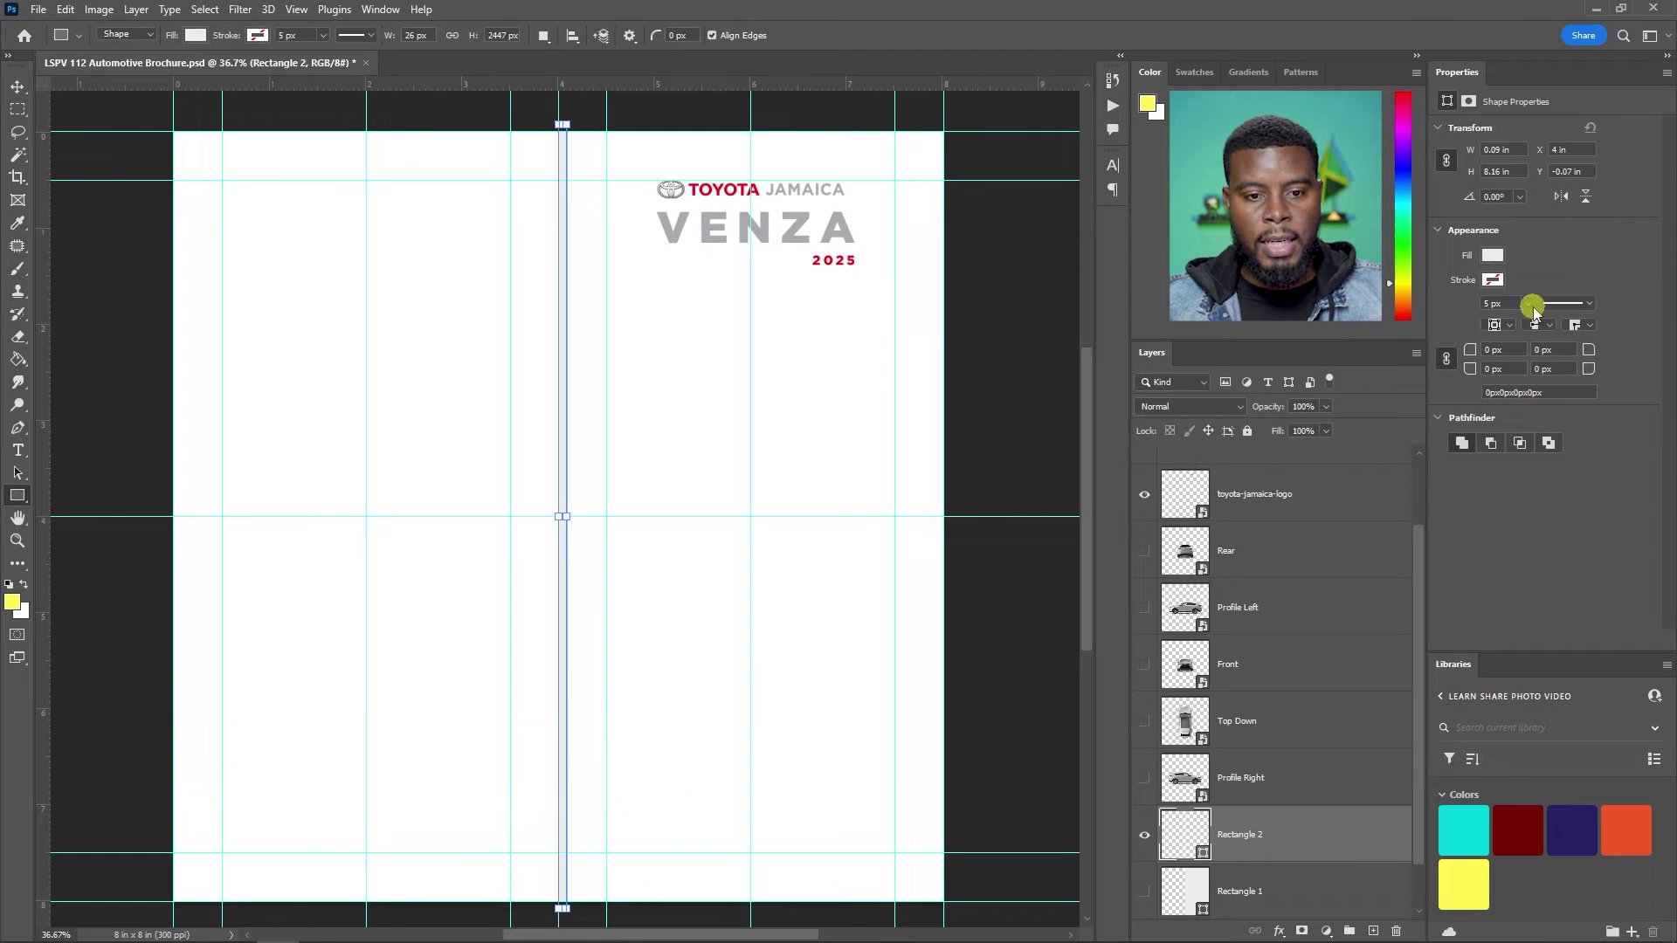
left_click(1492, 255)
left_click(1480, 340)
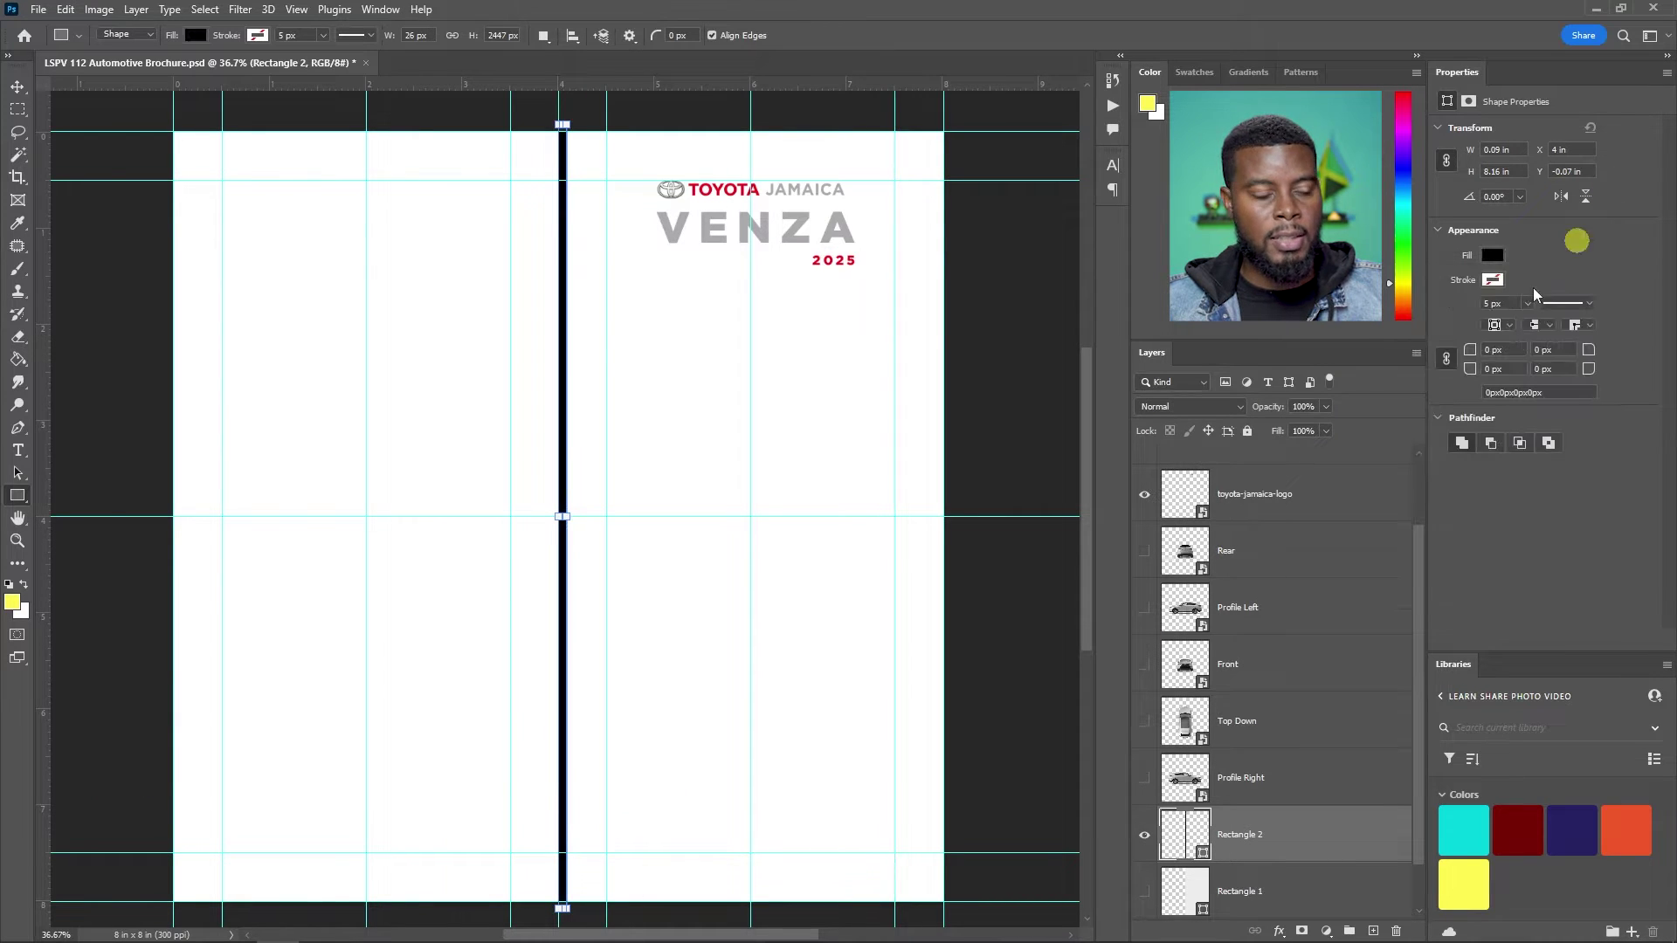
key("v")
left_click_drag(587, 314, 584, 312)
scroll(908, 232, "up", 2)
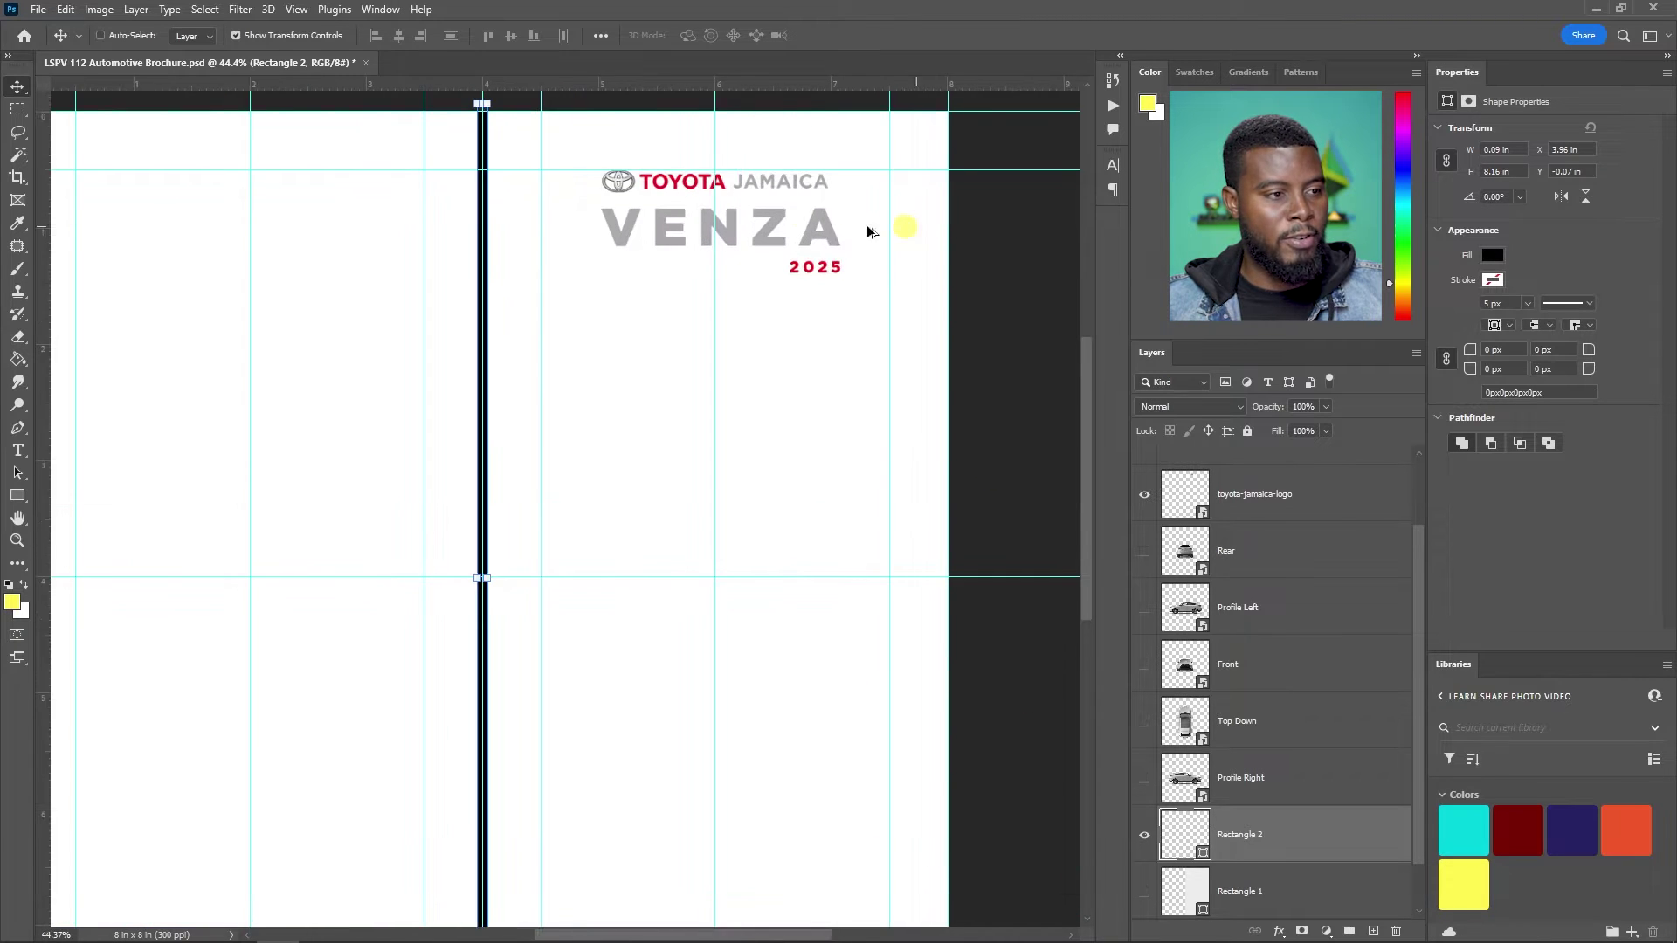
- Show the Profile Right car layer and move the car down to the lower part of the spread
scroll(804, 222, "up", 1)
scroll(804, 224, "down", 4)
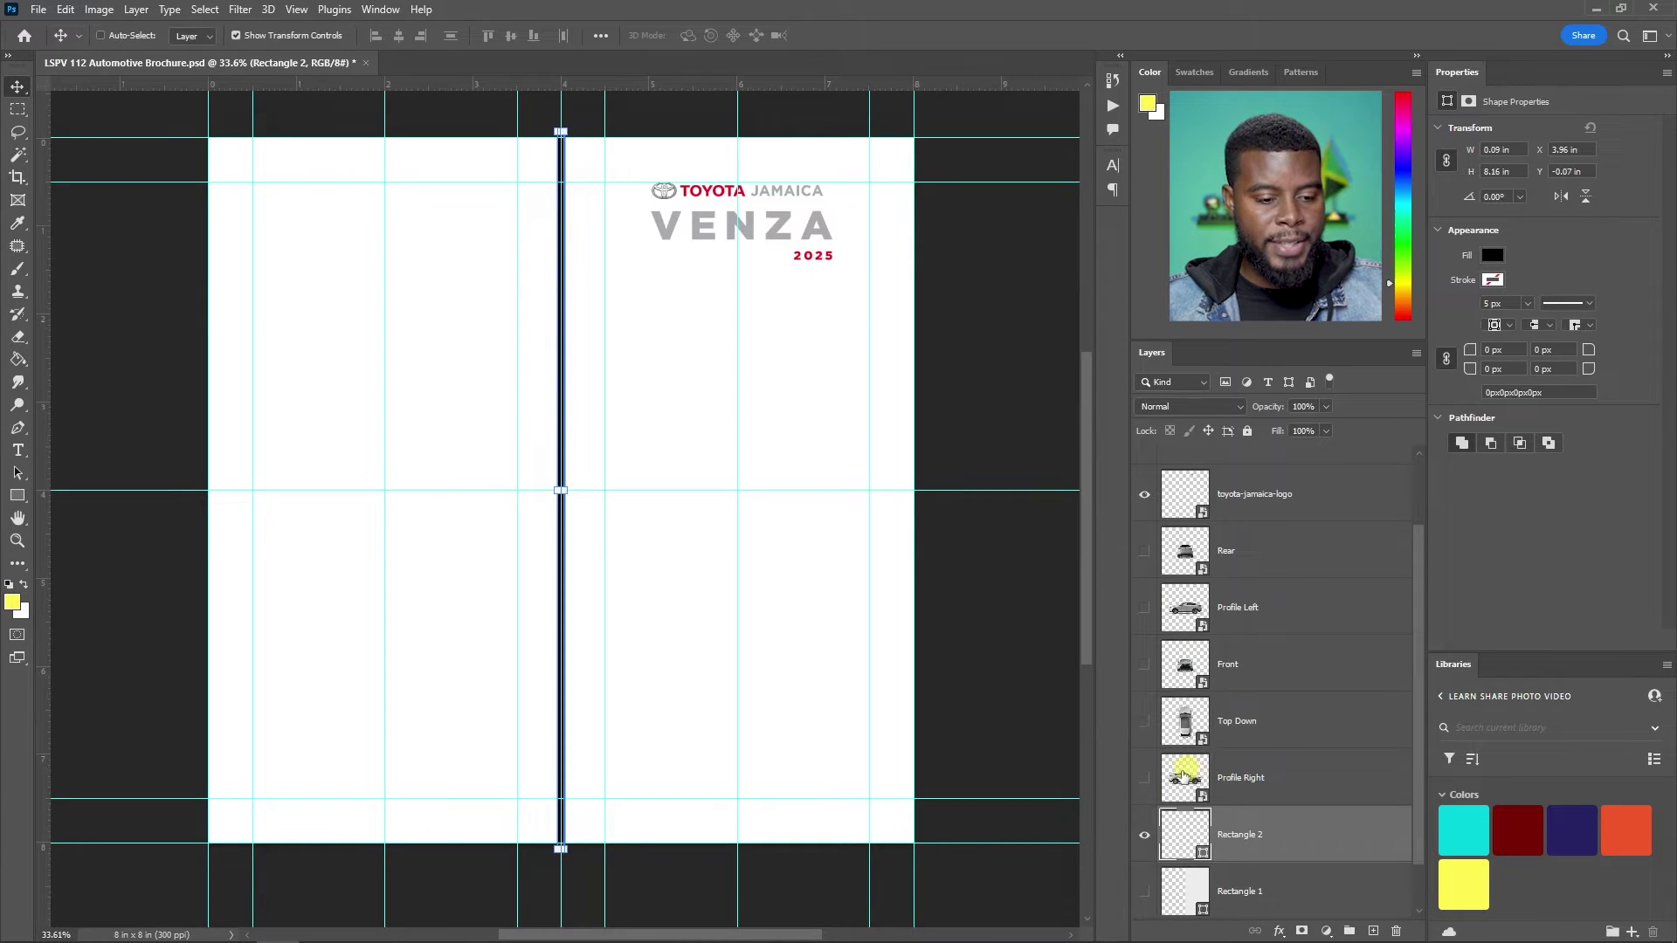
left_click(1144, 777)
left_click(1254, 777)
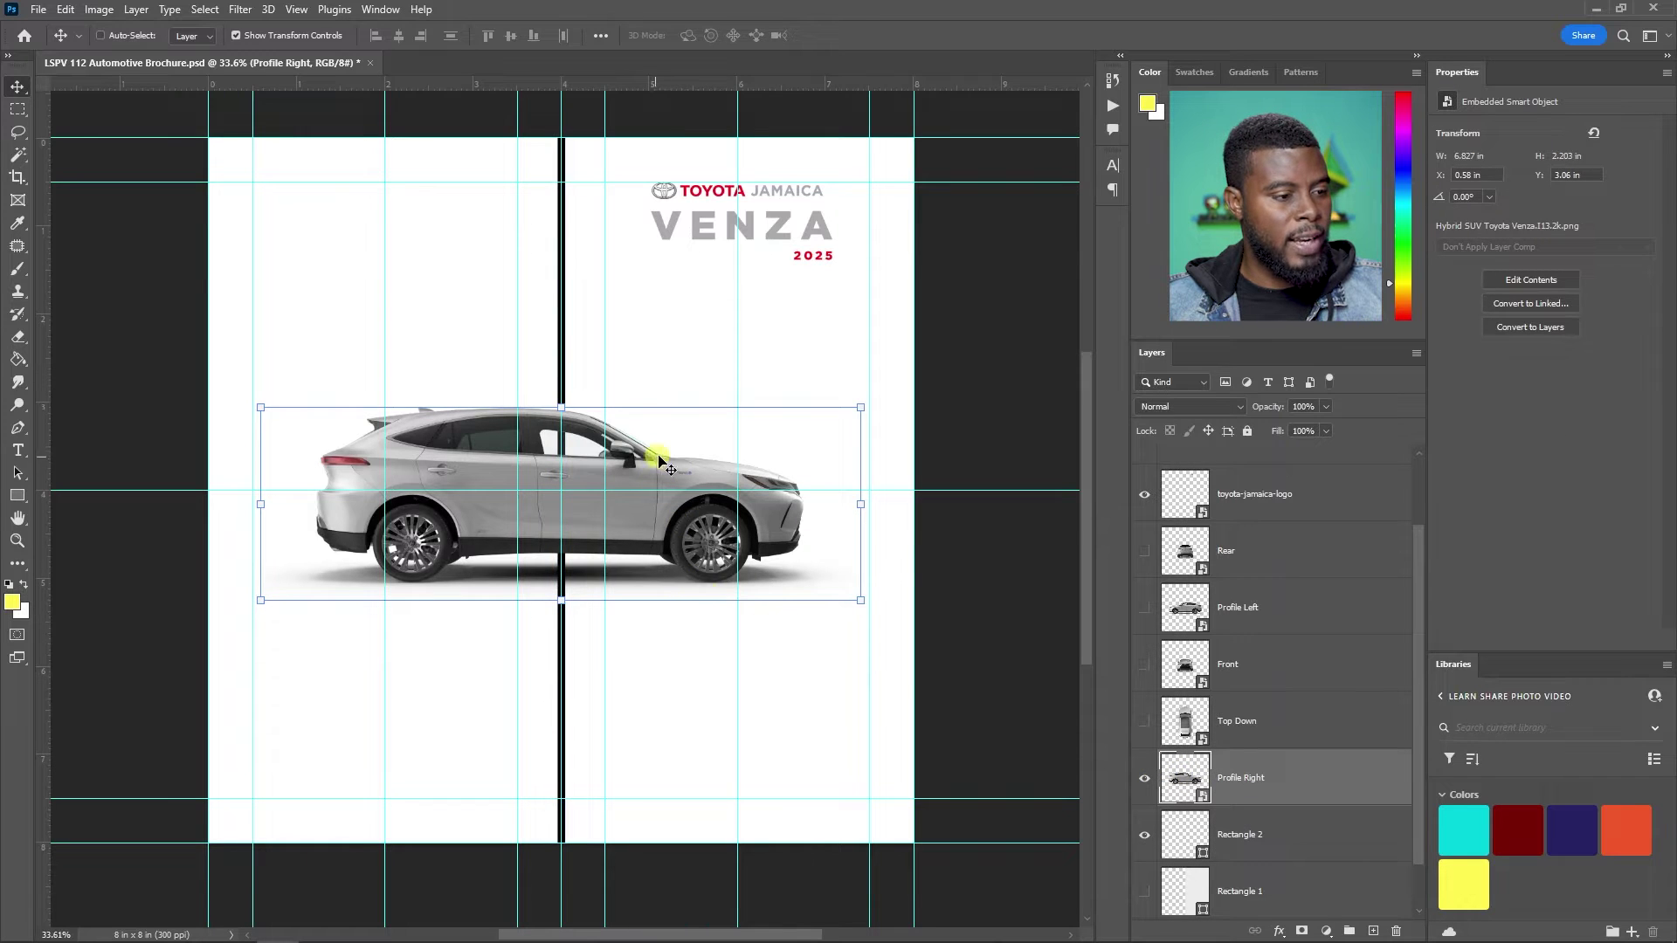
left_click_drag(666, 450, 652, 668)
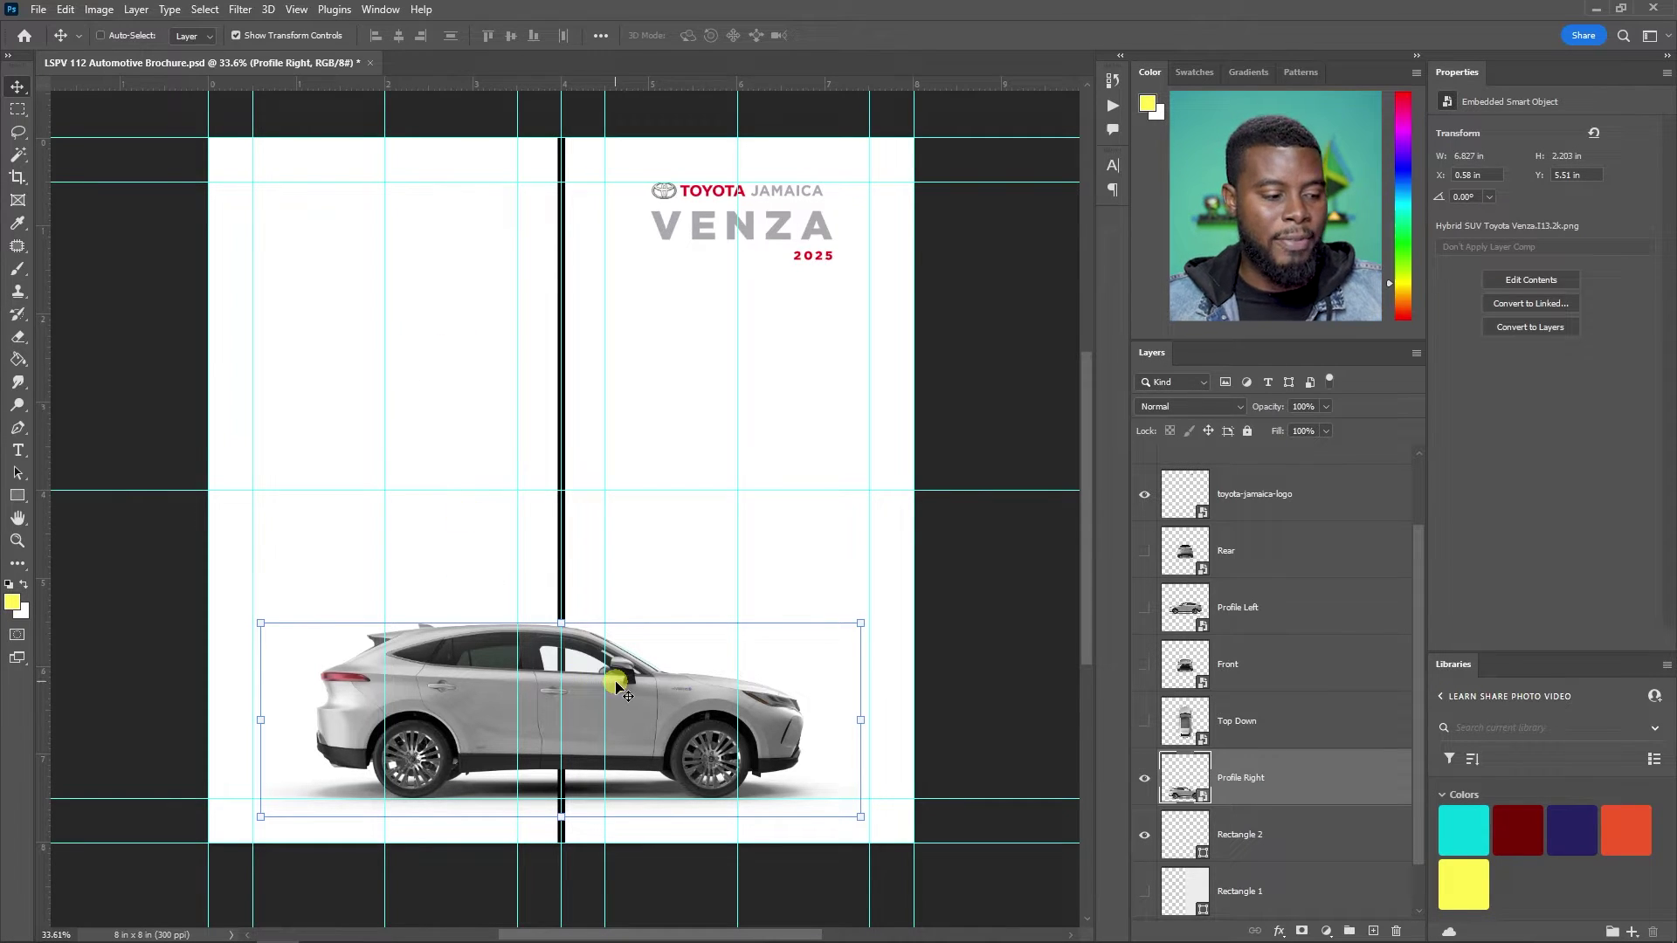
- Show the Front car layer, centre the car on the front cover below the 2025 text and save the document
scroll(1290, 659, "down", 1)
left_click(1290, 663)
scroll(1269, 727, "up", 3)
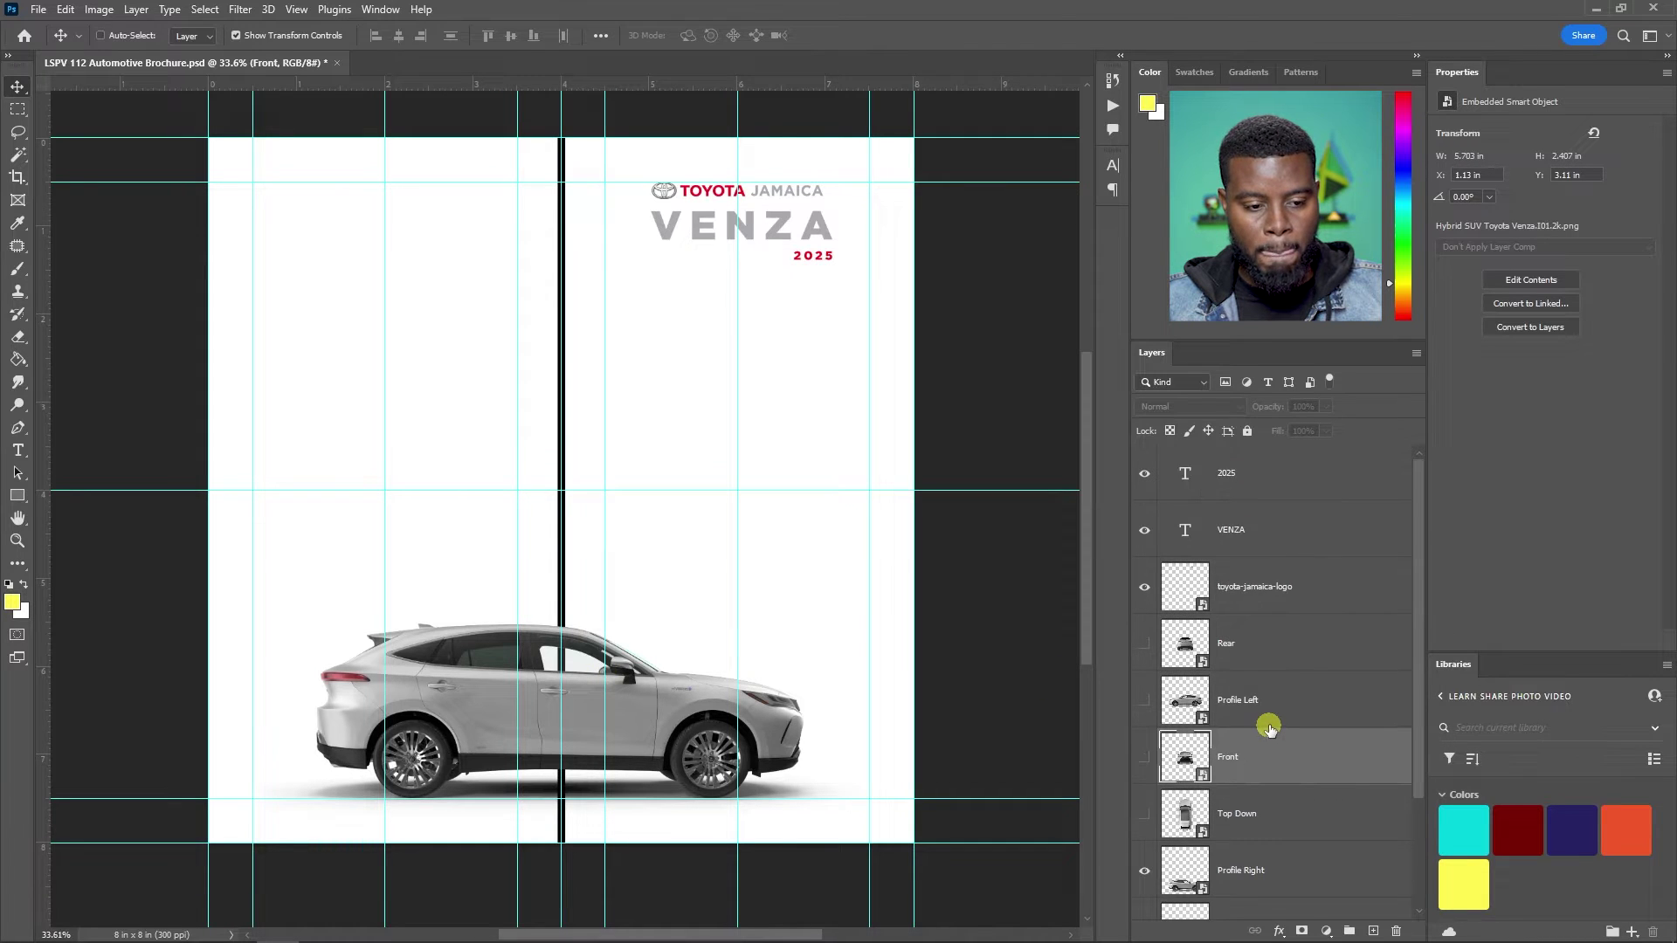
scroll(1269, 727, "down", 2)
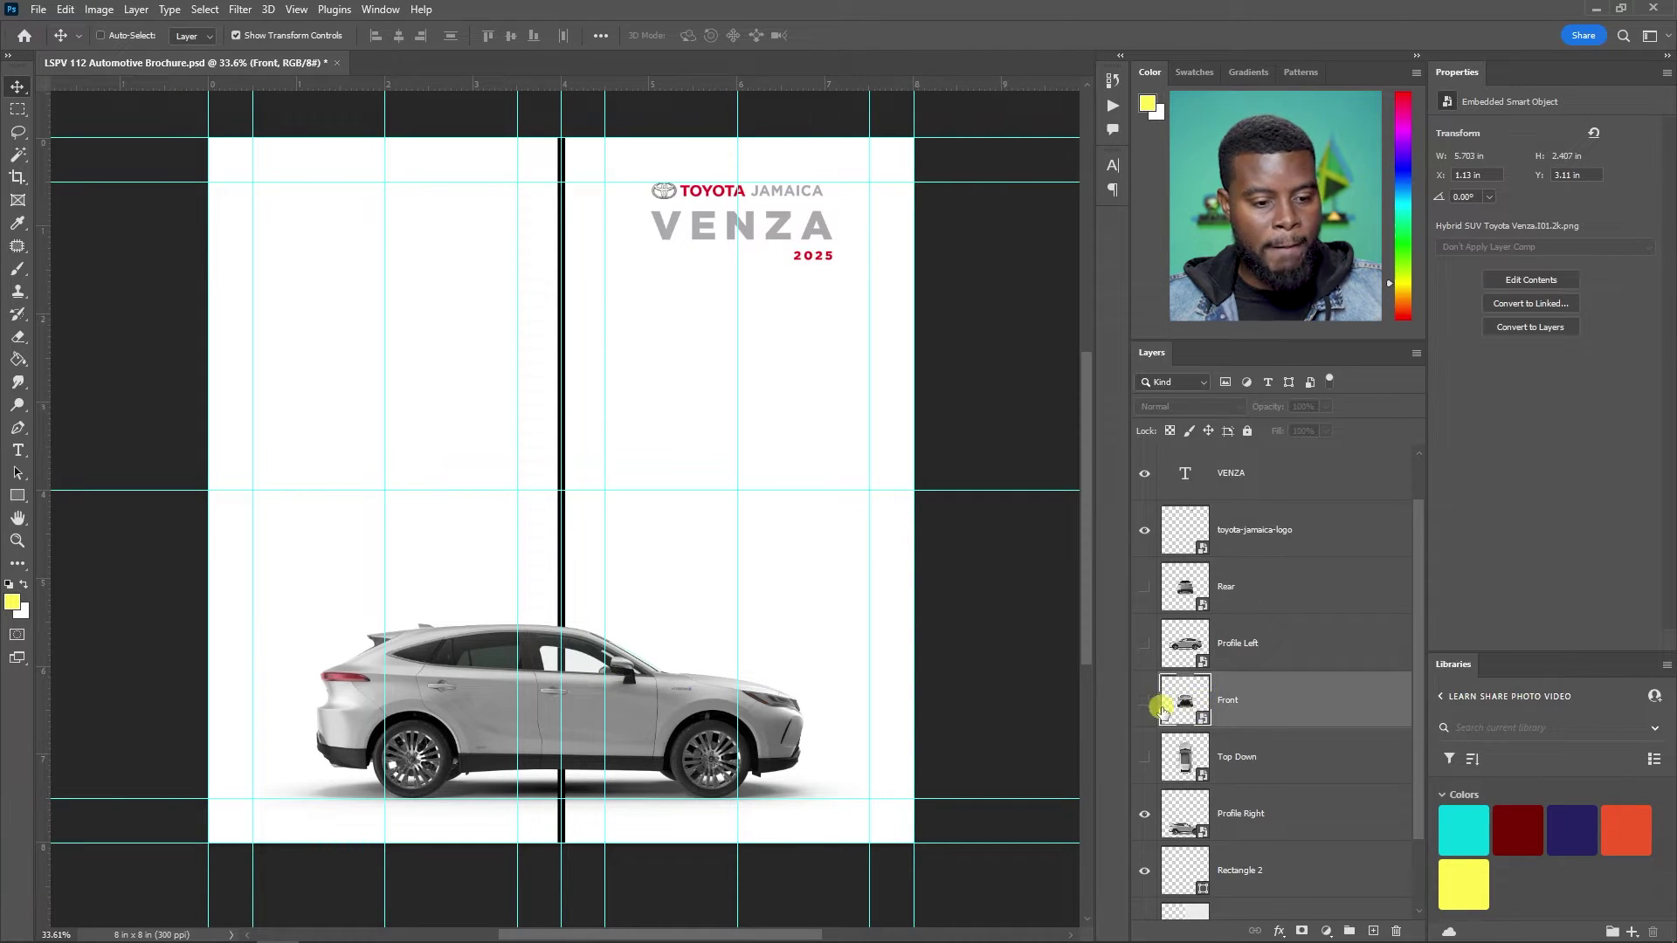
left_click(1145, 701)
left_click_drag(660, 472, 732, 349)
scroll(830, 471, "up", 3)
scroll(780, 474, "down", 2)
key("ctrl+s")
- Move the Front layer up the stack to directly below the toyota-jamaica-logo layer
scroll(1271, 733, "down", 2)
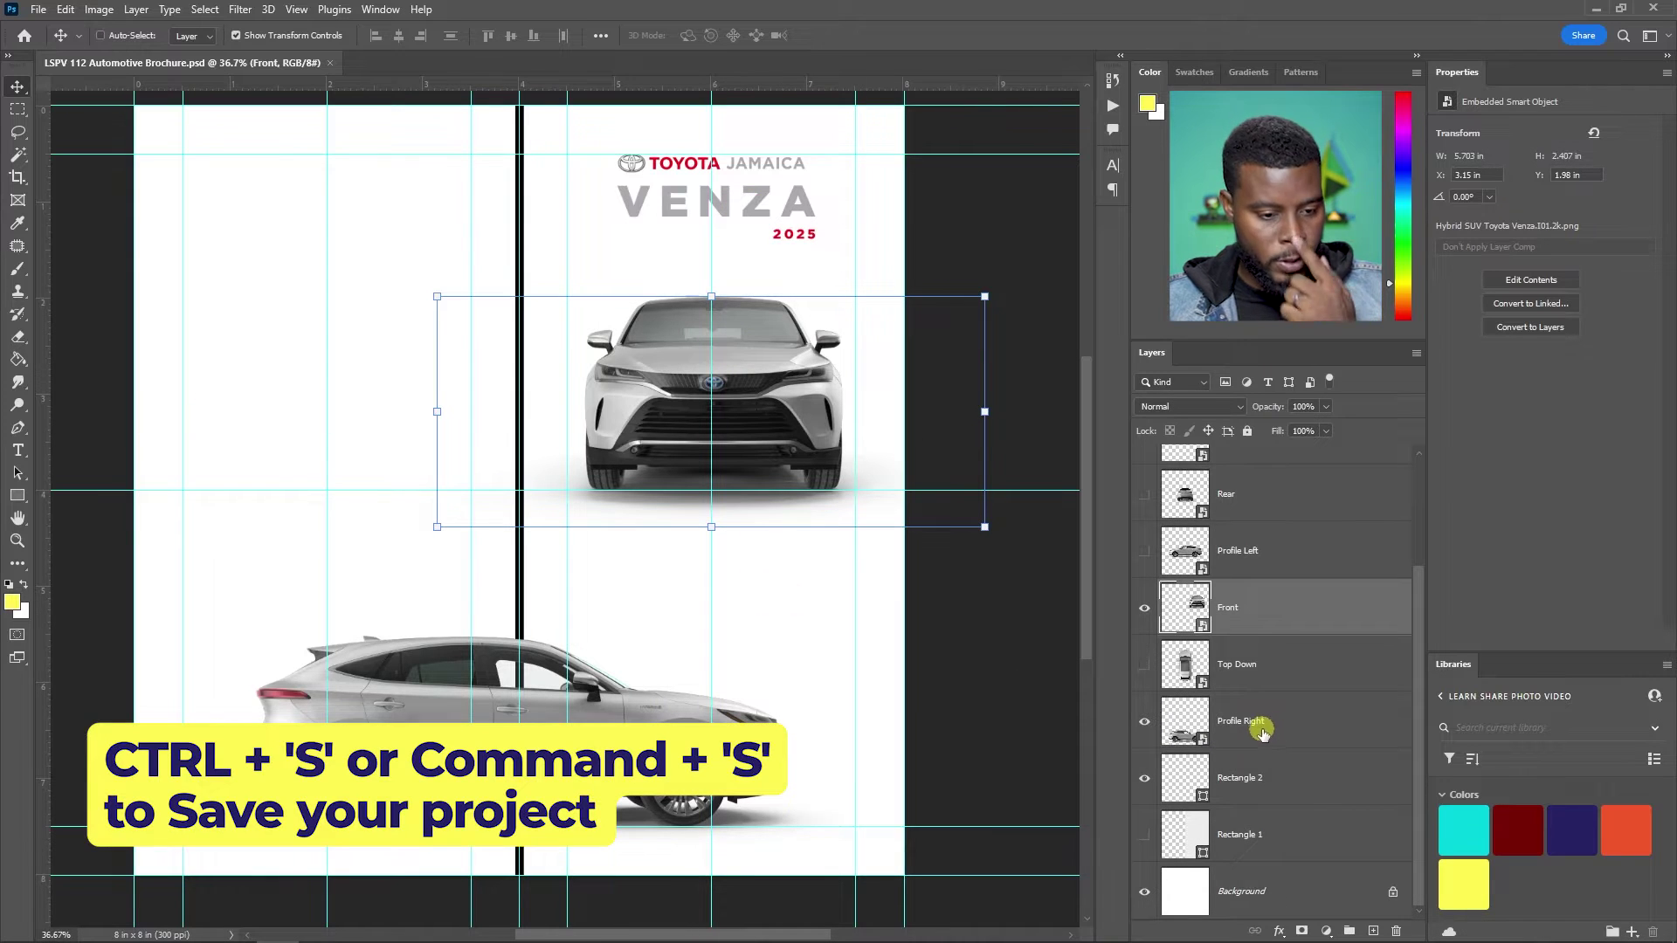
scroll(1258, 733, "up", 3)
left_click_drag(1257, 744, 1266, 594)
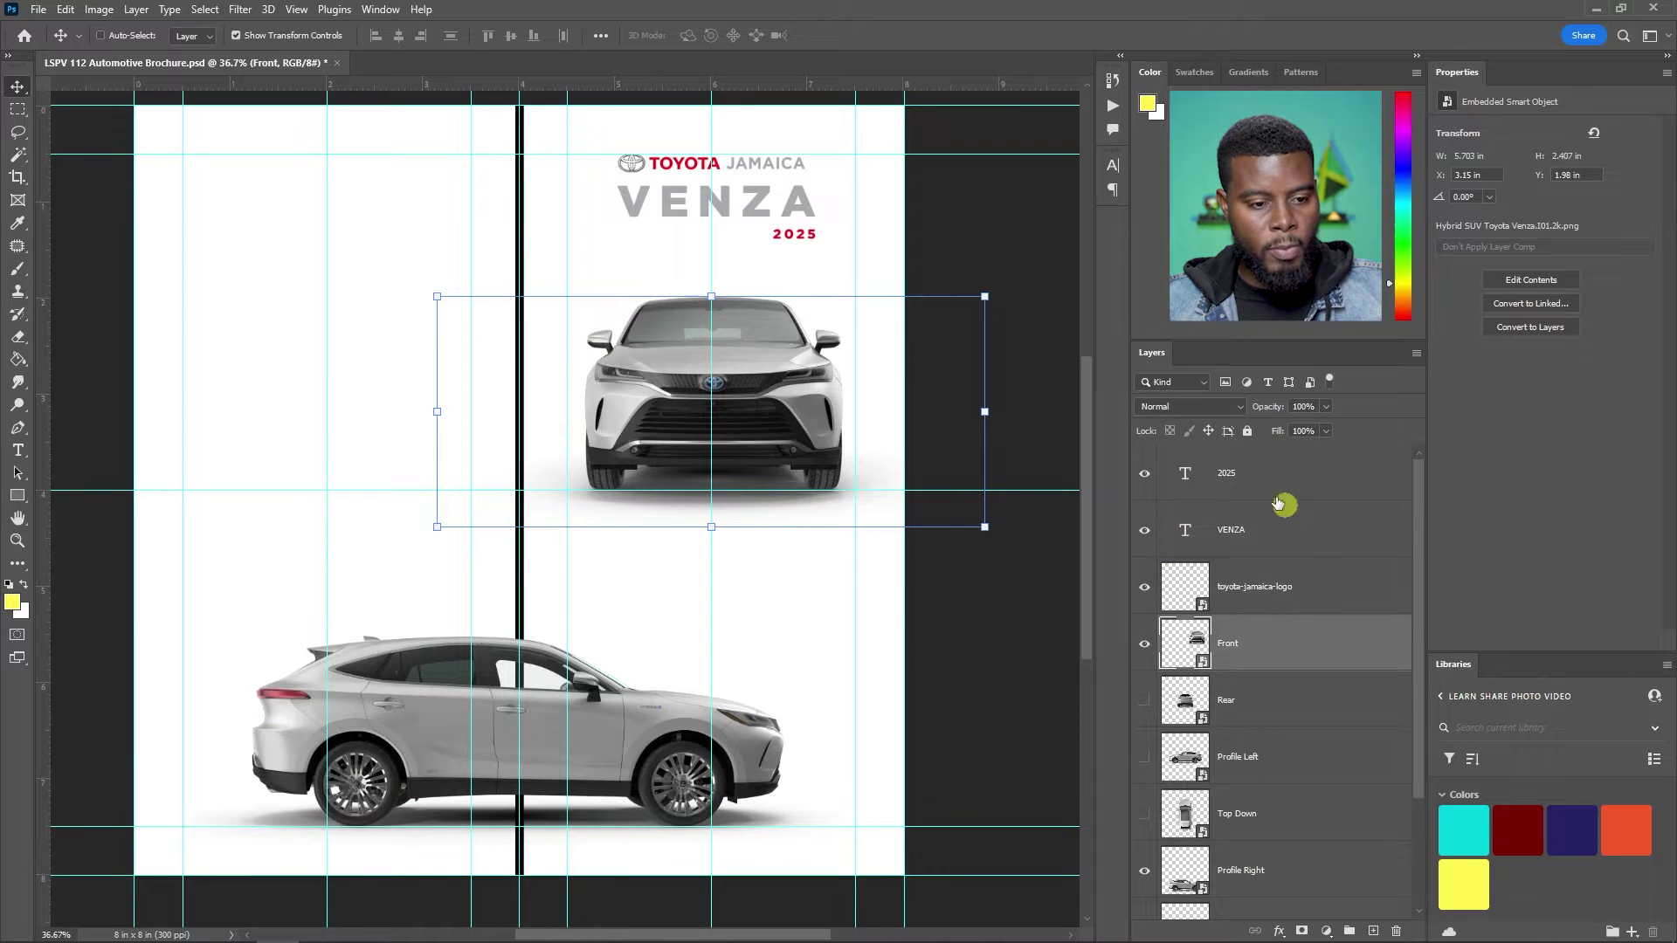
- Group the Front, toyota-jamaica-logo, VENZA and 2025 layers and name the group Front Cover
scroll(770, 417, "up", 1)
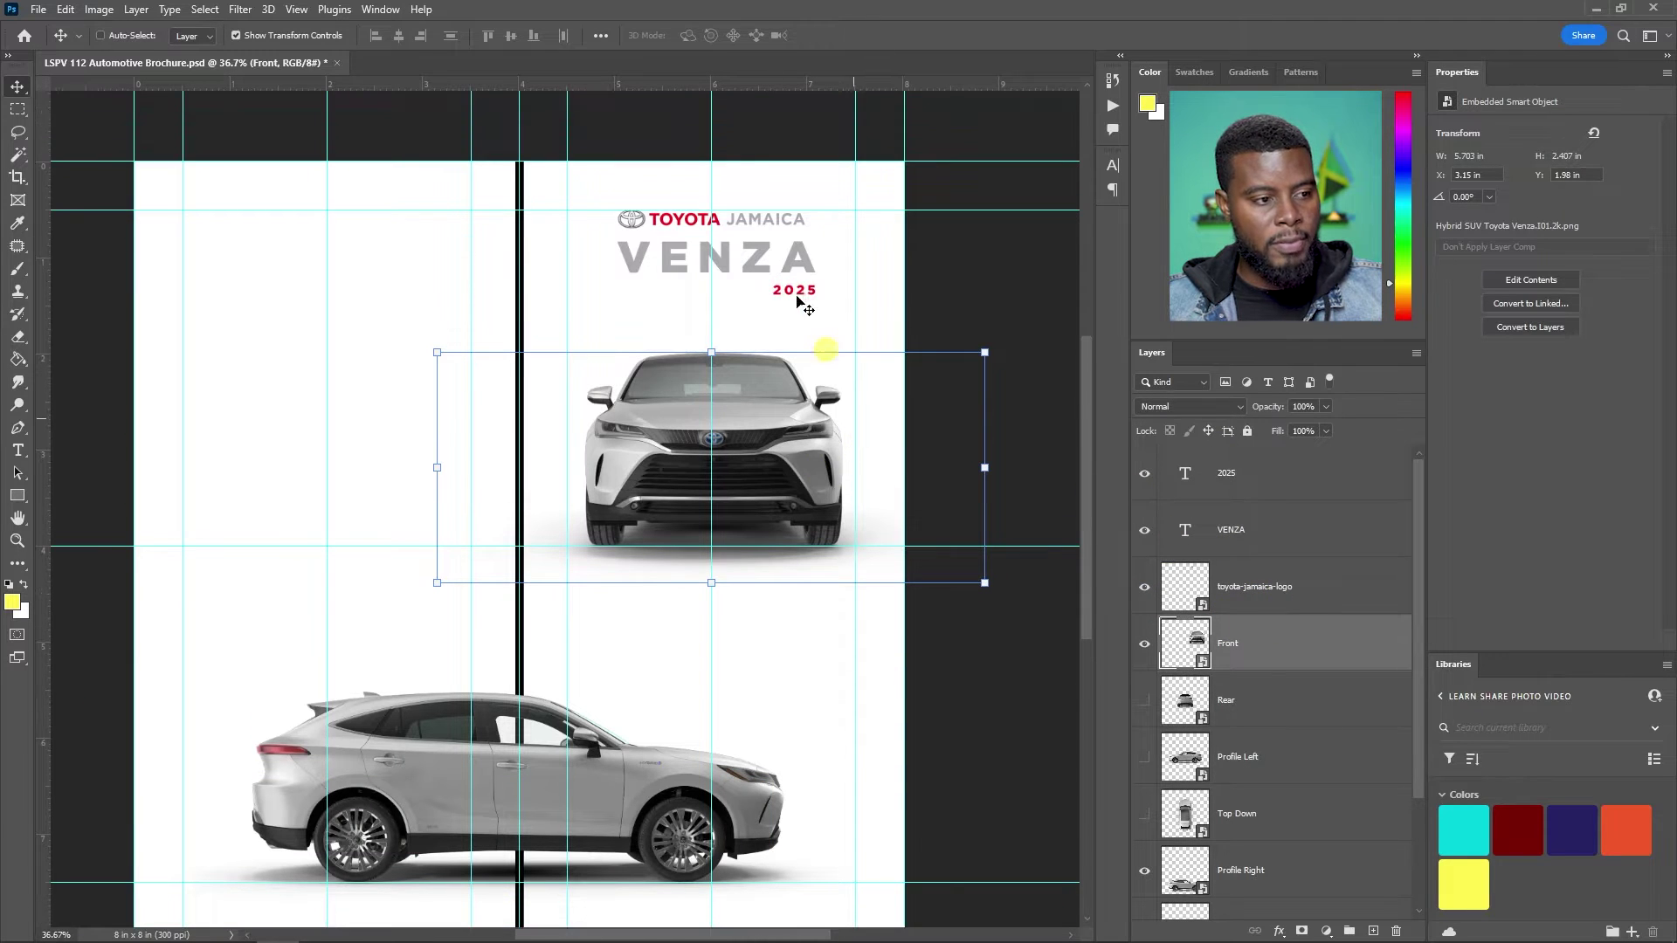
left_click(1258, 498, "shift")
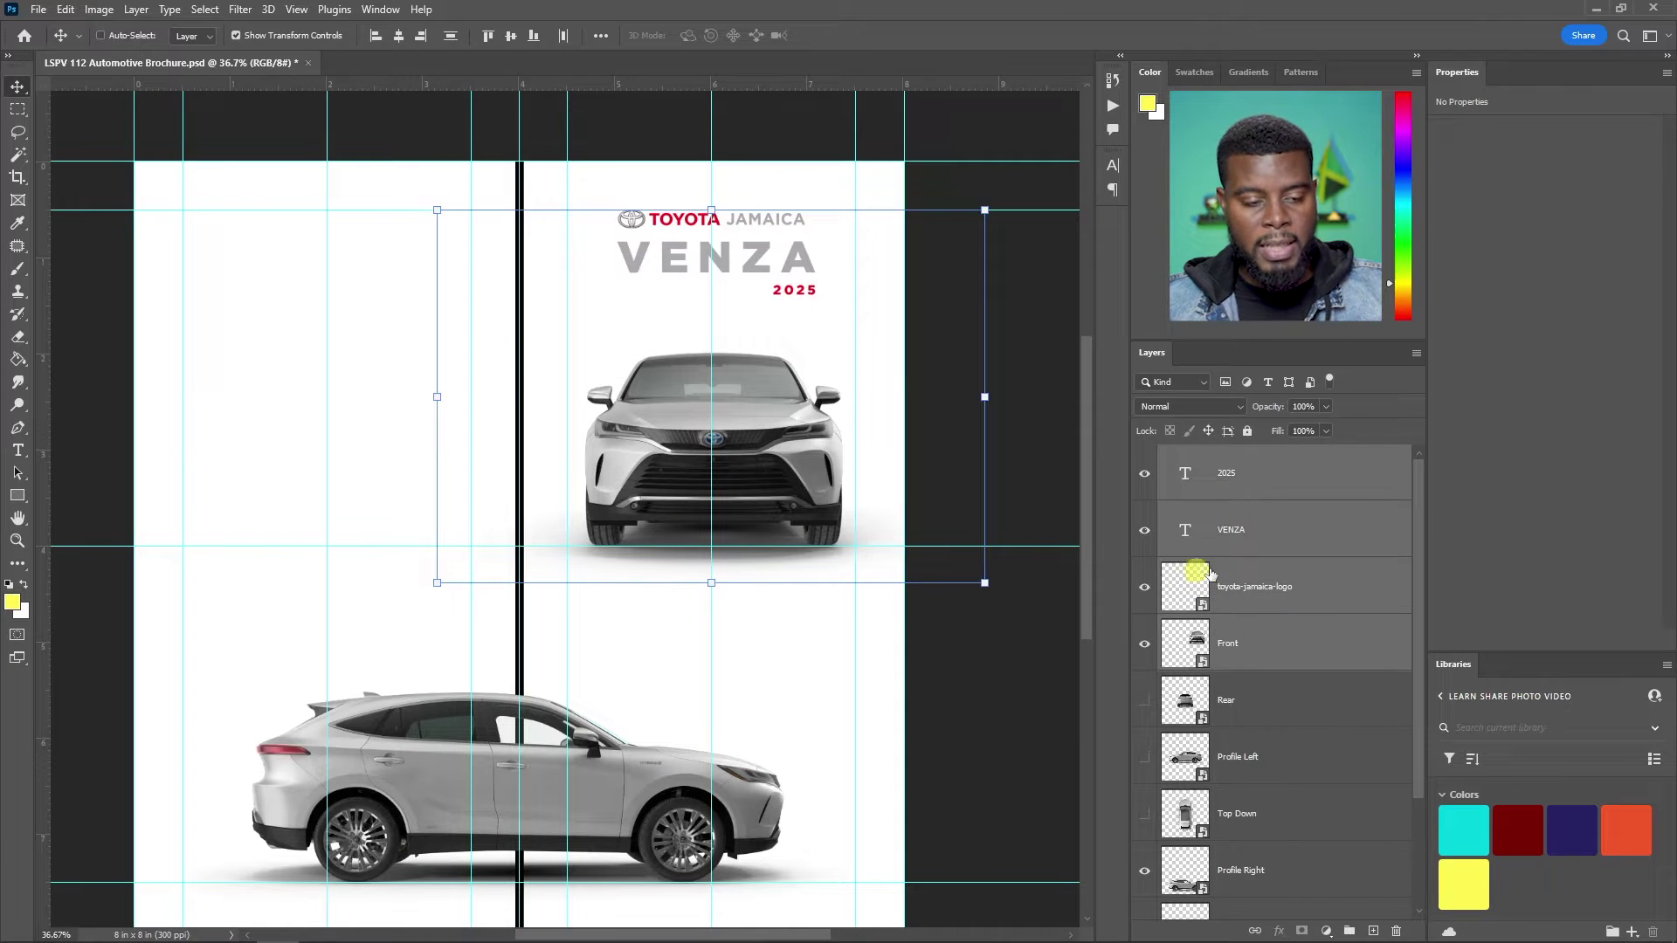
key("ctrl+g")
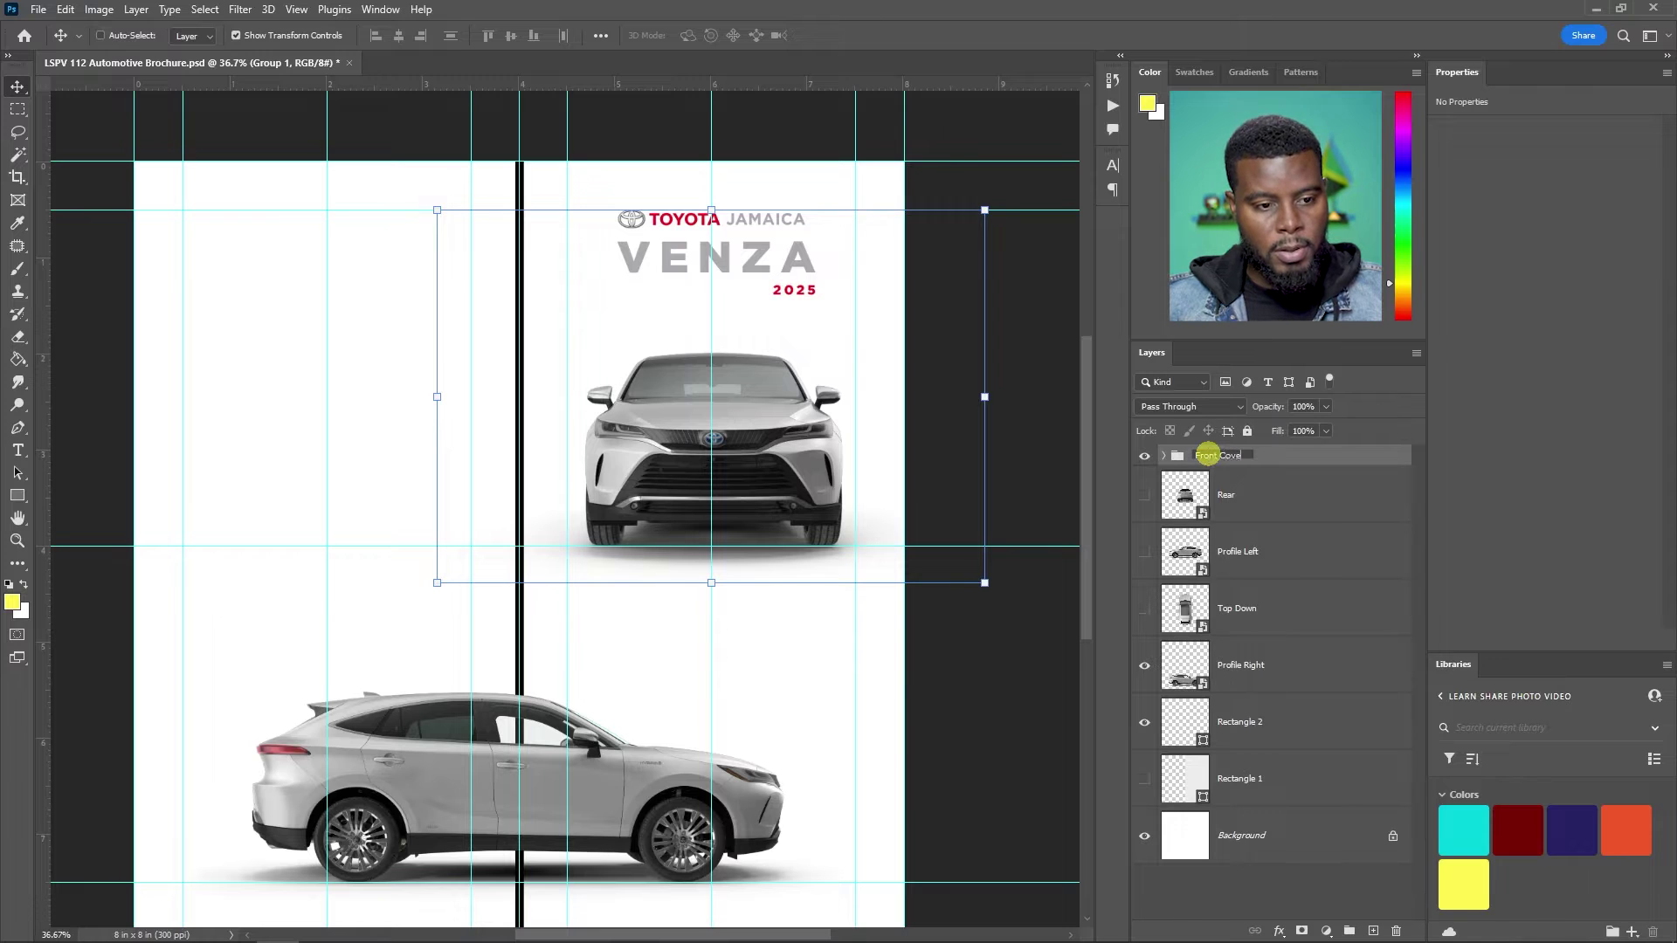
key("Return")
left_click(1153, 456)
left_click(1149, 454)
- Turn off the transform controls and hide the guides for a clean view of the layout
scroll(790, 379, "down", 1)
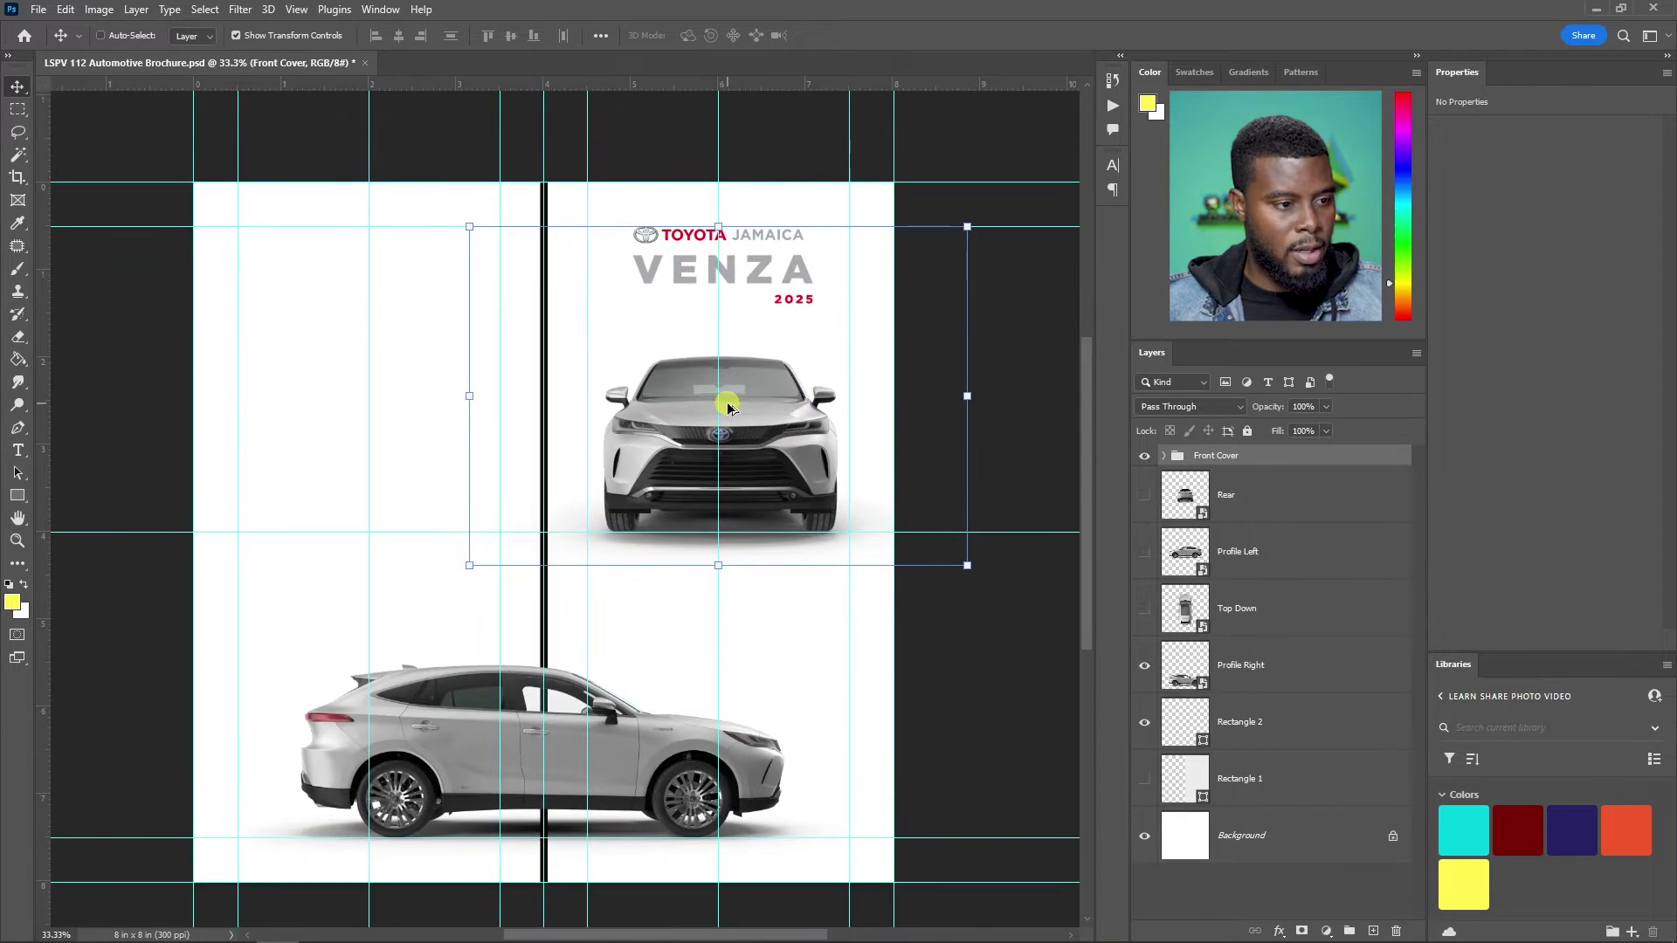
left_click(235, 35)
key("ctrl+semicolon")
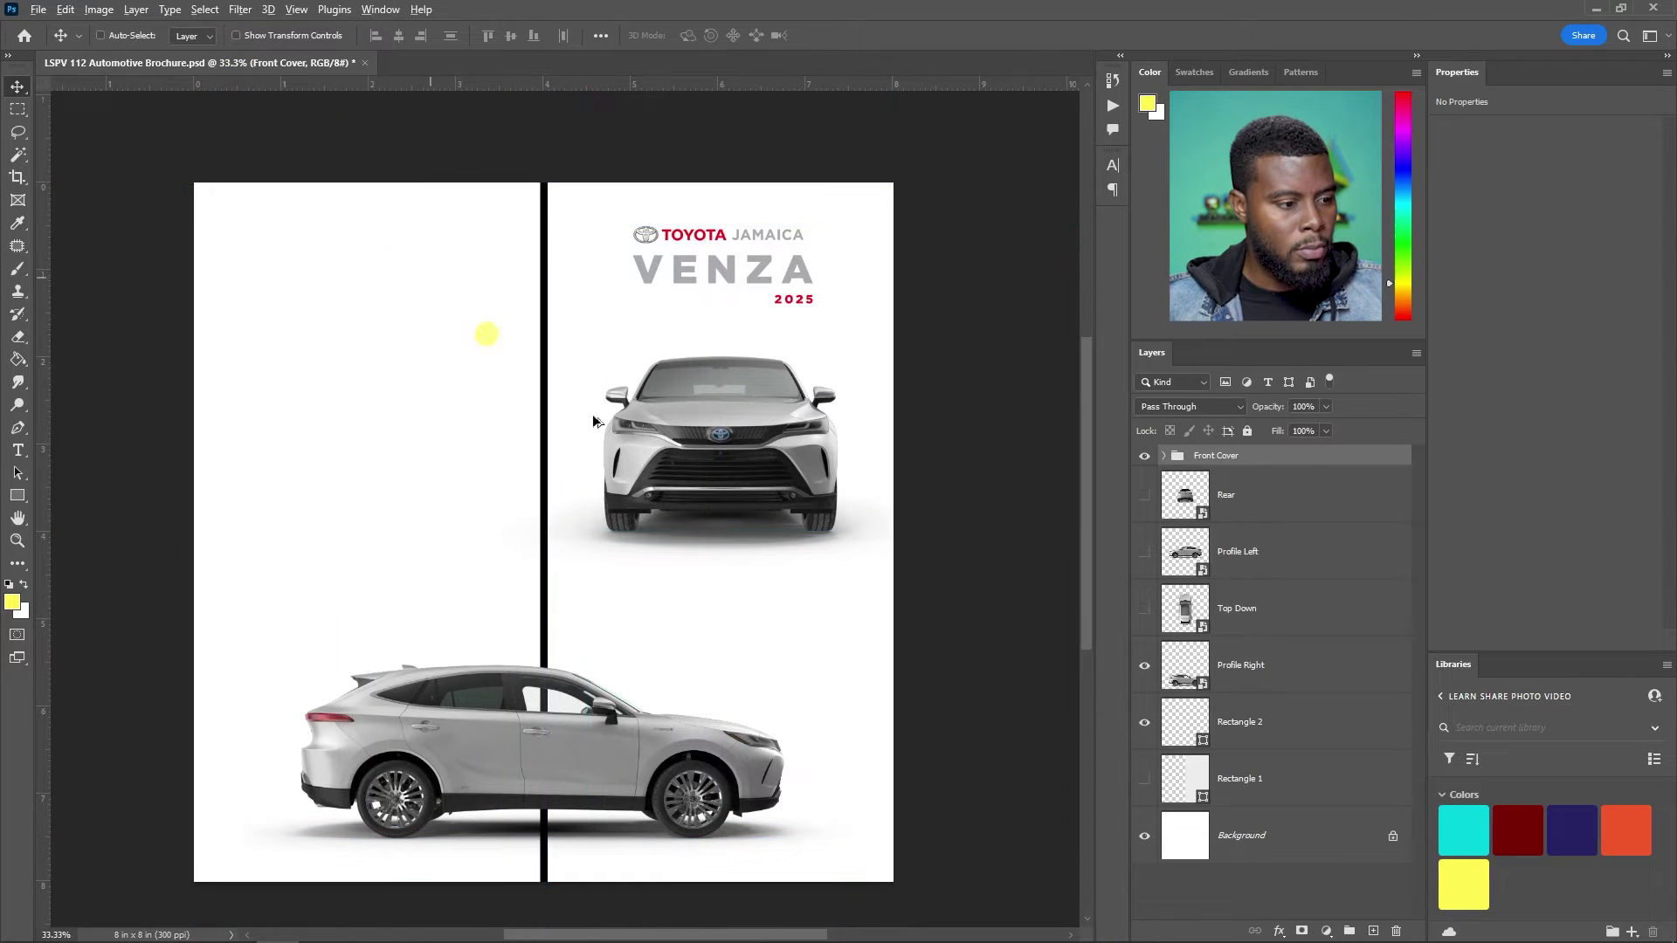
scroll(655, 468, "up", 5)
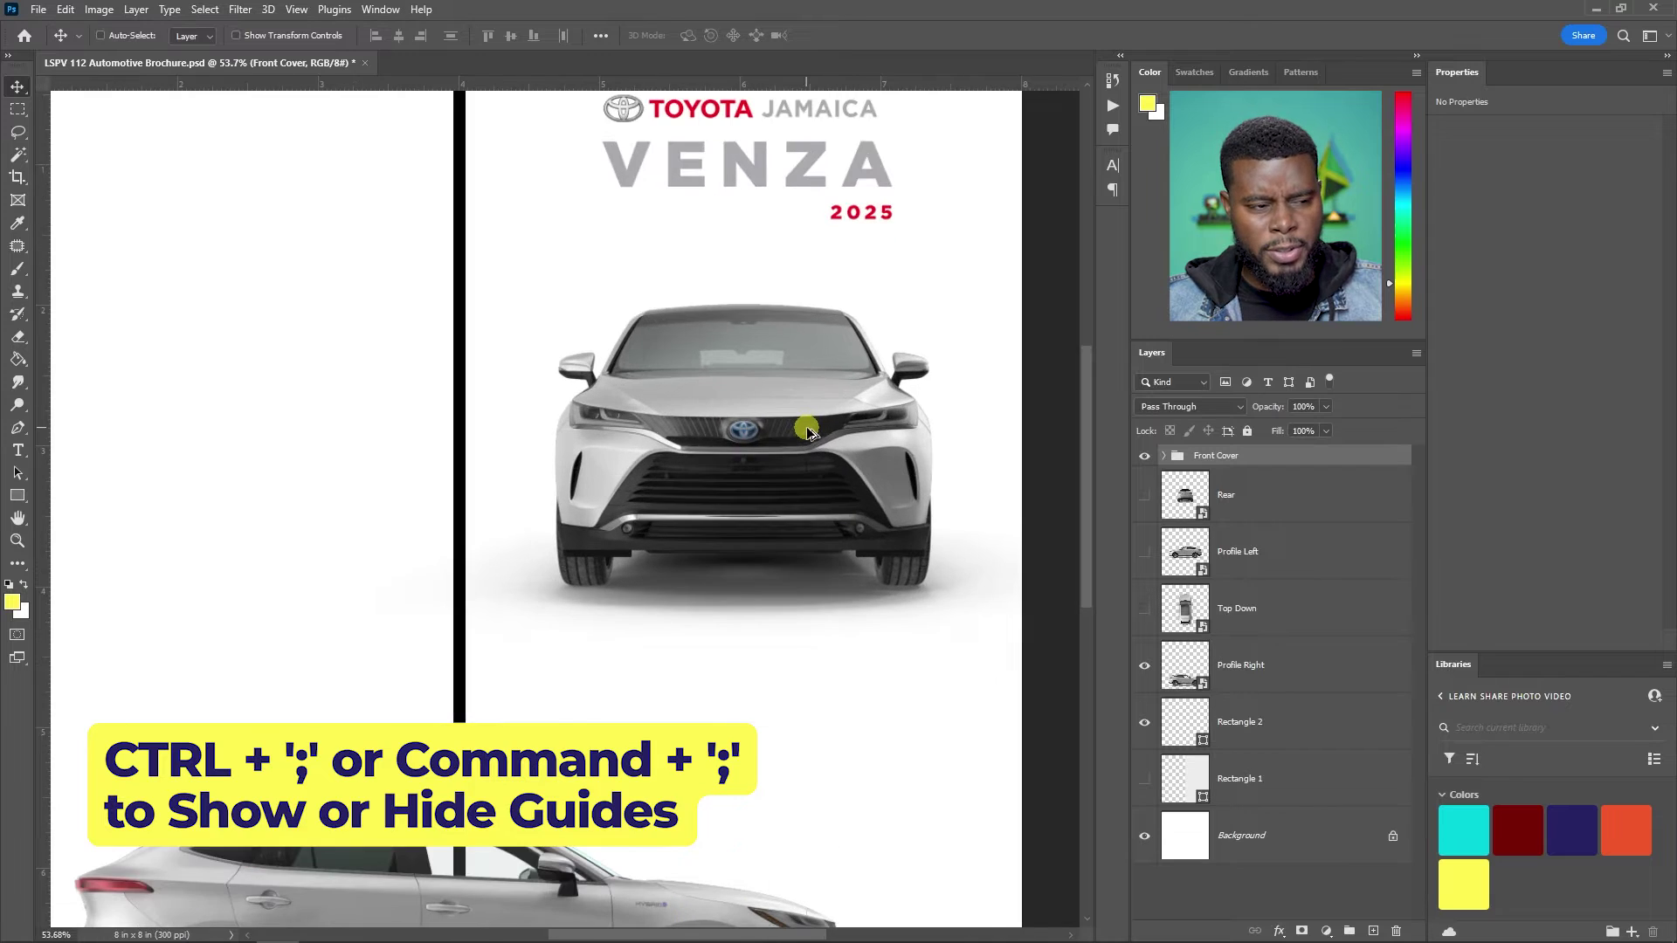
scroll(807, 433, "down", 2)
- Duplicate the 2025 text layer, move it below VENZA in the layer stack and place the copy beneath the front-view car
double_click(851, 250)
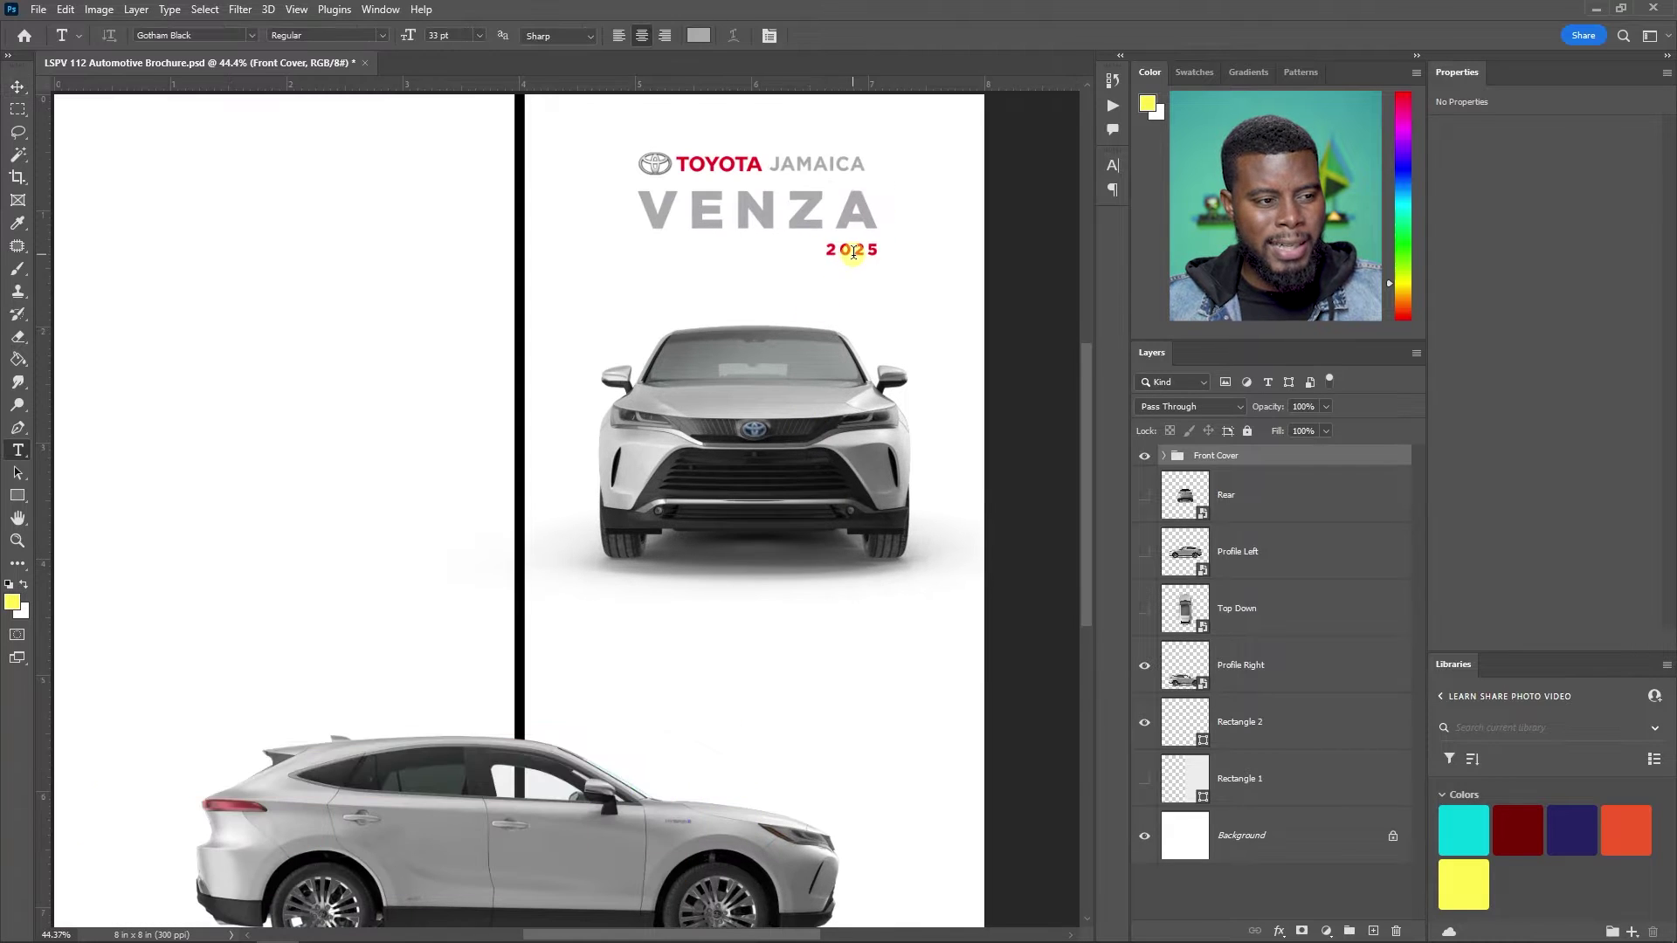
key("ctrl+Return")
key("v")
scroll(909, 410, "down", 1)
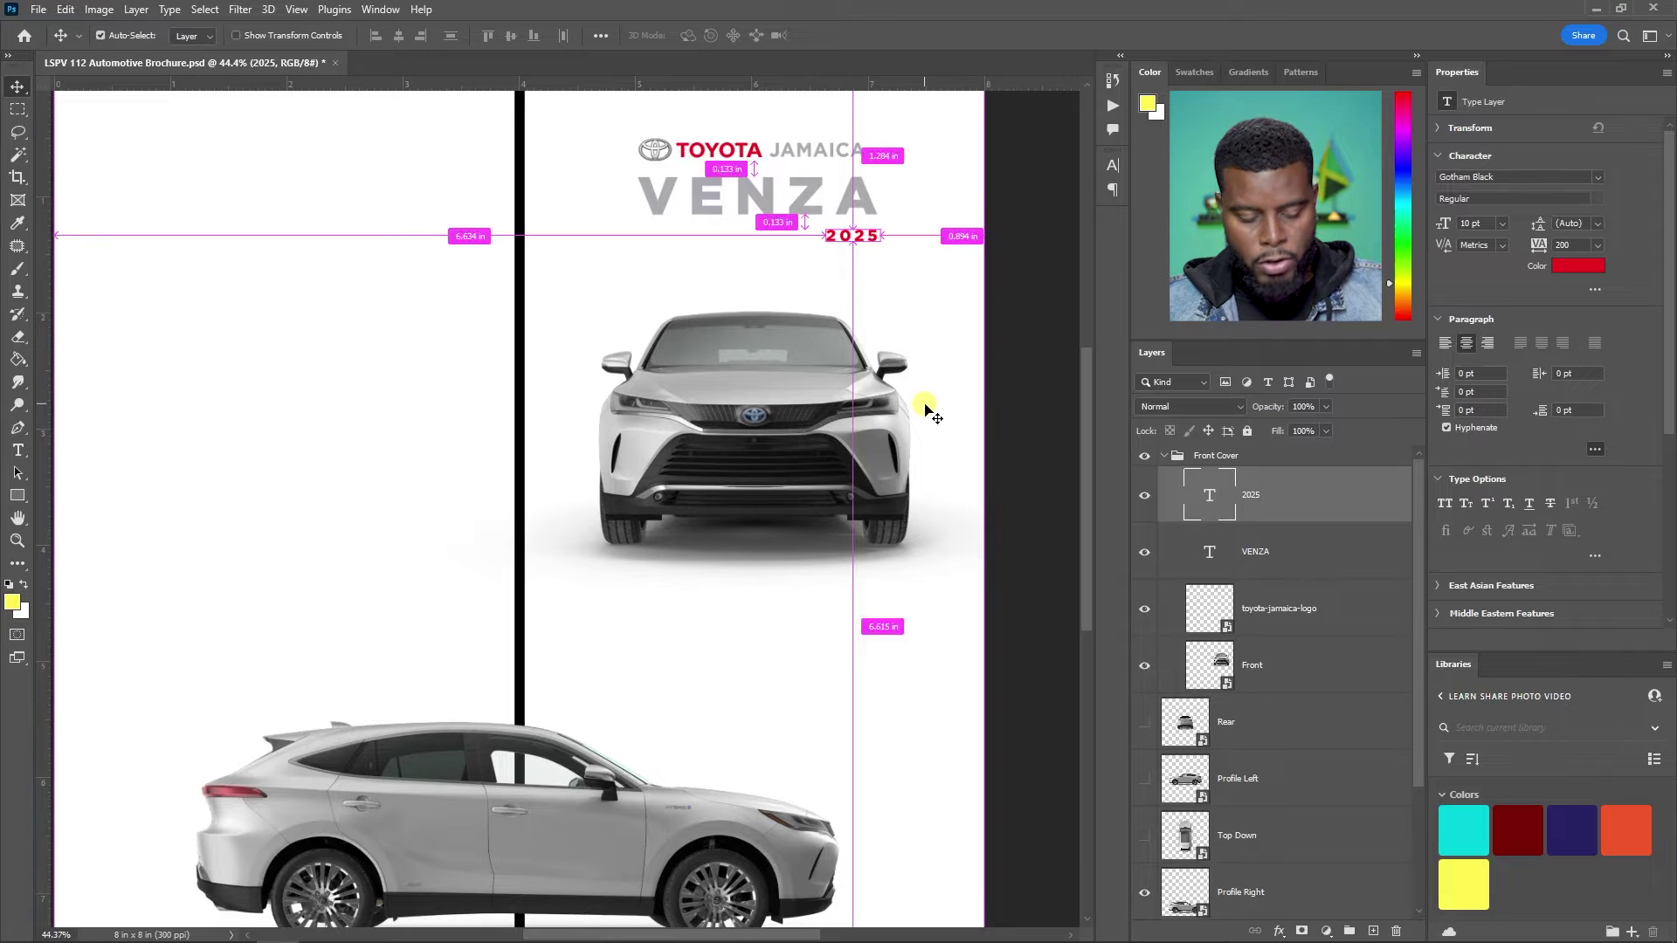
key("ctrl+j")
left_click_drag(1257, 514, 1246, 610)
left_click_drag(861, 262, 768, 609)
- Replace the text of the duplicated 2025 layer with OFFICIAL UNVEILING
double_click(767, 609)
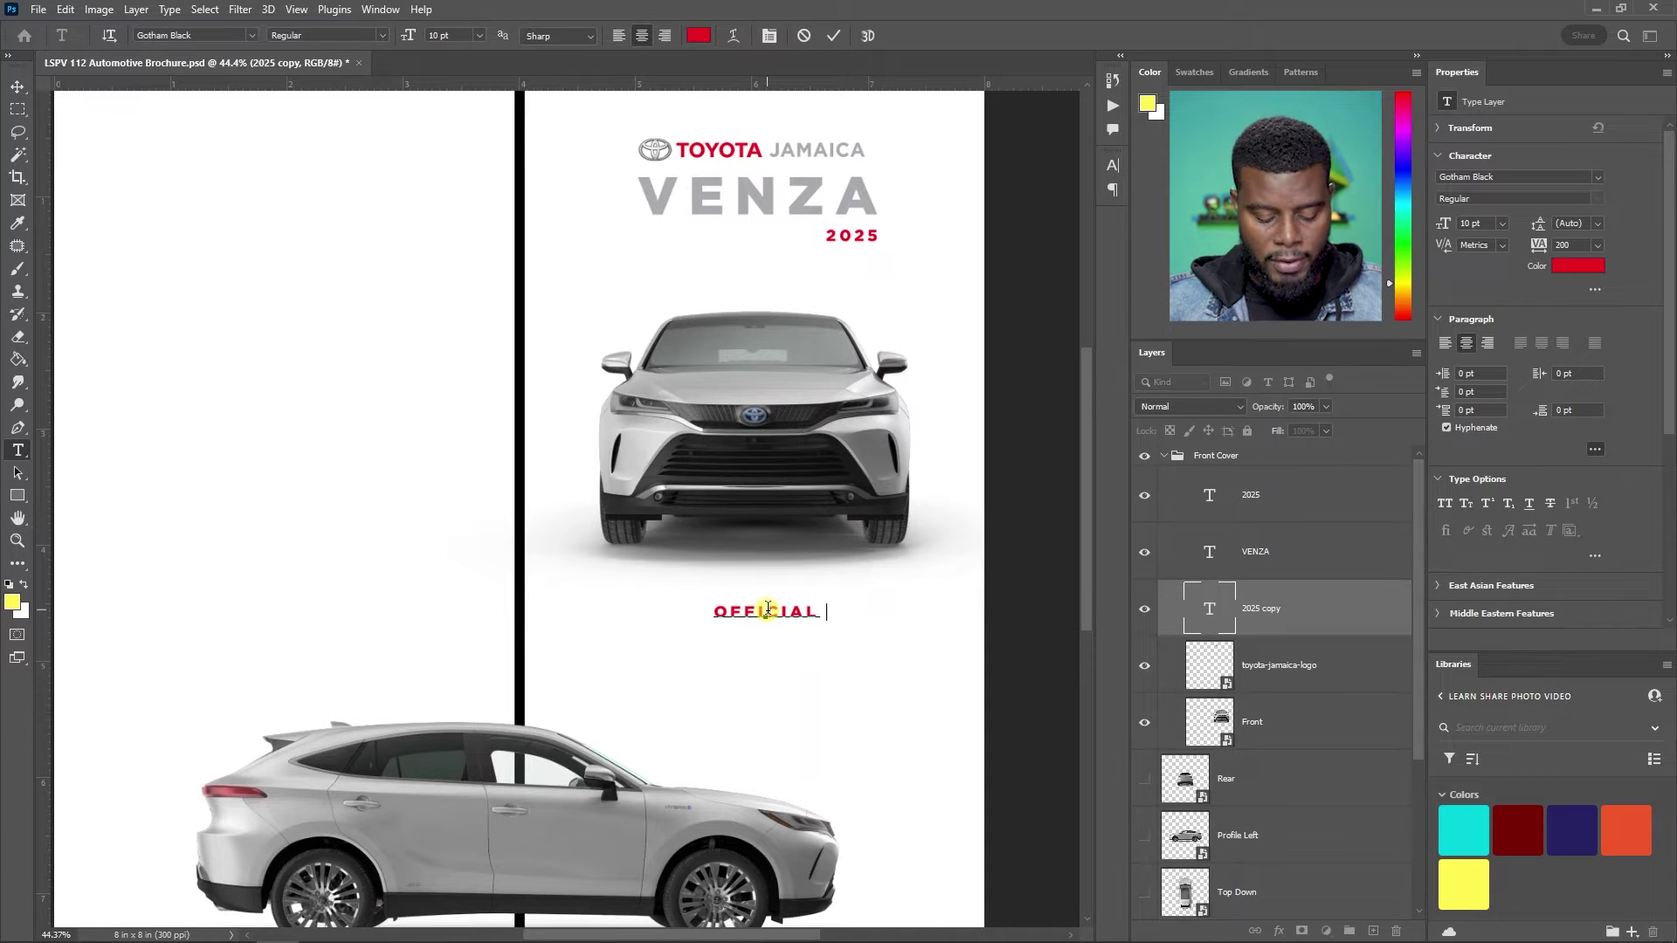
type("OFFICIAL UNVELI")
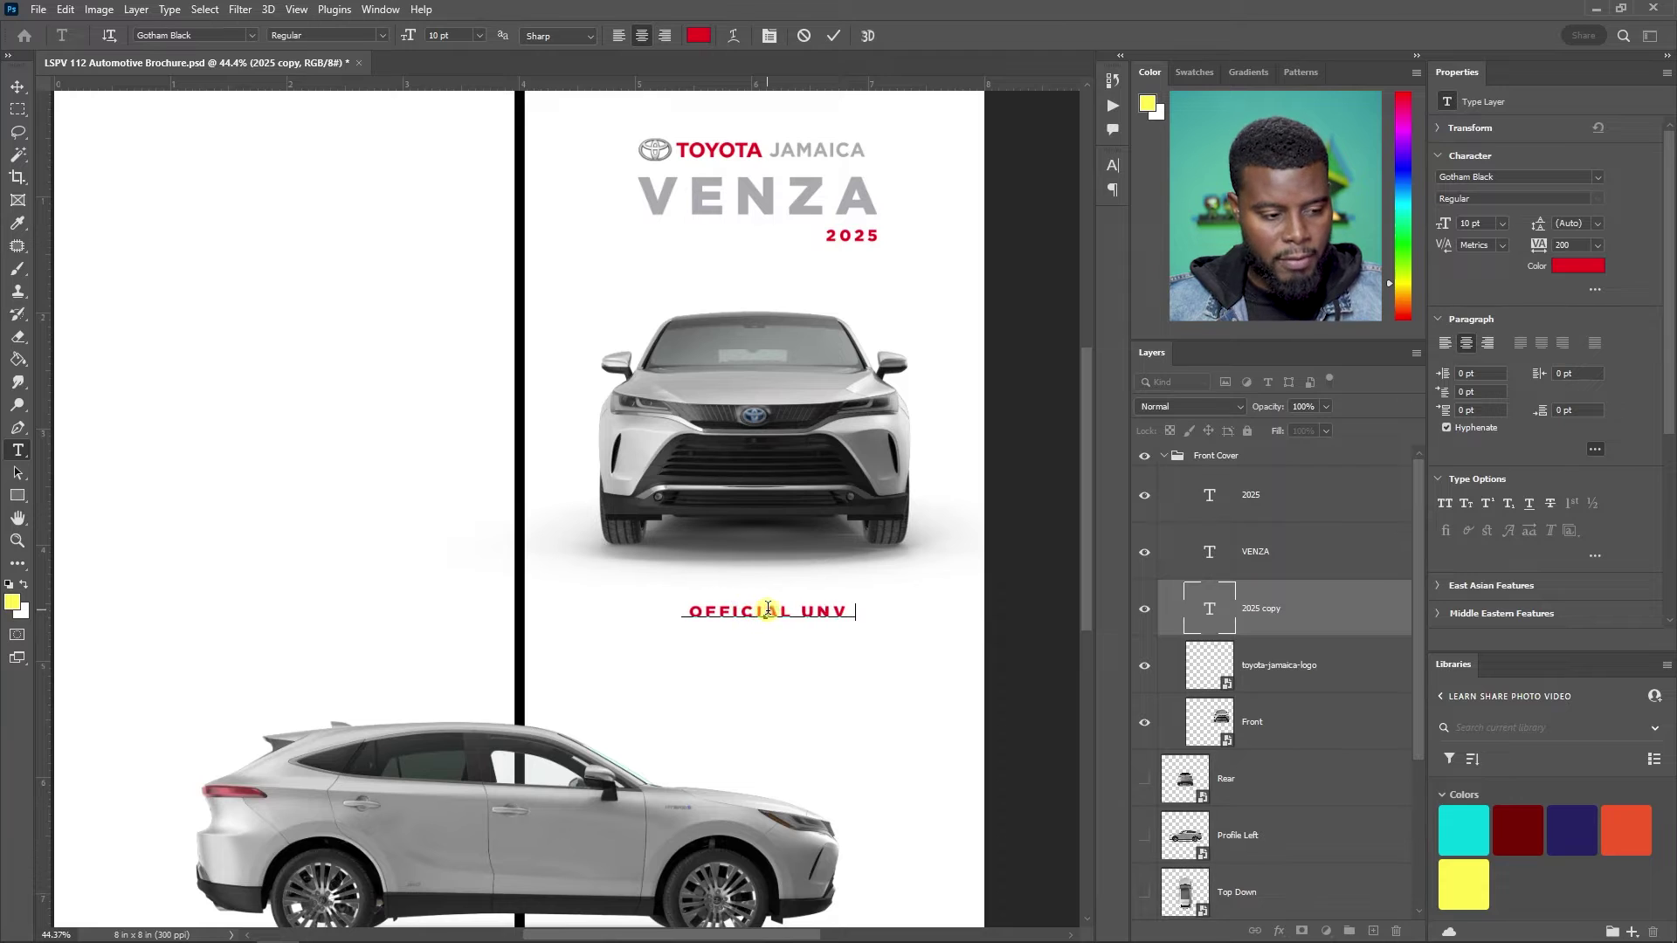
key("BackSpace")
key("BackSpace")
type("ILING")
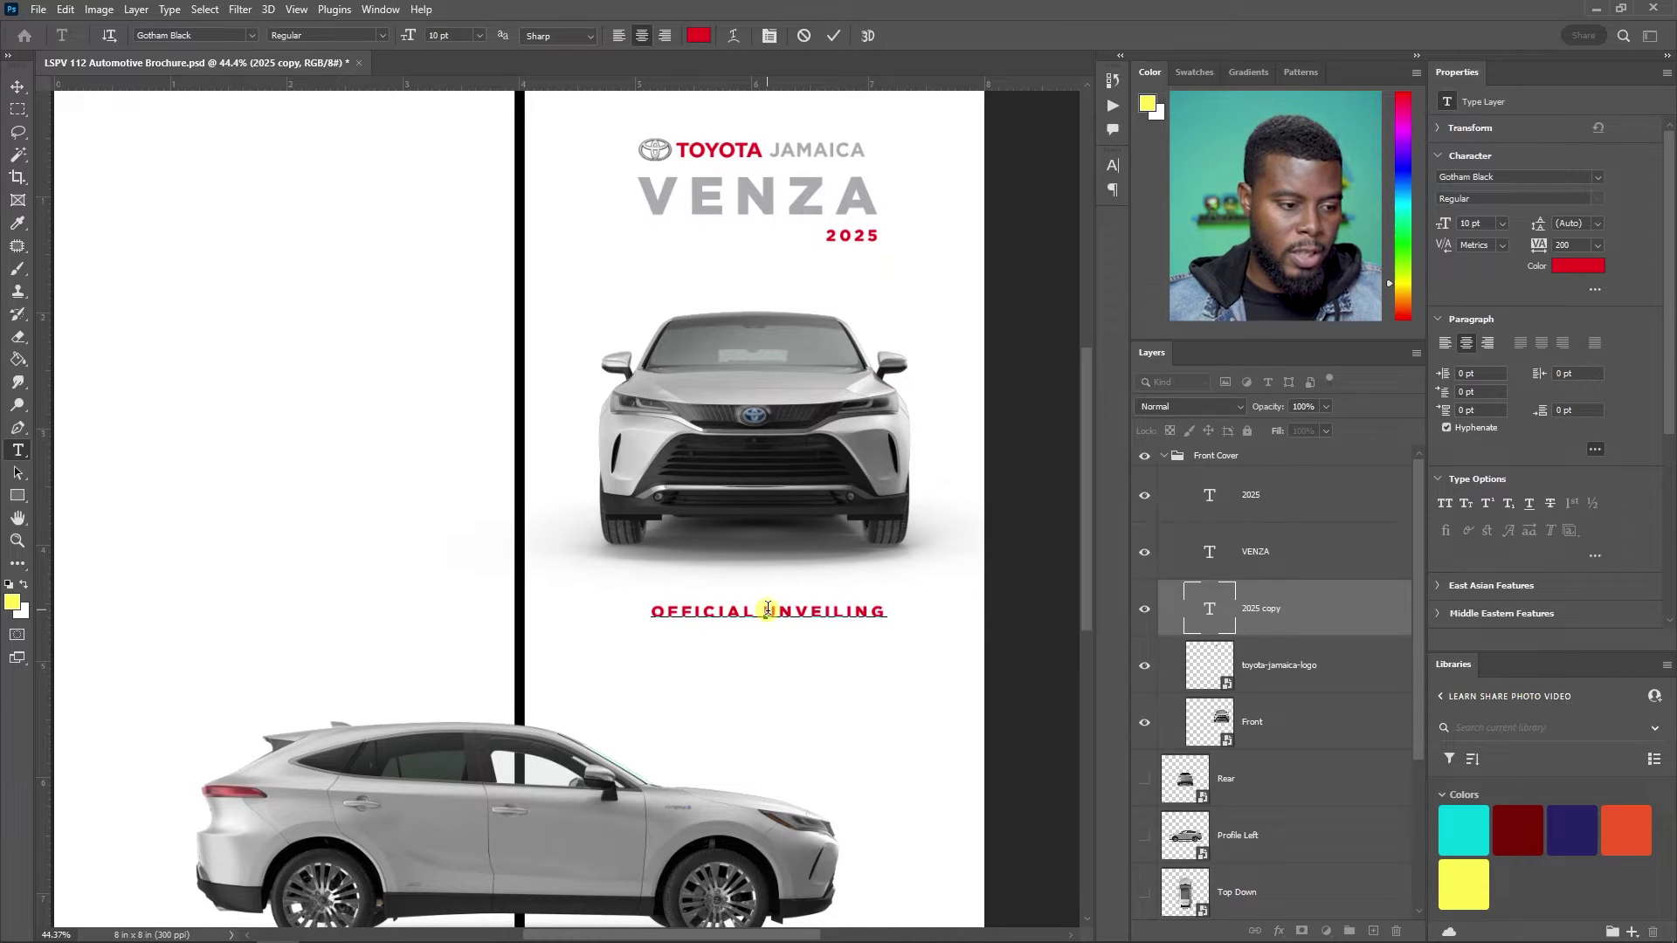
key("ctrl+Return")
key("v")
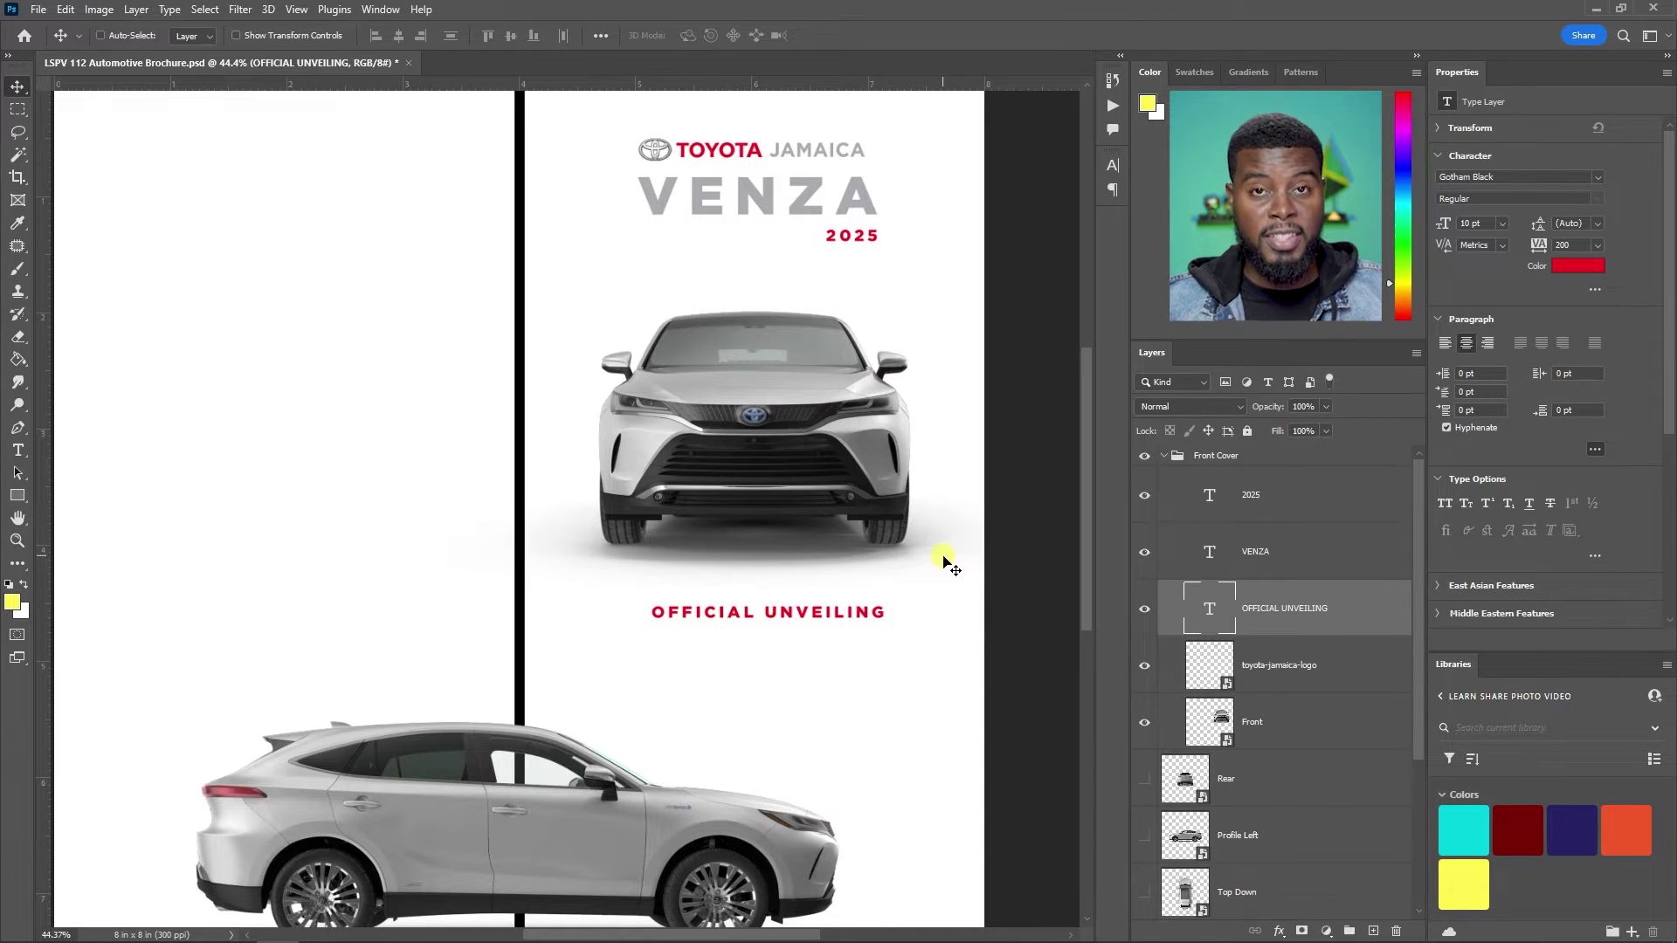
- Show the guides, centre the OFFICIAL UNVEILING text on the front cover's vertical centre guide and hide the guides again
key("ctrl+semicolon")
scroll(742, 594, "up", 4)
key("ctrl+t")
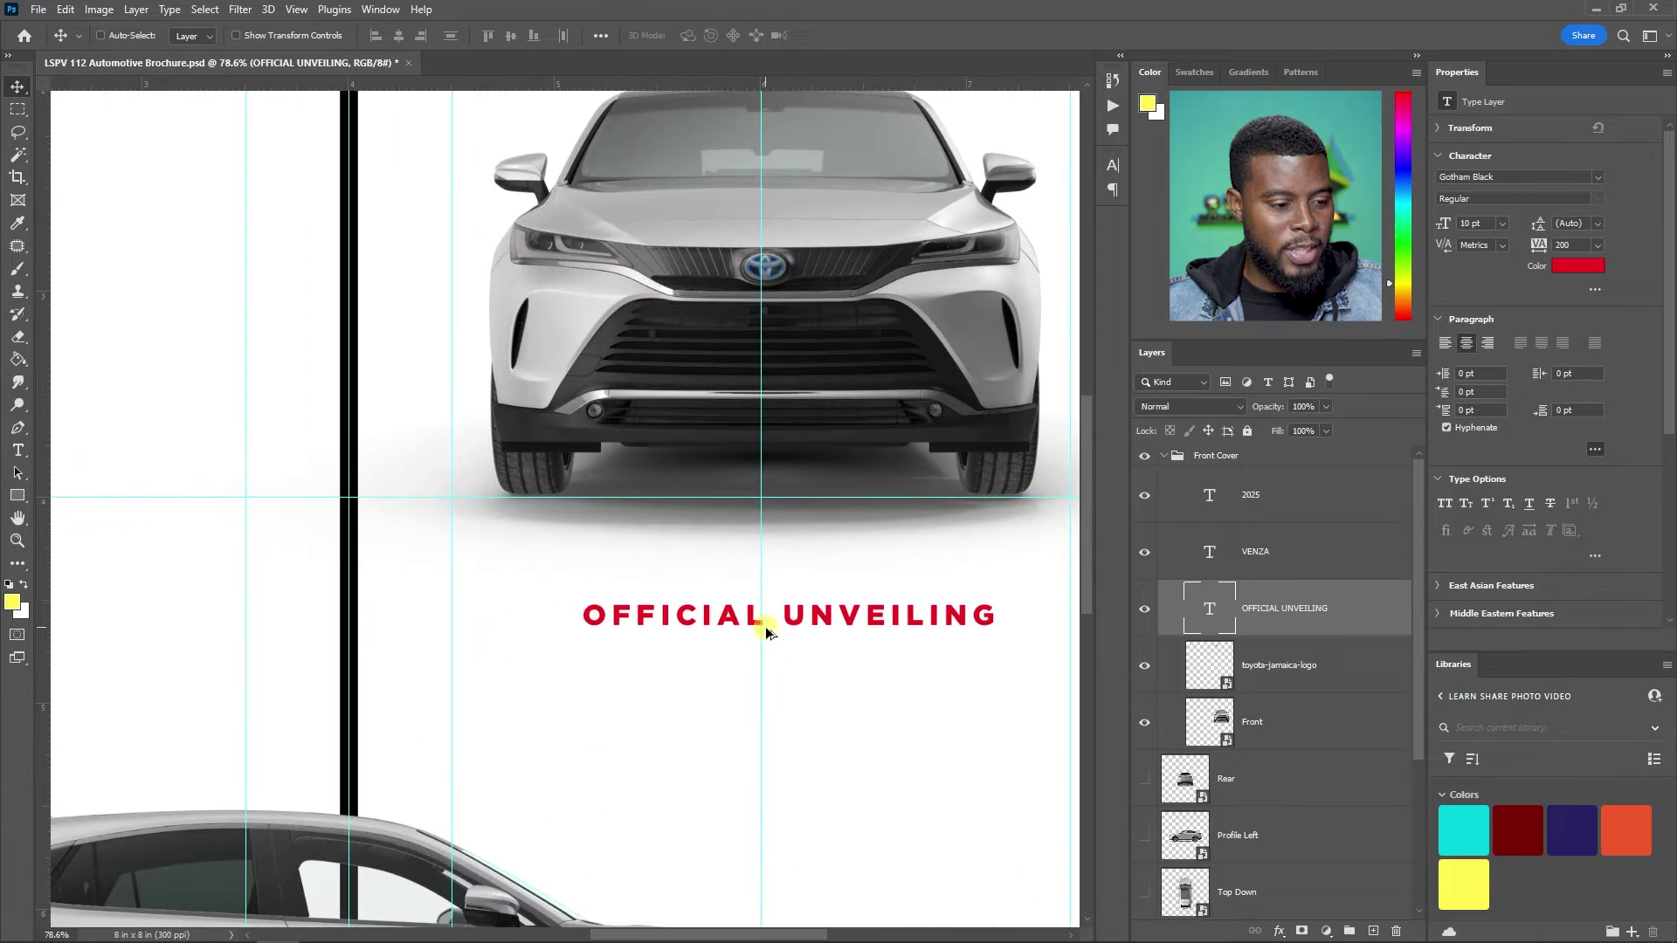
left_click_drag(864, 628, 836, 618)
key("Return")
key("ctrl+semicolon")
scroll(873, 593, "down", 4)
scroll(939, 570, "up", 2)
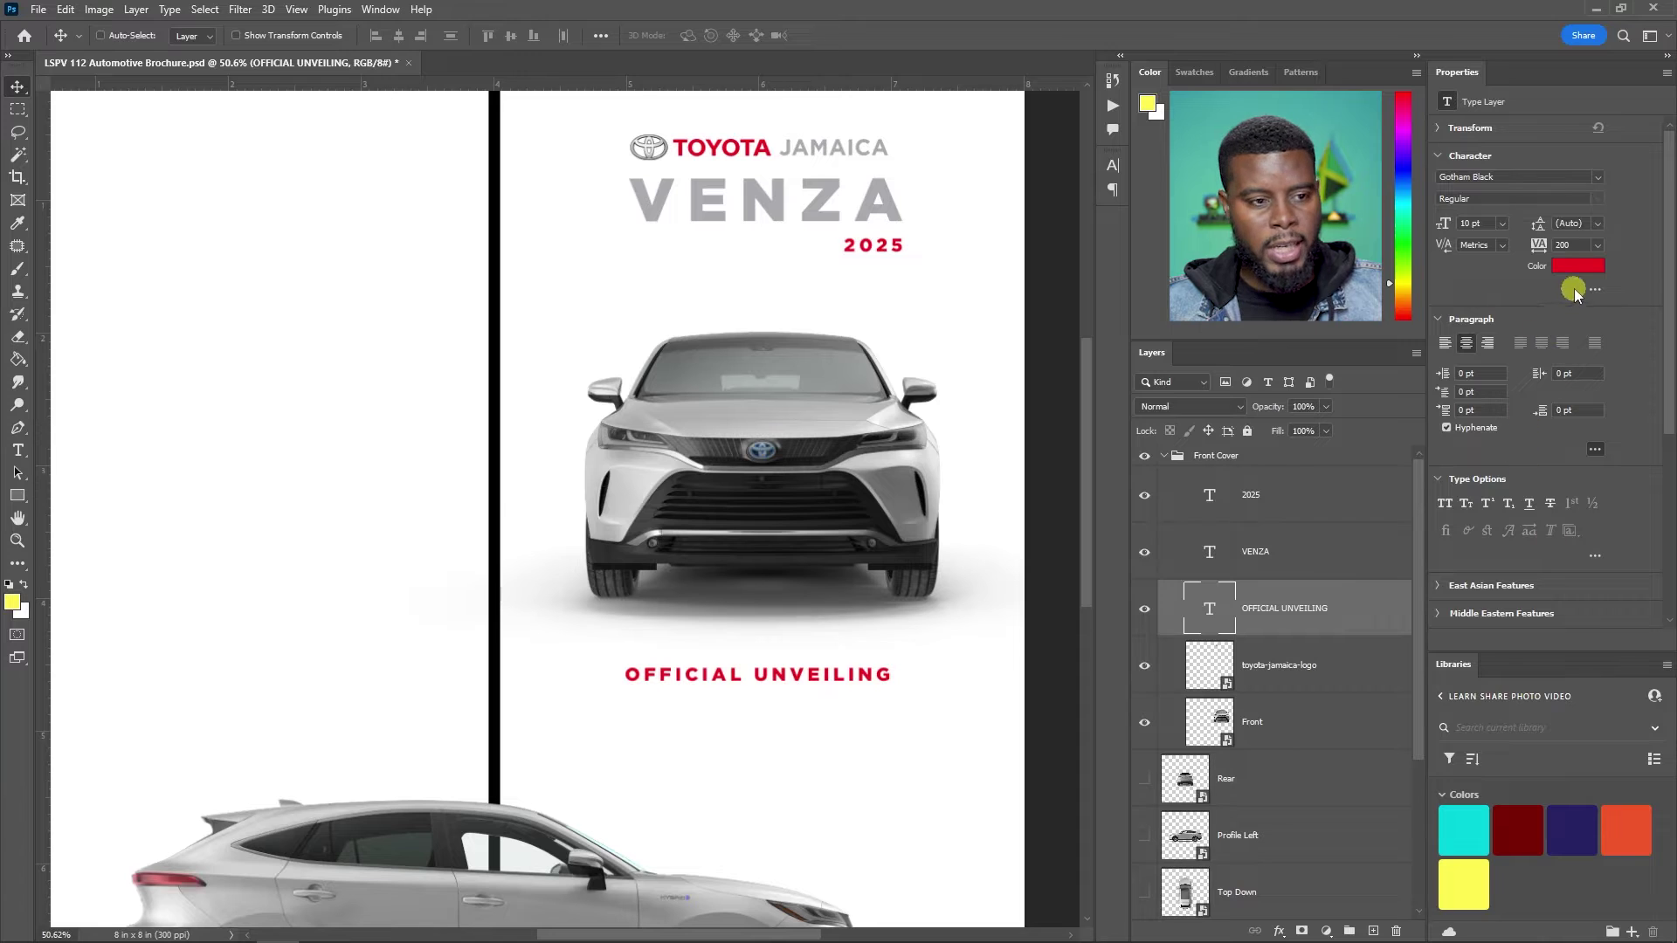
scroll(834, 493, "down", 1)
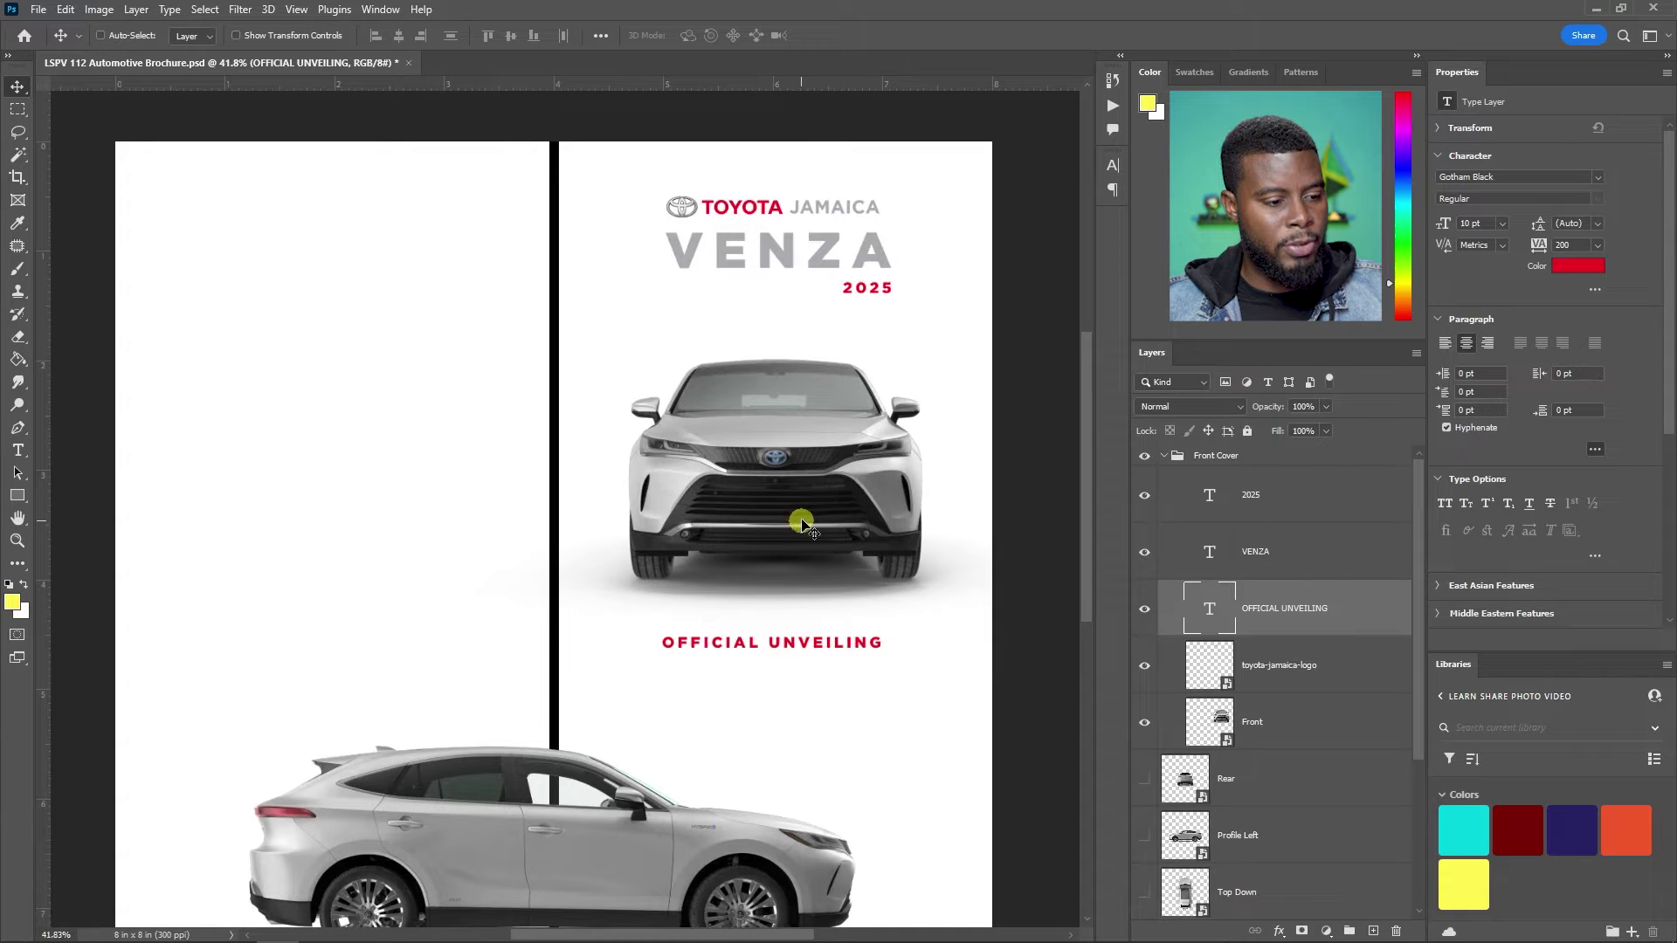
- Show the guides and draw a placeholder paragraph text box beneath OFFICIAL UNVEILING, spanning the front cover's side margin guides
scroll(801, 524, "up", 2)
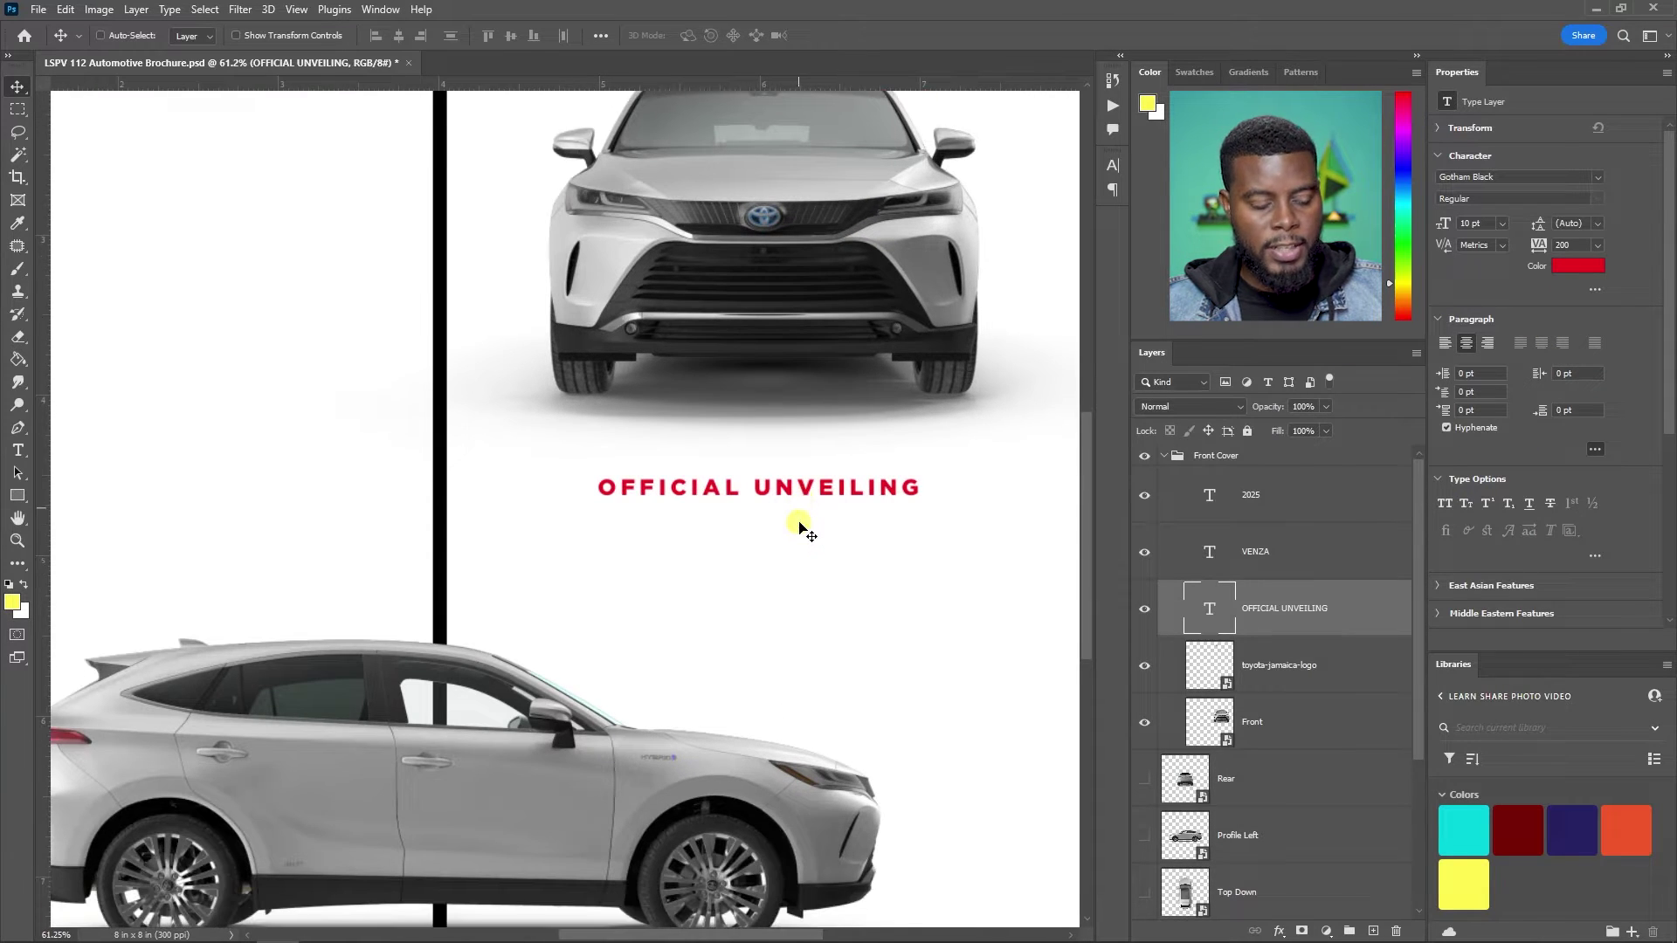
key("t")
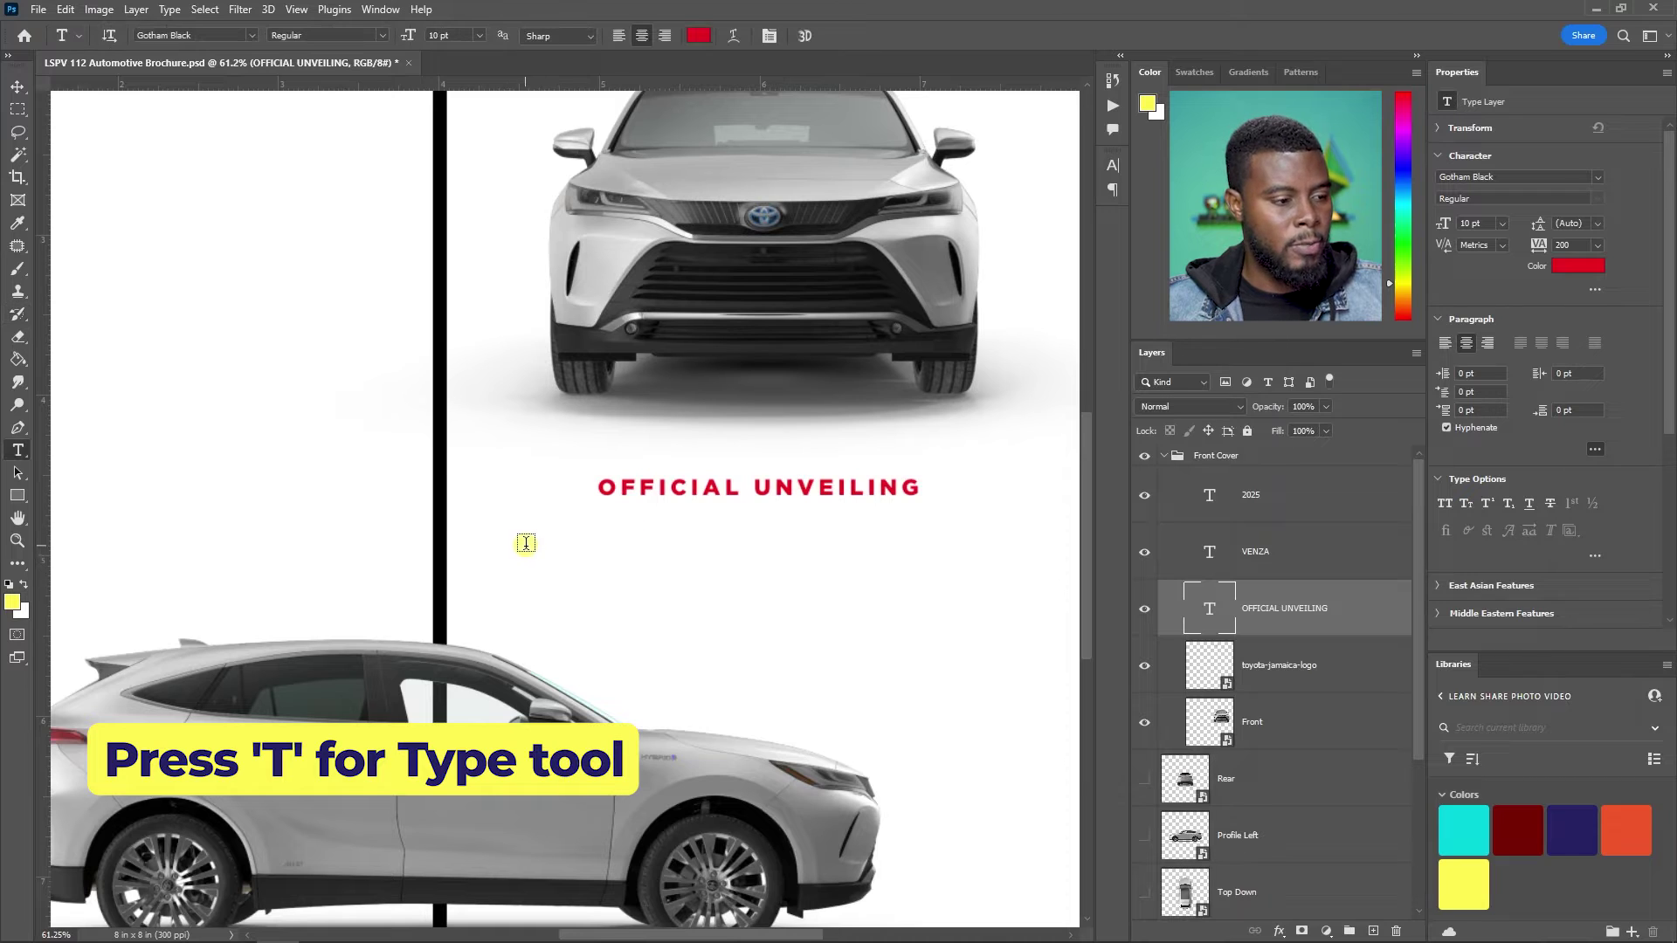
scroll(526, 542, "down", 1)
scroll(528, 550, "right", 1)
key("ctrl+semicolon")
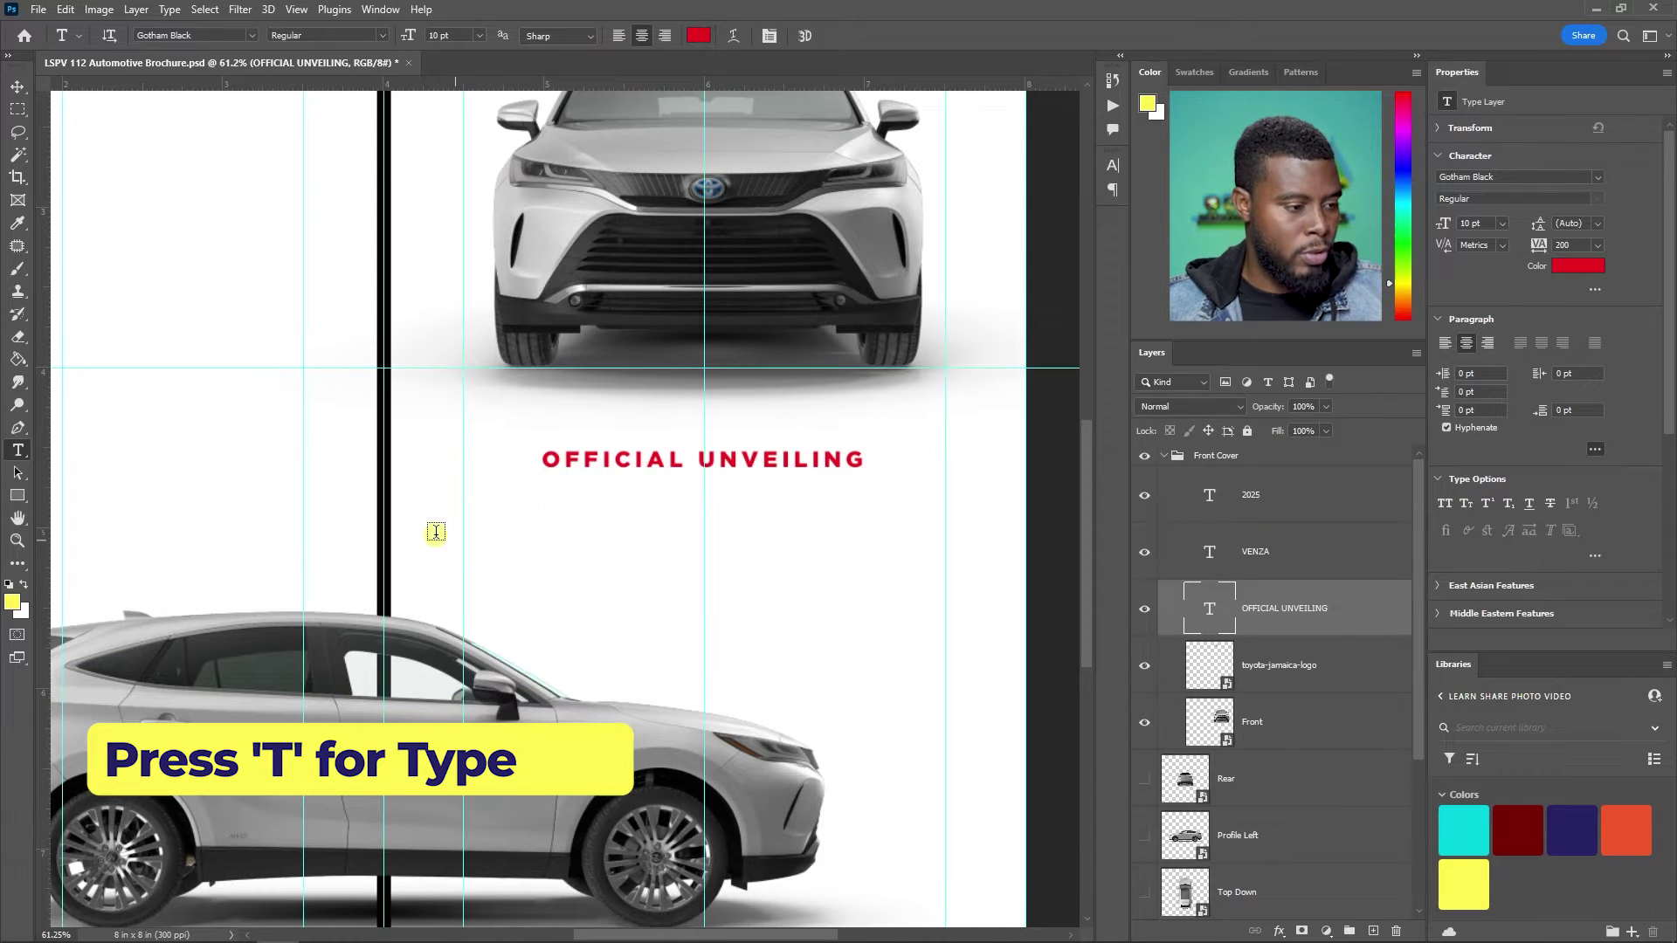
left_click_drag(463, 490, 943, 579)
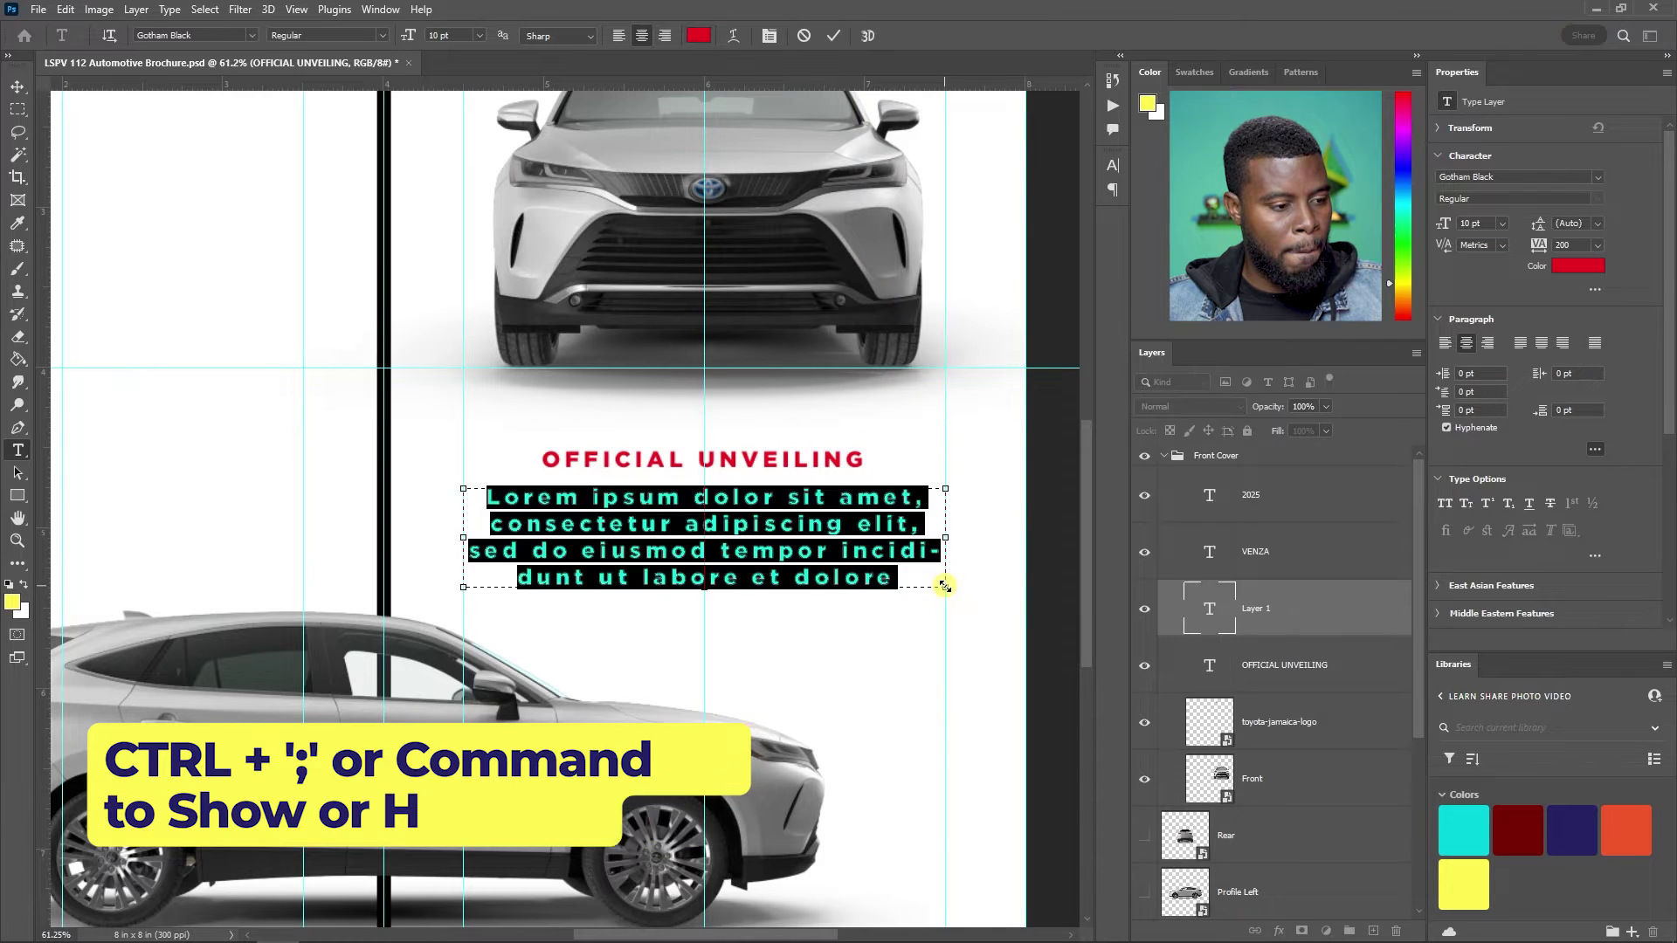
- Set all of the placeholder paragraph's text to 6 pt with a tracking of 0
left_click(805, 550)
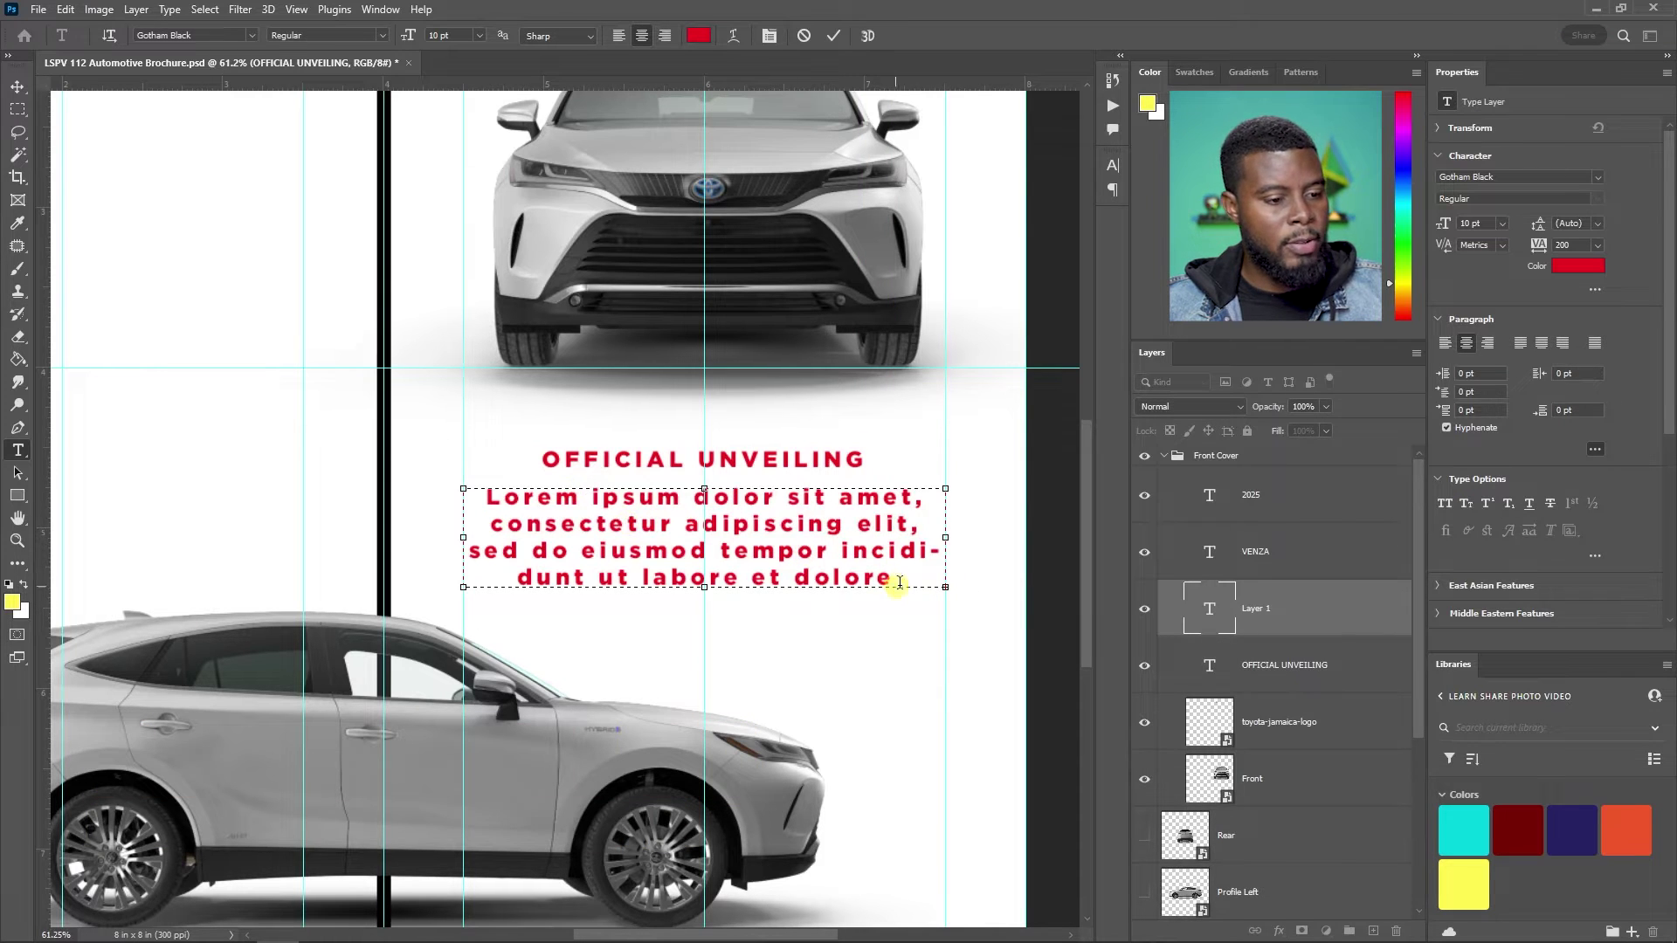
key("ctrl+a")
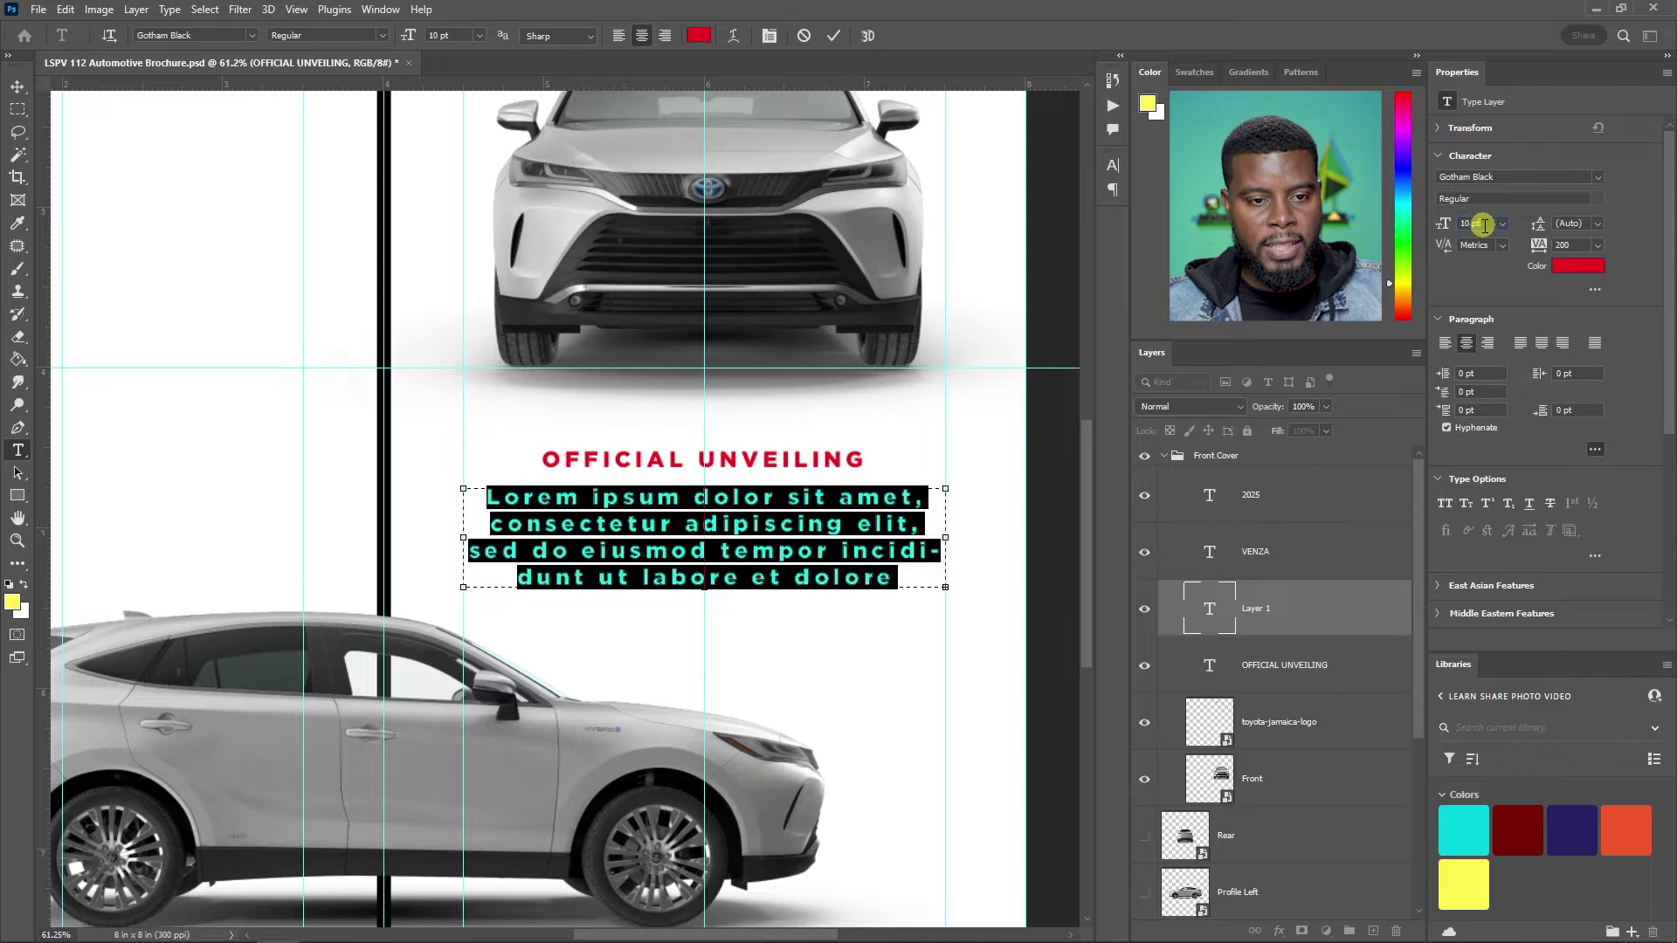
scroll(1482, 225, "down", 4)
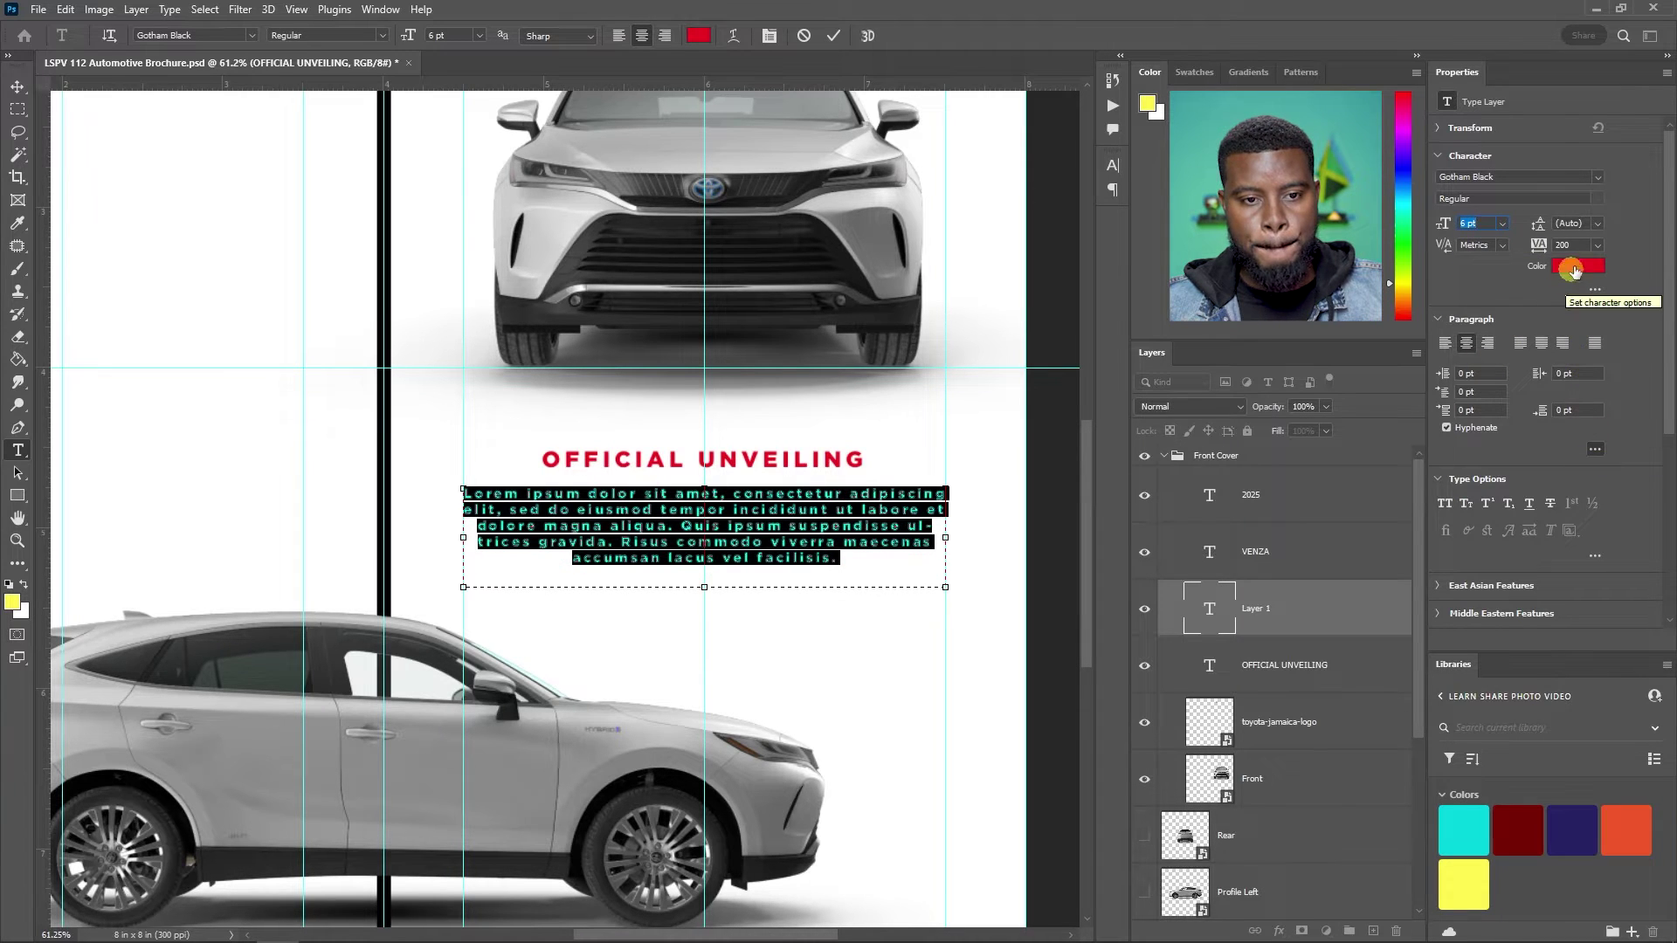
left_click_drag(1539, 245, 1530, 247)
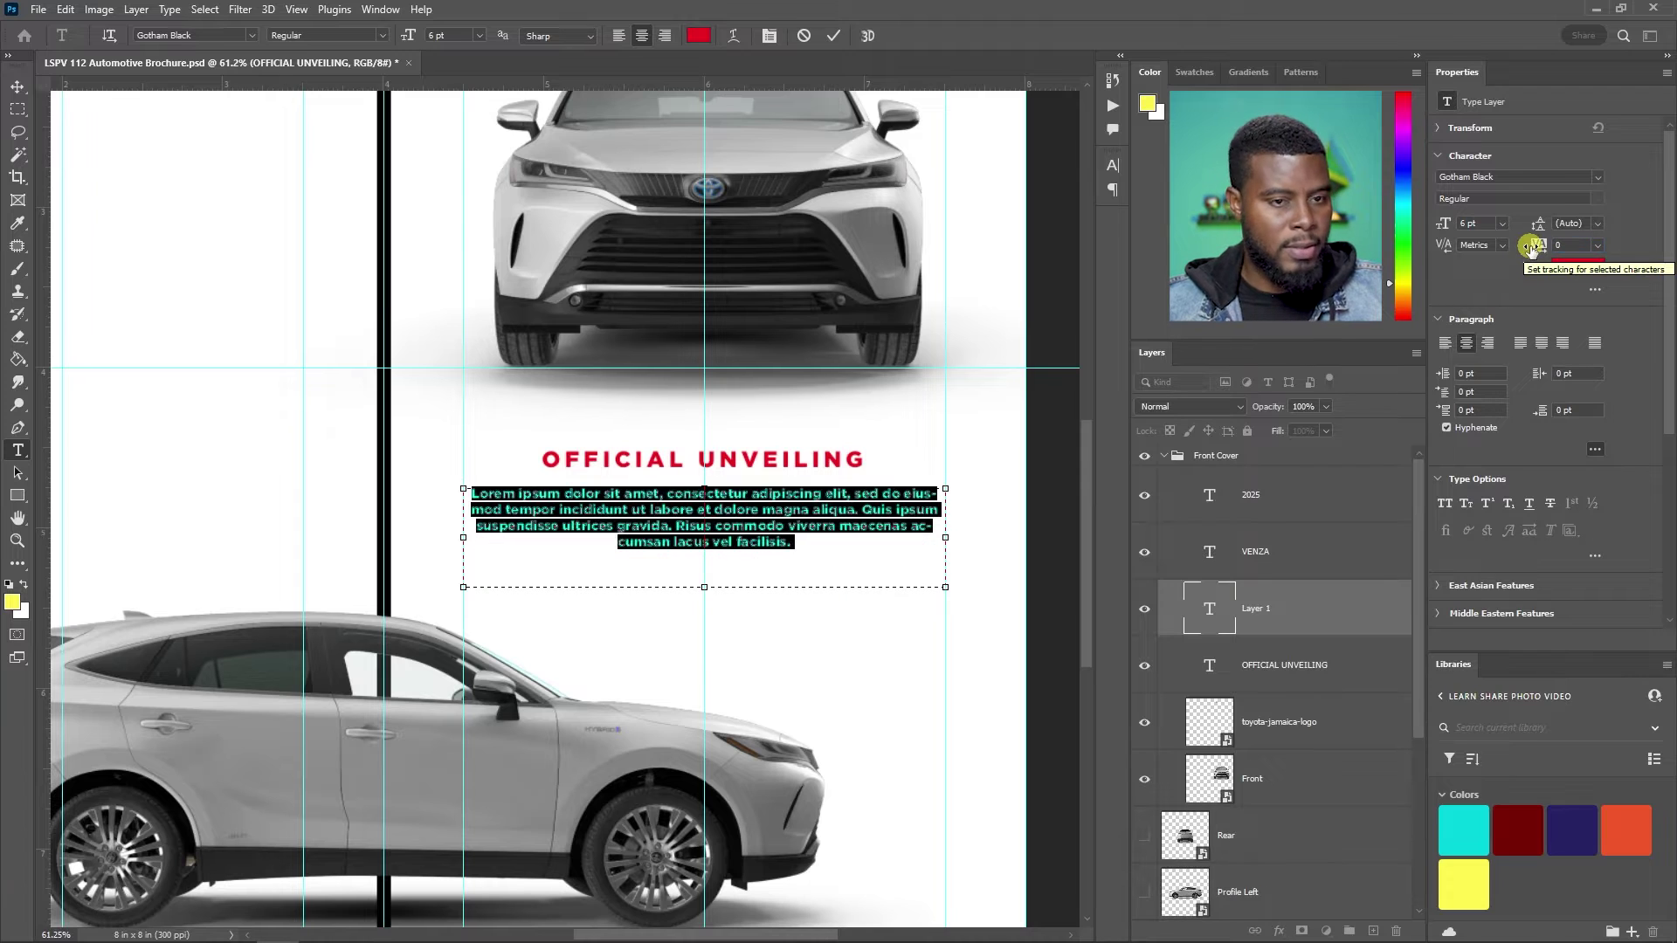
- Change the paragraph's font to Gotham Medium and commit the text
left_click(1573, 176)
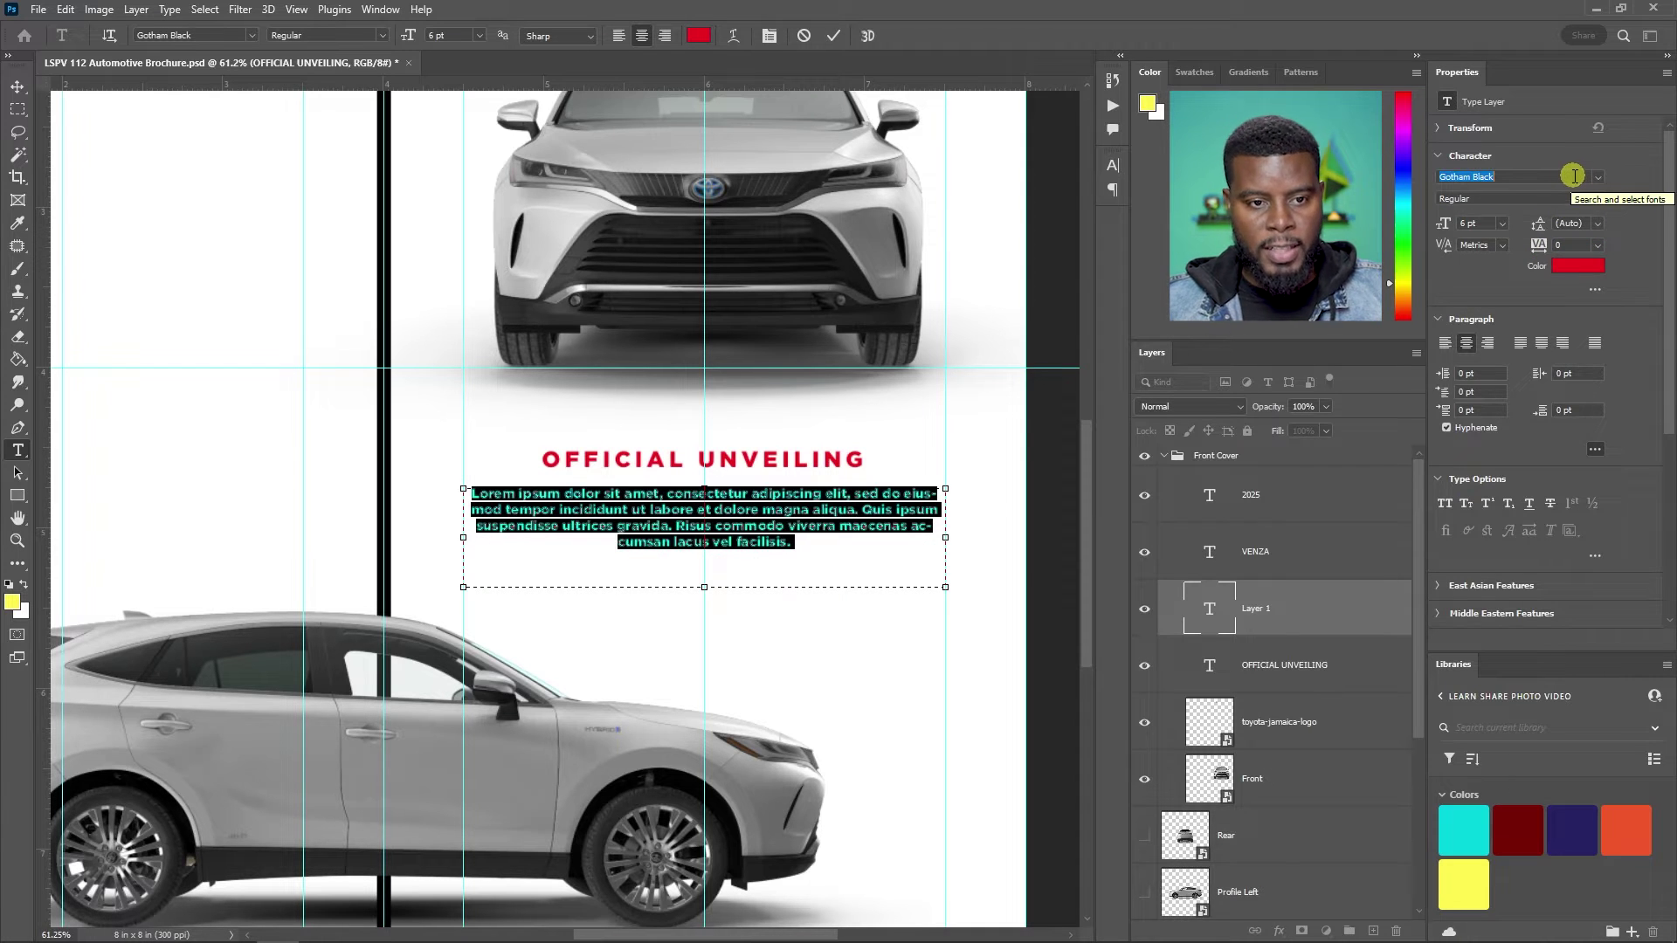
type("Gotham")
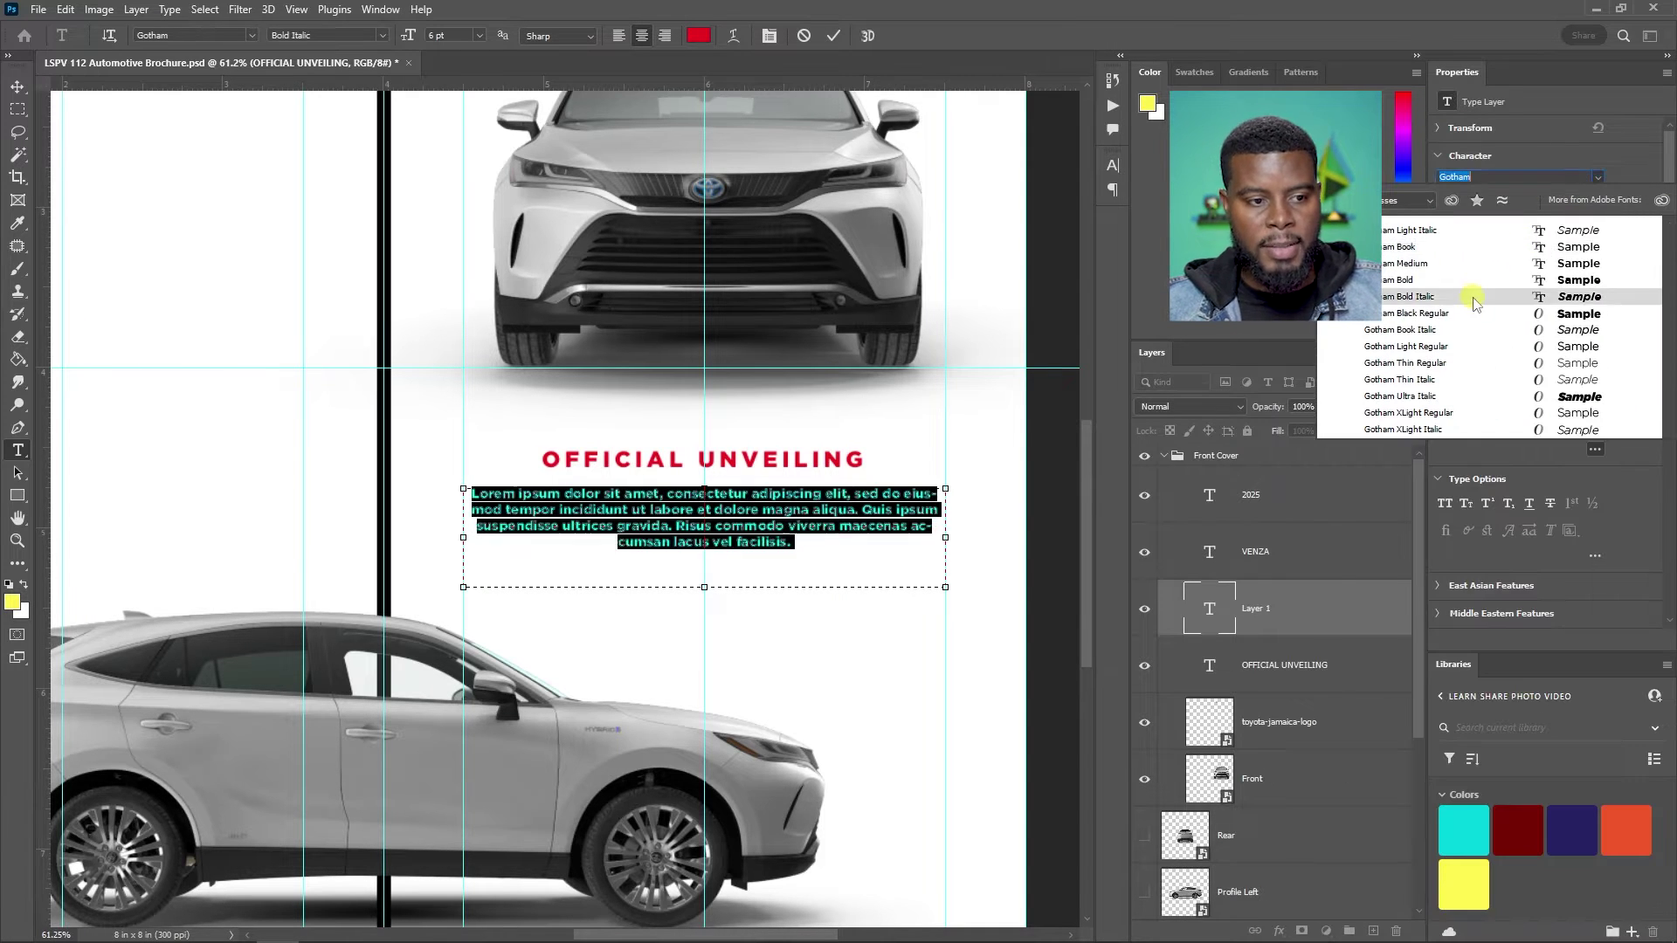
left_click(1445, 262)
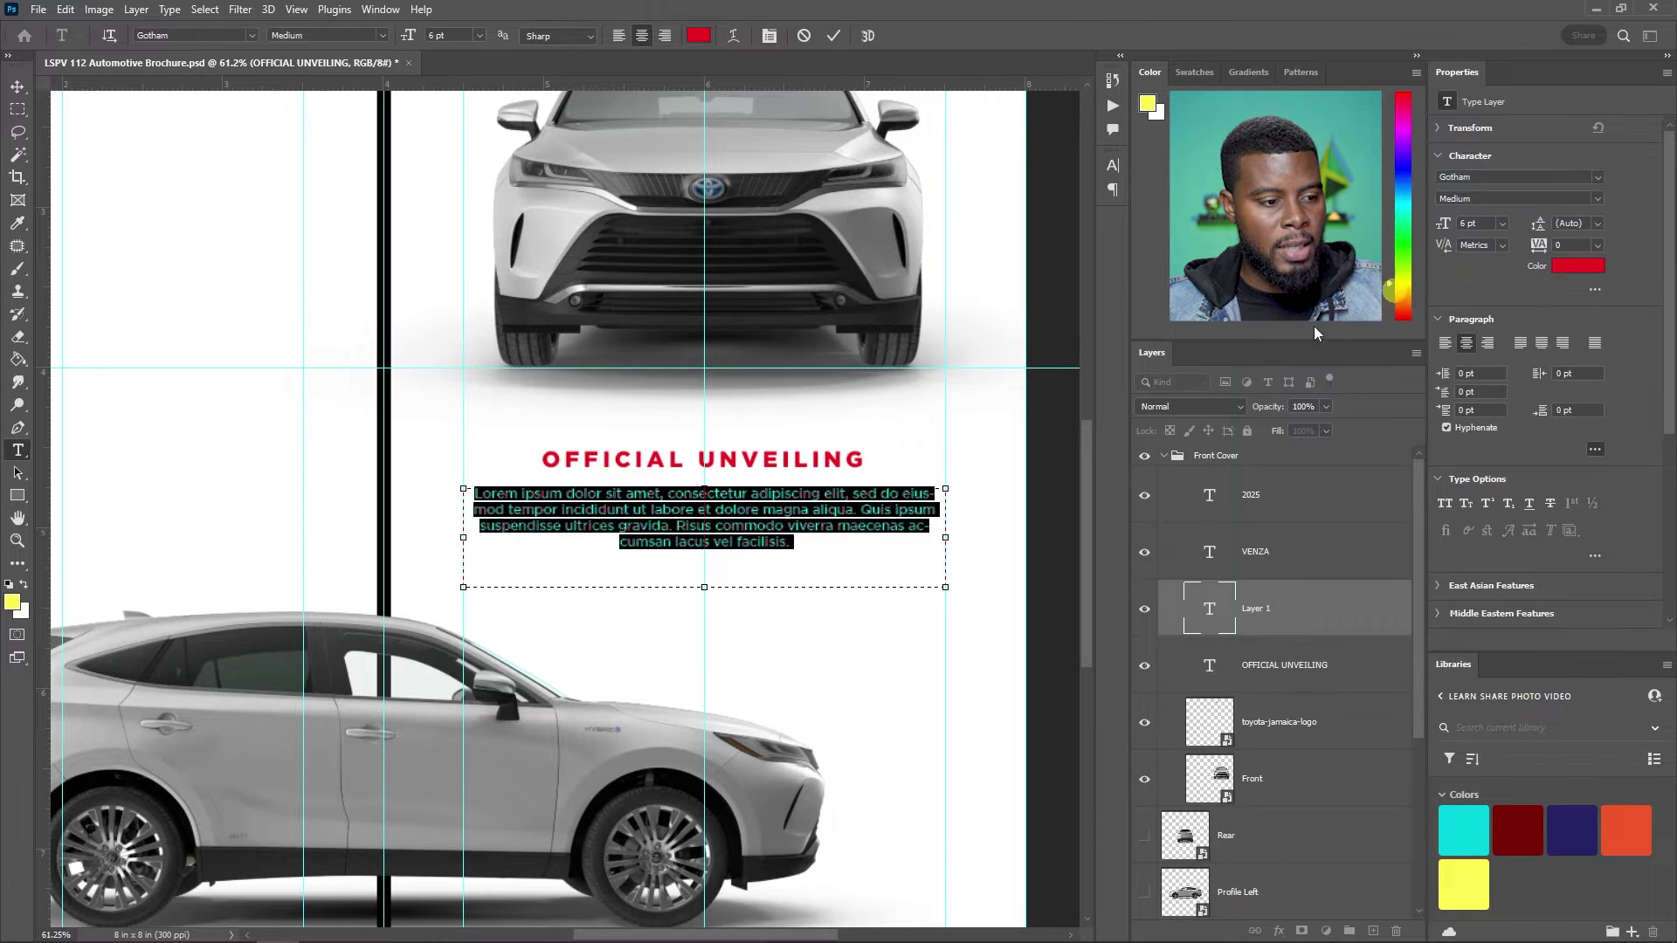
key("ctrl+Return")
key("v")
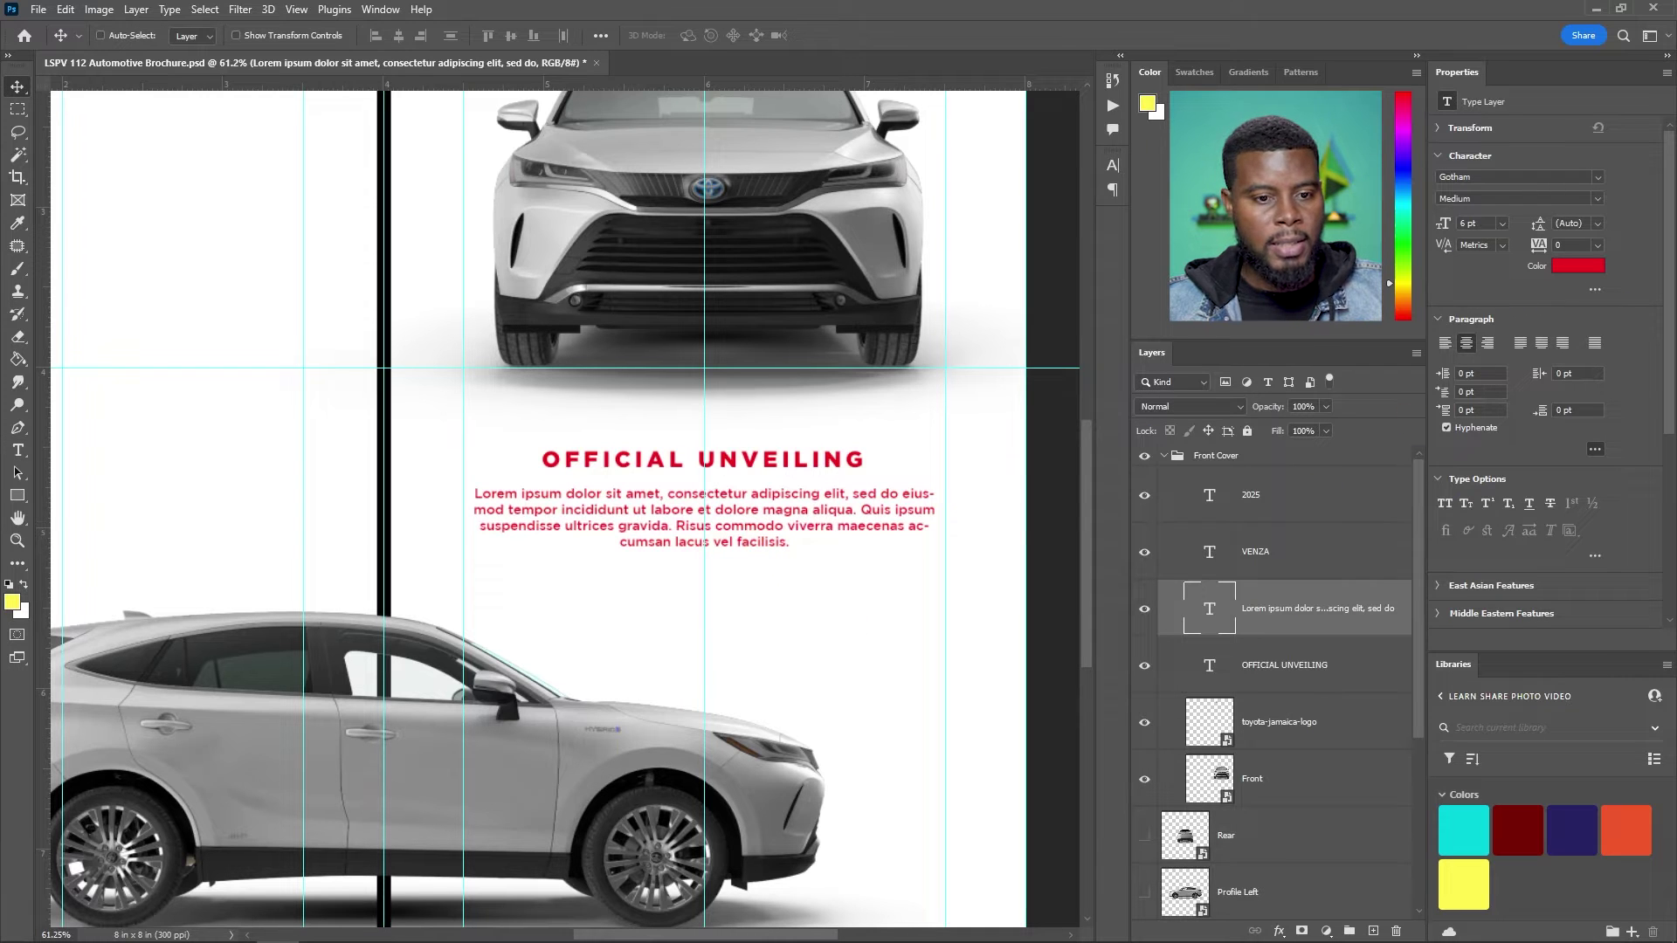
- Try the light grey sampled from the VENZA title as the paragraph's text colour
left_click(1570, 267)
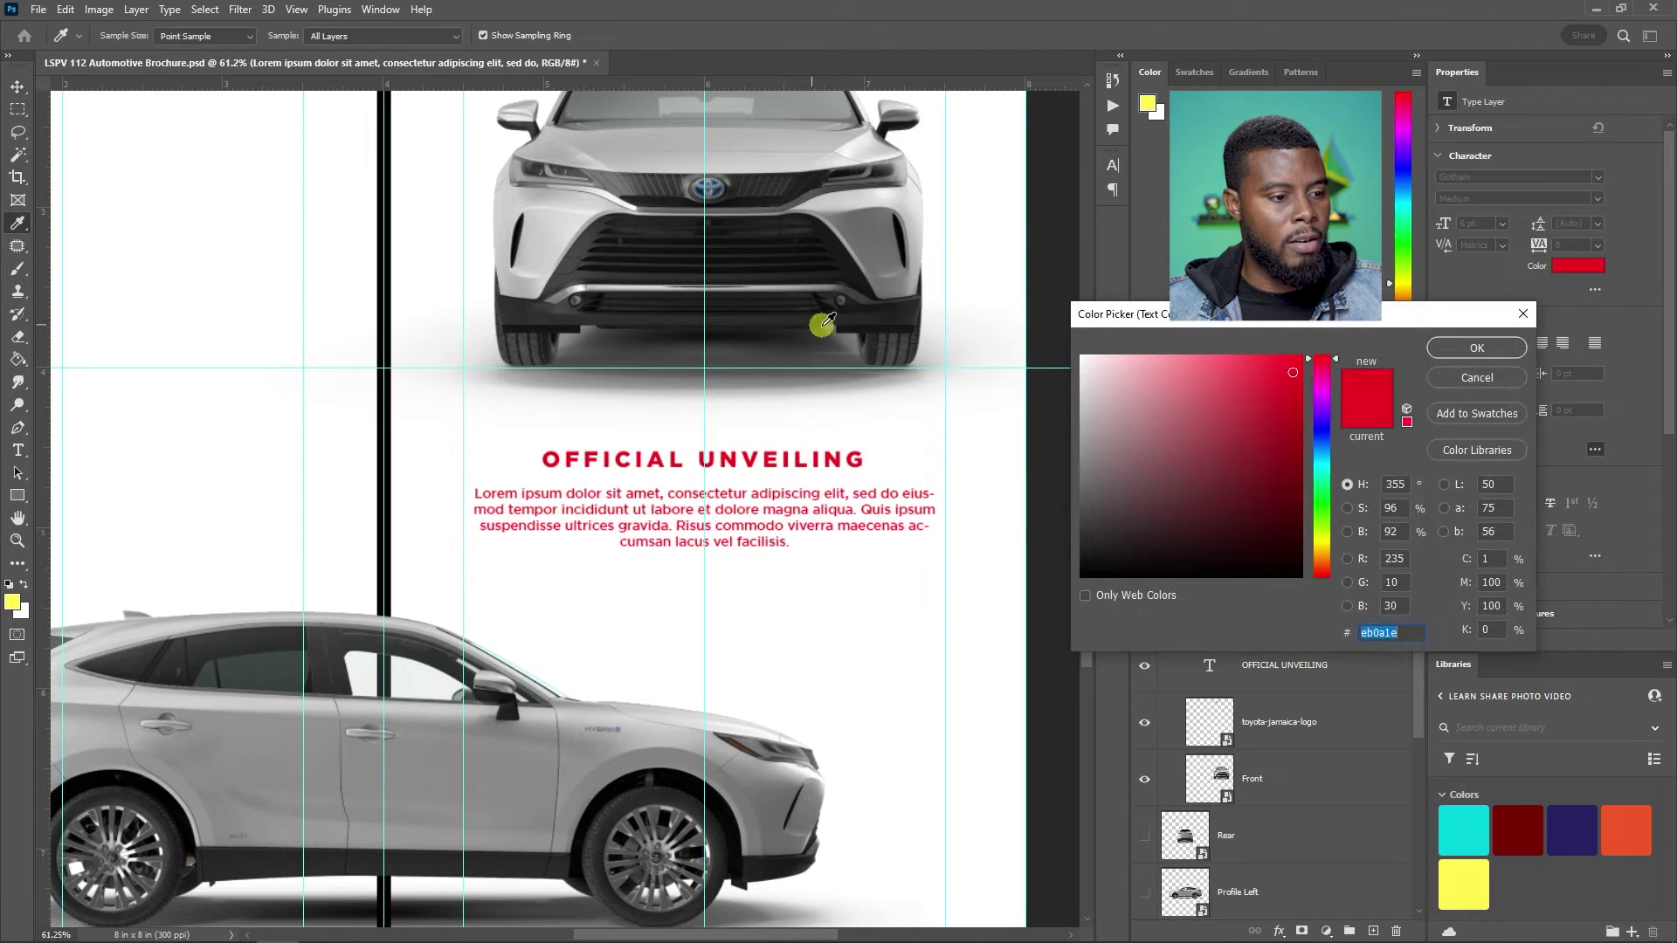
key("Escape")
scroll(834, 393, "up", 3)
scroll(836, 406, "up", 4)
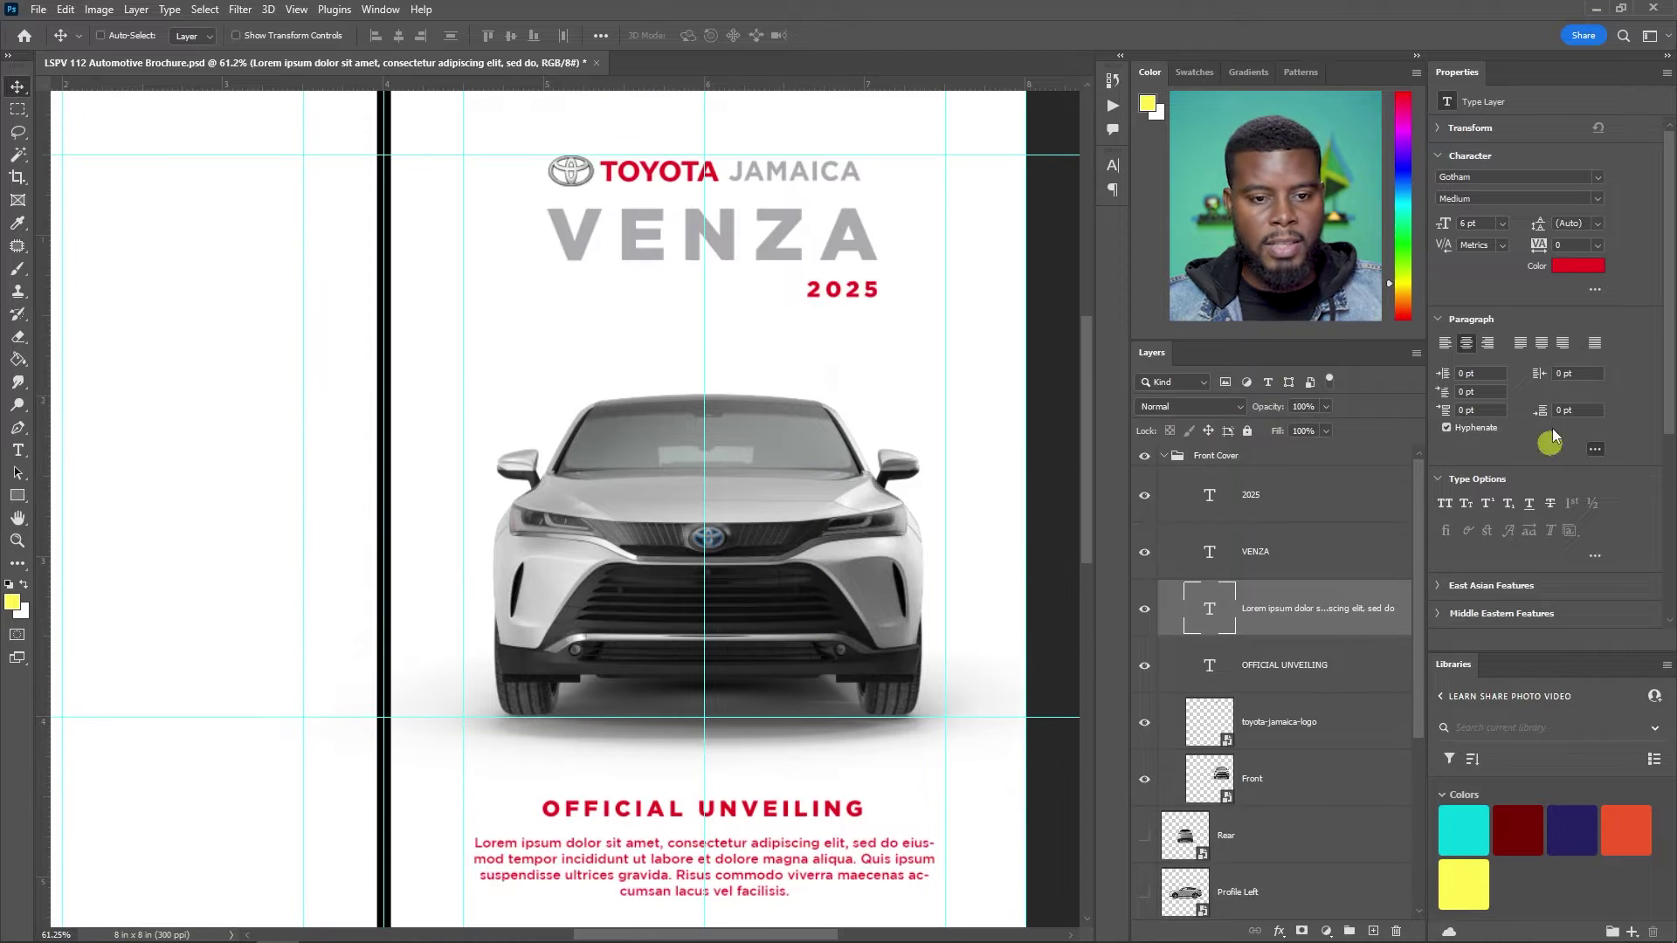
left_click(1577, 266)
left_click(772, 252)
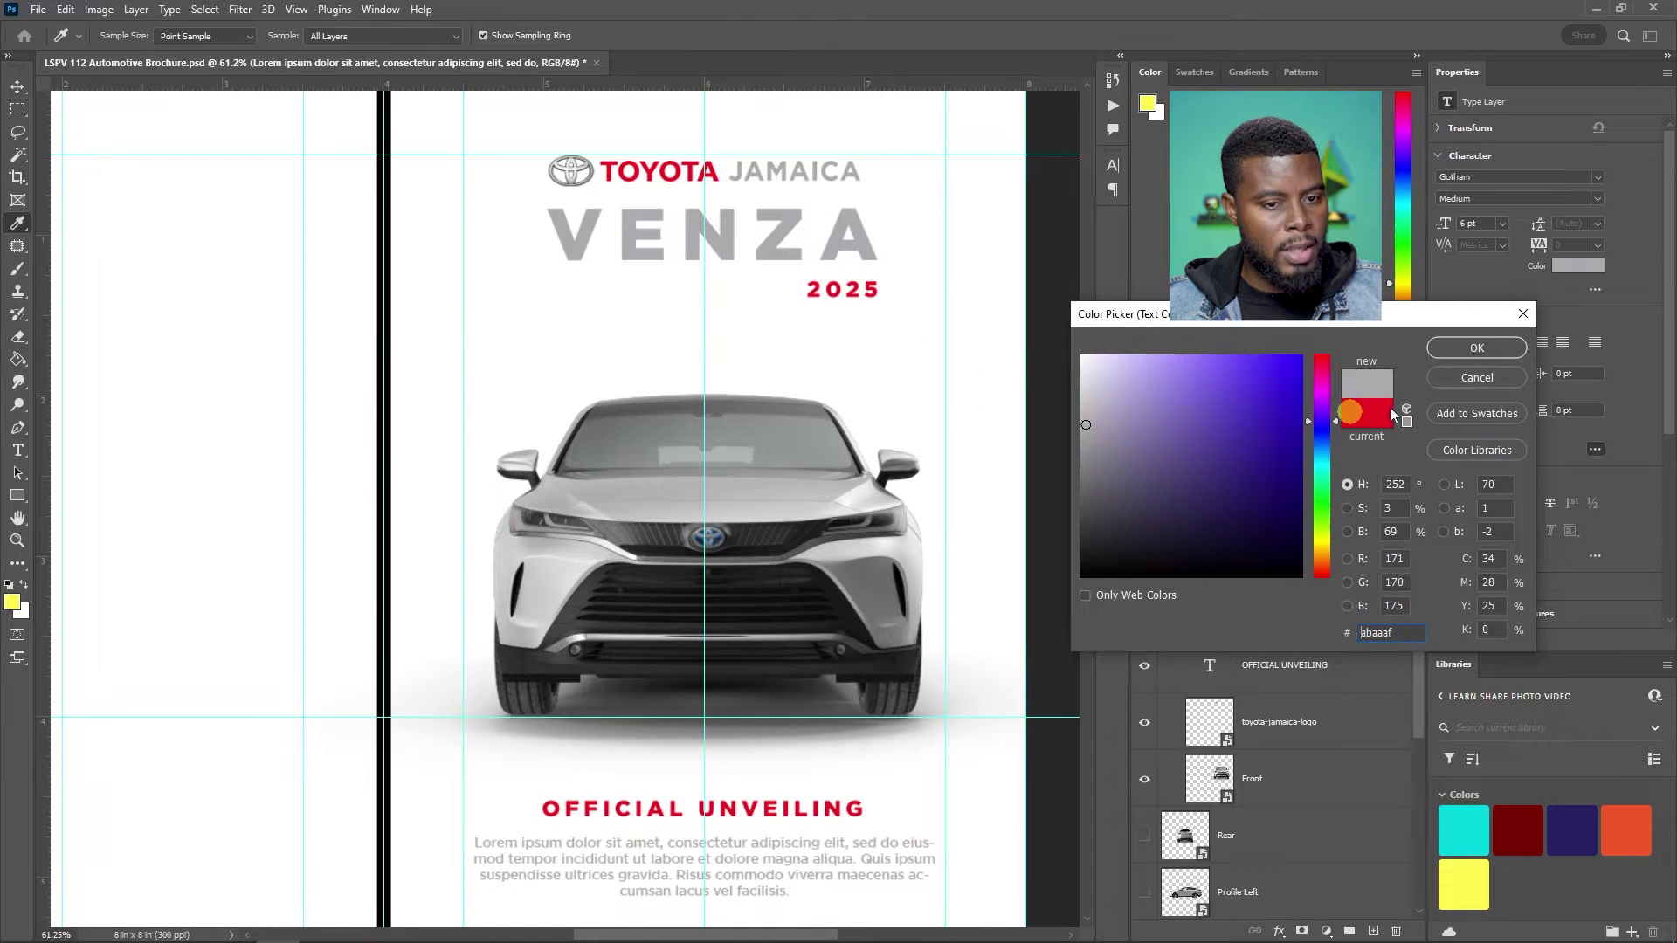
left_click(1474, 348)
scroll(864, 550, "down", 3)
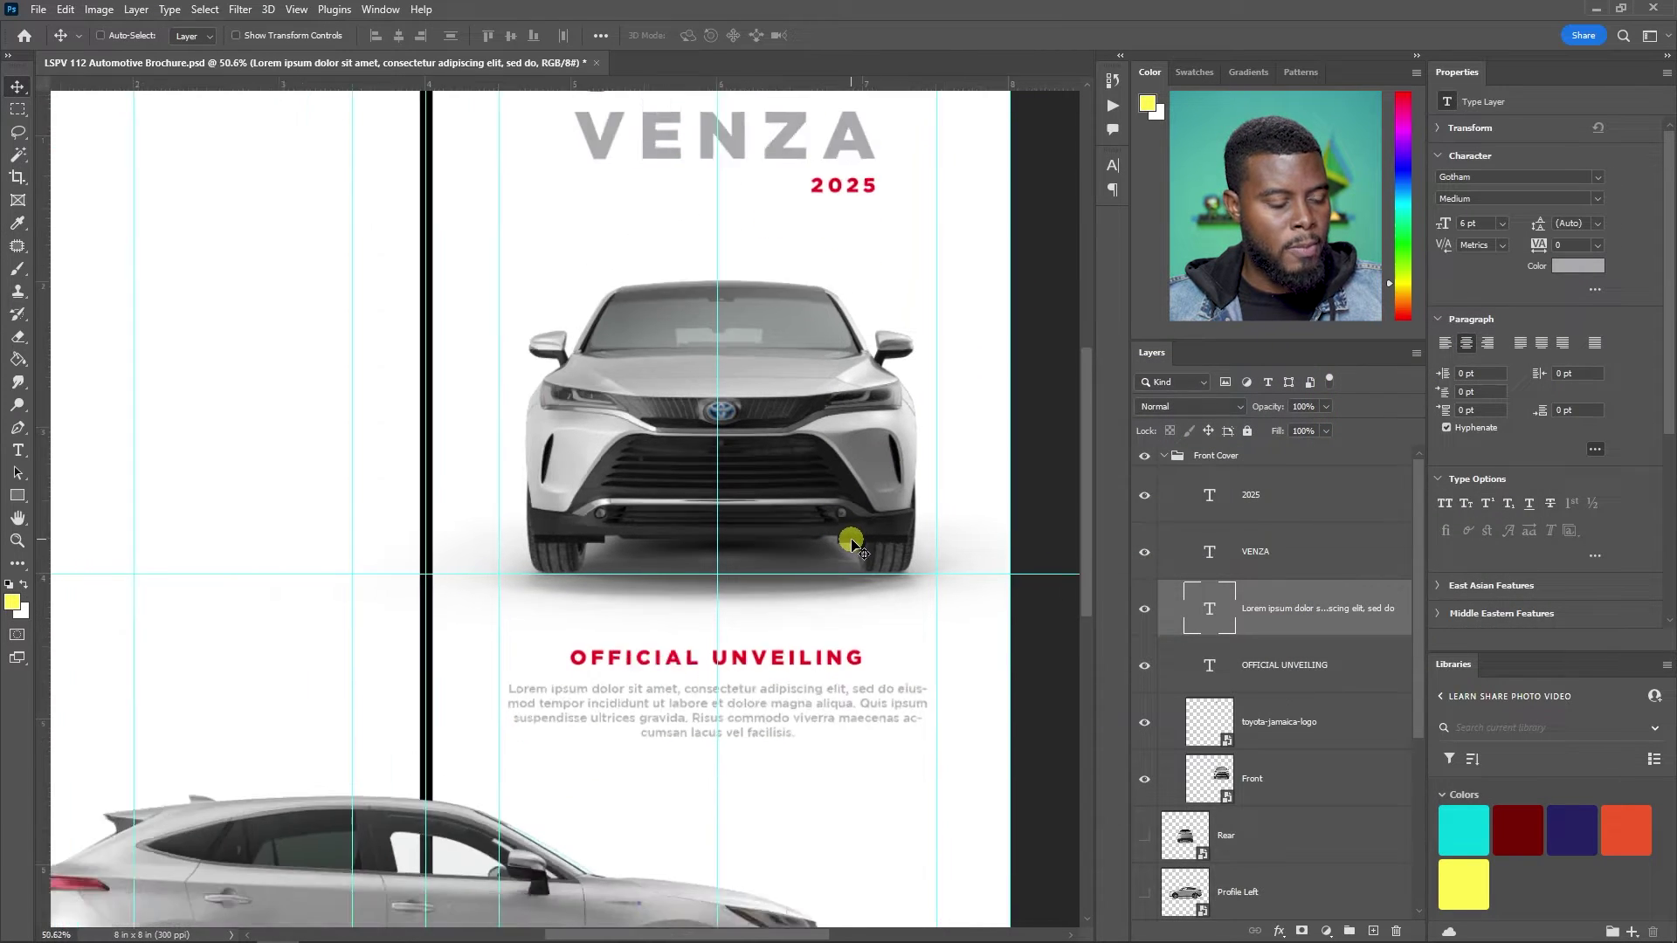
- Set the paragraph's text colour to dark grey #545454 and hide the guides
left_click(1577, 266)
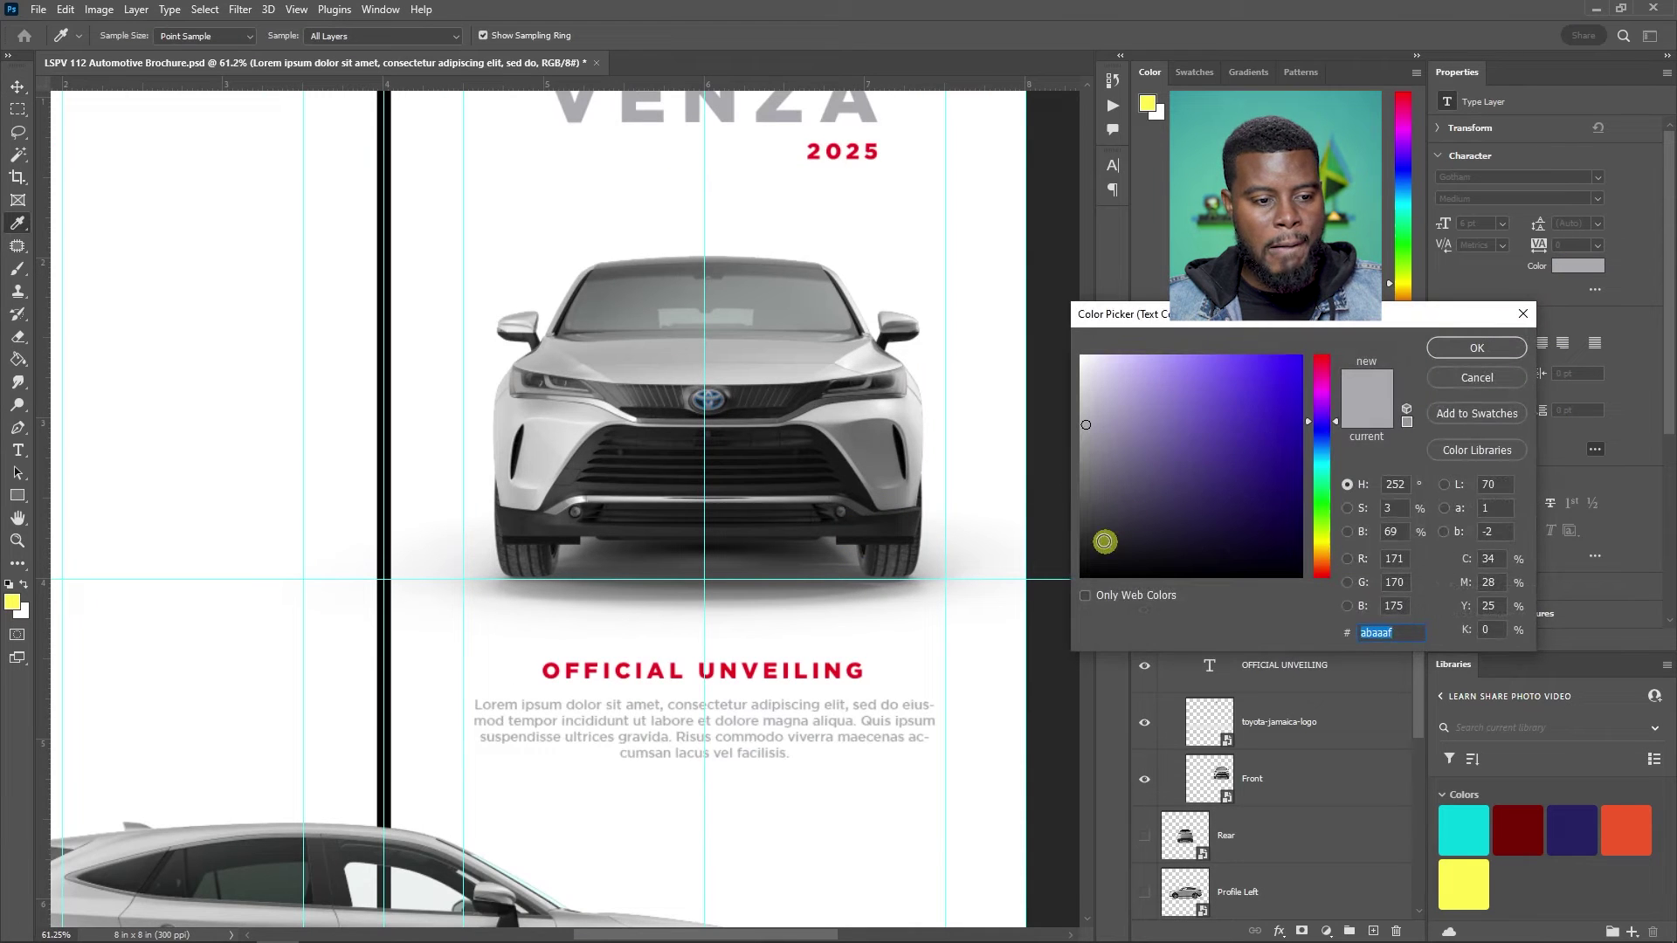
type("555555")
left_click(1476, 347)
scroll(793, 541, "down", 3)
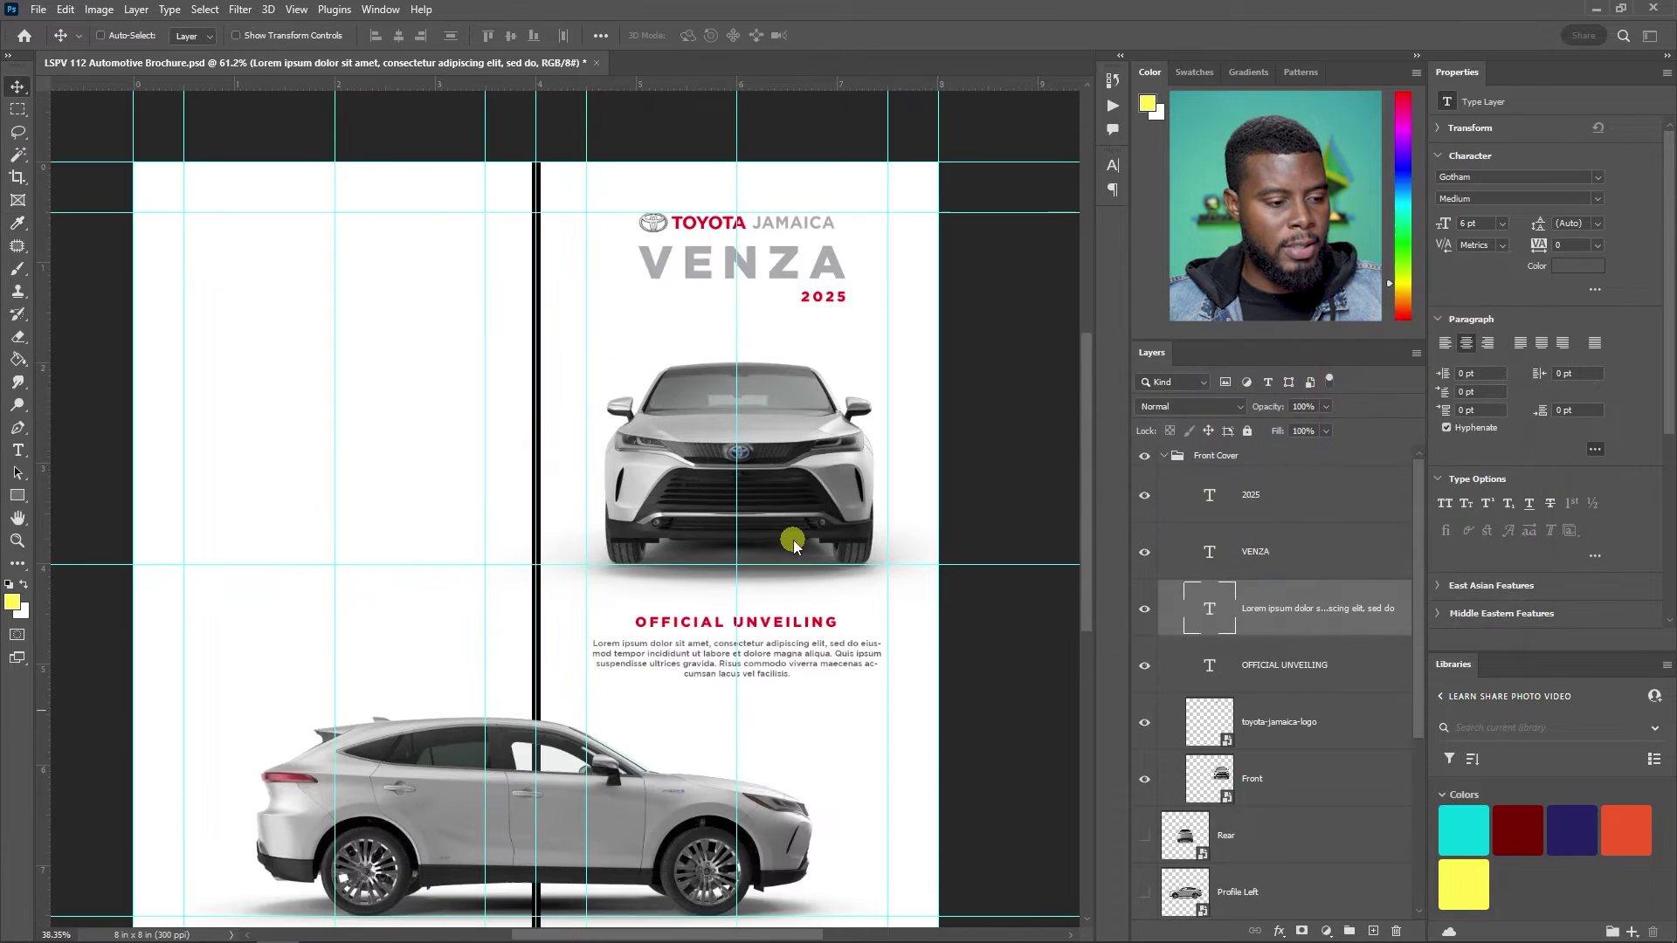
key("ctrl+semicolon")
scroll(797, 543, "up", 2)
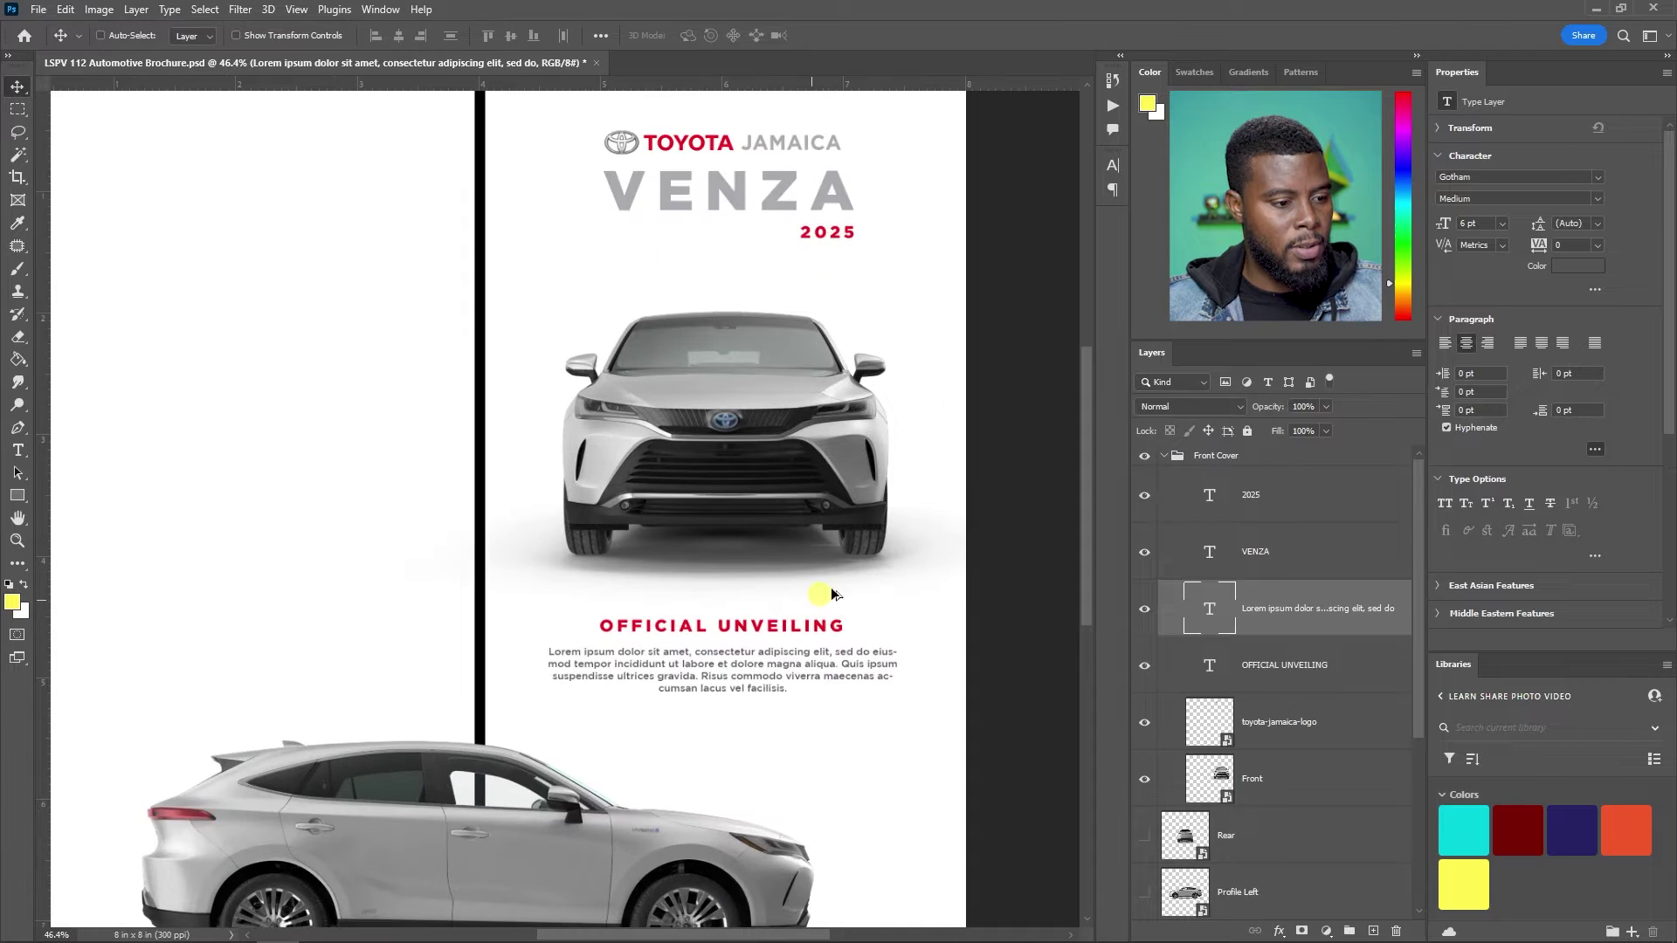
scroll(834, 531, "up", 1)
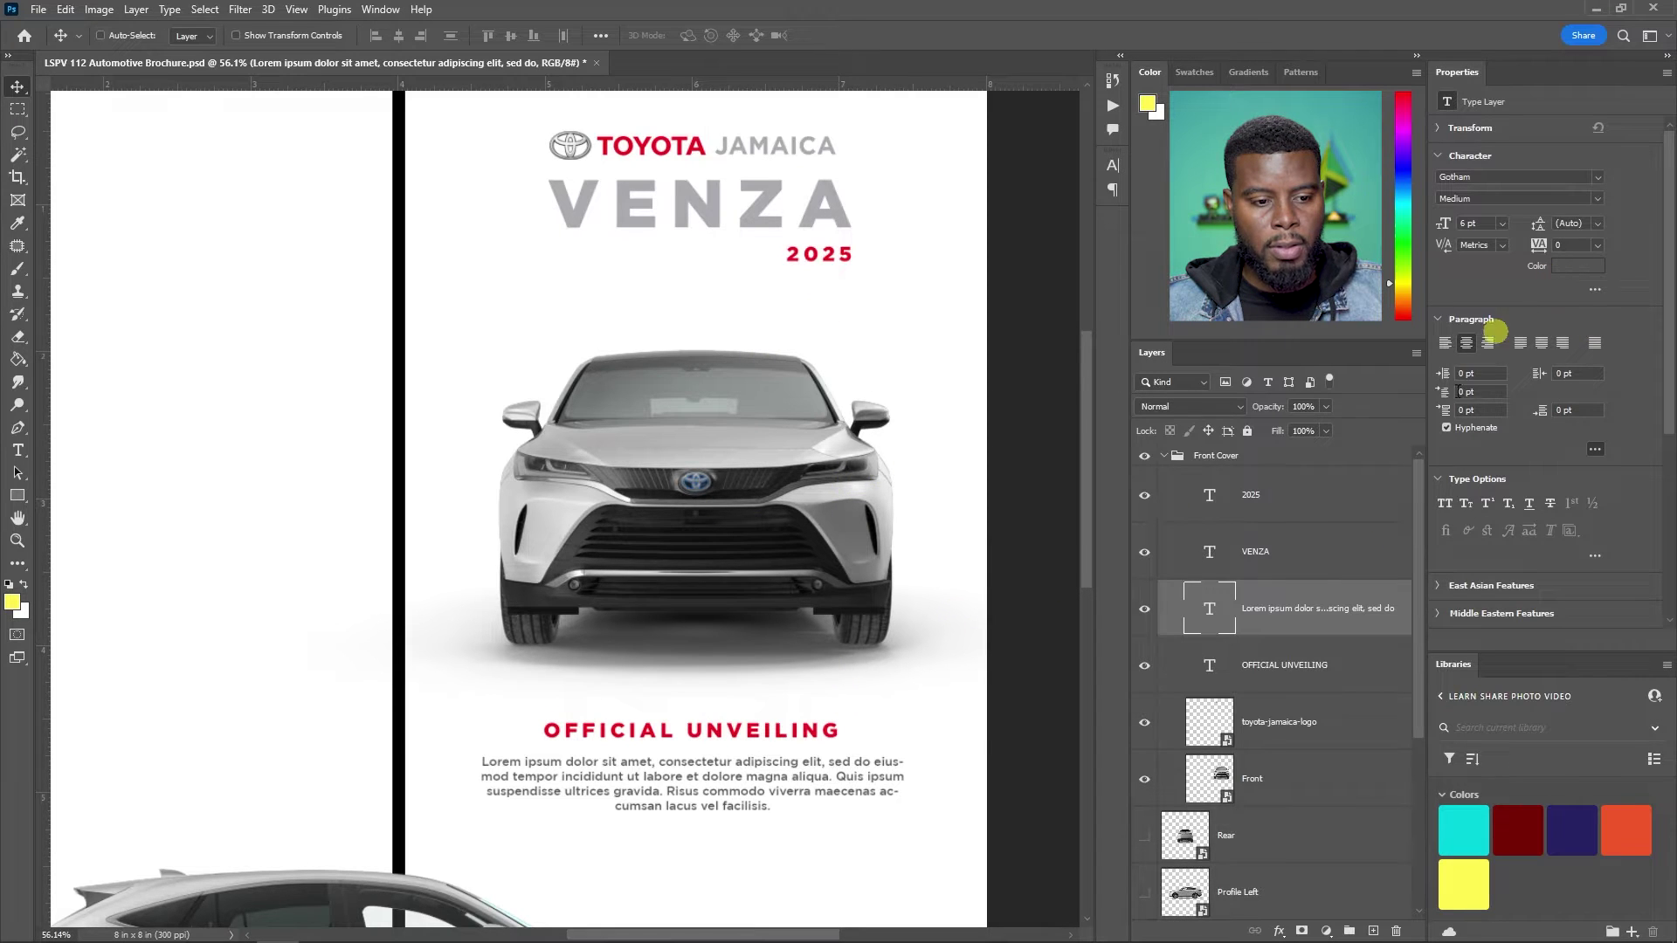
- Copy the paragraph's colour code 545454 and apply it to the VENZA title
left_click(1582, 264)
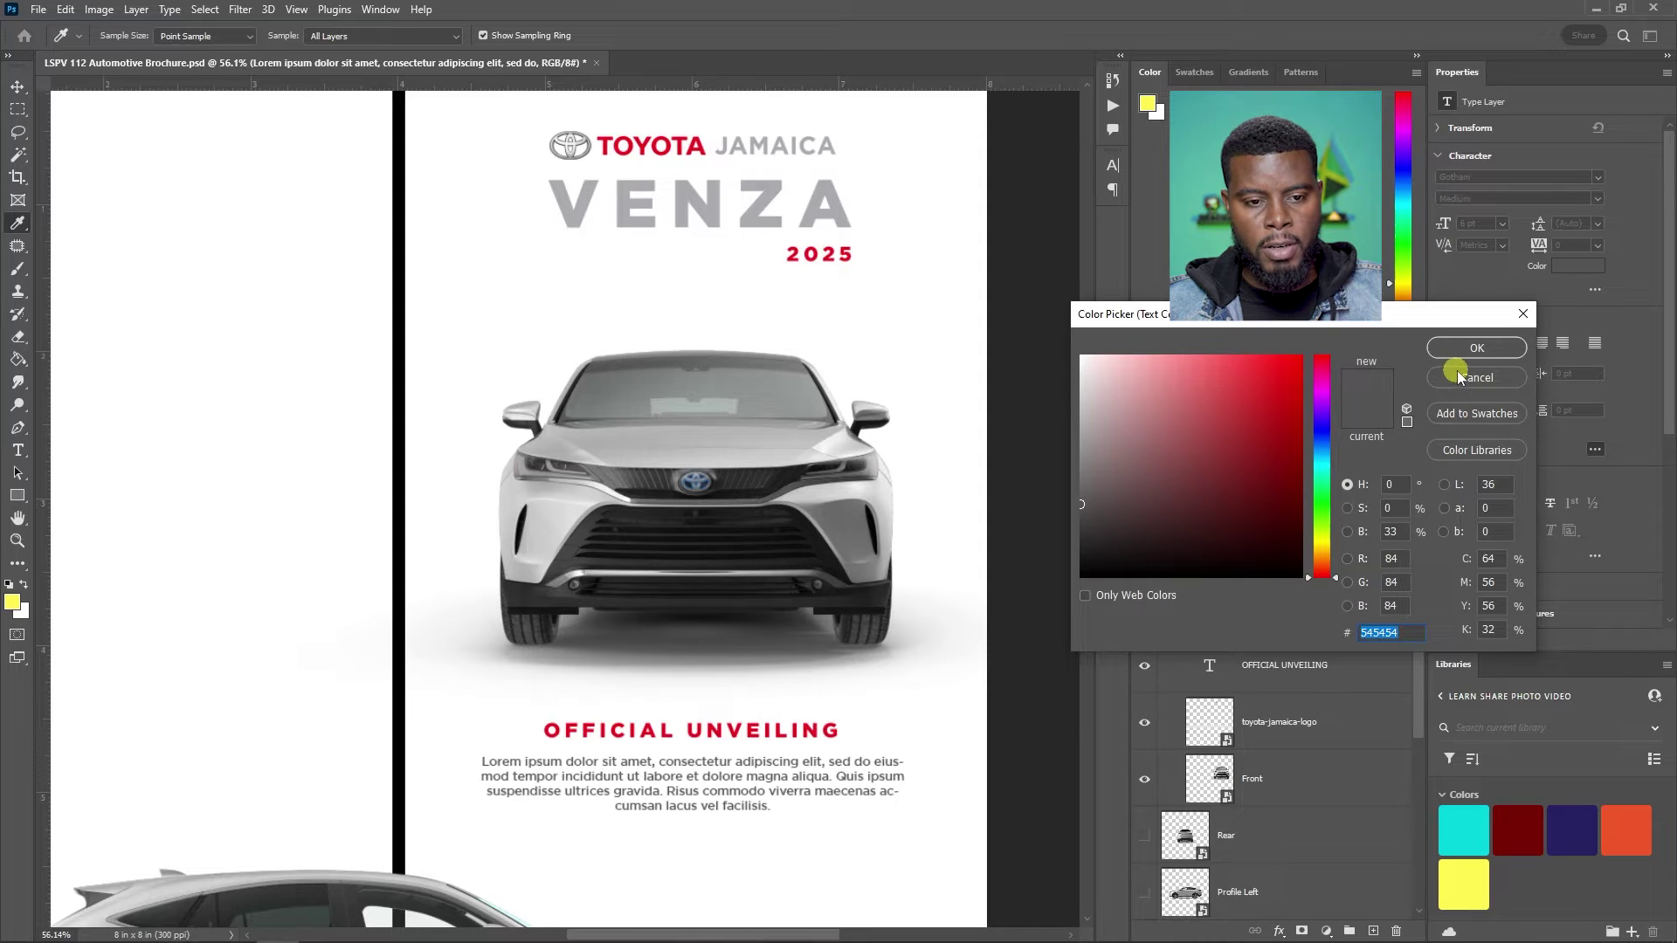
left_click_drag(1411, 628, 1284, 629)
key("ctrl+c")
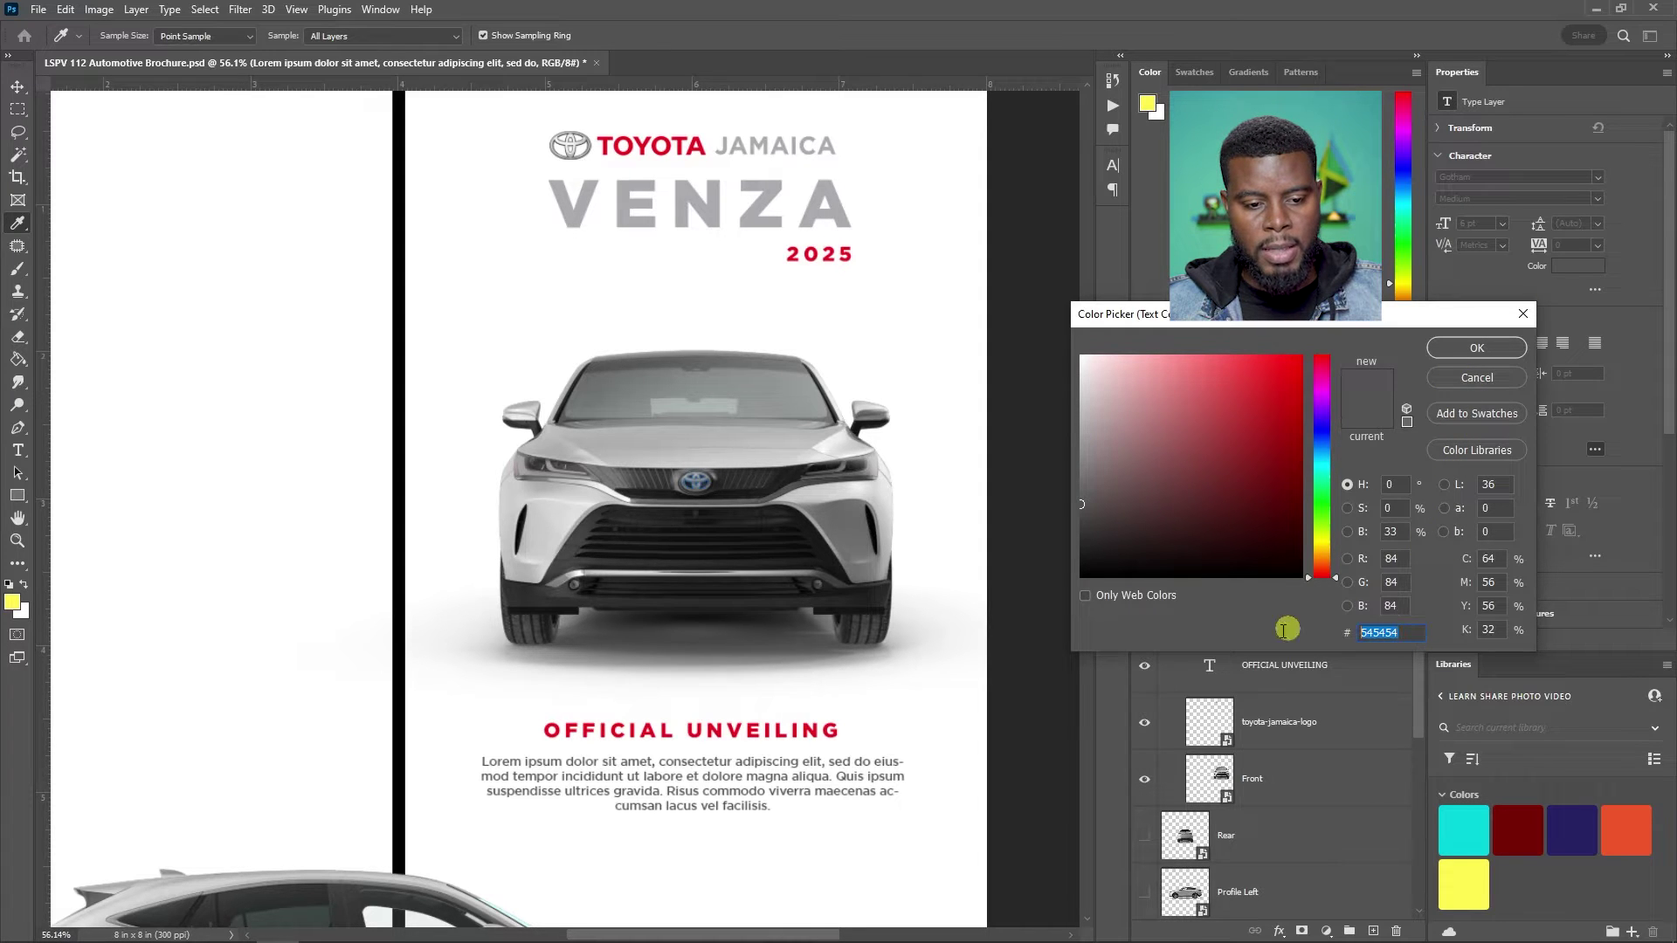
left_click(1494, 380)
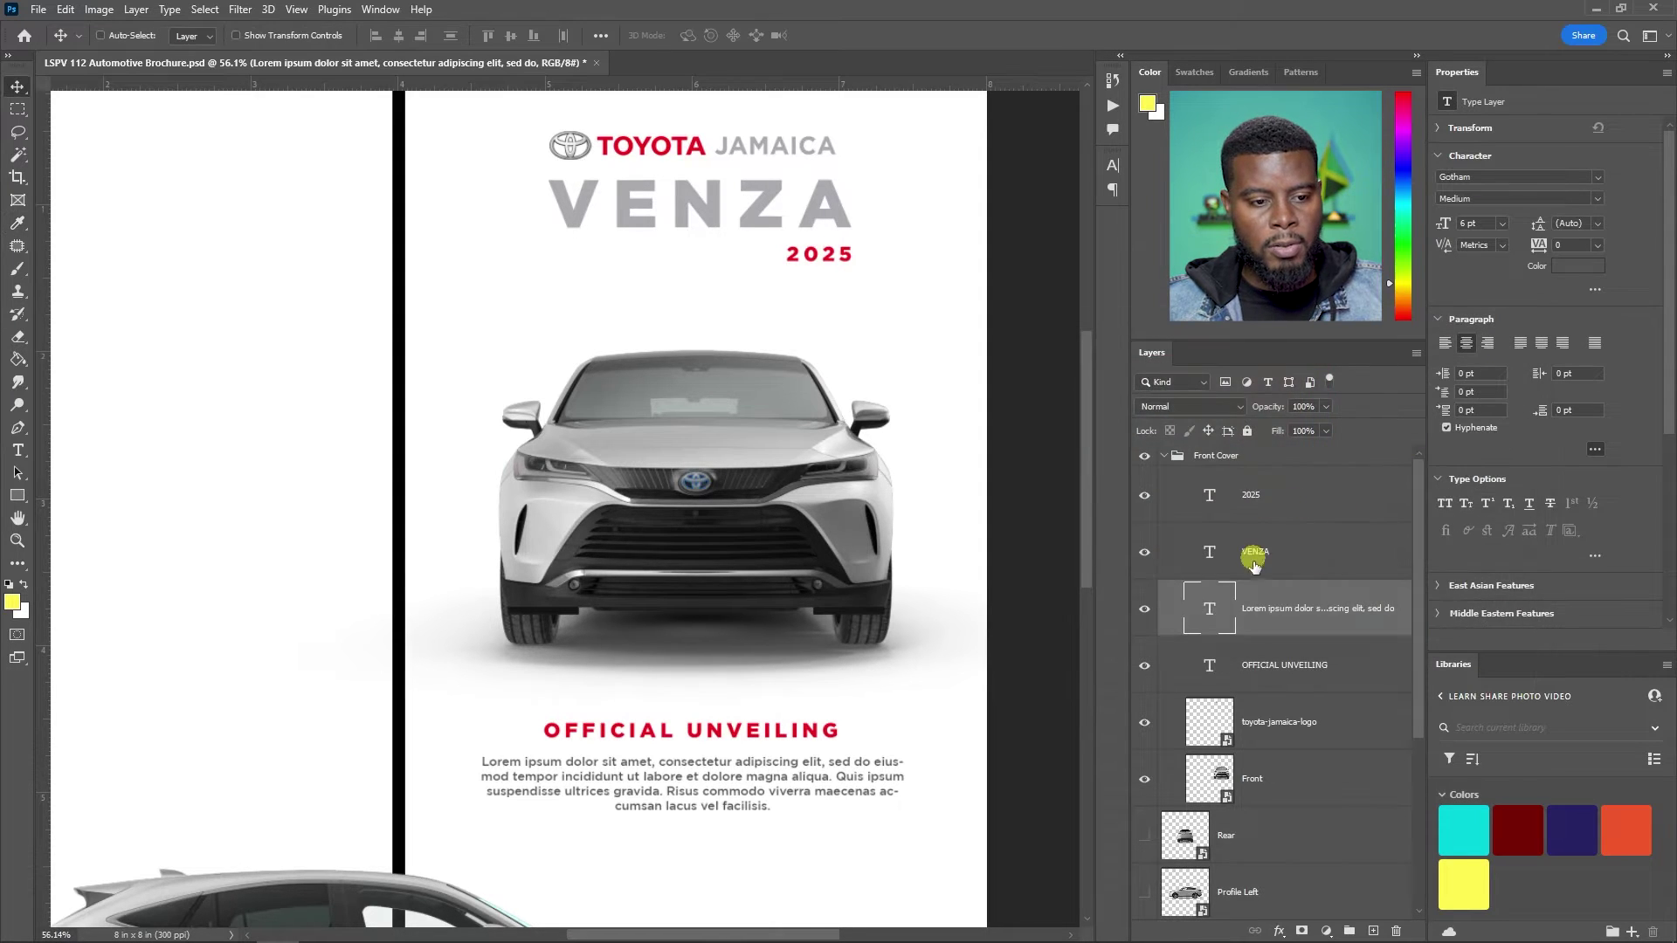
left_click(1565, 270)
key("ctrl+v")
left_click(1474, 348)
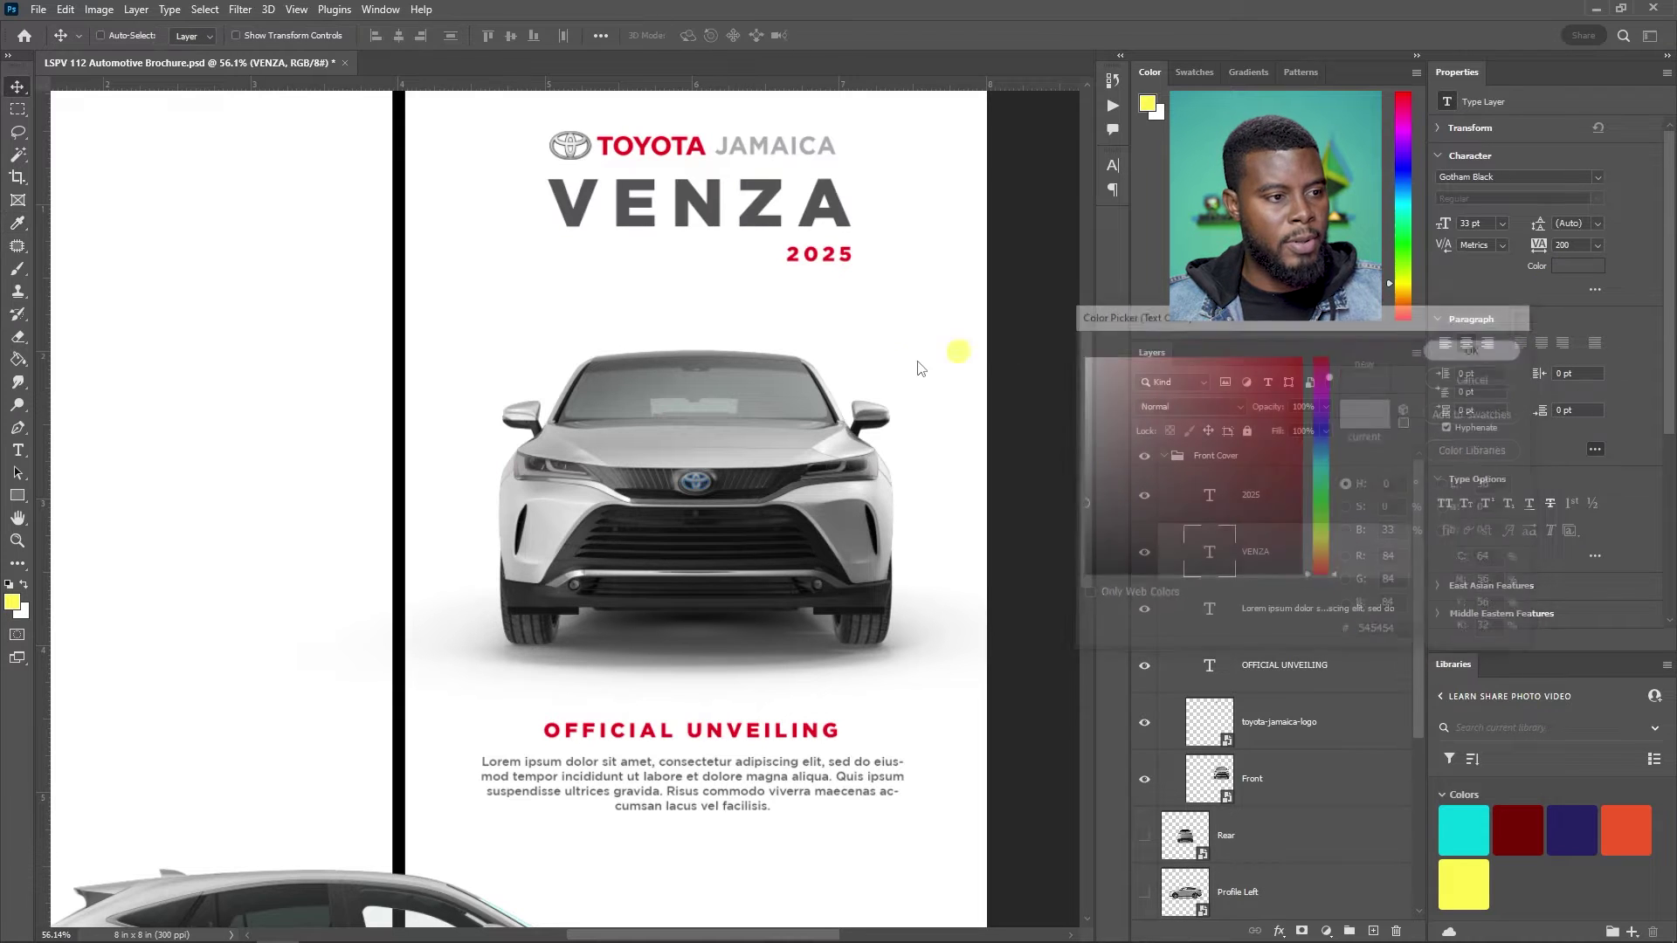
- Try a second text box below the paragraph at 9 pt, insert Lorem Ipsum placeholder text and discard it
scroll(899, 373, "down", 2)
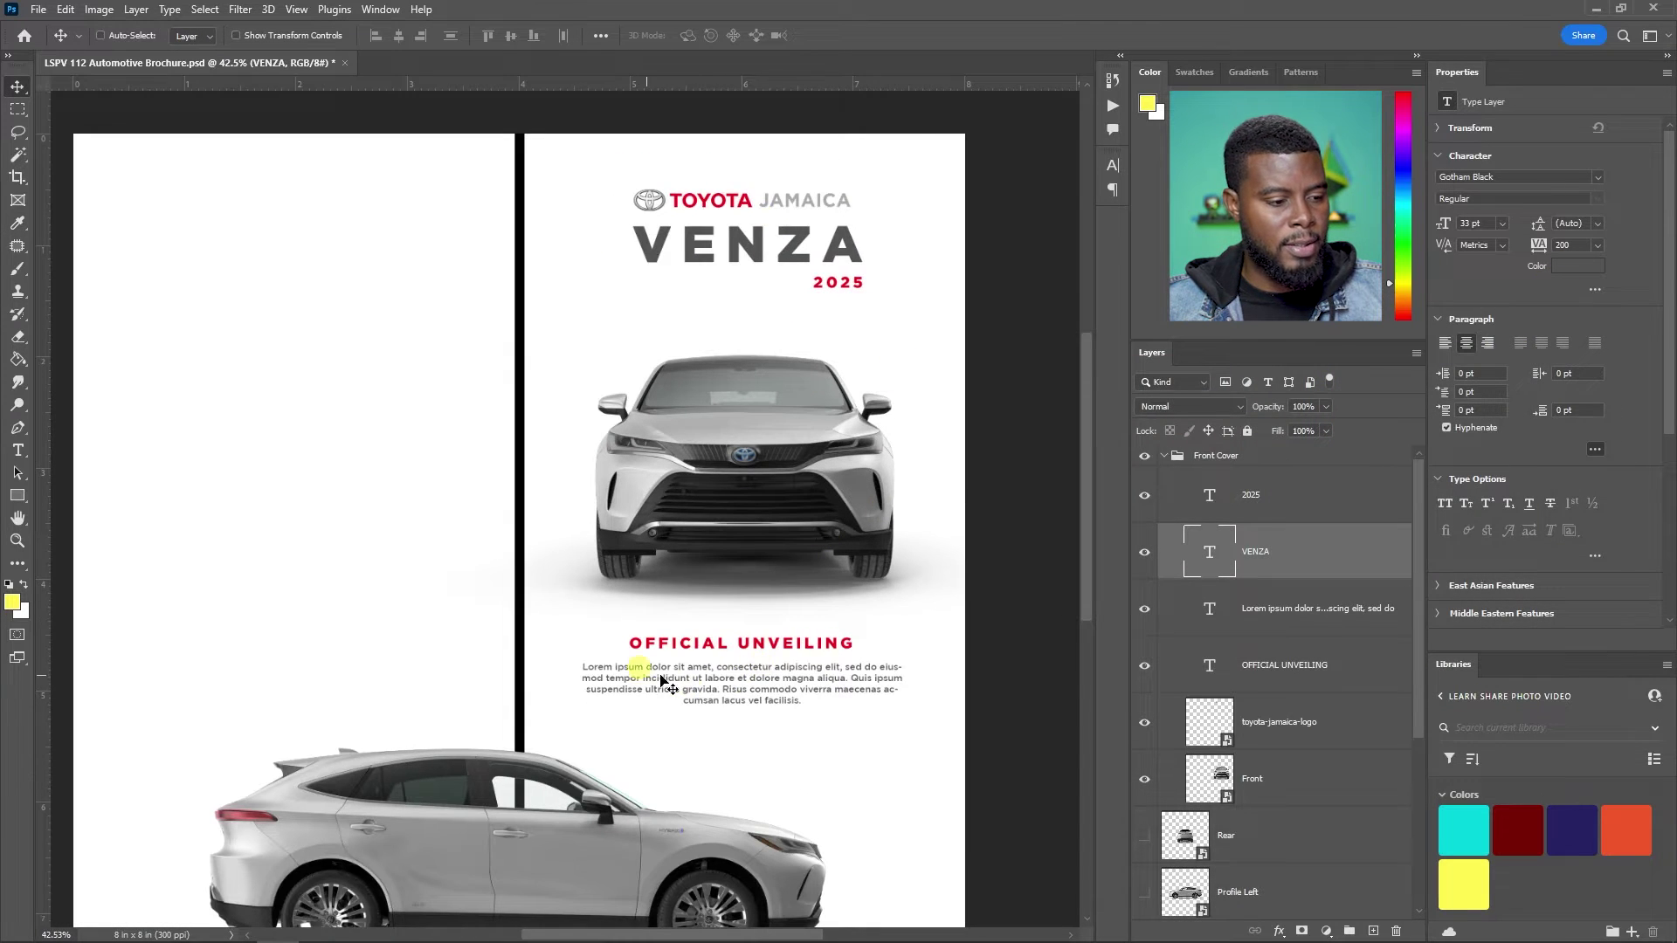
scroll(751, 698, "up", 3)
scroll(738, 676, "down", 2)
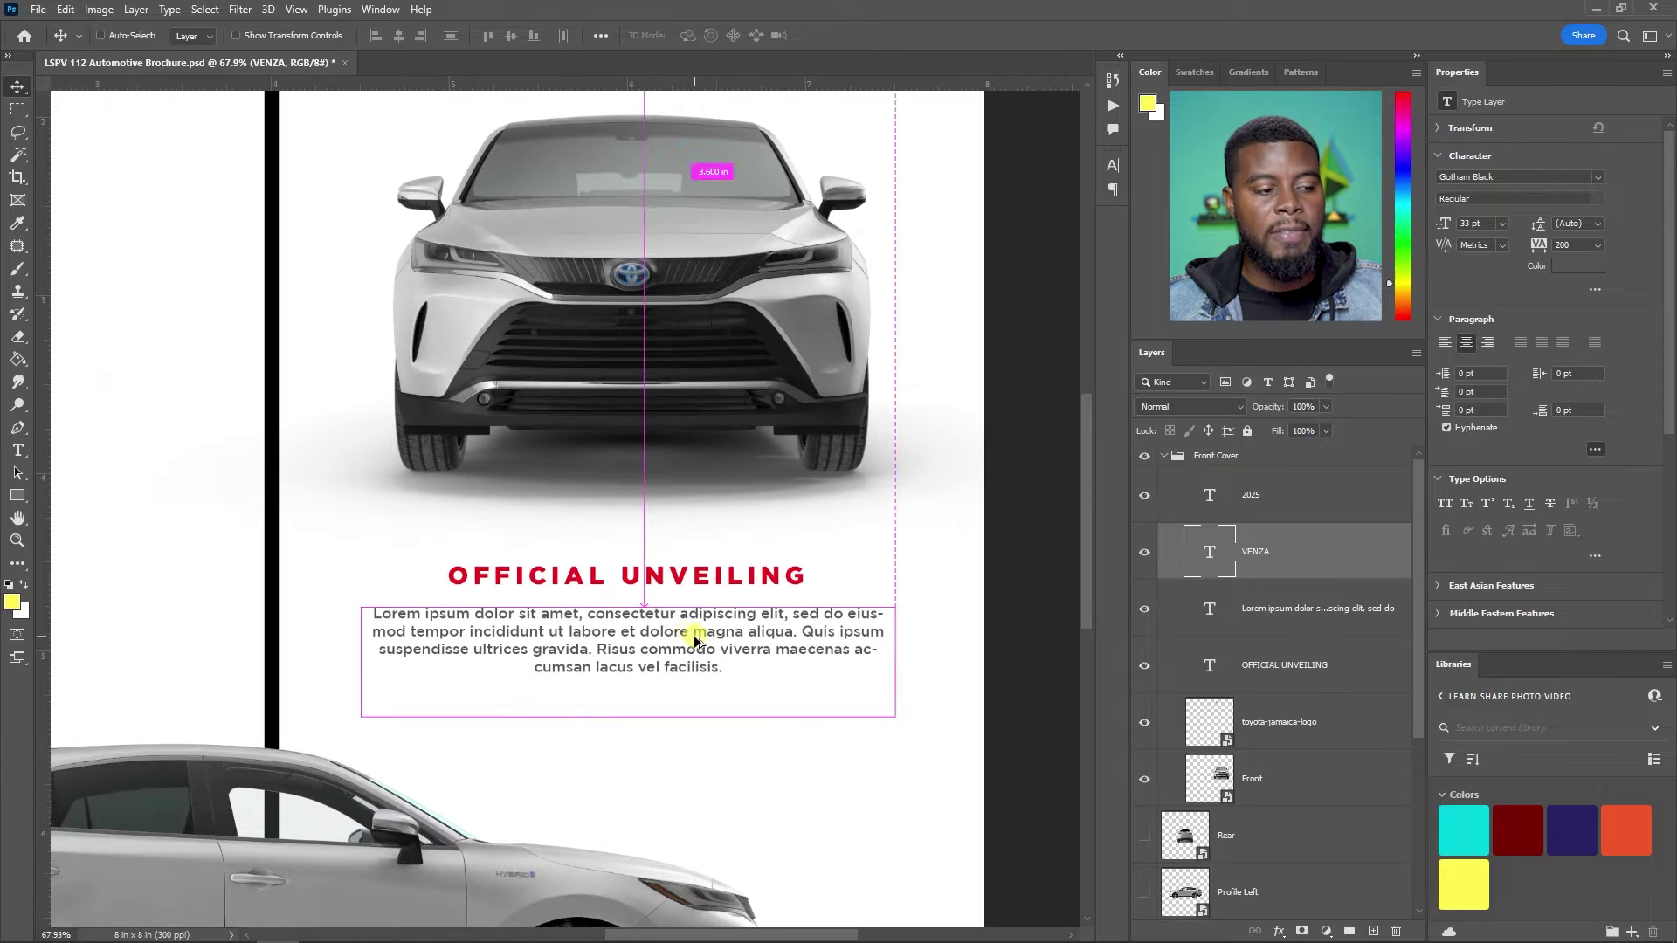
key("t")
left_click_drag(395, 577, 802, 701)
key("BackSpace")
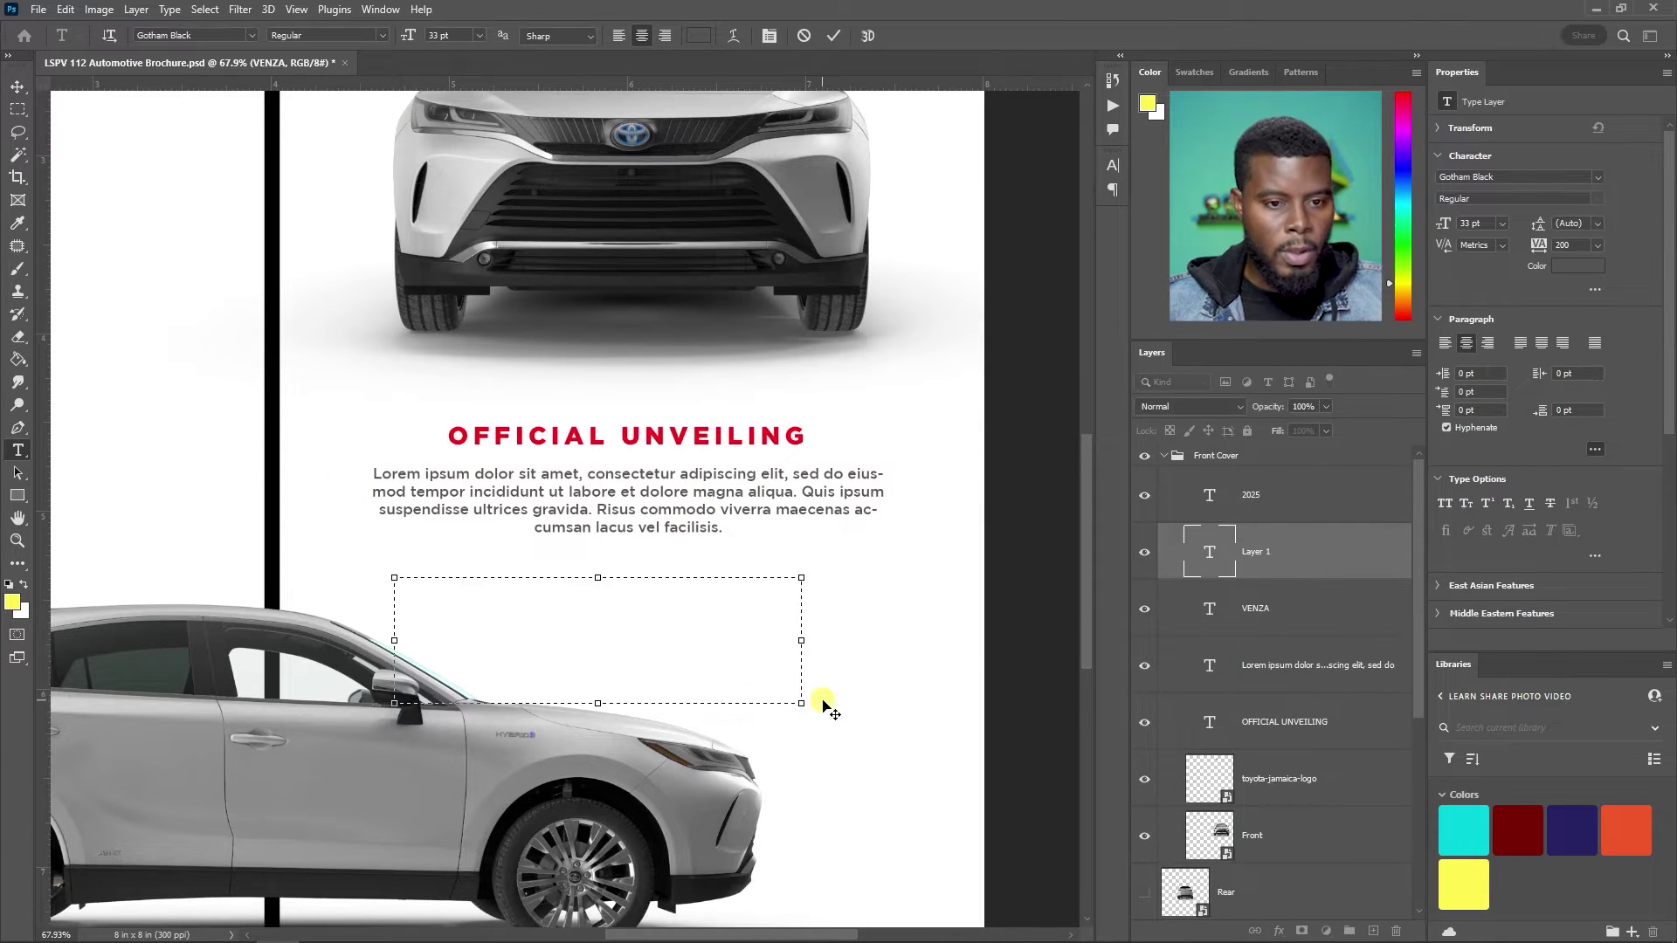
left_click(1501, 223)
left_click(1485, 264)
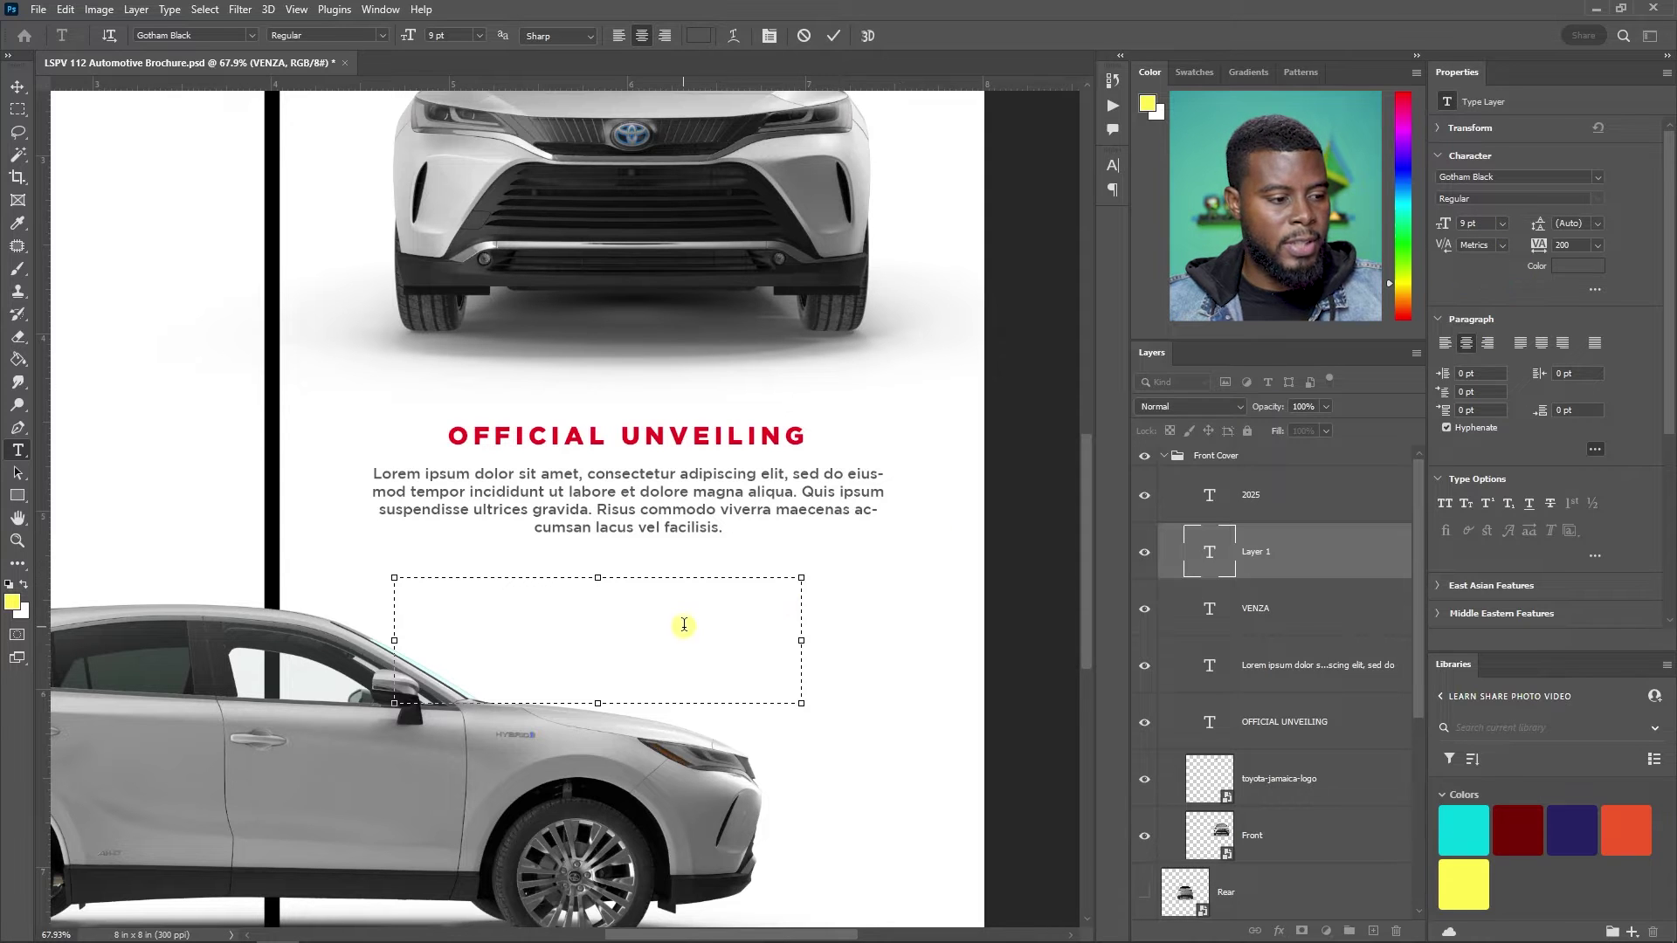
left_click(172, 10)
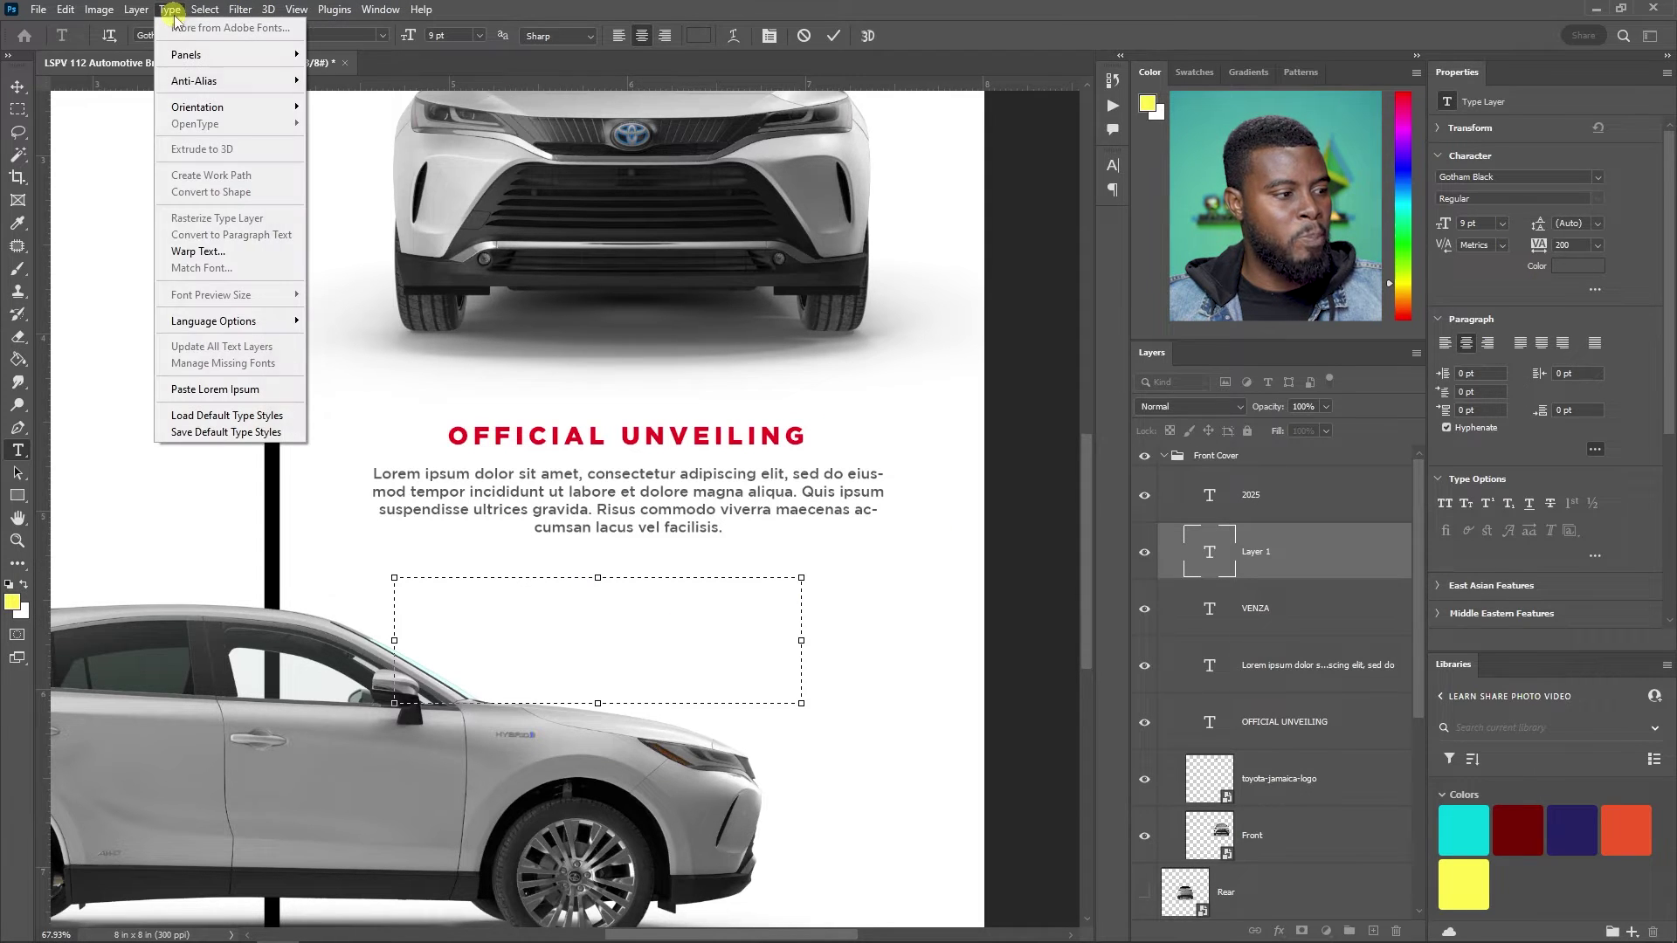
left_click(233, 391)
key("ctrl+a")
key("Delete")
left_click(1258, 561)
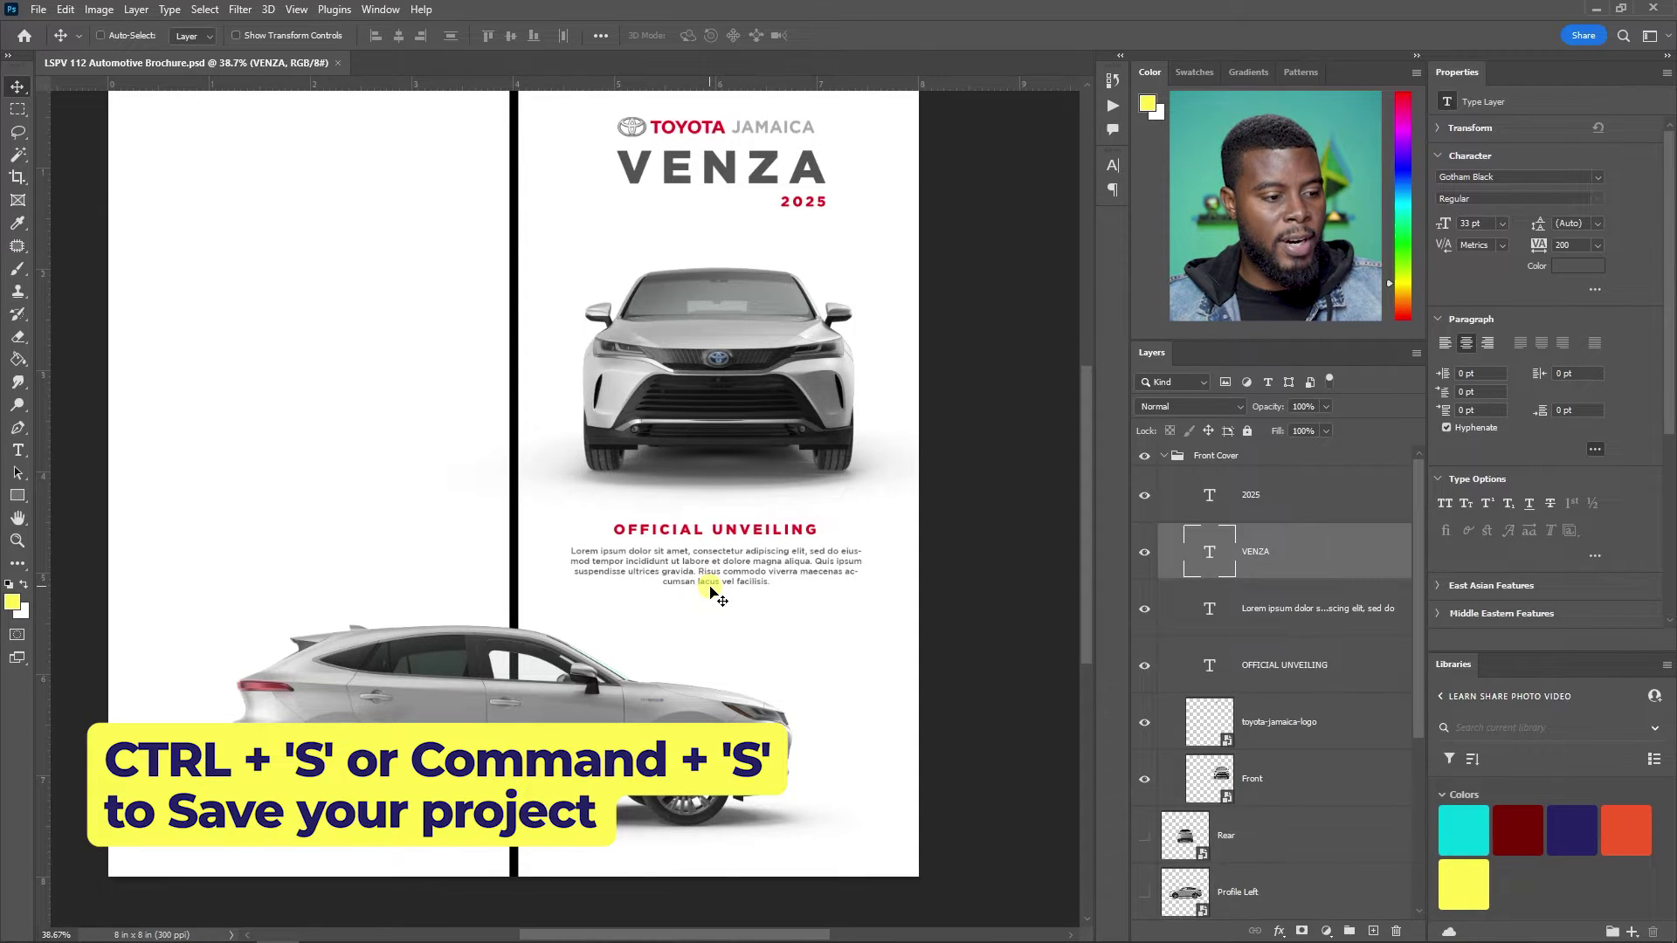
- Turn off hyphenation for the paragraph under OFFICIAL UNVEILING and justify it with the last line centred
scroll(760, 576, "up", 5)
key("t")
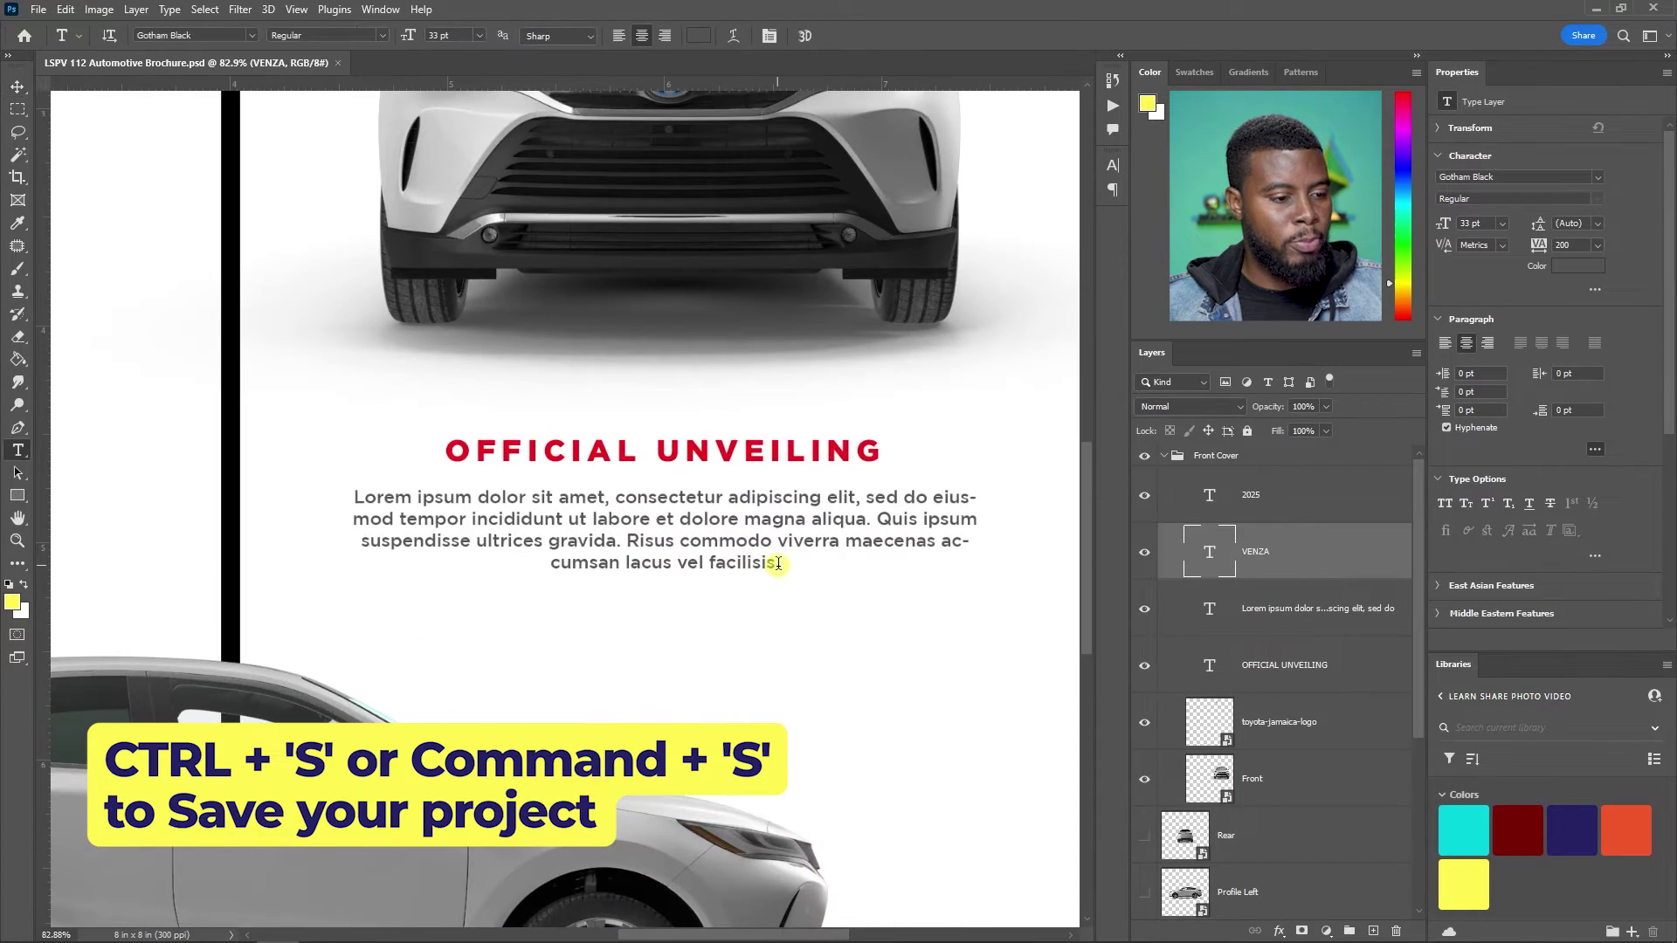
left_click(784, 558)
key("ctrl+a")
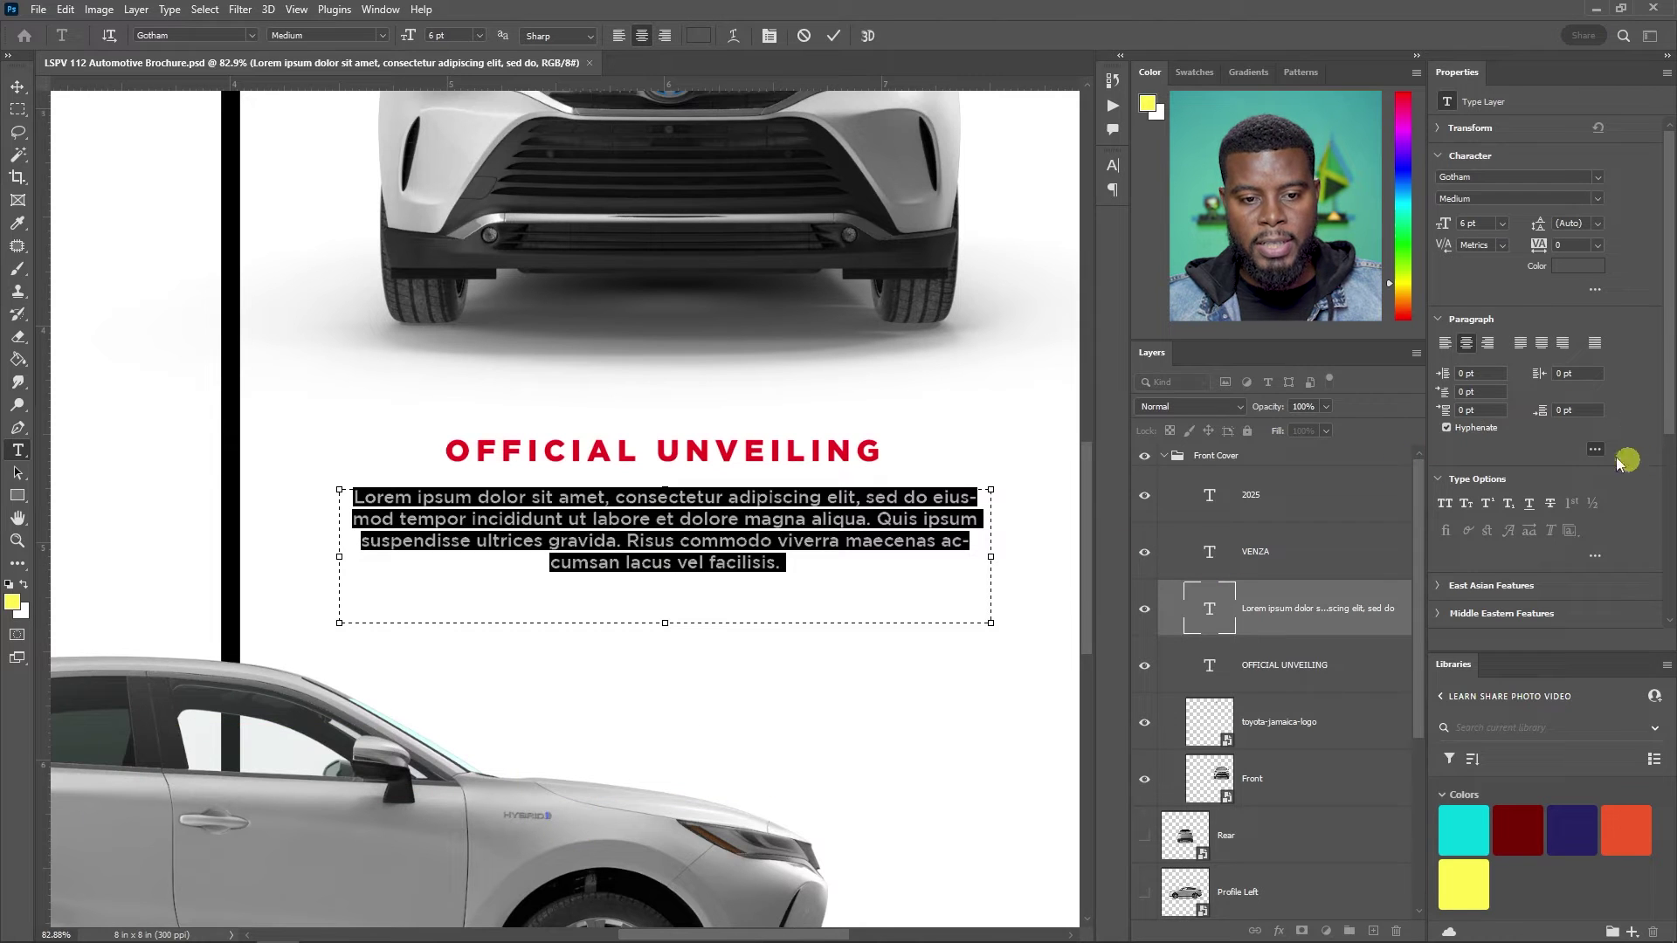
left_click(1446, 428)
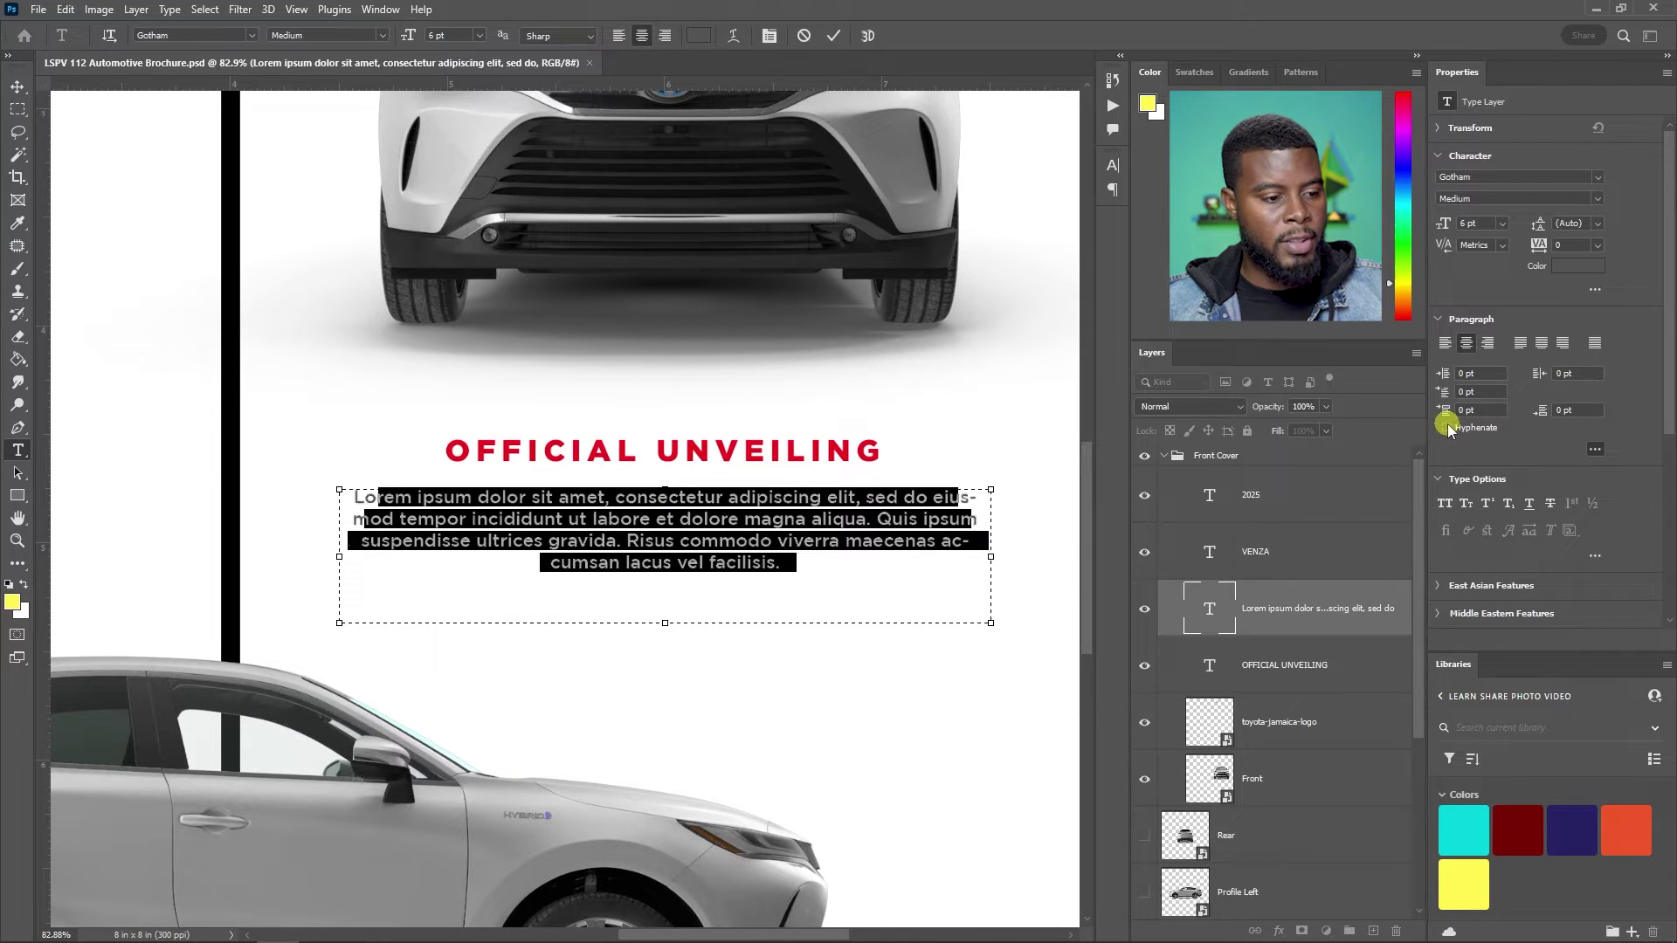
left_click(1521, 344)
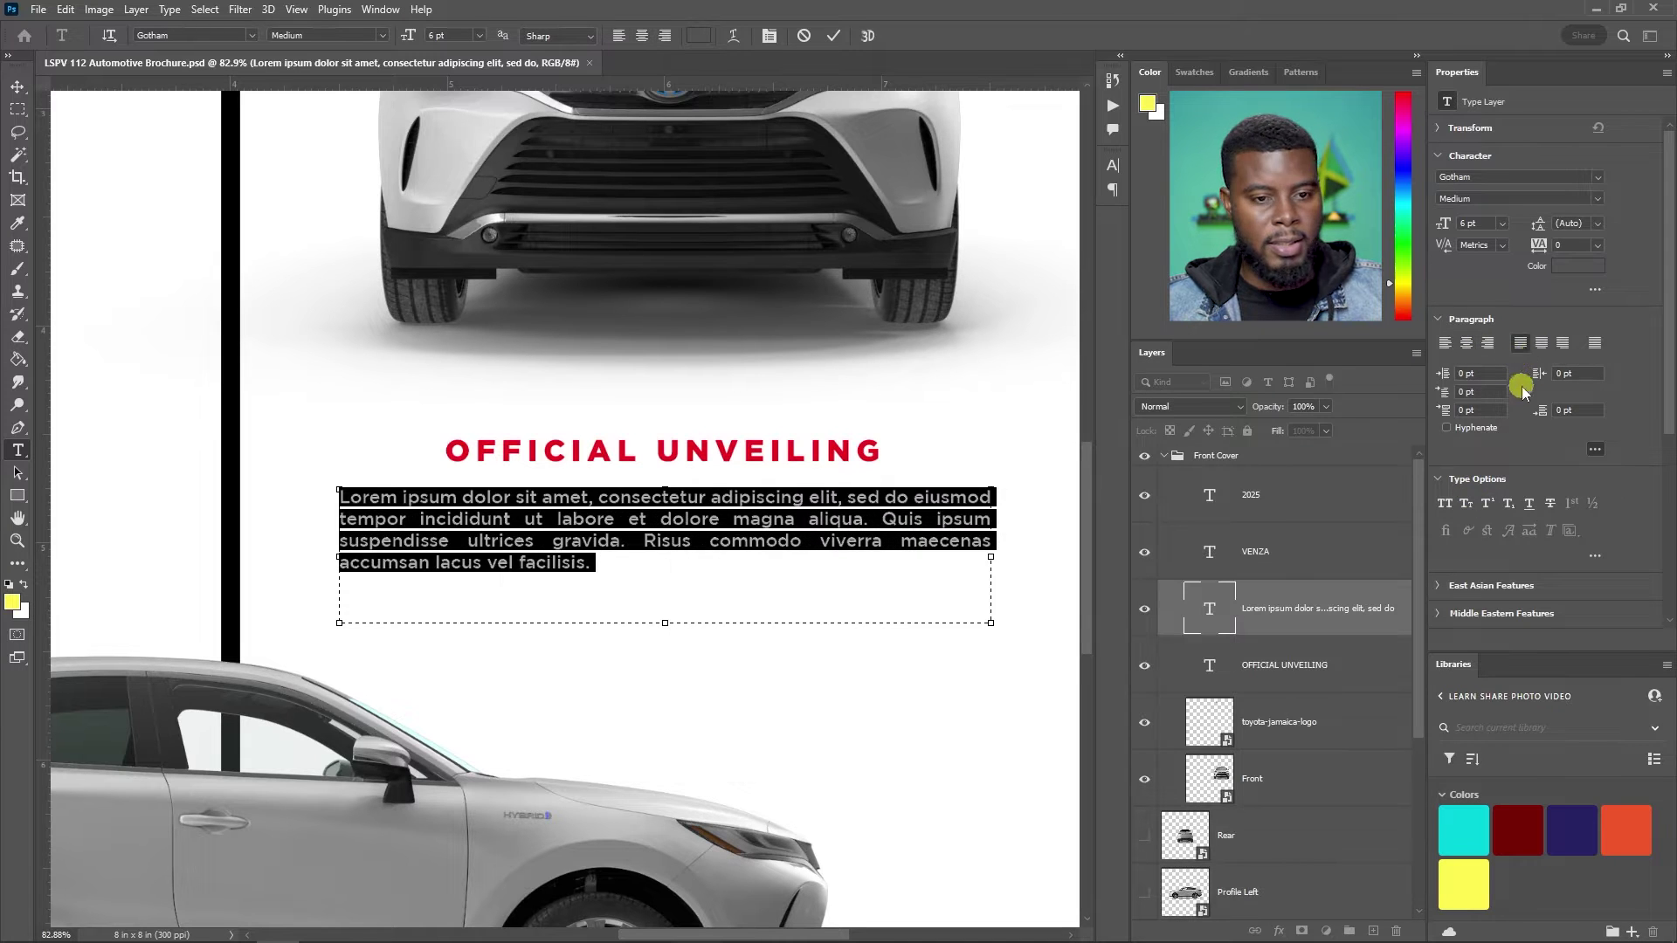
left_click(1542, 344)
left_click(946, 611)
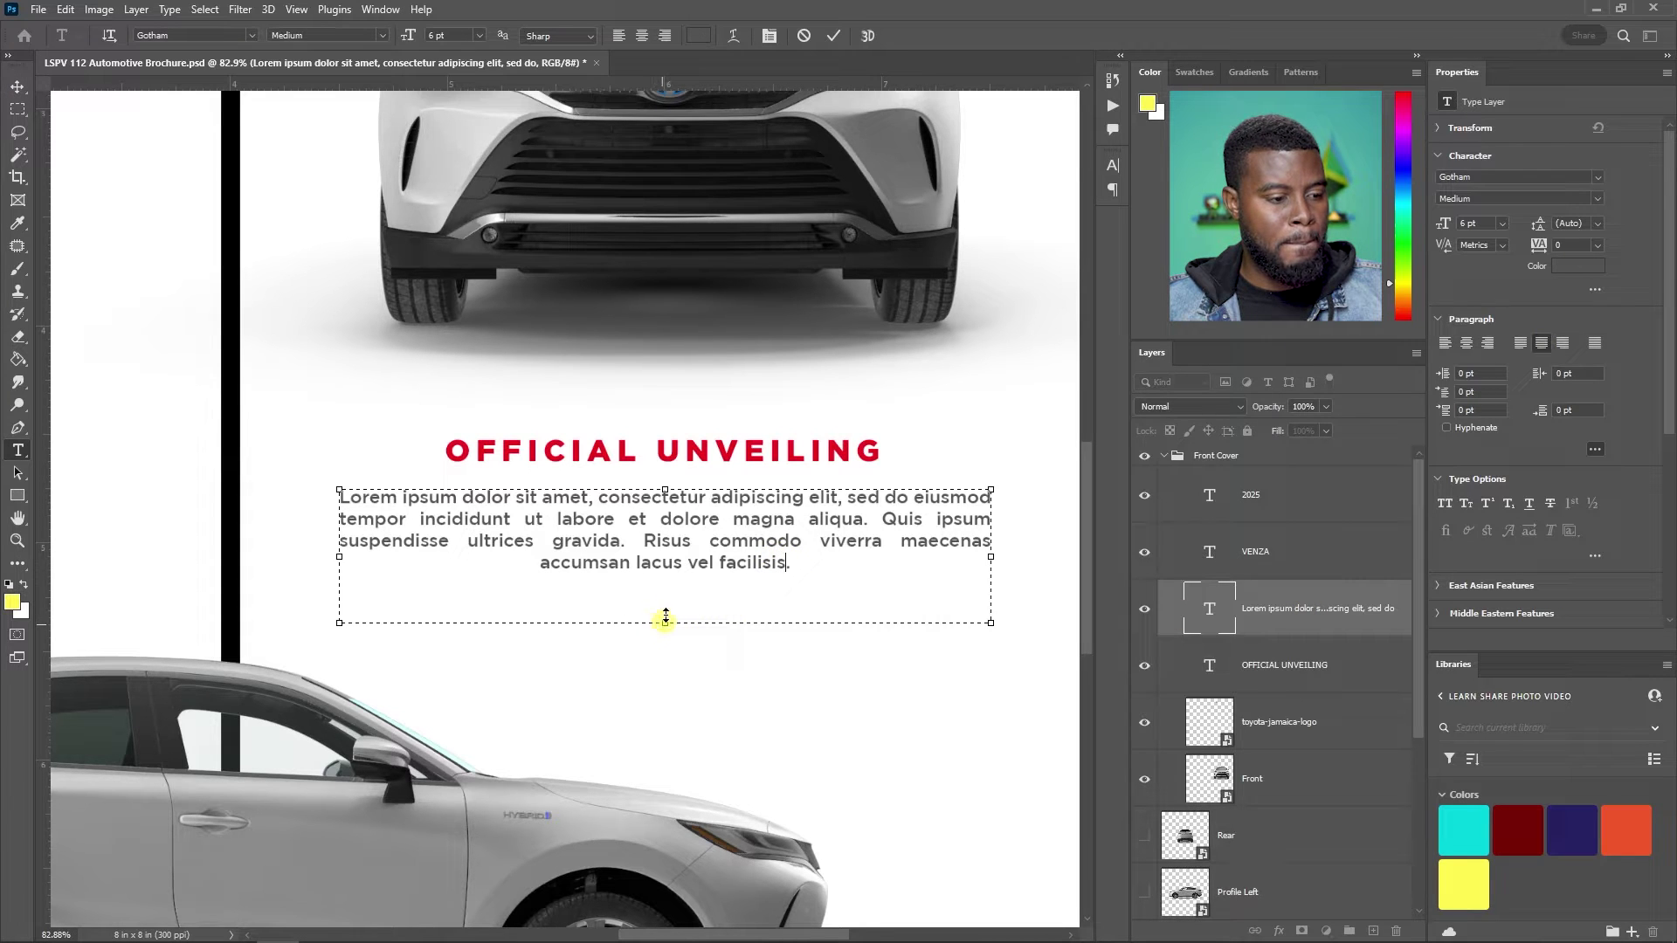
- Shorten the body paragraph's text box to fit closely below its four lines and commit the text
left_click_drag(665, 618, 666, 572)
left_click(1171, 625)
key("v")
scroll(716, 505, "down", 3)
scroll(716, 505, "down", 3)
scroll(716, 504, "up", 3)
scroll(717, 504, "down", 3)
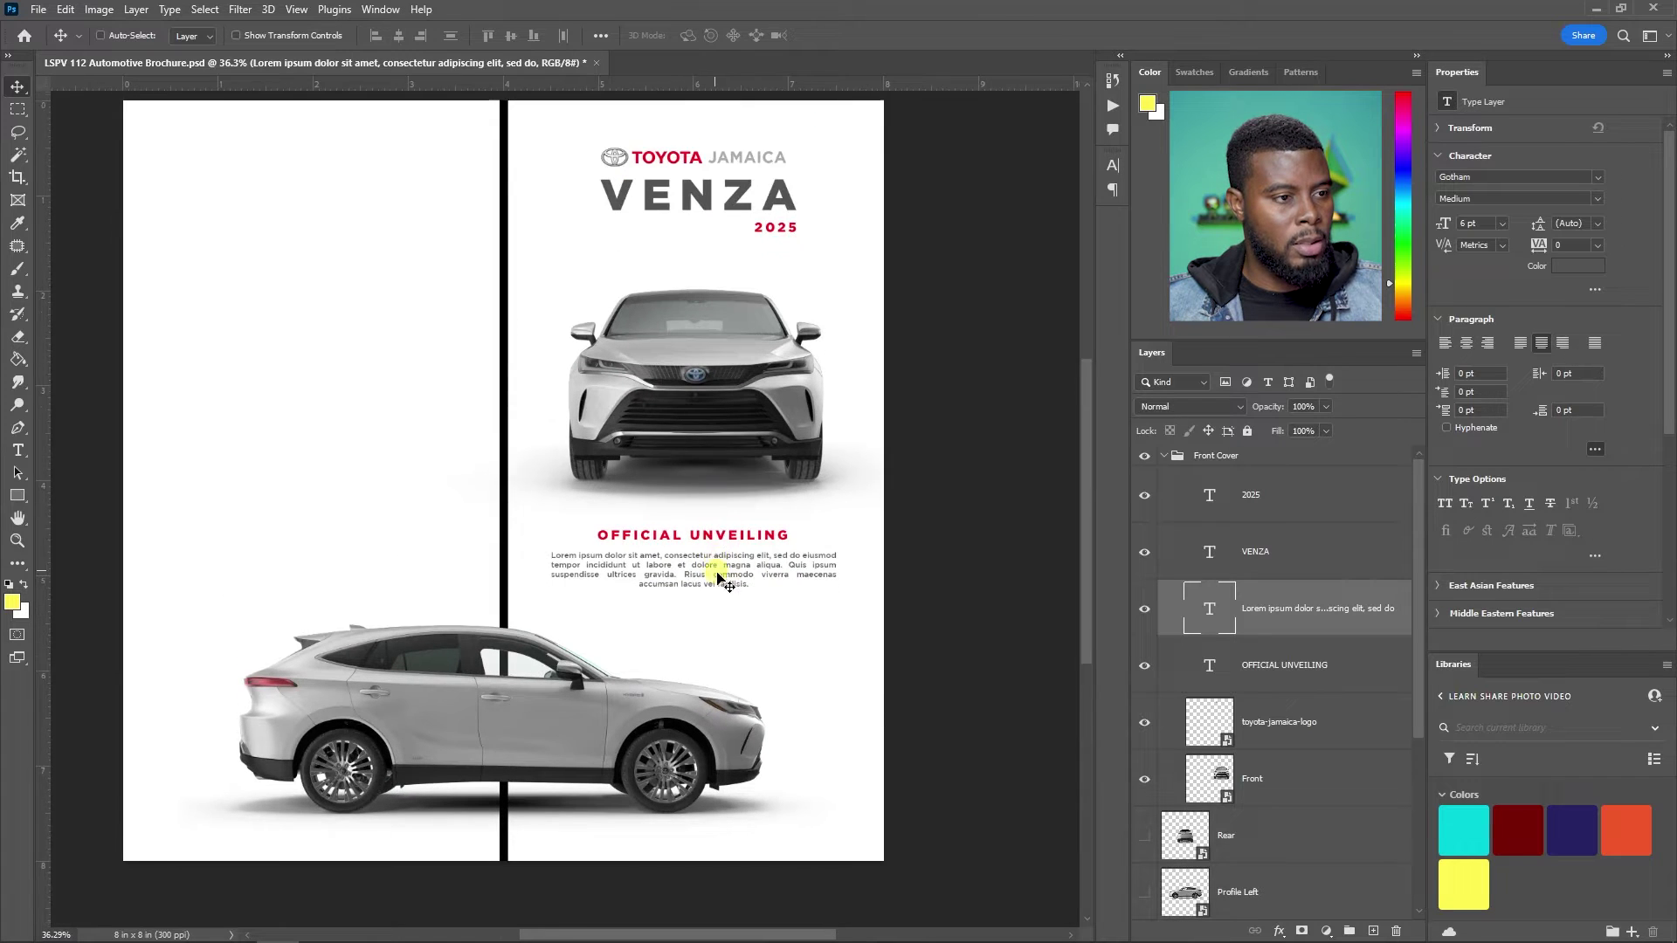
- Examine the front cover's title, car image, tagline and paragraph up close and as a whole page
scroll(718, 576, "up", 3)
mouse_move(717, 751)
left_mouse_down()
mouse_move(727, 776)
mouse_move(729, 750)
left_mouse_up()
scroll(728, 749, "up", 2)
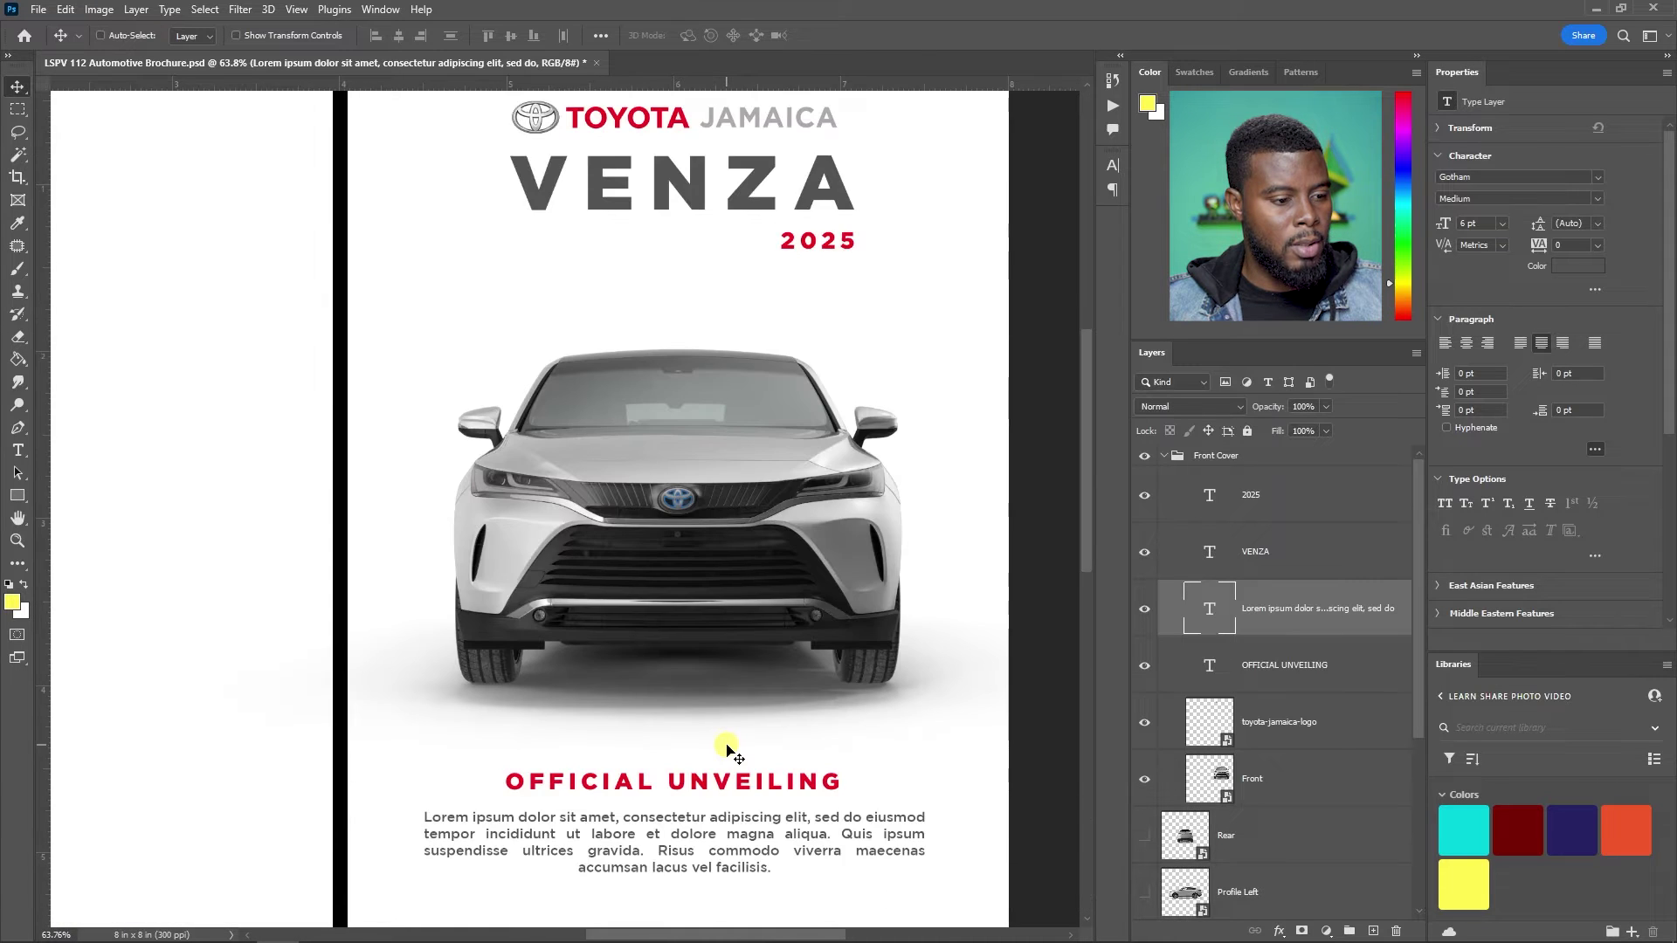
scroll(727, 750, "down", 1)
left_click_drag(716, 847, 712, 850)
scroll(704, 707, "down", 2)
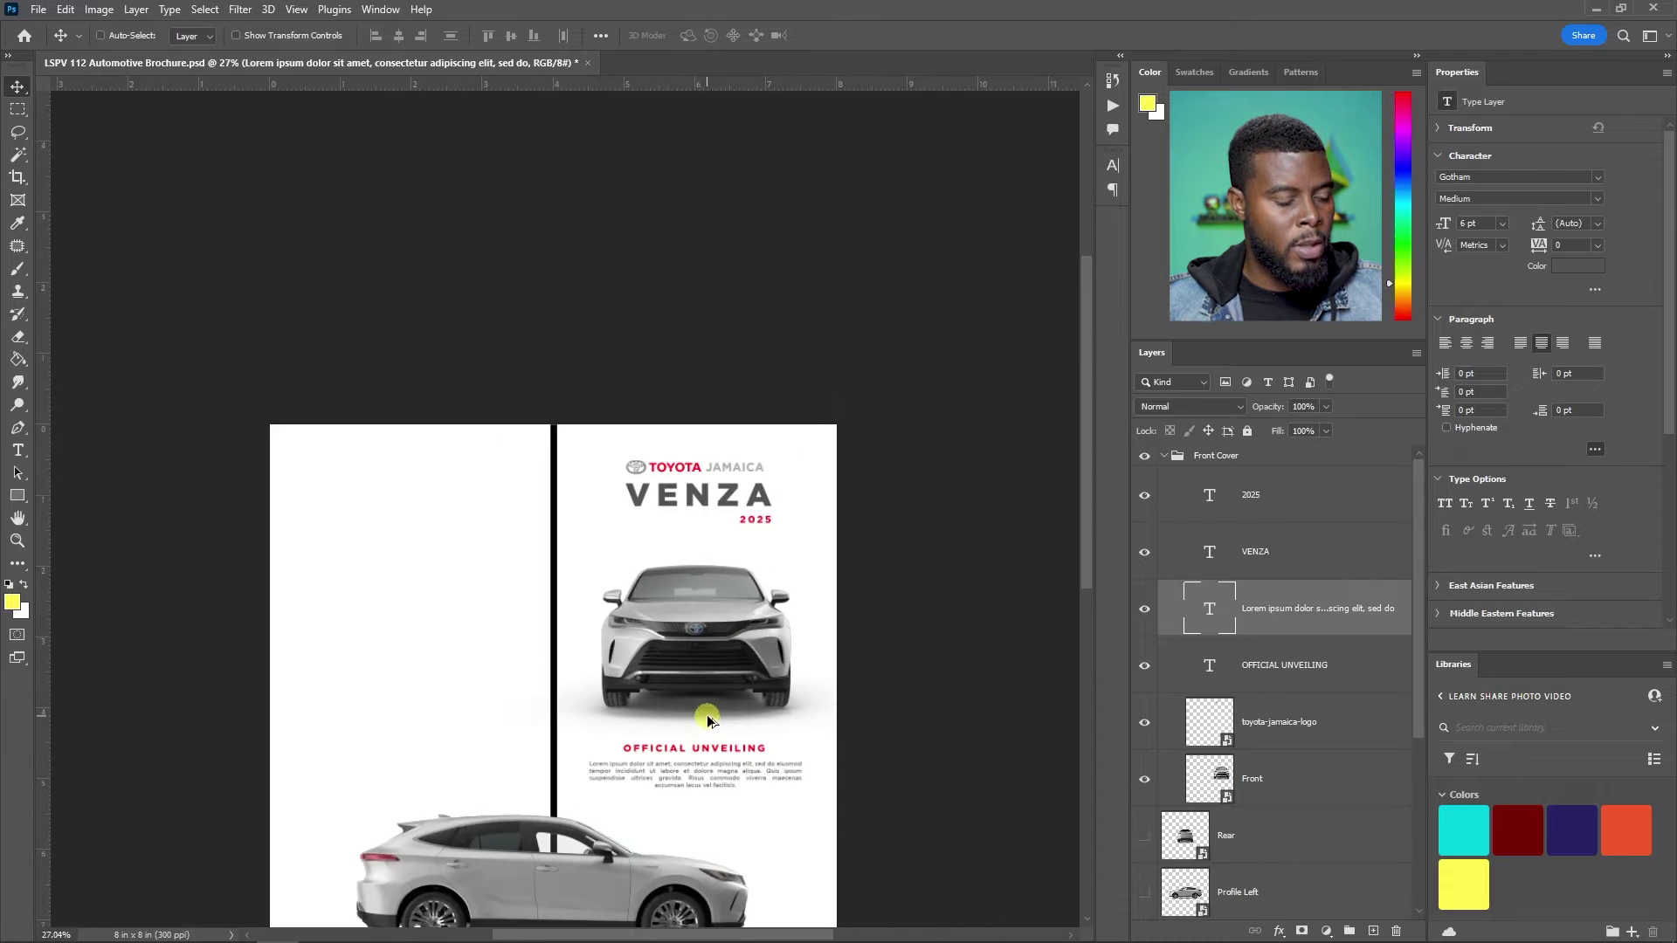
scroll(699, 733, "up", 4)
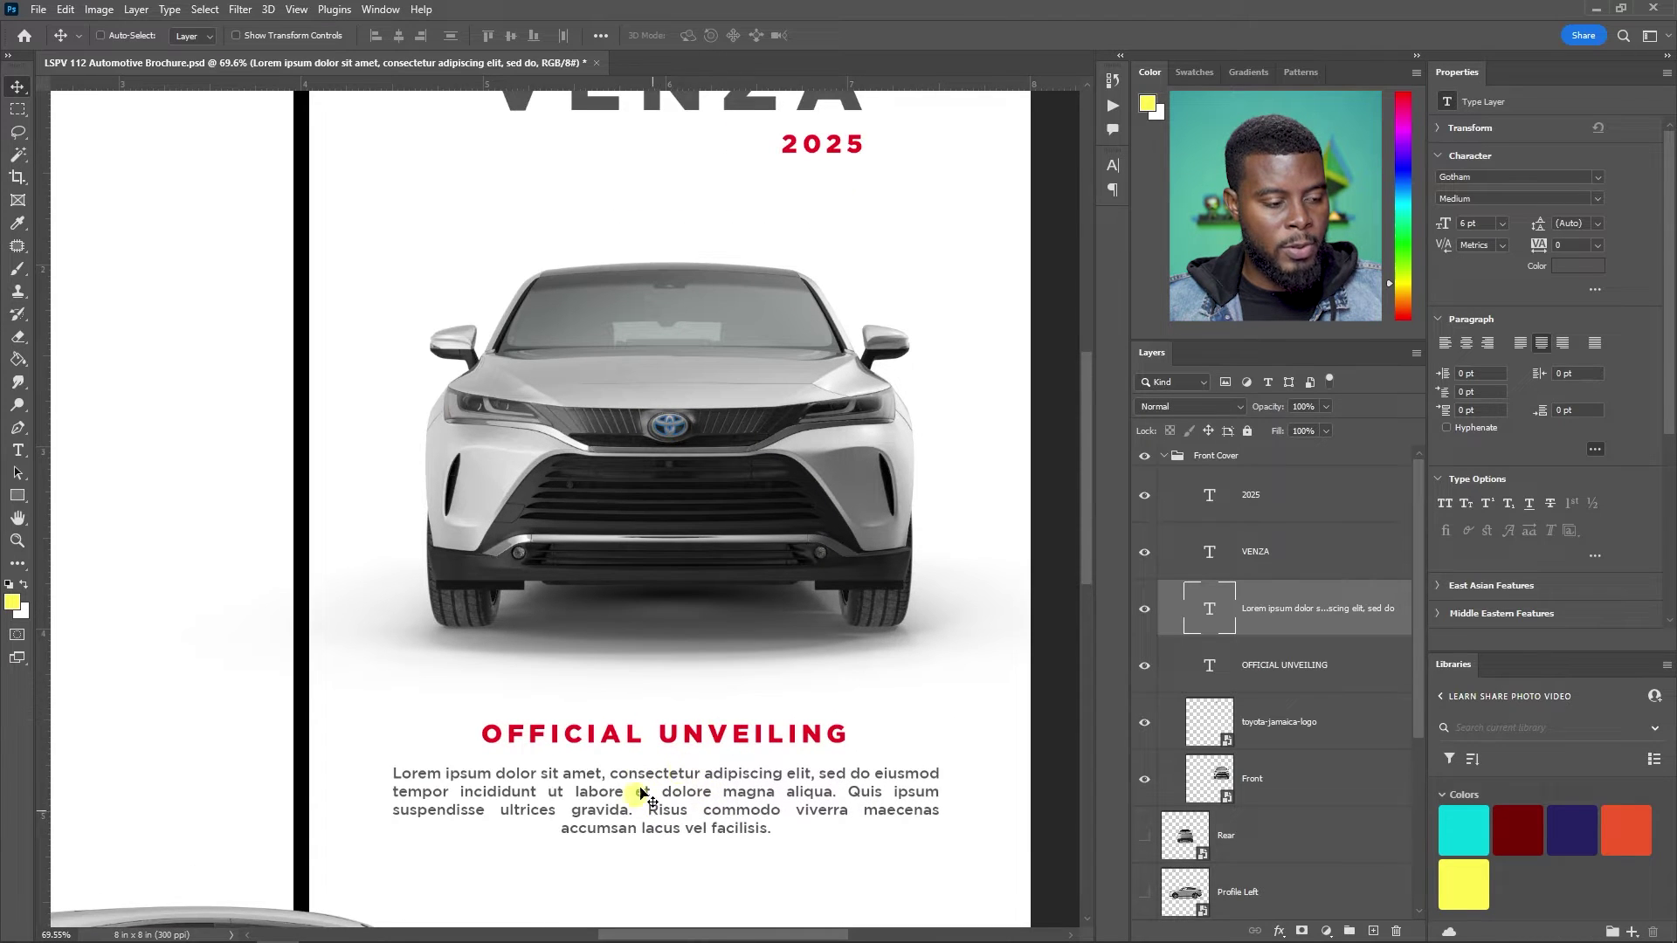
scroll(646, 808, "up", 3)
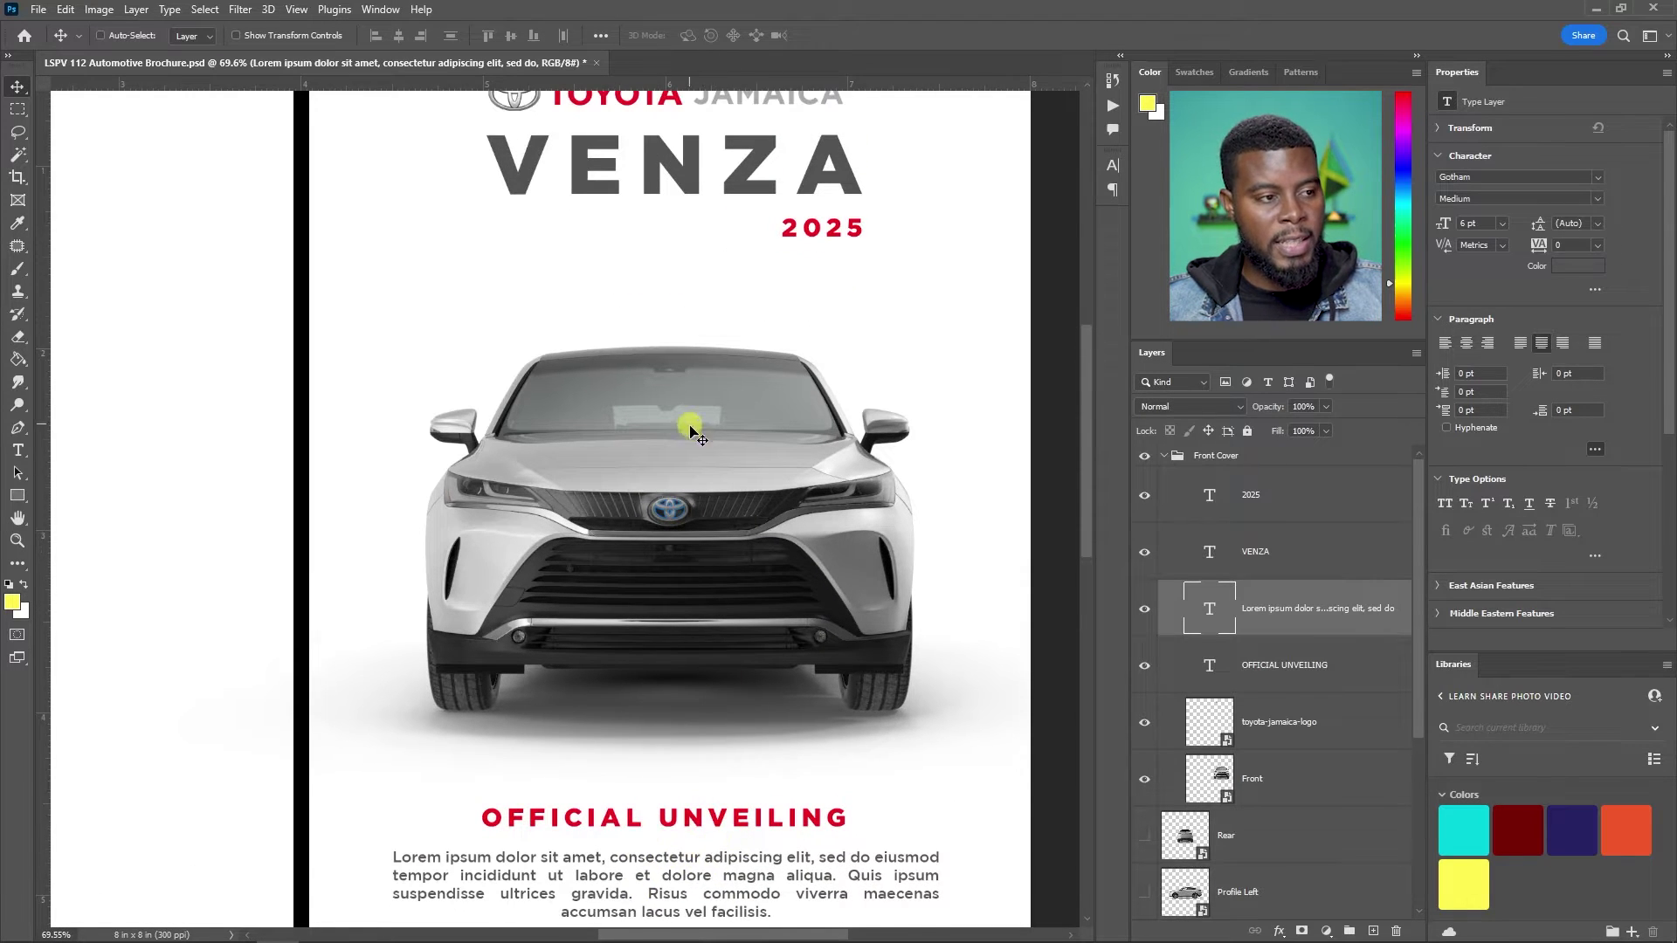
scroll(690, 431, "up", 2)
scroll(555, 262, "down", 4)
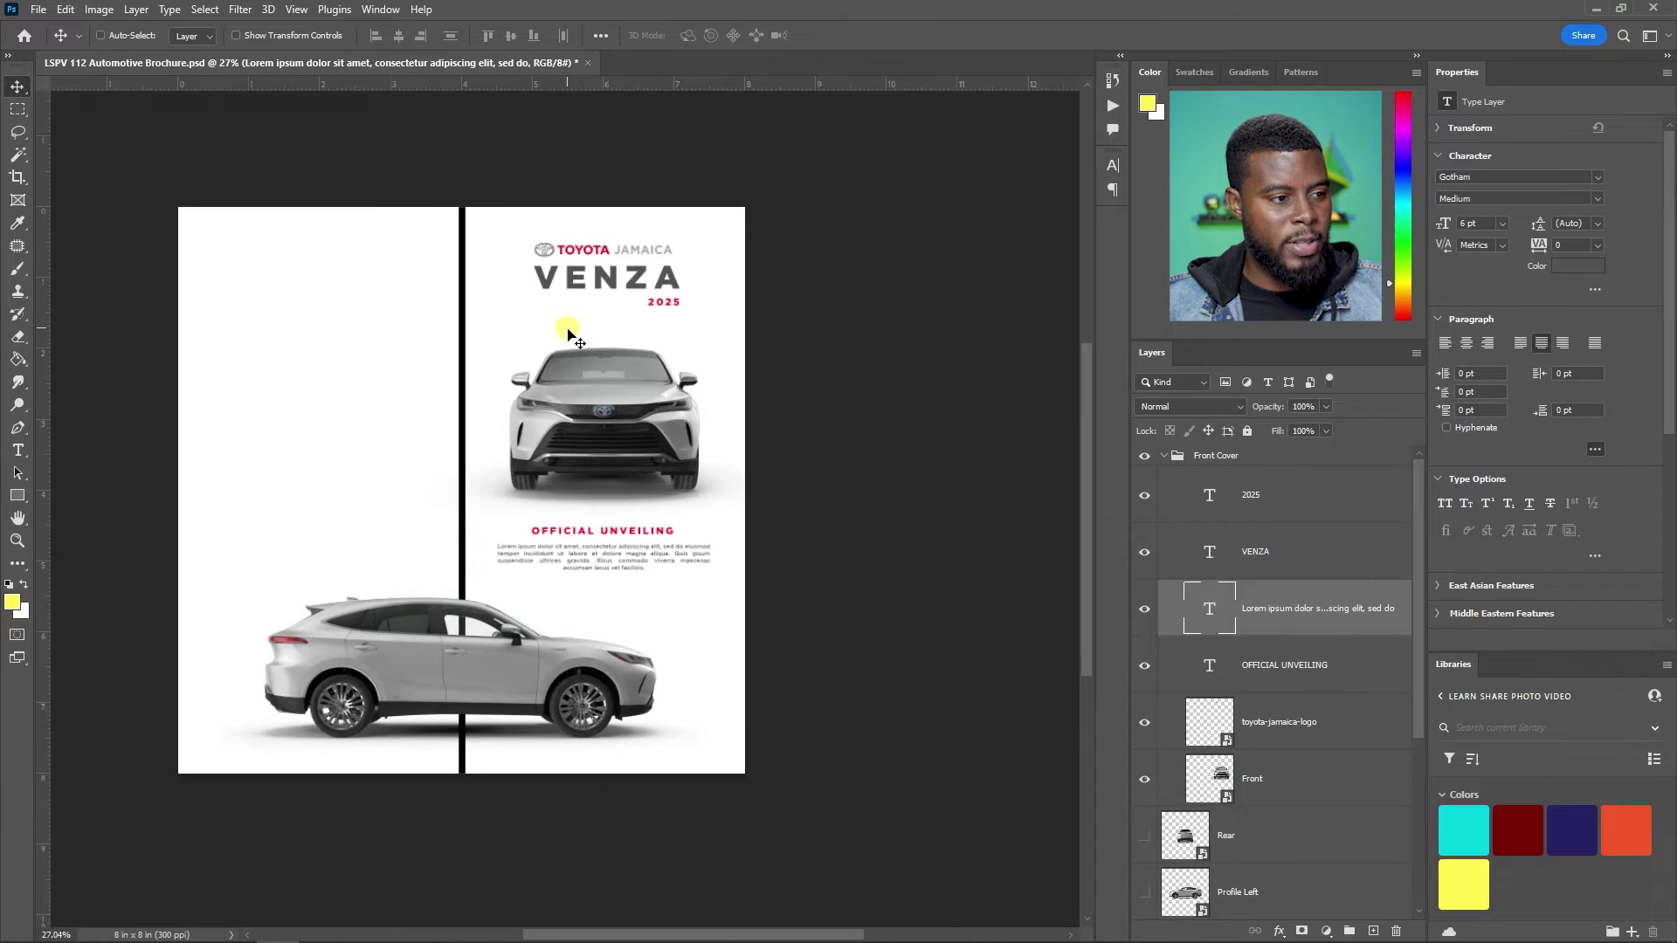
scroll(576, 332, "up", 3)
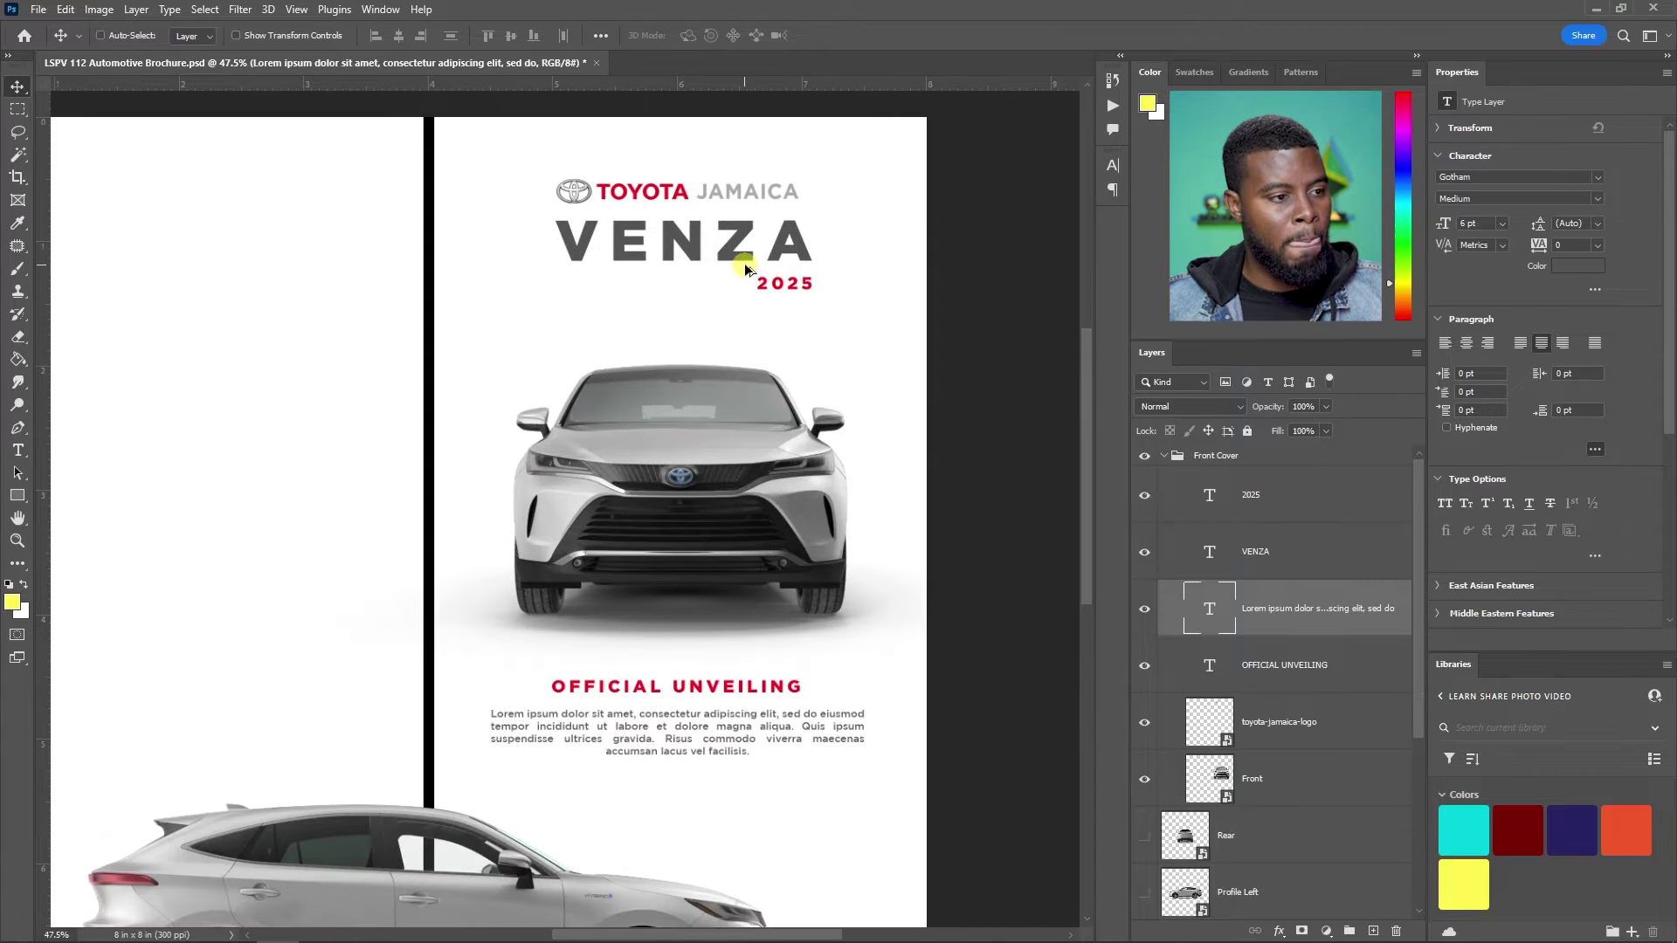
scroll(744, 268, "down", 2)
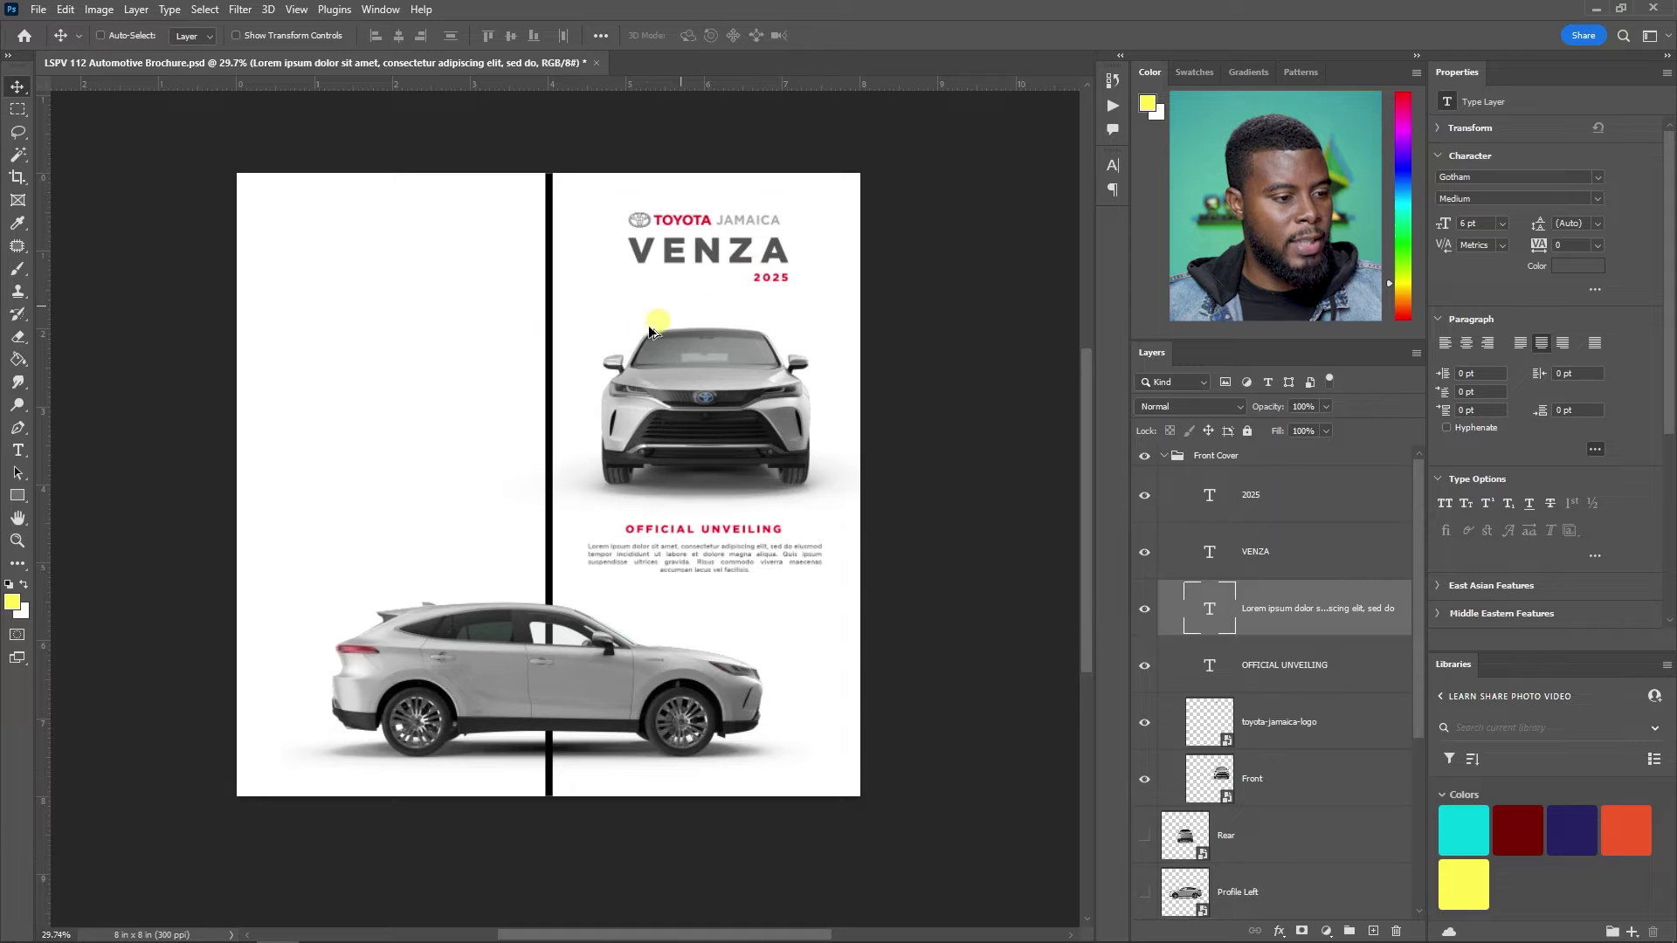
- Save the brochure, collapse the Front Cover group and hide the black centre divider, Rectangle 2
key("ctrl+s")
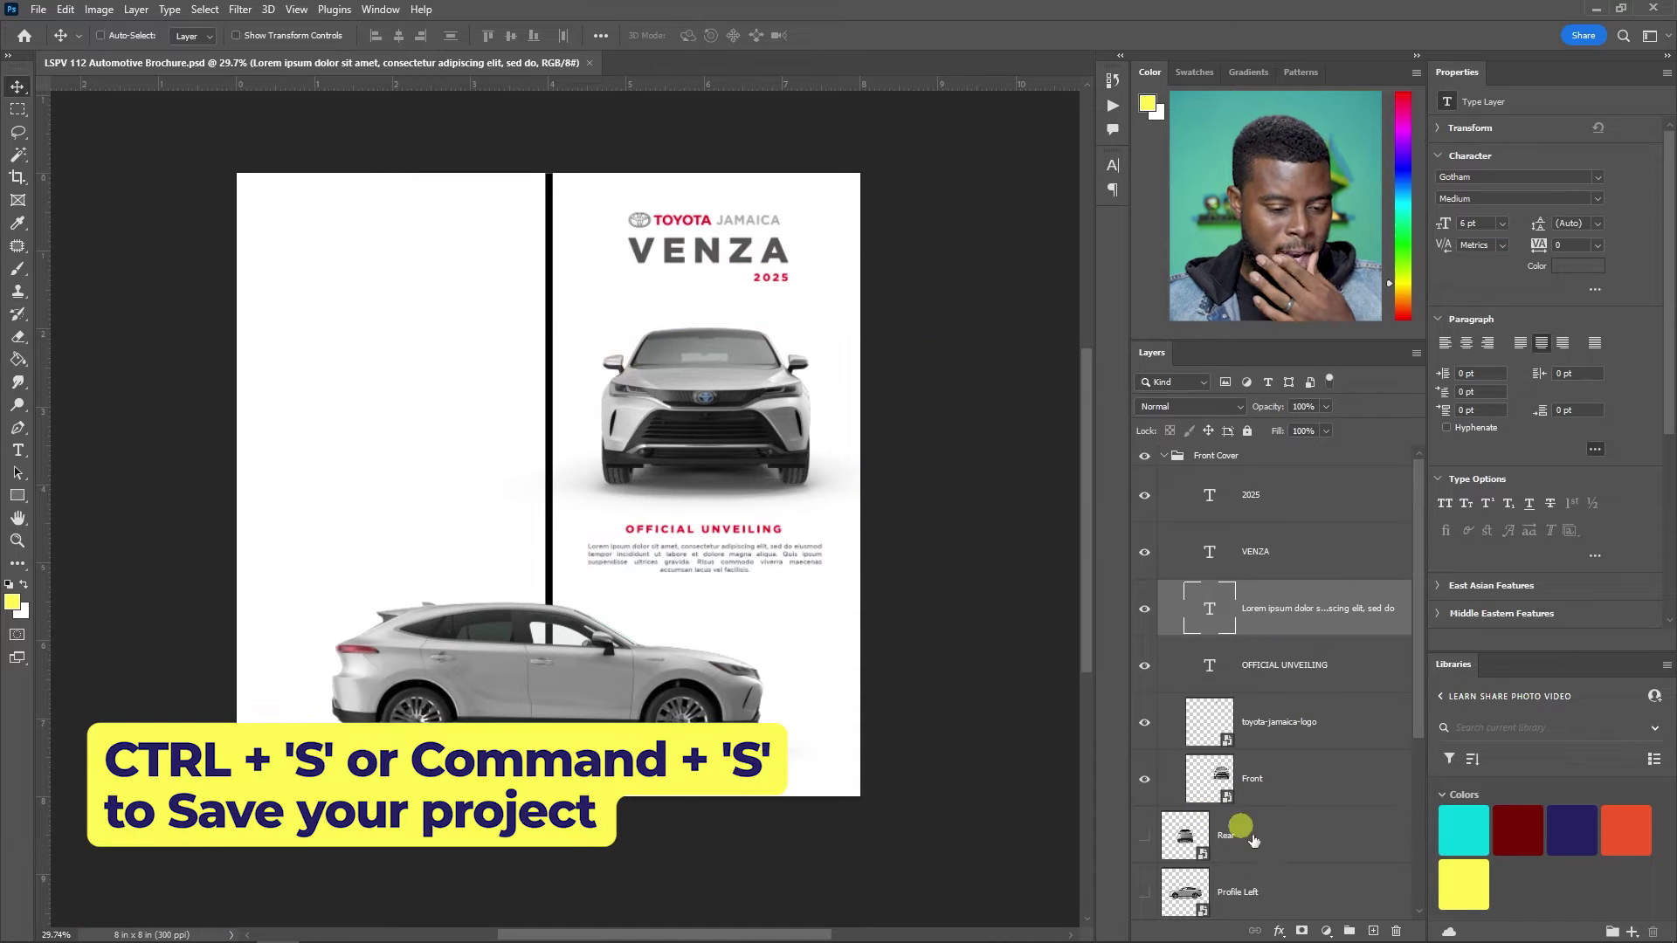
scroll(1253, 840, "down", 3)
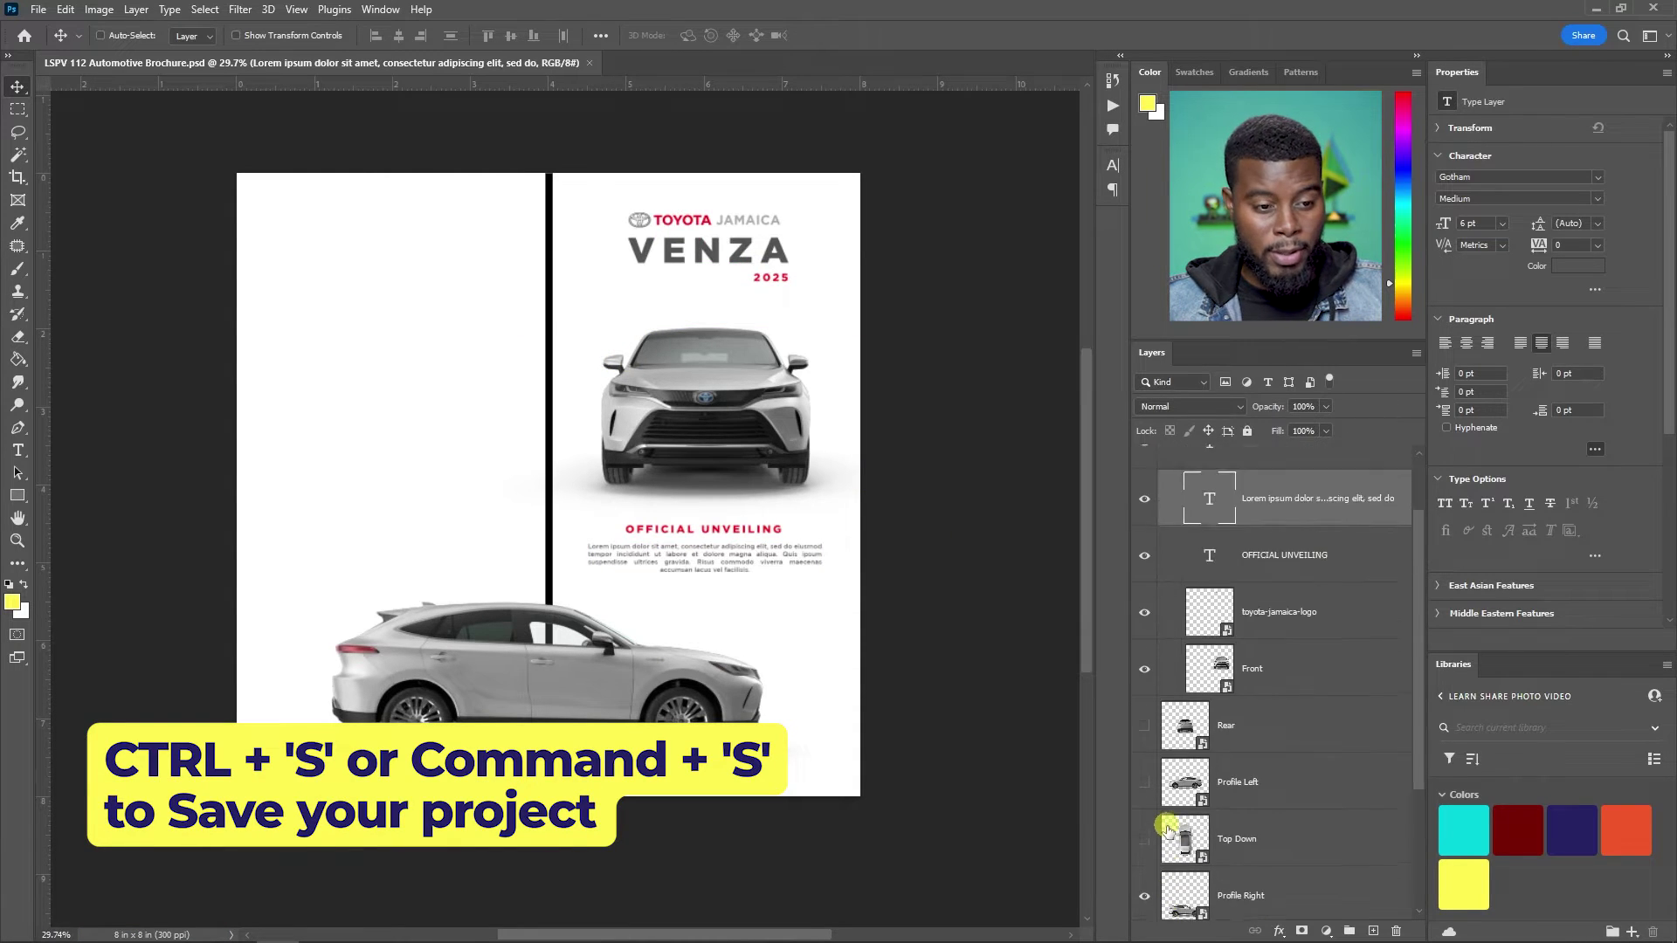
scroll(1170, 830, "up", 3)
left_click(1165, 456)
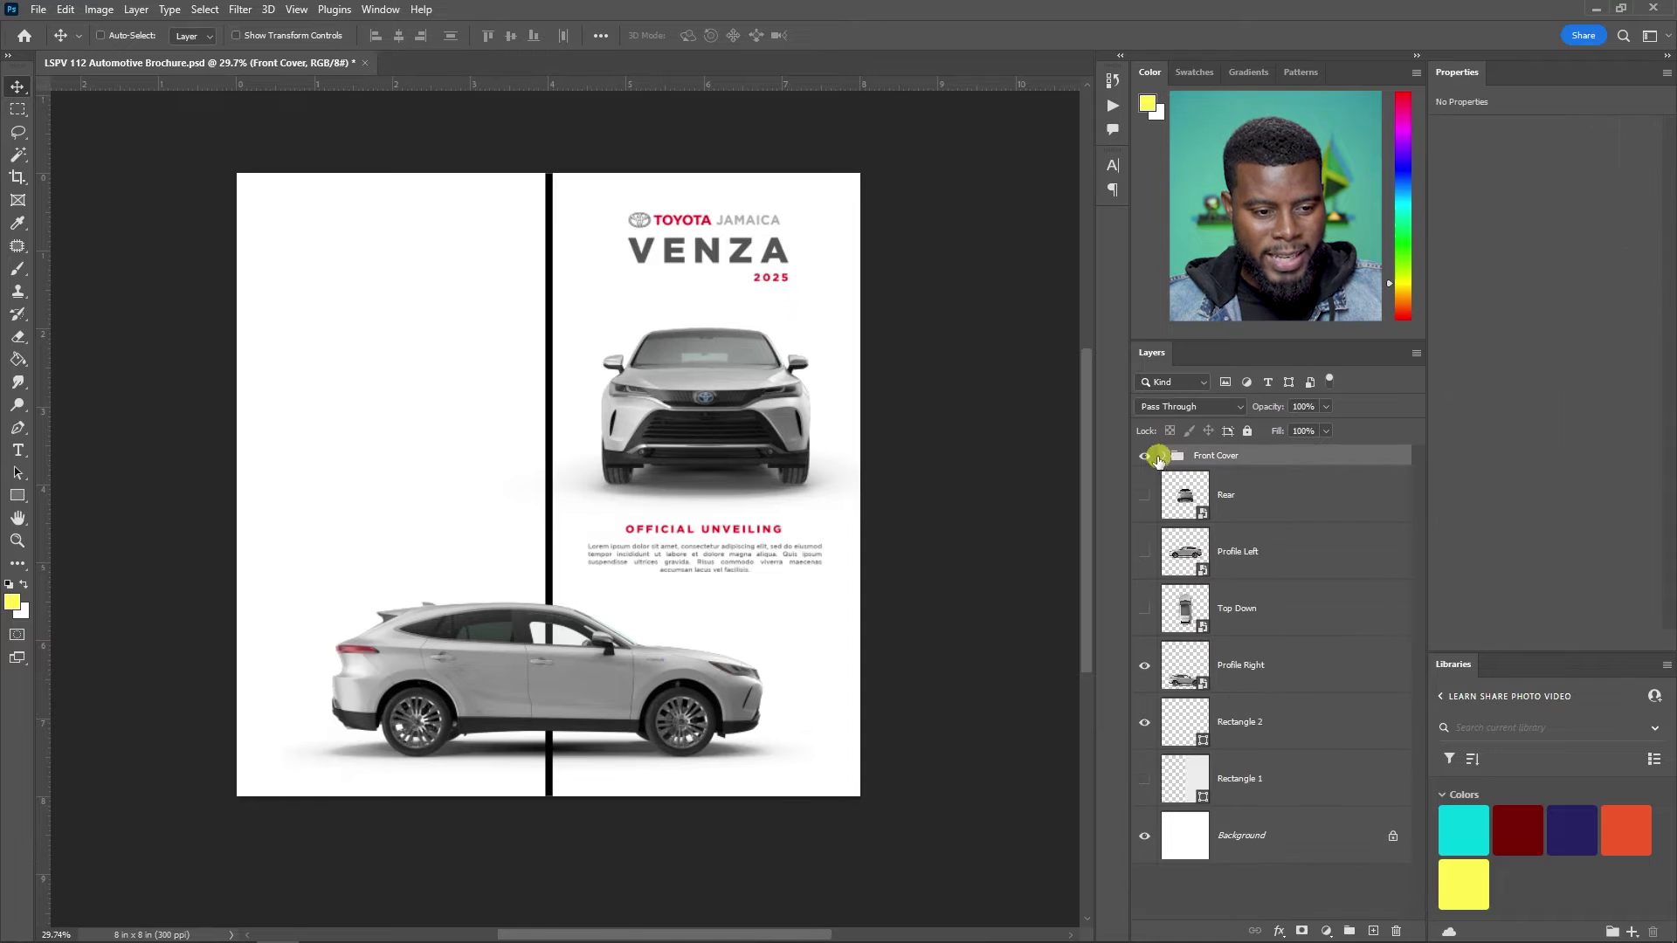
left_click(1143, 722)
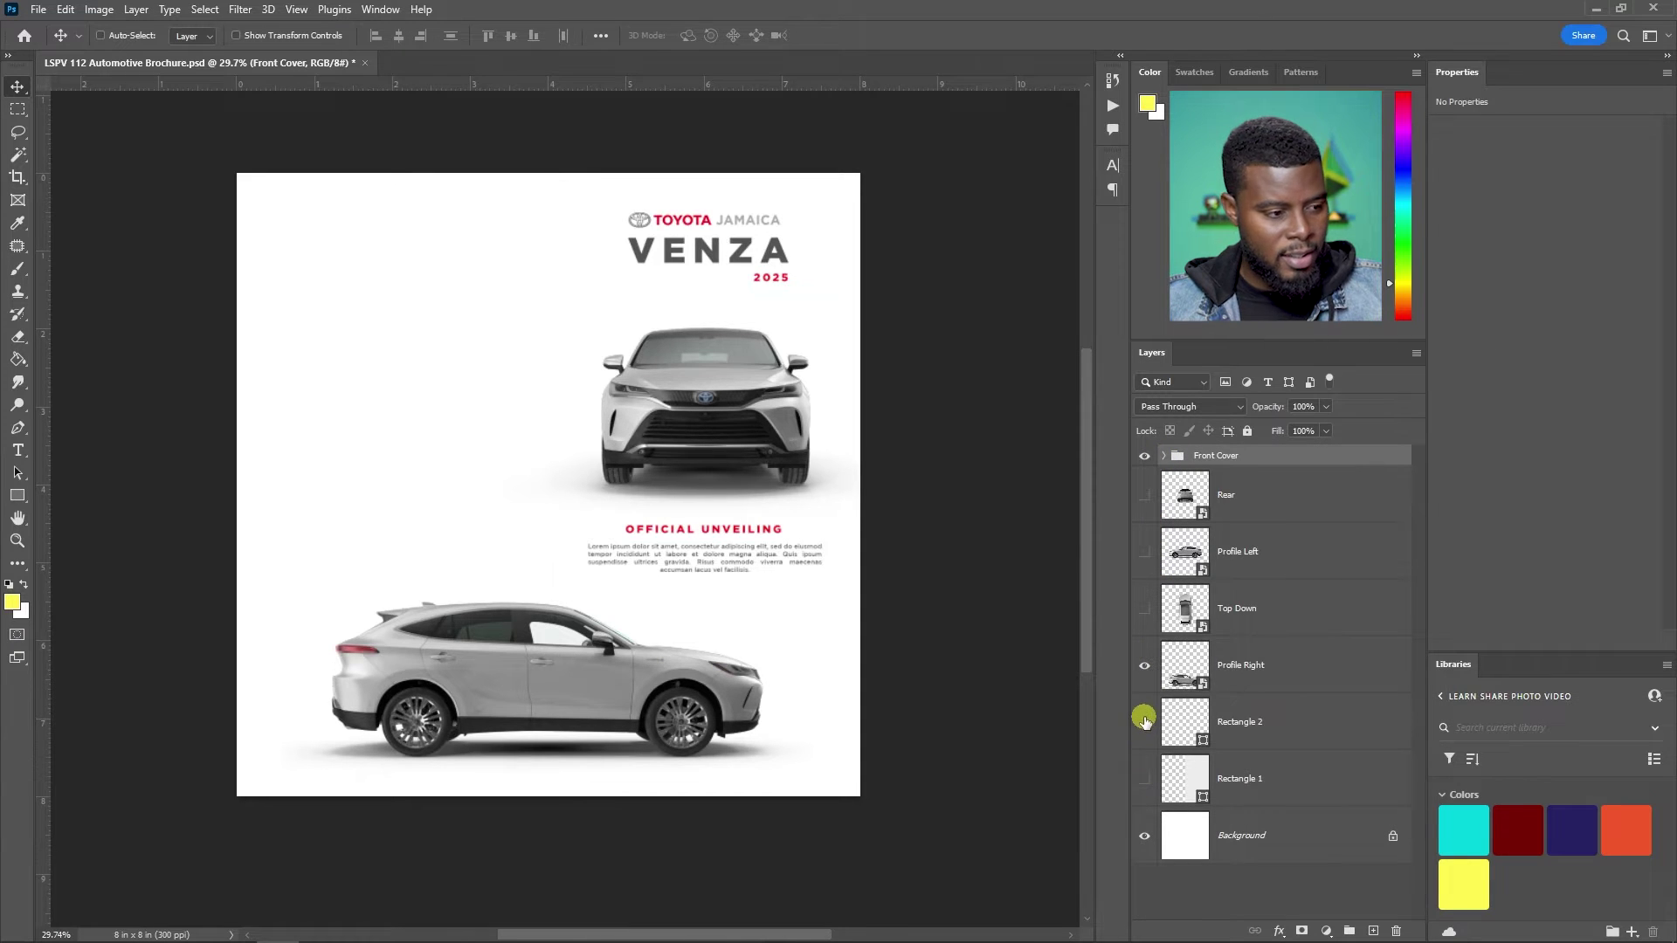
- Inspect the spacing of the OFFICIAL UNVEILING heading and paragraph between the front-view and side-view cars
scroll(581, 587, "up", 1)
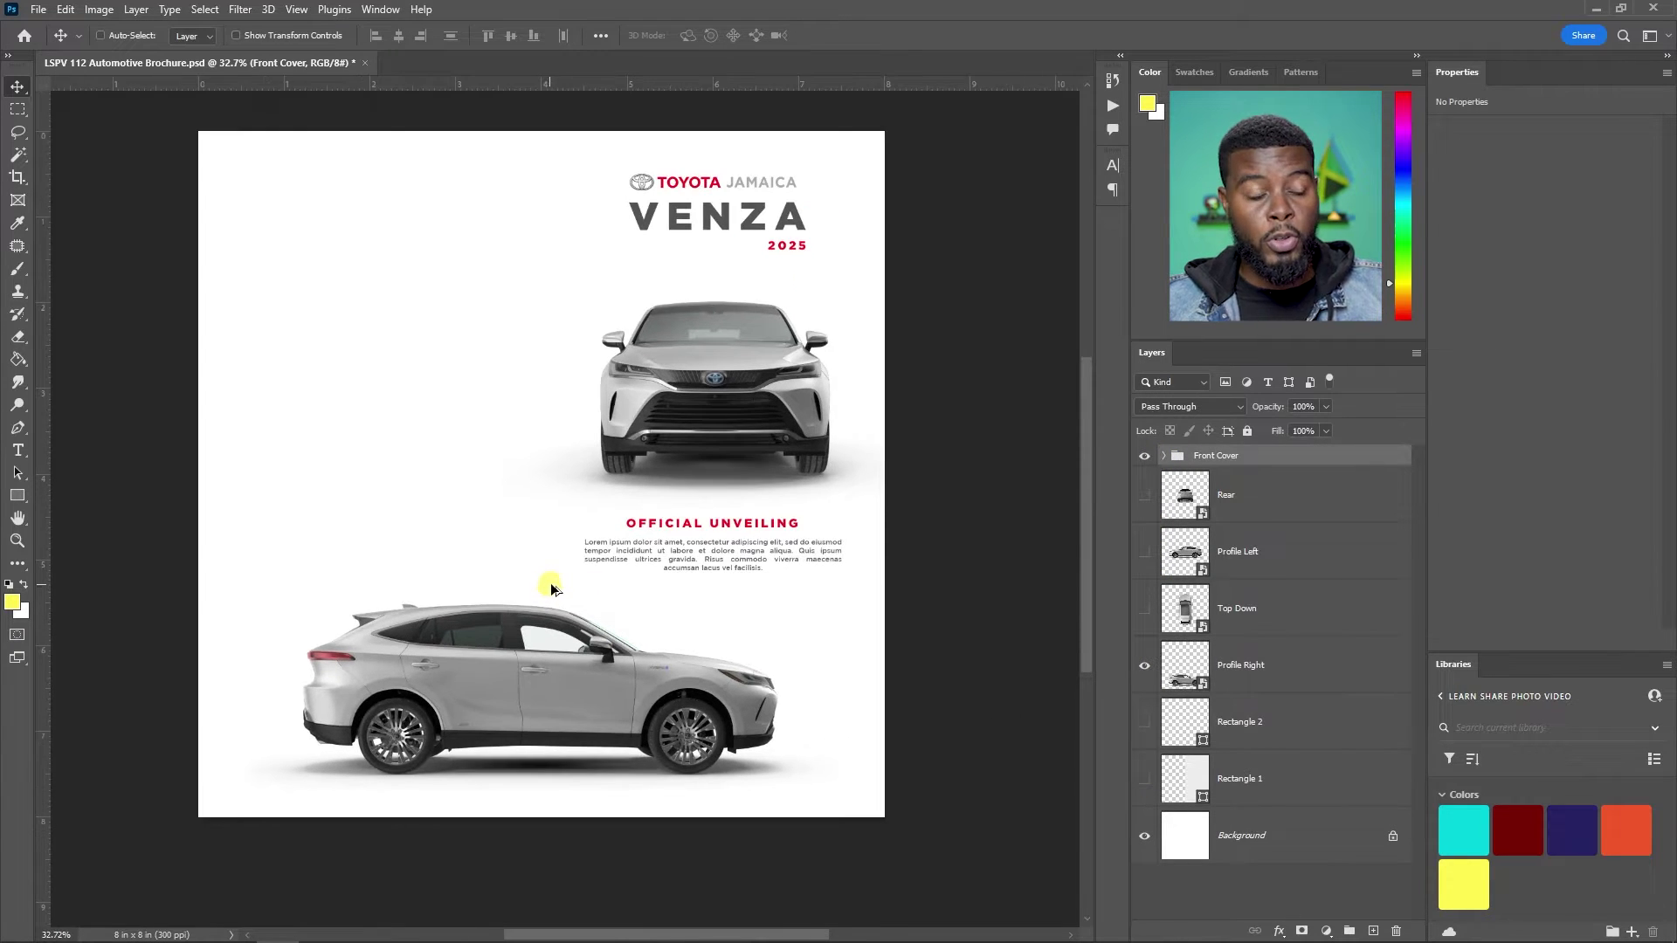
scroll(731, 575, "up", 2)
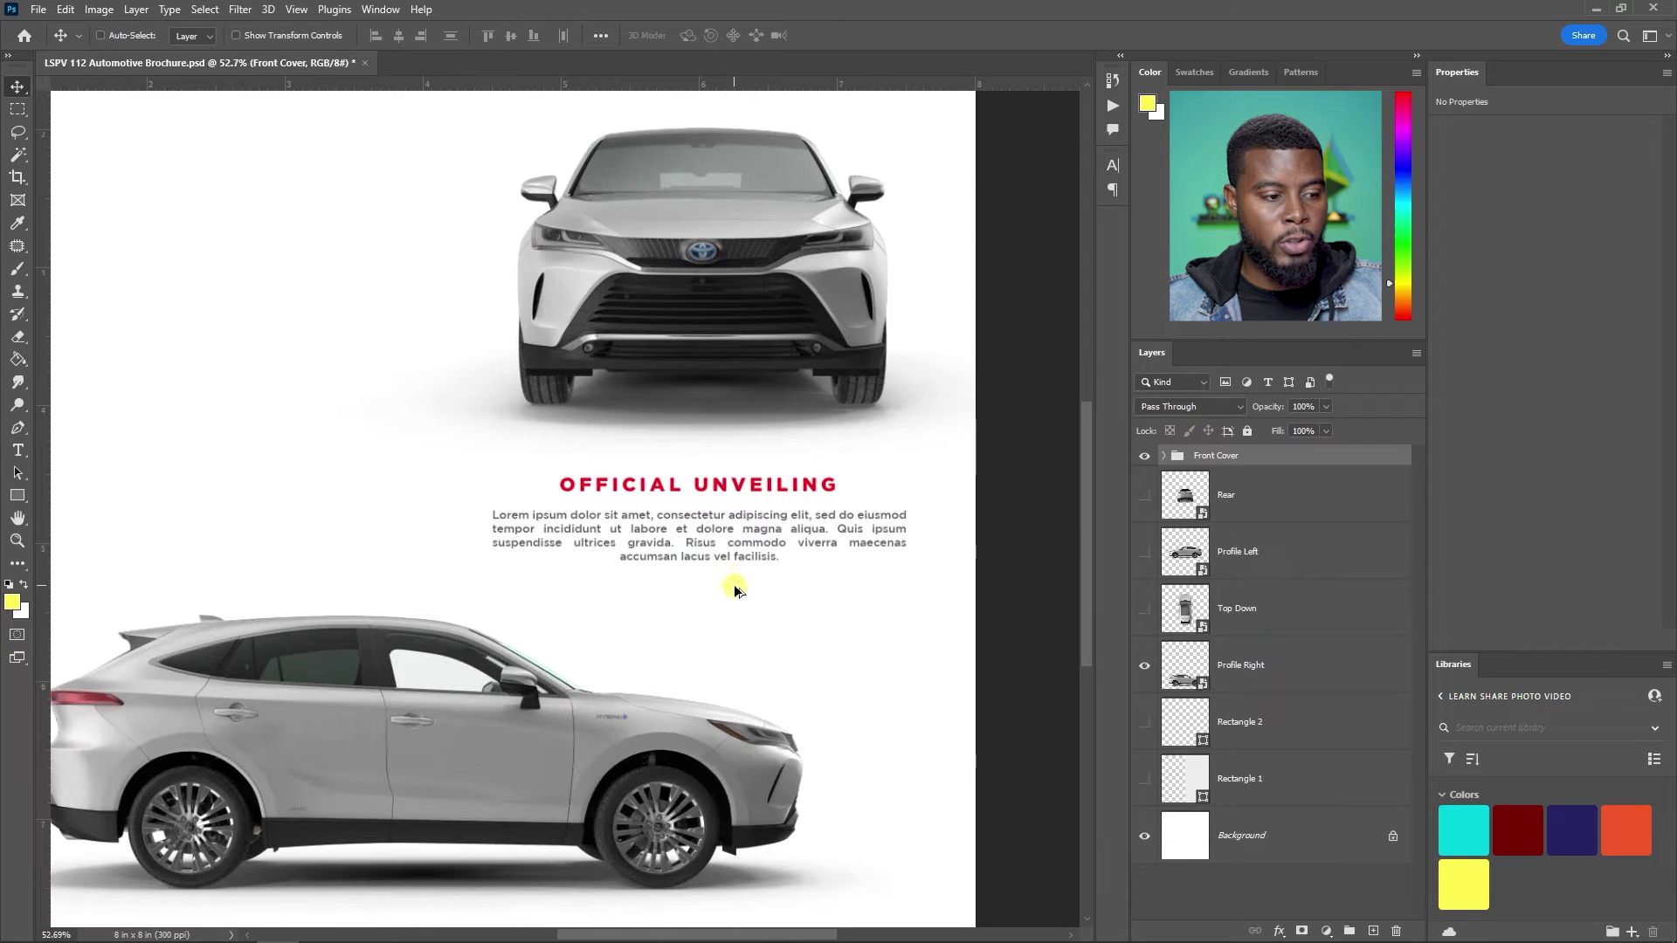
scroll(684, 572, "down", 1)
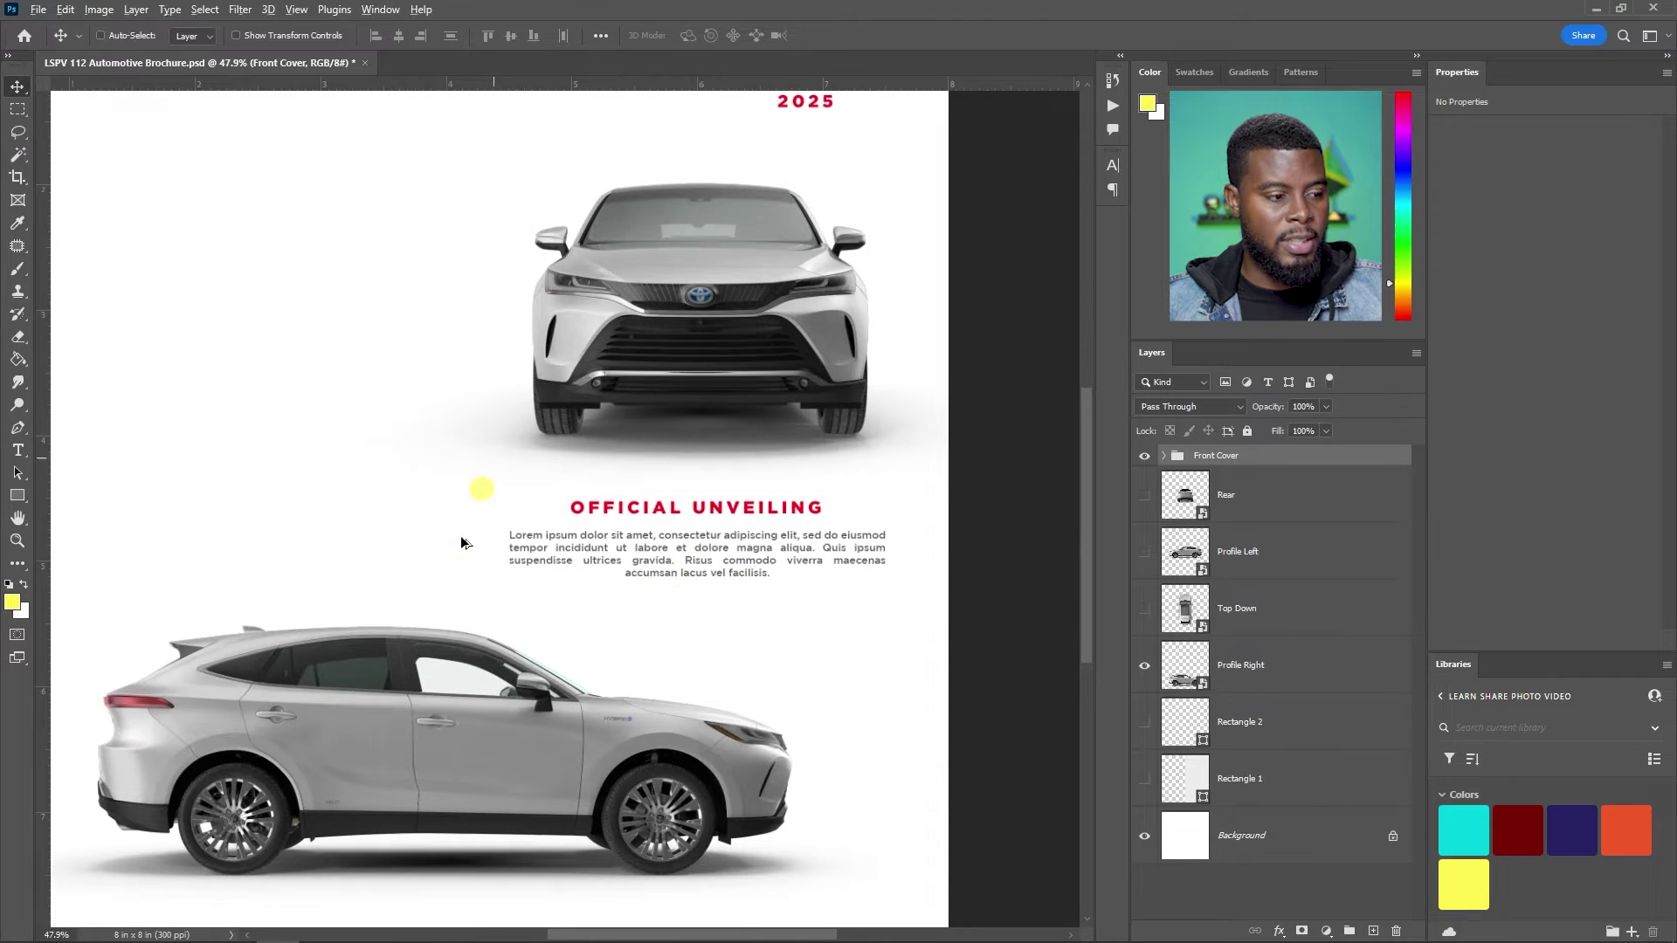
scroll(482, 495, "down", 1)
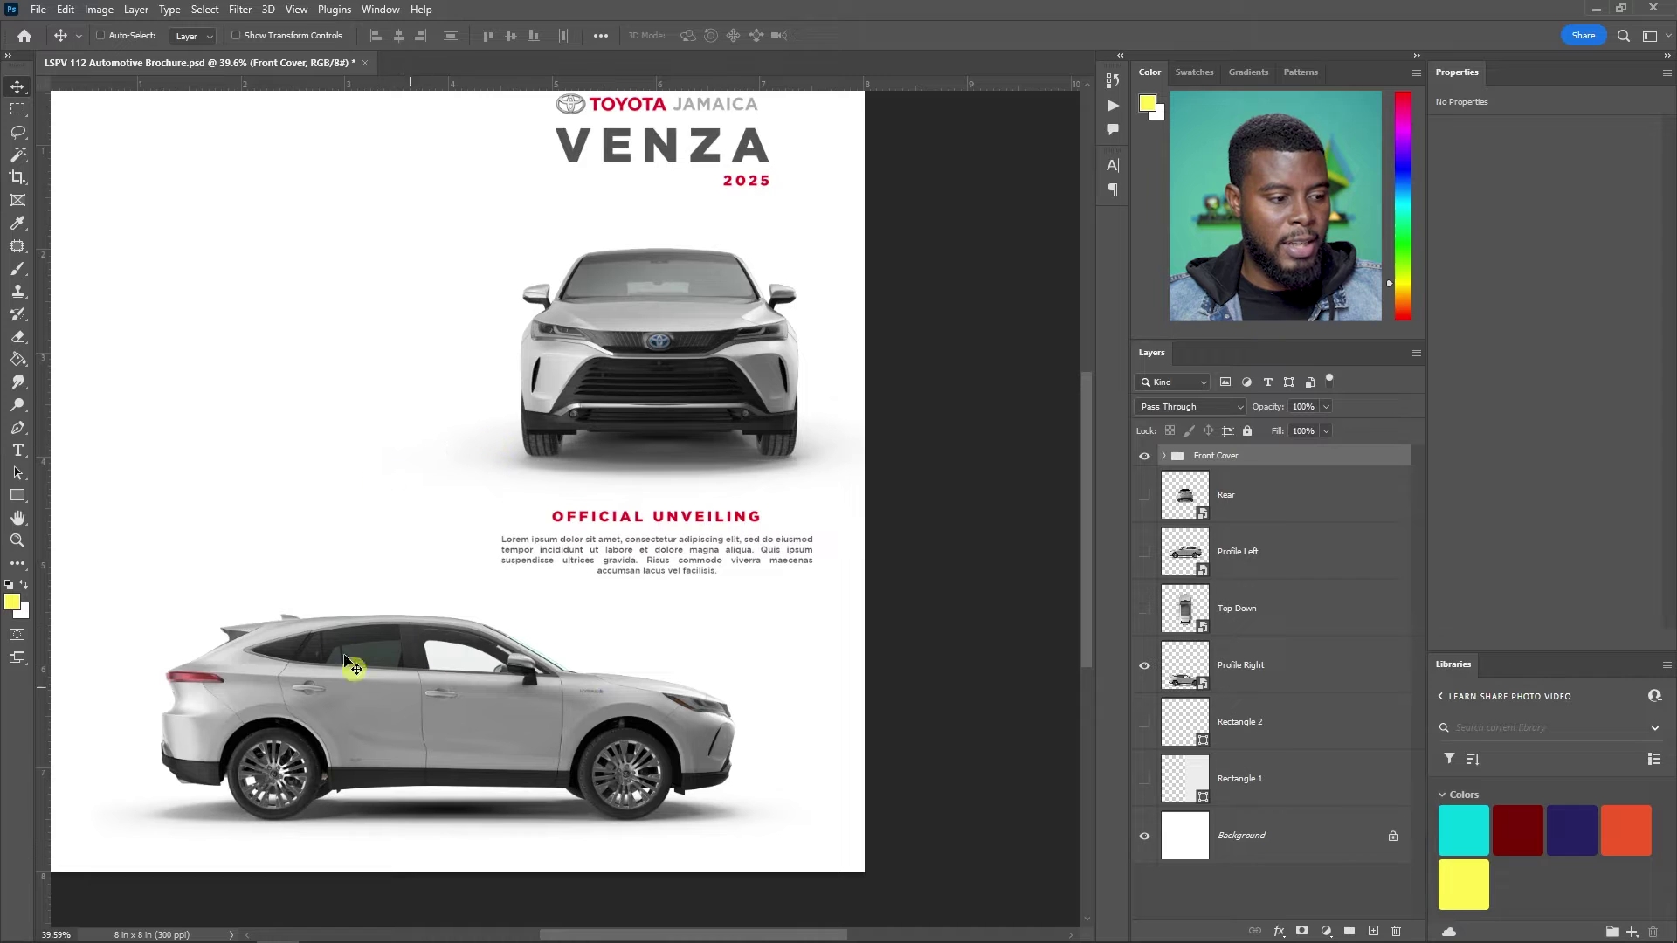
scroll(647, 555, "up", 1)
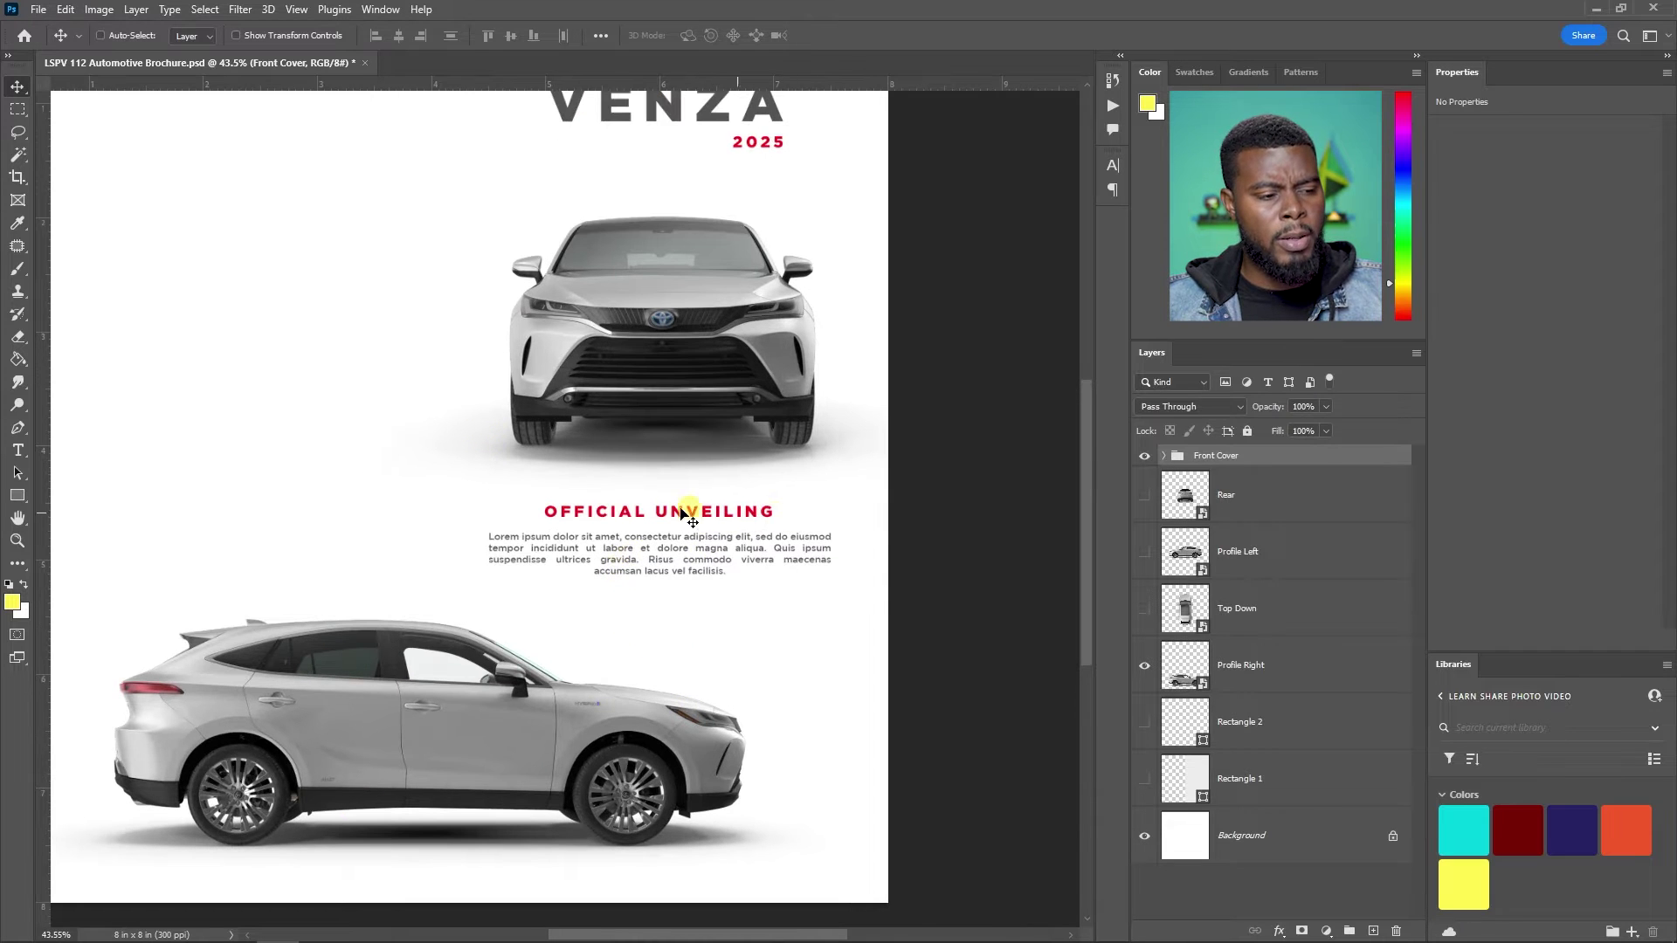
scroll(696, 515, "up", 5)
scroll(708, 550, "down", 1)
scroll(688, 543, "up", 1)
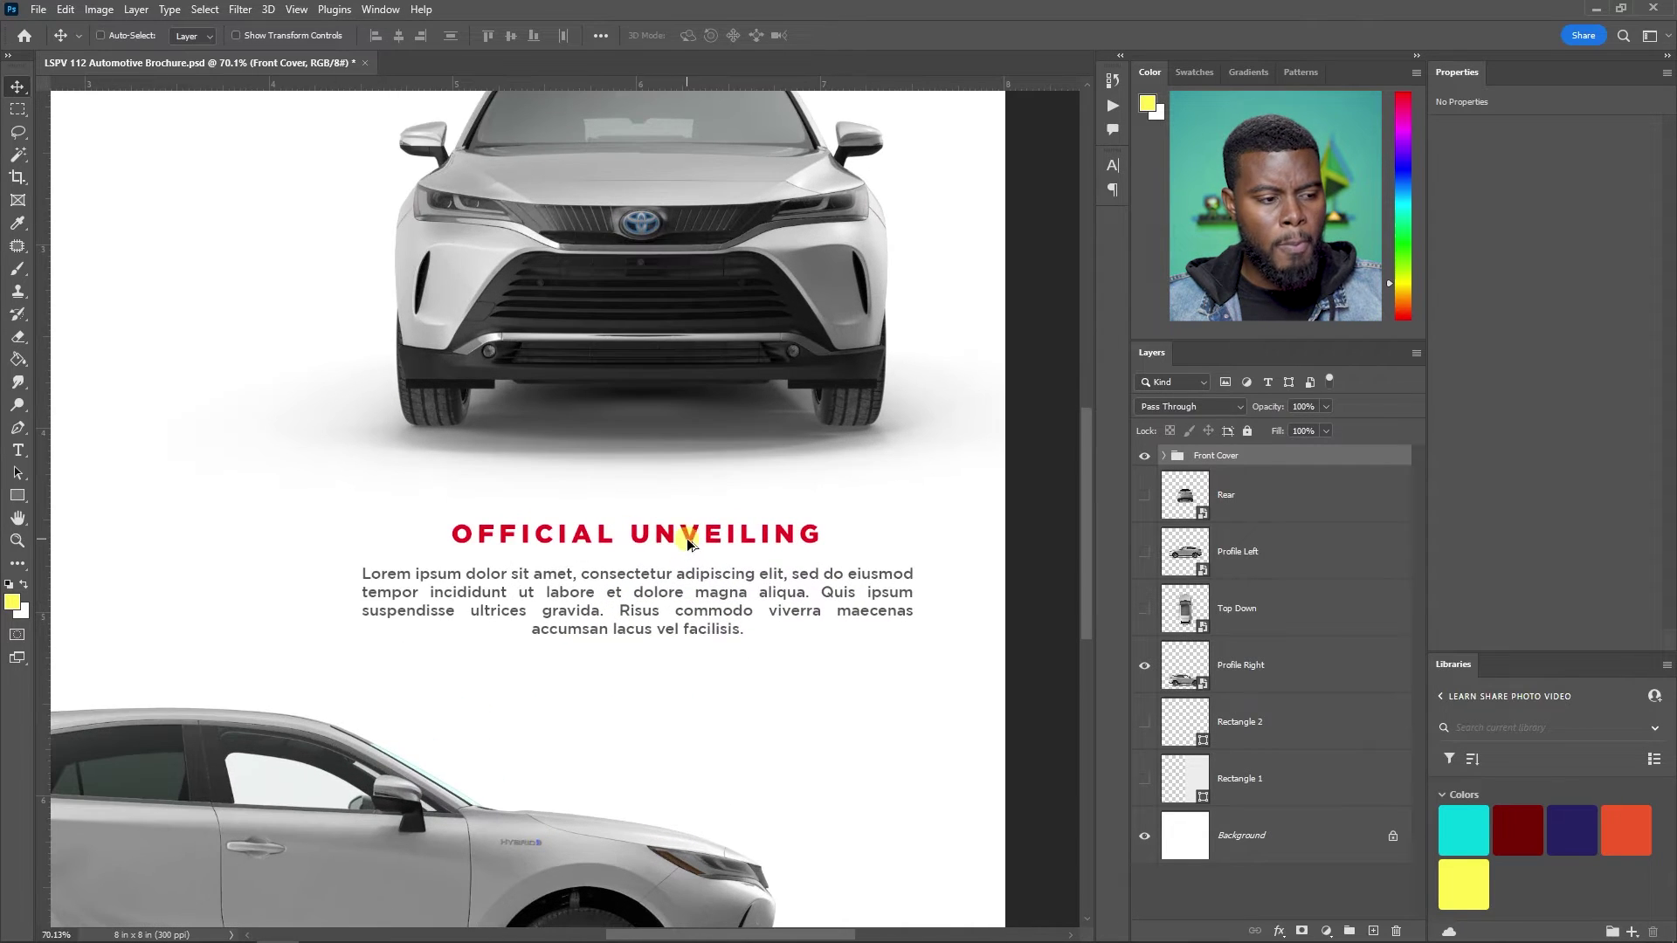
- Move the OFFICIAL UNVEILING heading and its paragraph together slightly down toward the side-view car and save the document
left_click(1164, 456)
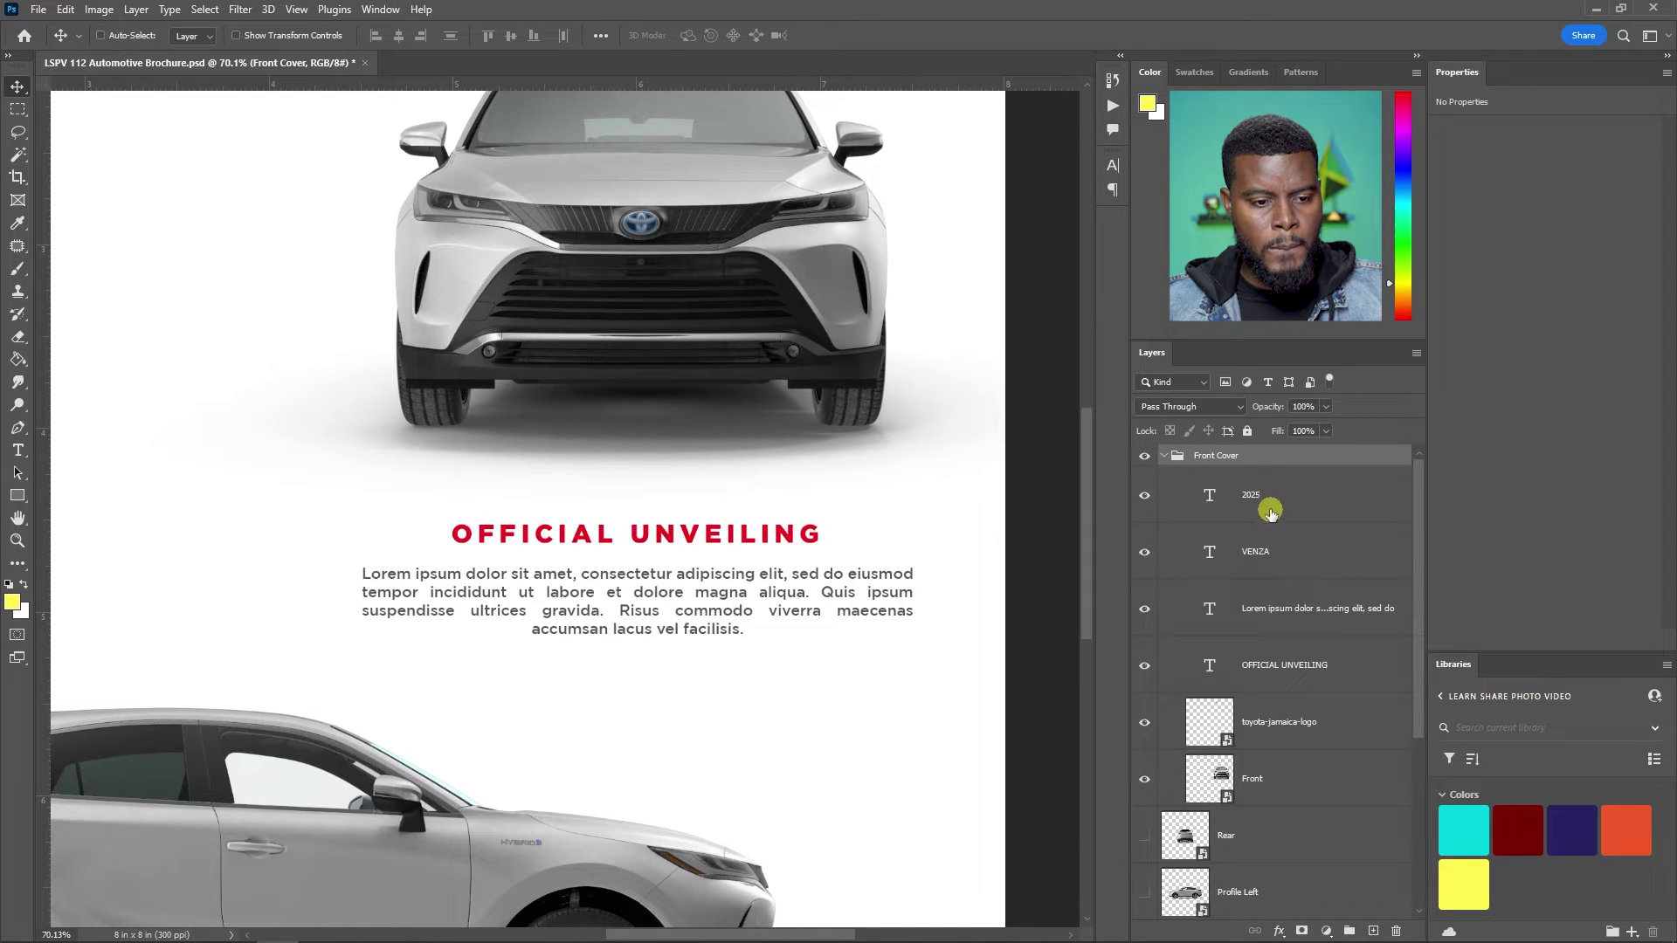
left_click(1262, 656)
left_click(1276, 614, "shift")
scroll(596, 574, "down", 2)
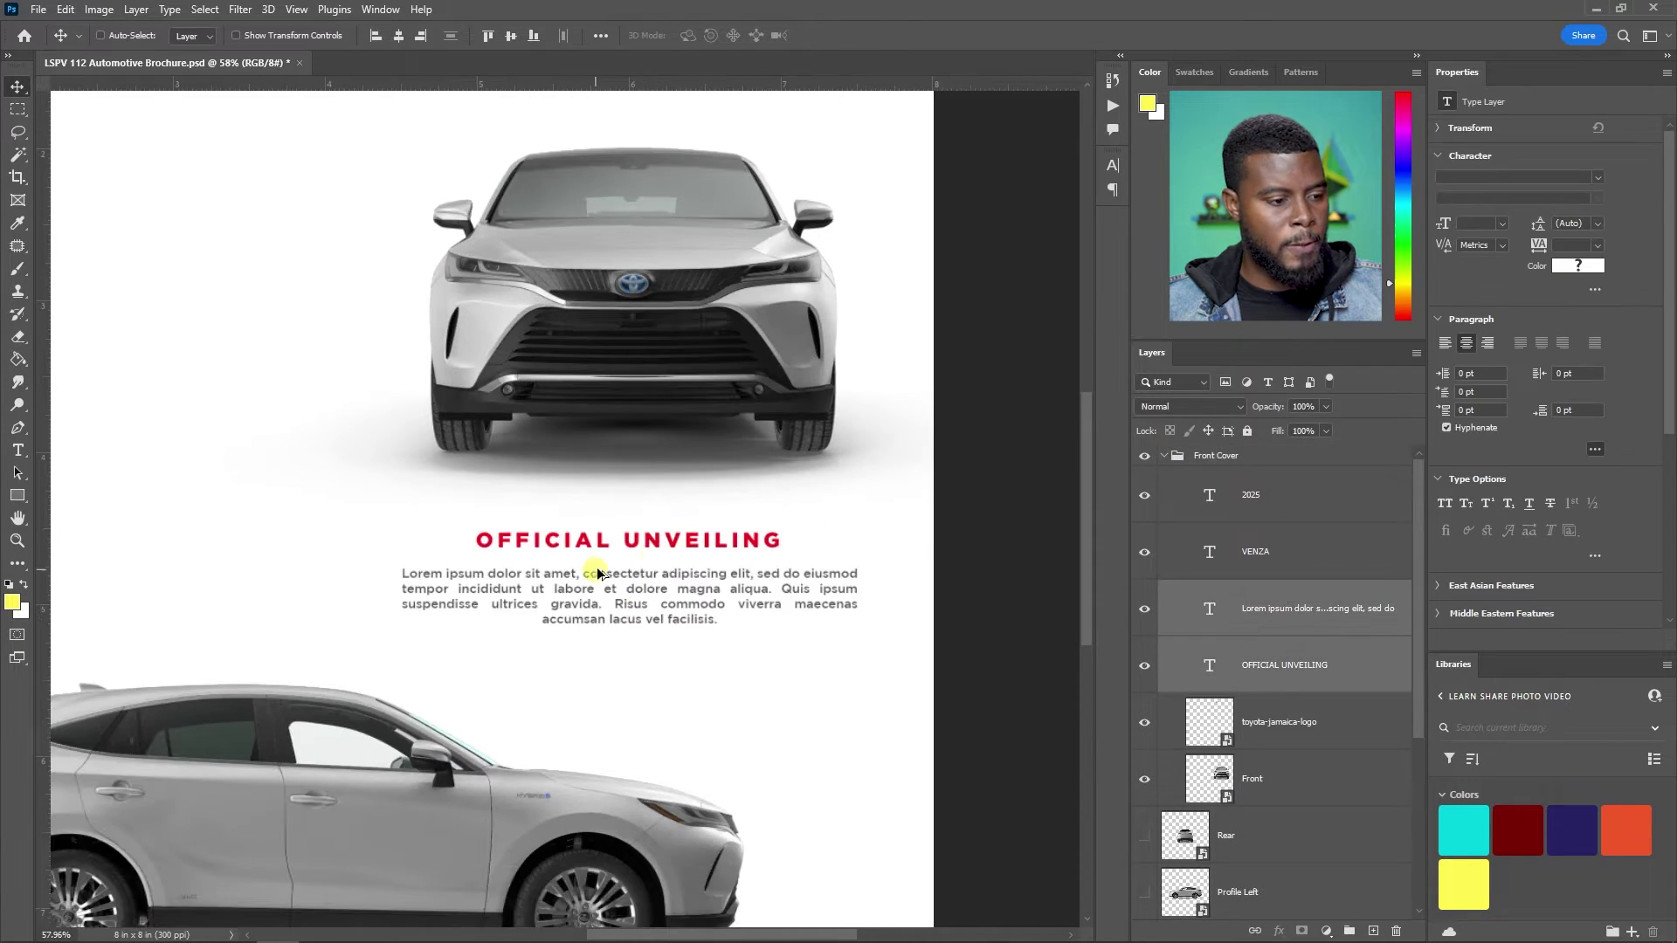
mouse_move(655, 559)
left_mouse_down()
mouse_move(656, 586)
mouse_move(656, 550)
left_mouse_up()
scroll(655, 533, "down", 3)
key("ctrl+s")
scroll(530, 512, "up", 1)
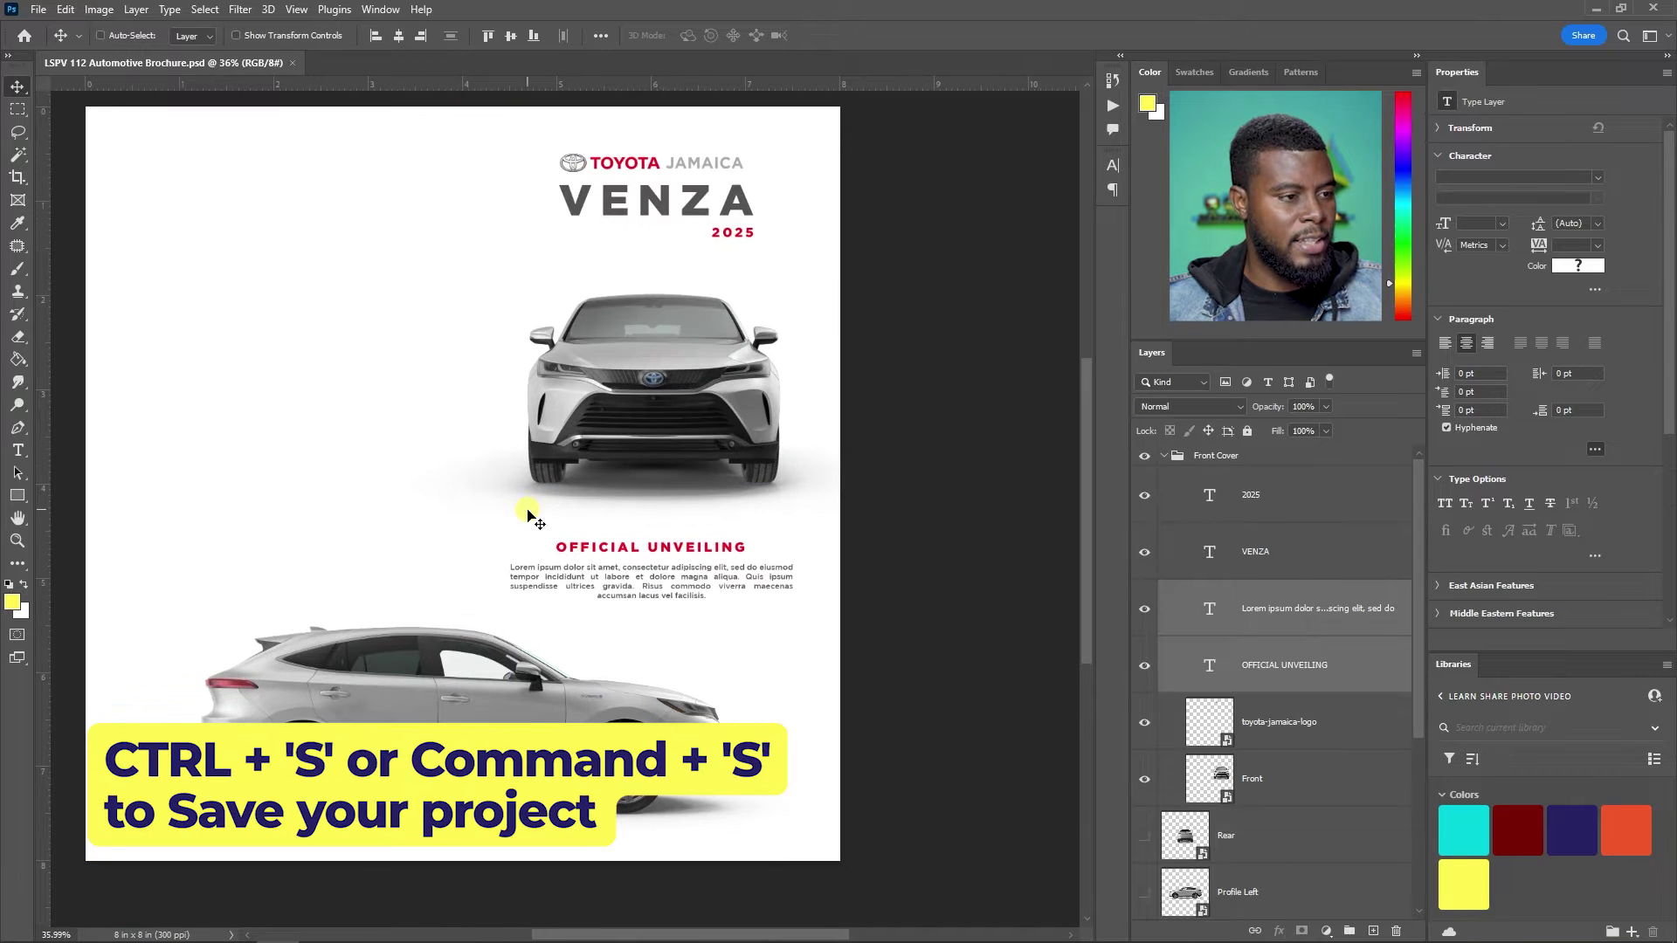
scroll(536, 513, "left", 2)
scroll(786, 367, "up", 1)
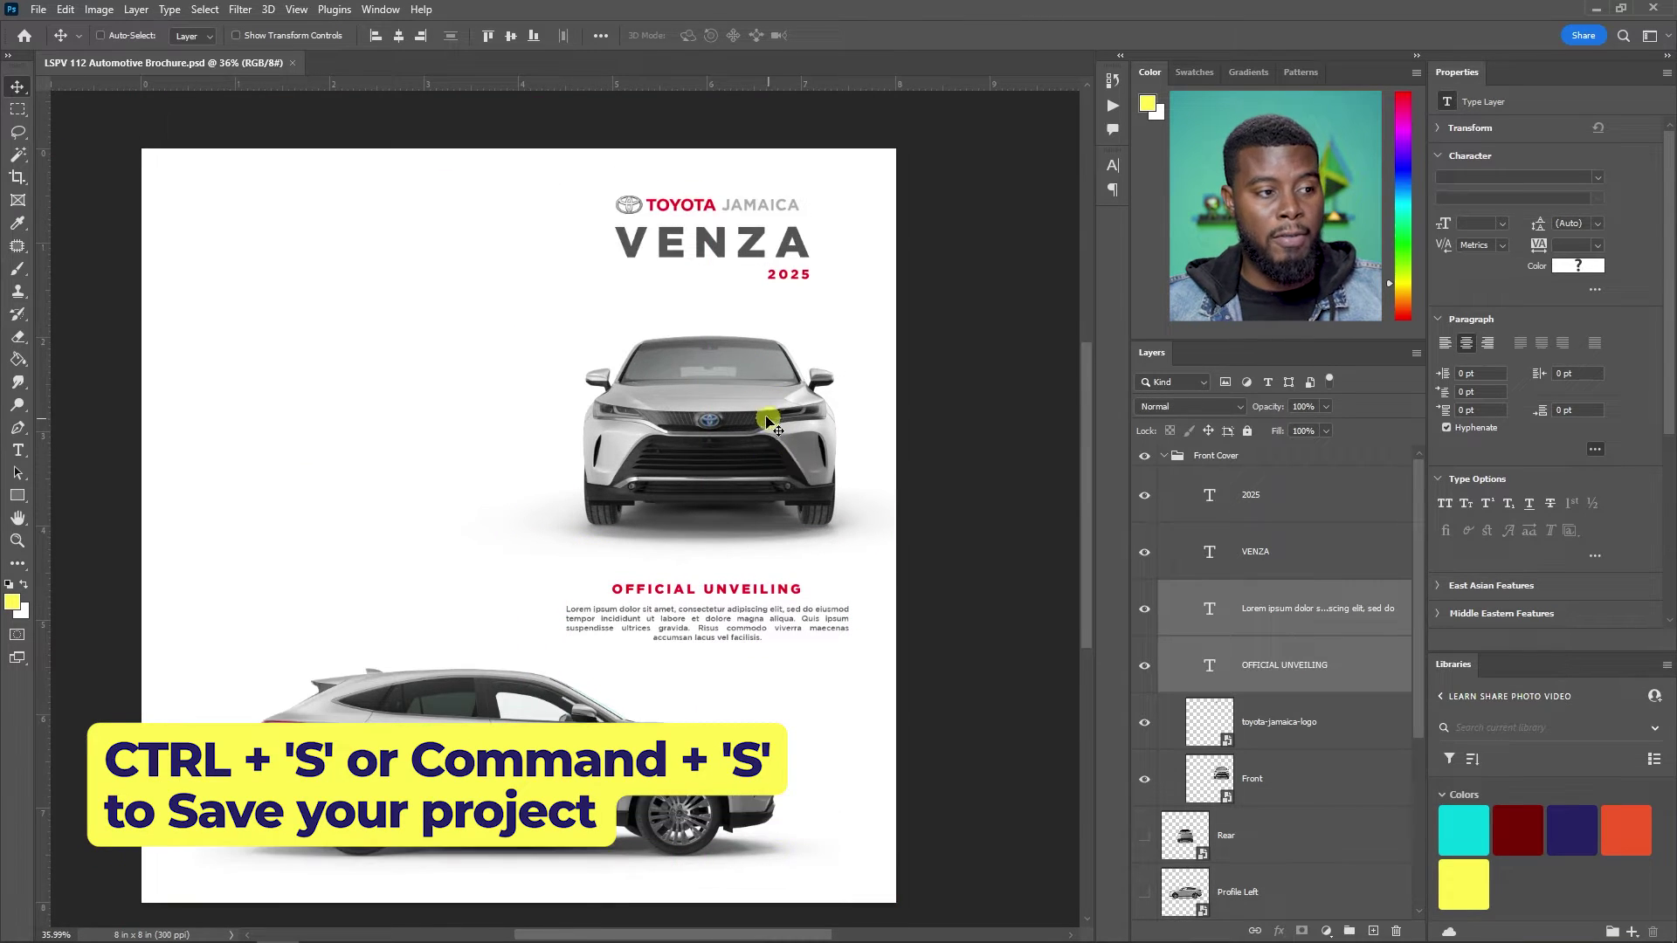
left_click_drag(599, 407, 603, 668)
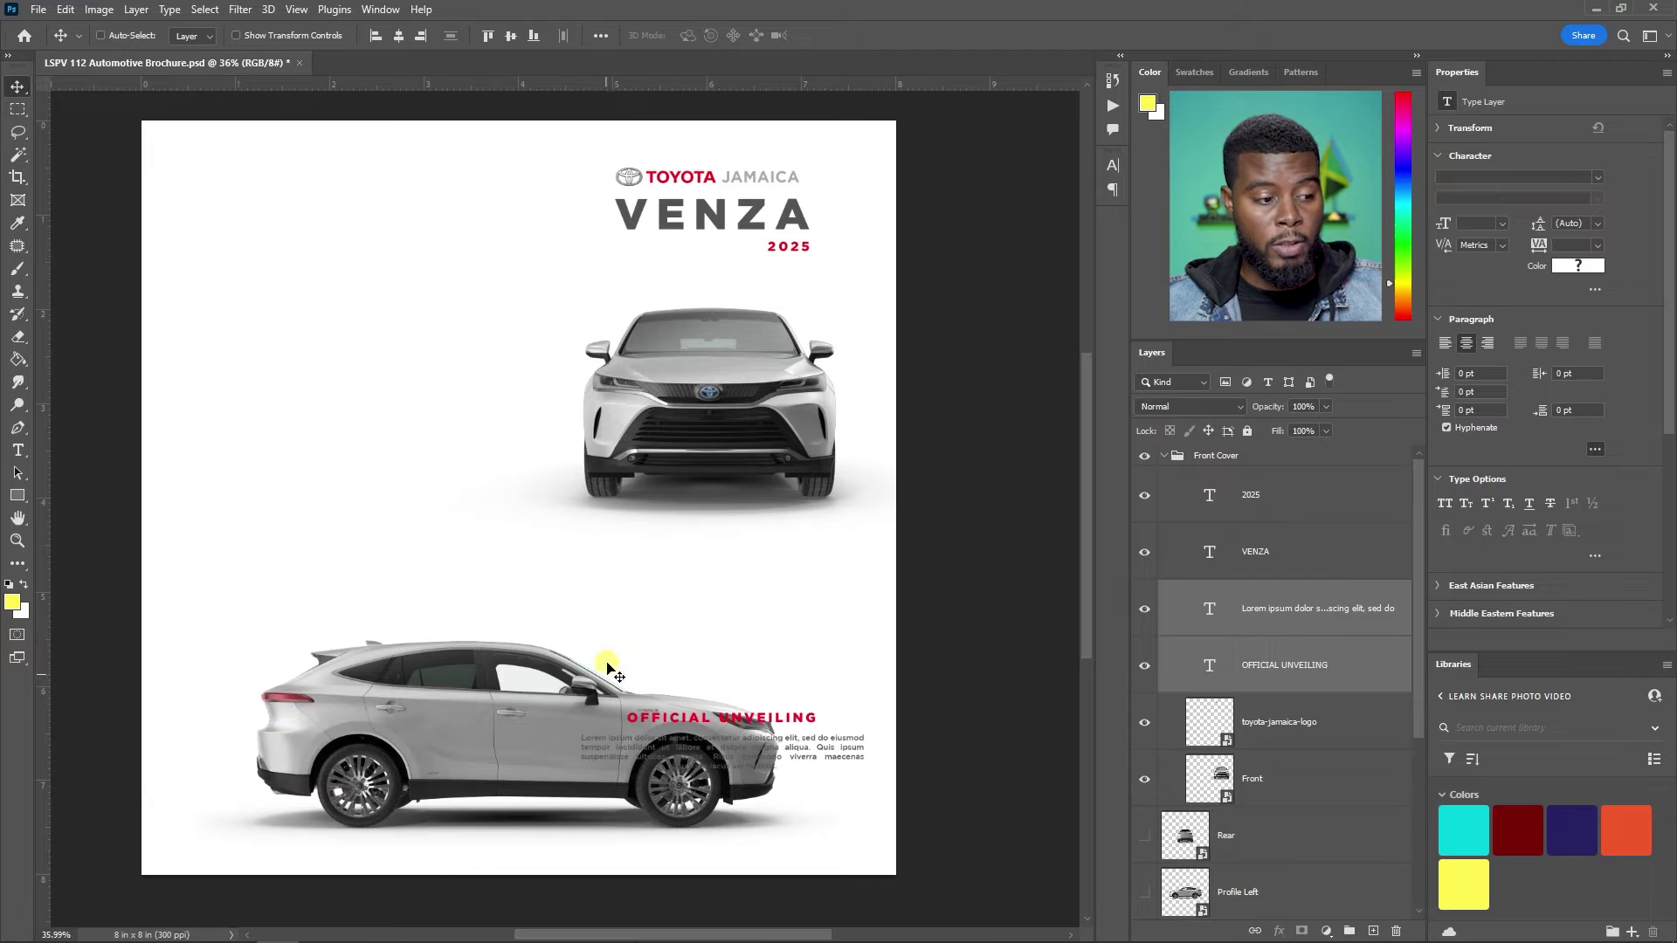
key("ctrl+z")
scroll(610, 475, "left", 2)
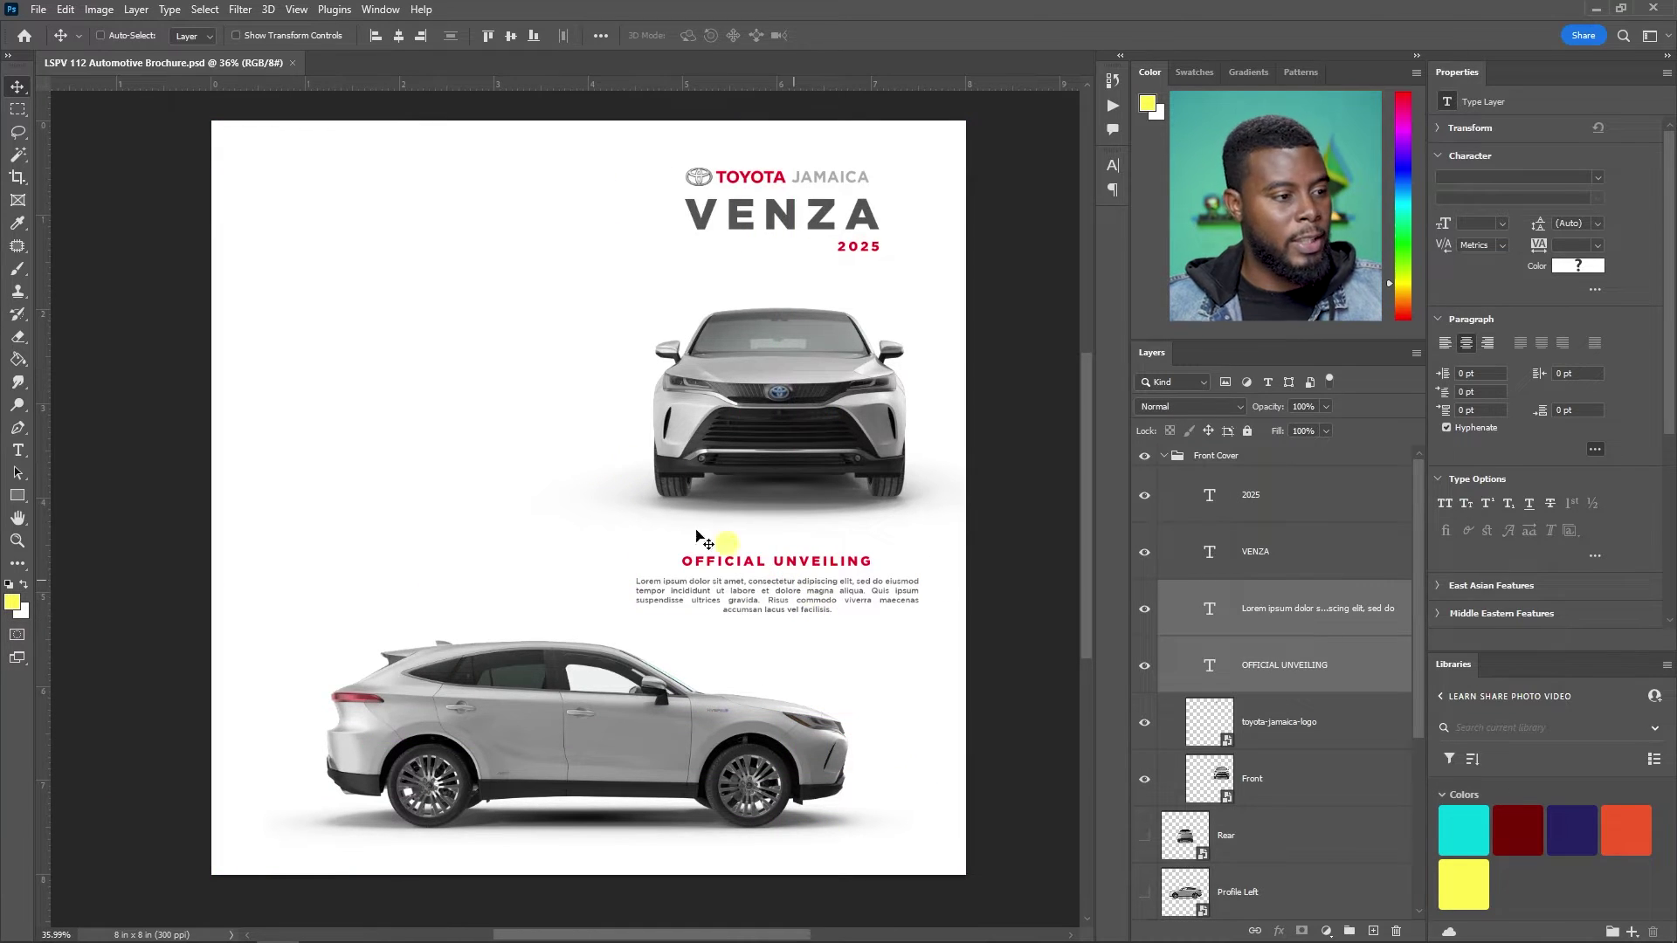
scroll(607, 482, "up", 1)
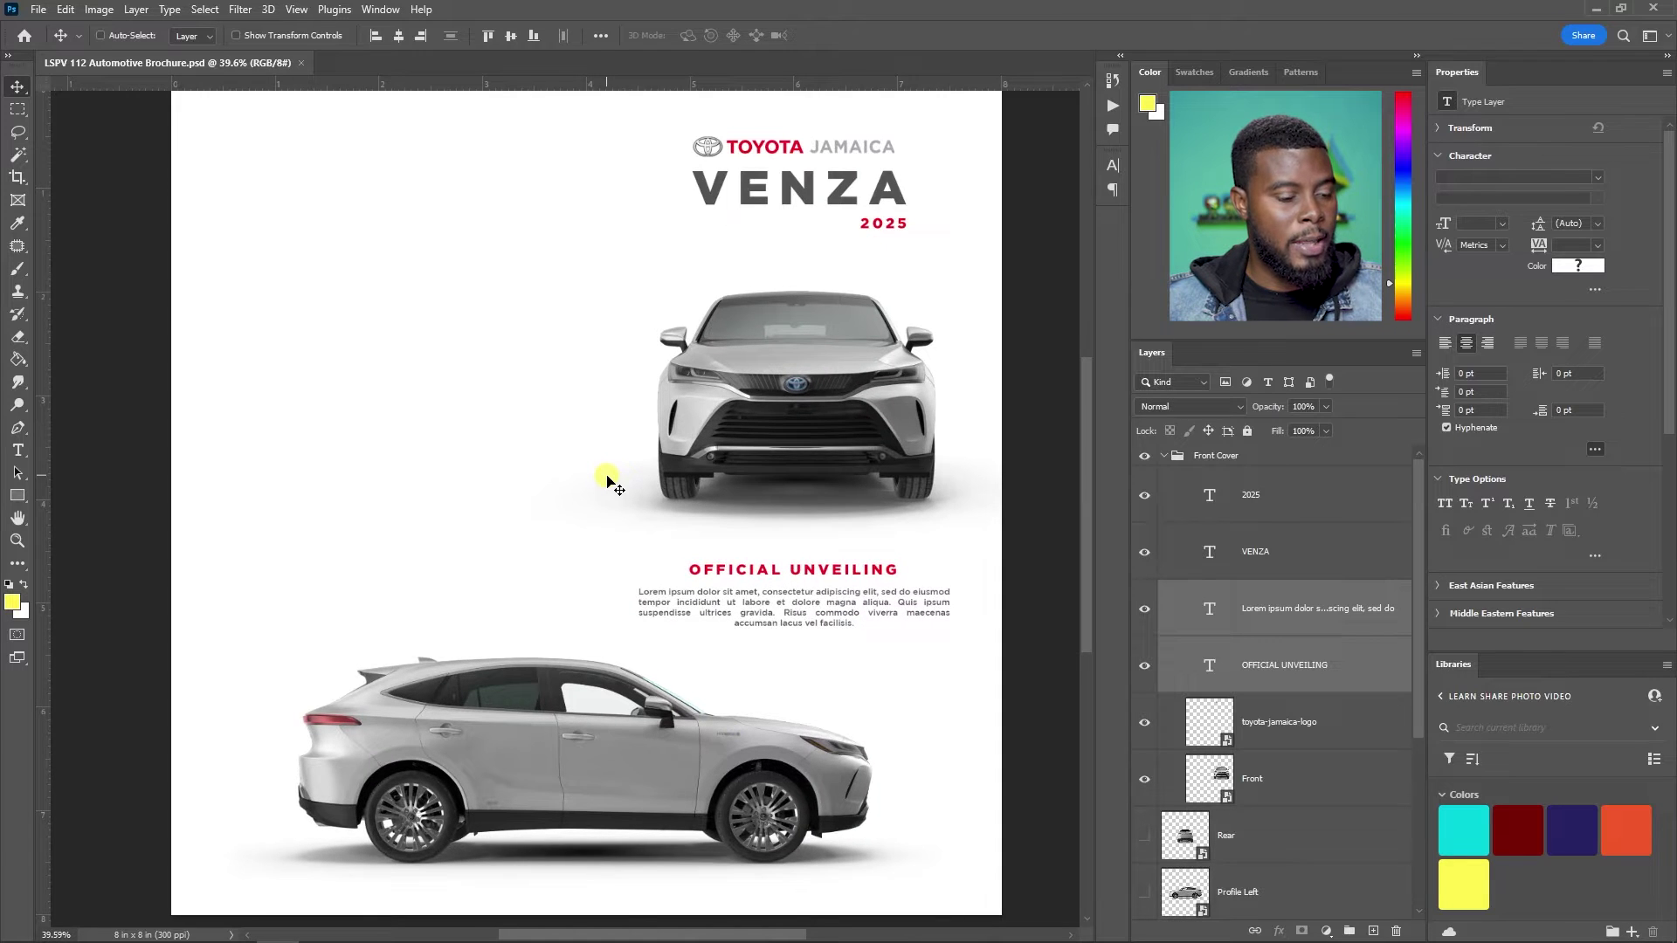
scroll(607, 482, "down", 1)
left_click(607, 482)
left_click(1161, 455)
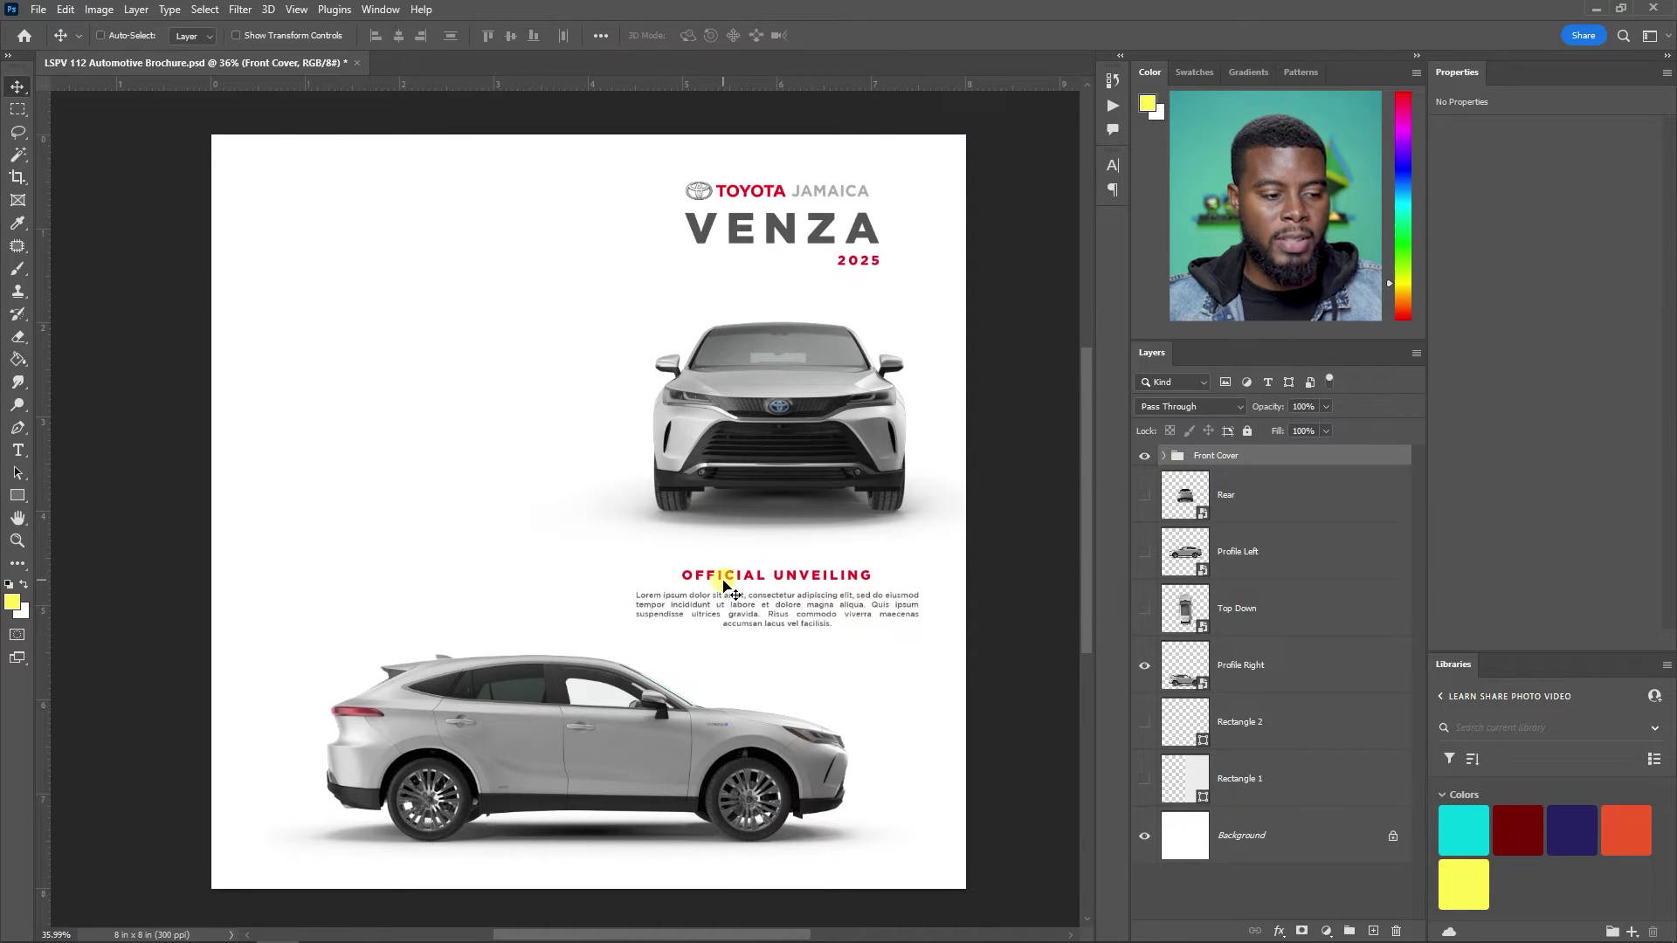
- Duplicate the OFFICIAL UNVEILING heading and move the copy straight across to the same height on the back cover
key("t")
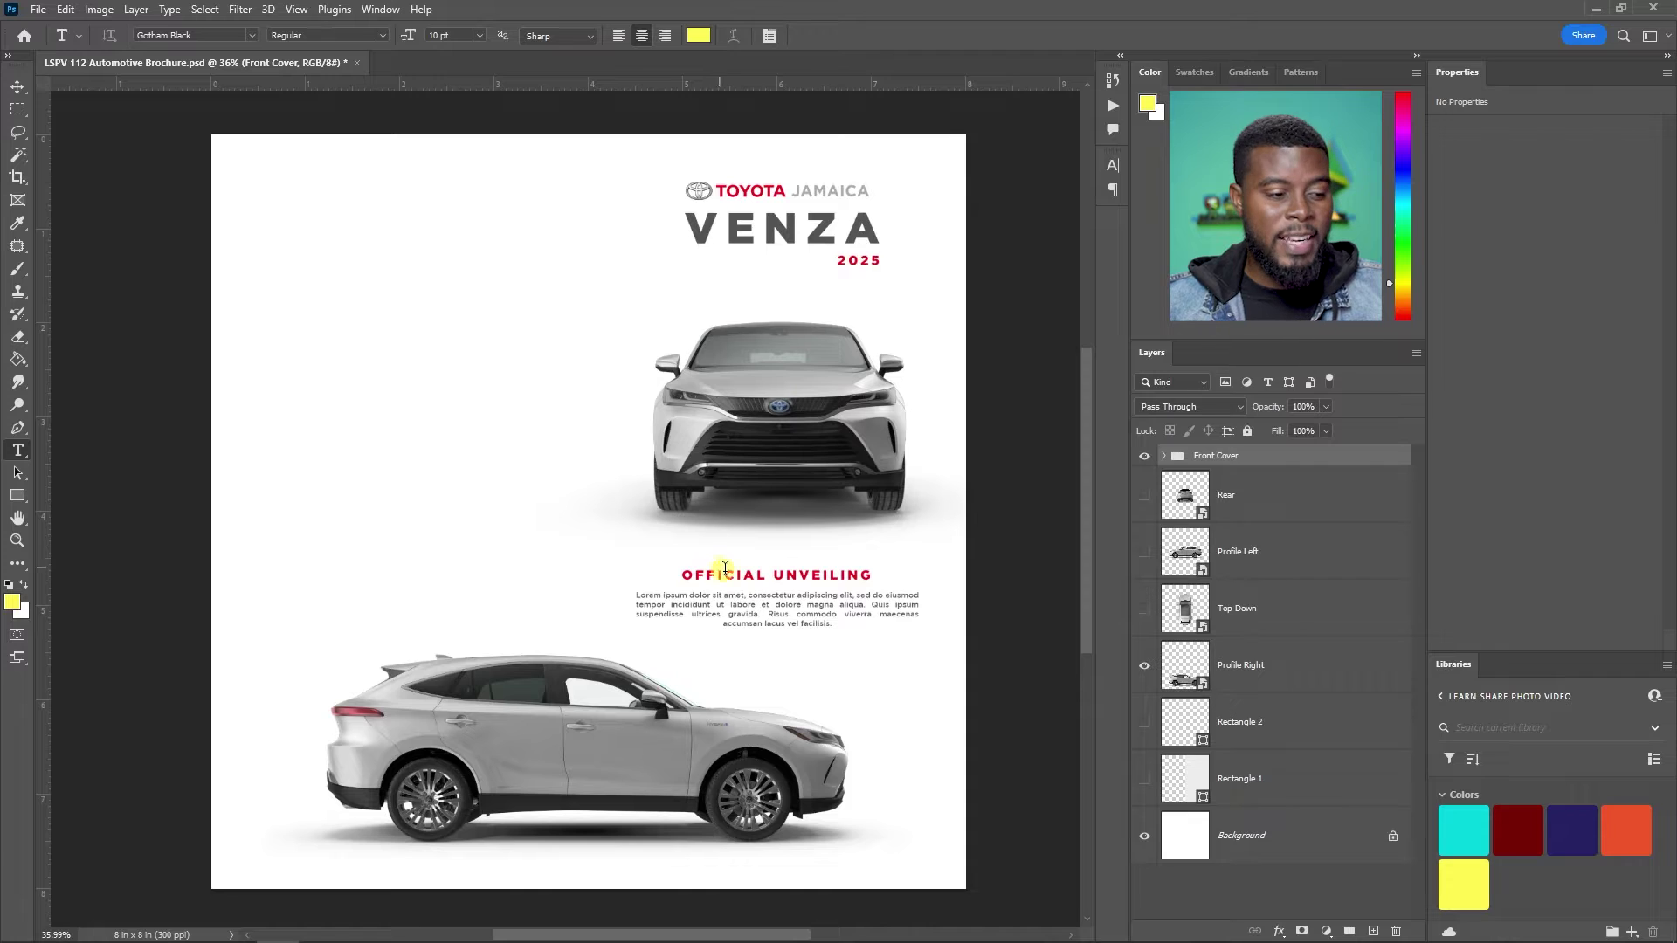
left_click(725, 568)
left_click(1311, 687)
key("ctrl+j")
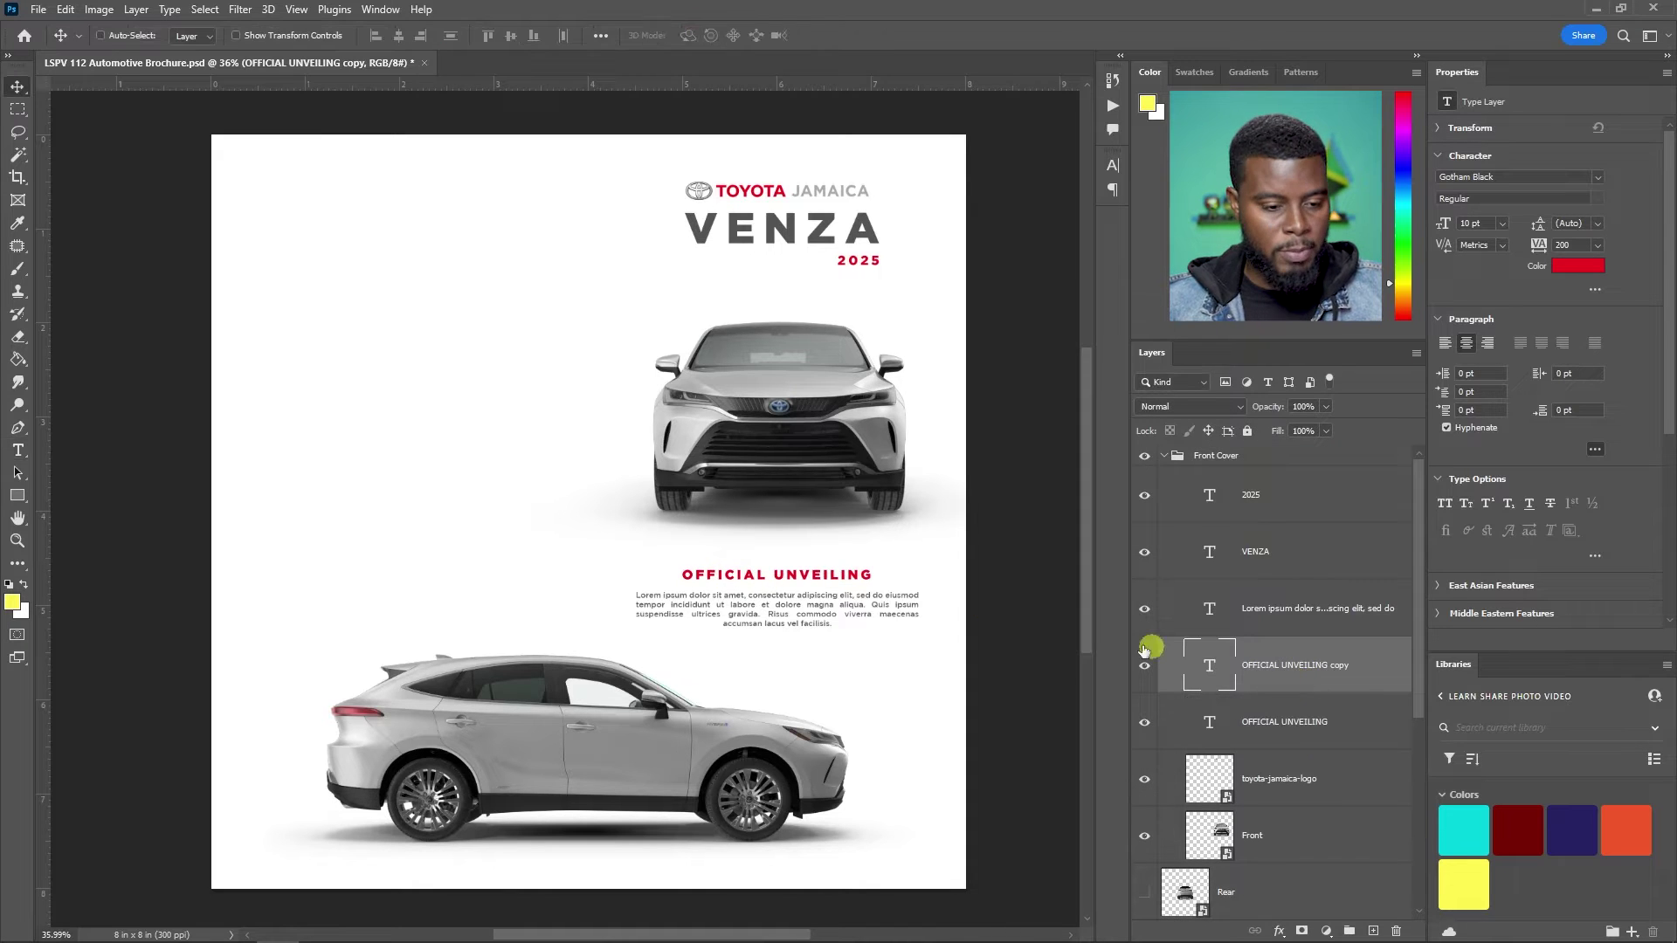
left_click_drag(883, 607, 504, 611)
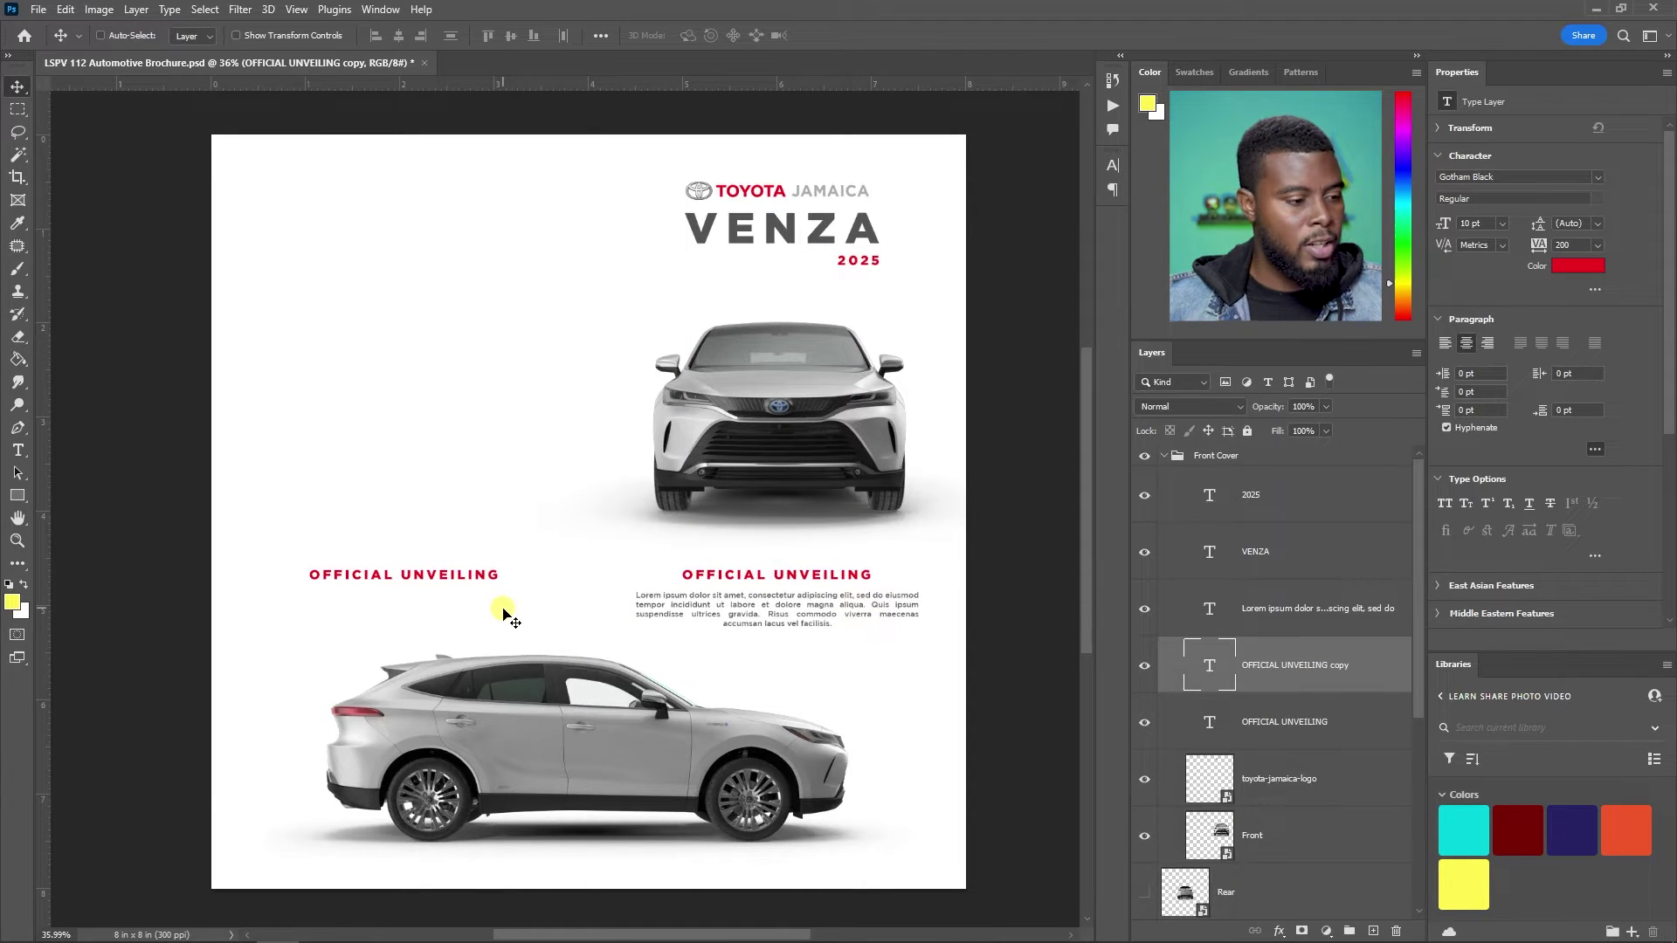
- Show the guides and transform controls, and centre the copied heading on the back cover's vertical centre guide
key("ctrl")
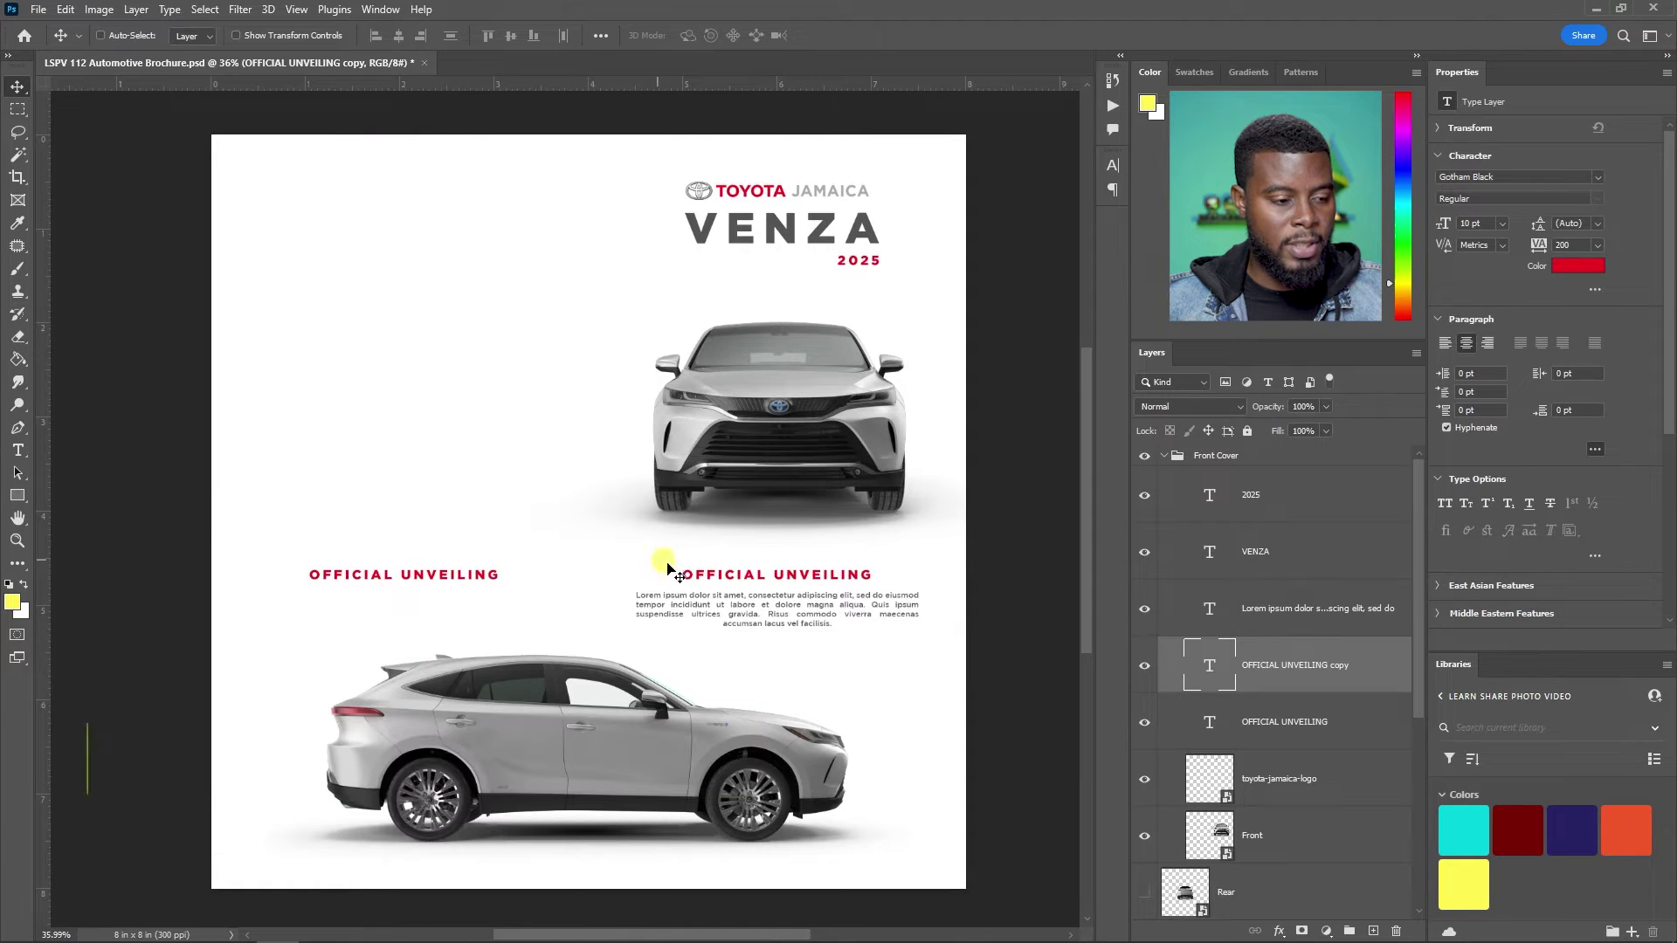
key("ctrl+semicolon")
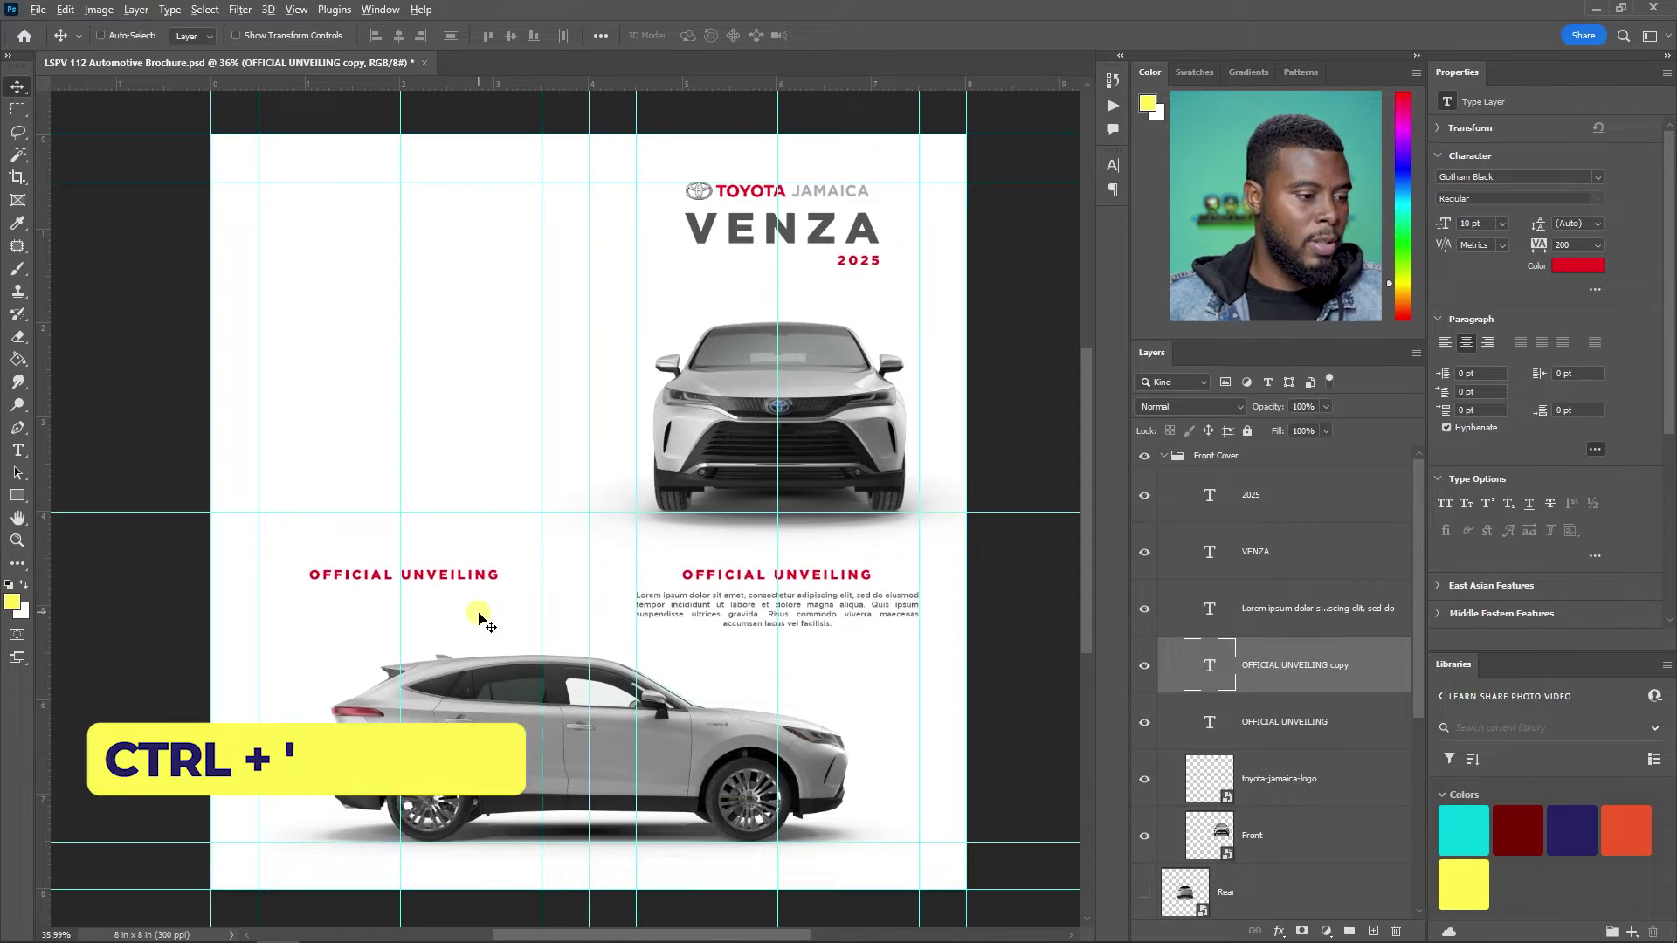
scroll(428, 614, "up", 5)
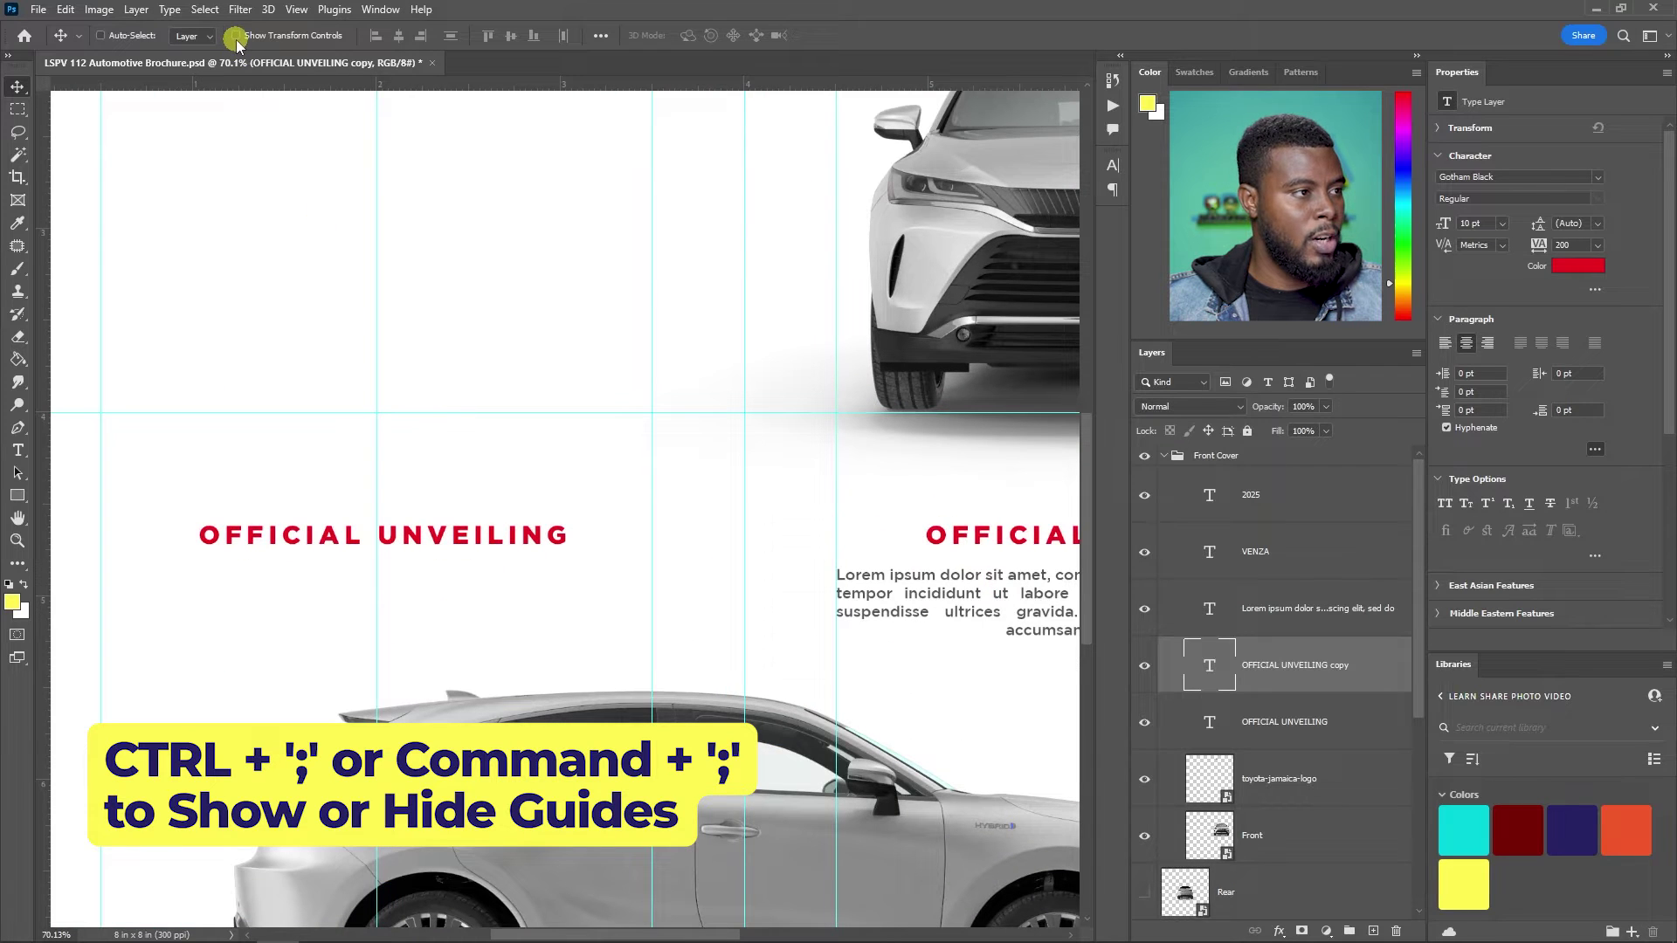
left_click(235, 36)
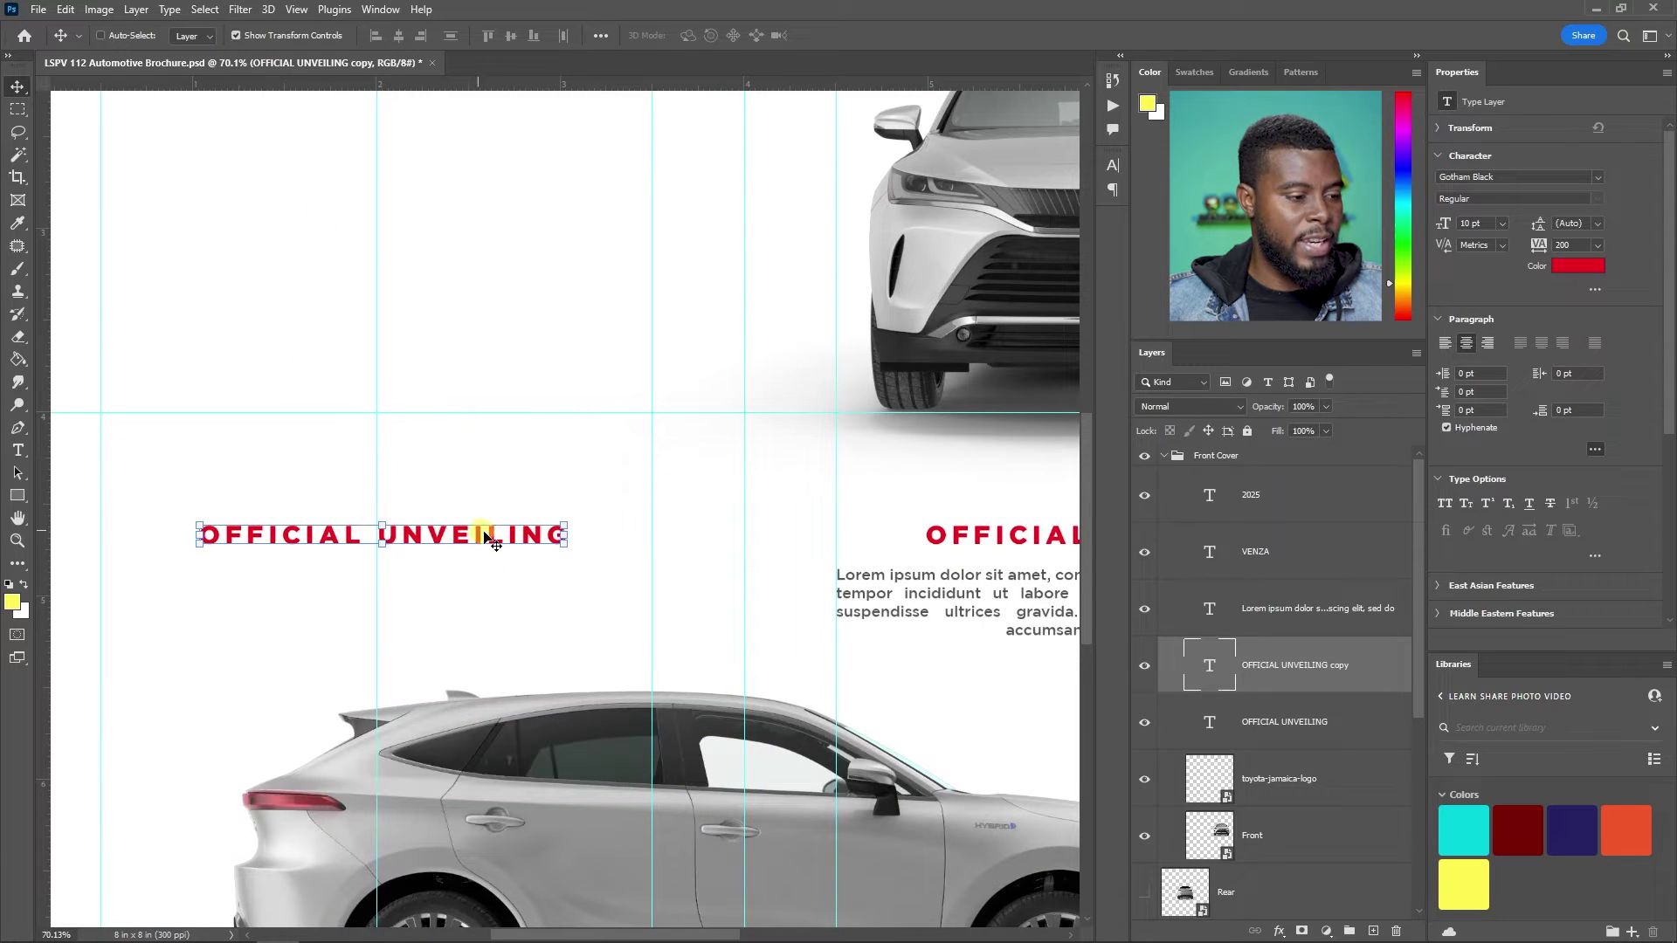
key("shift+Left")
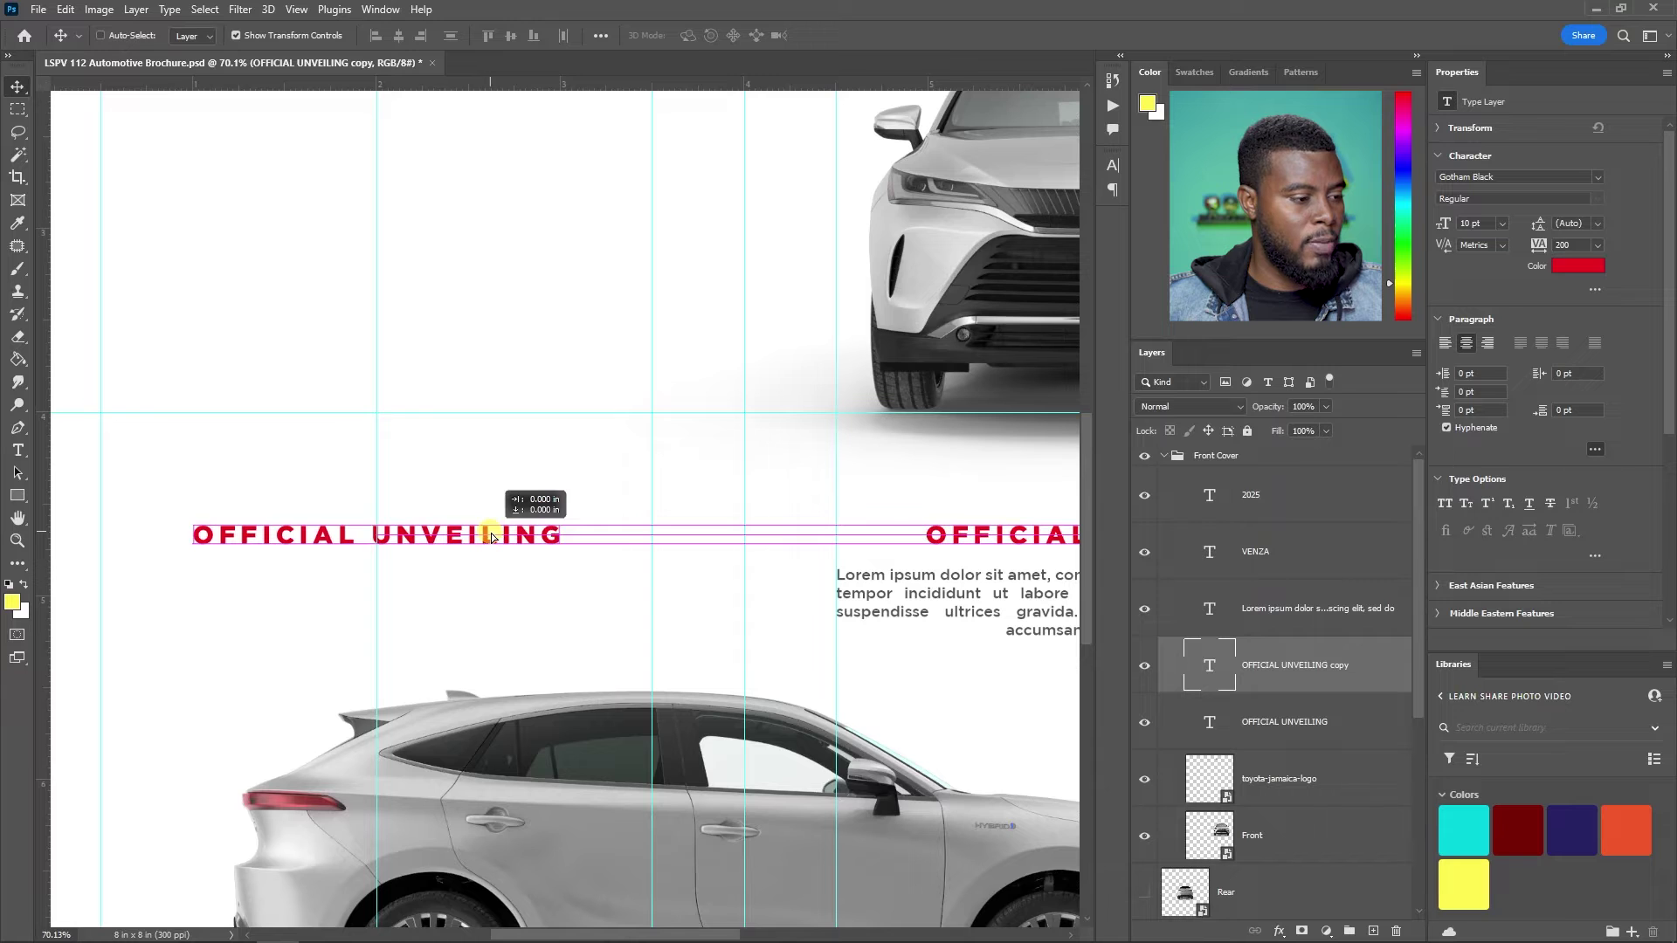
scroll(454, 547, "down", 3)
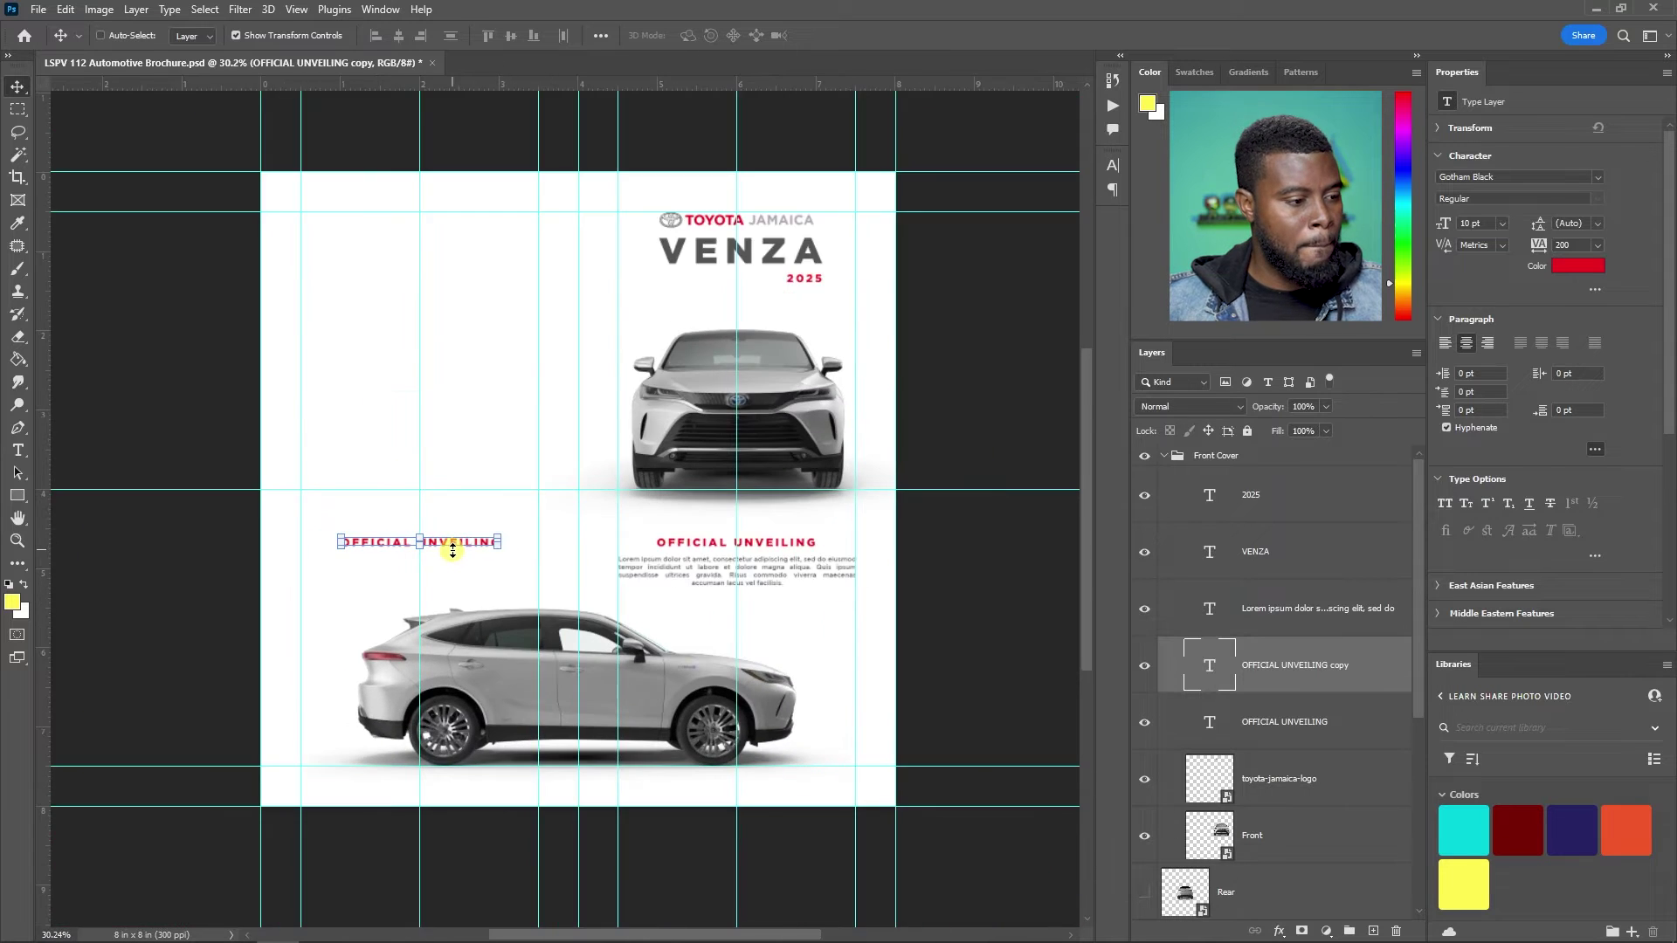
- Move the copied heading up to the horizontal centre guide on the back cover and replace its text with THANKS YOU
left_click_drag(451, 541, 456, 450)
double_click(456, 451)
key("ctrl+a")
type("THANKS YOU")
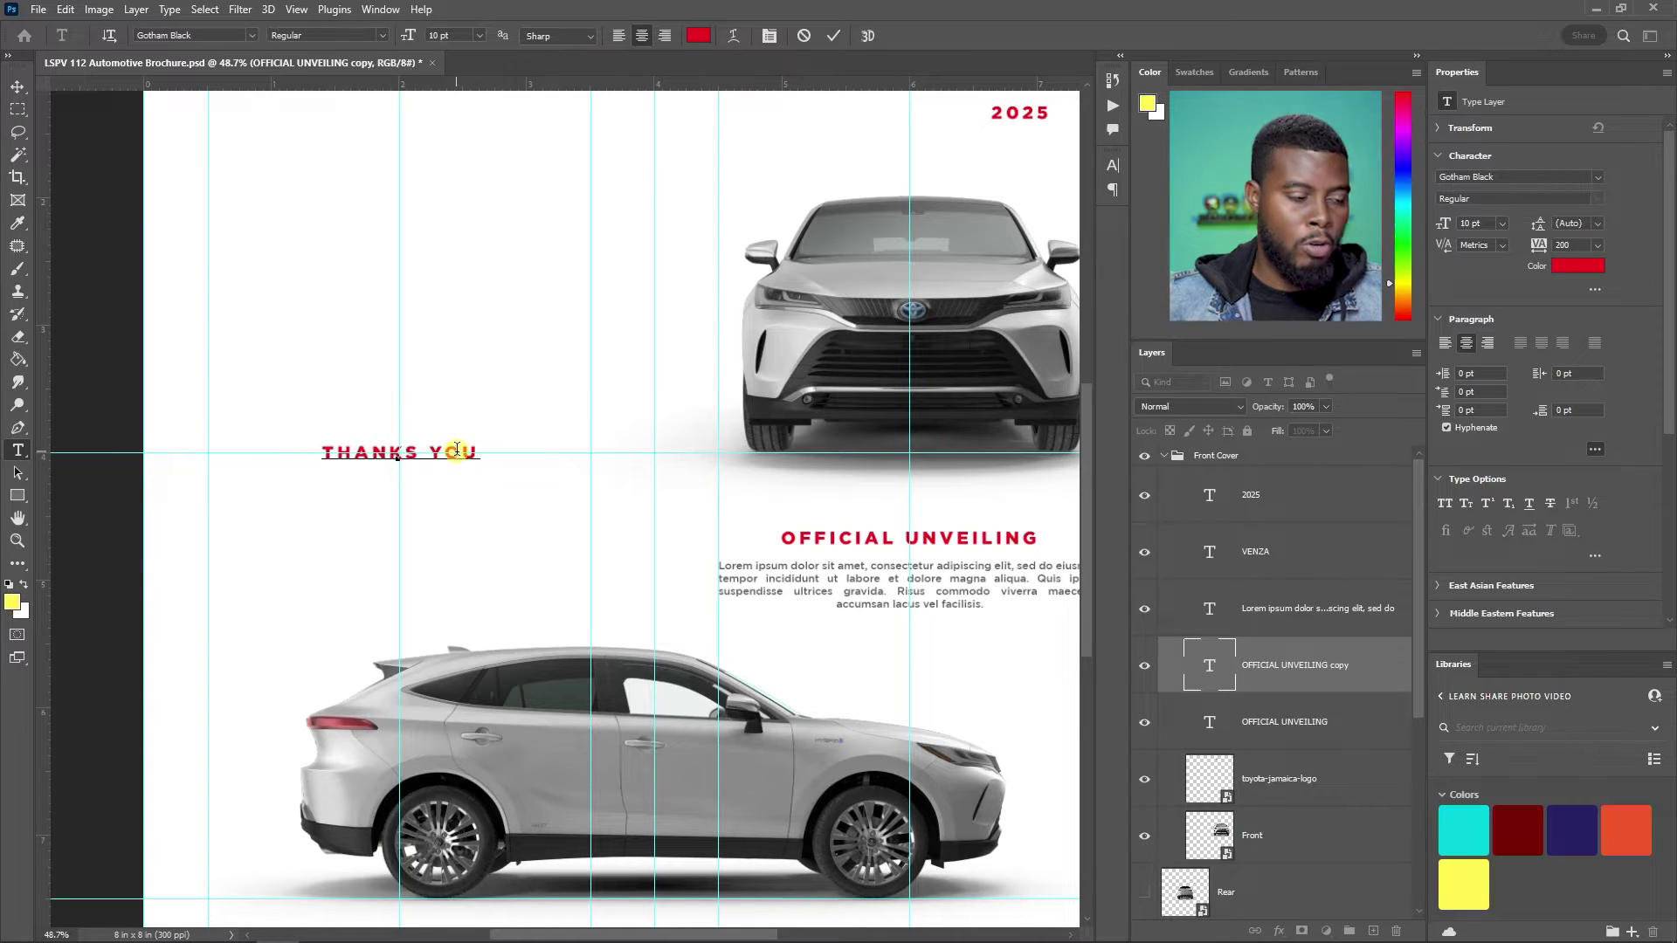
key("ctrl+Return")
scroll(548, 433, "down", 3)
key("v")
scroll(559, 446, "up", 2)
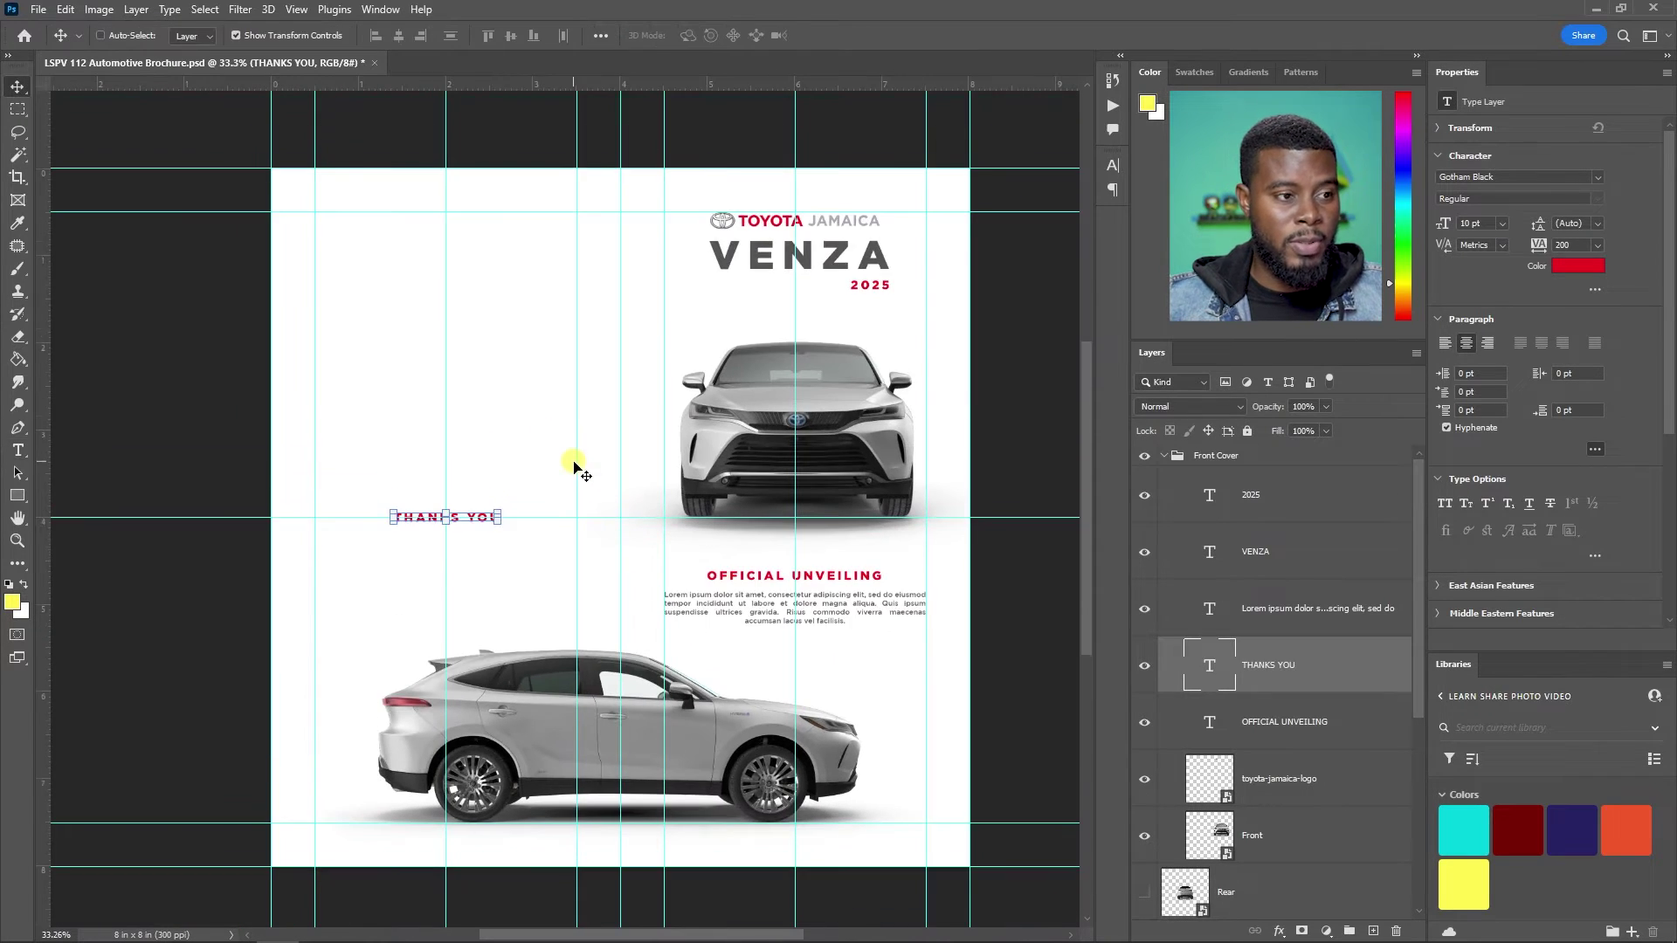
- Duplicate the Toyota Jamaica logo outside the Front Cover group and place the copy centred just above the THANKS YOU heading
scroll(1260, 712, "down", 2)
left_click_drag(1268, 671, 1244, 772)
left_click_drag(838, 234, 471, 495)
scroll(449, 502, "up", 3)
scroll(462, 495, "down", 1)
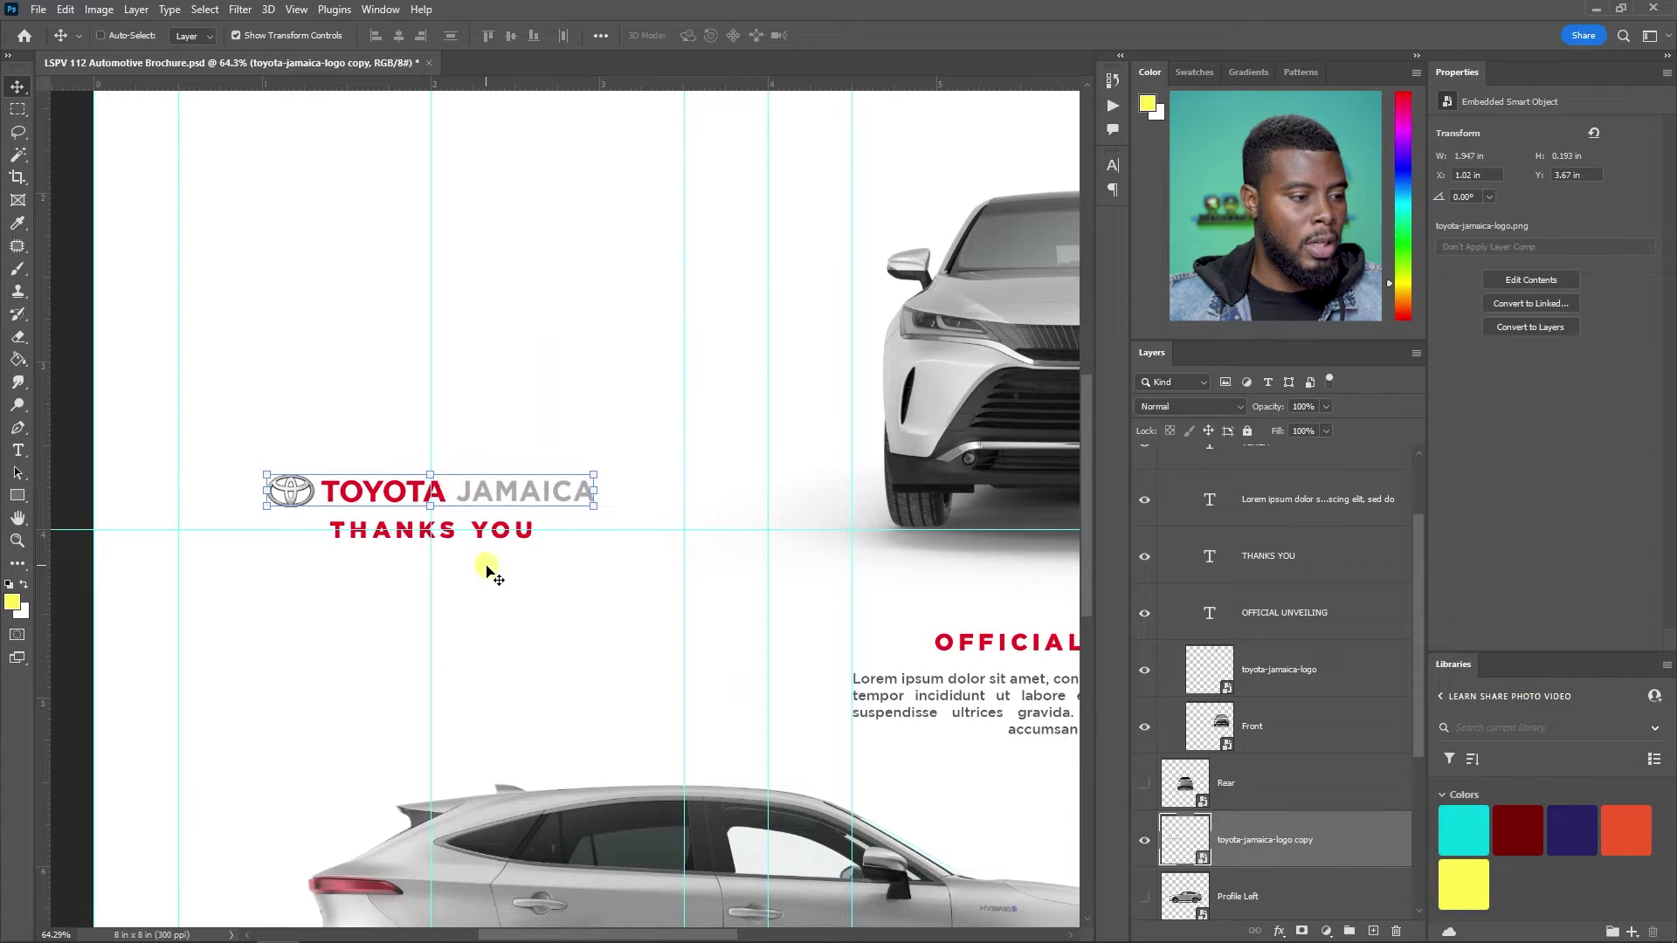
- Extend the back cover heading's text to THANKS YOU FOR JOINING US
key("t")
left_click(487, 528)
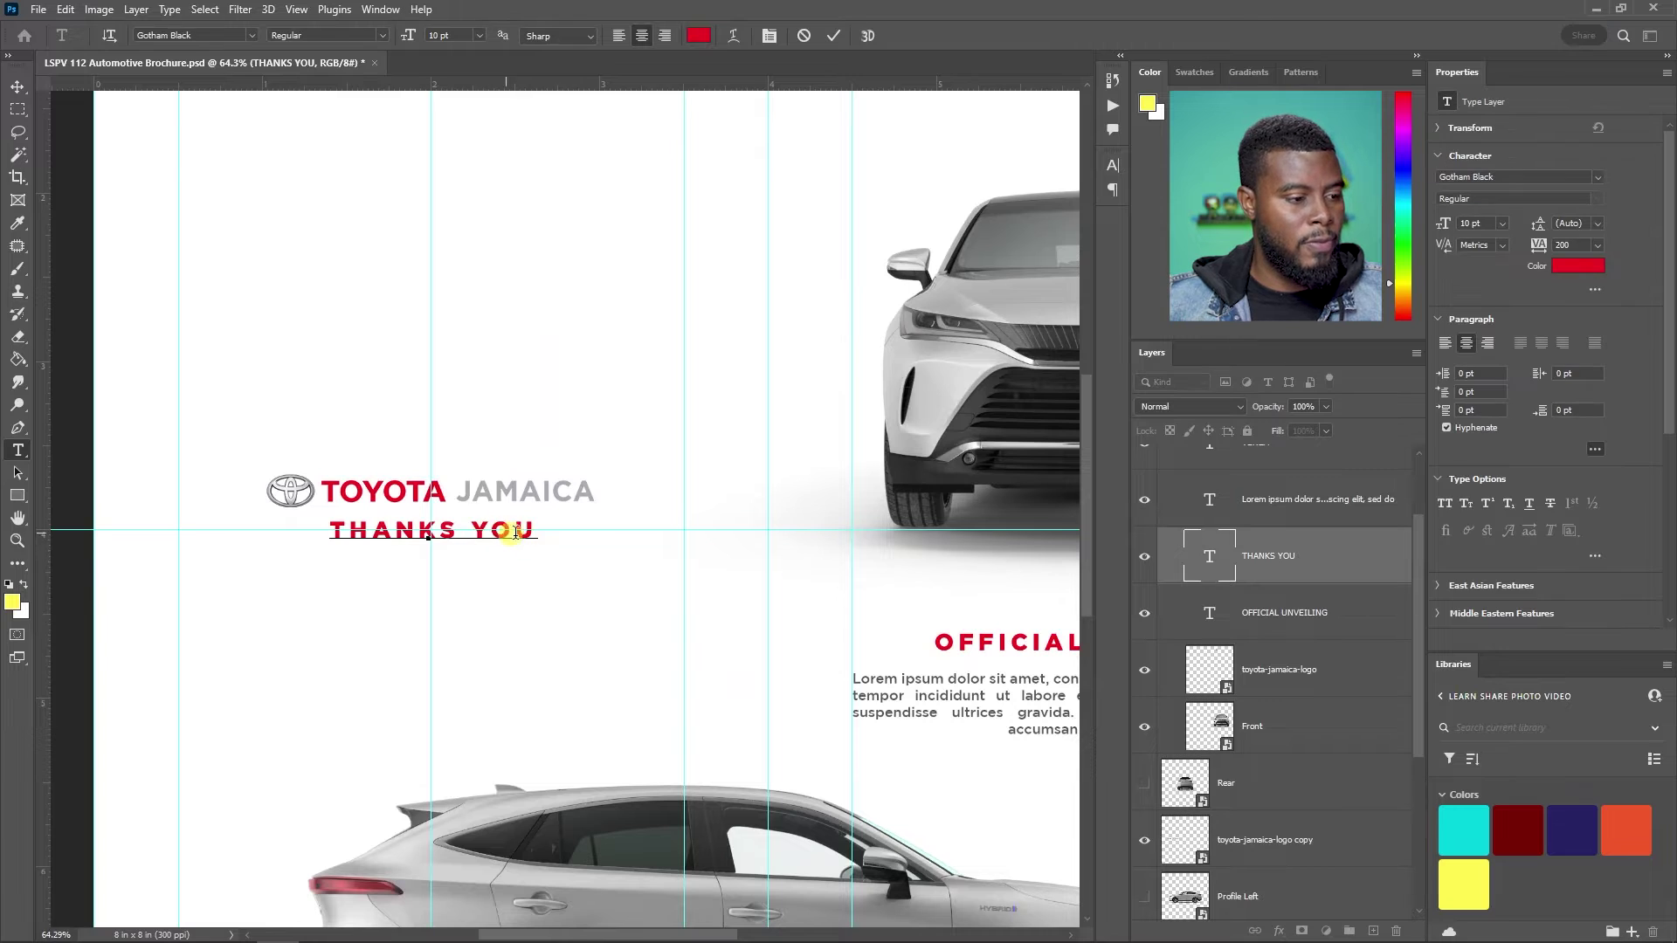
type("FOR JOING")
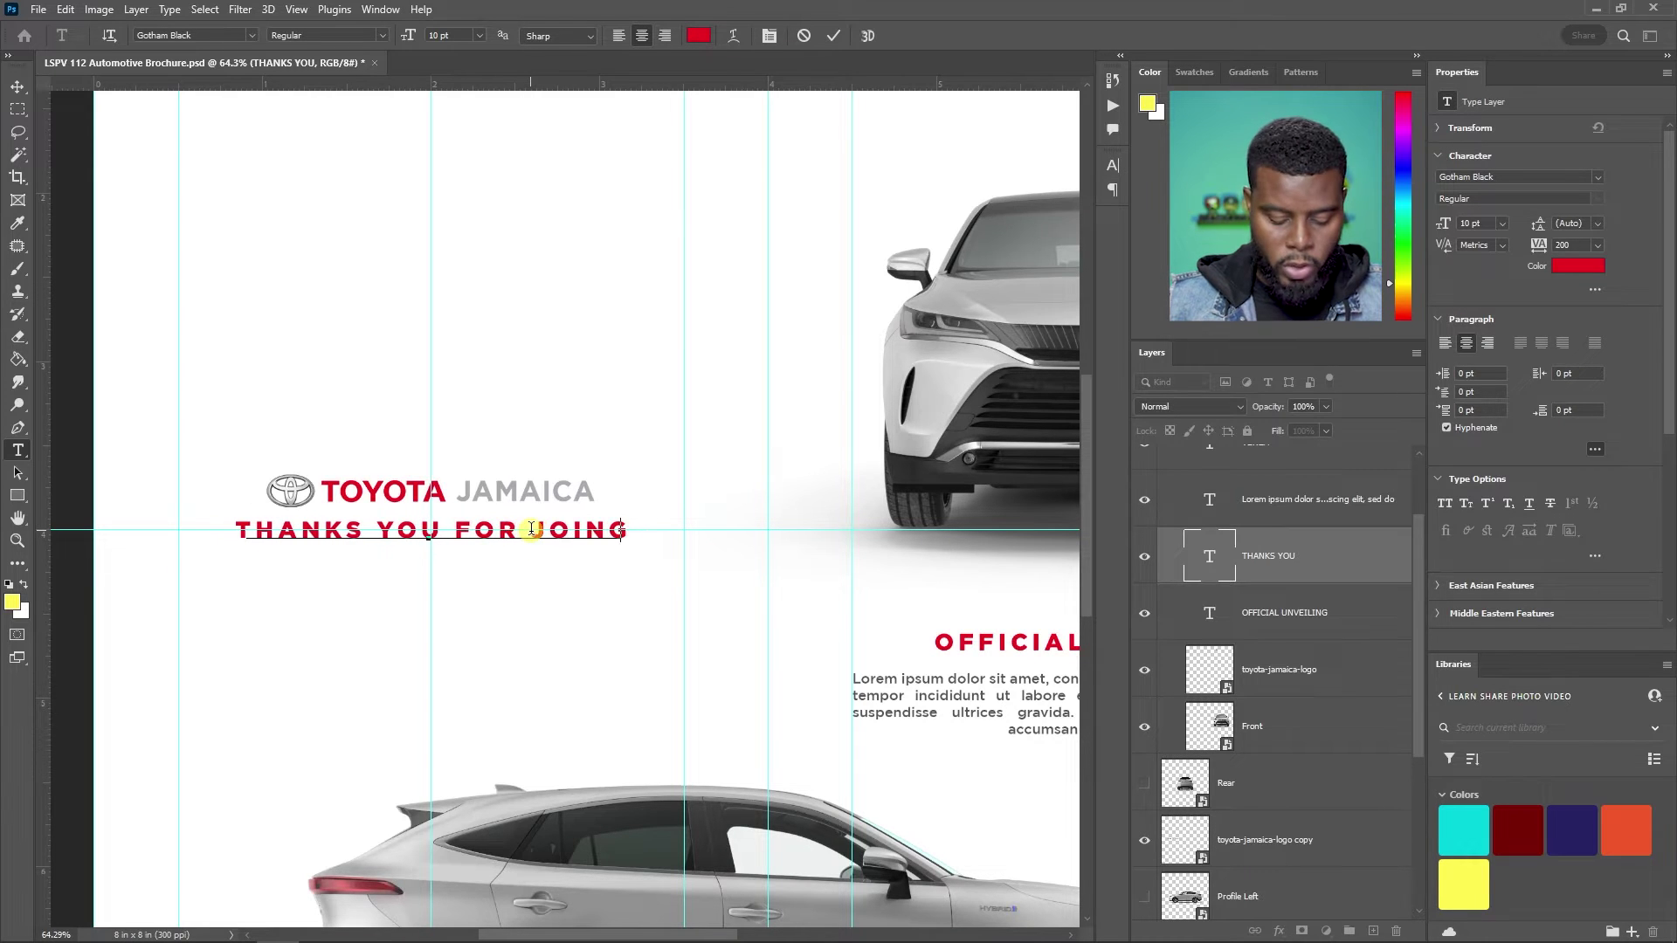
key("BackSpace")
type("ING")
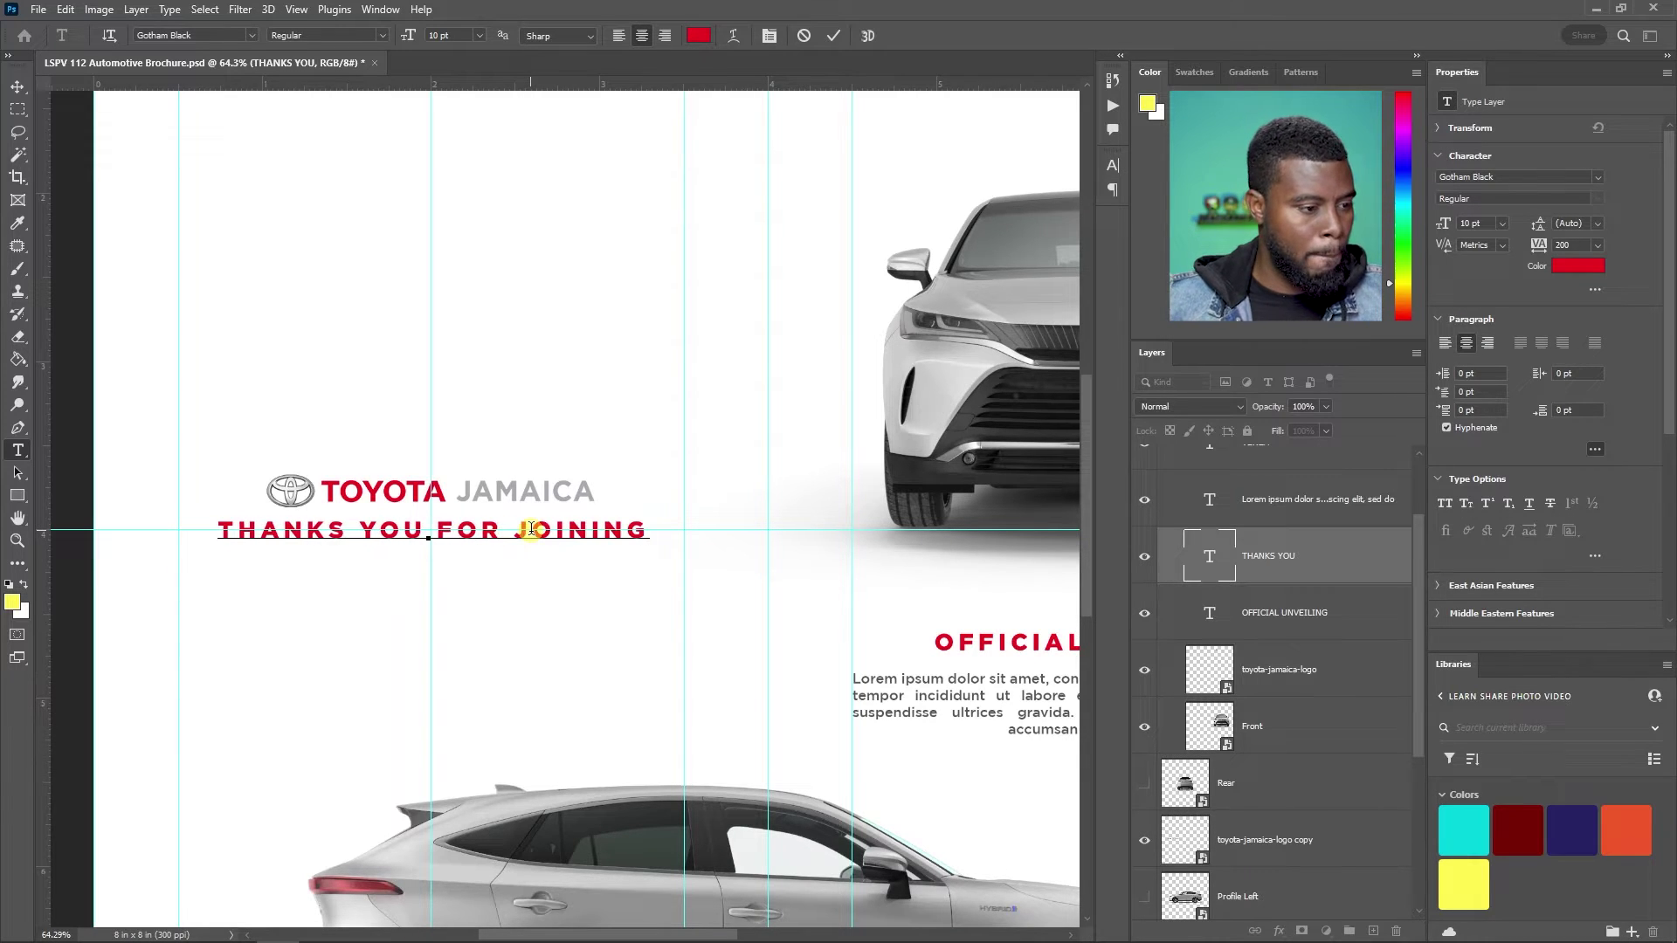
type(" US")
key("ctrl+Return")
key("v")
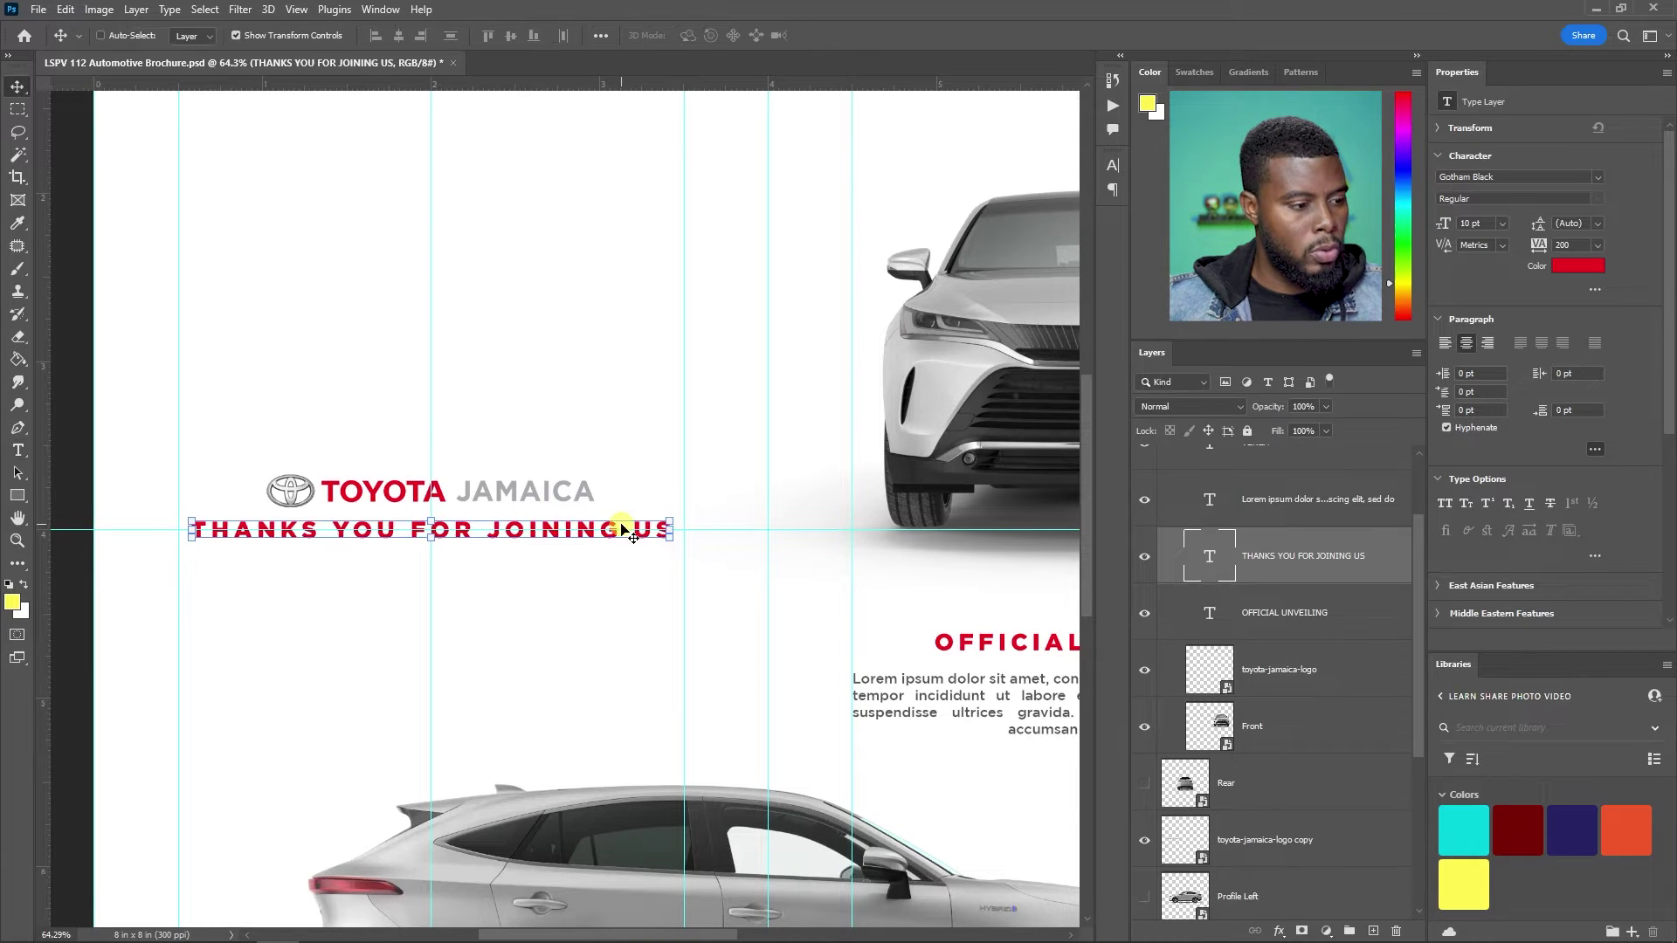
- Move the THANKS YOU FOR JOINING US layer out of the Front Cover group to directly above the copied logo layer
scroll(450, 485, "down", 2)
scroll(450, 485, "down", 2)
scroll(452, 493, "up", 2)
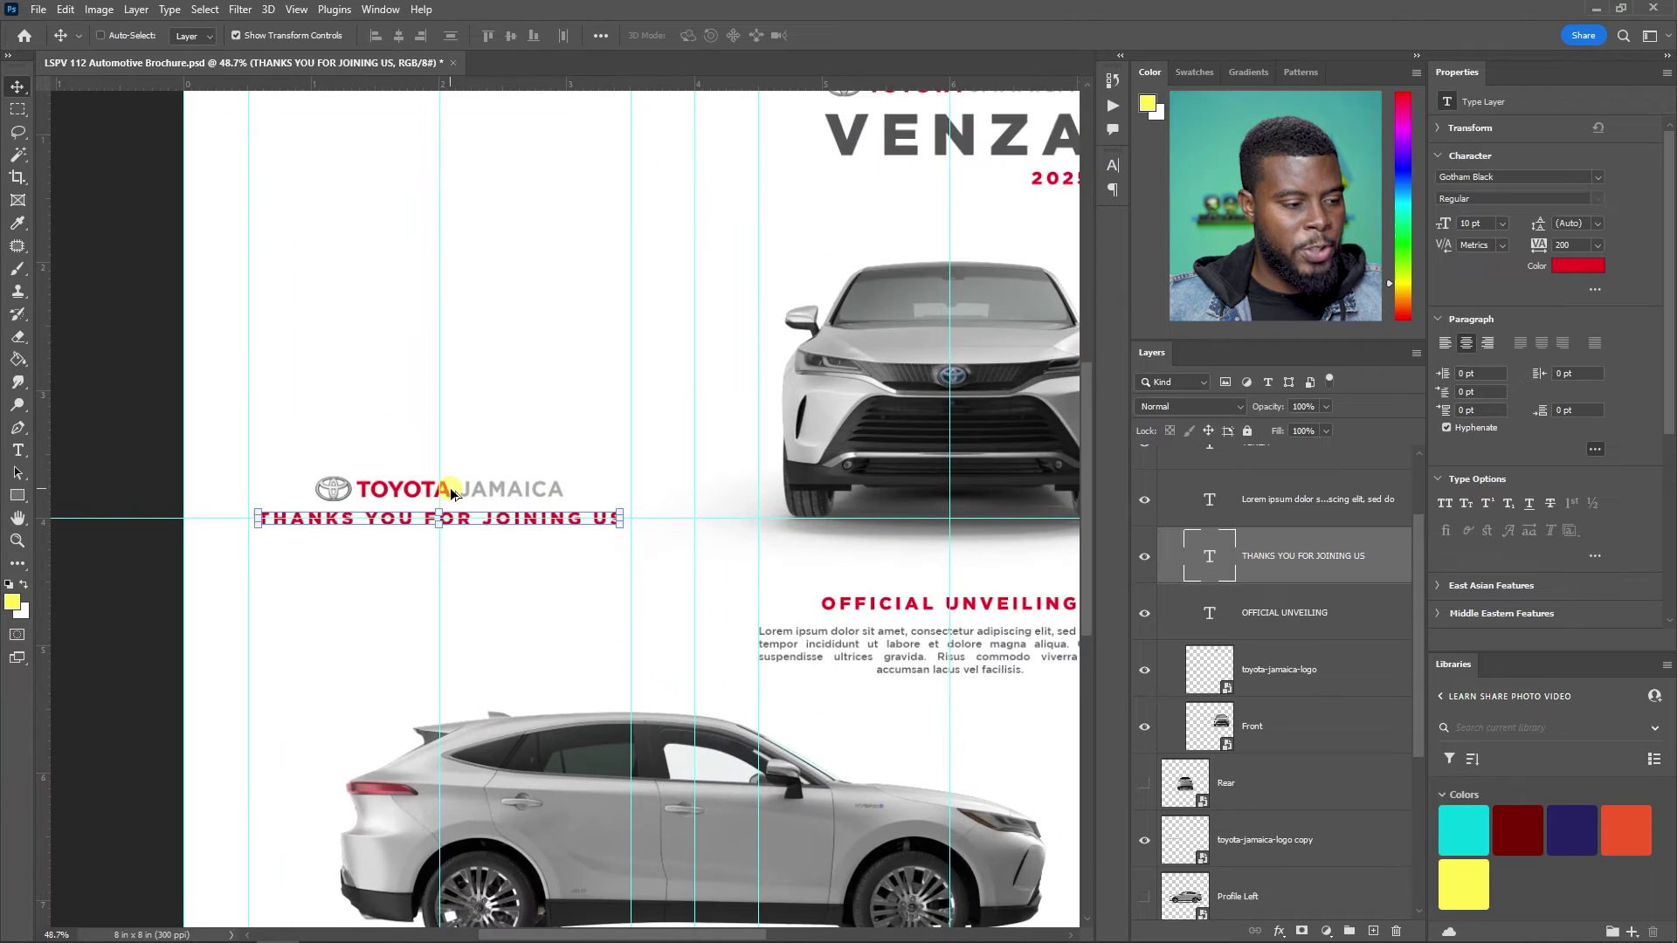
scroll(451, 493, "down", 1)
scroll(1257, 524, "up", 2)
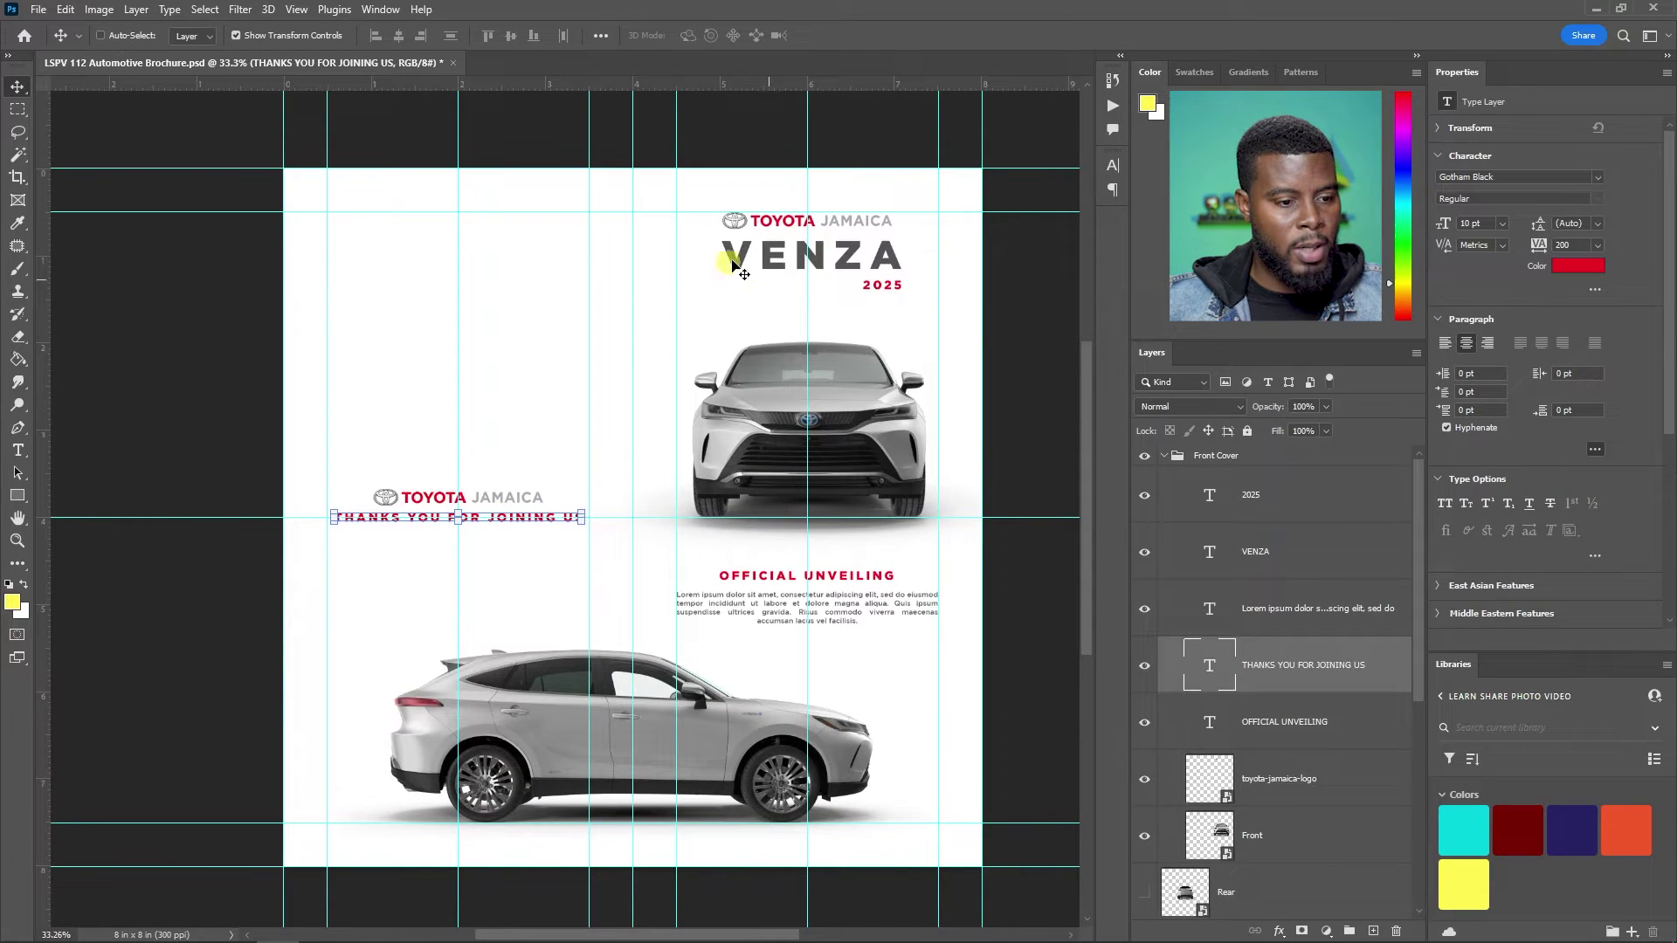
scroll(1284, 708, "down", 2)
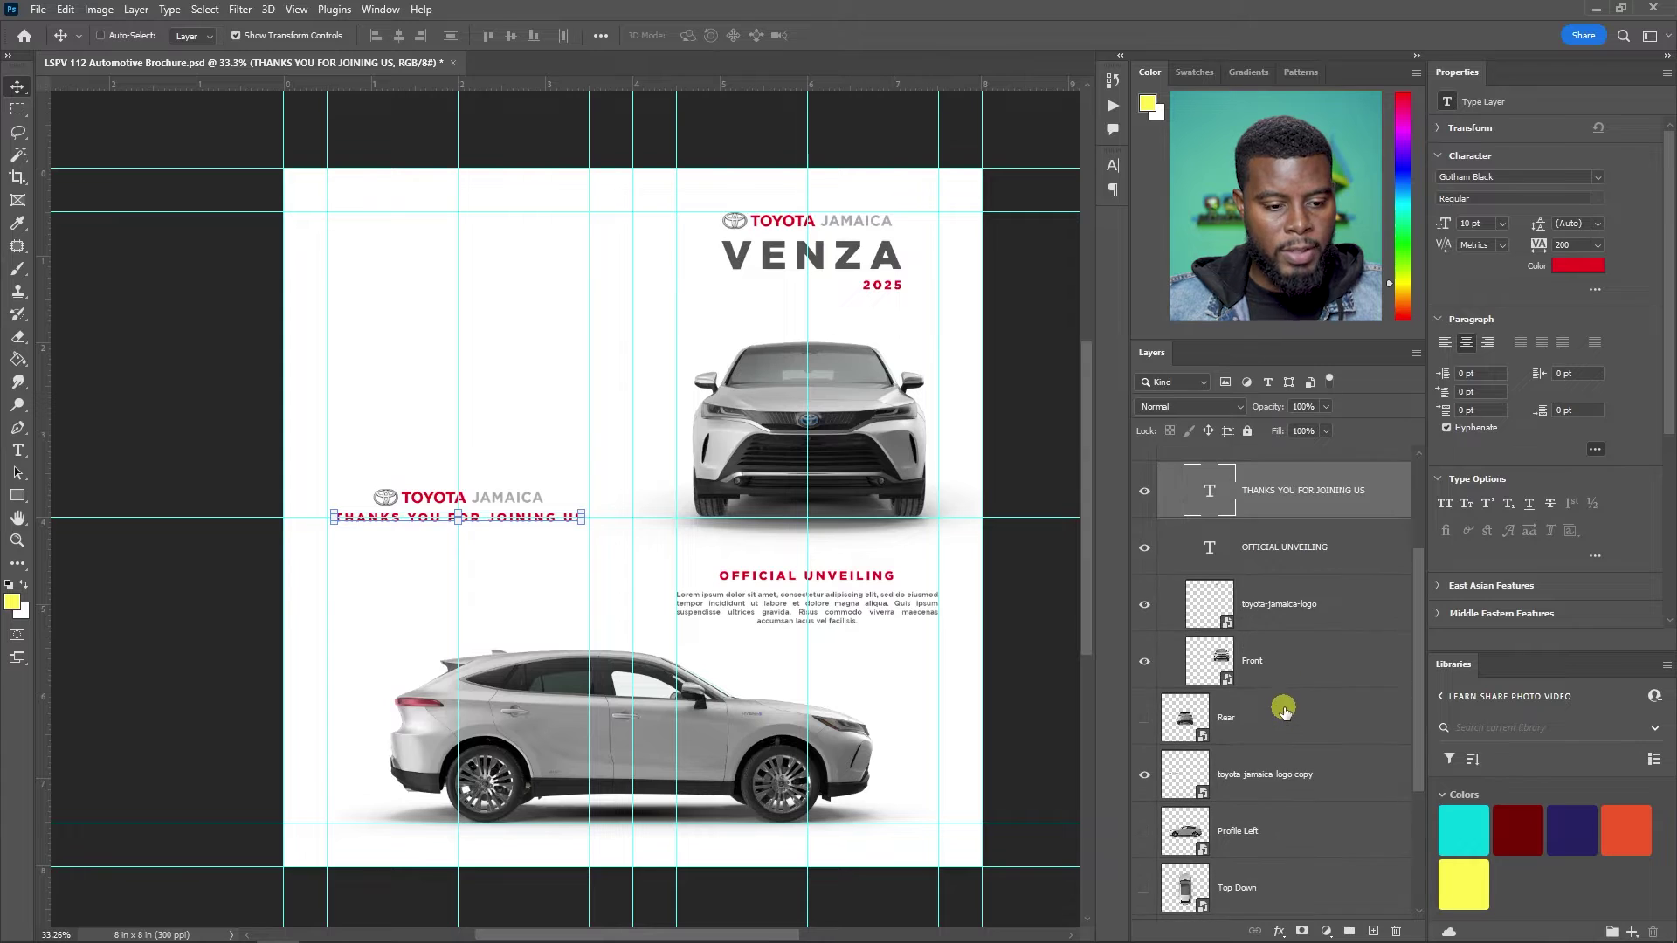
scroll(1284, 712, "down", 1)
left_click(1271, 710)
left_click(1145, 709)
left_click(1145, 709)
scroll(1307, 682, "up", 1)
left_click_drag(1284, 524, 1266, 733)
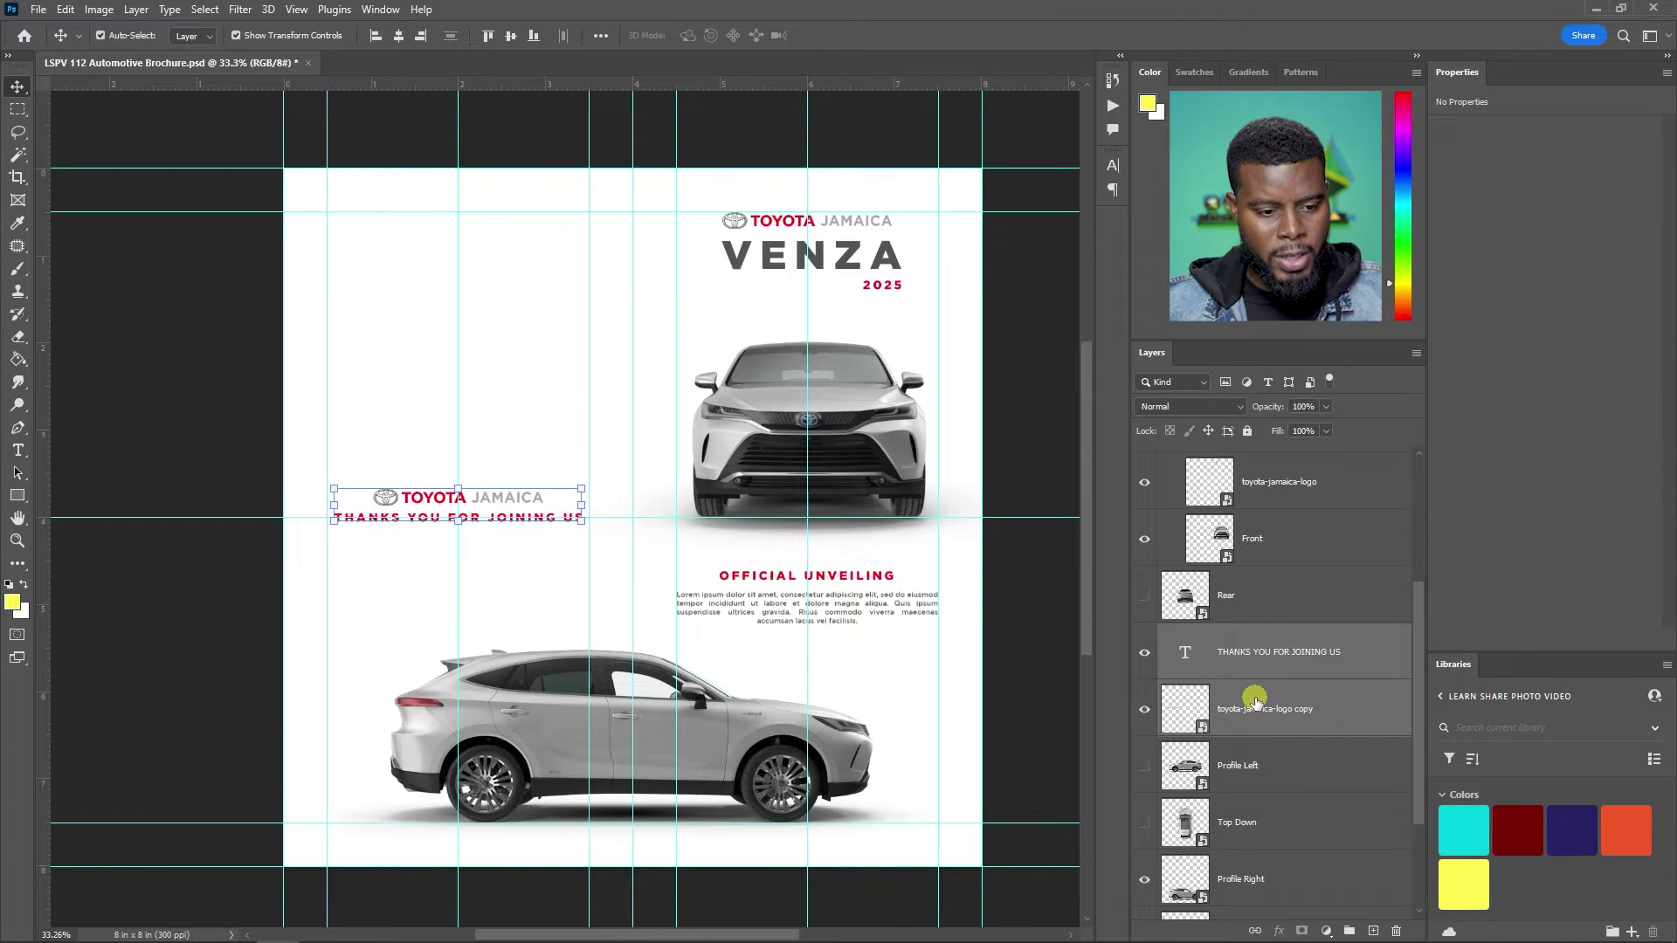
- Group the back cover heading and logo copy under the name Back Cover, and save the document
key("ctrl+g")
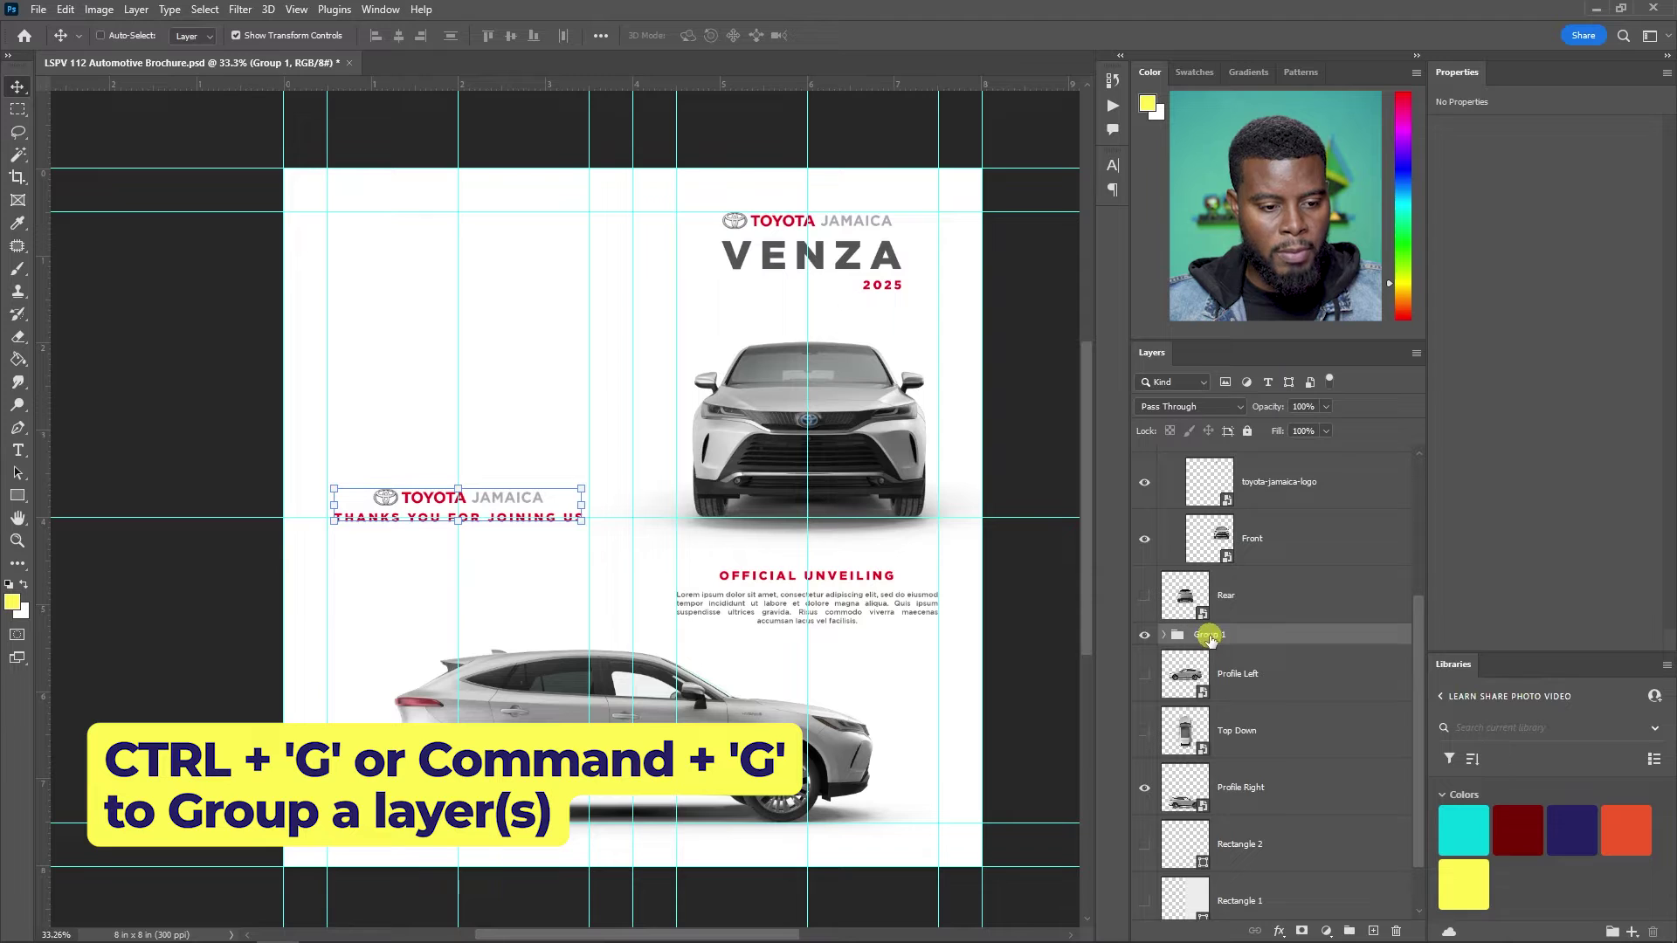
type("Back Cover")
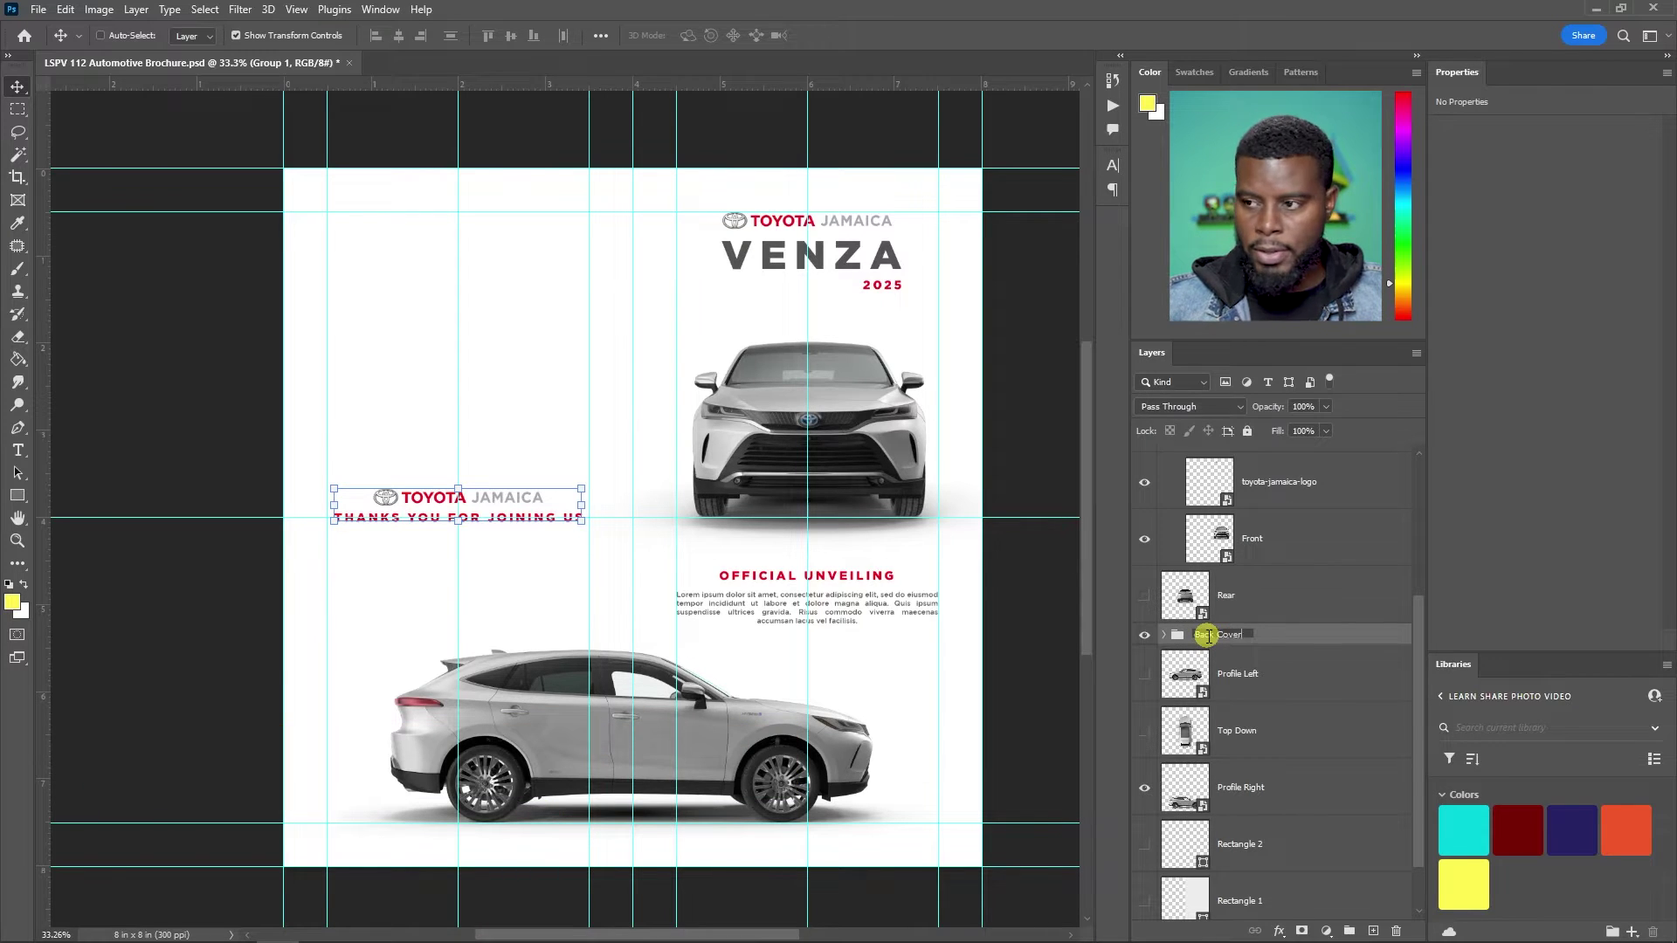
key("Return")
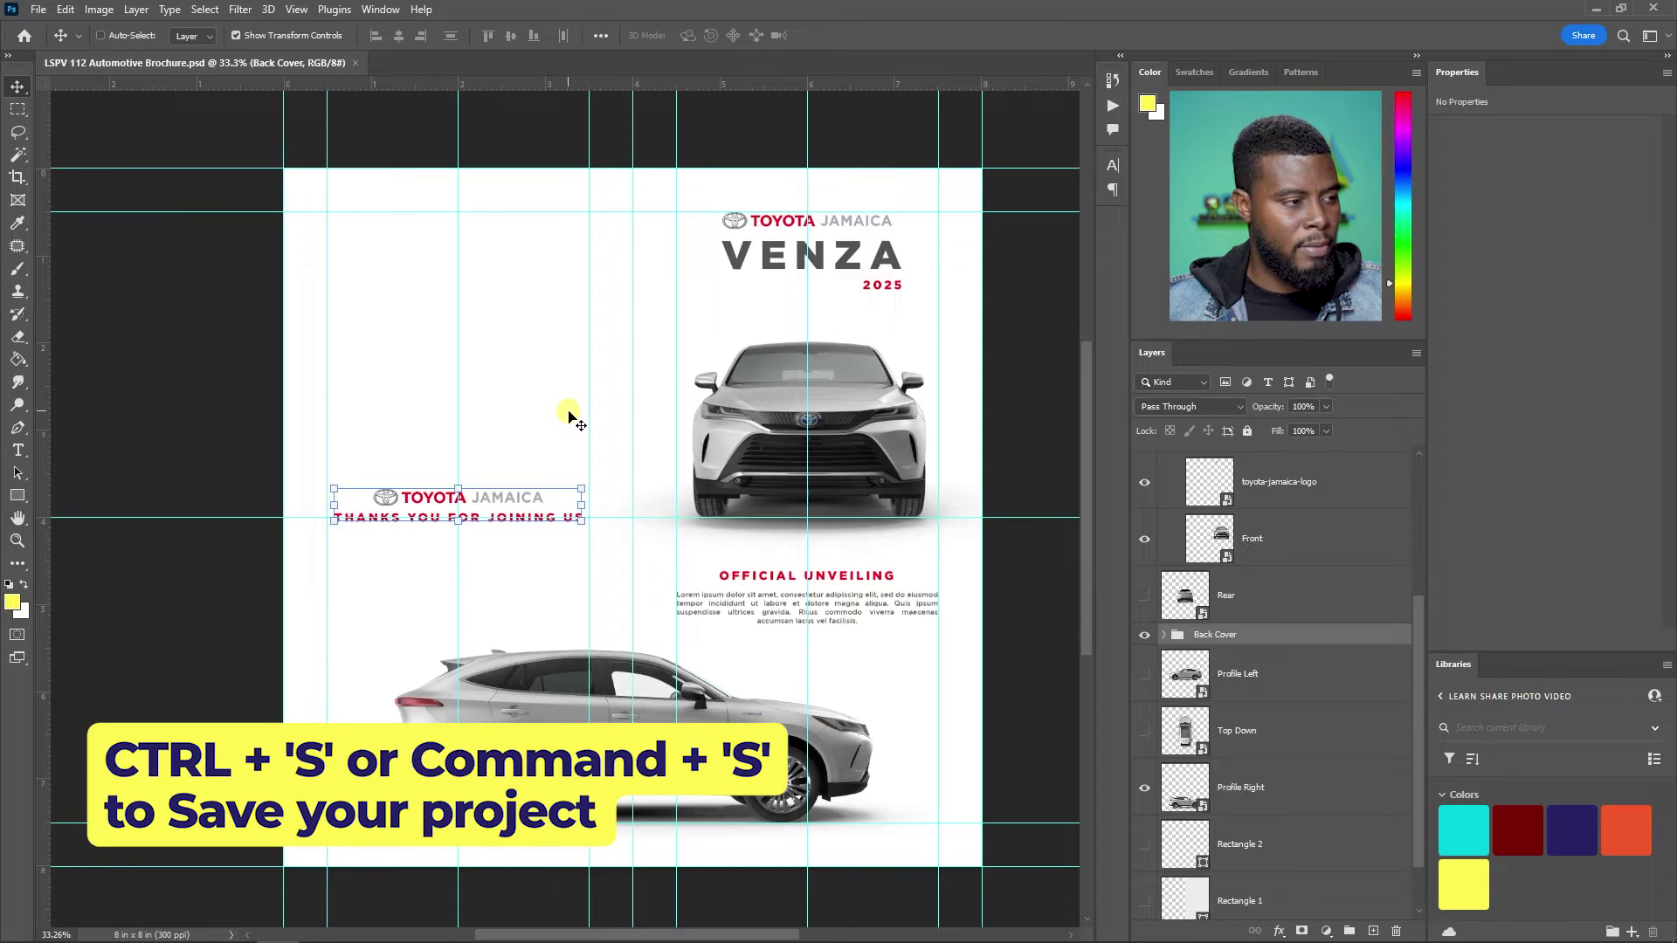
- Hide the transform controls and break the back cover heading onto a second line after THANKS YOU
left_click(273, 37)
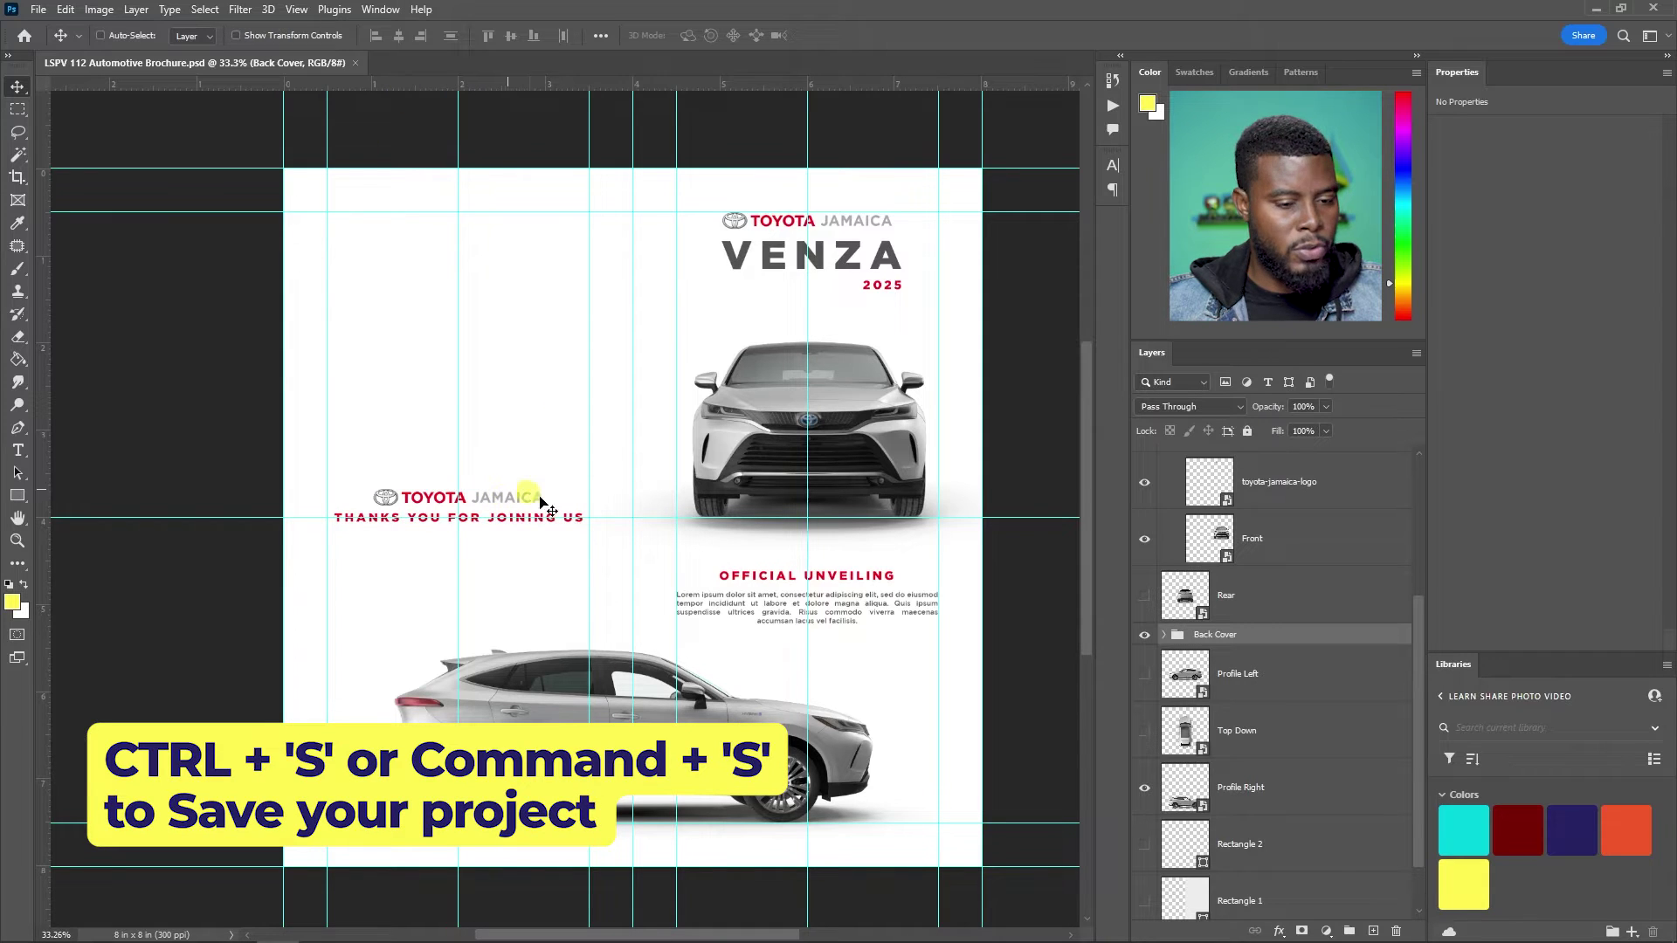
key("t")
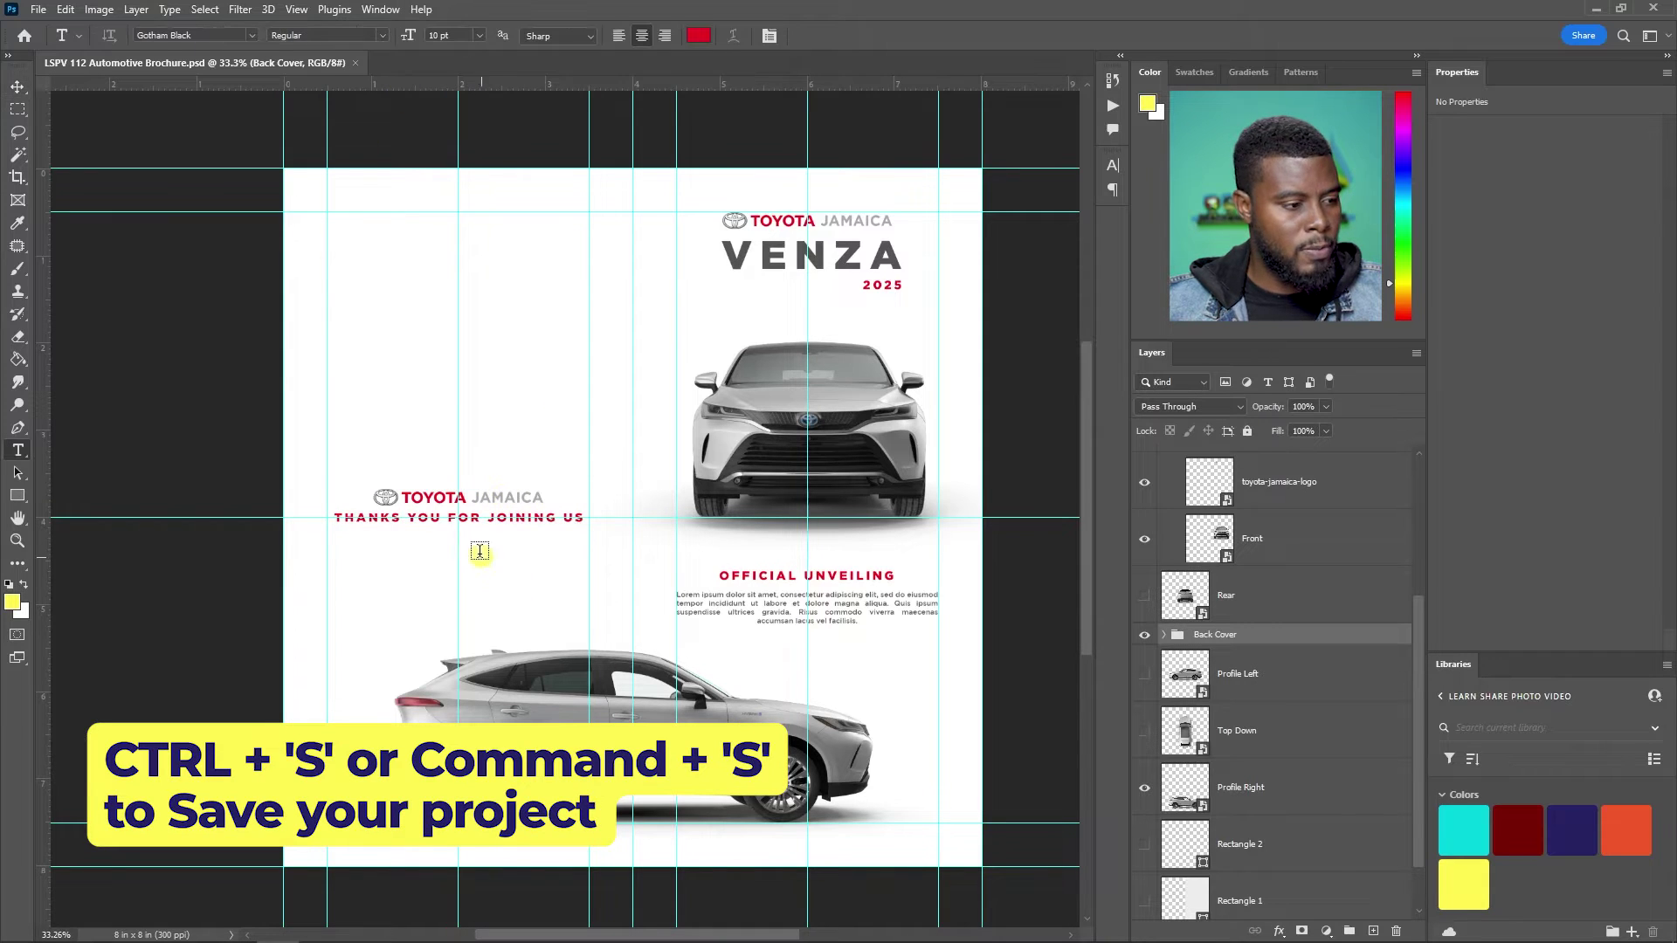
left_click(449, 516)
key("BackSpace")
key("Return")
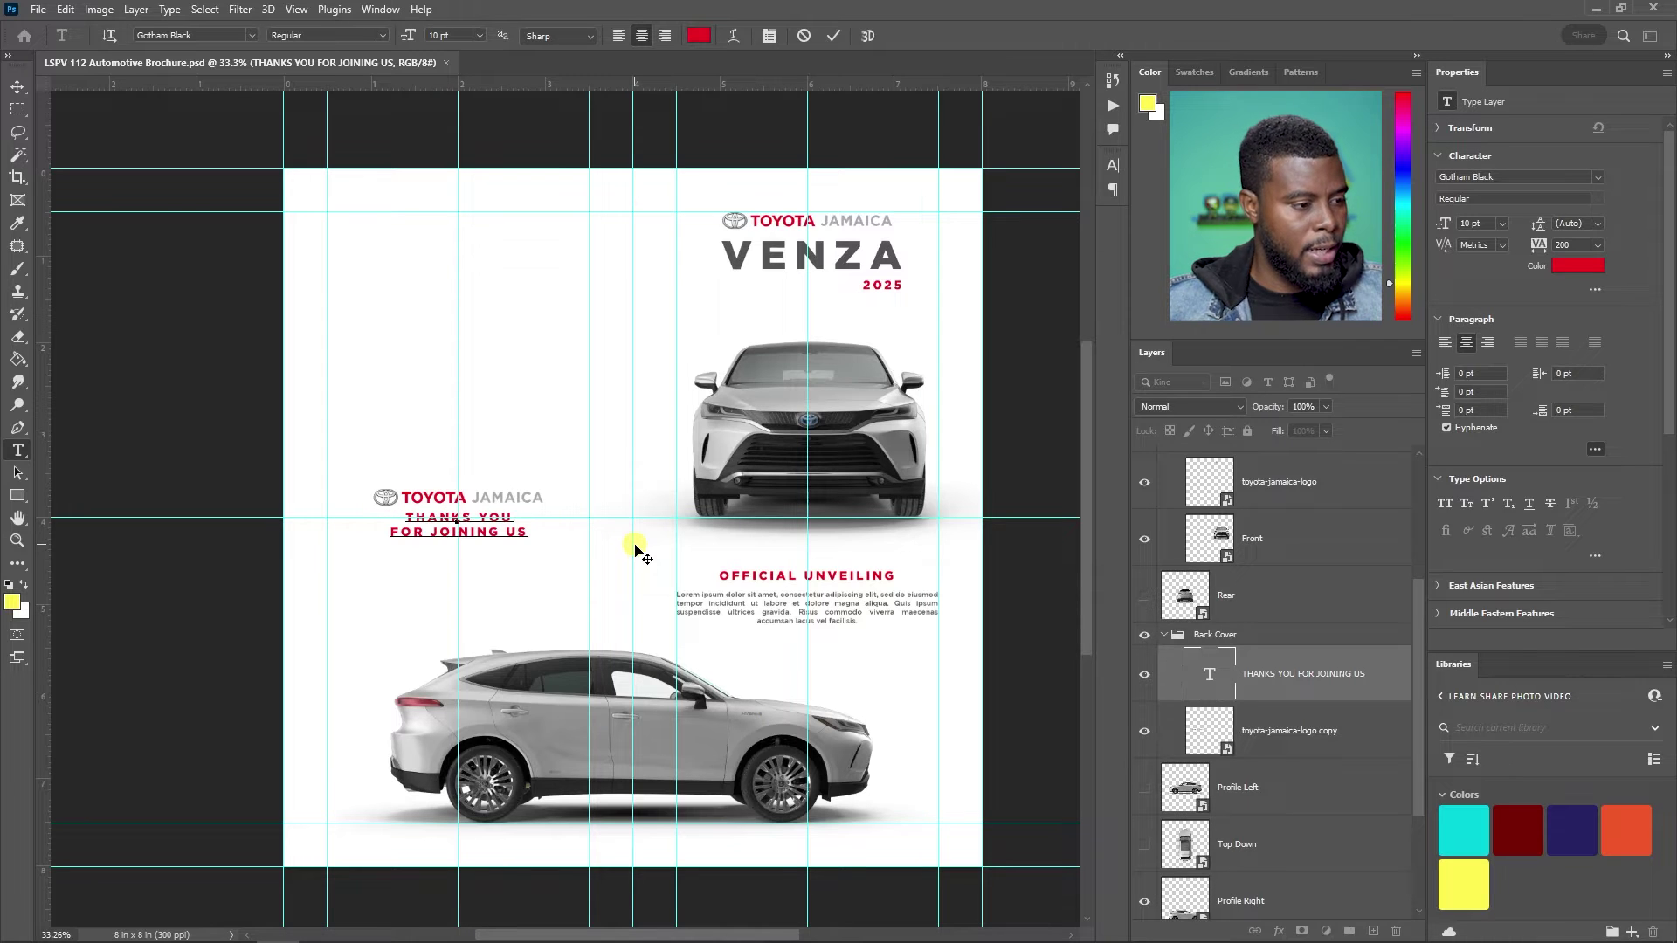
key("ctrl+Return")
- Move the back cover heading down below the horizontal centre guide to leave a gap under the logo
key("v")
scroll(487, 535, "up", 3)
mouse_move(473, 548)
left_mouse_down()
mouse_move(471, 594)
mouse_move(463, 576)
left_mouse_up()
scroll(411, 546, "right", 3)
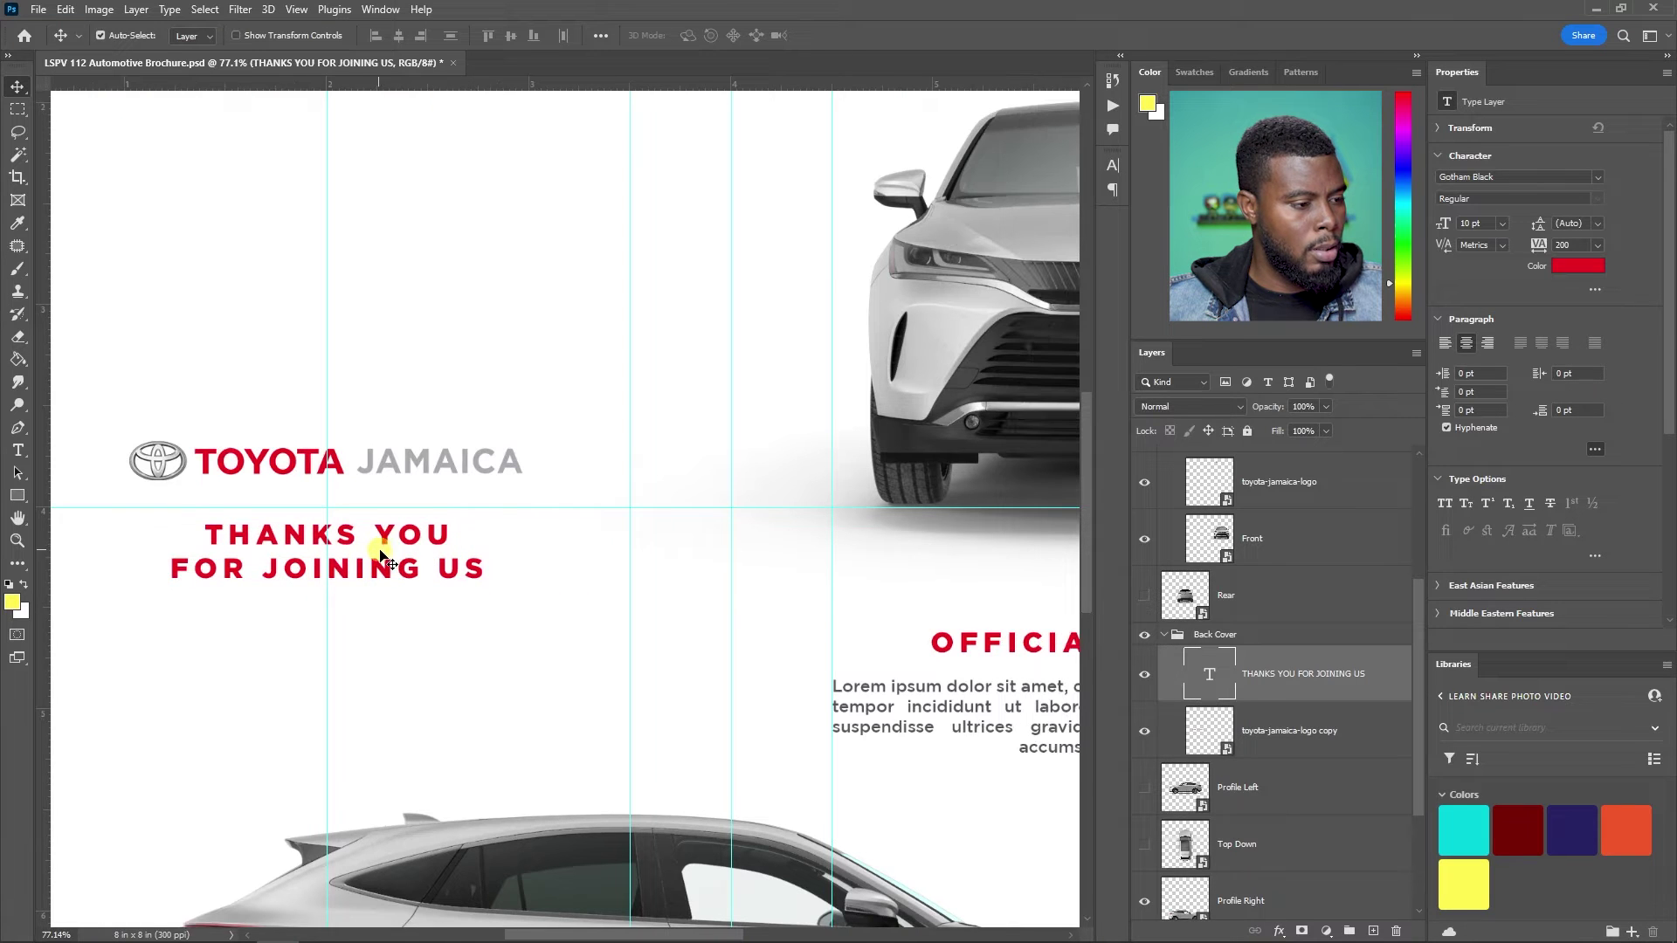
scroll(381, 557, "right", 1)
mouse_move(355, 463)
left_click_drag(347, 539, 341, 522)
scroll(342, 522, "down", 5)
scroll(337, 538, "up", 4)
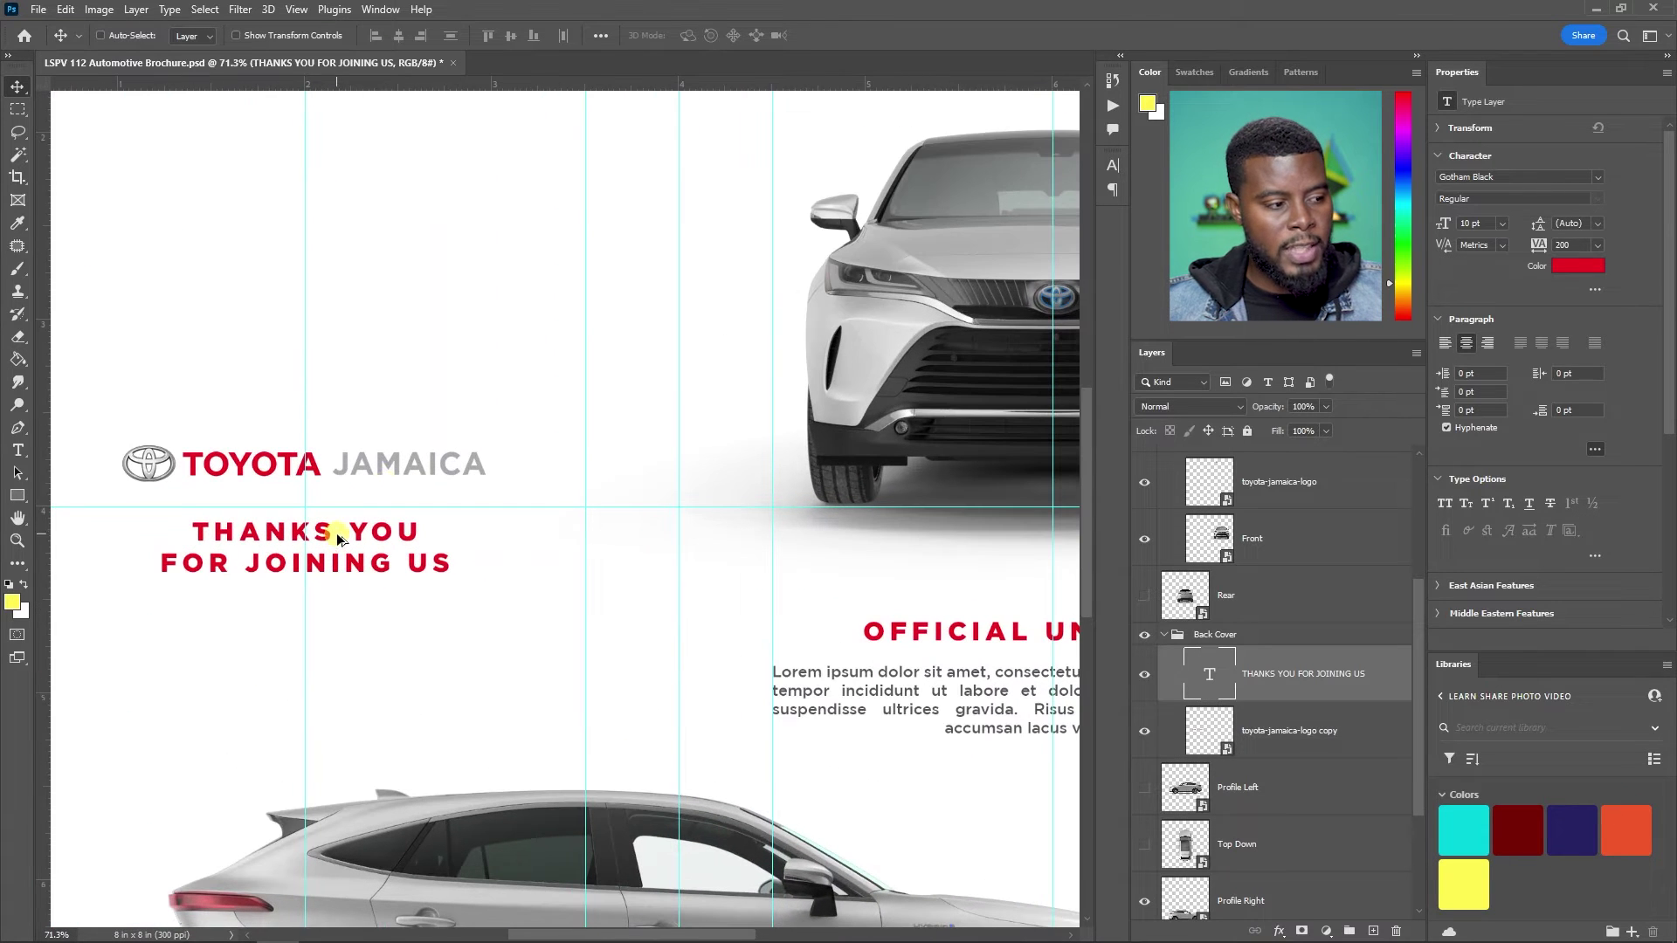
- Set the text colour of the THANKS YOU FOR JOINING US heading to dark grey #545454
scroll(367, 549, "down", 2)
double_click(349, 534)
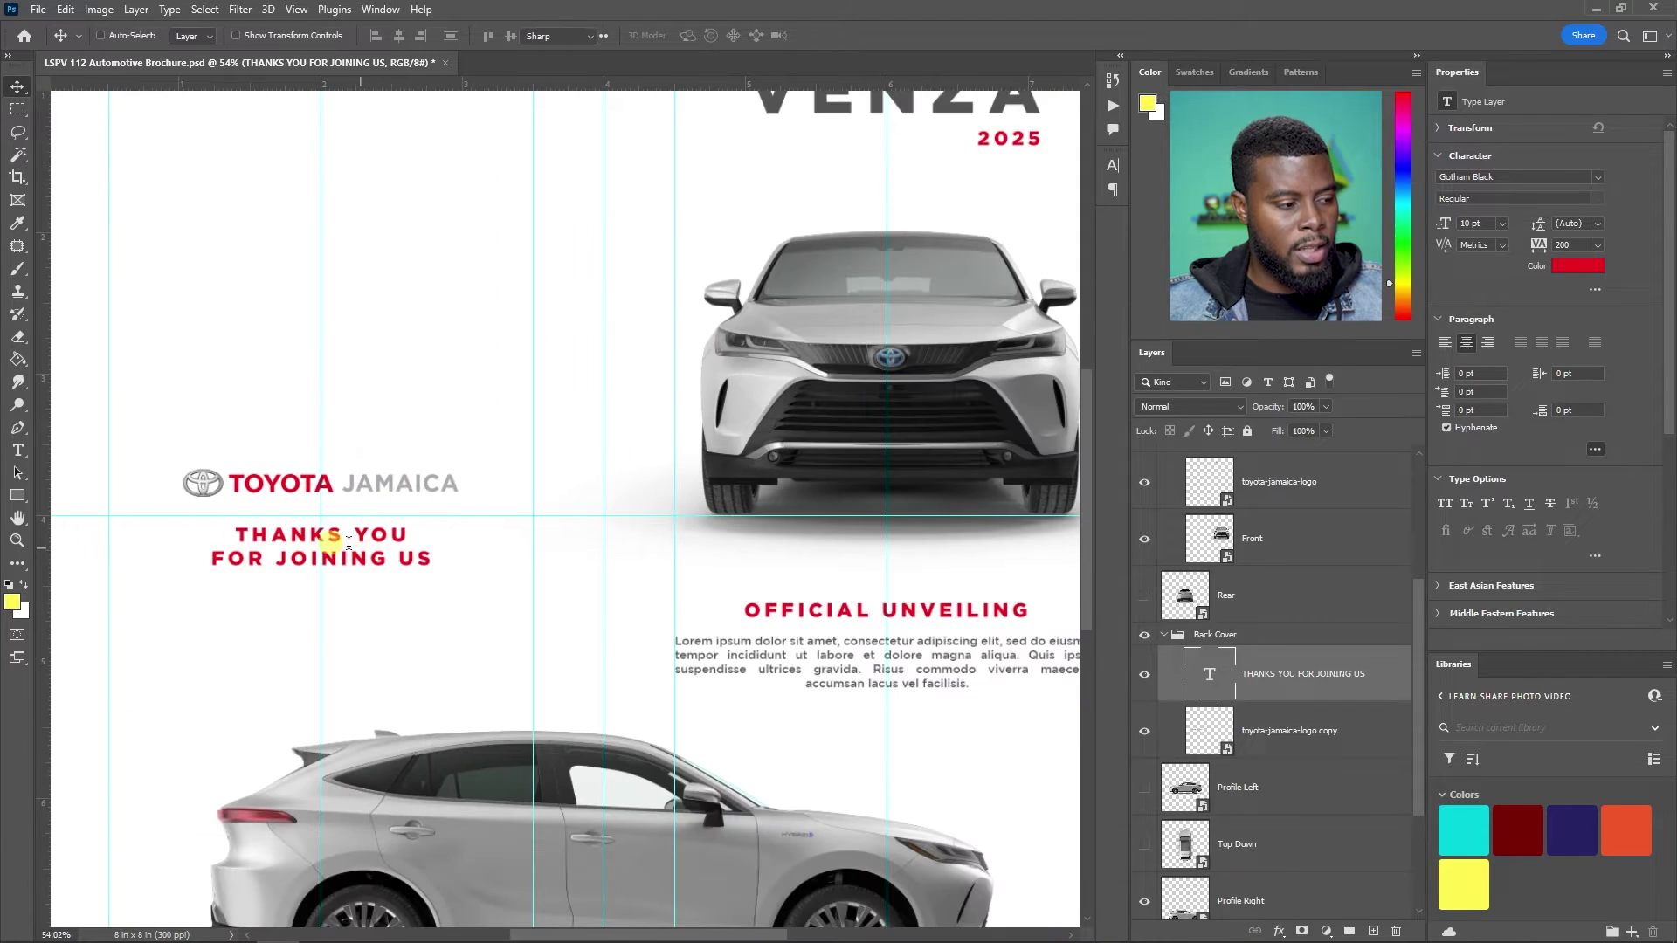
left_click(511, 565)
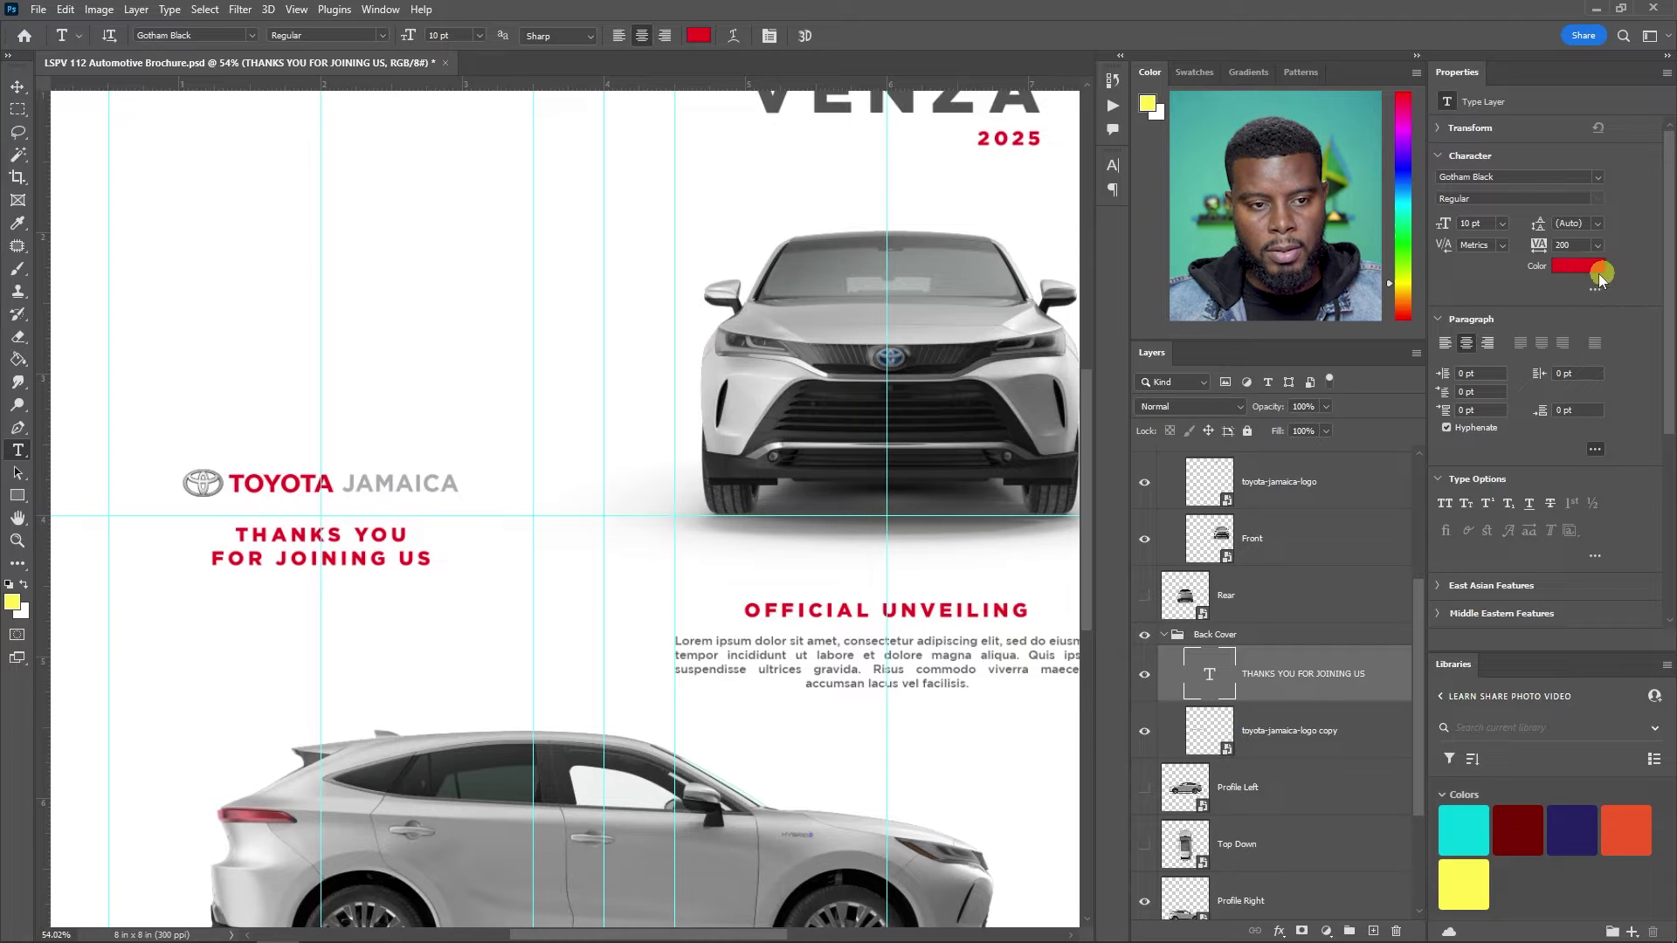
scroll(917, 449, "up", 1)
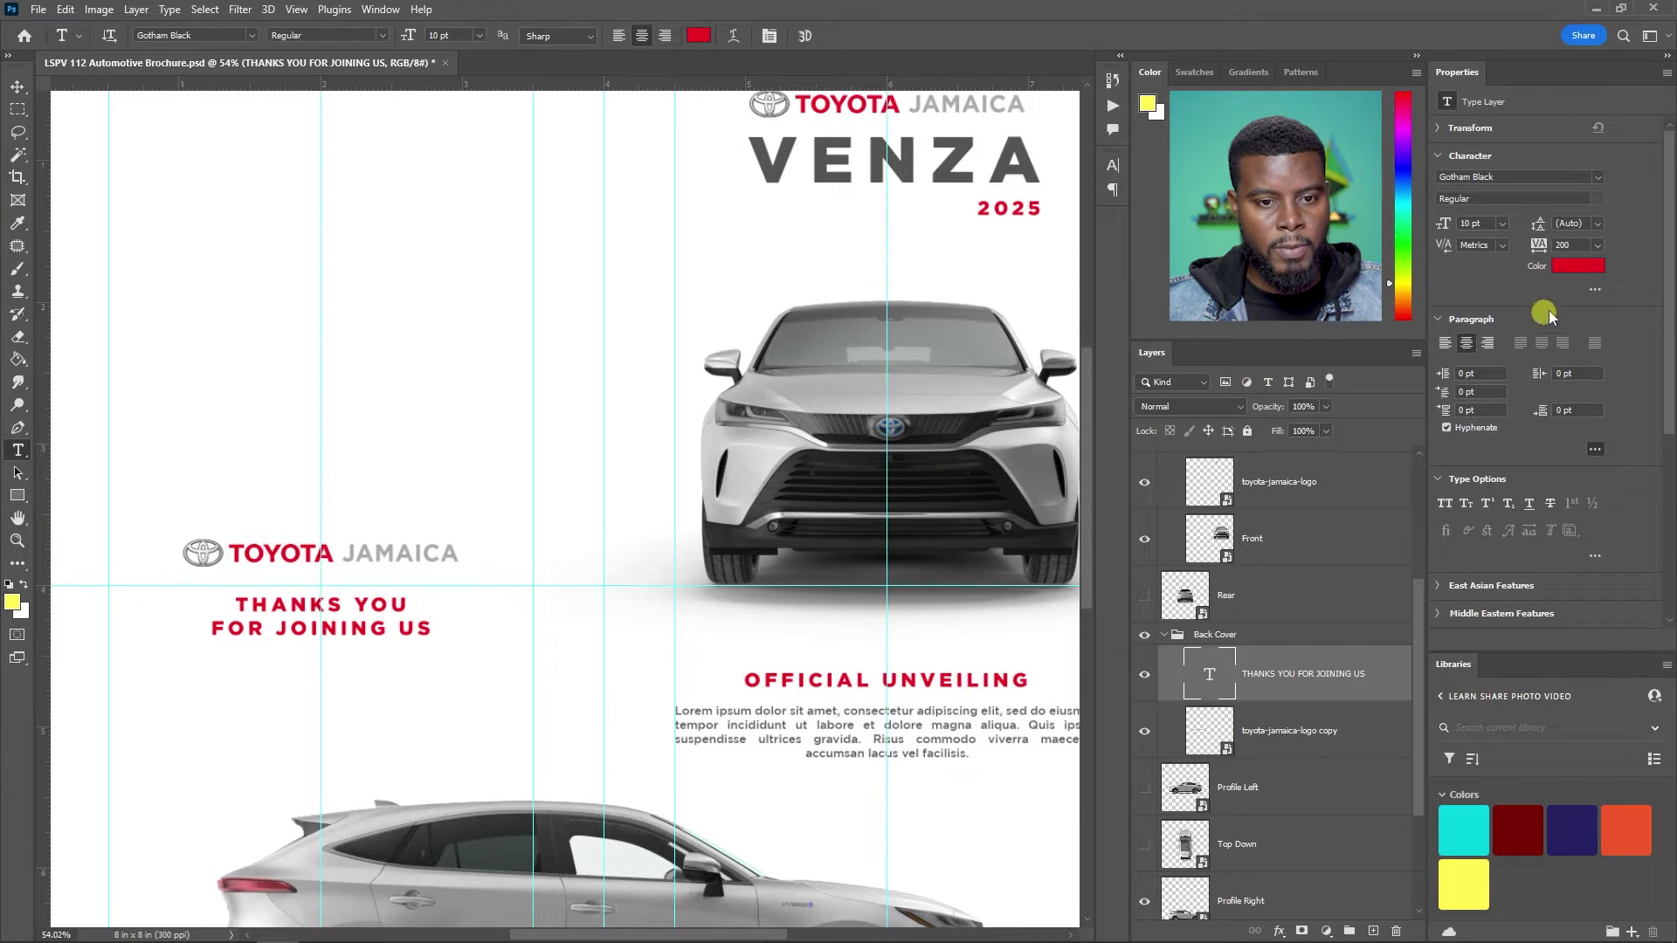
left_click(1579, 272)
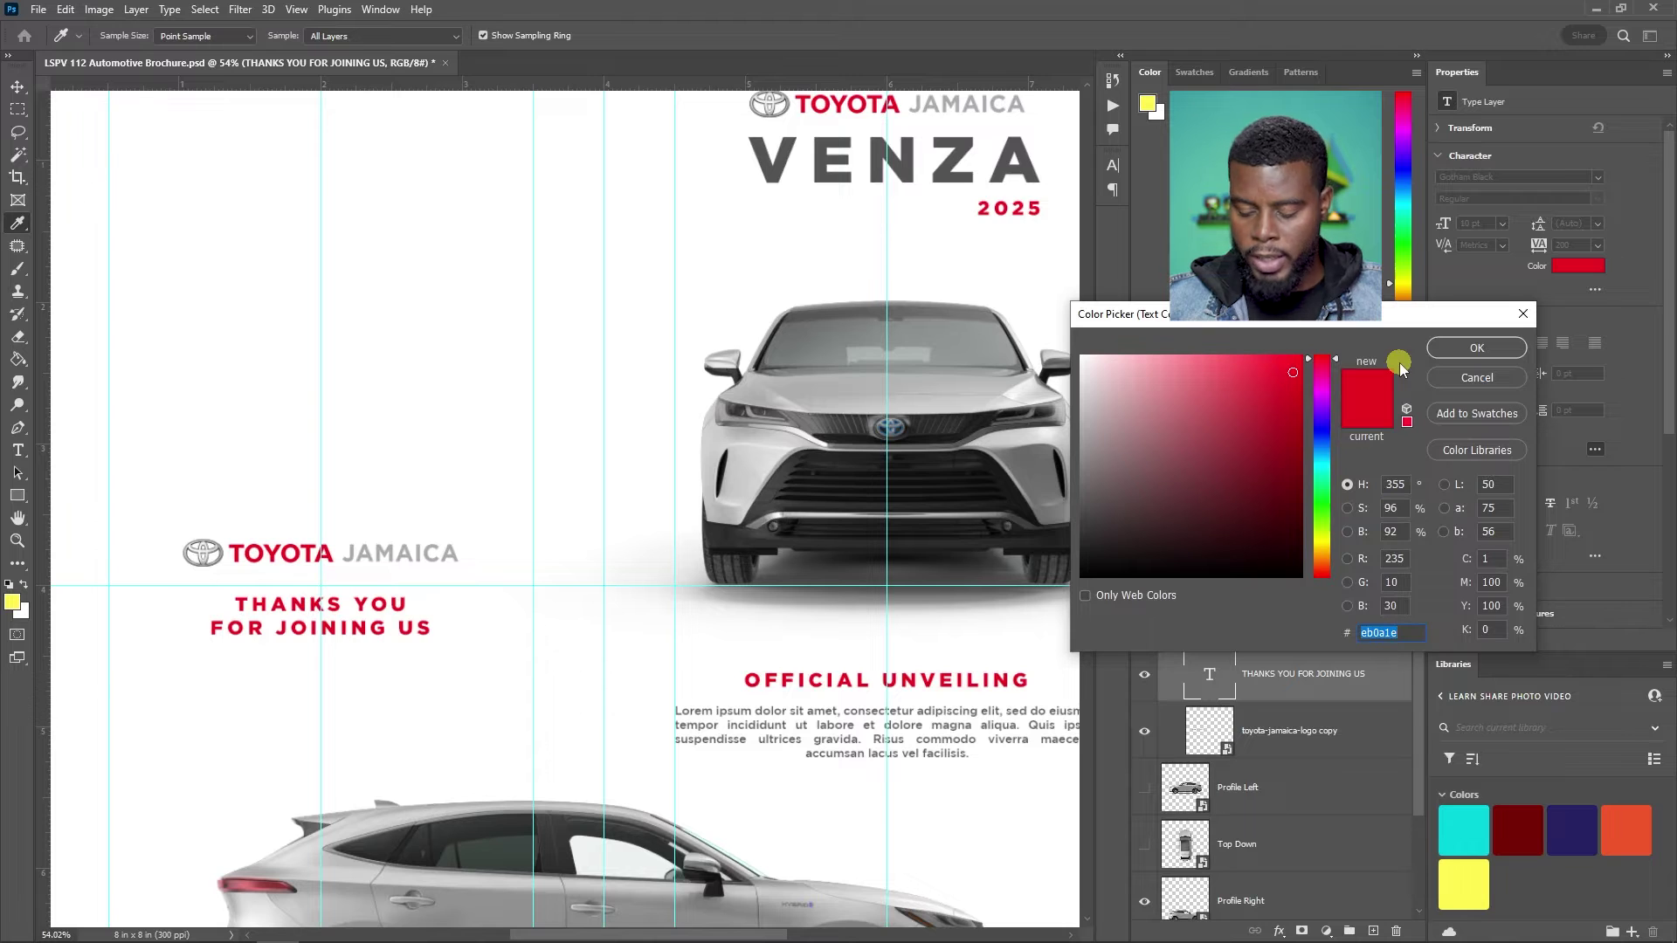
type("333333")
key("Return")
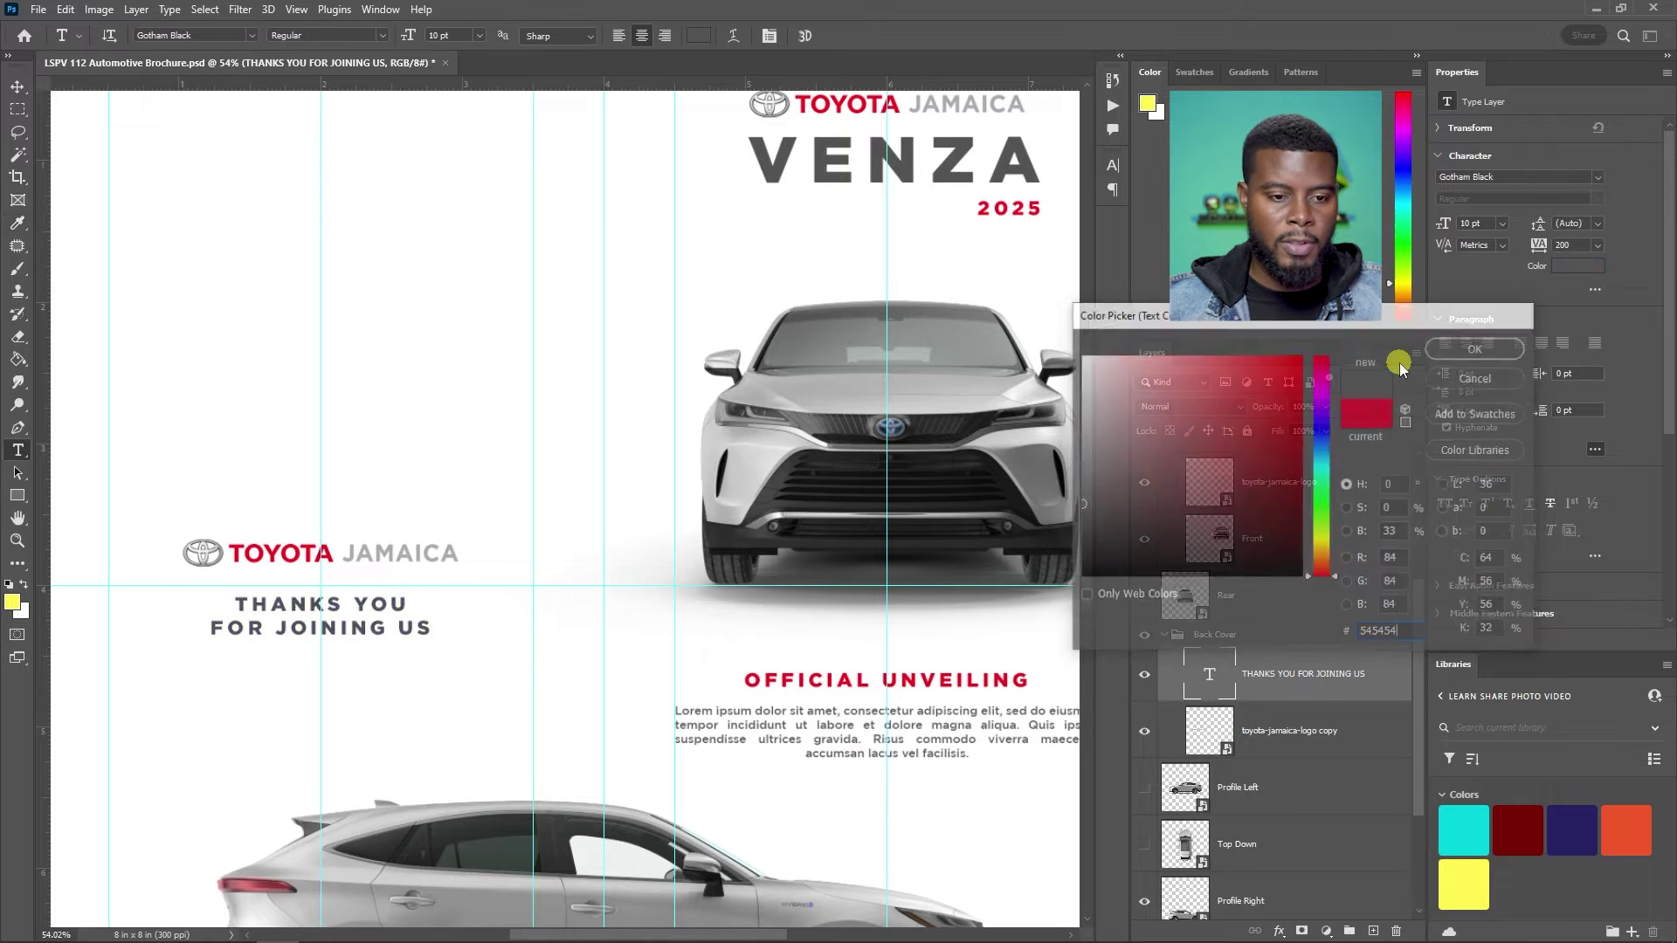
scroll(562, 401, "down", 3)
scroll(561, 475, "up", 2)
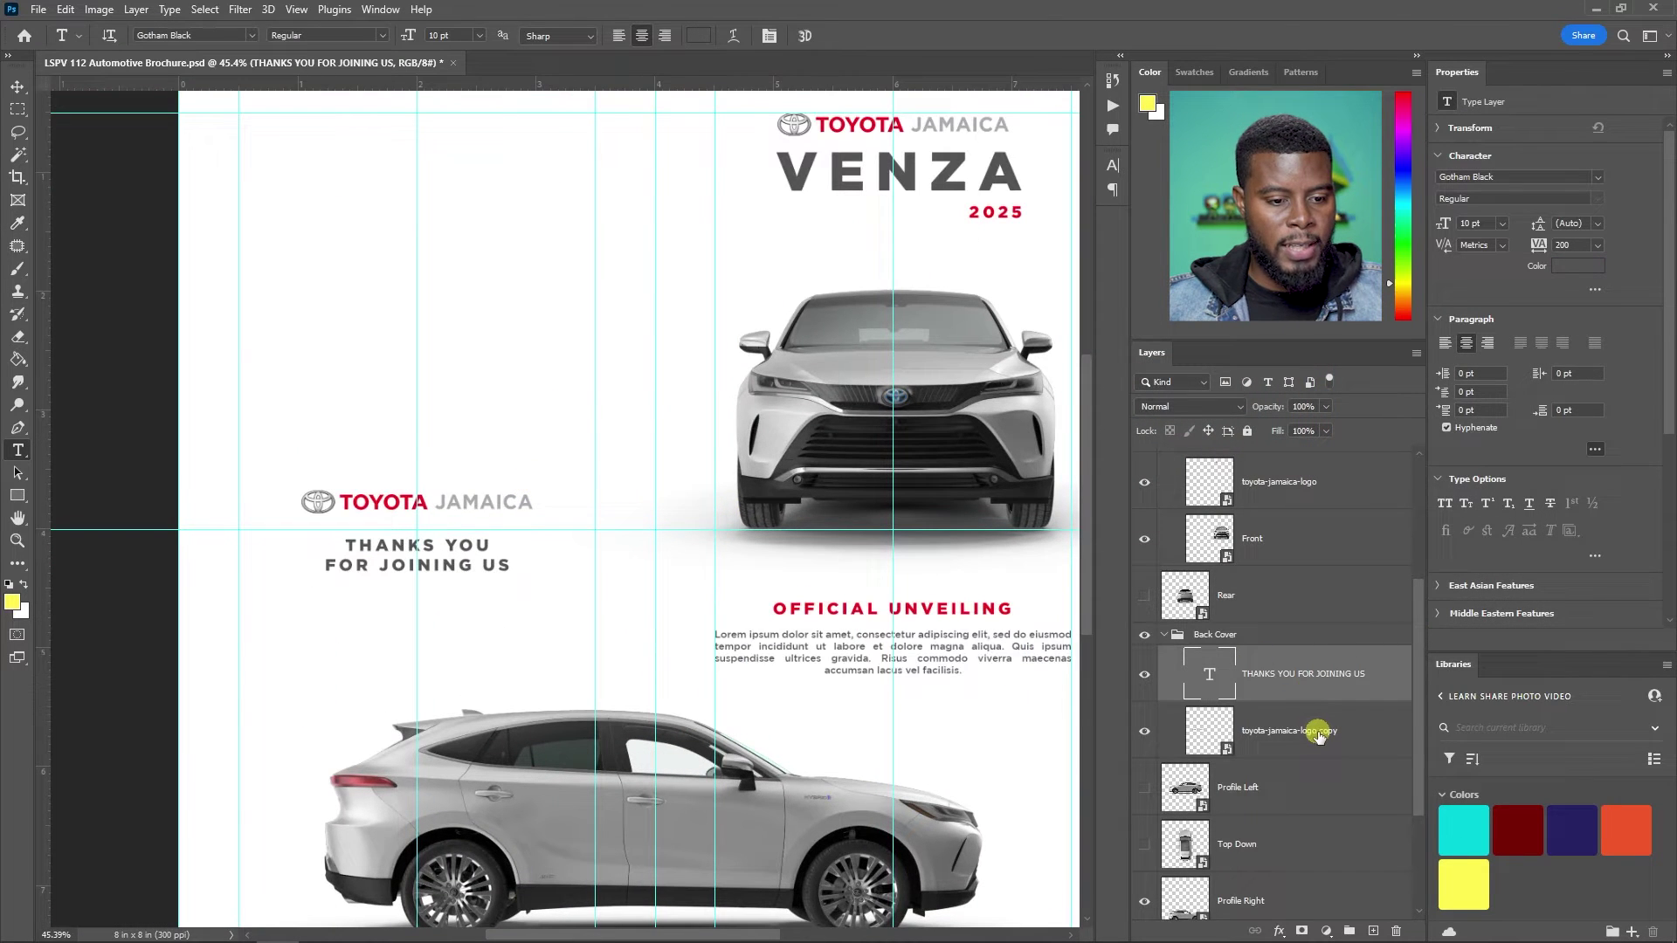
- Remove the line break before FOR so that the back cover heading runs on a single line
left_click(326, 565)
key("BackSpace")
key("ctrl+Return")
key("v")
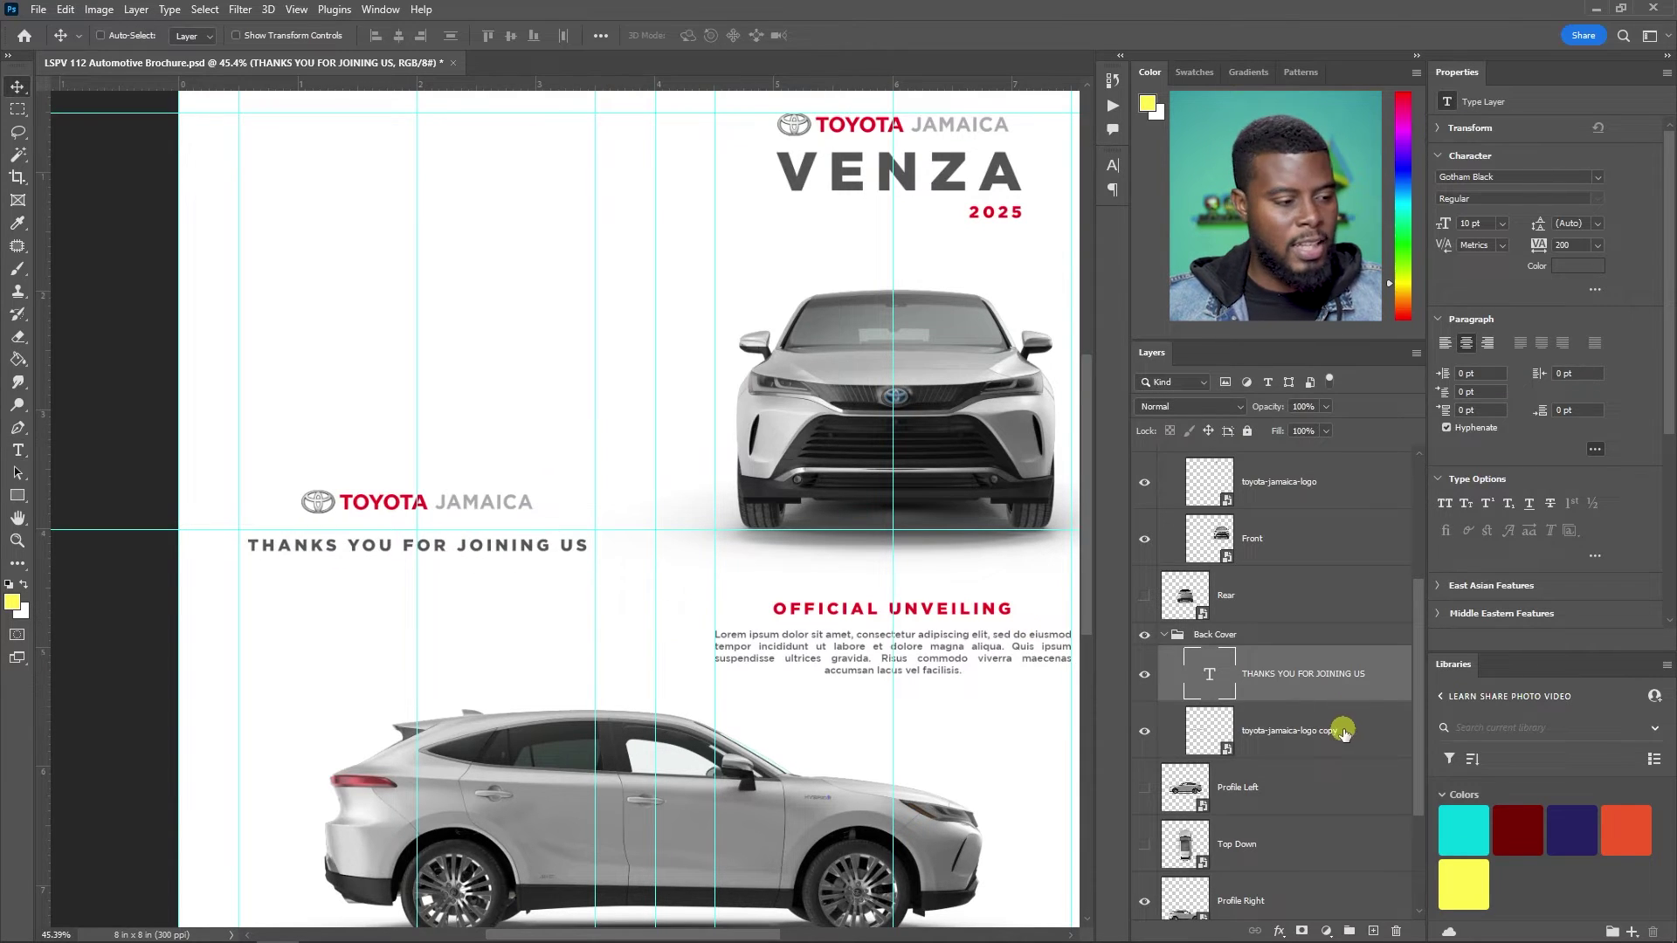
- Move the THANKS YOU FOR JOINING US heading slightly up, closer to the back cover logo
left_click(1343, 732)
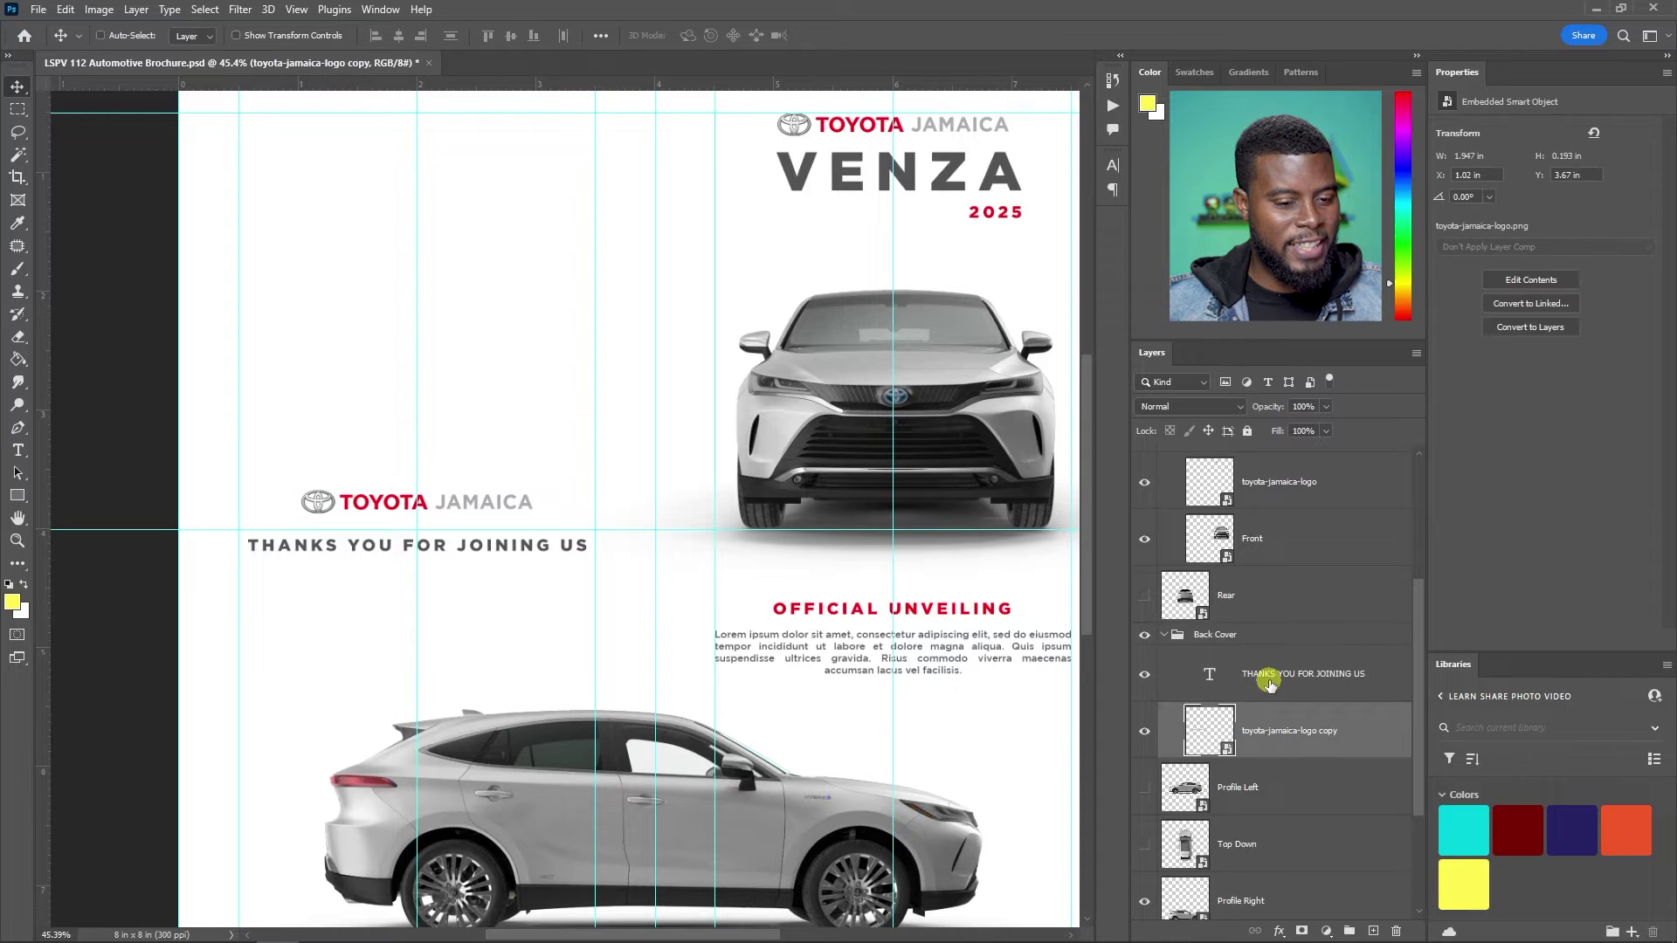
left_click(1302, 674)
mouse_move(470, 596)
left_mouse_down()
mouse_move(464, 569)
mouse_move(460, 584)
left_mouse_up()
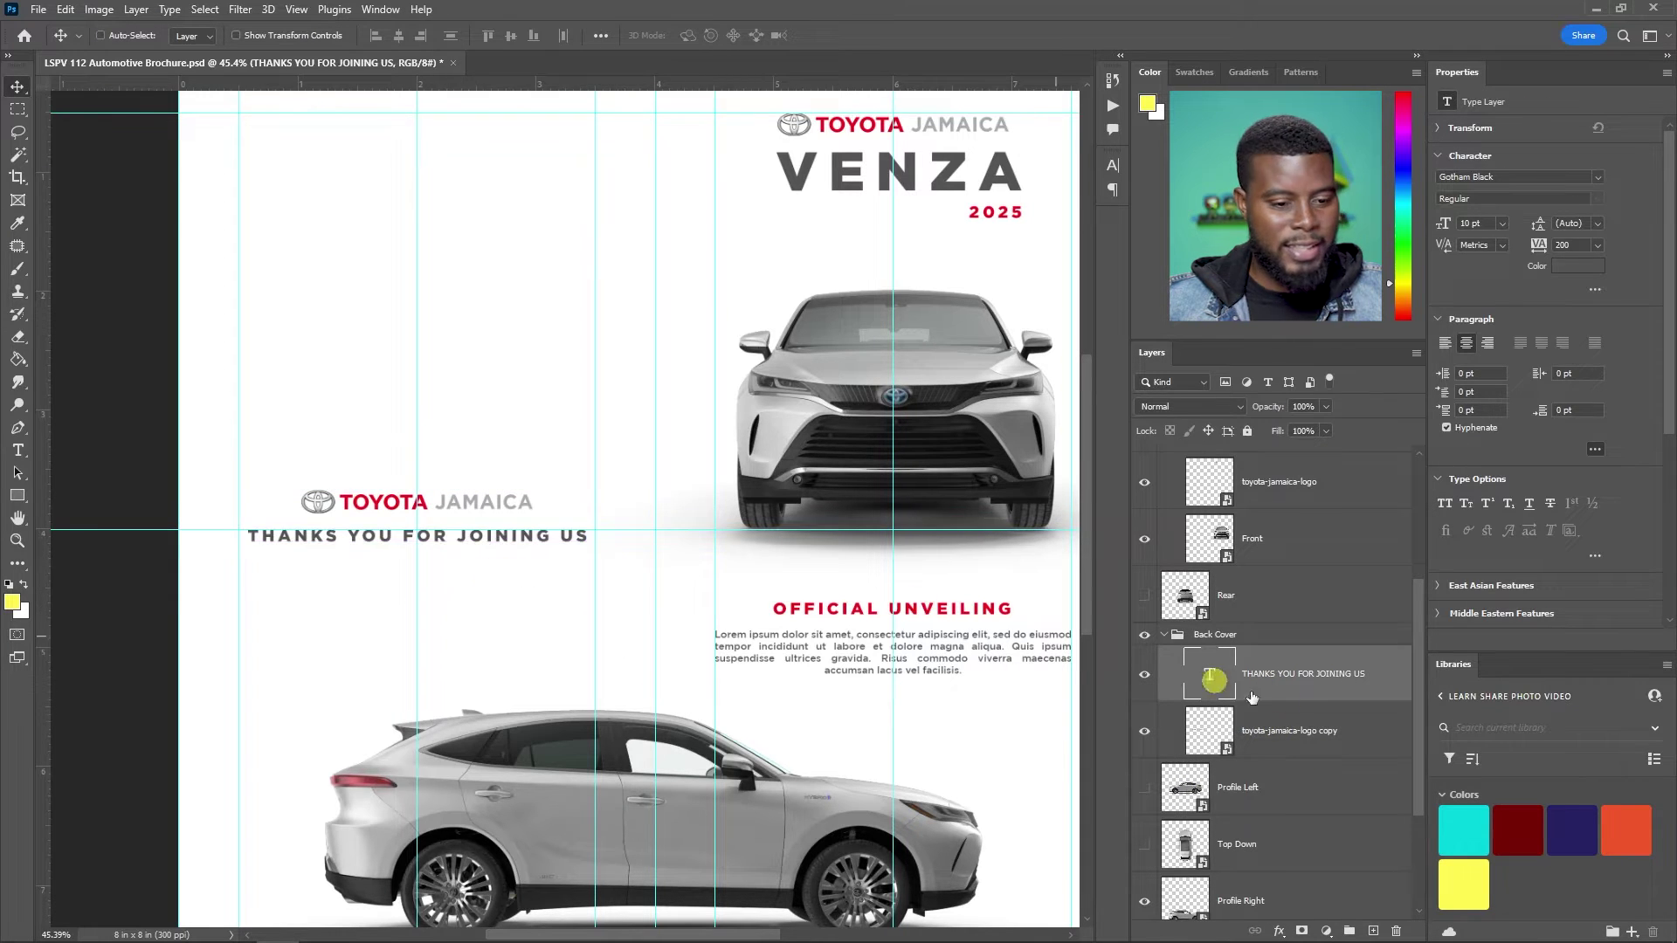
- Move the back cover logo and heading together straight up into the upper part of the back cover
left_click(1291, 730, "shift")
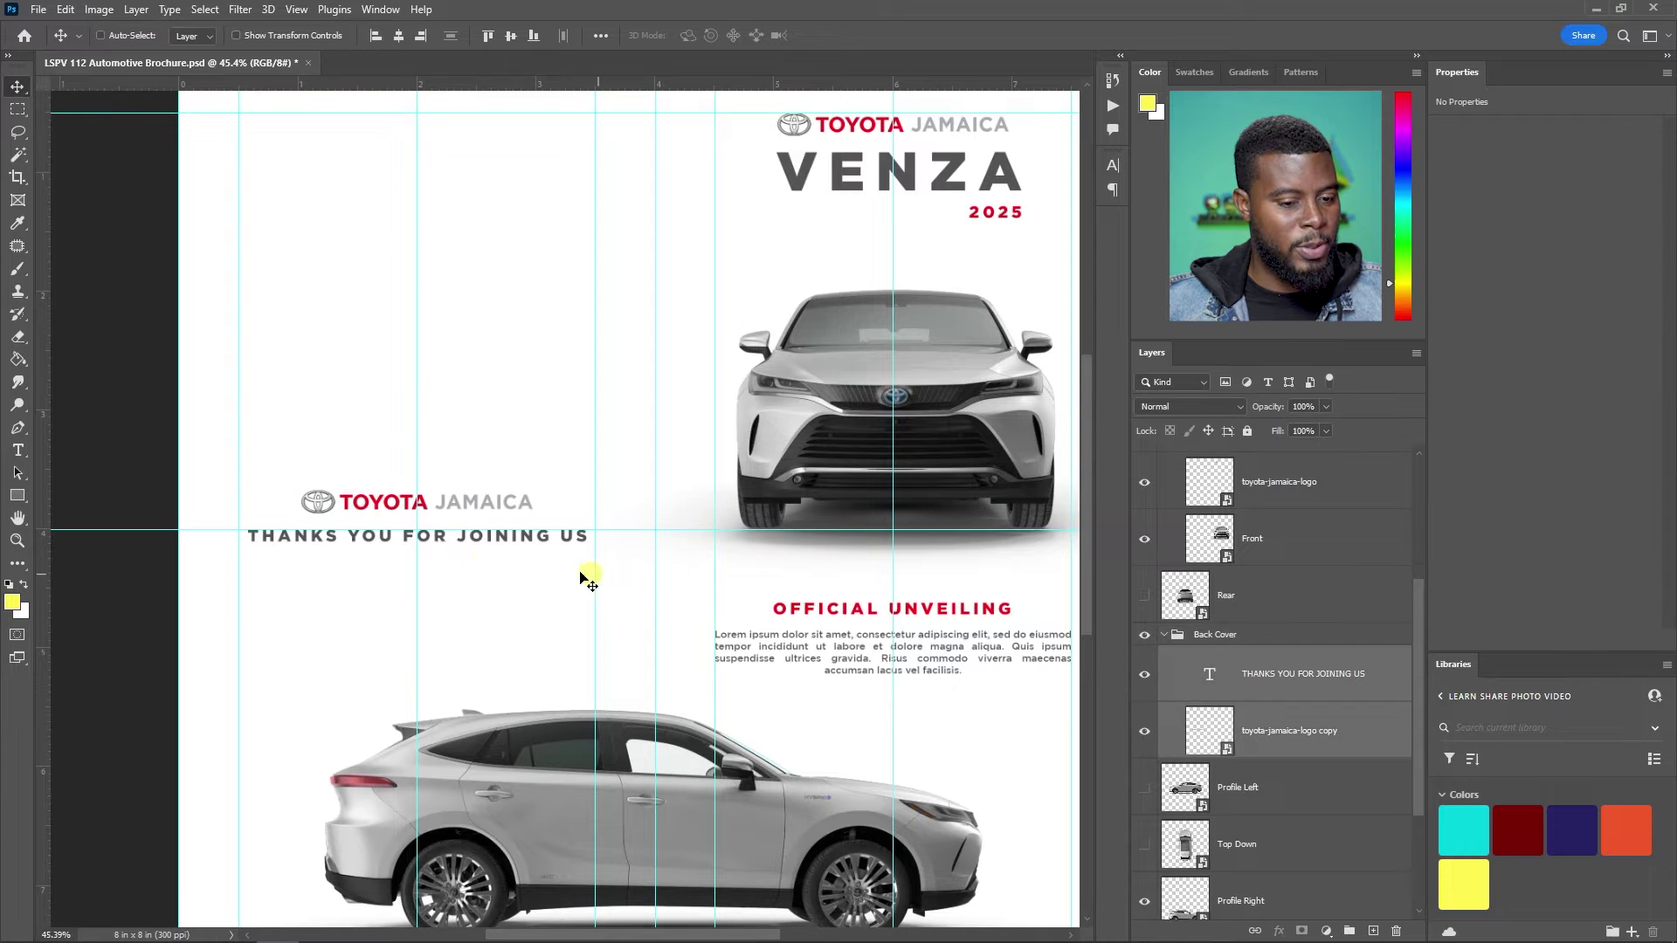
scroll(279, 531, "down", 3)
left_click_drag(378, 510, 375, 447)
scroll(370, 450, "down", 2)
scroll(370, 450, "up", 2)
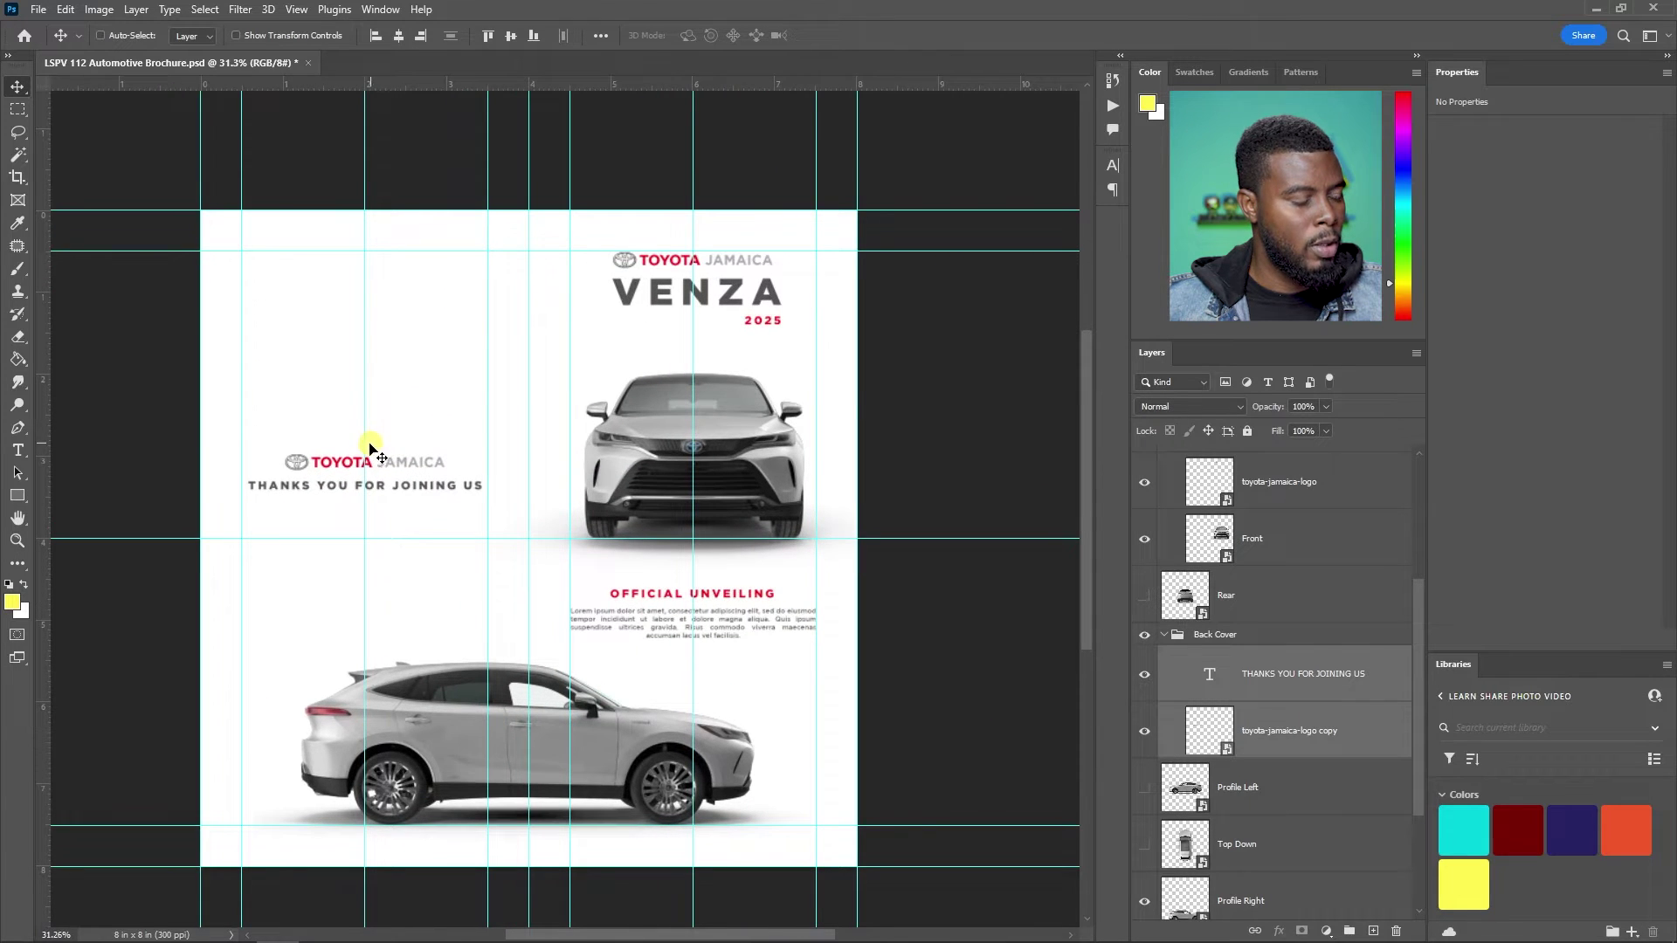
left_click_drag(395, 469, 395, 354)
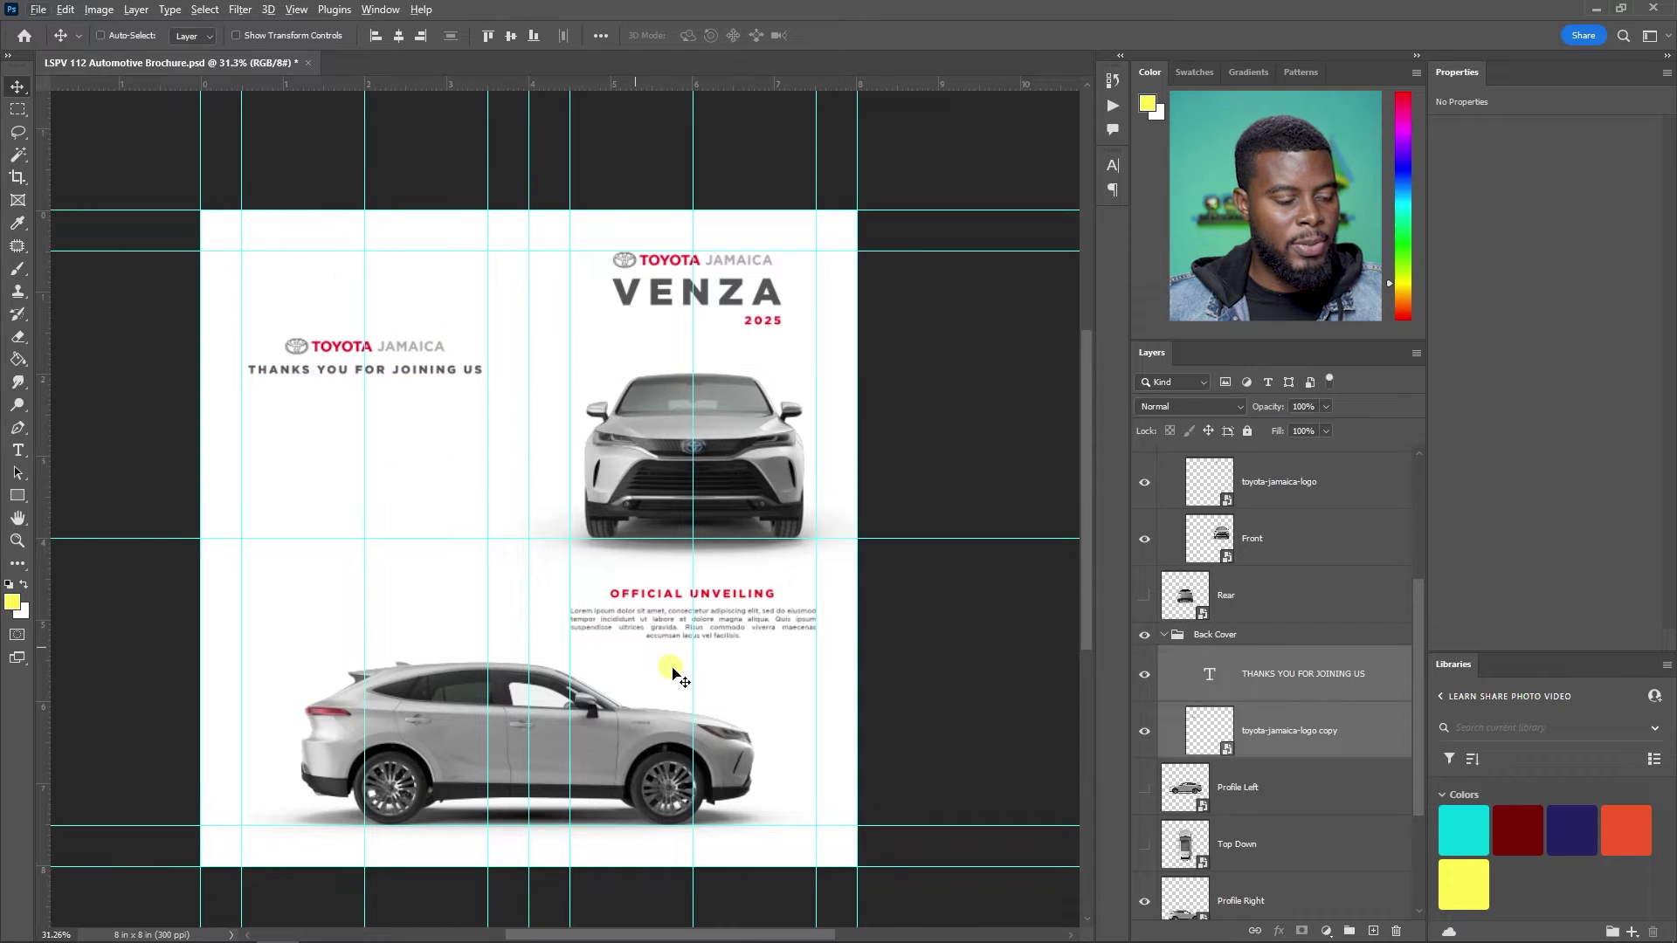
- Duplicate the front cover's Lorem ipsum paragraph and move the copy's layer to the top of the Back Cover group
key("t")
left_click(709, 627)
key("Escape")
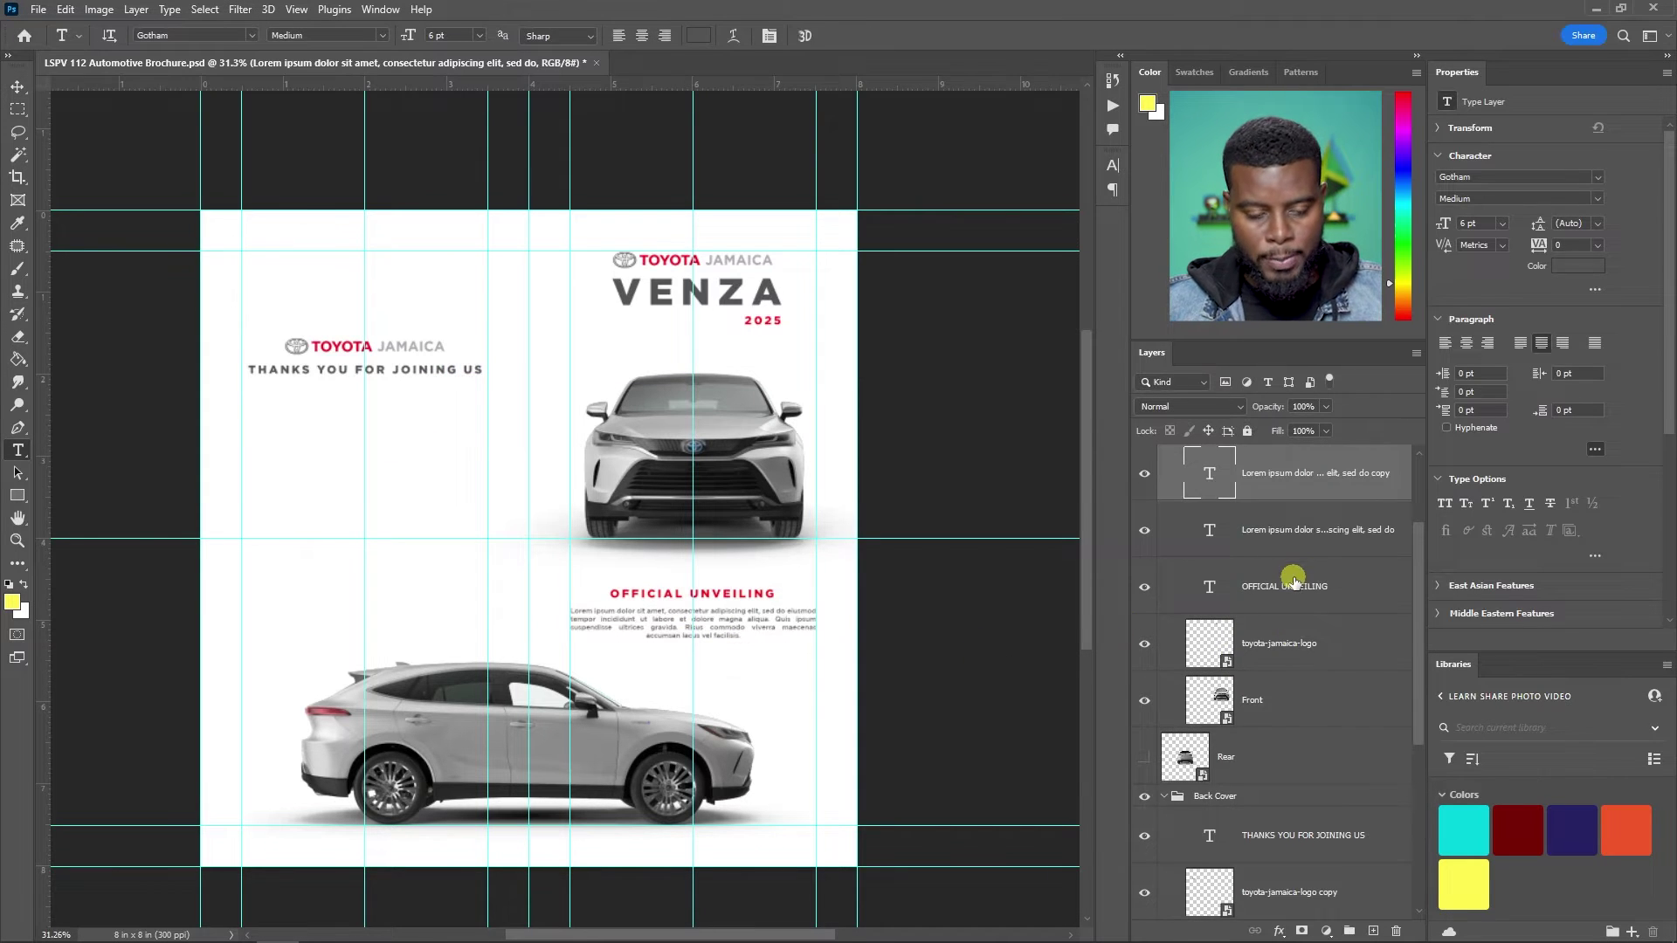
key("v")
left_click_drag(1306, 476, 1292, 769)
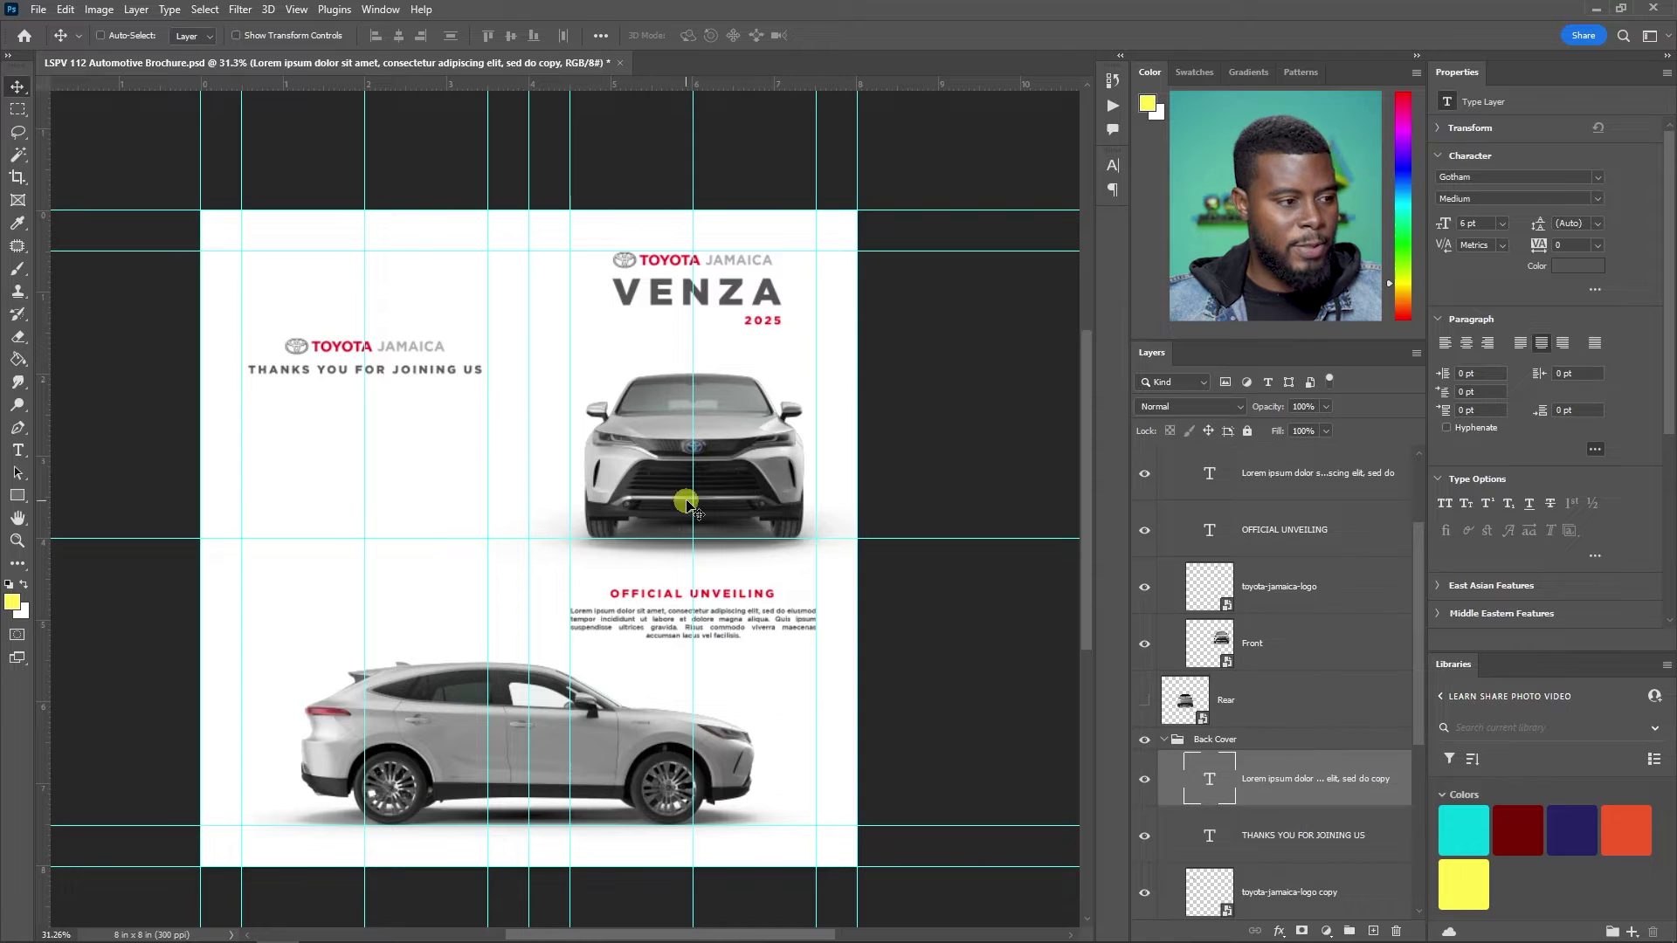
- Move the paragraph copy between the back cover's margin guides, show the transform controls, and shift it up toward the heading
left_click_drag(734, 643, 434, 580)
scroll(358, 532, "up", 3)
left_click(236, 35)
scroll(419, 373, "left", 2)
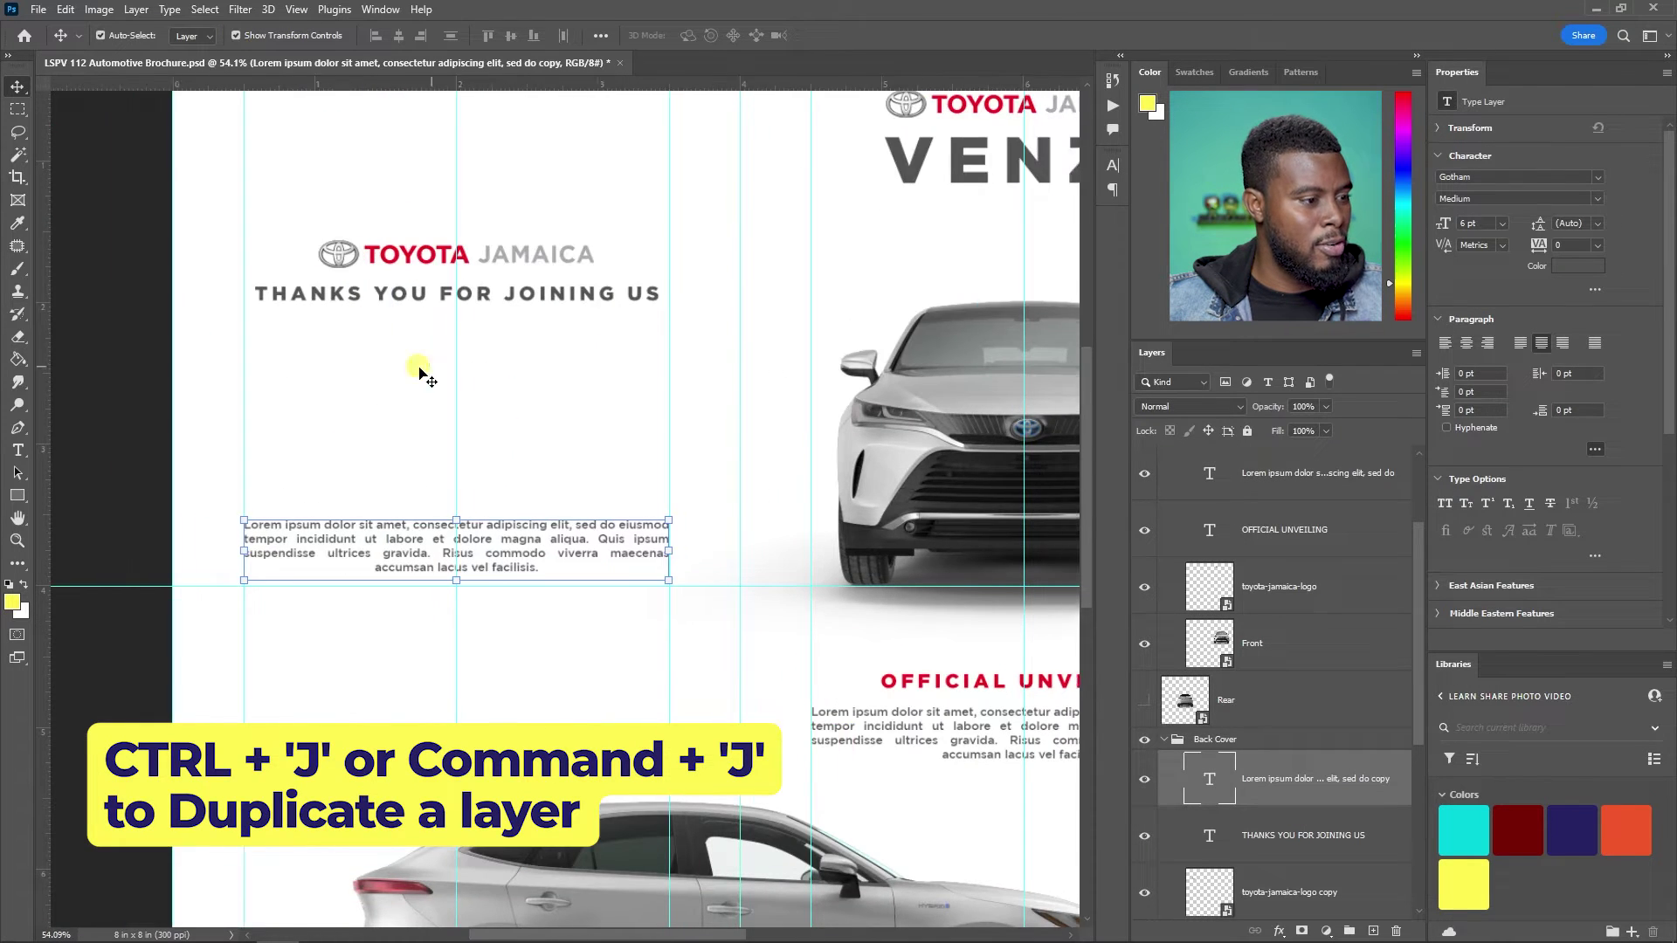
scroll(437, 542, "up", 2)
left_click_drag(569, 550, 568, 467)
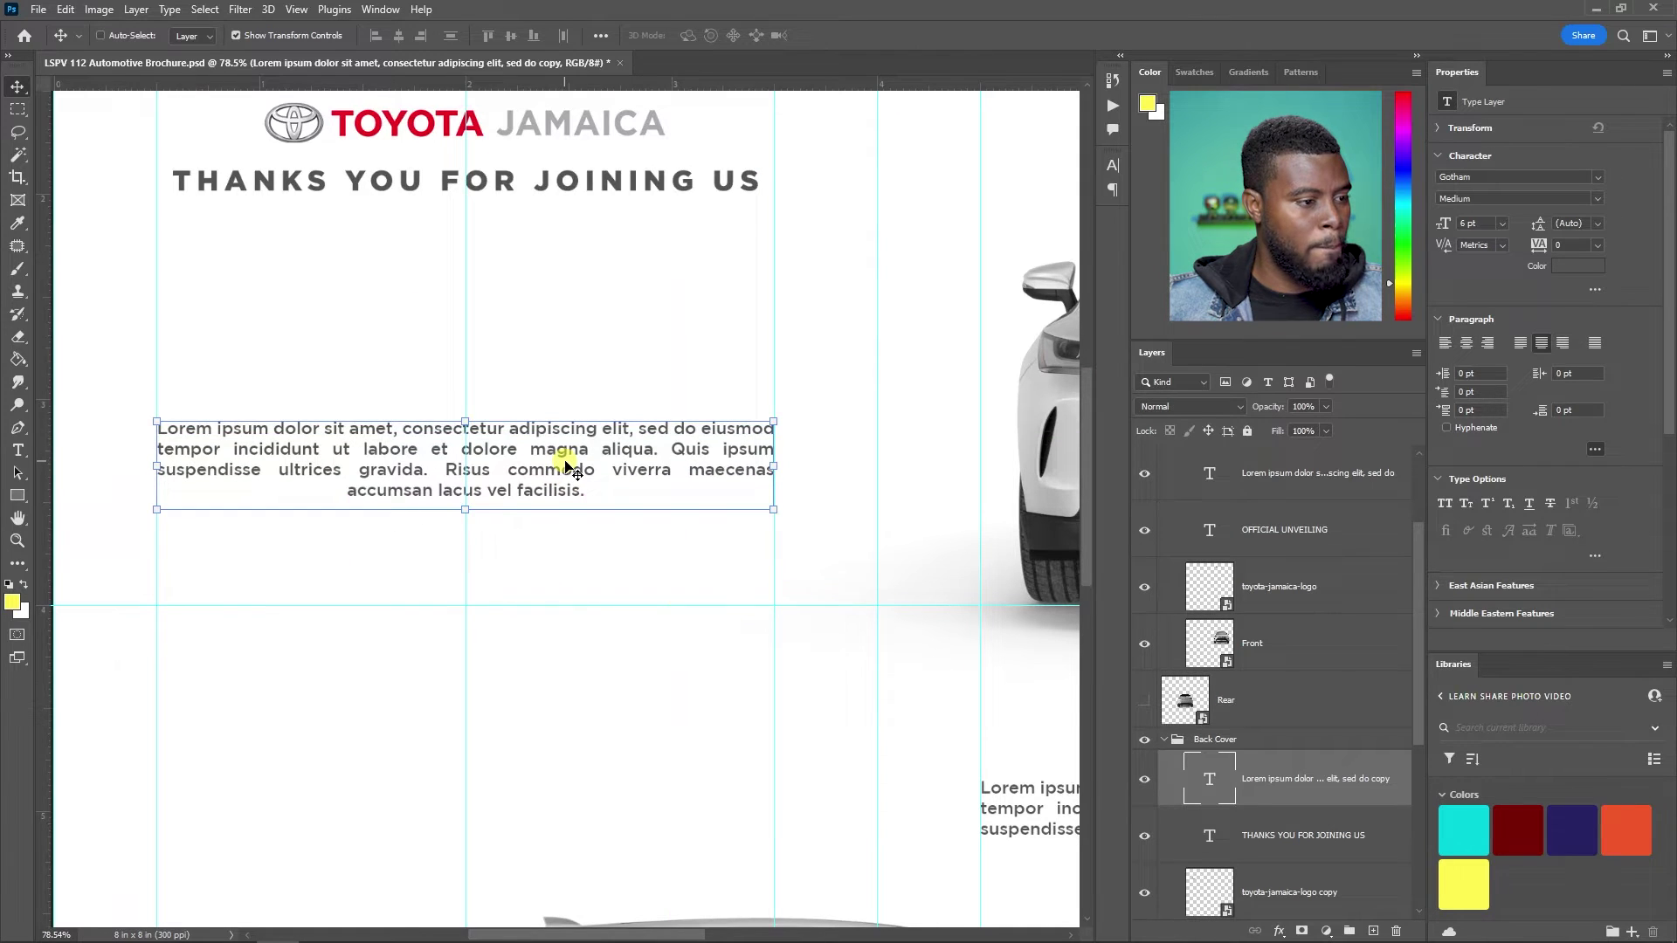
- Lengthen the back cover paragraph's text box downward and paste two more copies of the Lorem ipsum paragraph below the original
scroll(567, 467, "down", 2)
double_click(561, 440)
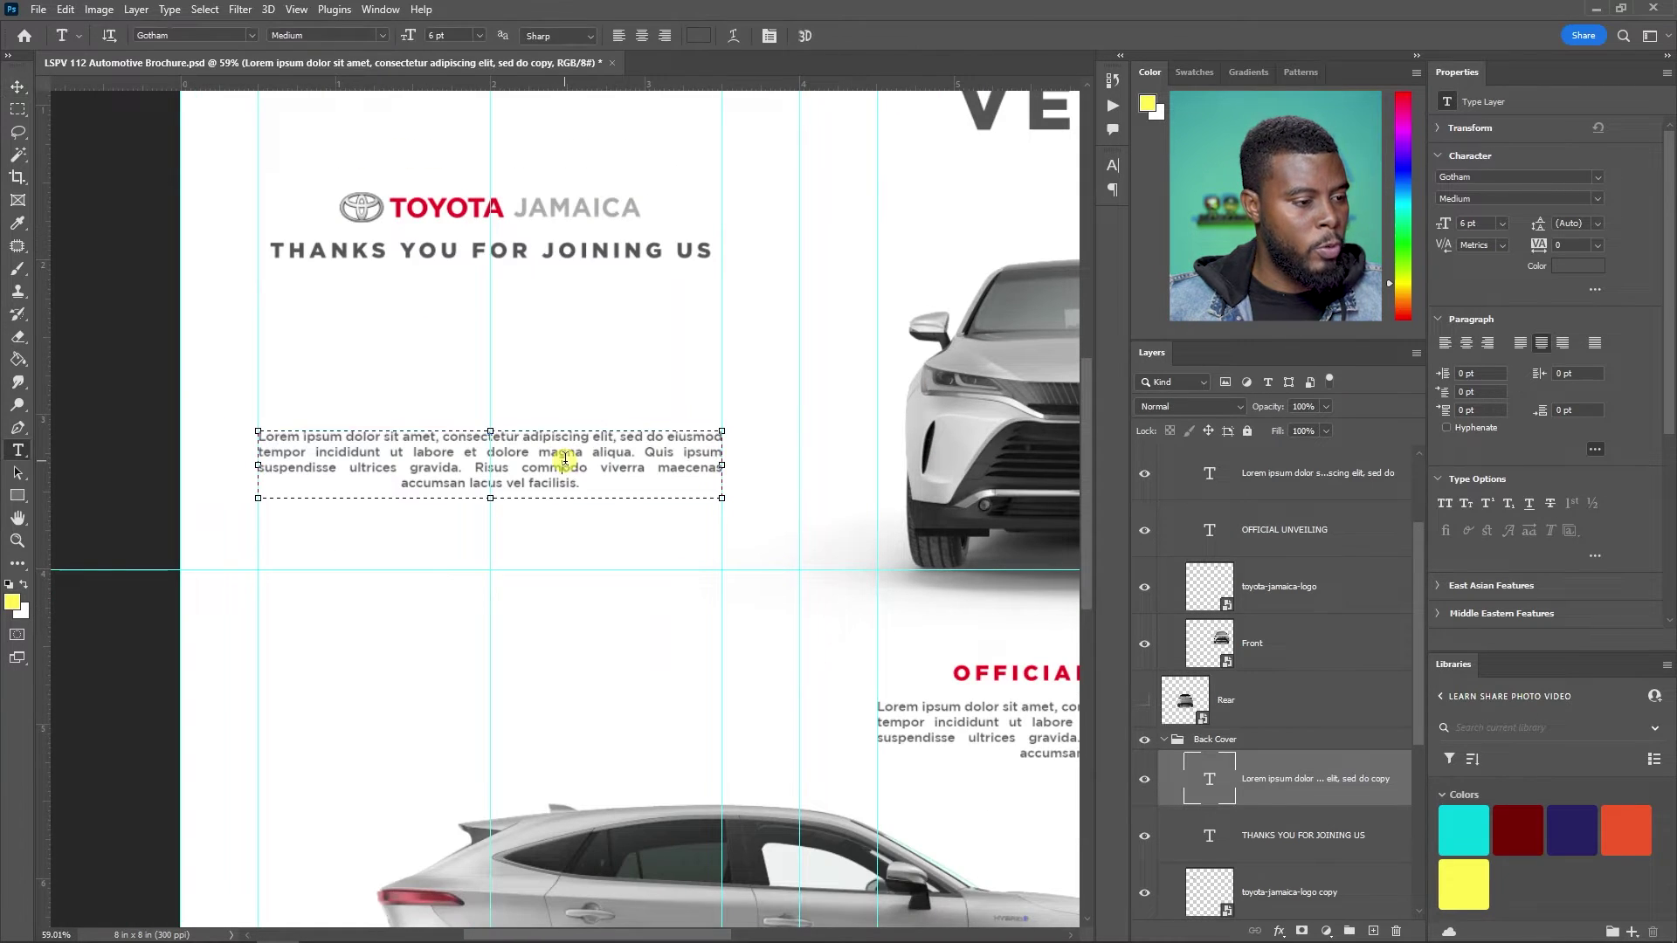
left_click_drag(493, 500, 490, 630)
left_click(568, 530)
key("ctrl+a")
key("ctrl+c")
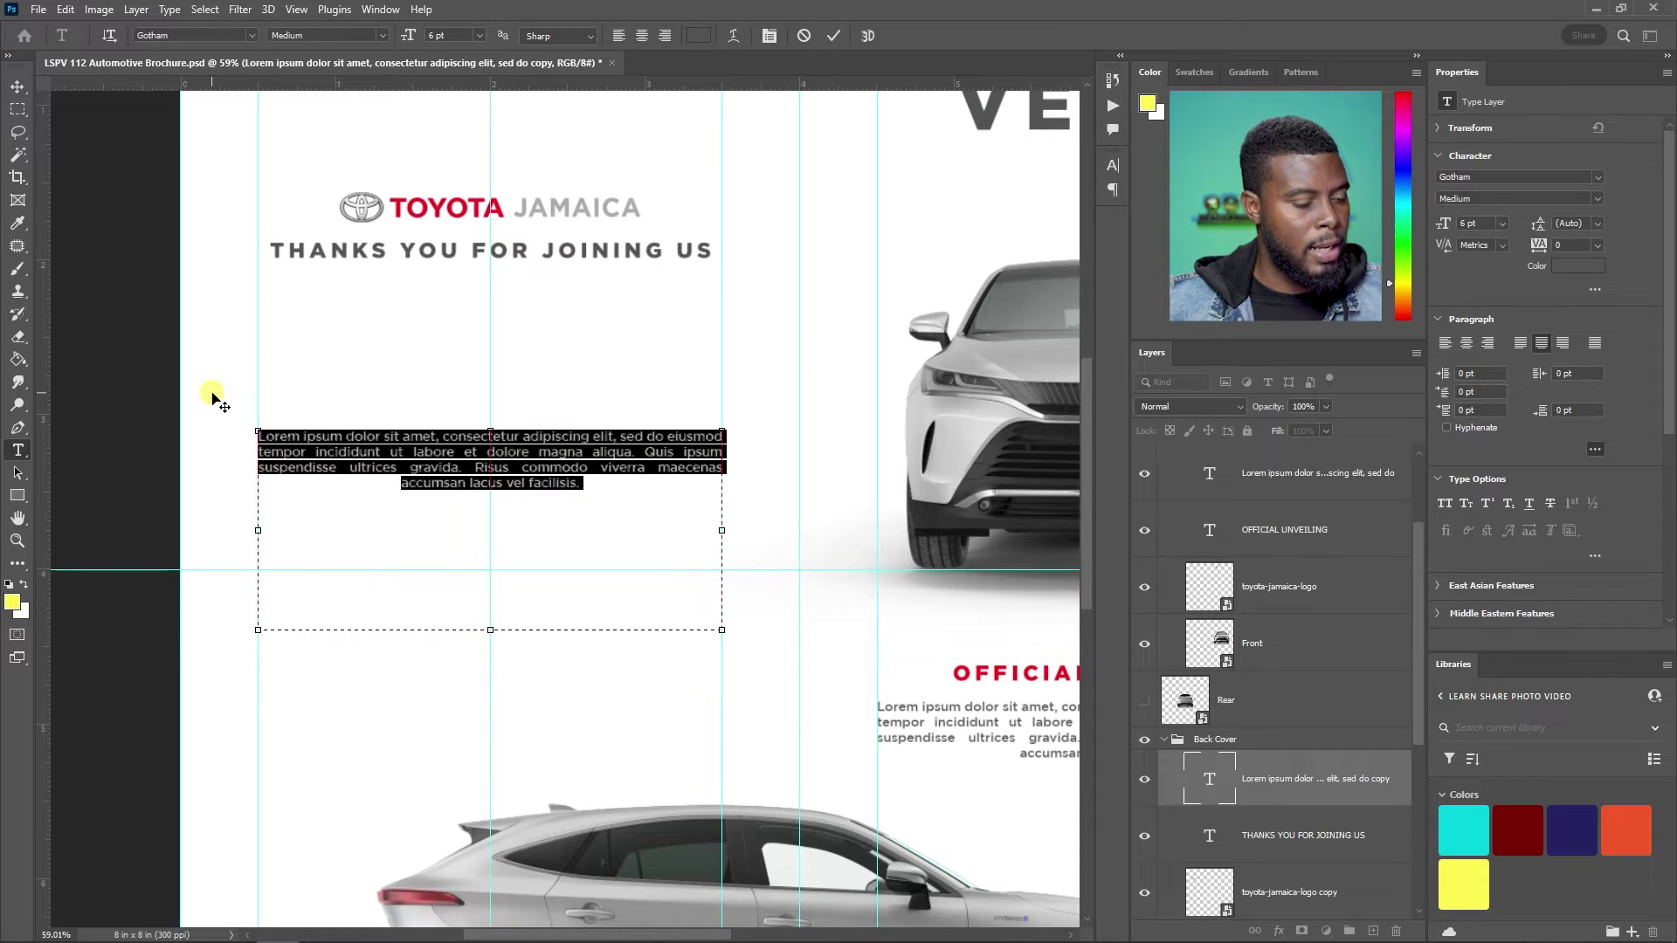
key("Right")
key("ctrl+v")
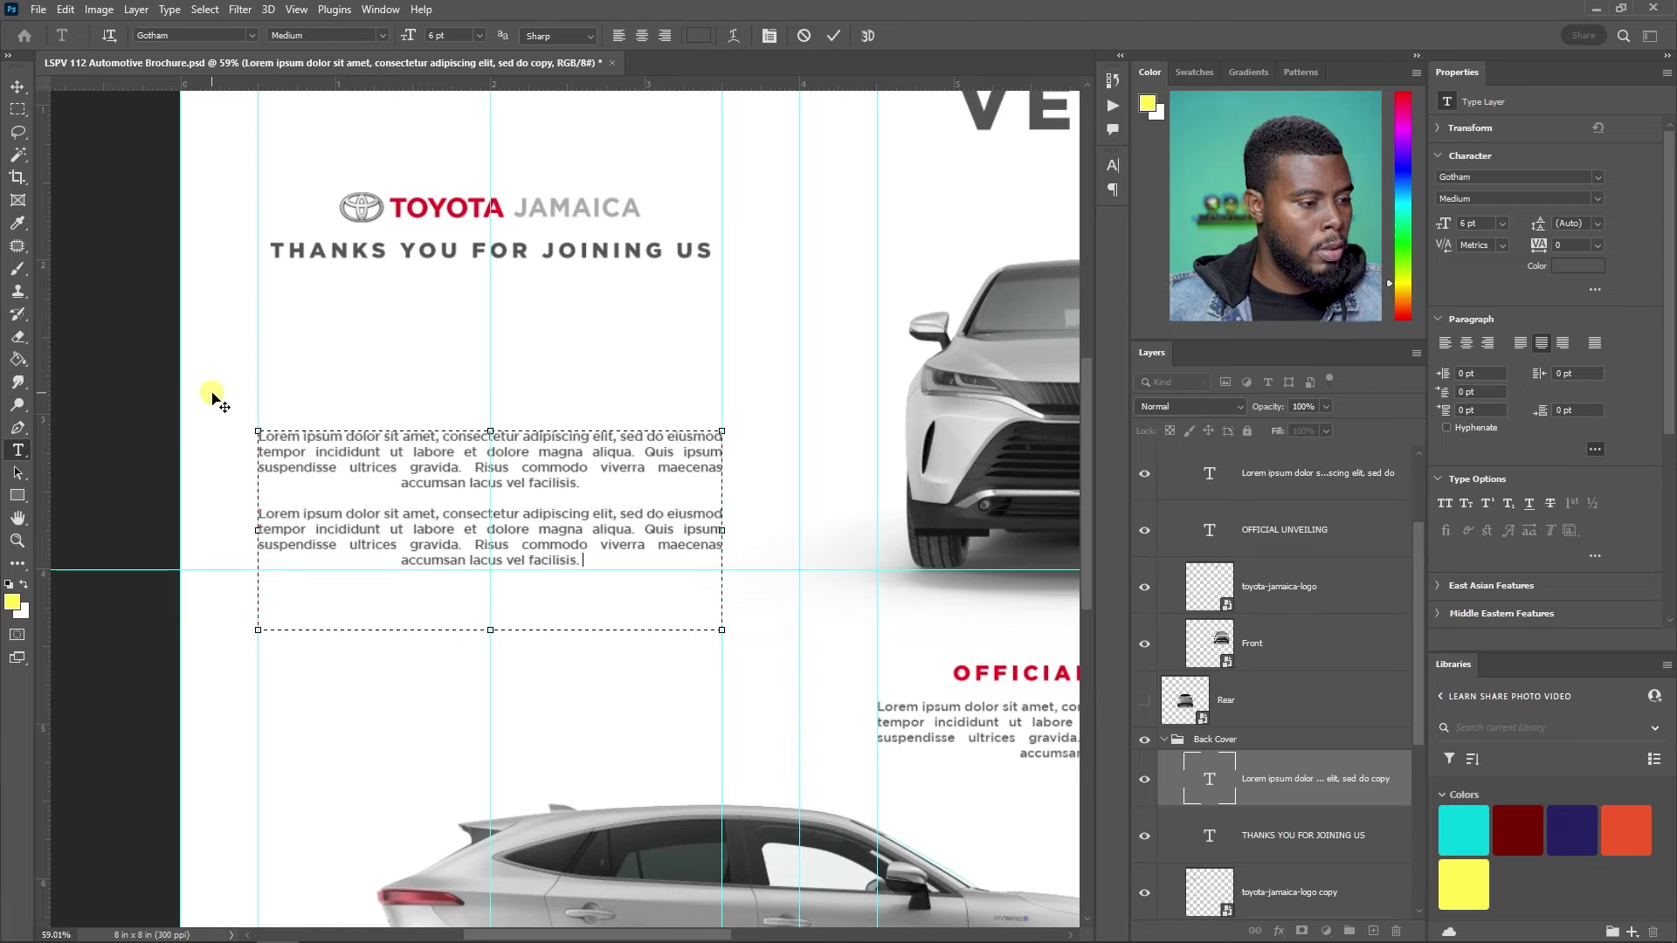
key("ctrl+v")
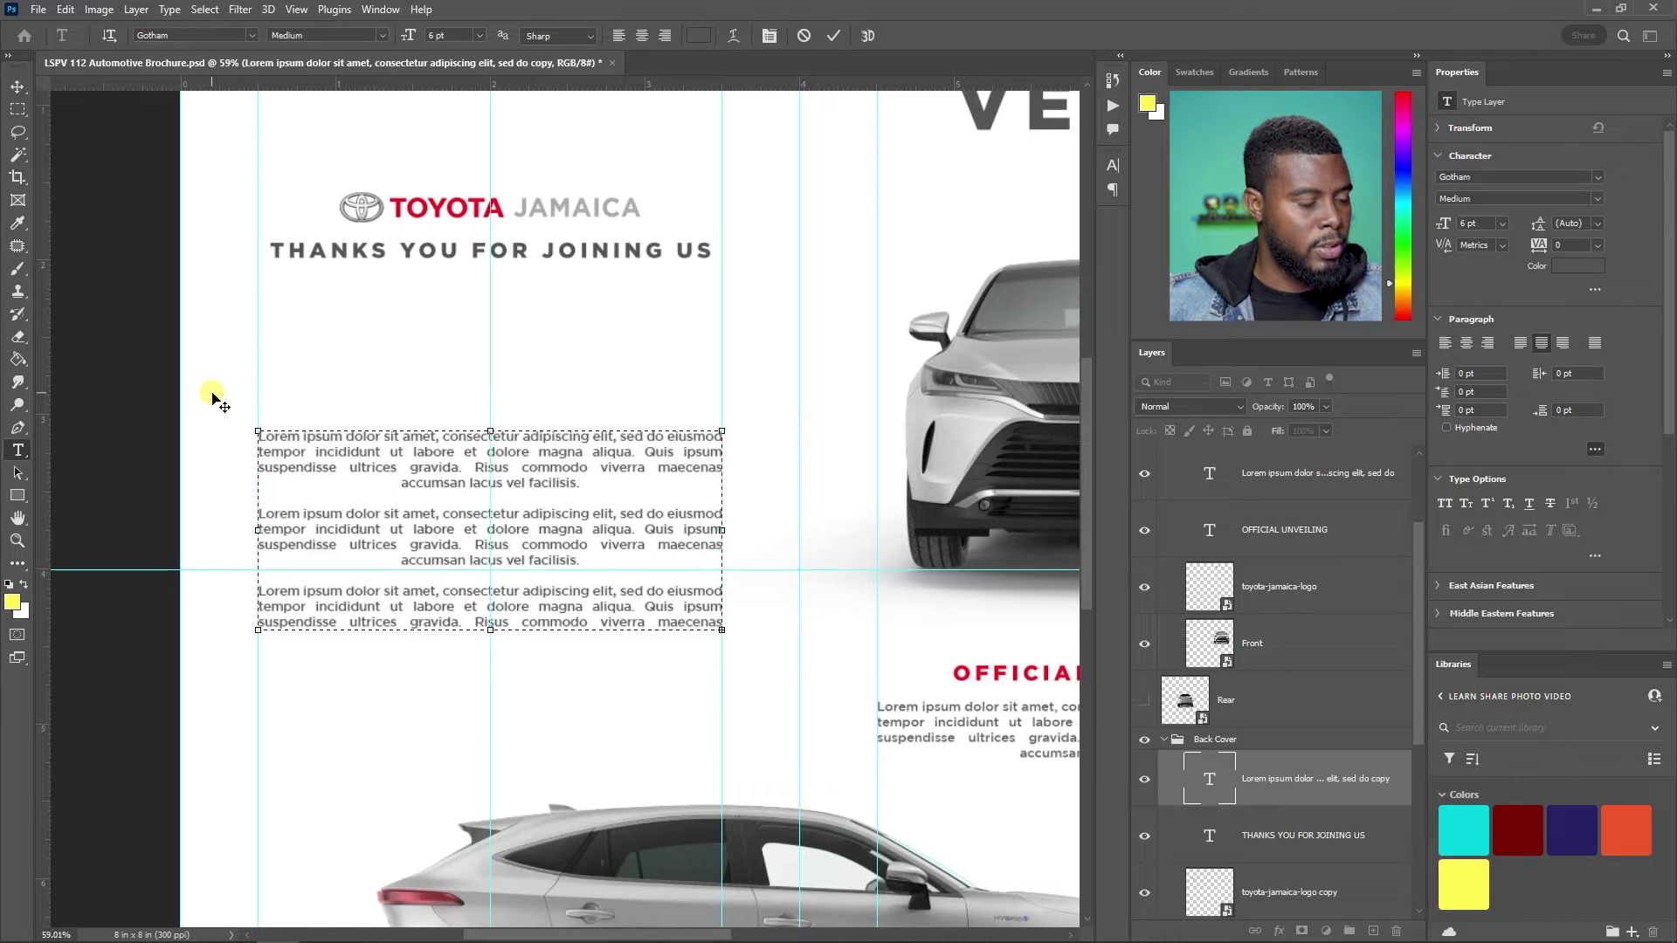
- Resize the back cover text box to fit all three paragraphs, about 1.4 in tall, and finish editing the text
left_click_drag(495, 629, 498, 711)
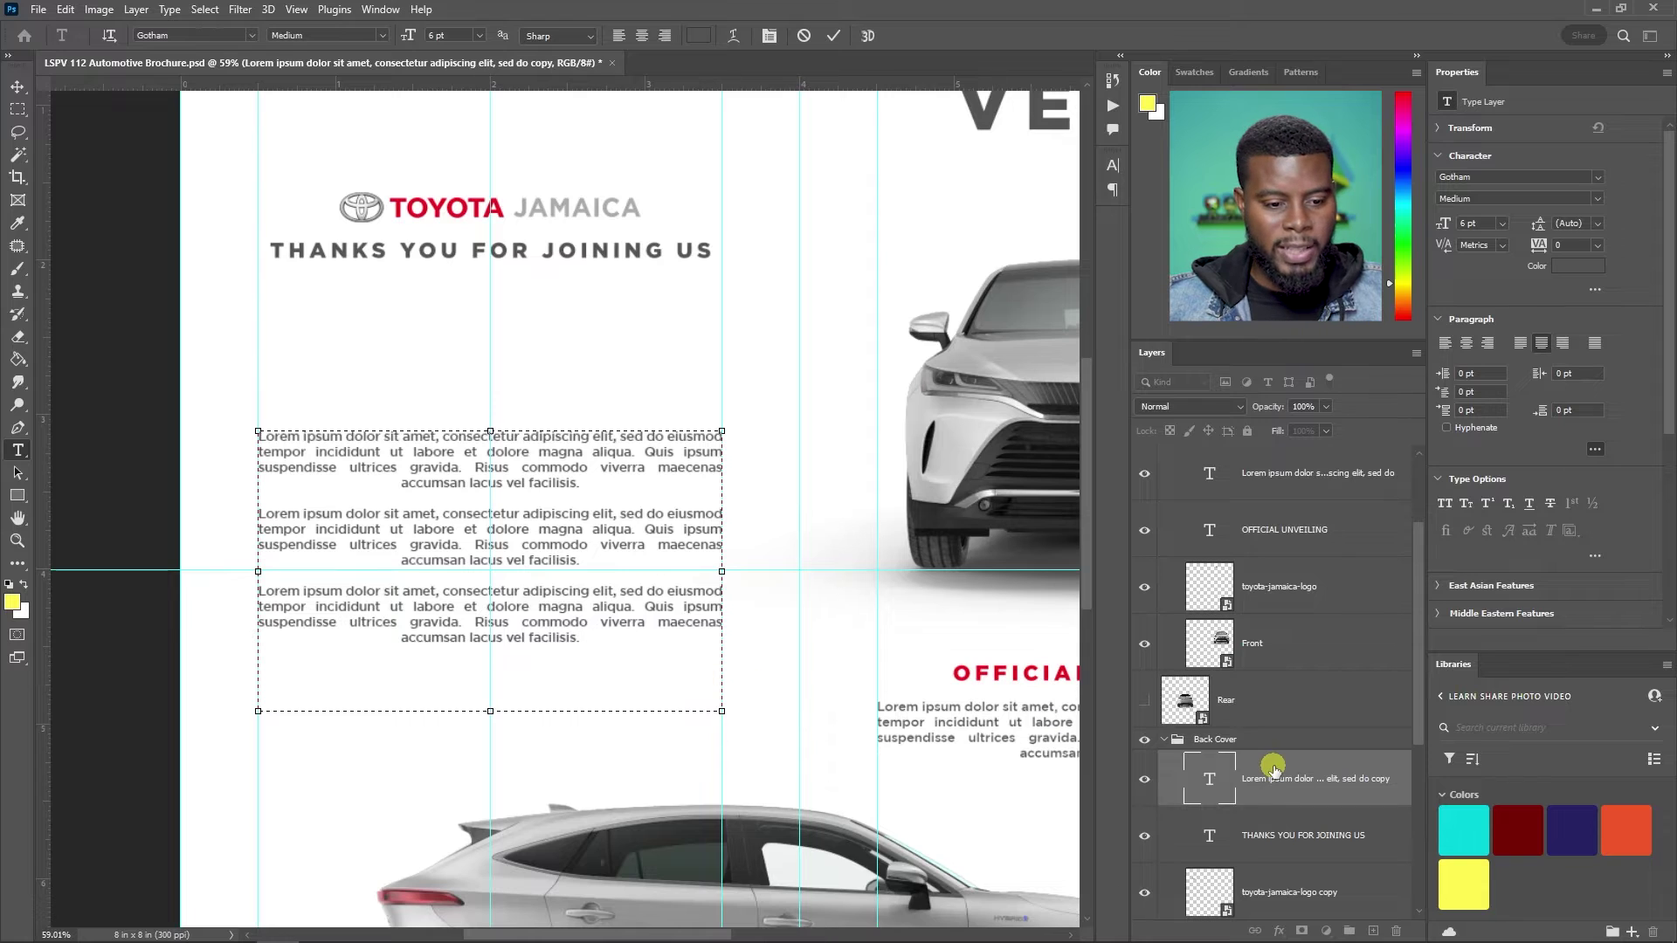
left_click_drag(490, 710, 498, 647)
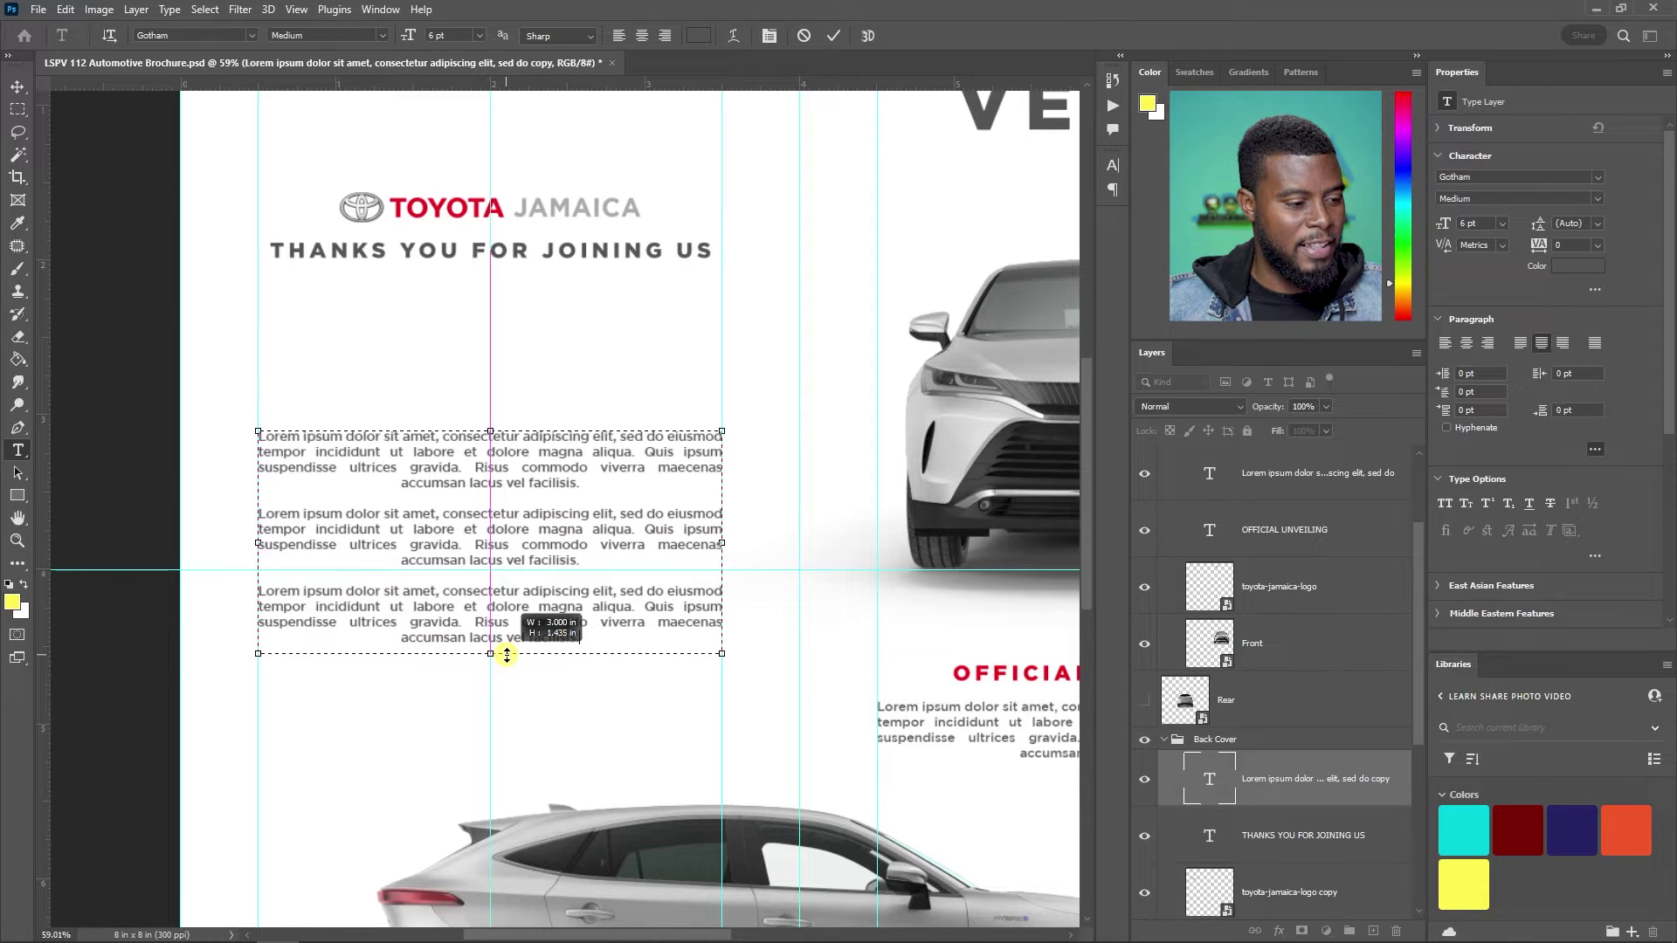
left_click(1302, 793)
key("v")
scroll(684, 553, "down", 5)
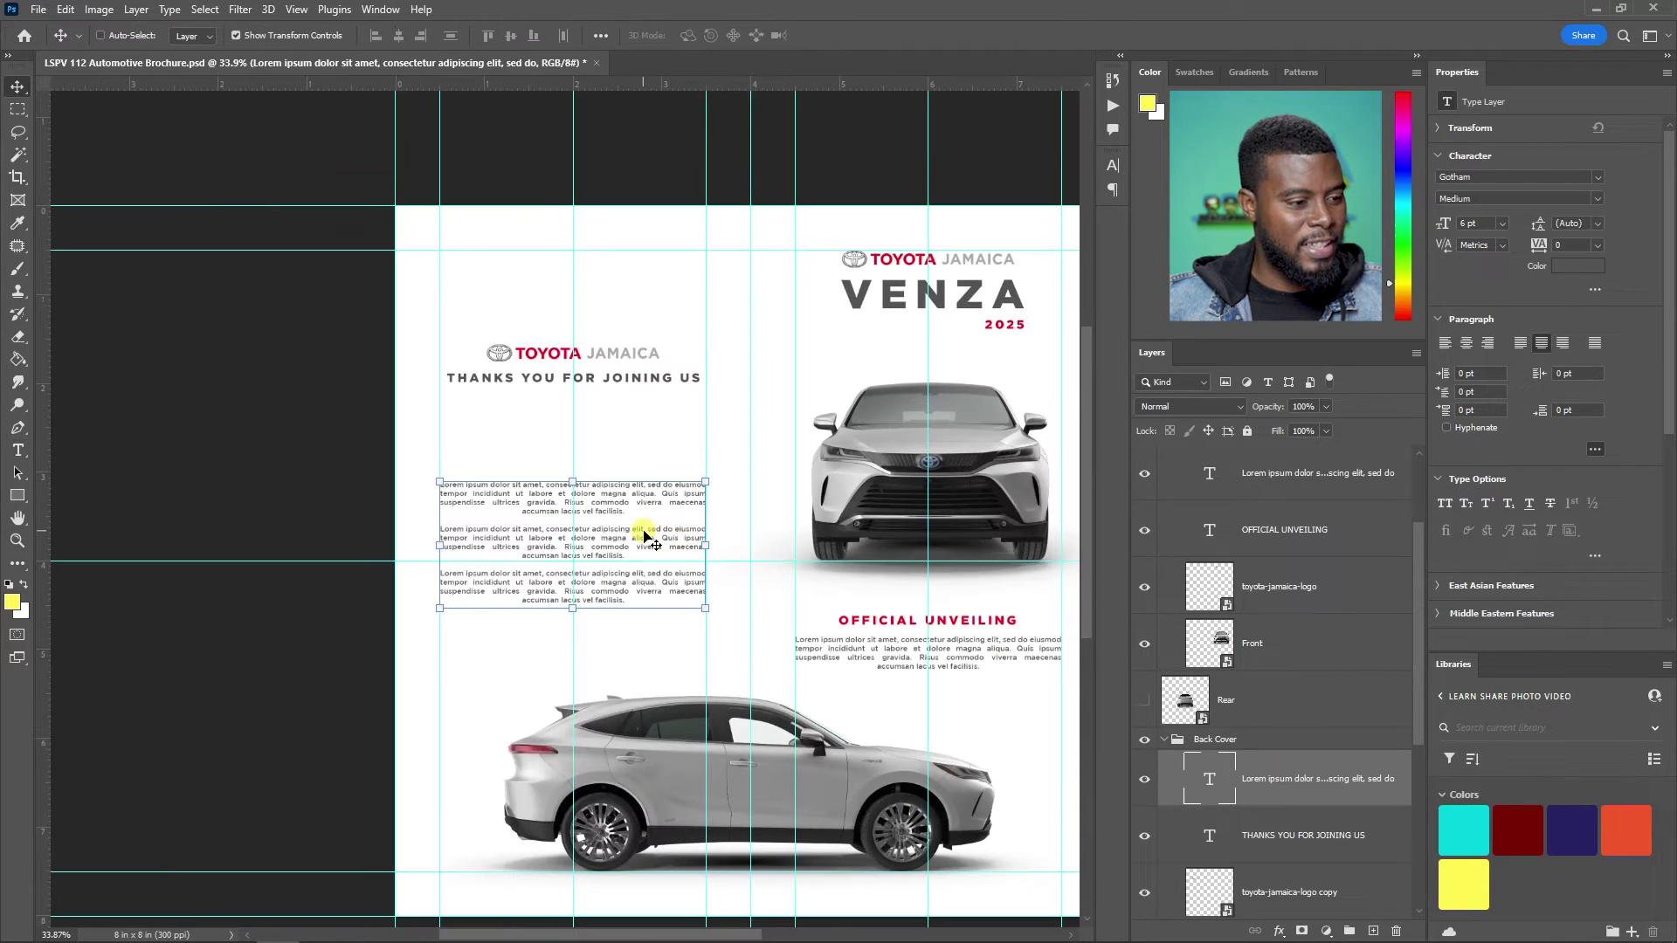
- Turn off the transform controls and hide the guides to get a clean view of the brochure
left_click(244, 37)
scroll(680, 546, "up", 2)
key("ctrl+semicolon")
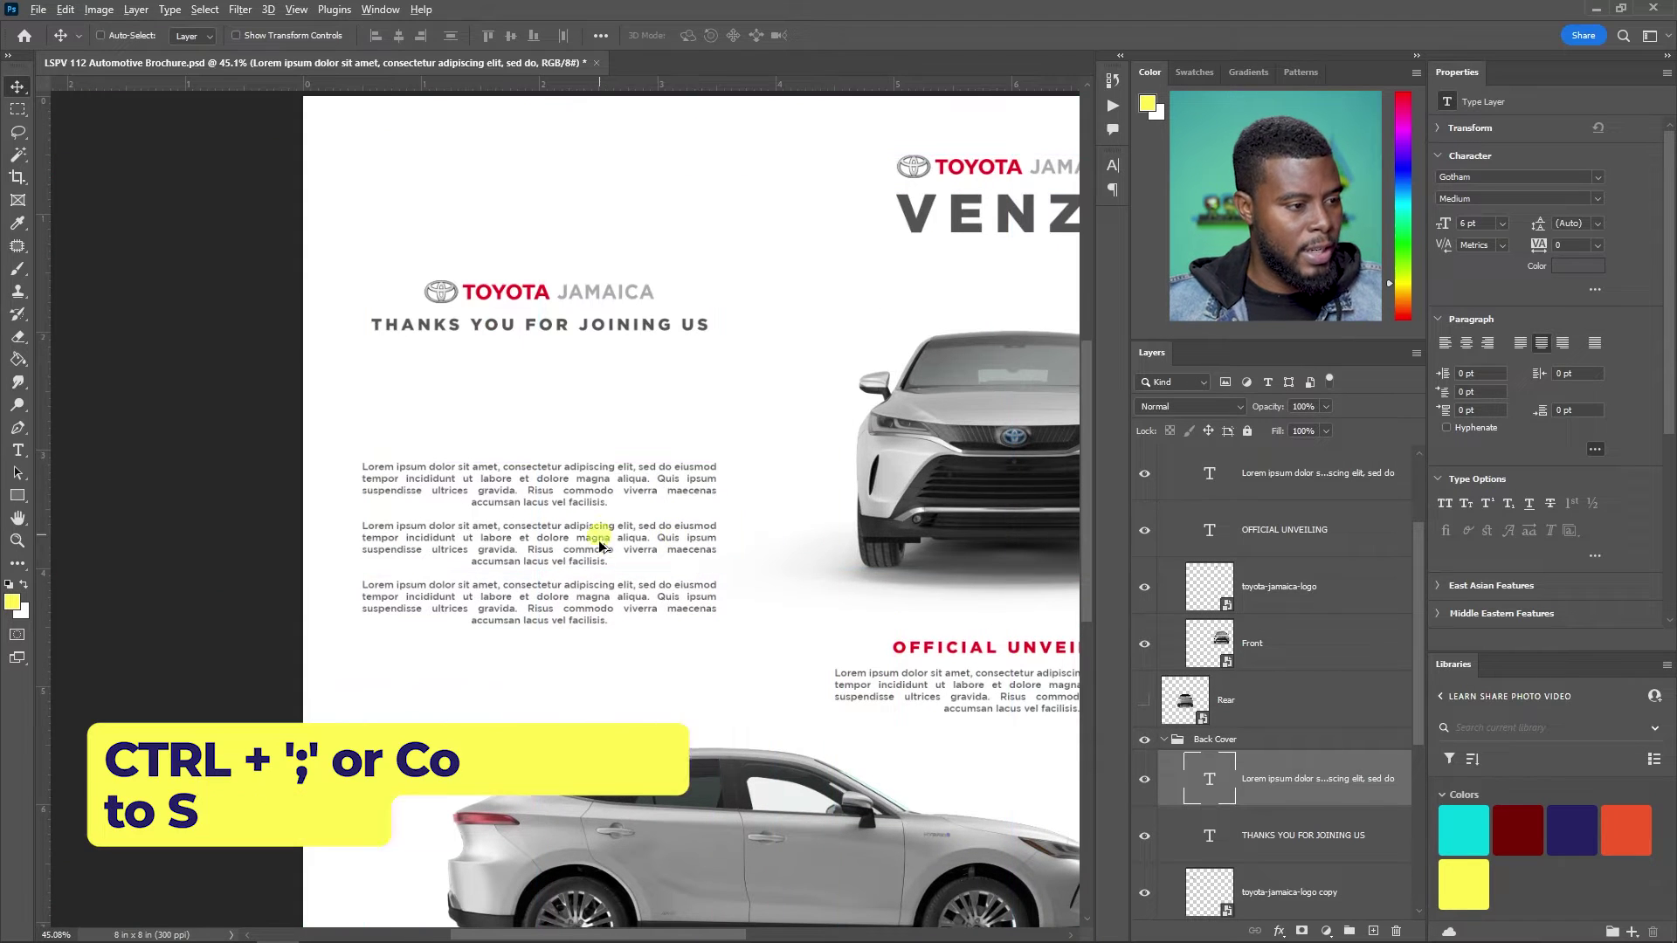
scroll(602, 530, "down", 2)
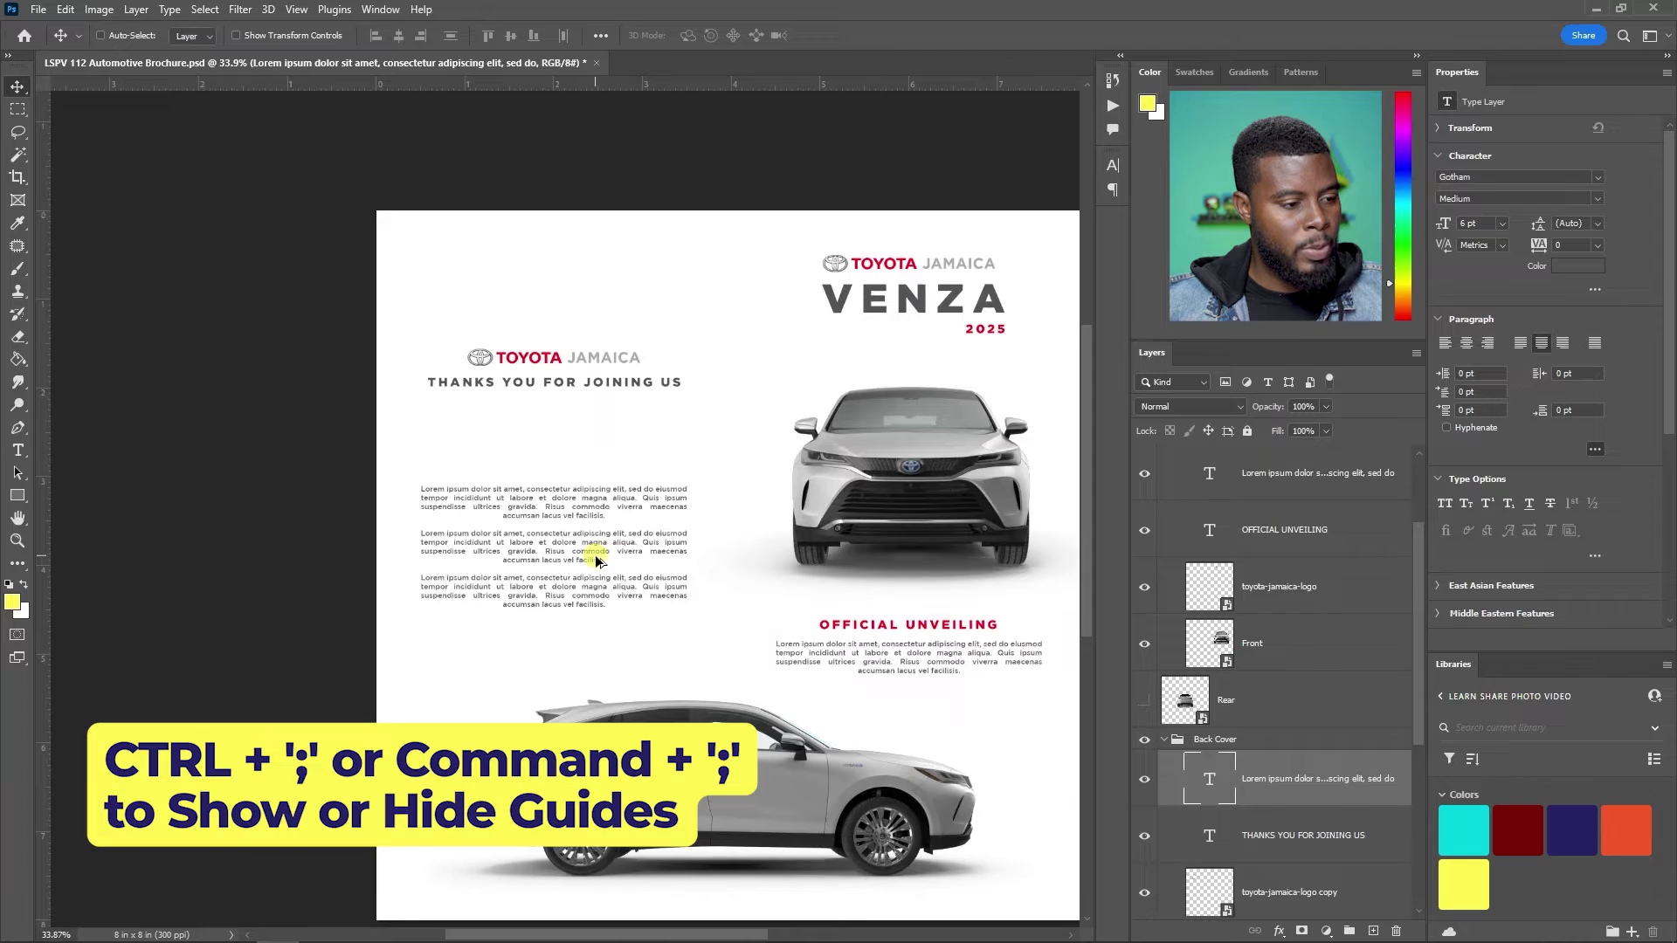
- Remove the line breaks between the back cover's three Lorem ipsum paragraphs so they run together as one block
scroll(596, 558, "up", 2)
double_click(714, 536)
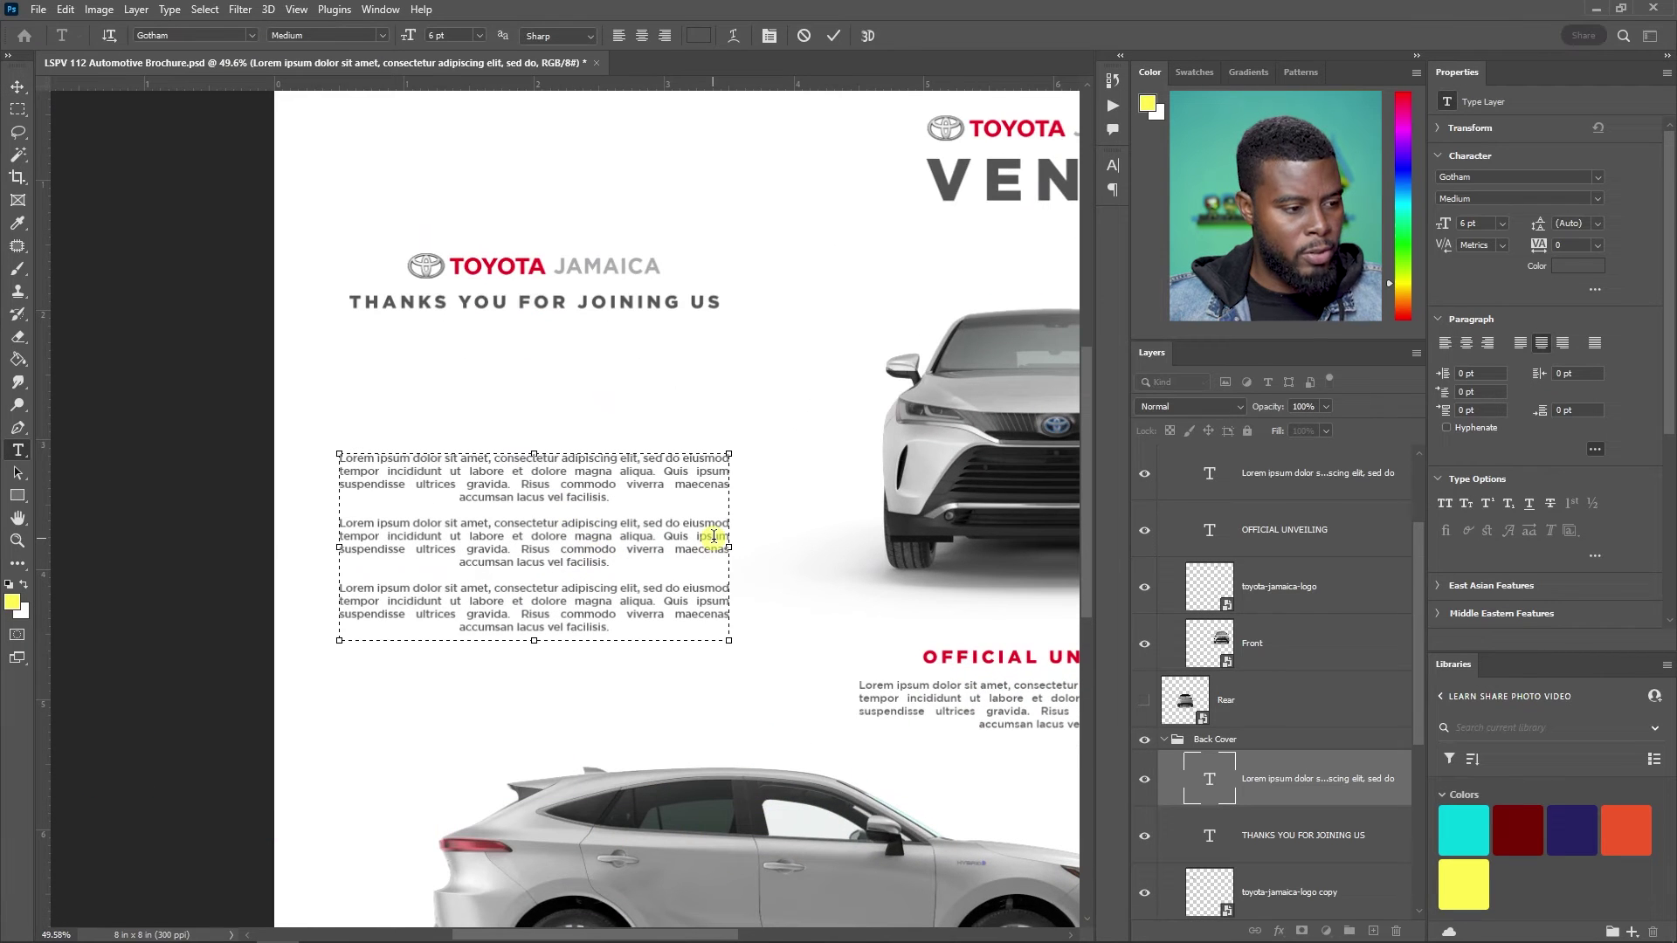
key("BackSpace")
key("BackSpace")
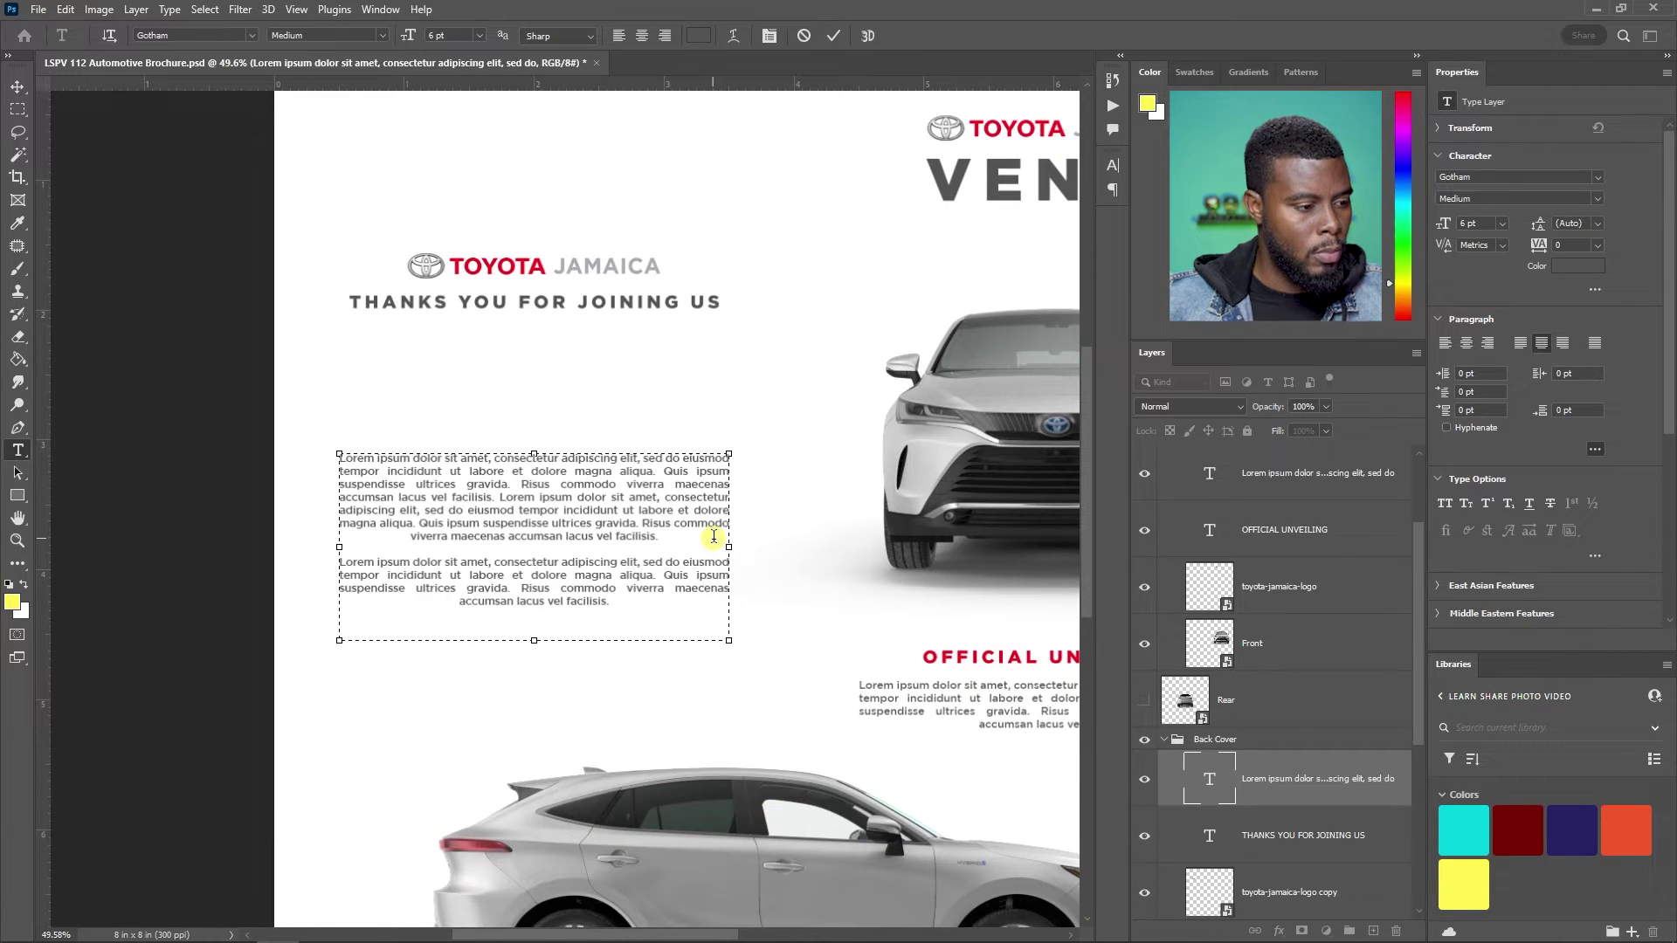
key("BackSpace")
key("BackSpace")
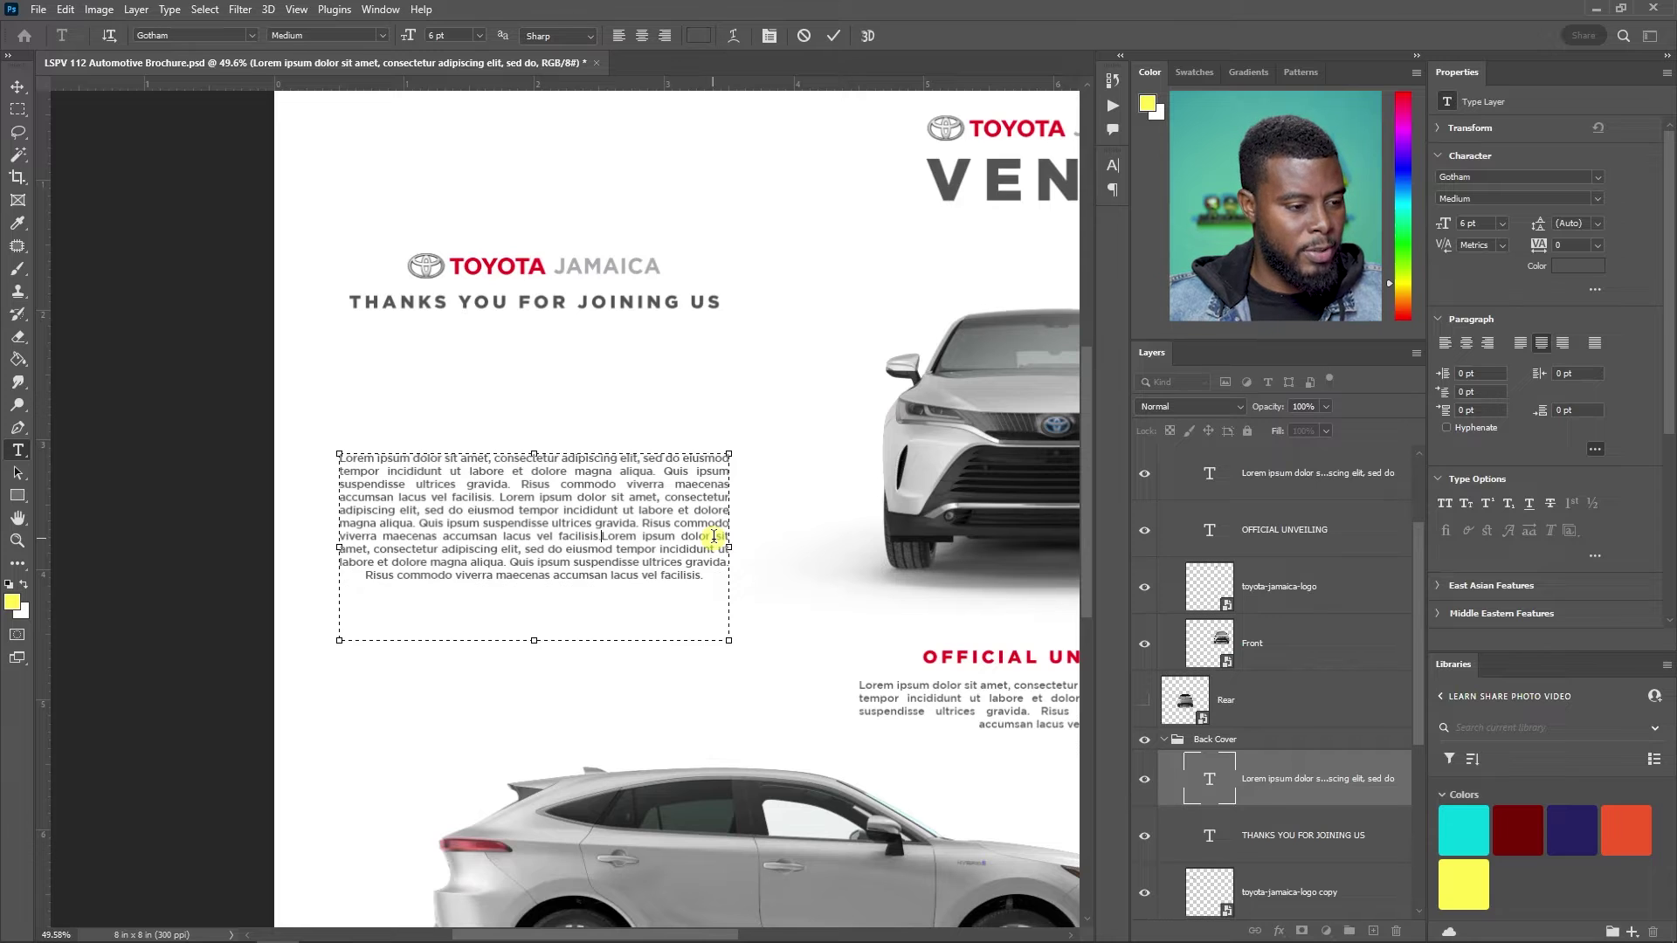
key("ctrl+Return")
- Extend the back cover text box downward and add a copy of the merged Lorem ipsum paragraph as a second paragraph
mouse_move(655, 602)
left_mouse_down()
mouse_move(618, 573)
mouse_move(644, 581)
left_mouse_up()
left_click(696, 572)
key("ctrl+a")
left_click(700, 580)
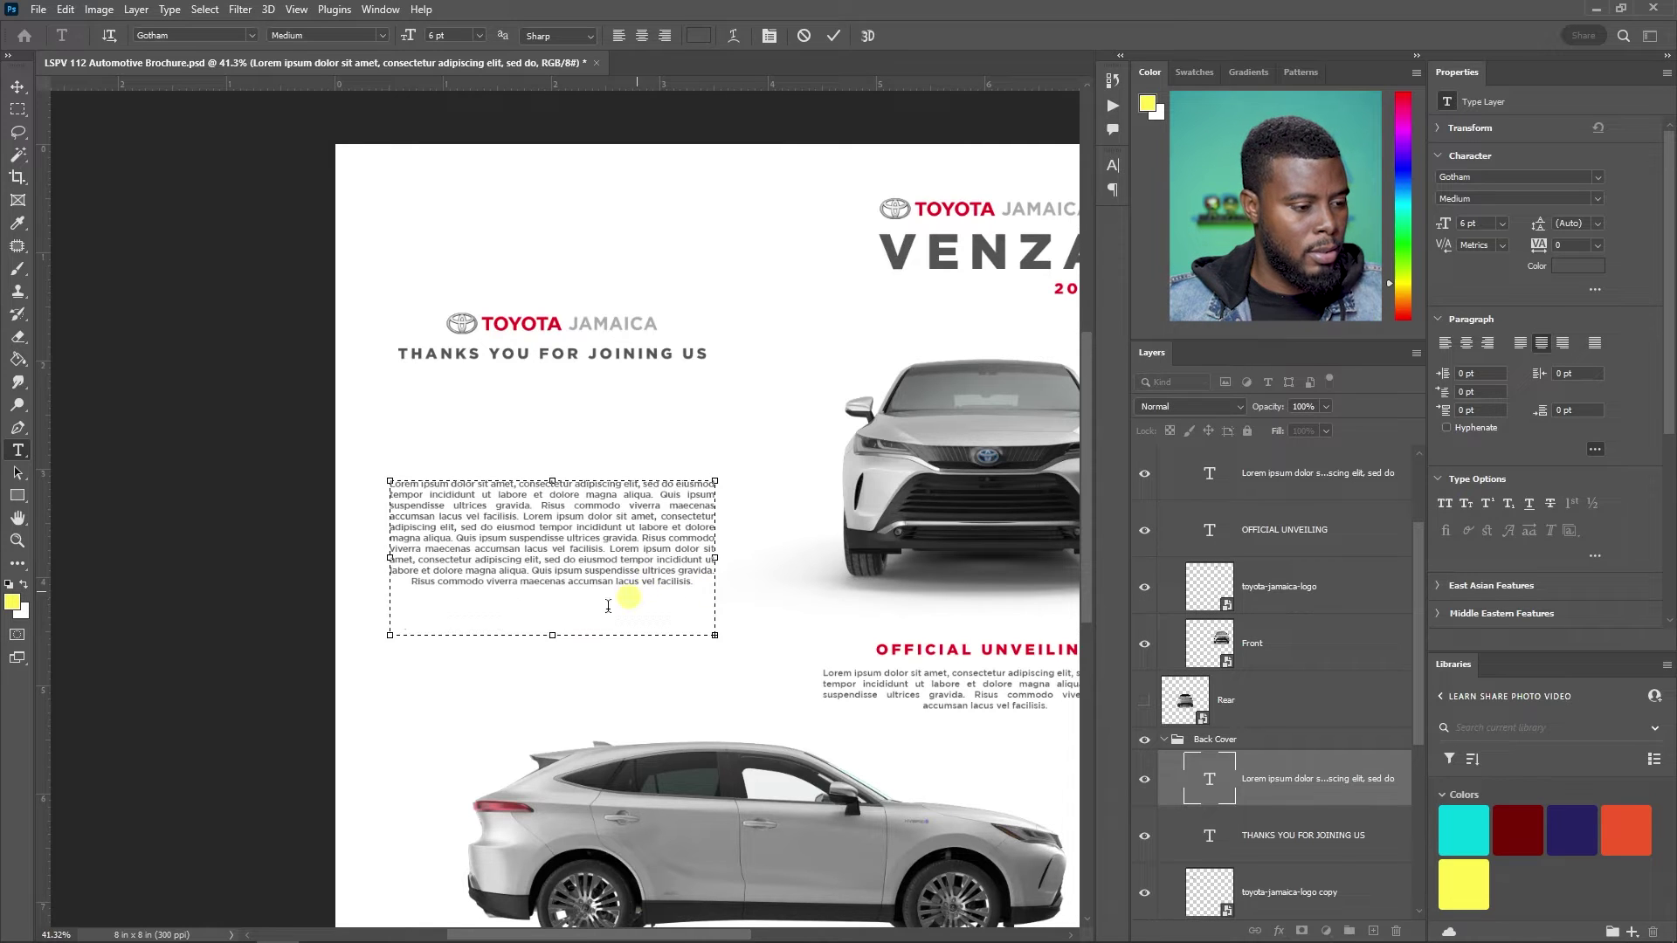
left_click_drag(552, 634, 572, 717)
scroll(655, 568, "down", 3)
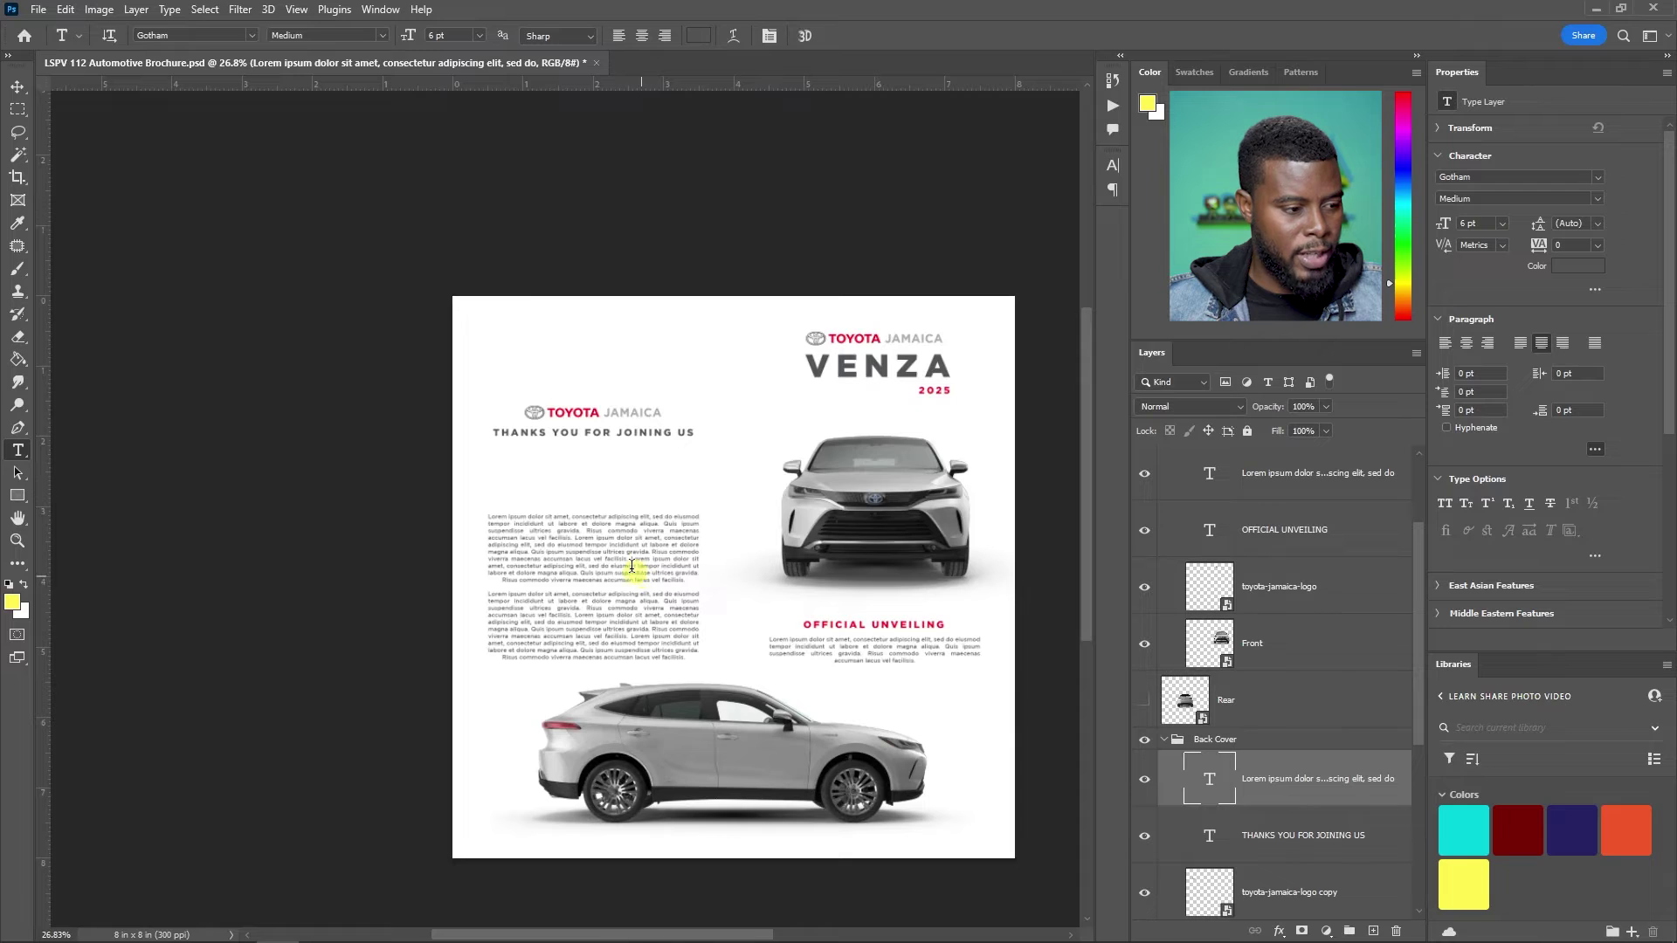
- Move the two-paragraph text block straight up on the back cover, closer to the THANKS YOU FOR JOINING US heading
key("ctrl+Return")
key("v")
scroll(611, 578, "up", 2)
left_click_drag(600, 565, 607, 479)
scroll(607, 480, "down", 2)
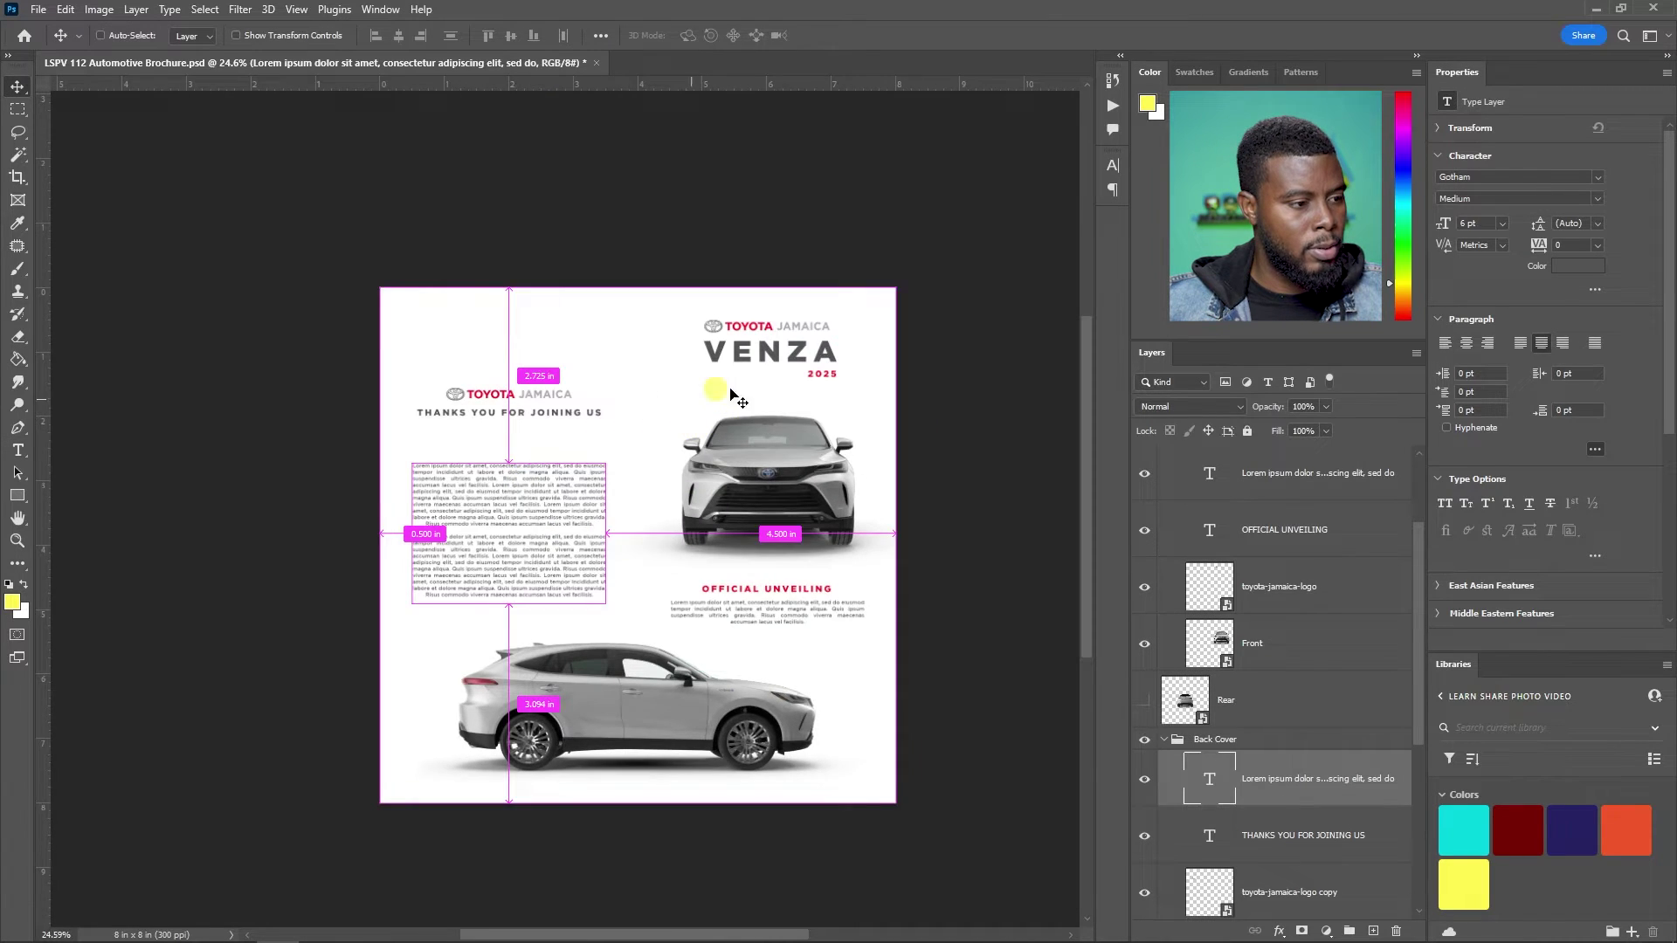
scroll(655, 391, "up", 1)
scroll(654, 390, "down", 2)
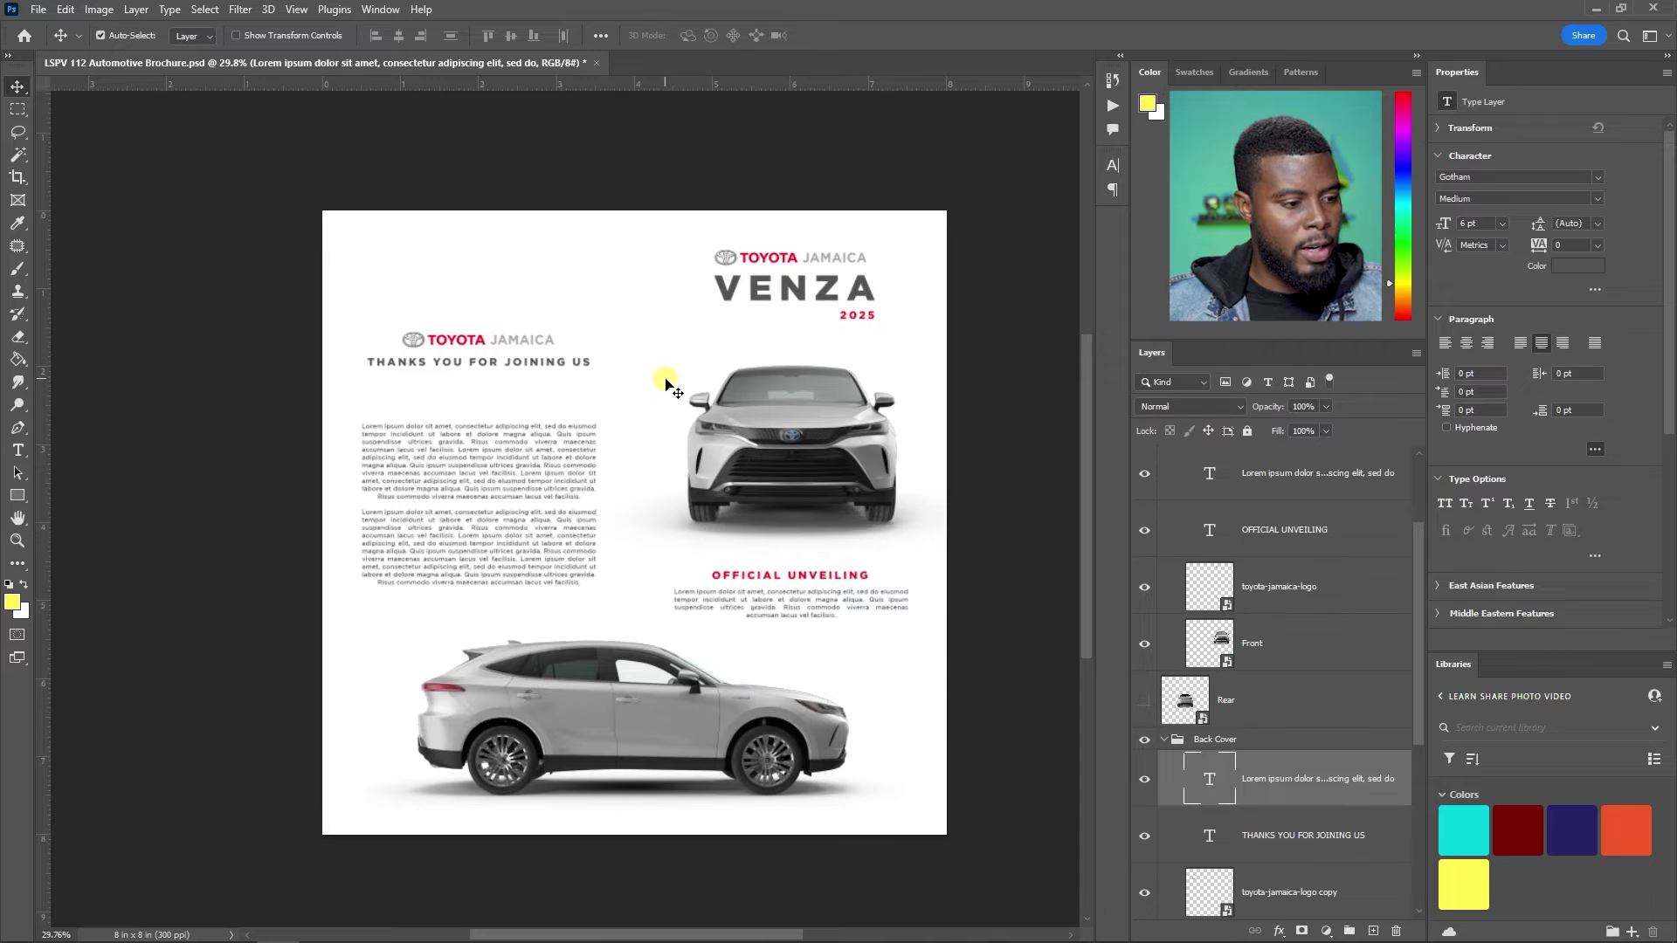
scroll(665, 382, "up", 1)
scroll(673, 384, "down", 1)
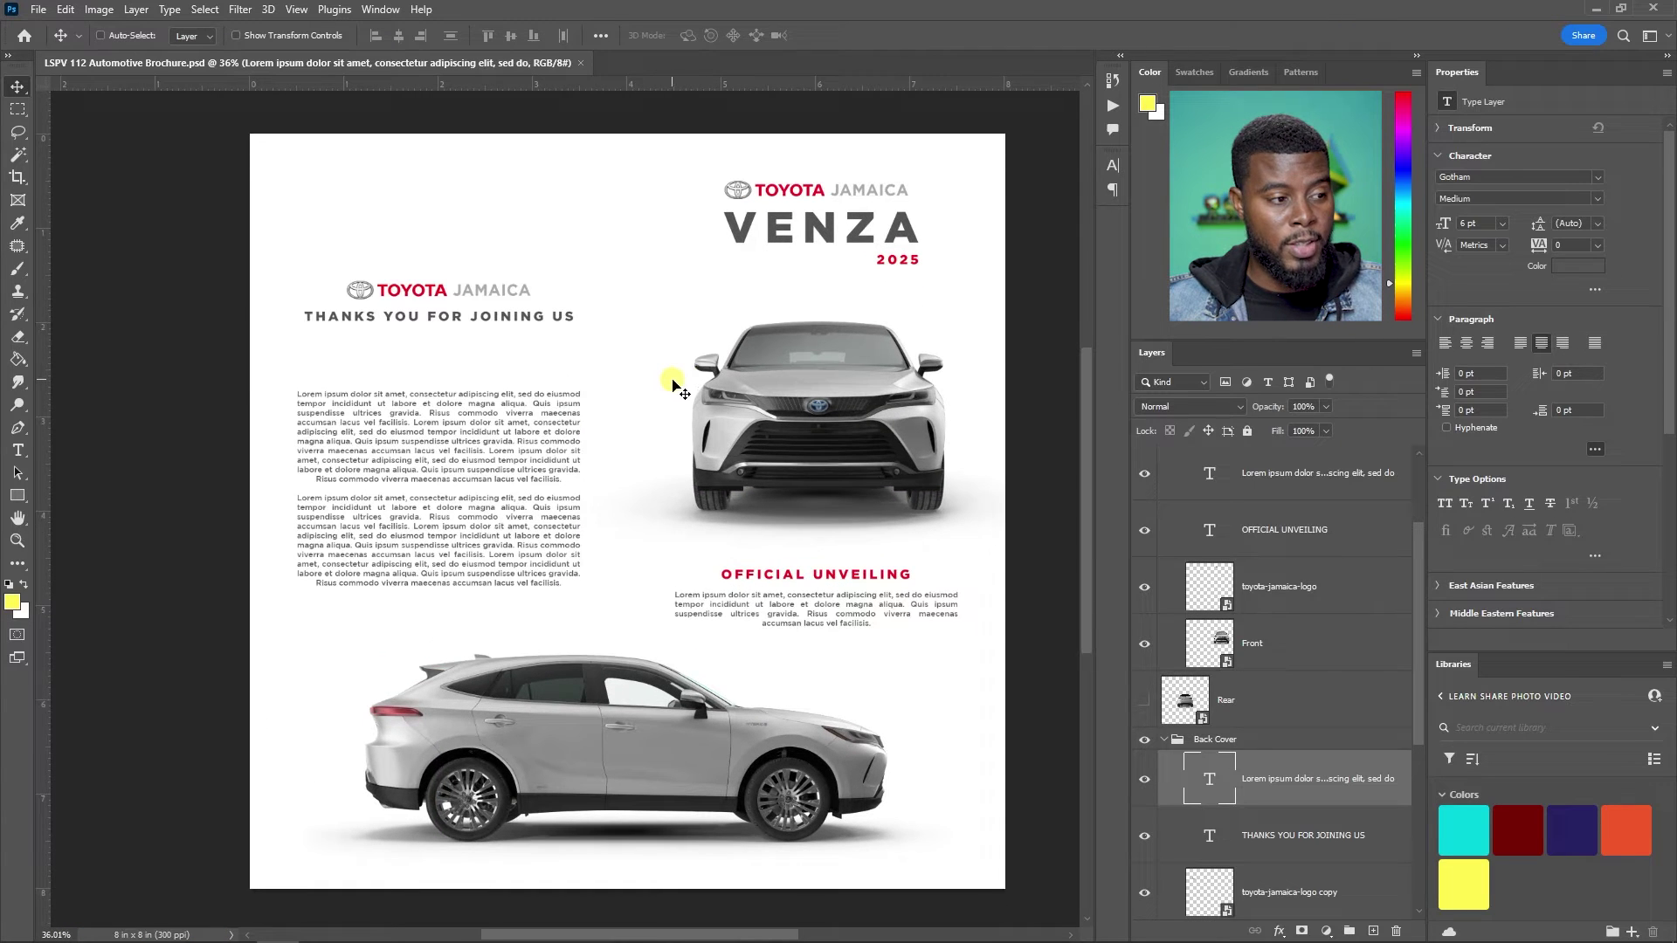
scroll(674, 384, "right", 1)
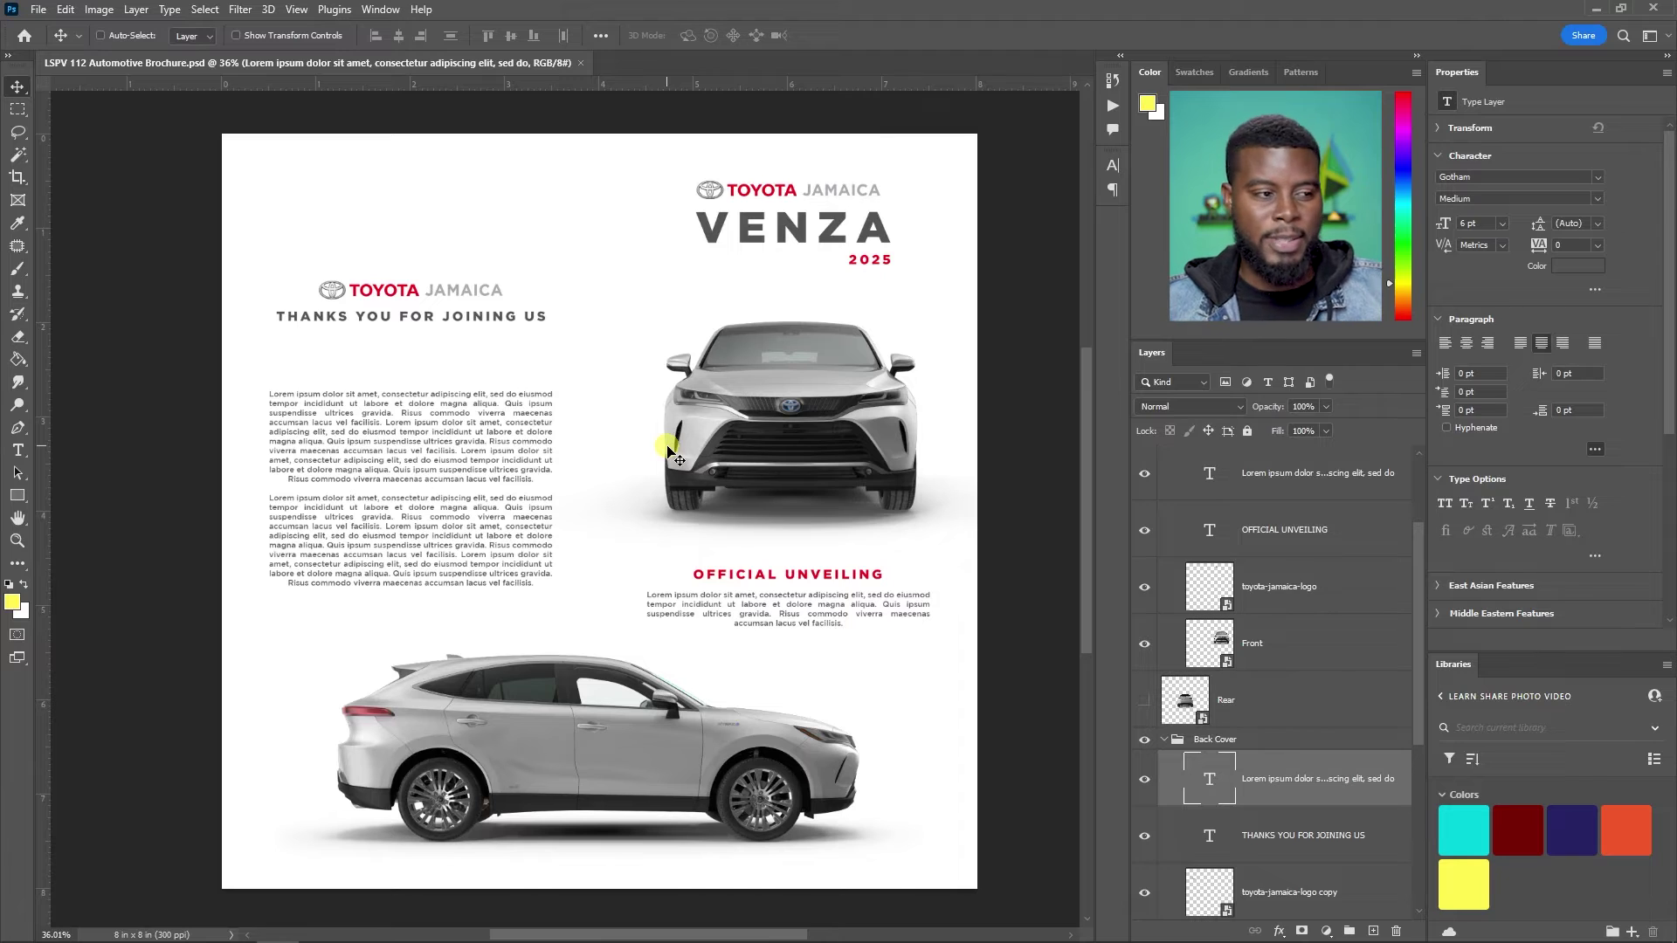
- Collapse the Back Cover and Front Cover layer groups
scroll(671, 453, "down", 1)
scroll(1227, 668, "down", 1)
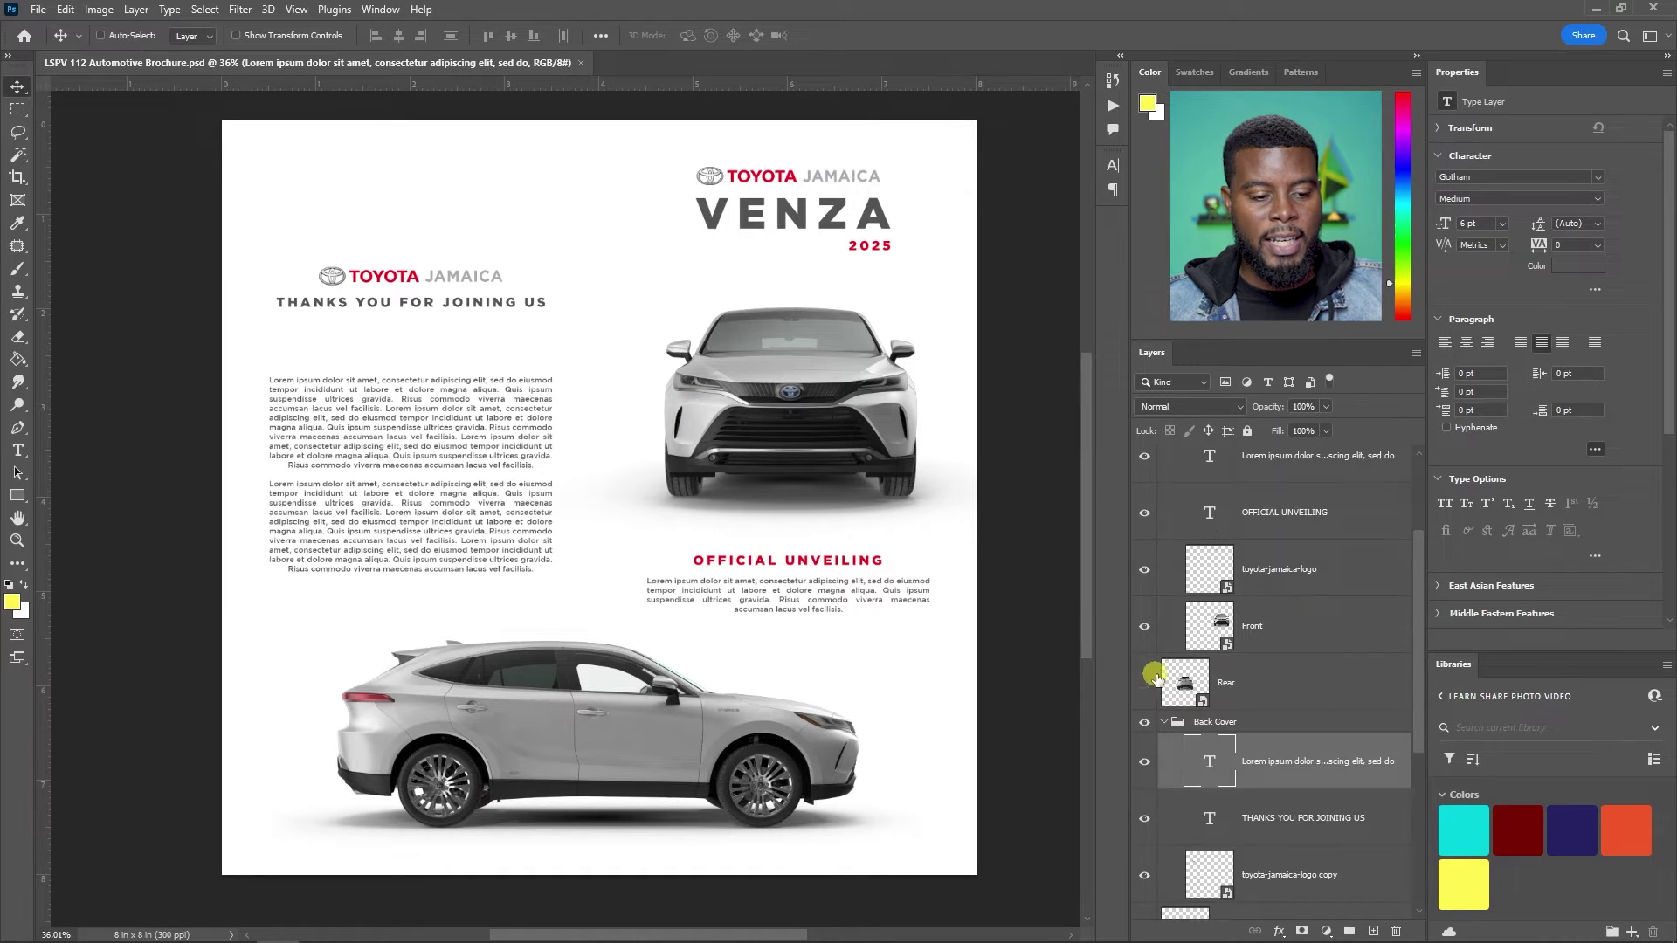
scroll(1170, 668, "down", 3)
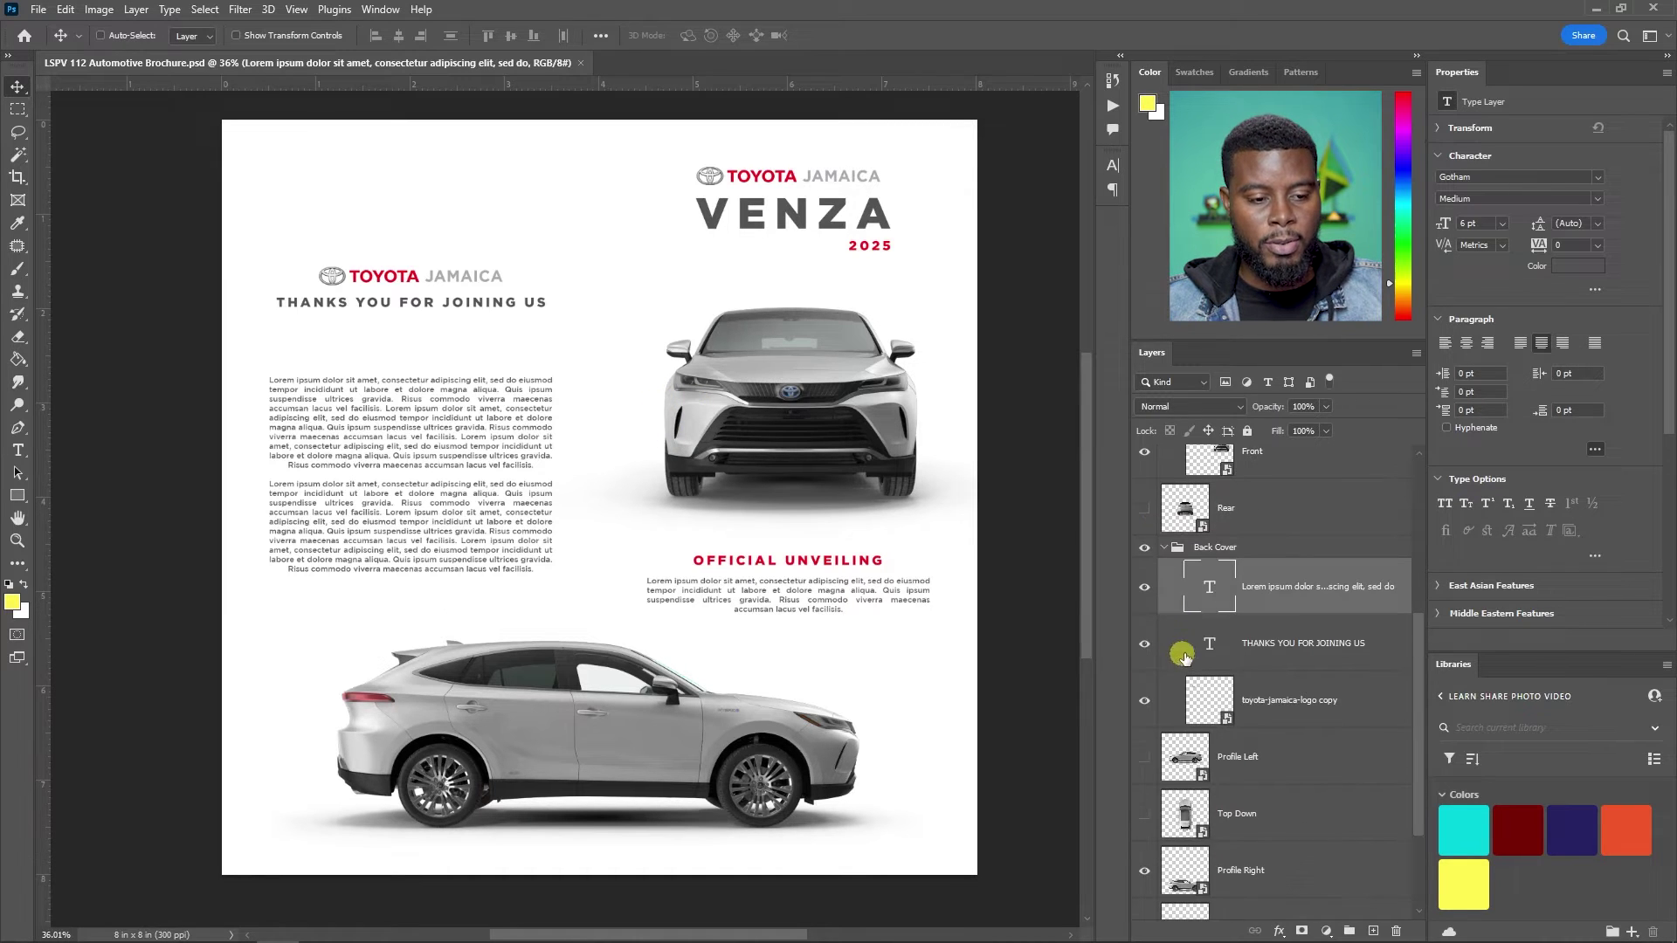
left_click(1171, 547)
left_click(1163, 548)
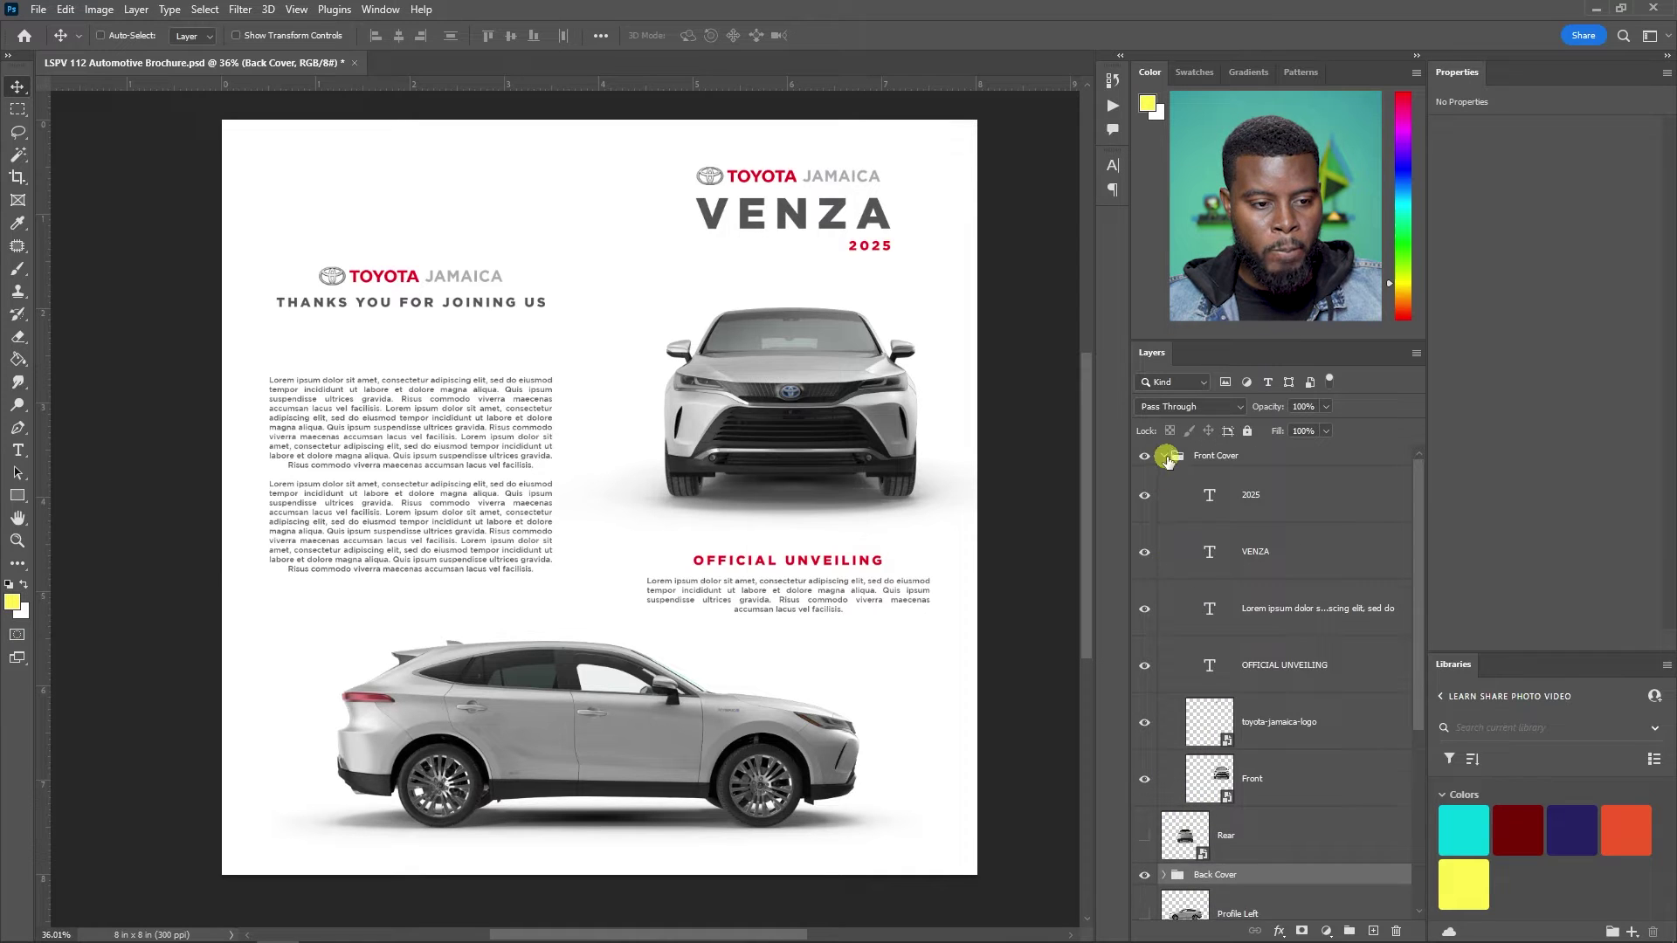
left_click(1166, 455)
- Switch the Front Cover and Back Cover groups off and on again to check what each one contains
left_click(1143, 455)
left_click(1144, 455)
left_click(1146, 534)
left_click(1146, 536)
- Reorder the Profile Right layer directly below the Back Cover group with the Rear layer beneath it, and save the document
left_click_drag(1261, 686, 1258, 563)
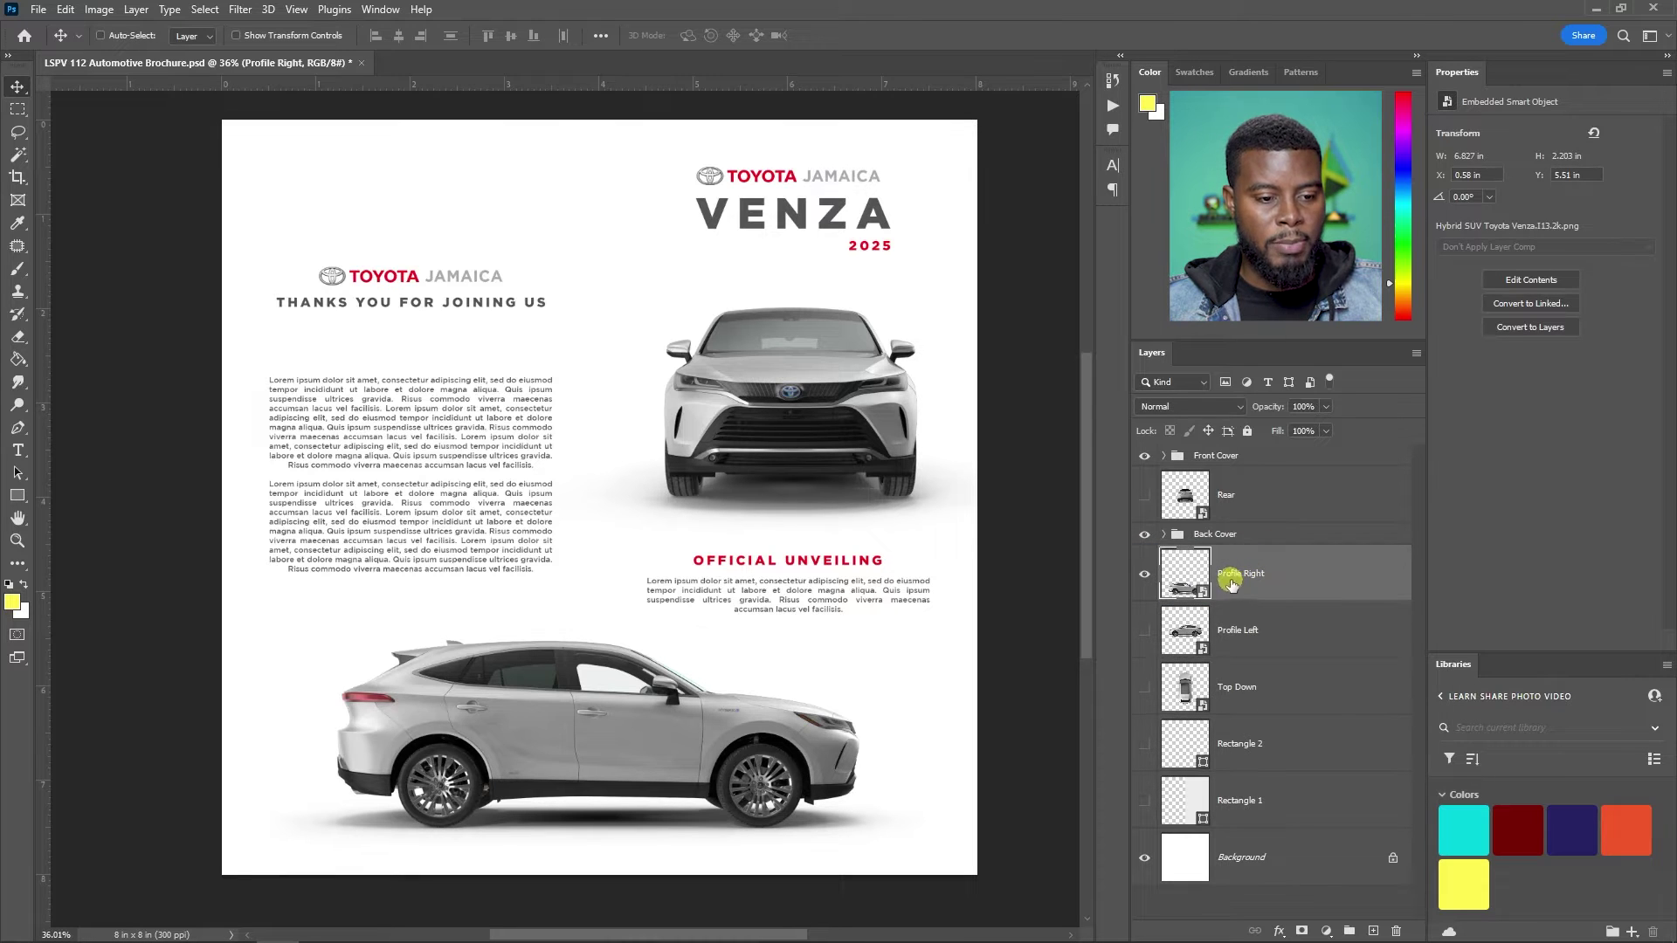
left_click_drag(1227, 494, 1261, 573)
key("ctrl+s")
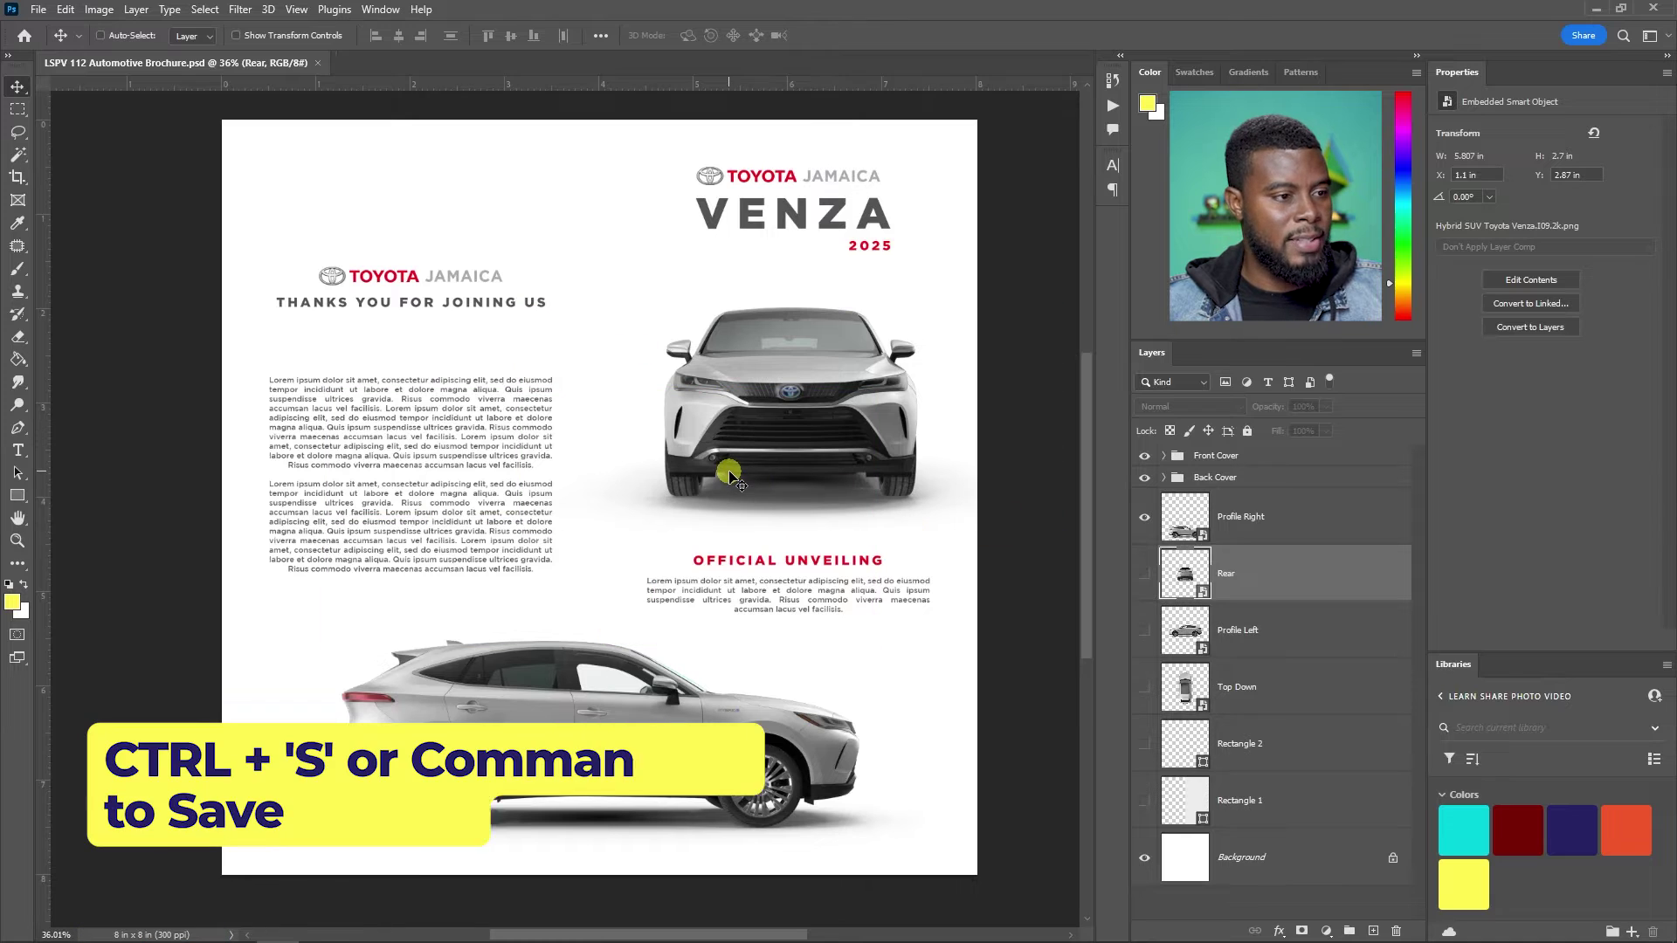
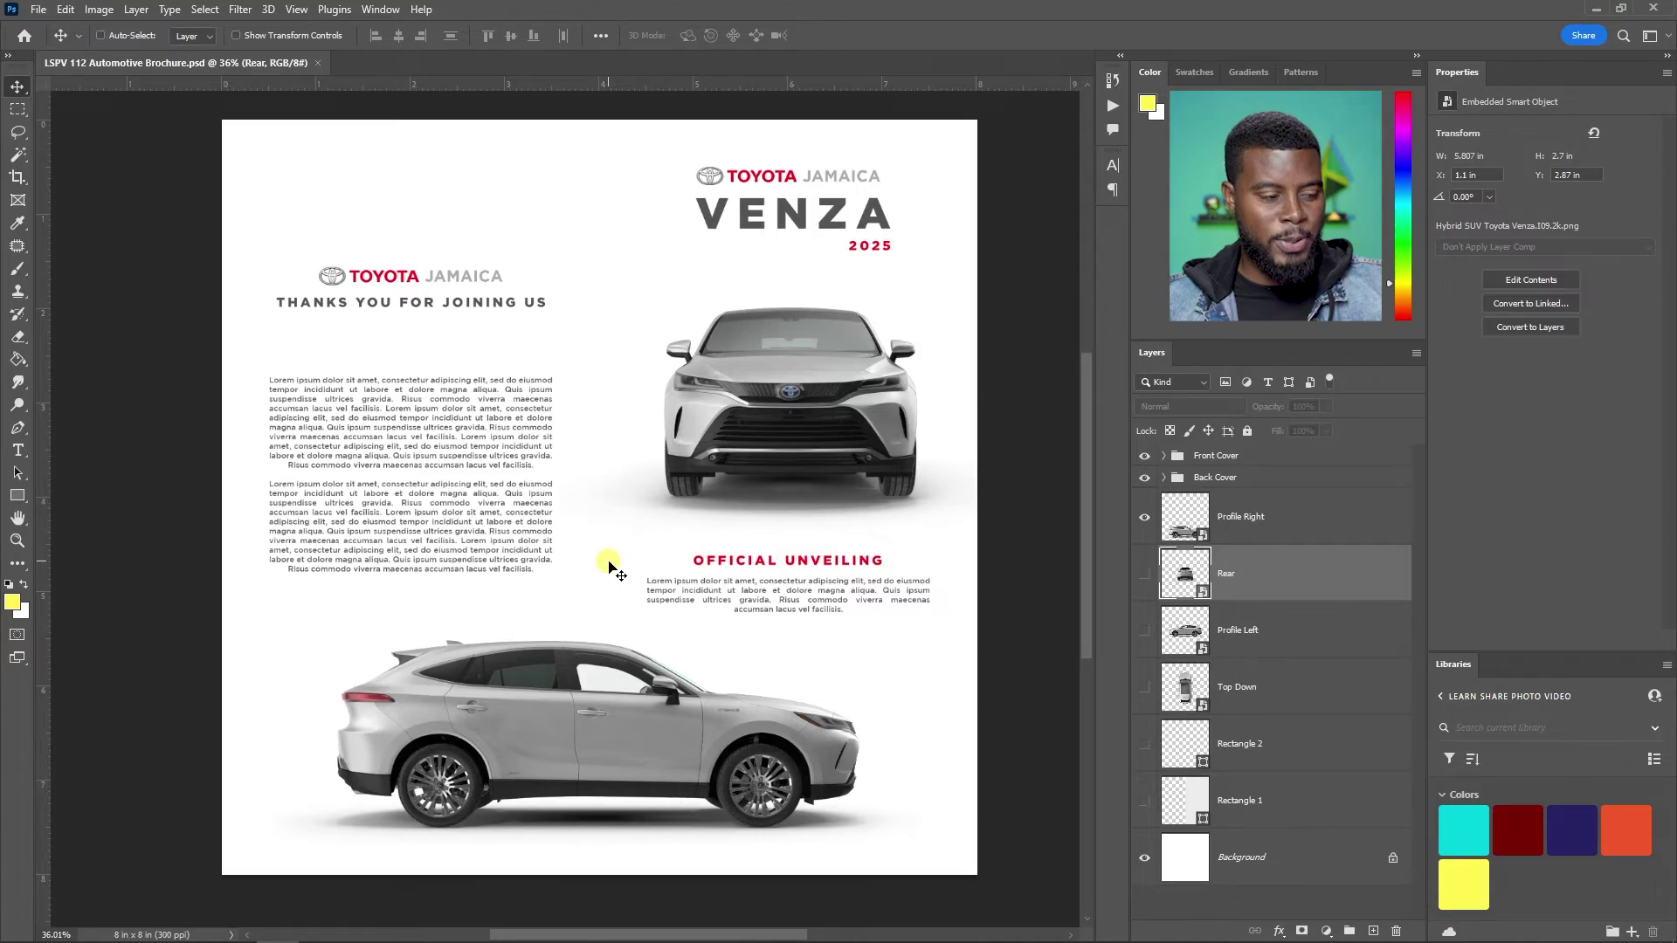
- Show the guides and duplicate the front cover's OFFICIAL UNVEILING heading straight down to the bottom margin guide
scroll(609, 566, "down", 1)
scroll(609, 566, "up", 4)
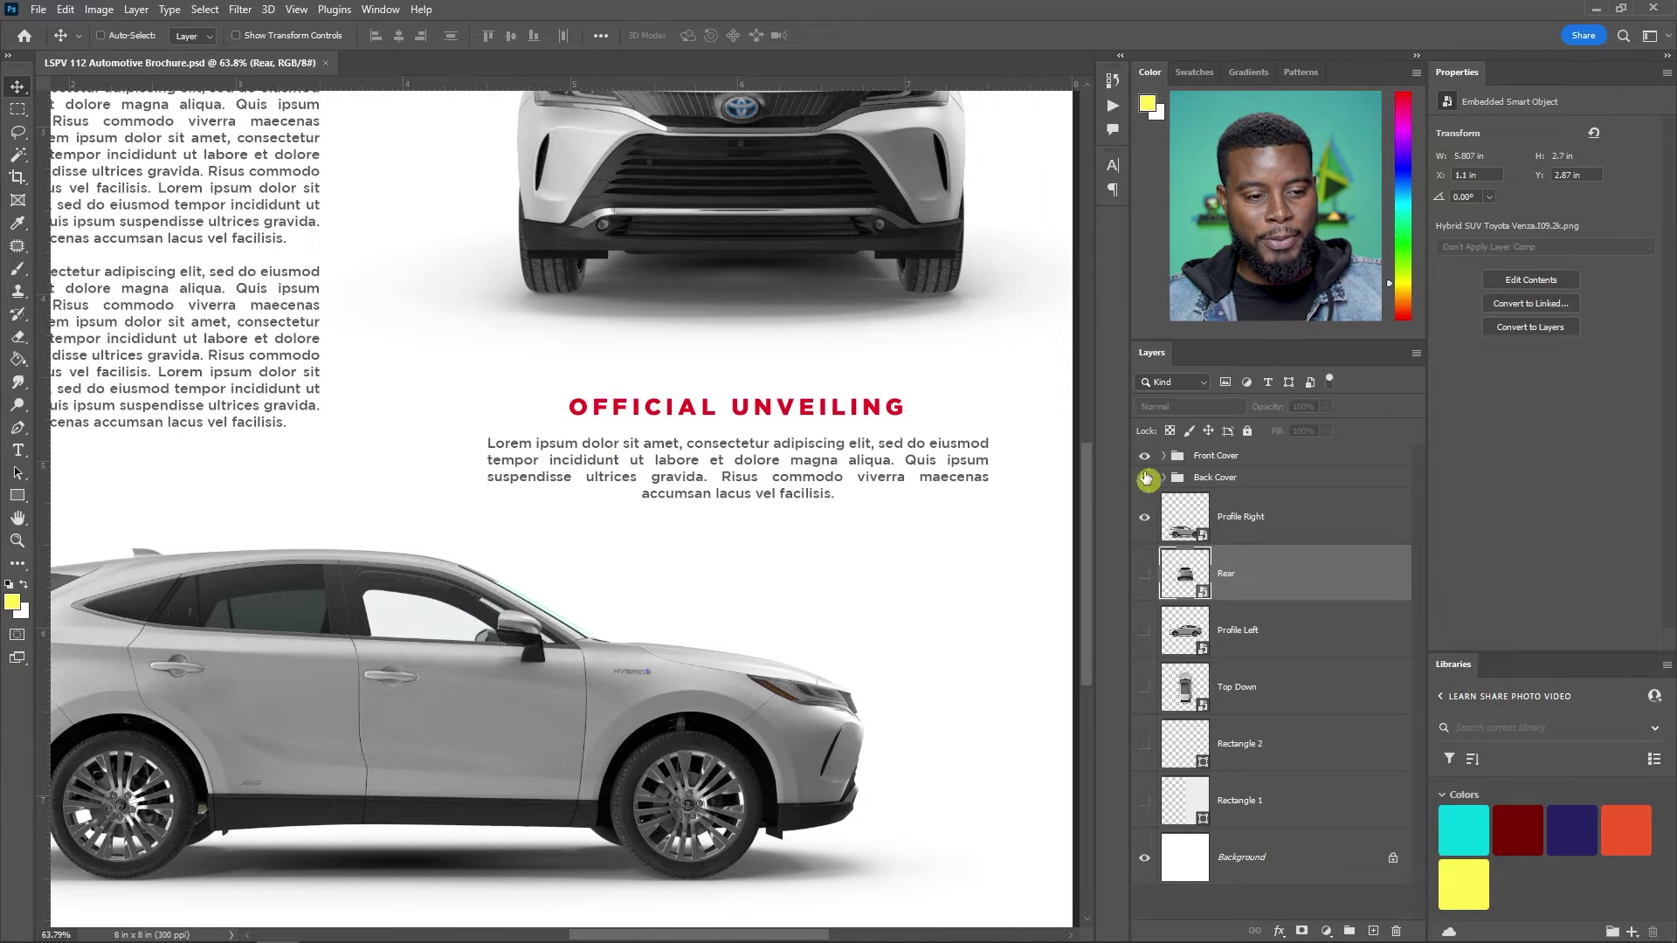
left_click(1165, 456)
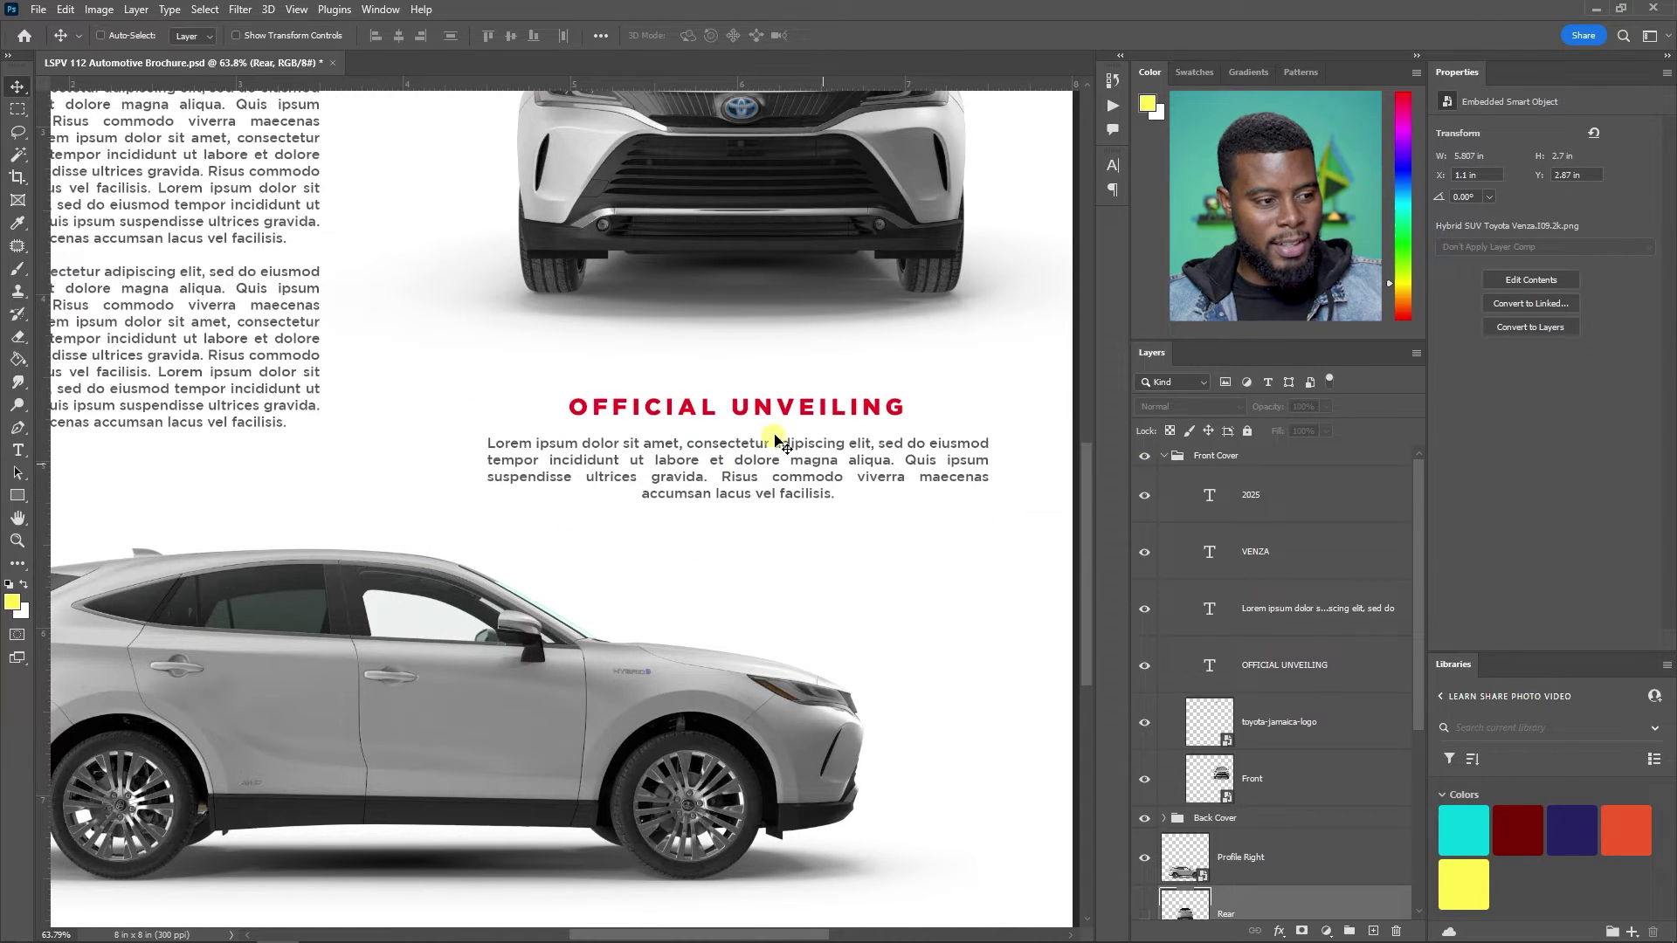
scroll(768, 428, "down", 1)
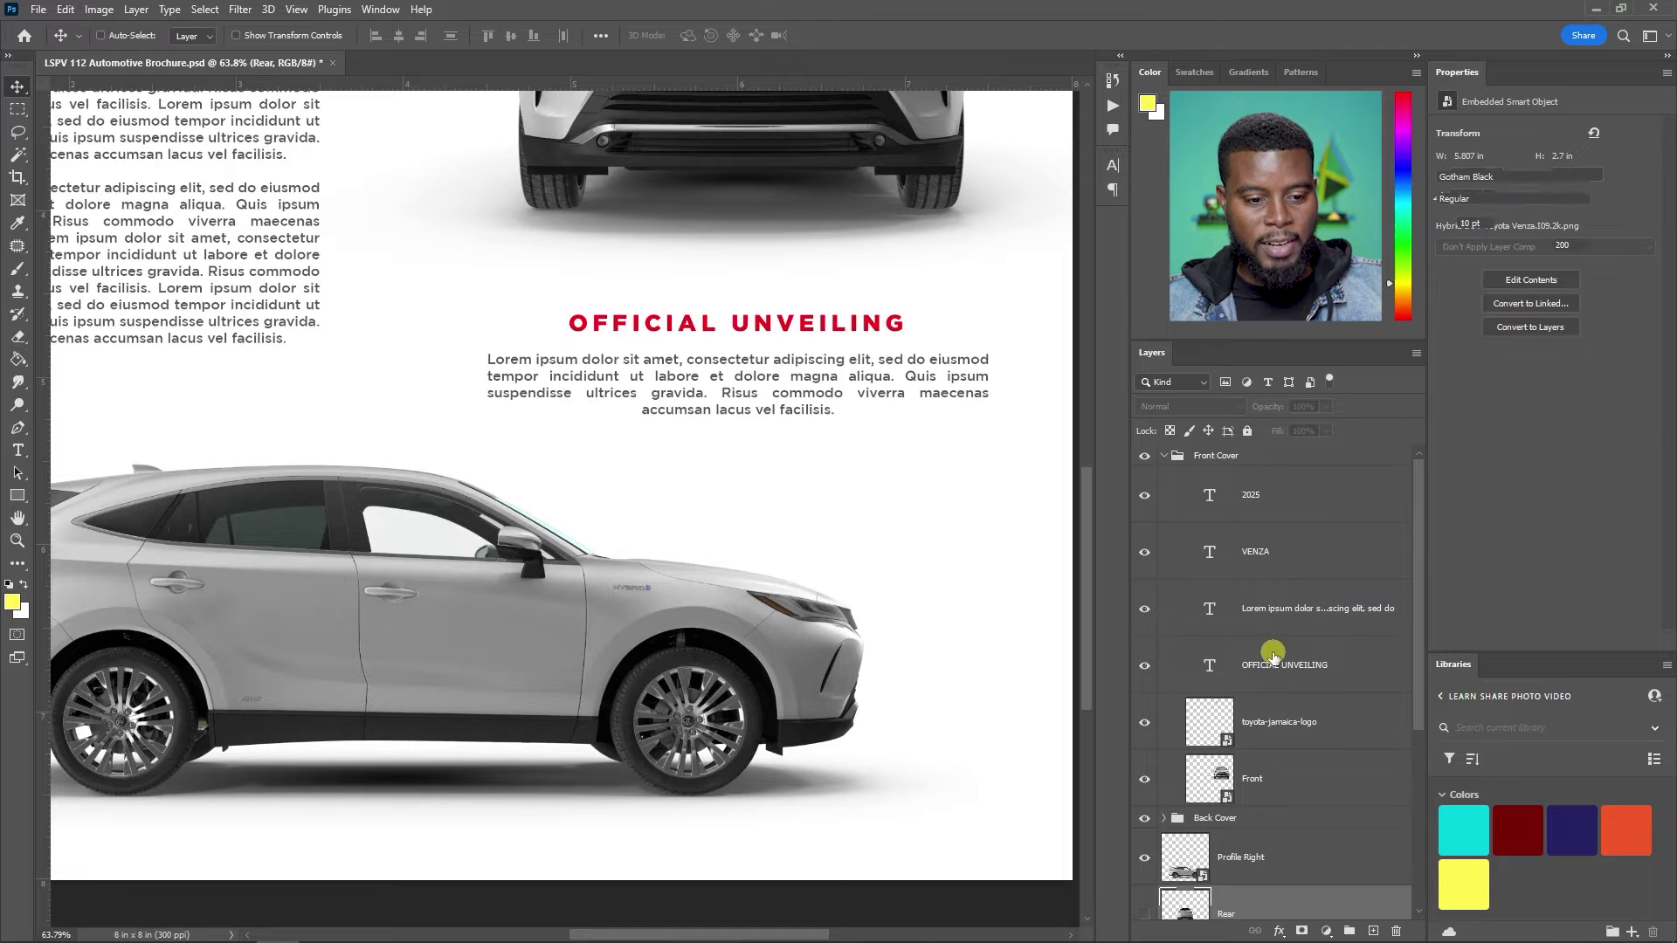
left_click(1251, 656)
key("ctrl+semicolon")
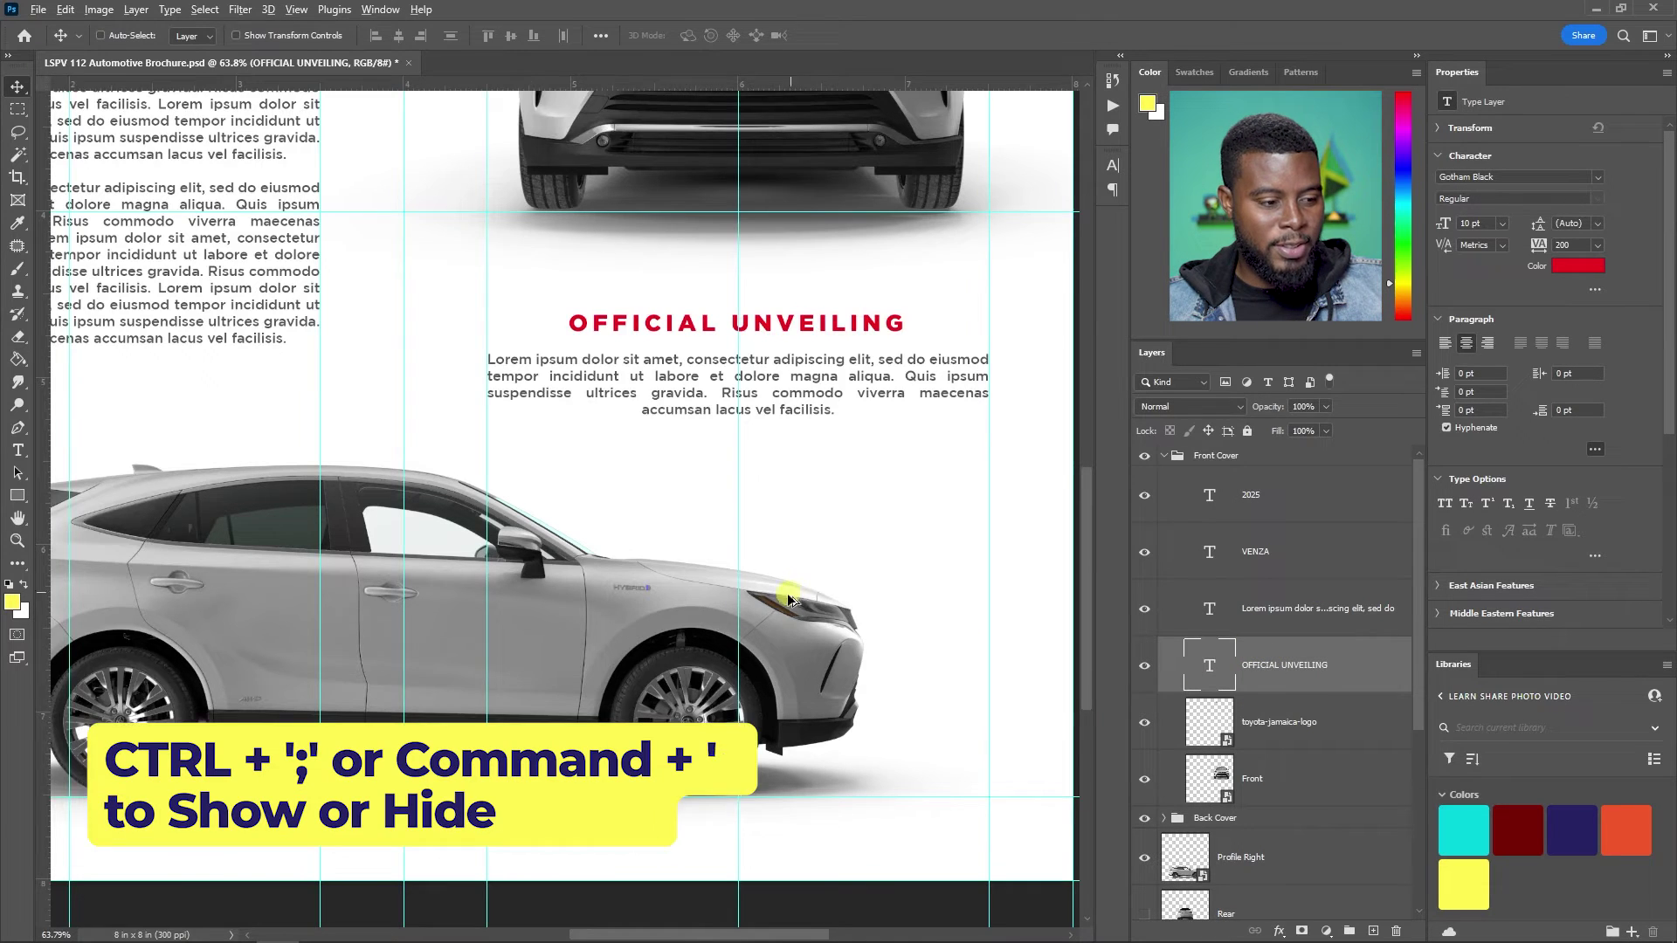
scroll(780, 602, "up", 2)
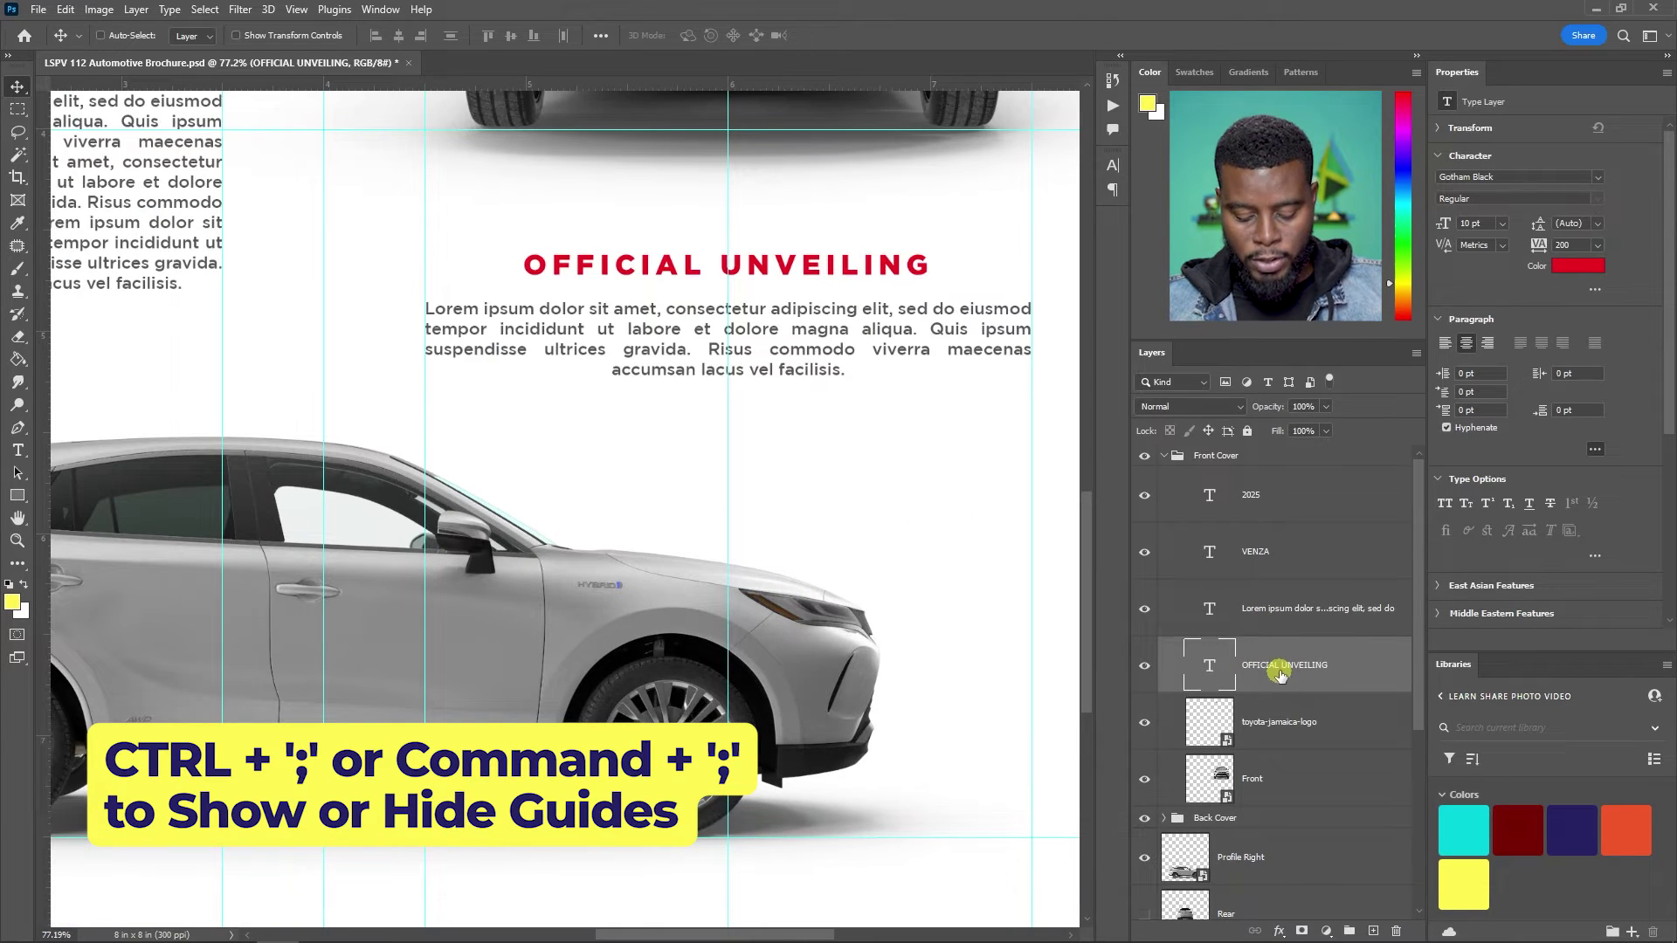
left_click_drag(772, 270, 772, 905)
- Replace the duplicated heading's text with THIS IS NOT A REAL BROCHURE
double_click(786, 825)
type("aVEILING")
key("ctrl+a")
type("THIS IS NO ")
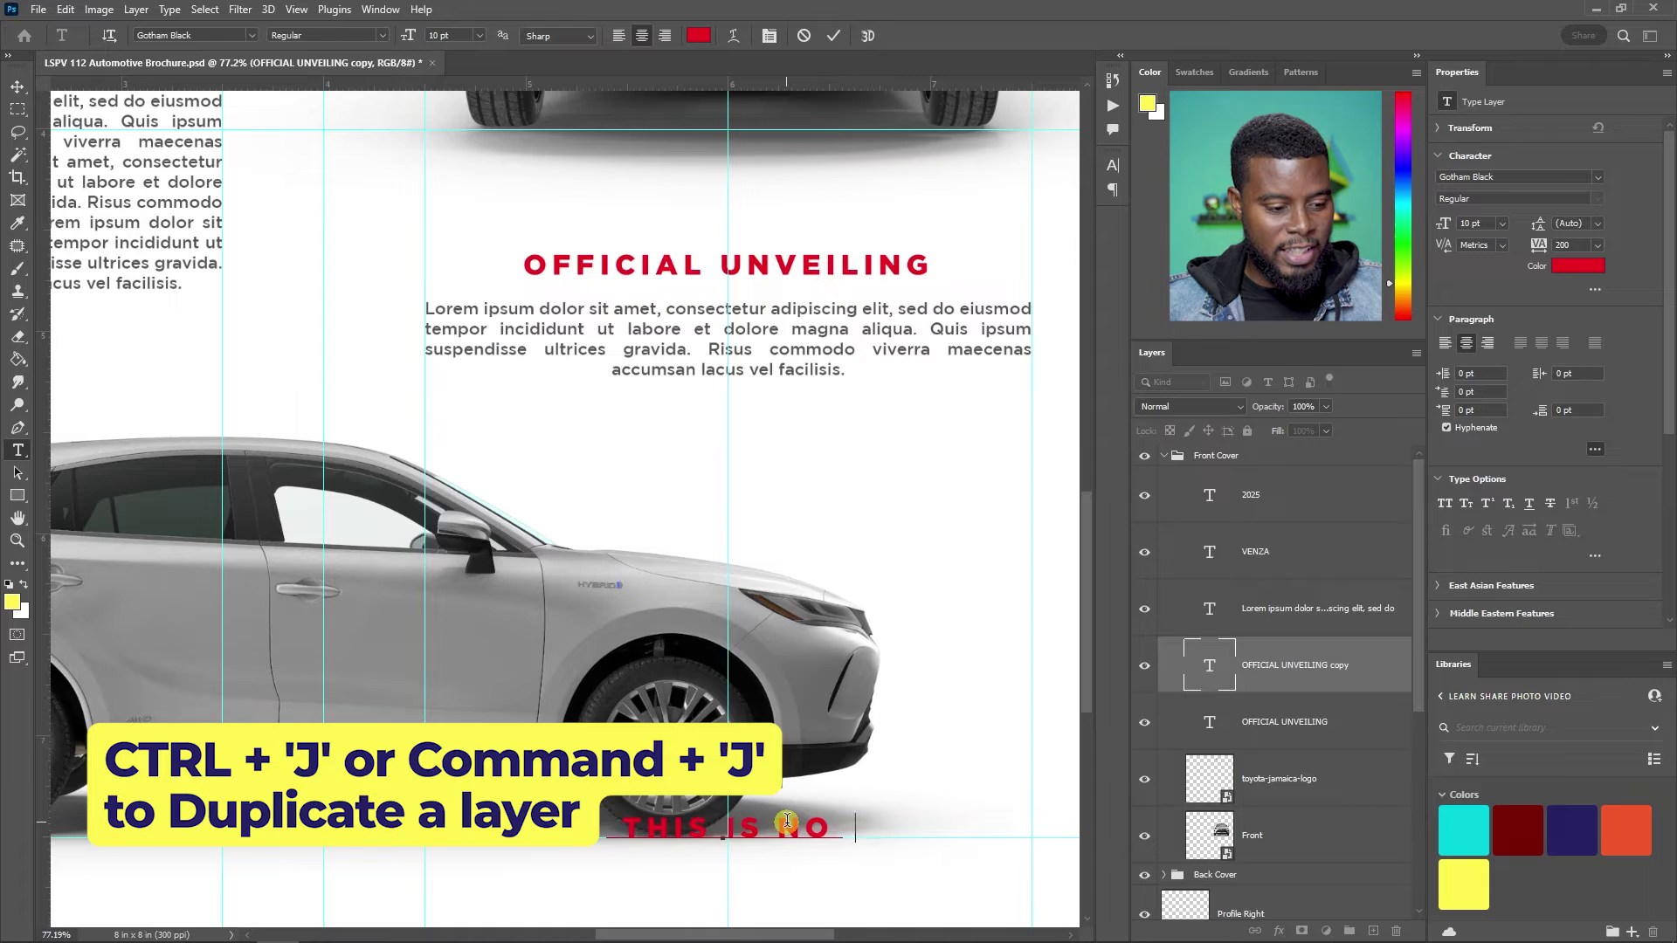
type("T A REAL BROCHURE")
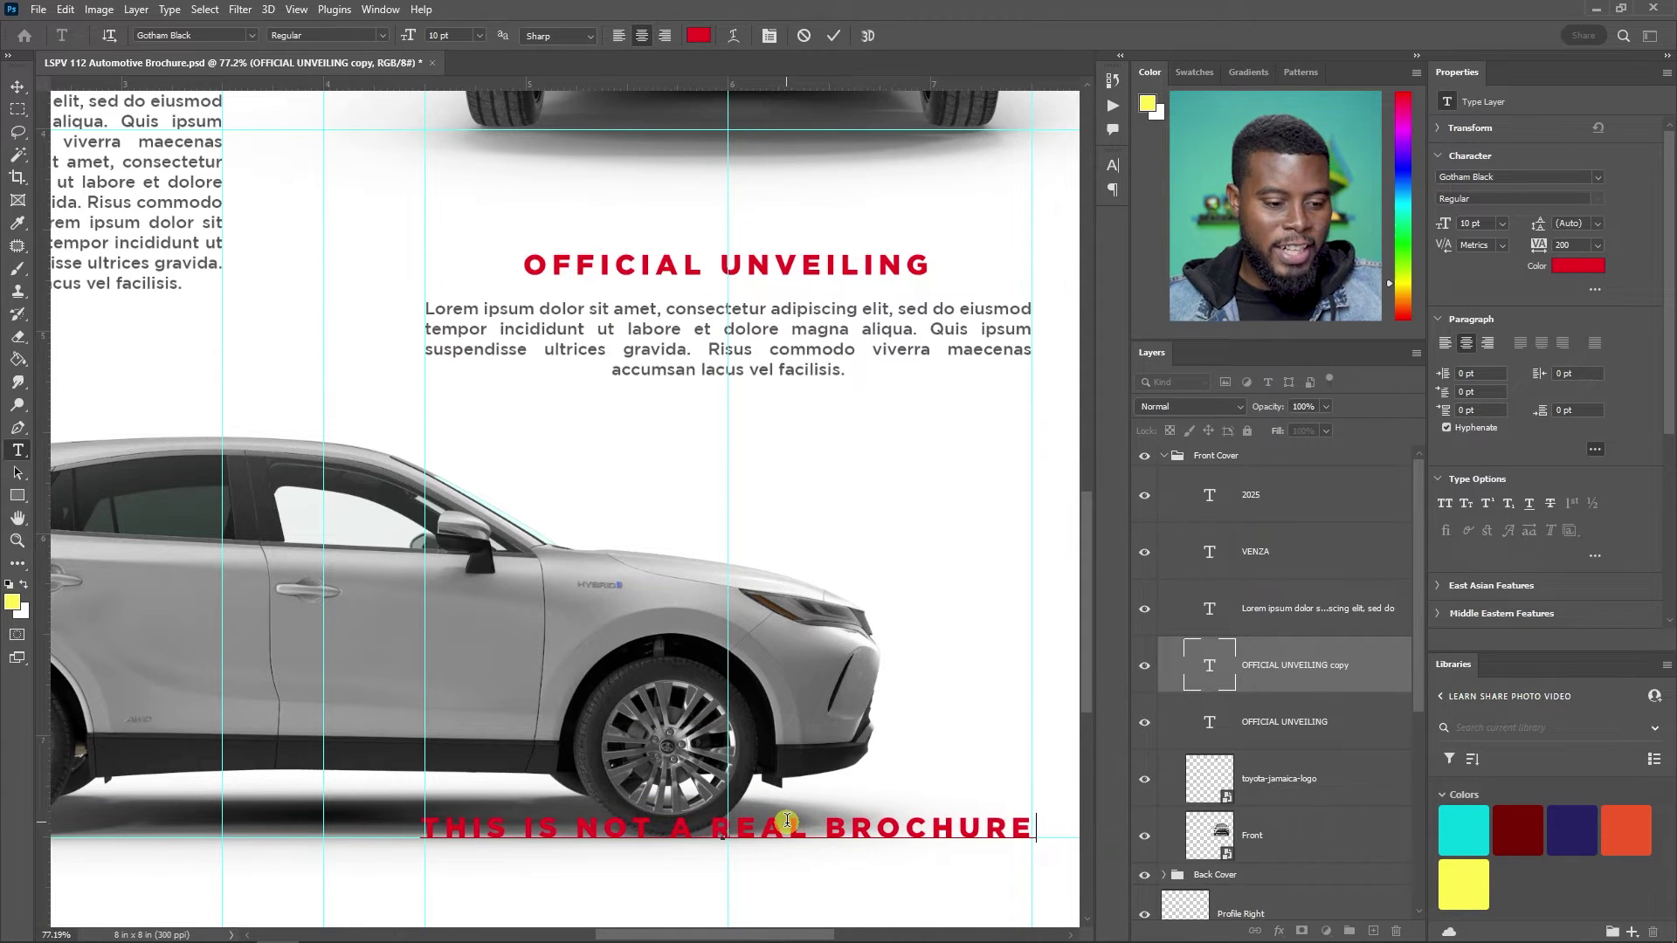
- Reduce the THIS IS NOT A REAL BROCHURE text to 3 pt and commit the text edit
key("ctrl+a")
scroll(1488, 222, "down", 7)
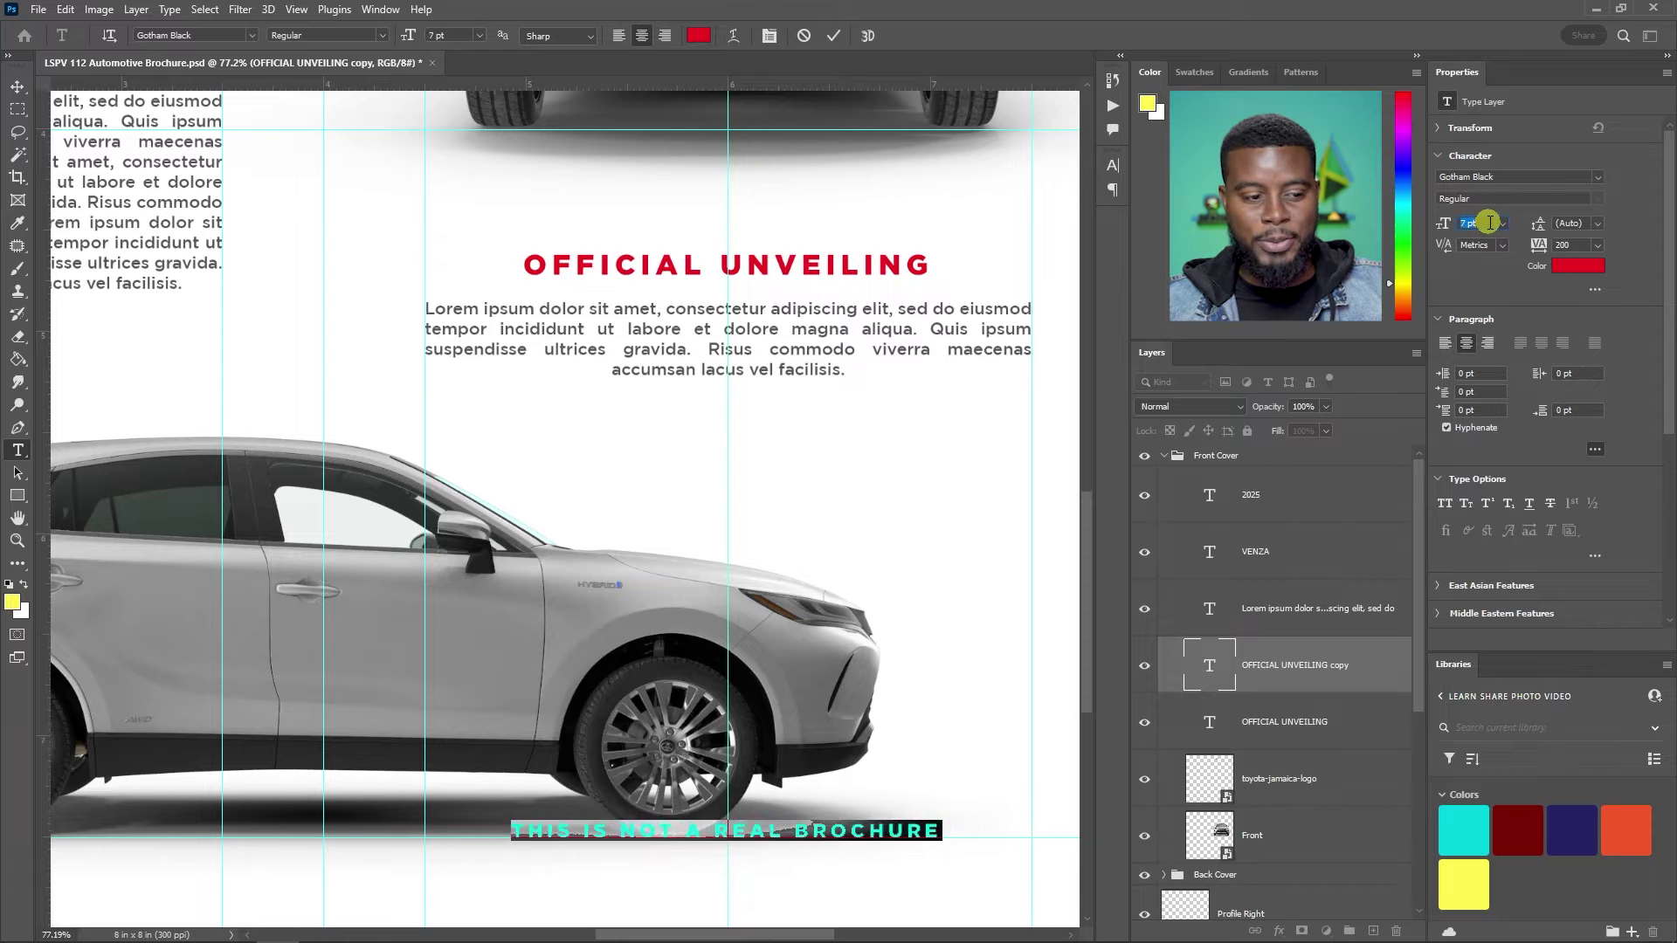
key("ctrl+Return")
key("v")
scroll(733, 864, "up", 5)
scroll(743, 841, "up", 2)
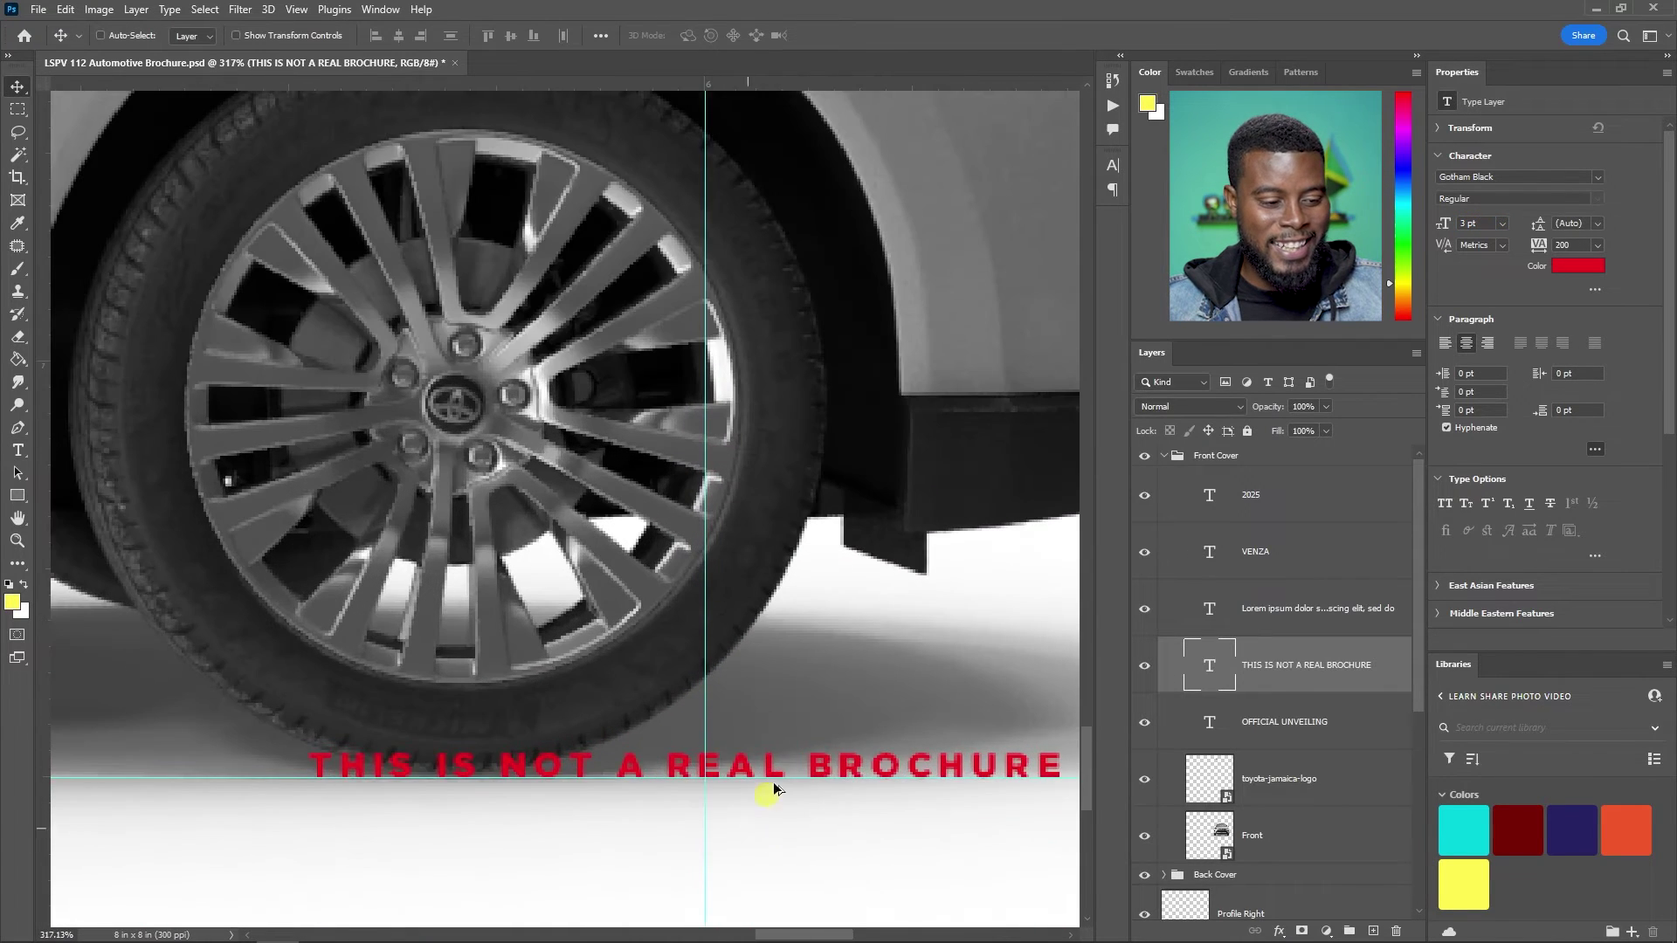
scroll(769, 789, "right", 3)
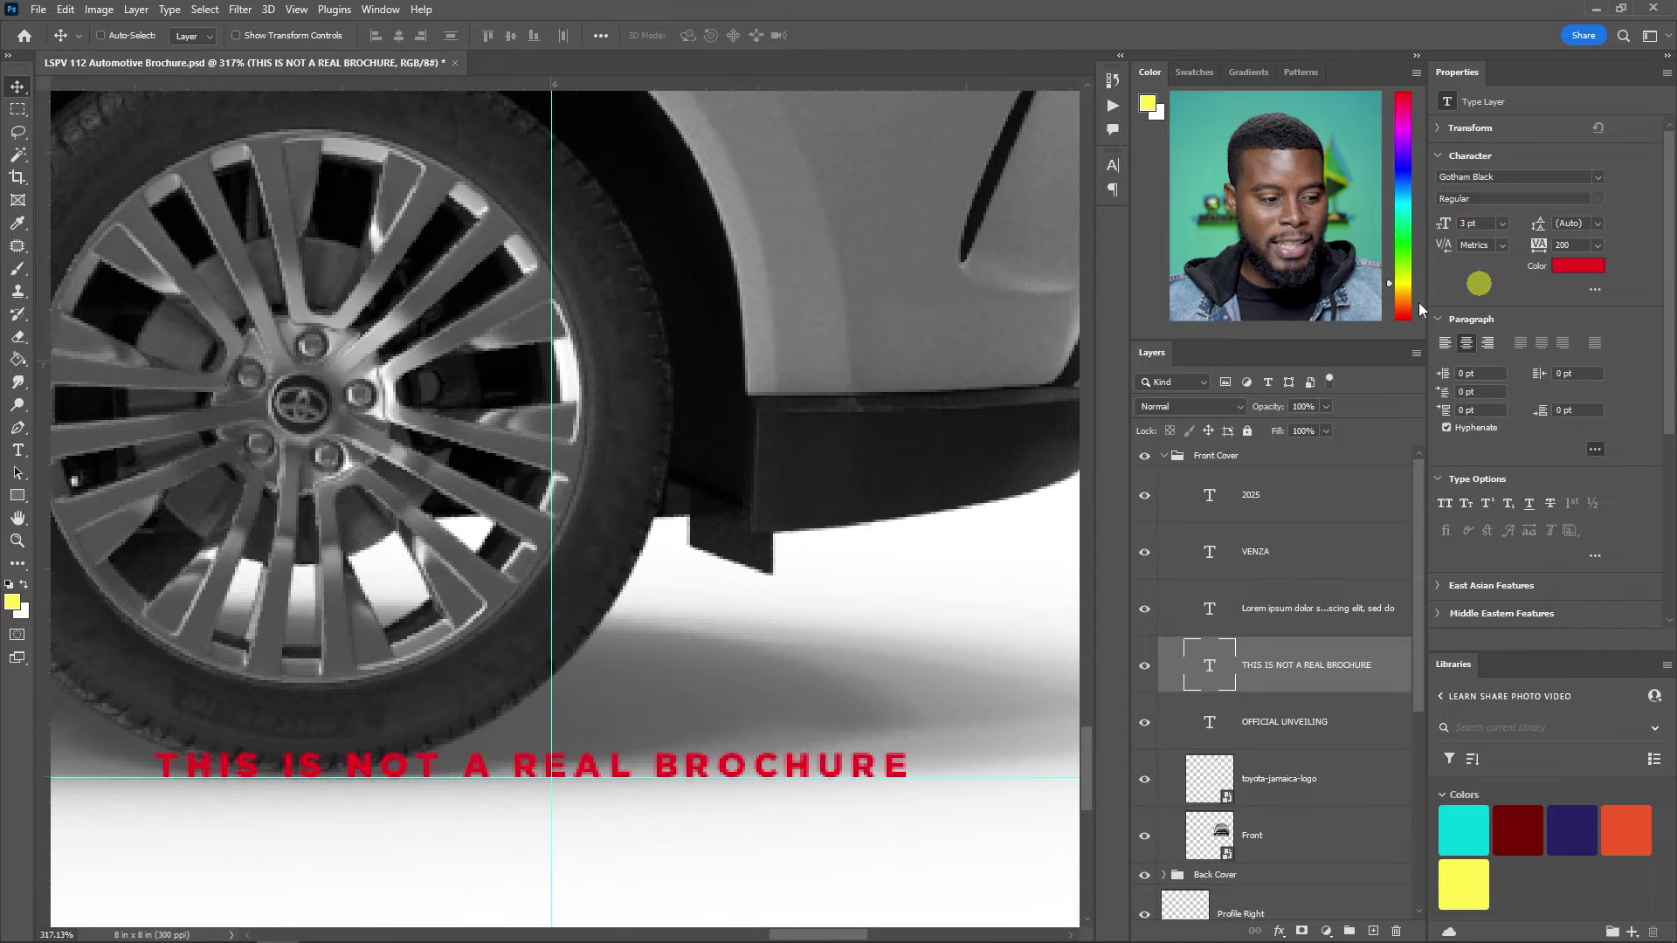
- Nudge the Profile Right car image up to a Y position of 5.34 in, clear of the disclaimer text
scroll(668, 594, "down", 8)
scroll(626, 541, "down", 3)
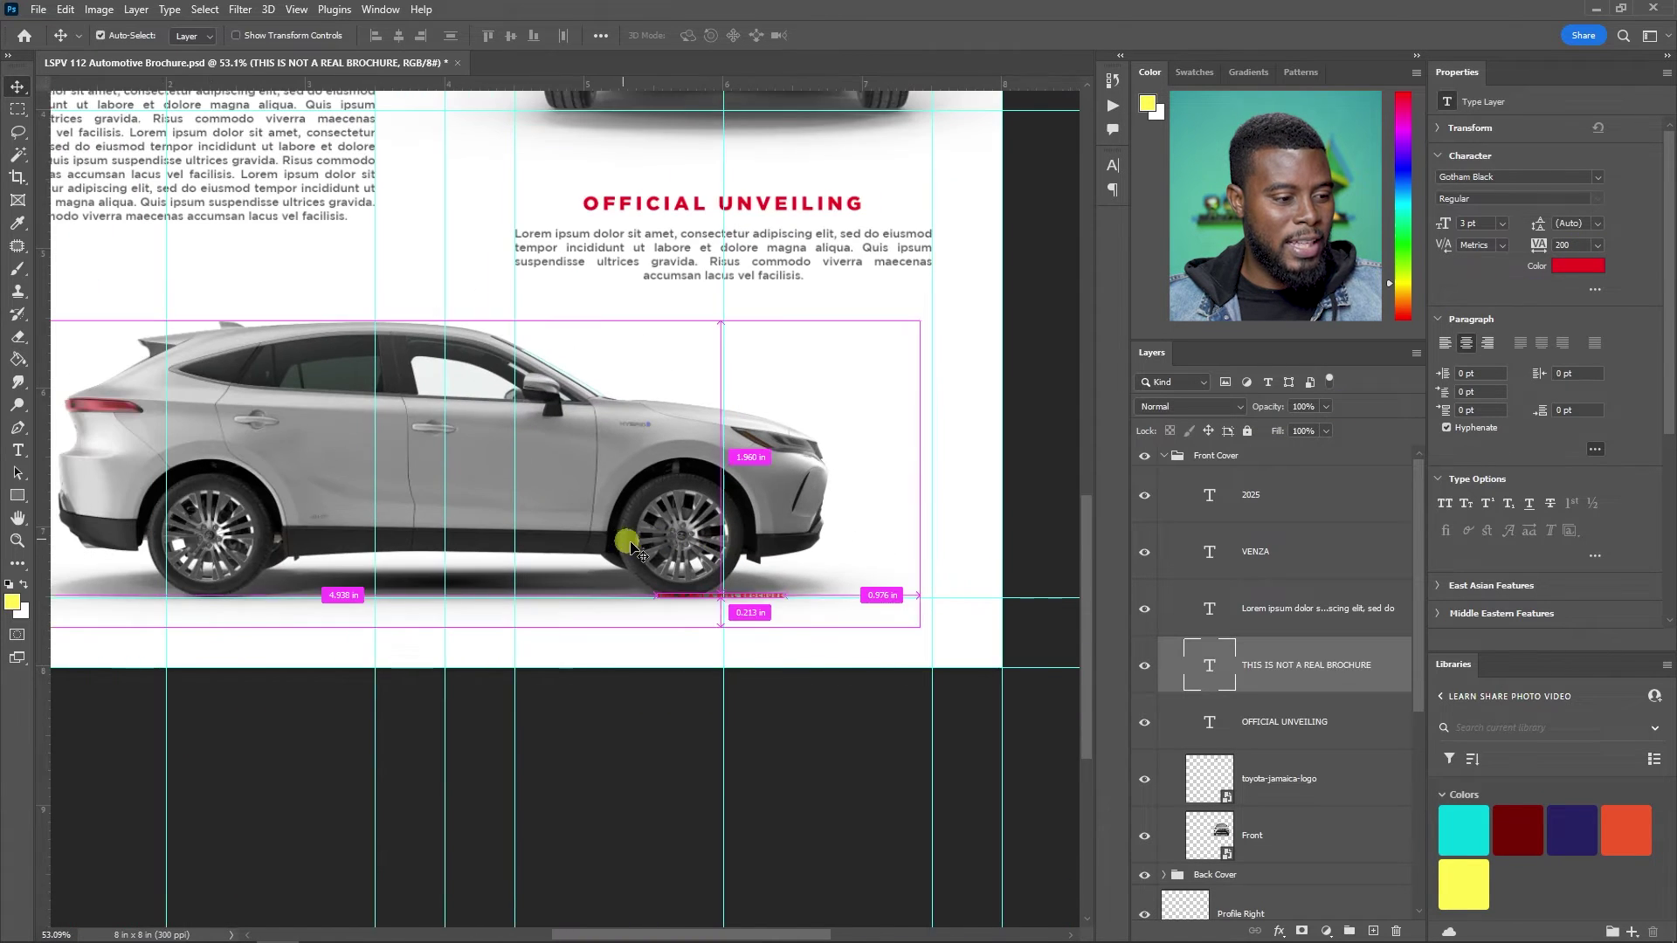
scroll(1281, 722, "down", 3)
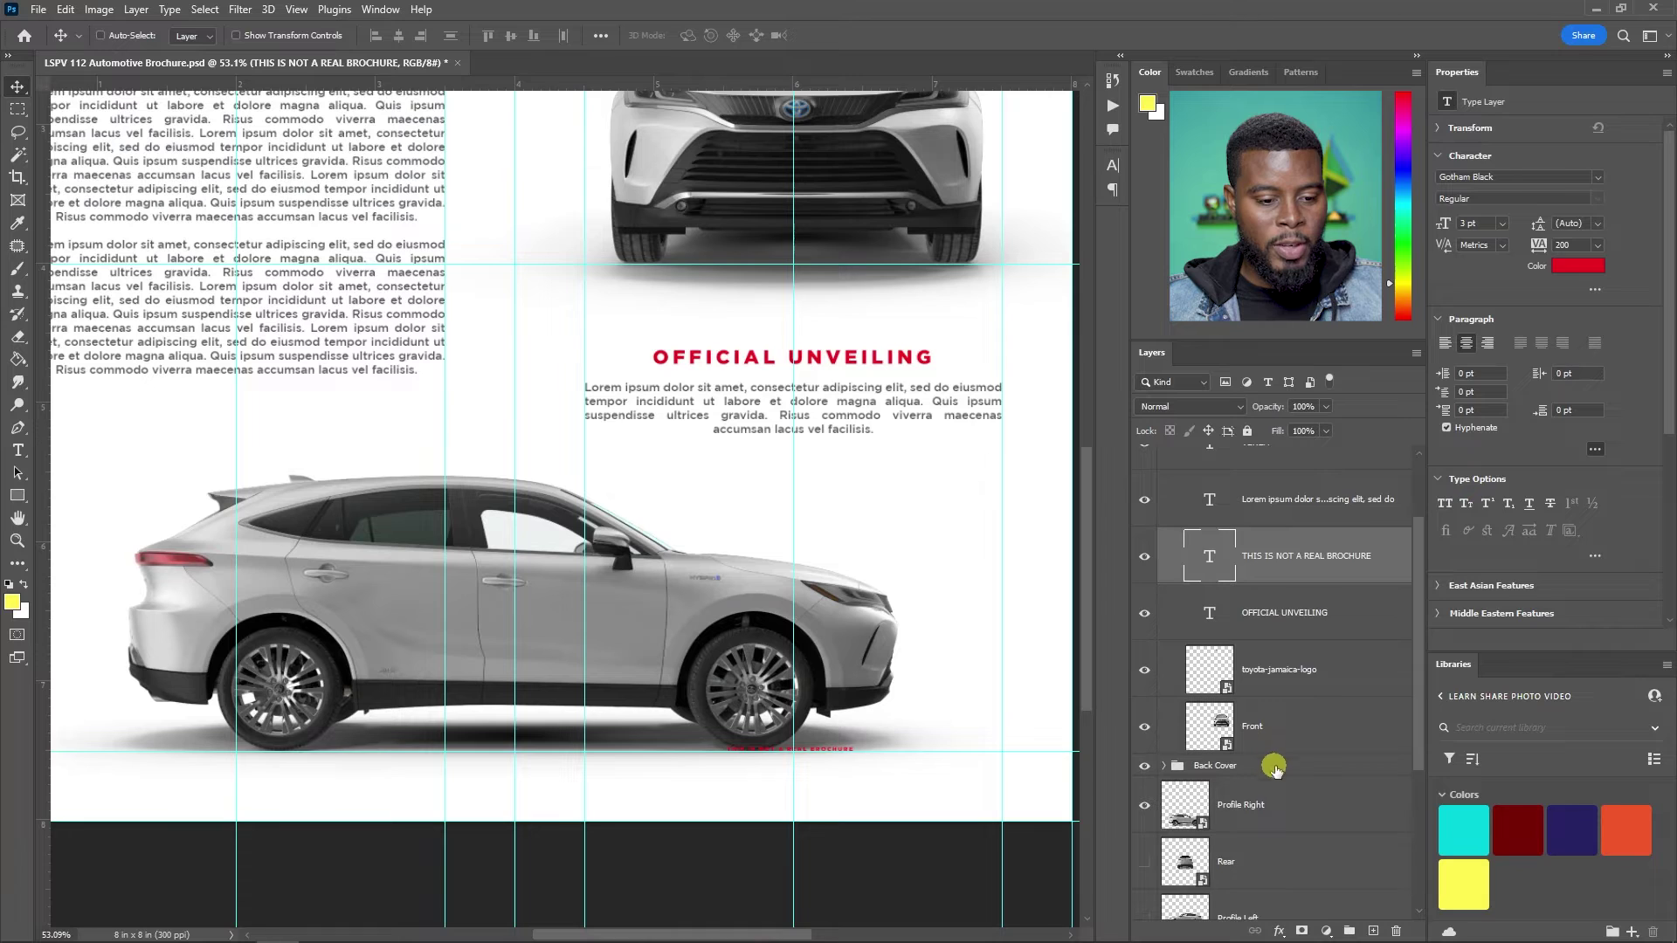
left_click(1251, 770)
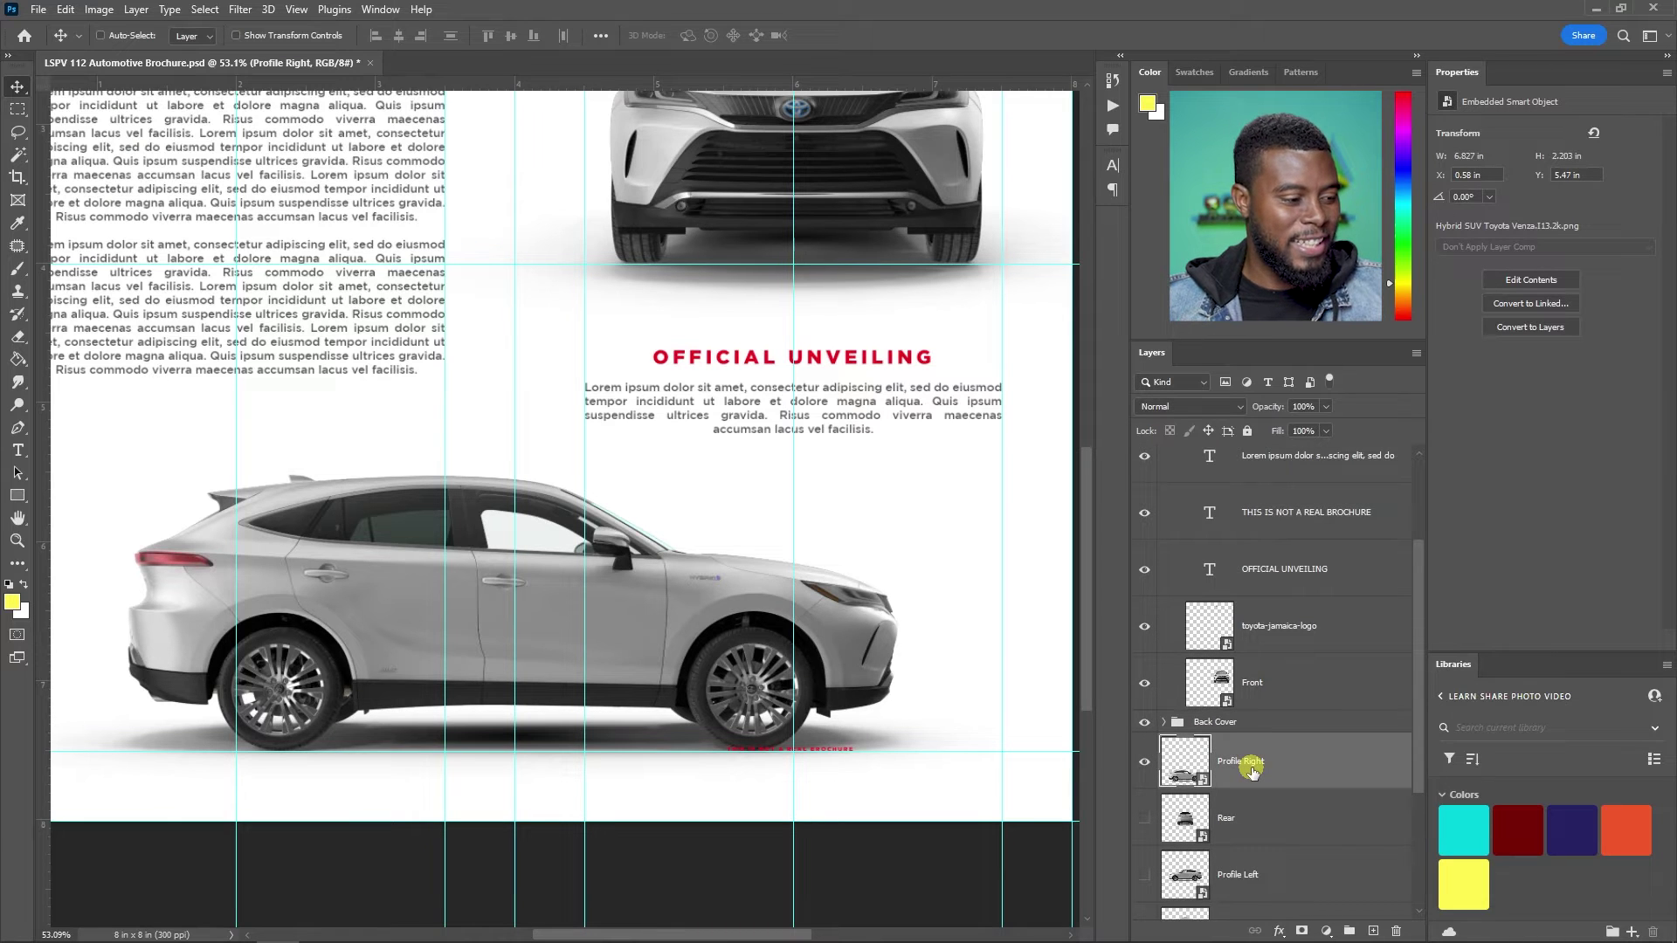
key("shift+Up")
key("shift+Up")
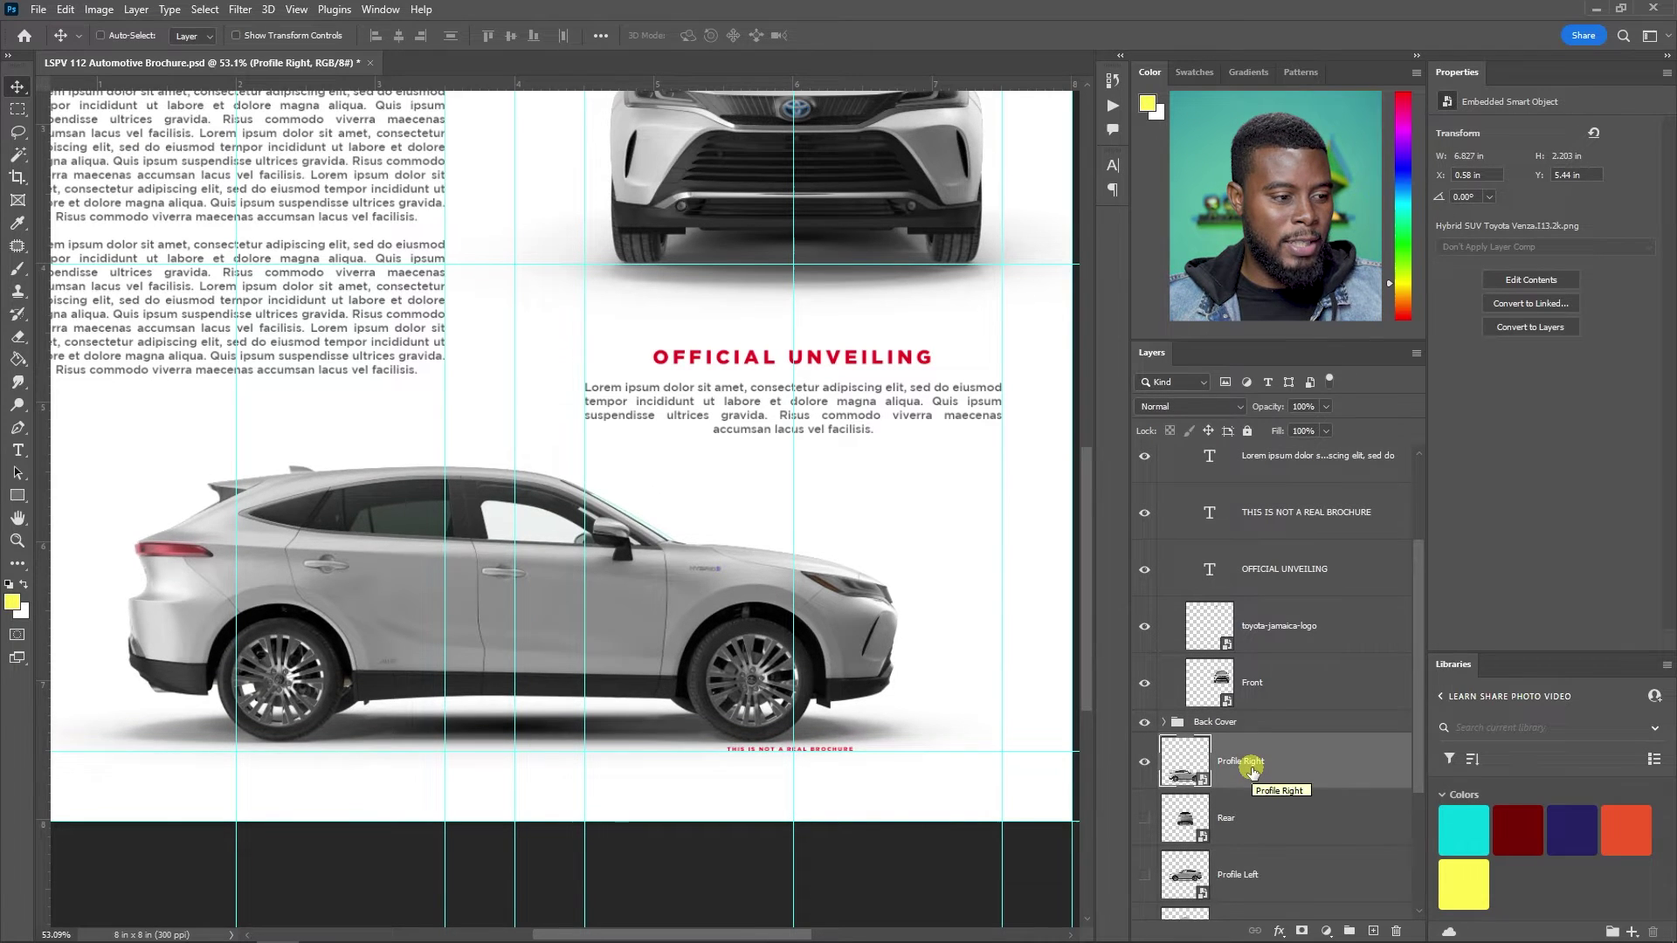
key("shift+Up")
key("shift+Up")
key("shift+Up")
scroll(673, 561, "down", 3)
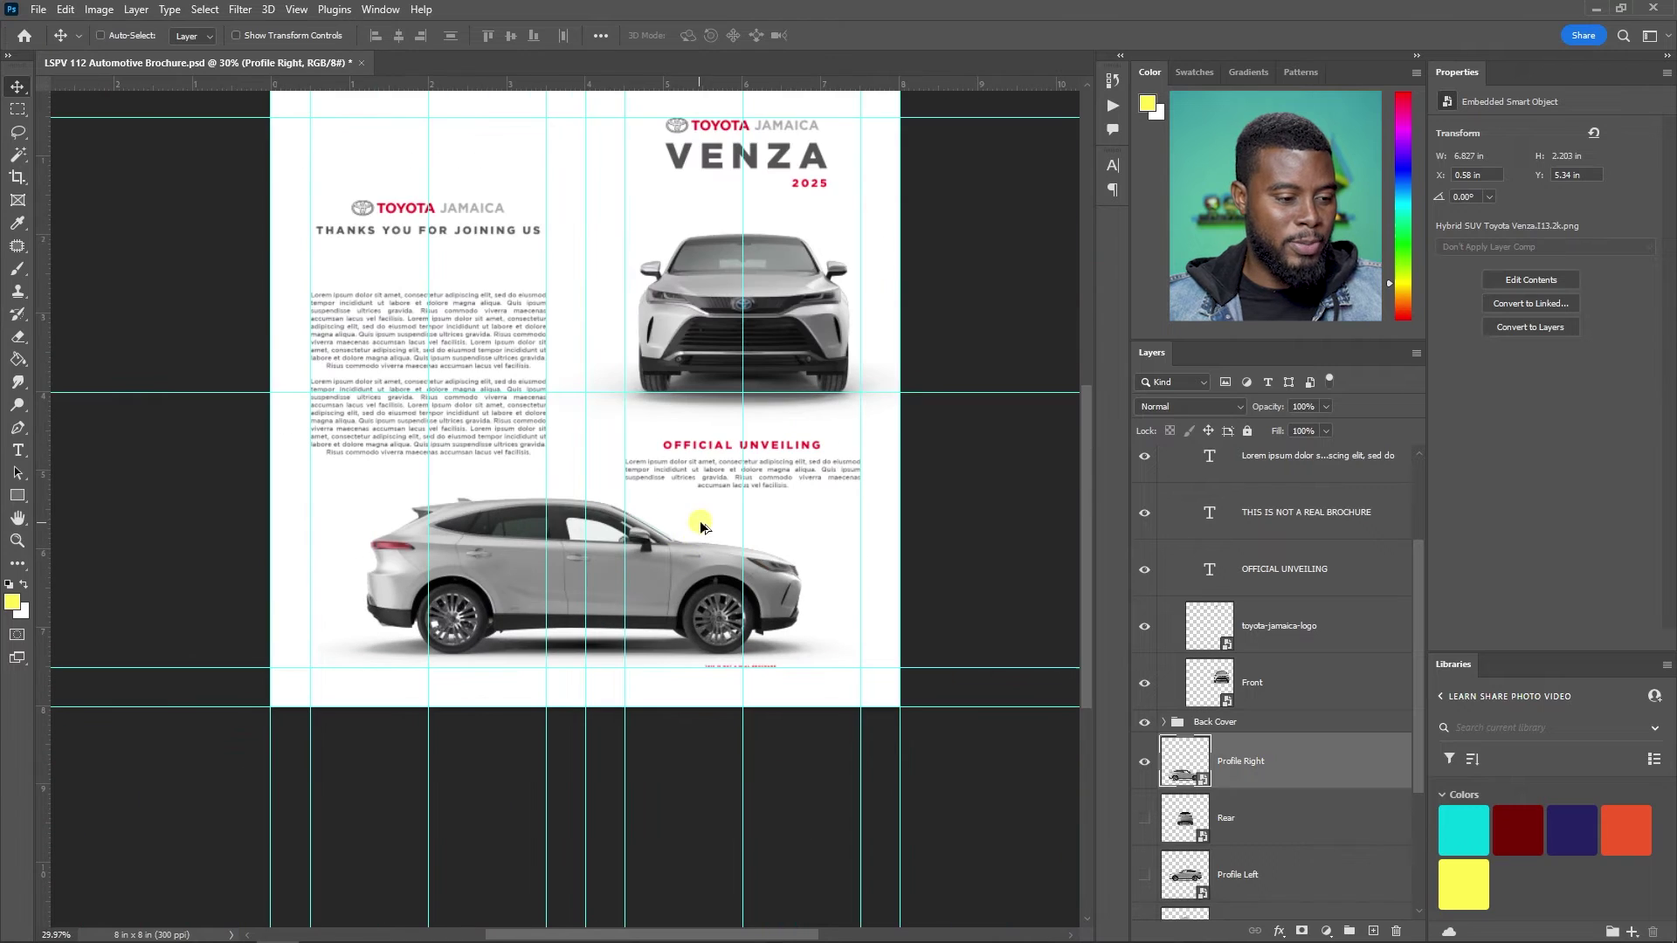
scroll(668, 524, "up", 2)
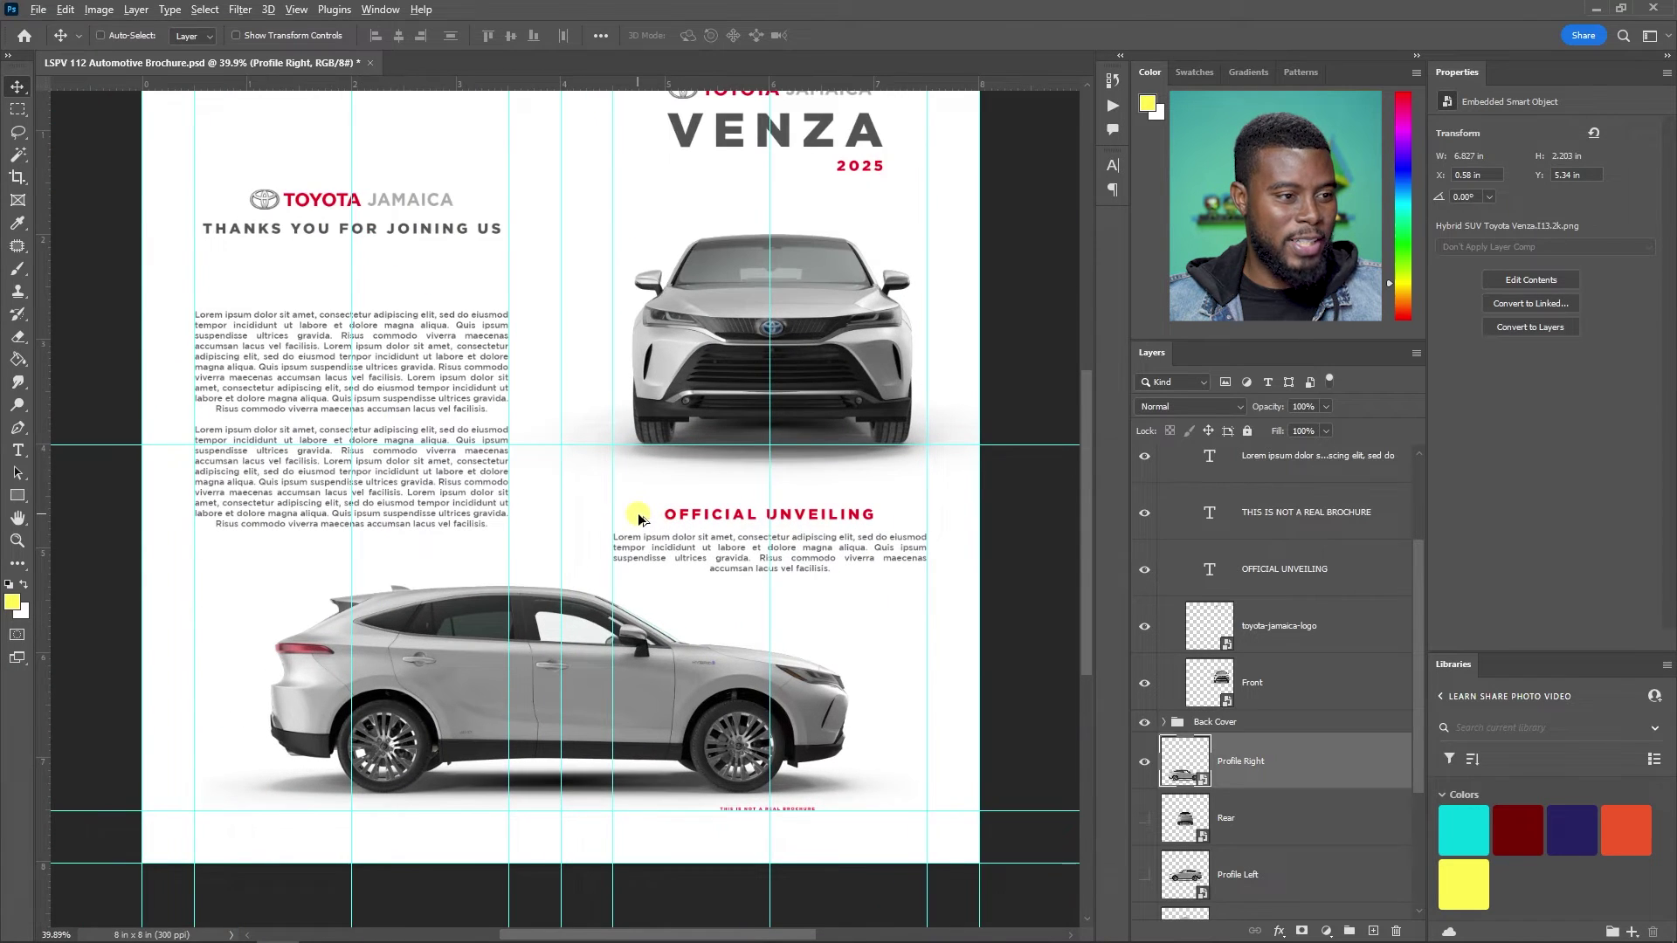
scroll(639, 518, "down", 2)
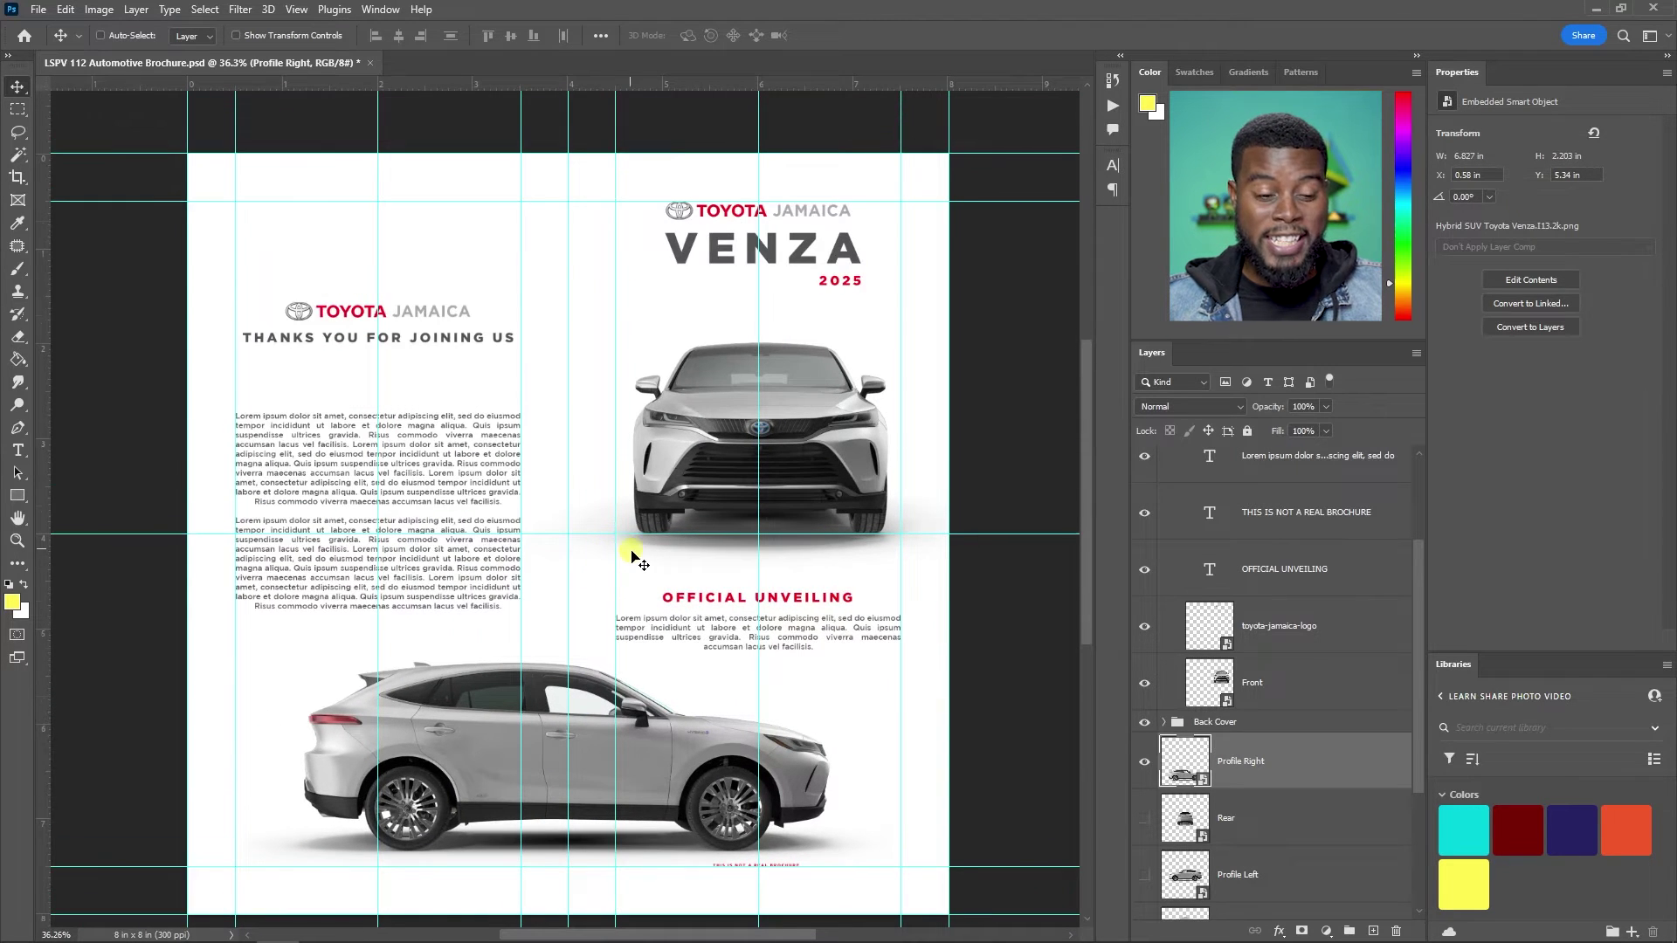
scroll(638, 558, "down", 1)
- Collapse the Front Cover layer group and save the brochure document
scroll(1169, 753, "up", 3)
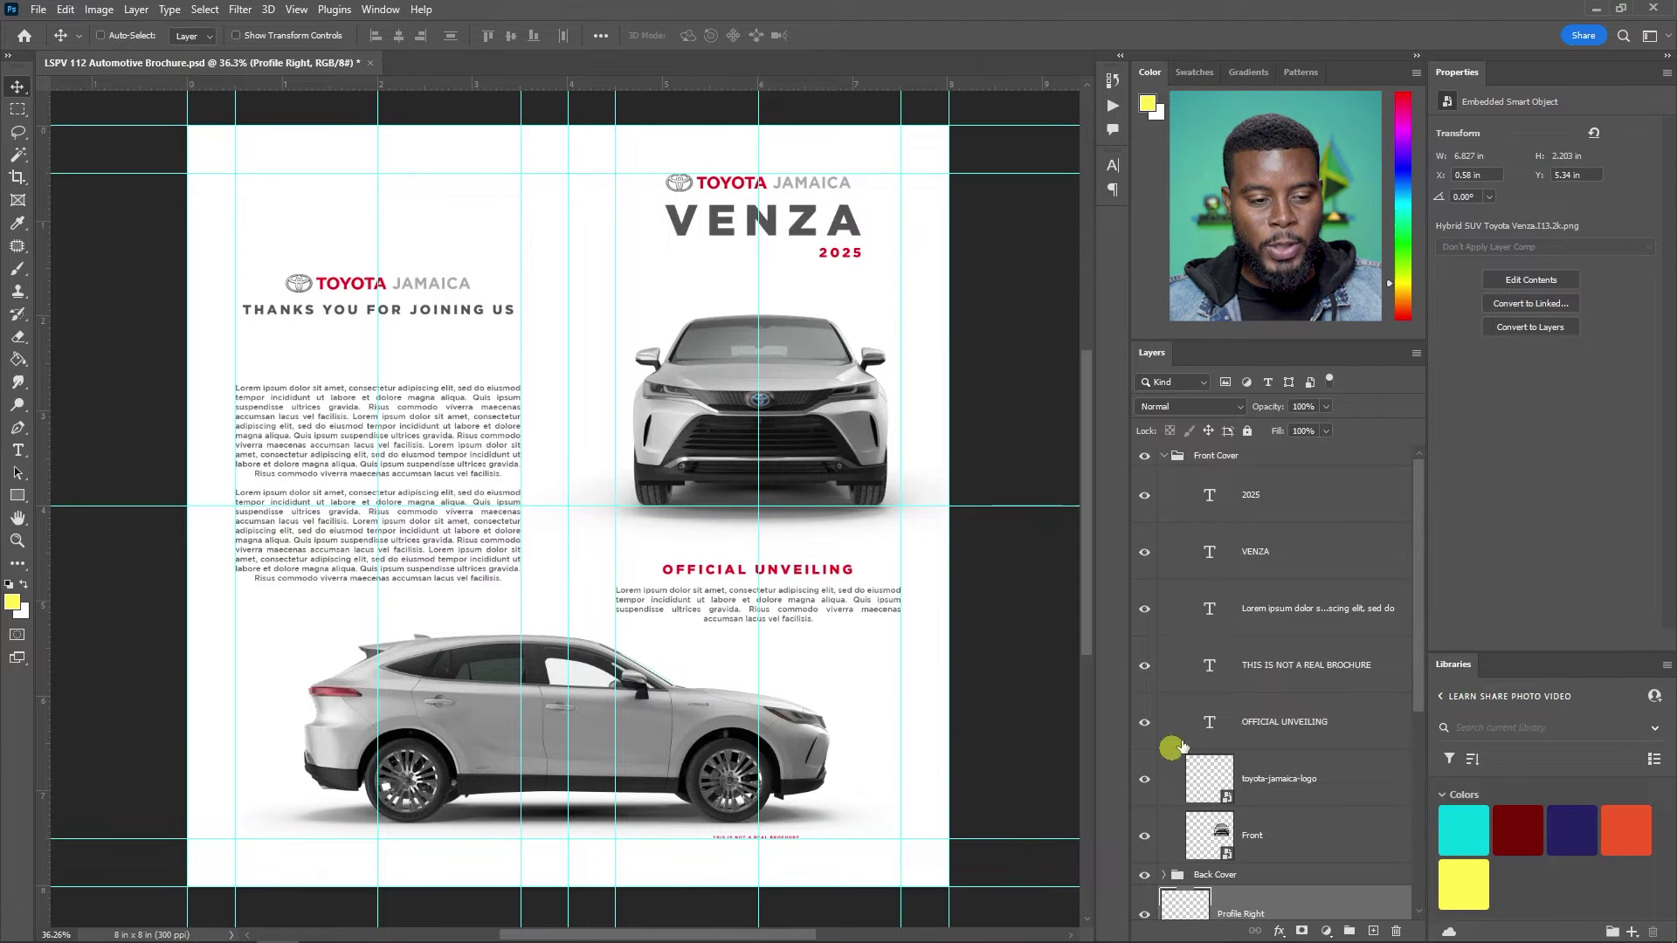
left_click(1164, 456)
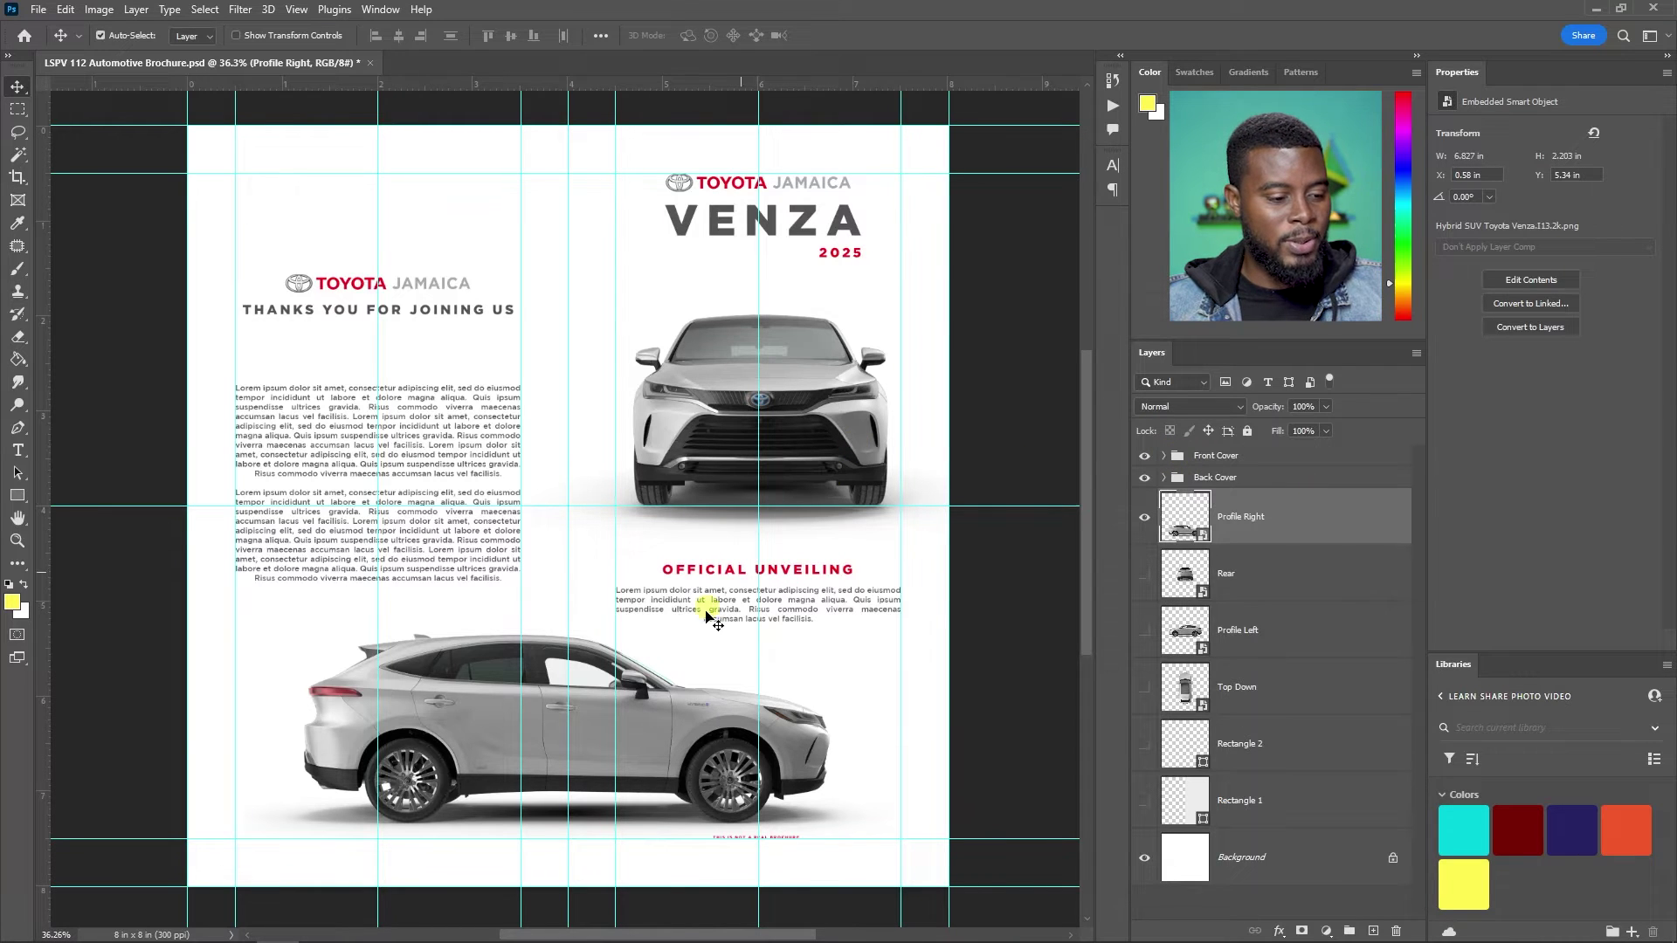
scroll(795, 869, "up", 3)
scroll(792, 871, "up", 4)
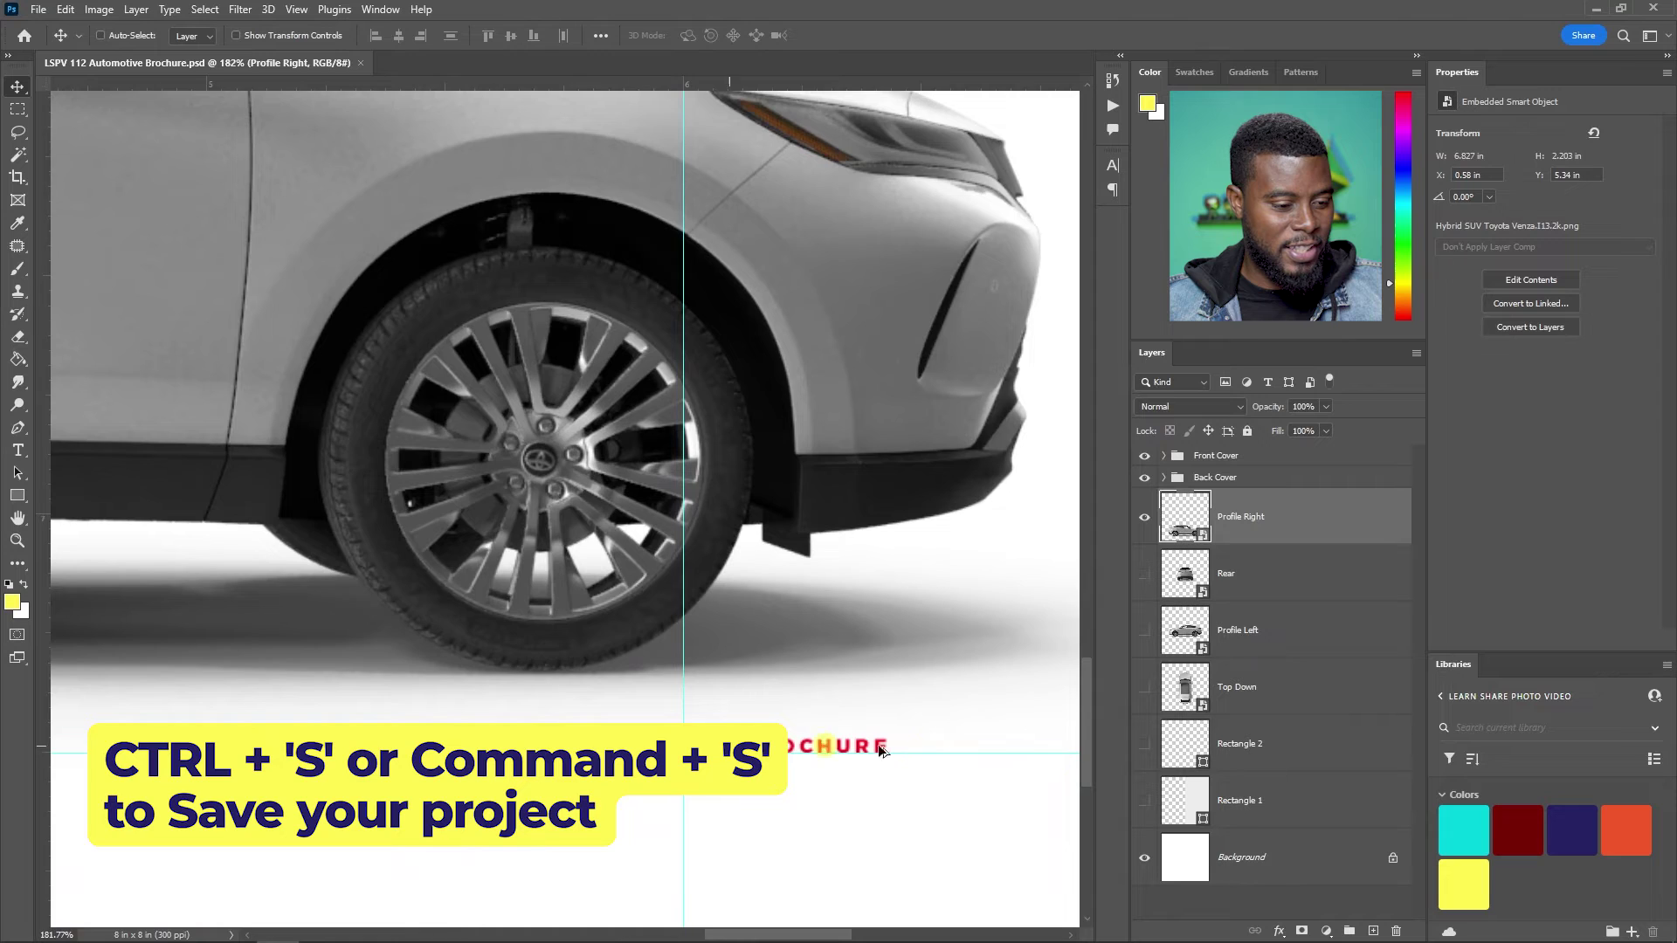
scroll(797, 626, "down", 1)
scroll(851, 699, "up", 1)
scroll(851, 698, "down", 6)
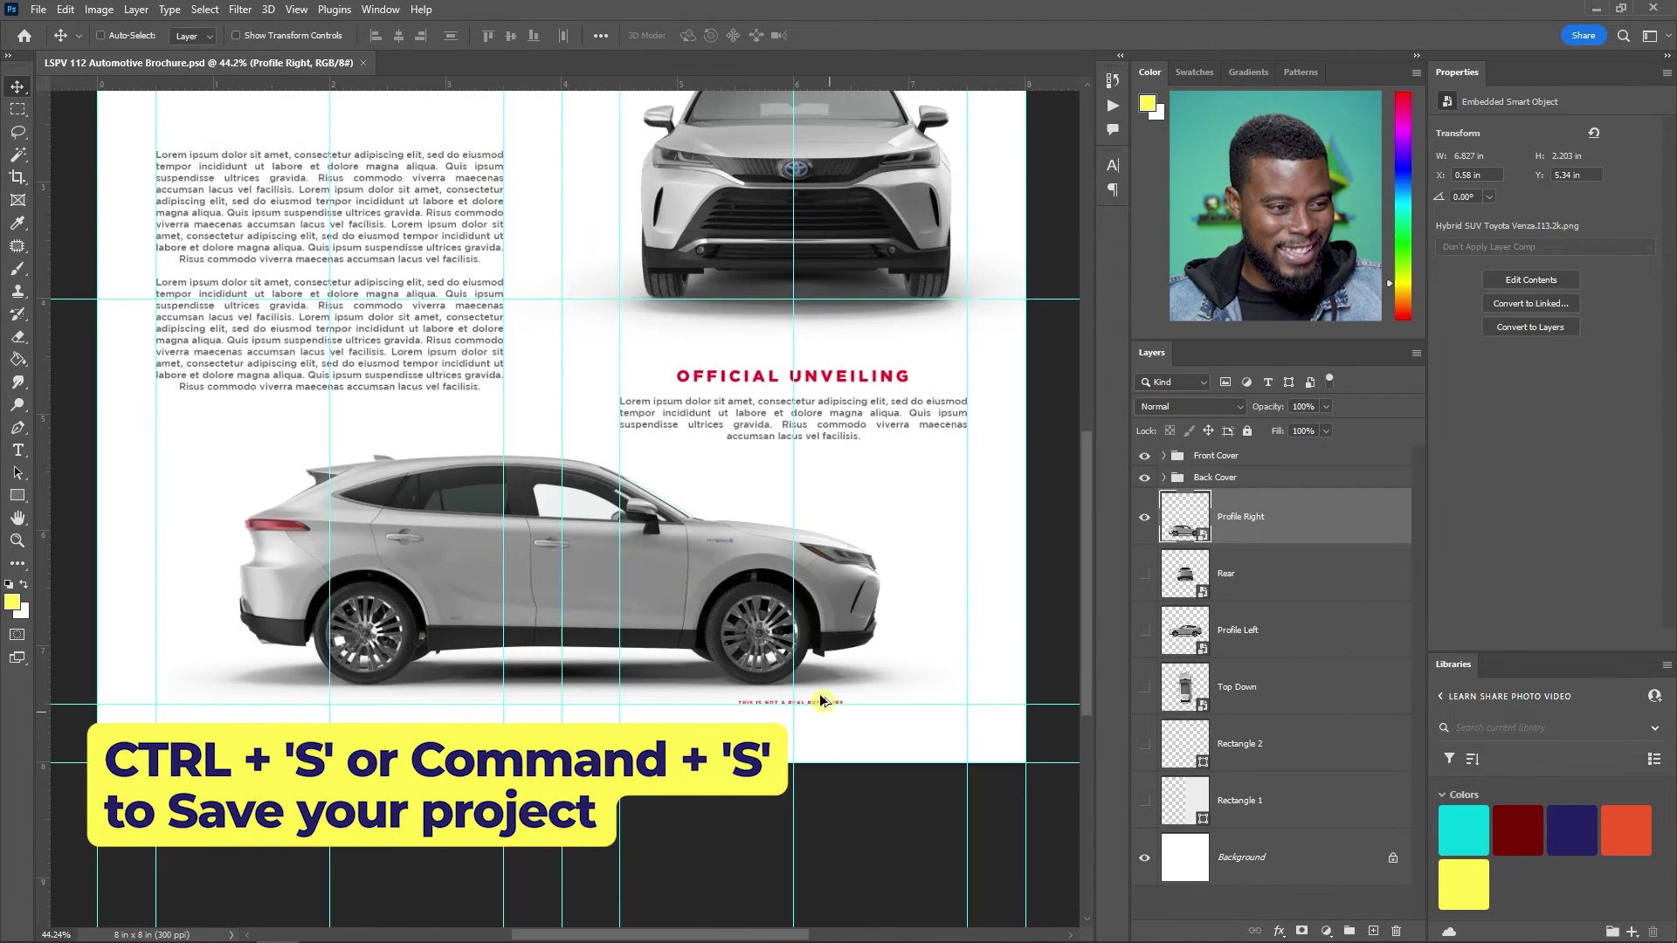
scroll(644, 588, "up", 1)
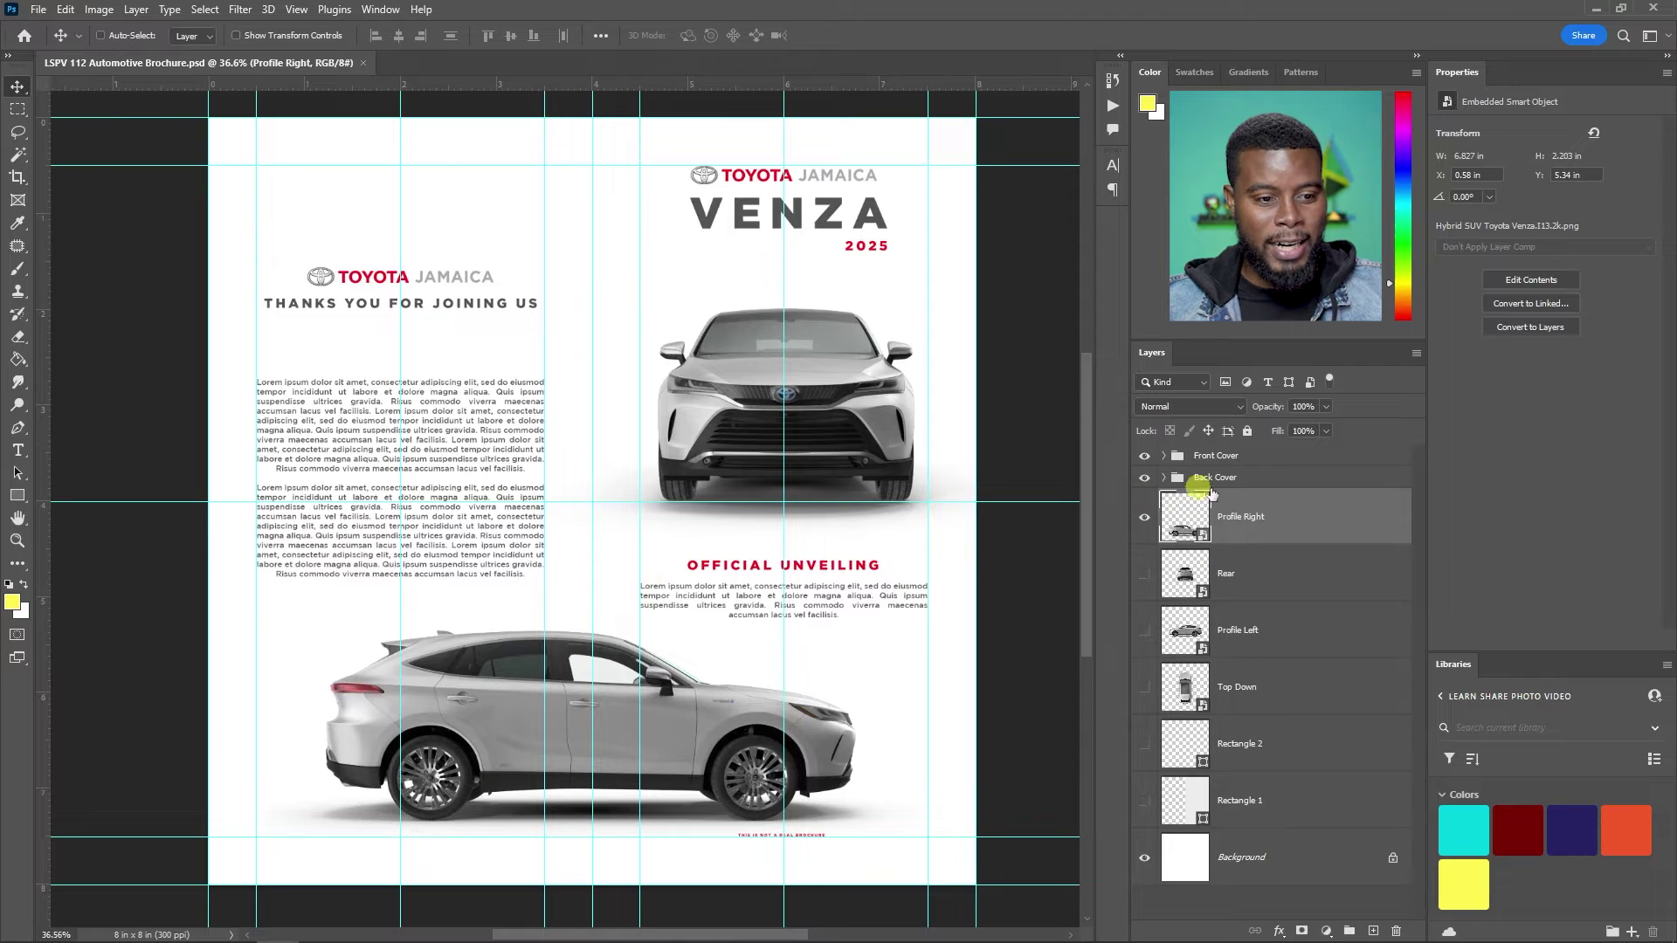
- Hide the Back Cover and Front Cover groups so the Profile Right car image stands alone
left_click(1273, 573)
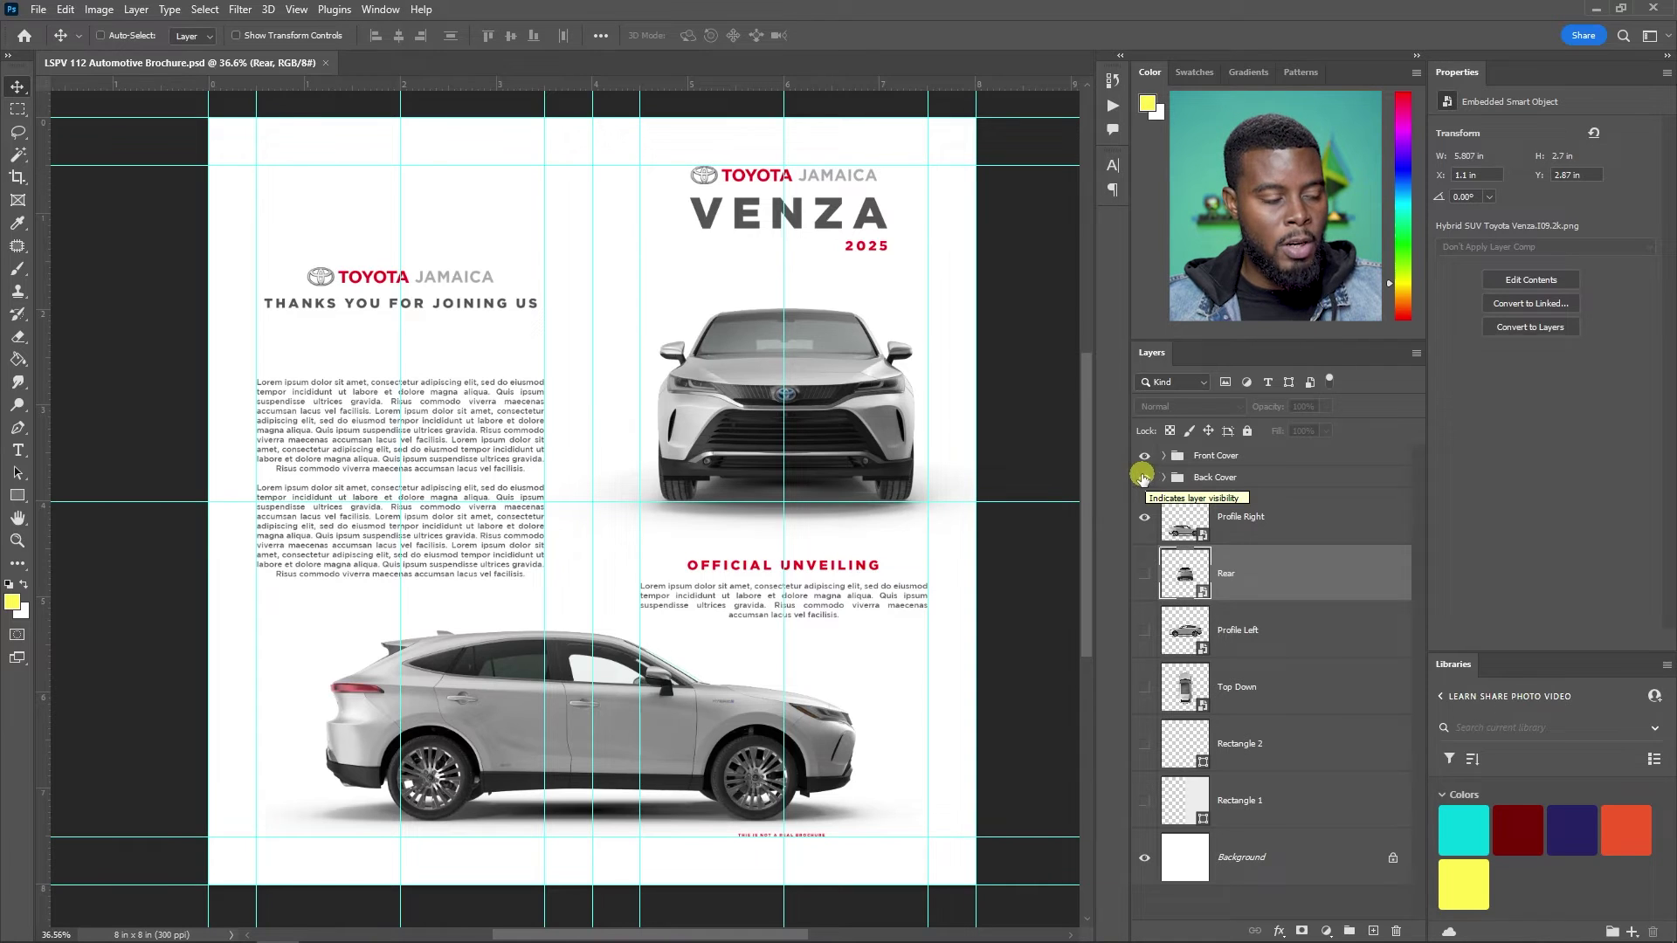
left_click(1144, 477)
left_click(1144, 455)
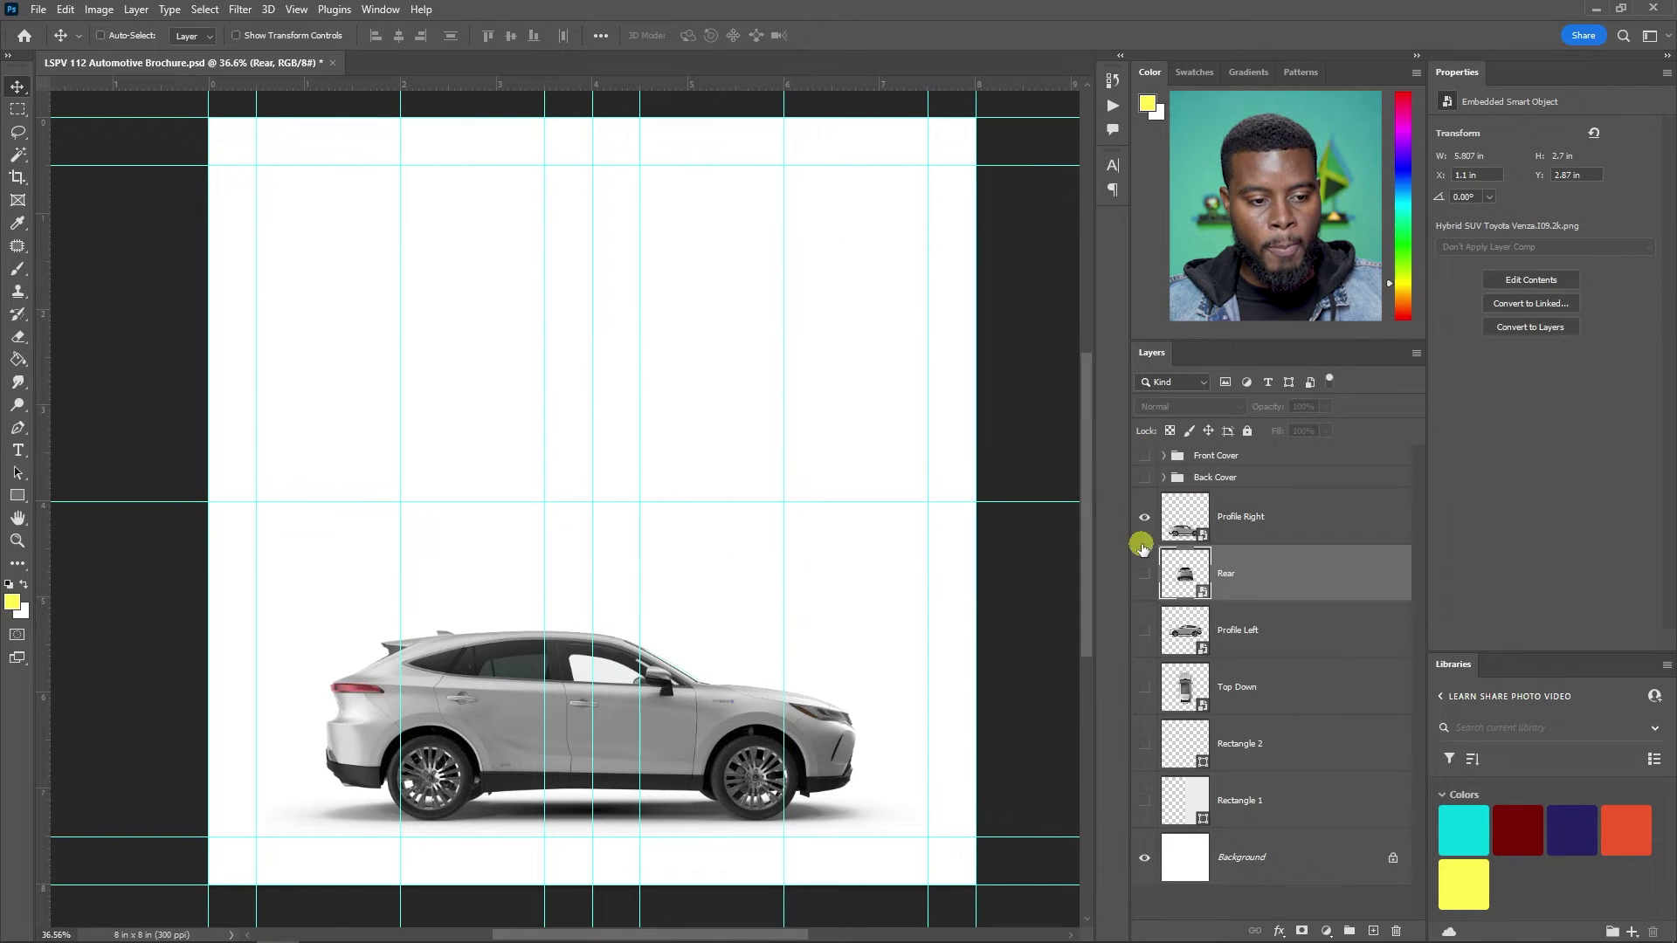
left_click(1201, 534)
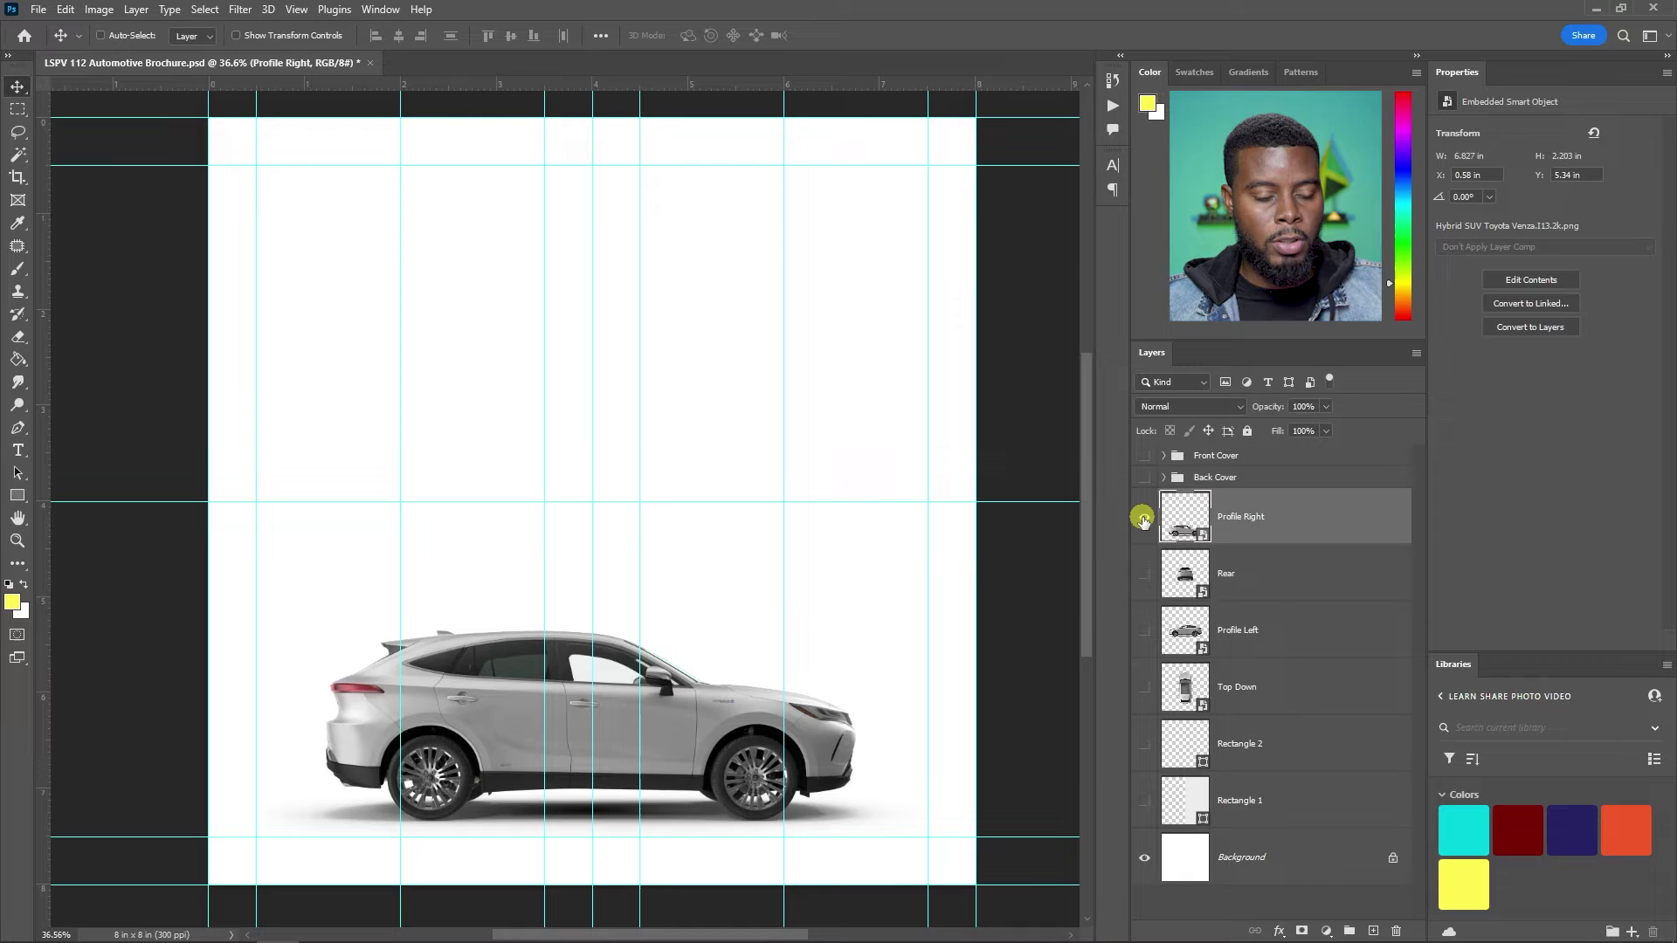
- Show the Profile Left layer and move its car down over Profile Right, to a Y position of 5.29 in
left_click(1201, 593)
left_click(1145, 638)
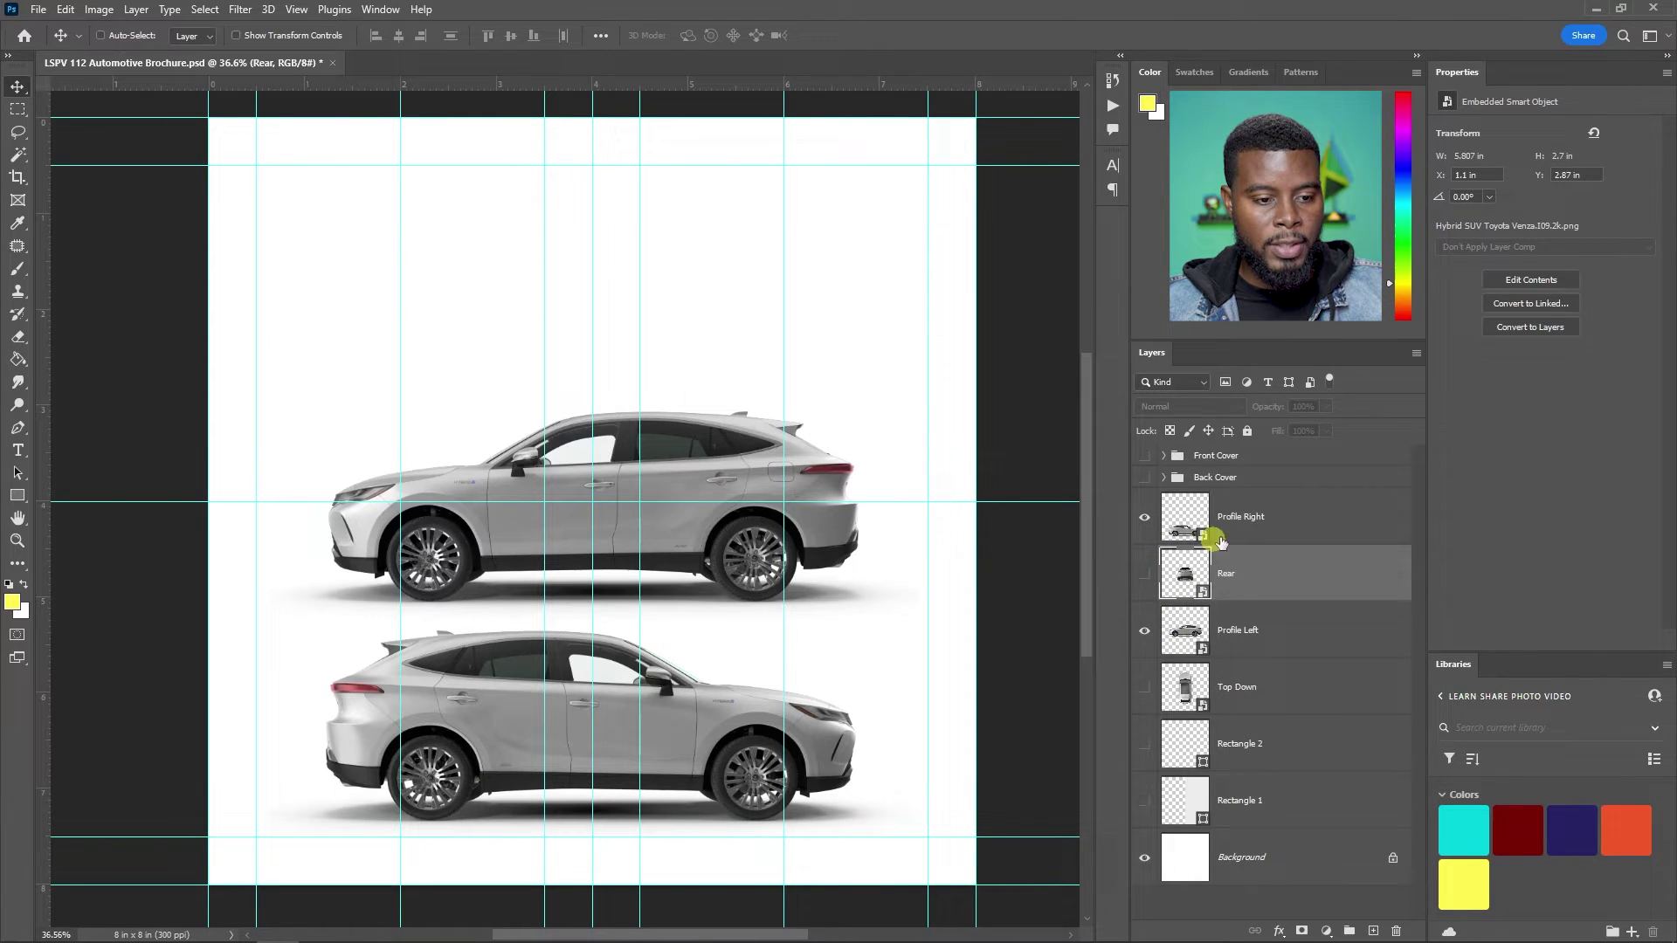
left_click(1266, 636)
left_click_drag(741, 441, 695, 647)
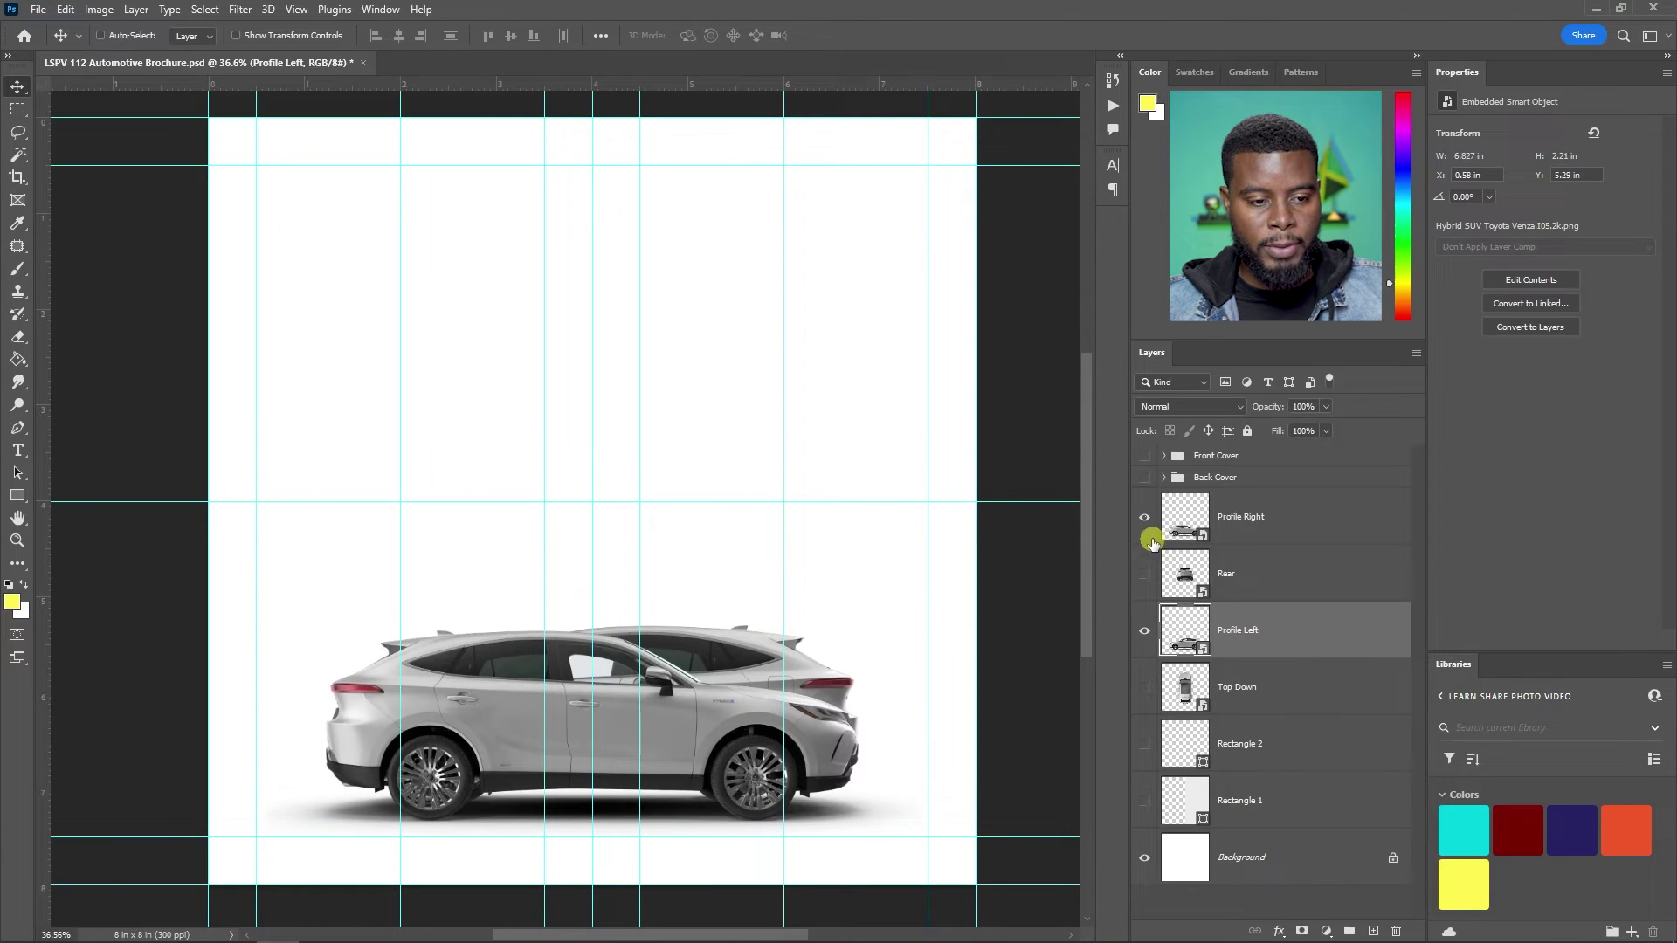
- Compare the positions of the Profile Right and Profile Left cars by alternating their layer visibility
left_click(1148, 527)
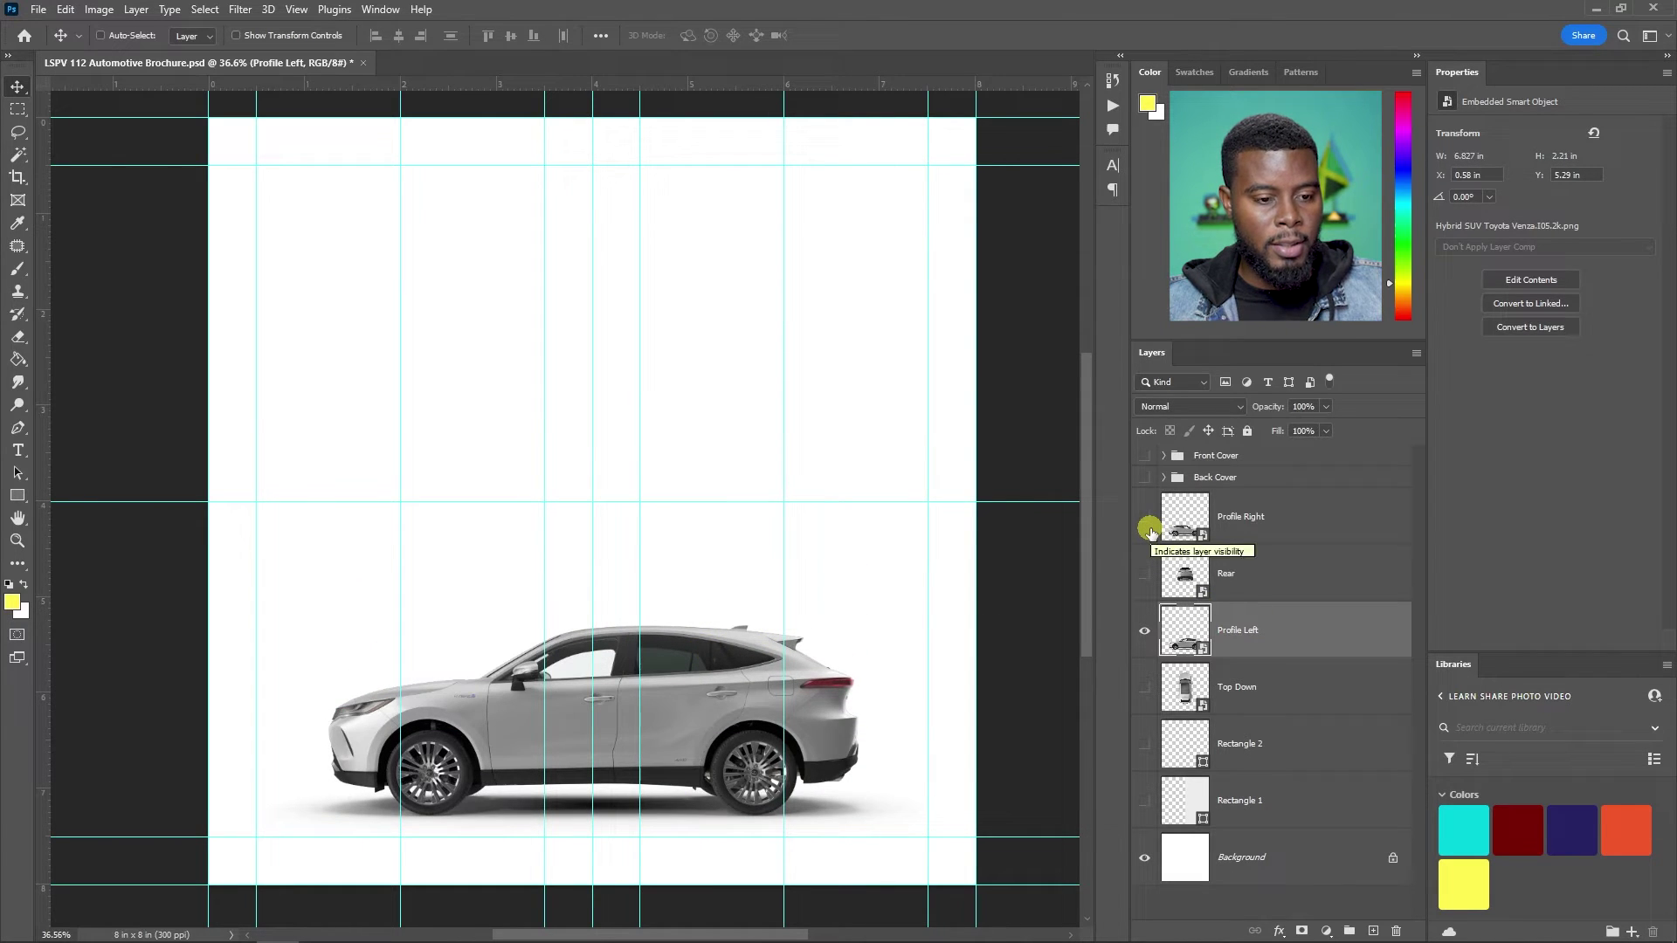
left_click(1147, 527)
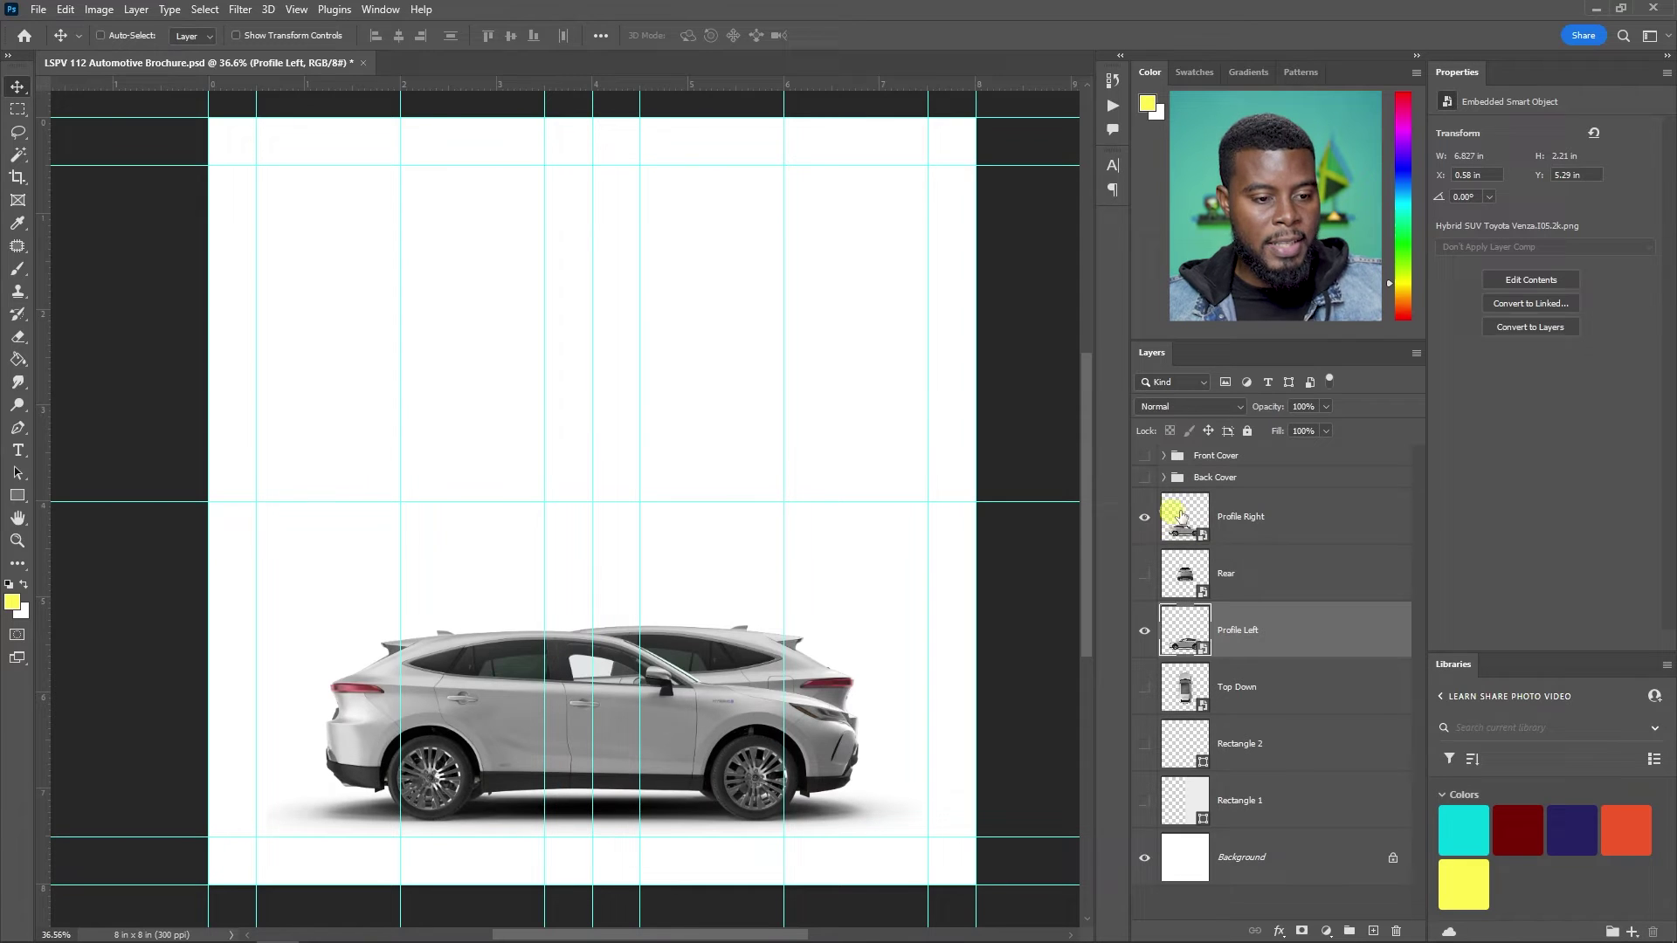
left_click(1228, 515)
left_click(1144, 631)
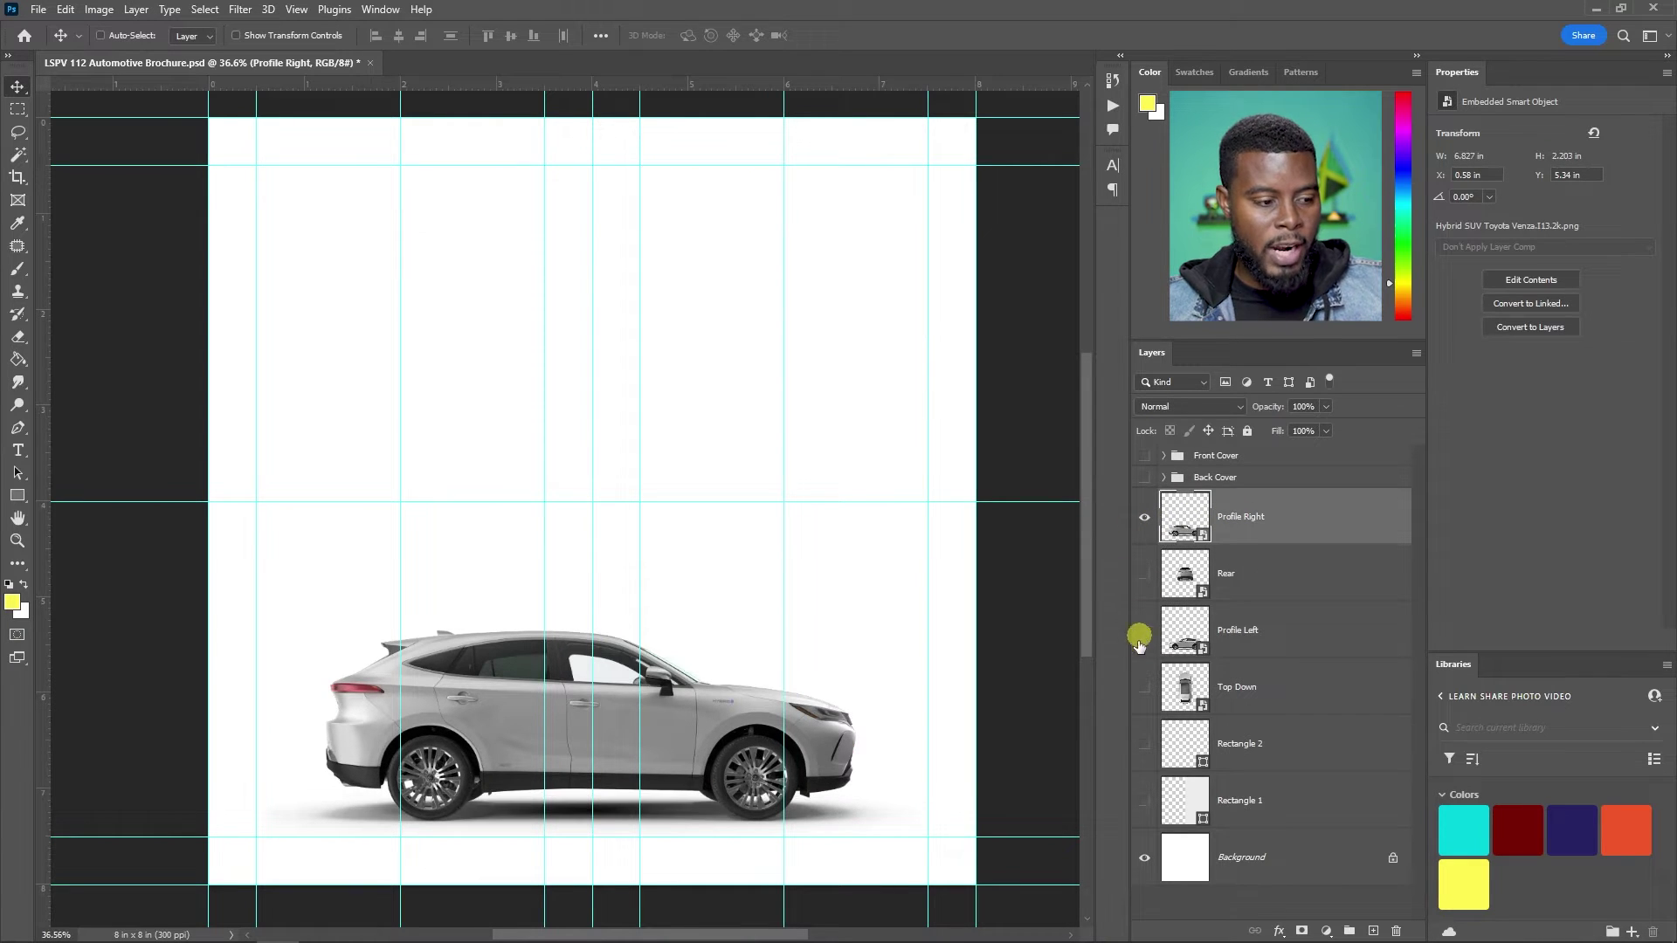
left_click(1145, 517)
left_click(1144, 633)
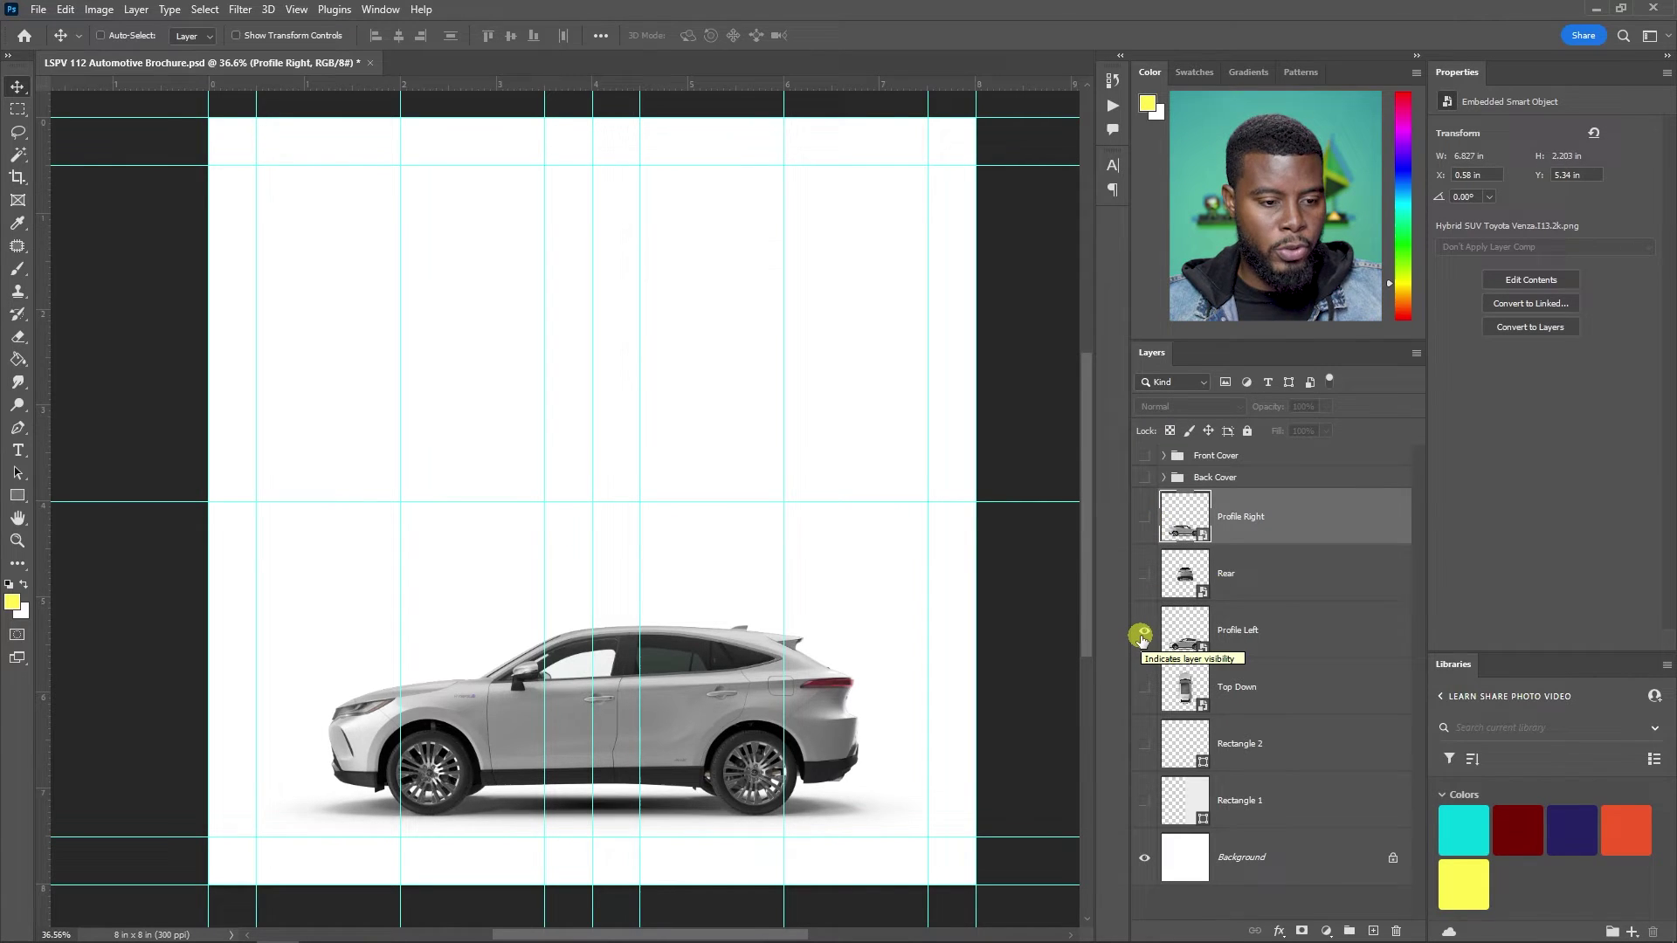
left_click(1145, 631)
left_click(1141, 519)
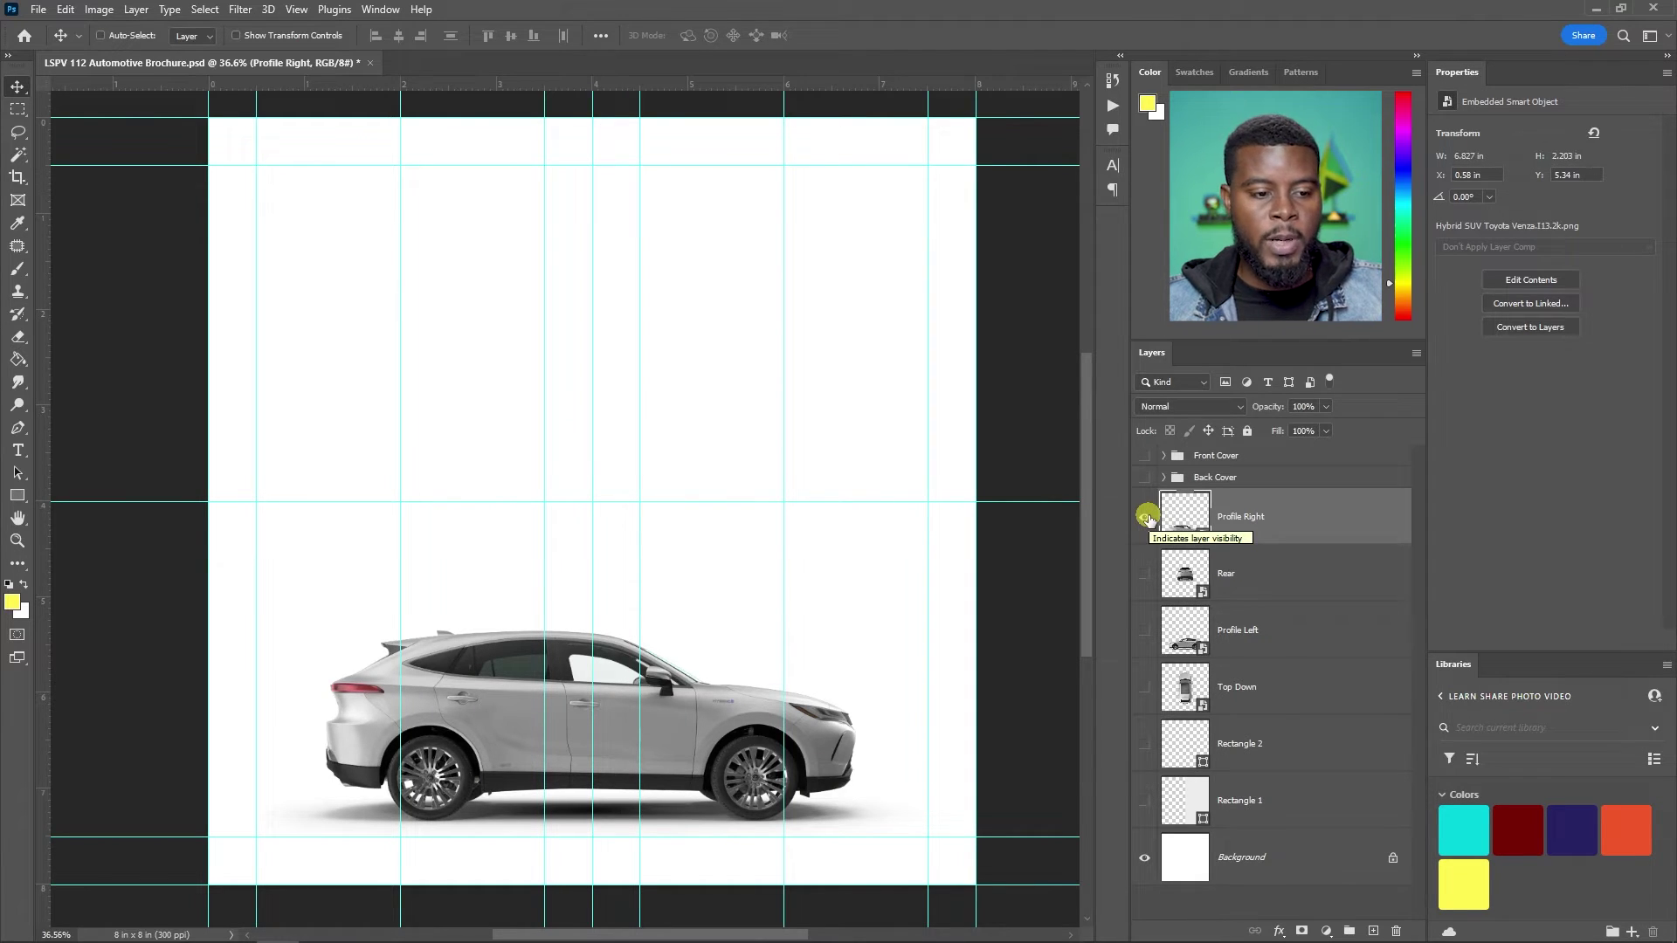
- Hide both car profile layers and show the Back Cover and Front Cover groups again
left_click(1143, 631)
left_click(1146, 523)
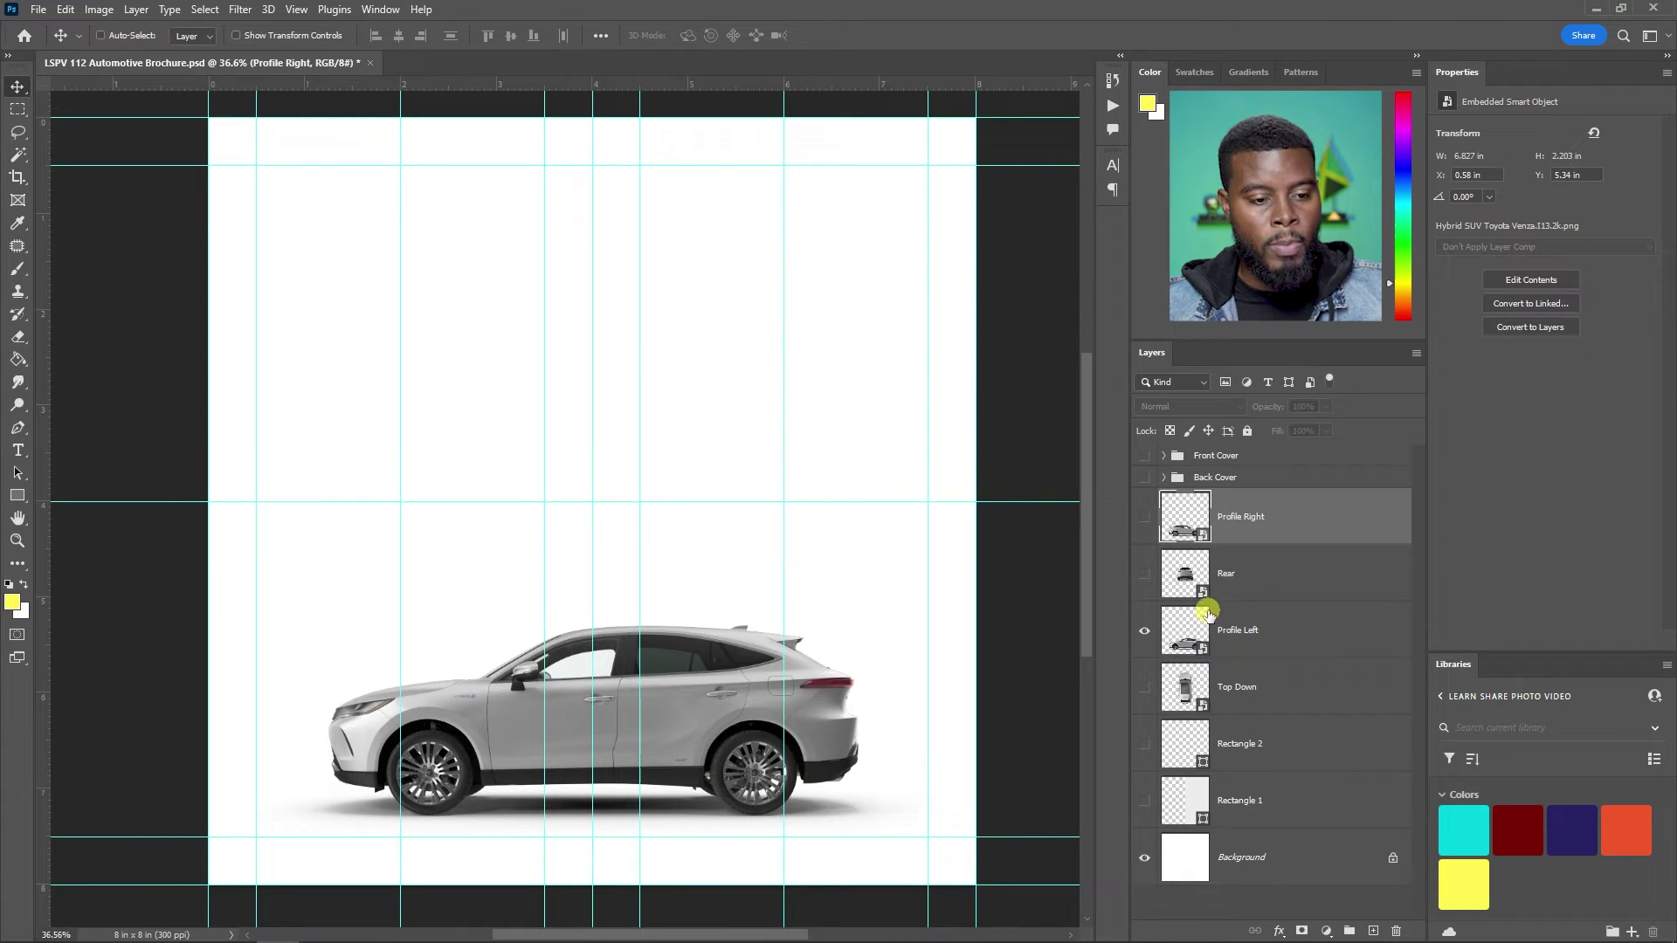
left_click(1144, 630)
left_click(1144, 477)
left_click(1144, 455)
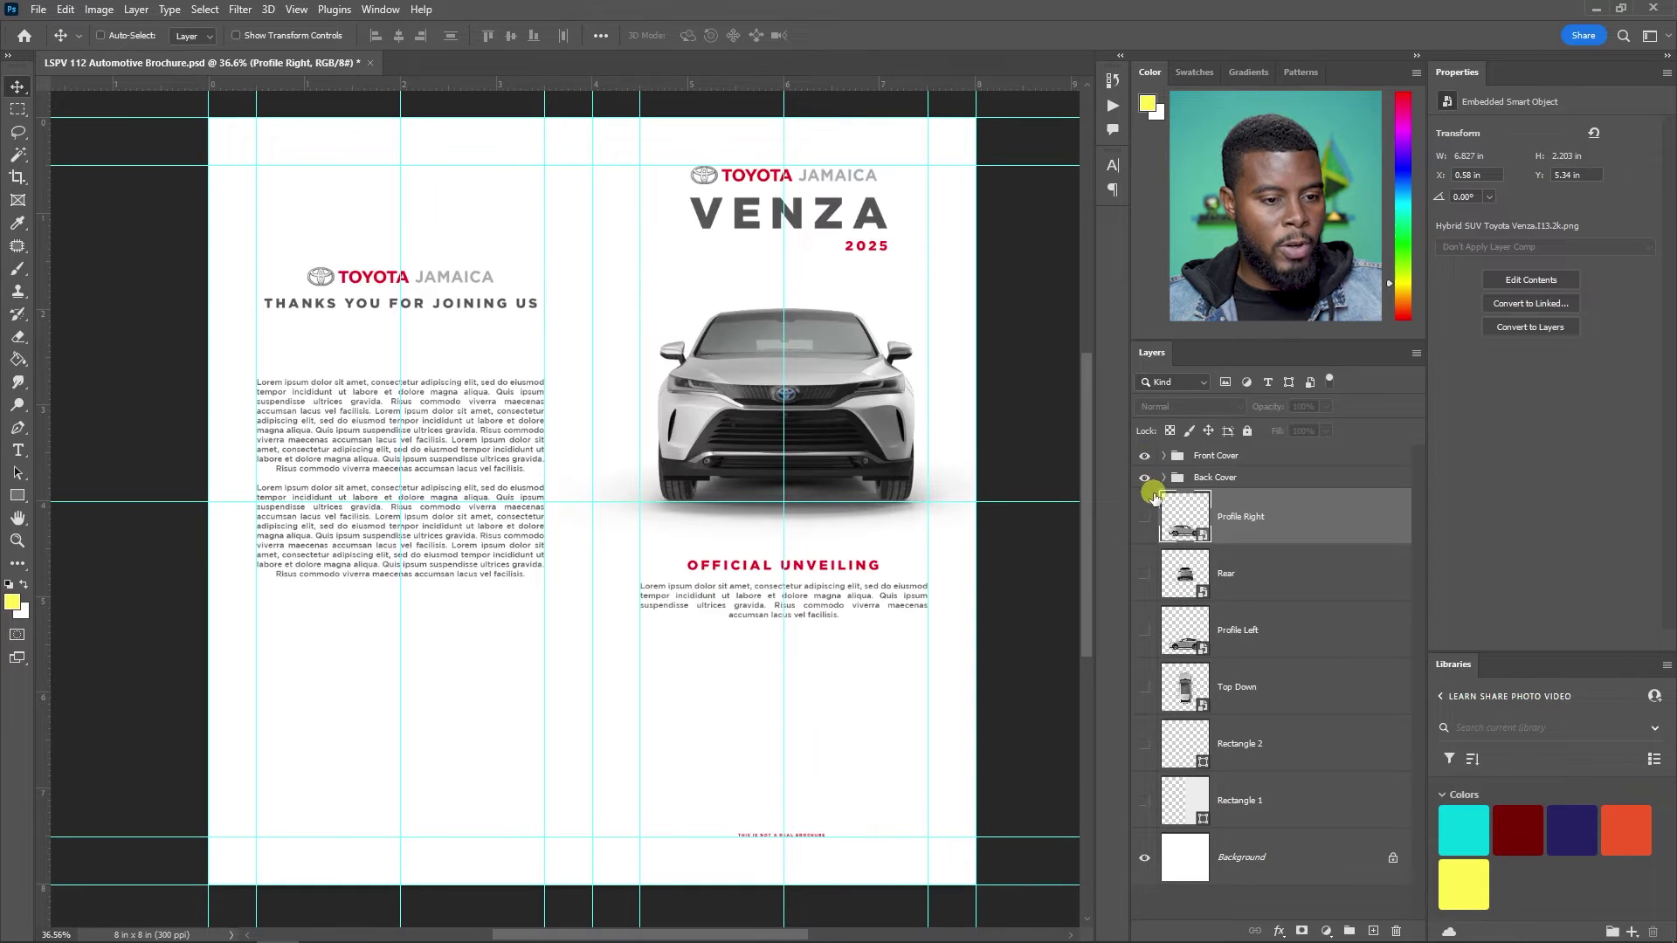
- Duplicate the THIS IS NOT A REAL BROCHURE text layer in the Front Cover group and turn on transform controls
left_click(1163, 455)
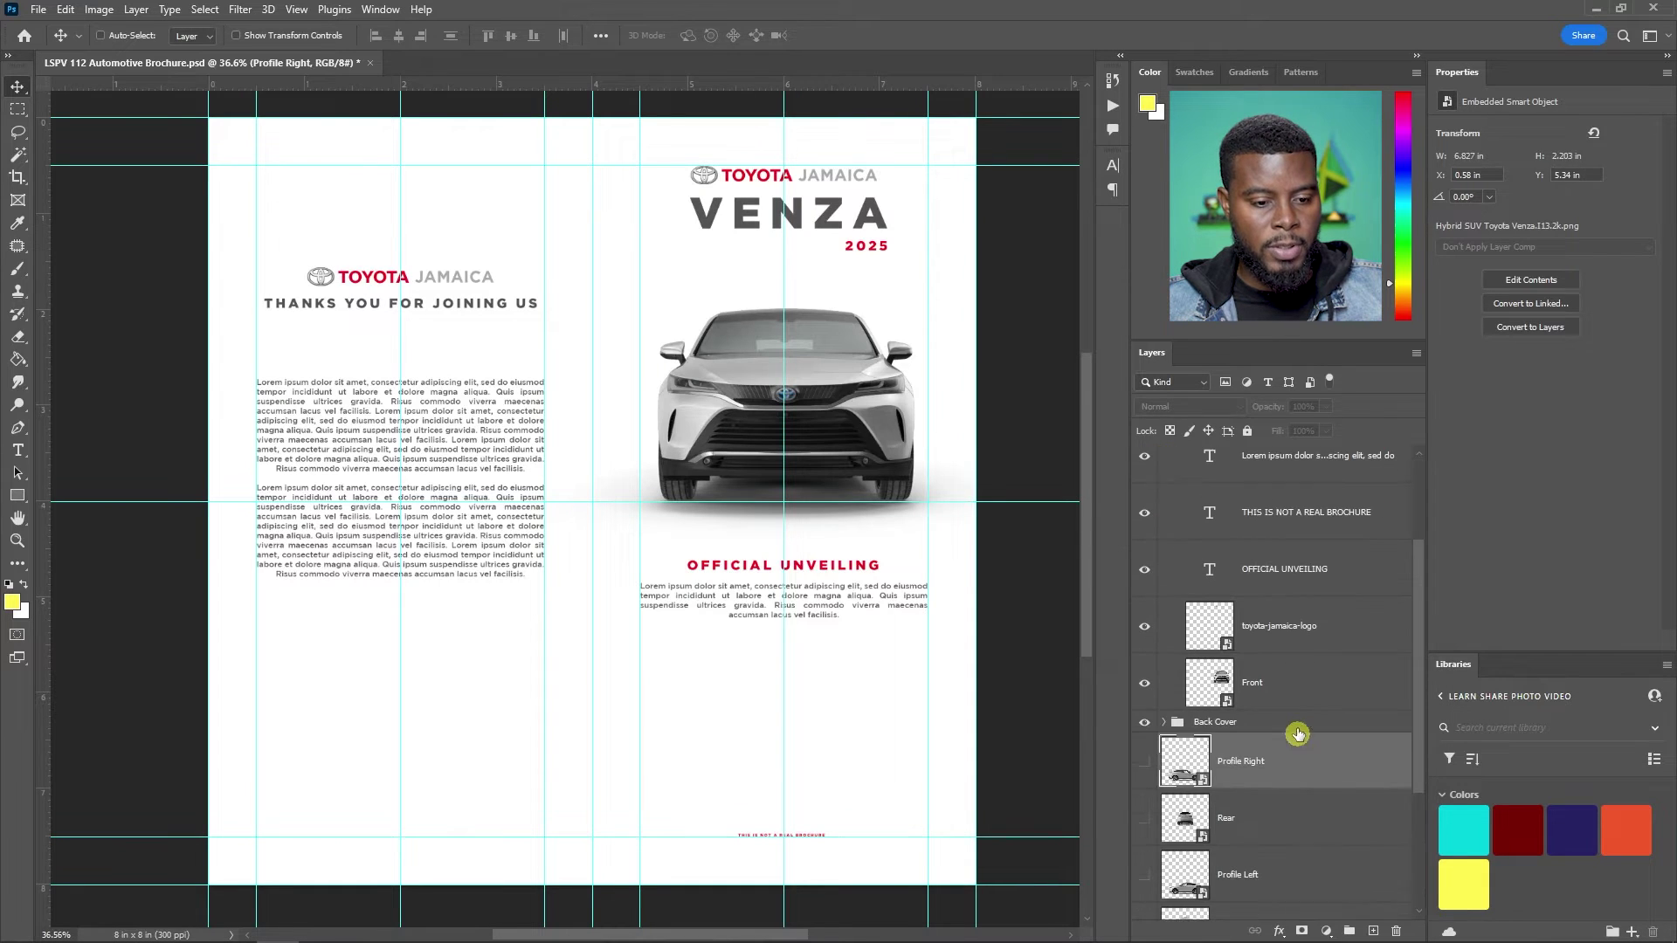
left_click(1288, 515)
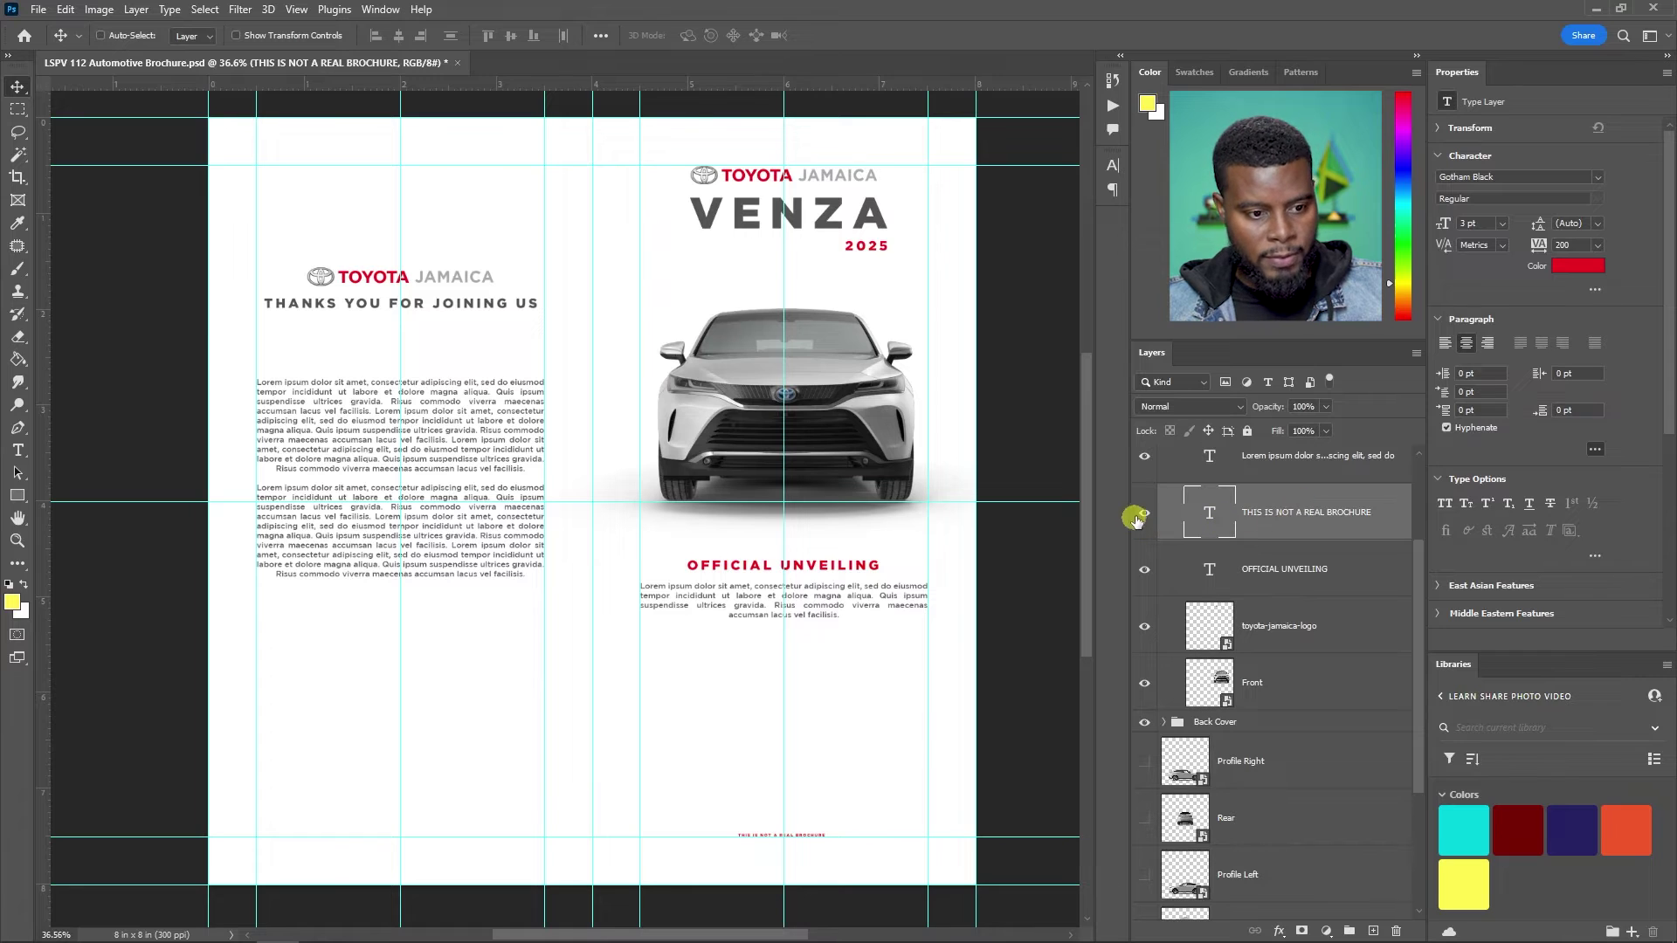
key("ctrl+j")
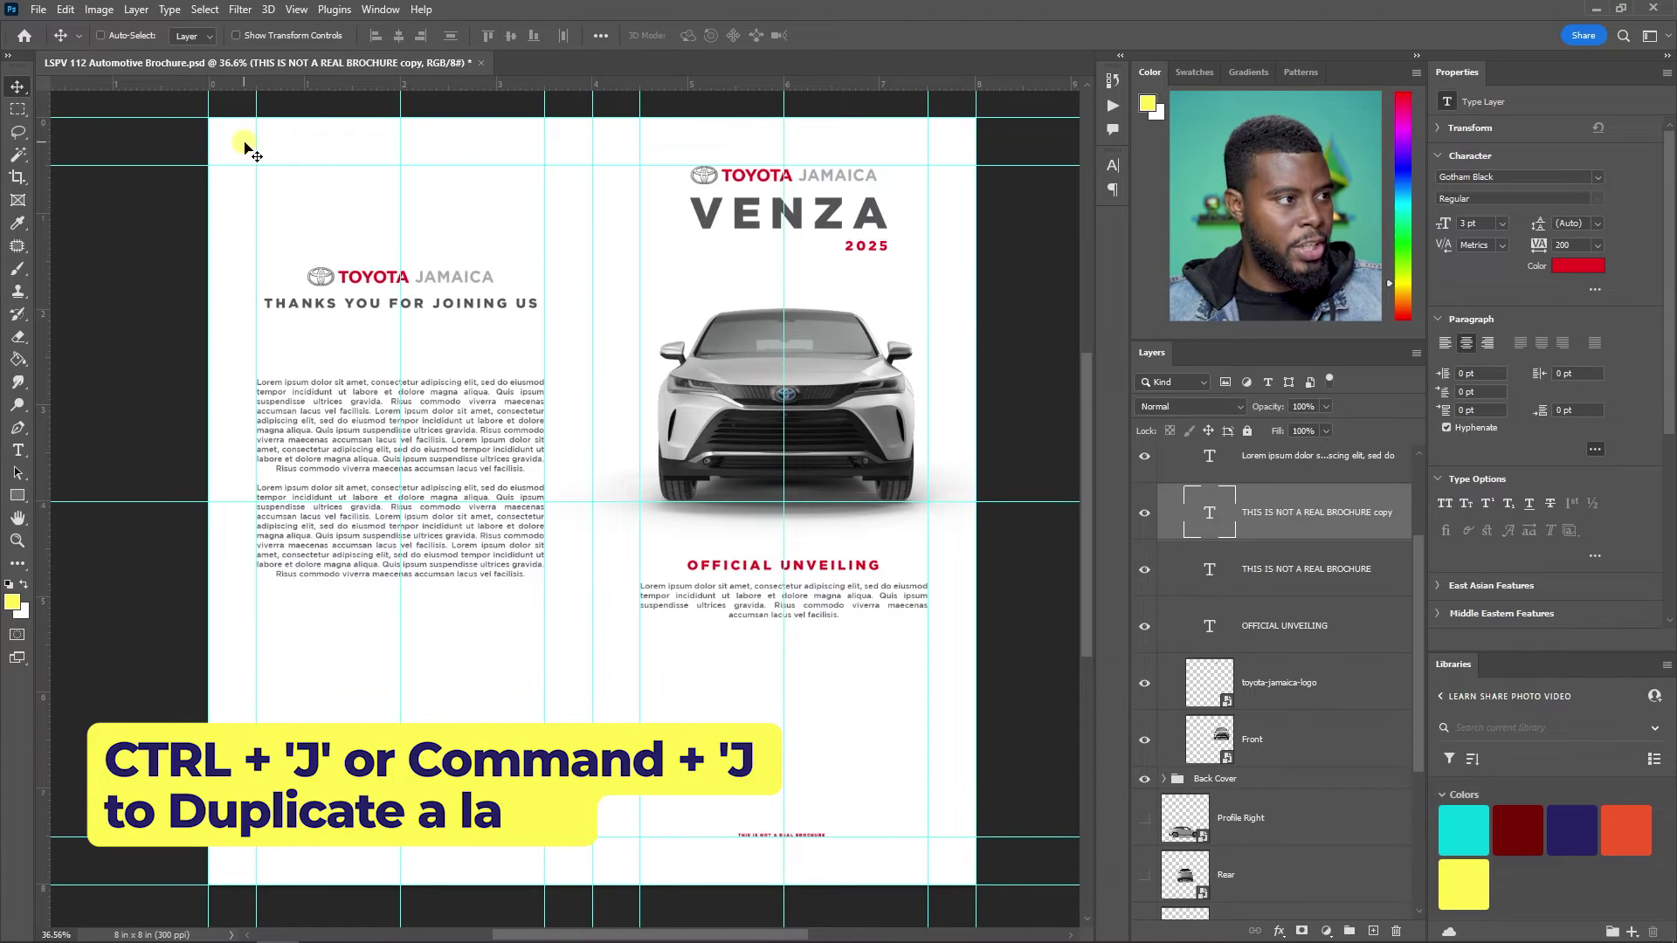
left_click(235, 35)
- Move the duplicated disclaimer along the lower margin guide to the back cover's centre guide and collapse the Front Cover group
scroll(498, 796, "up", 1)
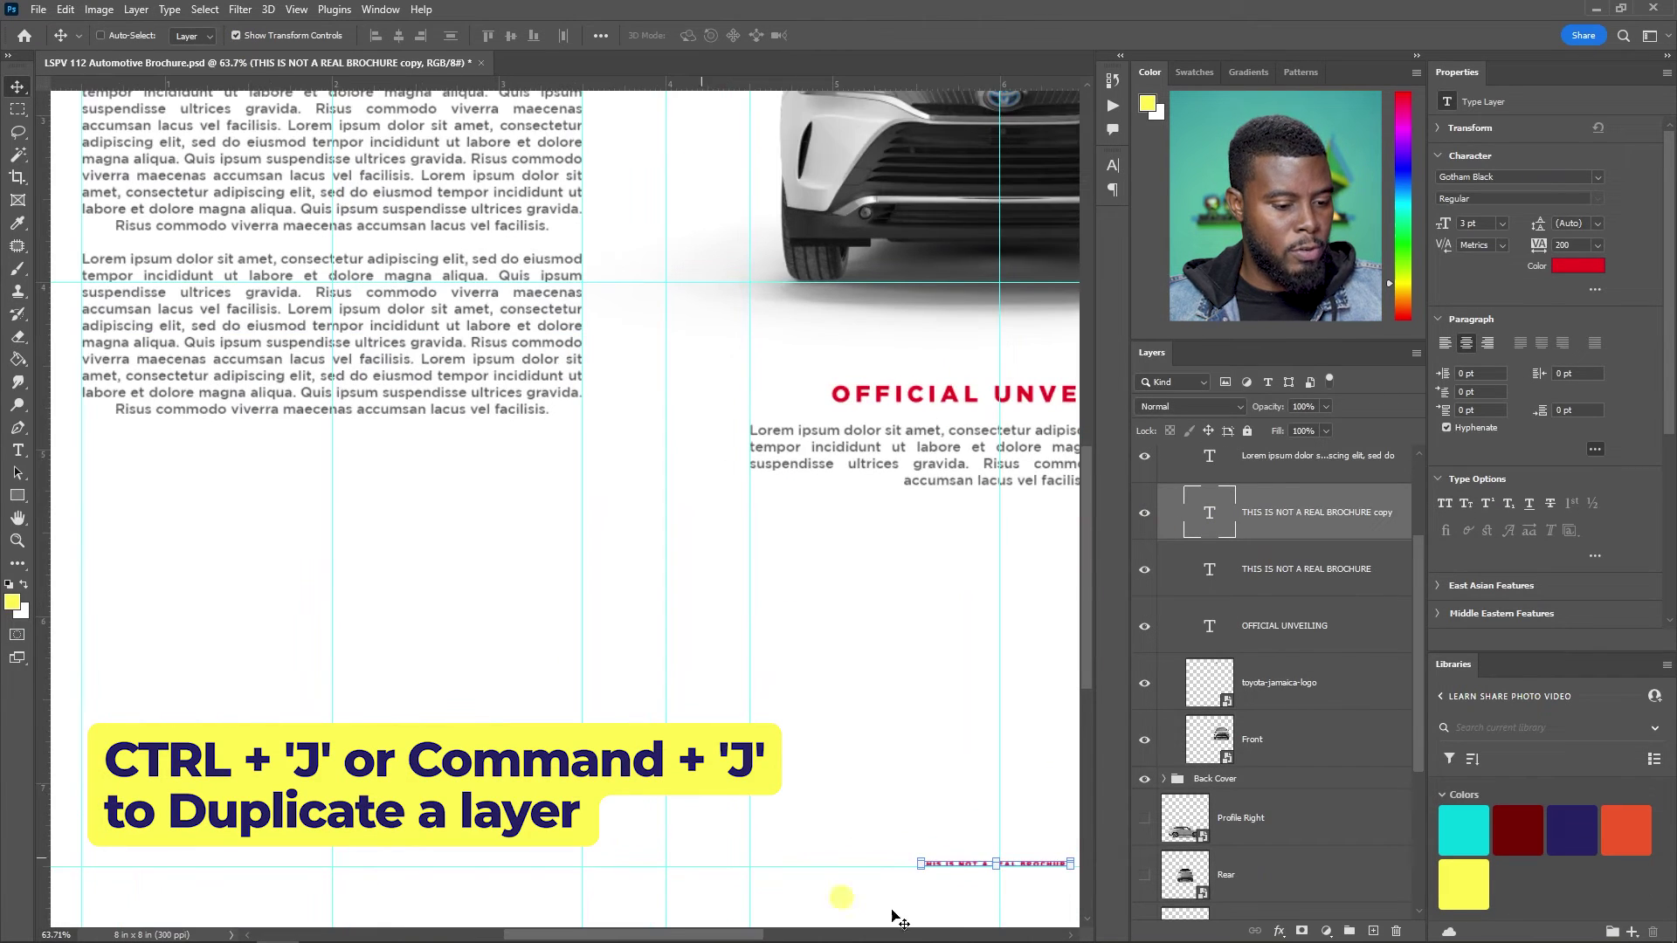
scroll(976, 875, "up", 2)
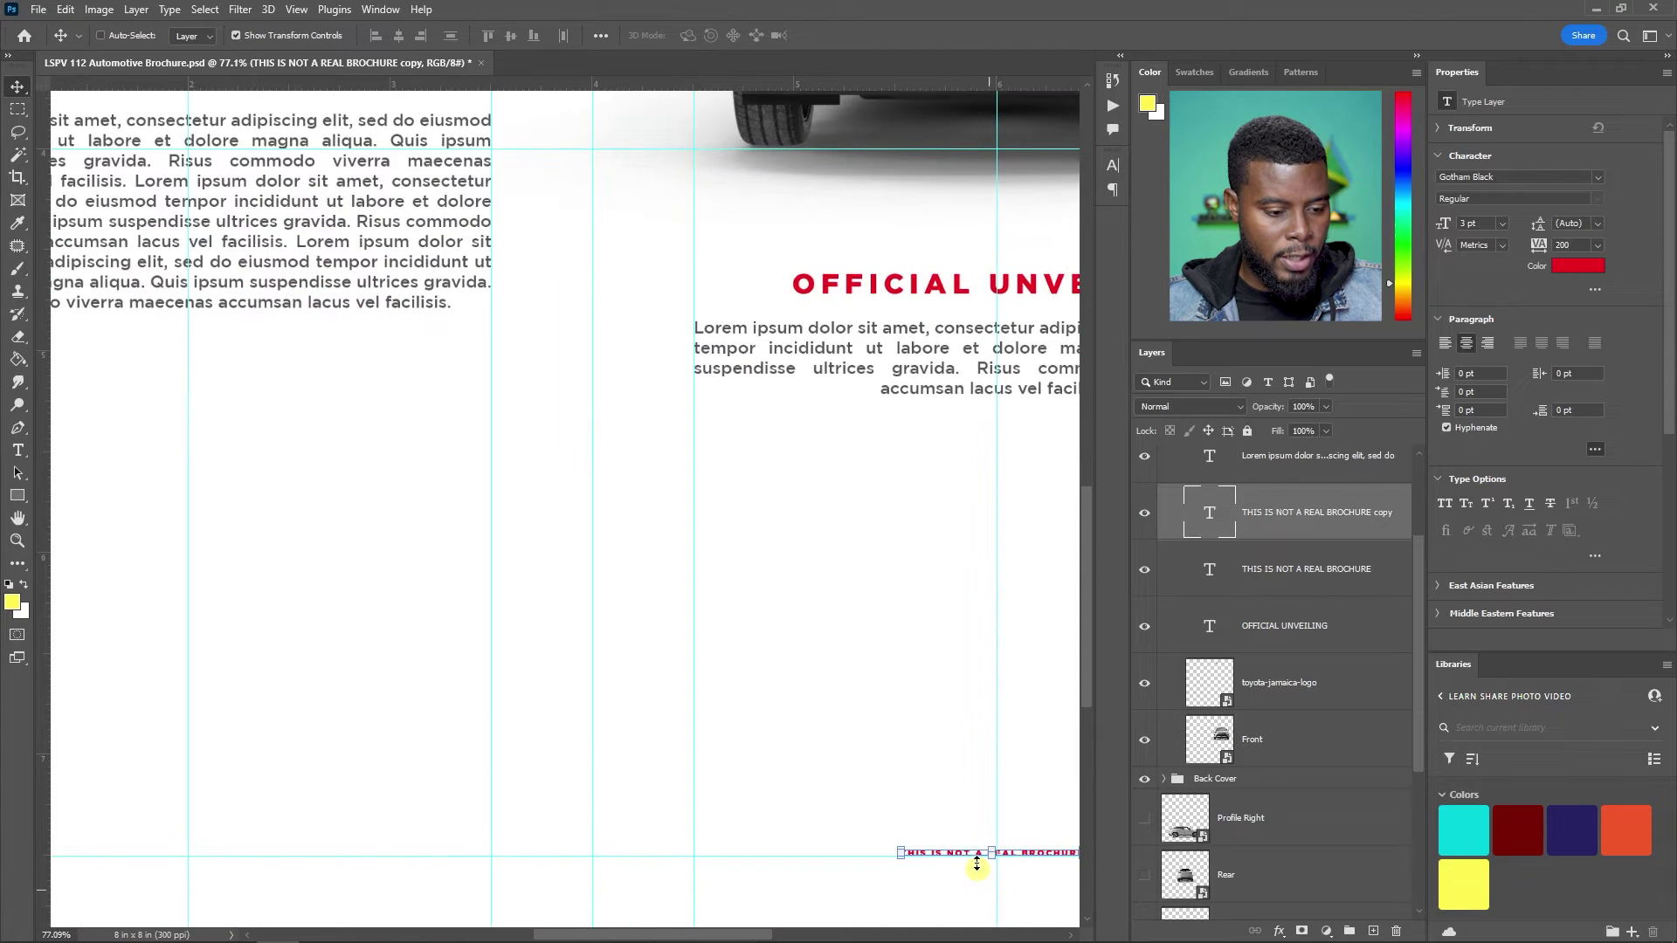
left_click_drag(965, 852, 240, 849)
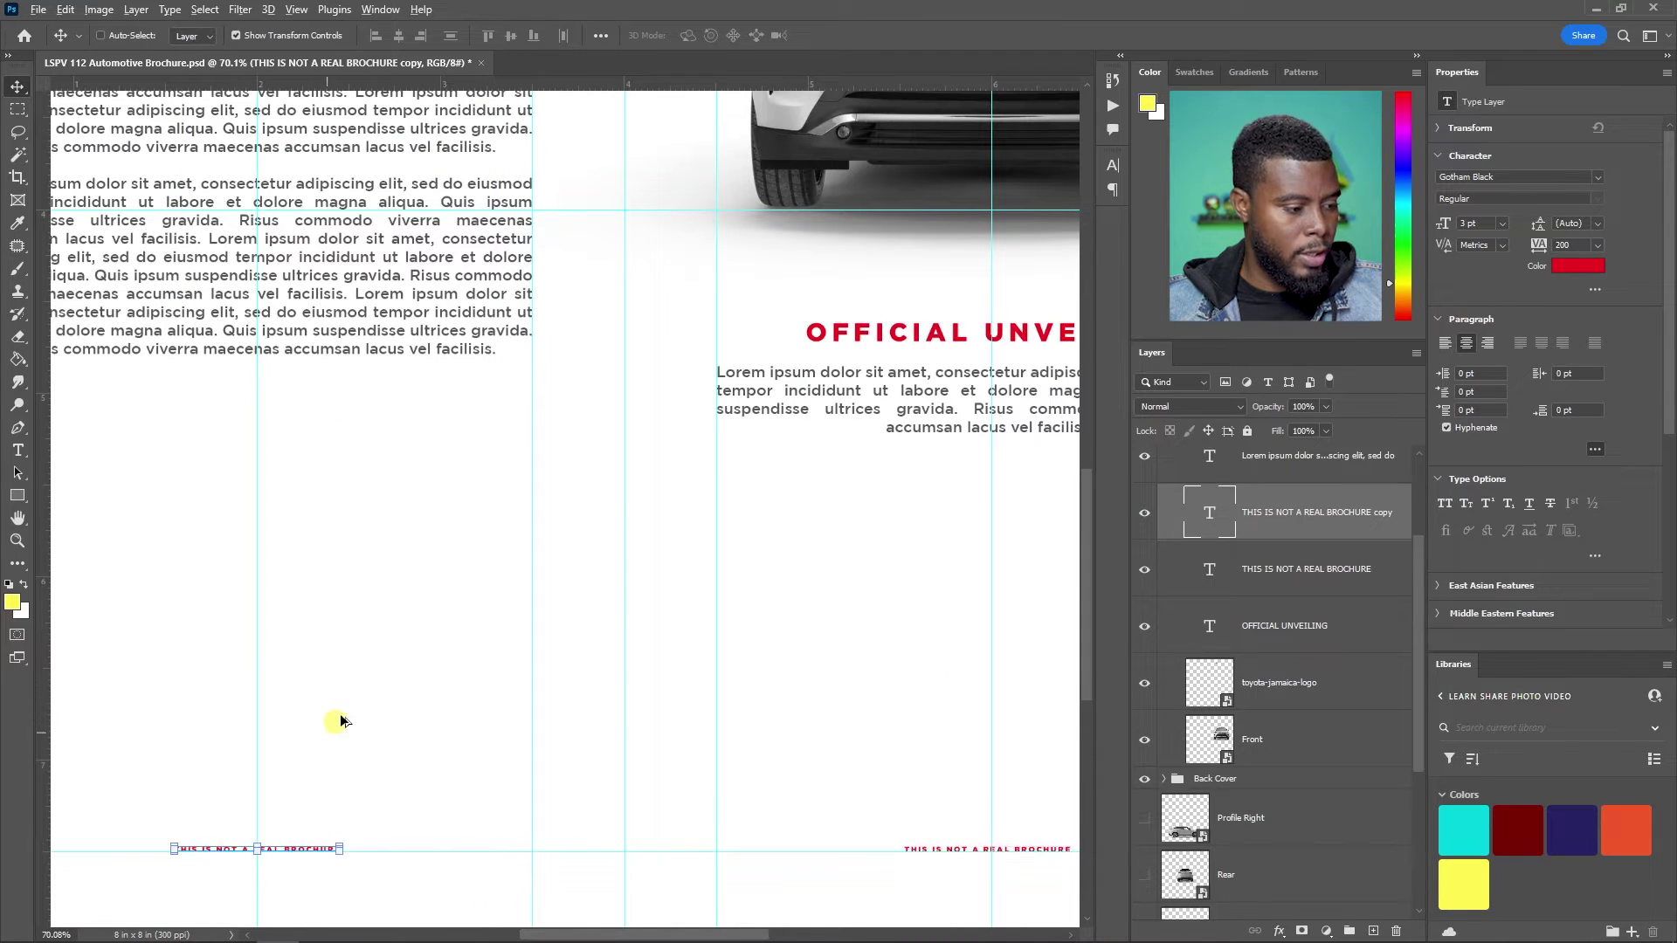
scroll(367, 700, "down", 4)
scroll(1253, 580, "up", 2)
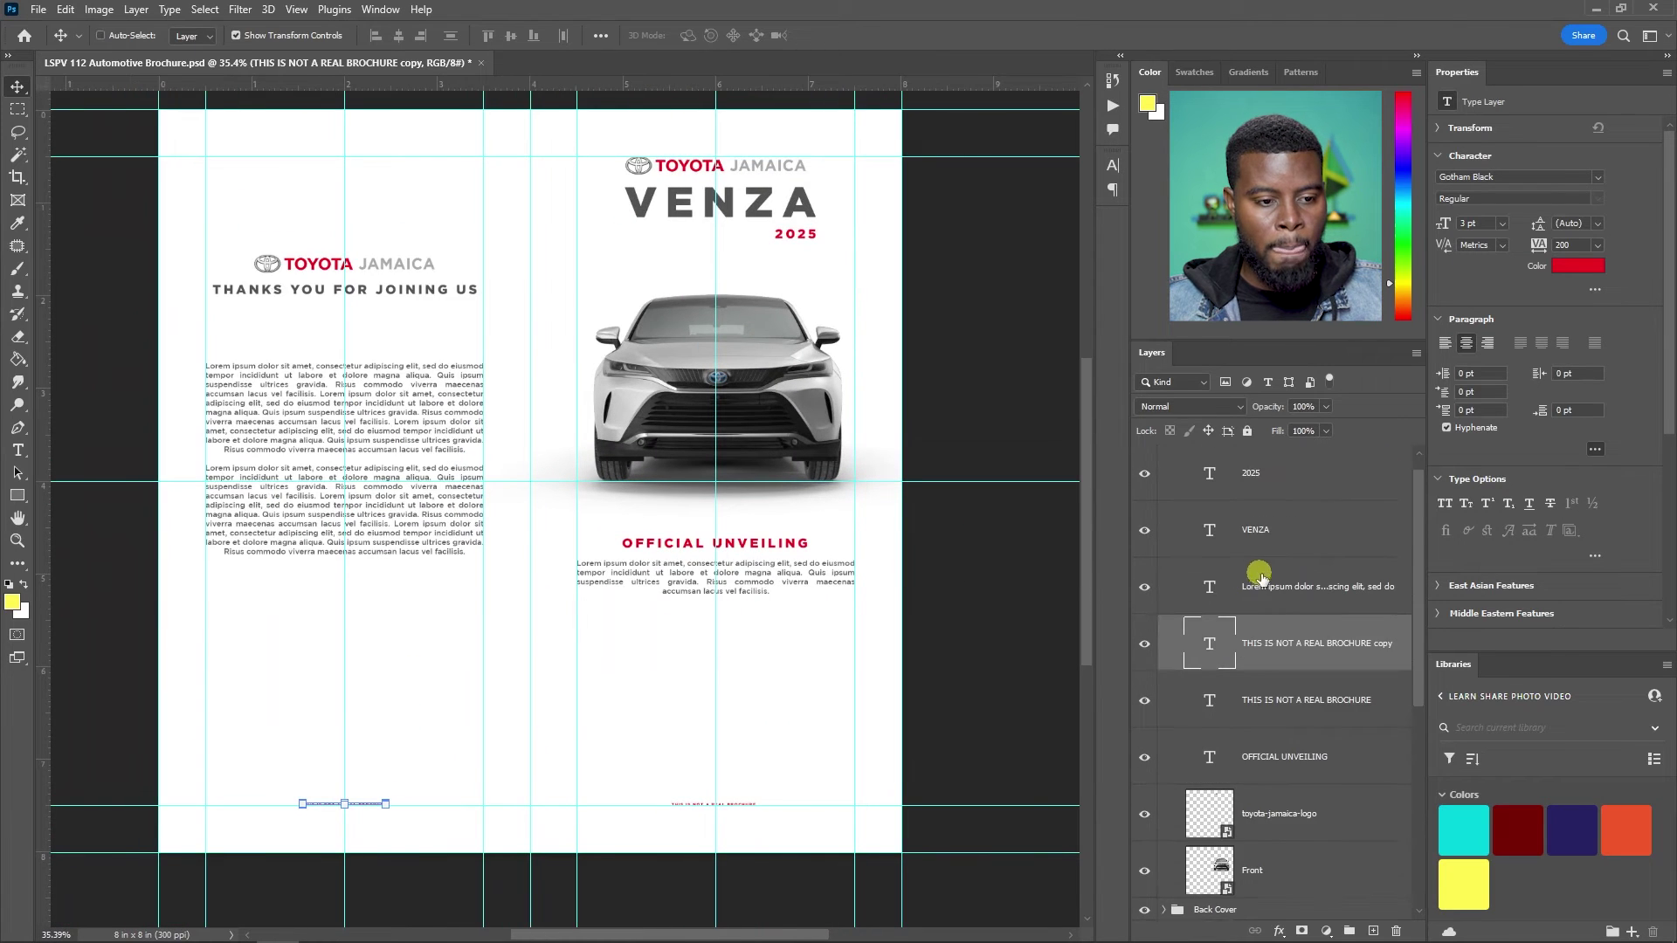
left_click(1165, 456)
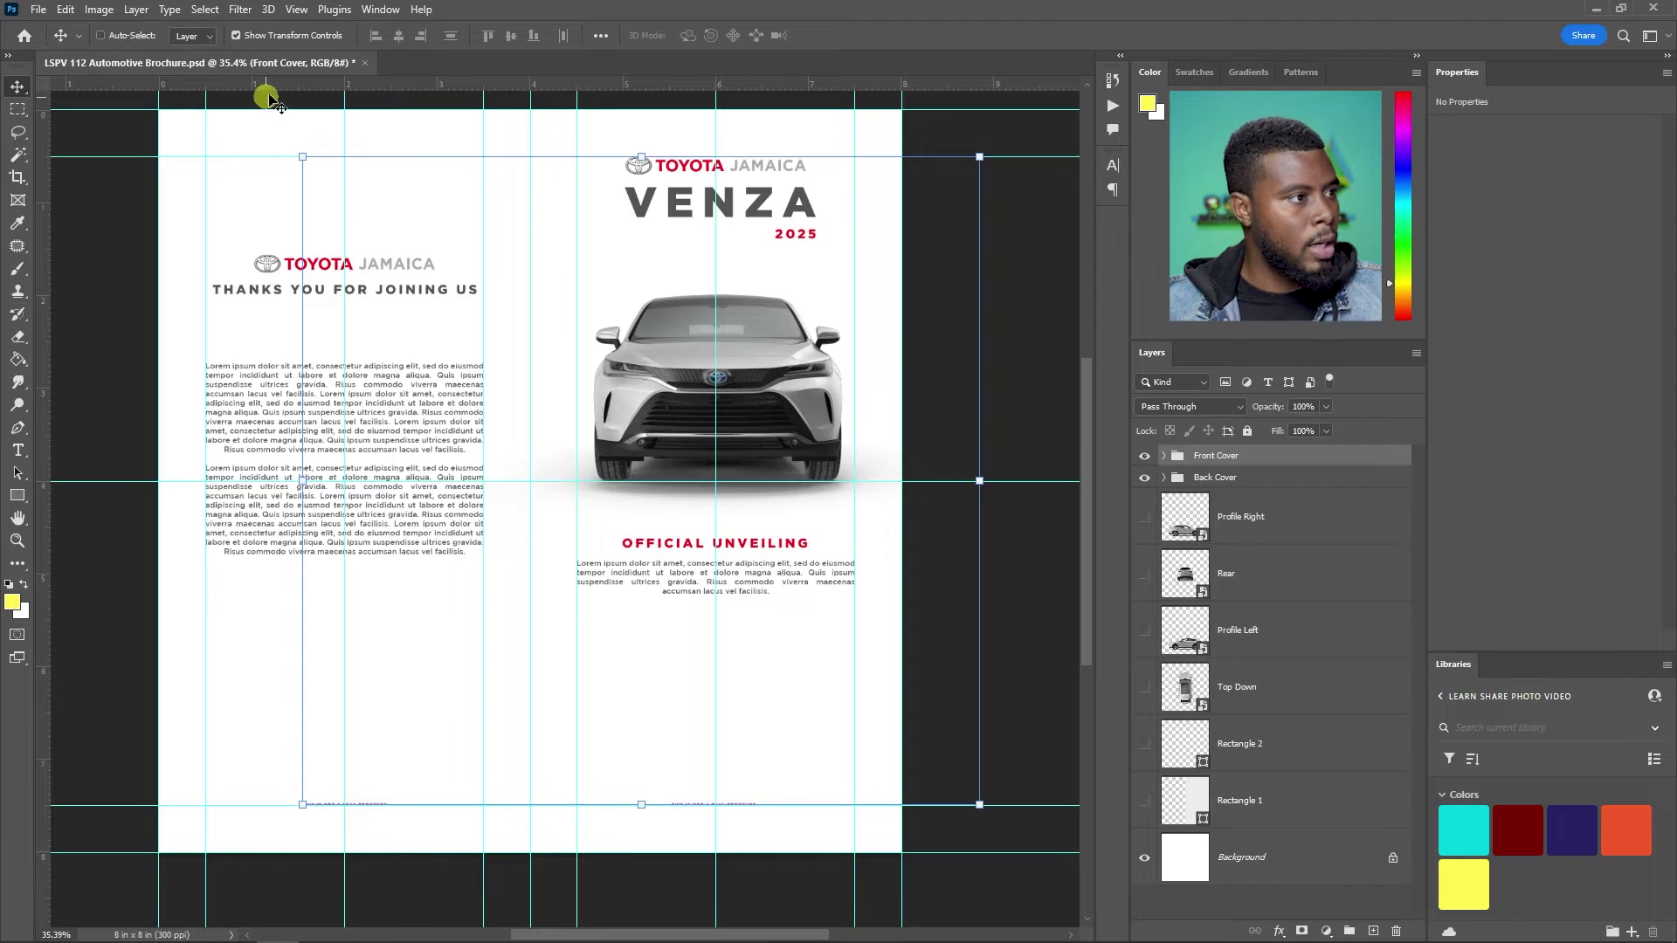
- Turn off transform controls and hide the Front Cover and Back Cover groups
left_click(235, 35)
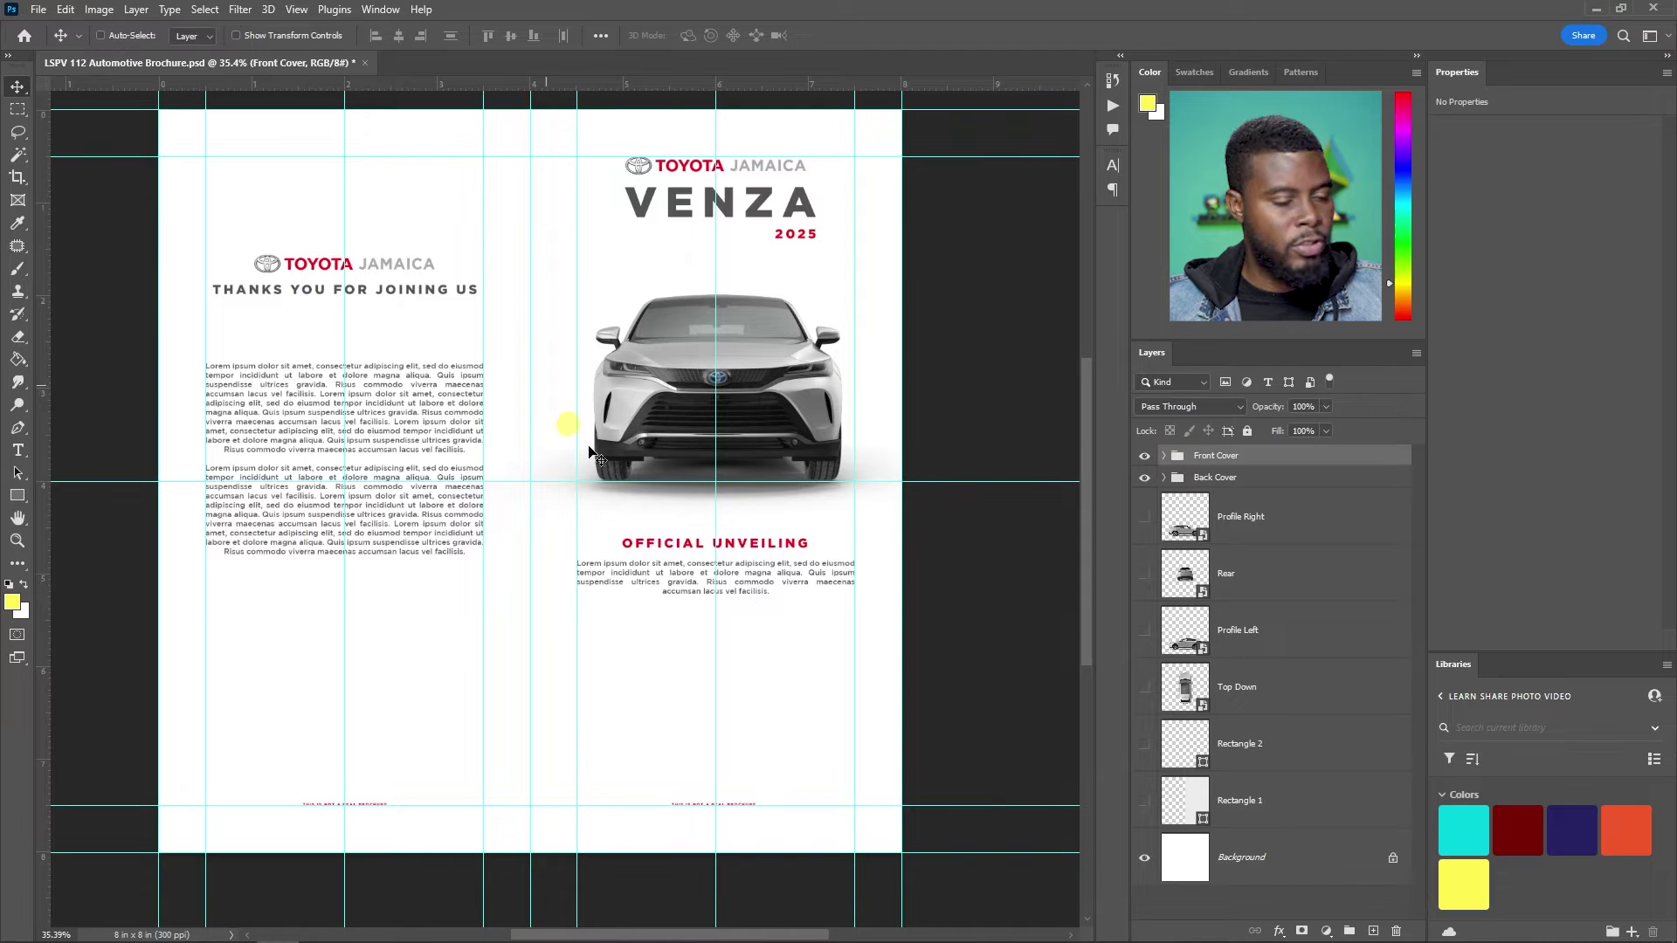
left_click(1144, 455)
left_click(1144, 476)
- Check the Profile Right car, hide it, and show and select the Profile Left layer instead
left_click(1223, 515)
left_click(1144, 517)
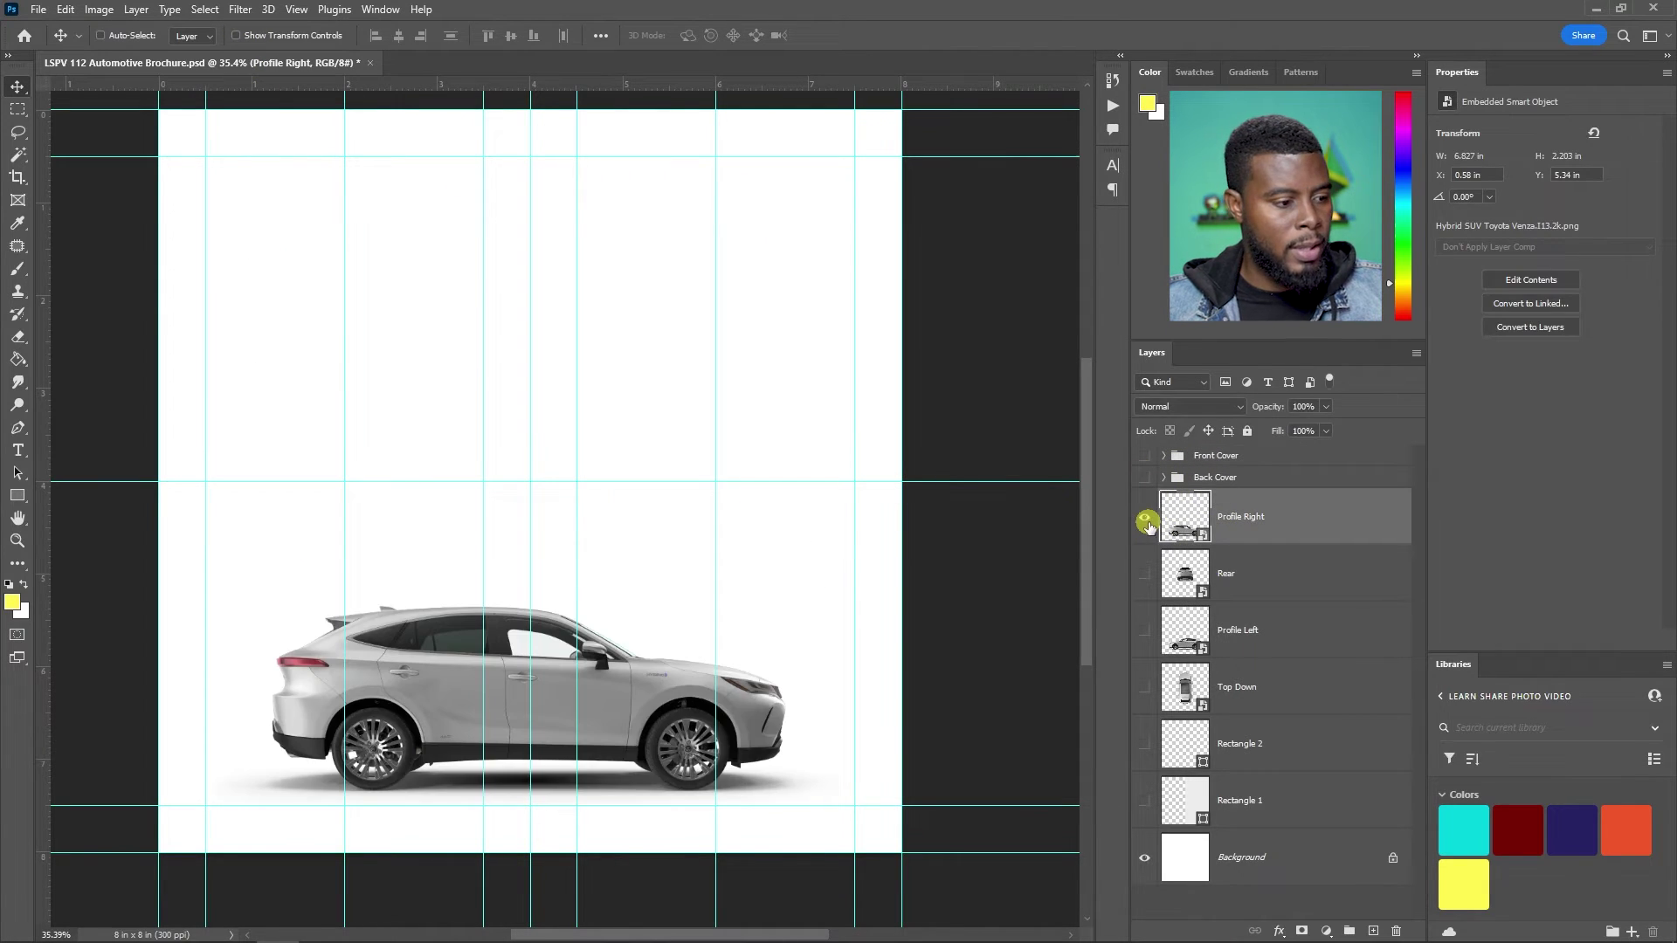
left_click(1143, 630)
left_click(1144, 517)
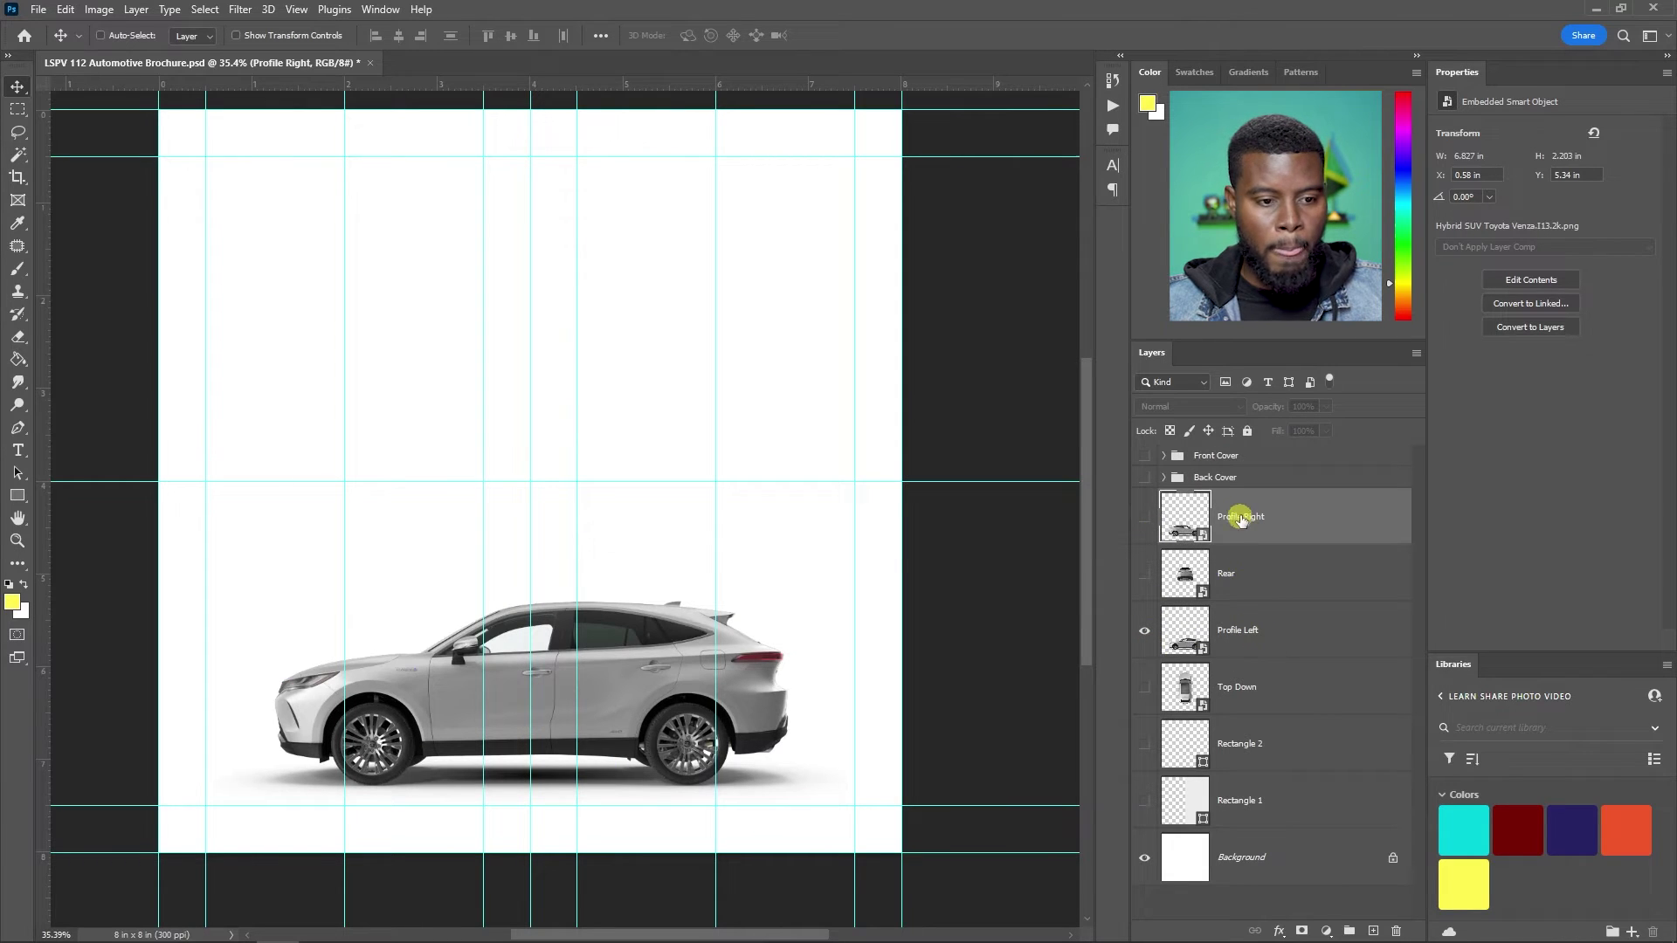
left_click(1226, 630)
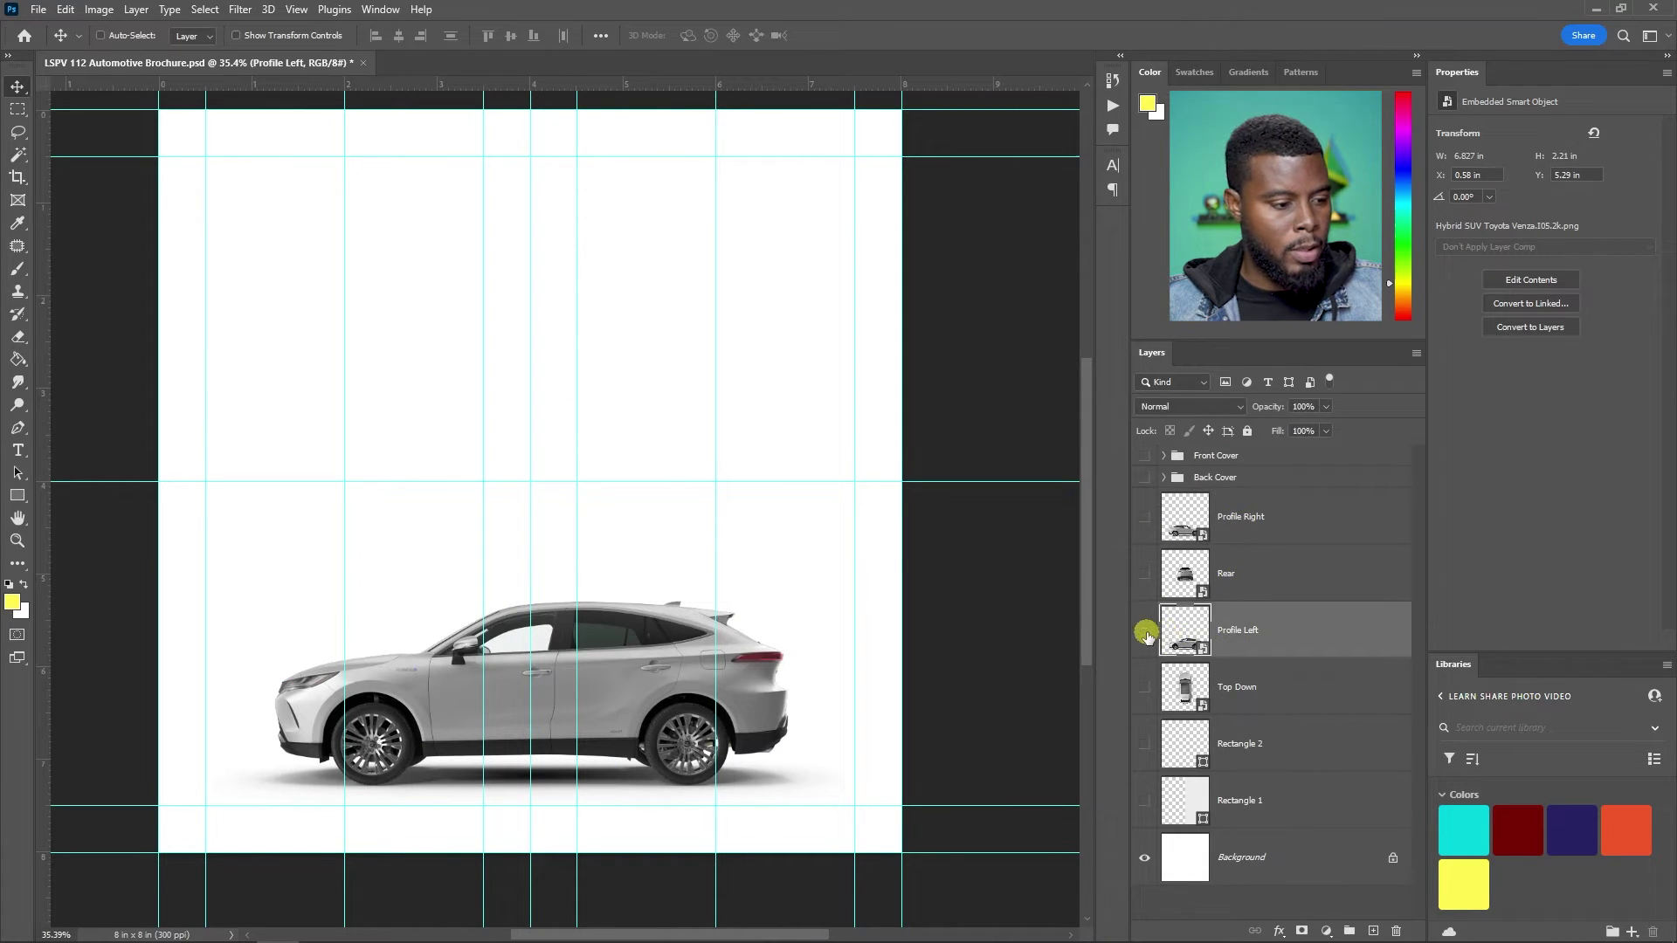
scroll(1253, 633, "up", 1)
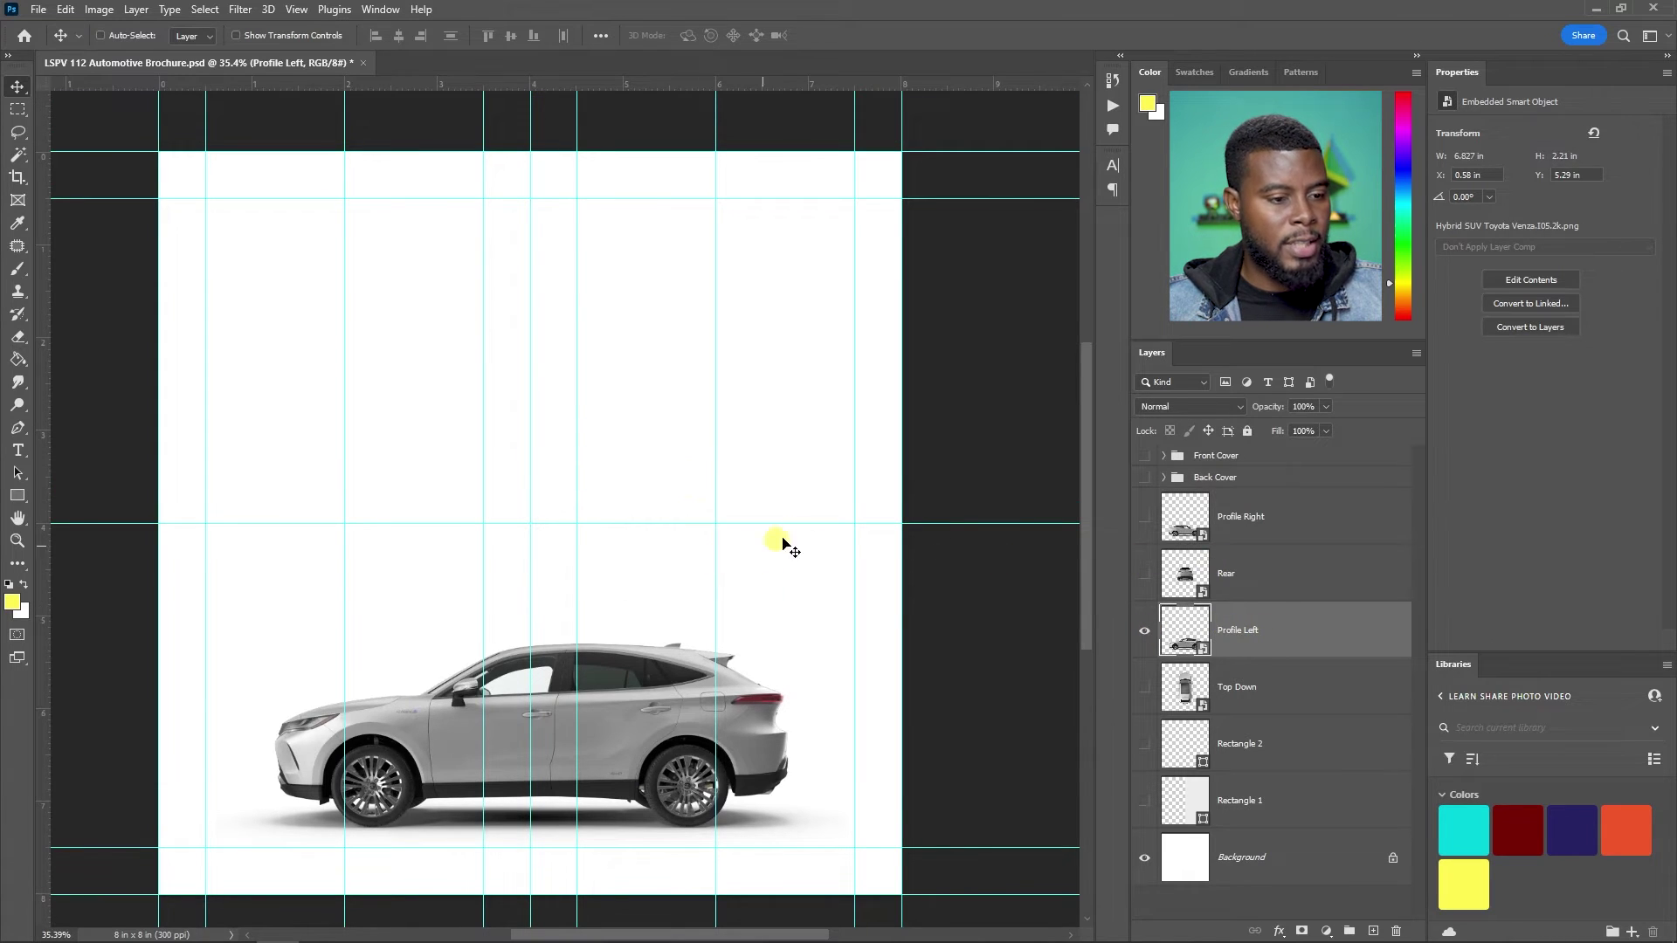
- Show the Back Cover group and copy its Lorem ipsum body text layer to just above the Profile Left layer
left_click(1149, 478)
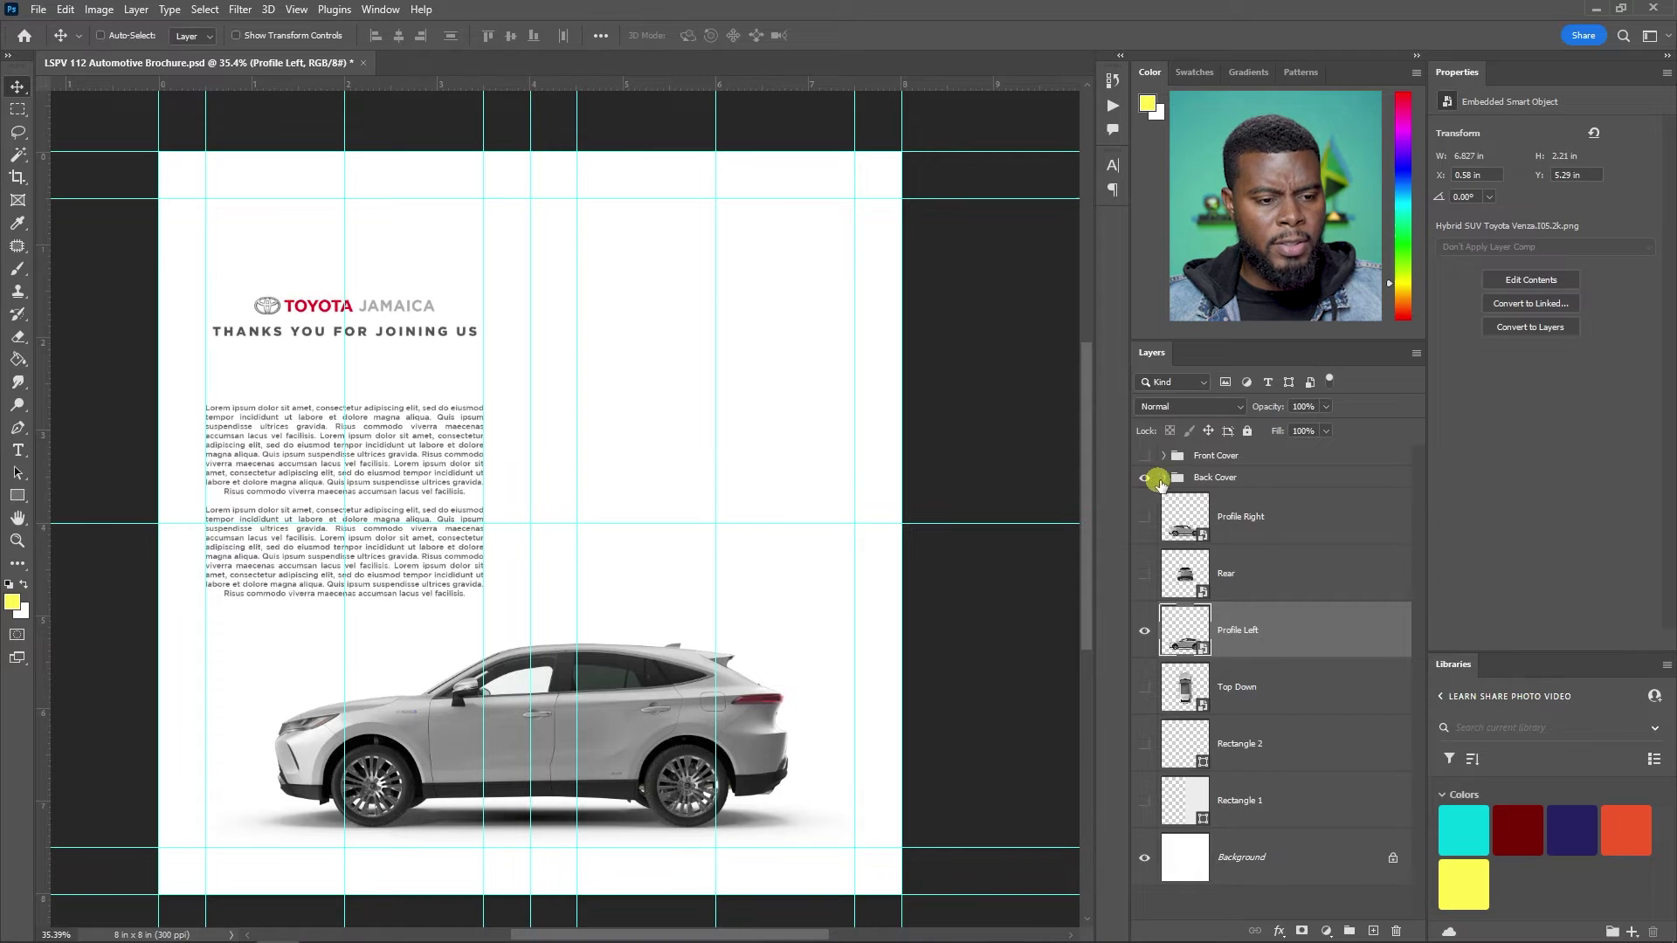
left_click(1163, 477)
left_click(1163, 478)
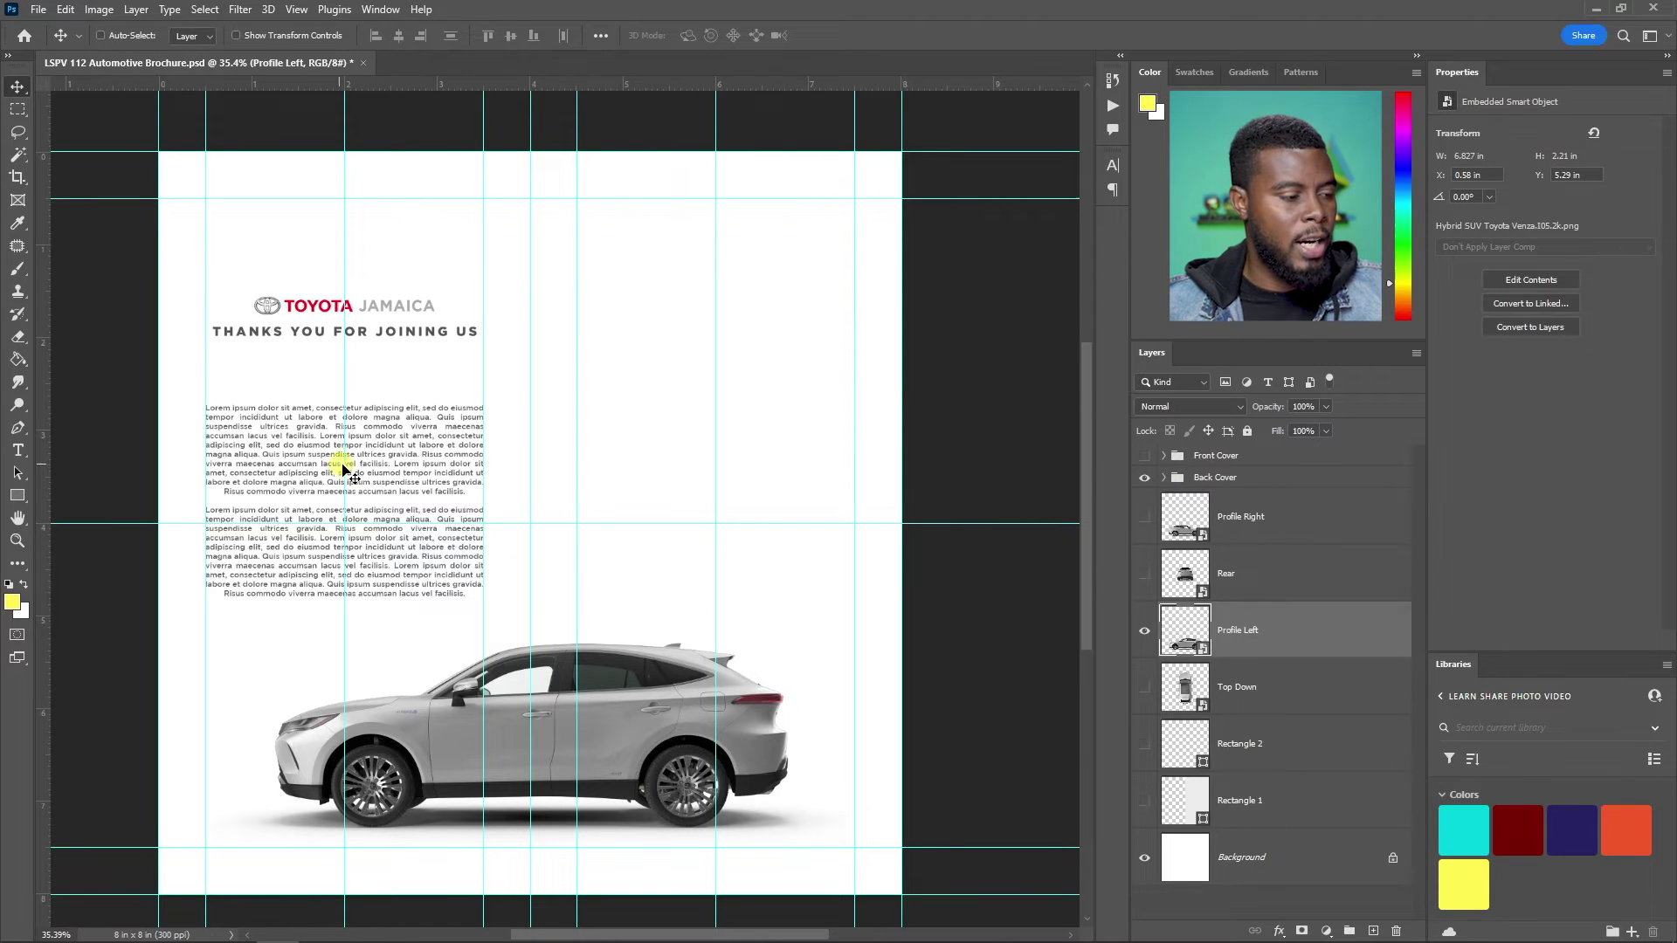
key("t")
scroll(1238, 592, "up", 1)
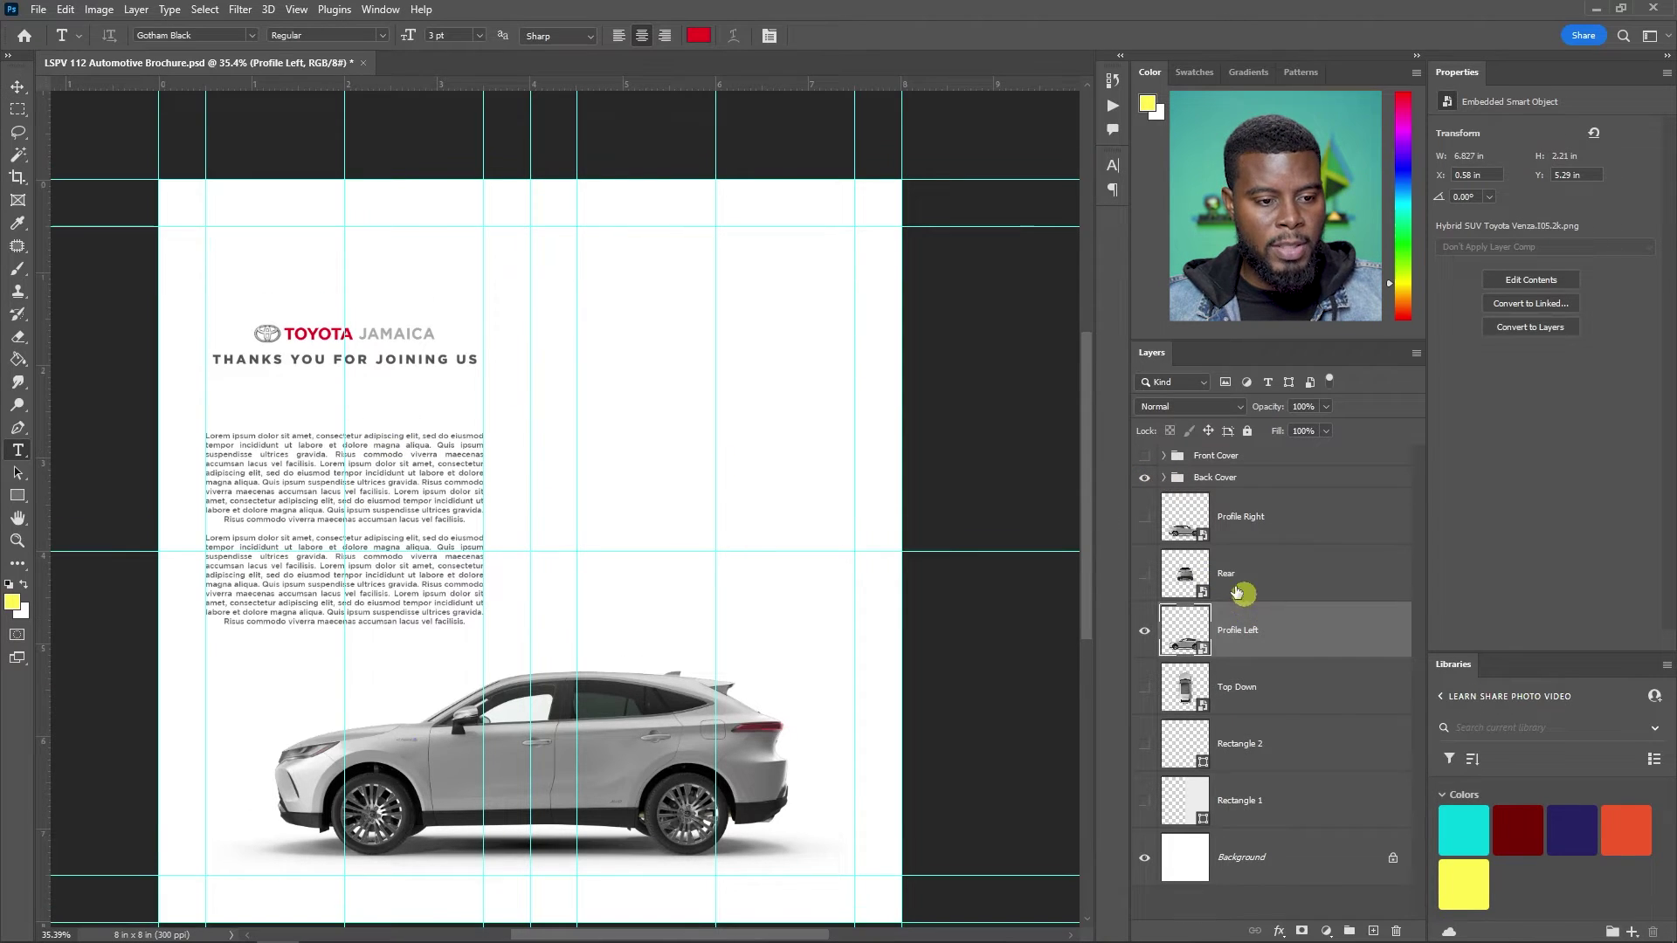
left_click(412, 436, "ctrl+alt")
left_click_drag(1142, 572, 1240, 834)
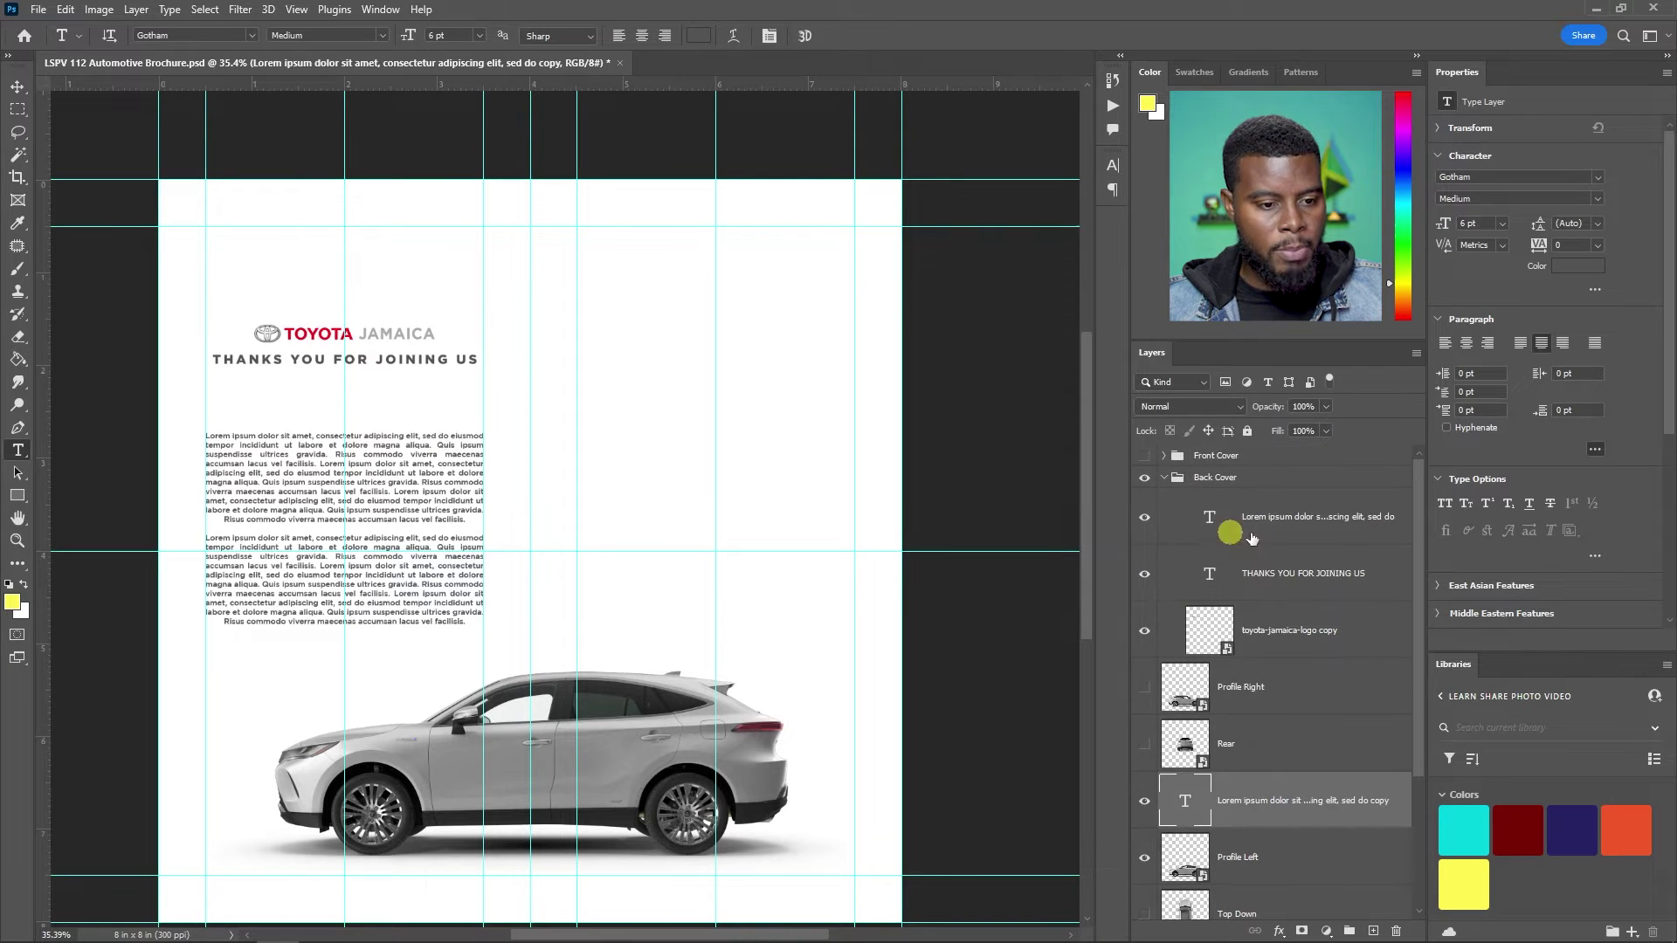
- Copy the THANKS YOU FOR JOINING US layer above the copied body text, and collapse and hide the Back Cover group
left_click_drag(1291, 569, 1258, 774)
left_click(1163, 477)
left_click(1144, 478)
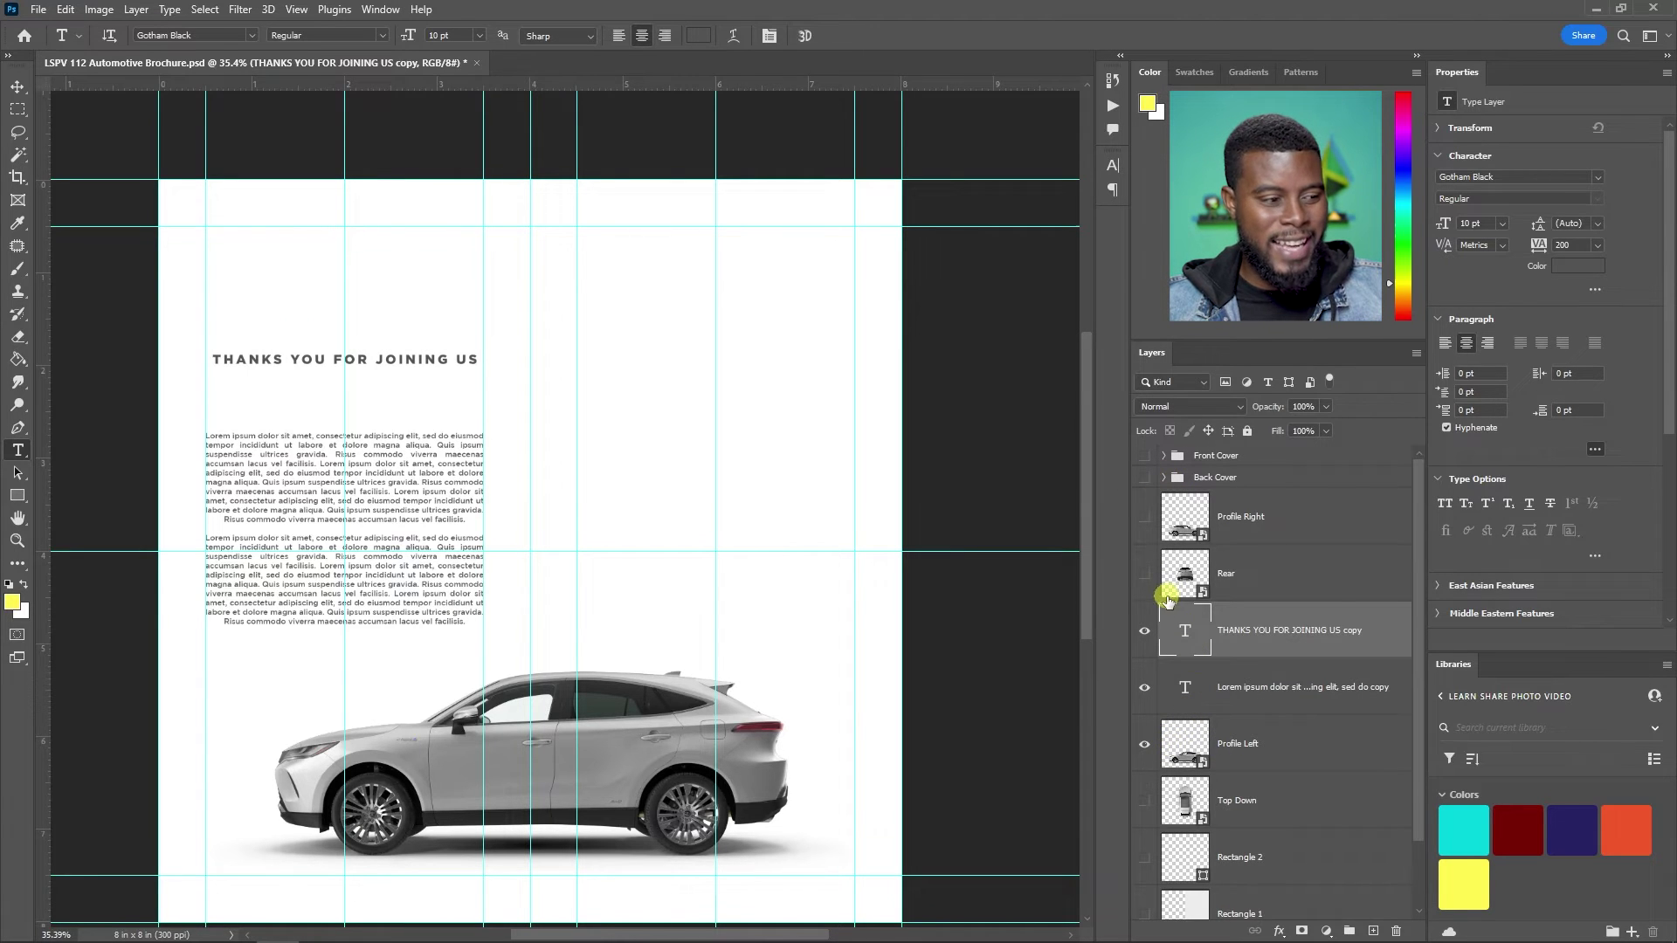
- Try to move the copied THANKS YOU FOR JOINING US heading up to the page's upper margin guide
scroll(303, 385, "up", 3)
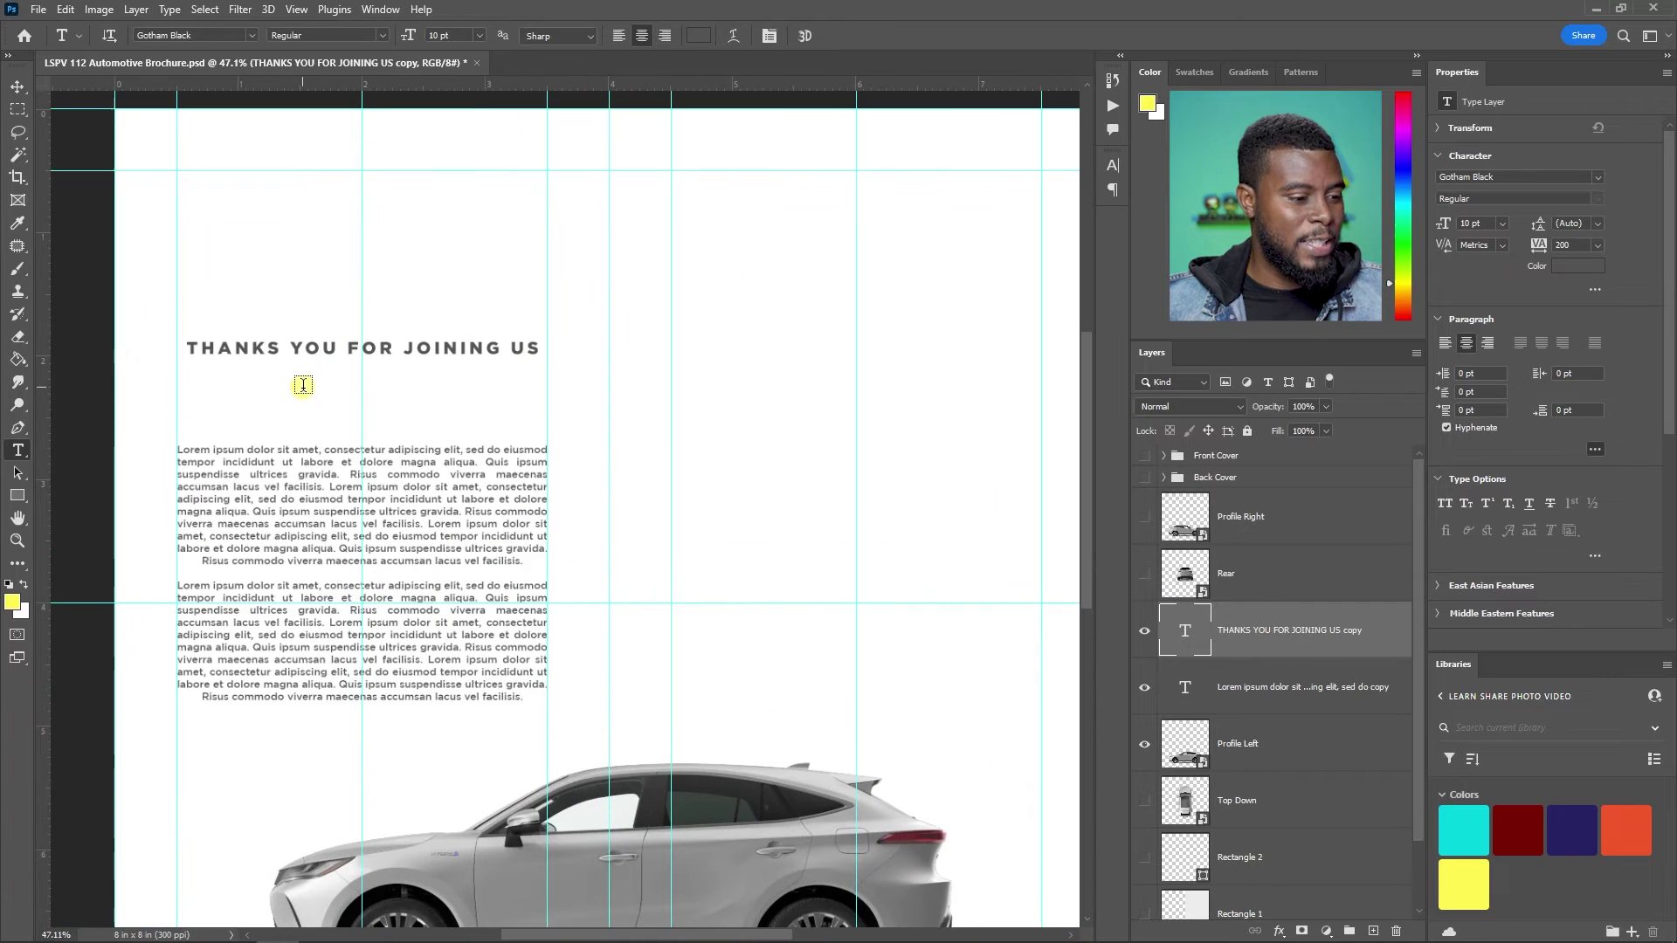
scroll(329, 385, "left", 3)
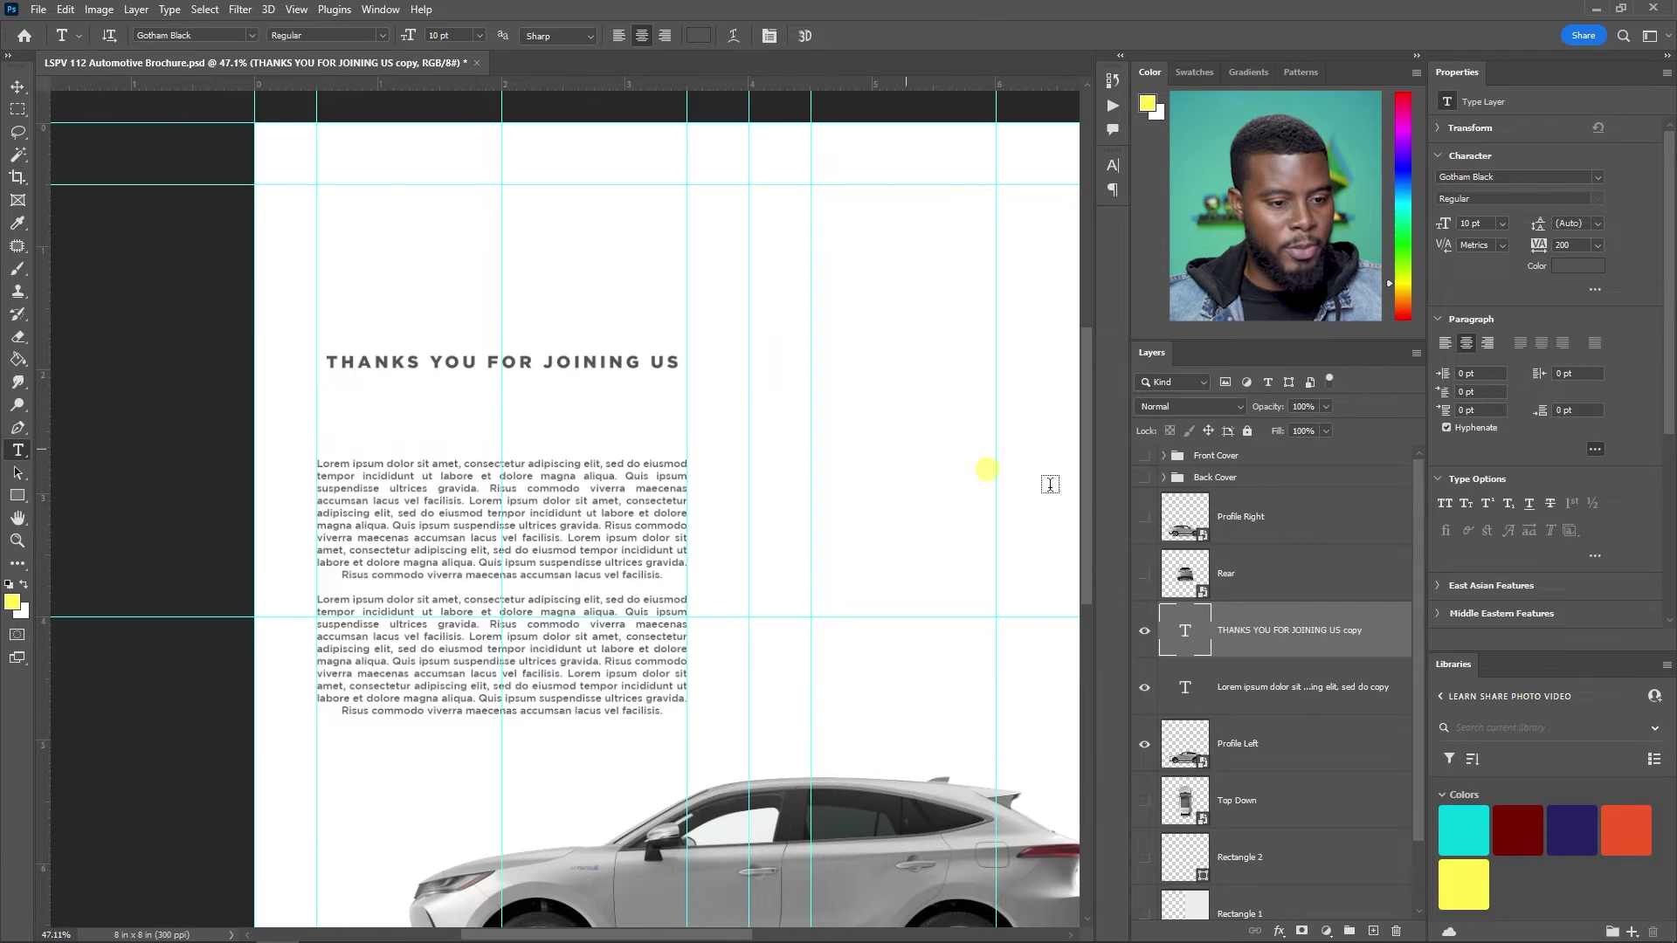
key("v")
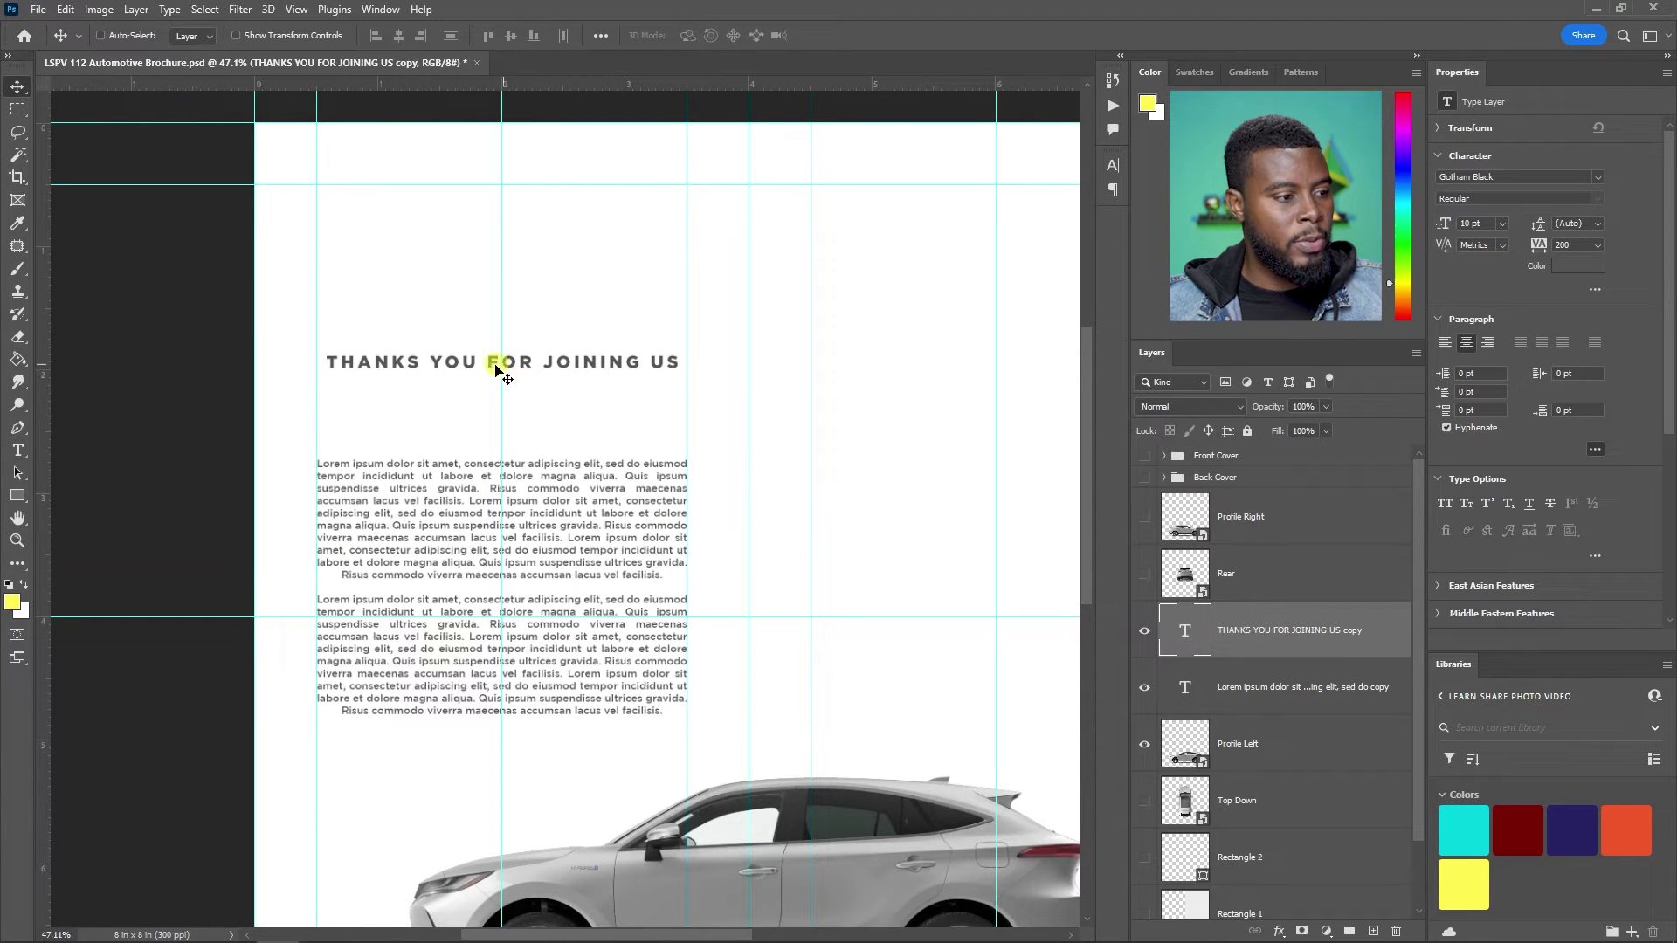
left_click_drag(449, 367, 463, 202)
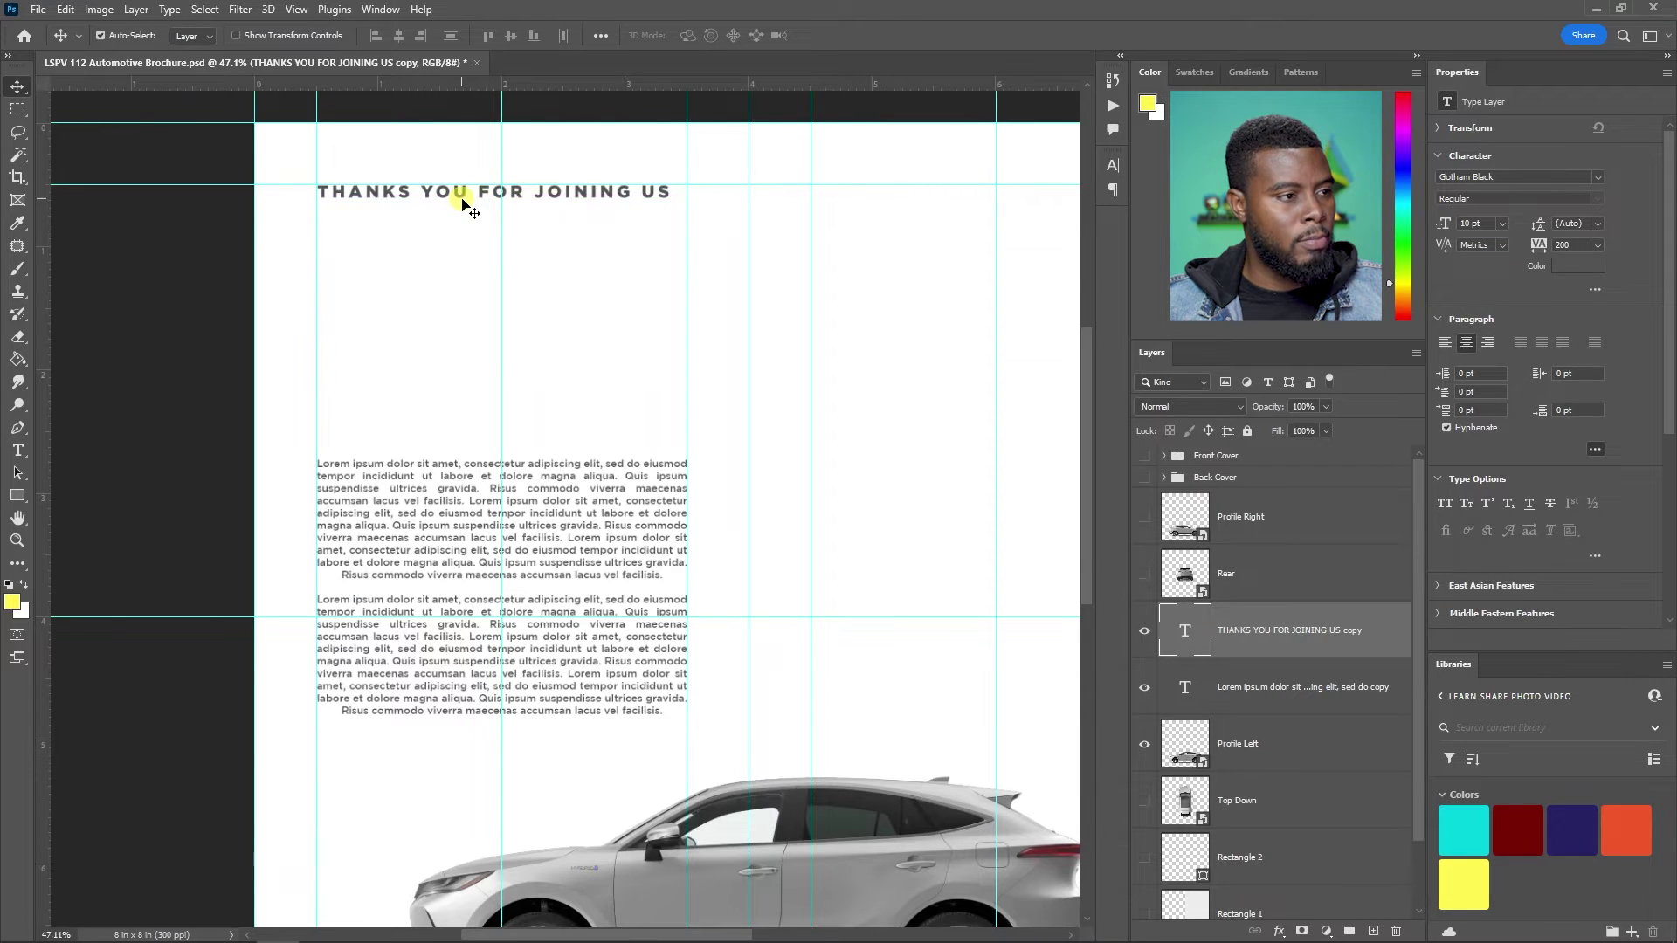
key("ctrl+z")
- Replace the copied heading's text with AWESOME ENGINEERING
key("t")
triple_click(492, 356)
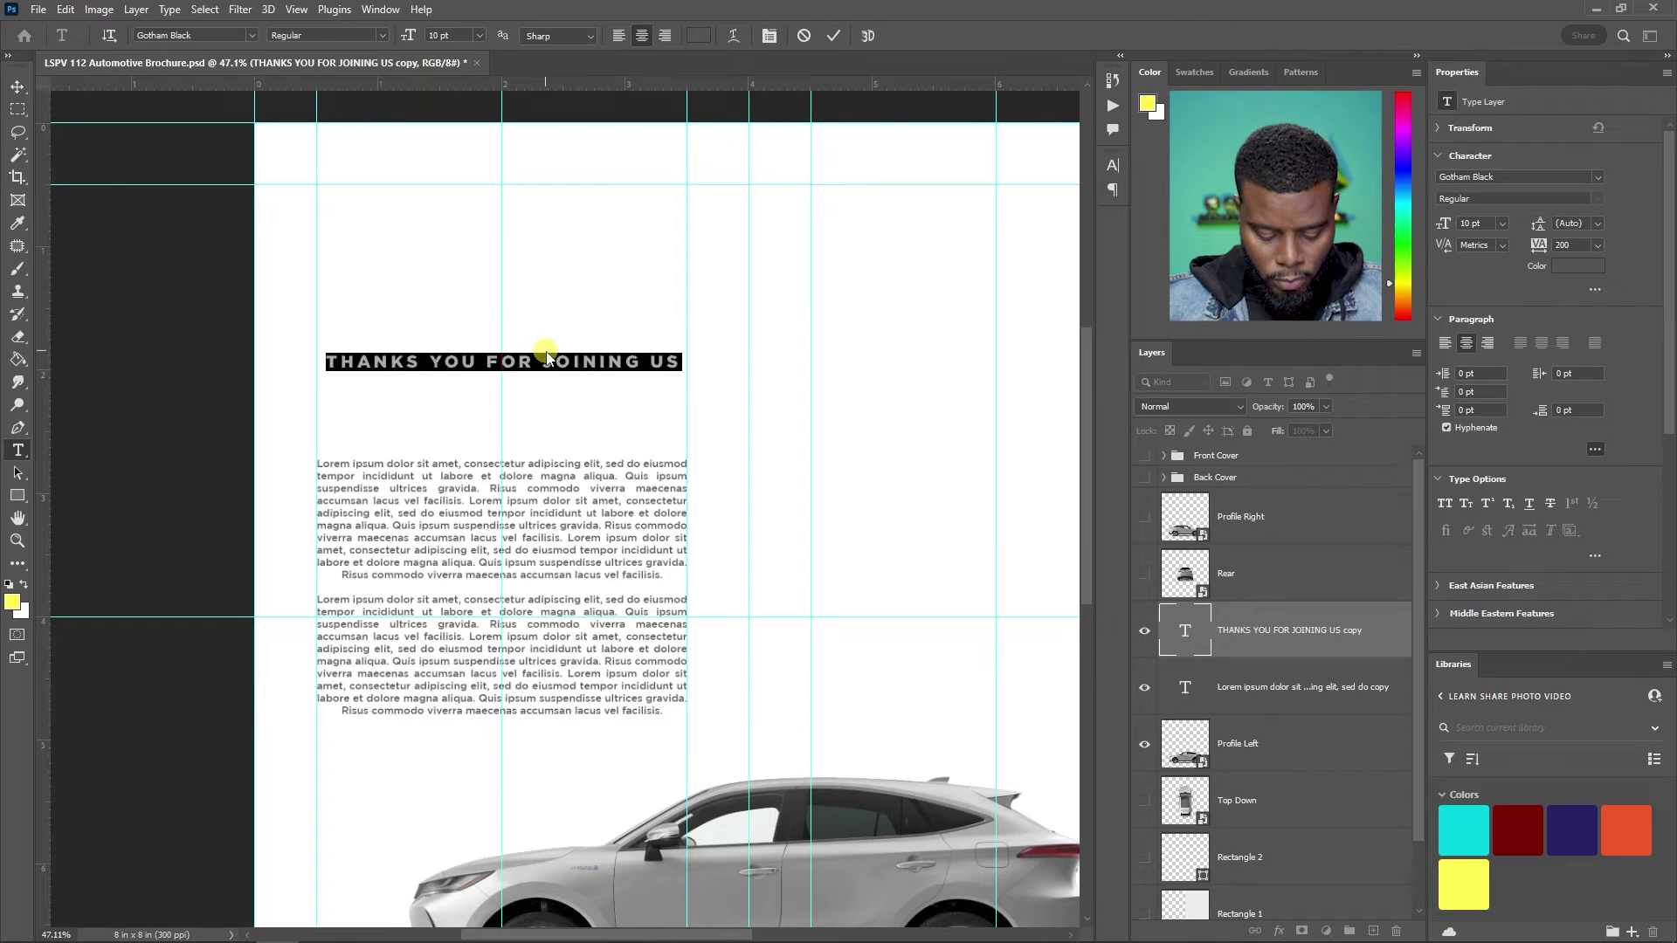
type("EXT")
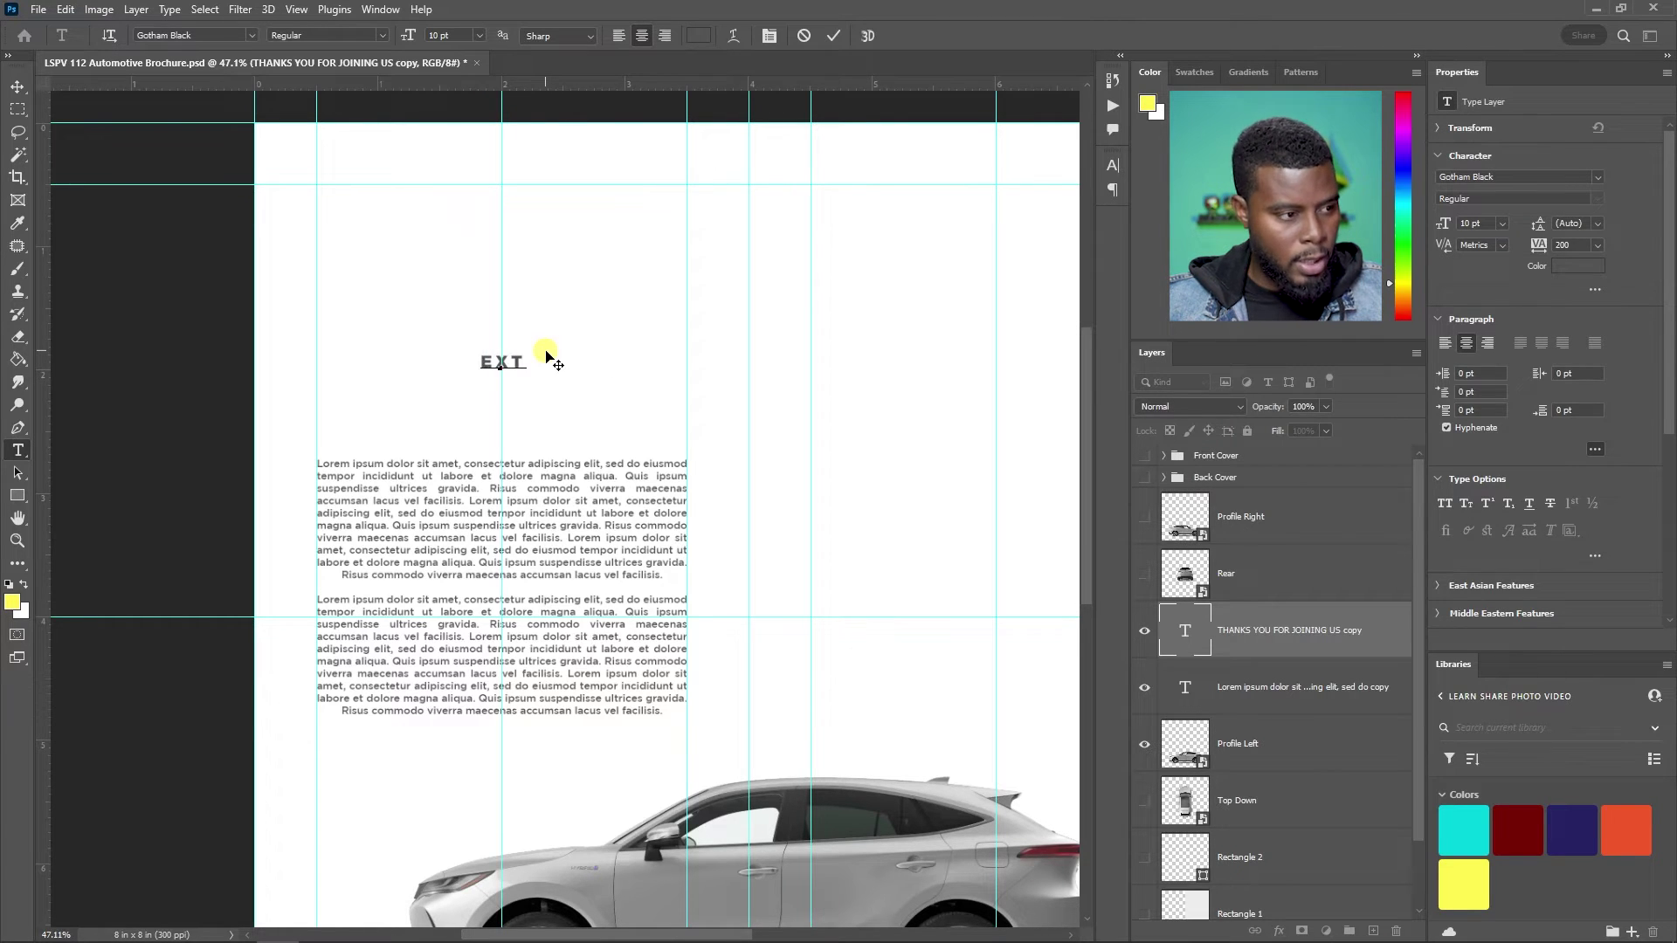
key("ctrl+a")
type("AWE")
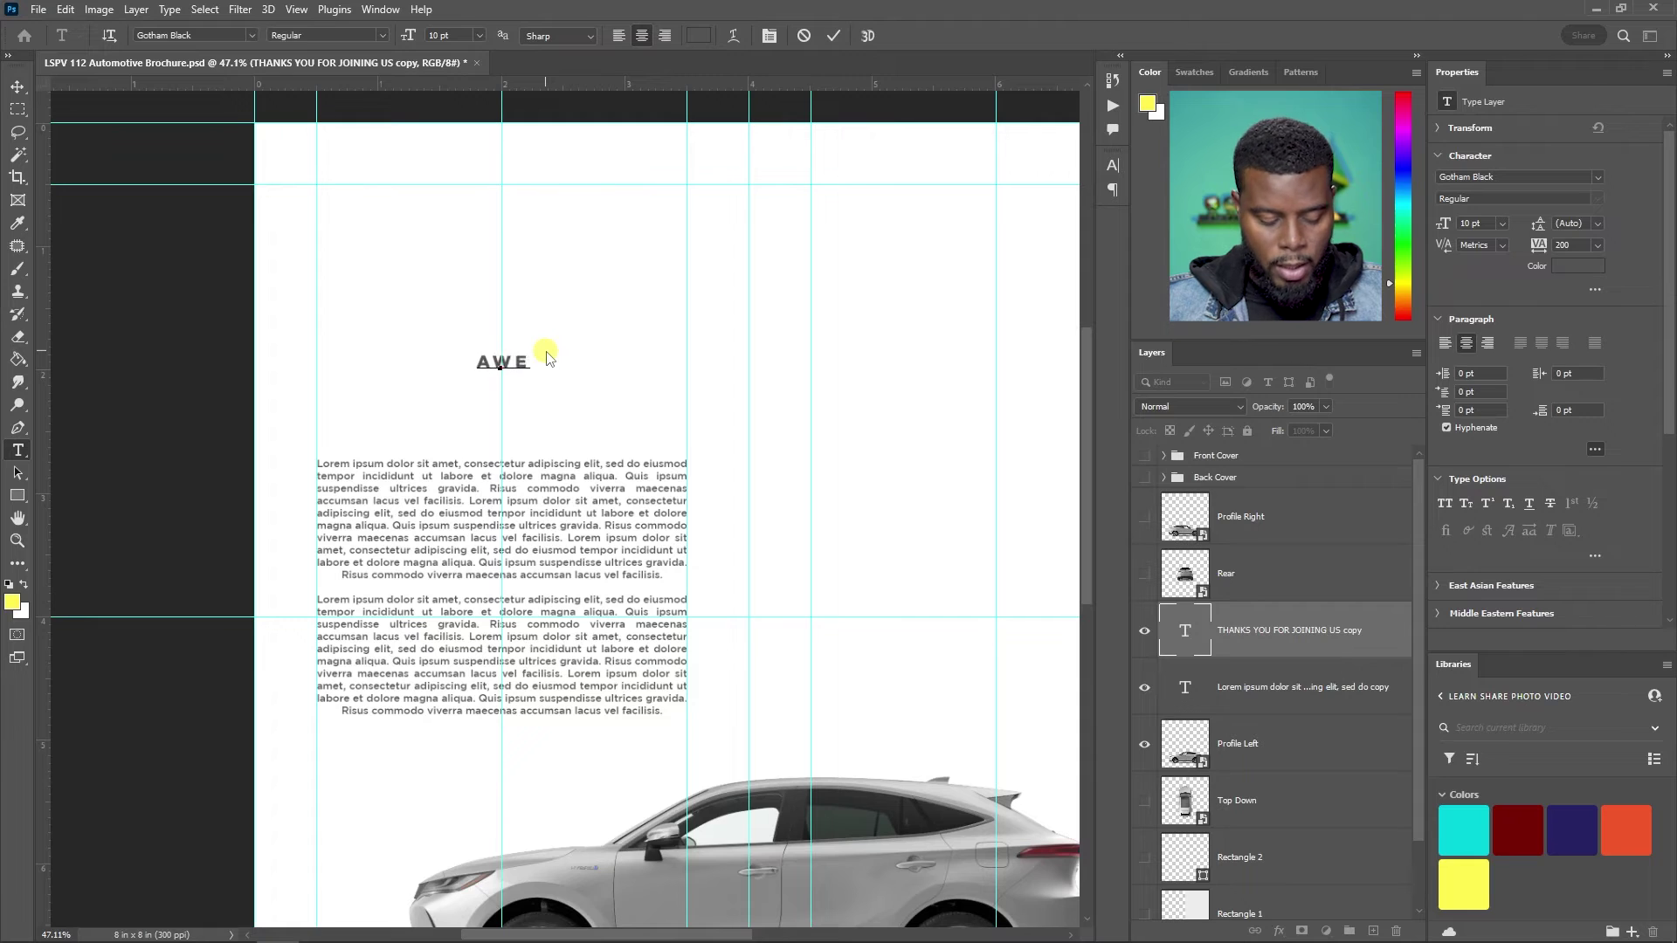
type("SOME DESIGN")
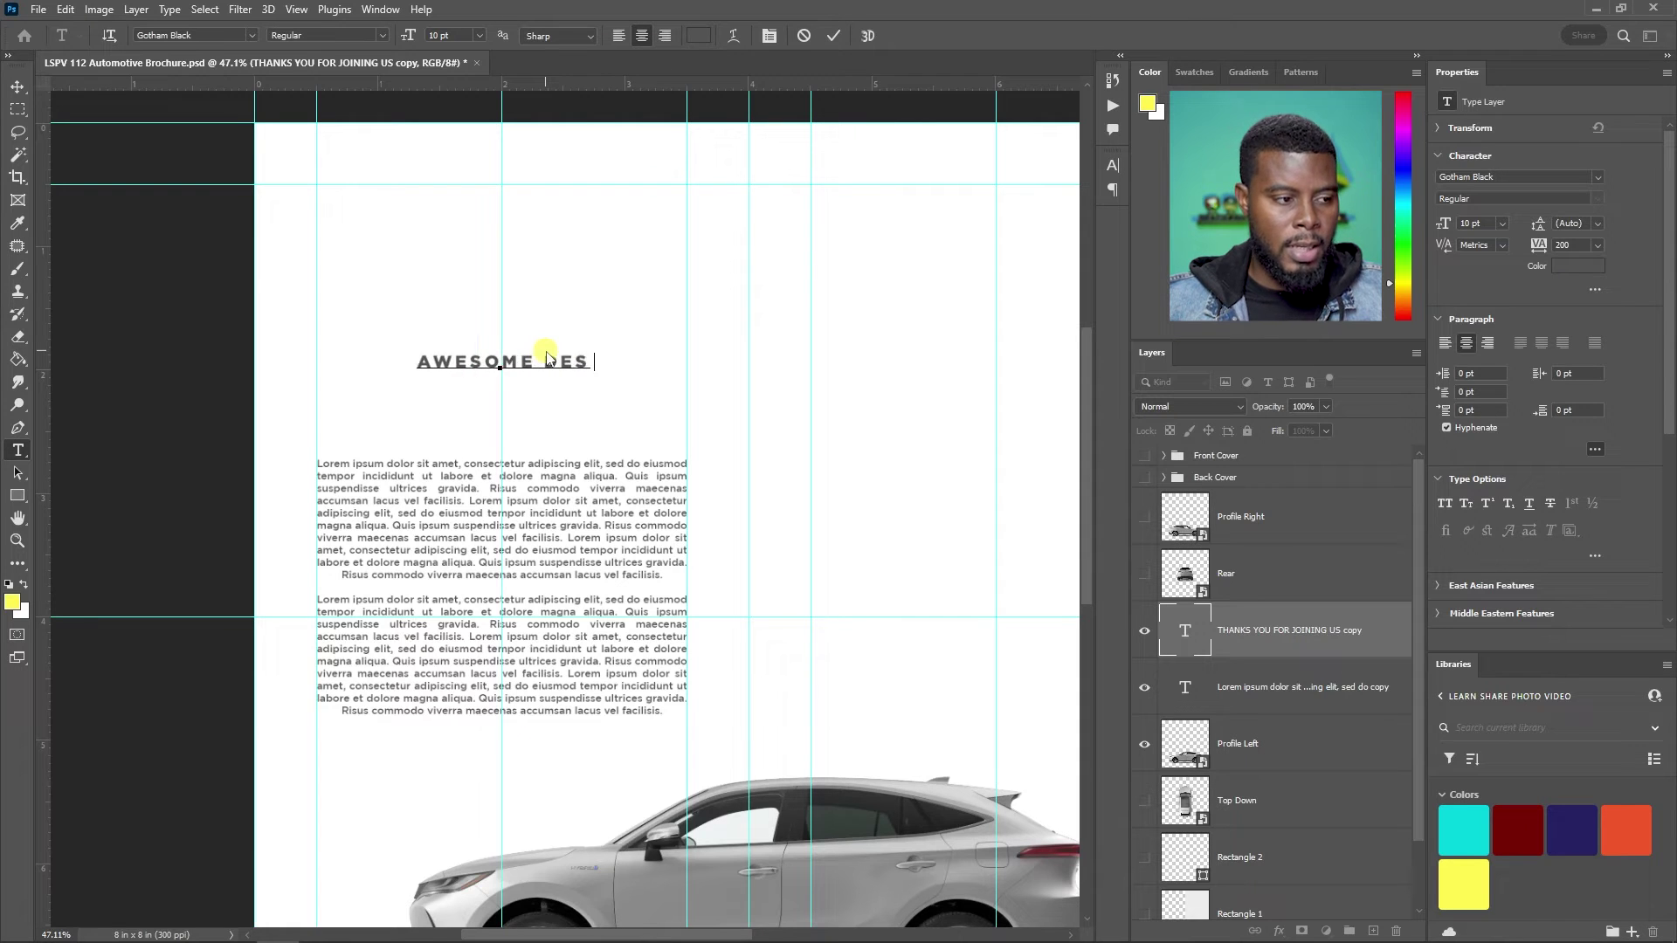
key("BackSpace")
key("BackSpace")
key("BackSpace")
key("BackSpace")
key("BackSpace")
key("BackSpace")
type("EGNIN")
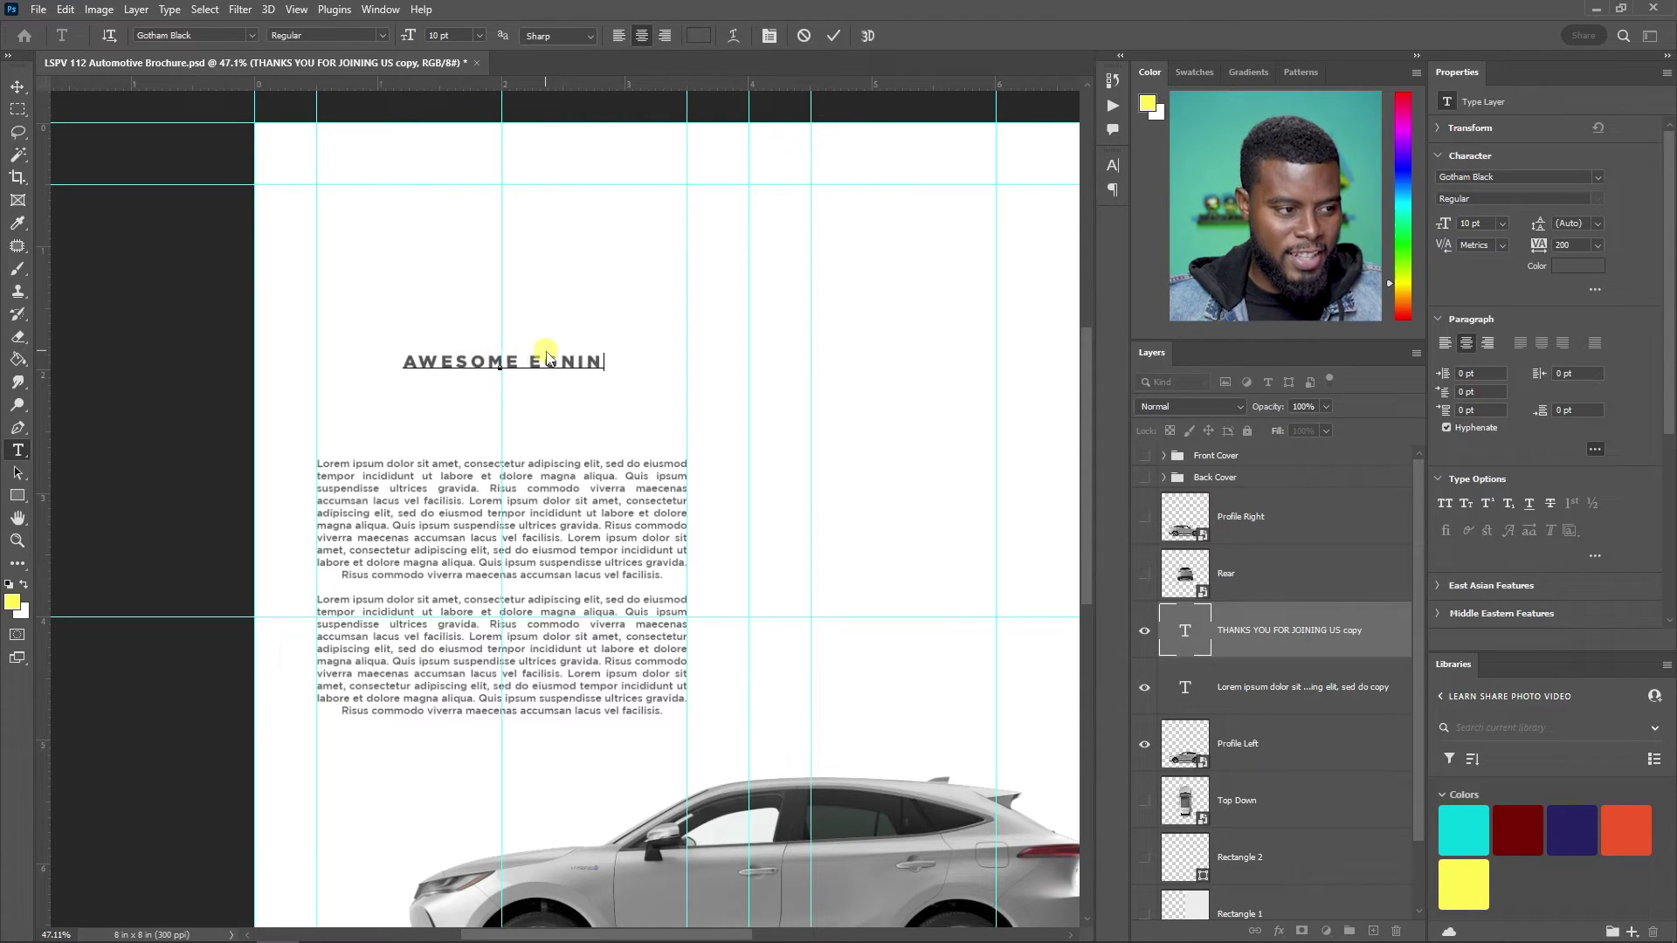
type("EERING")
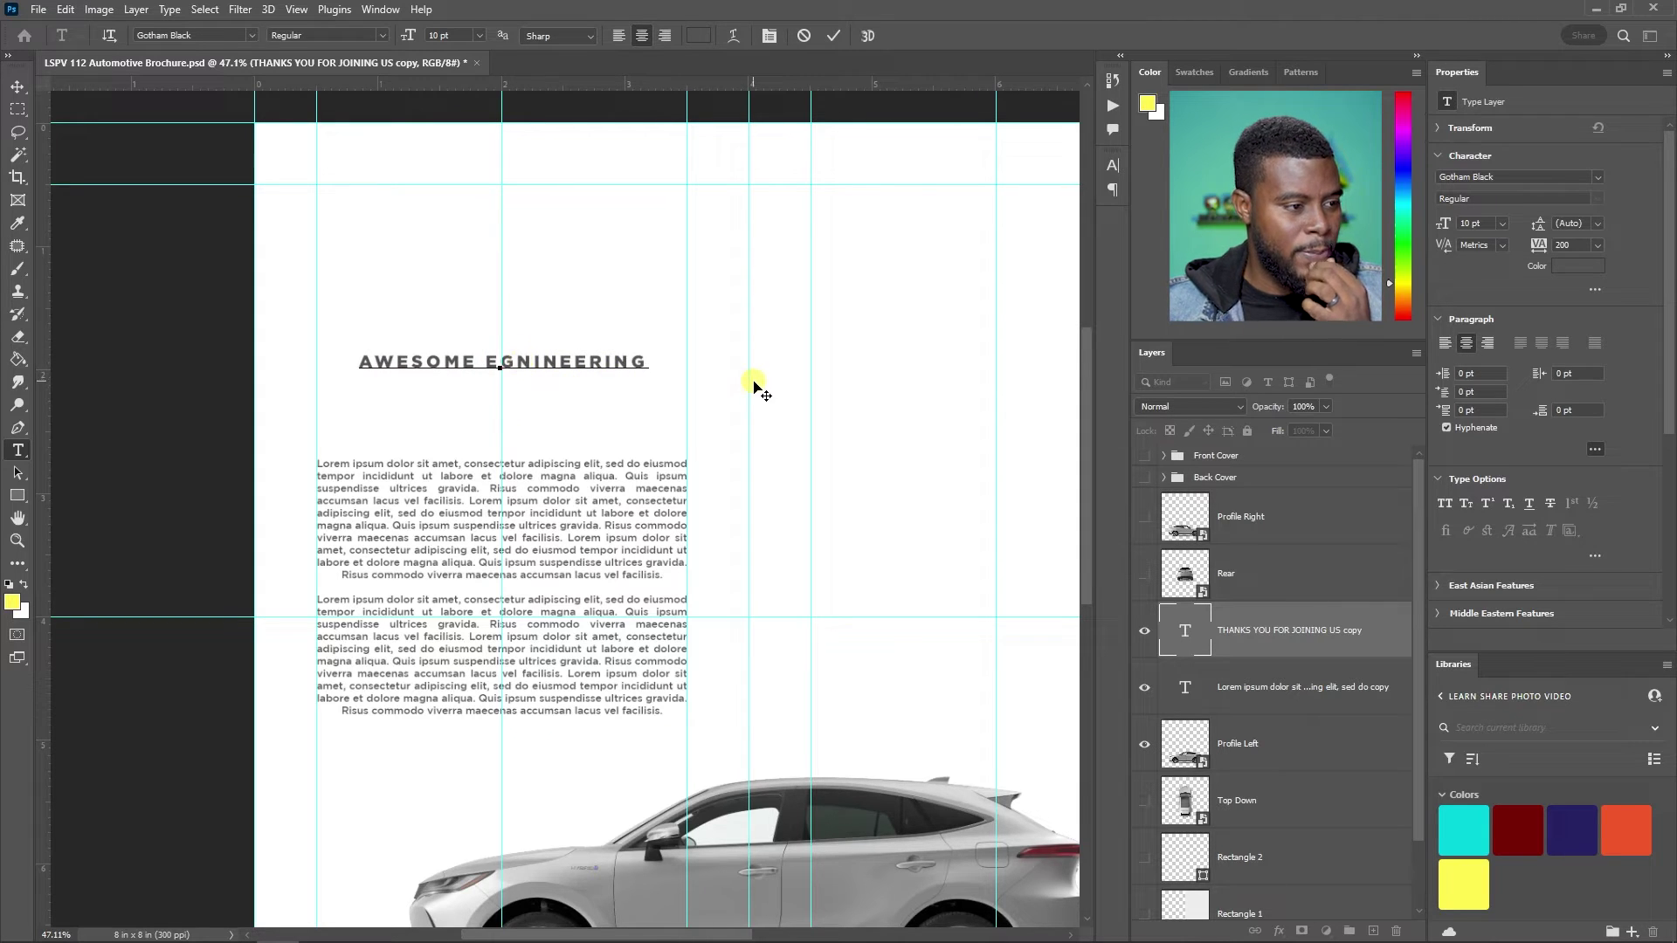
key("Delete")
type("G")
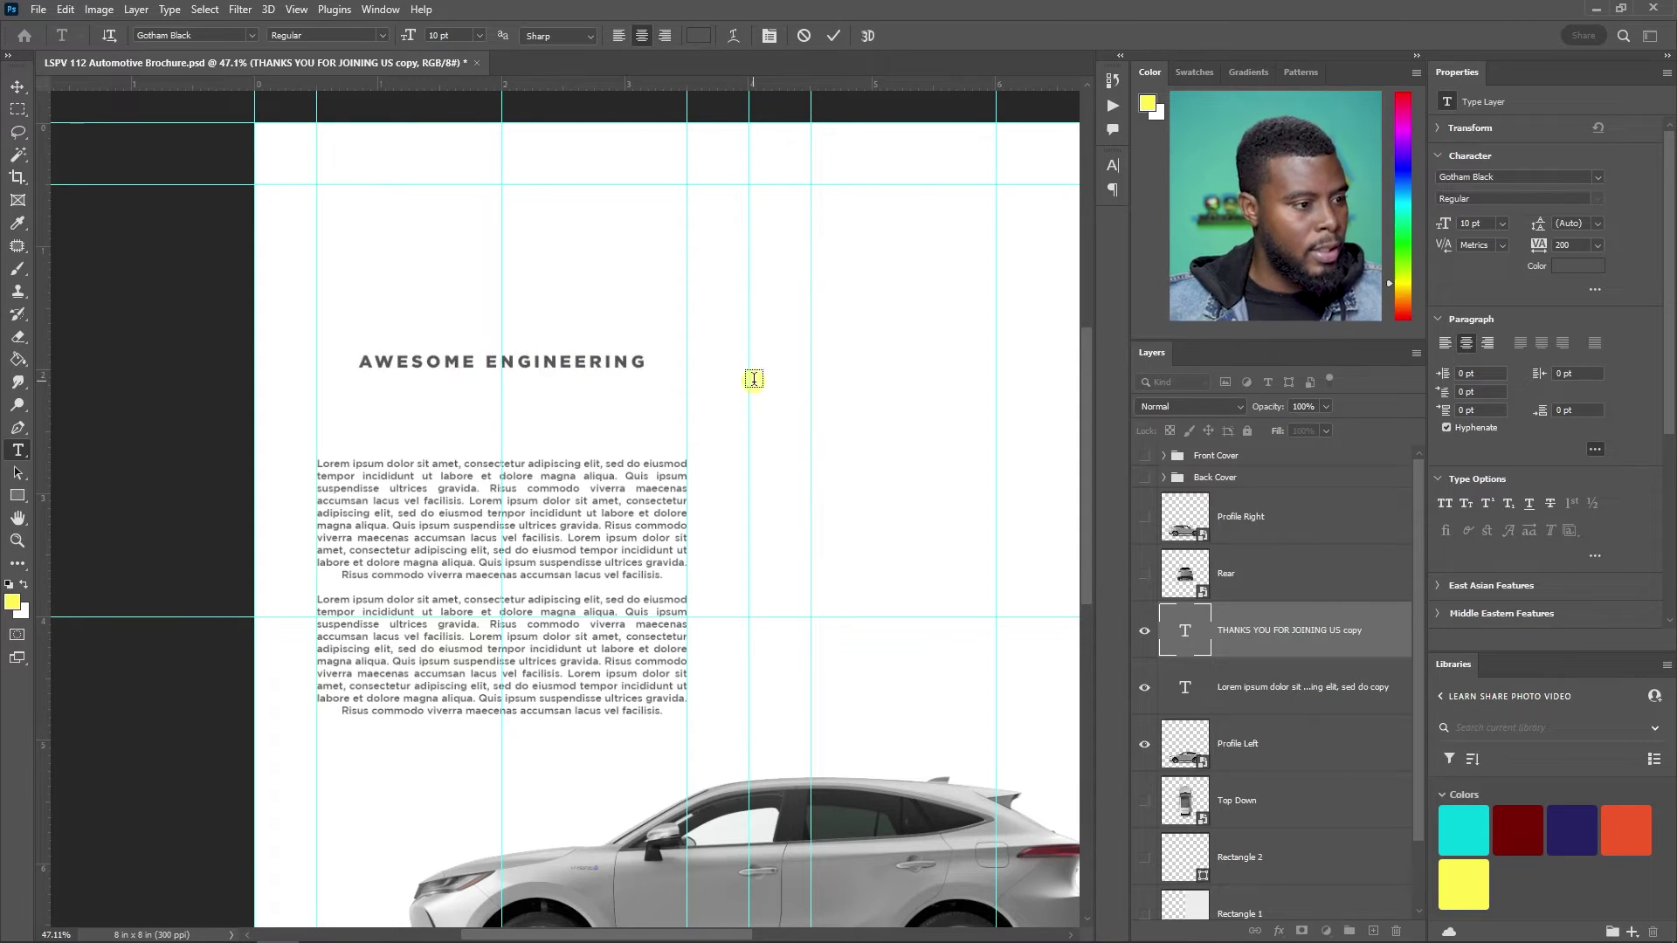
key("ctrl+Return")
- Move the AWESOME ENGINEERING heading straight up to the upper margin guide, centred over the body text
scroll(646, 389, "up", 2)
scroll(584, 374, "left", 2)
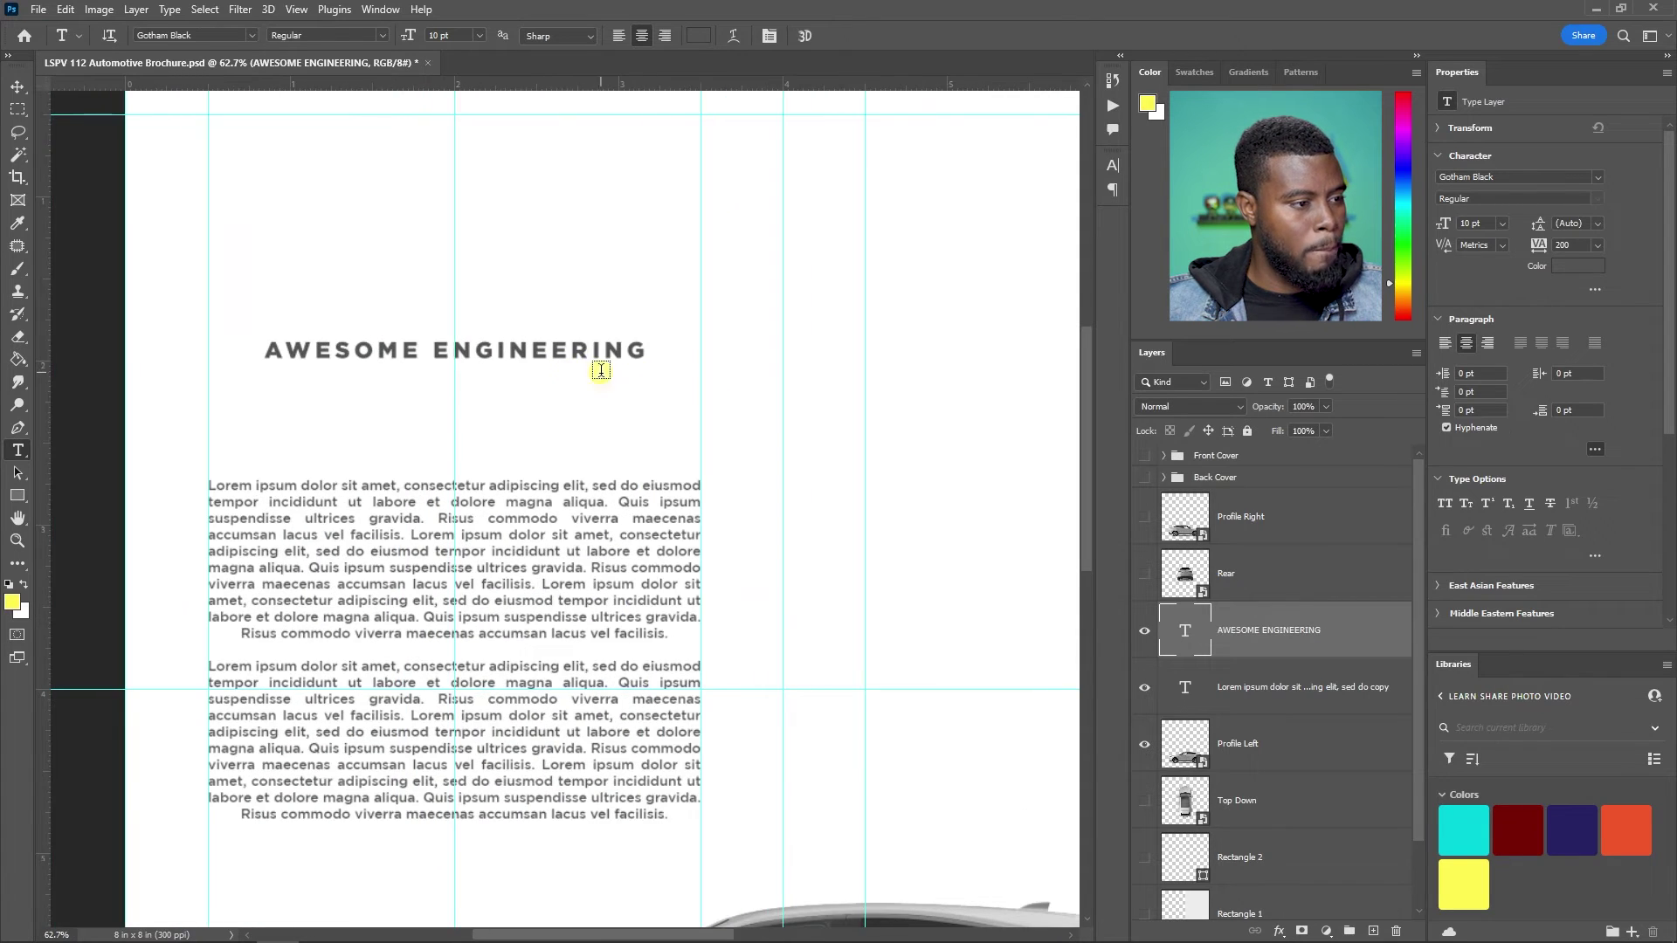
key("v")
scroll(517, 385, "up", 2)
left_click_drag(476, 457, 483, 197)
key("t")
key("v")
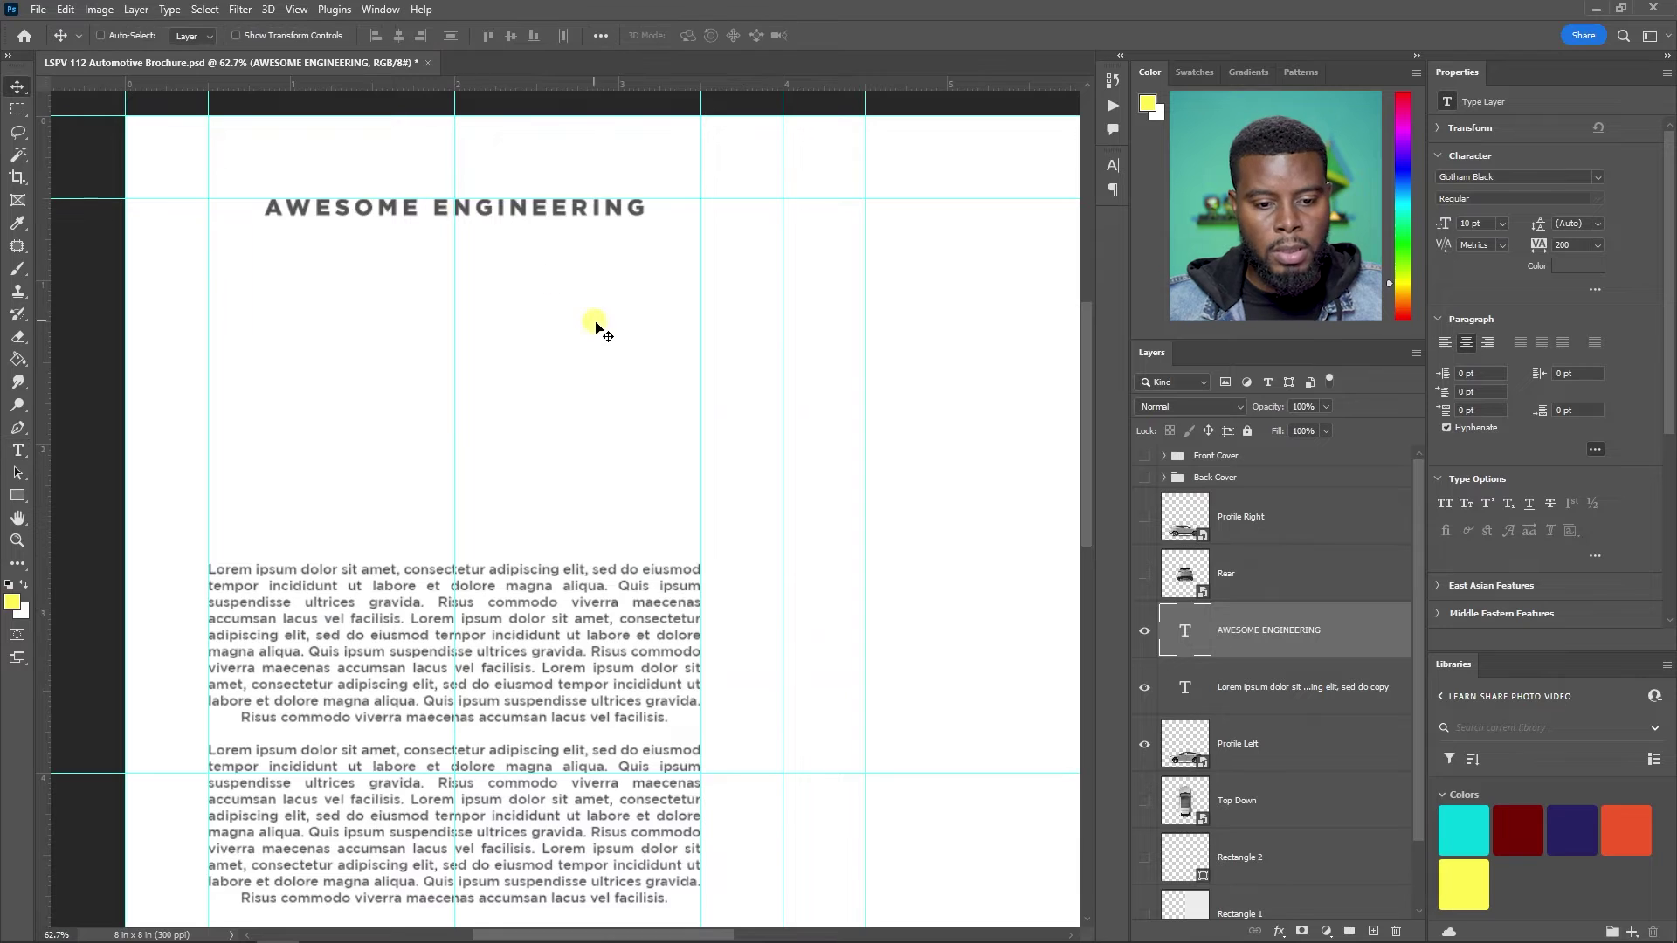
- Show the Front Cover group again and select it
scroll(612, 345, "down", 6)
scroll(614, 347, "up", 6)
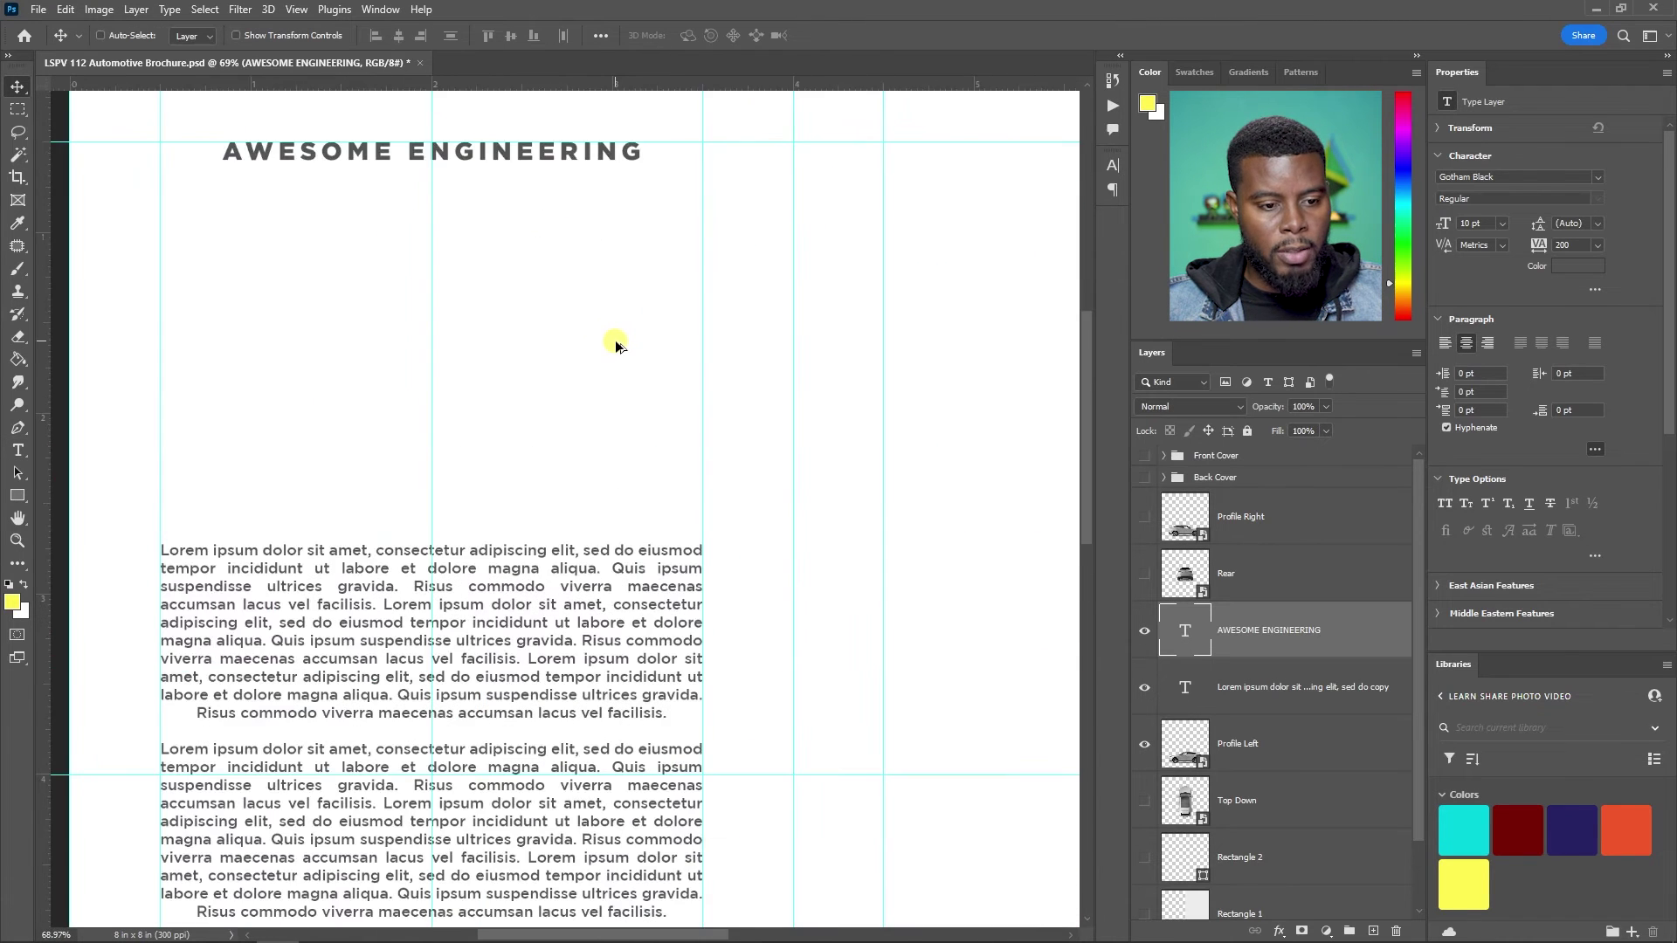
scroll(610, 340, "left", 1)
left_click(1142, 456)
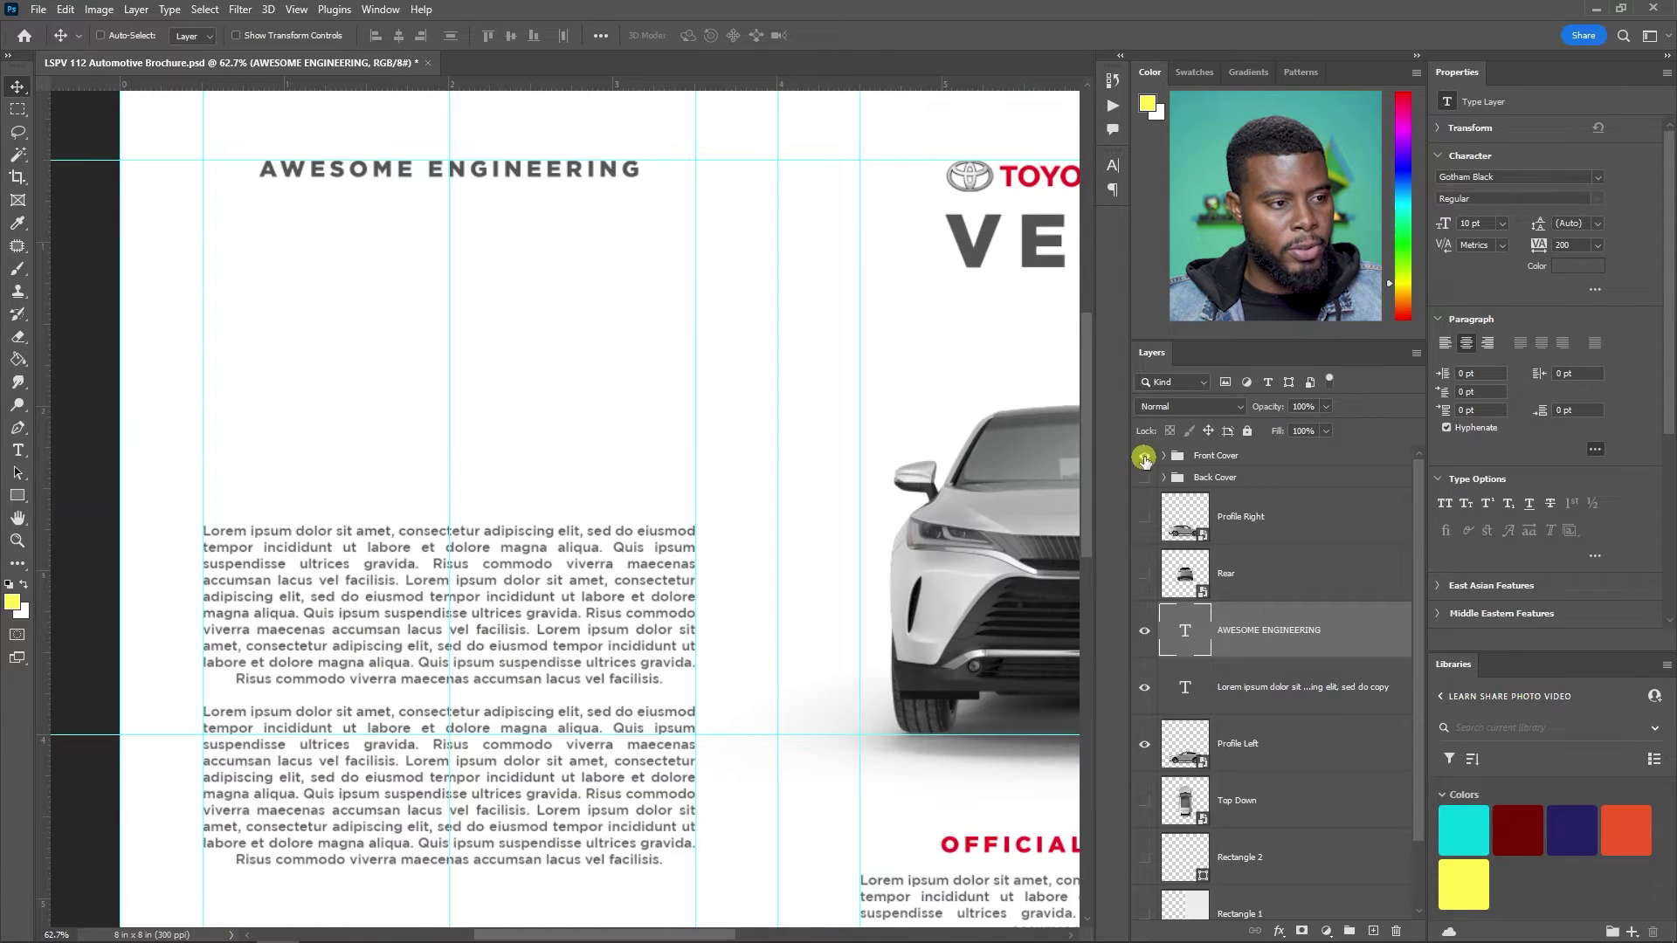
scroll(1136, 437, "right", 2)
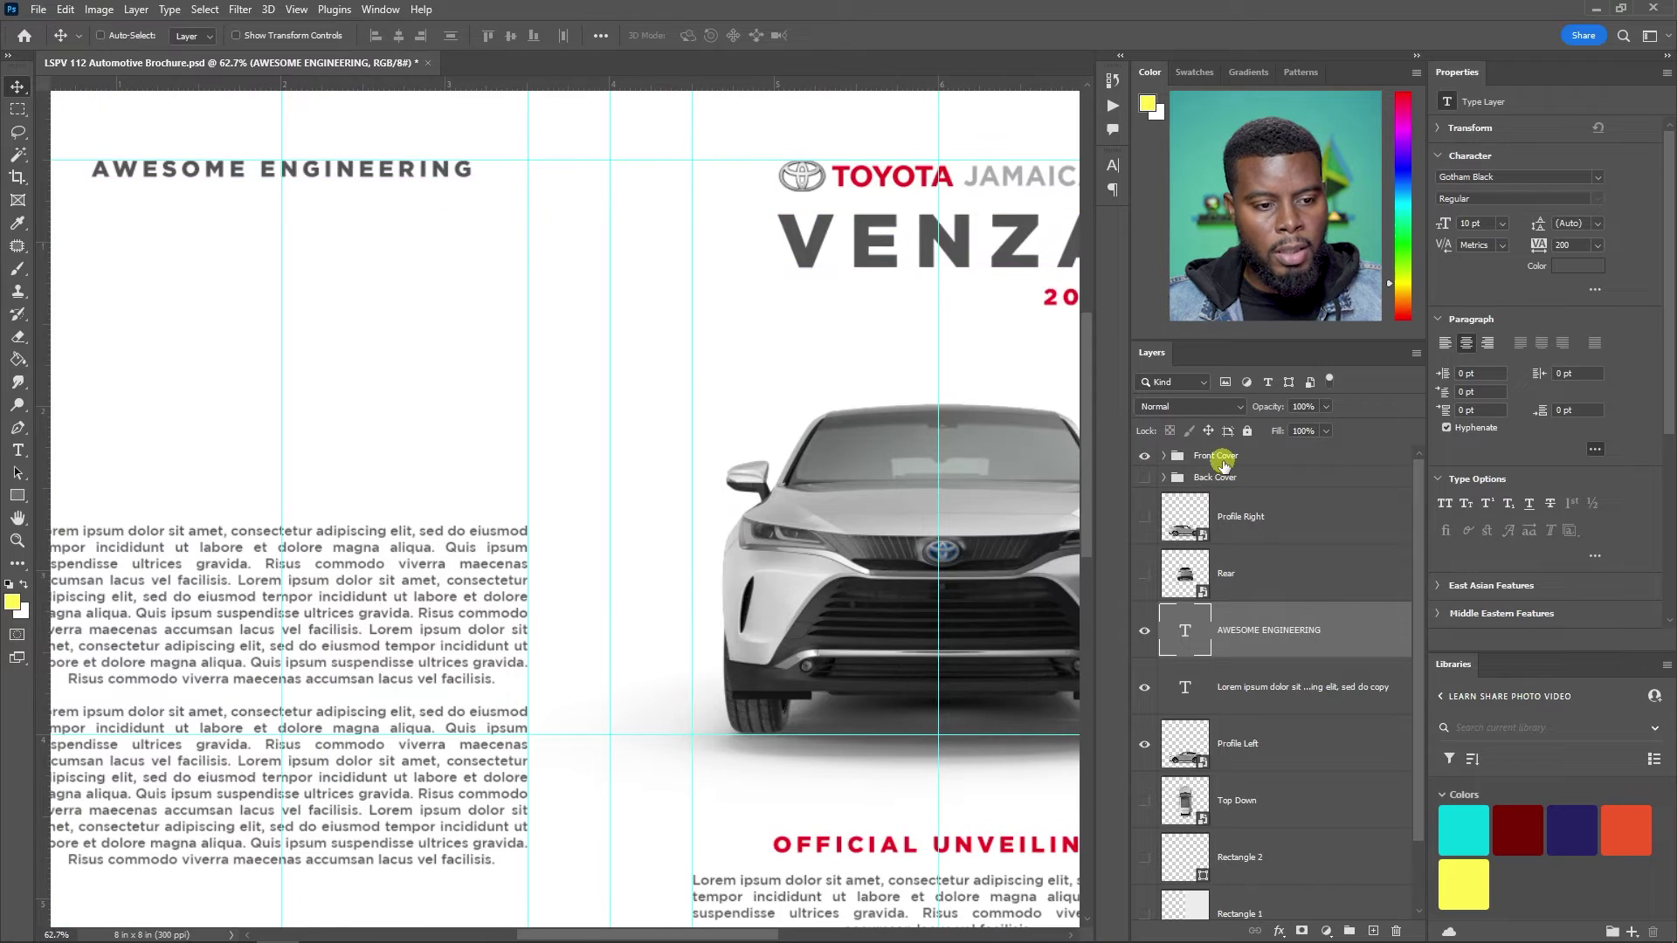
left_click(1222, 464)
left_click(21, 599)
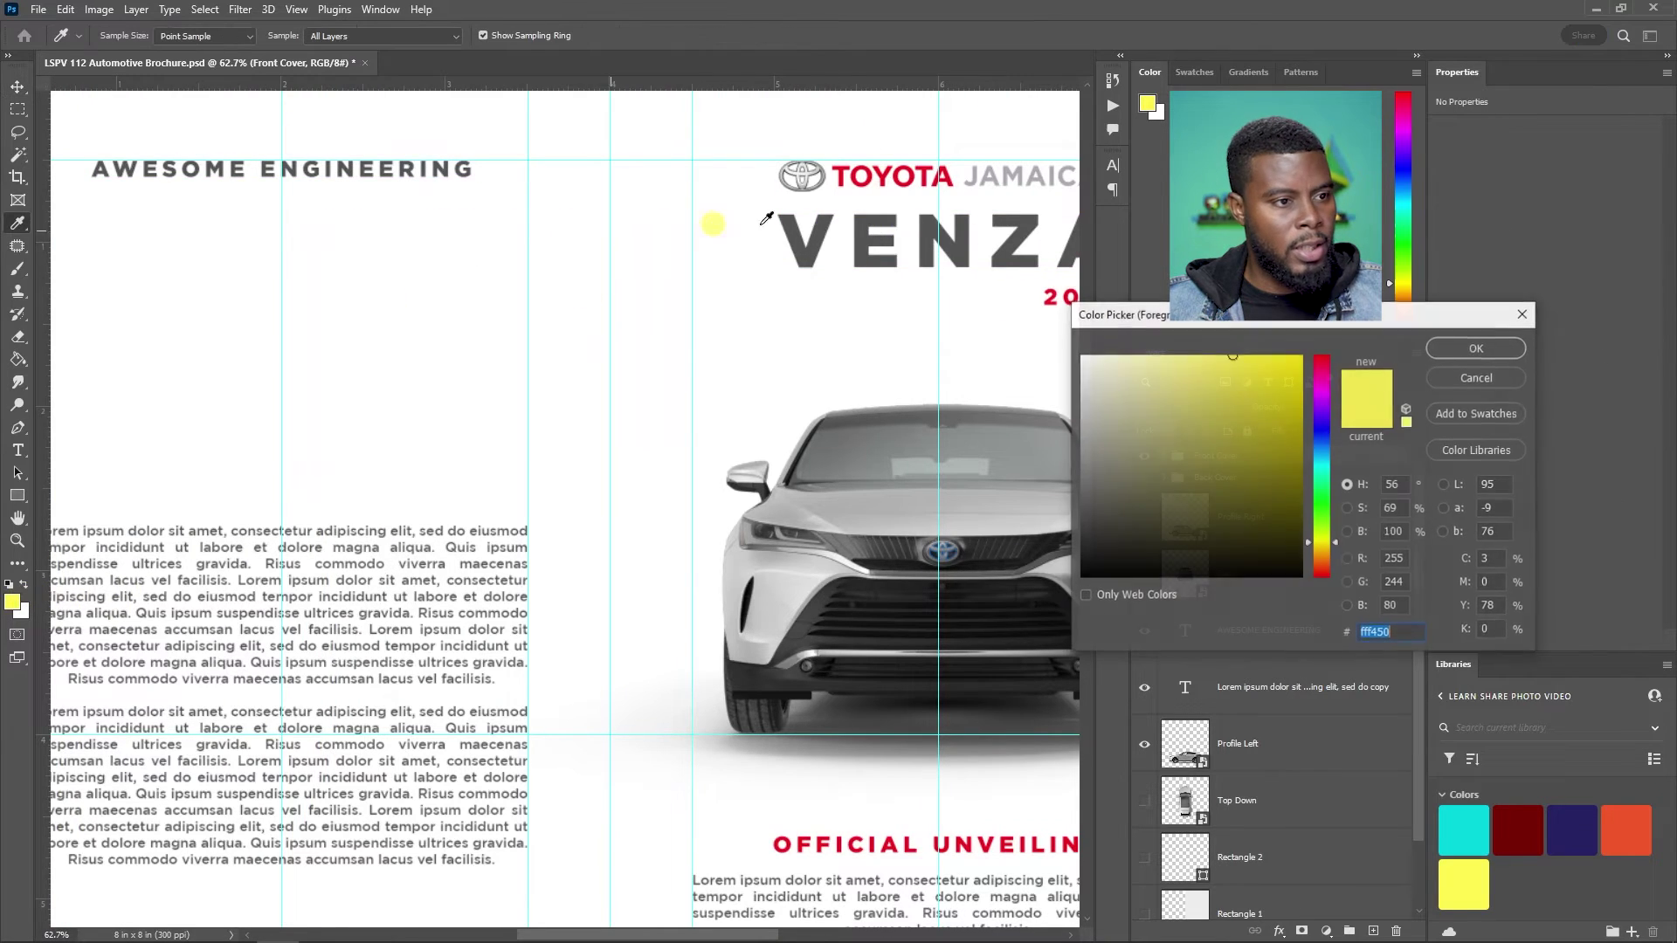
left_click(860, 175)
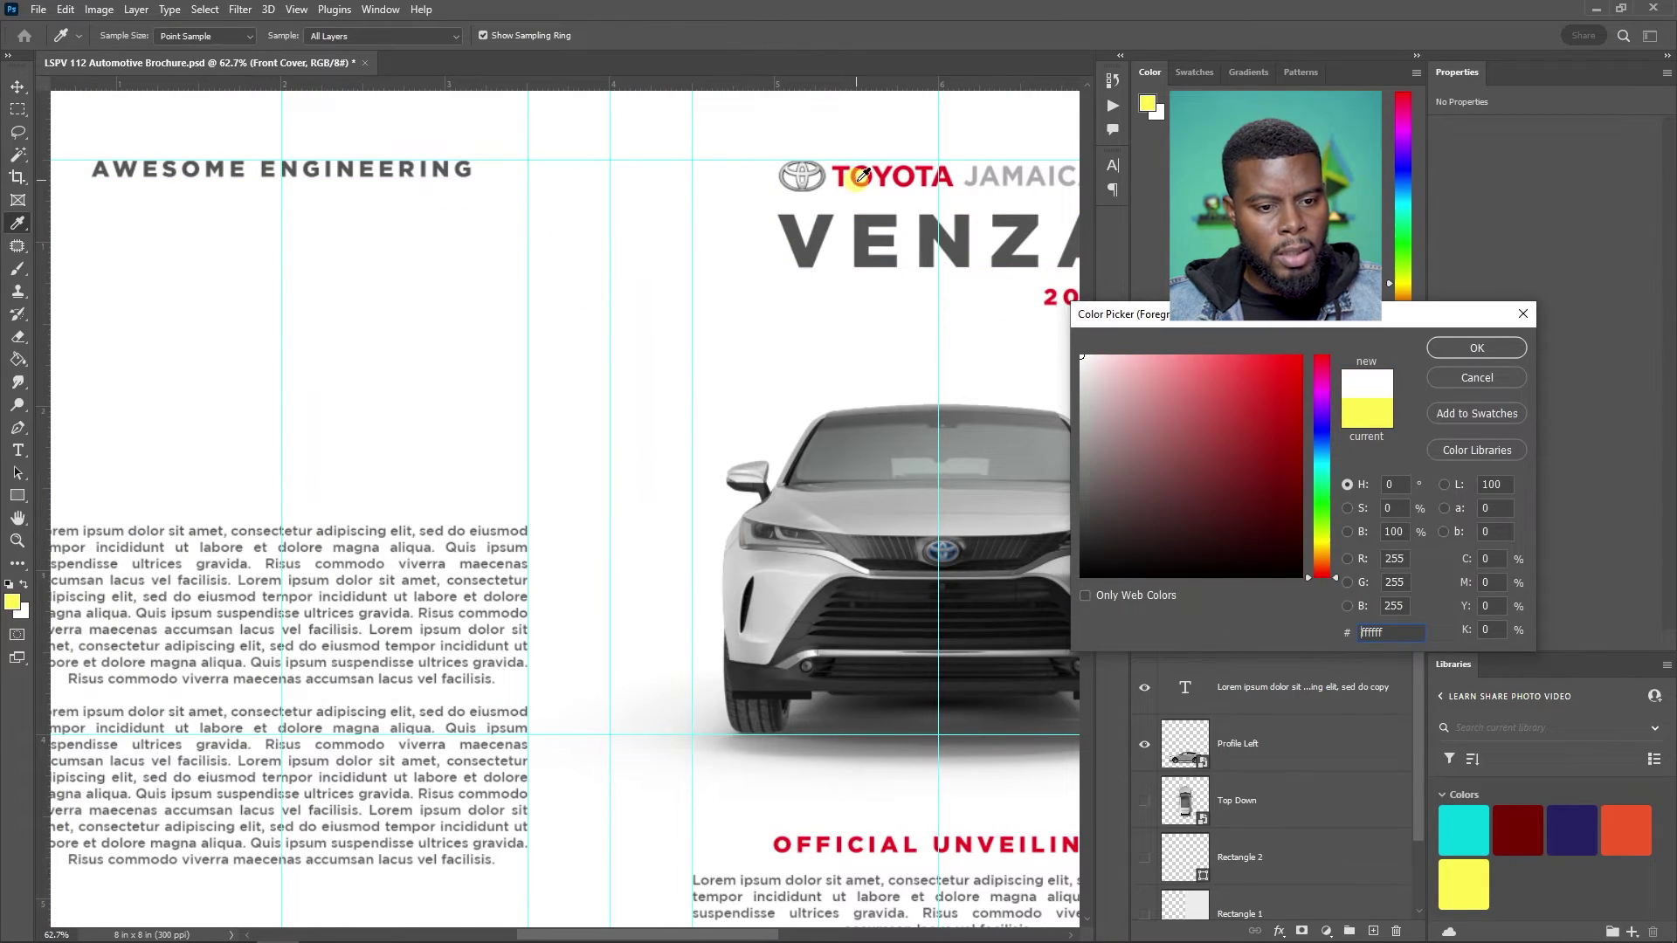
left_click(1476, 378)
key("v")
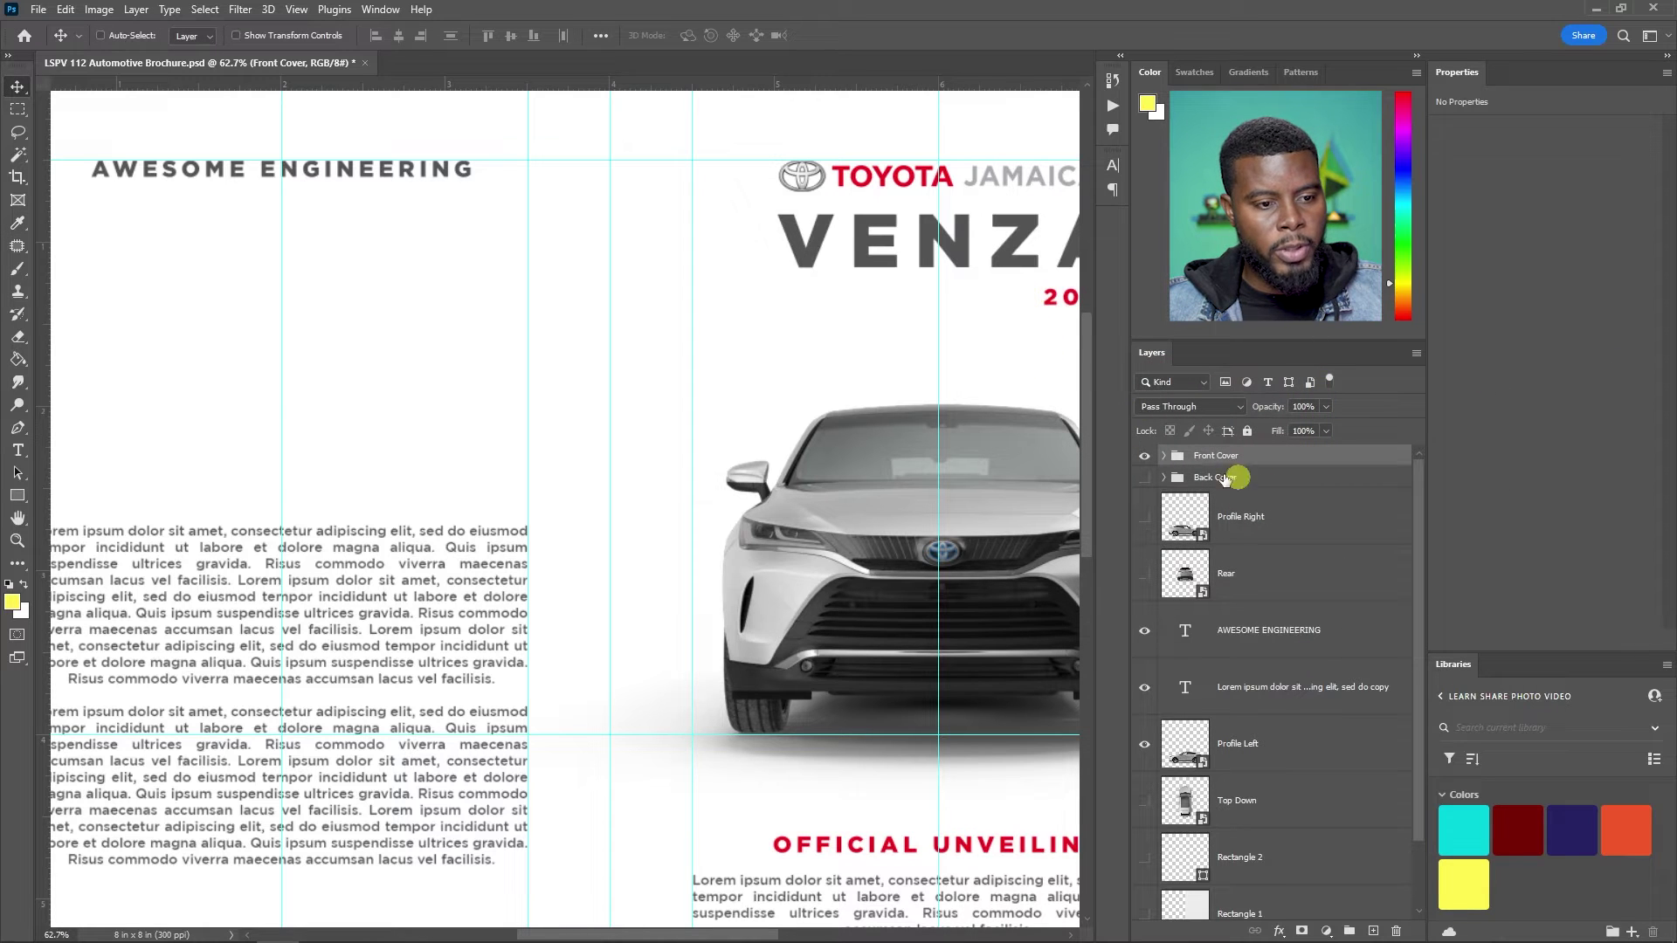
- Get the red hex colour code eb0a1e from the front cover's 2025 text
scroll(794, 311, "up", 3)
scroll(925, 297, "up", 3)
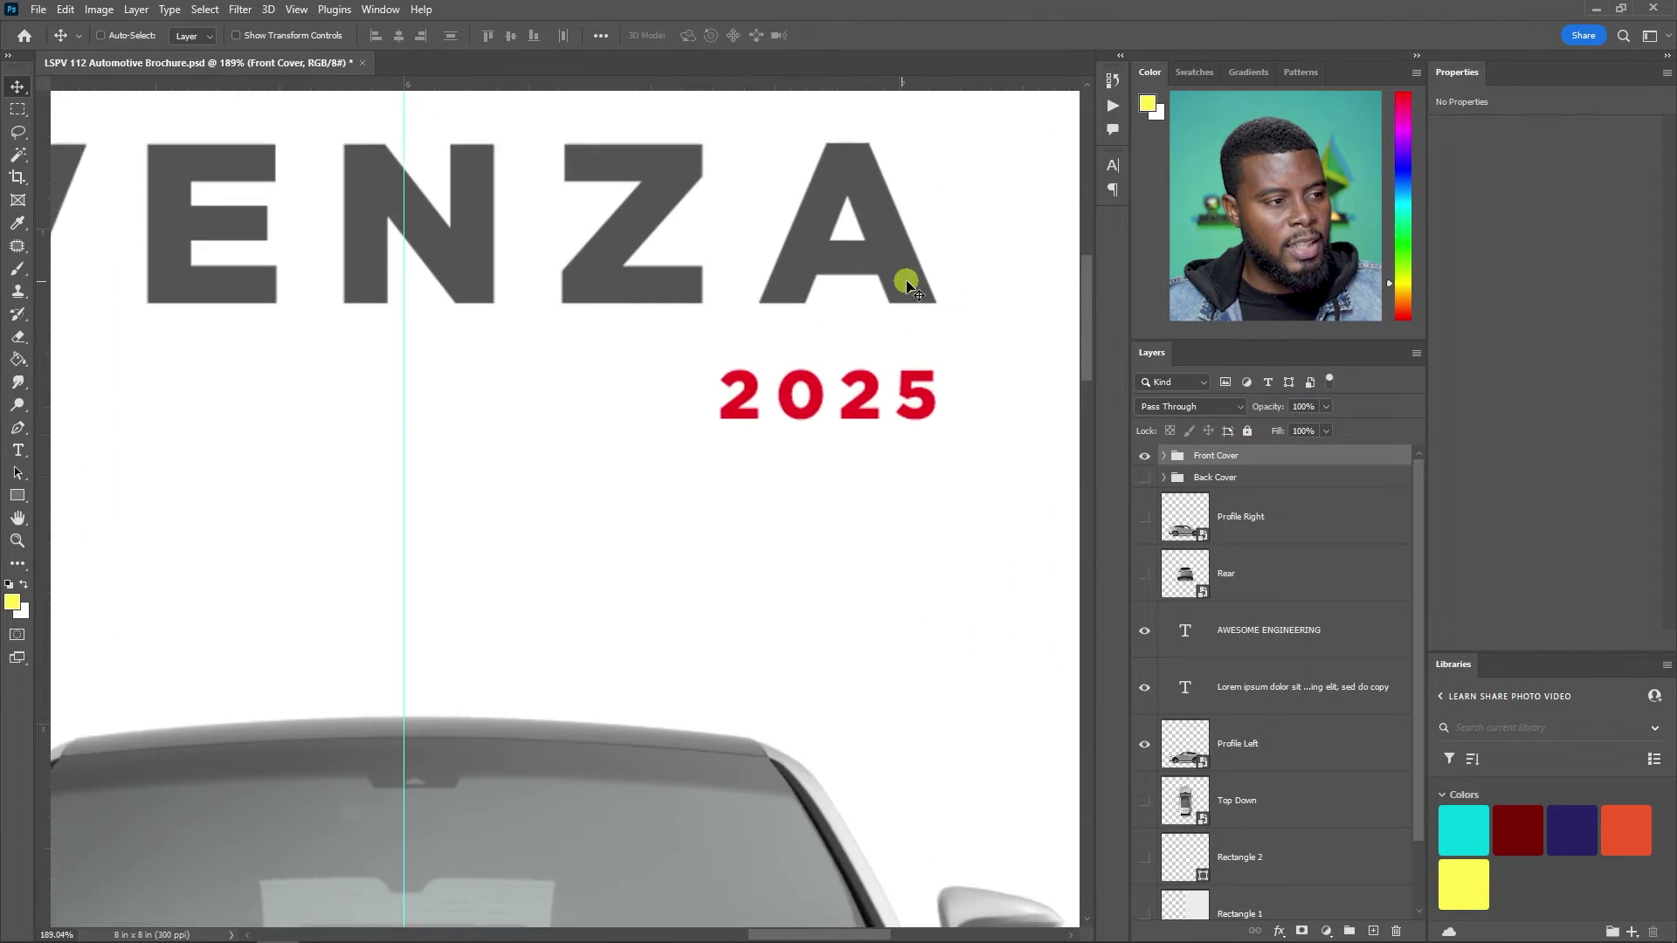
left_click(1164, 472)
left_click(1165, 455)
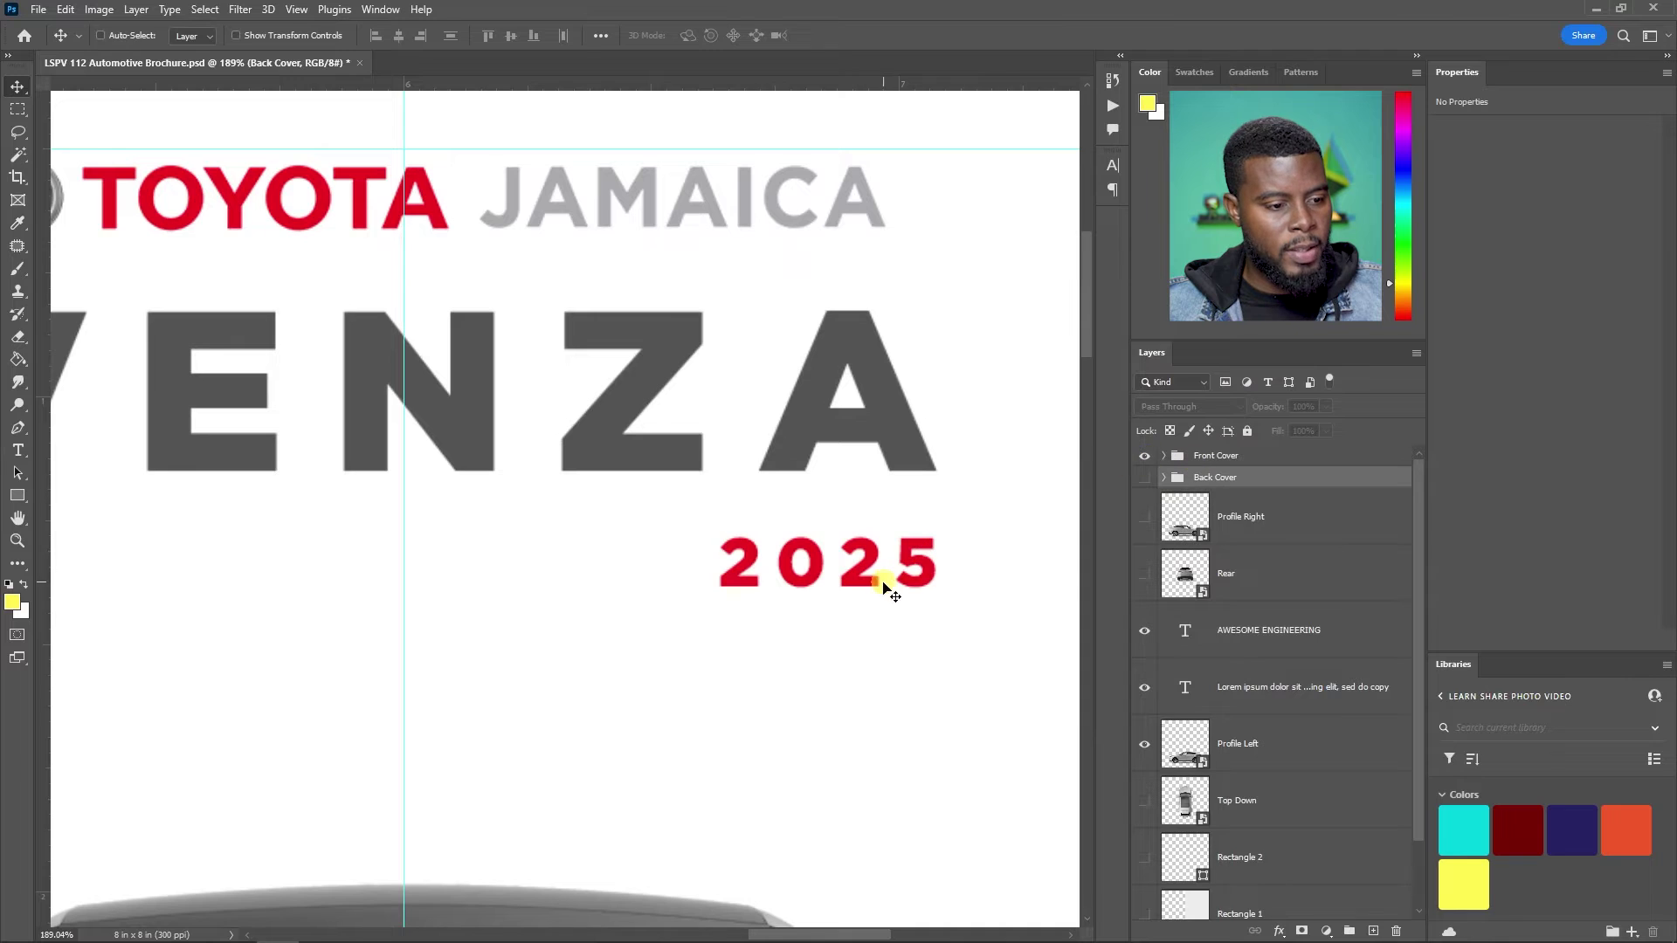
double_click(887, 587)
left_click(1354, 490)
left_click(1570, 268)
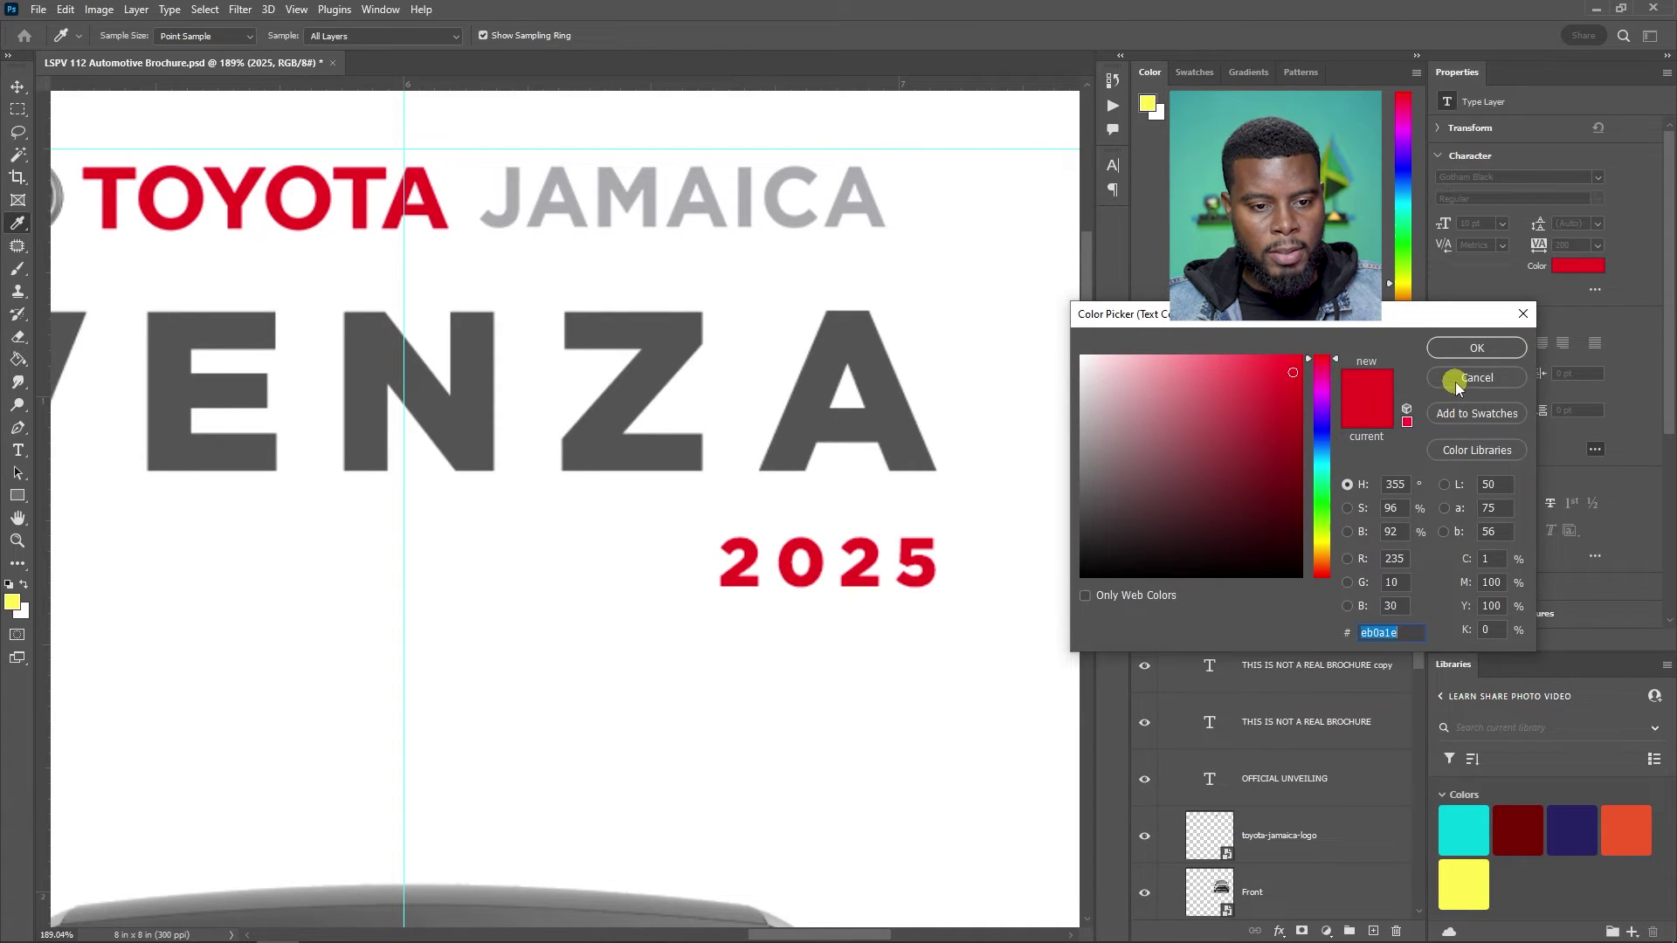
left_click(1477, 348)
- Recolour the word AWESOME in the inner-page heading to red eb0a1e, keeping ENGINEERING as it is
scroll(891, 390, "down", 7)
scroll(423, 363, "up", 5)
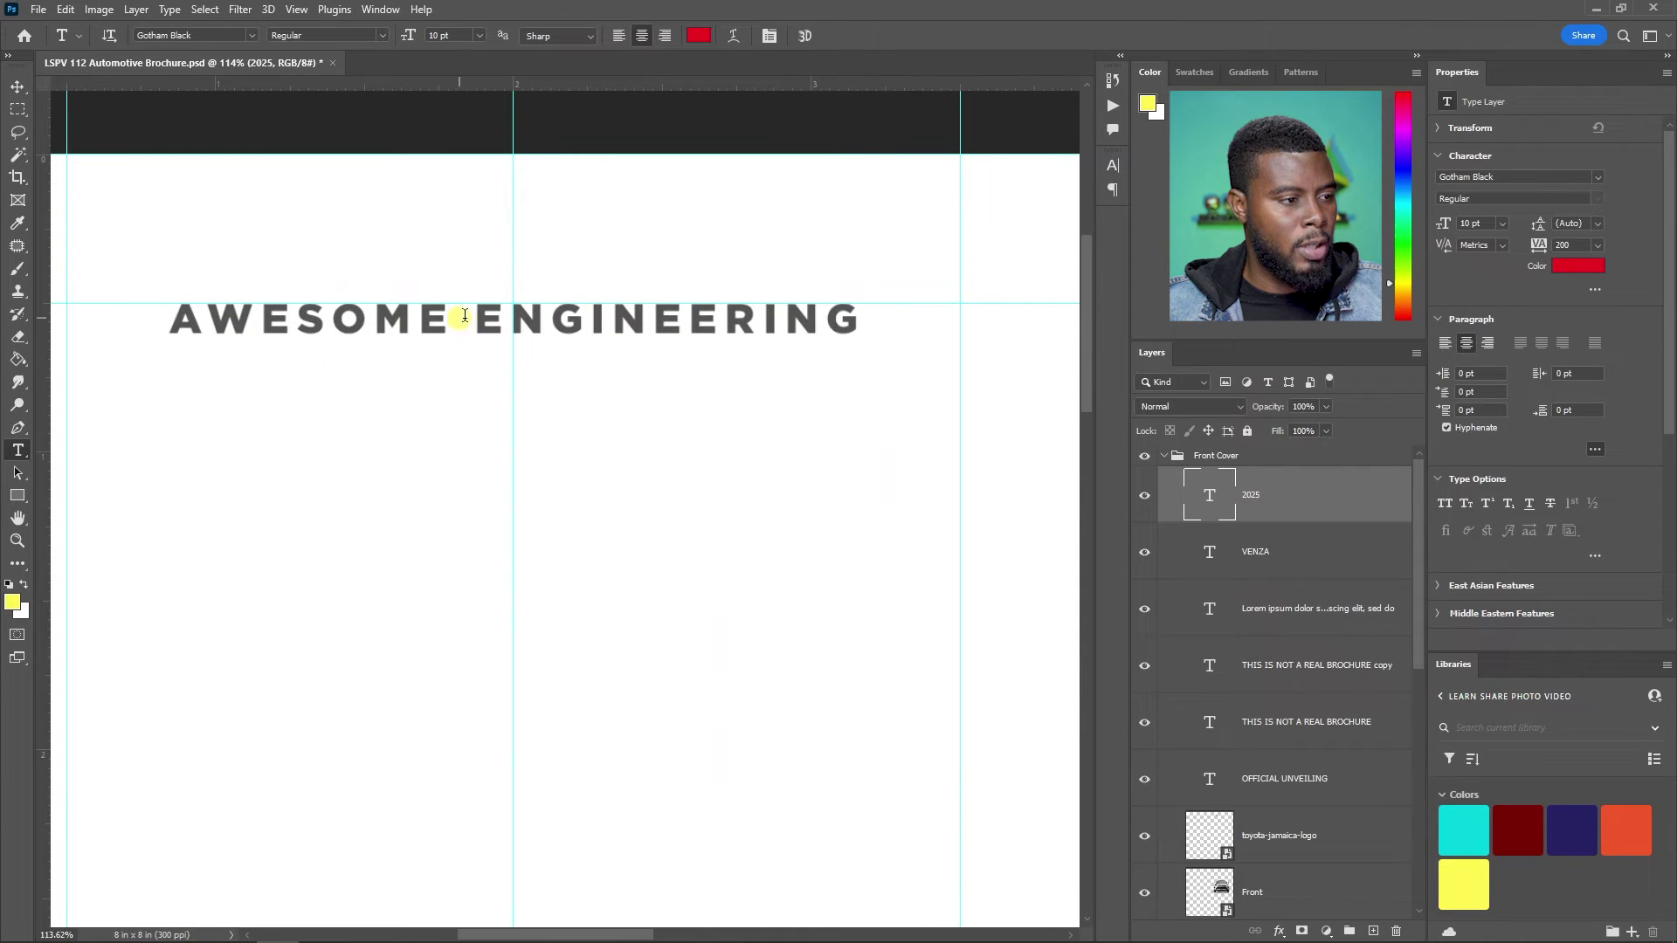
left_click(453, 318)
left_click_drag(453, 317, 68, 299)
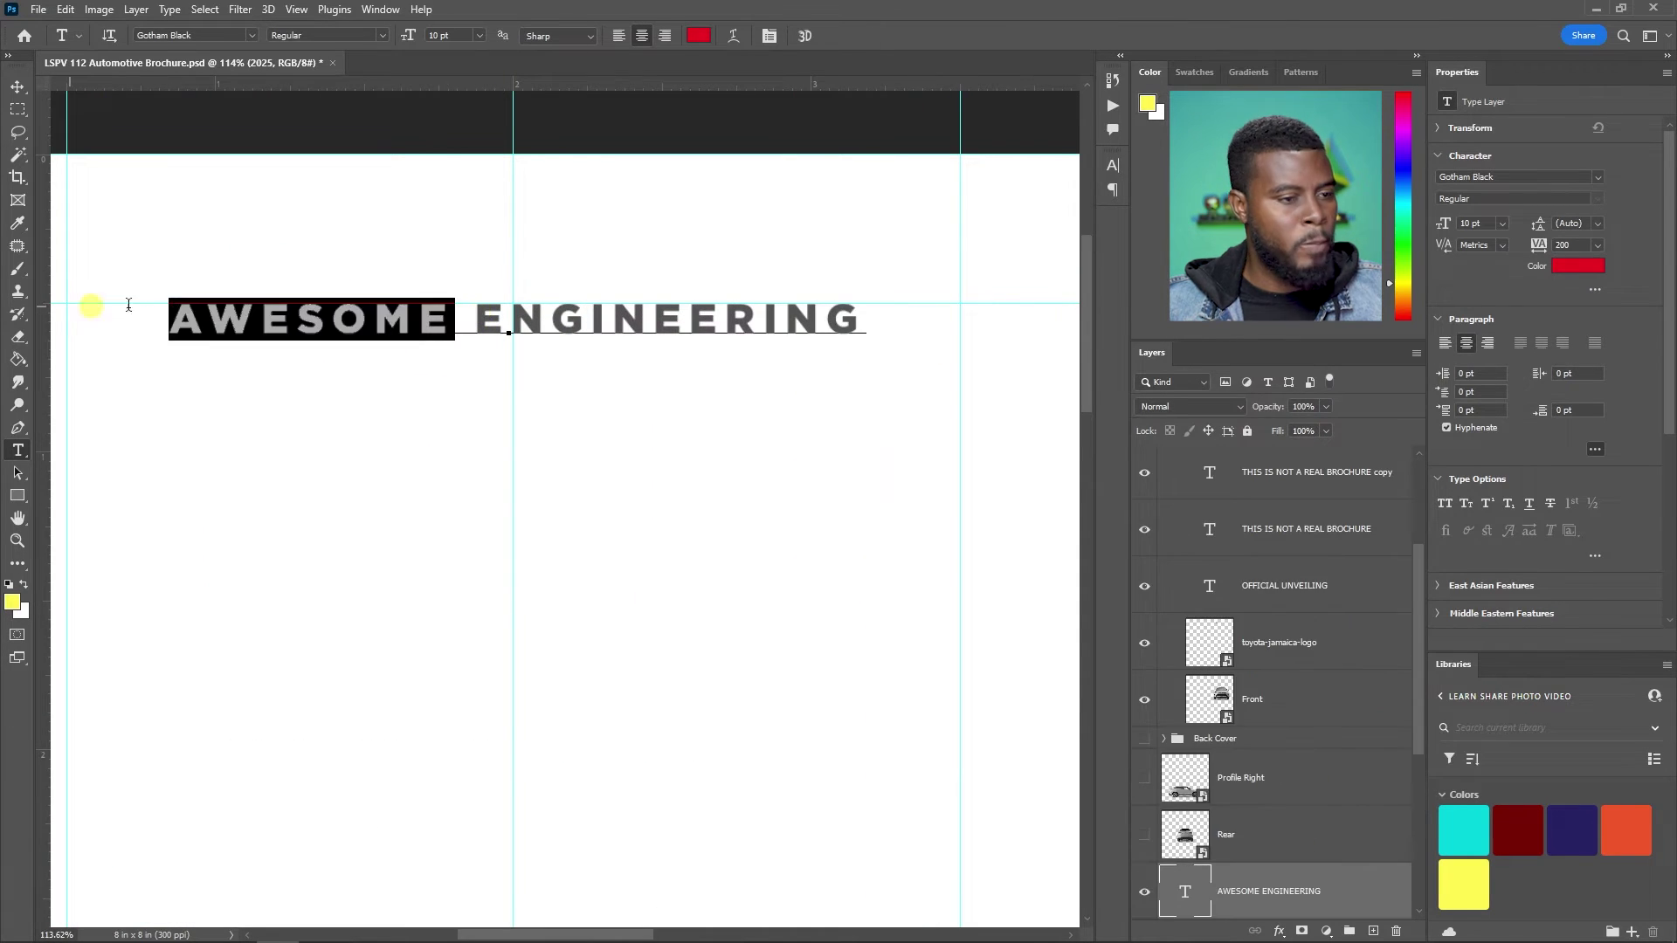
left_click(1578, 267)
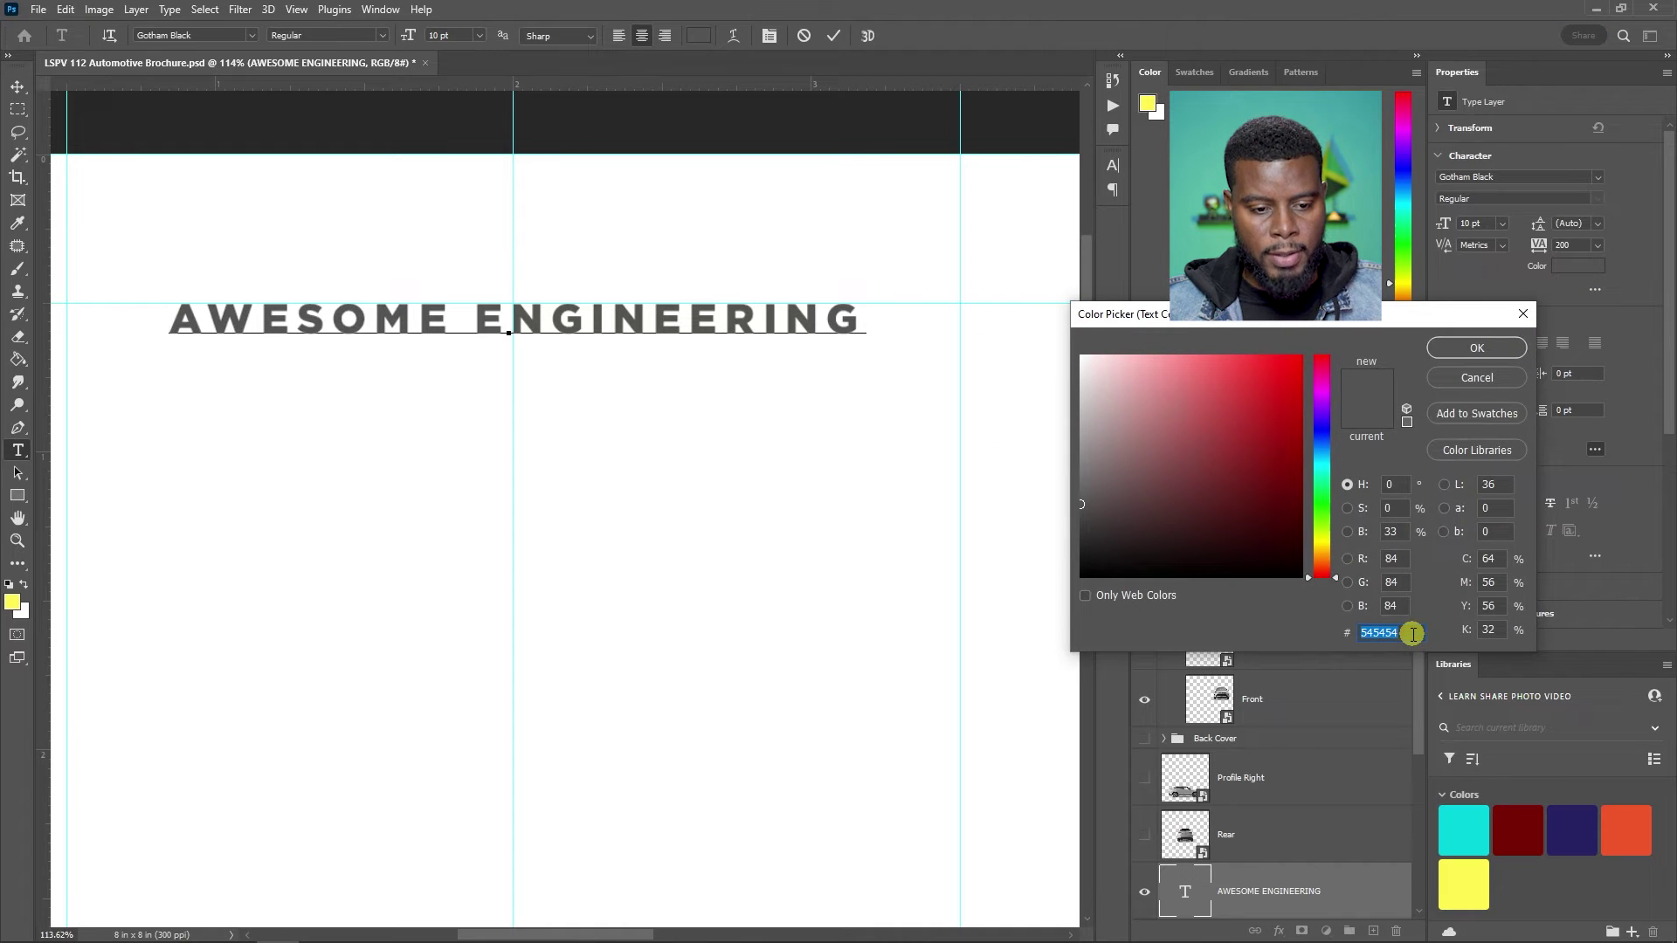
type("eb0a1e")
left_click(1476, 347)
left_click(1303, 888)
key("v")
scroll(672, 481, "down", 5)
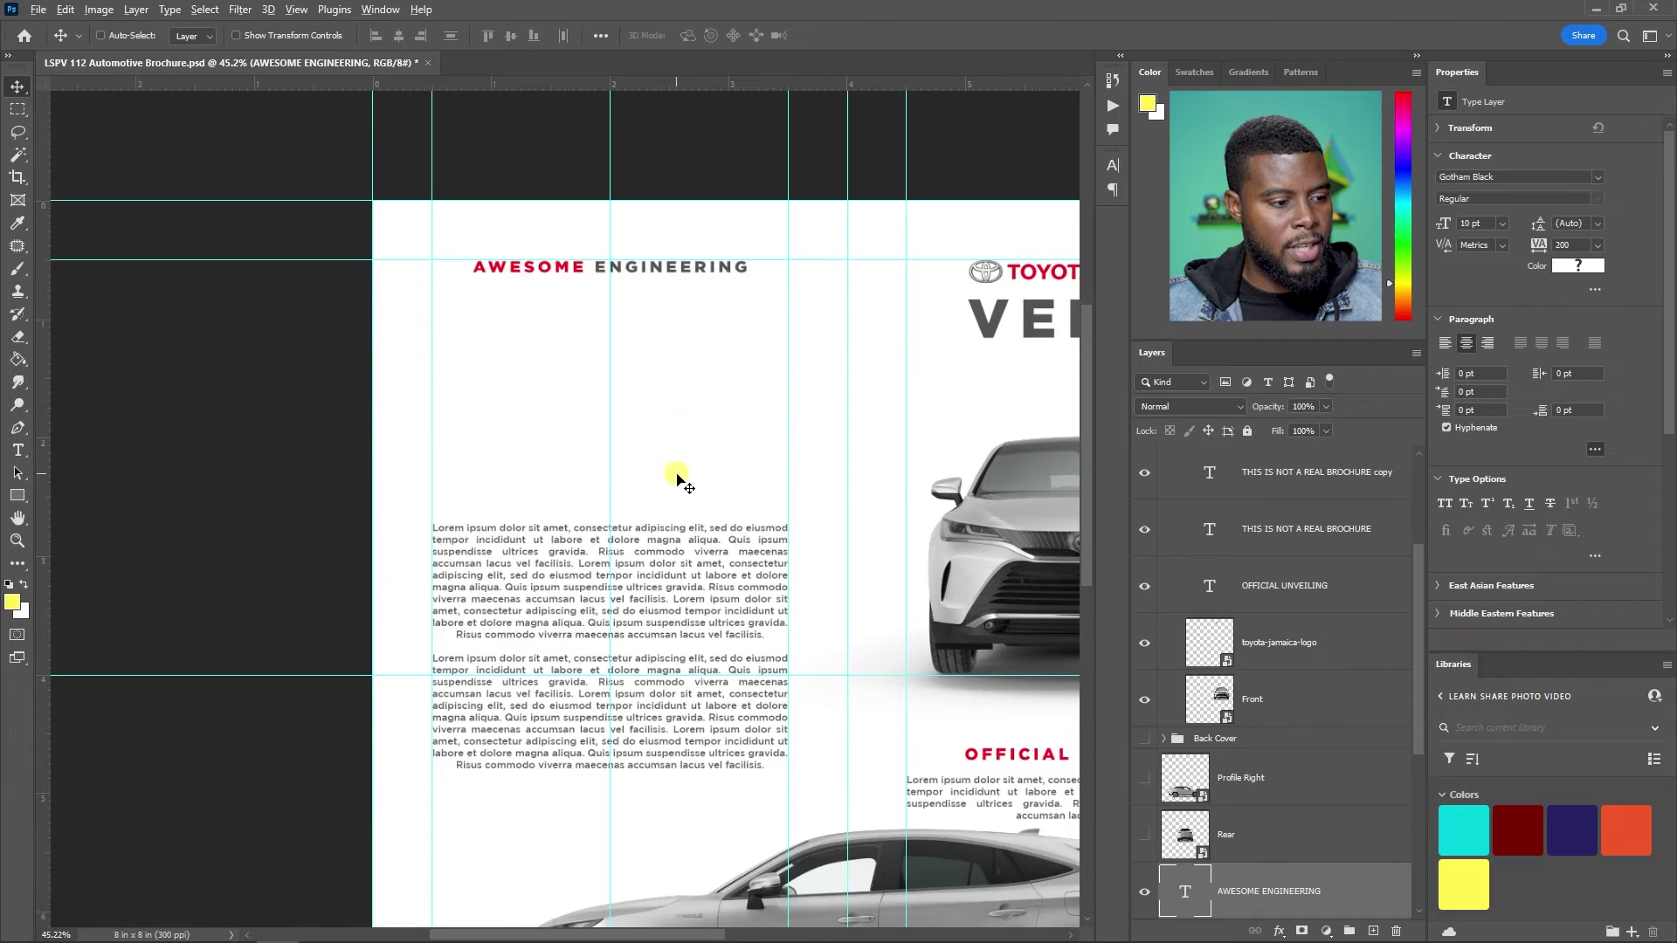
- Delete the second paragraph of the body text under AWESOME ENGINEERING and cut the first one off after "suspendisse ultrices gravida."
key("t")
scroll(428, 668, "right", 1)
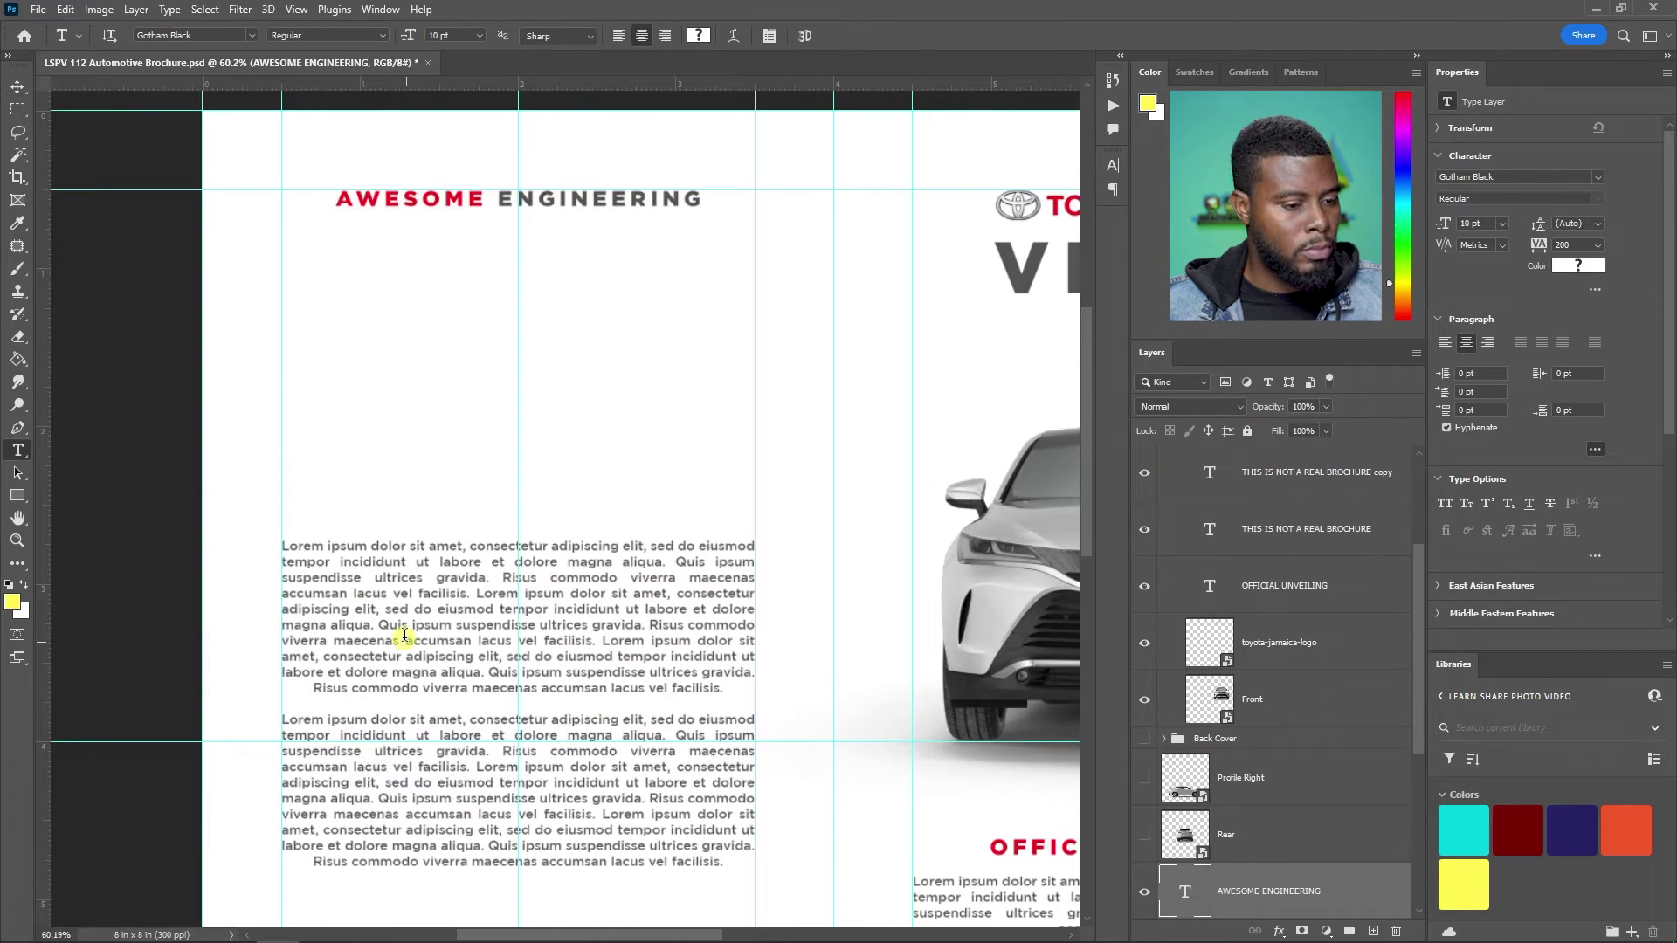
scroll(411, 642, "down", 1)
scroll(1298, 637, "down", 3)
left_click(562, 588)
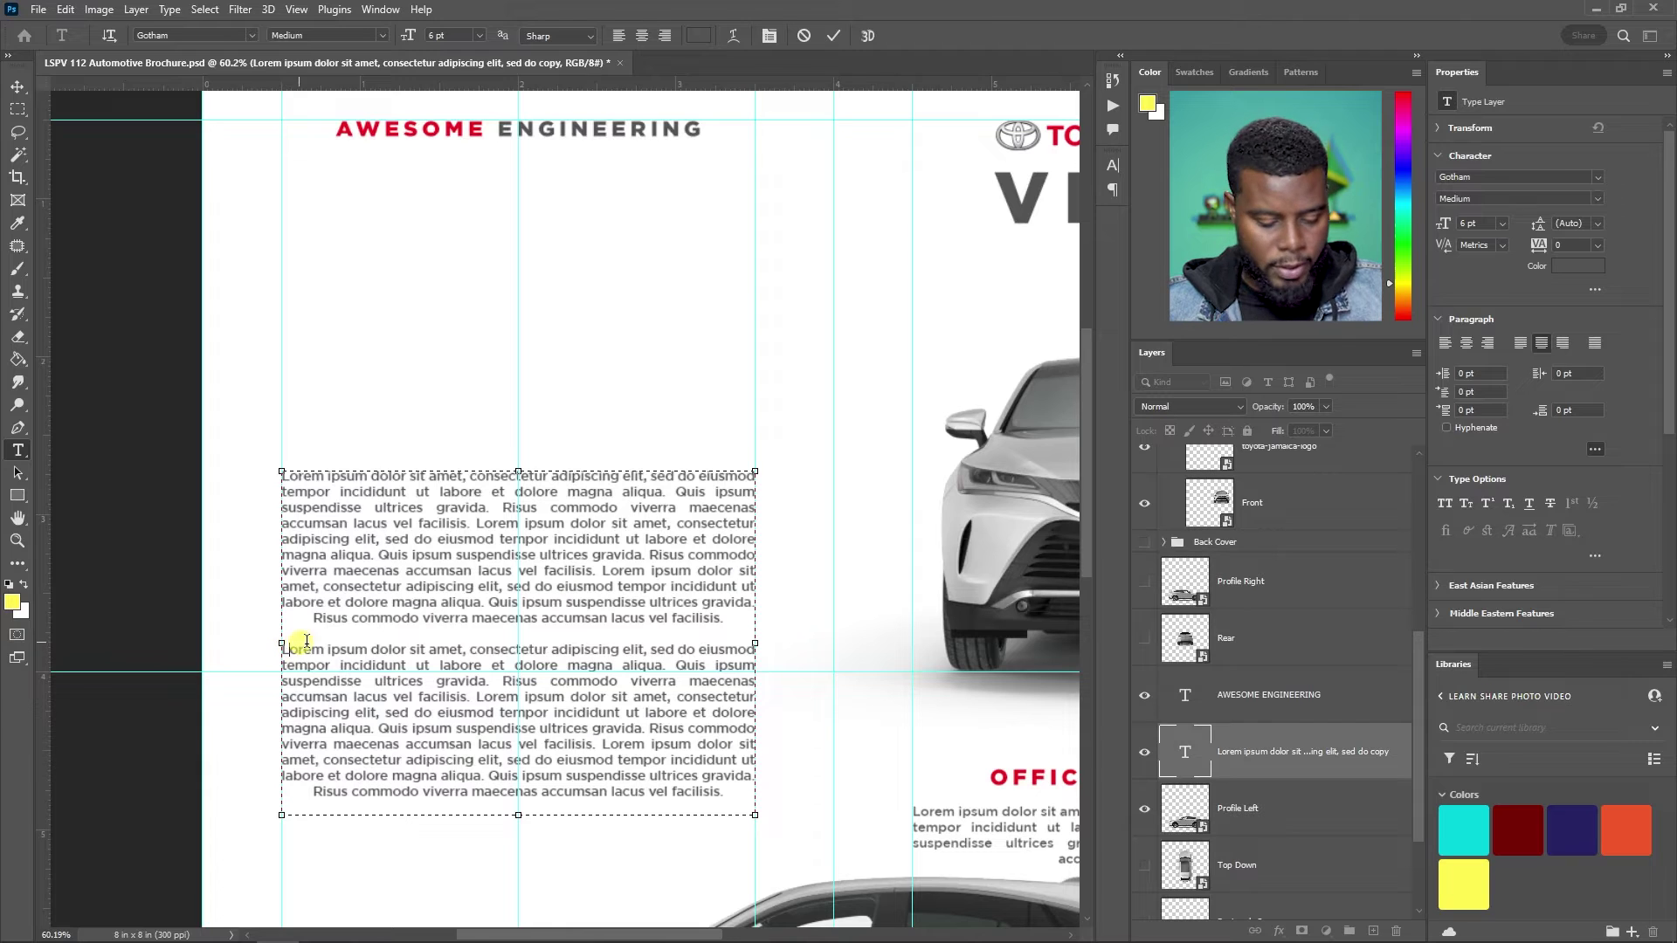
left_click_drag(736, 796, 224, 644)
key("BackSpace")
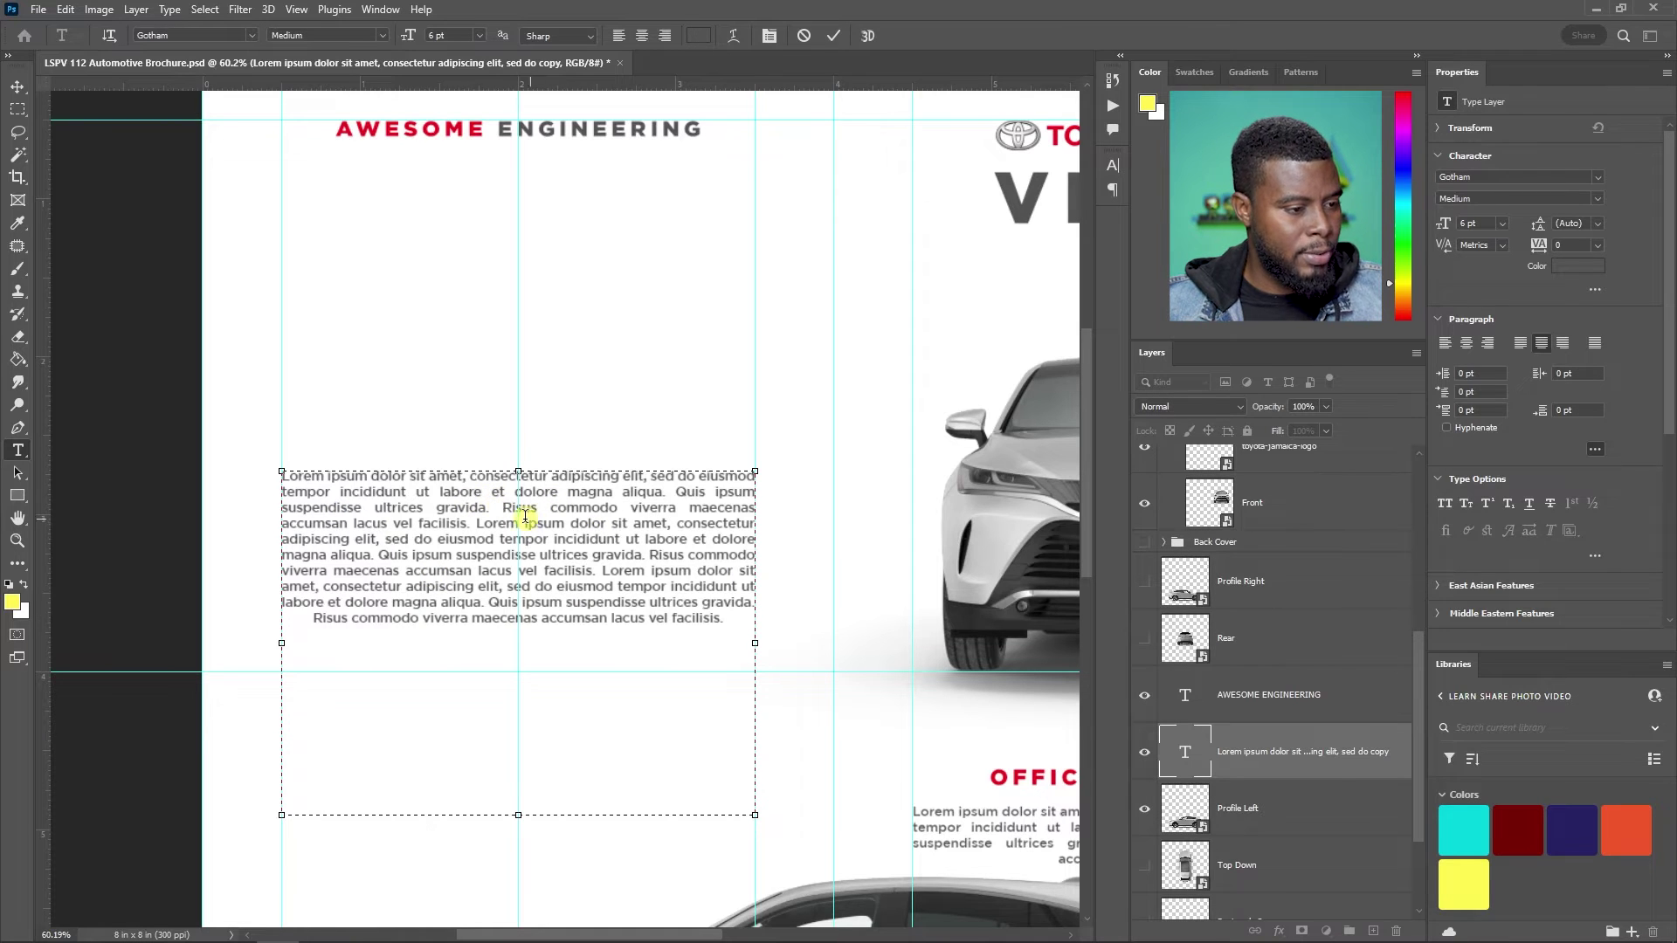
left_click_drag(502, 513, 830, 678)
key("BackSpace")
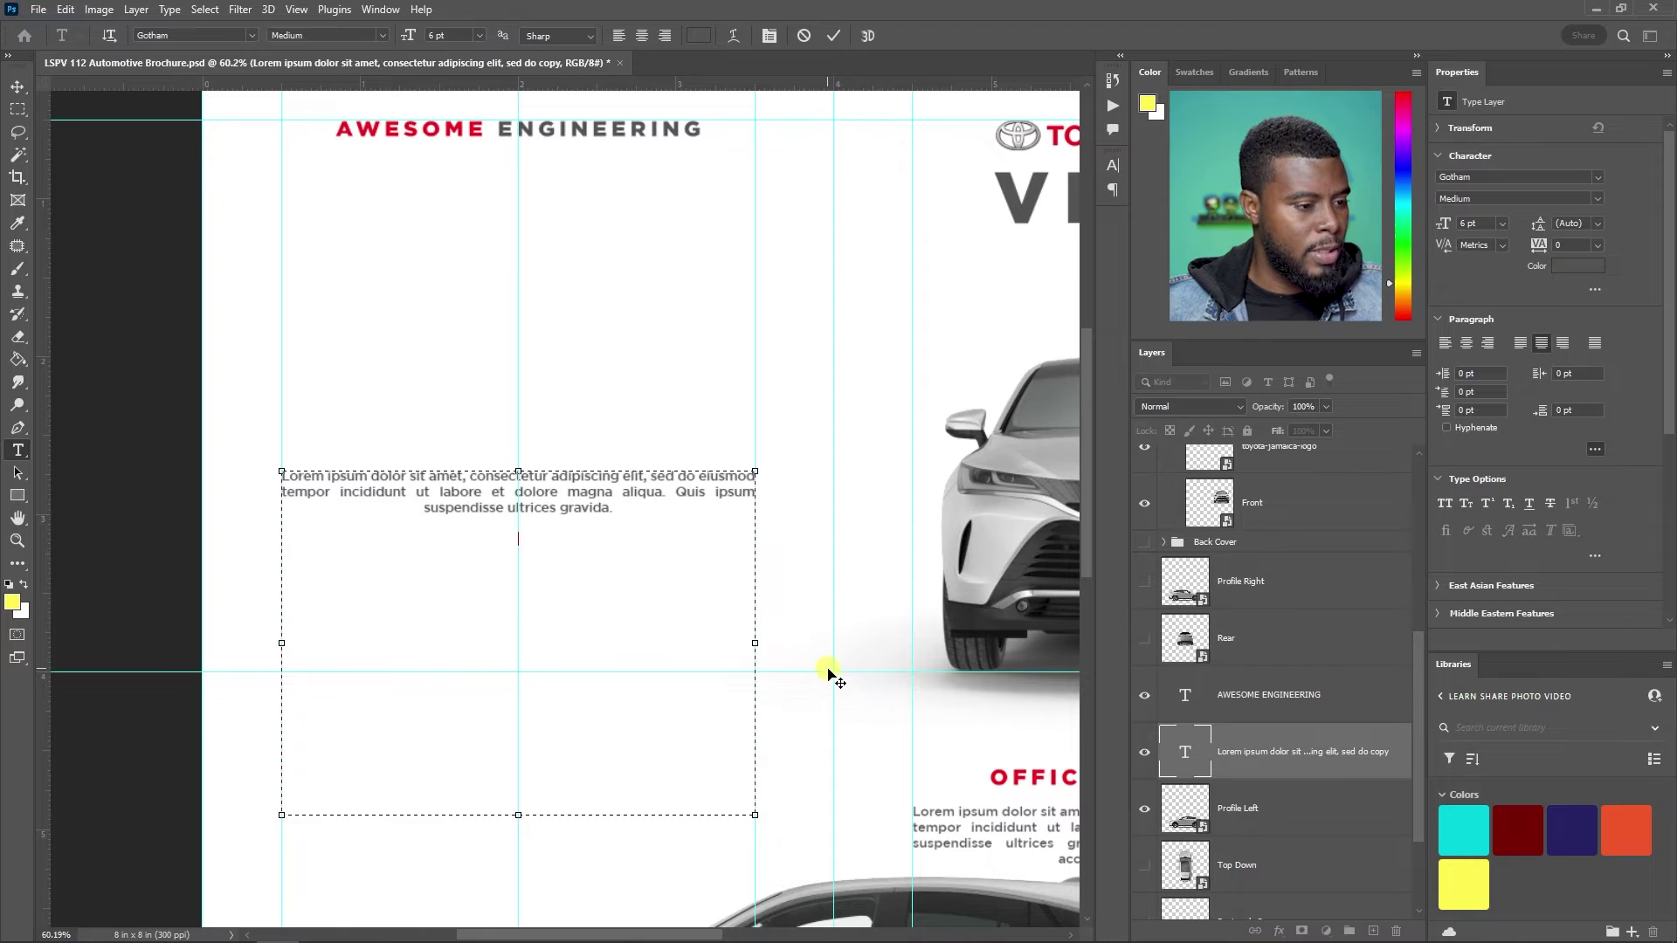
- Copy the shortened paragraph and paste it twice below, making three identical paragraphs separated by blank lines
key("ctrl+a")
key("ctrl+c")
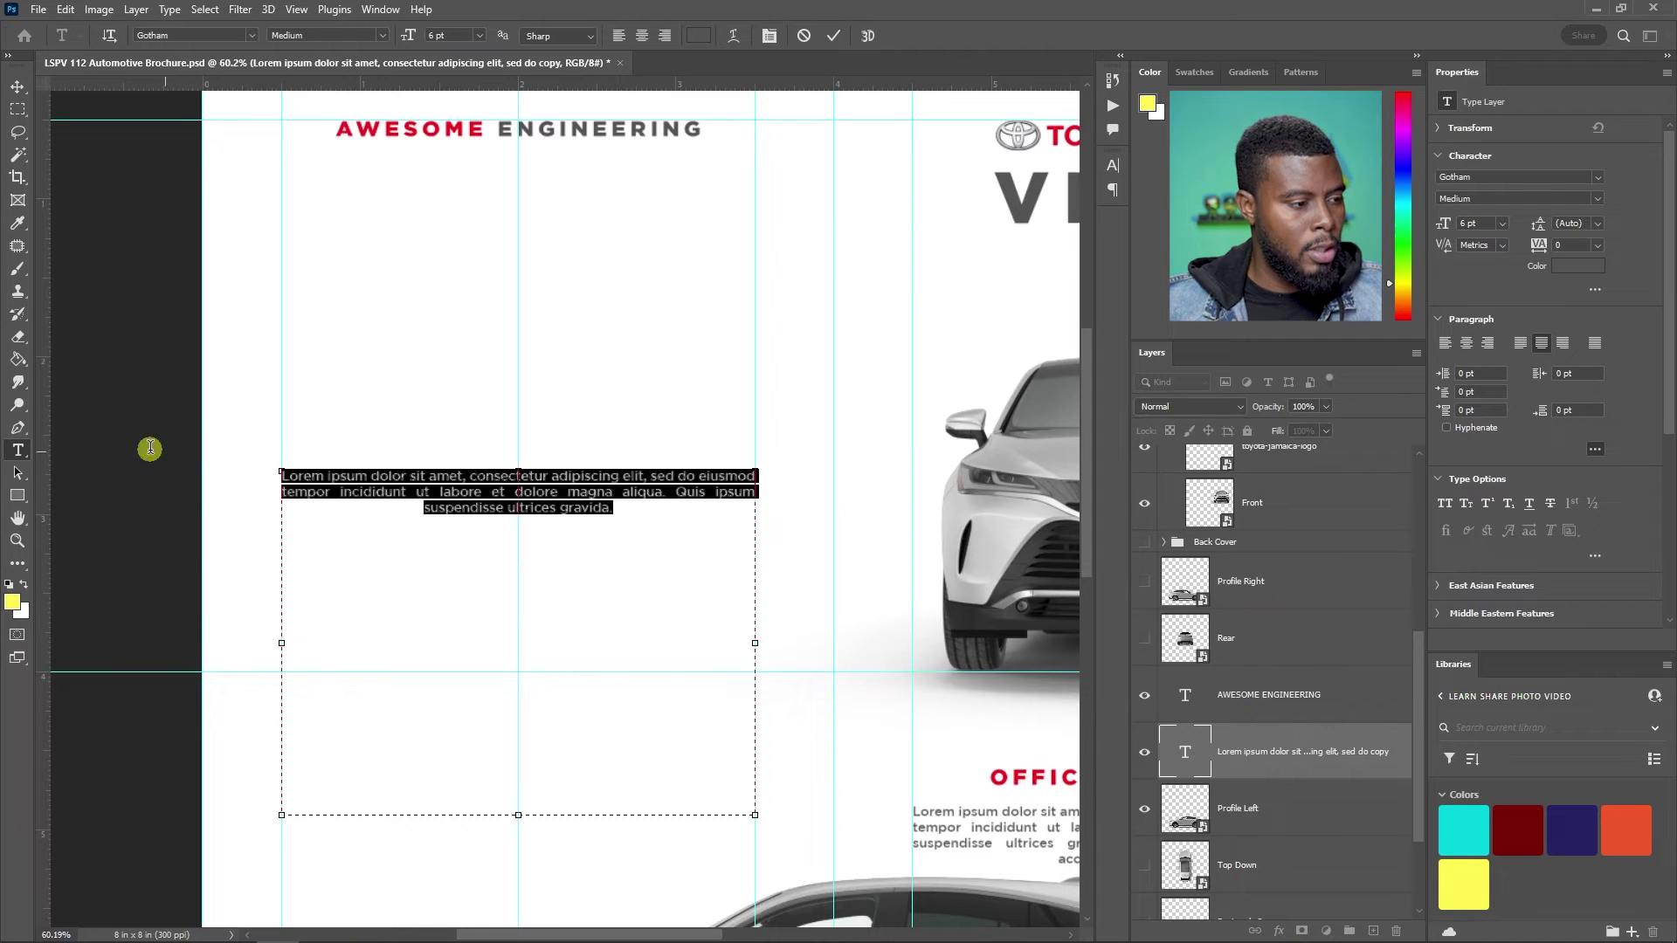
left_click(613, 533)
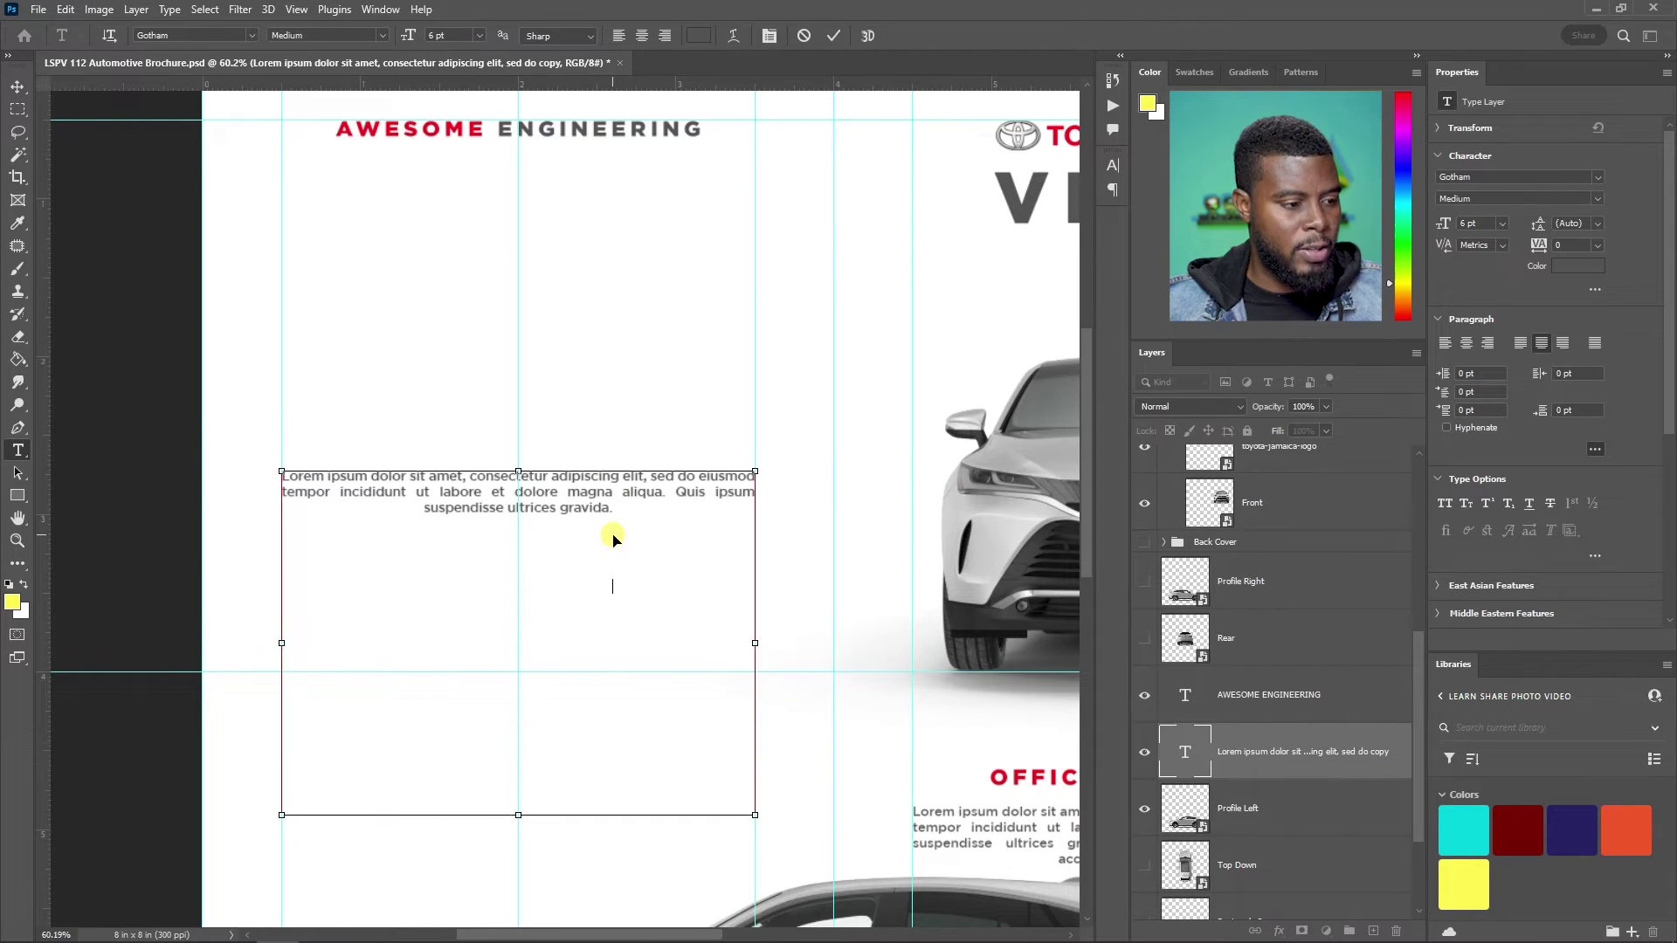
key("ctrl+v")
key("BackSpace")
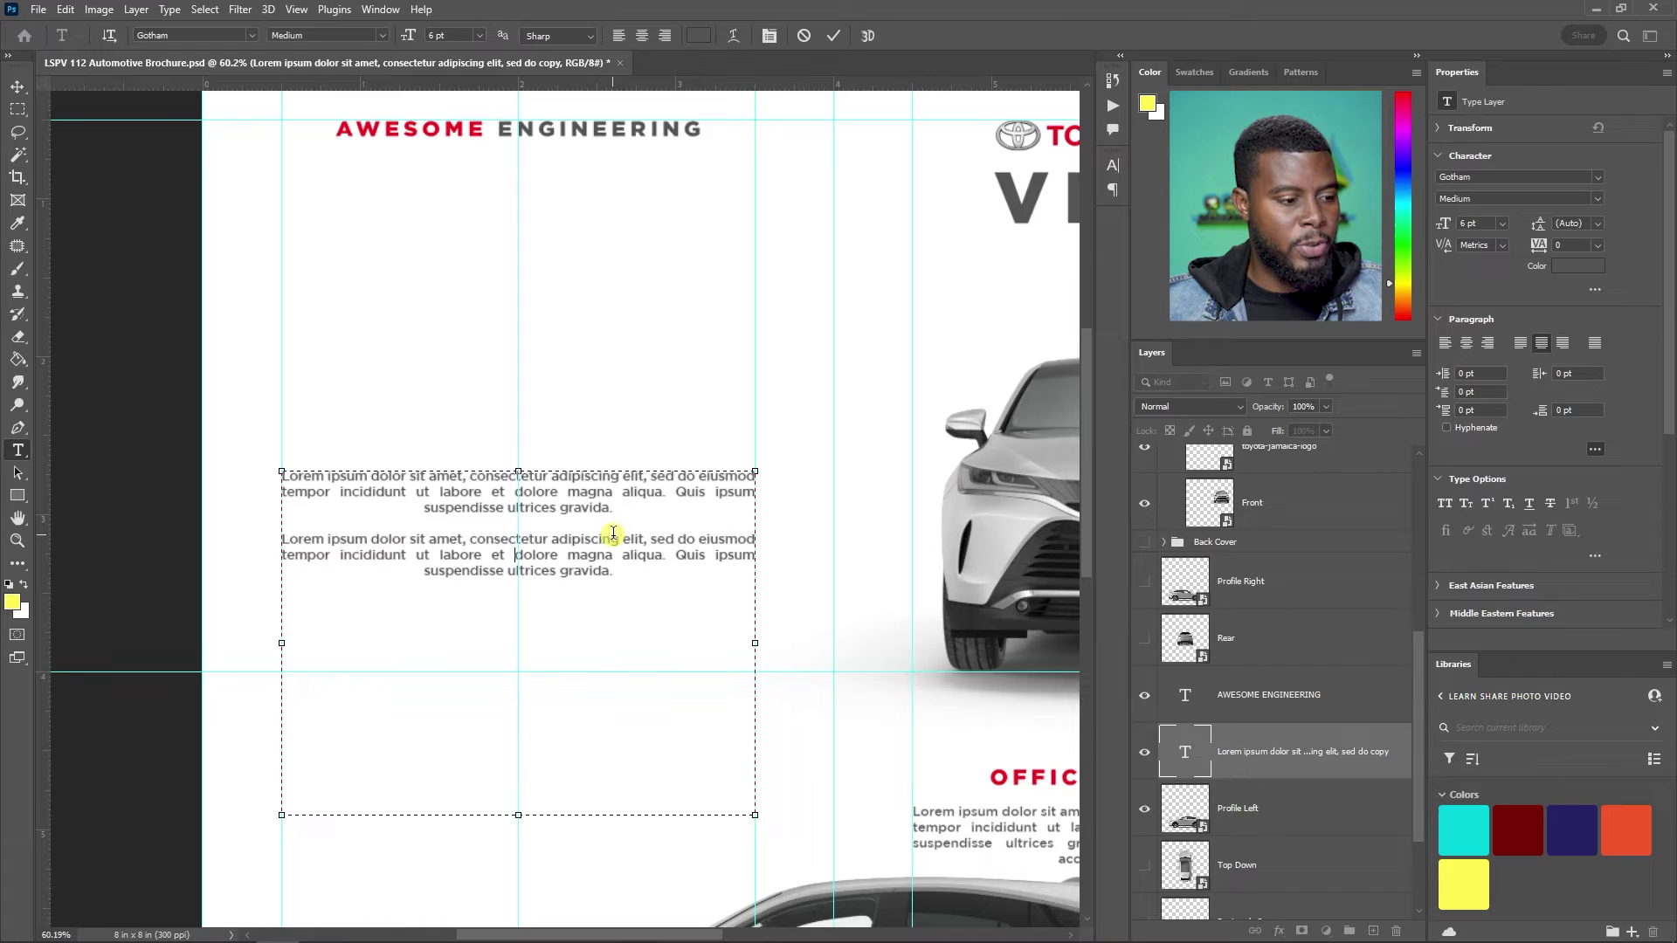
key("ctrl+v")
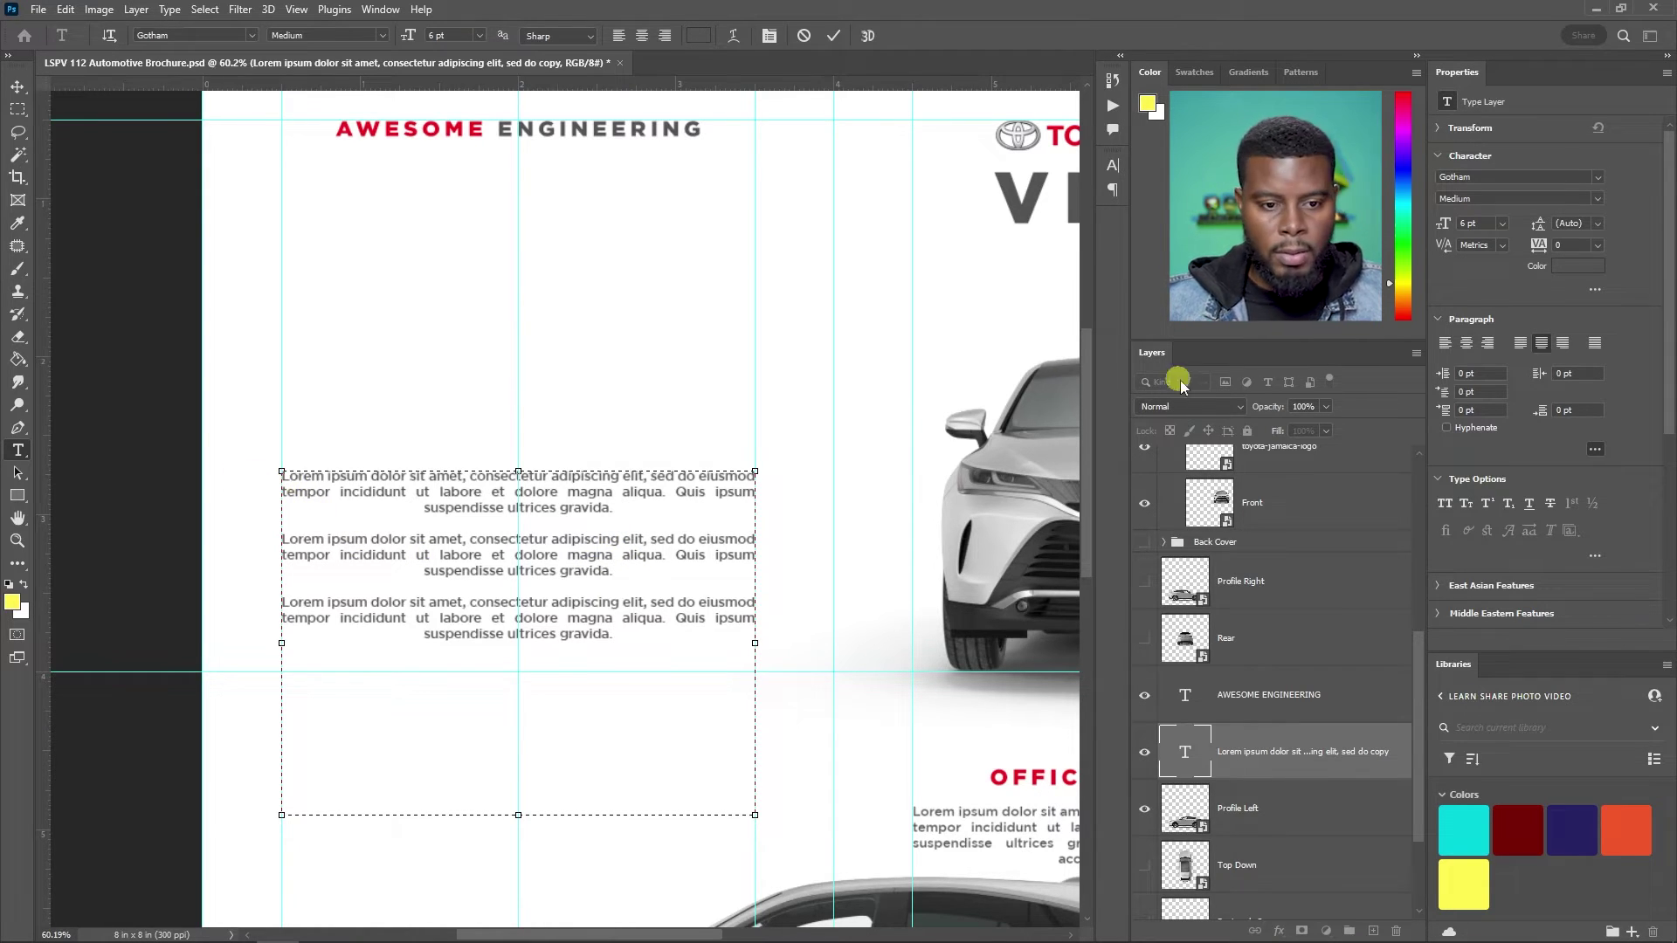
- Justify all three body paragraphs with their last lines aligned left
key("ctrl+a")
left_click(1521, 343)
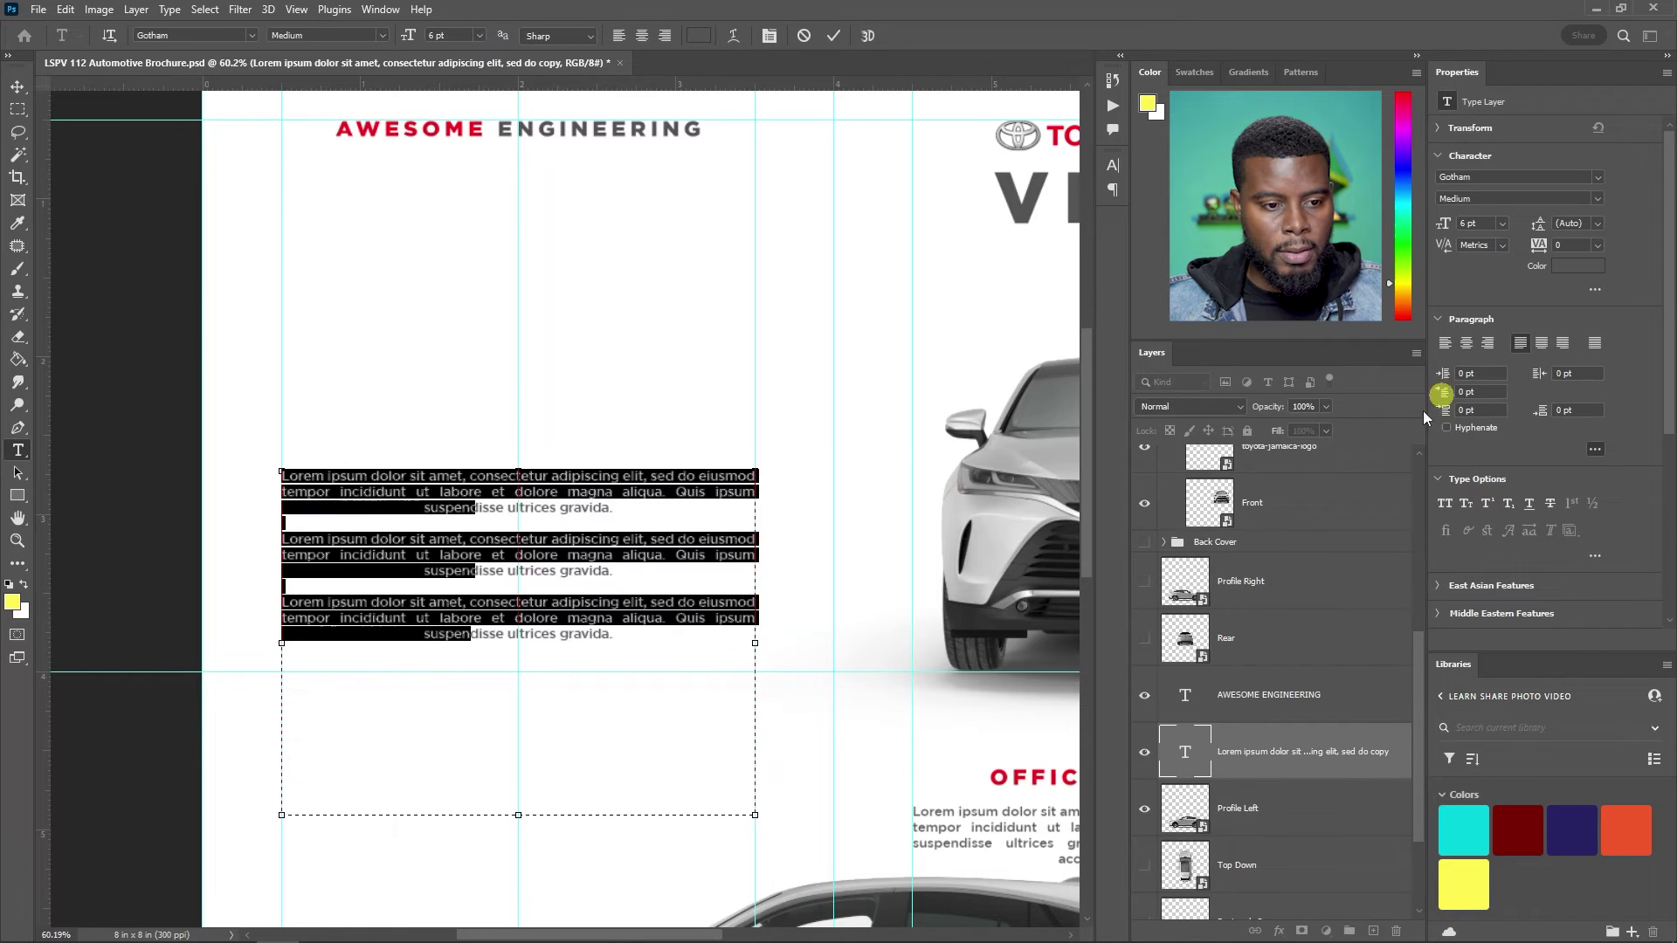
left_click(1269, 746)
- Insert a bullet (•) and a space at the start of each of the three body paragraphs
left_click(284, 474)
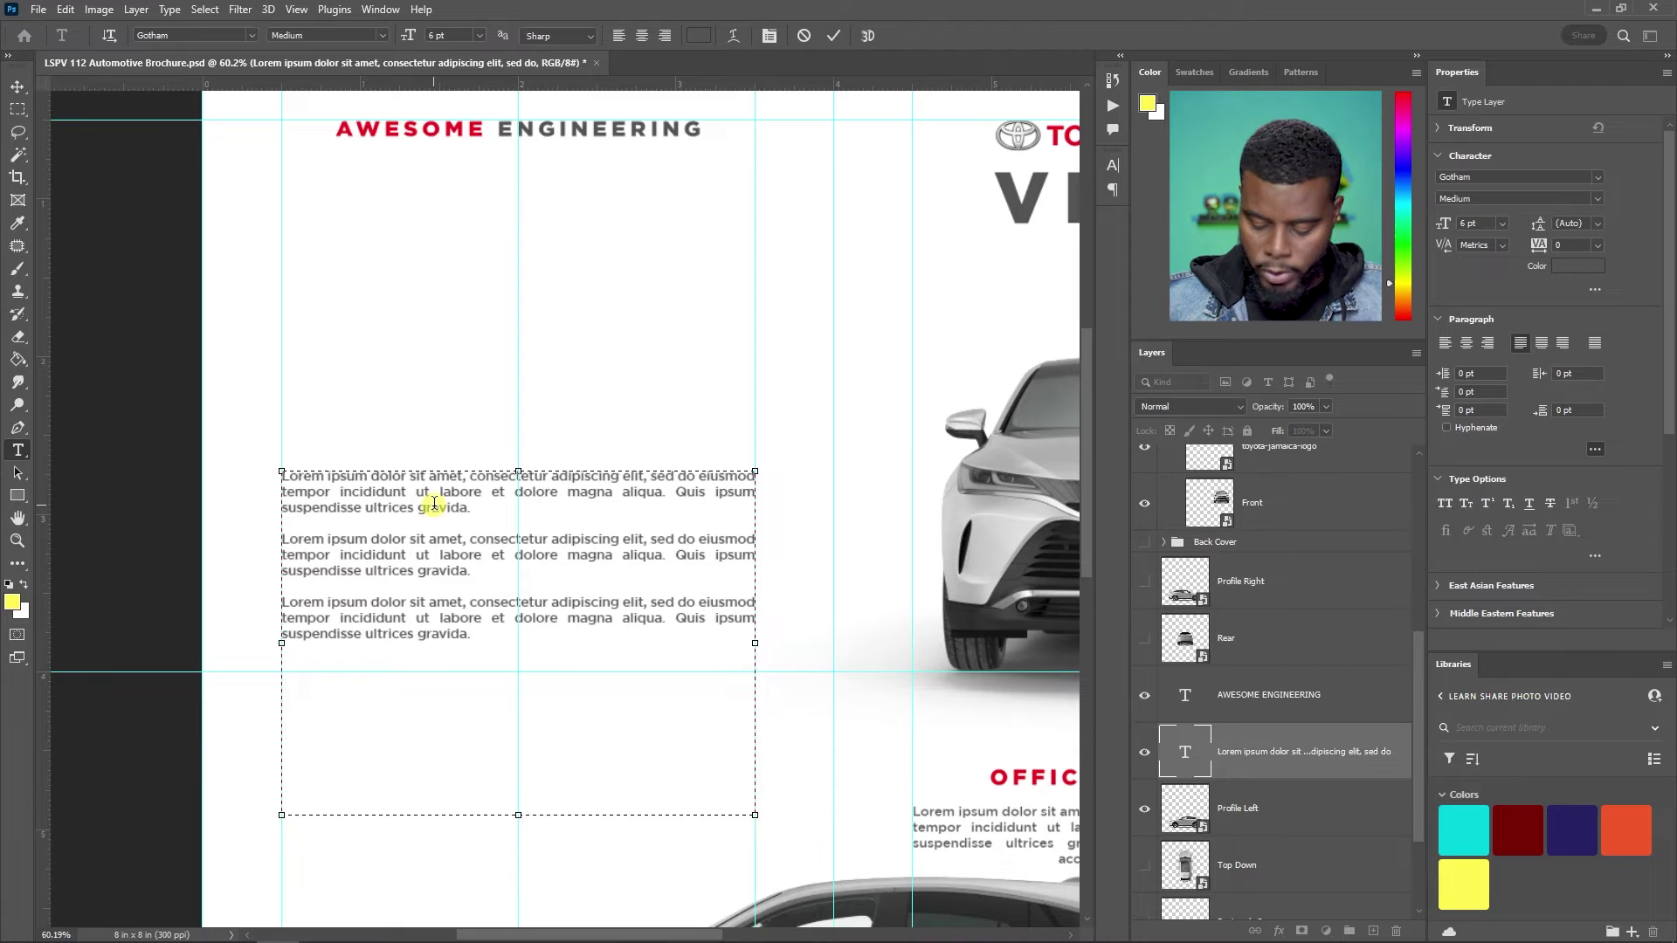
type("•")
key("ctrl+shift+l")
key("ctrl+shift+j")
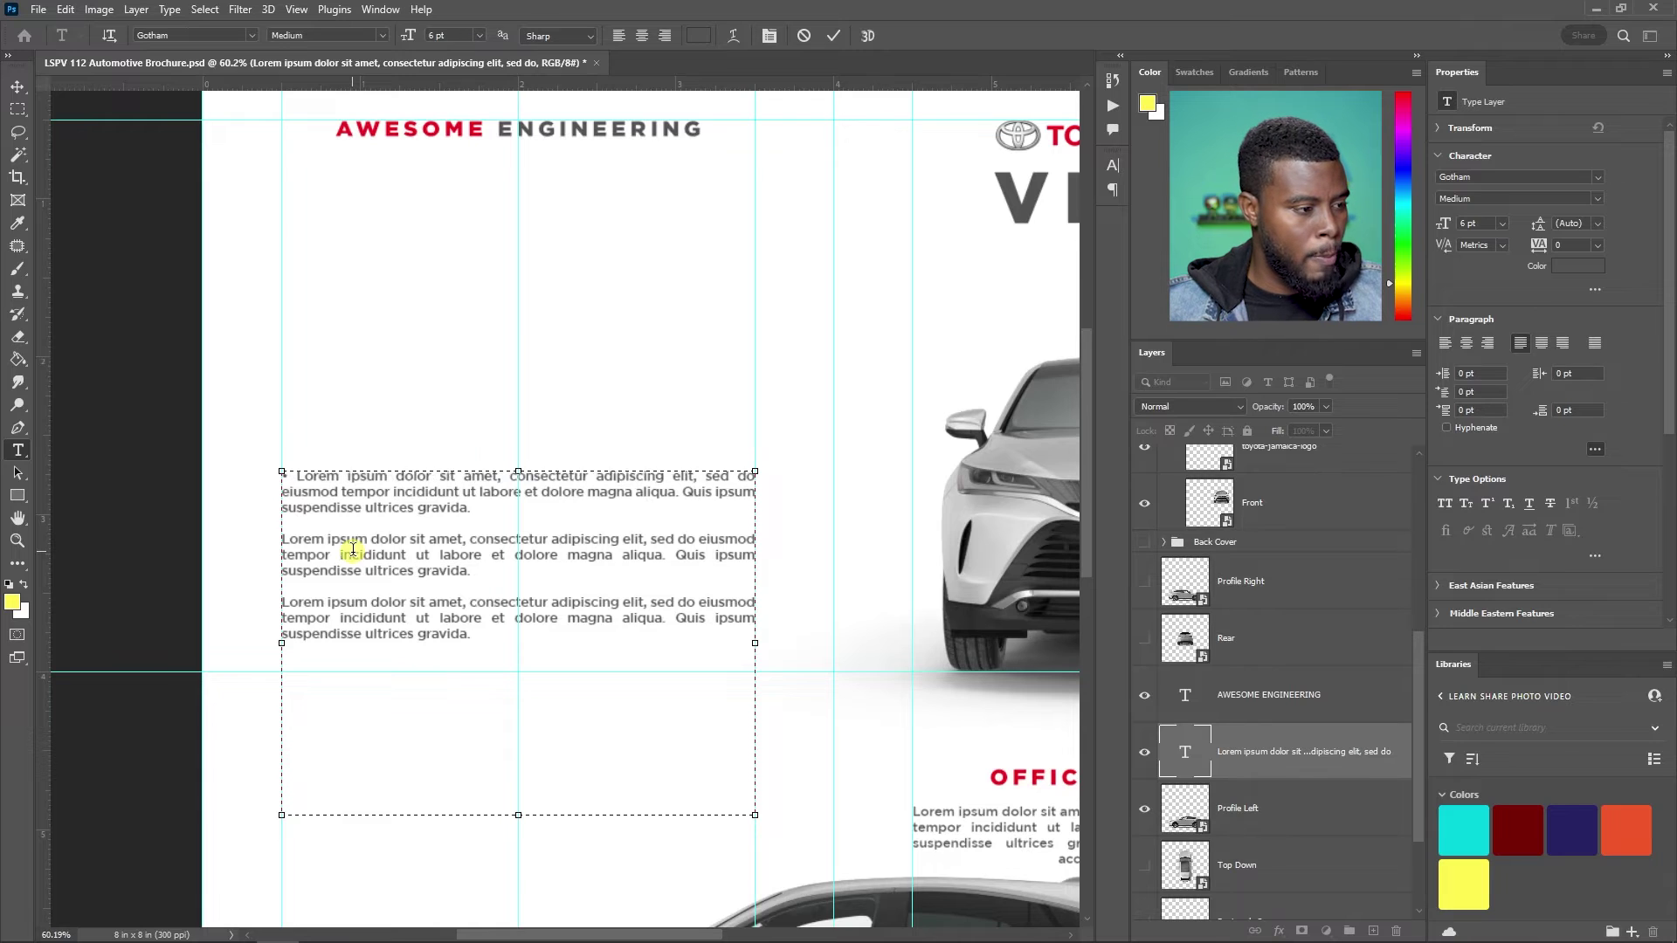
key("ctrl+Return")
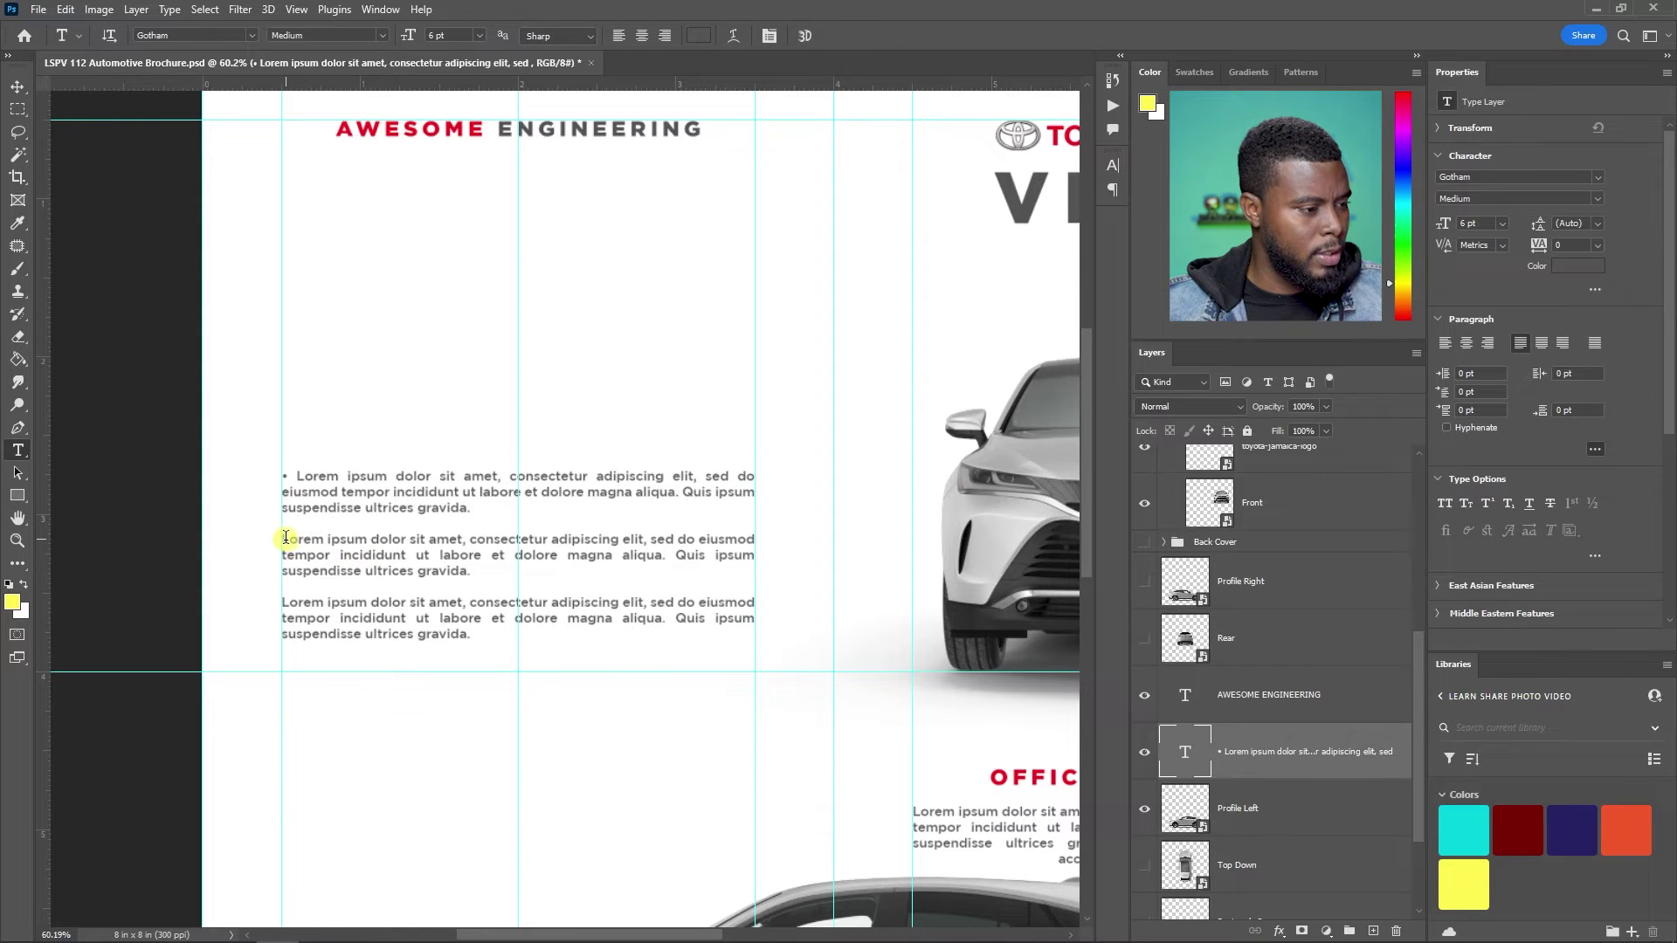
left_click(388, 583)
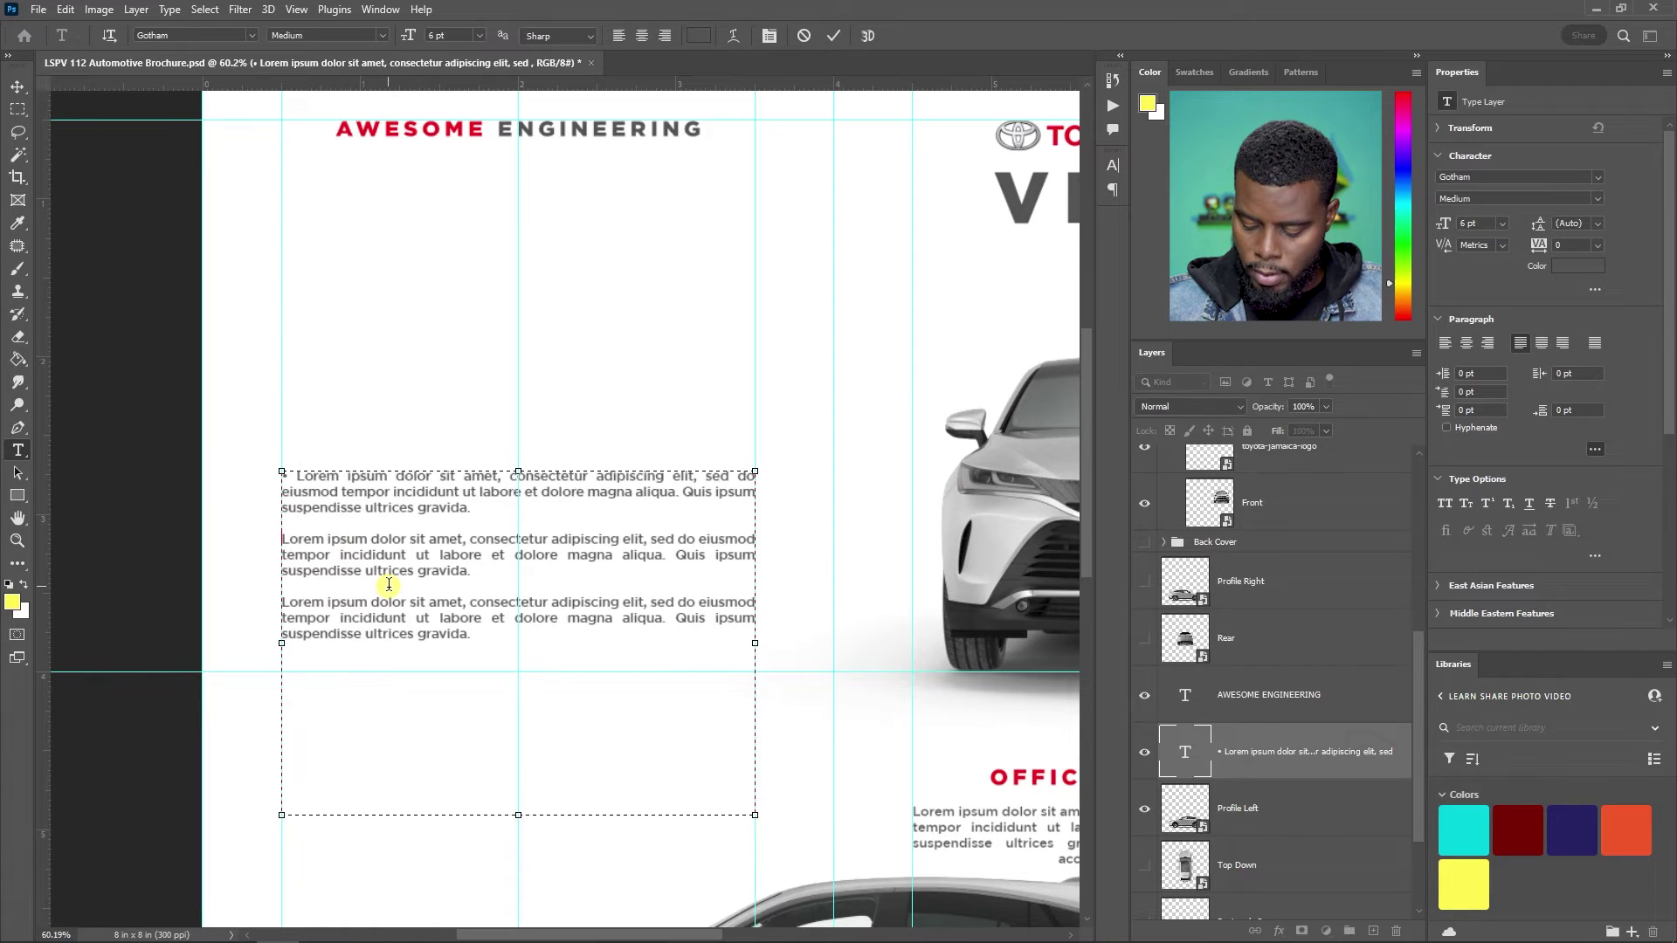
type("• ")
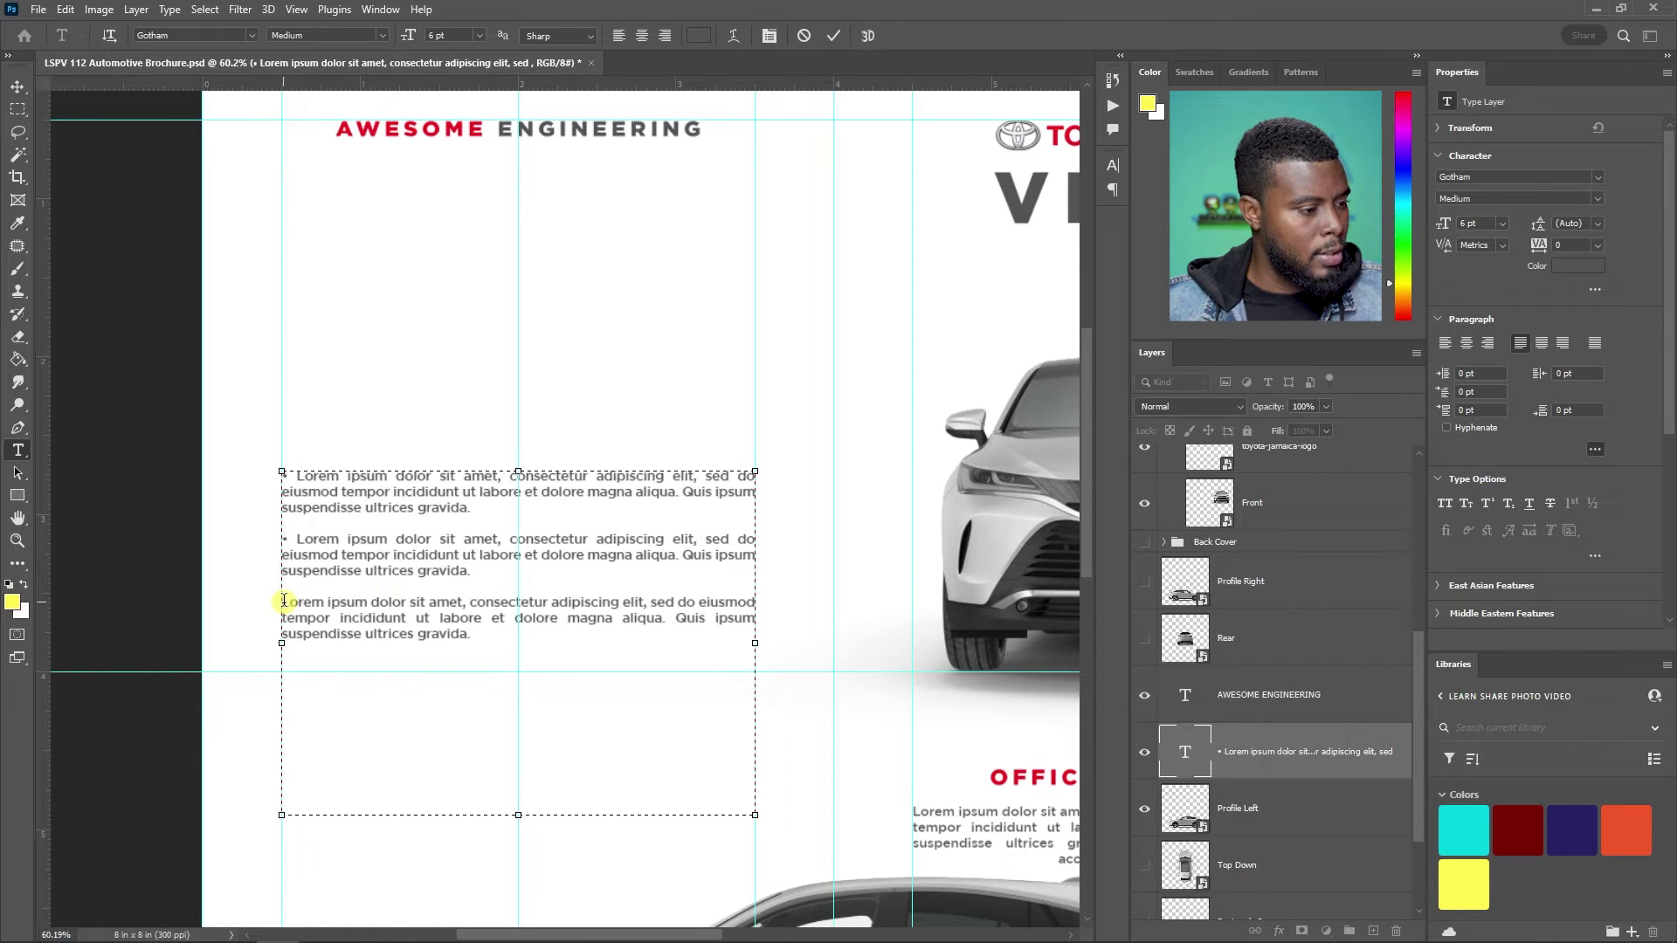
type("•")
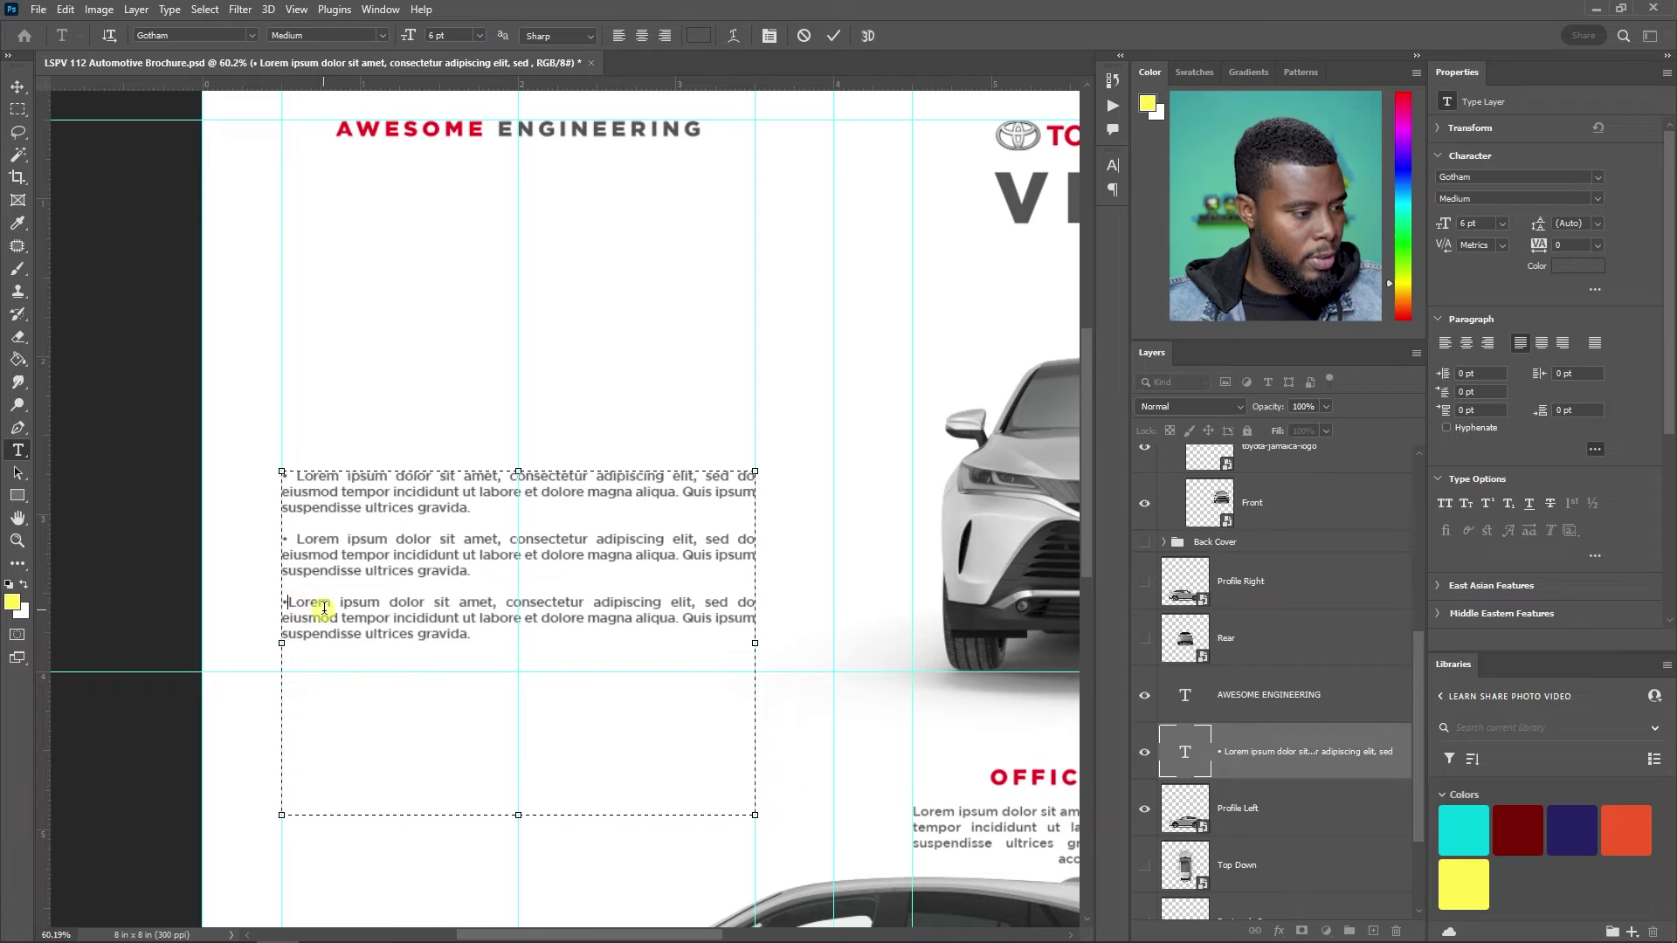
left_click_drag(281, 602, 291, 602)
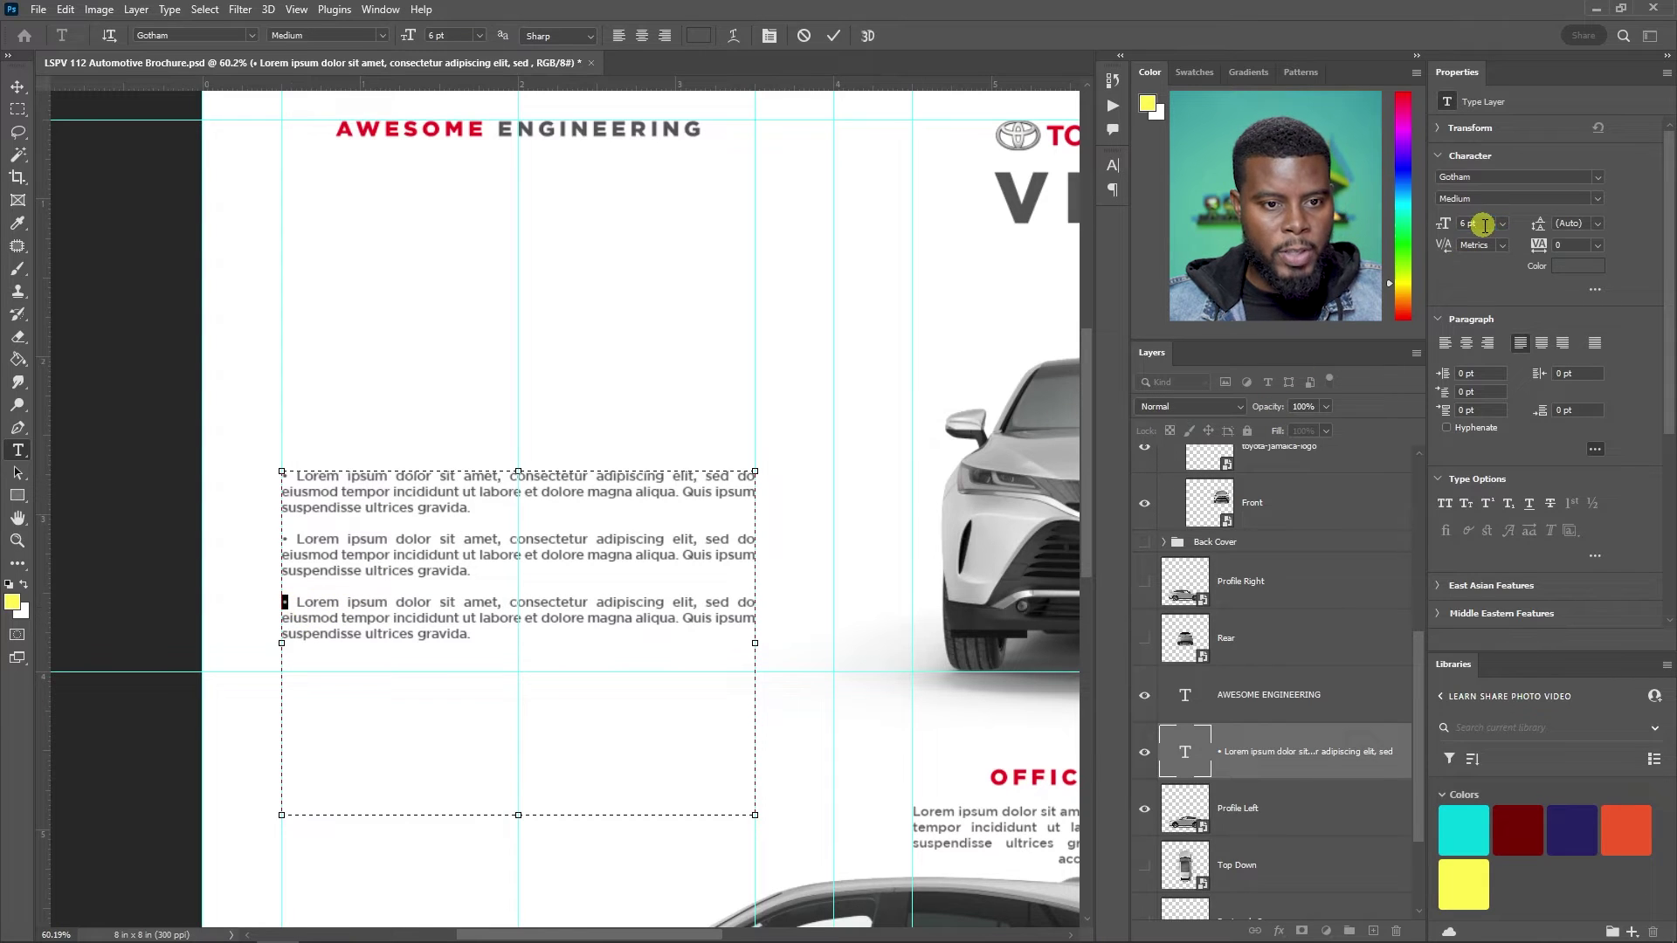
type("16")
key("Return")
type("6")
key("Return")
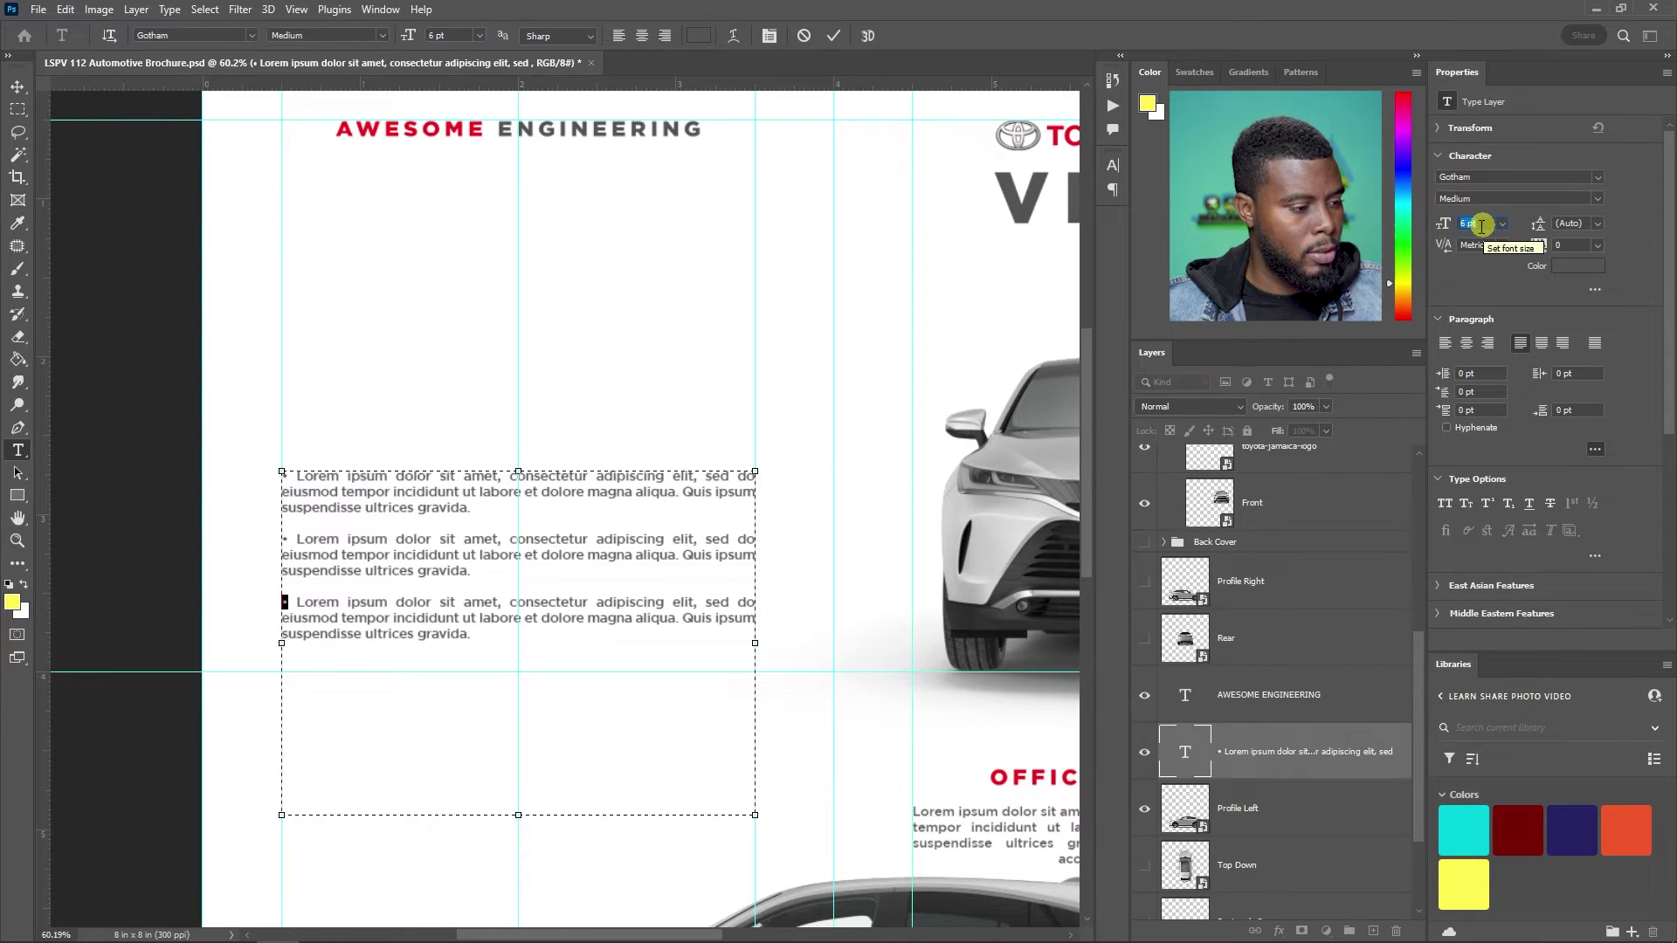
- Commit the bulleted body text and hide the guides
key("ctrl+Return")
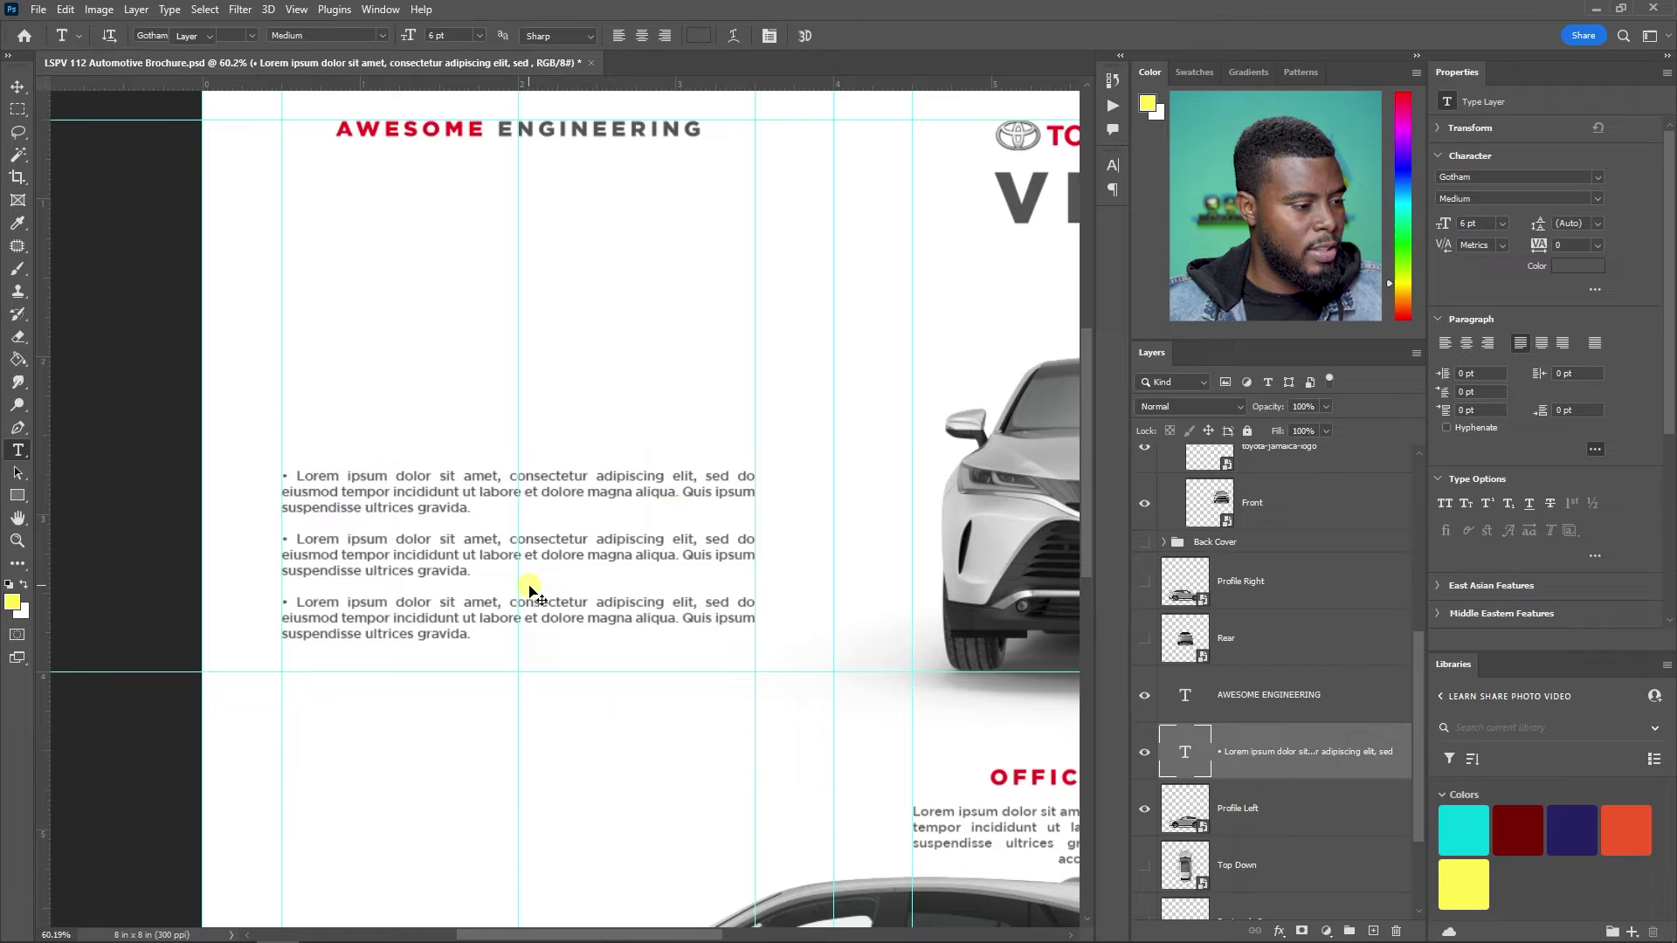
key("v")
scroll(412, 588, "down", 2)
key("ctrl+semicolon")
scroll(412, 593, "up", 3)
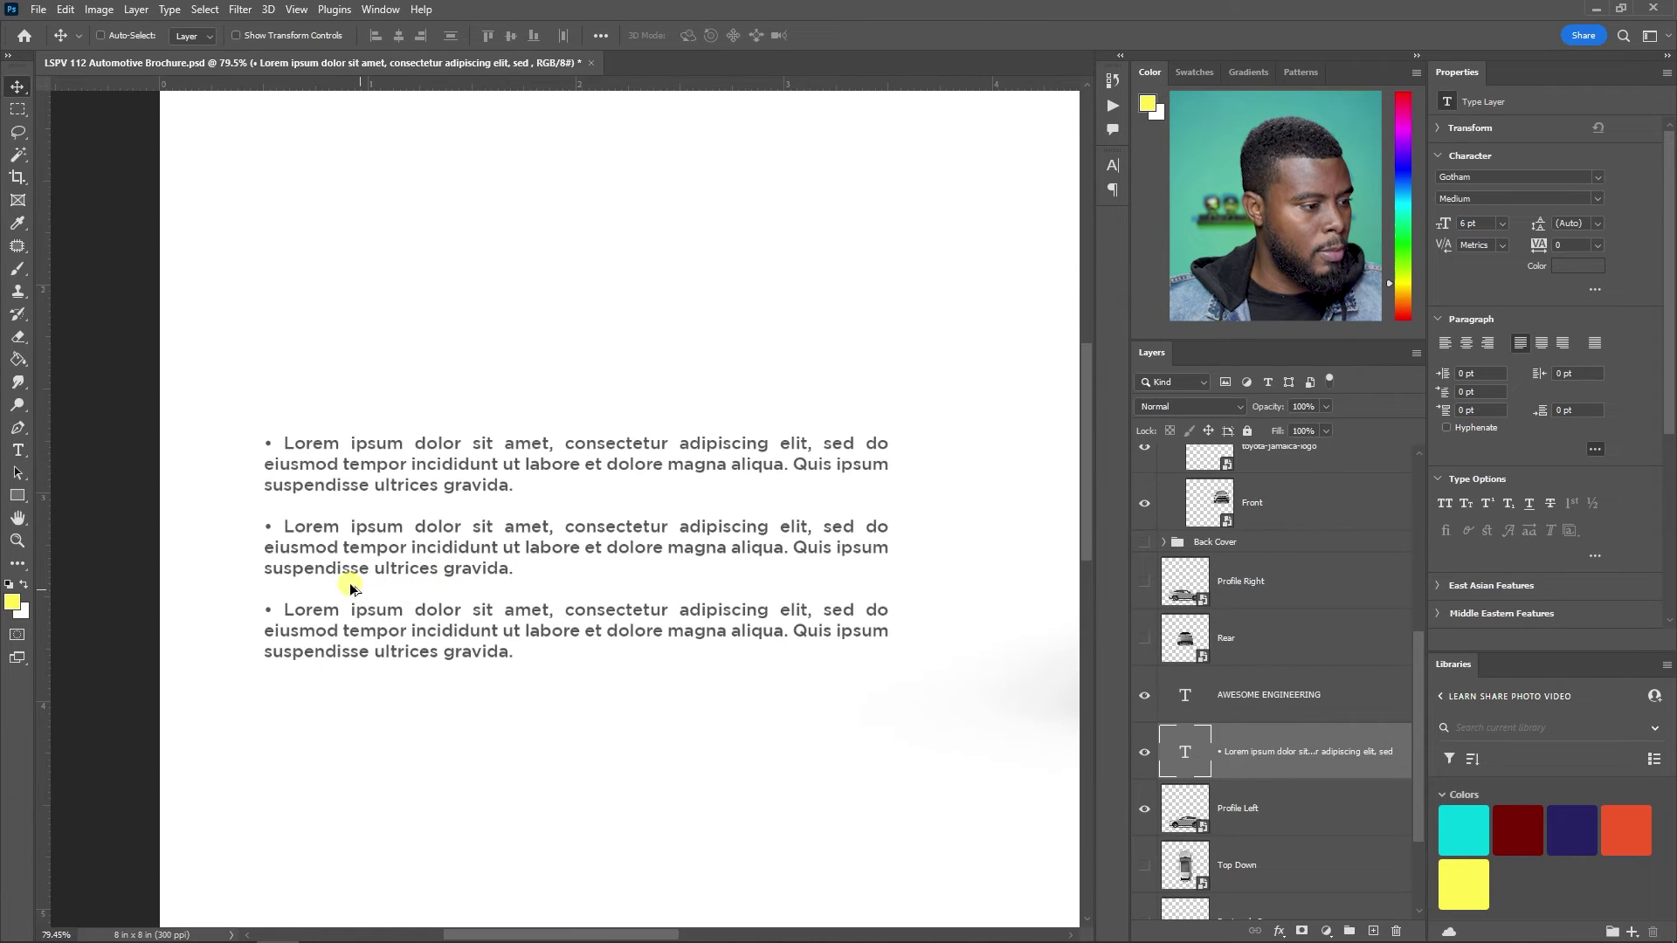
- Recolour the first paragraph's bullet to red eb0a1e, using the earlier copied code from the clipboard history
key("t")
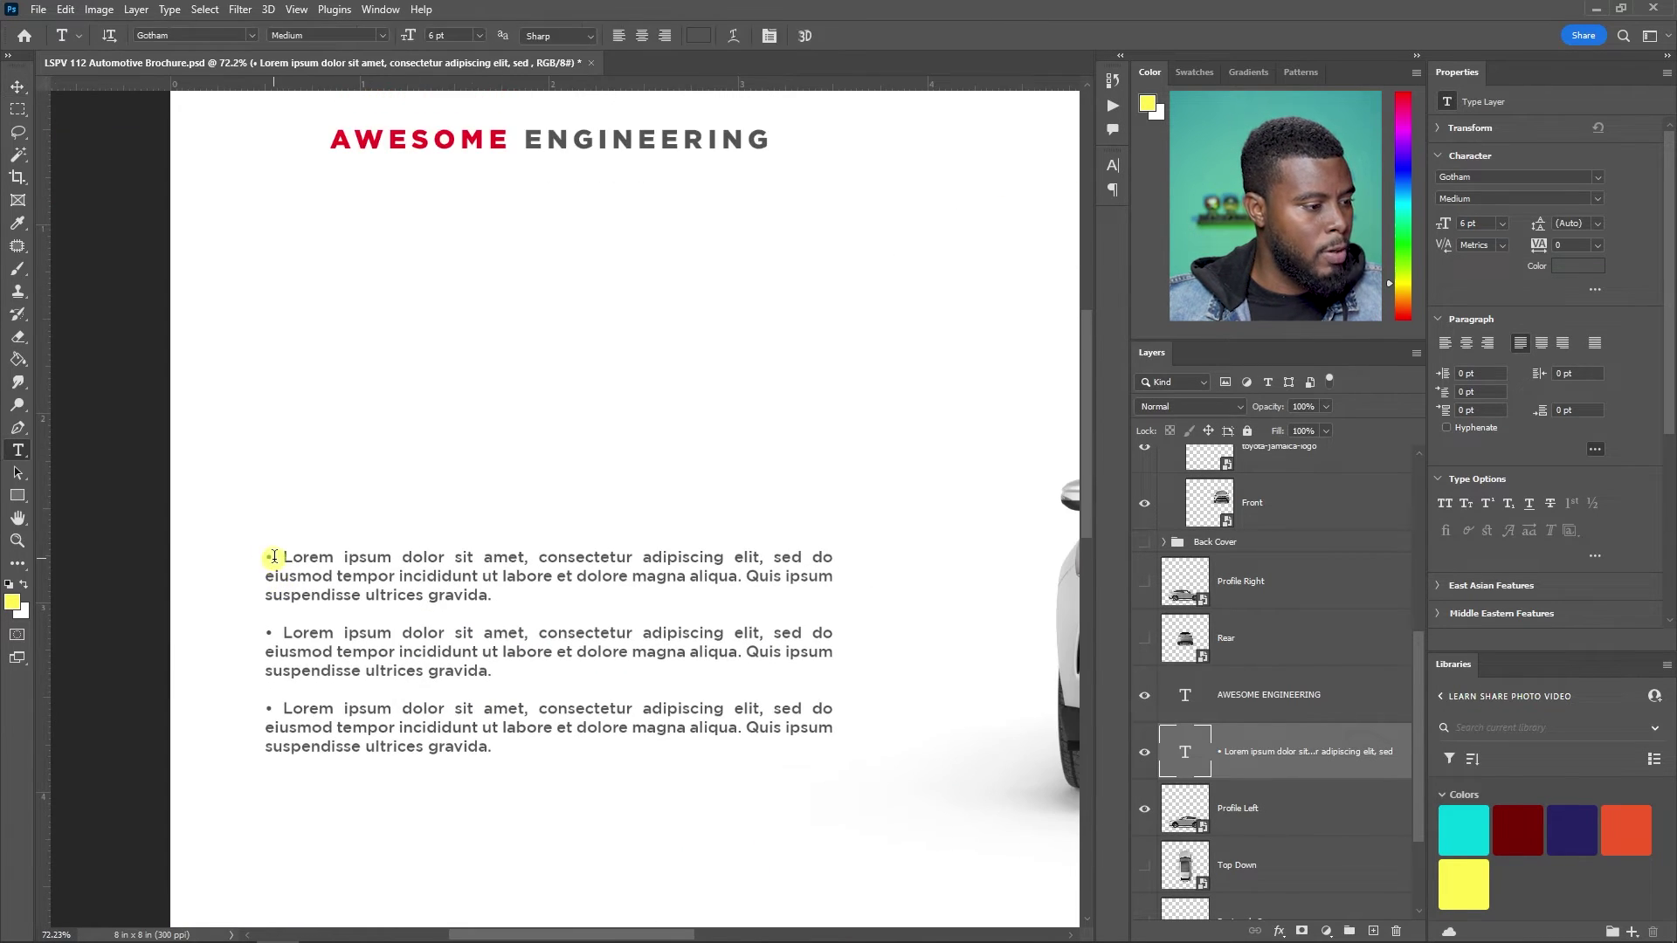
left_click(249, 560)
scroll(293, 622, "up", 5)
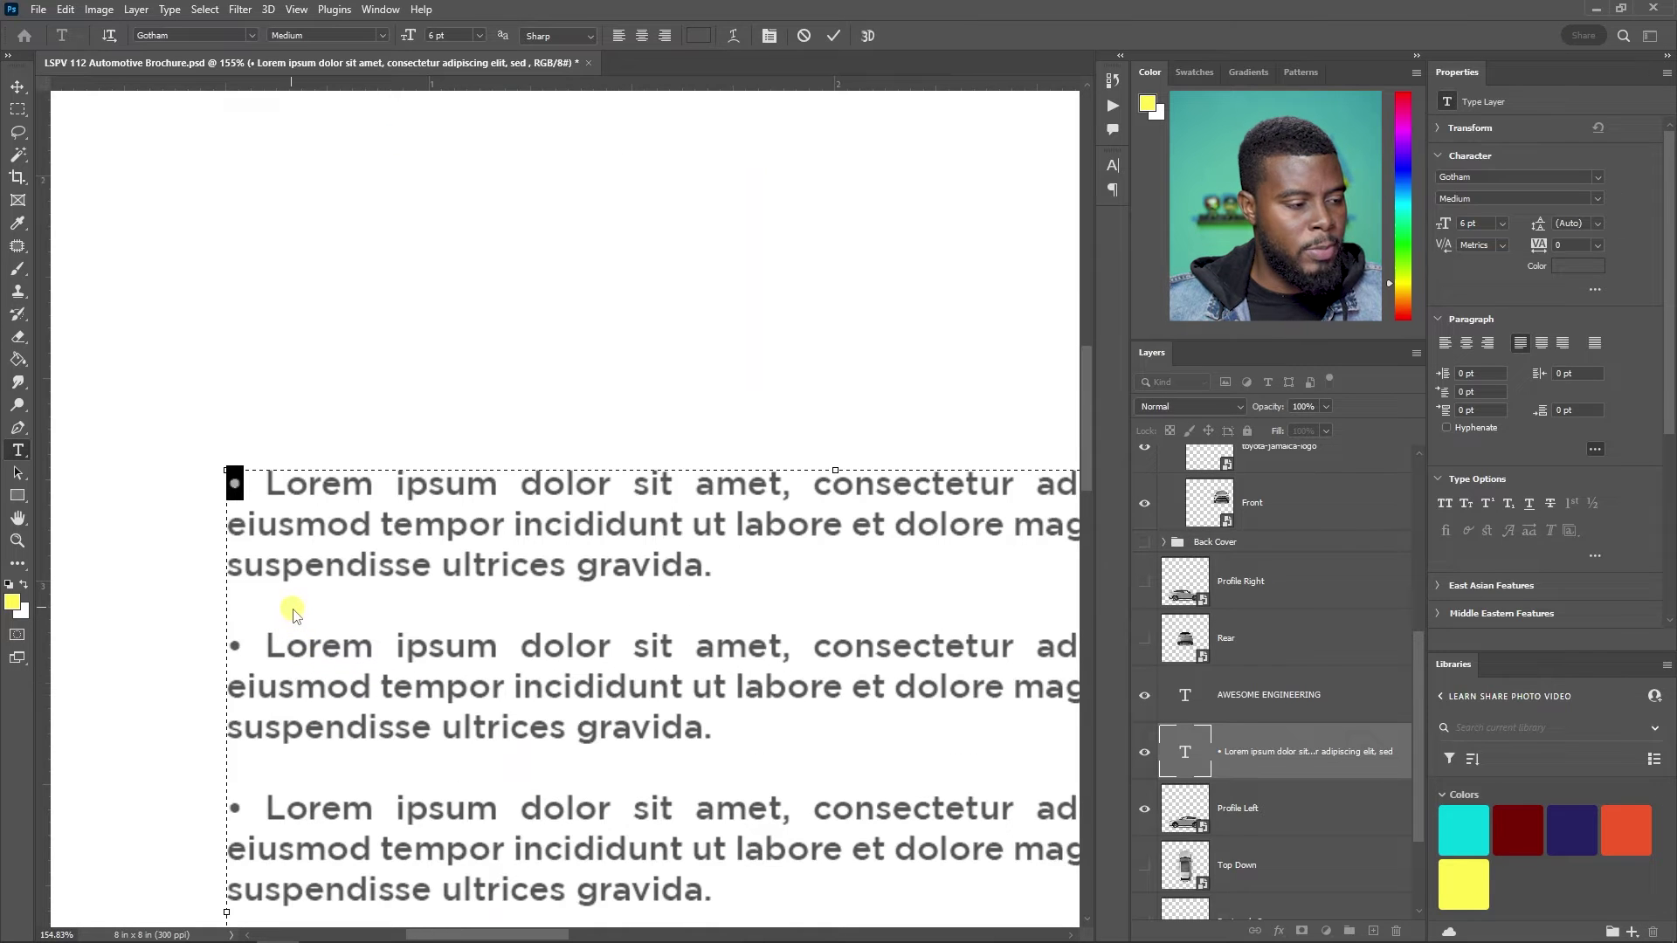
scroll(1085, 441, "down", 2)
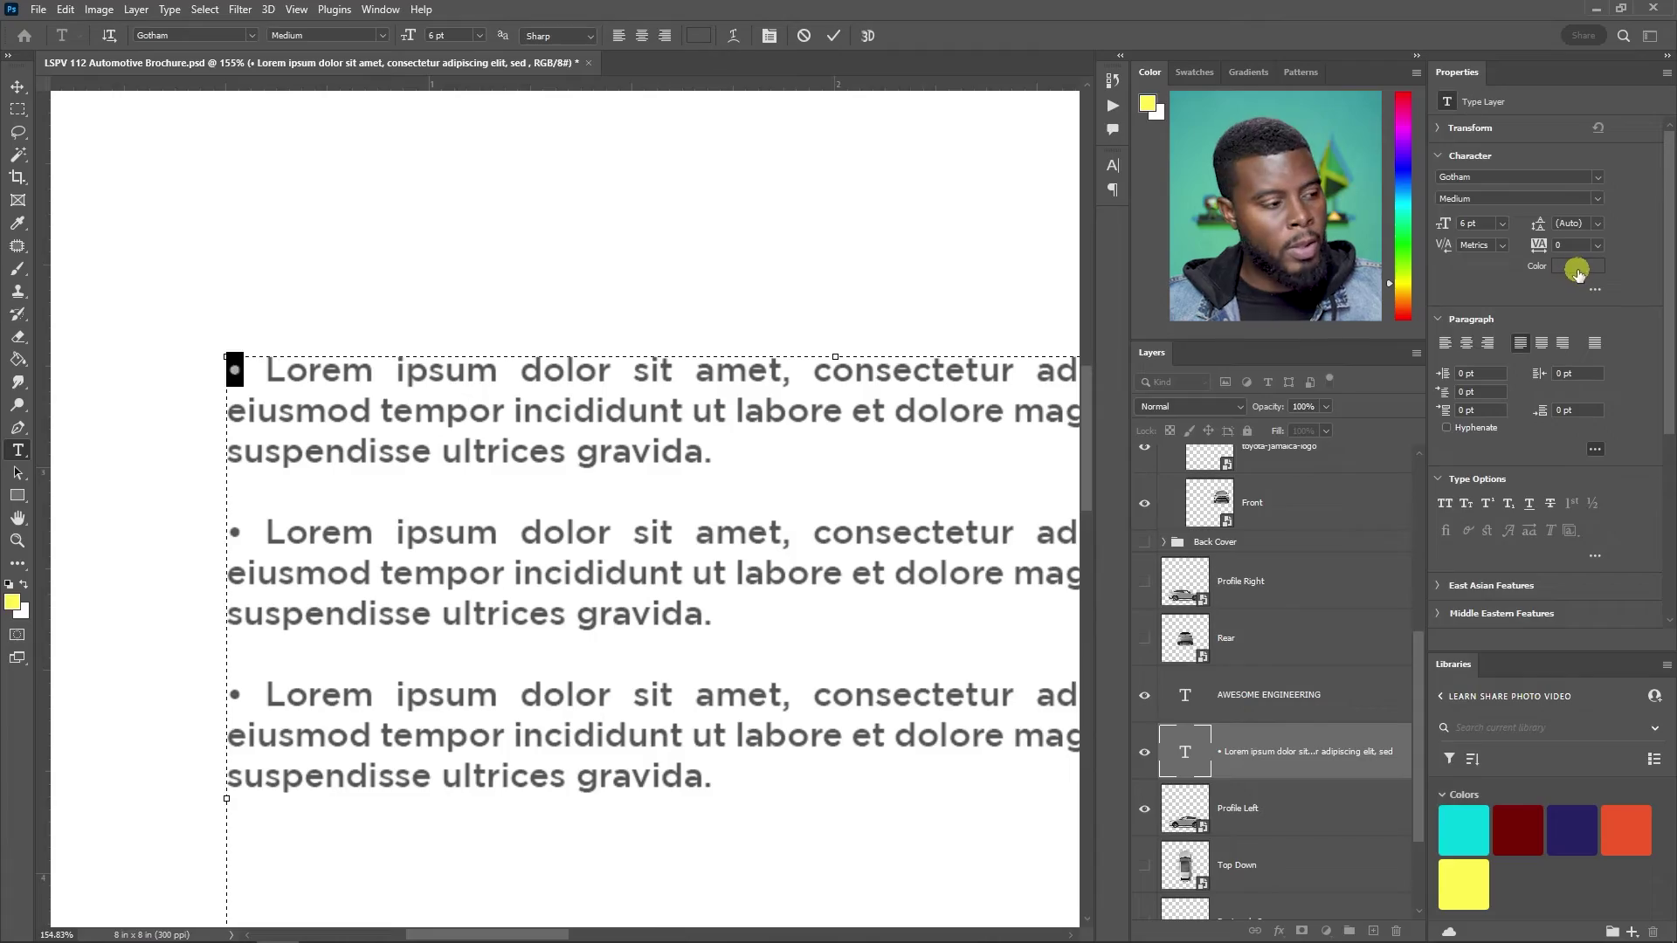
left_click(1577, 269)
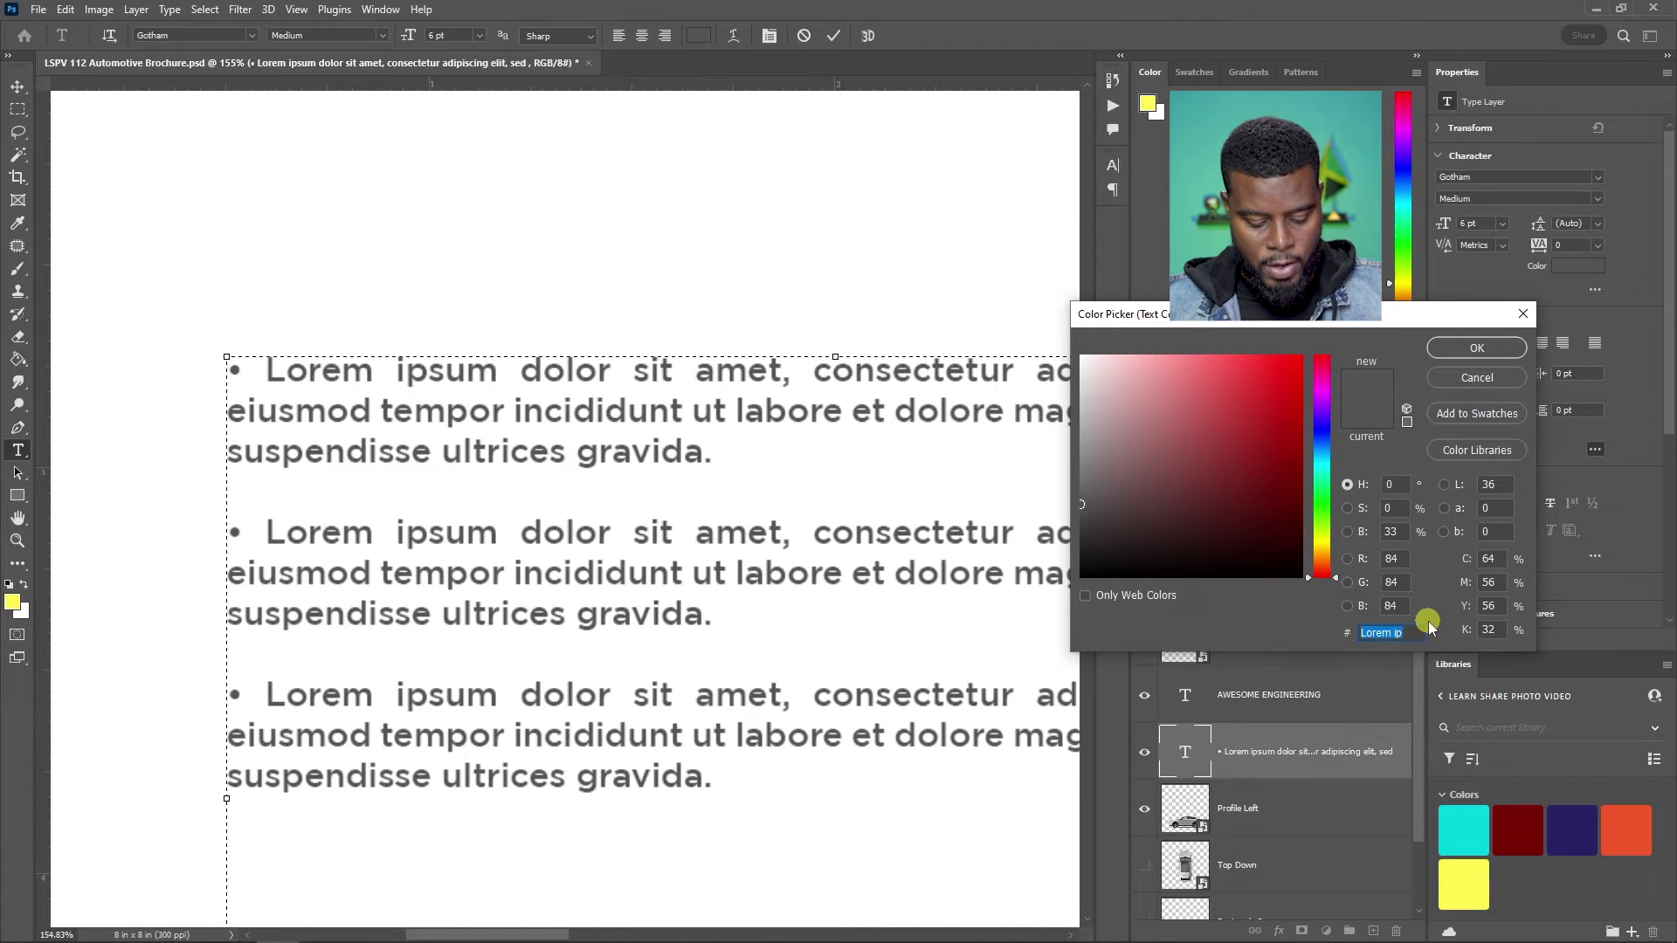
key("super+v")
left_click(1484, 428)
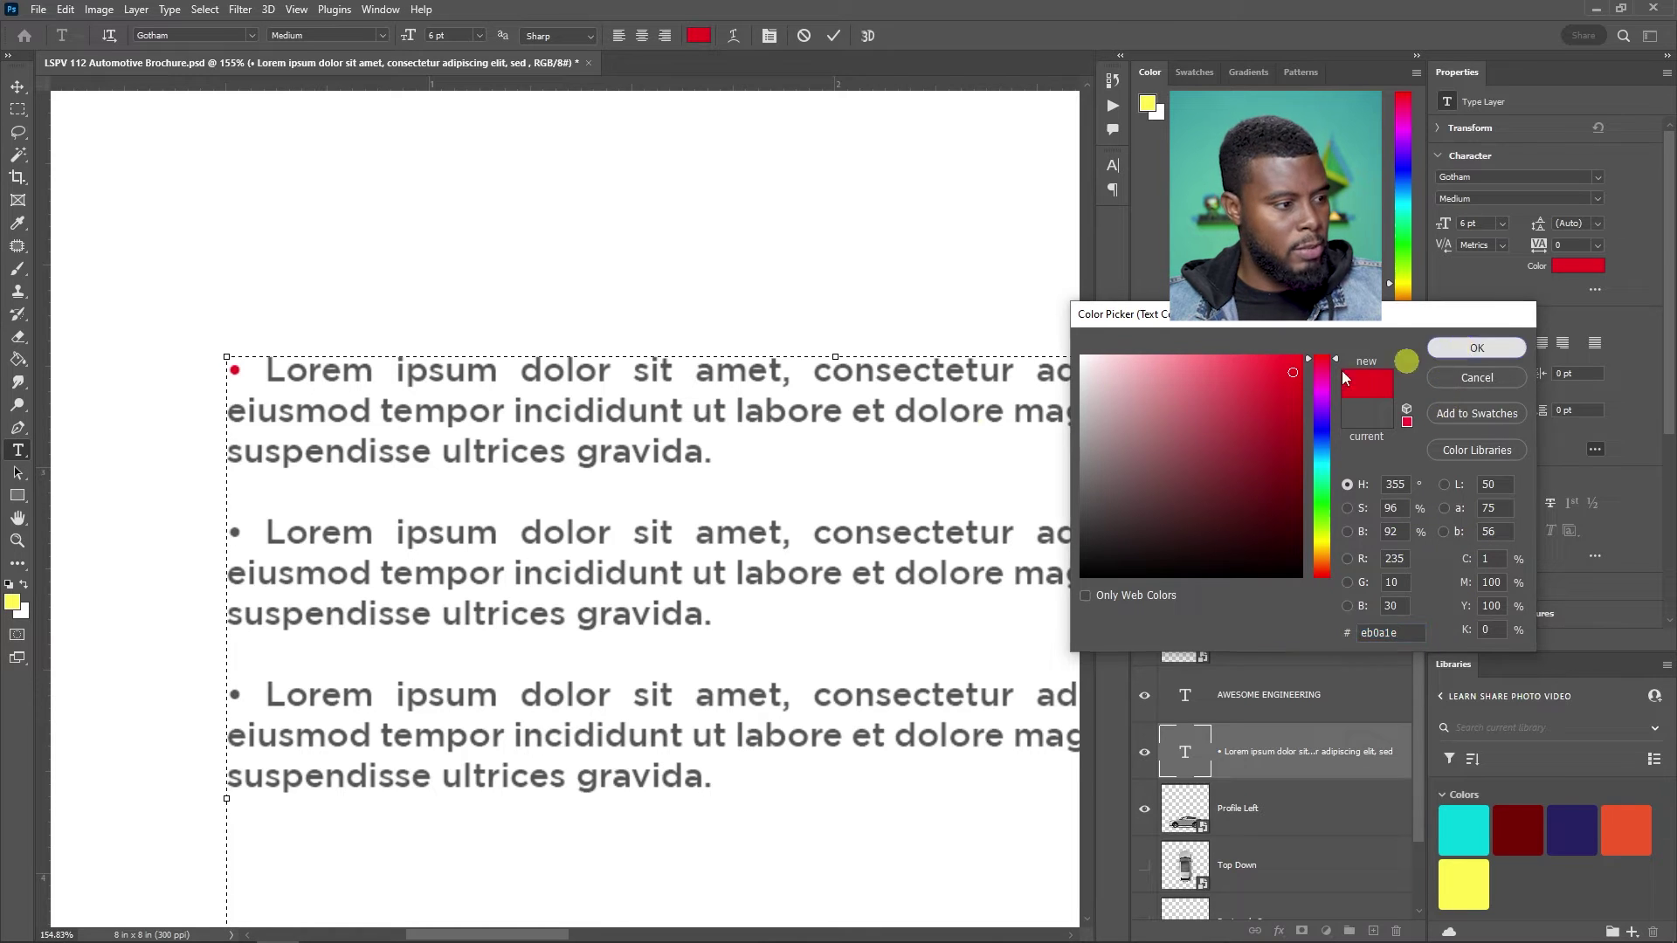
left_click(1467, 348)
- Recolour the second paragraph's bullet to red eb0a1e
left_click(223, 532)
left_click_drag(224, 532, 243, 532)
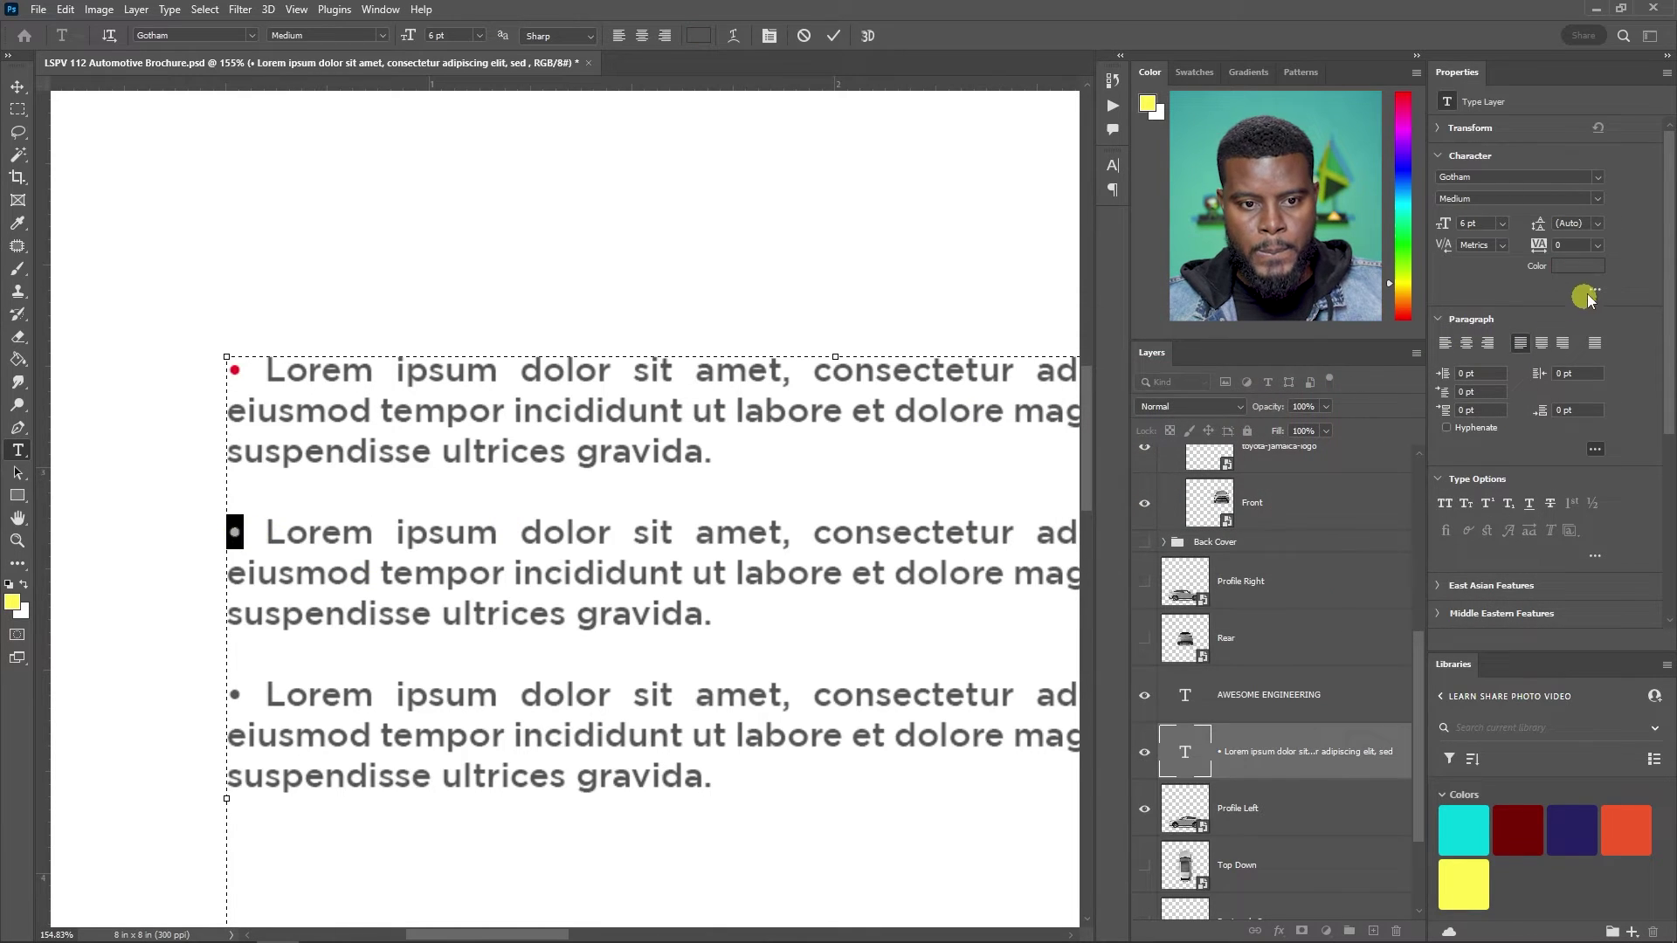
left_click(1577, 265)
type("eb0a1e")
key("Return")
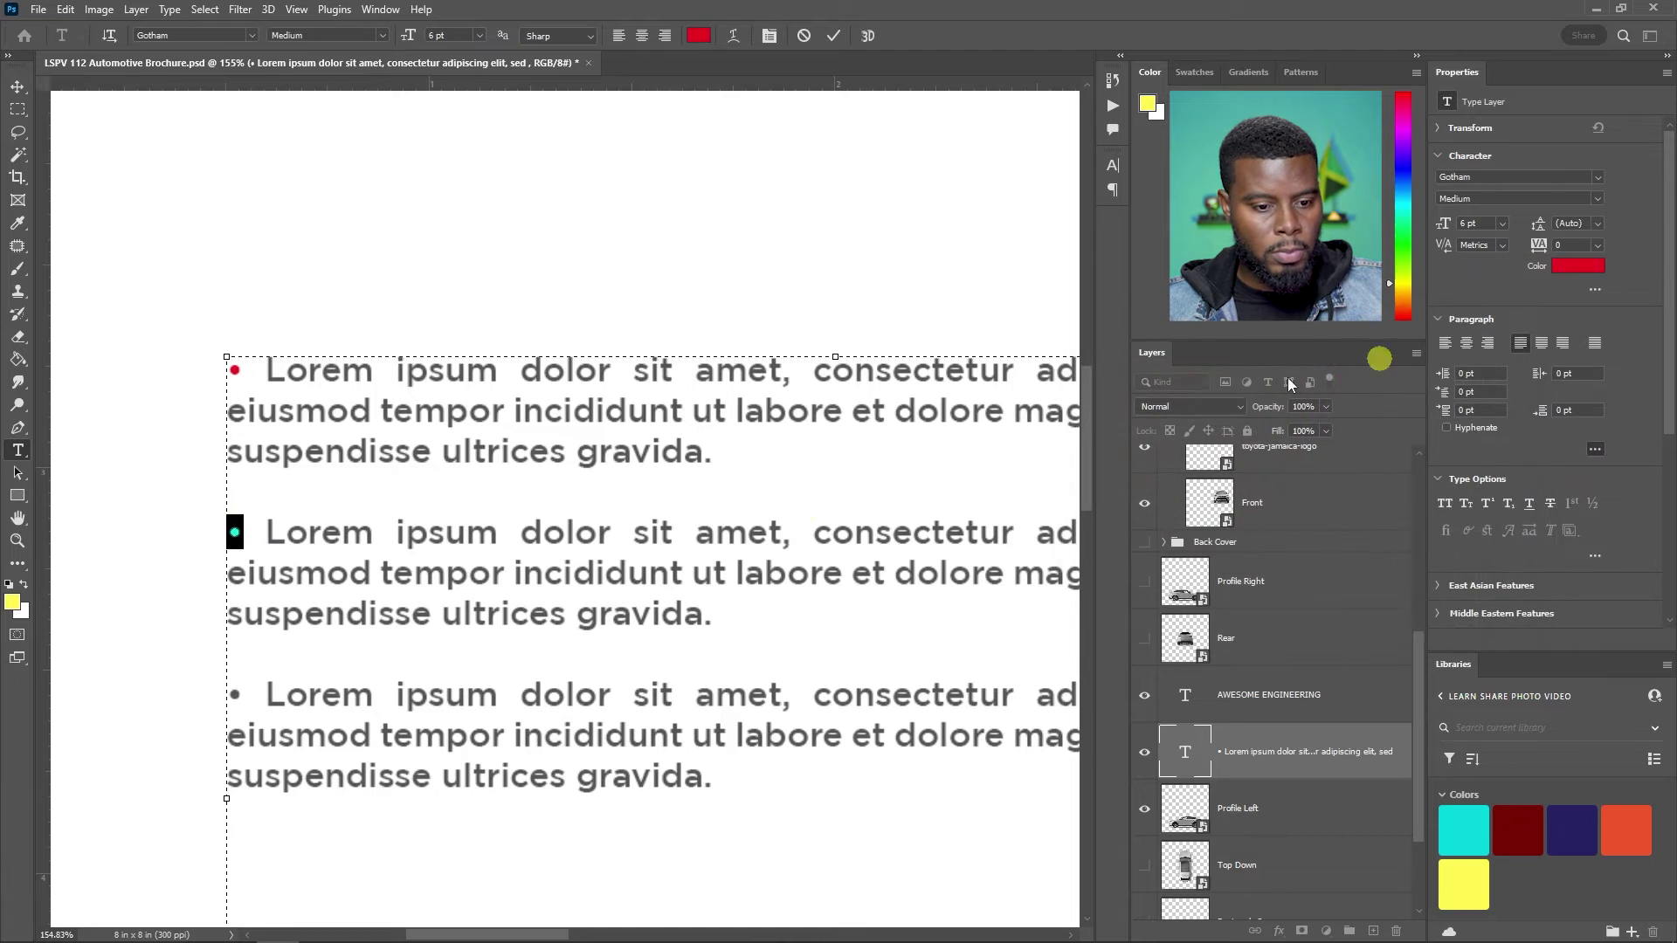
- Recolour the third paragraph's bullet to red eb0a1e and commit the text edit
left_click_drag(242, 690, 224, 694)
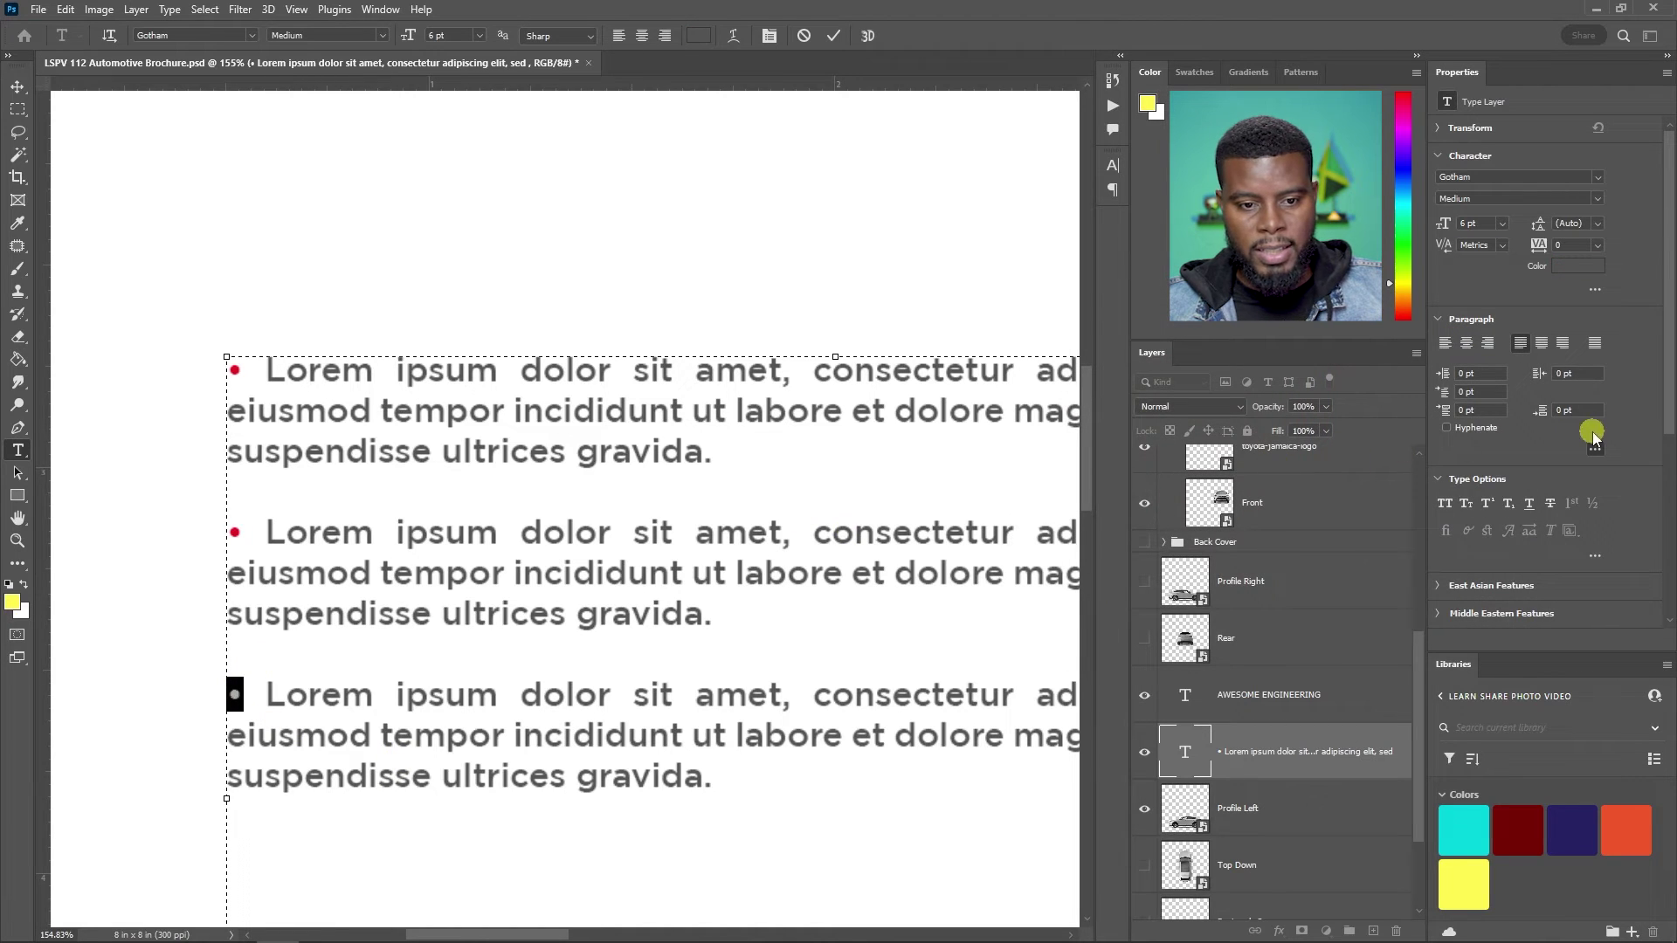
left_click(1572, 266)
type("eb0a1e")
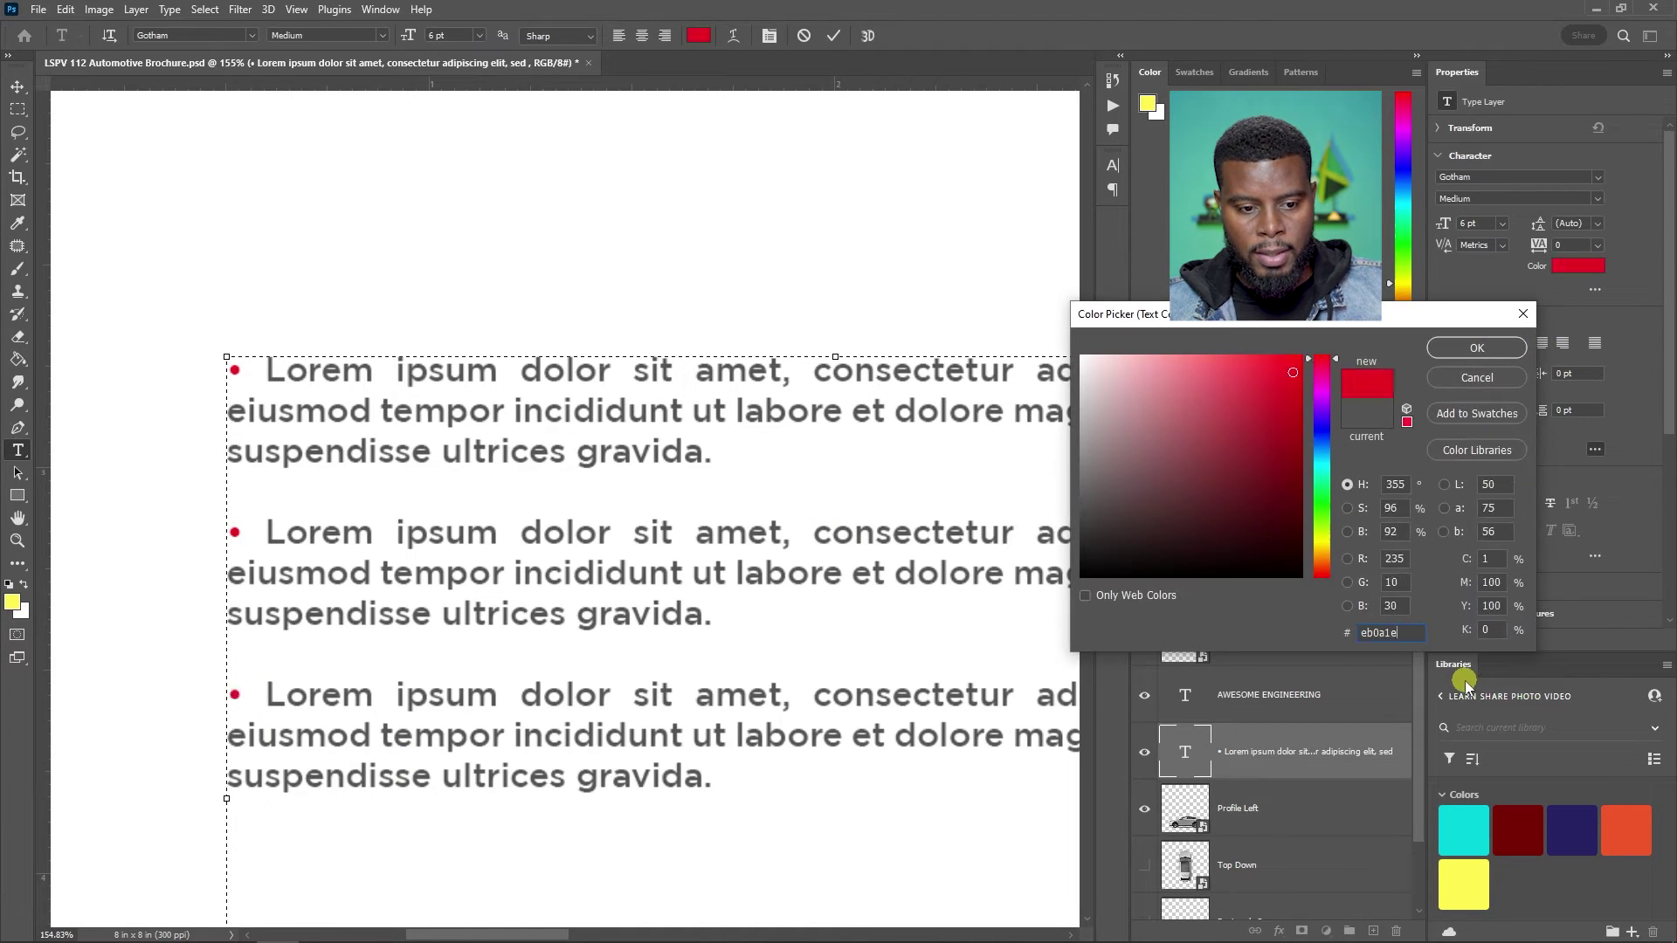
left_click(1300, 751)
key("v")
- Show the guides again over the inner page with the heading and bulleted text
scroll(441, 580, "down", 5)
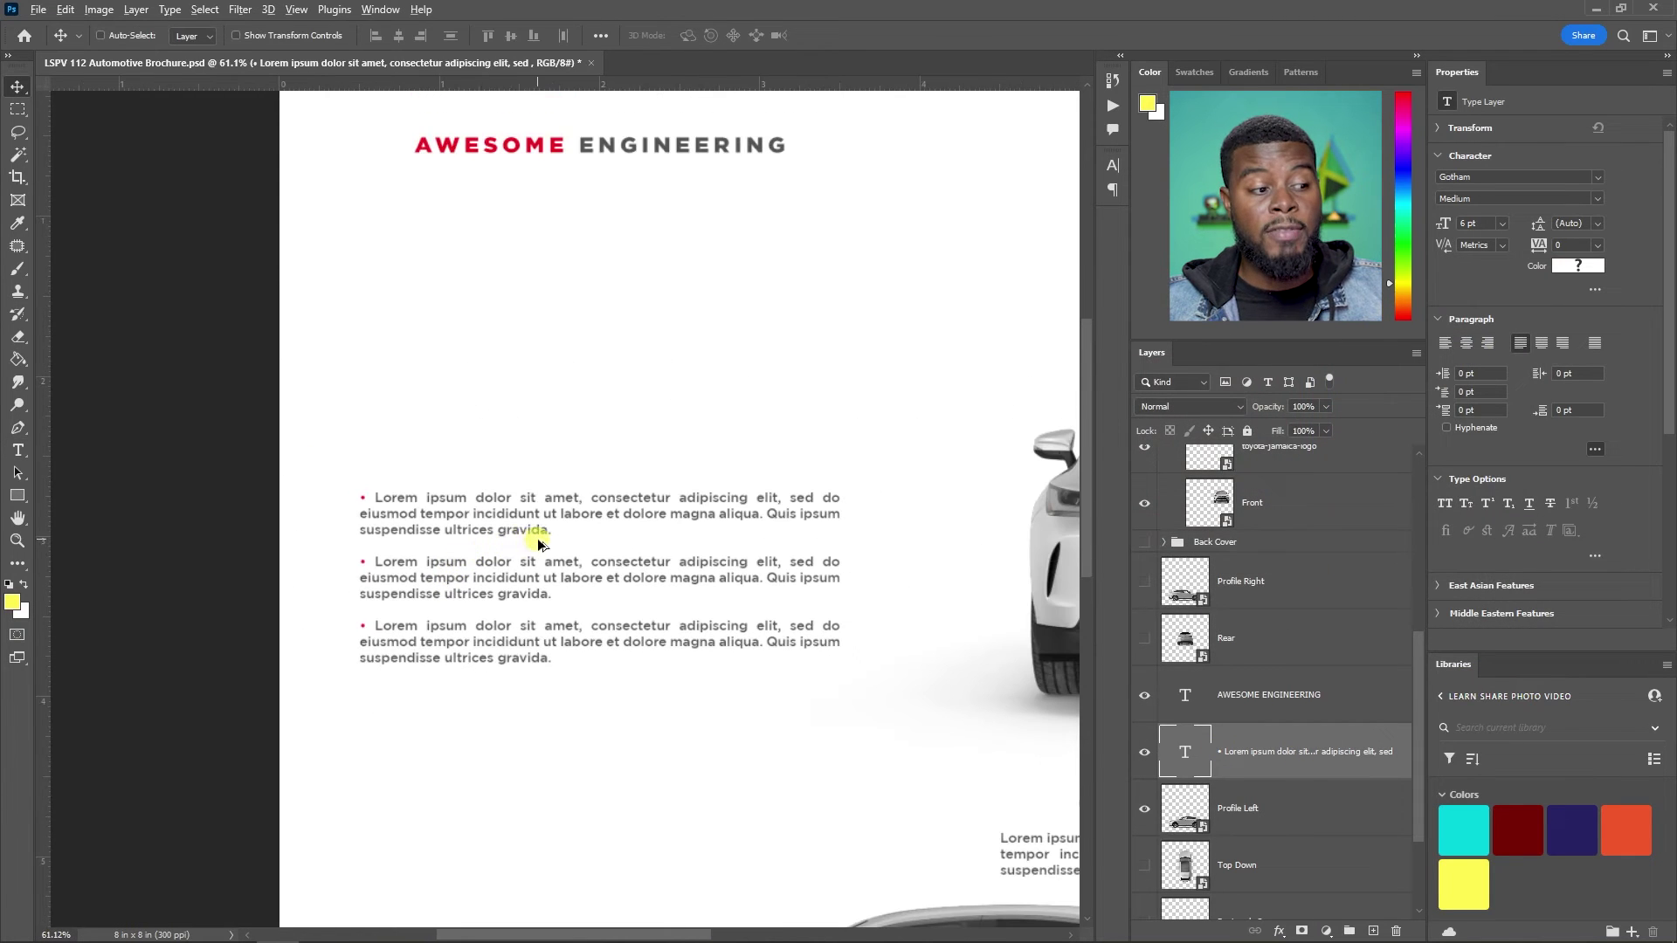
scroll(538, 545, "up", 1)
scroll(538, 545, "down", 1)
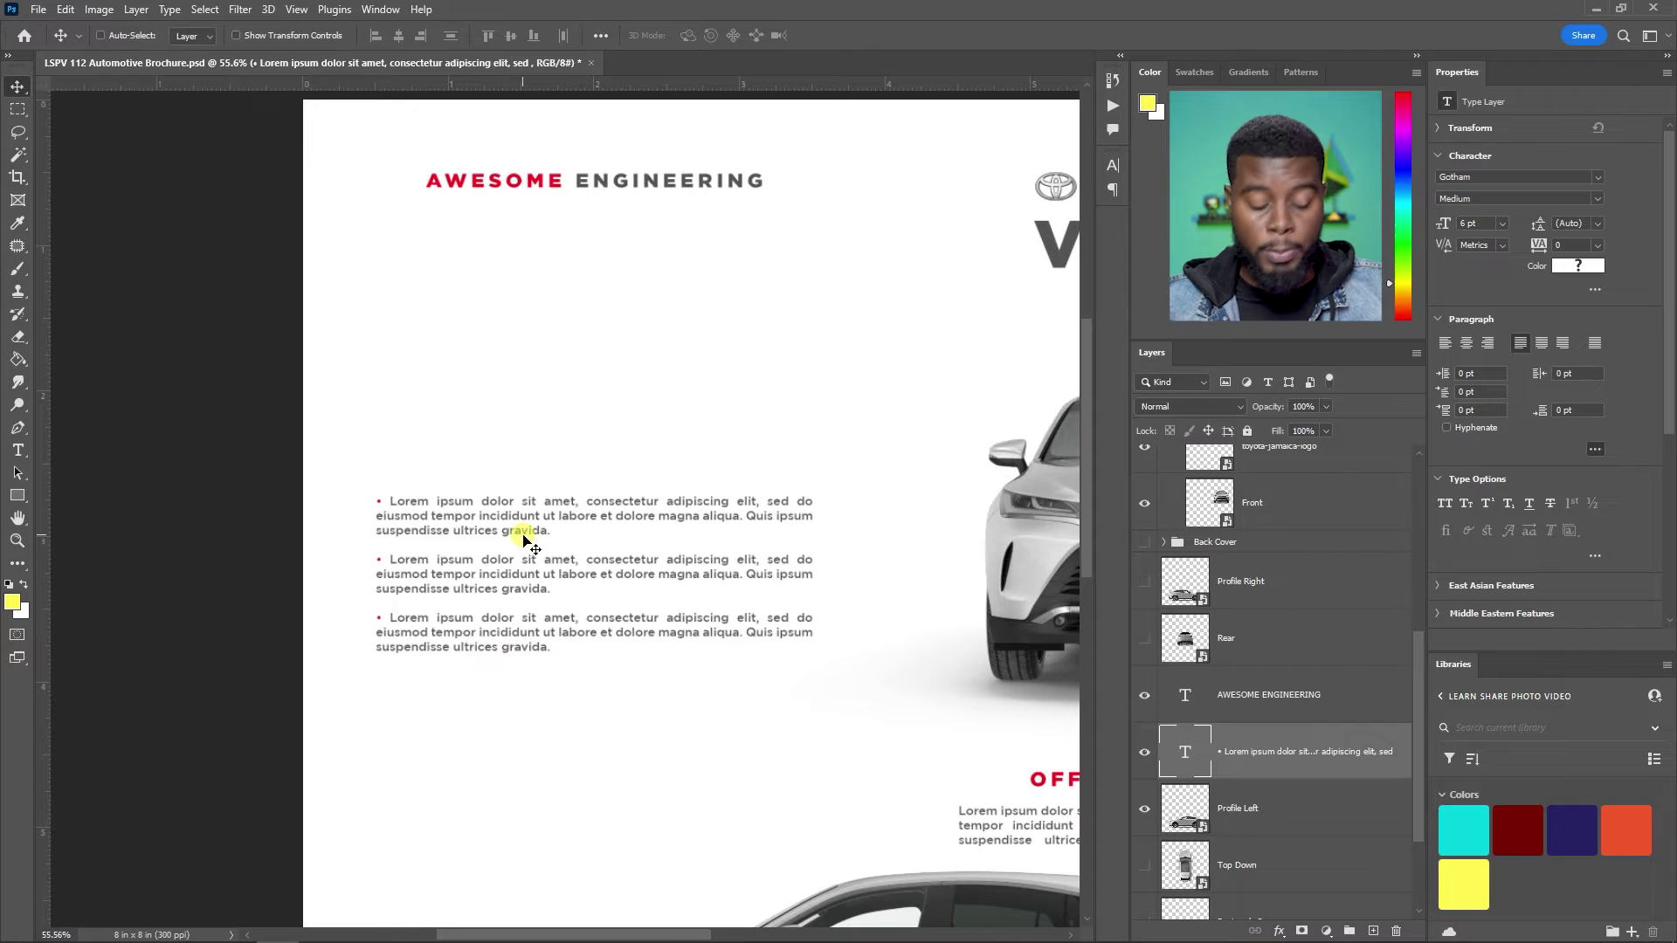
key("ctrl+semicolon")
scroll(537, 541, "up", 1)
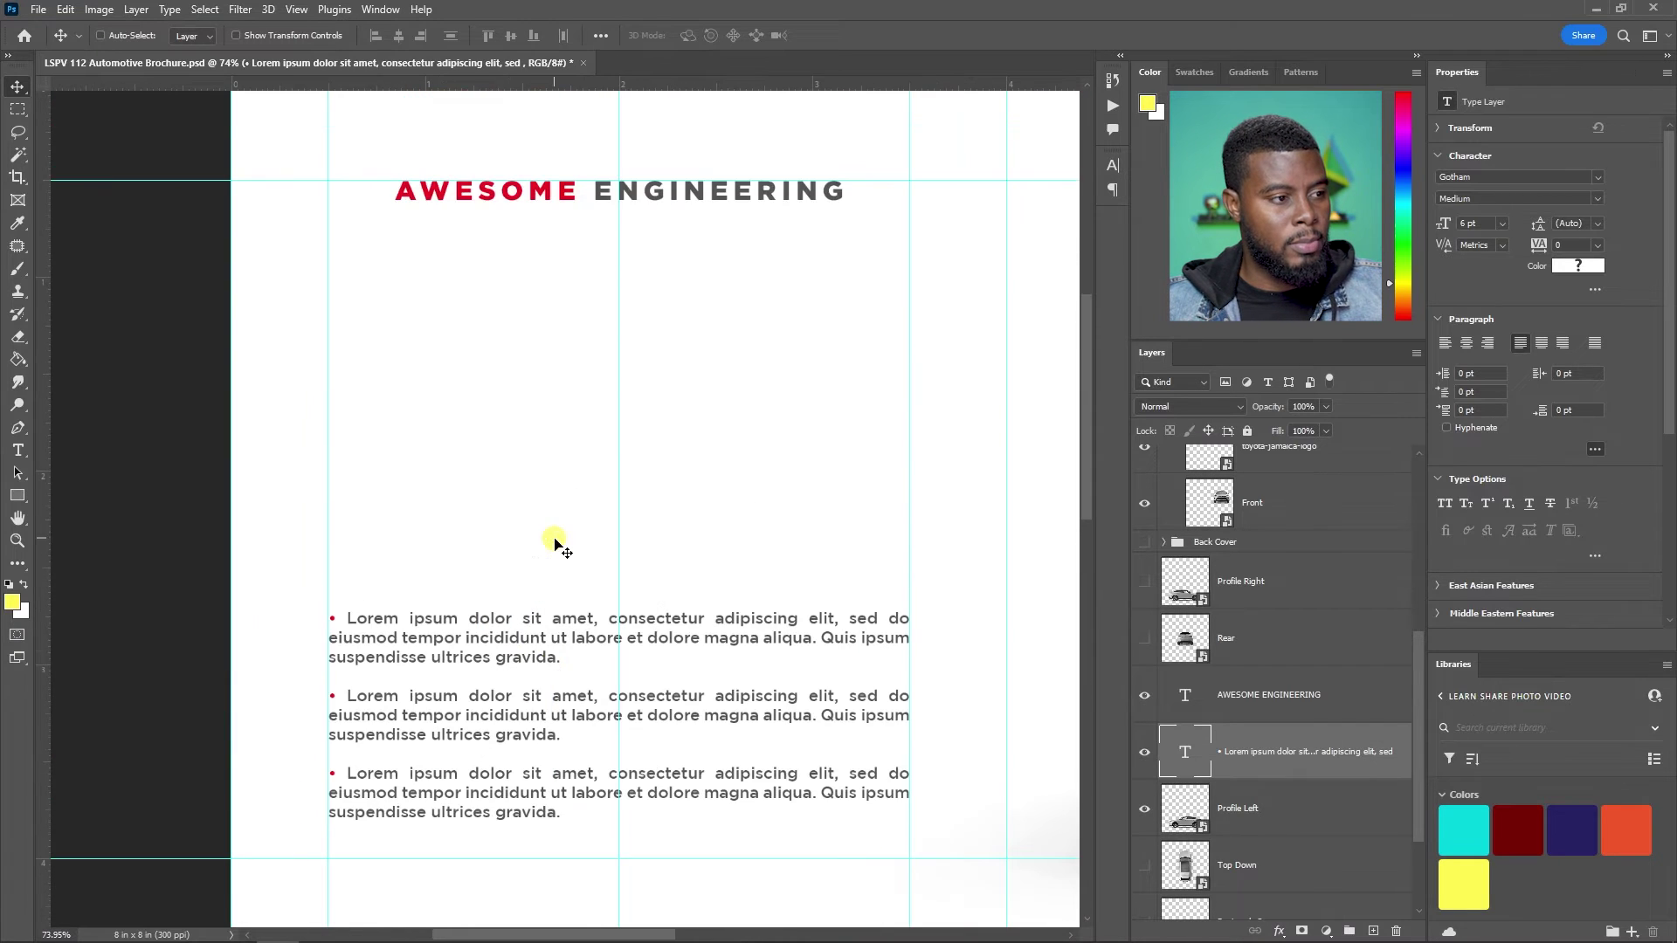
- Move the three-paragraph bulleted text block up directly beneath the AWESOME ENGINEERING heading
left_click_drag(539, 666, 536, 295)
scroll(534, 295, "down", 5)
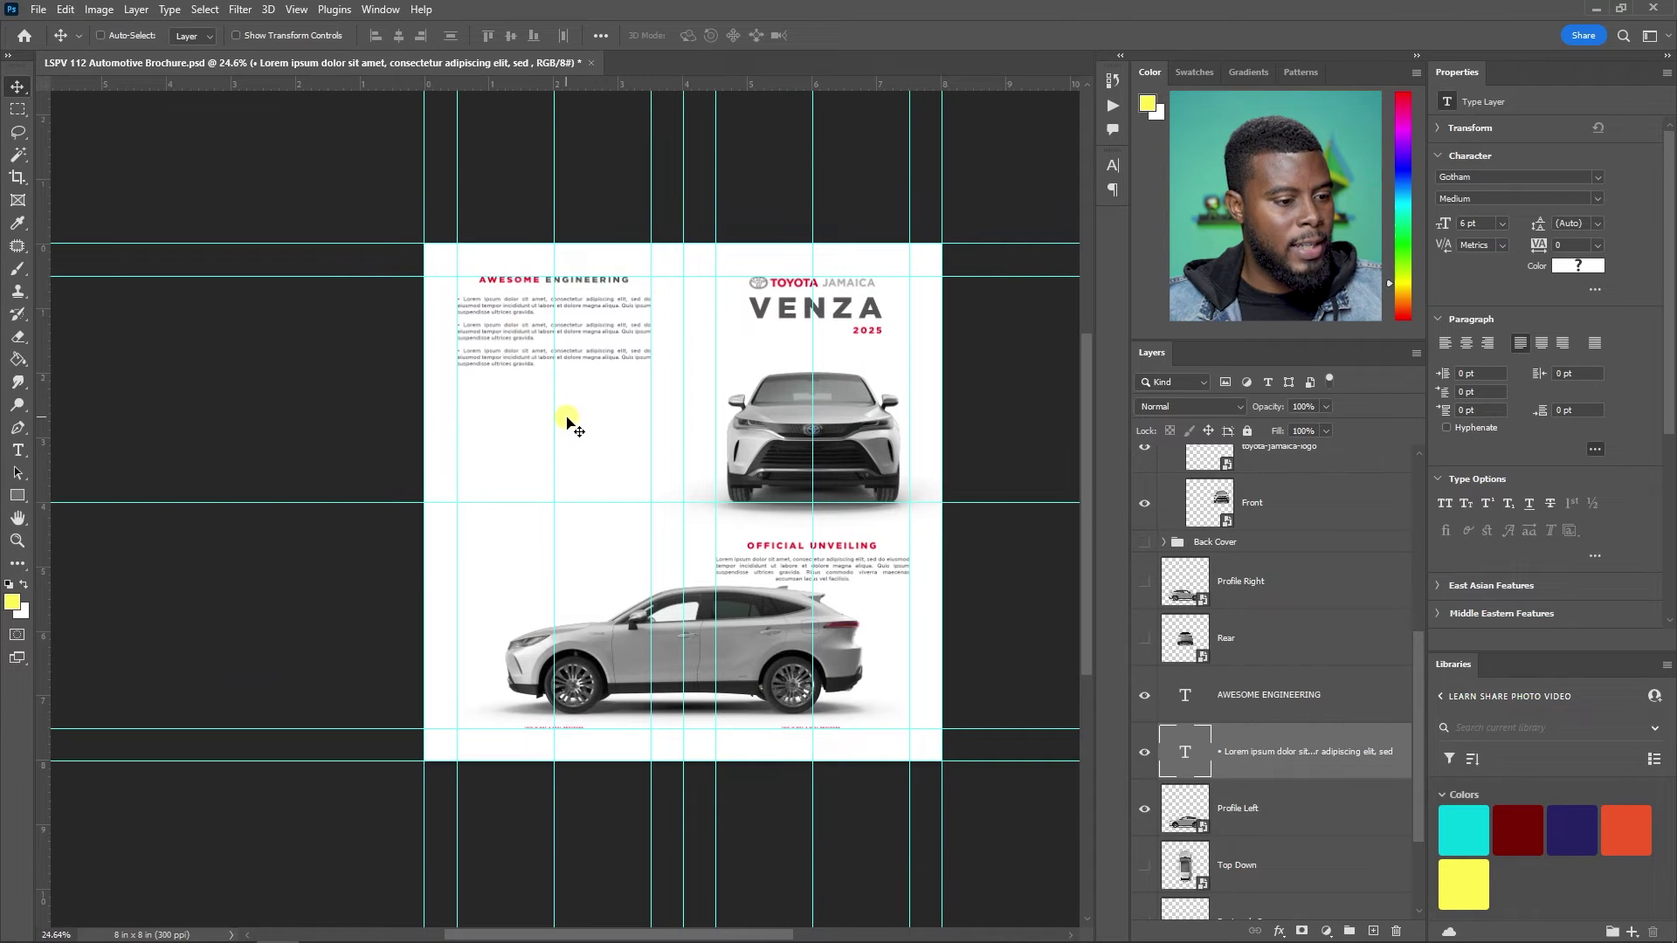
scroll(568, 422, "up", 2)
- Collapse the Front Cover group and hide it
scroll(1265, 606, "up", 6)
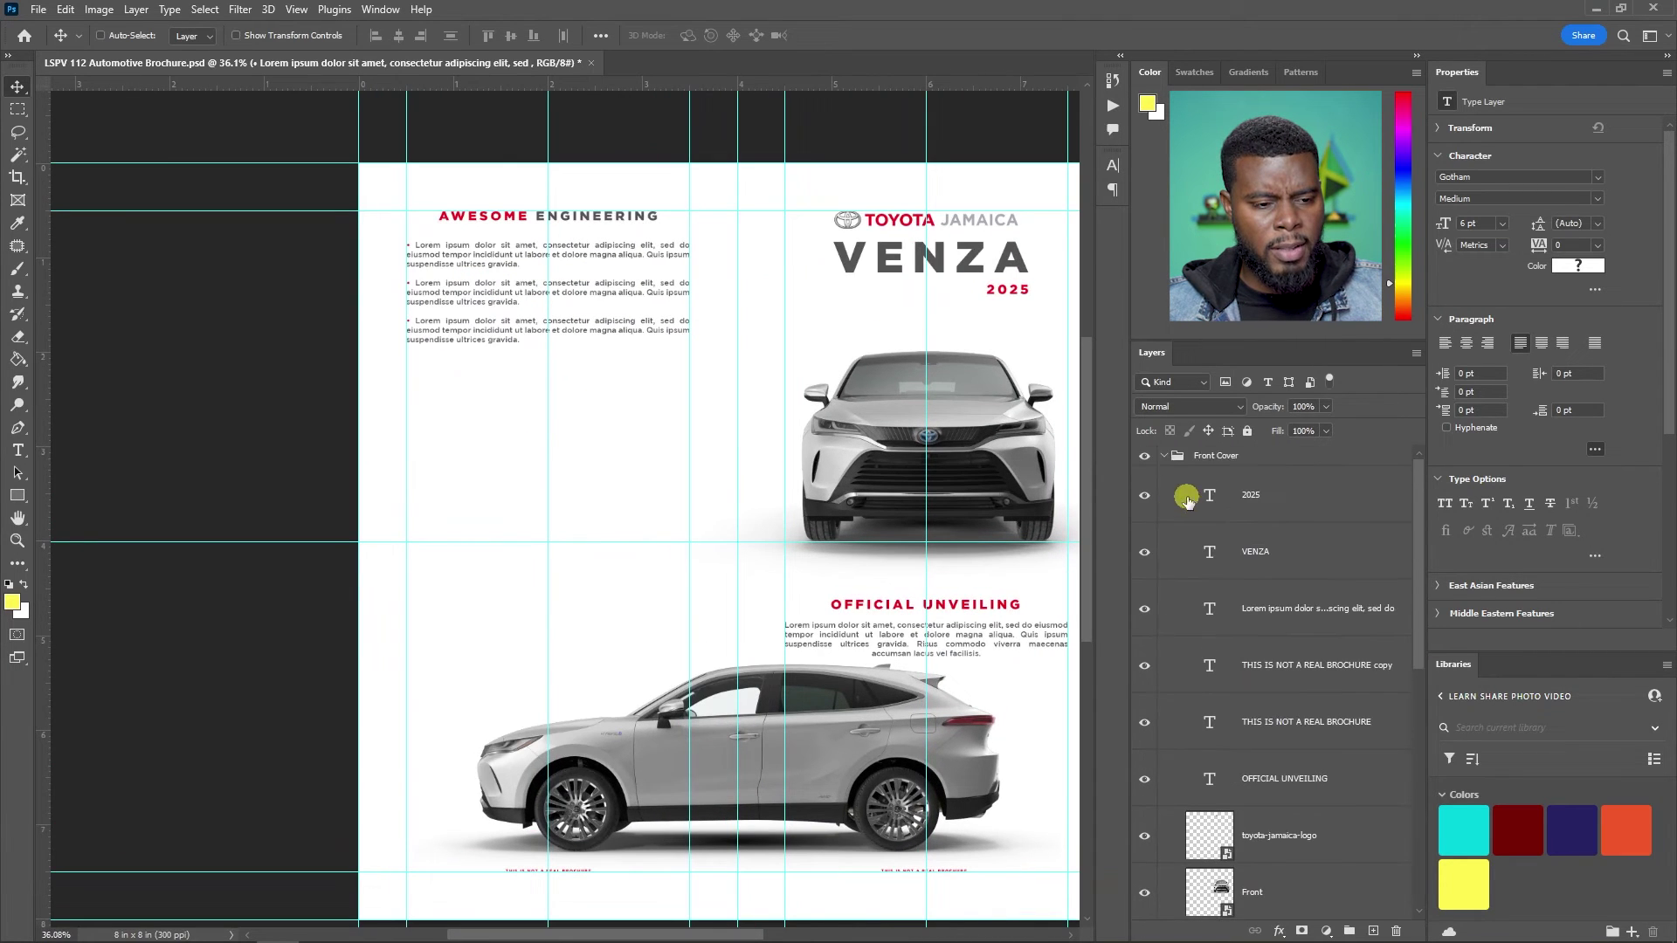
left_click(1165, 455)
left_click(1165, 455)
left_click(1161, 456)
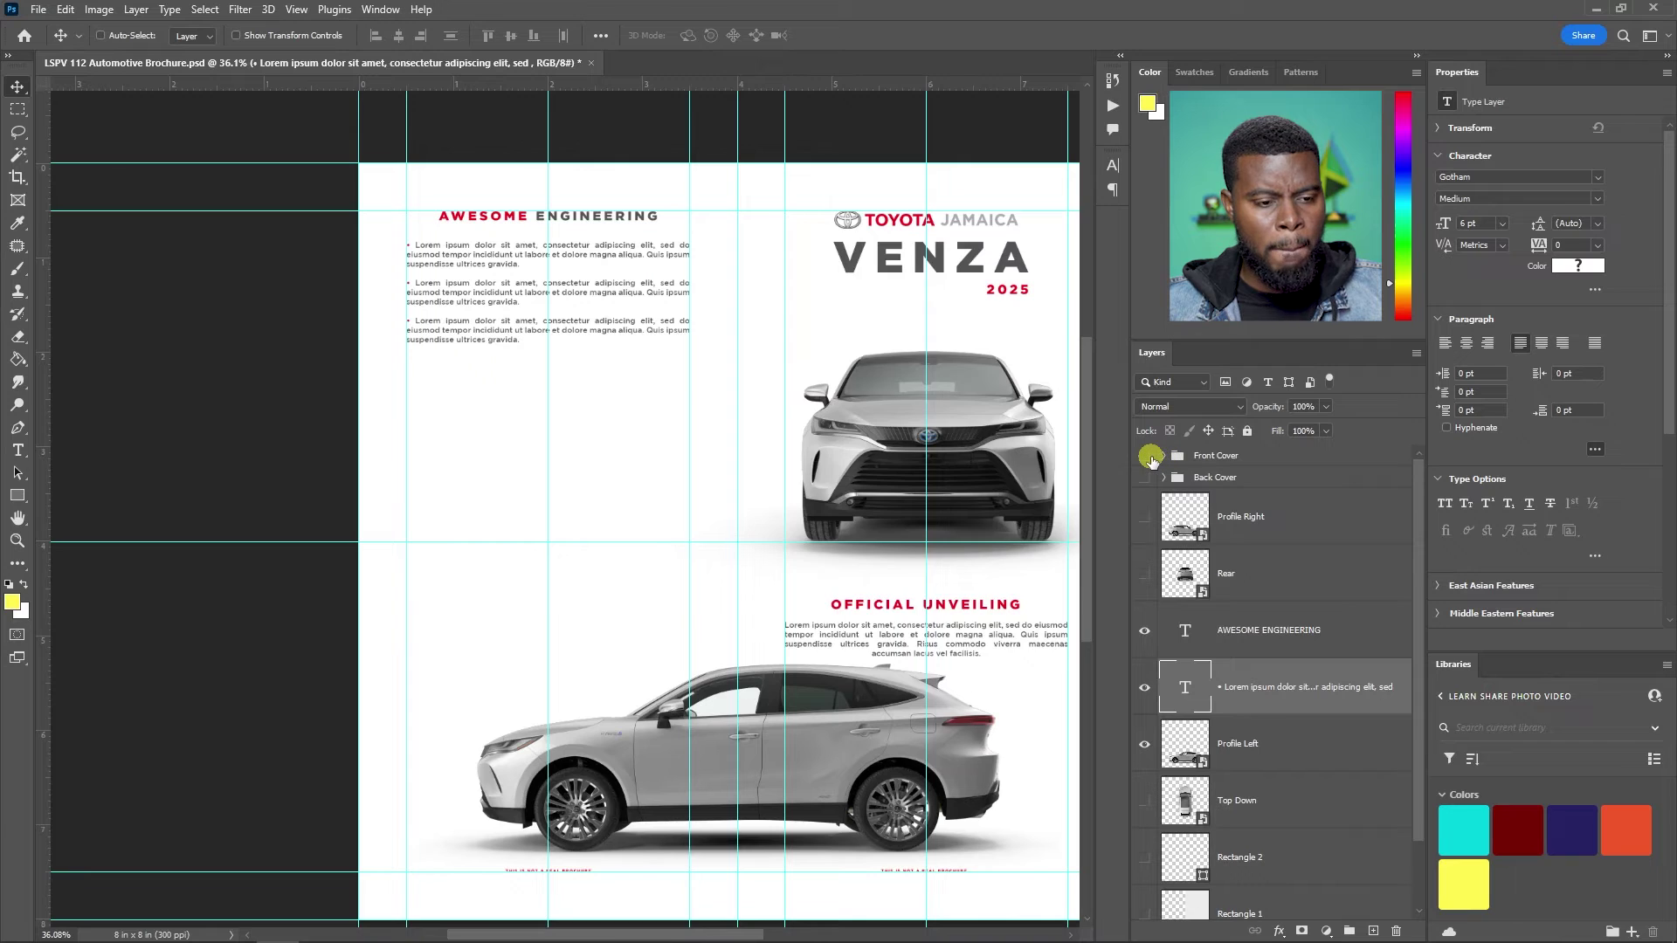
left_click(1148, 456)
left_click(1145, 456)
left_click(1146, 457)
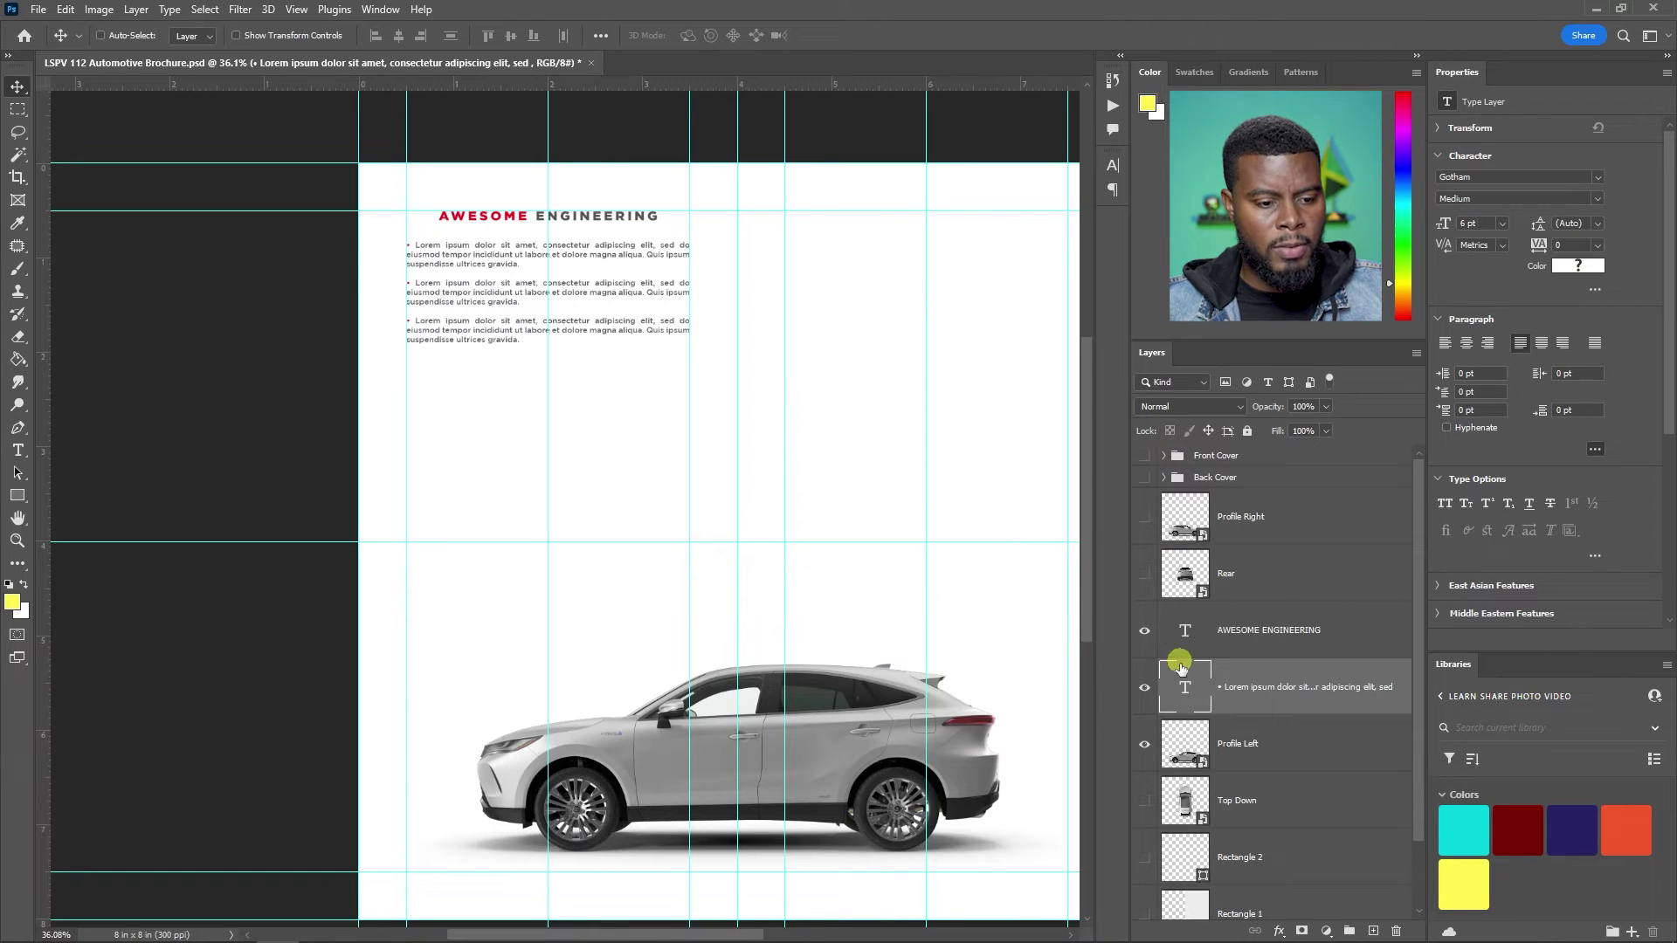
- Group the AWESOME ENGINEERING heading and the bulleted text layer, and name the group Inside Left
left_click(1258, 632)
left_click(1253, 745, "shift")
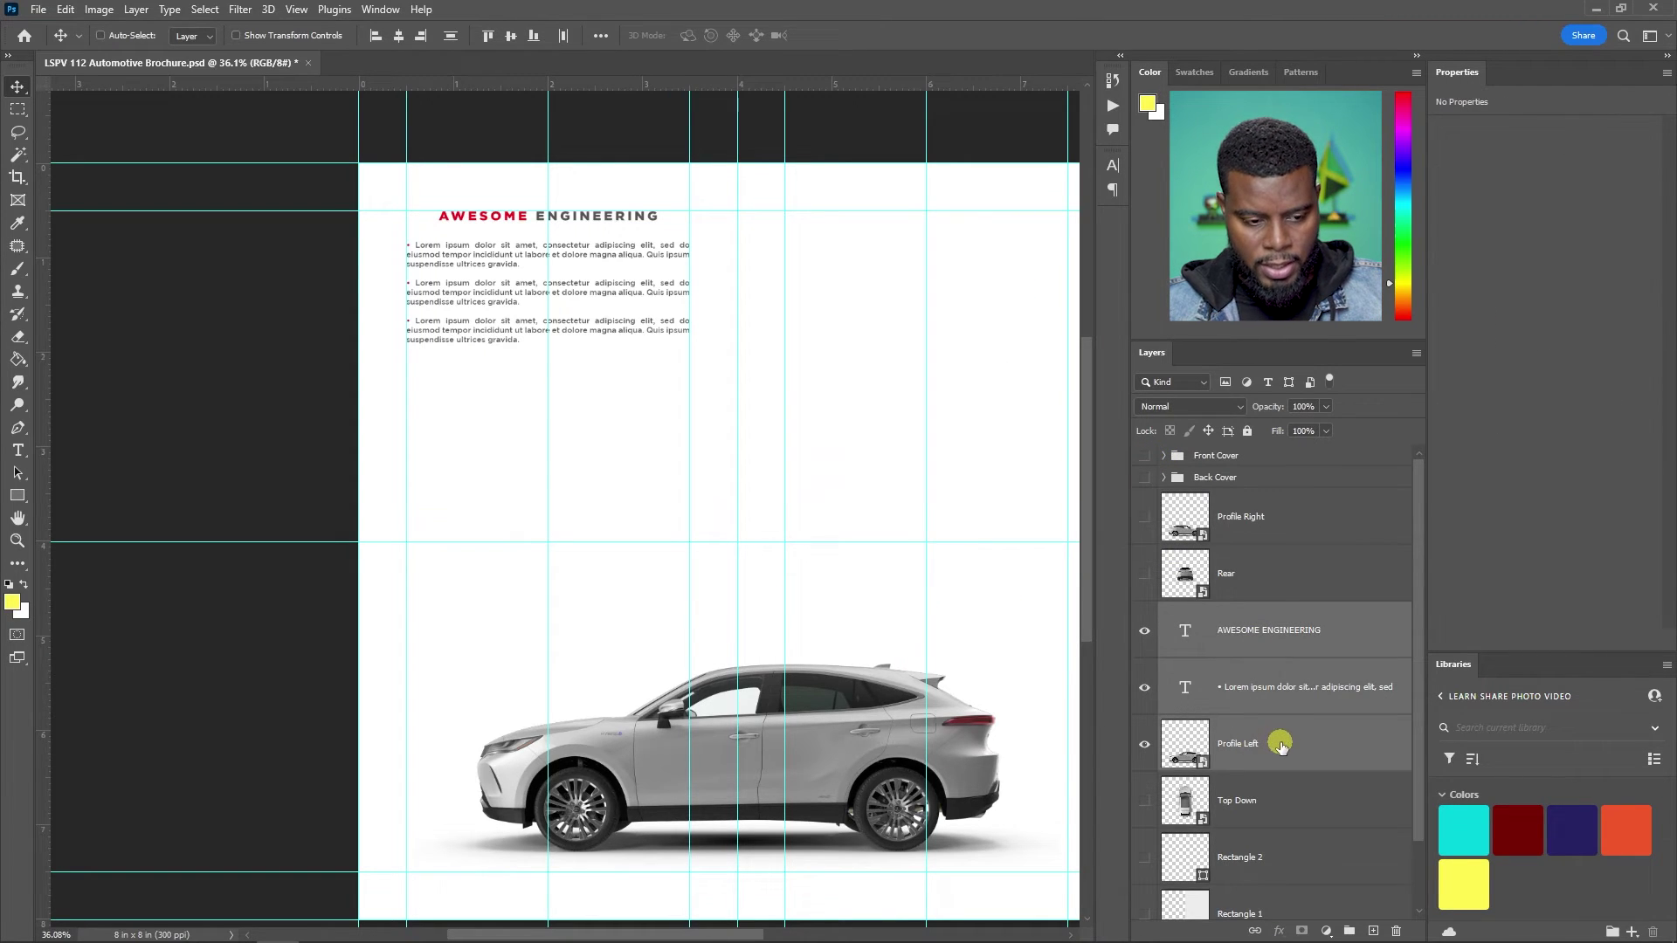
left_click(1269, 712)
left_click(1282, 634, "shift")
key("ctrl+g")
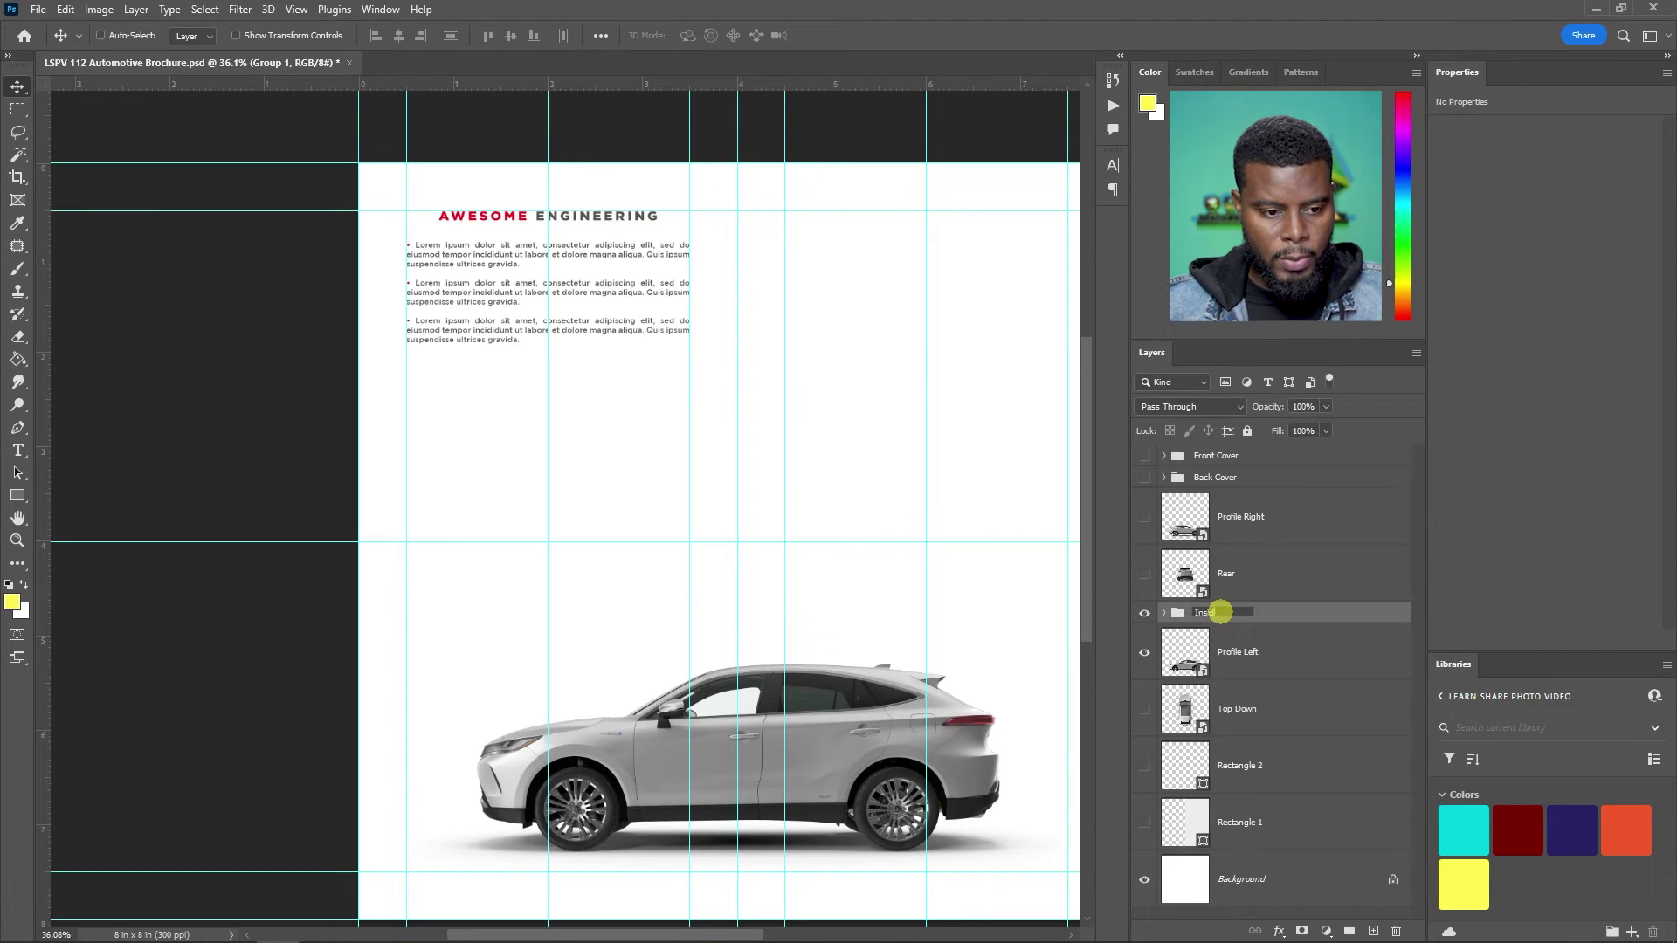
left_click(1219, 612)
type("Inside Left")
key("Return")
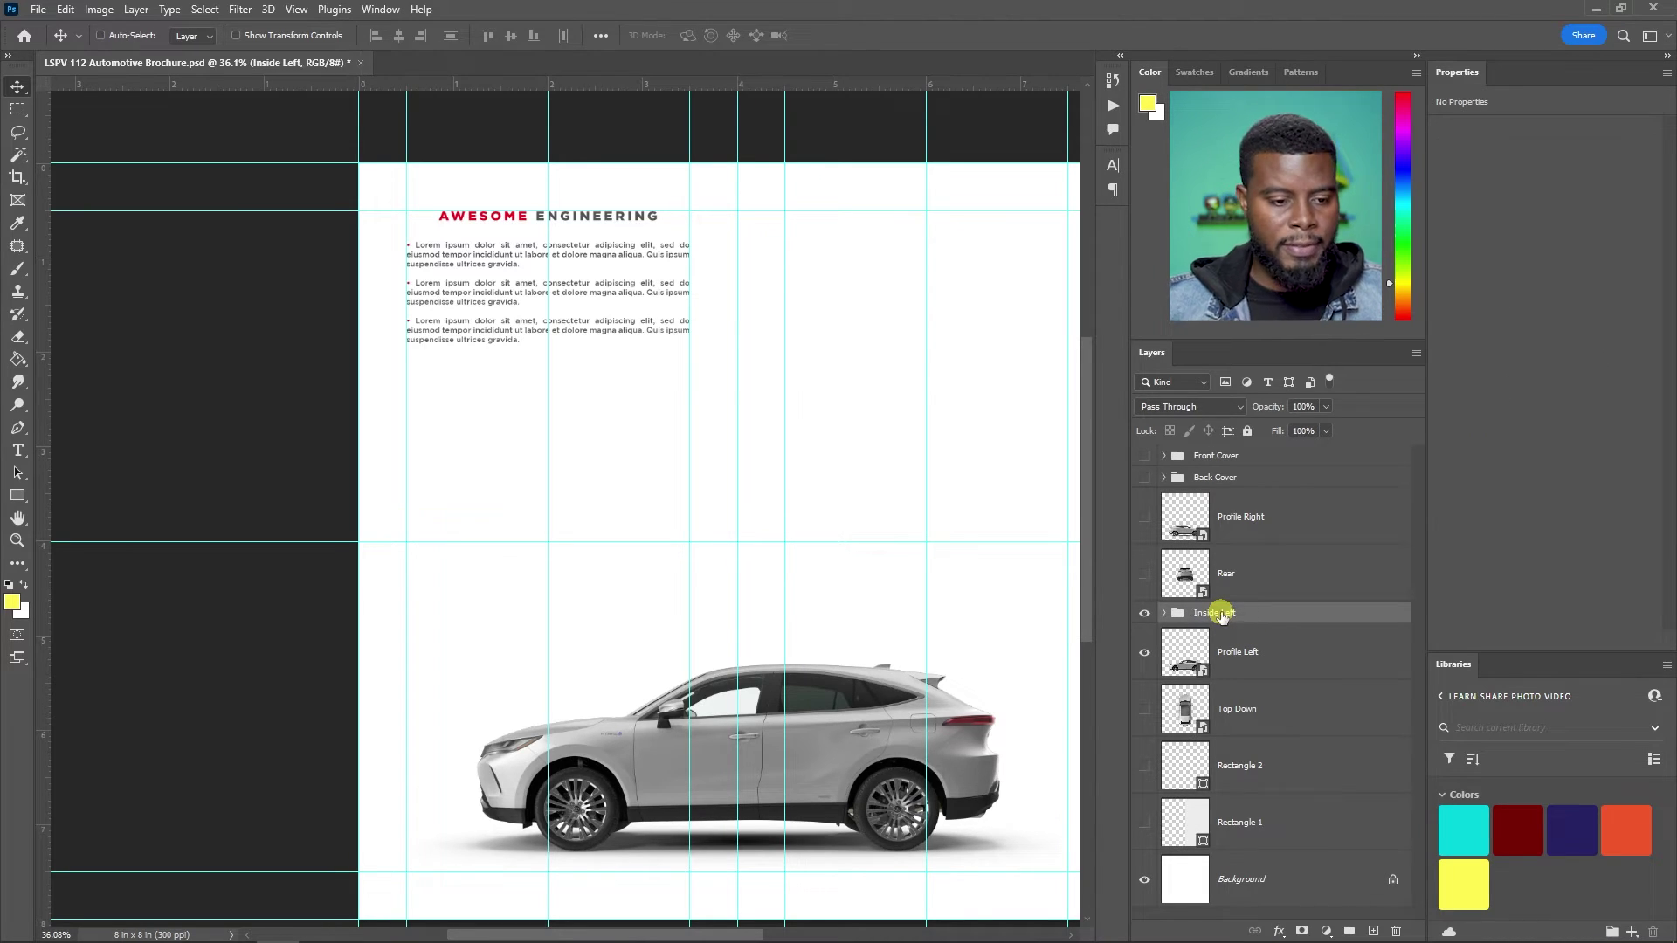
scroll(720, 559, "down", 2)
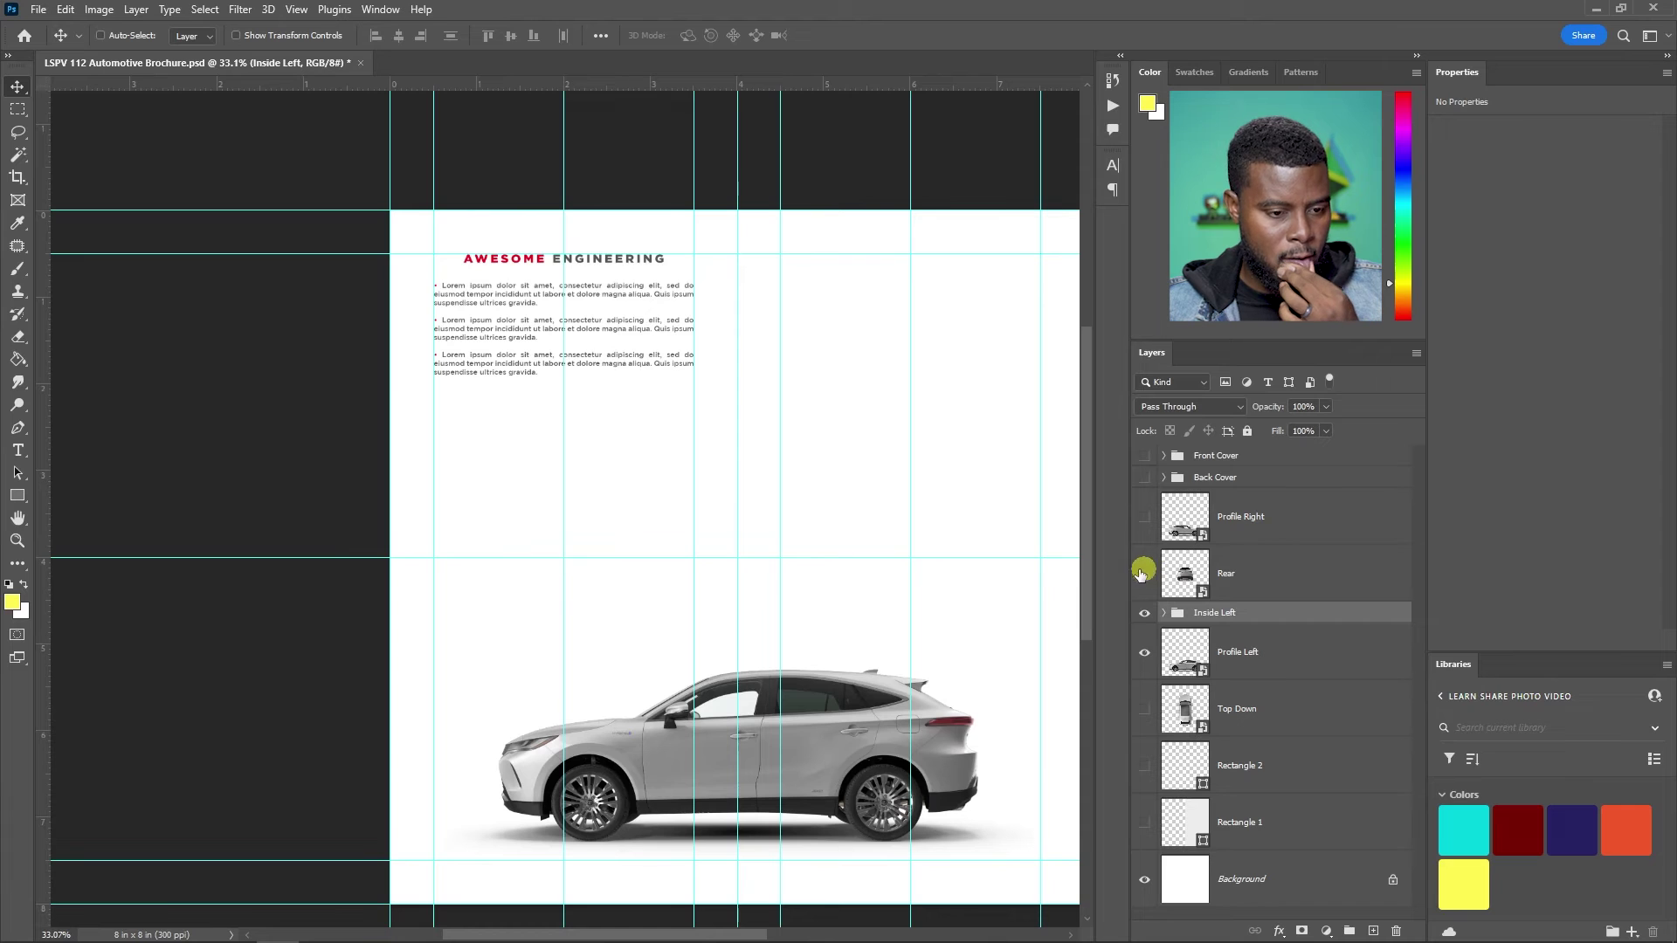
left_click(1144, 573)
left_click(1218, 574)
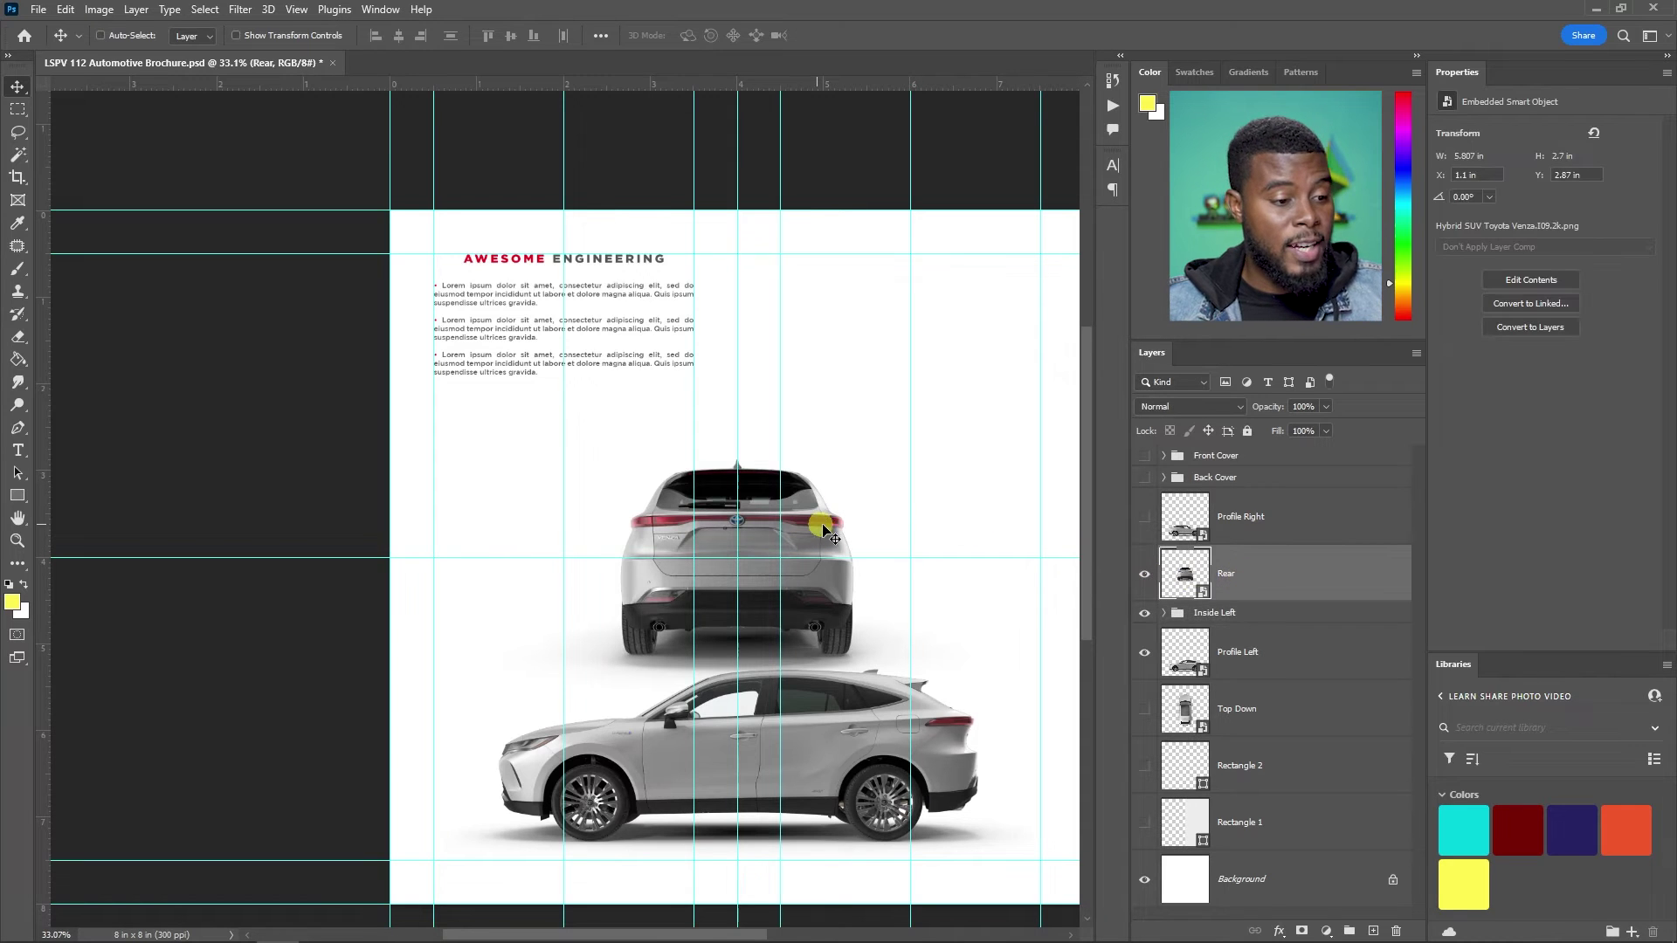
left_click_drag(860, 524, 609, 486)
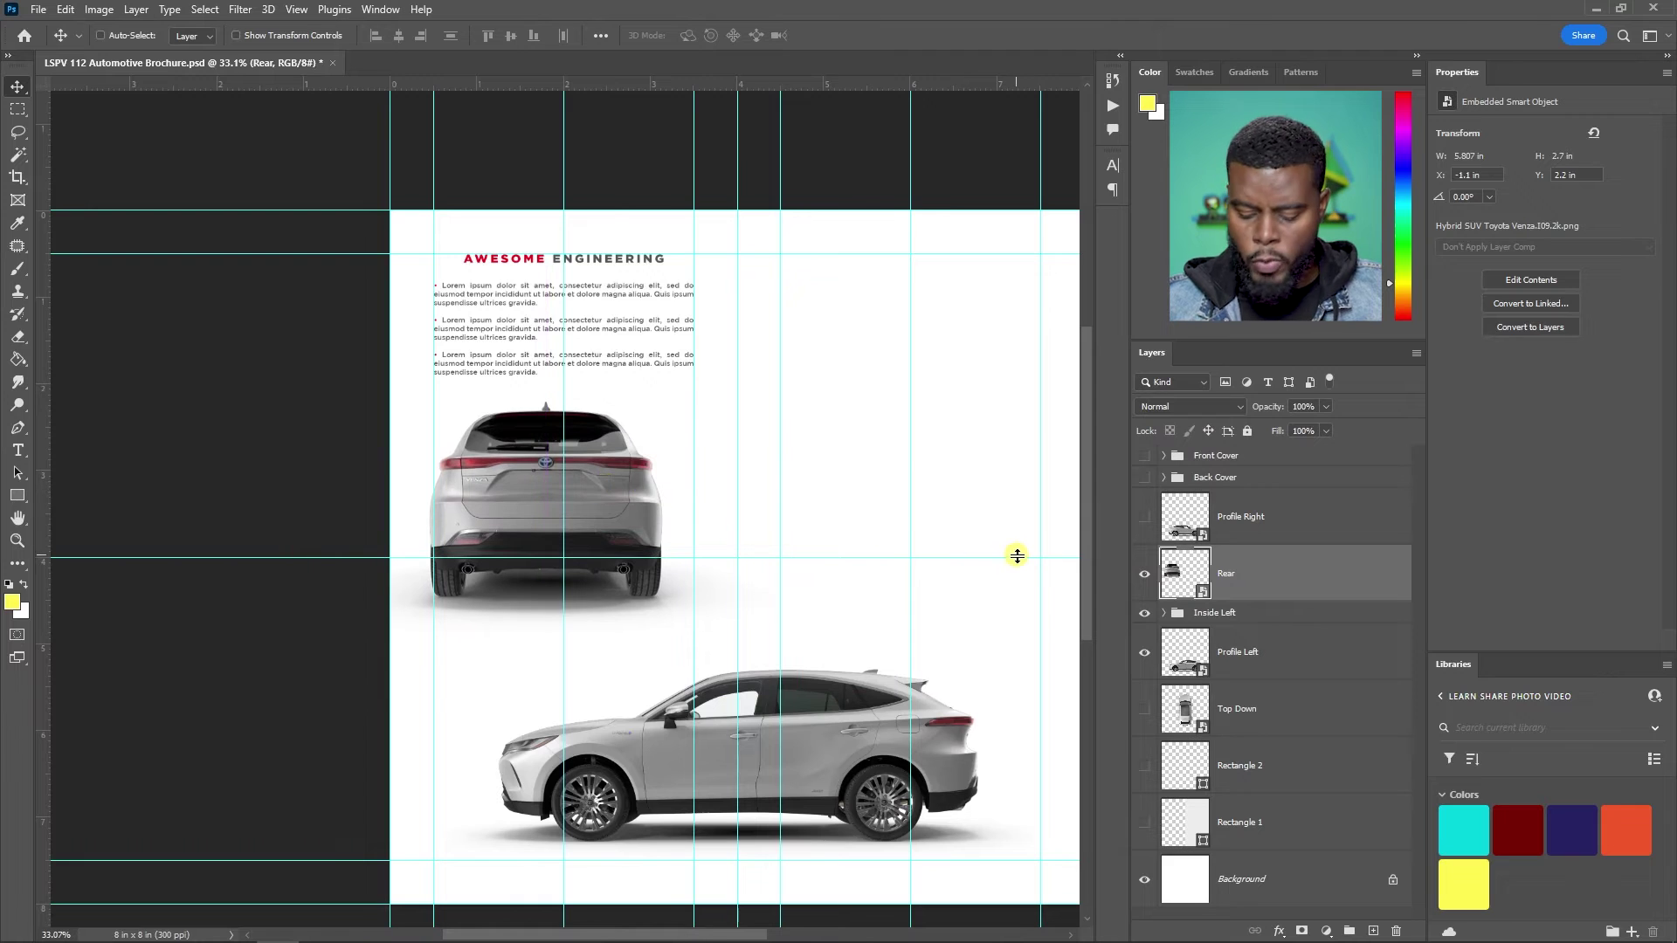
key("Delete")
key("ctrl+z")
key("ctrl+z")
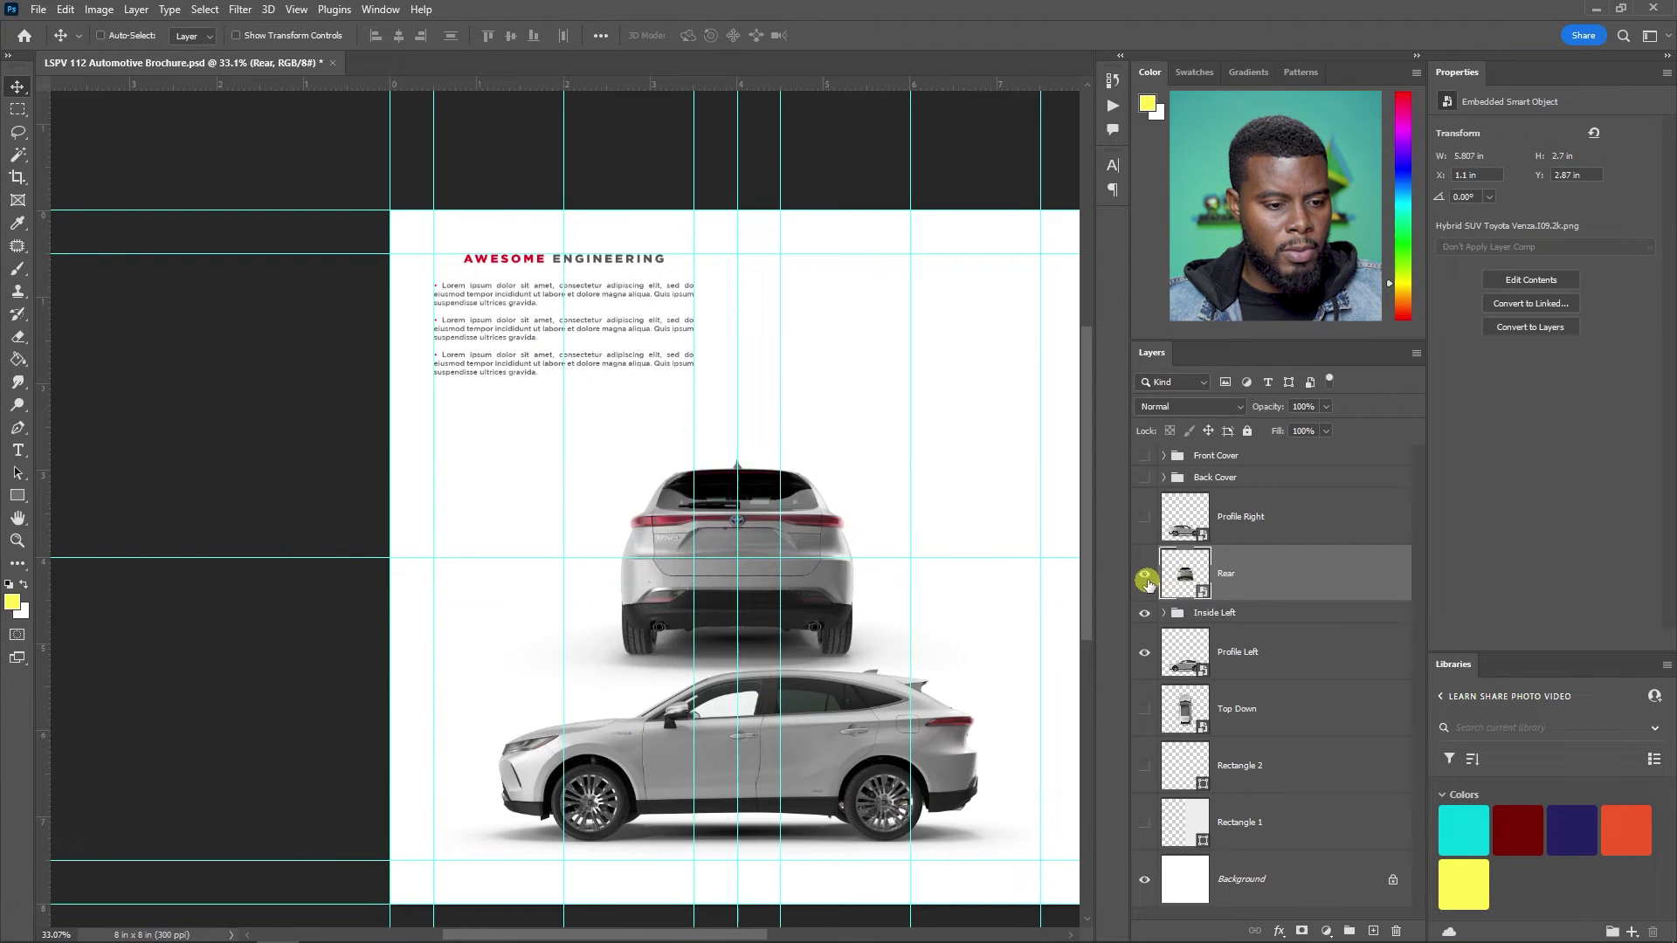
left_click(1144, 574)
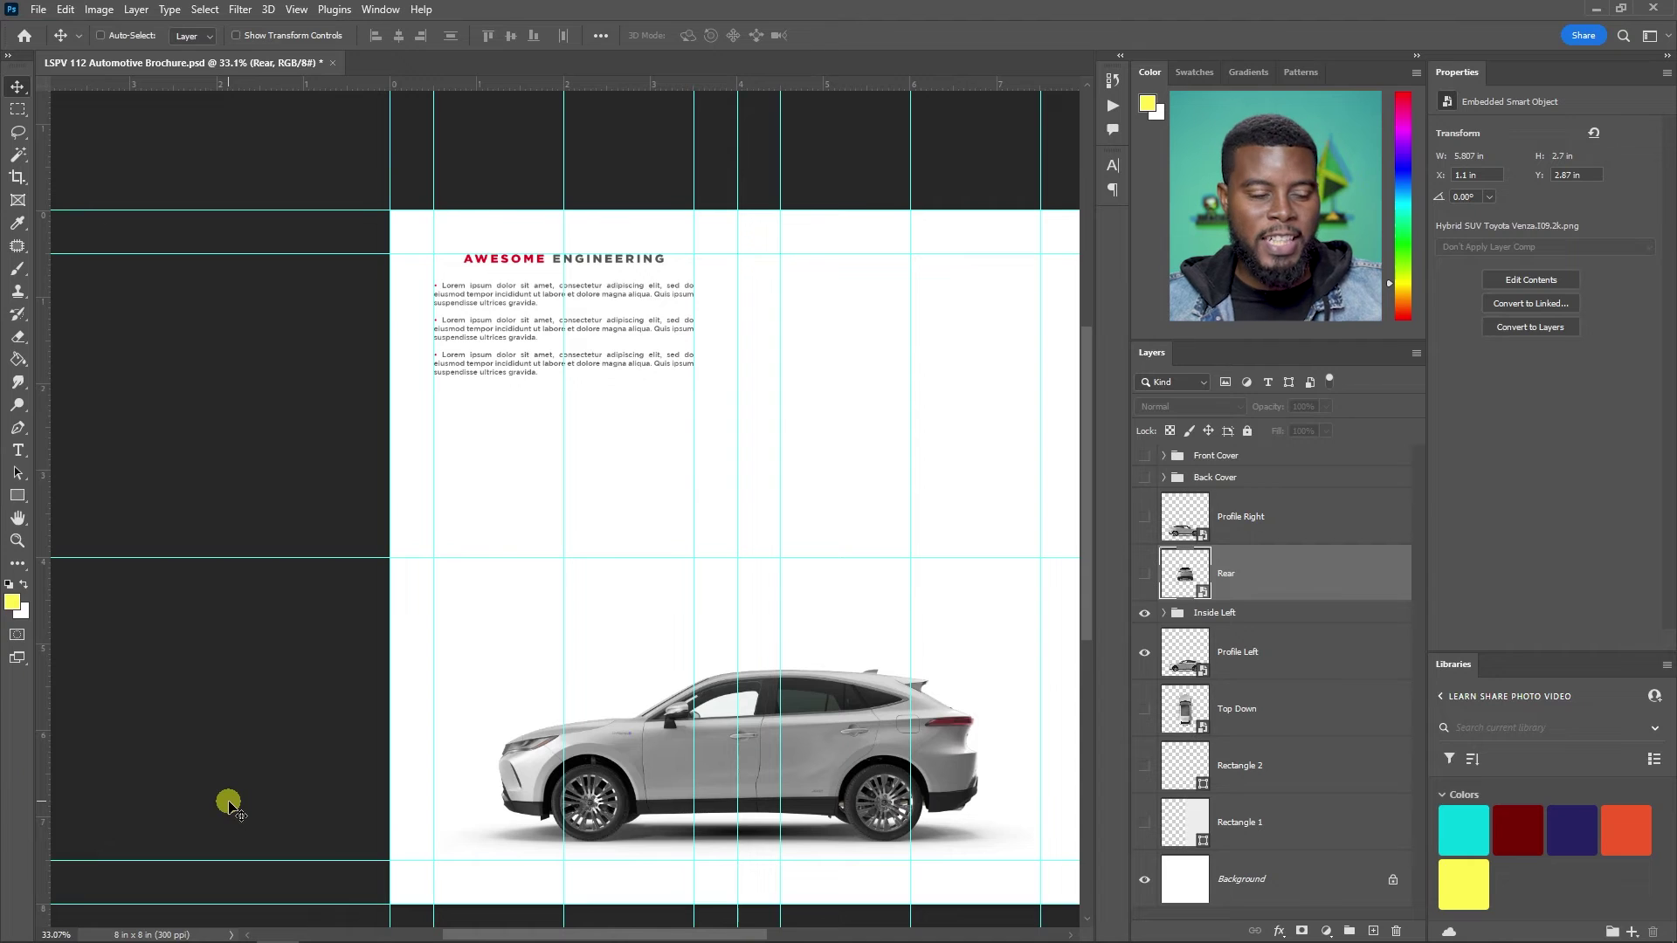
- Place the Hybrid SUV Toyota Venza.I02.2k and Venza.I16.2k images from the project folder into the brochure
left_click(234, 925)
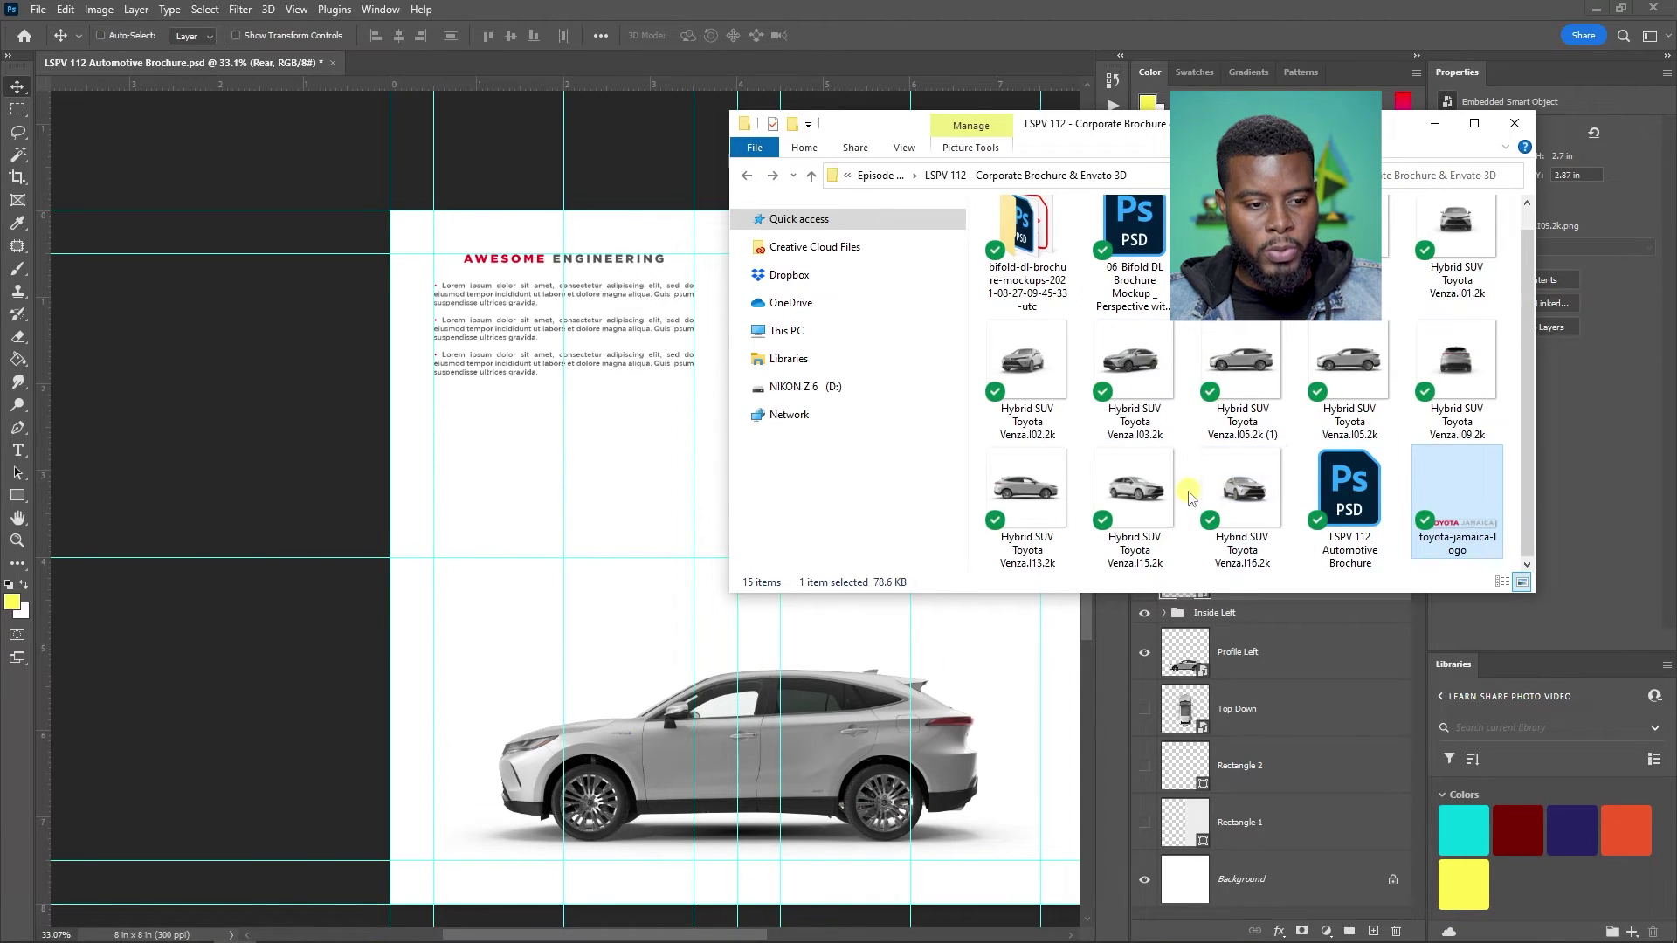
left_click(1165, 422)
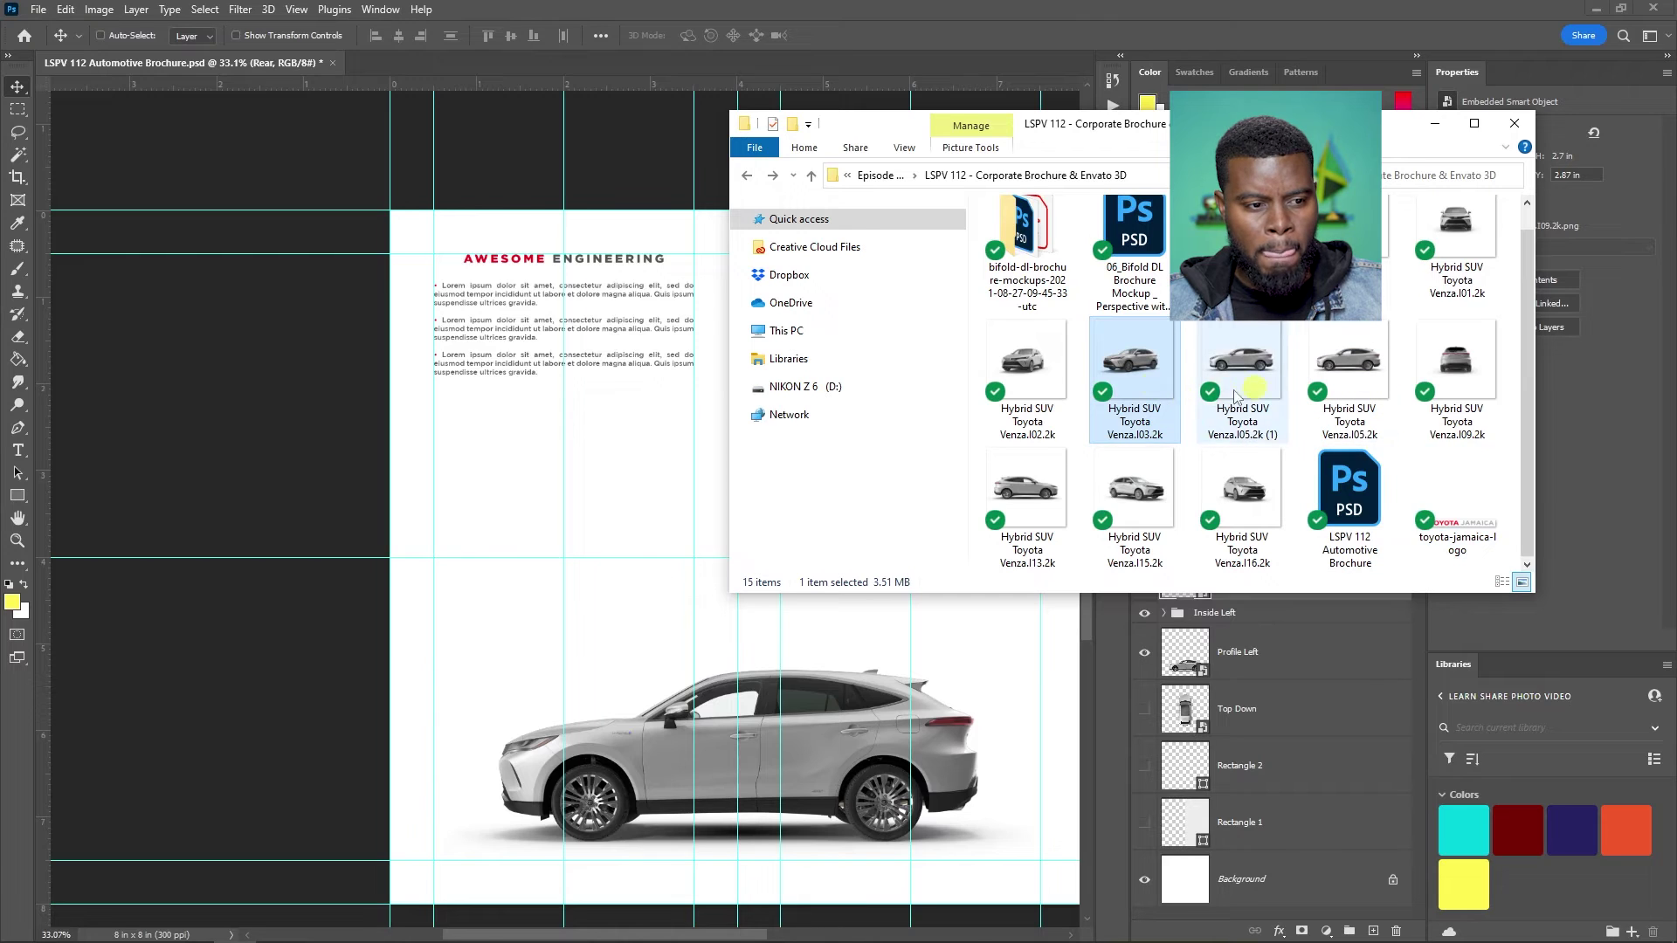
left_click(1035, 374)
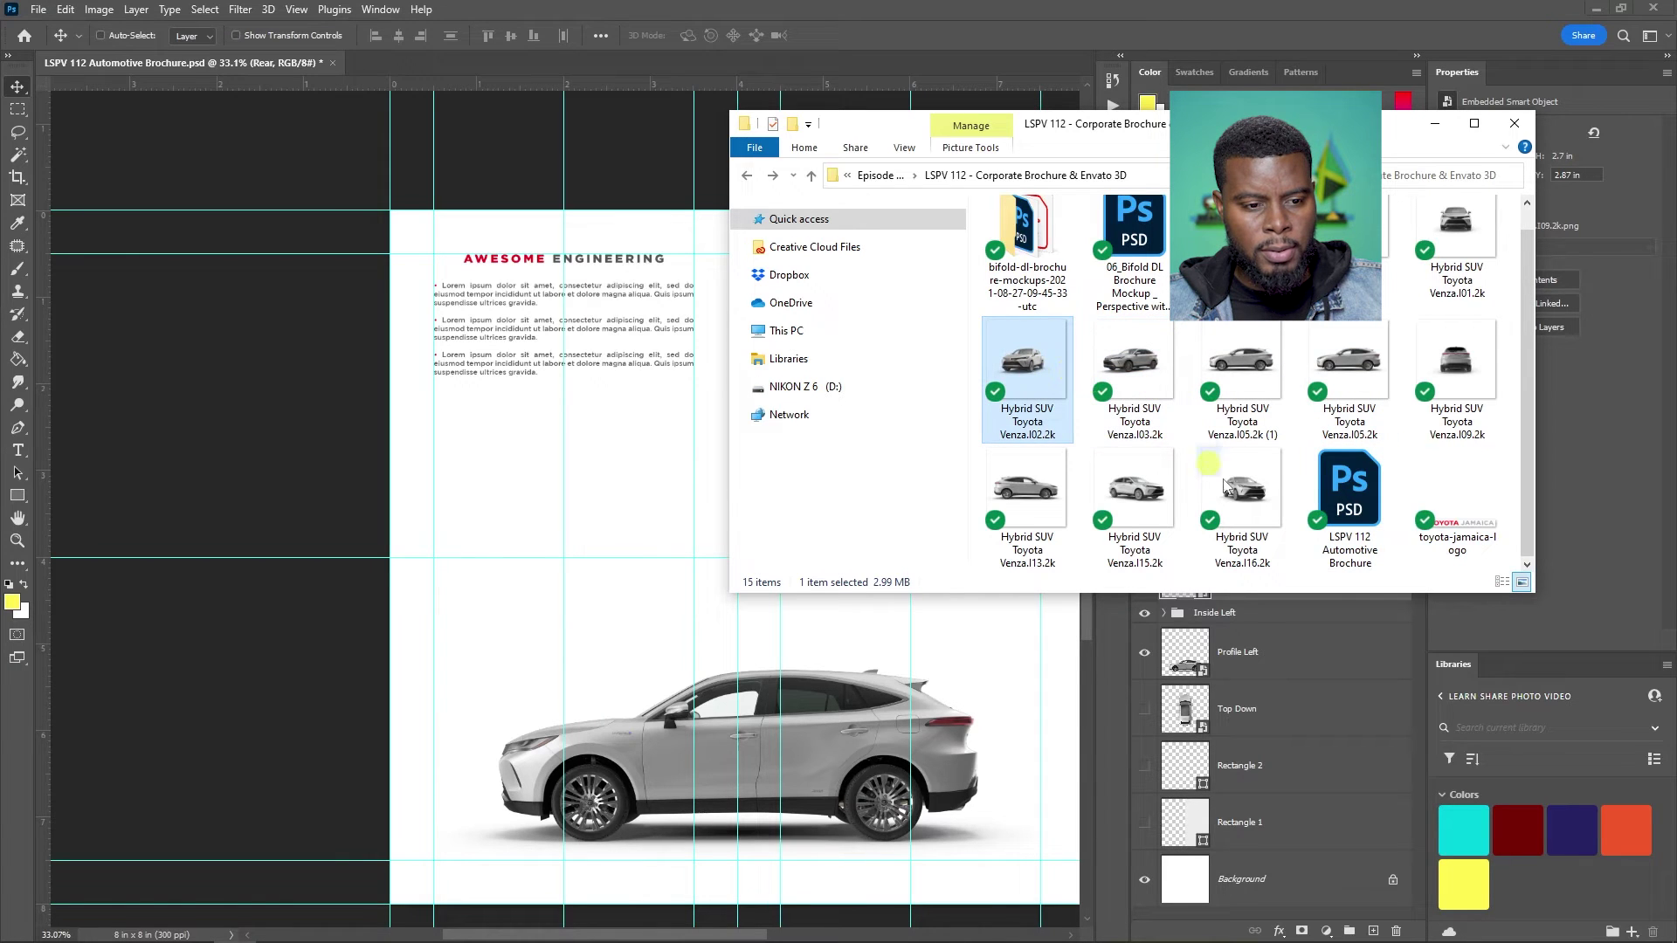
left_click_drag(1244, 516, 635, 545)
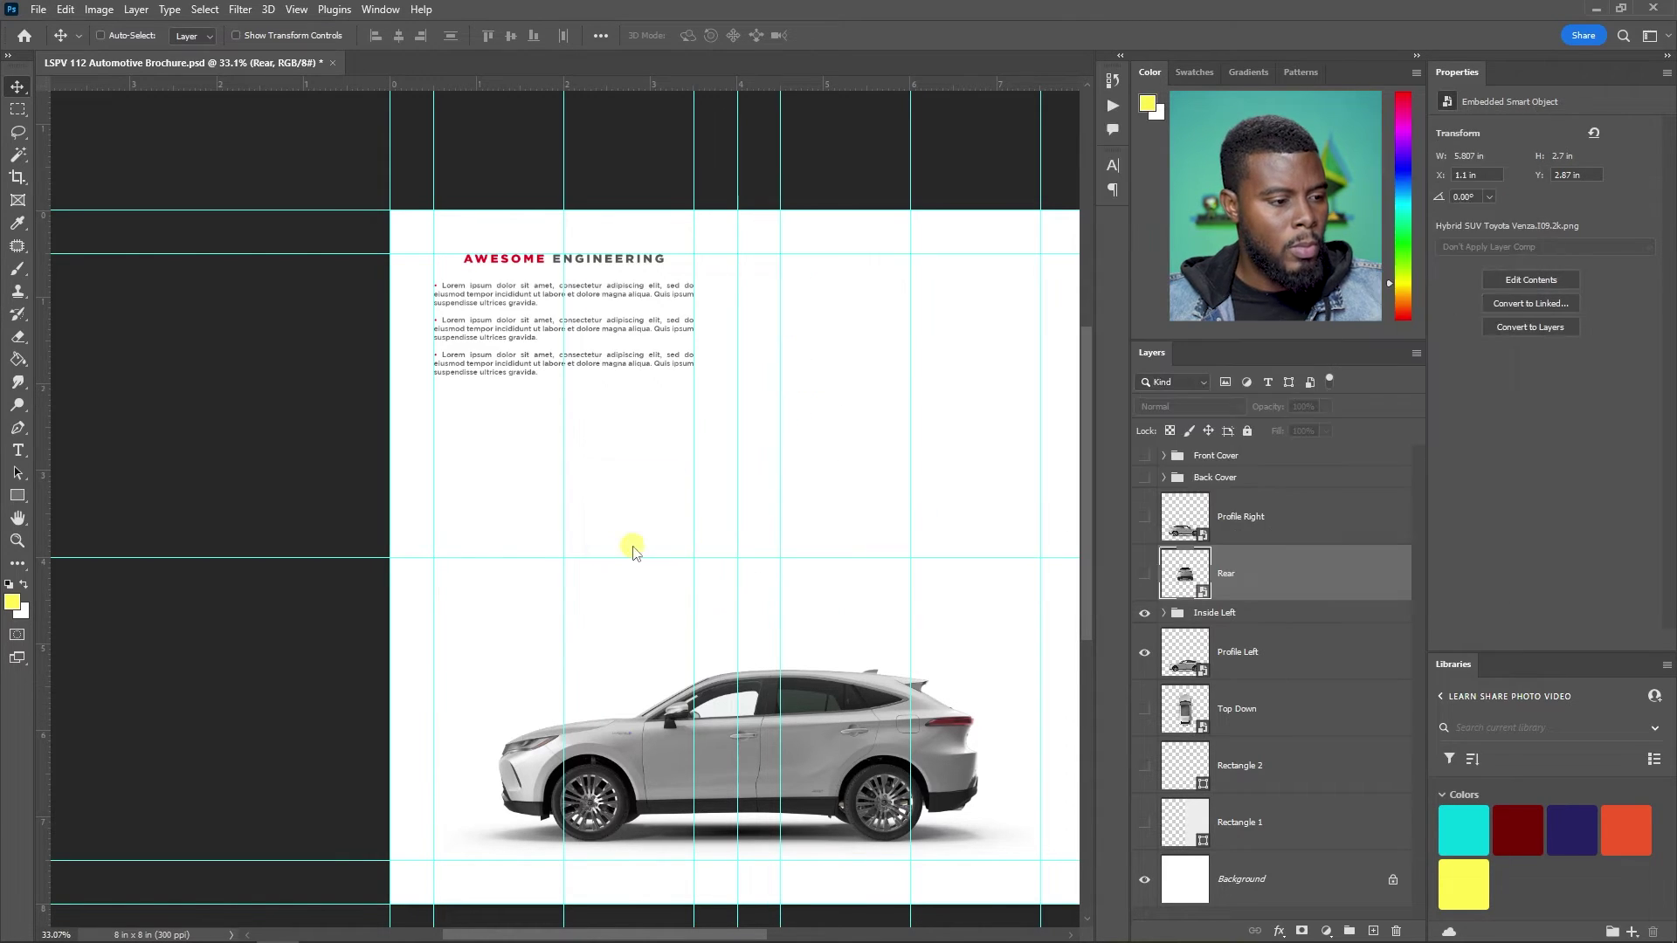
key("Return")
key("Return")
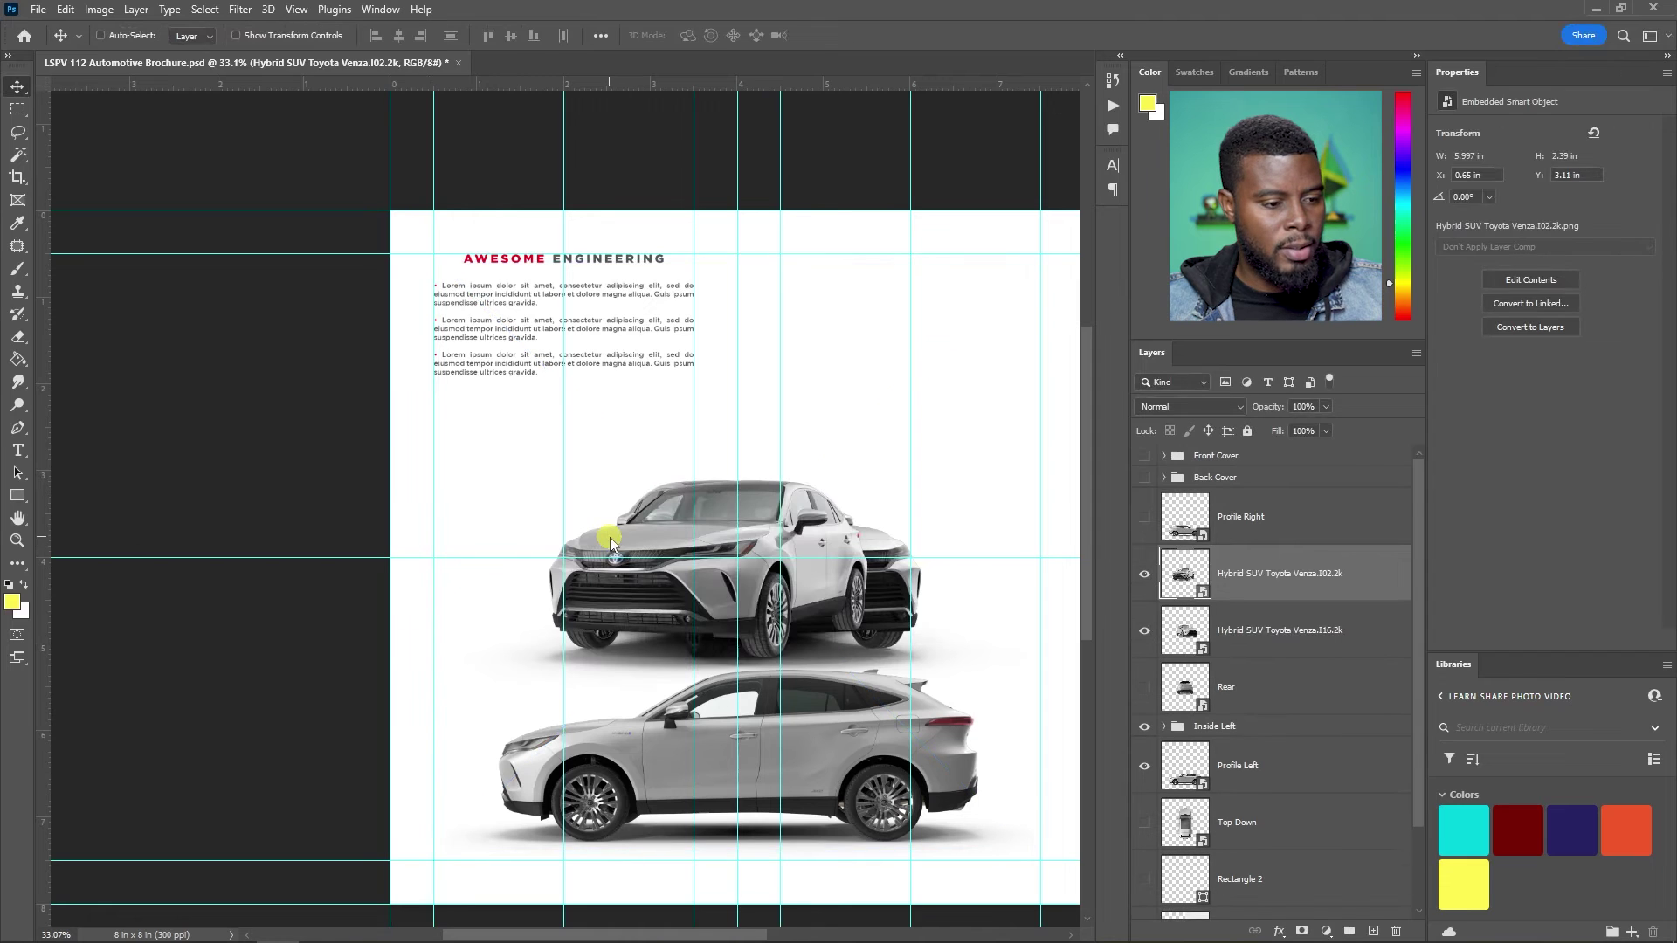
- Select both newly placed angled car images and align them on their horizontal centres
left_click(1268, 611, "ctrl")
scroll(588, 318, "up", 2, "alt")
scroll(684, 363, "right", 3)
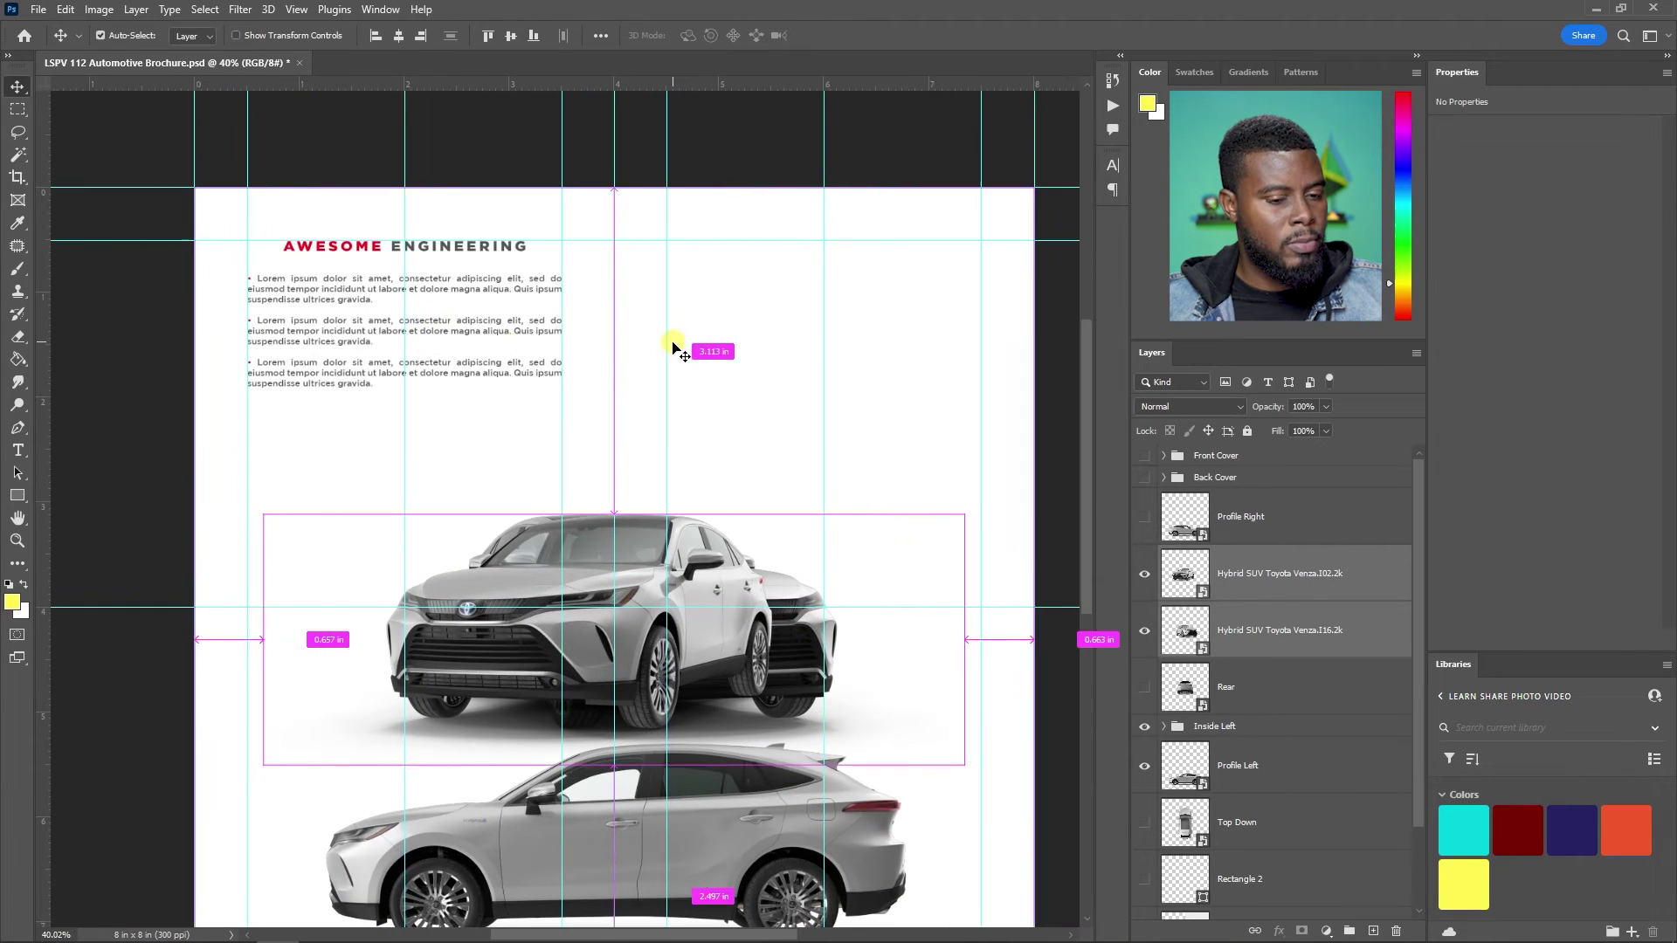
scroll(673, 346, "right", 2)
left_click(487, 36)
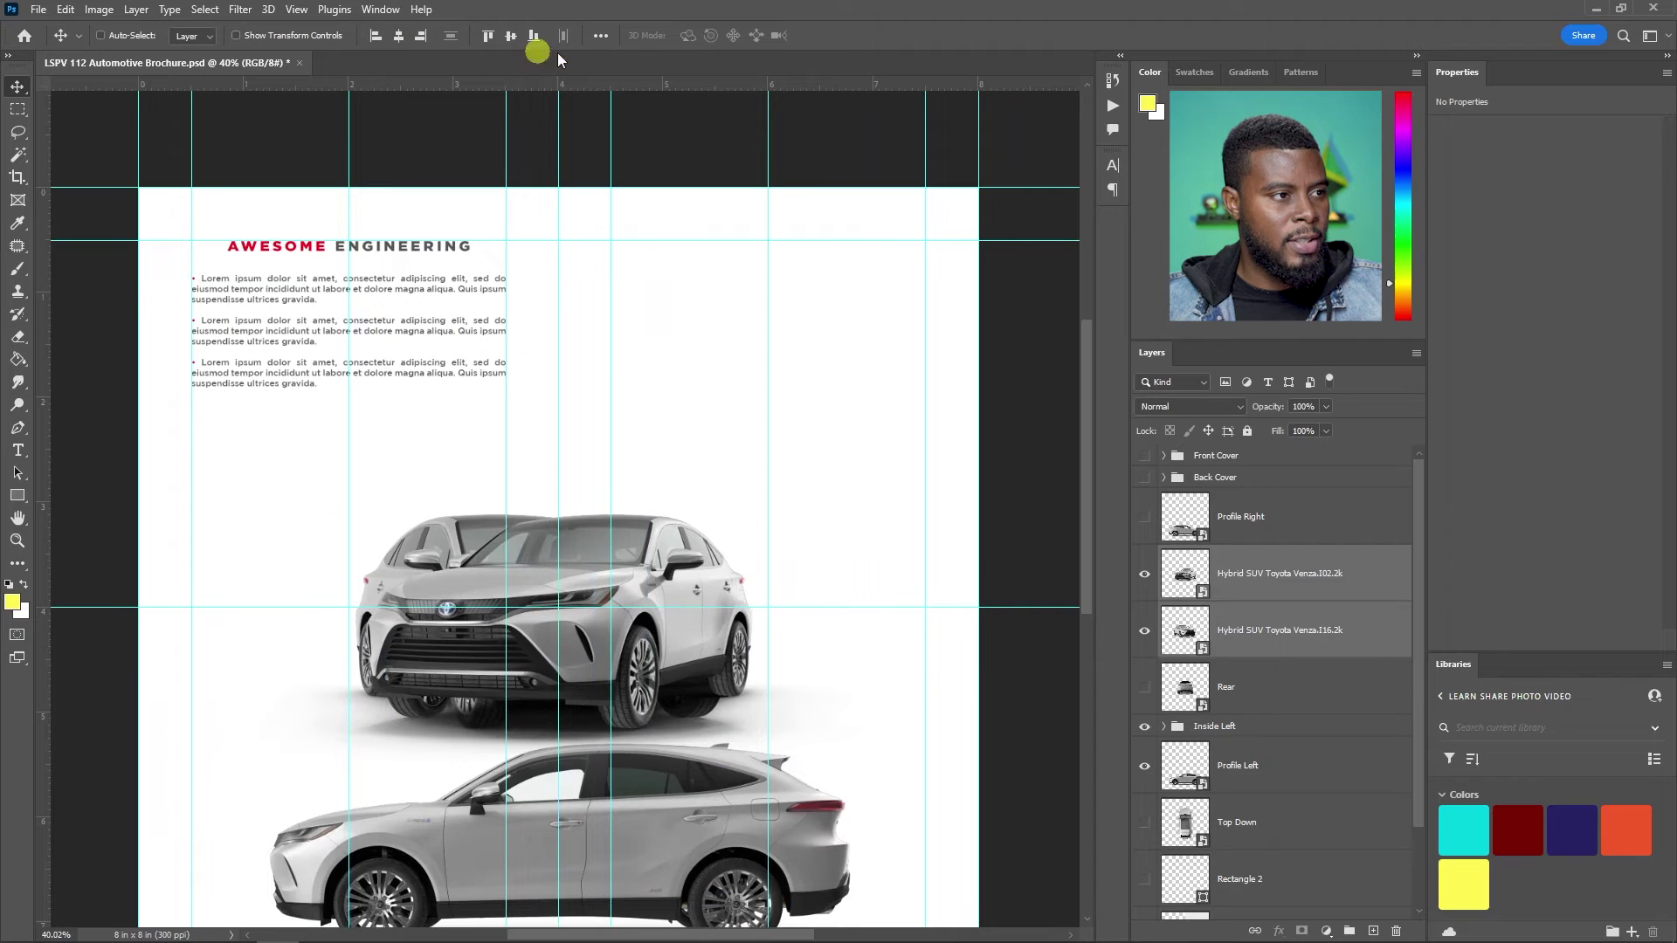
scroll(498, 481, "down", 3)
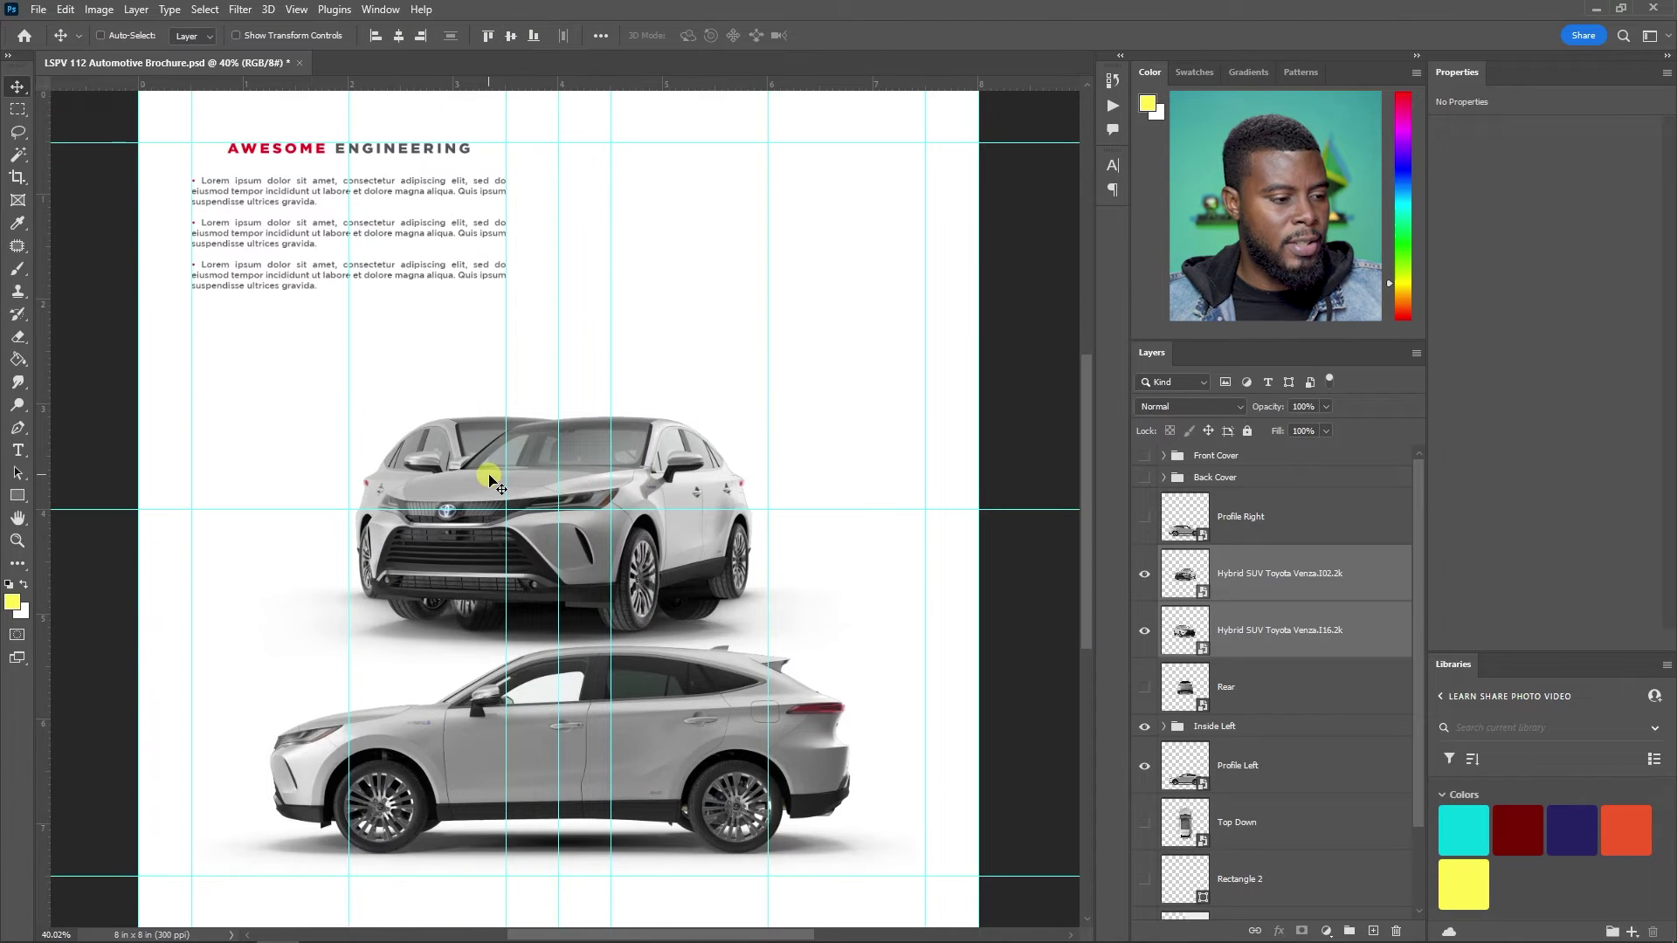
- Scale both angled car images together to 60%
scroll(510, 476, "up", 2, "alt")
key("ctrl+t")
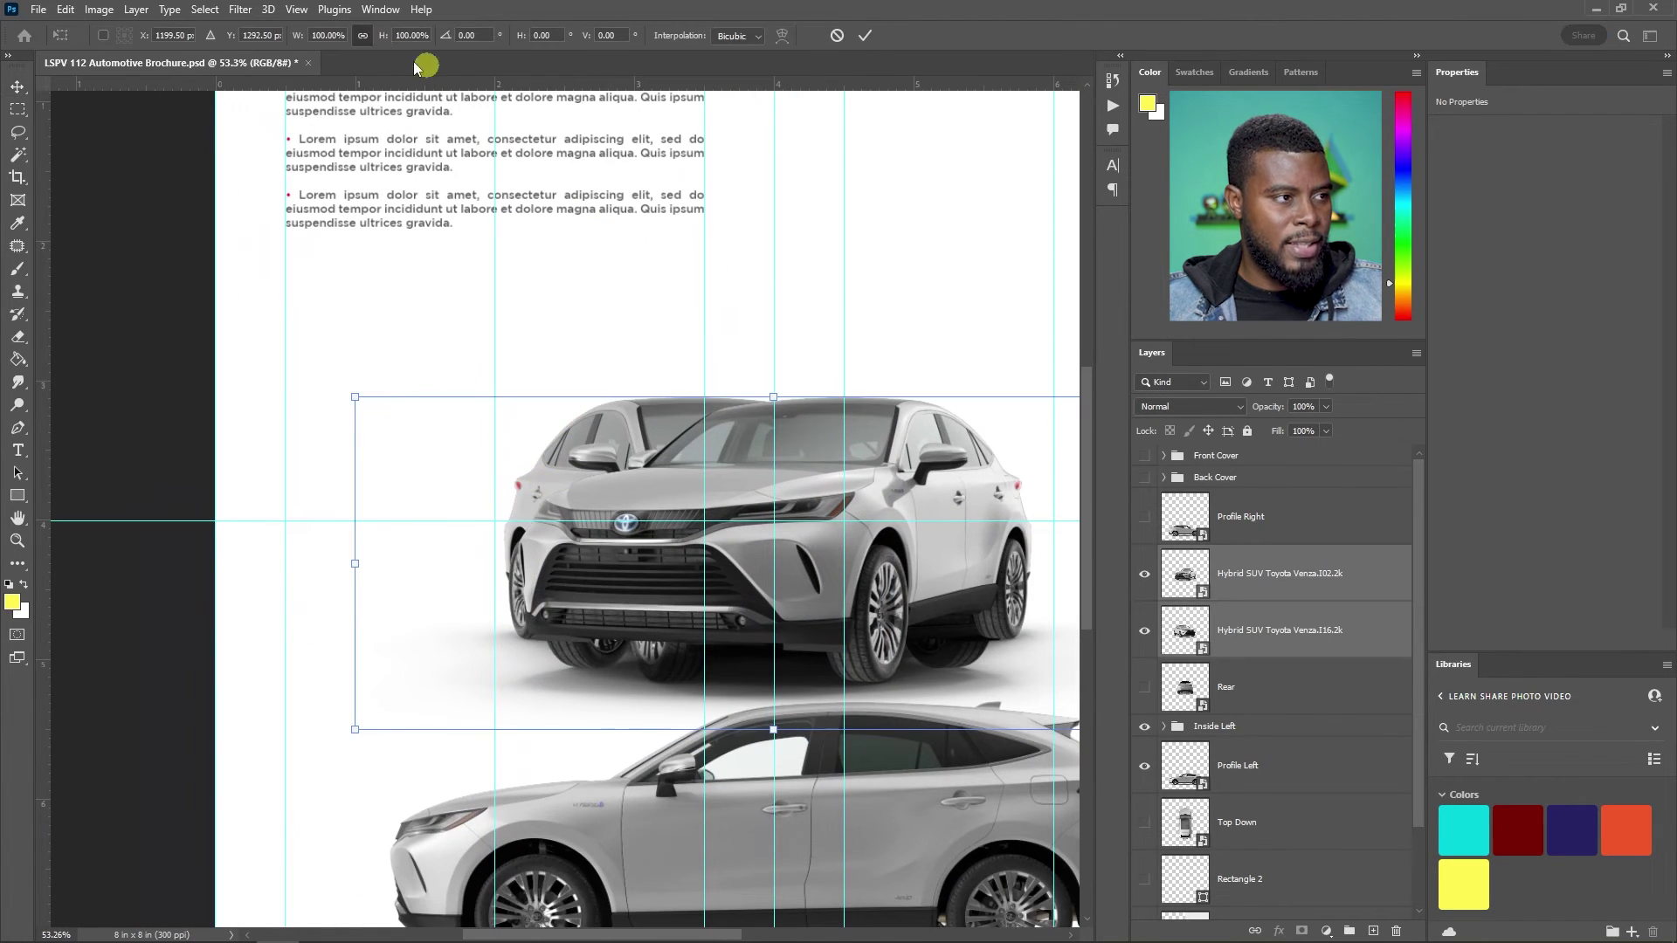
left_click(330, 35)
type("60")
key("Return")
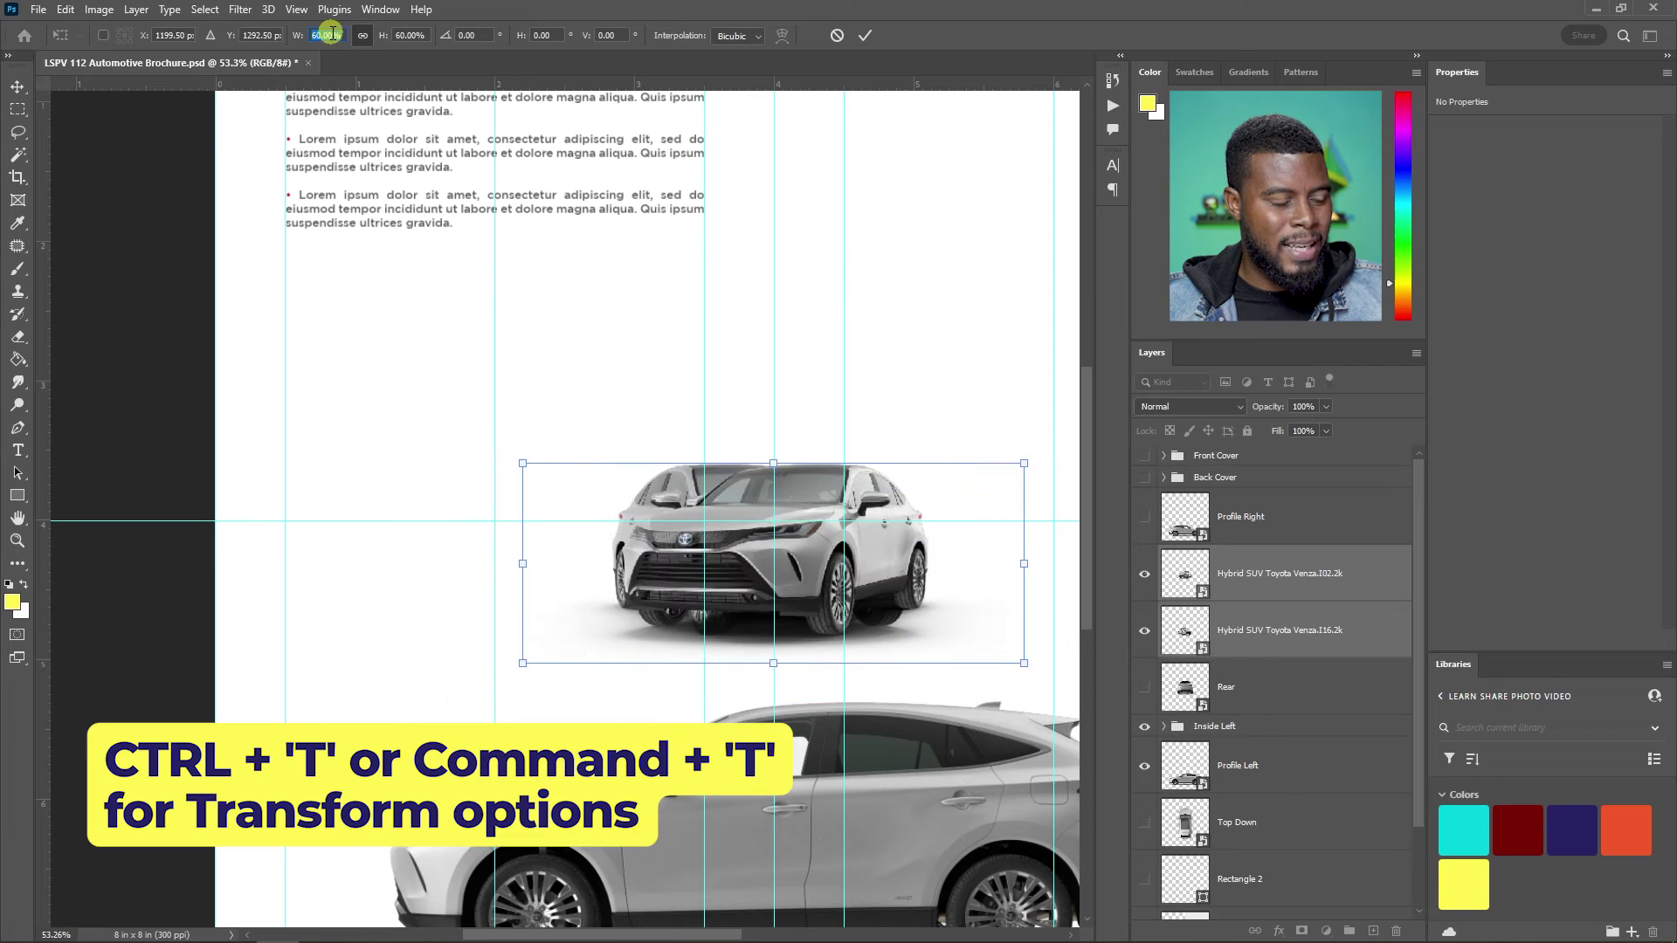
left_click(676, 452)
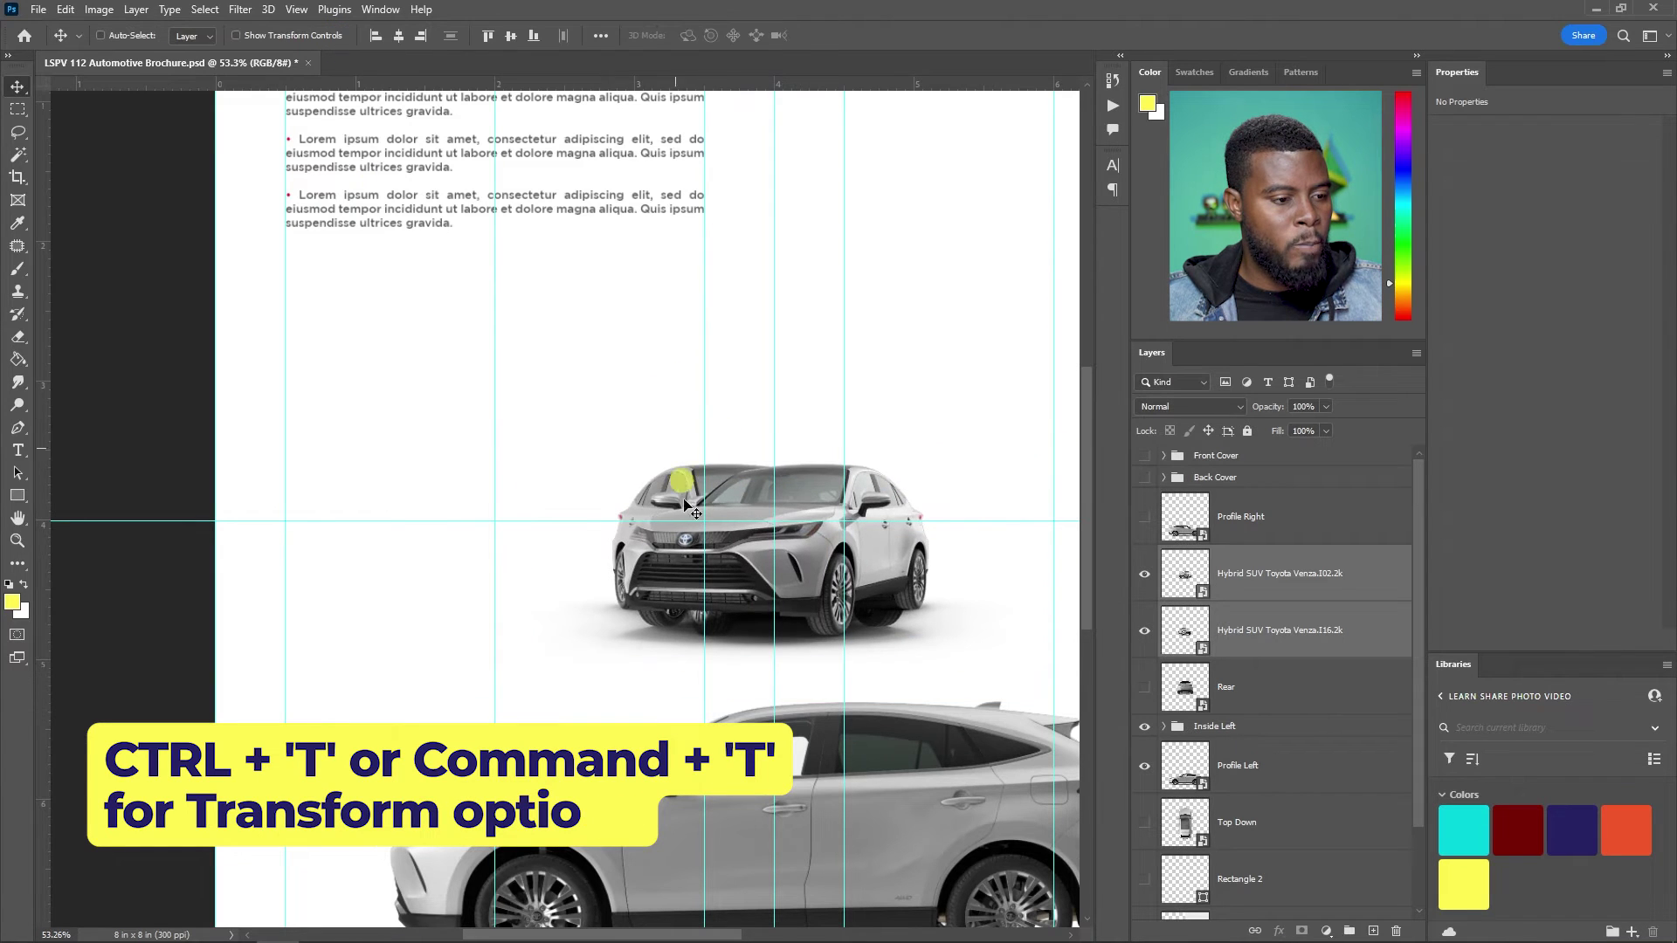
- Move both angled cars onto the left page below the bulleted text, and place the Venza.I02.2k car beneath the other at Y 4 in
left_click_drag(774, 513, 480, 331)
left_click(1274, 569)
left_click_drag(575, 391, 566, 568)
scroll(541, 491, "down", 2)
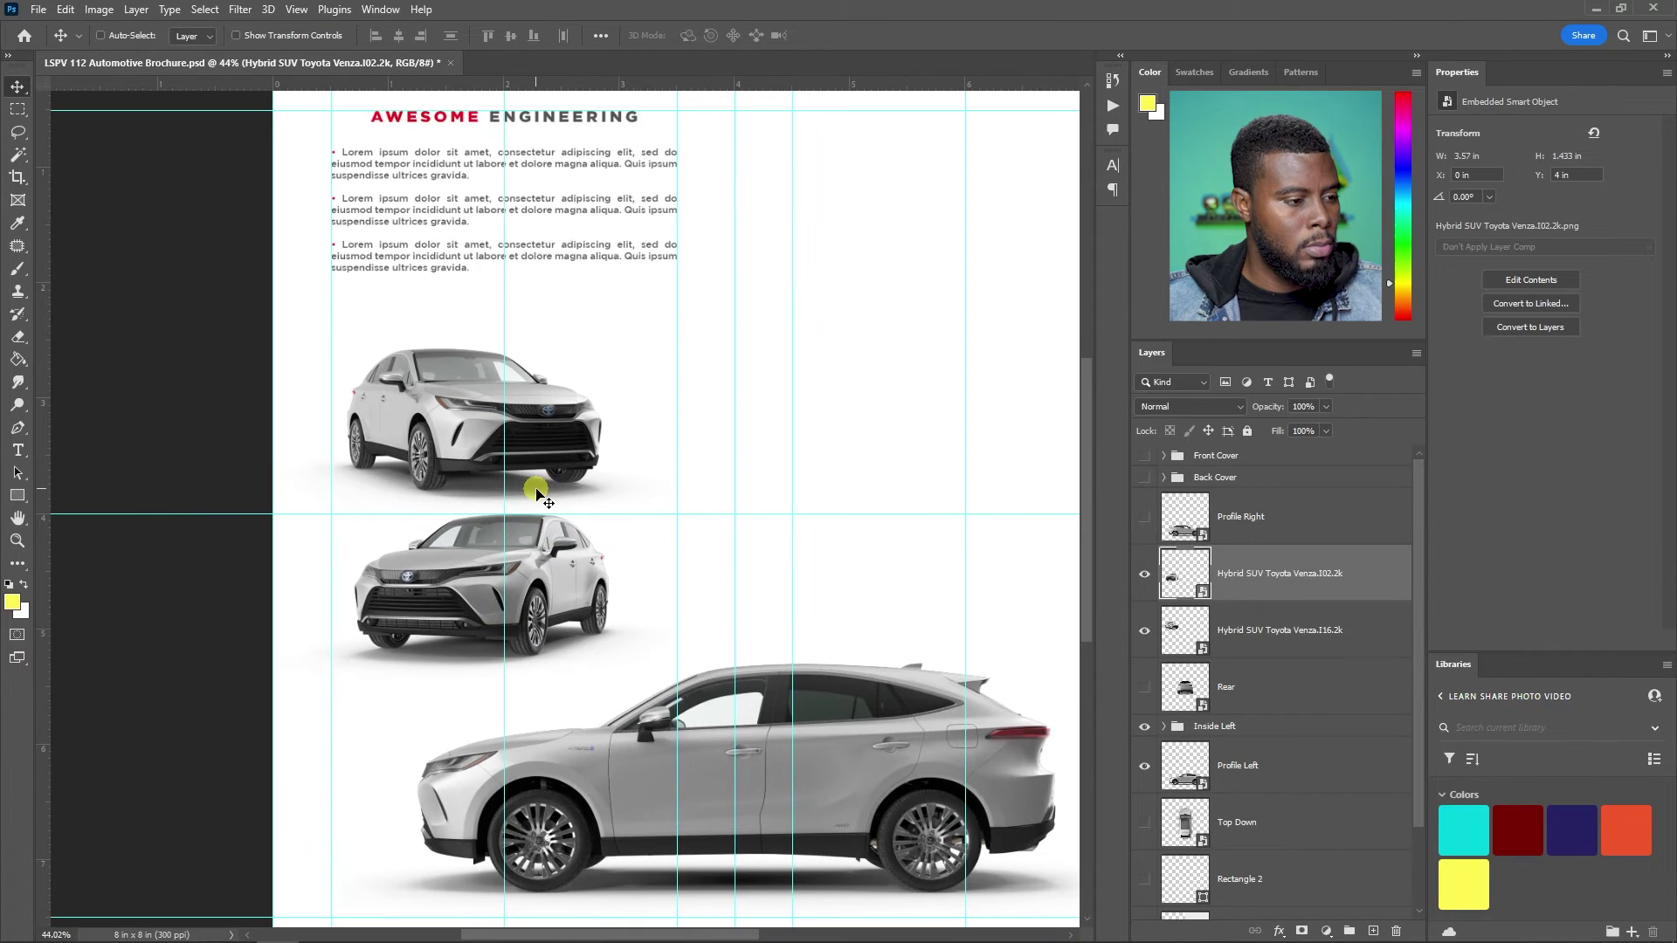
scroll(542, 458, "up", 2)
scroll(541, 457, "down", 2)
scroll(542, 460, "up", 1)
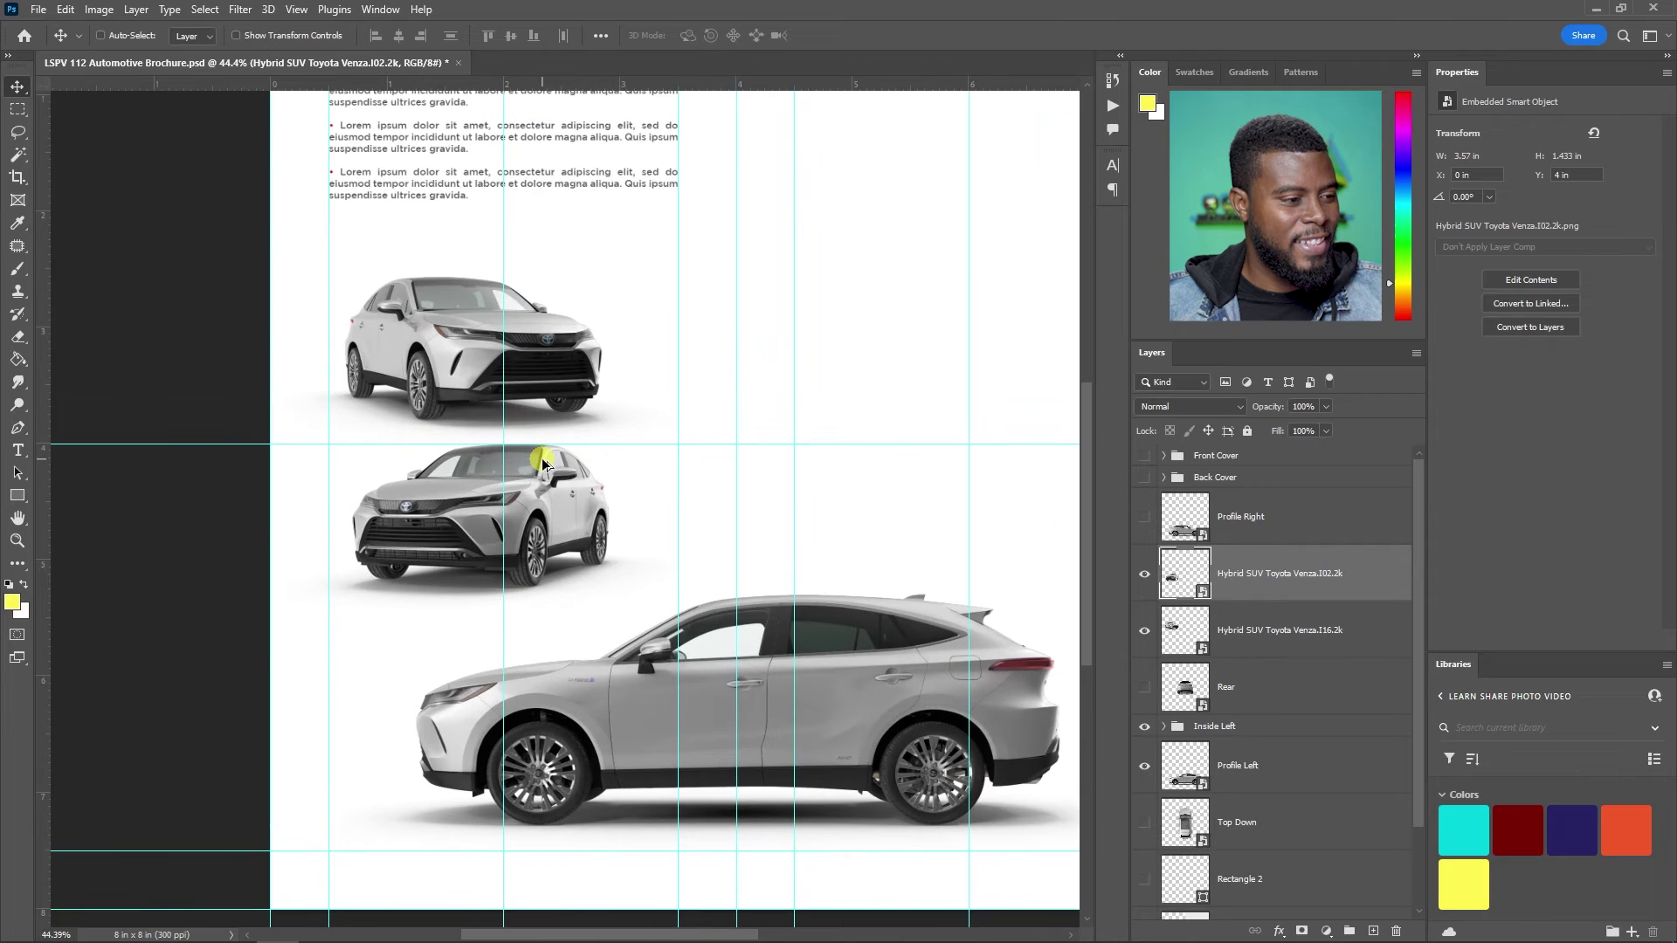
- Hide the Profile Left car layer
left_click(1145, 766)
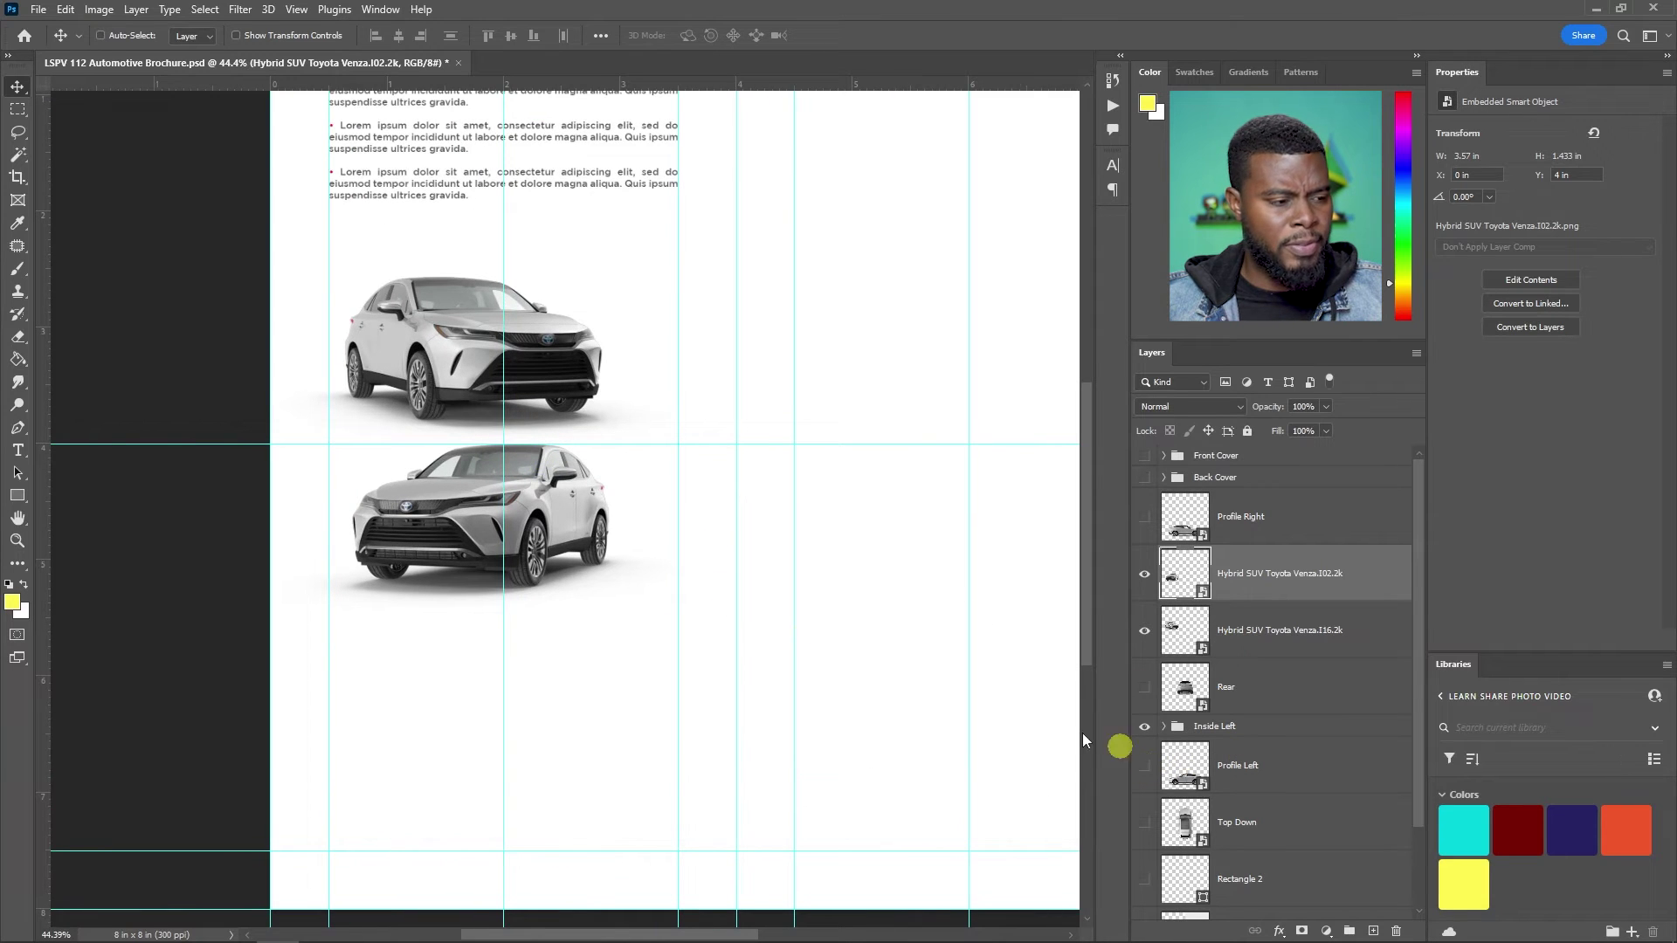
scroll(418, 442, "down", 3)
scroll(420, 445, "up", 2)
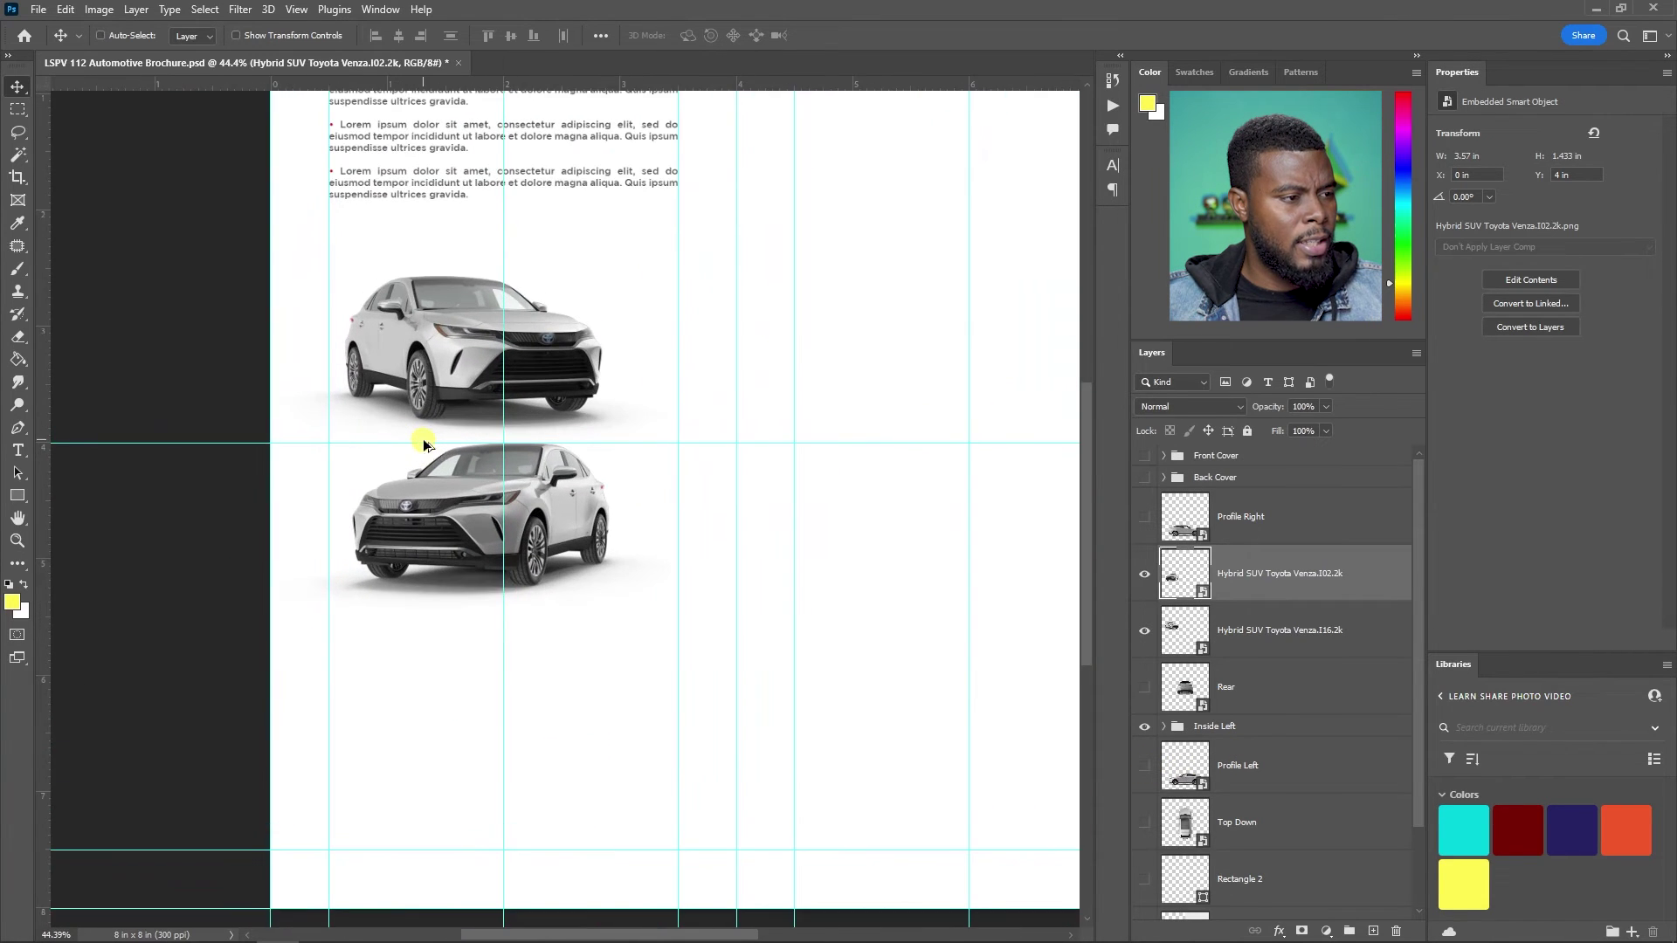
scroll(445, 445, "up", 3)
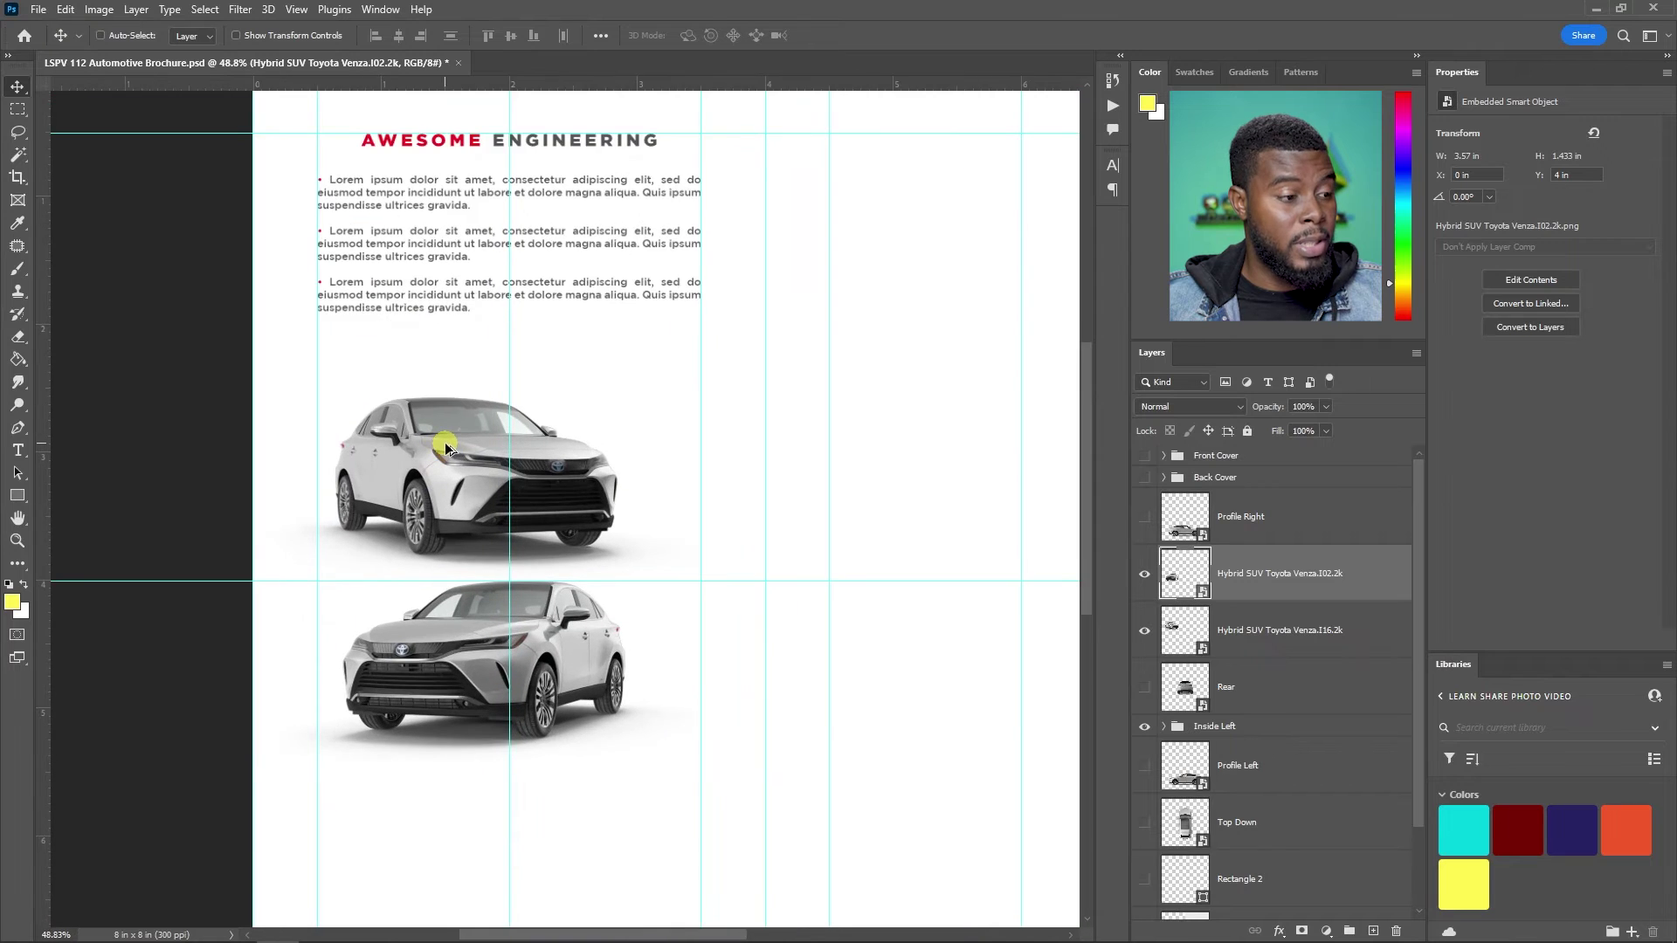
- Shift the lower Venza.I02.2k car to X 0.6 in, with its rear edge against the left page's inner margin guide
left_click(1256, 642, "ctrl")
scroll(437, 467, "down", 2)
scroll(446, 472, "up", 3)
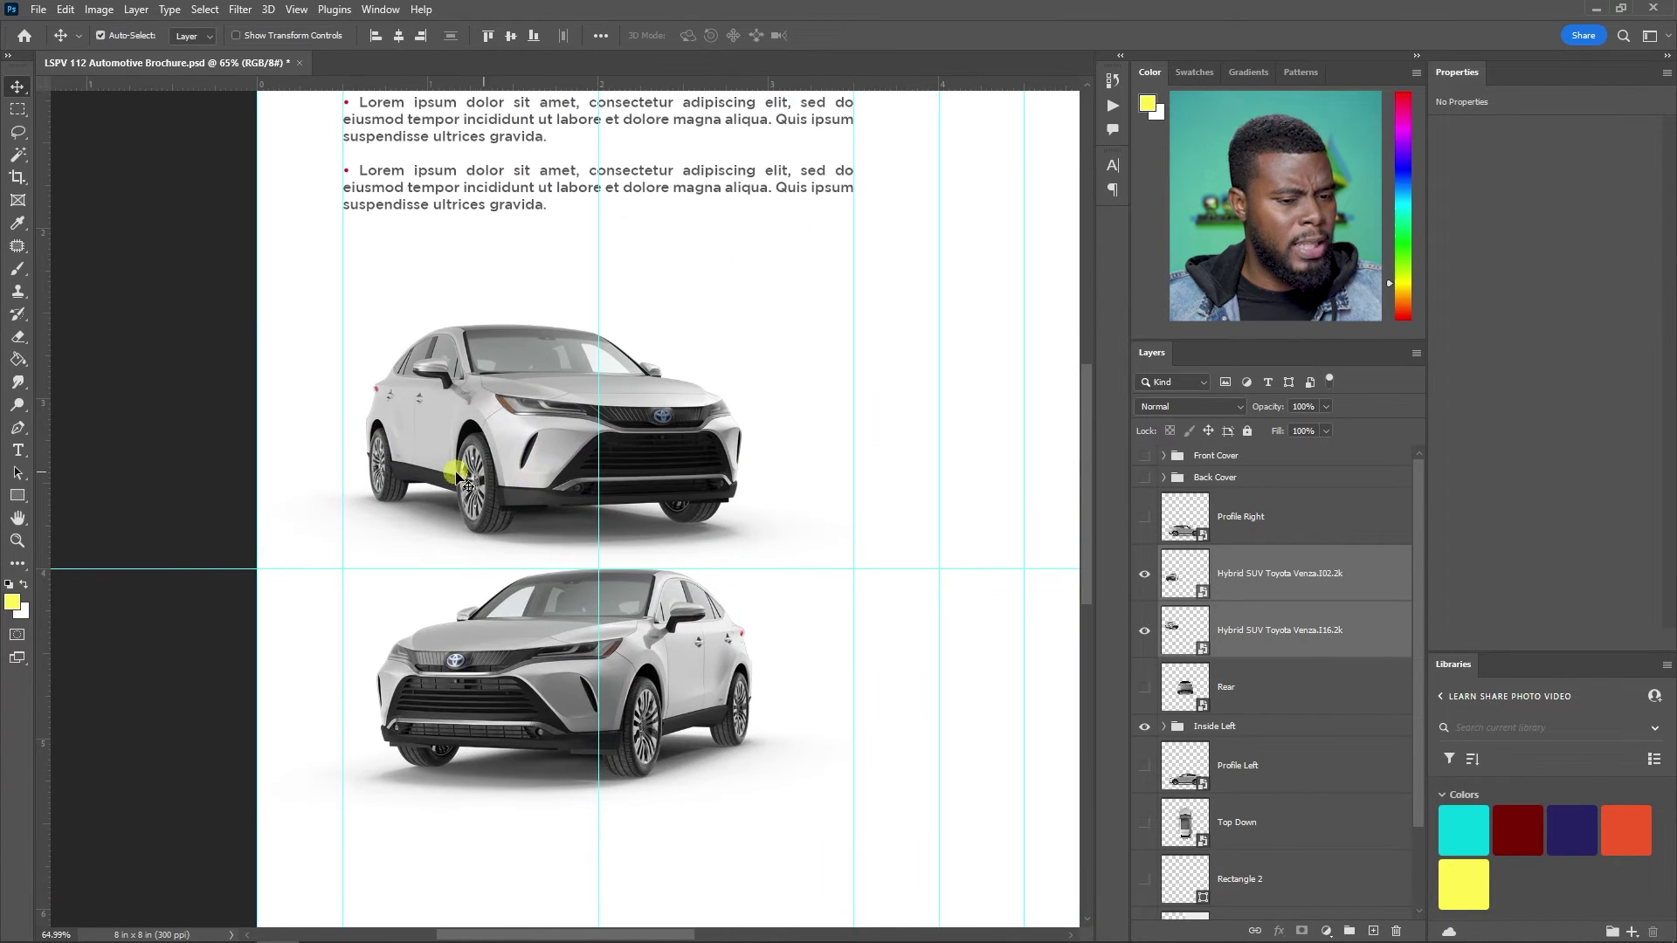
left_click(1235, 573)
left_click_drag(537, 376, 640, 399)
key("ctrl+t")
scroll(704, 755, "up", 3)
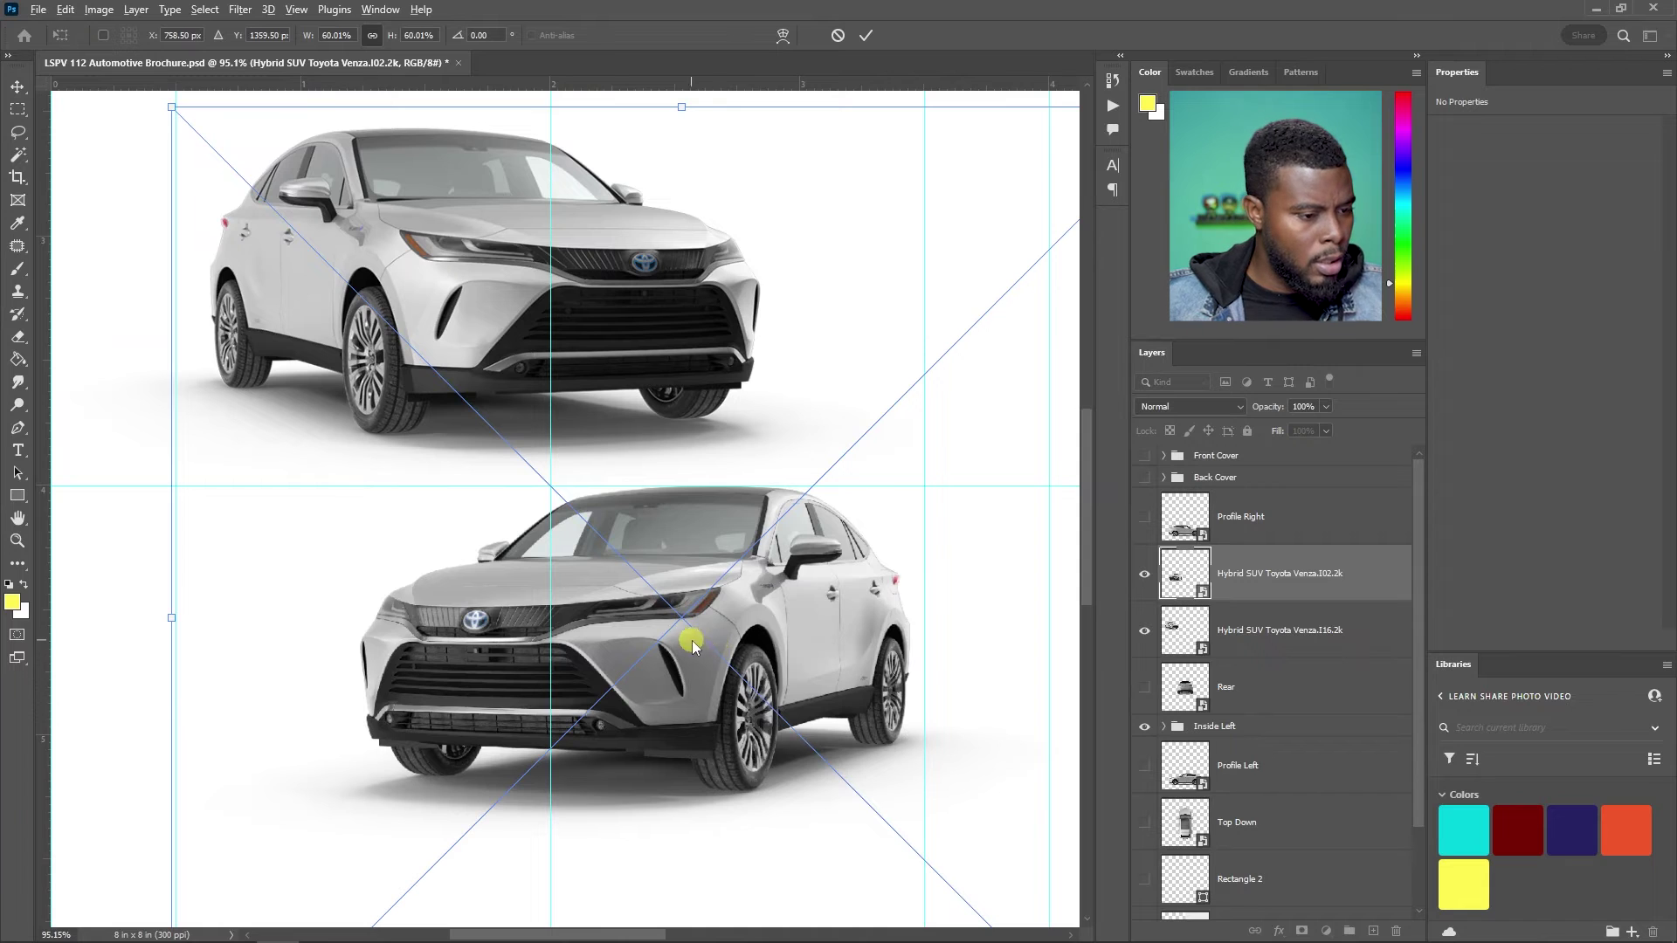
left_click_drag(691, 641, 805, 601)
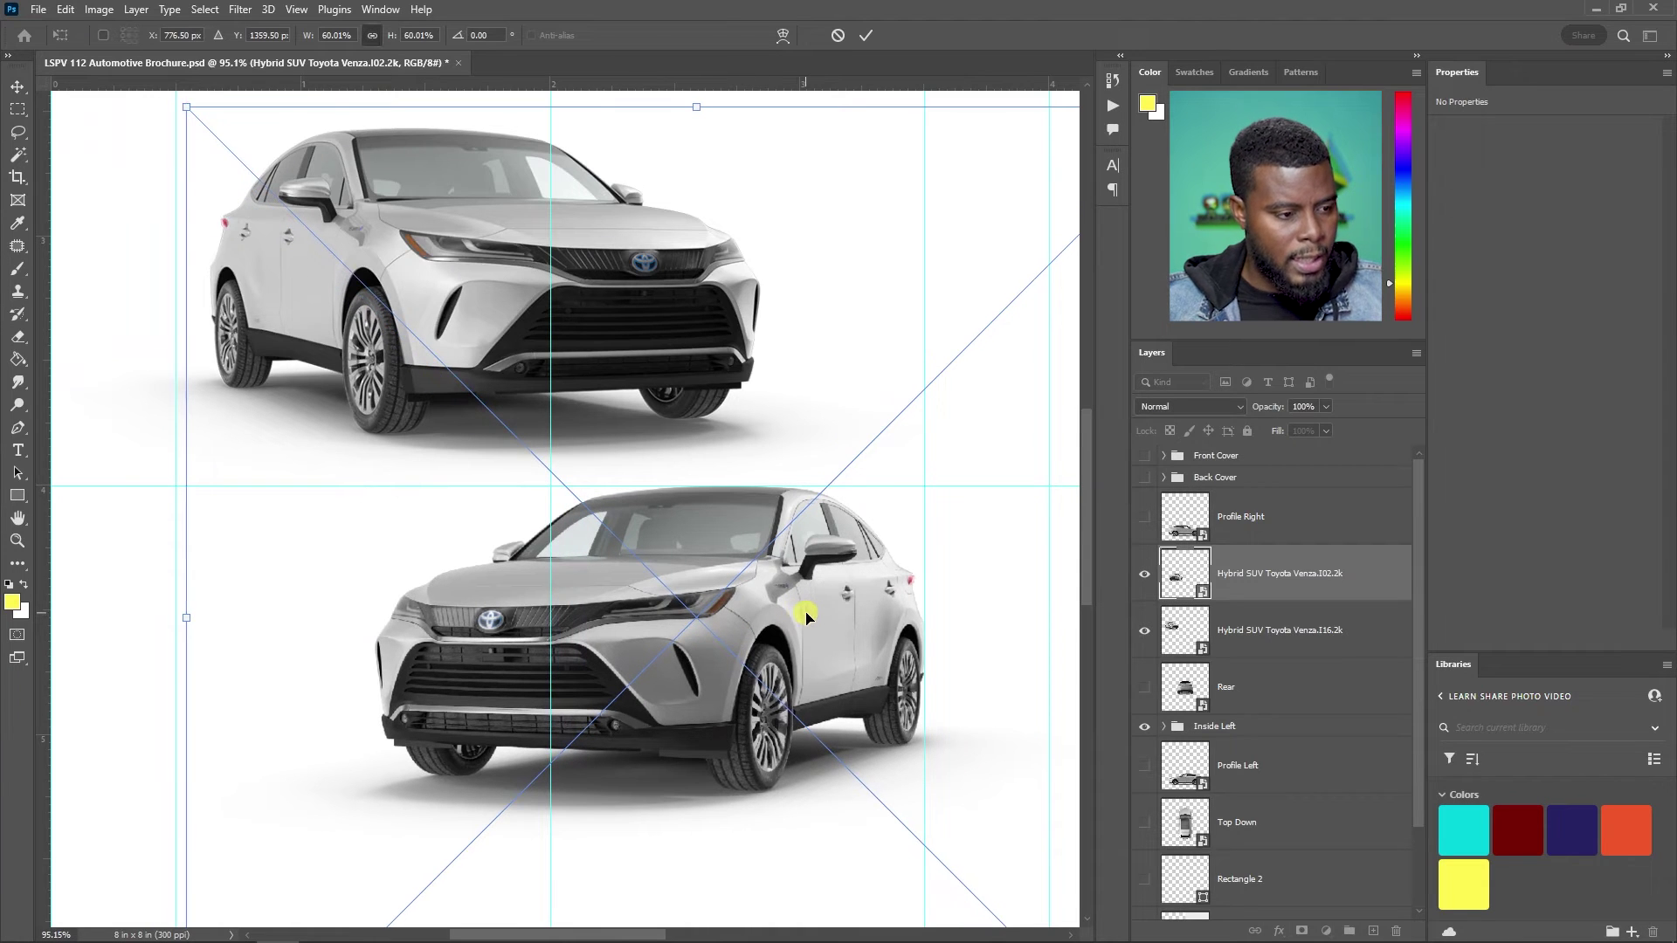
key("Return")
scroll(643, 375, "down", 2)
scroll(807, 432, "up", 3)
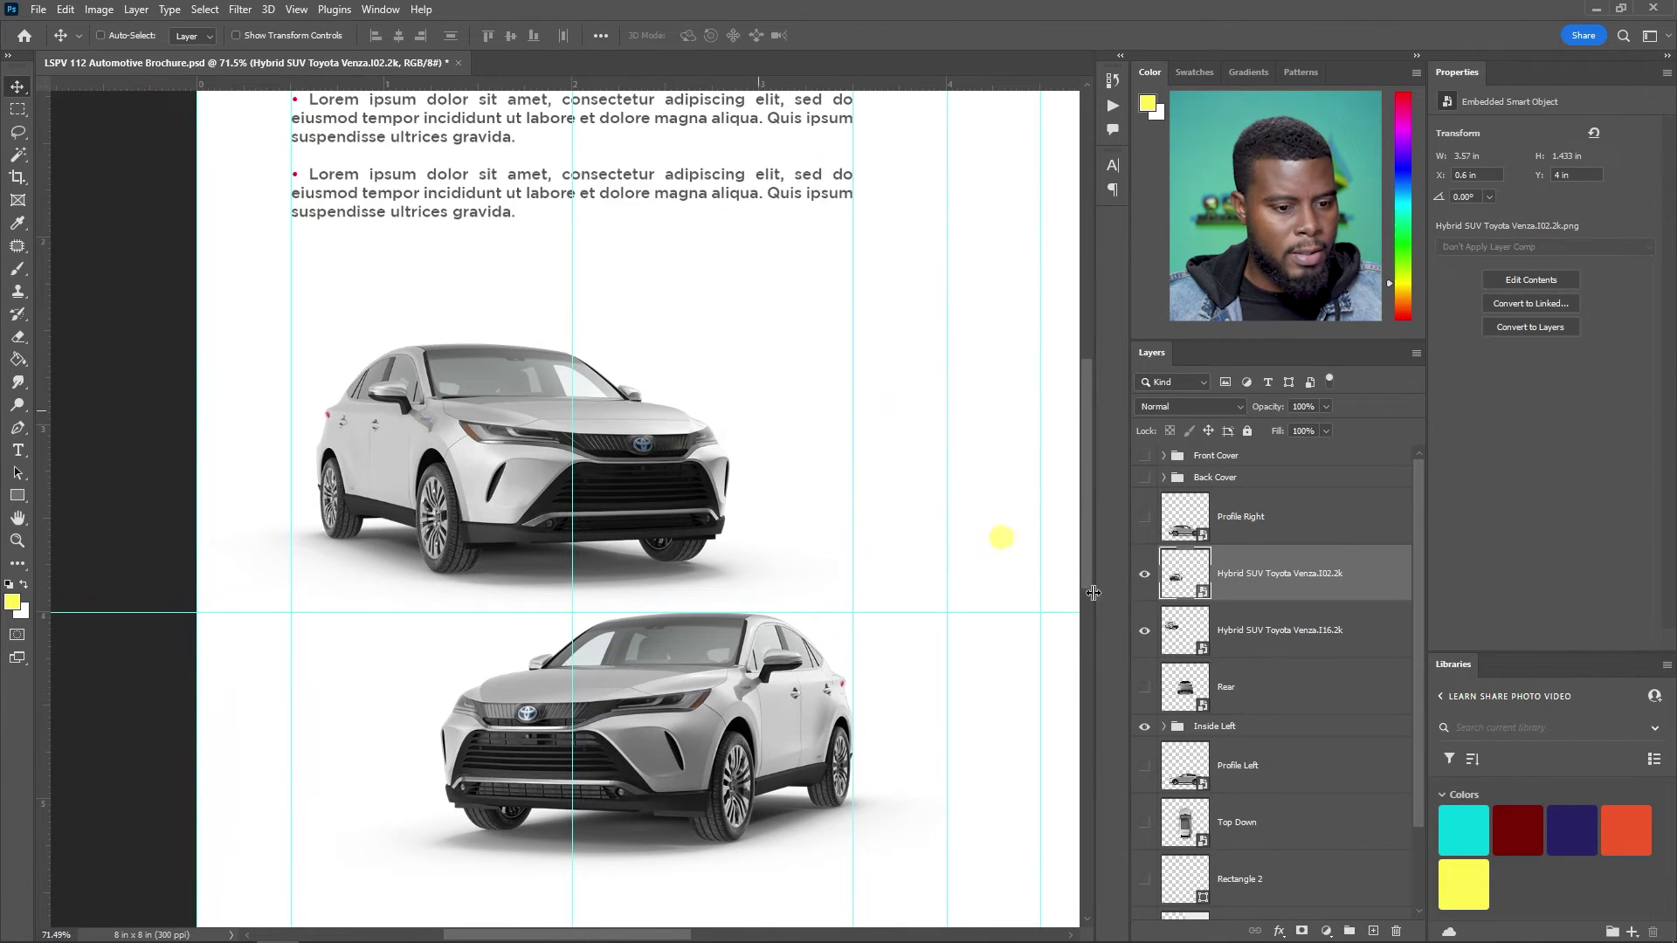
- Move the upper Venza.I16.2k car to X -0.1 in, with its rear edge against the outer margin guide
left_click(1257, 630)
scroll(588, 374, "up", 4)
left_click_drag(423, 408, 385, 413)
scroll(384, 407, "down", 3)
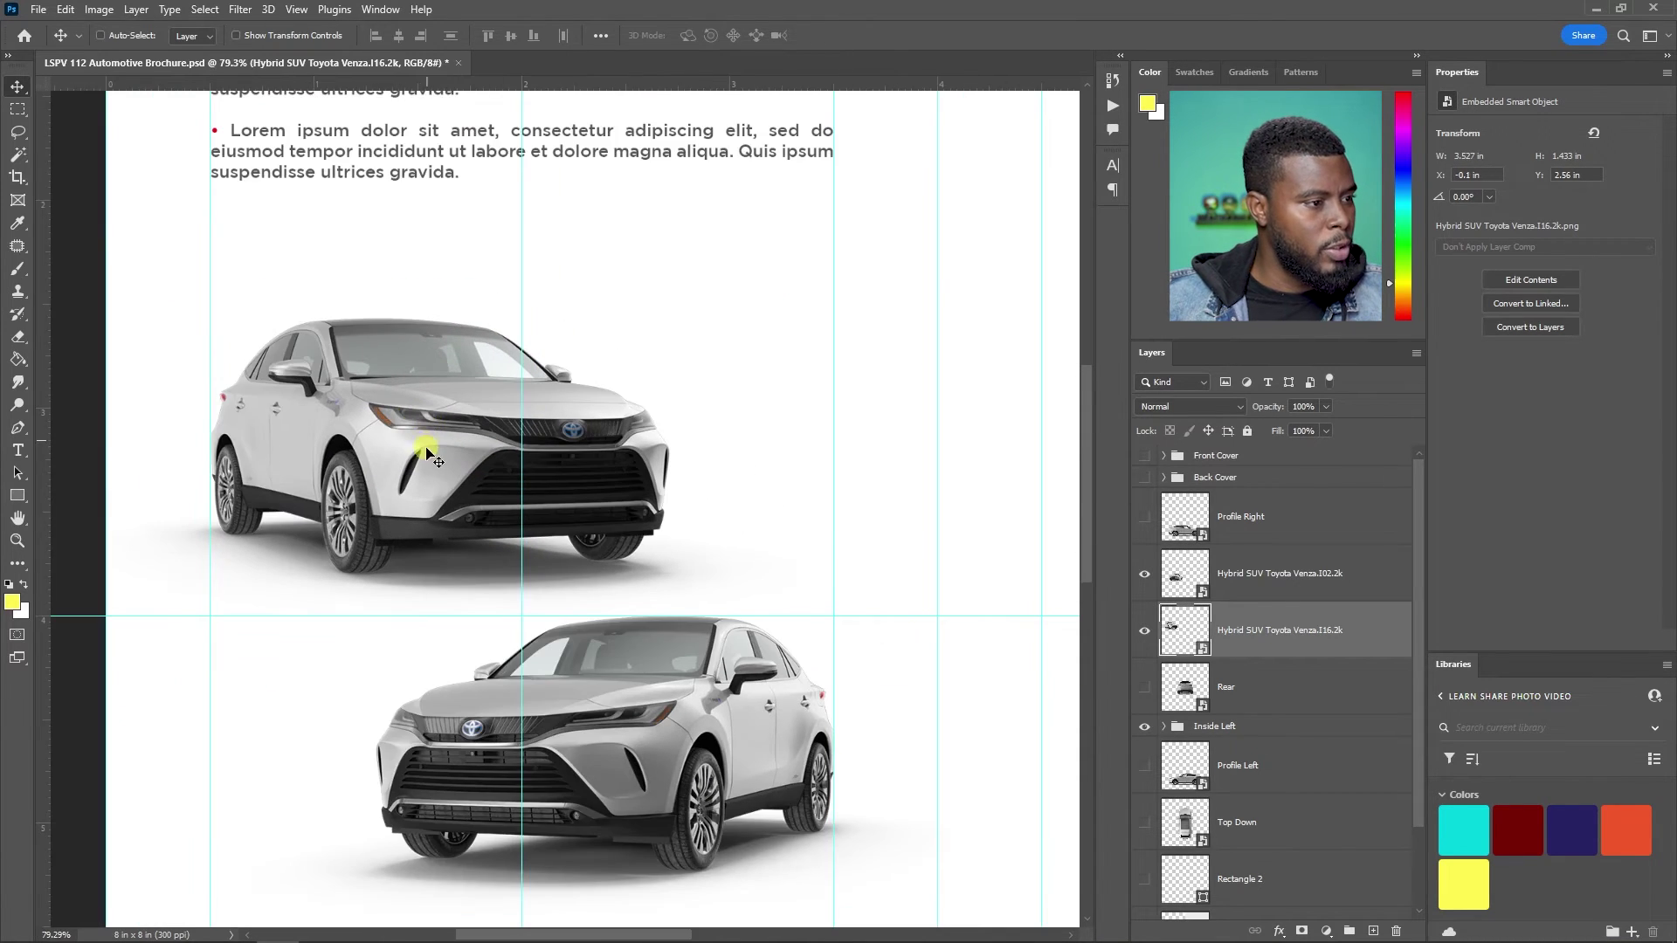
- Nudge the upper Venza.I16.2k car upward to Y 2.13 in, closer to the bulleted text
key("shift+Up")
key("shift+Up")
key("shift+Up")
key("shift+Up")
key("shift+Up")
key("shift+Up")
key("shift+Up")
key("shift+Up")
key("shift+Up")
key("shift+Up")
key("shift+Up")
key("shift+Up")
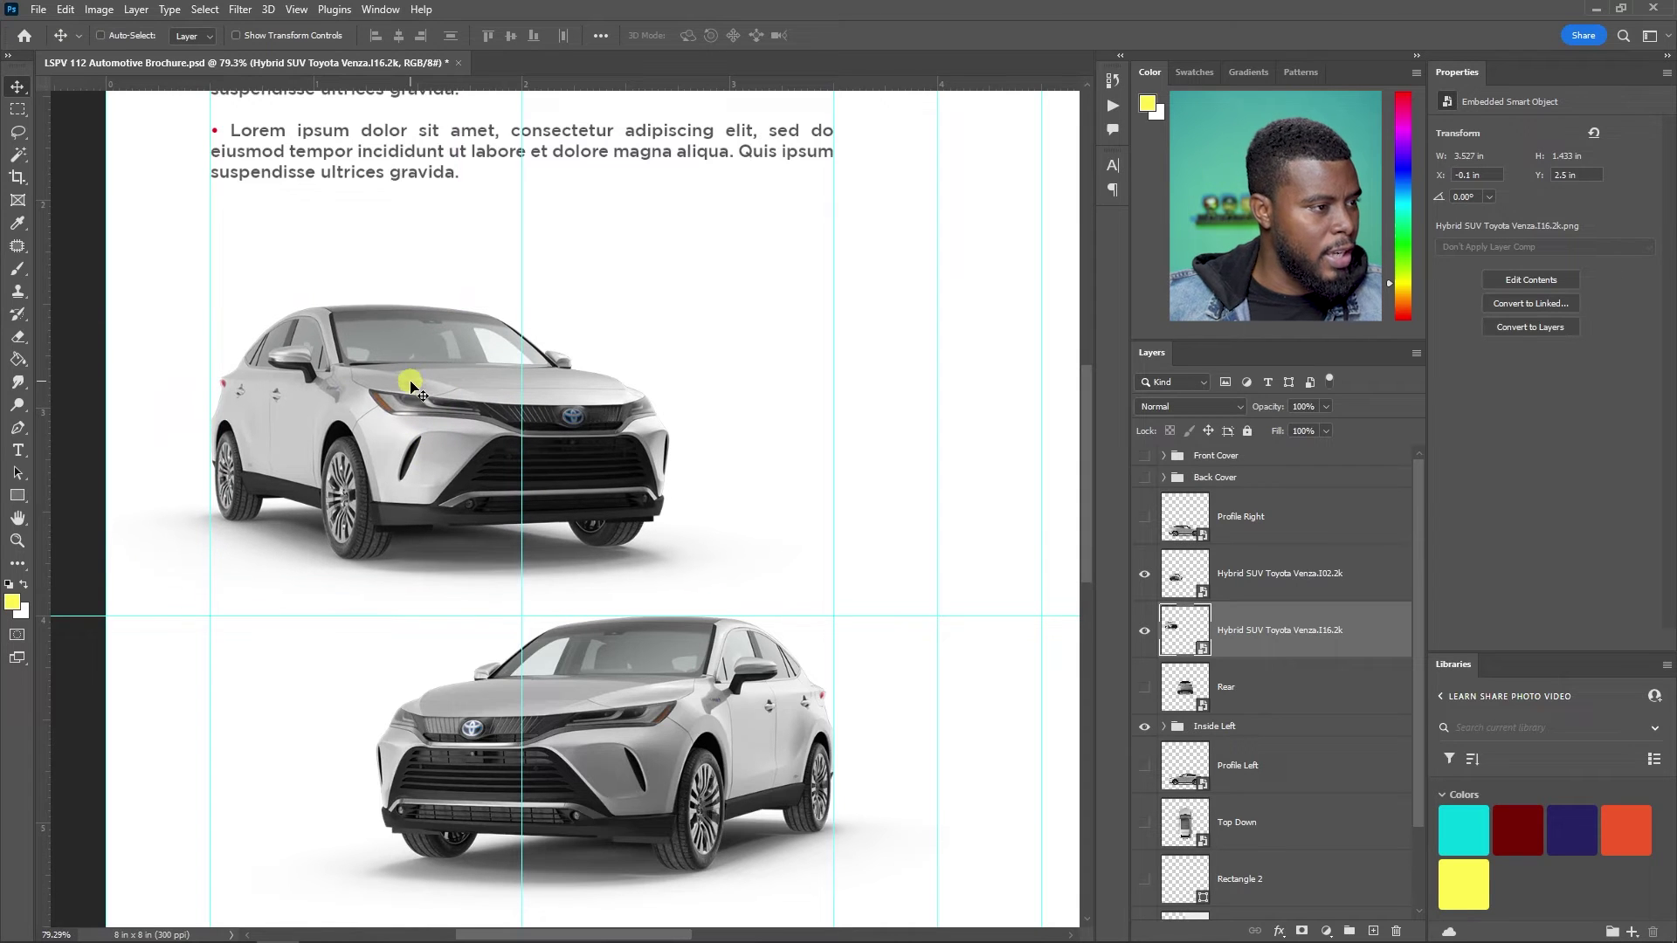
key("shift+Up")
key("shift+Up")
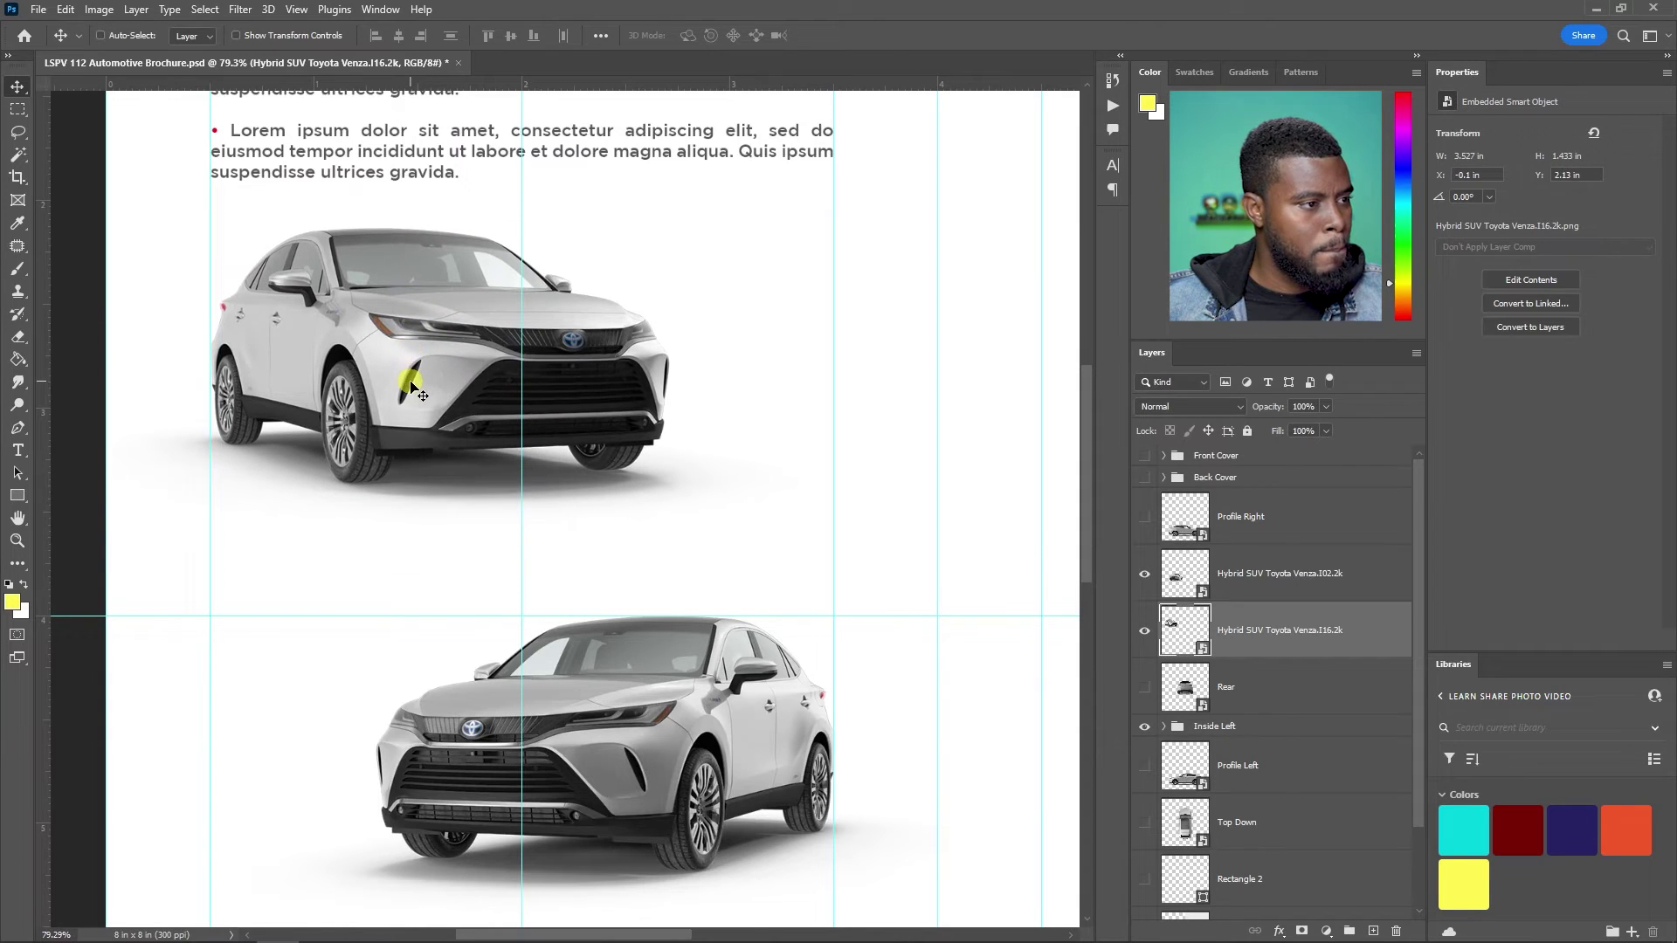
- Raise the lower Venza.I02.2k car to Y 3.66 in, bringing it closer beneath the upper car
left_click(1268, 593)
left_click_drag(659, 617, 661, 511)
scroll(590, 501, "down", 3)
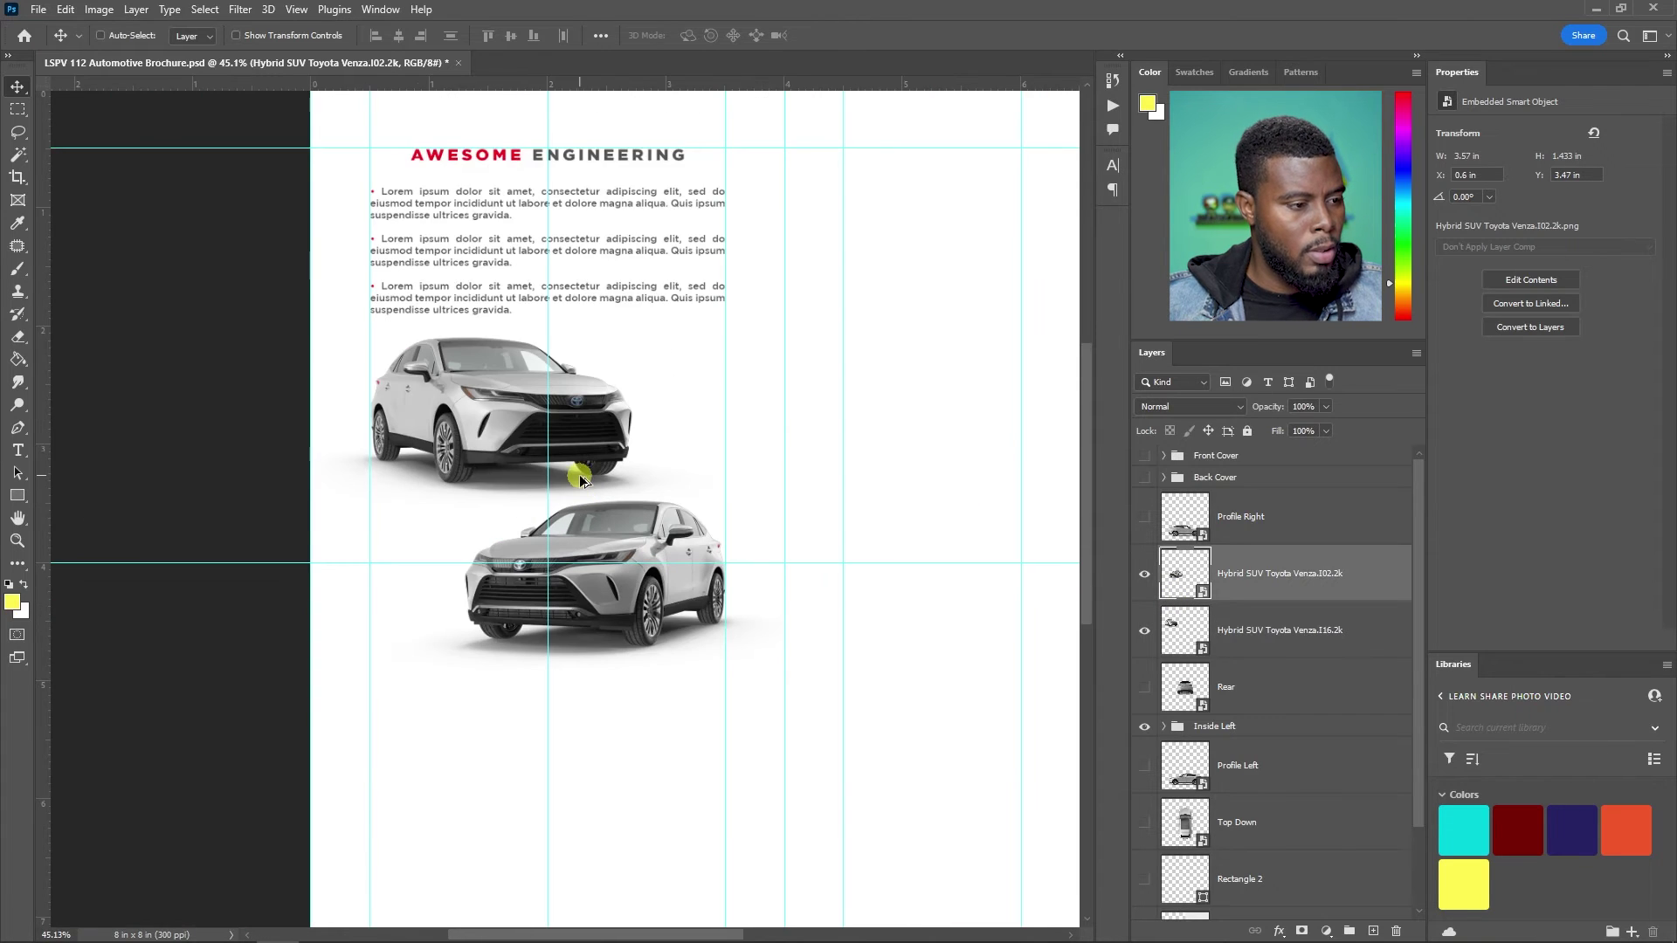
scroll(536, 460, "up", 1)
mouse_move(639, 515)
left_mouse_down()
mouse_move(639, 535)
mouse_move(640, 507)
left_mouse_up()
scroll(658, 496, "down", 1)
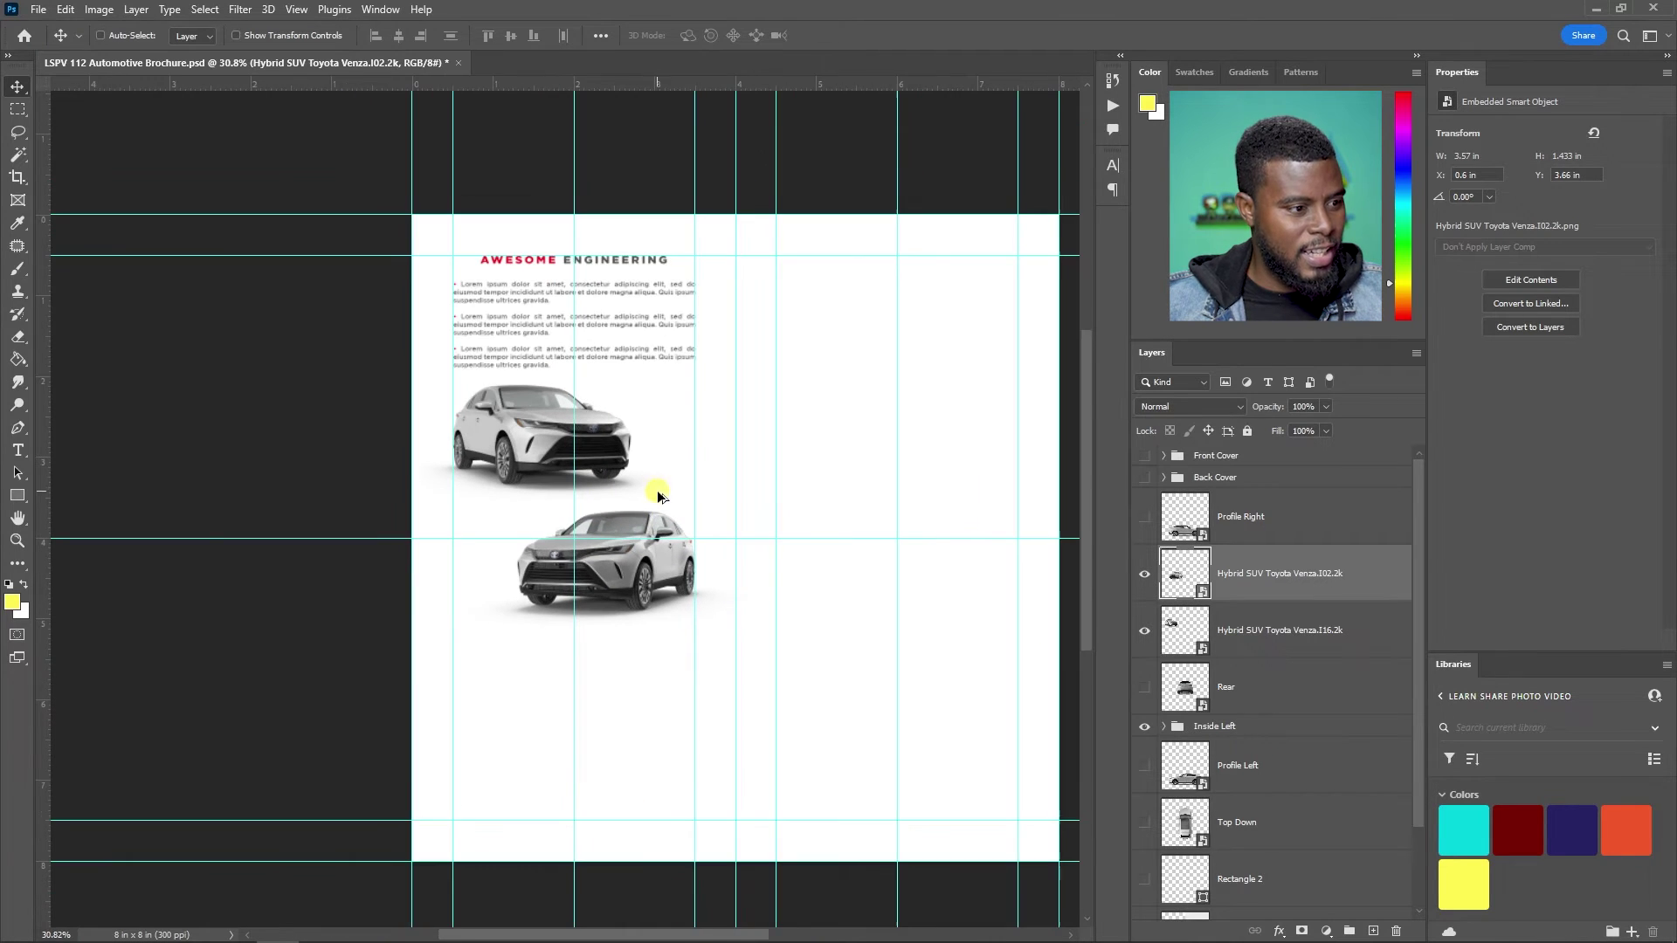
- Hide the guides and save the brochure document
scroll(800, 492, "right", 2)
key("ctrl+semicolon")
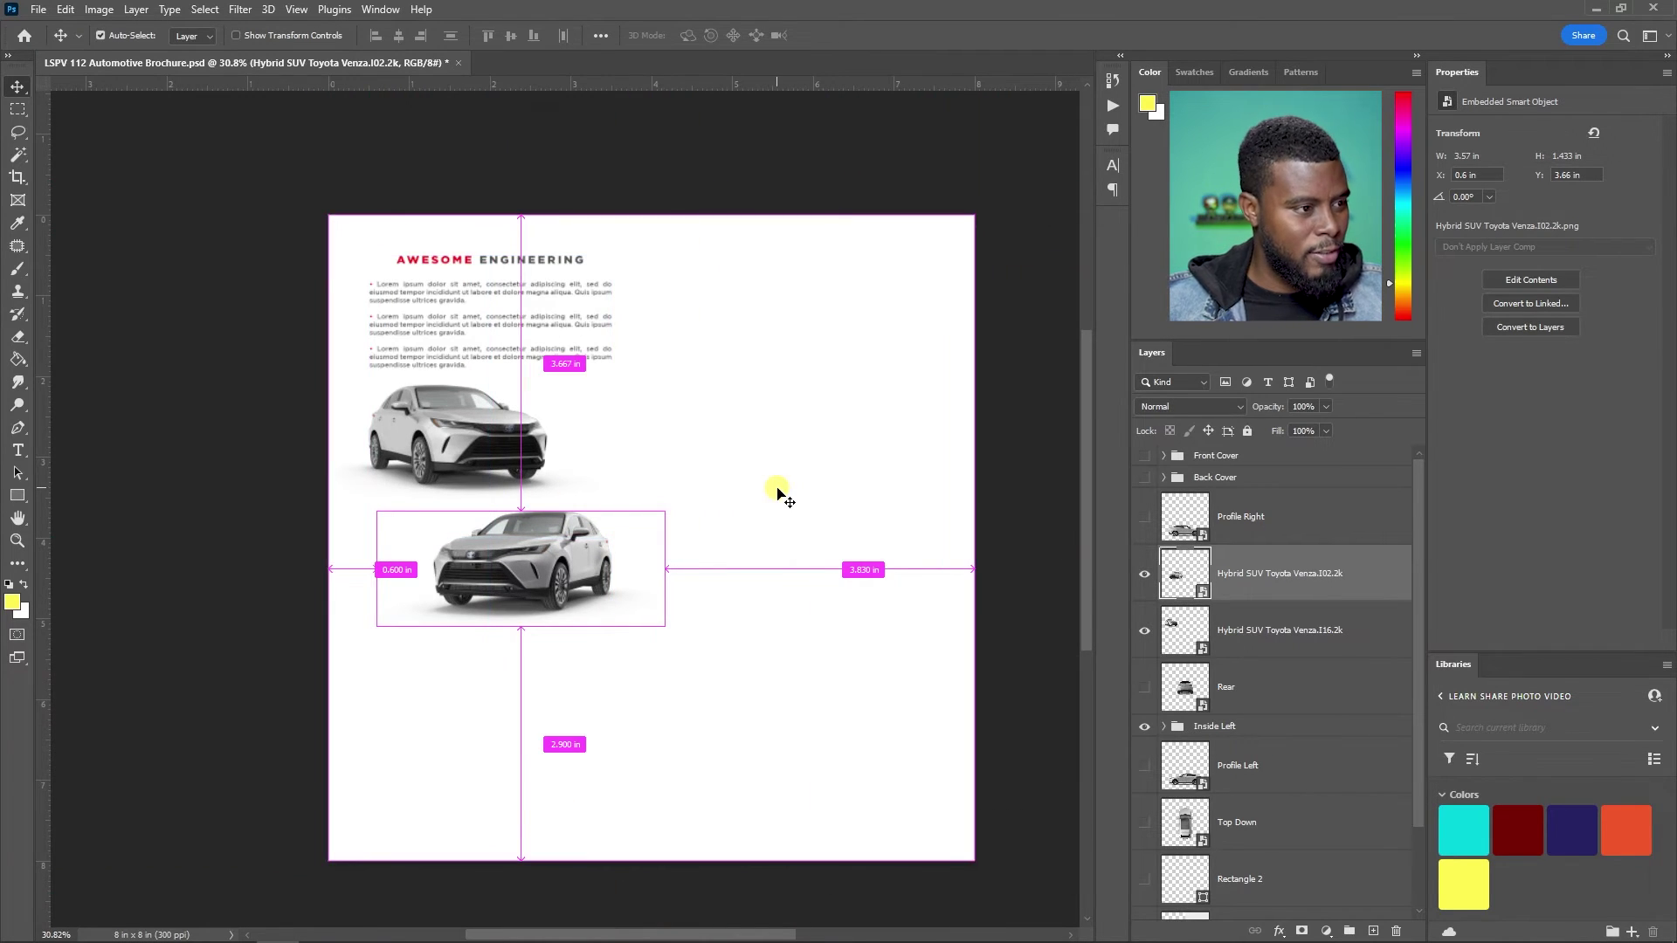
scroll(676, 503, "up", 1)
key("ctrl+s")
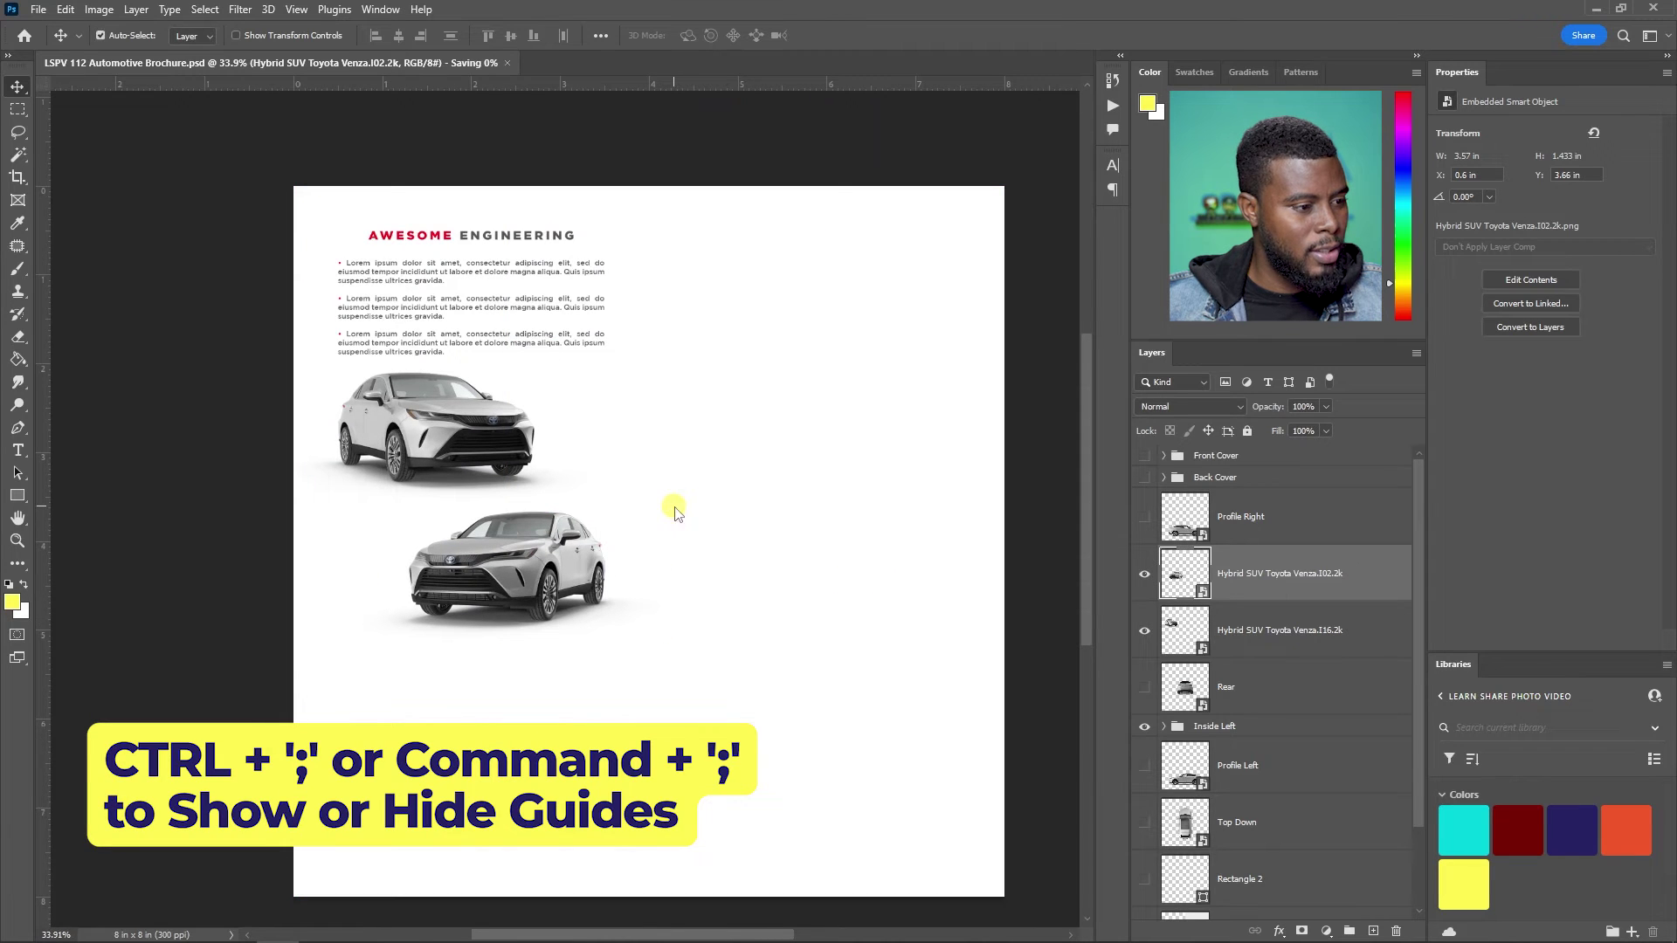
scroll(583, 557, "down", 1)
scroll(590, 568, "up", 2)
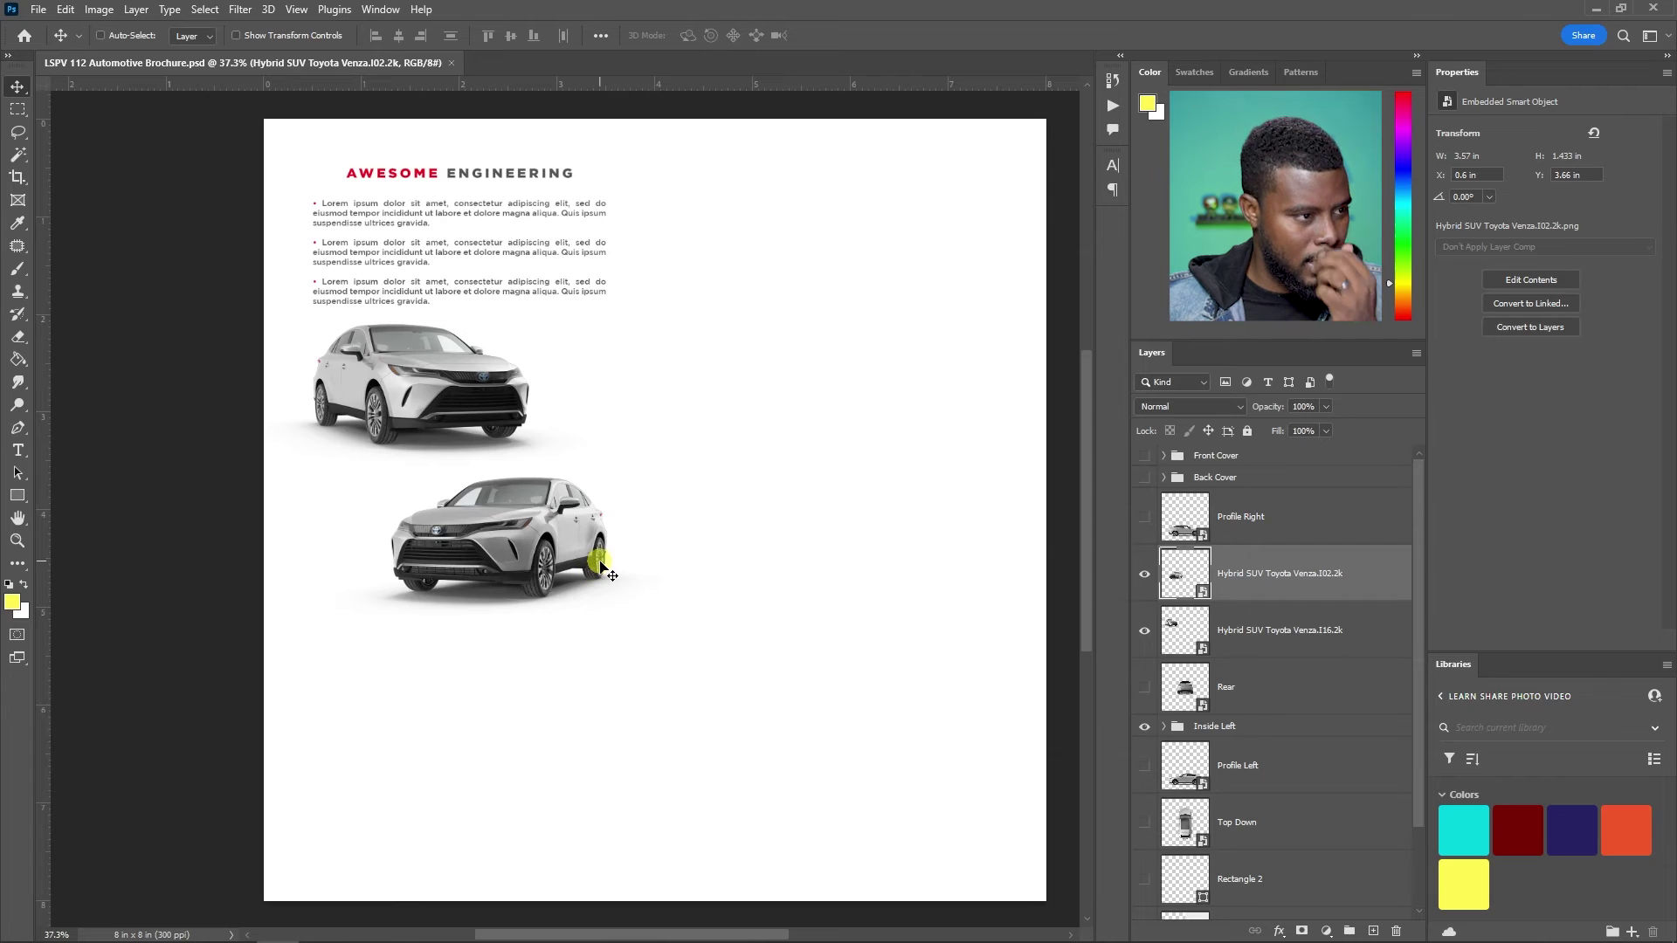
- Duplicate the bulleted text layer and move the copy about 4.4 in straight down, beneath the lower car
key("t")
left_click(486, 253)
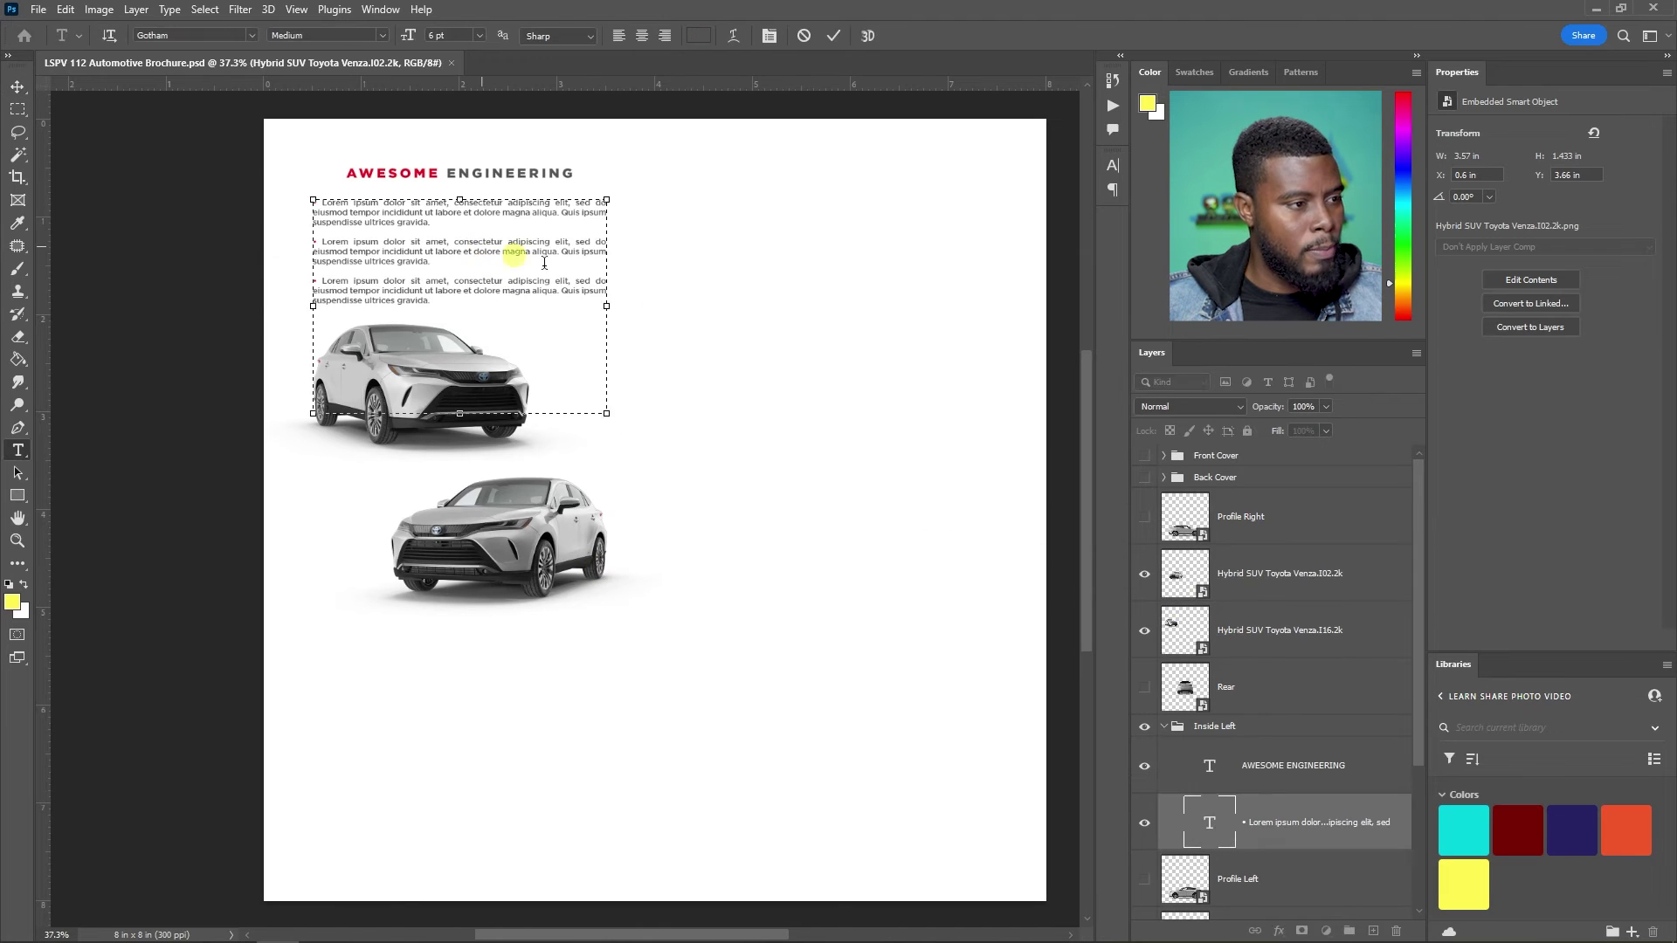
key("Escape")
scroll(1328, 767, "down", 1)
key("ctrl+j")
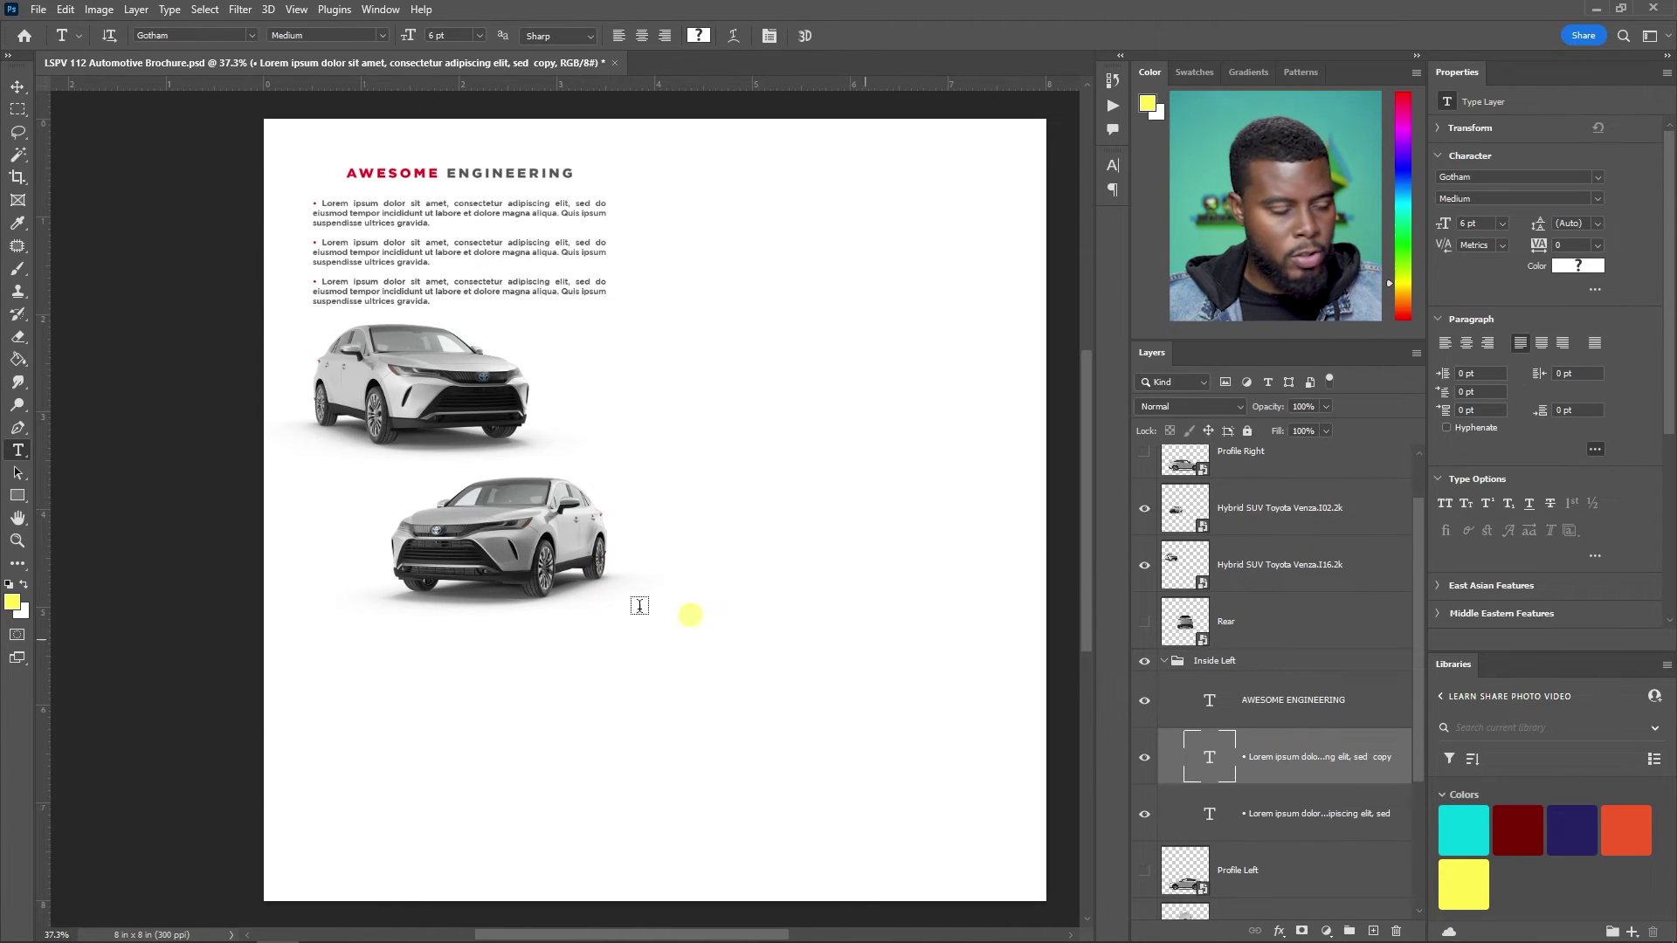
key("v")
left_click_drag(479, 273, 477, 673)
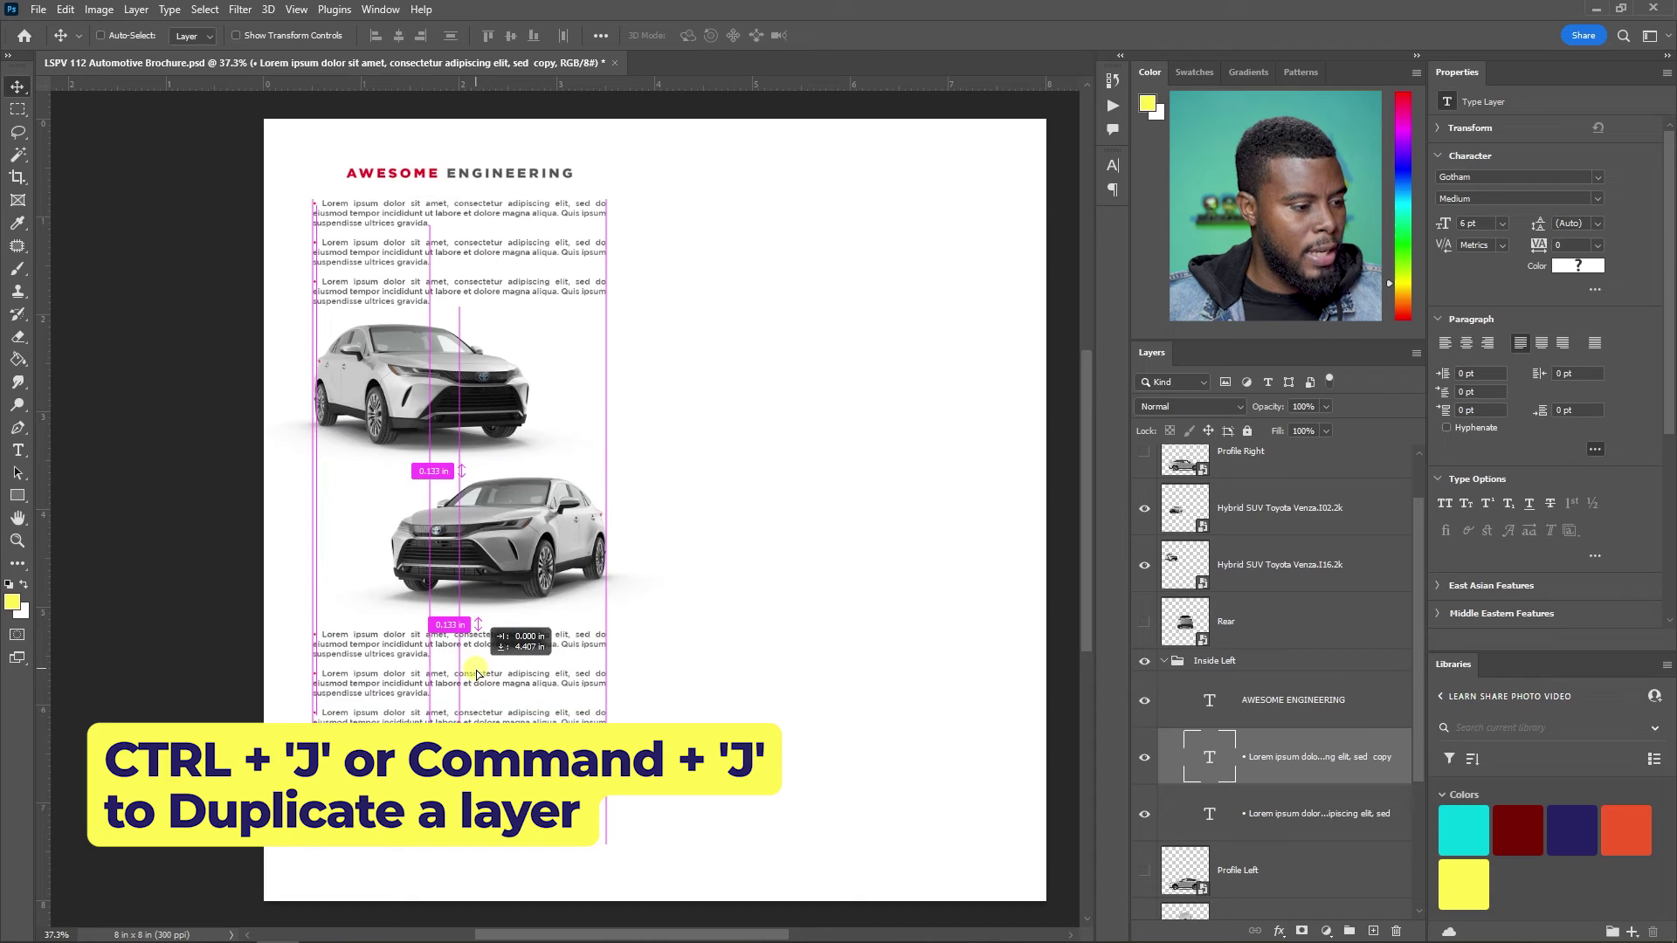
- Nudge the duplicated bullet text slightly upward, closer to the lower car
scroll(472, 591, "up", 1)
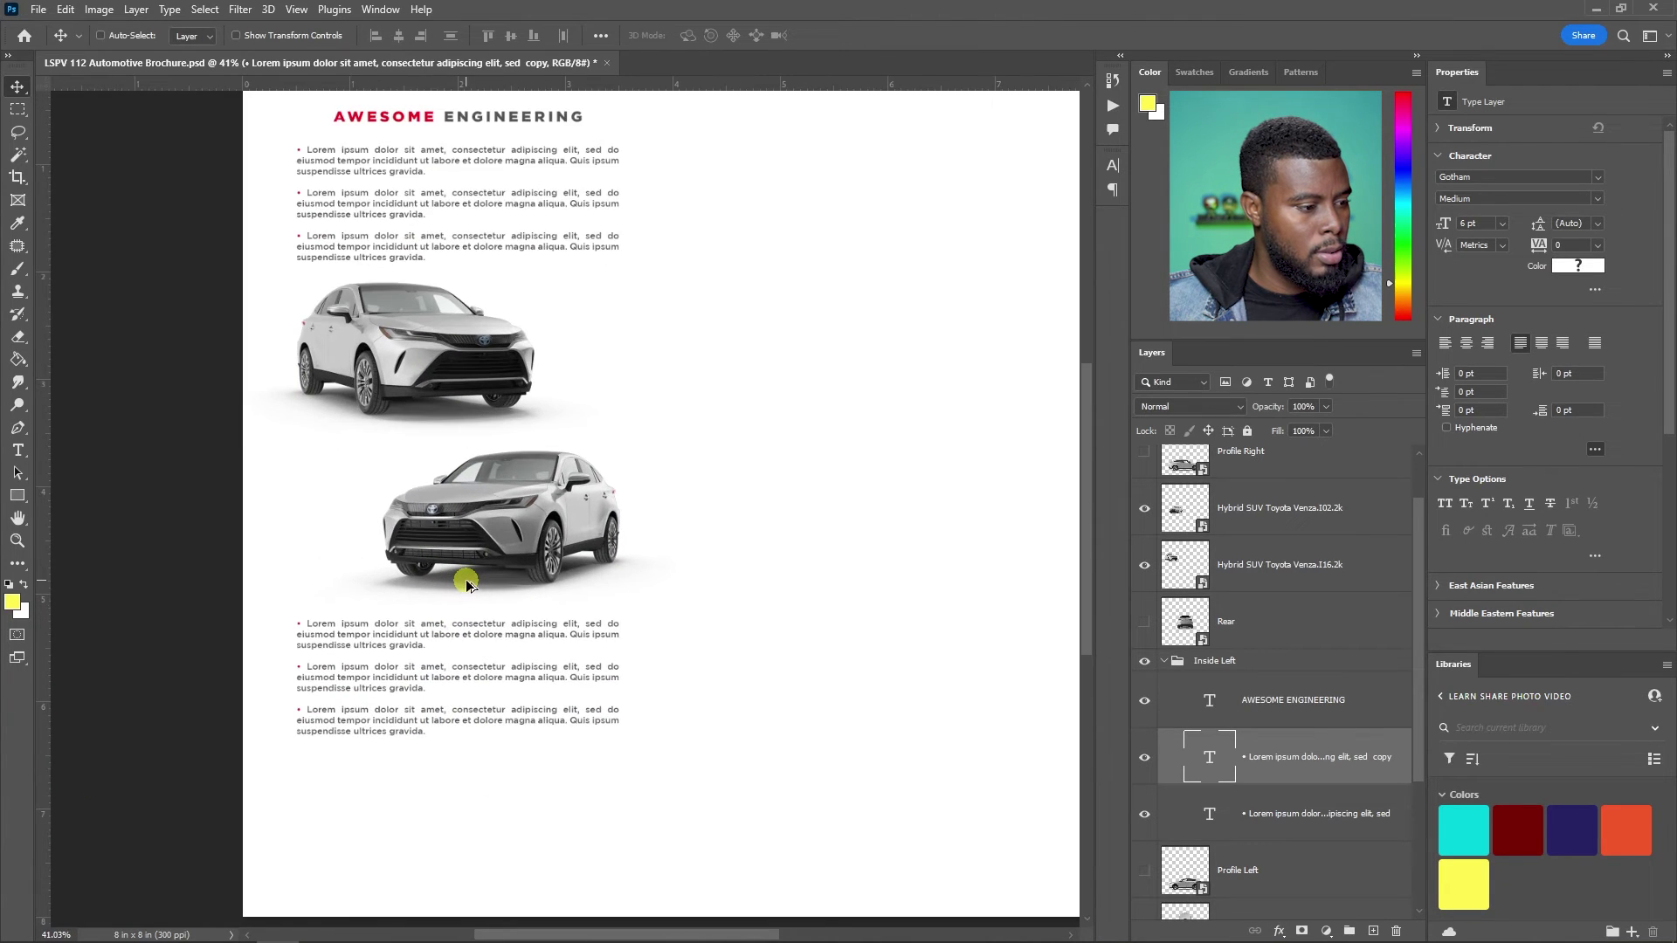
scroll(467, 584, "up", 2)
left_click_drag(452, 668, 450, 650)
scroll(450, 651, "down", 3)
scroll(450, 650, "down", 1)
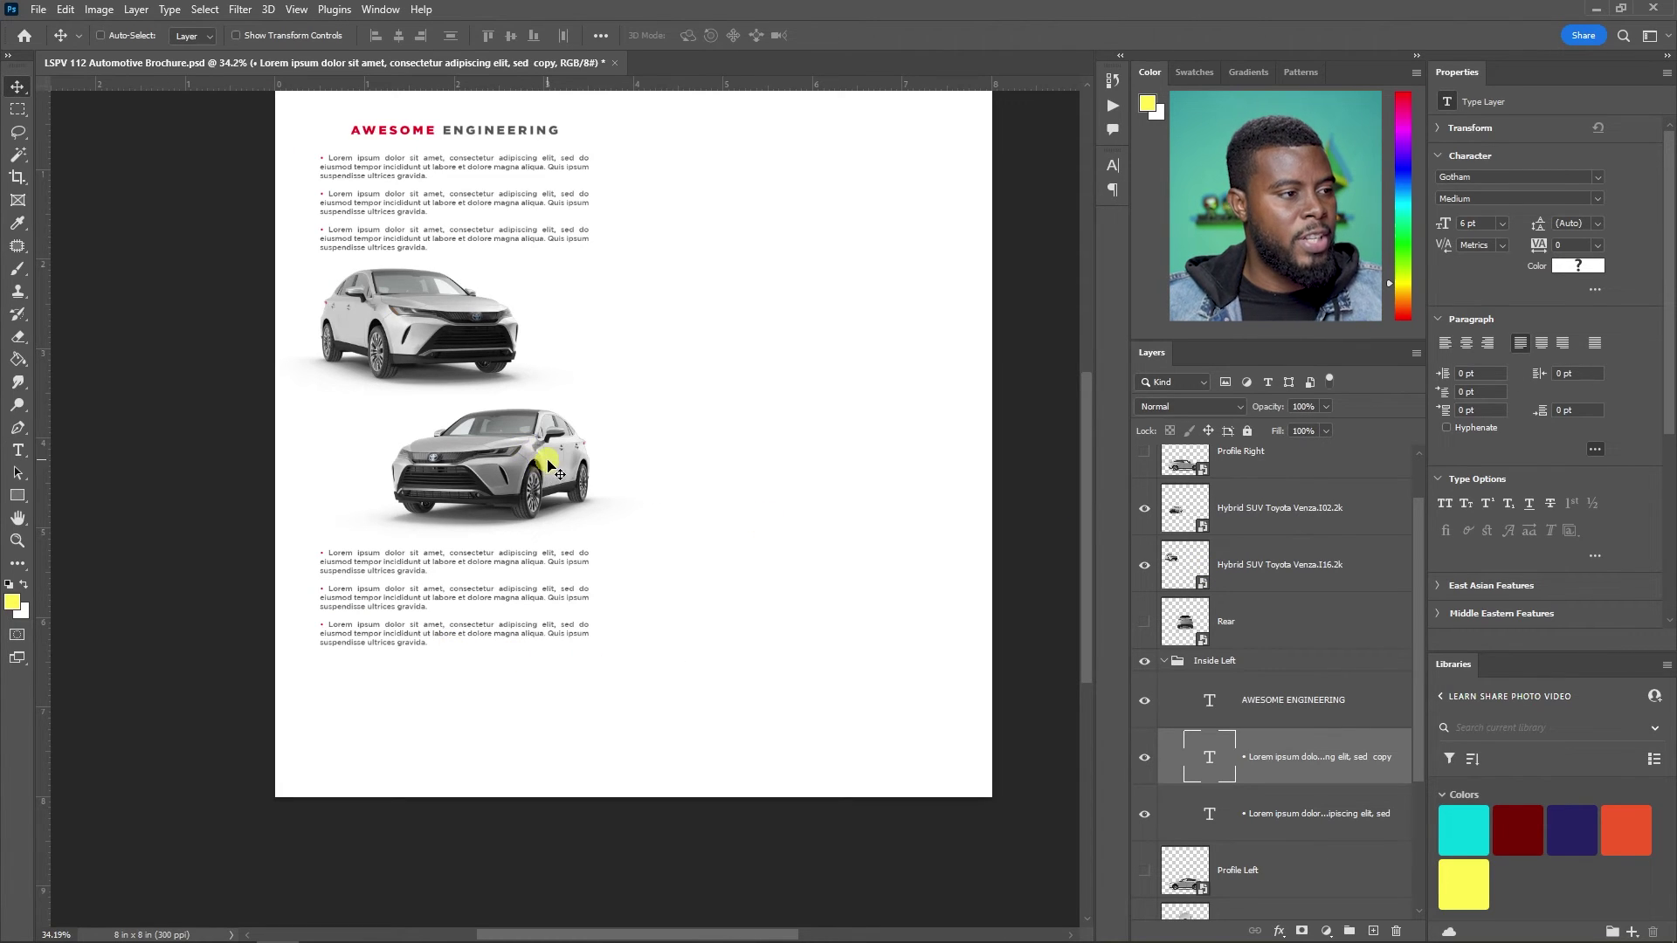
scroll(548, 464, "up", 1)
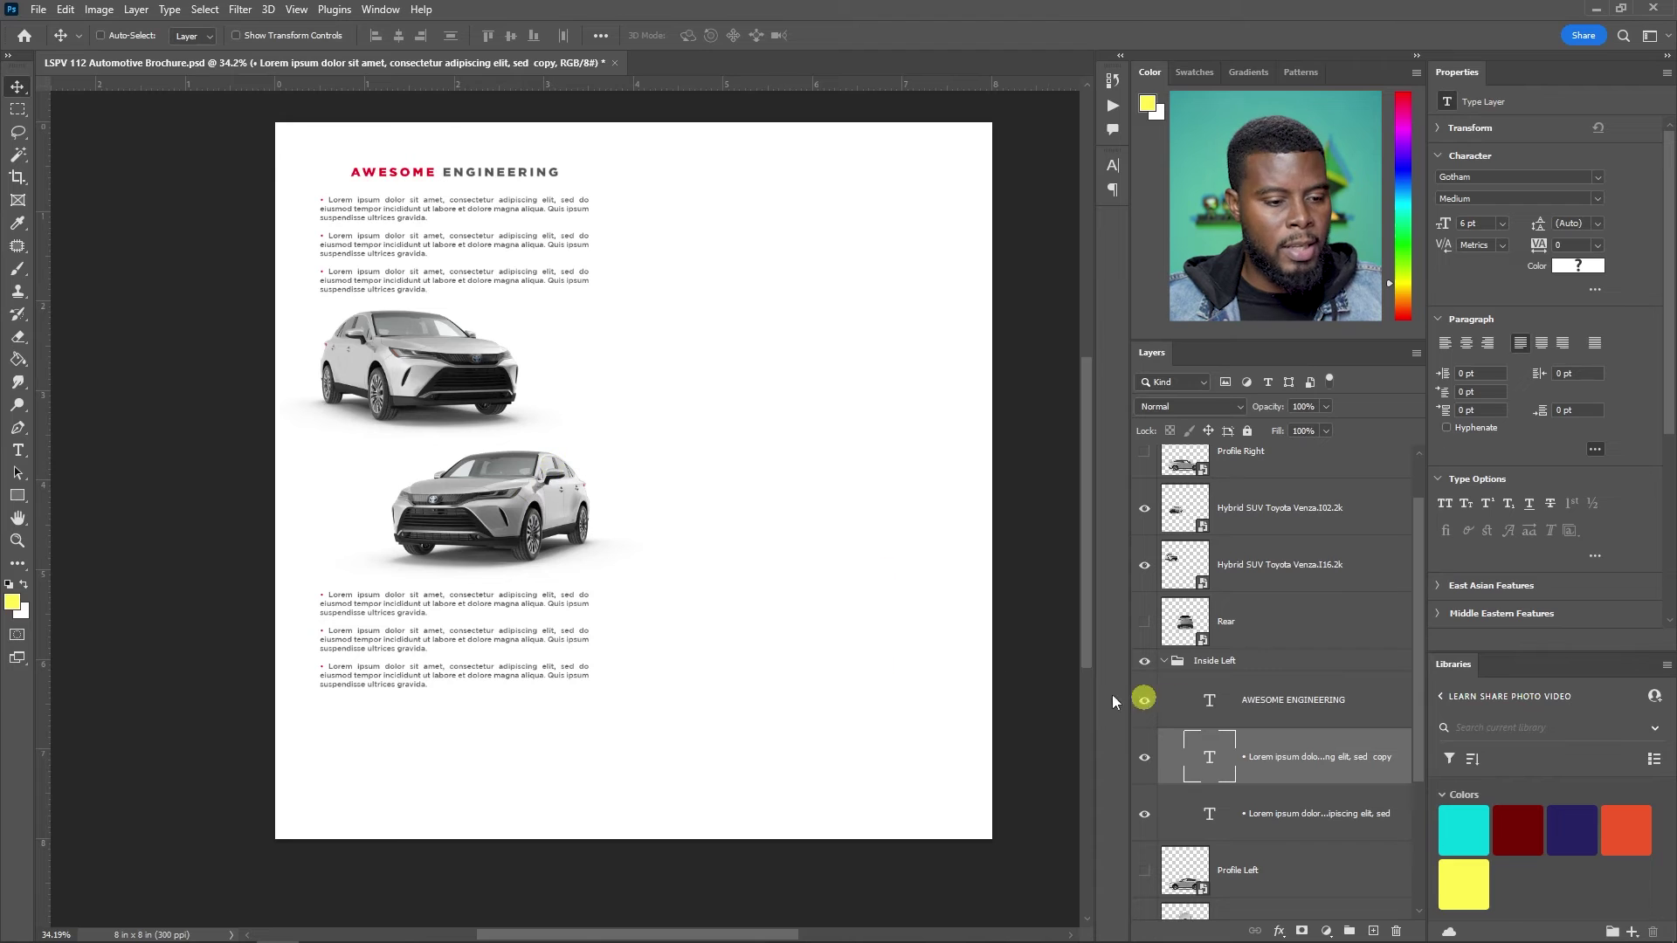
- Copy the three bullets in the lower text block and paste them below the originals to make six
double_click(442, 686)
key("ctrl+a")
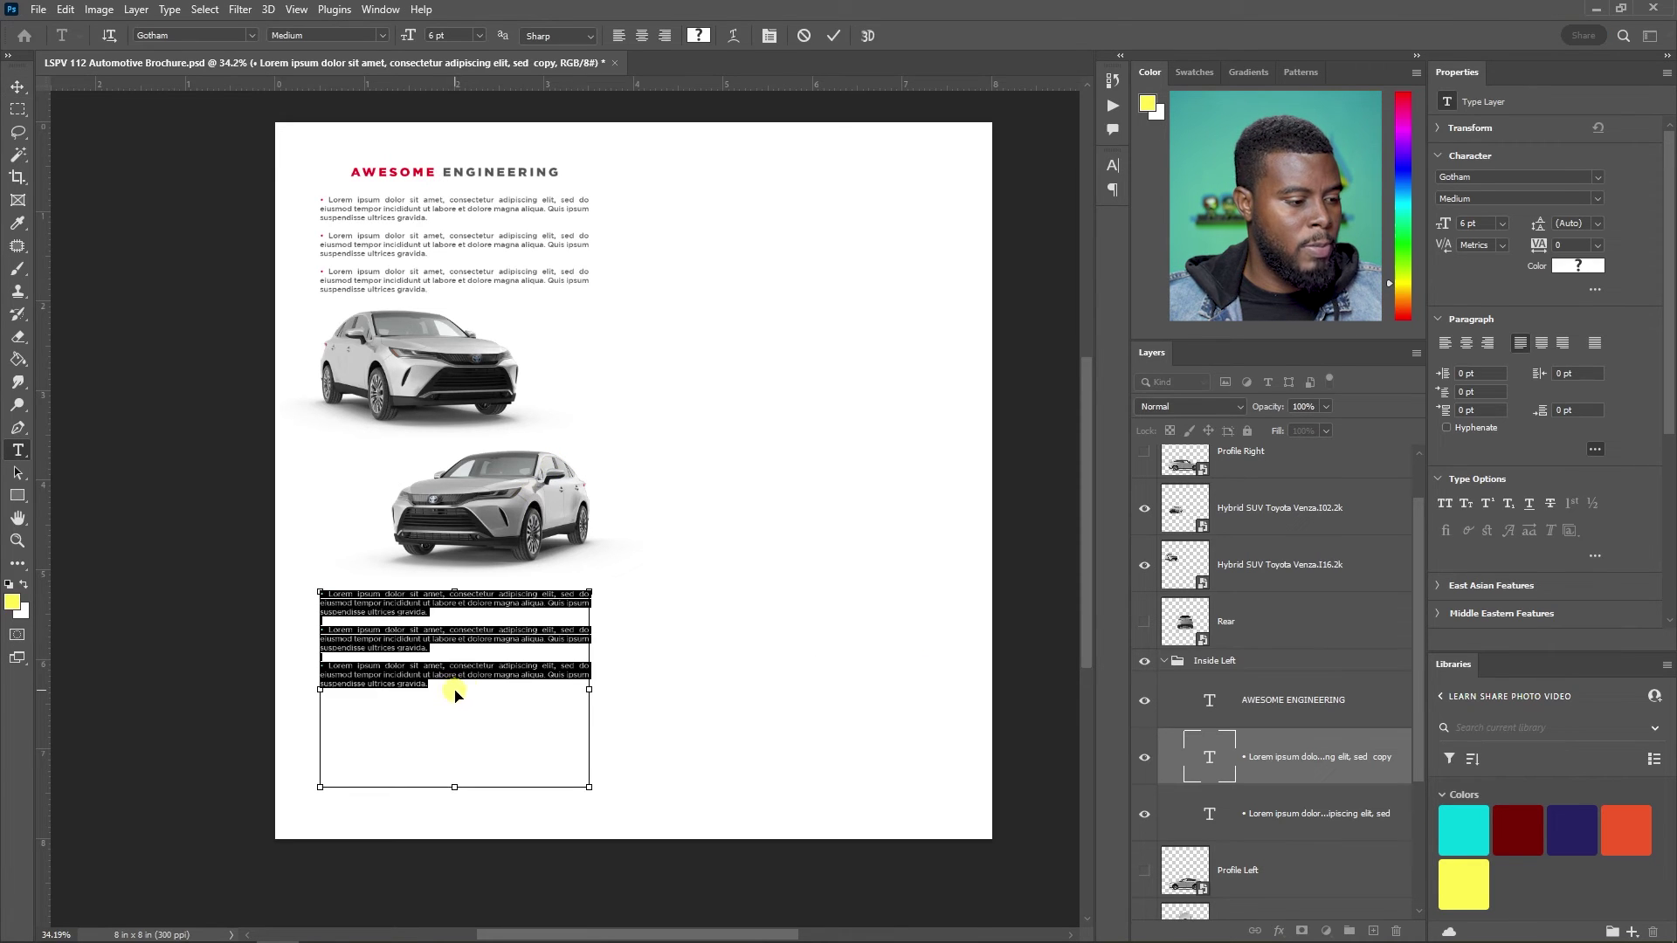
key("ctrl+c")
key("Right")
key("Return")
key("ctrl+v")
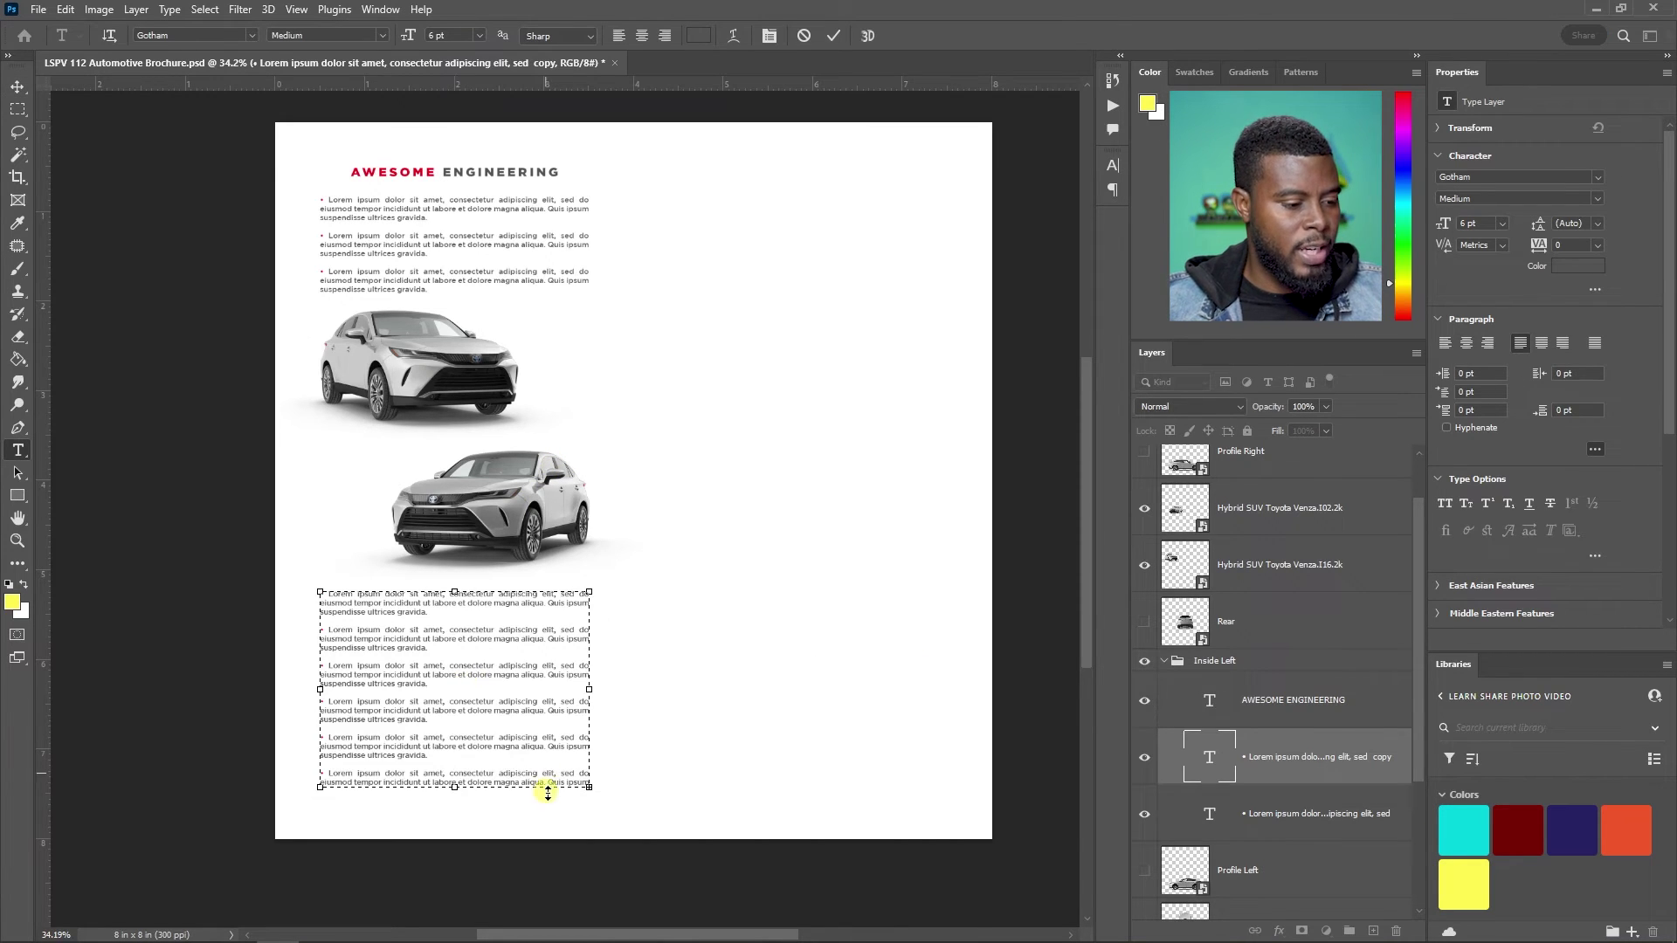
- Show the guides and extend the lower text frame down to the page's bottom margin guide
left_click_drag(434, 786, 476, 792)
key("ctrl+semicolon")
key("alt+space")
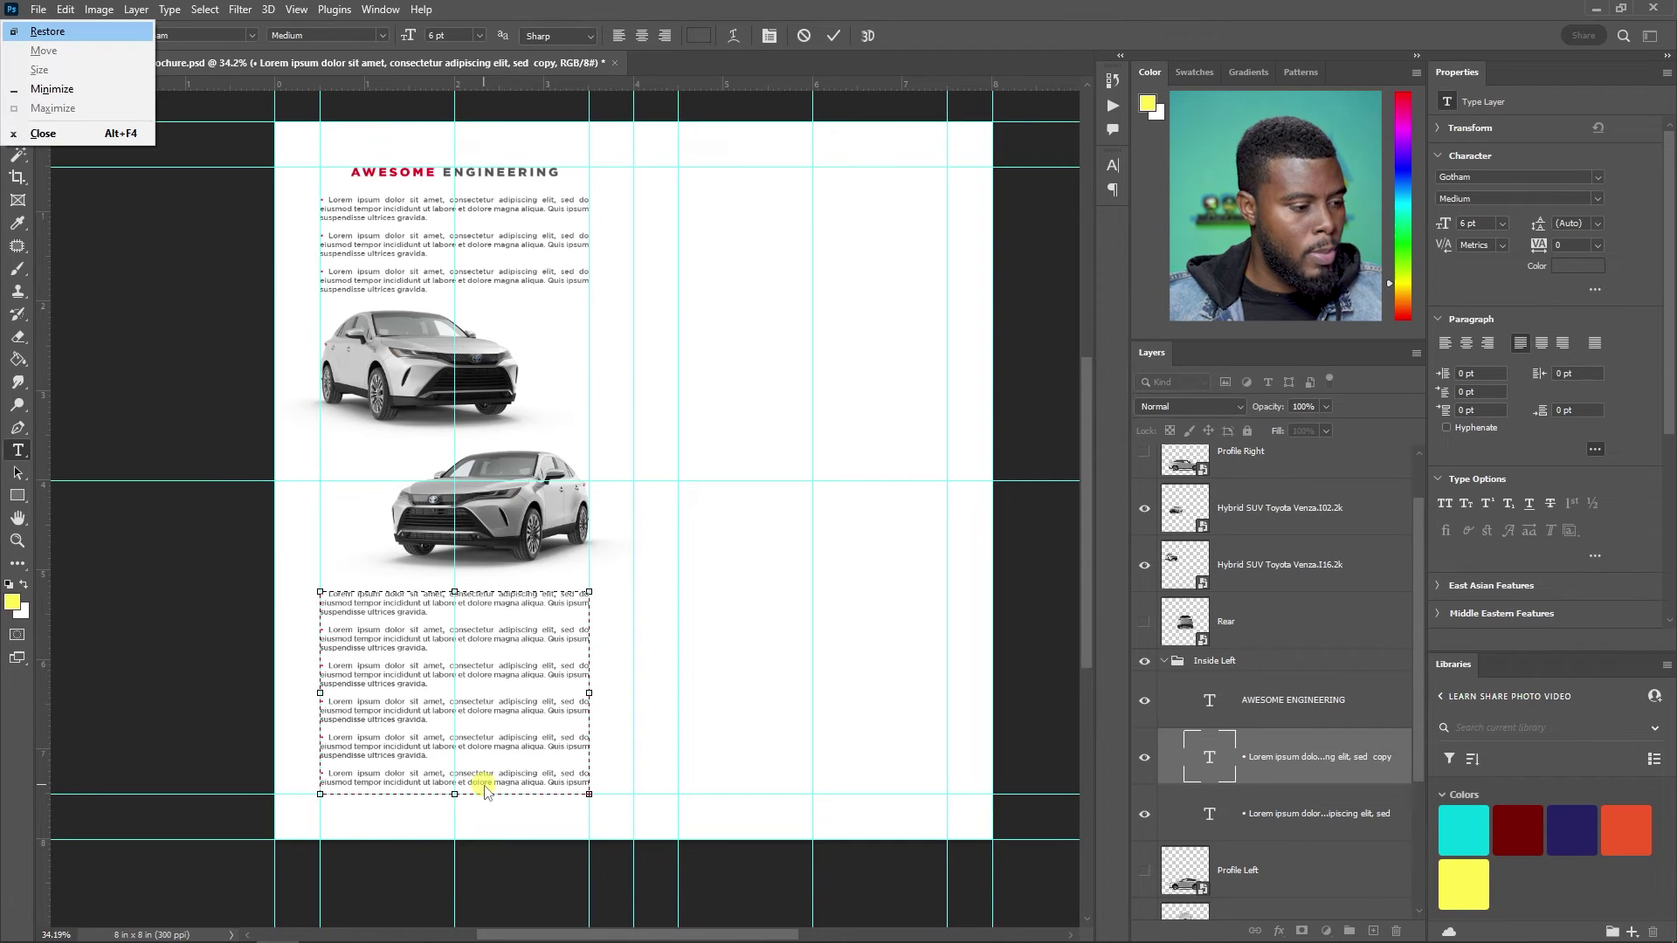
key("Escape")
key("Escape")
key("v")
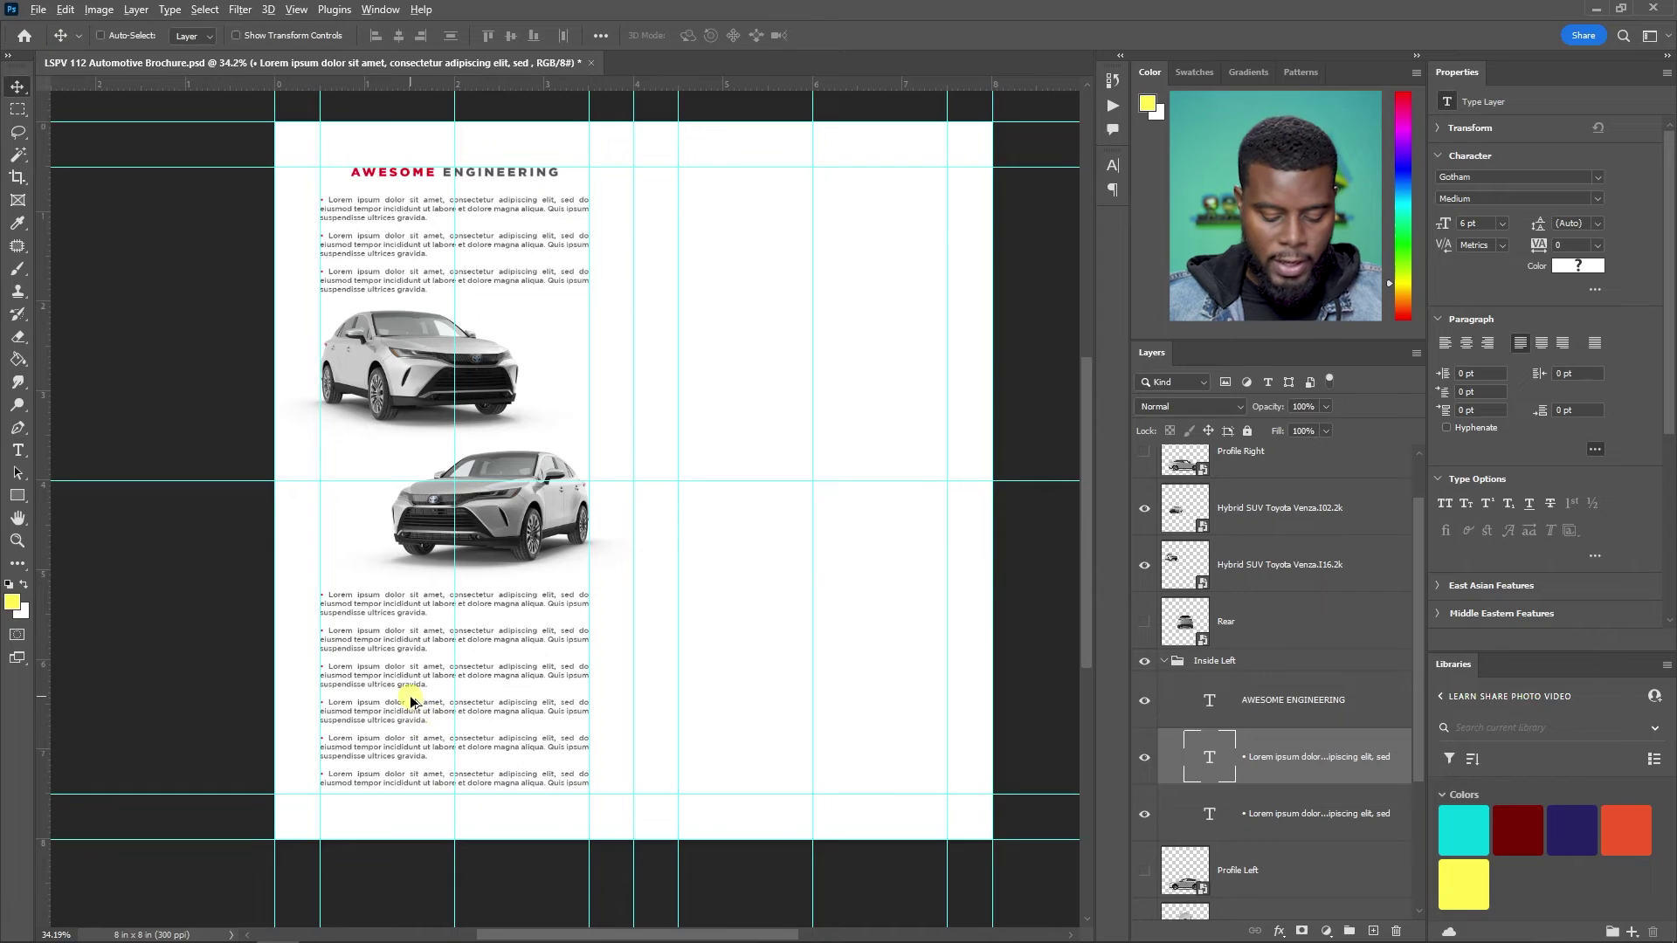
- Hide the guides to review the left page with its two text blocks and two cars
scroll(414, 699, "up", 1)
key("ctrl+semicolon")
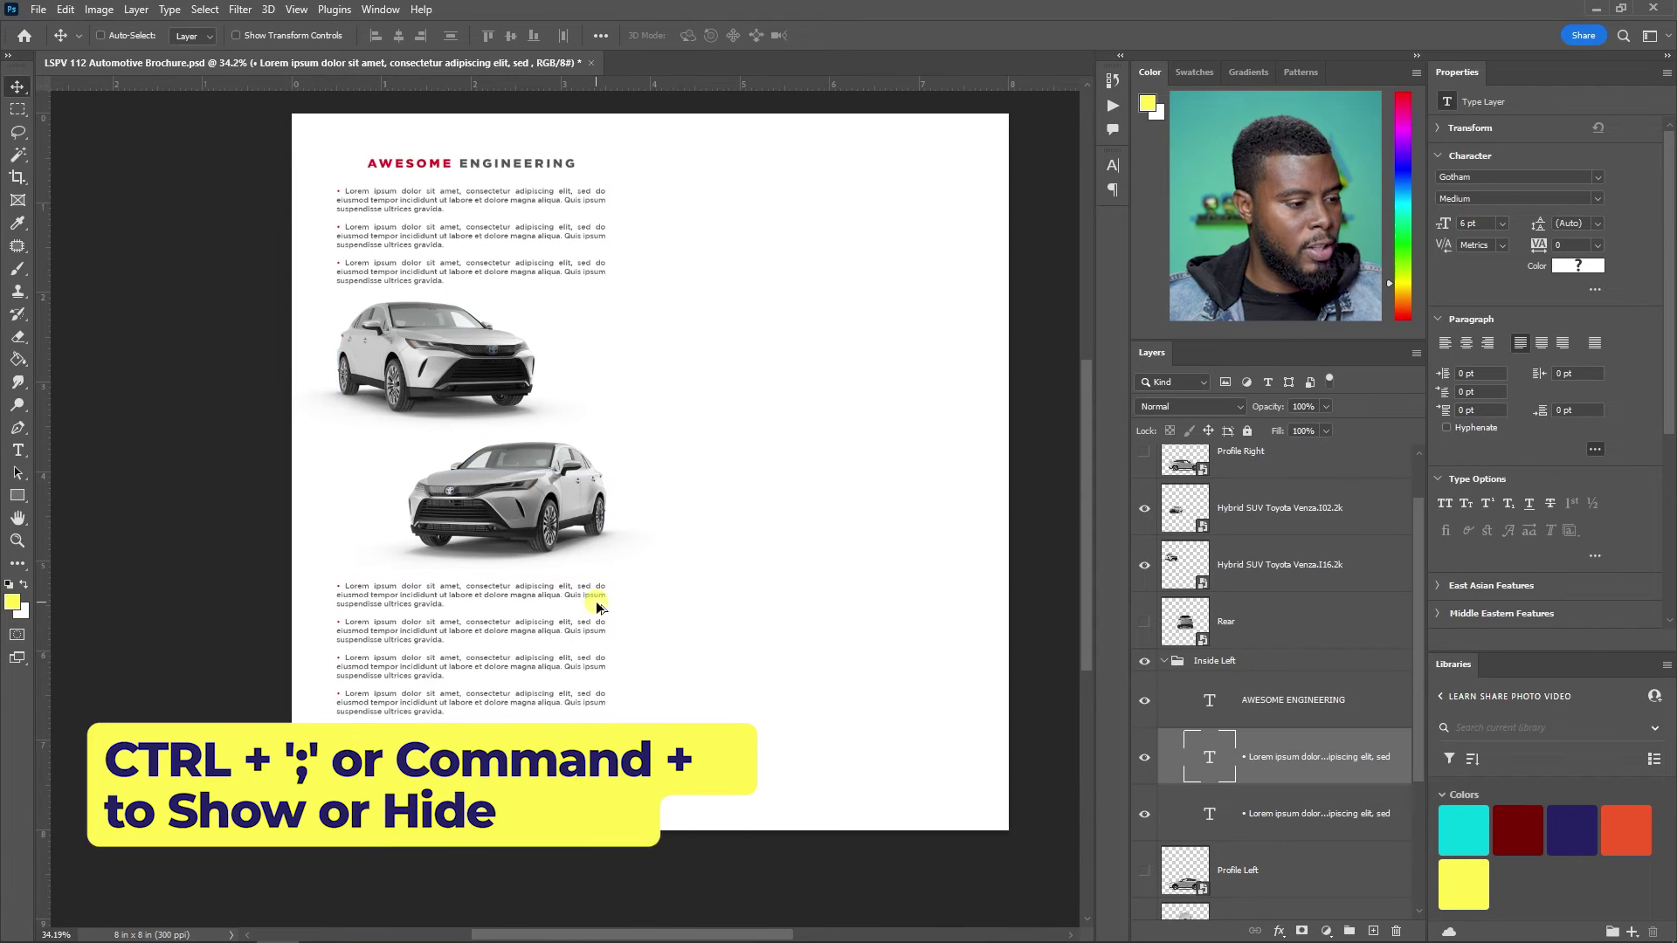
scroll(597, 605, "down", 1)
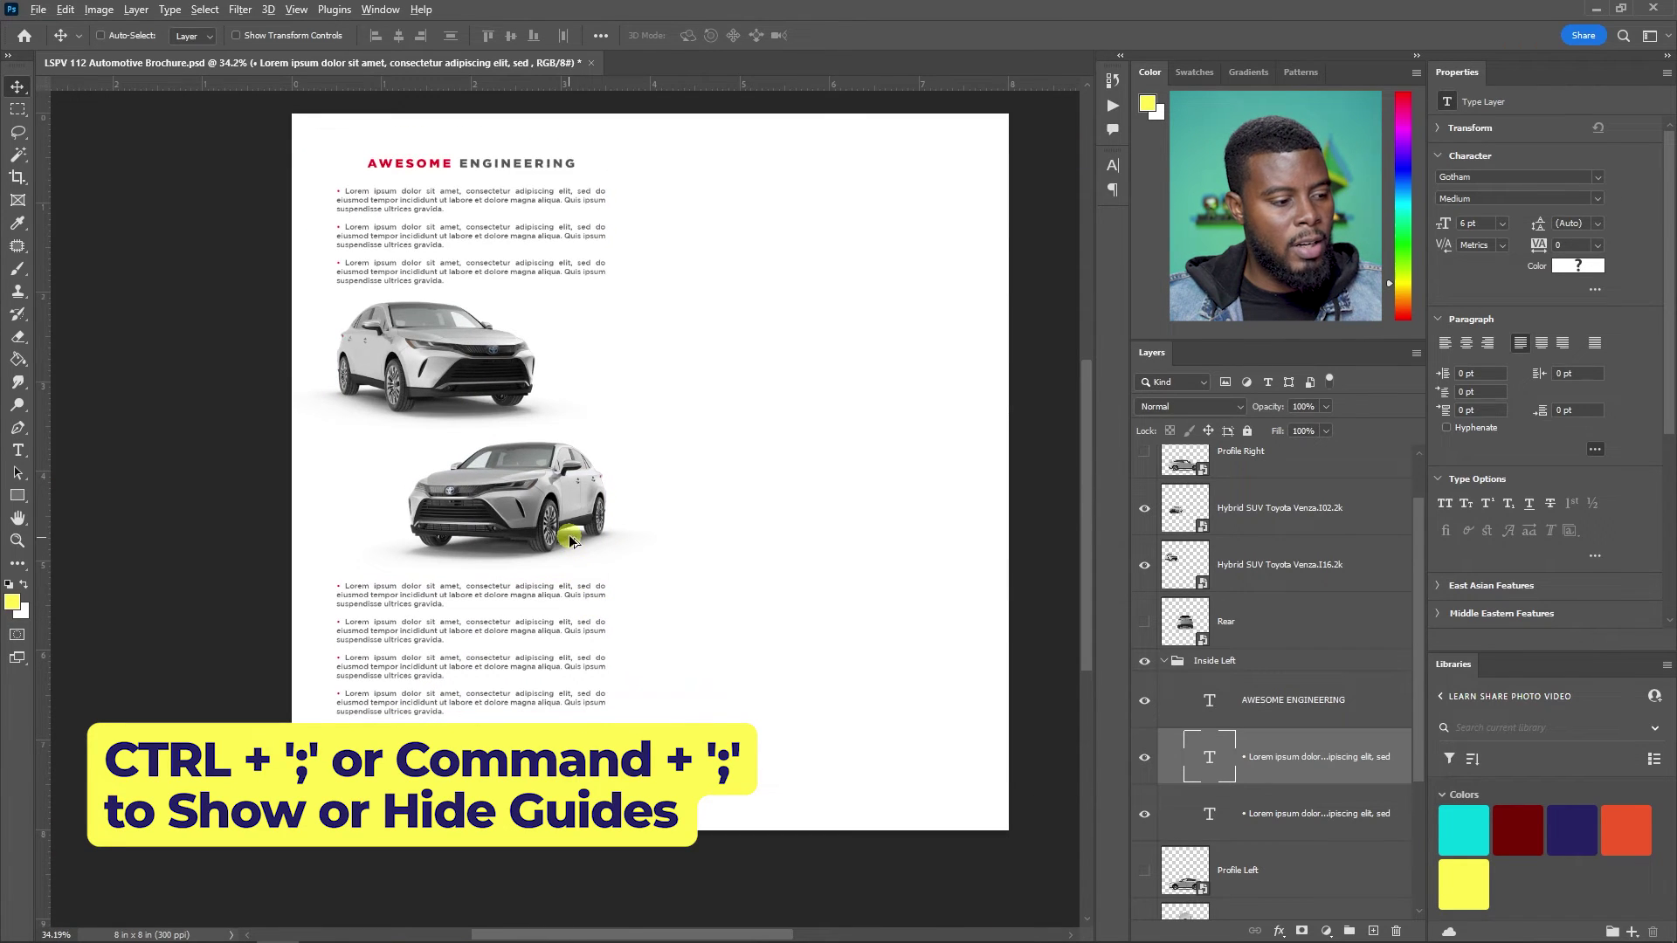
scroll(572, 542, "up", 1)
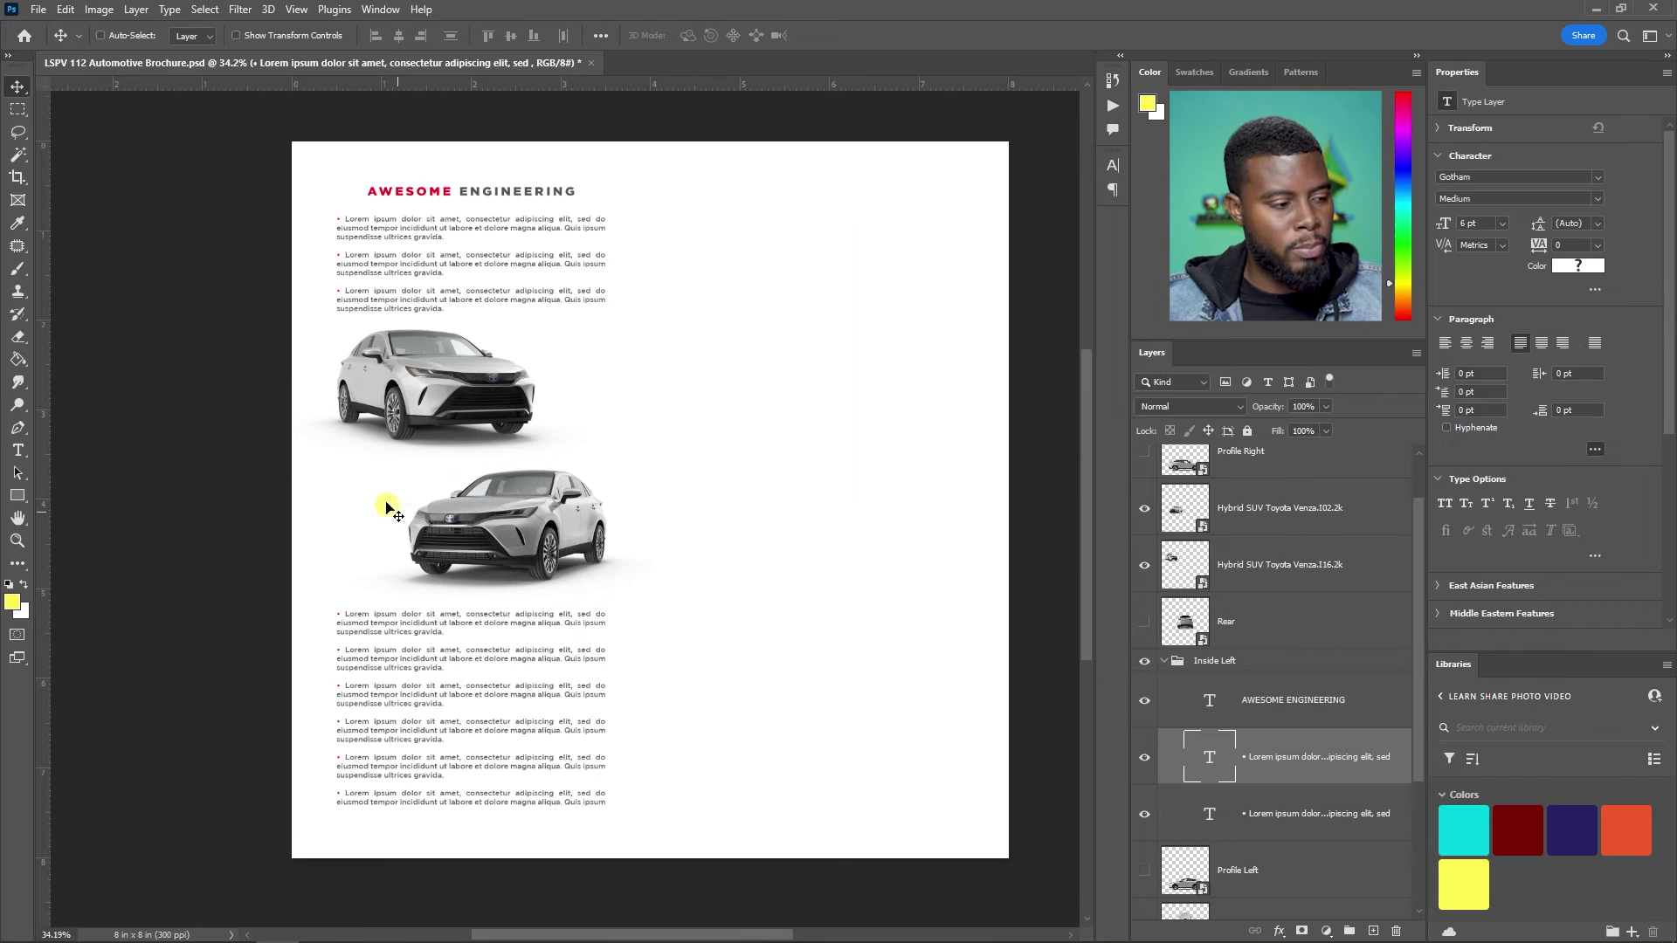
- Draw a small circle about 0.1 in wide with the Ellipse tool in the blank area beside the lower car's front
scroll(383, 534, "up", 5)
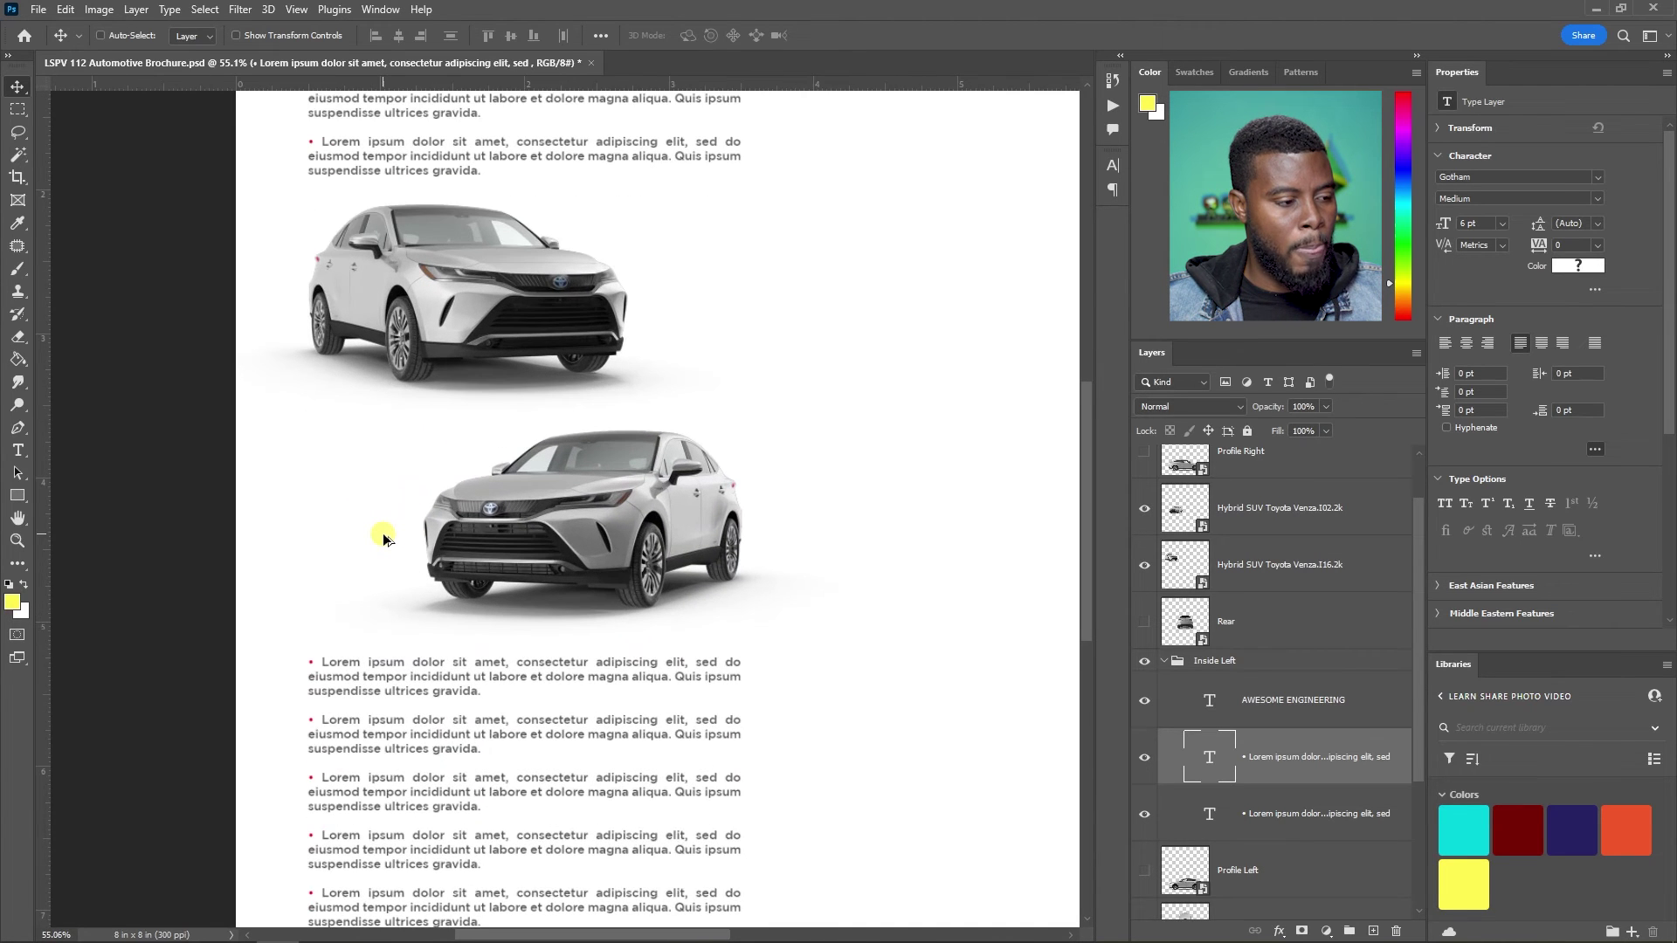
scroll(383, 535, "up", 3)
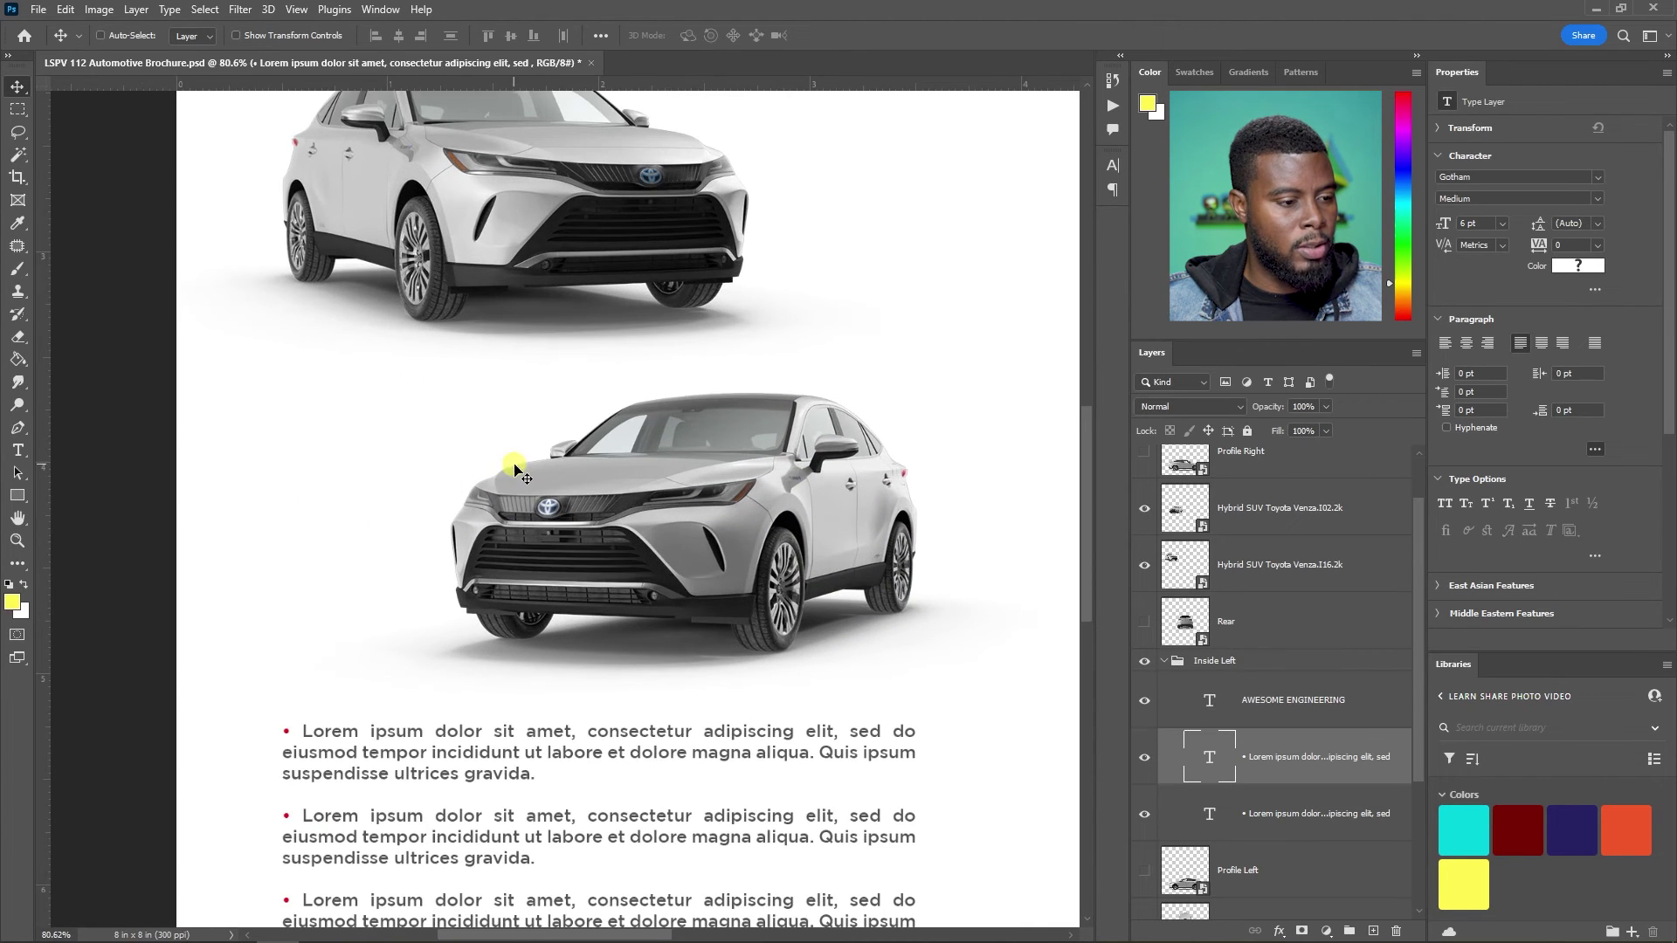
scroll(527, 452, "down", 1)
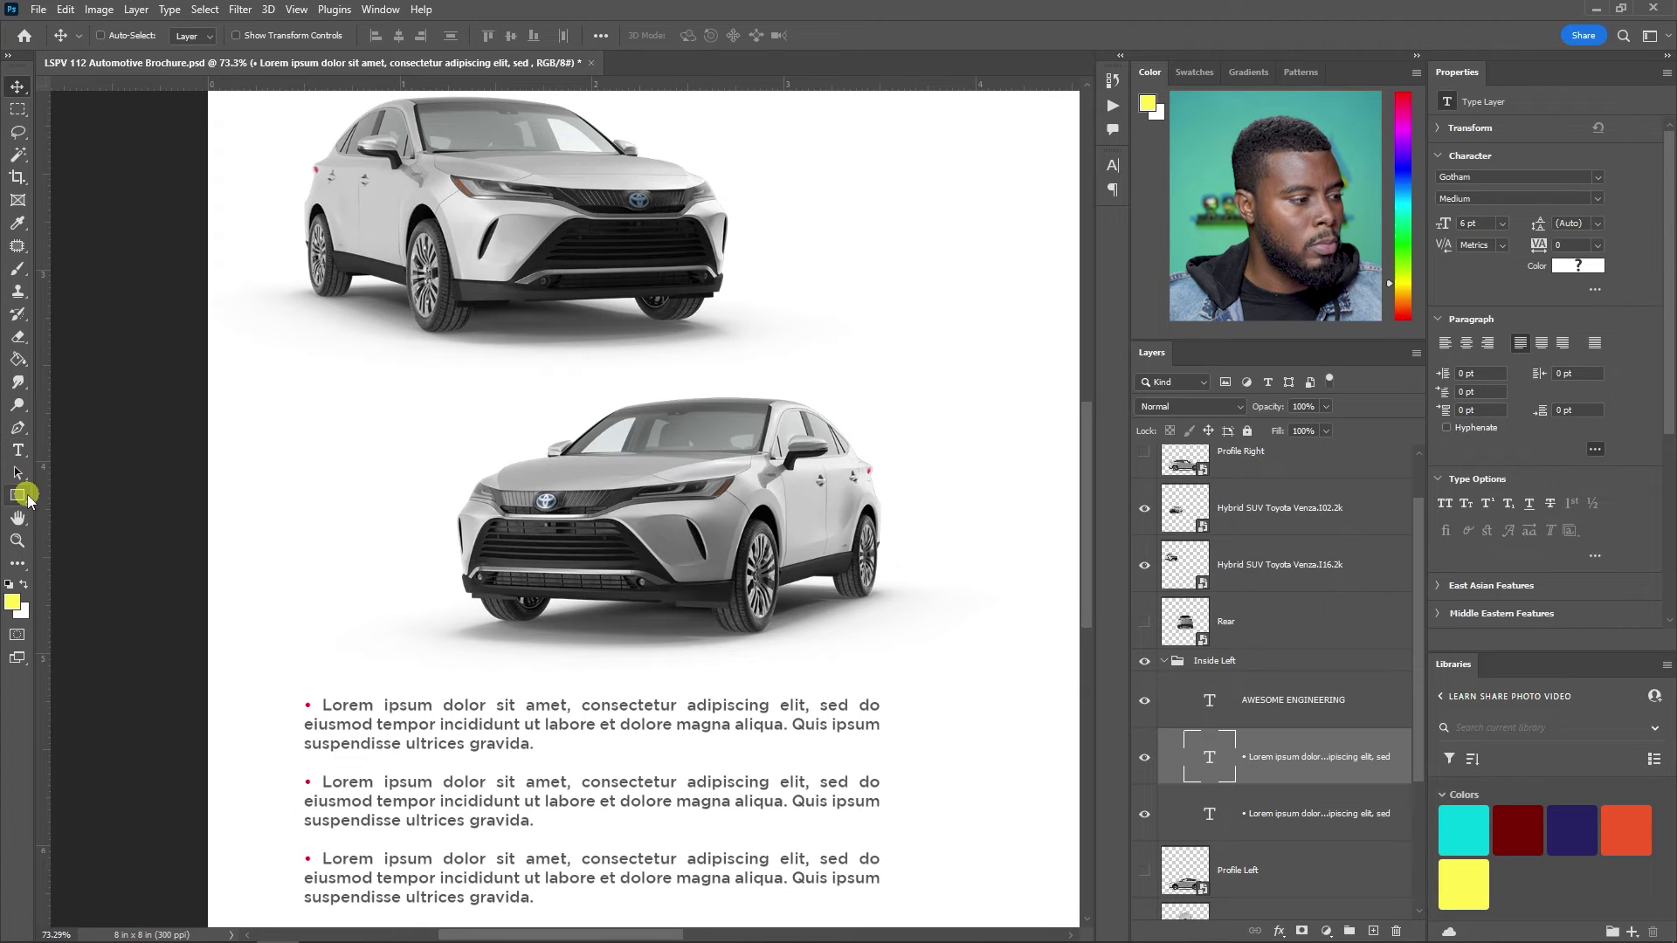
left_click(27, 496)
left_click(83, 512)
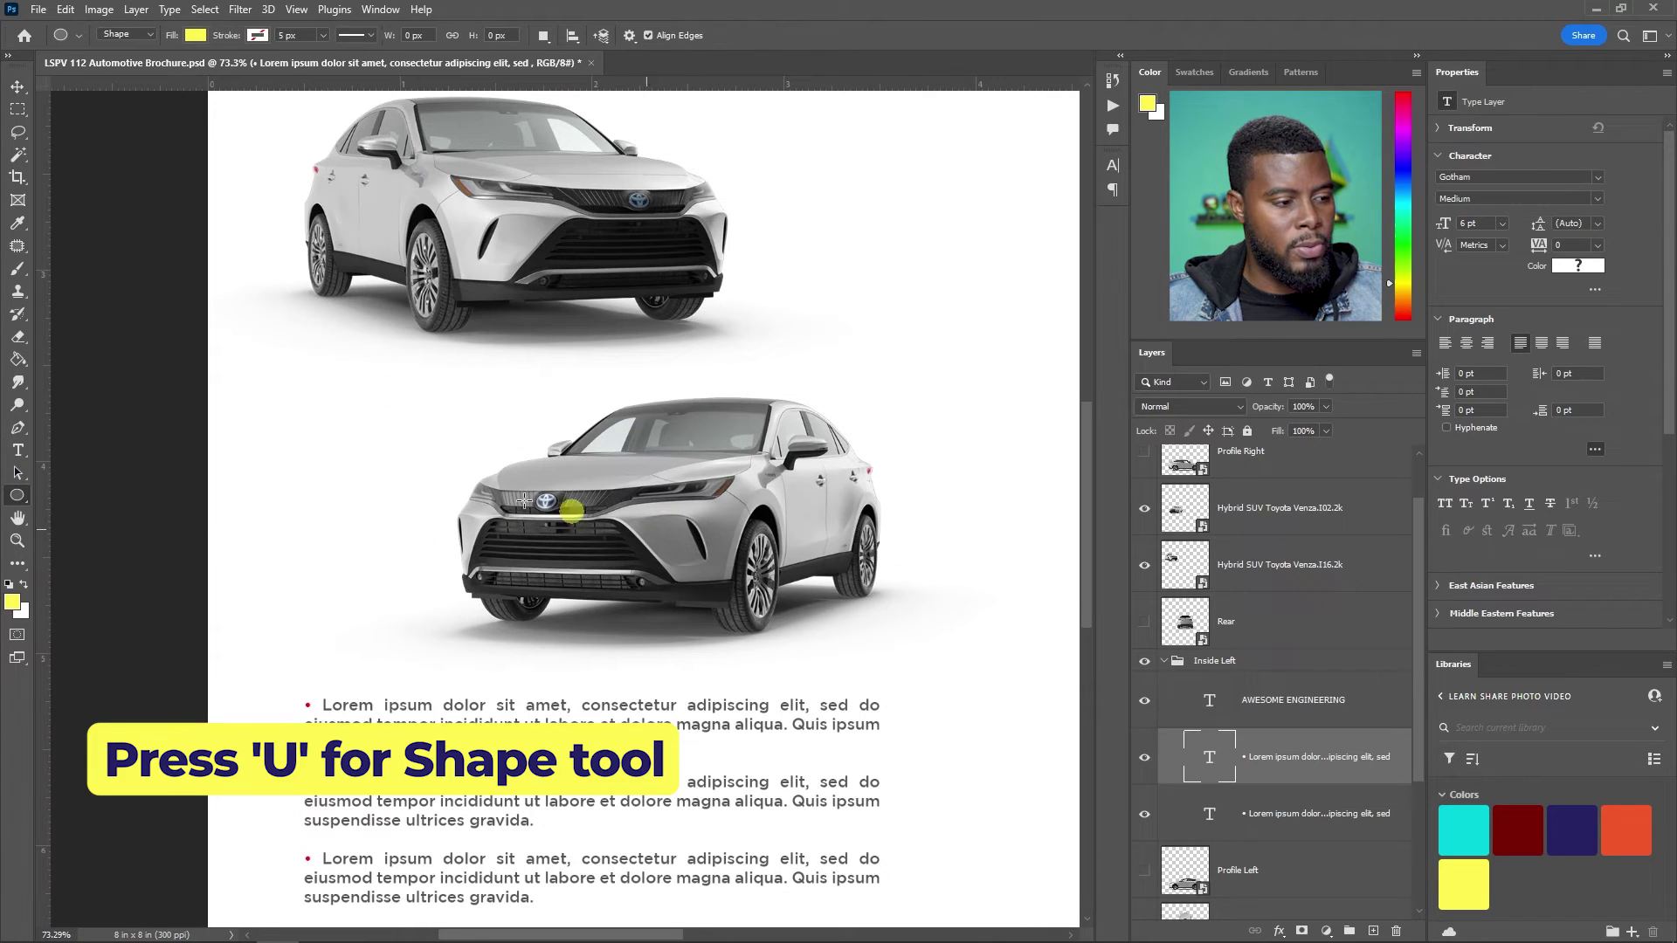
left_click_drag(375, 447, 398, 468)
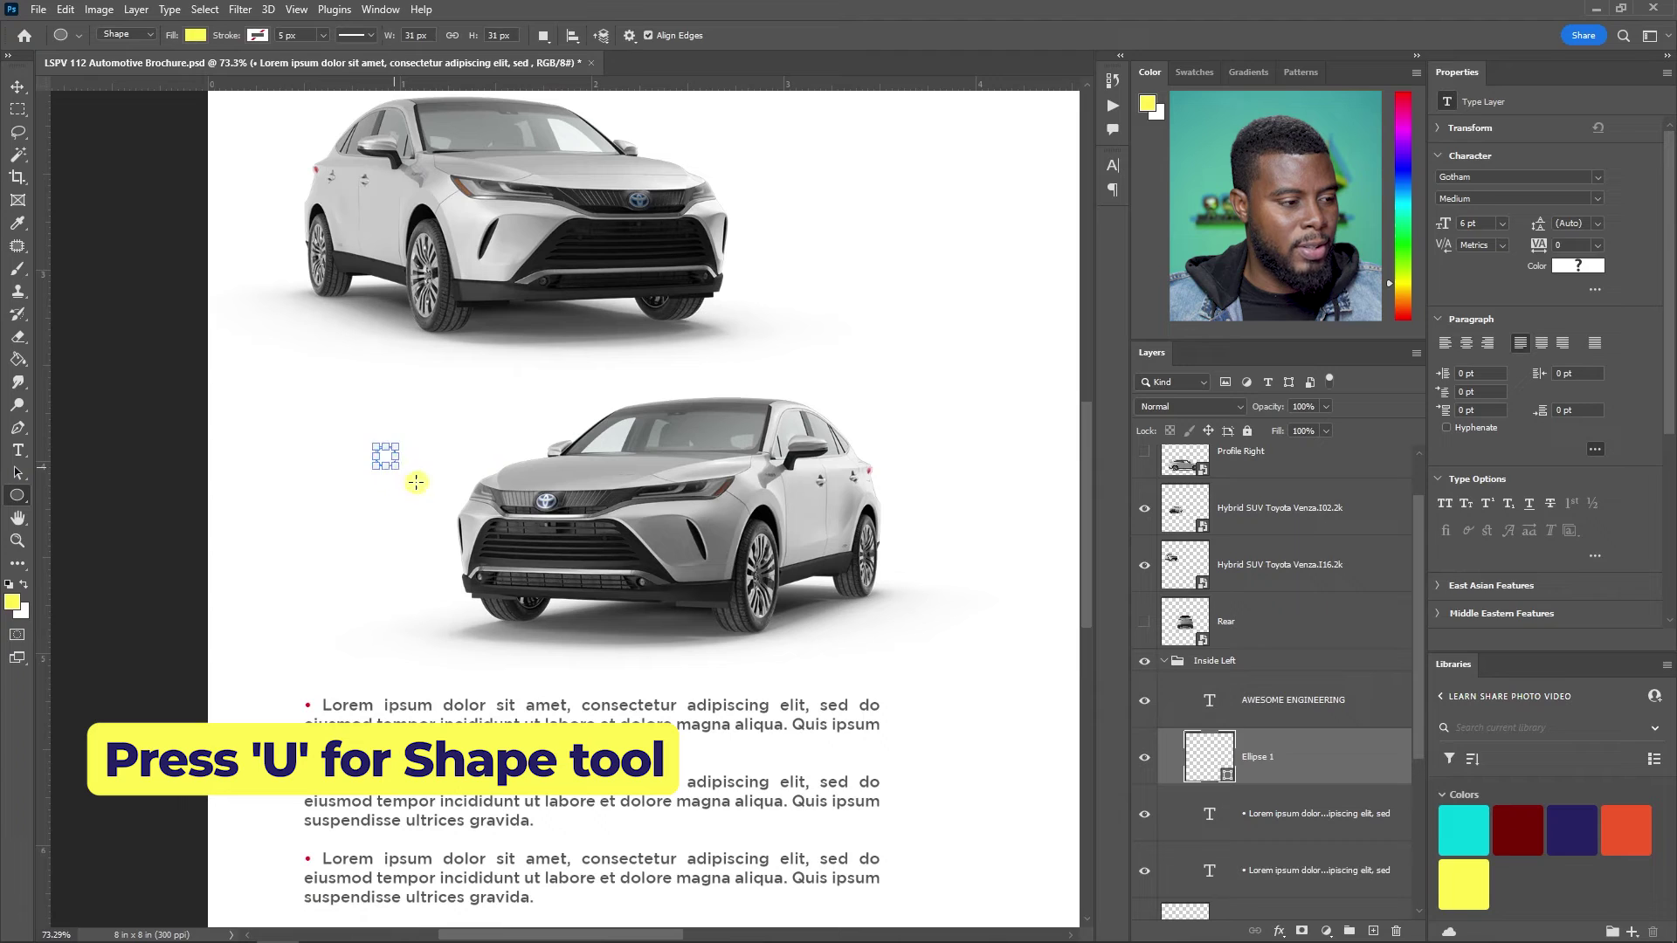
key("v")
- Fill the circle with the recently used red and move it near the lower car's rear wheel, at X 3.5 in, Y 4.85 in
left_click(1493, 255)
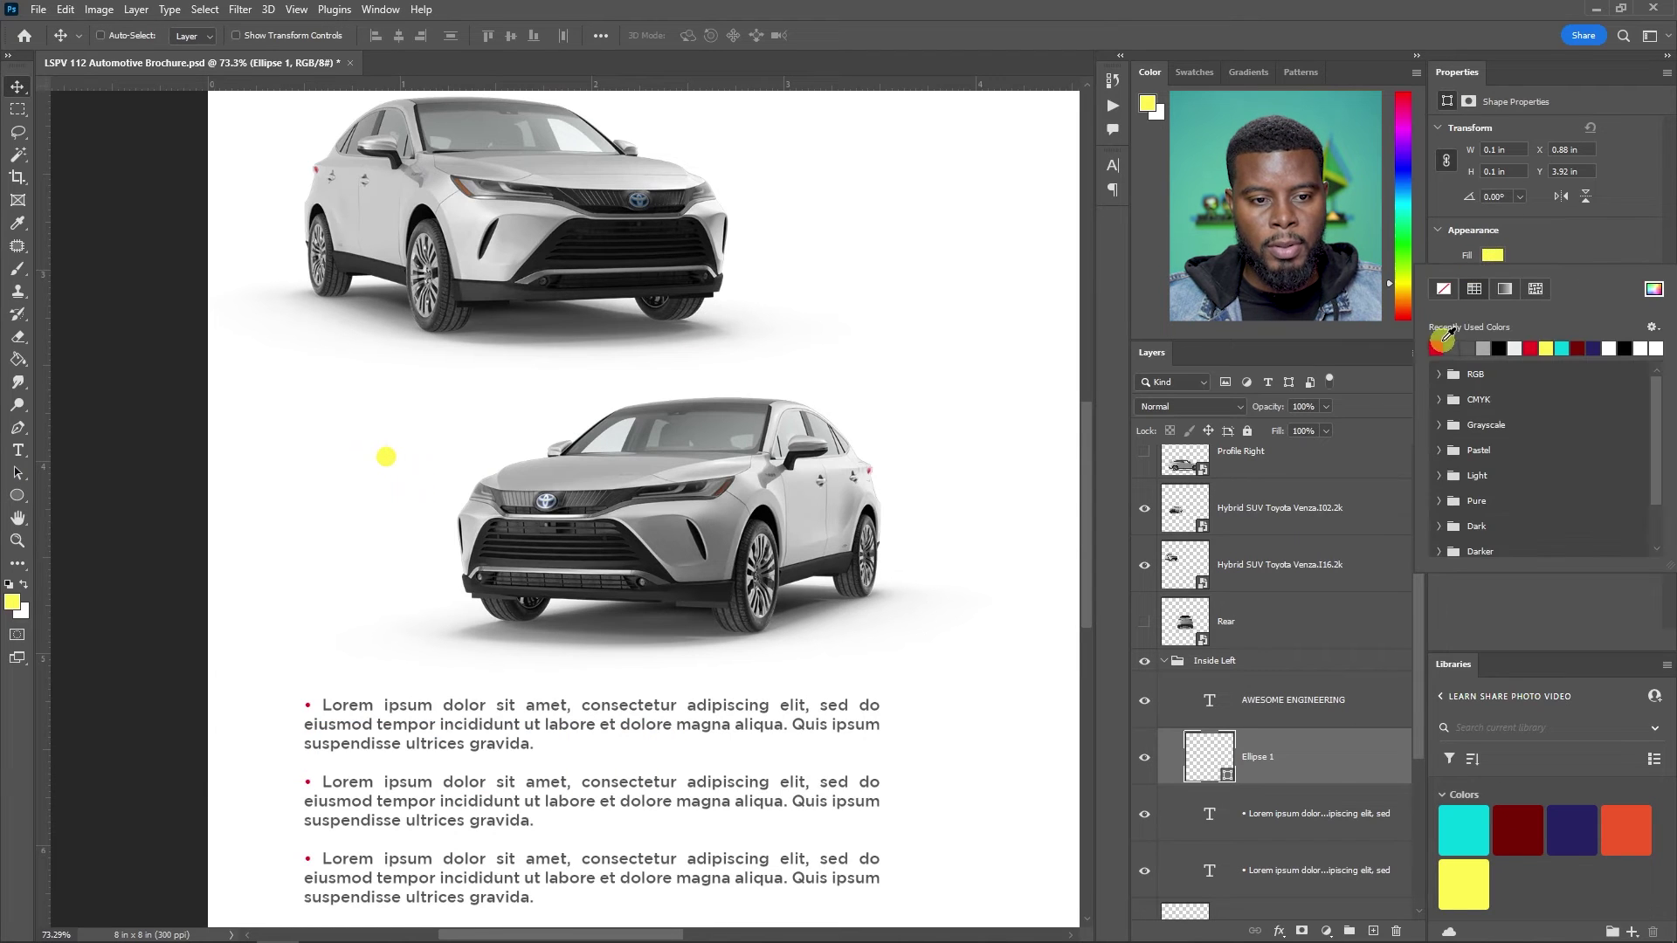
left_click(1436, 345)
left_click_drag(419, 469, 905, 647)
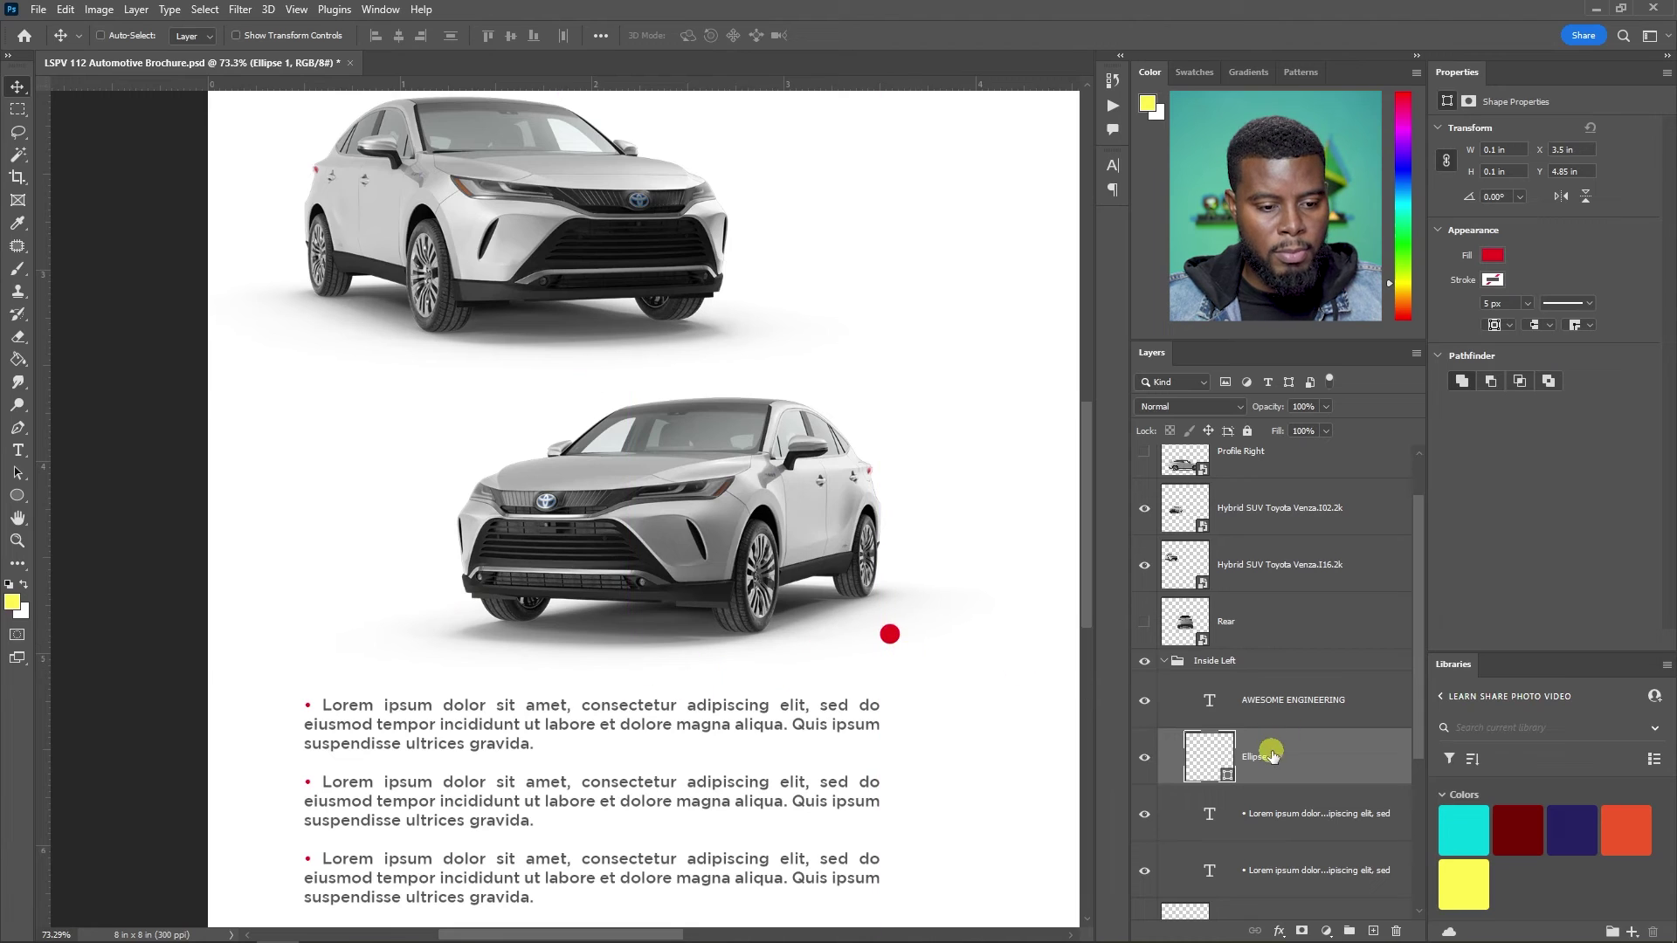
- Move both Hybrid SUV Toyota Venza car layers into the Inside Left group, directly below the Ellipse 1 layer
scroll(1275, 742, "down", 3)
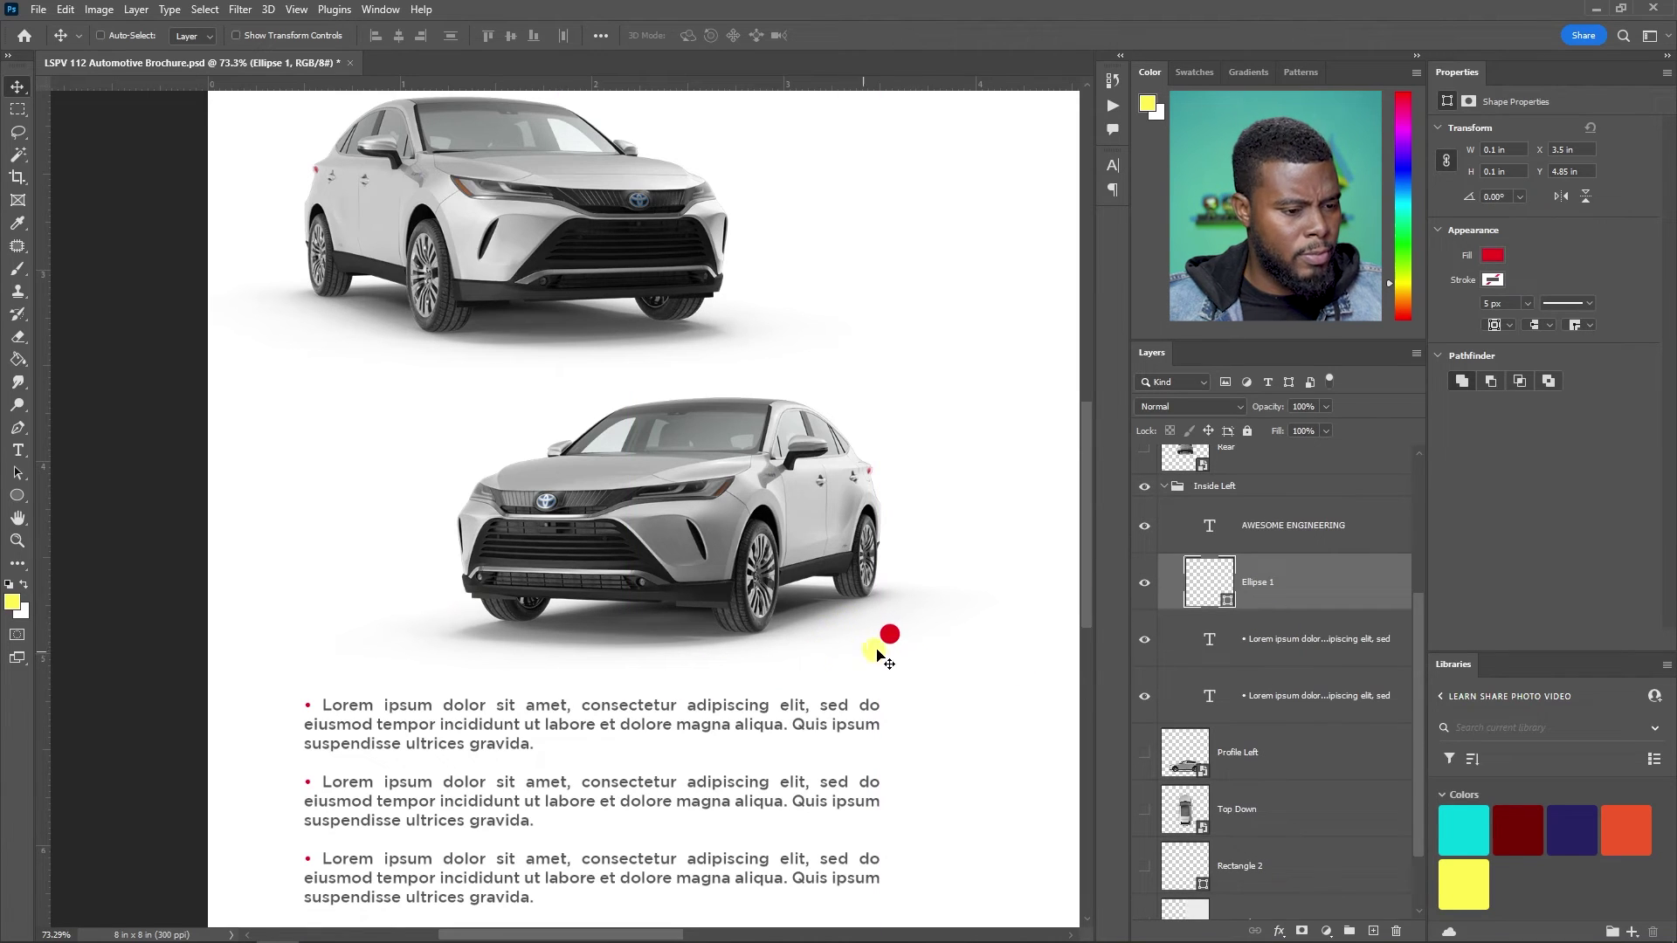
scroll(1321, 663, "up", 3)
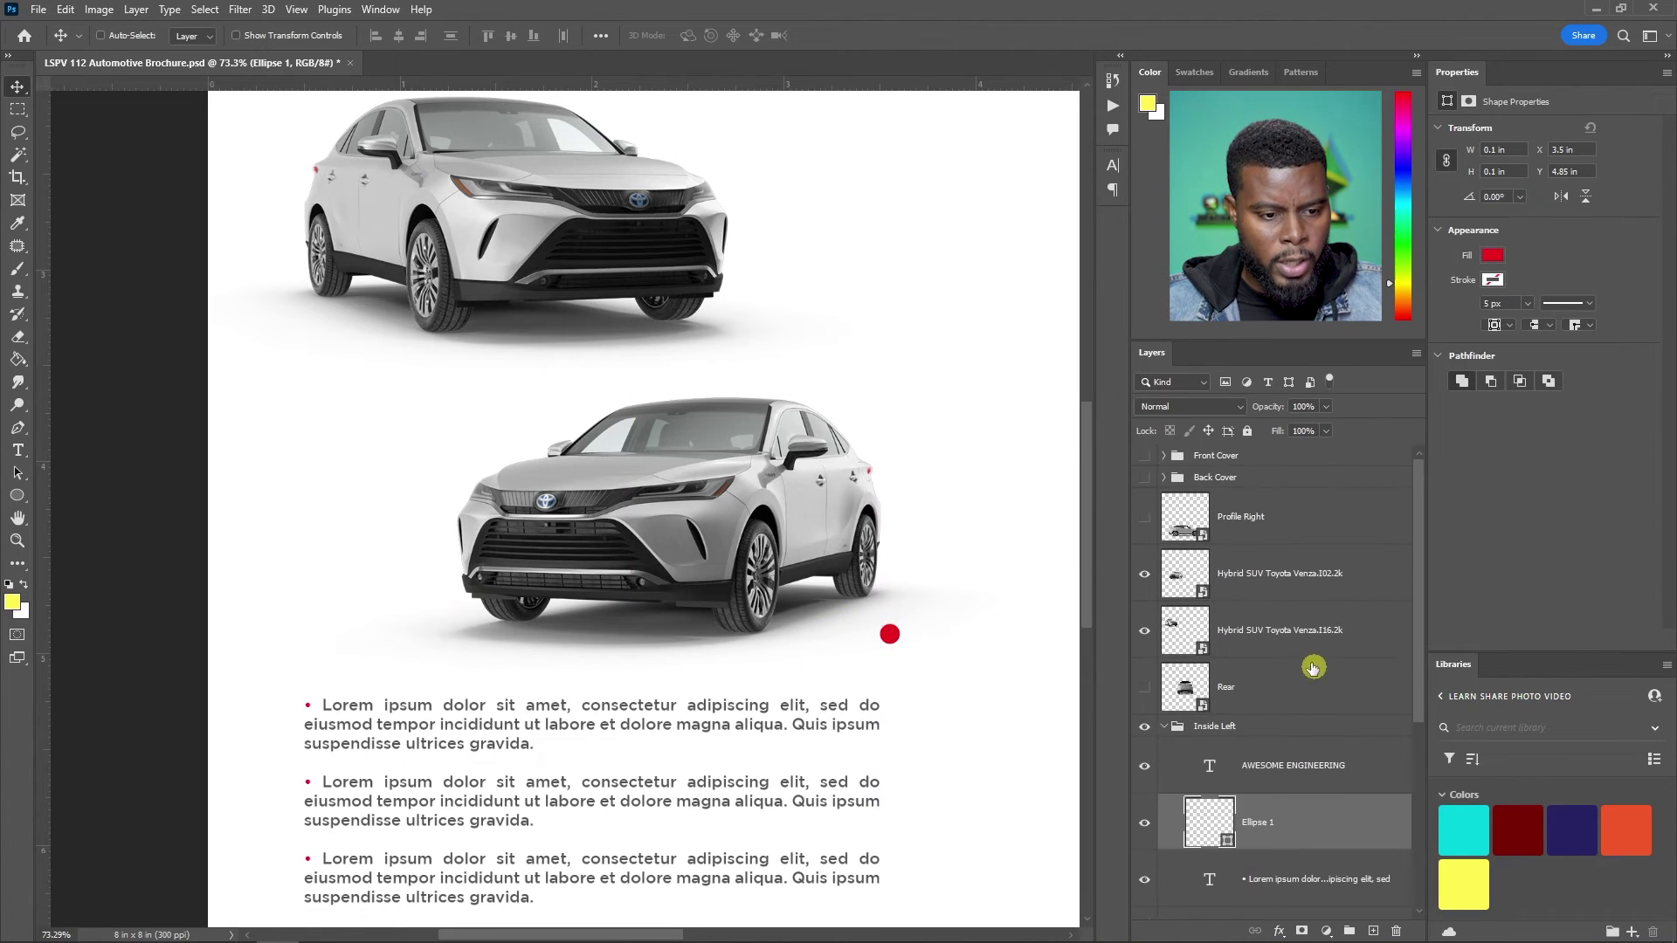
left_click(1278, 594)
left_click(1286, 631, "shift")
left_click_drag(1285, 631, 1290, 796)
- Move the red circle onto the lower car's front corner, at X 1.25 in, Y 4.19 in
left_click(1284, 683)
left_click_drag(923, 663, 493, 541)
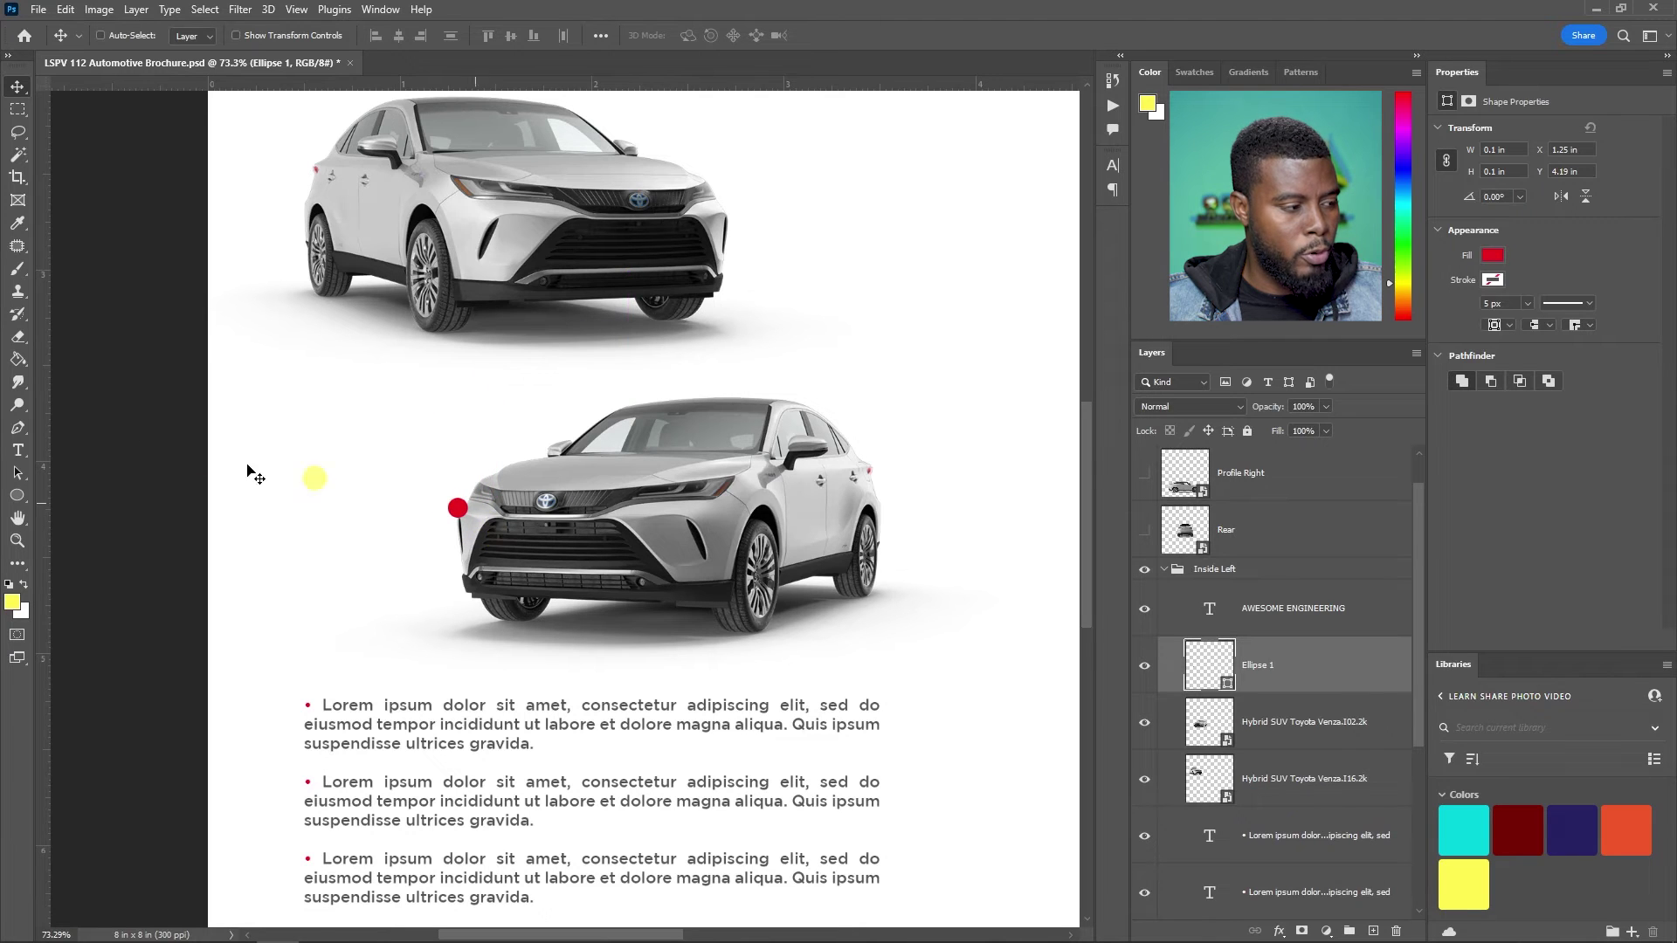
scroll(370, 547, "down", 1)
- Draw a diagonal 1 px red line with the Line tool from beside the circle down to just above the first bullet
scroll(376, 565, "up", 3)
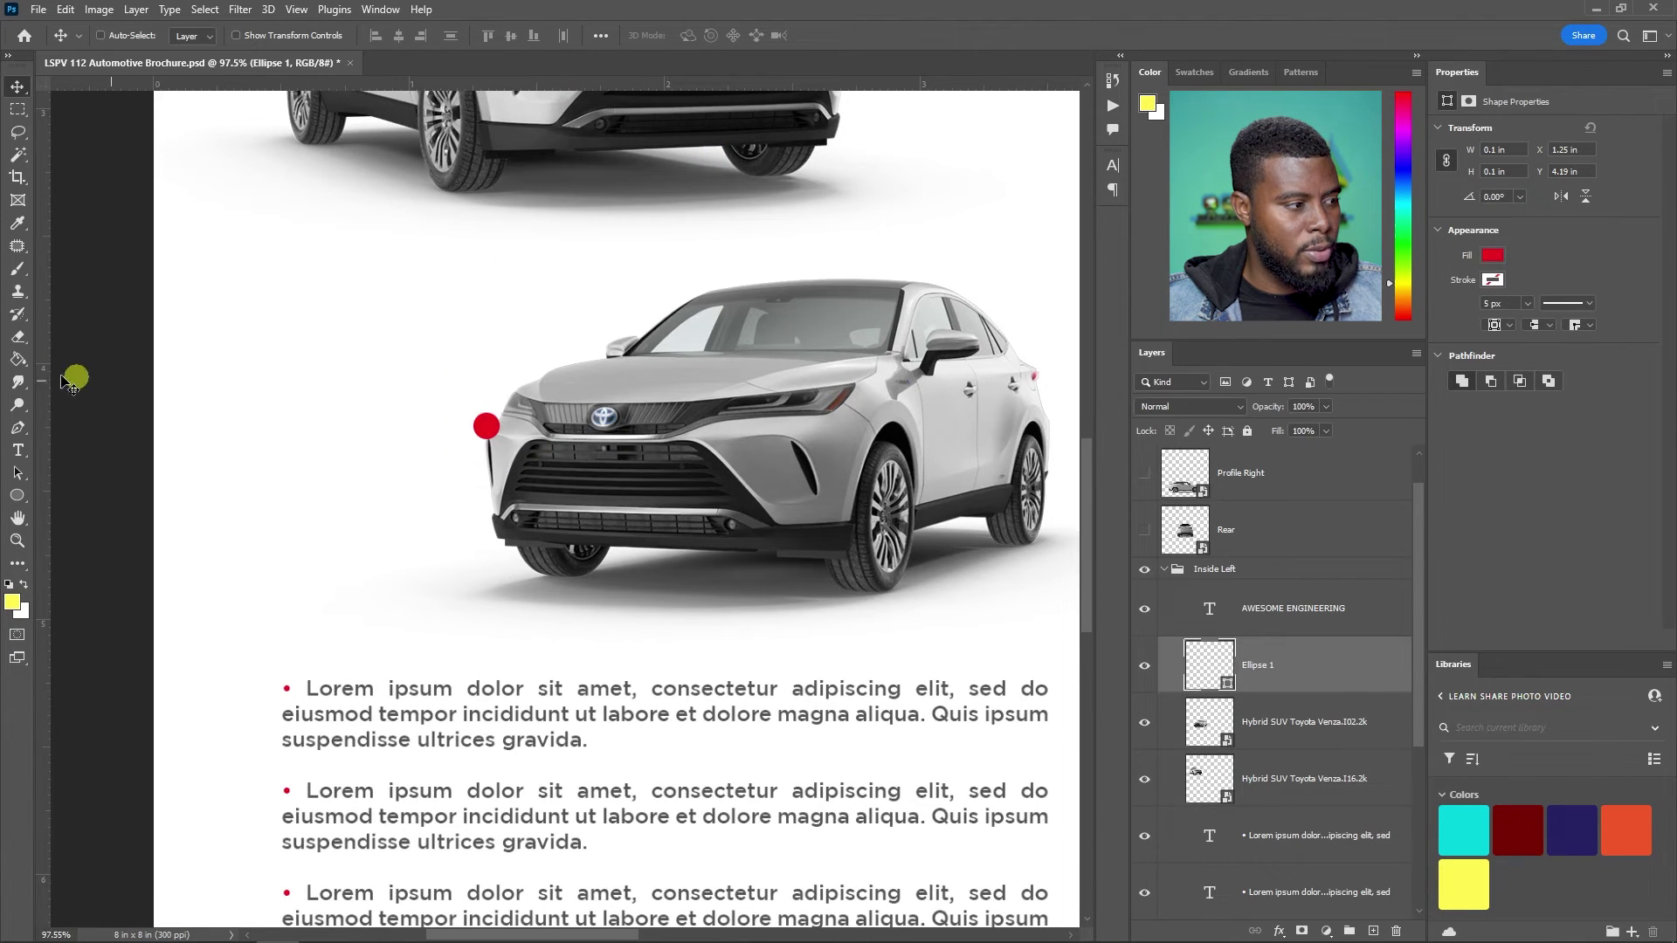
key("u")
right_click(19, 494)
left_click(96, 572)
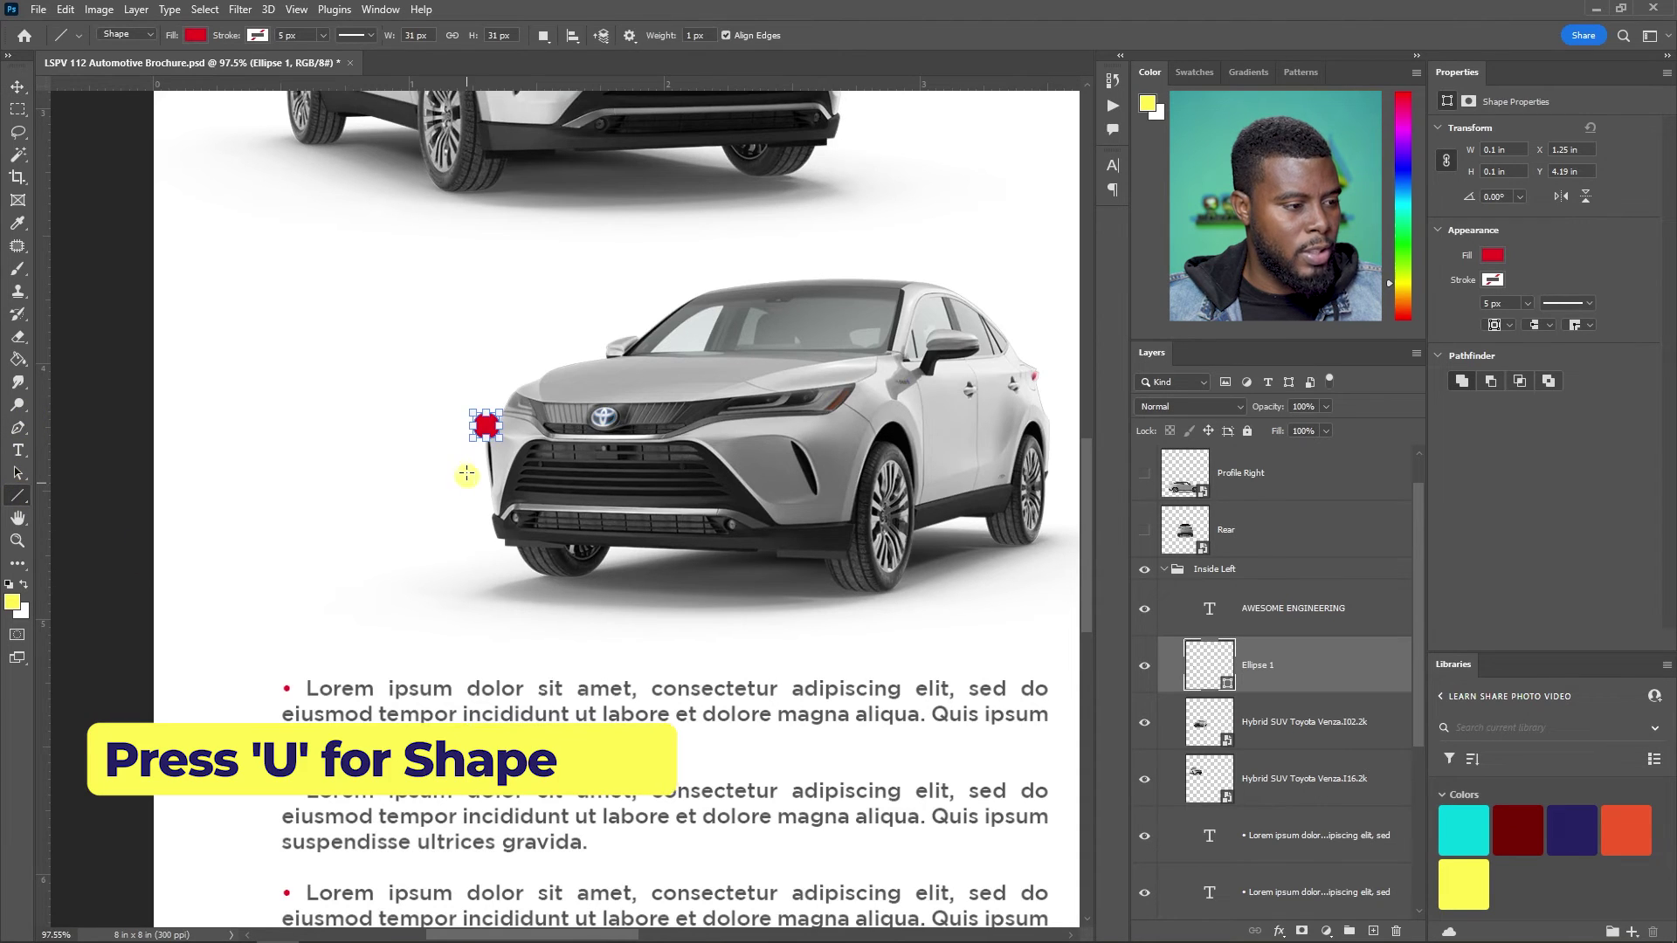
left_click_drag(463, 428, 289, 669)
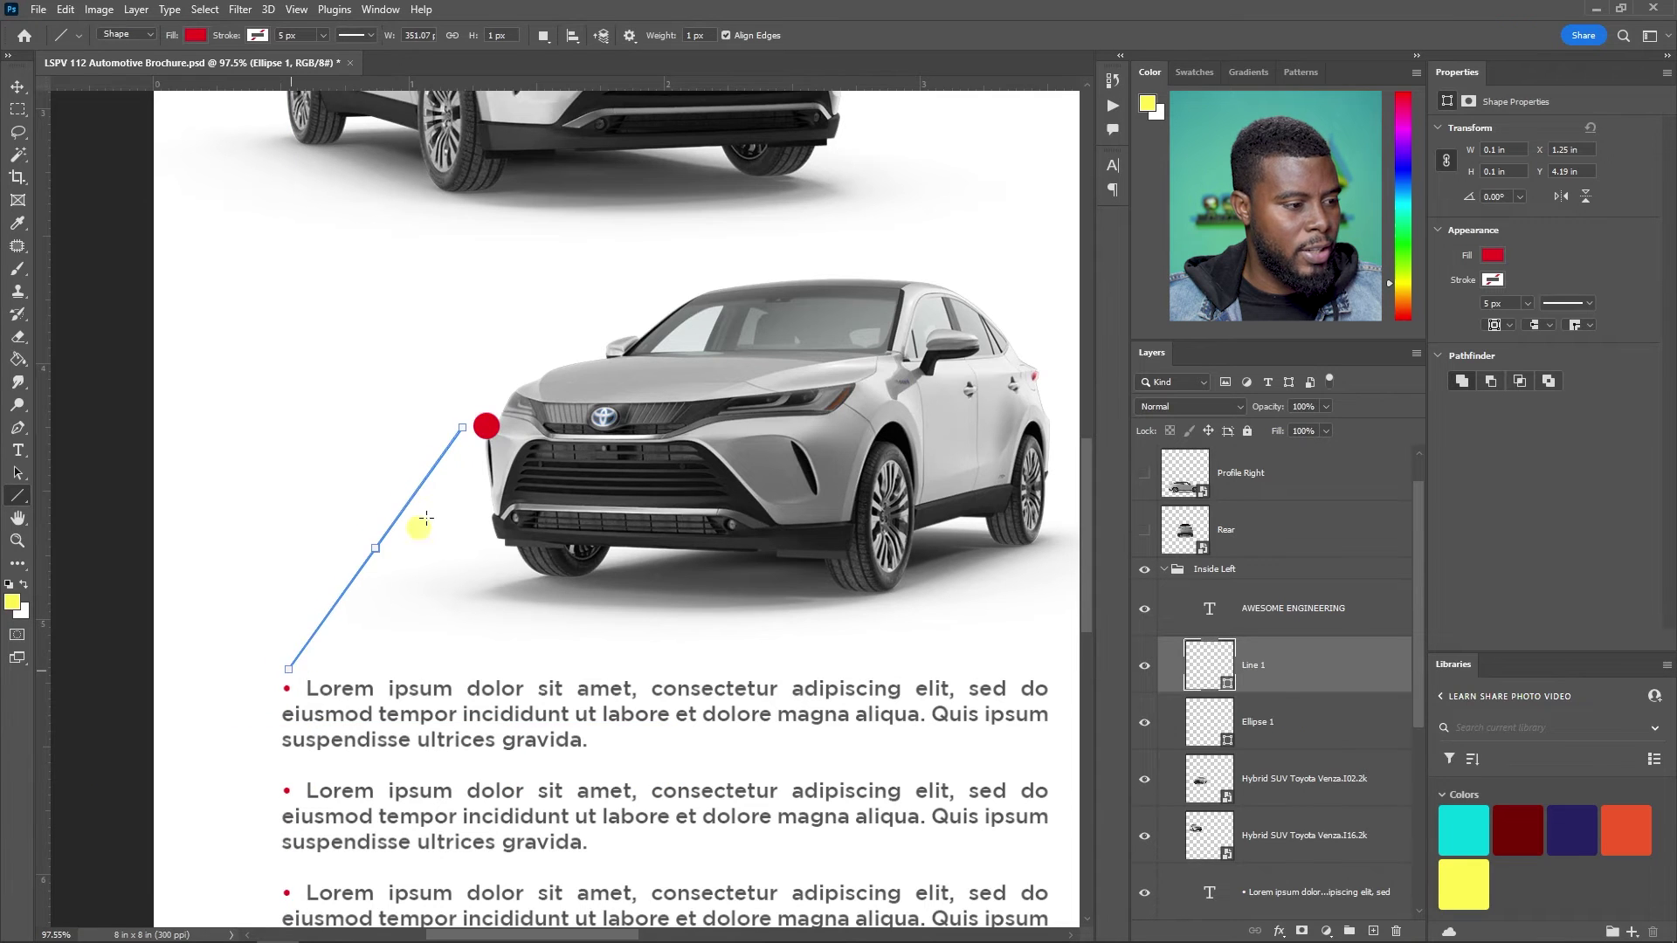
- Rotate the red line about 4° and shift it so its upper end meets the red circle
key("v")
key("ctrl+t")
left_click_drag(479, 385, 487, 389)
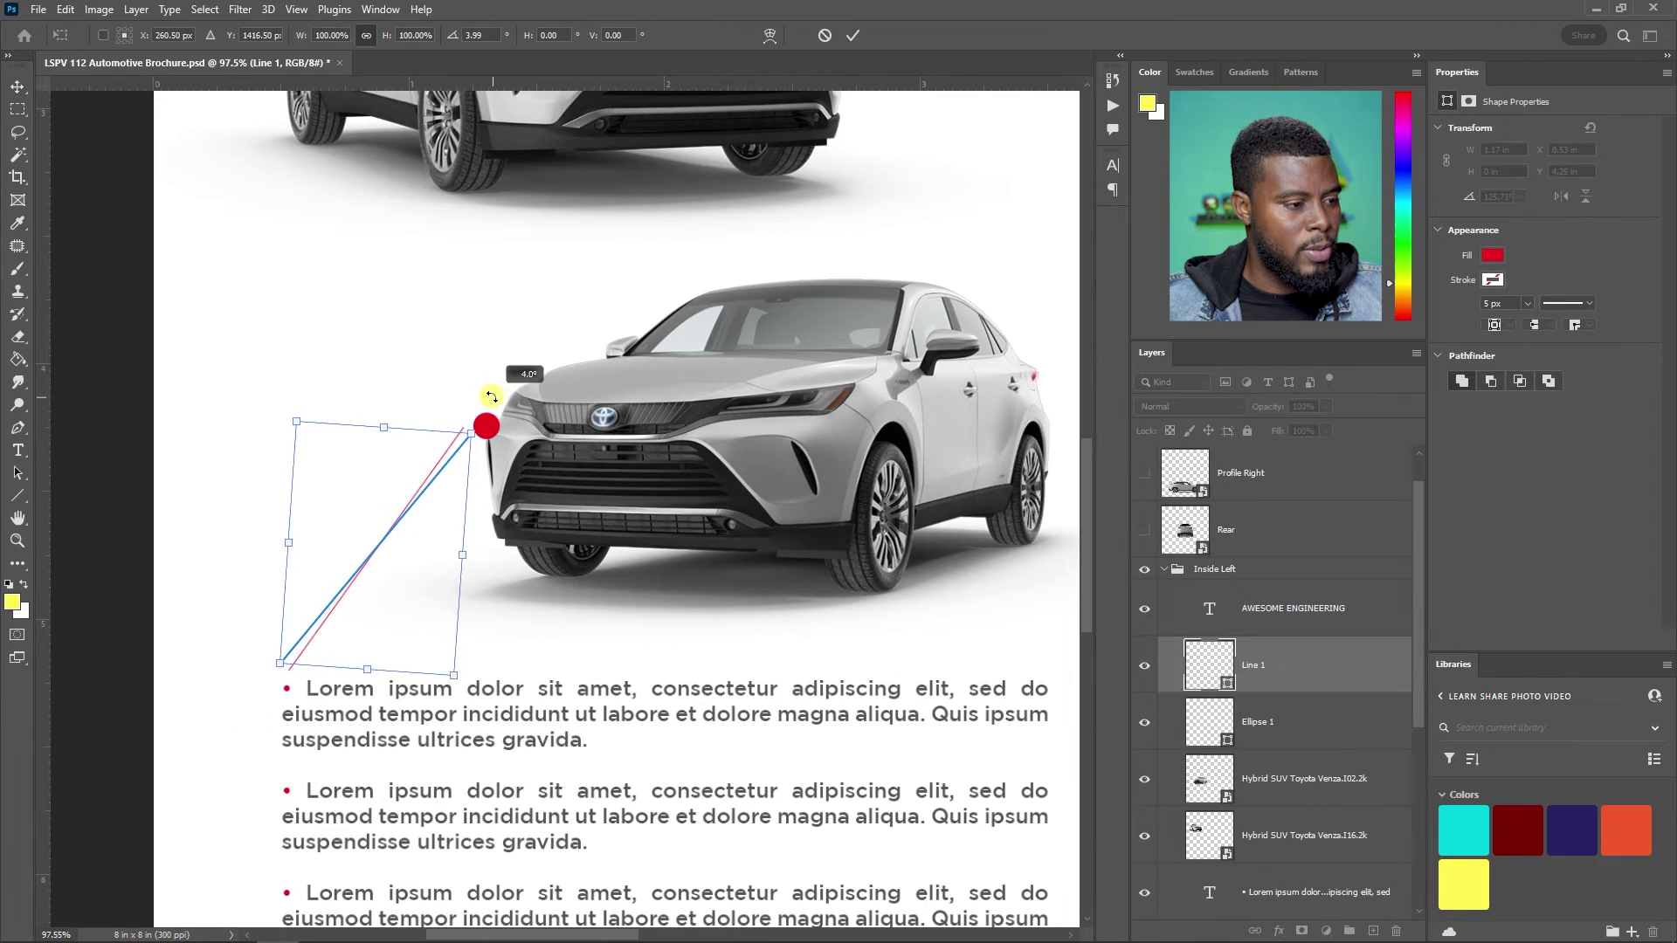
left_click_drag(438, 486, 440, 495)
key("Return")
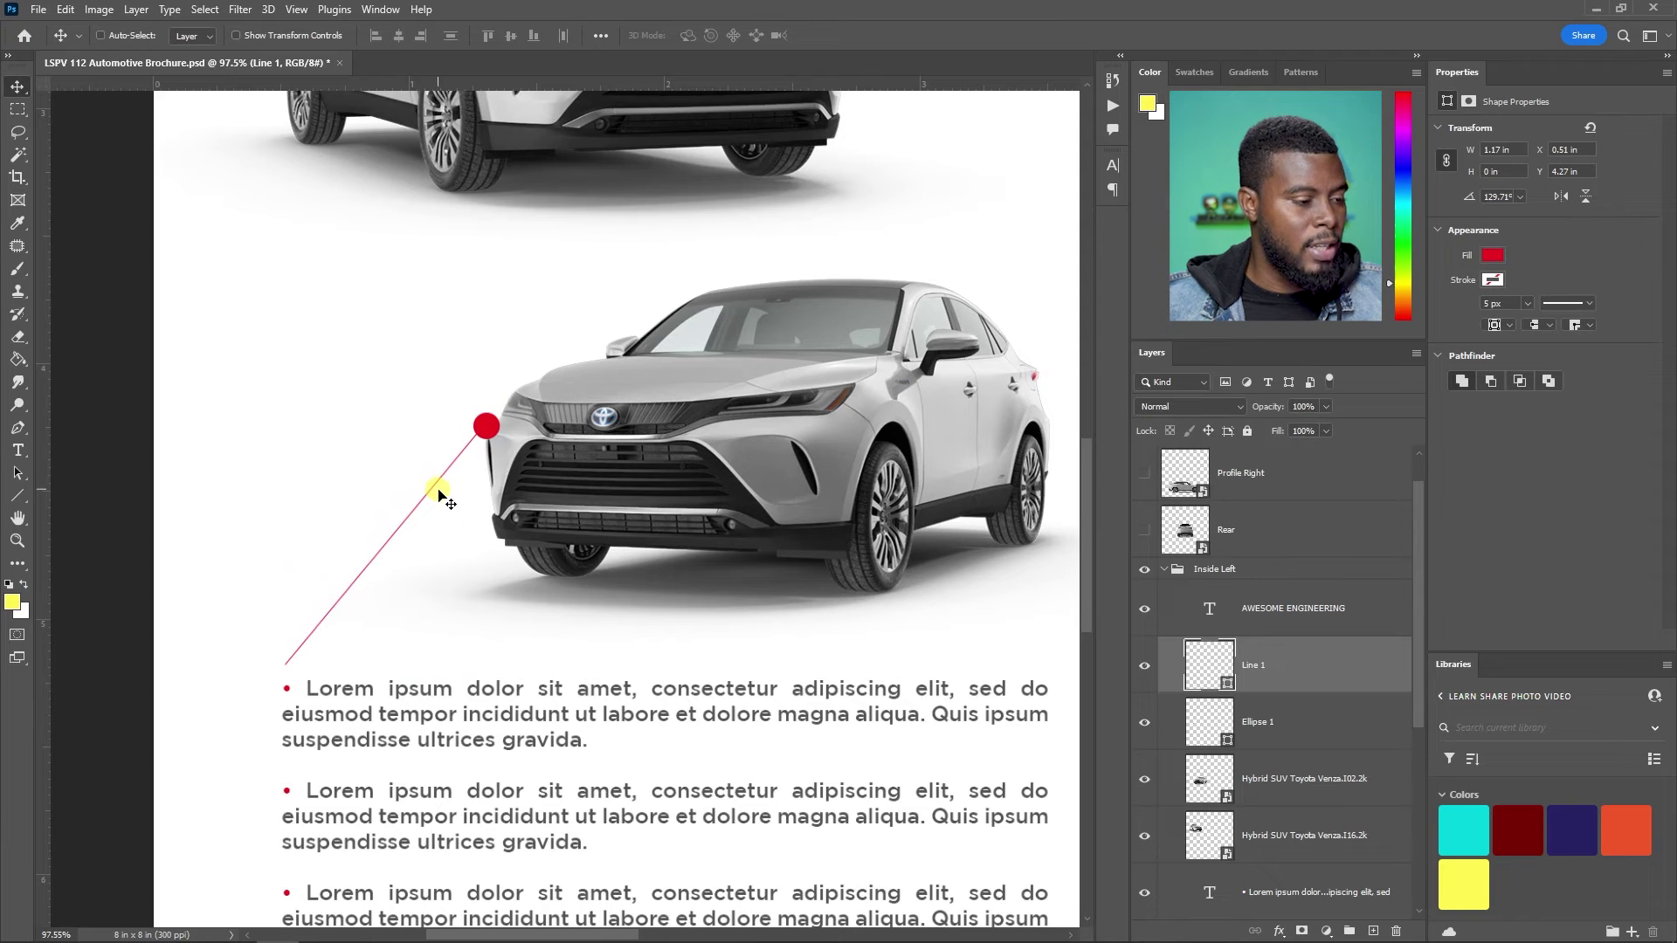
- Scale the red line to 107.56%, rotate it -3.46° and place it so it runs from the first bullet to the red circle
scroll(441, 498, "down", 1)
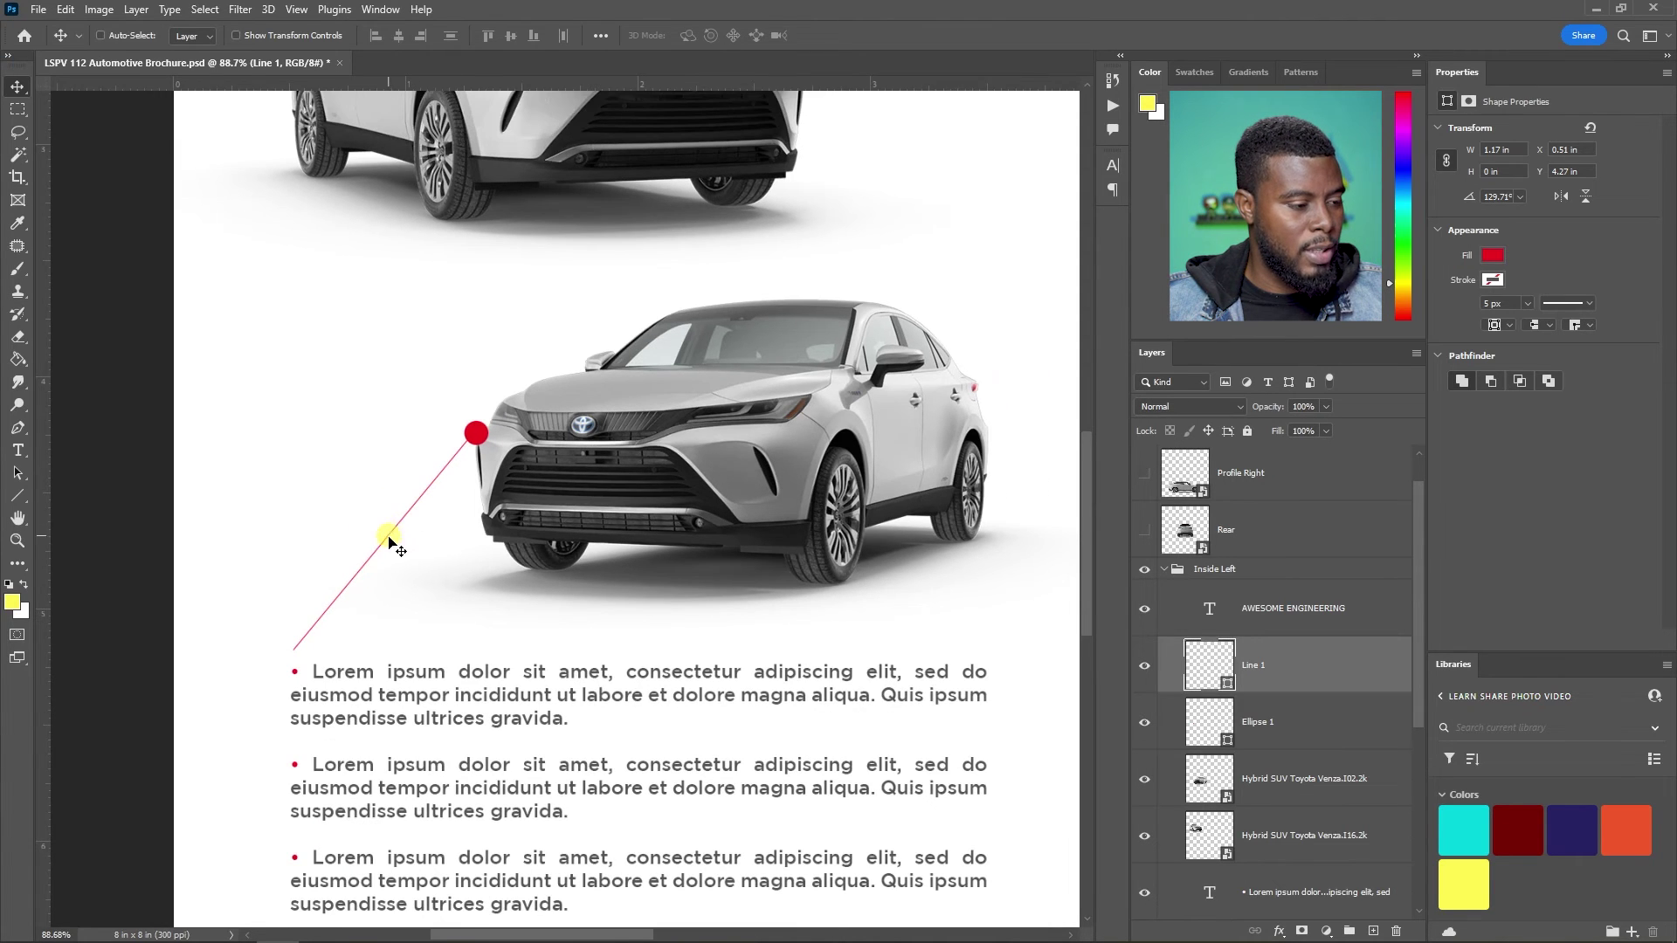
scroll(375, 558, "down", 2)
scroll(373, 563, "up", 3)
key("ctrl+t")
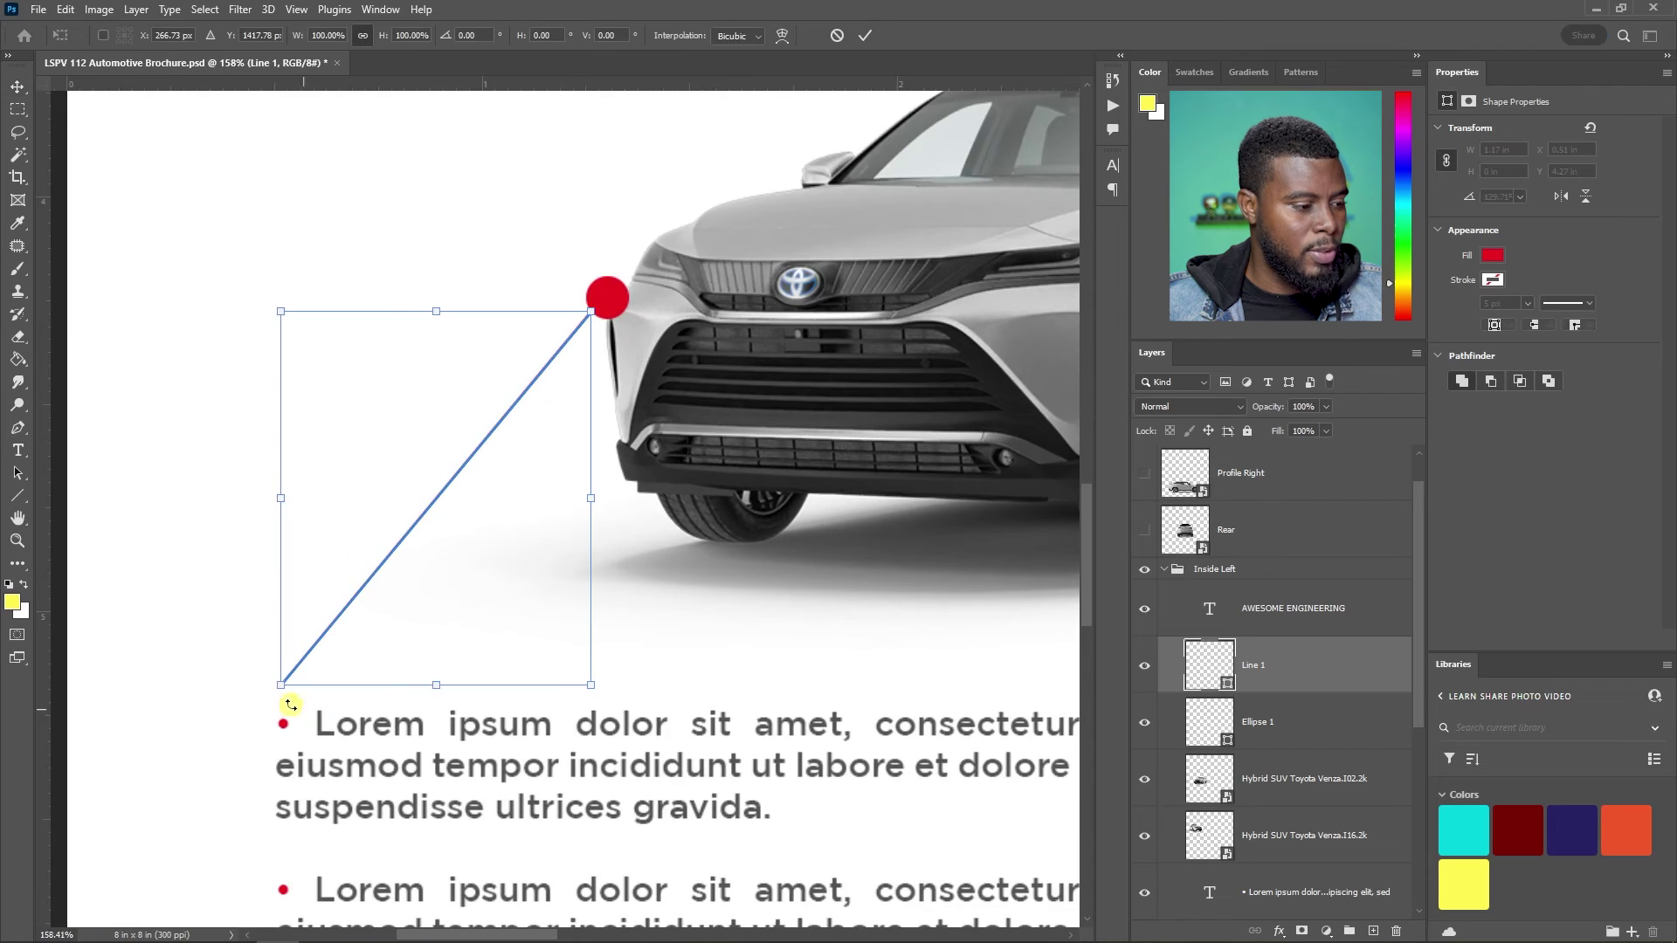
left_click_drag(280, 689, 257, 714)
left_click_drag(580, 749, 618, 728)
left_click_drag(397, 545, 428, 531)
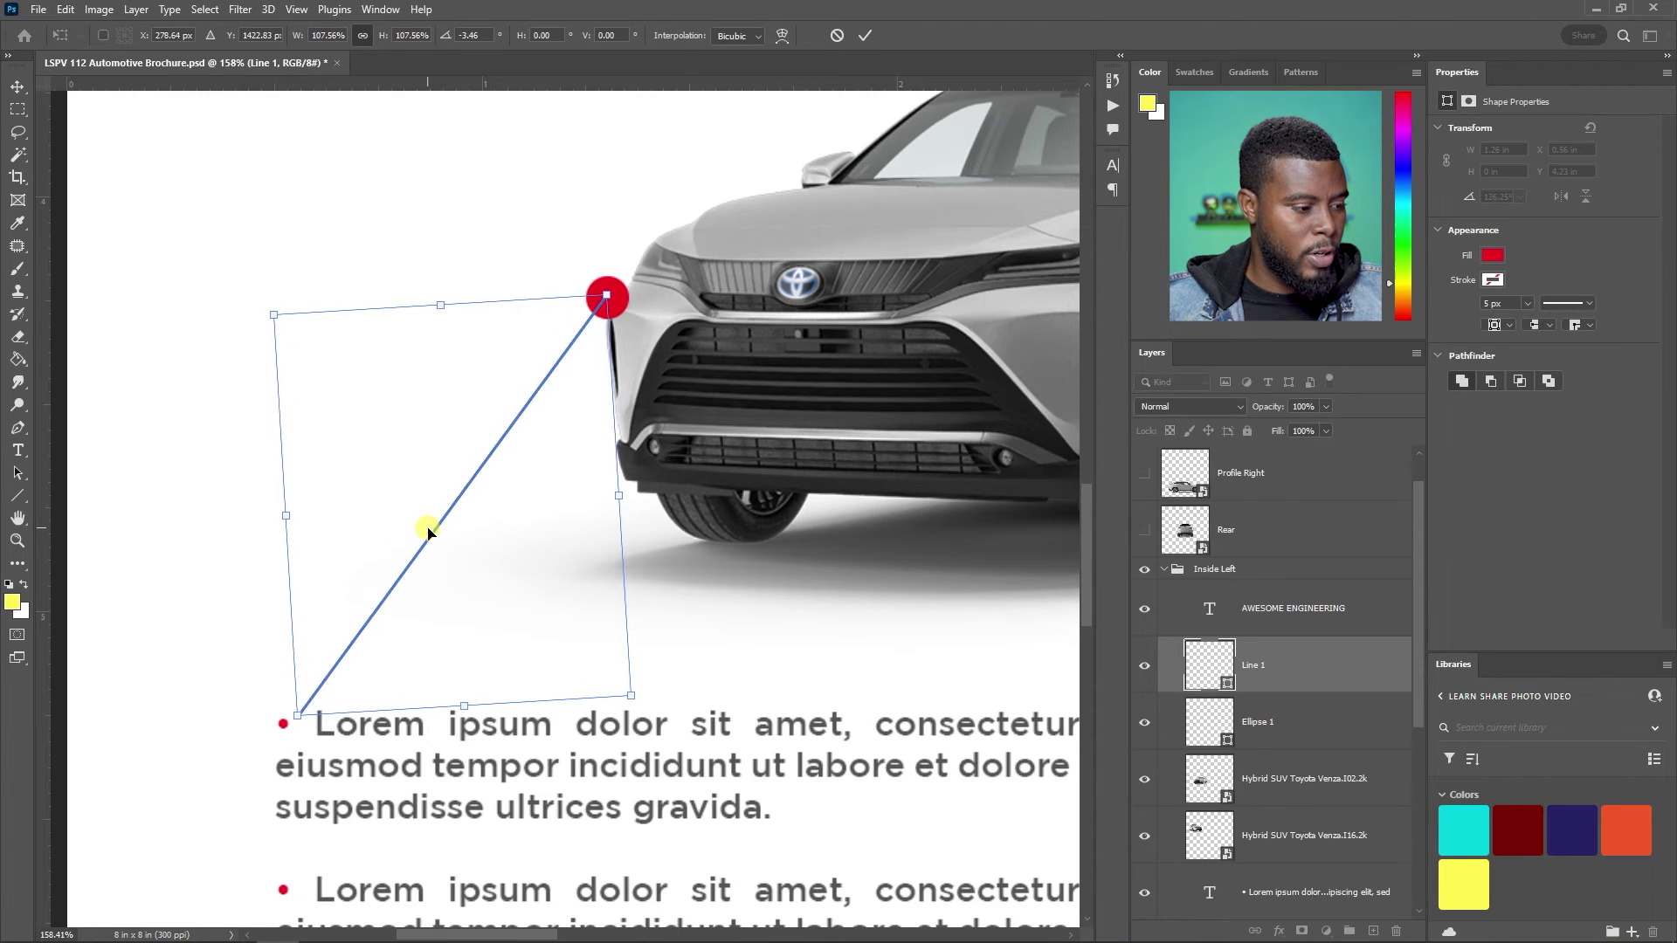
key("ctrl+z")
key("Down")
key("Down")
key("Down")
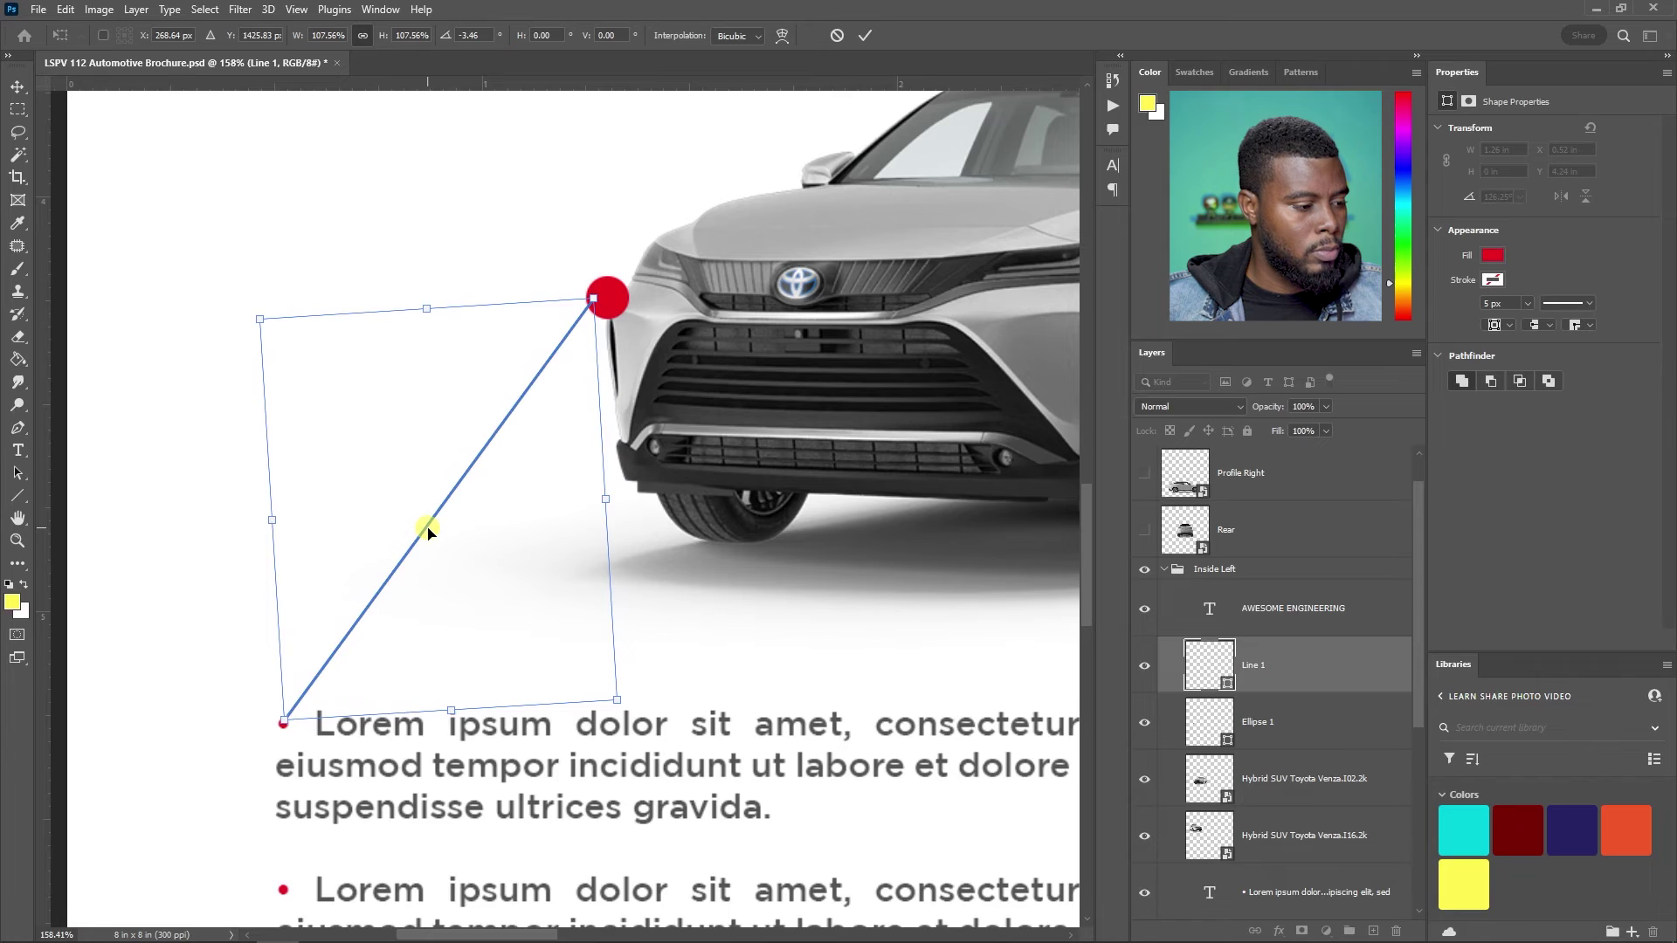
key("Return")
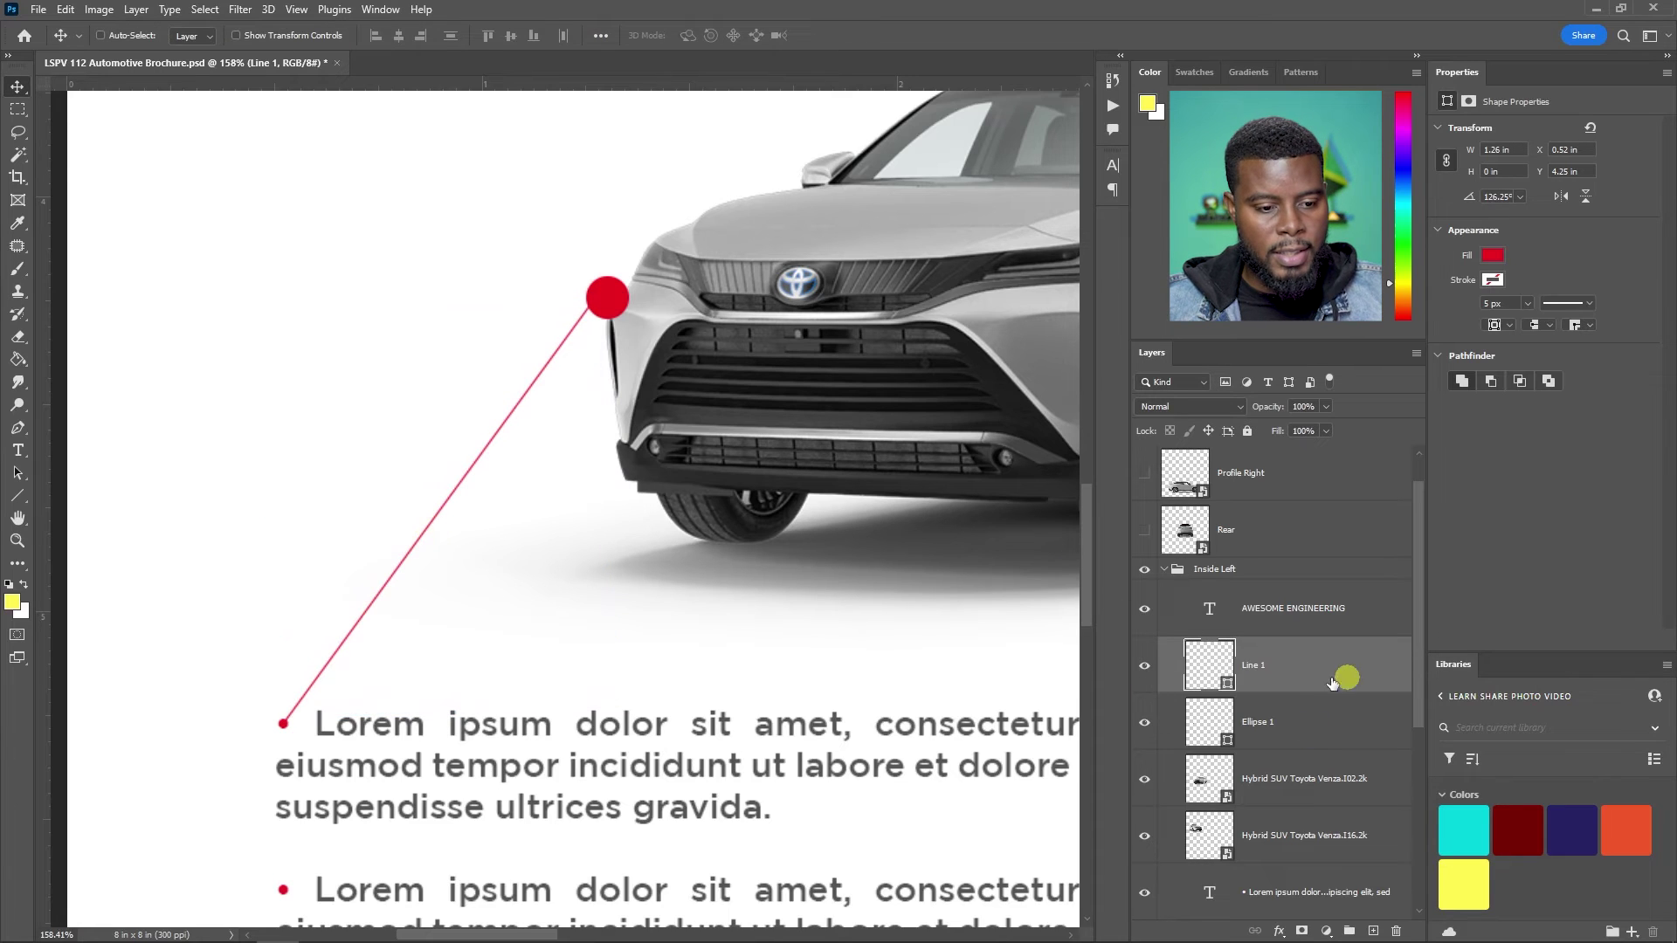
- Shift the red Ellipse 1 circle to X 1.22 in so it sits over the line's upper end
scroll(1276, 575, "up", 1)
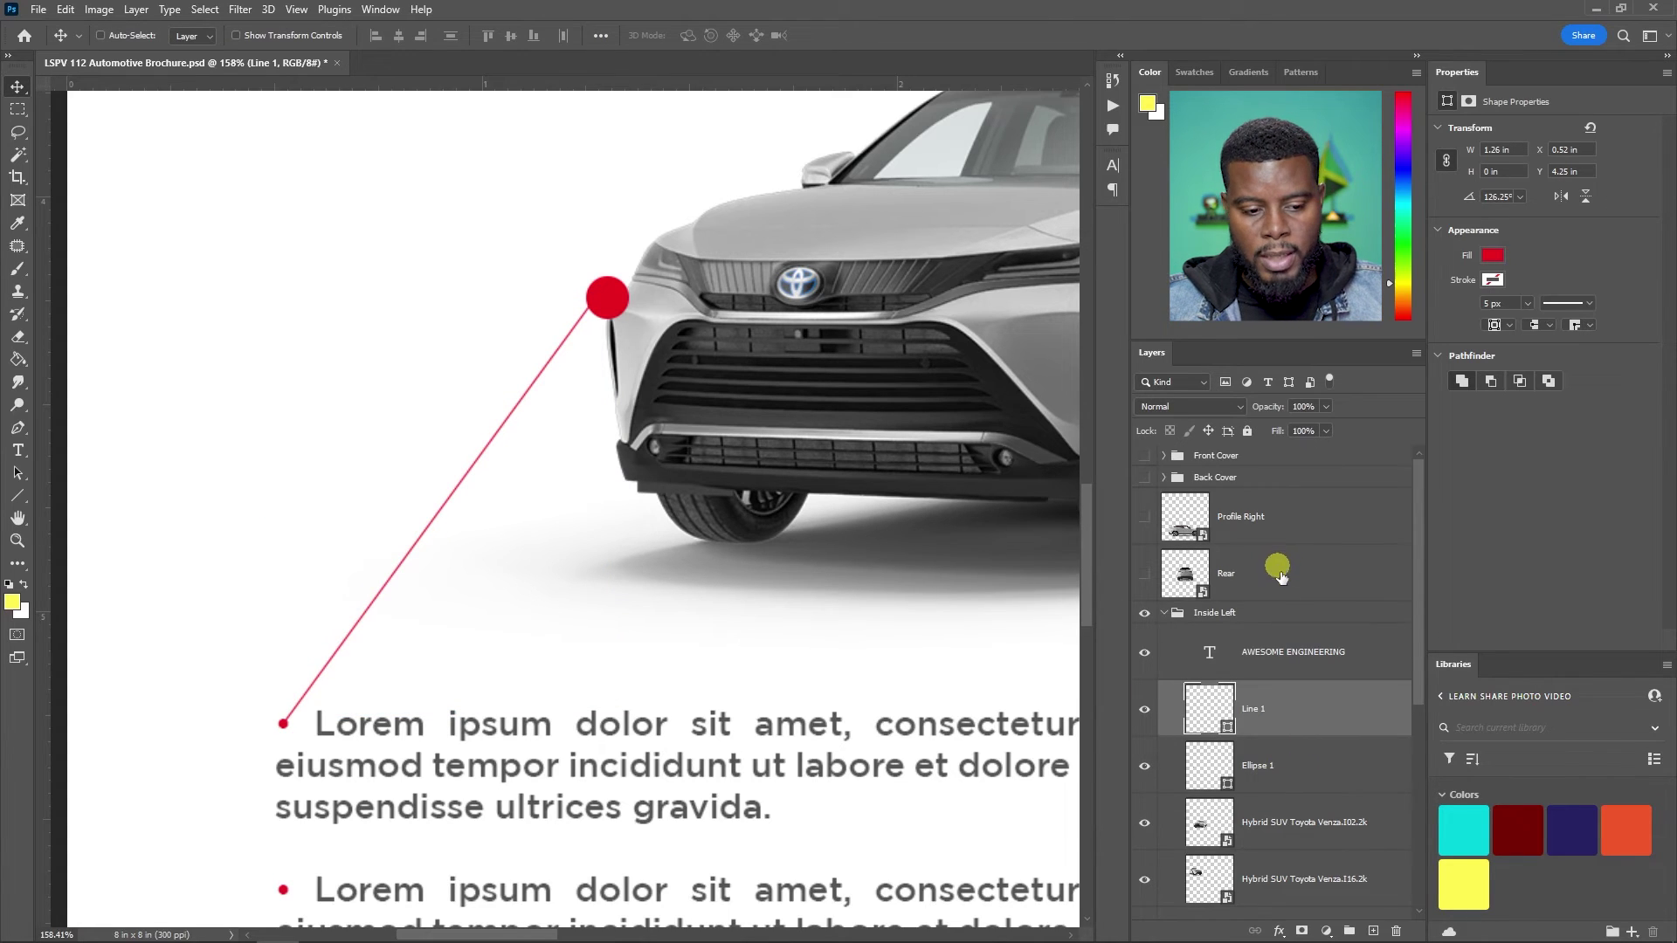
scroll(1277, 646, "down", 1)
left_click(1284, 714)
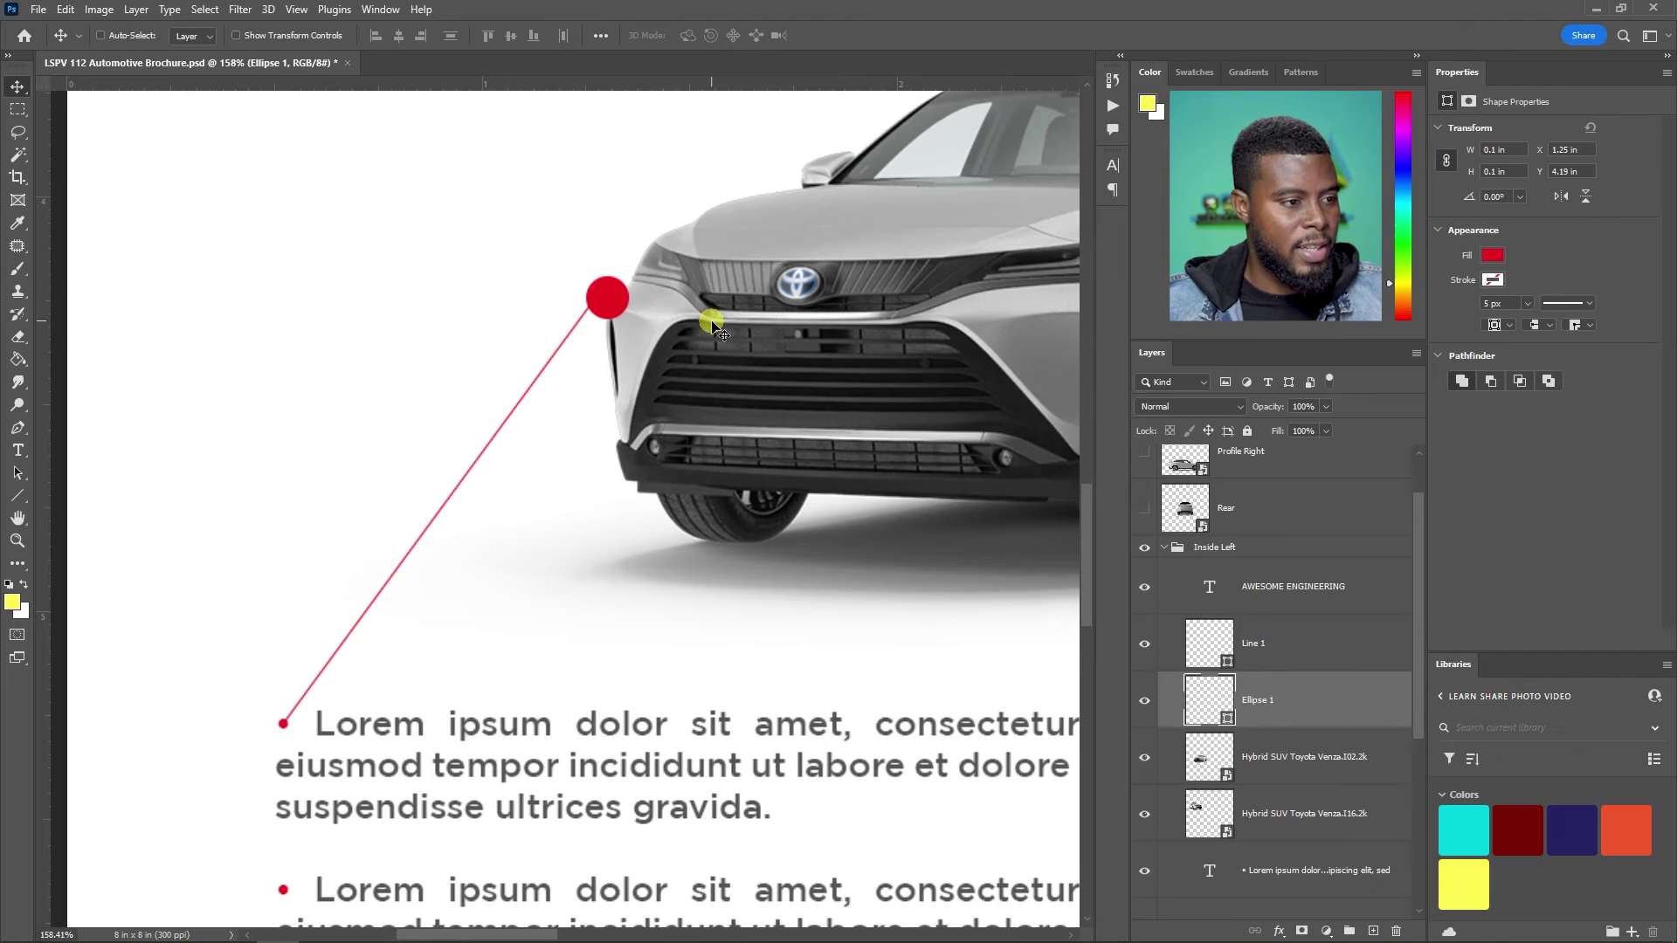
scroll(738, 283, "down", 5)
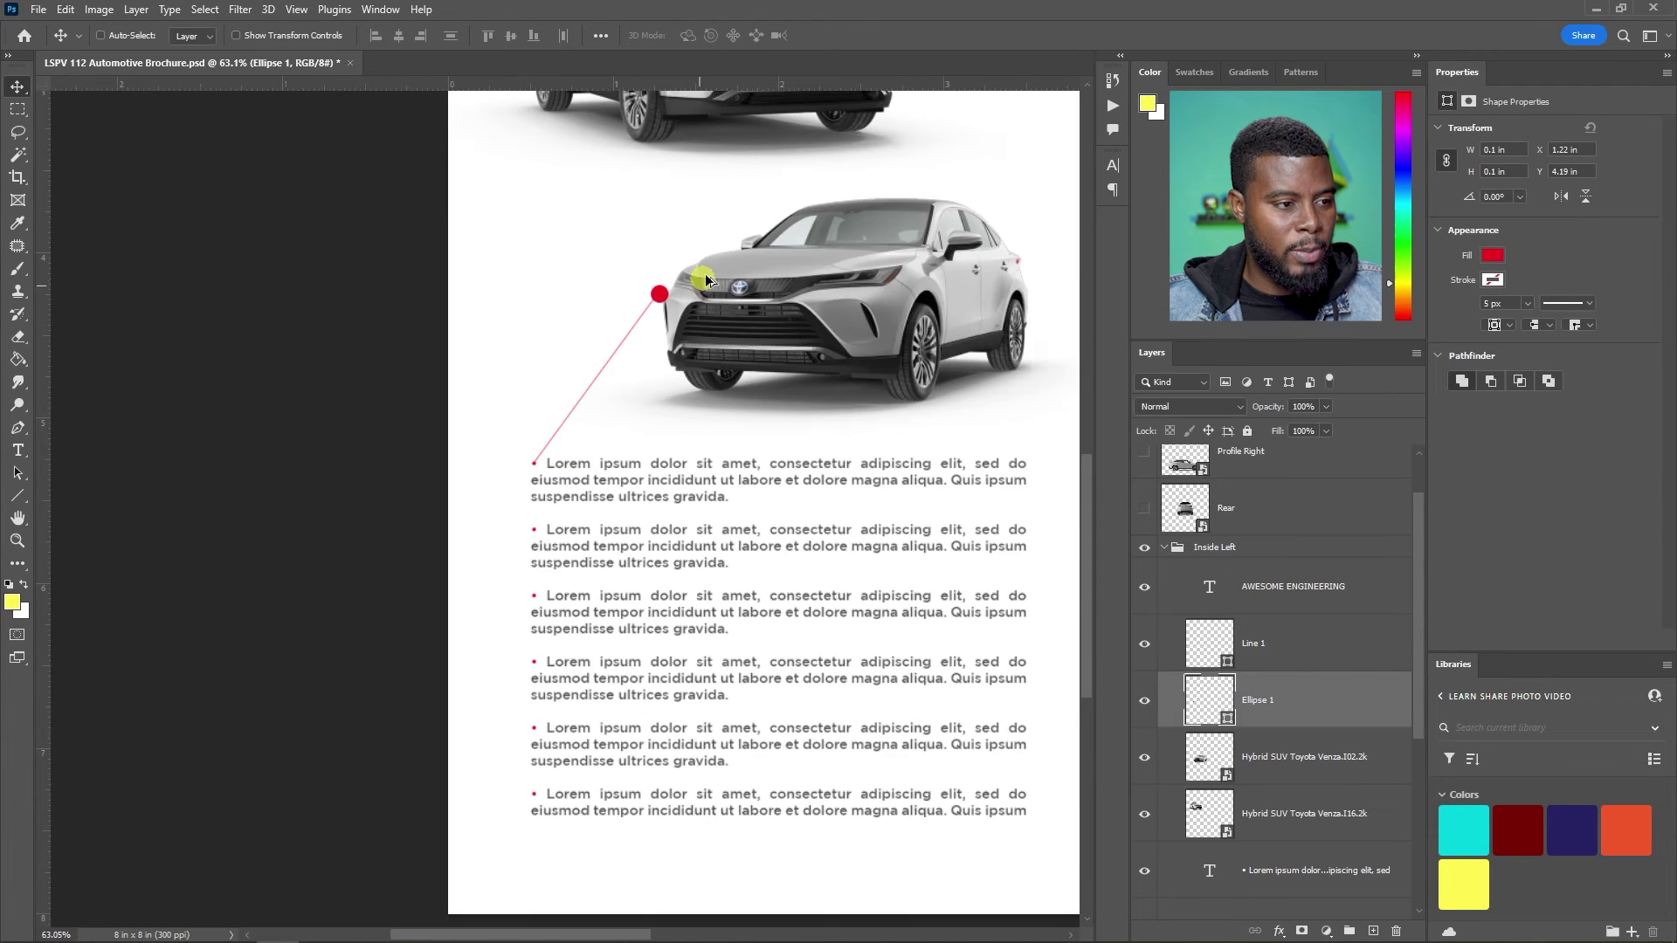
scroll(714, 354, "down", 4)
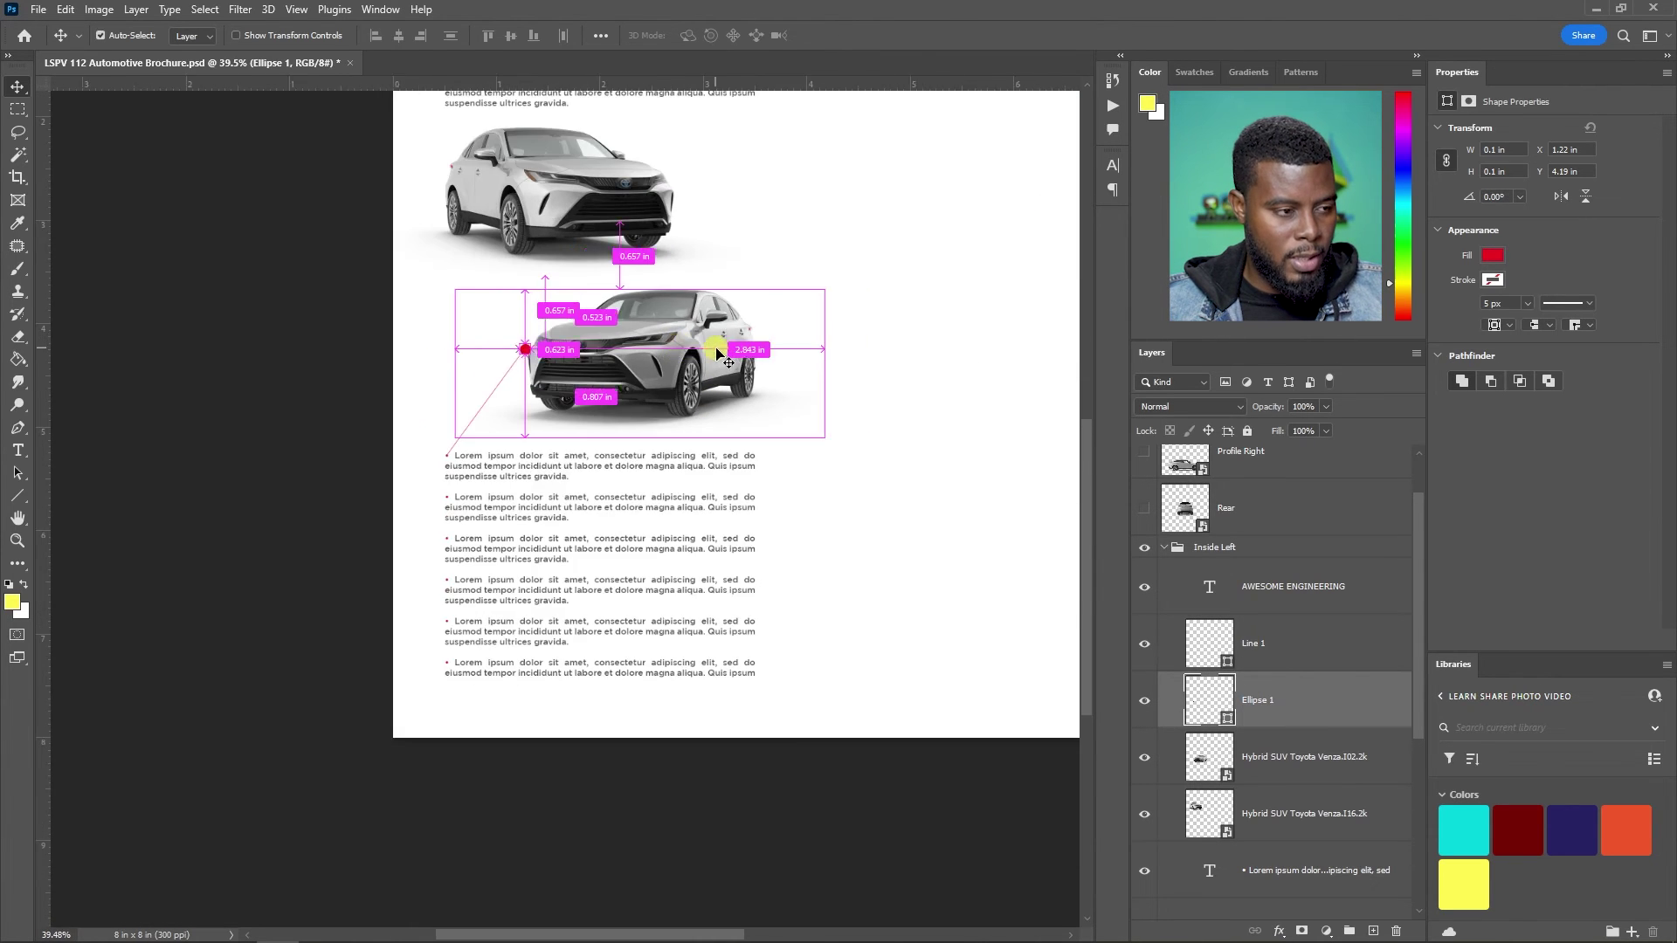
scroll(704, 350, "up", 3)
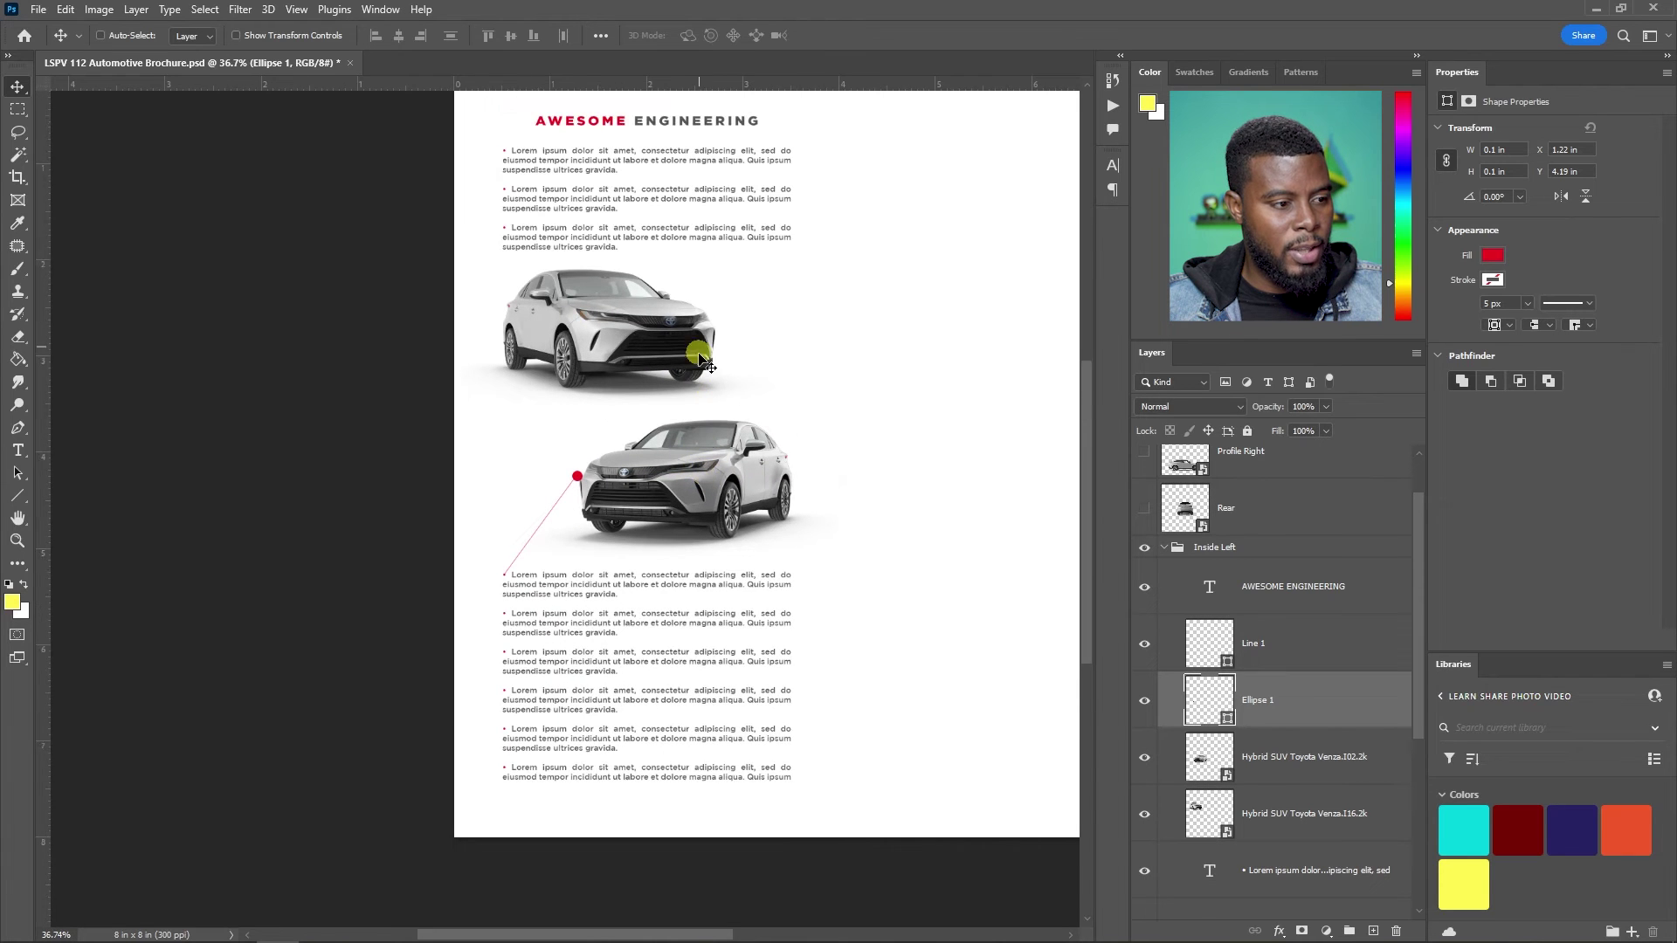
- Delete all bullet paragraphs below the lower car except the first one
key("t")
left_click_drag(504, 654, 932, 868)
key("BackSpace")
key("BackSpace")
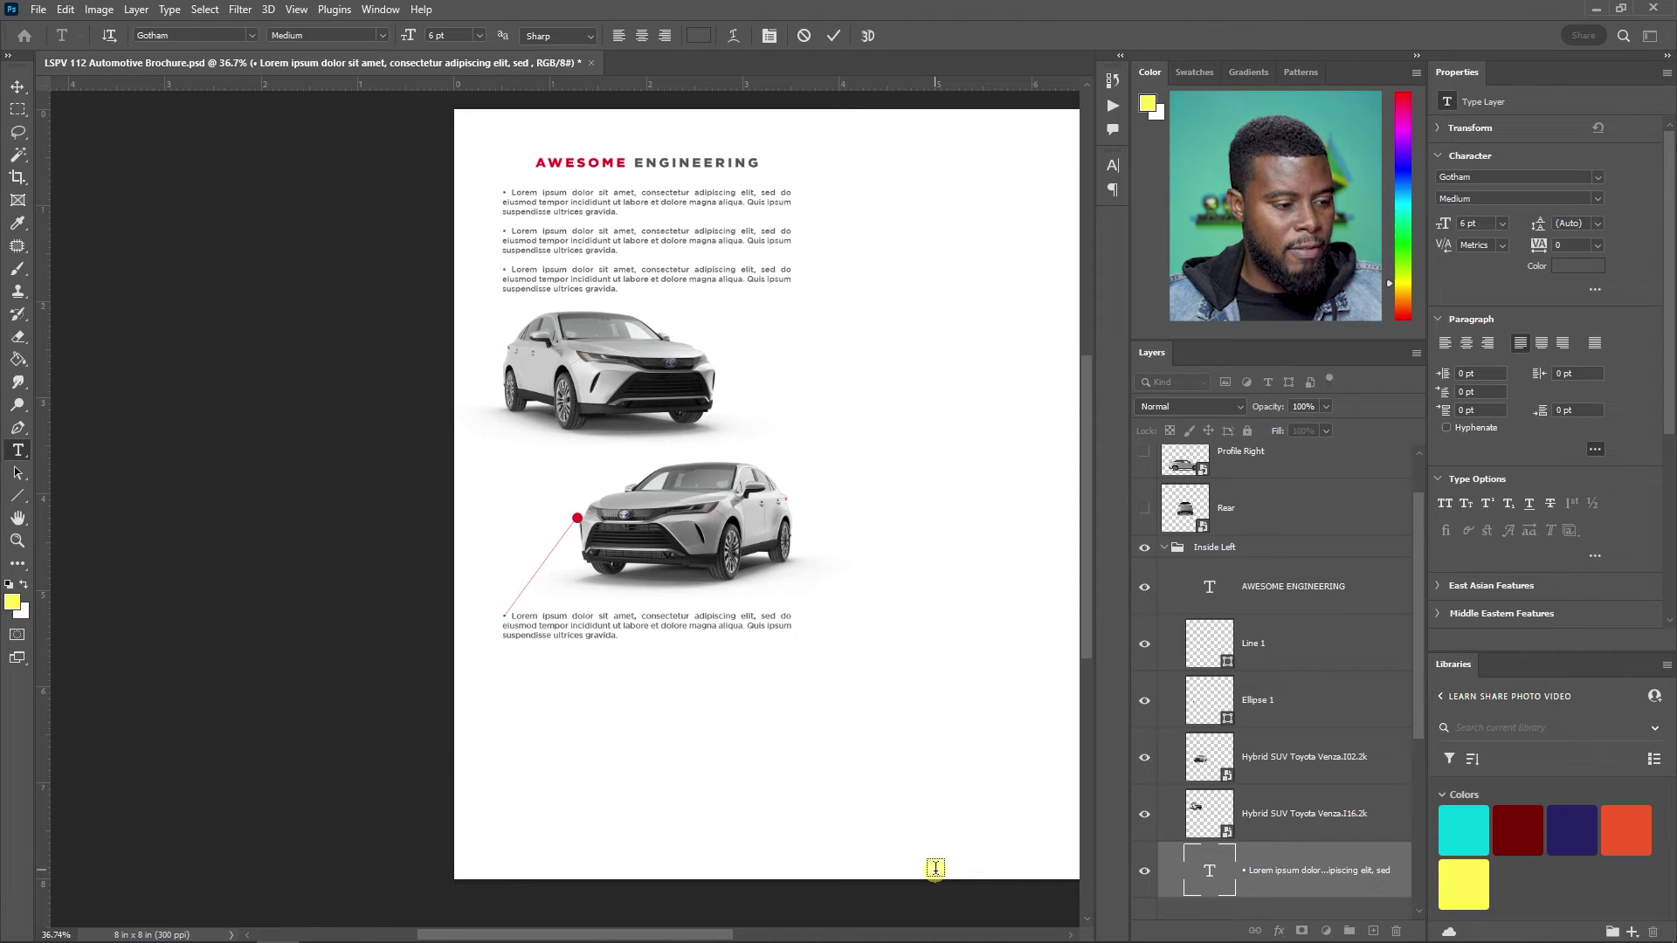
key("Escape")
key("v")
- Show the guides and add a Lorem ipsum paragraph box below the remaining bullet, spanning the column's left guide to its centre guide
scroll(498, 544, "up", 3)
scroll(497, 550, "up", 1)
scroll(497, 551, "up", 3)
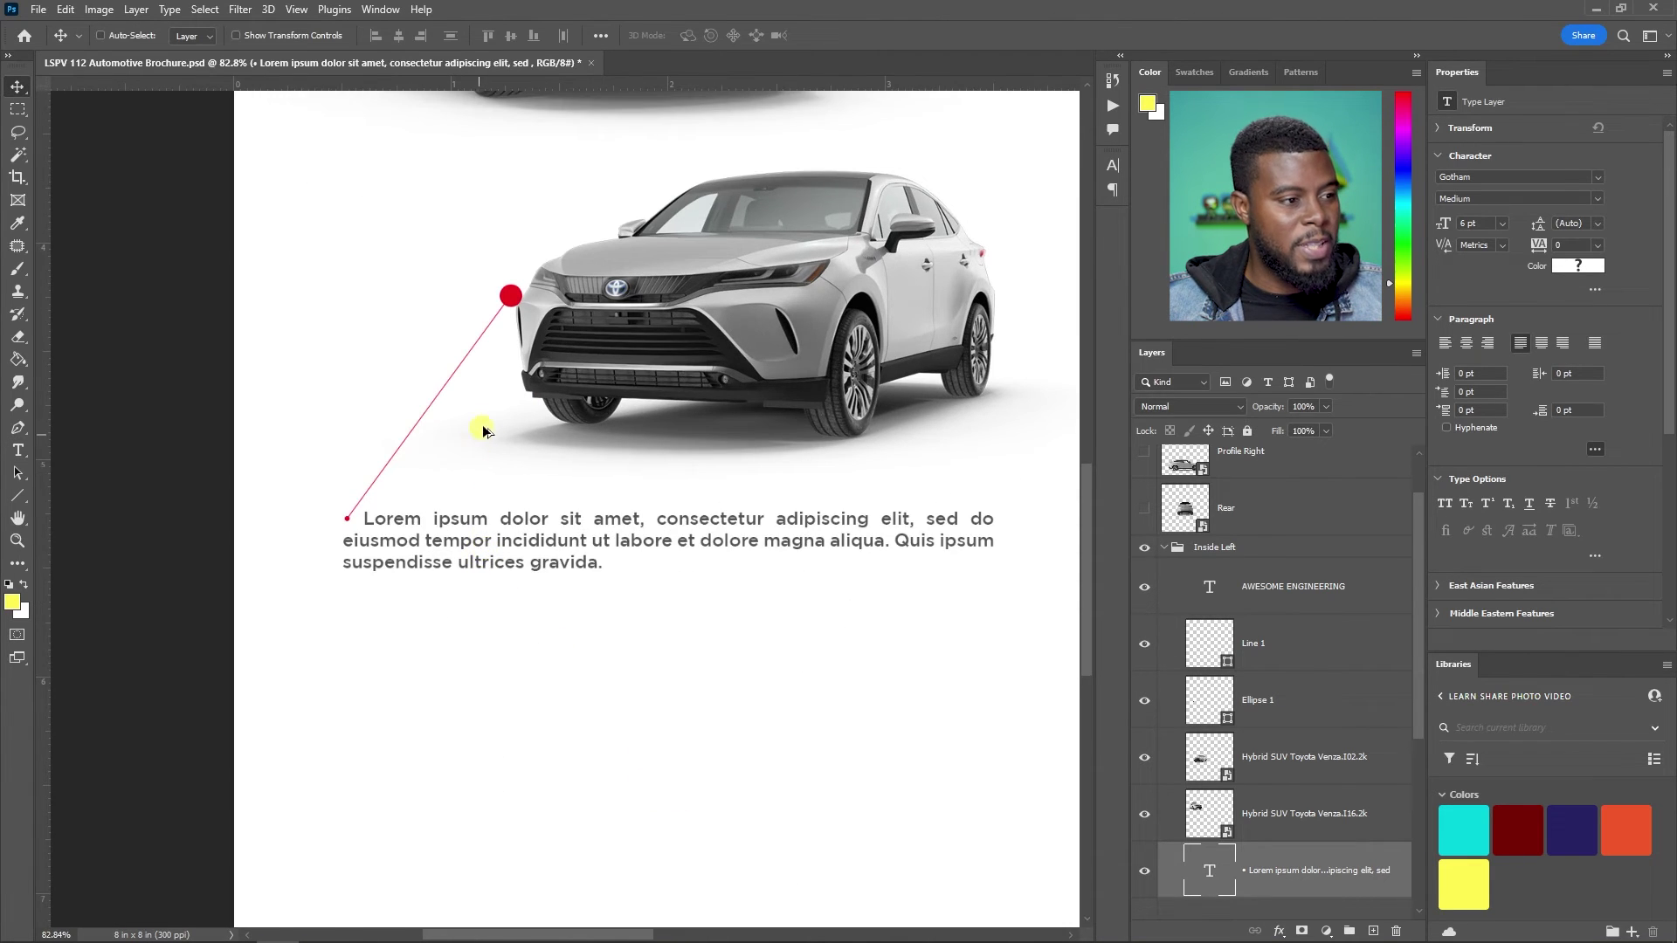
scroll(482, 434, "up", 1)
scroll(625, 312, "down", 3)
scroll(658, 397, "up", 2)
scroll(651, 401, "down", 2)
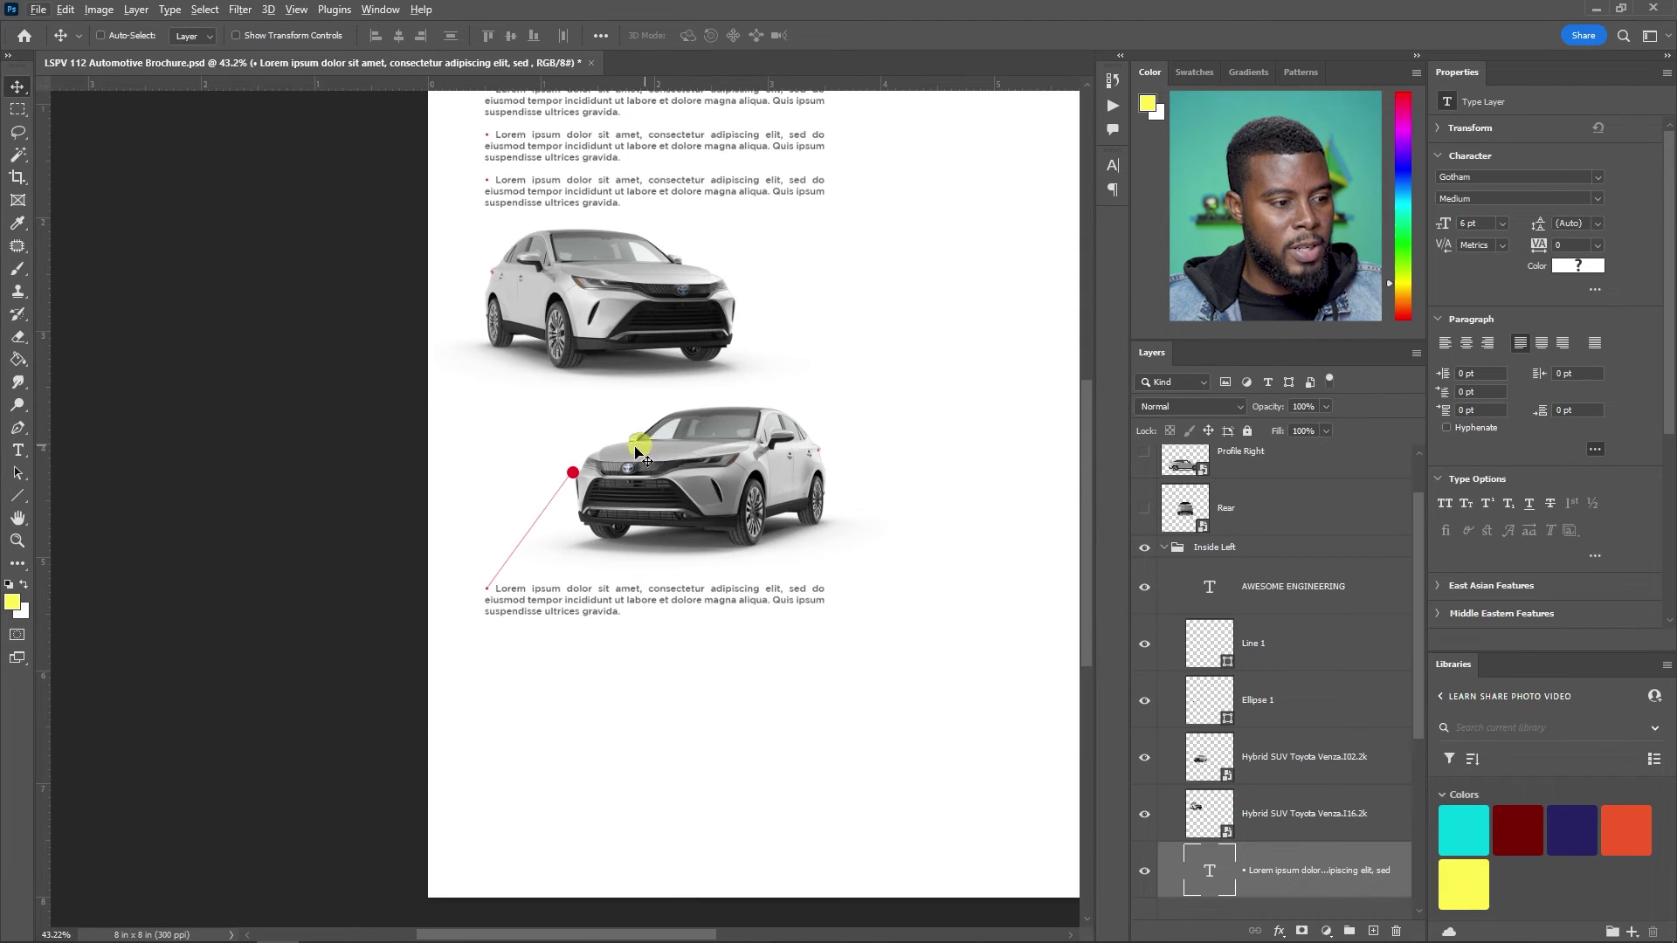
key("alt+t")
key("Escape")
key("t")
scroll(513, 685, "up", 3)
key("ctrl+semicolon")
scroll(545, 623, "up", 3)
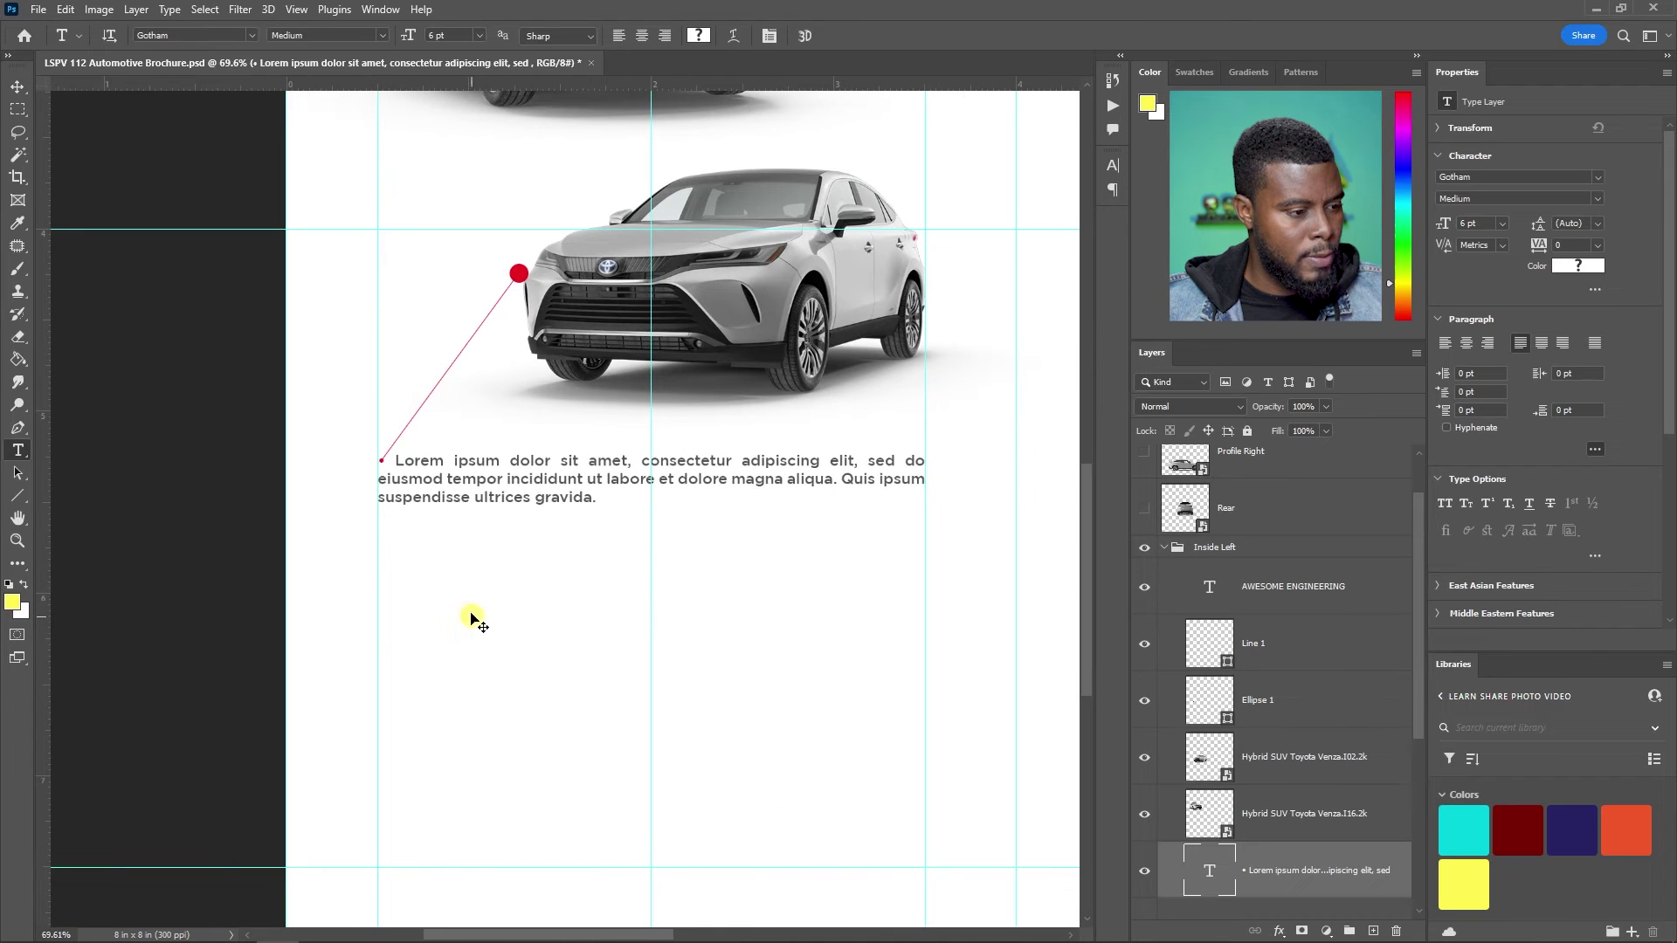
left_click_drag(334, 544, 611, 762)
key("ctrl+Return")
key("v")
scroll(553, 685, "down", 1)
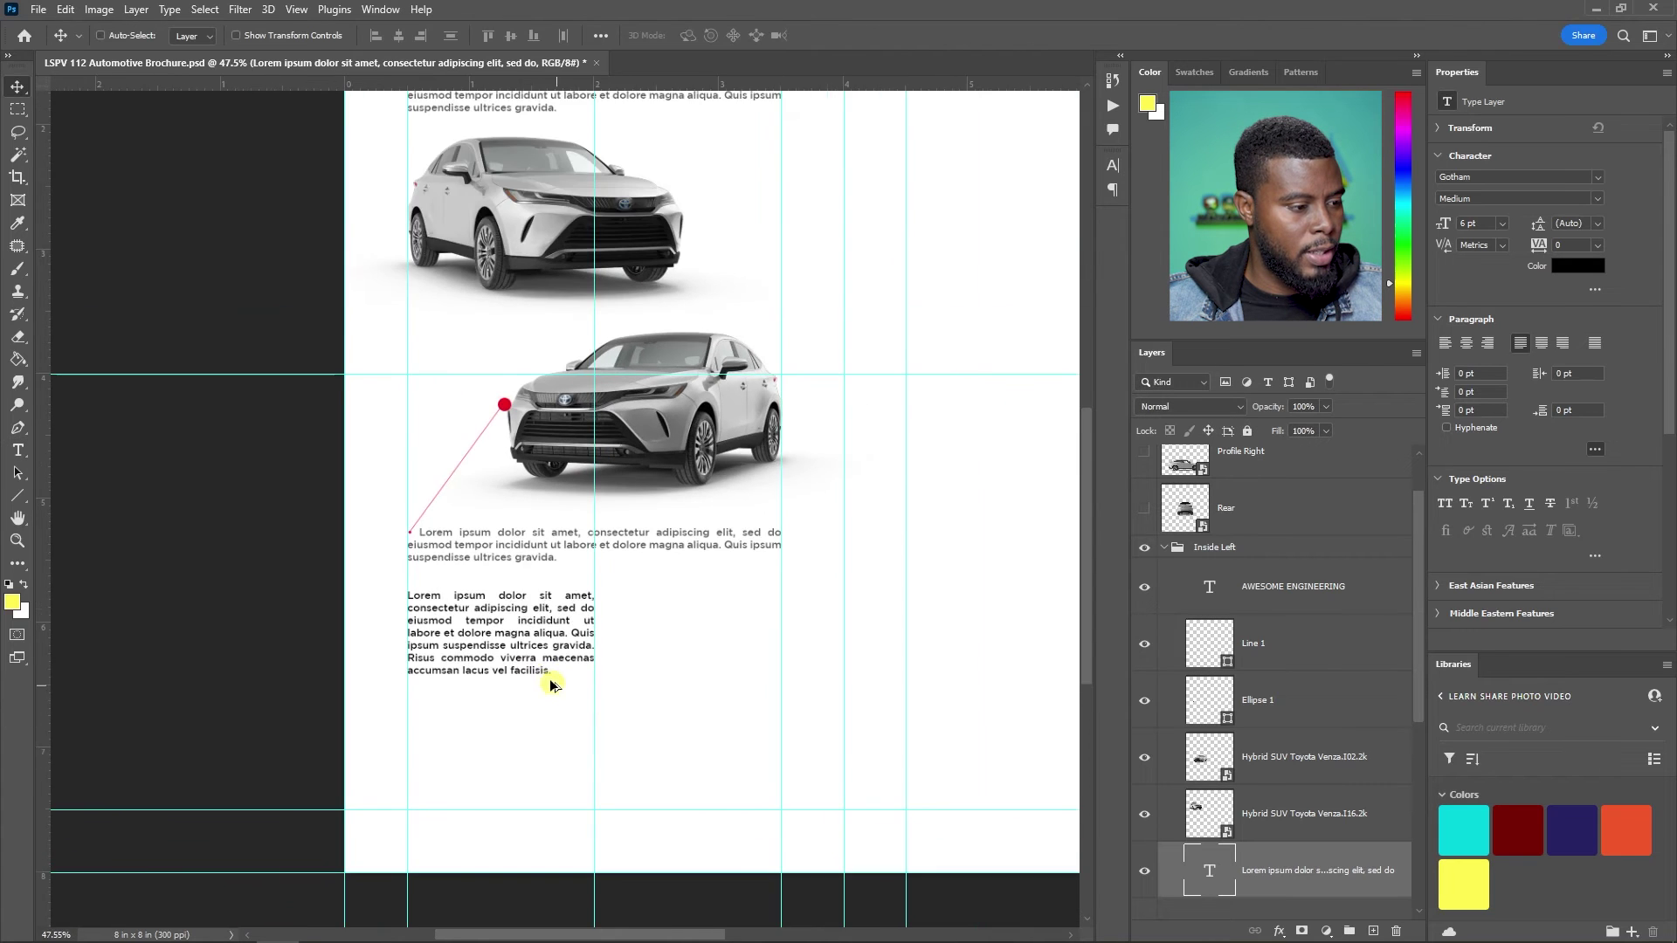
- Set the new paragraph's text colour to dark gray #545454
scroll(534, 674, "up", 3)
scroll(532, 672, "down", 2)
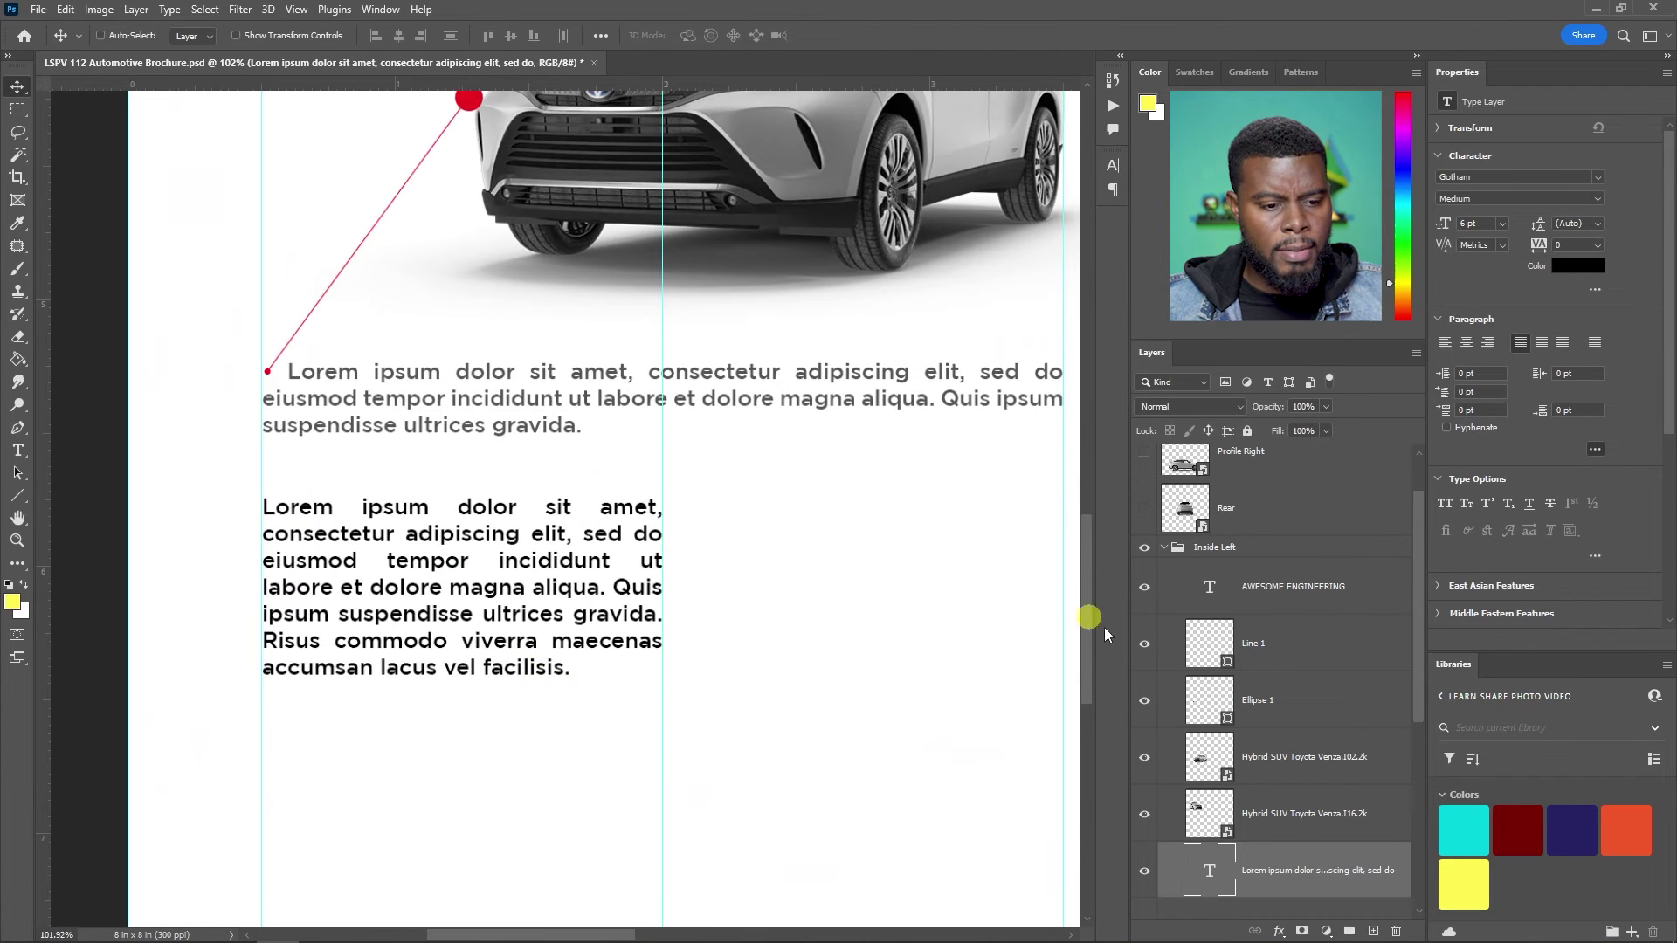
scroll(1303, 812, "down", 3)
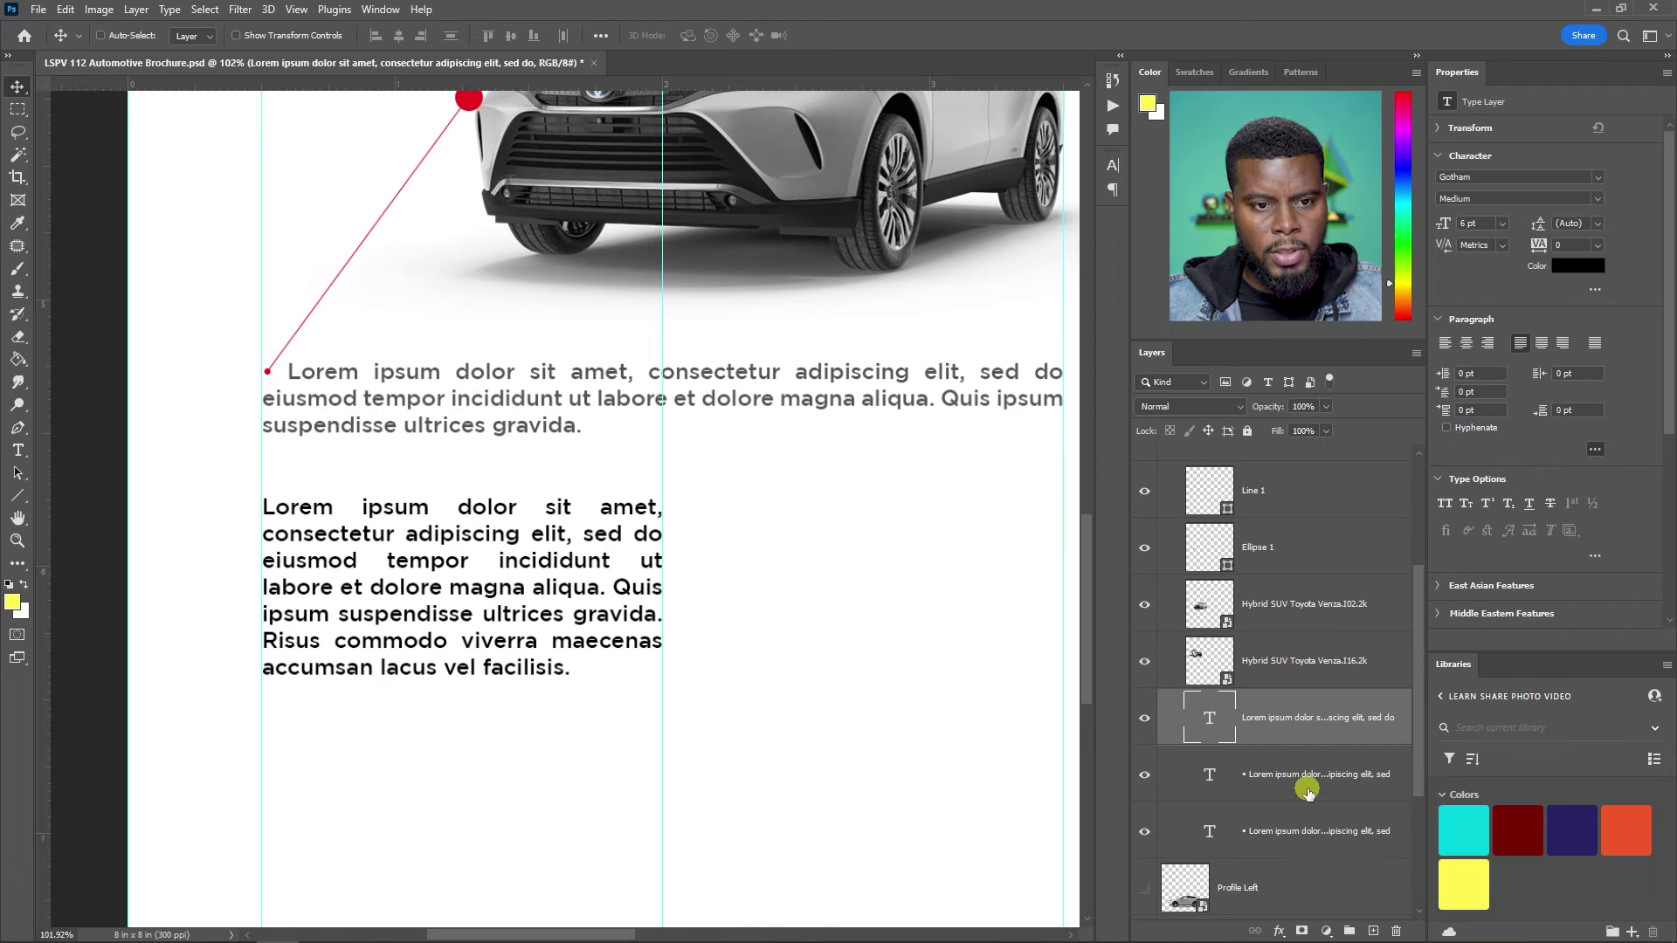
left_click(1307, 789)
left_click(1318, 717)
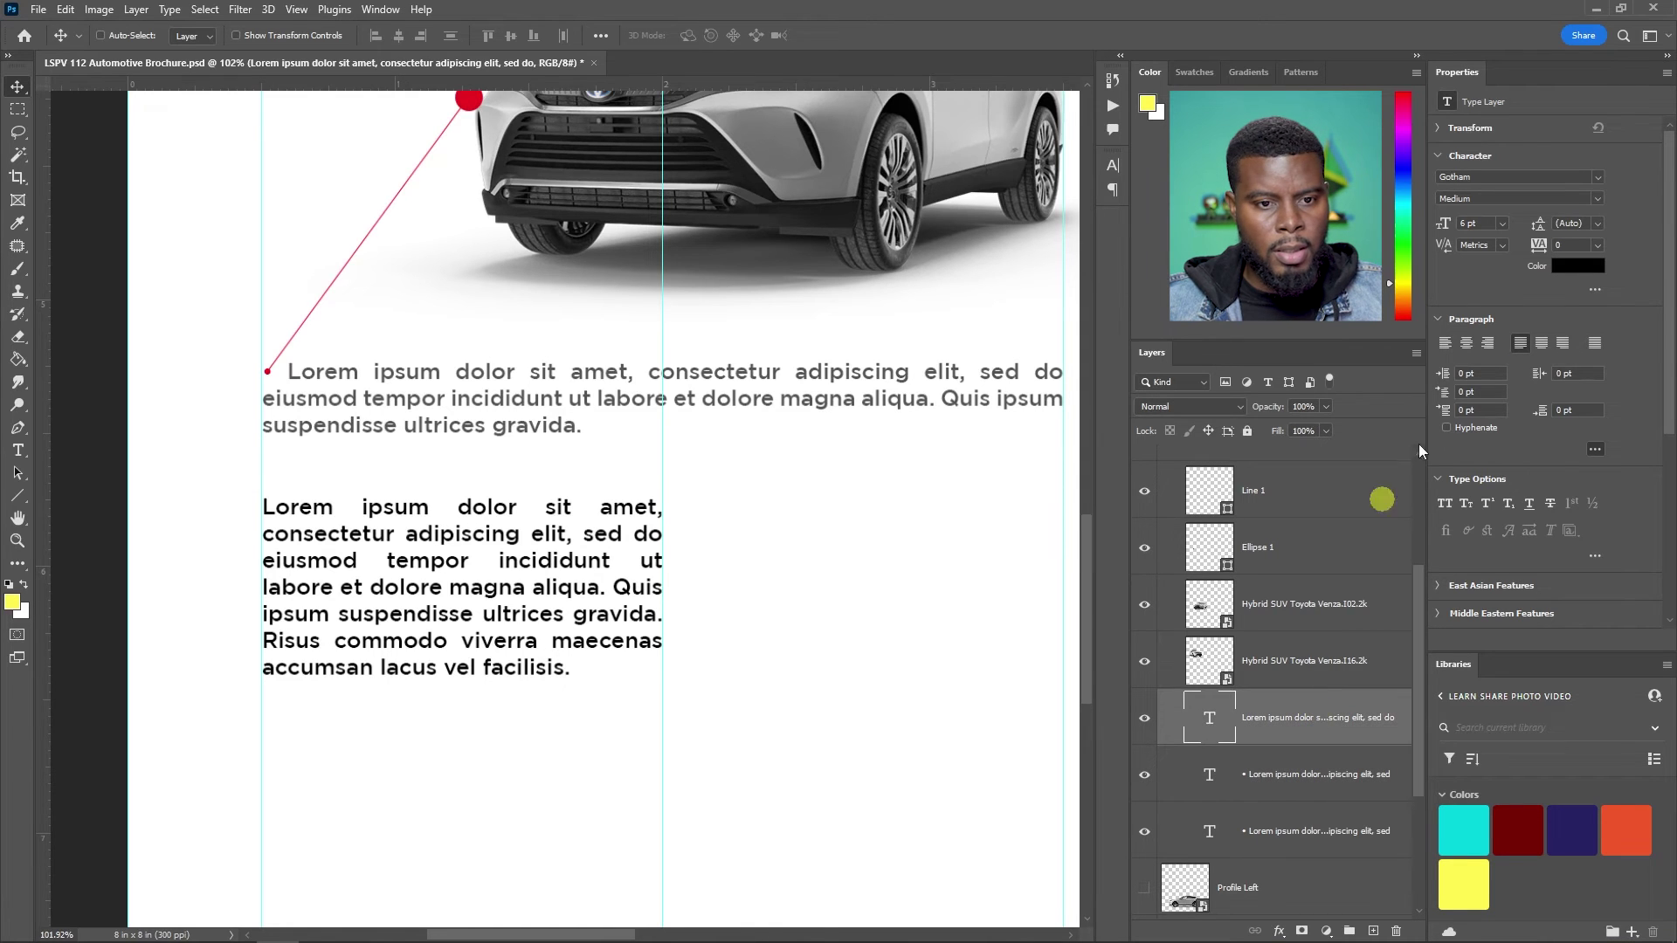
left_click(1582, 269)
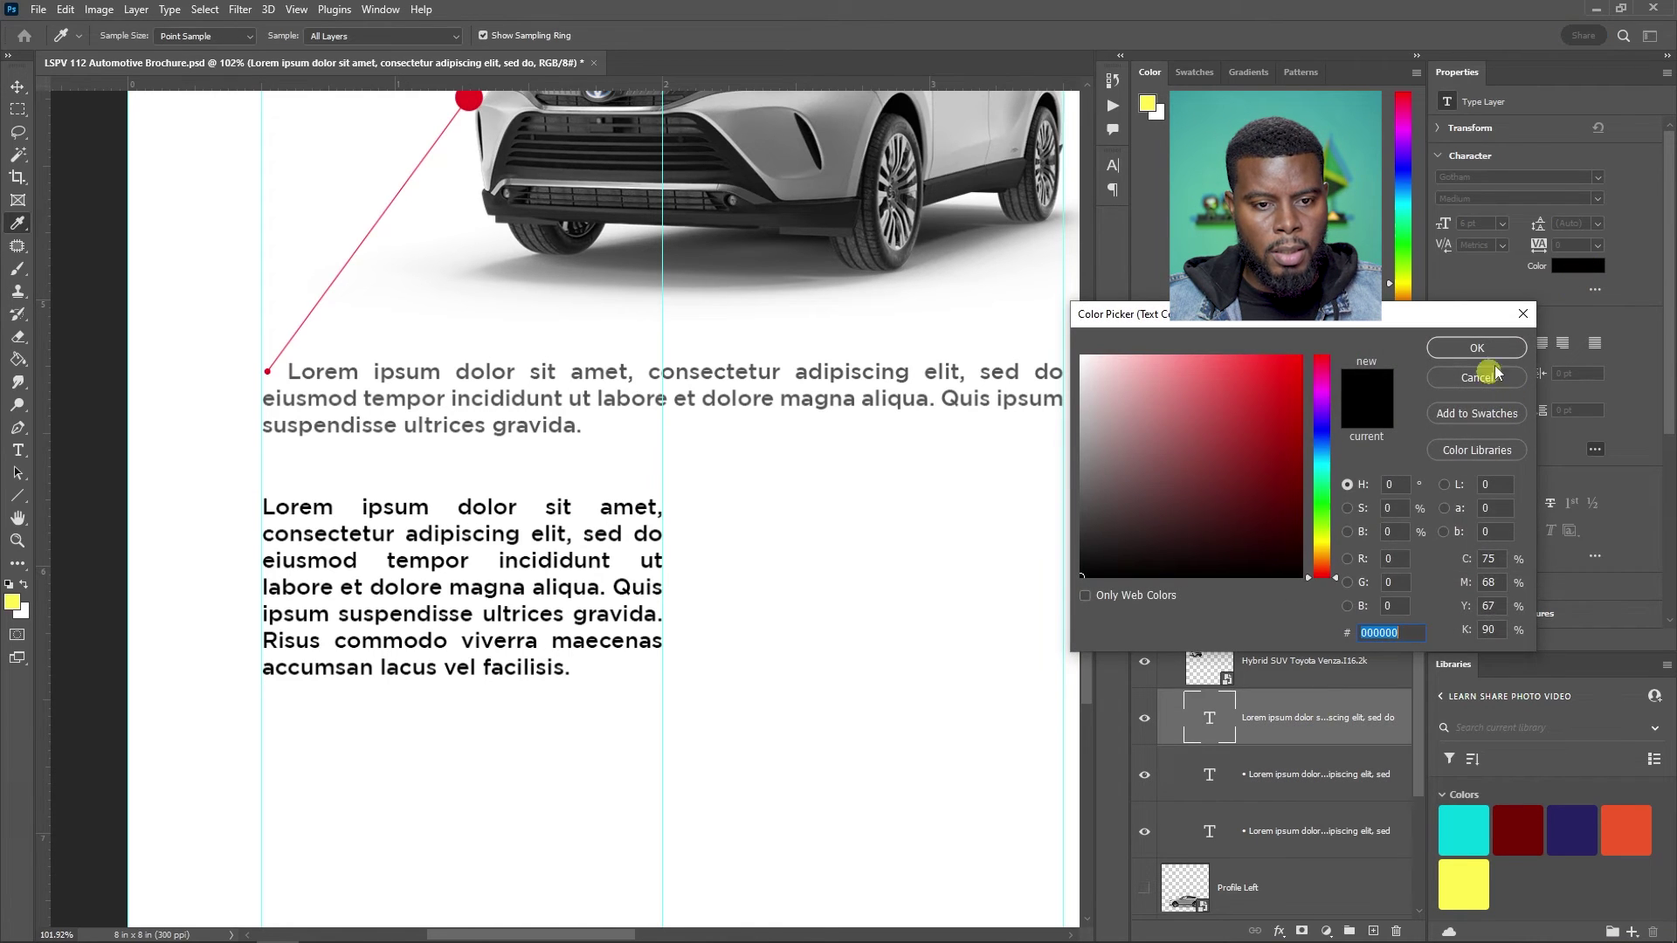
type("54545")
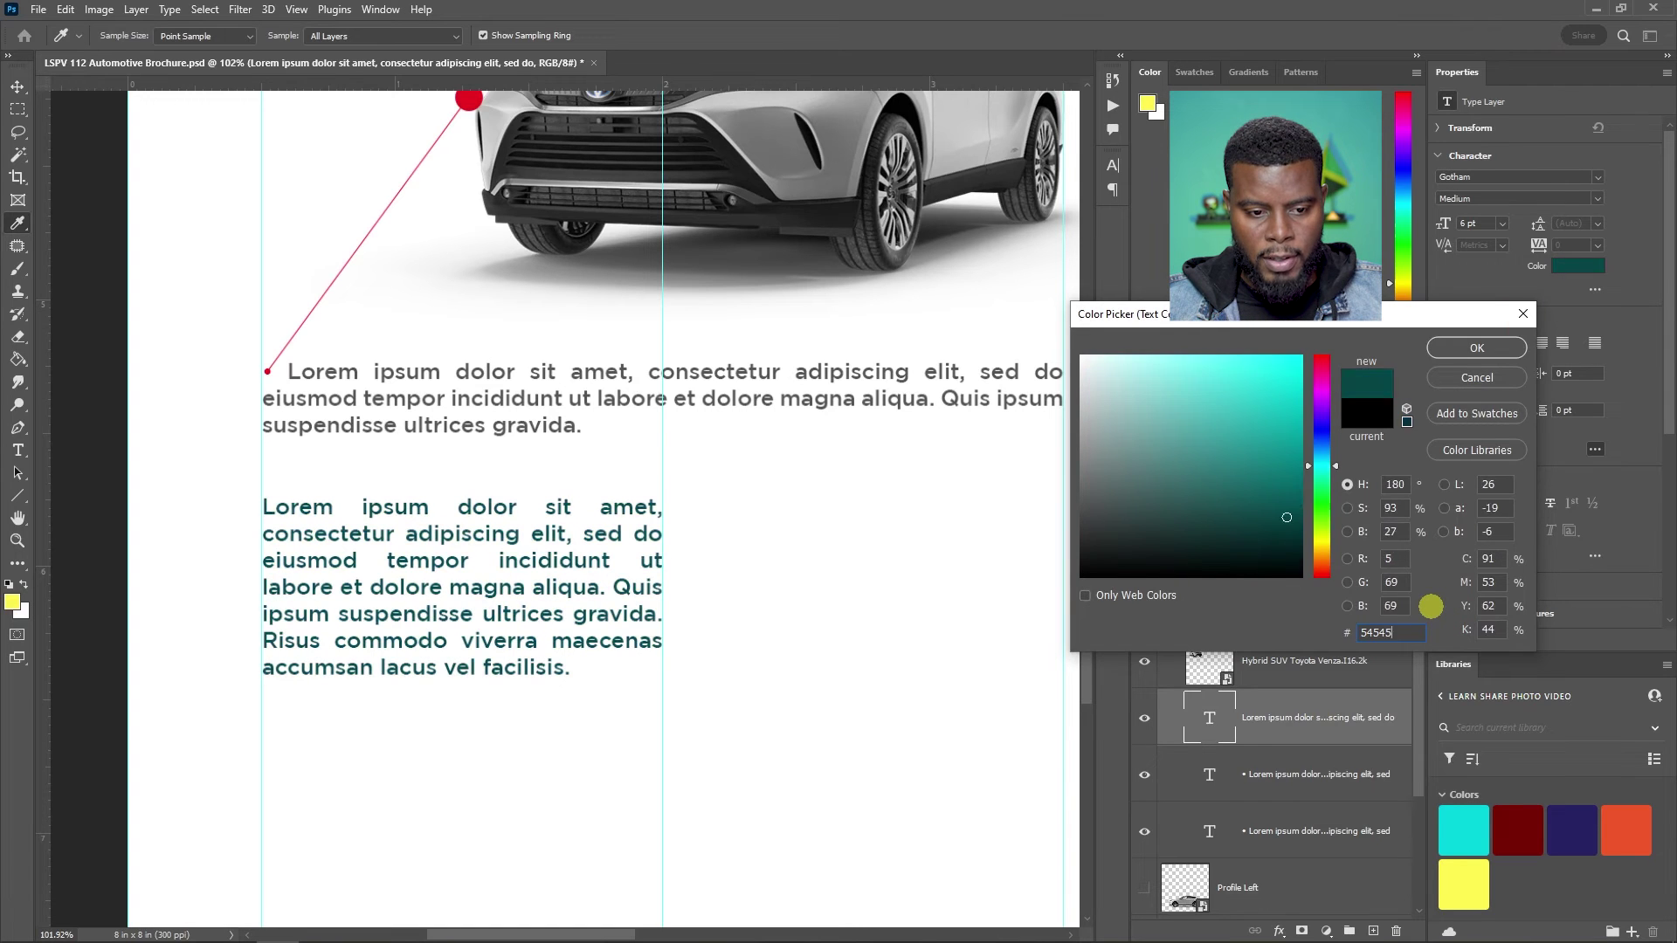
type("4")
key("Return")
scroll(637, 588, "down", 3)
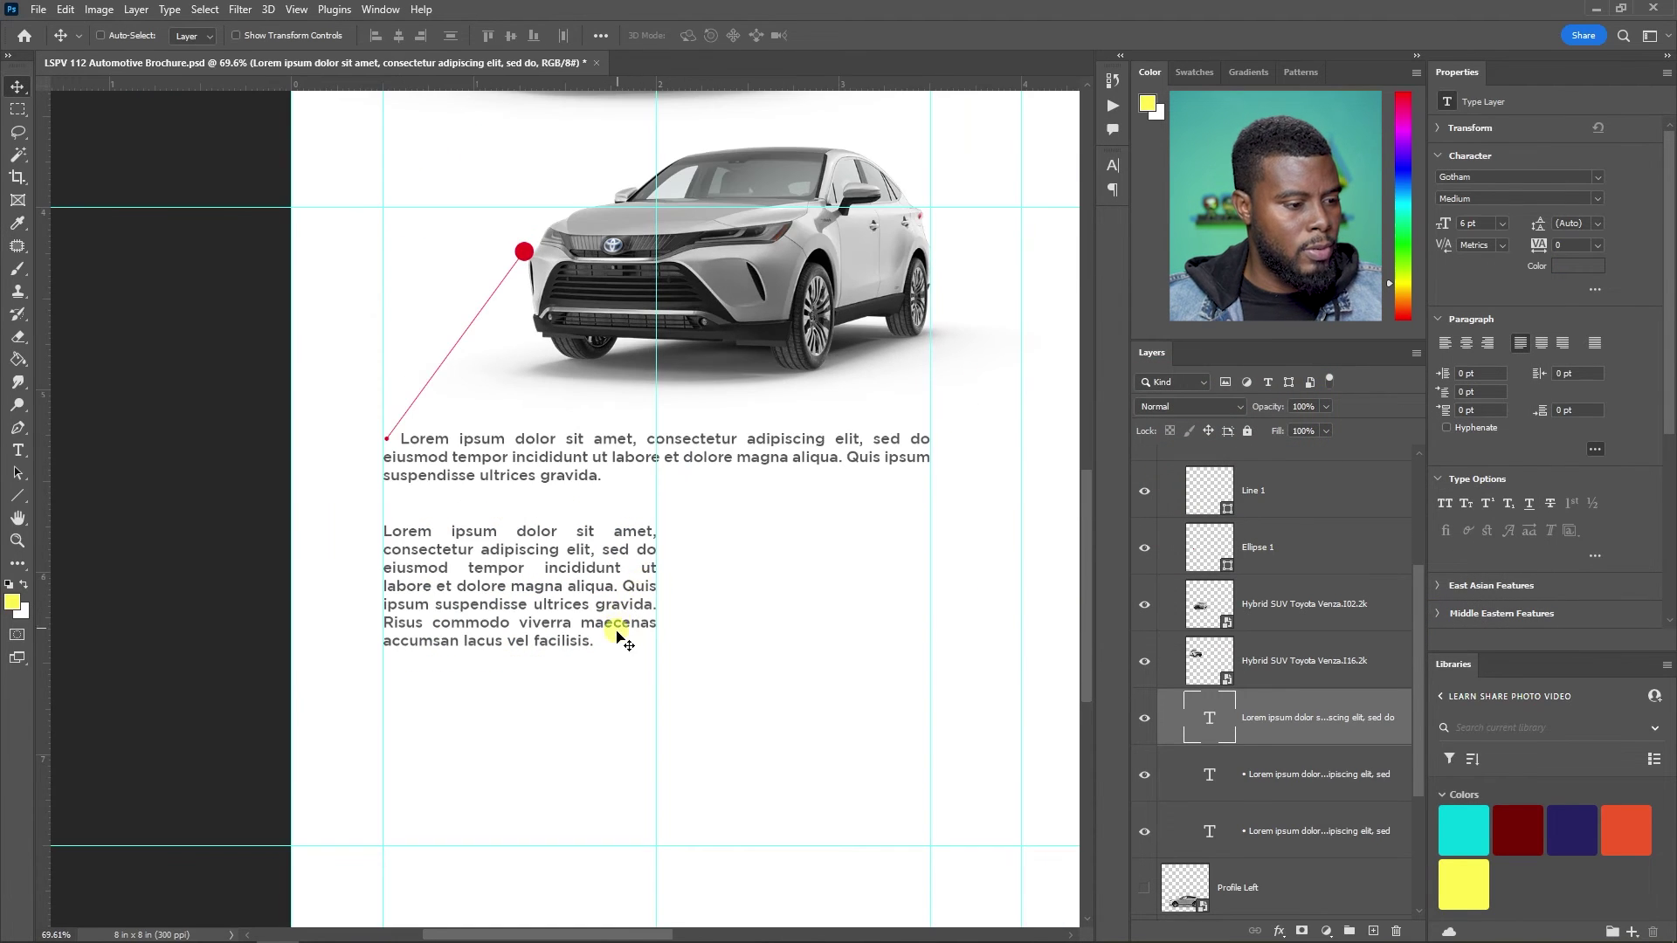
- Move the new paragraph up so it sits closely beneath the bullet text
key("t")
scroll(590, 598, "down", 5)
scroll(479, 568, "up", 5)
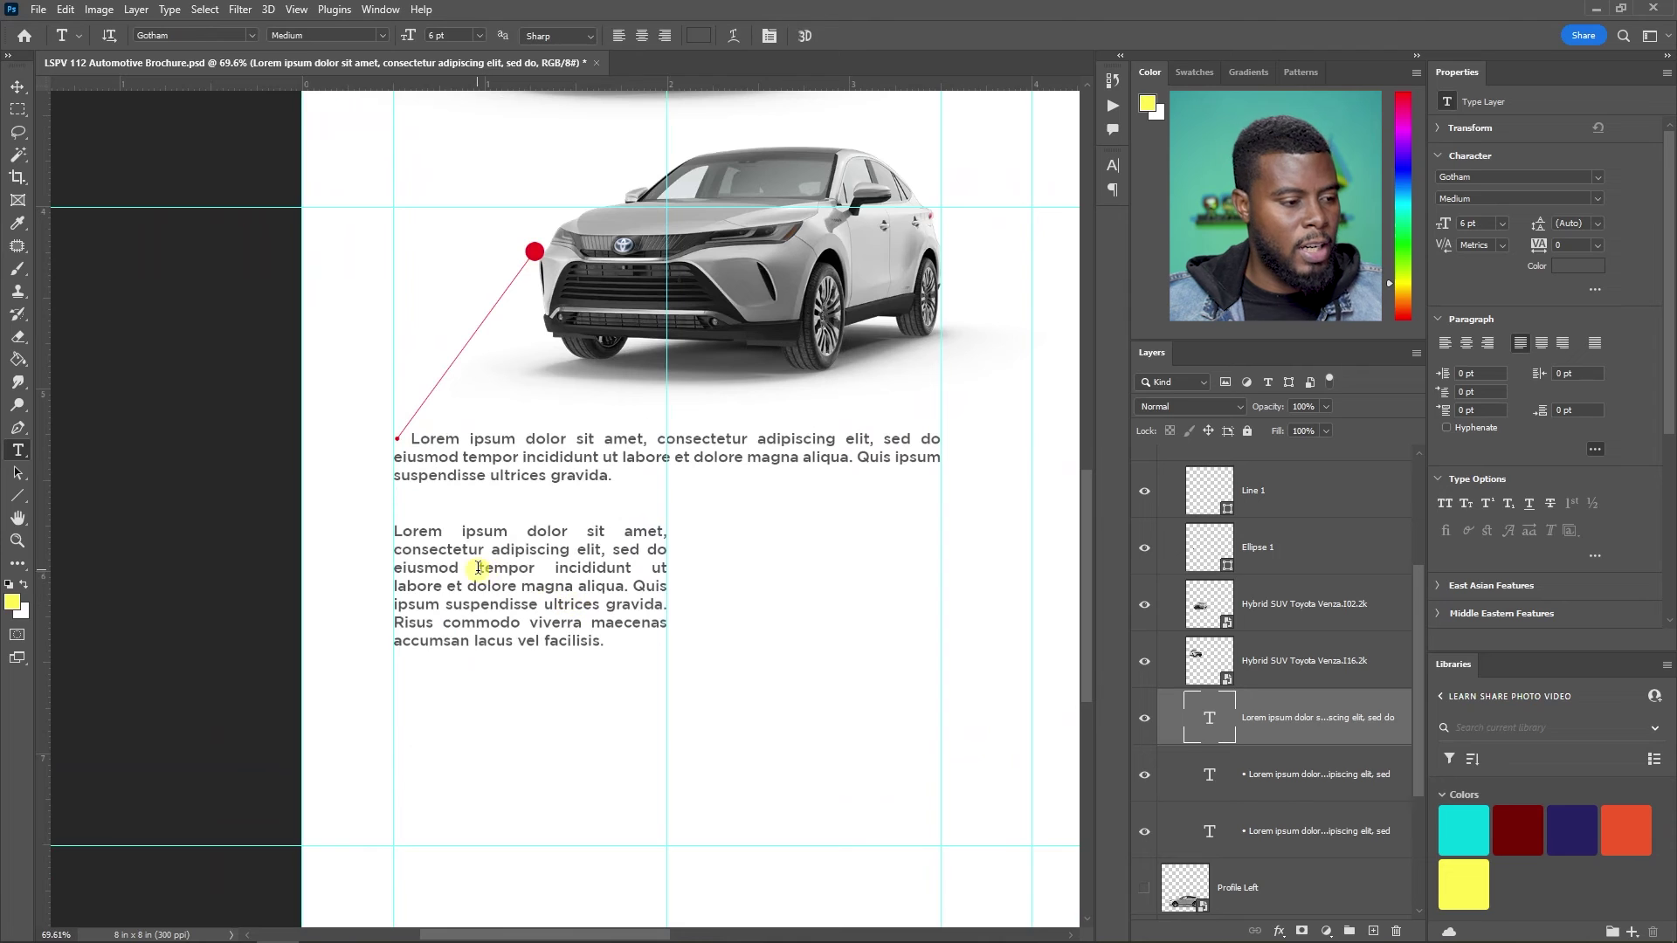
key("v")
left_click_drag(528, 572, 528, 546)
- Hide the Line 1 and Ellipse 1 callout layers in the Inside Left group
scroll(514, 534, "down", 1)
scroll(513, 535, "down", 4)
scroll(524, 471, "up", 1)
scroll(497, 489, "down", 2)
scroll(511, 487, "up", 1)
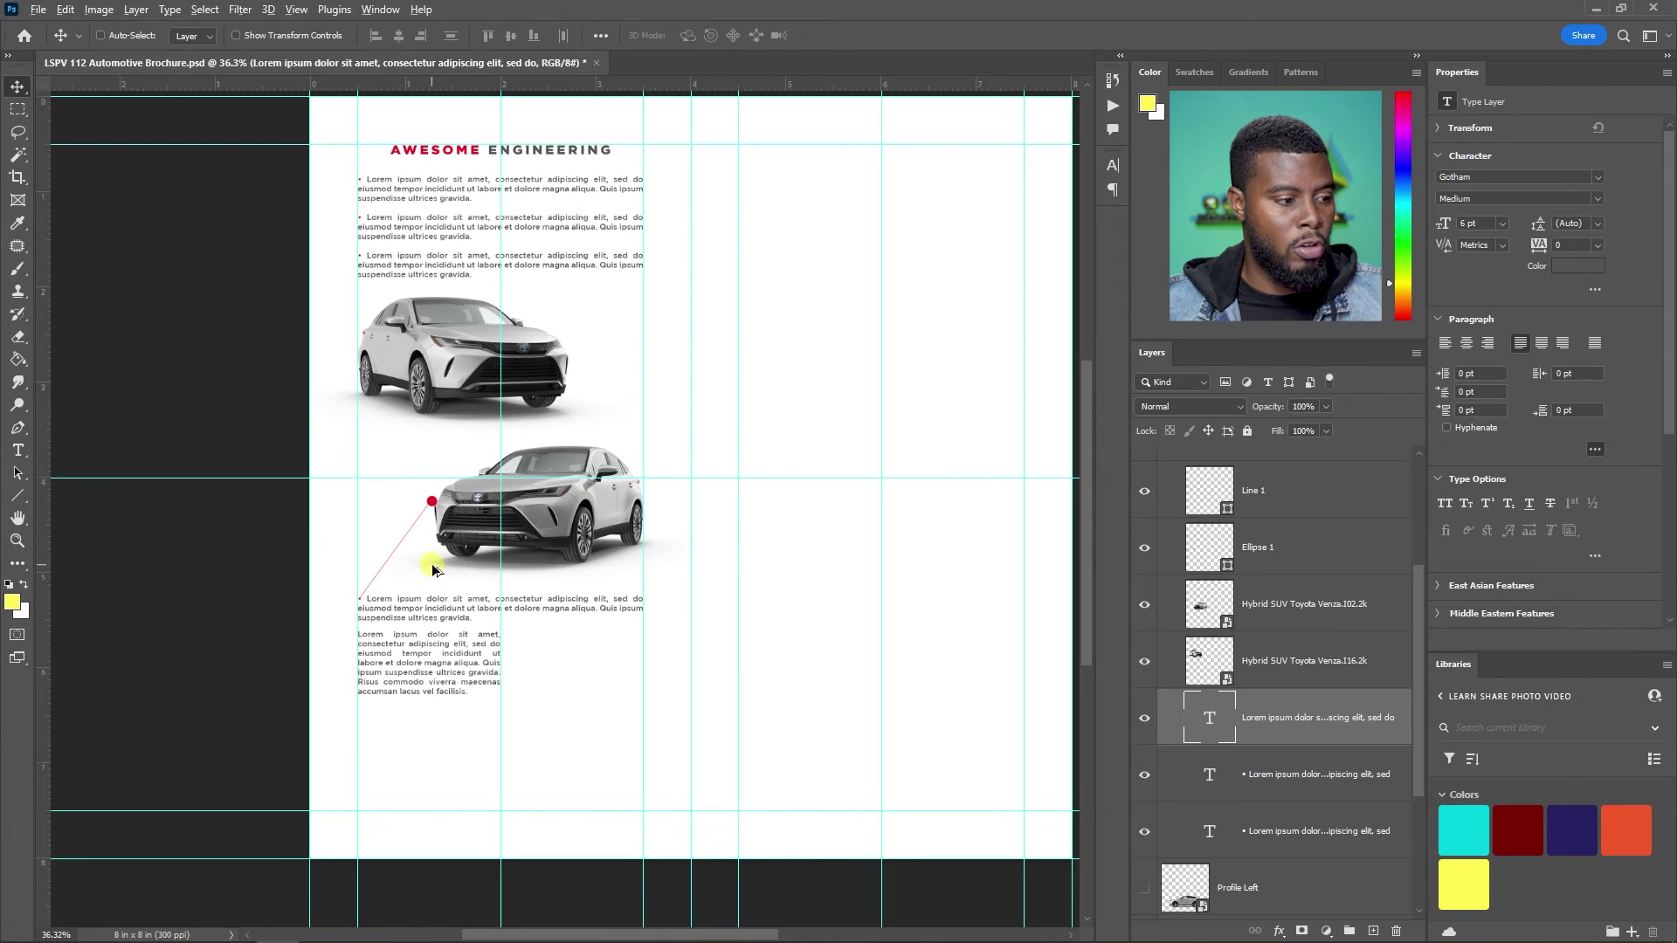
scroll(434, 568, "up", 5)
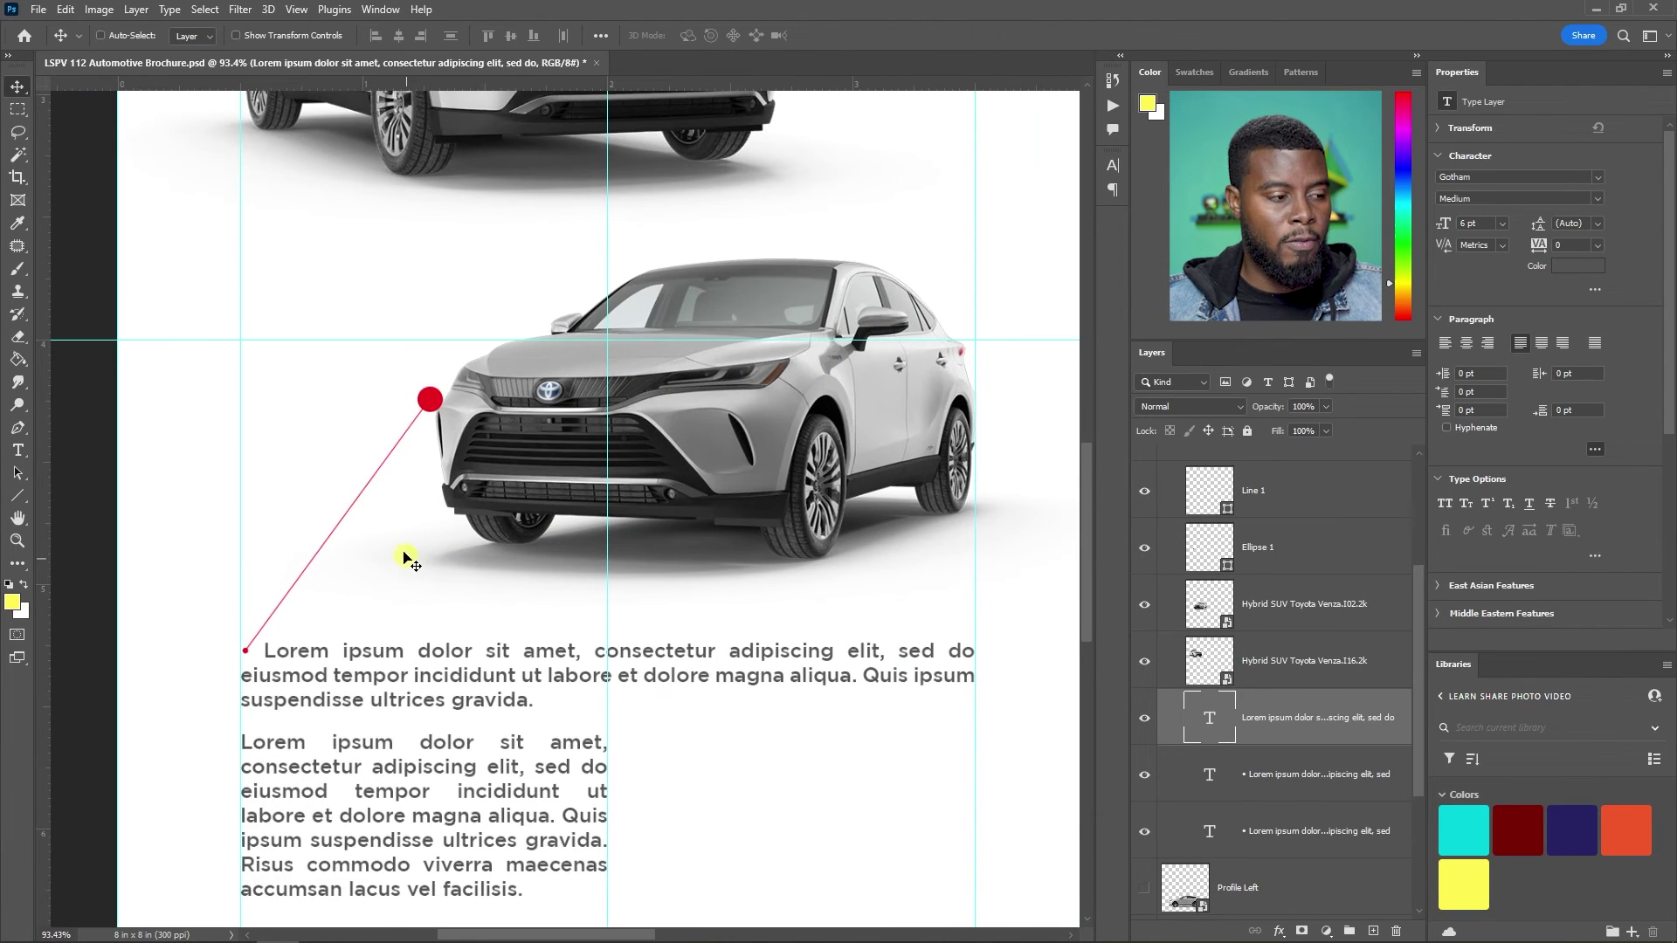
key("t")
scroll(1291, 580, "up", 1)
left_click(1299, 569)
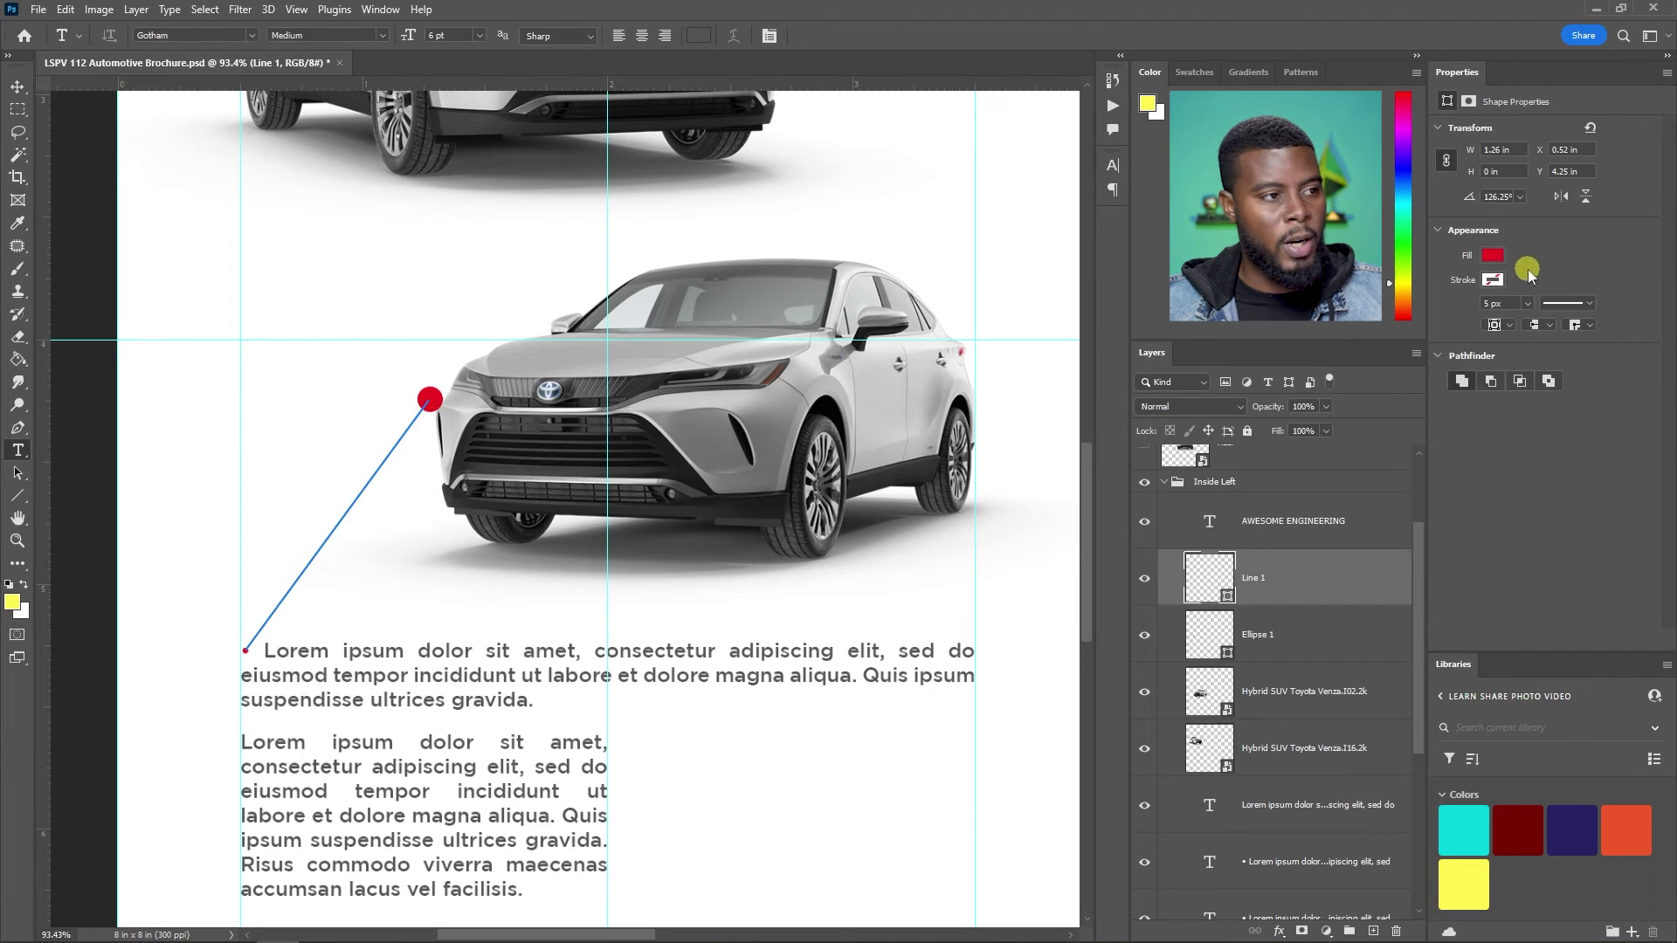
key("u")
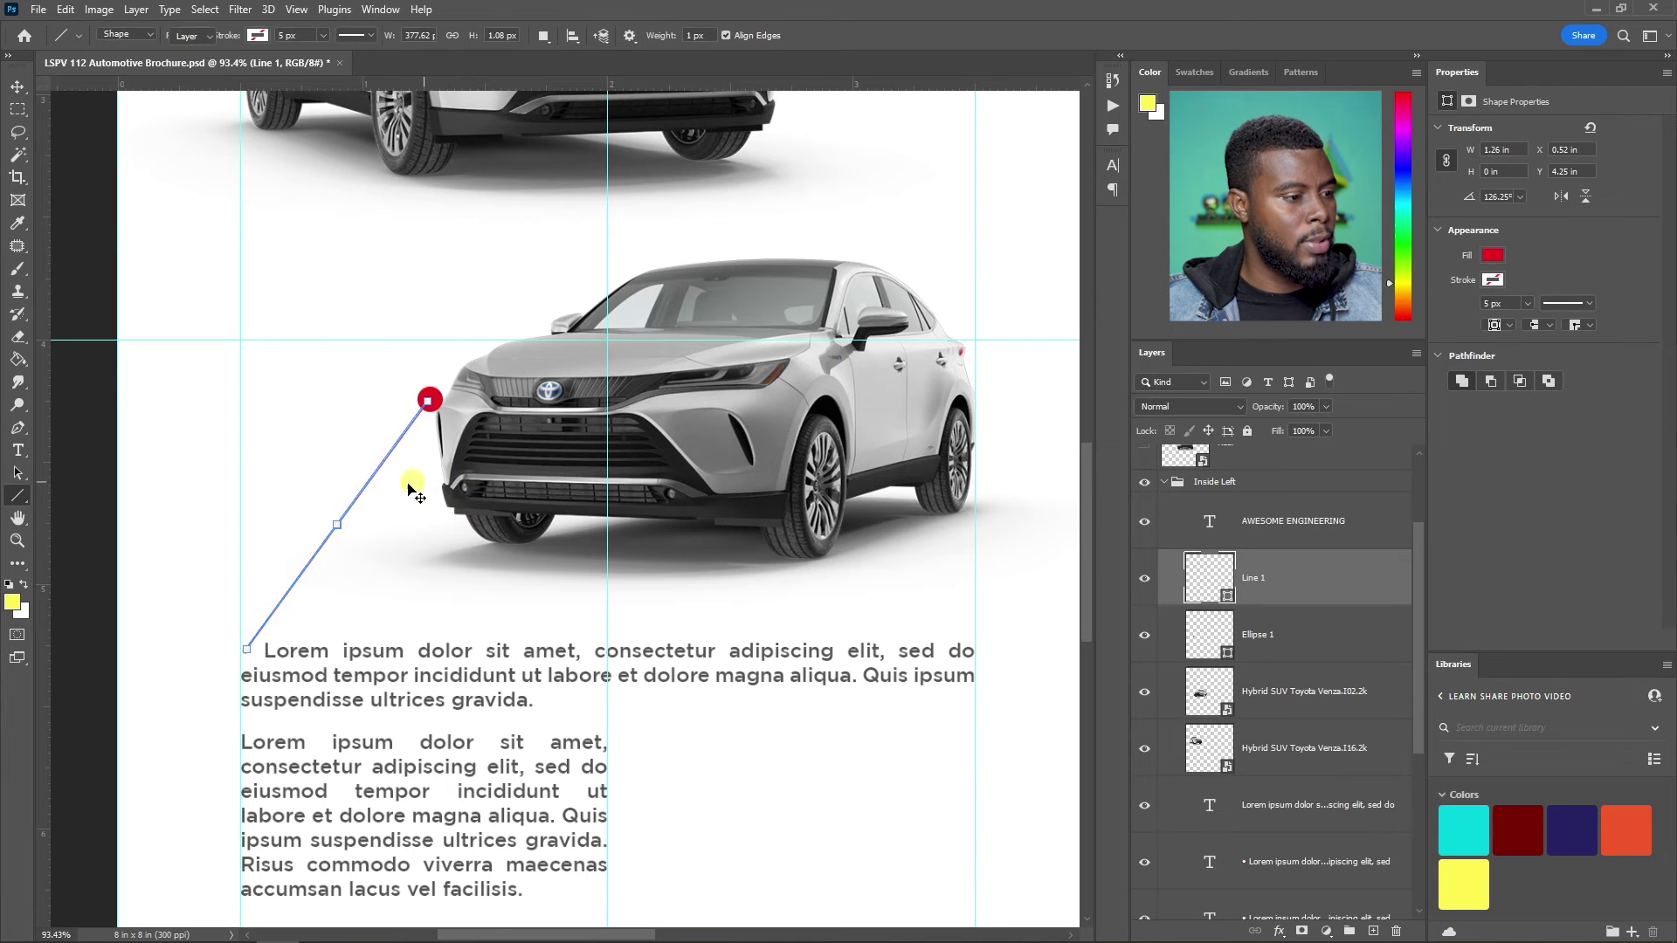
key("v")
scroll(420, 577, "down", 3)
left_click(1144, 578)
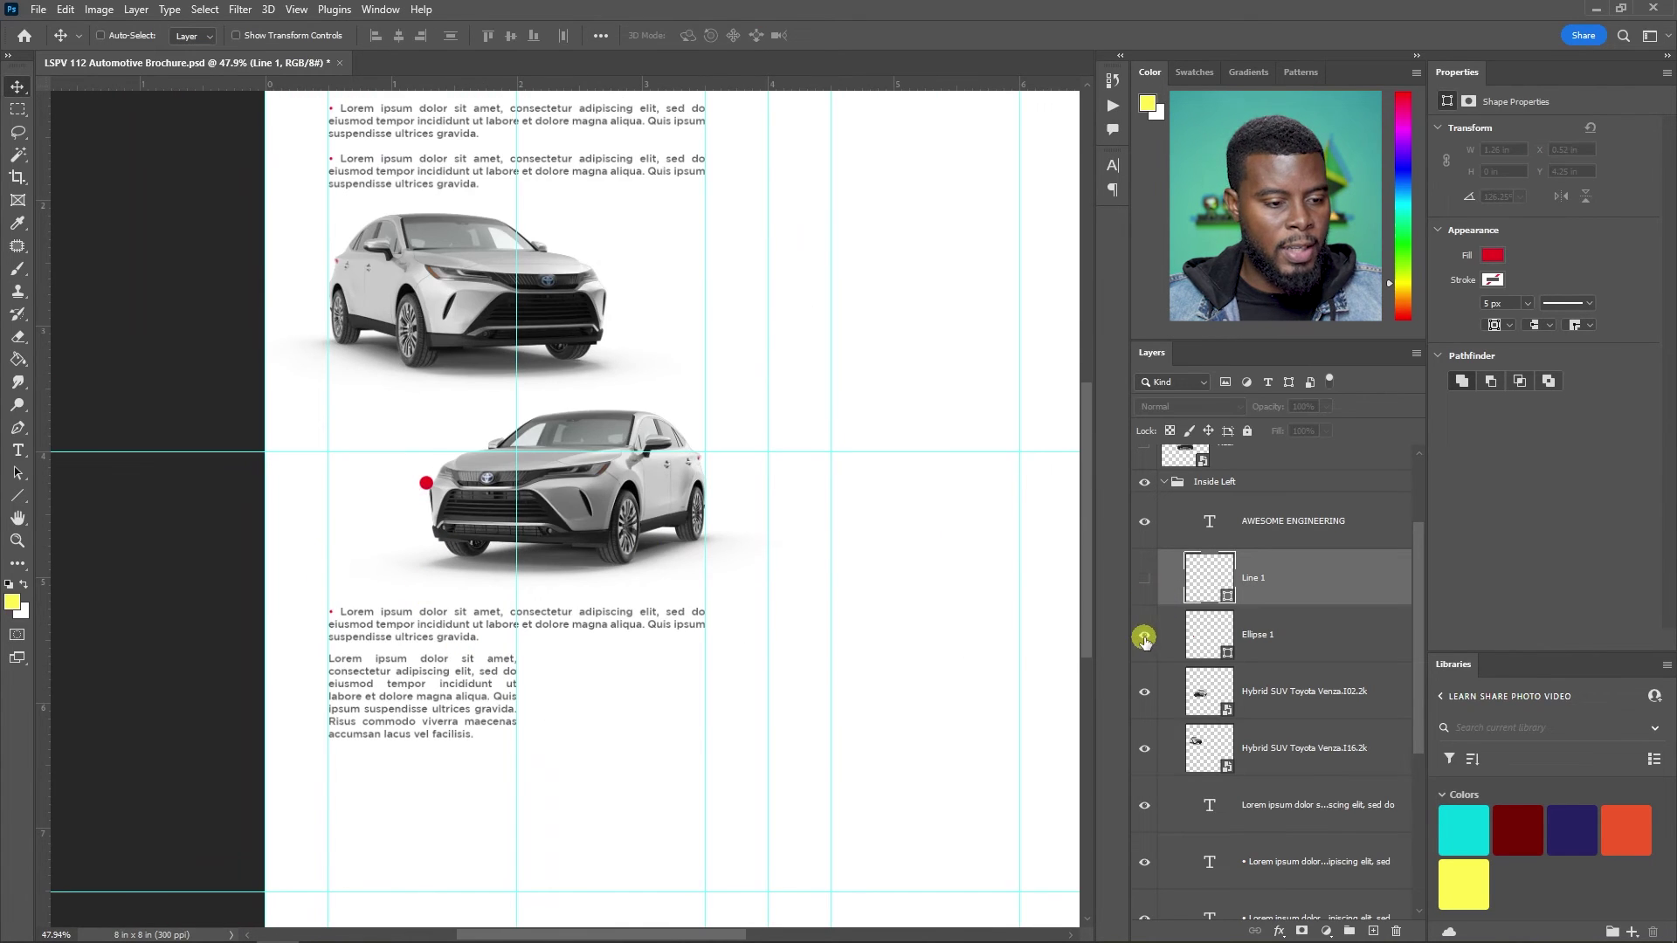
scroll(414, 650, "down", 2)
scroll(415, 651, "up", 1)
scroll(419, 650, "up", 3)
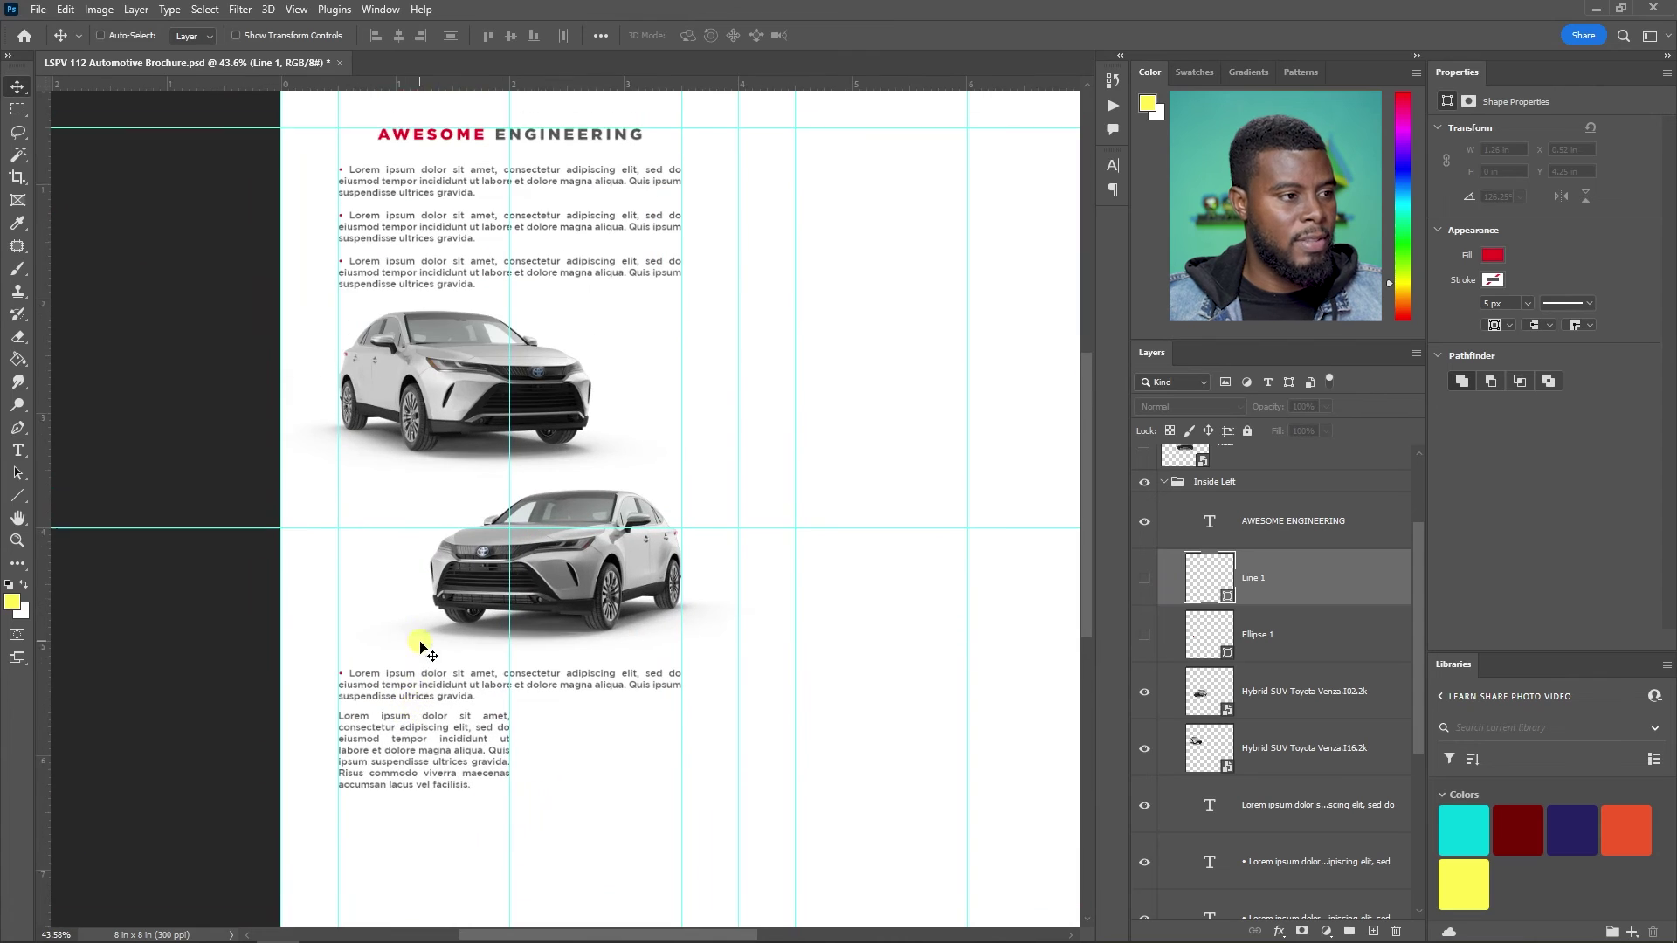
- Show the Profile Left car layer, scale it to 52.83% and place it below the paragraph with its wheels near the lower margin guide
key("ctrl+semicolon")
scroll(487, 580, "down", 2)
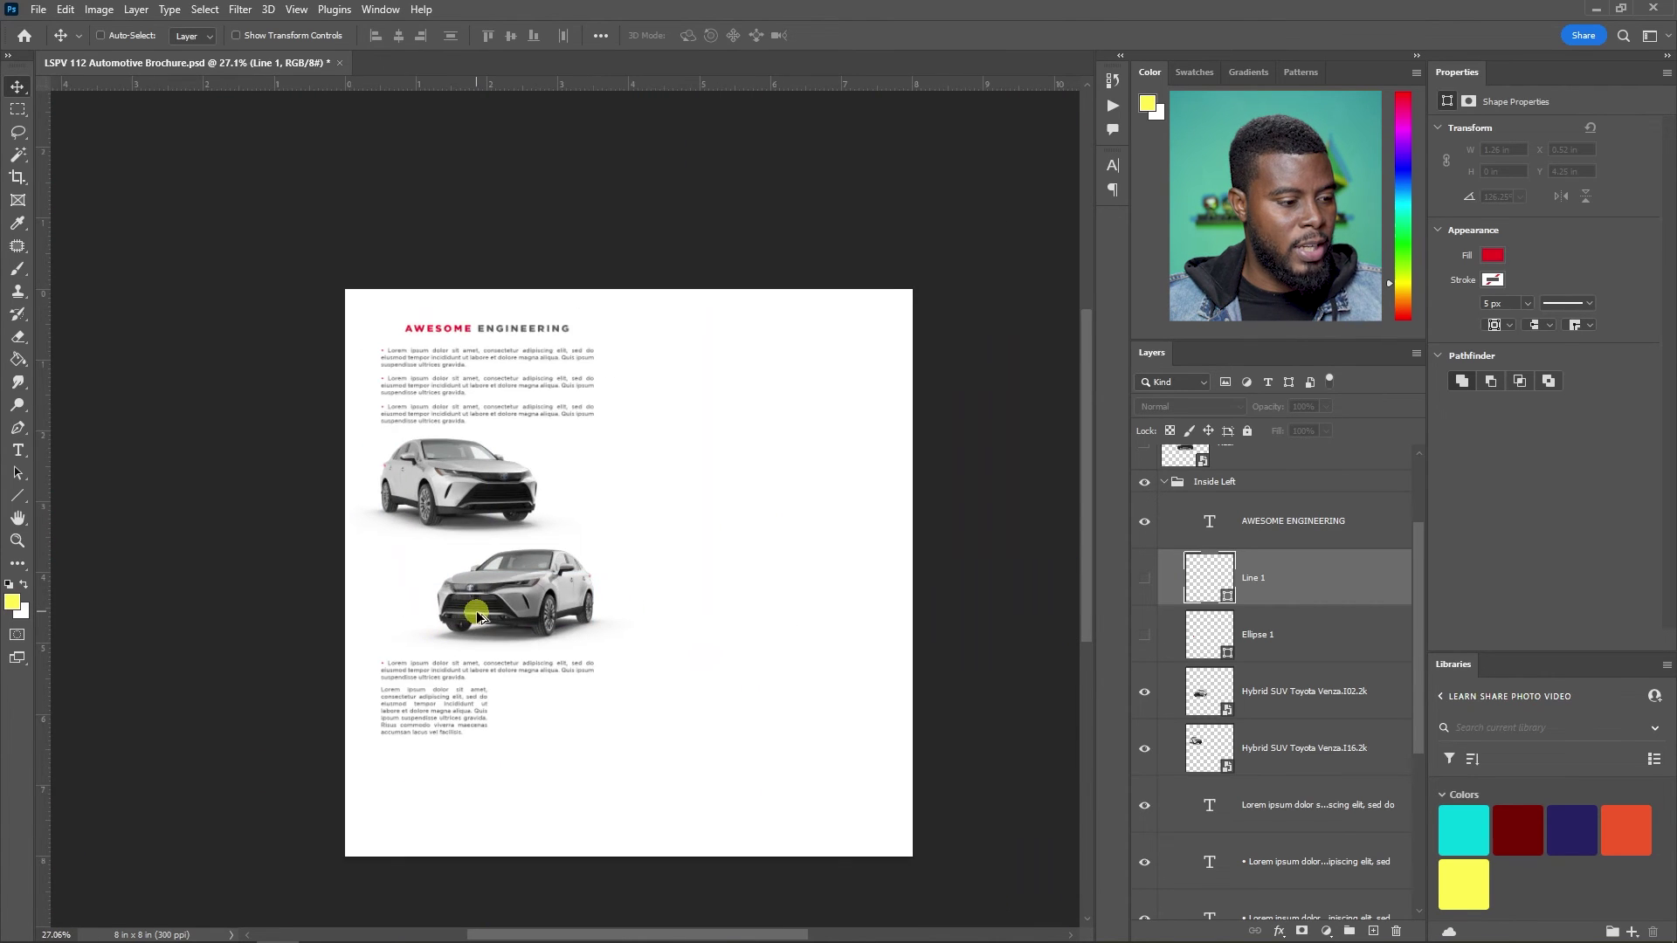
scroll(511, 627, "up", 2)
scroll(506, 622, "down", 1)
scroll(542, 620, "down", 3)
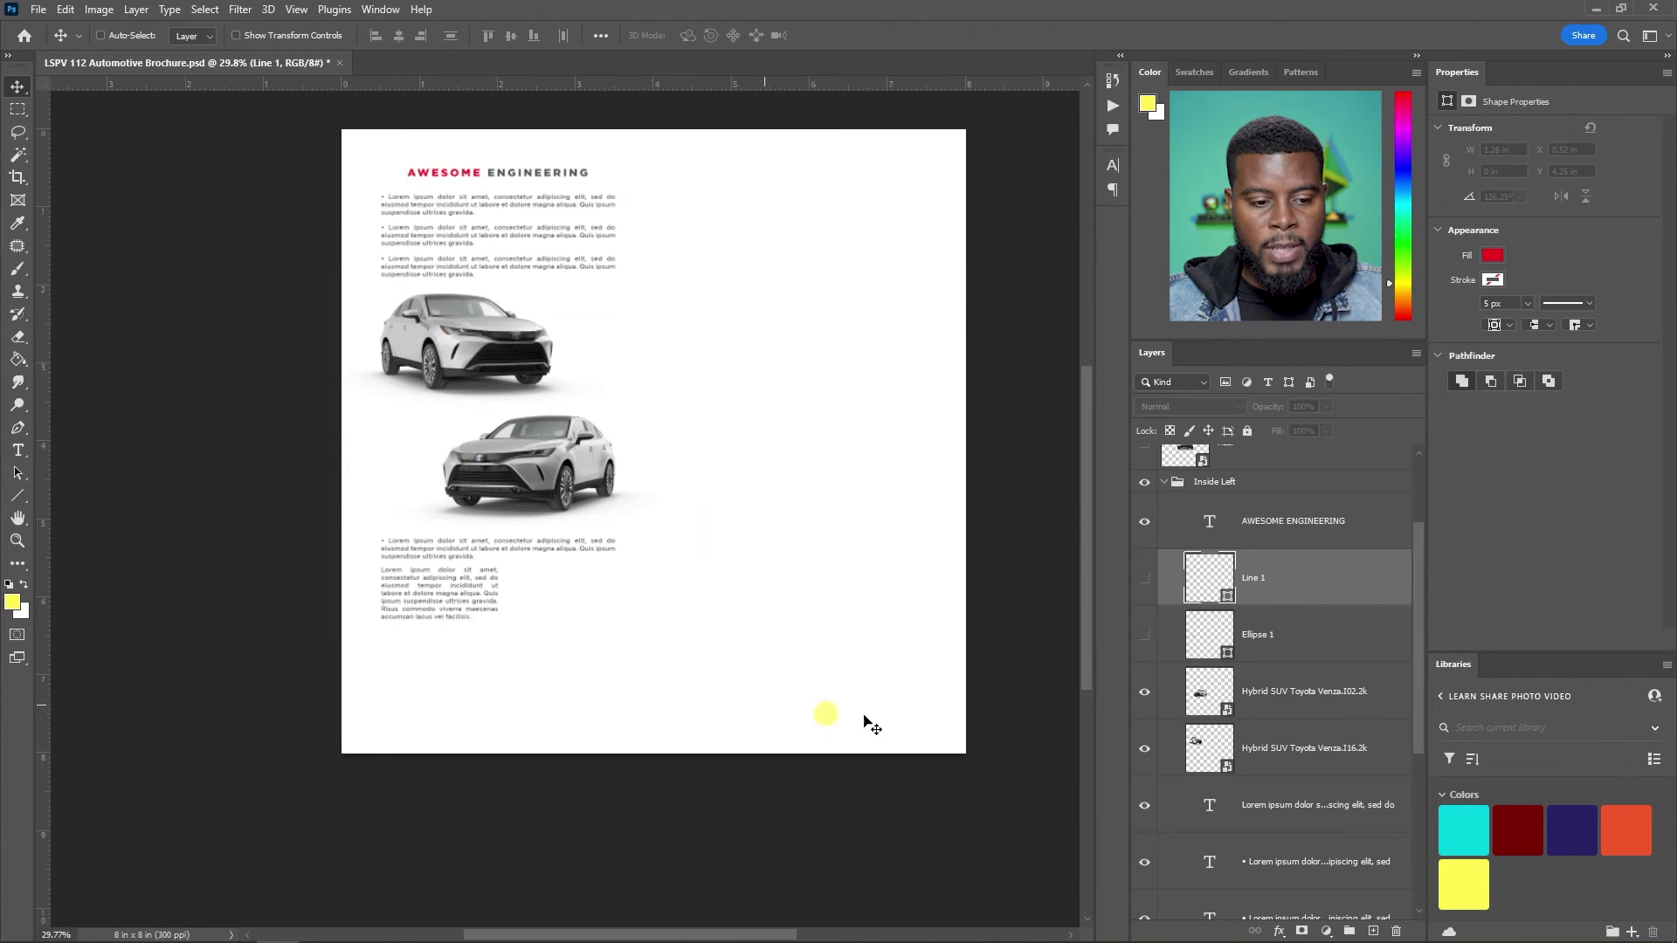
scroll(1157, 661, "down", 5)
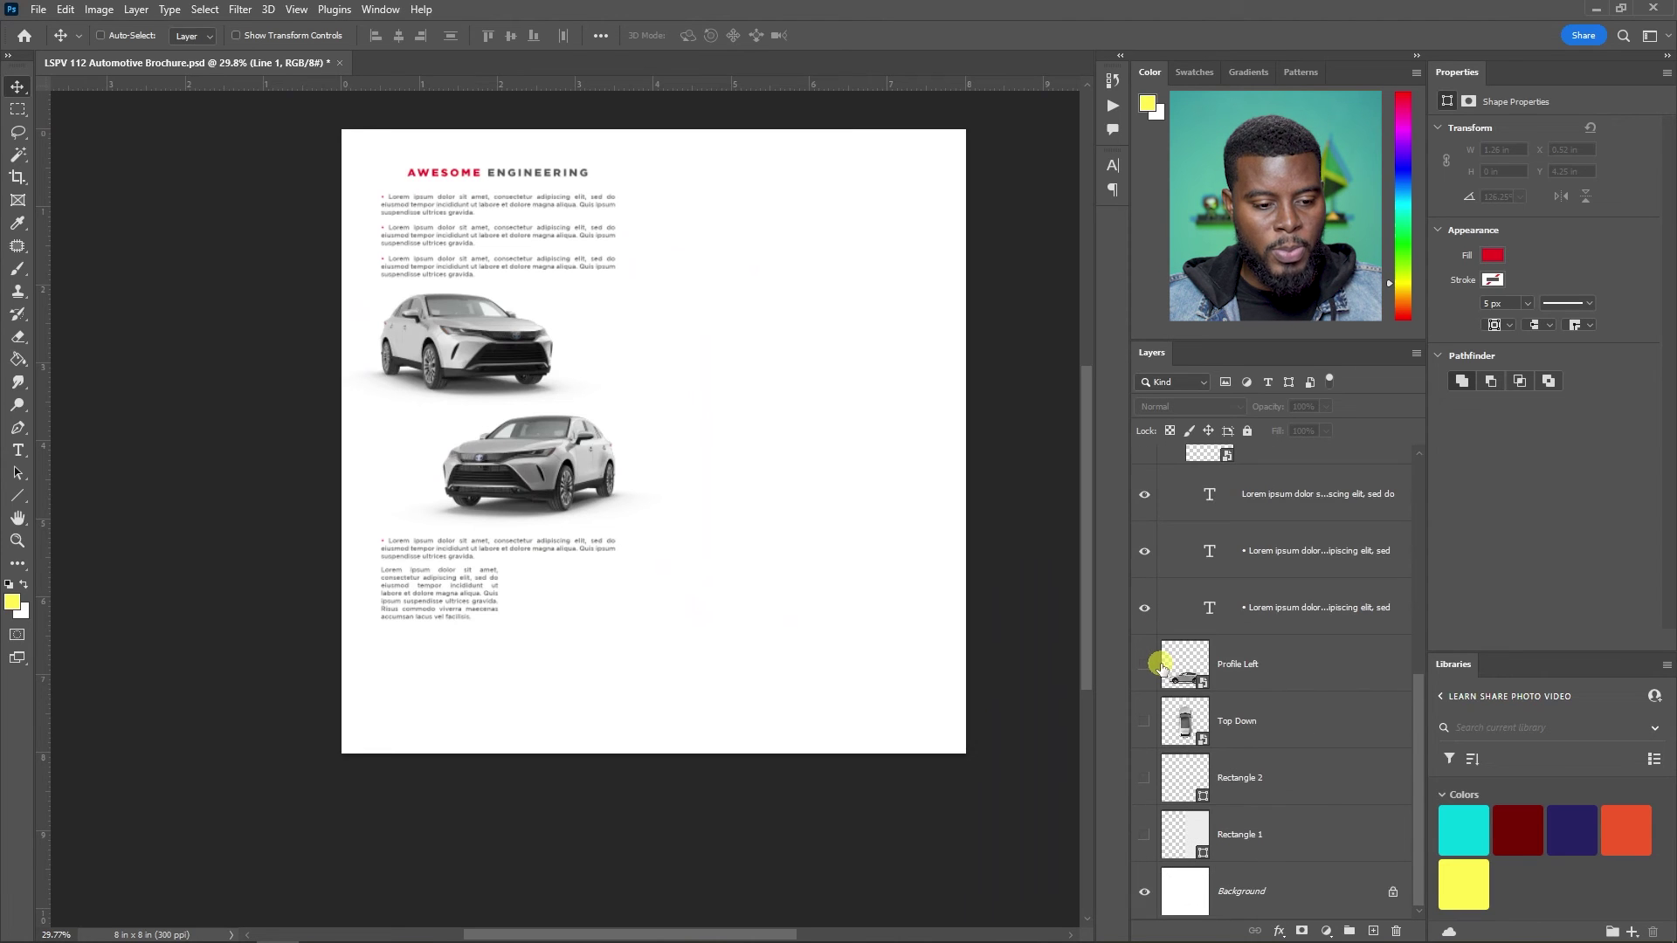
left_click(1144, 667)
left_click(1174, 671)
scroll(700, 644, "up", 2)
key("ctrl+t")
scroll(927, 521, "down", 1)
left_click_drag(1036, 249, 737, 550)
left_click_drag(586, 709, 579, 609)
key("ctrl+semicolon")
scroll(551, 609, "up", 2)
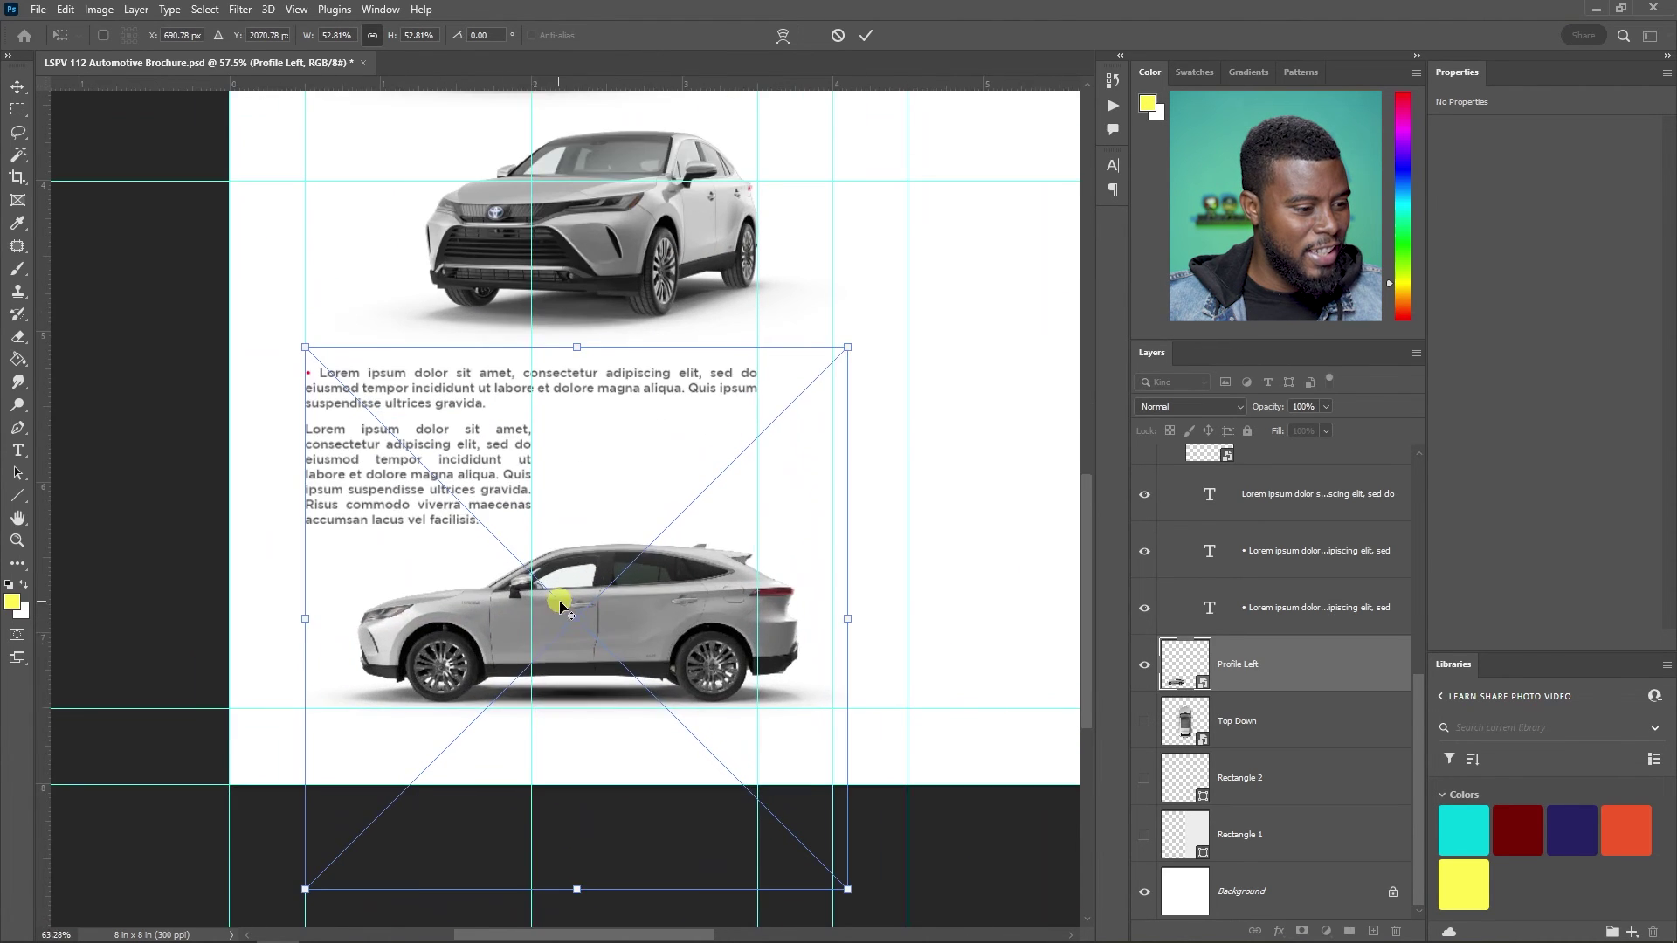
scroll(563, 605, "up", 1)
left_click_drag(632, 572, 630, 576)
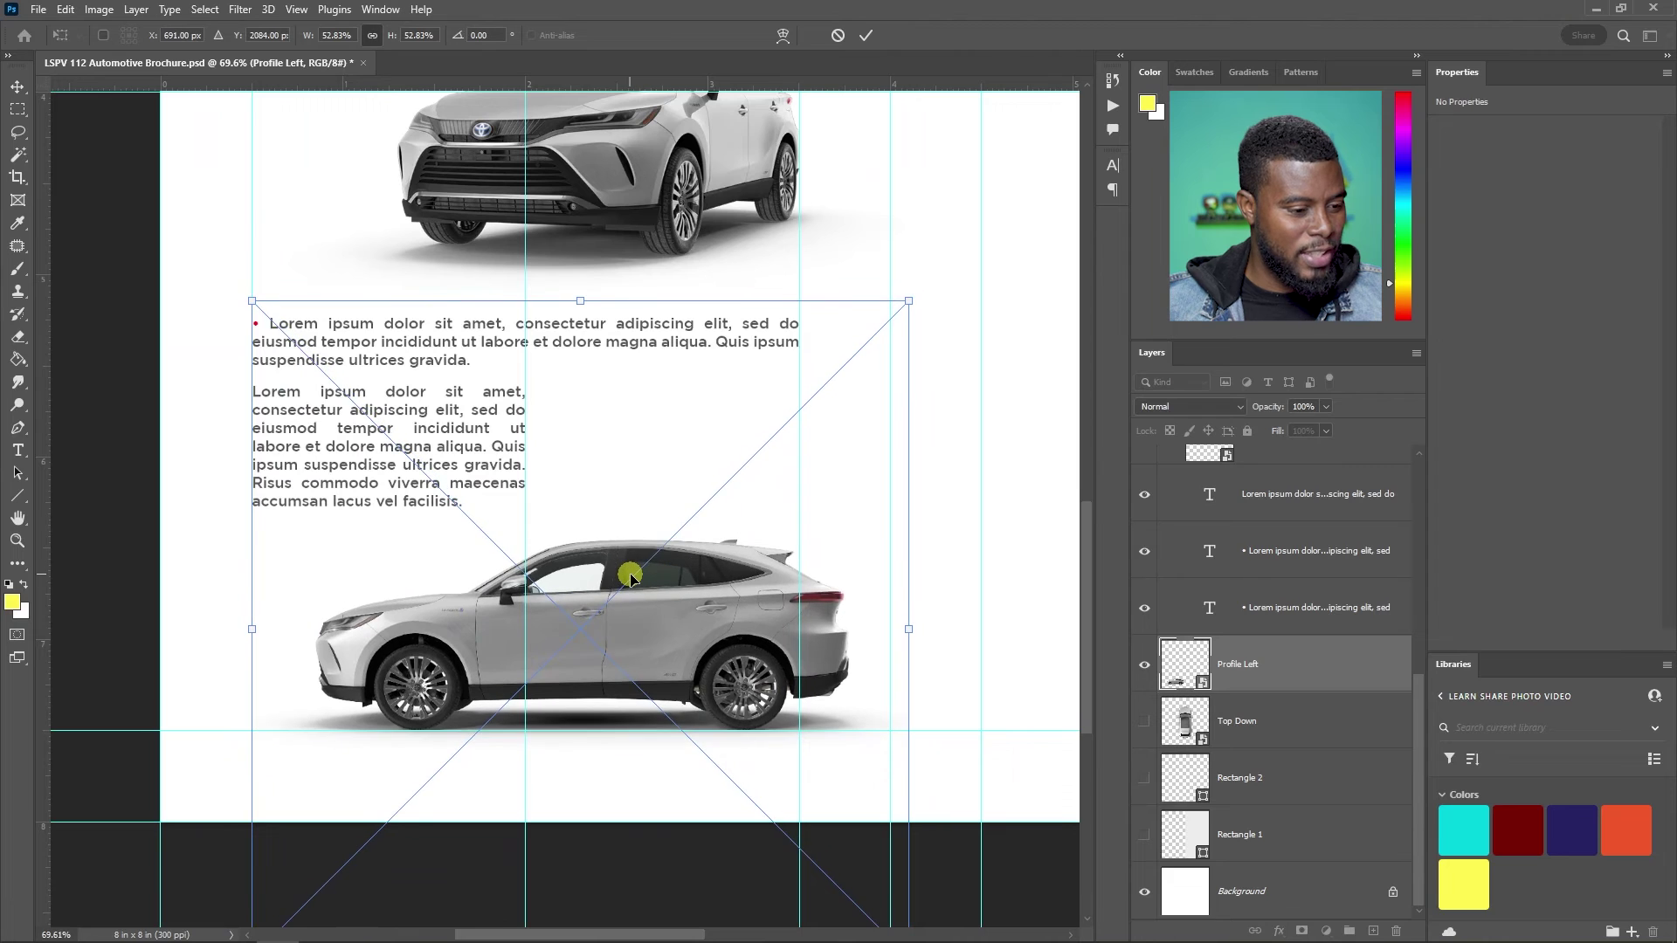
- Shift the Profile Left car left to an X position of 591 px so it sits between the page's margin guides
key("shift+Left")
key("shift+Left")
key("shift+Left")
key("shift+Left")
key("shift+Left")
key("shift+Left")
key("shift+Left")
key("shift+Left")
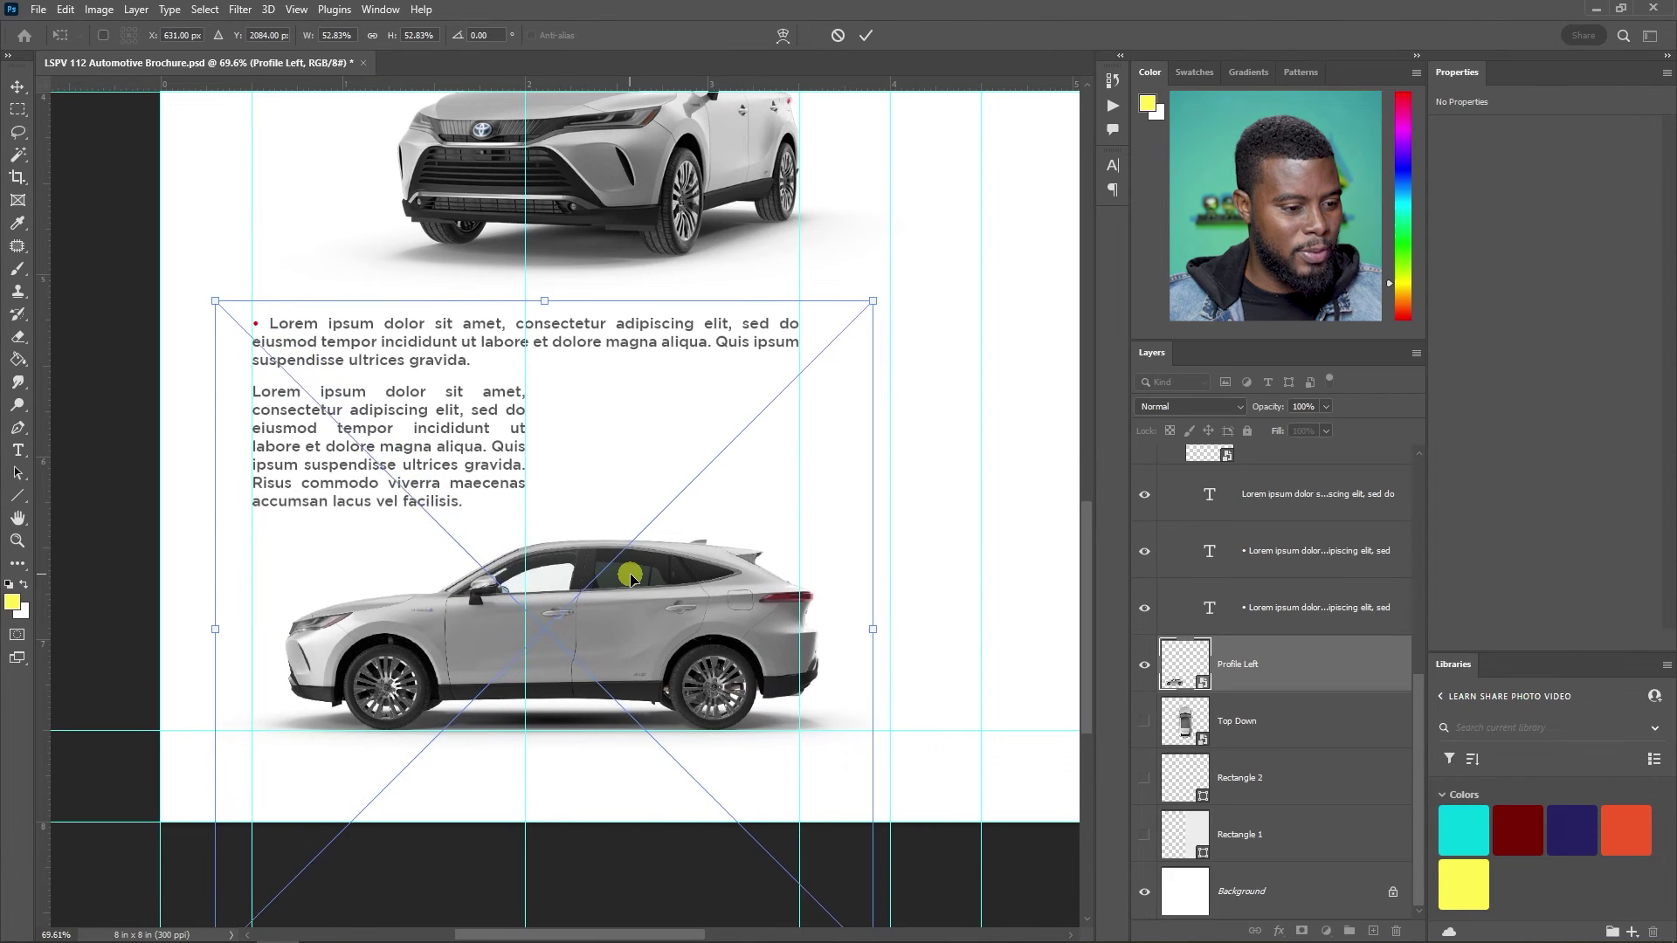
key("shift+Left")
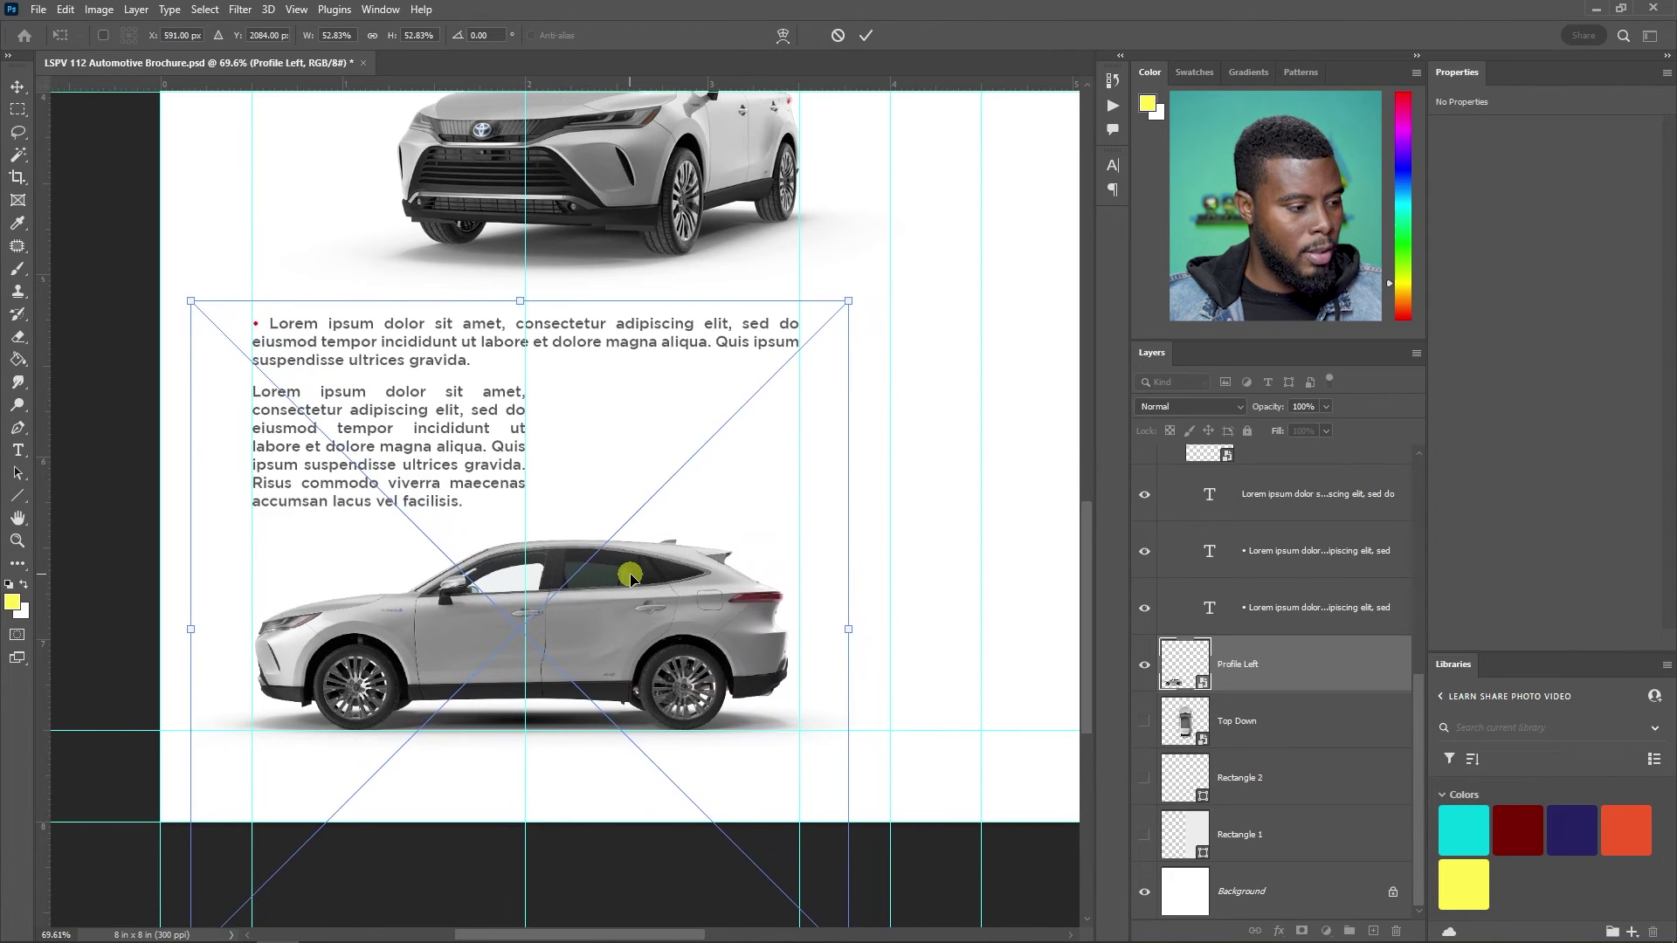
key("Return")
scroll(633, 573, "down", 6)
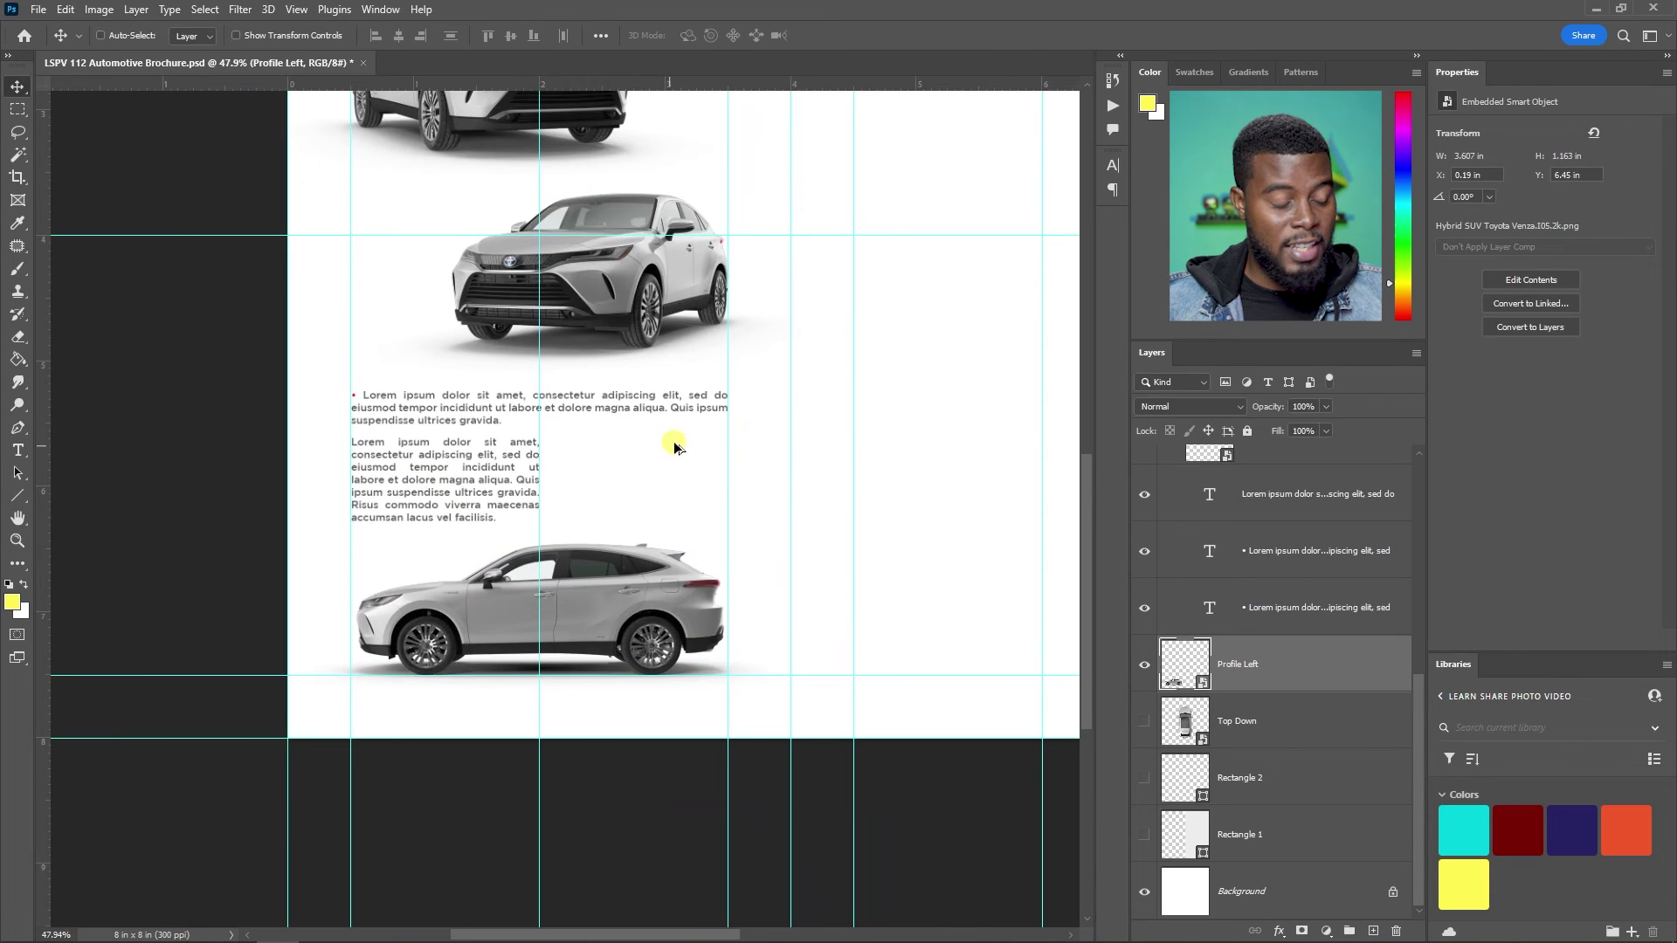
- Save the brochure and hide the guides to review the whole inner left page
key("ctrl+s")
key("ctrl+semicolon")
scroll(835, 417, "up", 2)
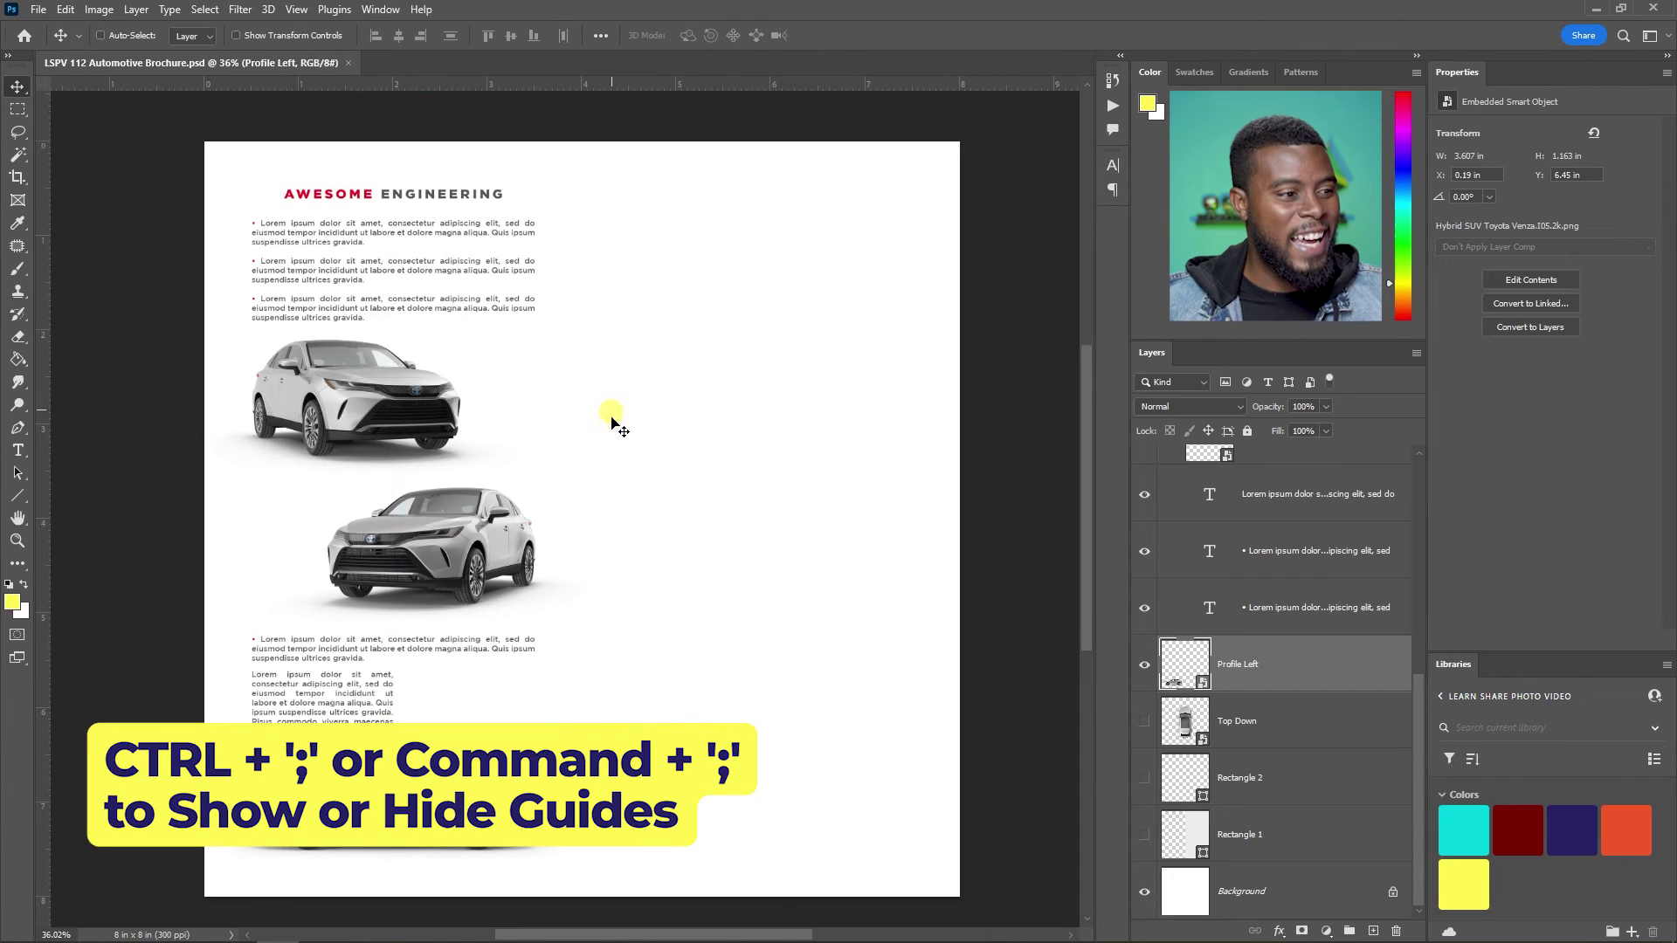
scroll(616, 424, "down", 1)
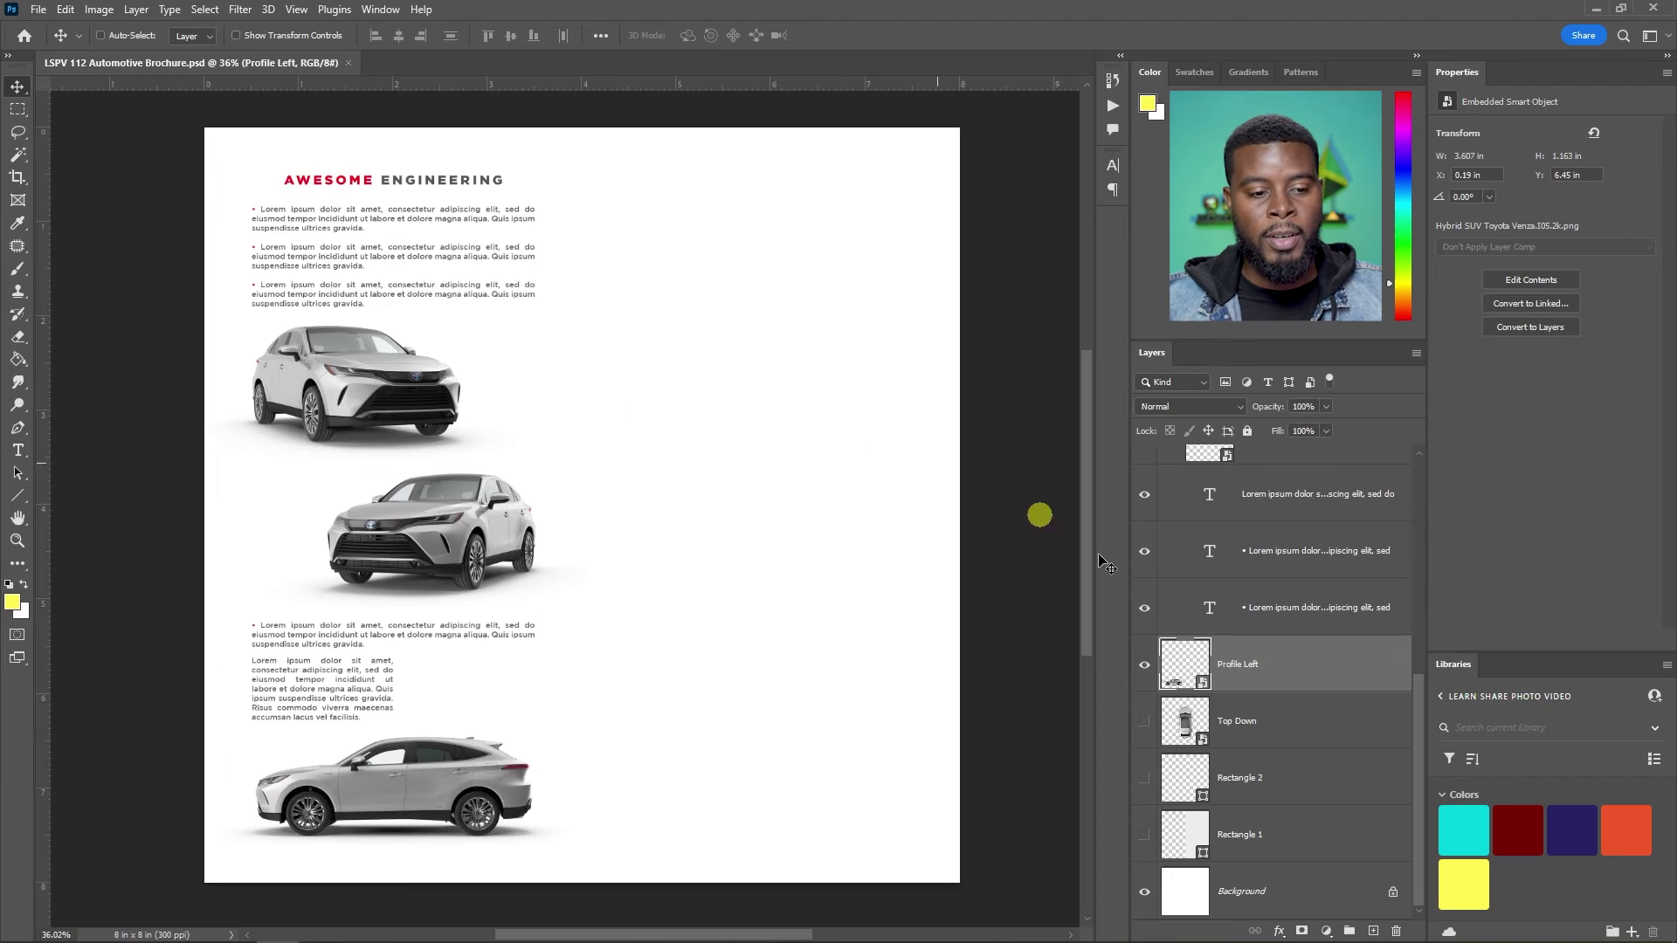
- Collapse the Inside Left group and move the Profile Left layer into it
scroll(1235, 664, "up", 5)
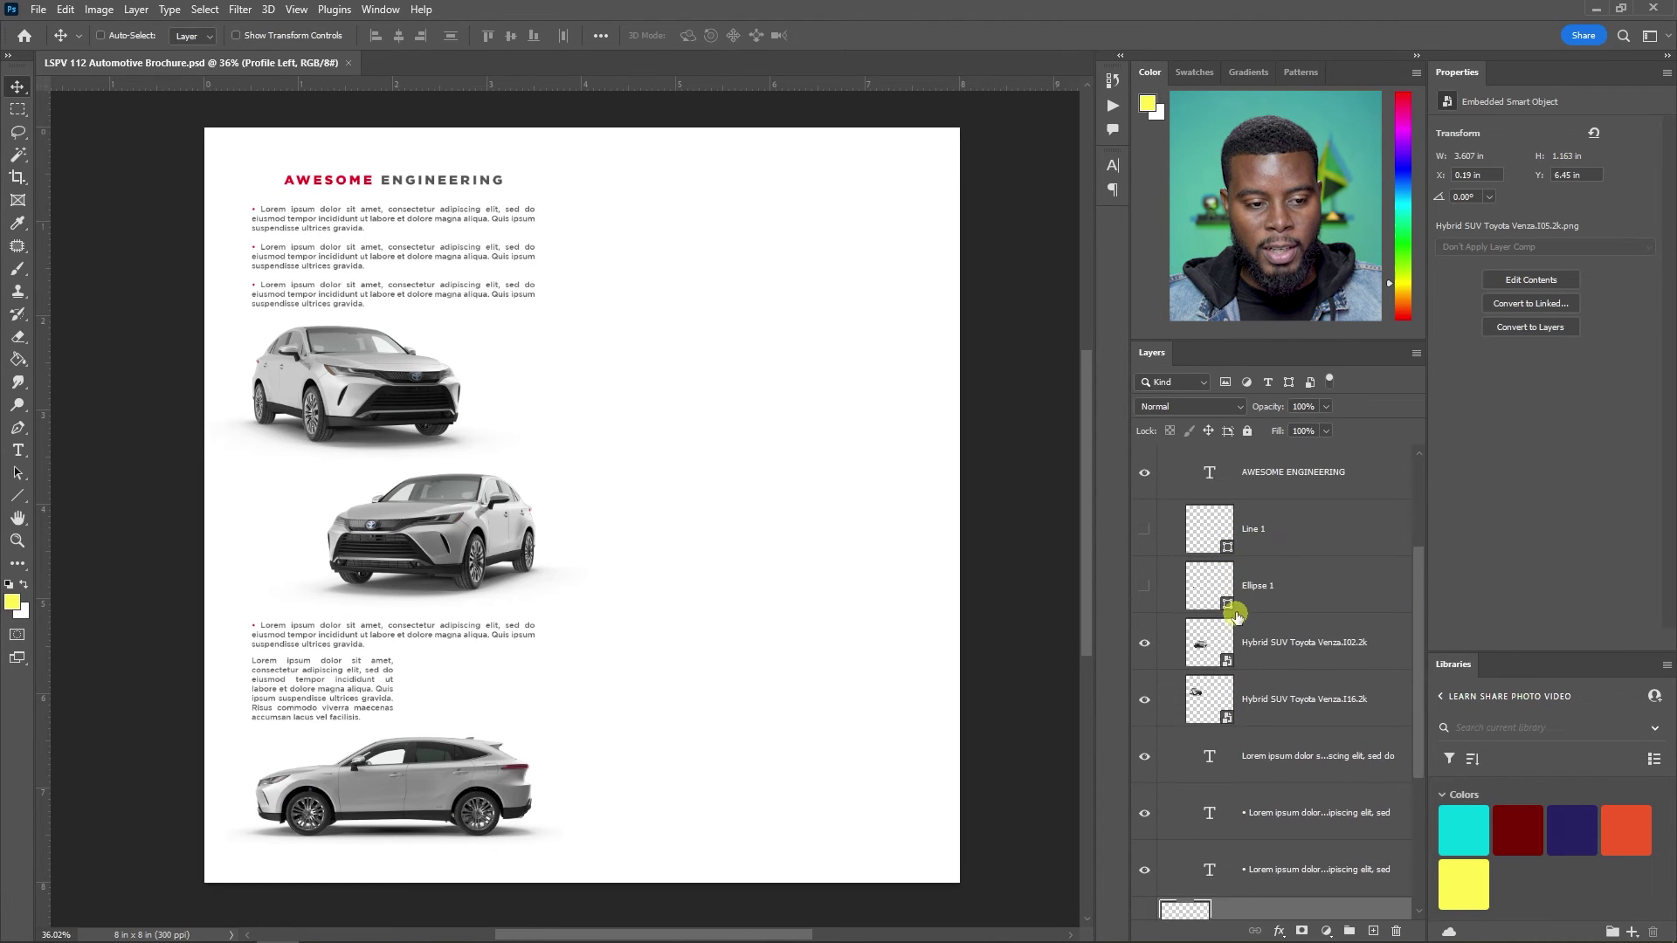
scroll(1235, 612, "down", 3)
scroll(1235, 596, "up", 5)
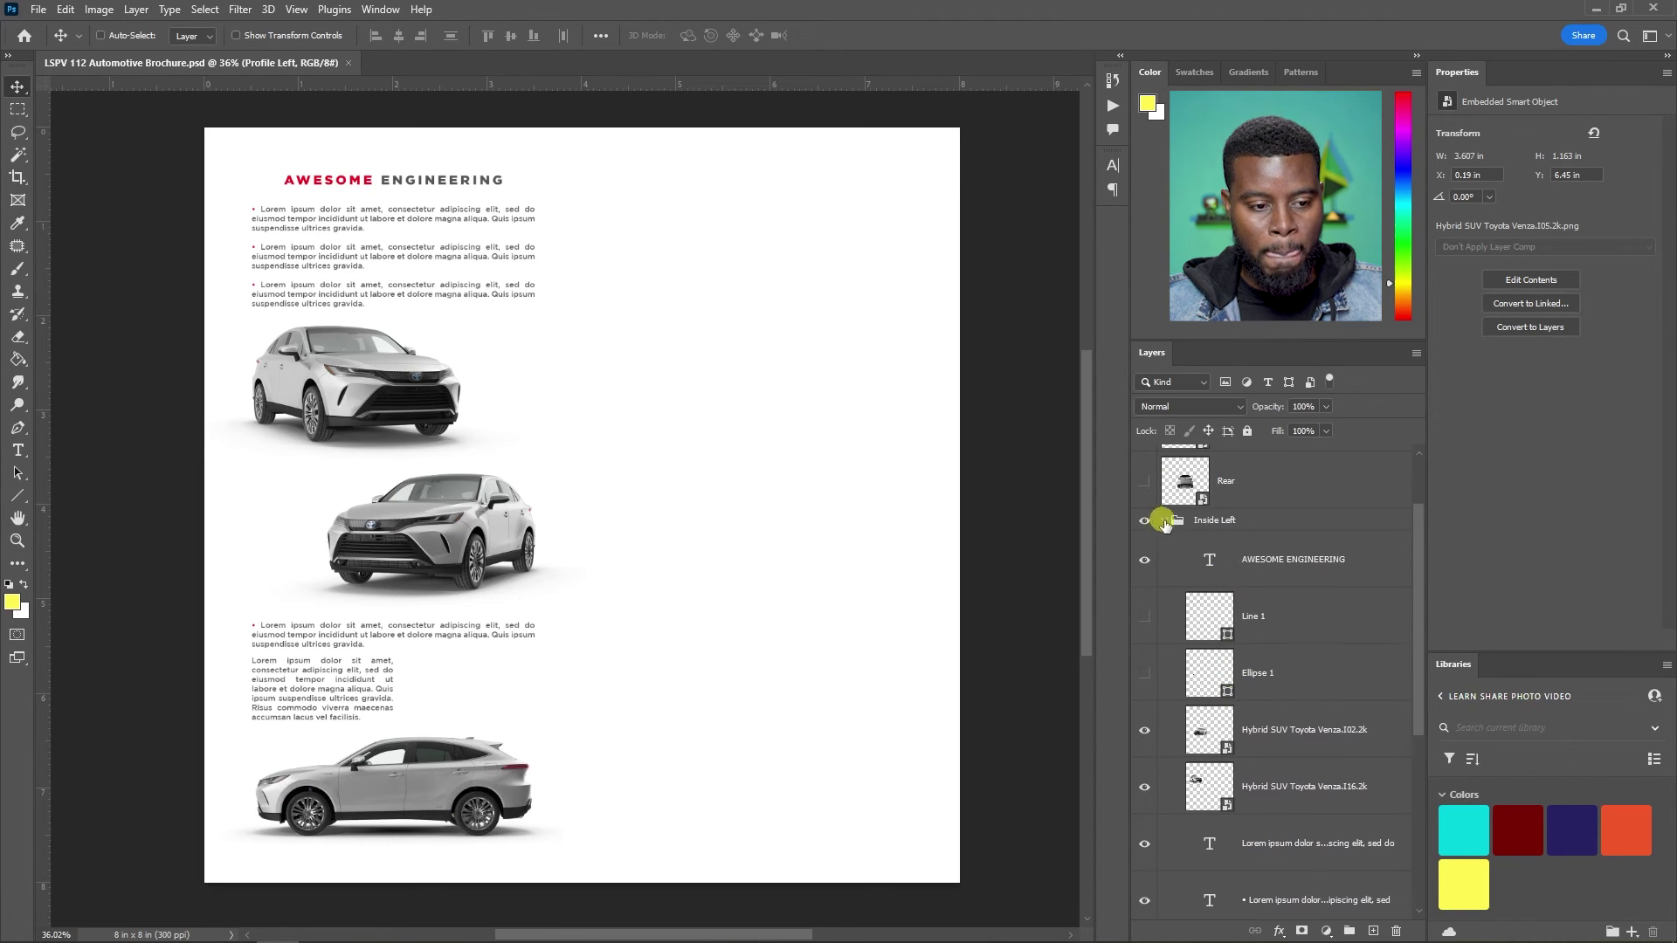
left_click(1164, 520)
left_click(1145, 615)
left_click(1145, 614)
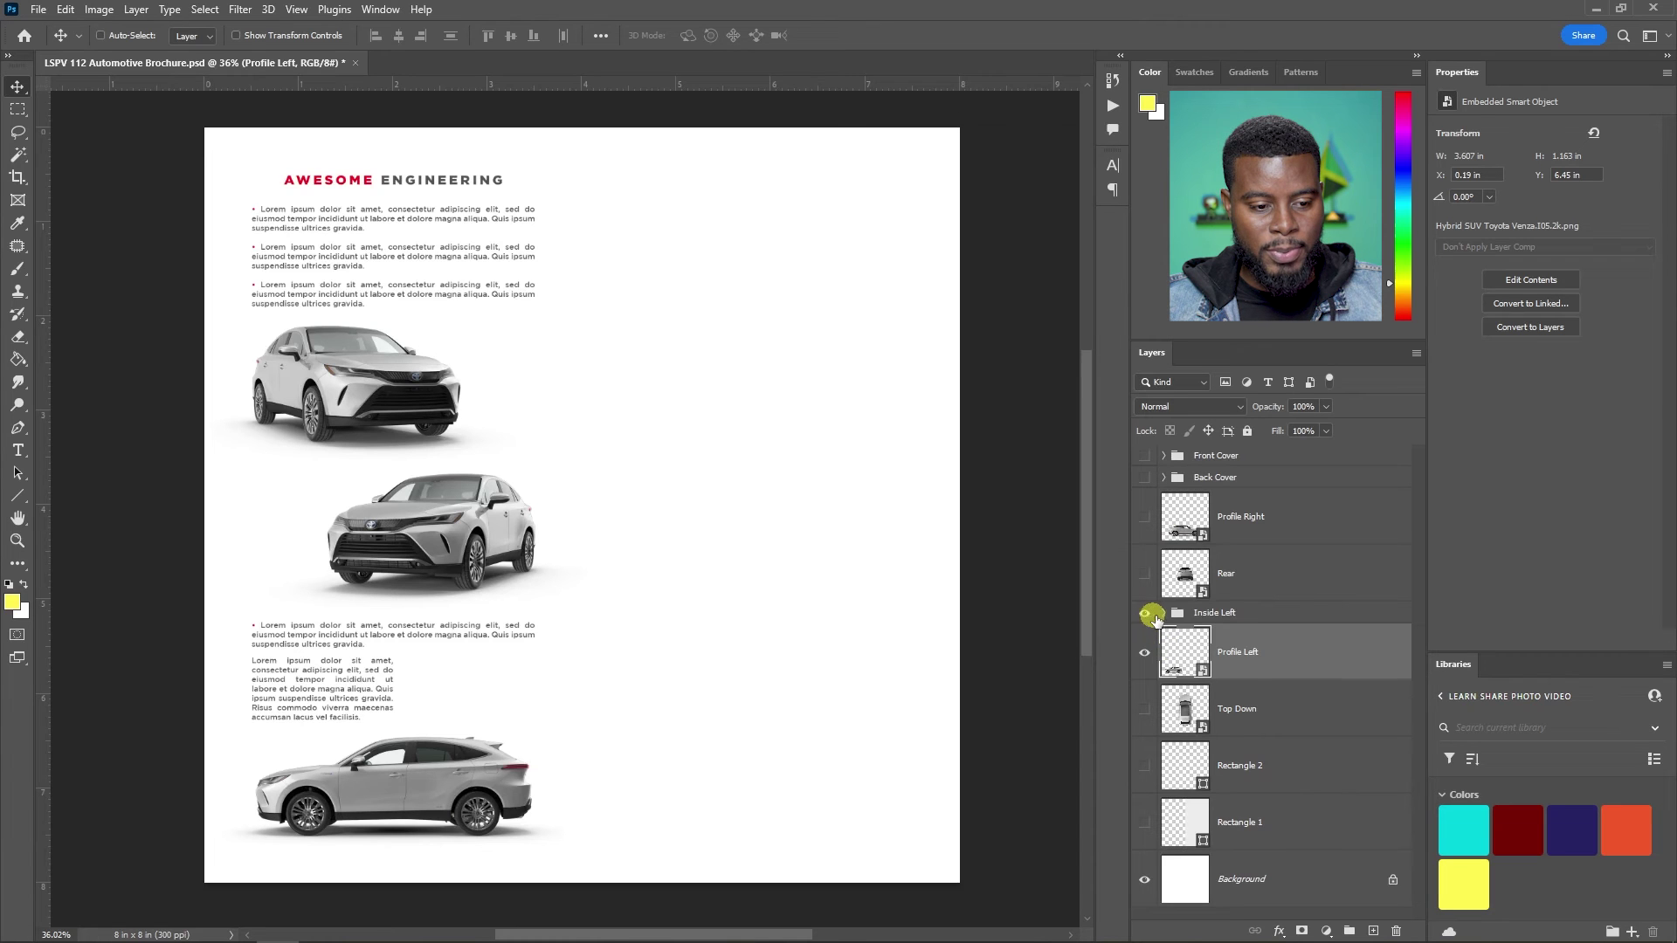
scroll(1205, 633, "down", 1)
left_click_drag(1257, 648, 1257, 616)
left_click(1144, 613)
left_click(1144, 612)
scroll(759, 432, "up", 1)
scroll(760, 434, "down", 5)
scroll(759, 434, "up", 5)
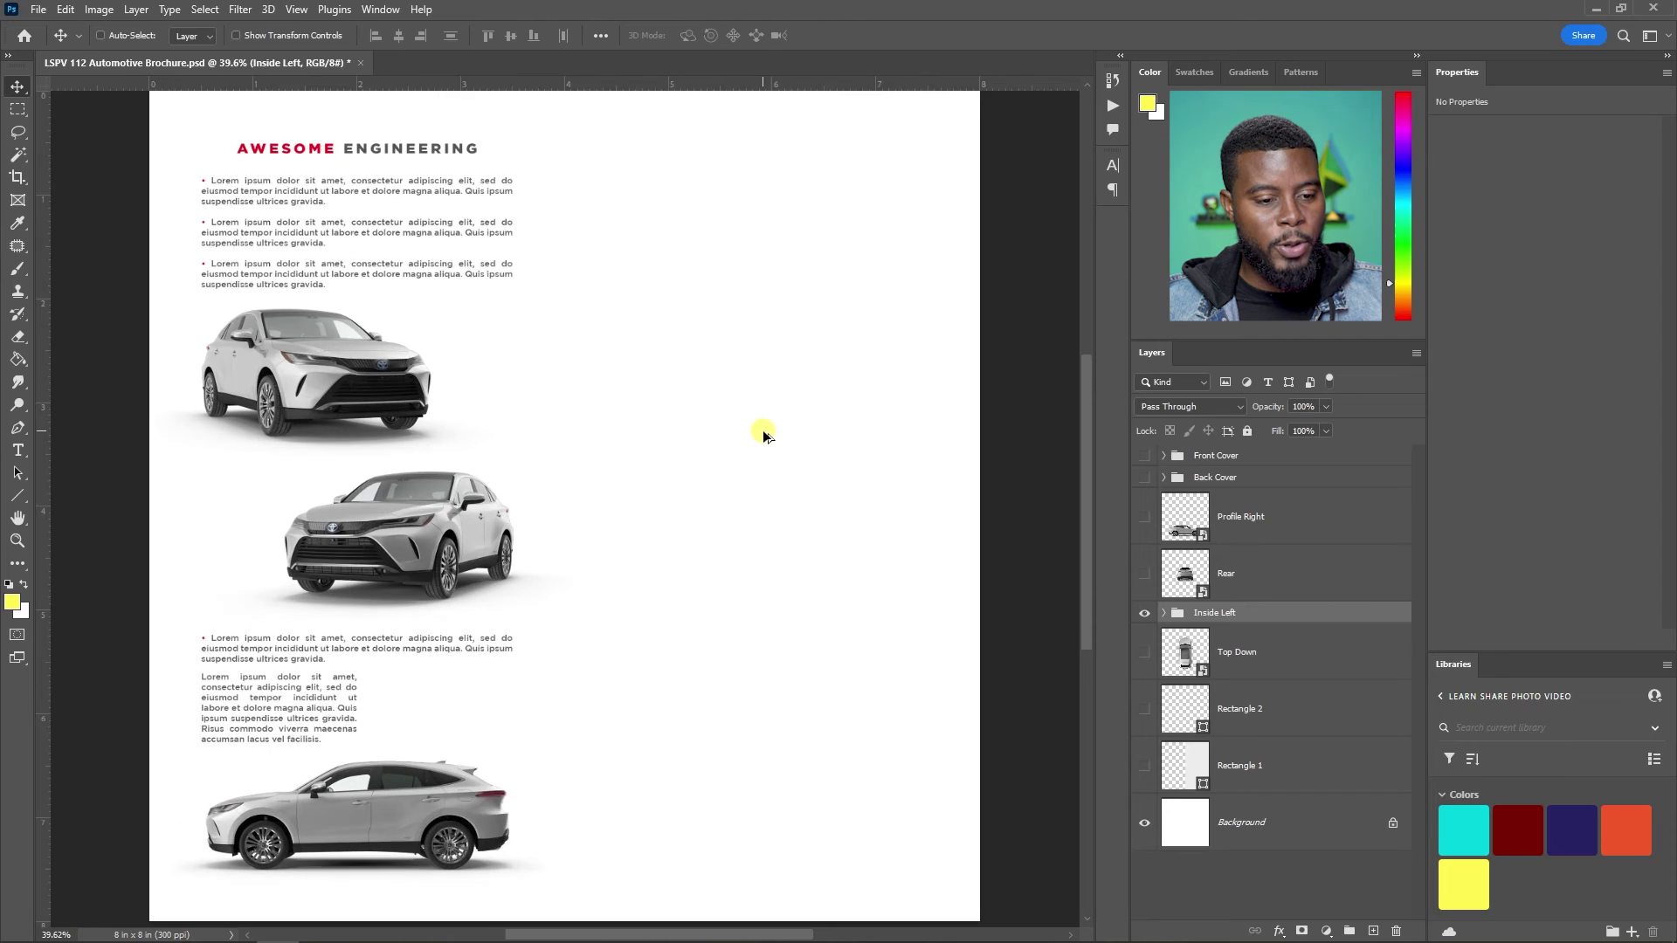
- Duplicate the Inside Left group and rename the copy Inside Right
scroll(760, 434, "down", 1)
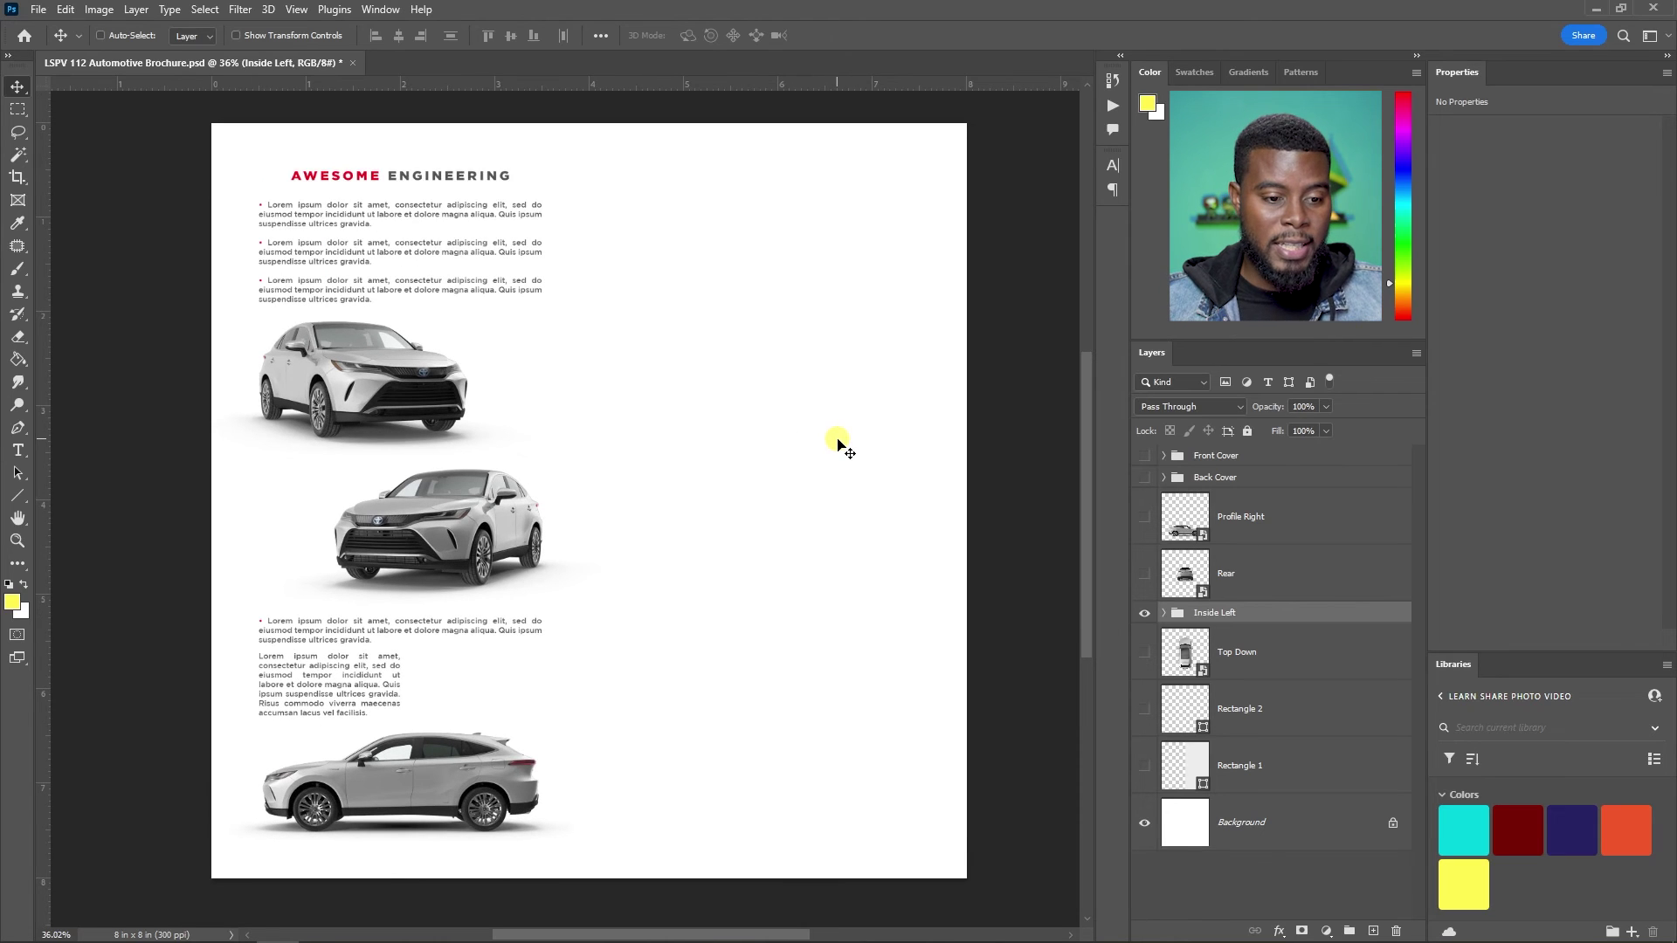
key("ctrl+j")
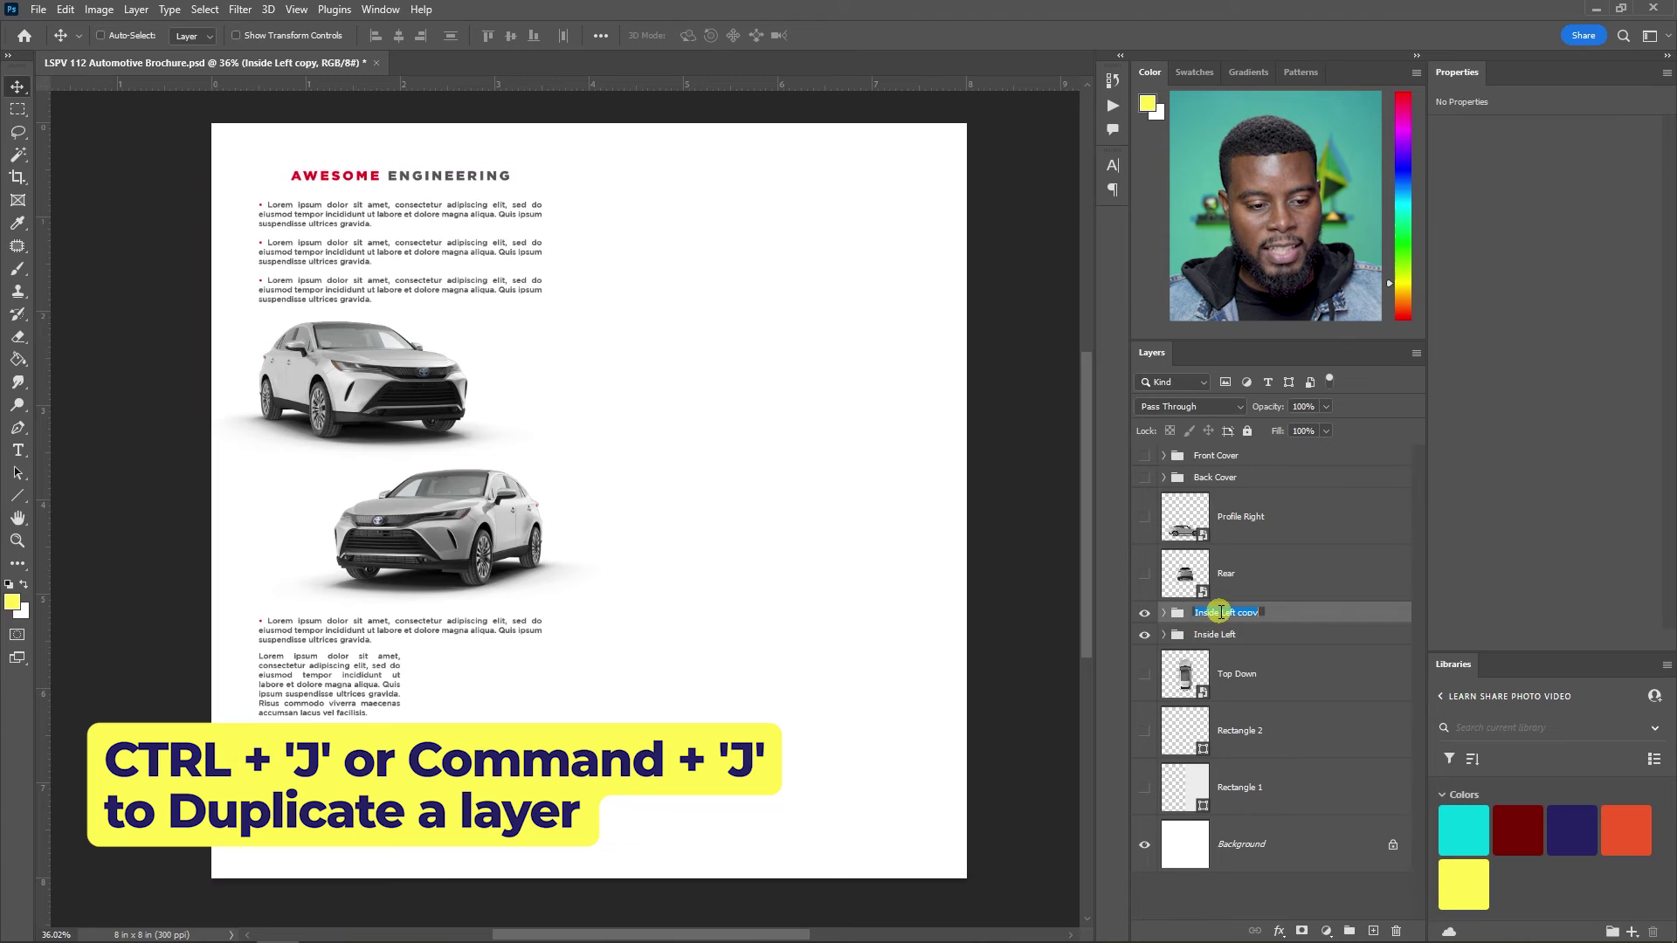
type("ht")
key("Return")
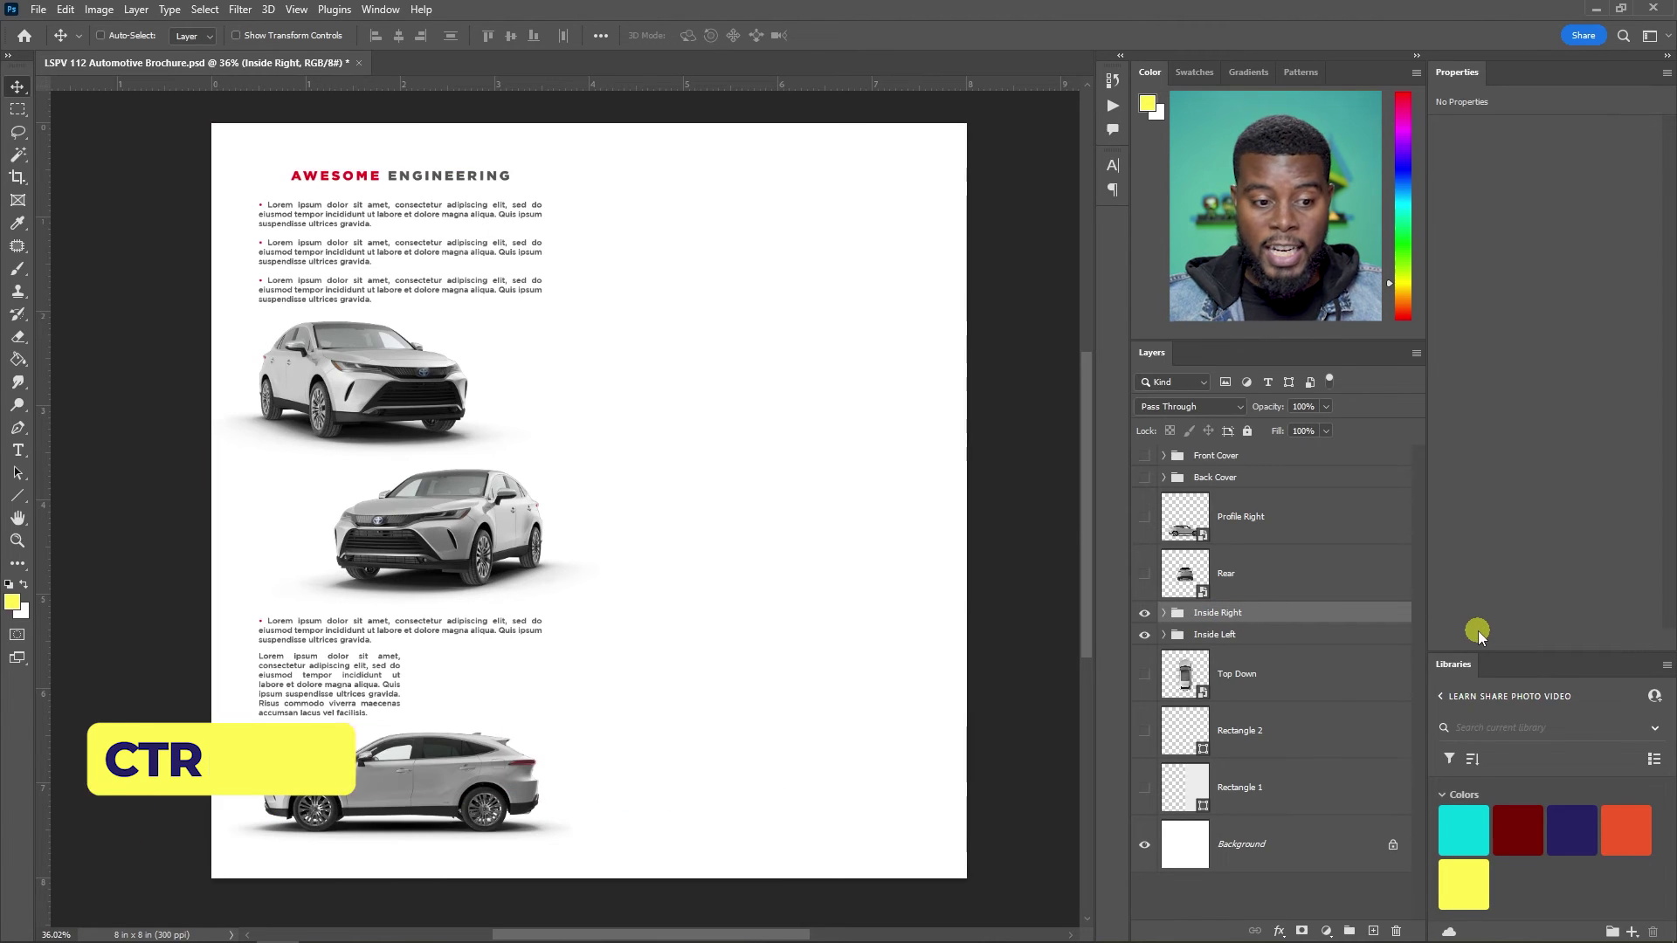
- Show the guides and move the Inside Right group onto the right page, lining its content up with that page's margin guides
scroll(602, 509, "up", 1)
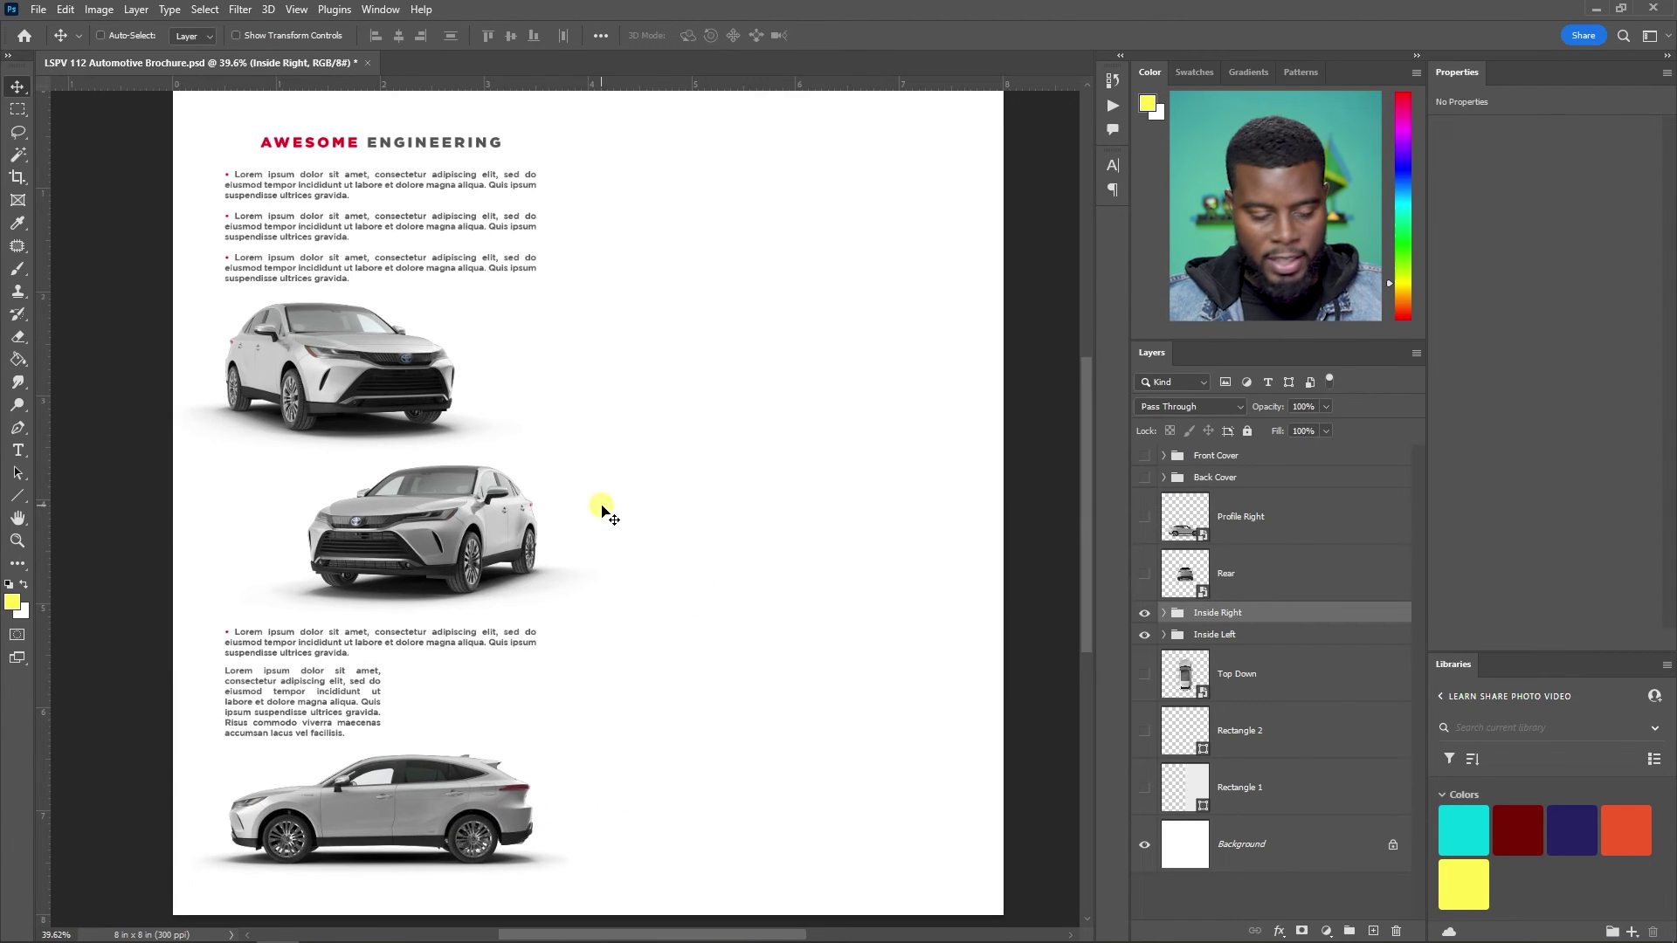
key("ctrl+semicolon")
left_click_drag(347, 377, 772, 413)
key("ctrl+t")
scroll(843, 229, "up", 3)
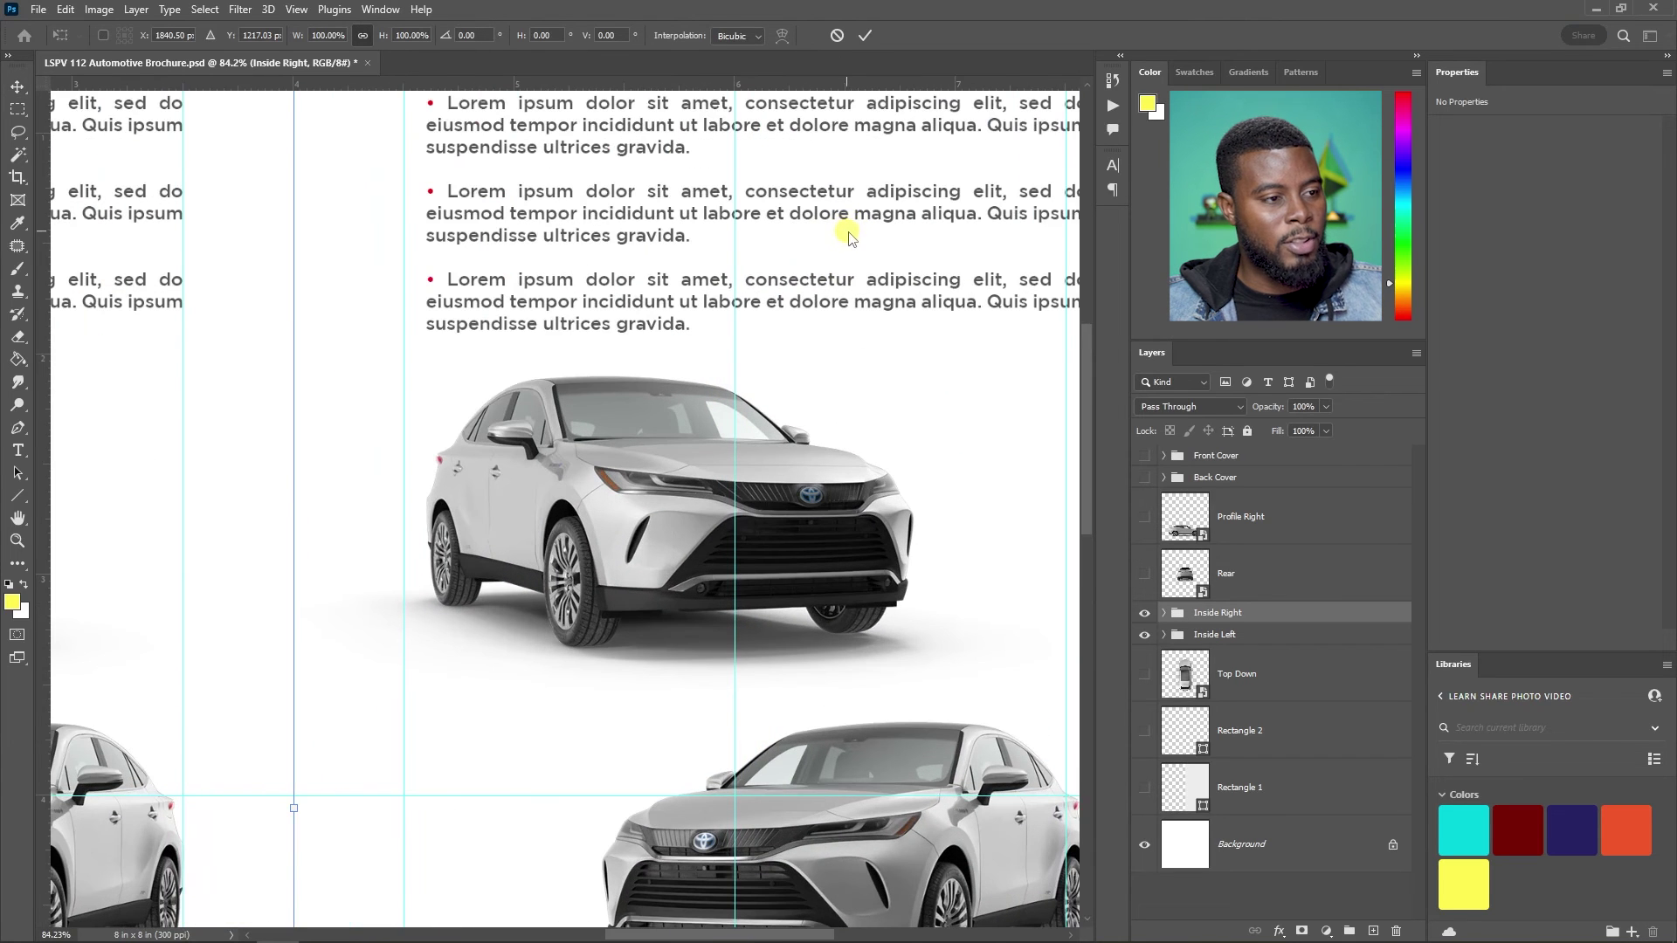
scroll(846, 214, "up", 3)
left_click_drag(873, 216, 851, 228)
key("Return")
scroll(722, 235, "down", 3)
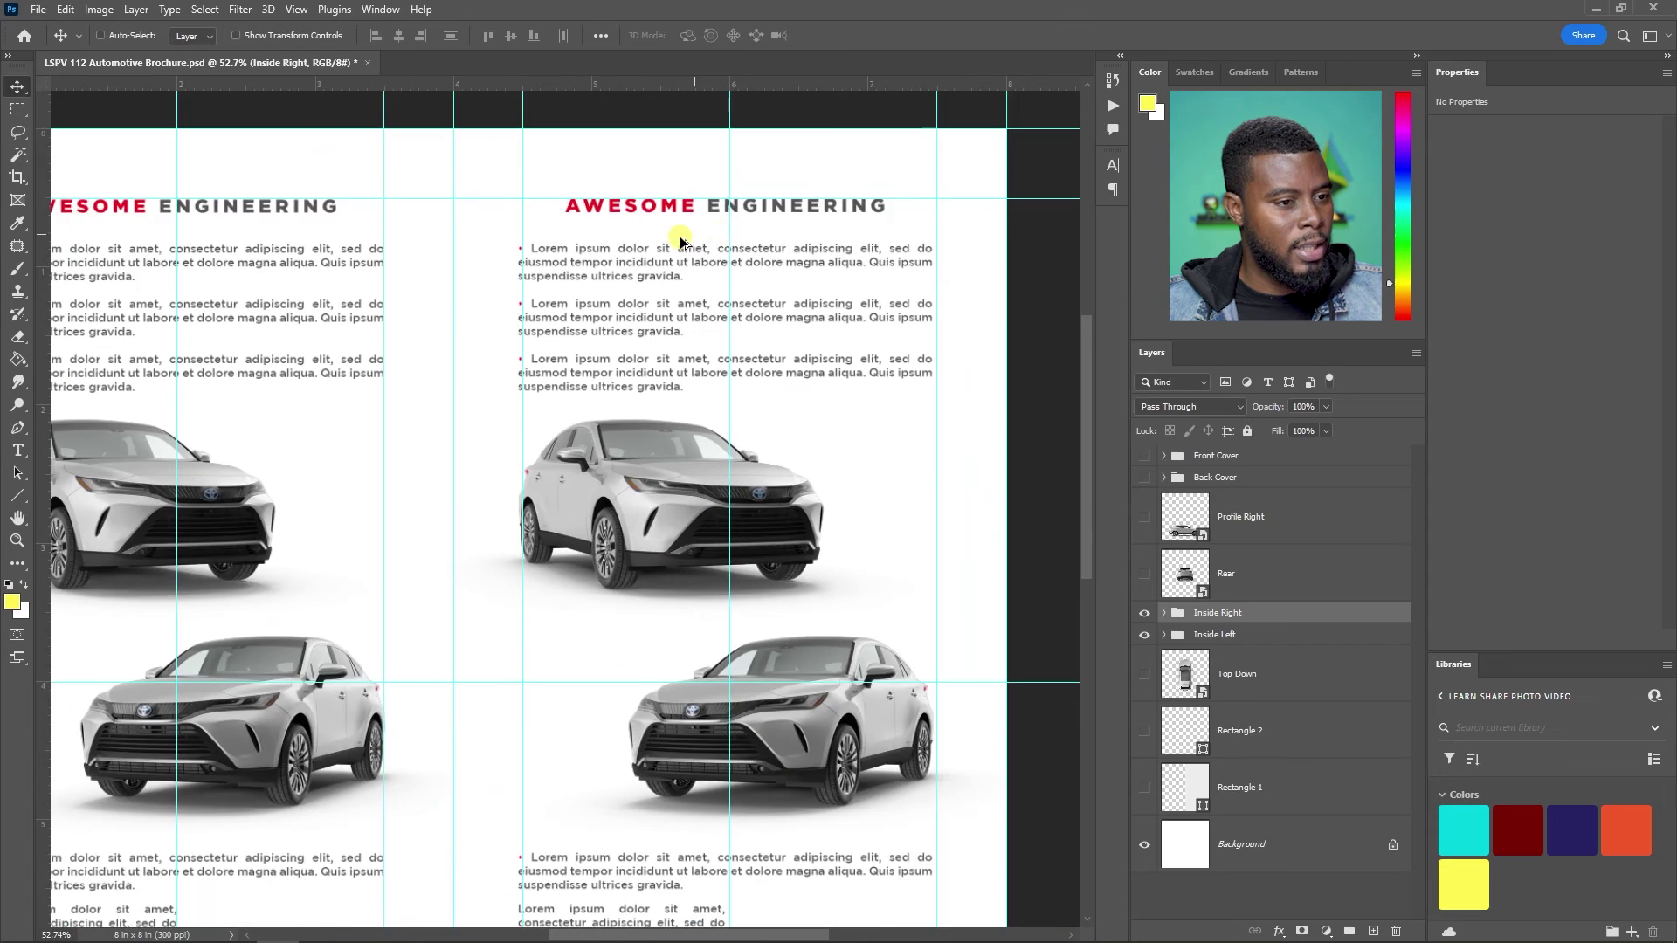
- Nudge the whole Inside Right group slightly right so its bullet text meets the right page's inner margin guide
scroll(681, 242, "down", 2)
scroll(680, 242, "up", 5)
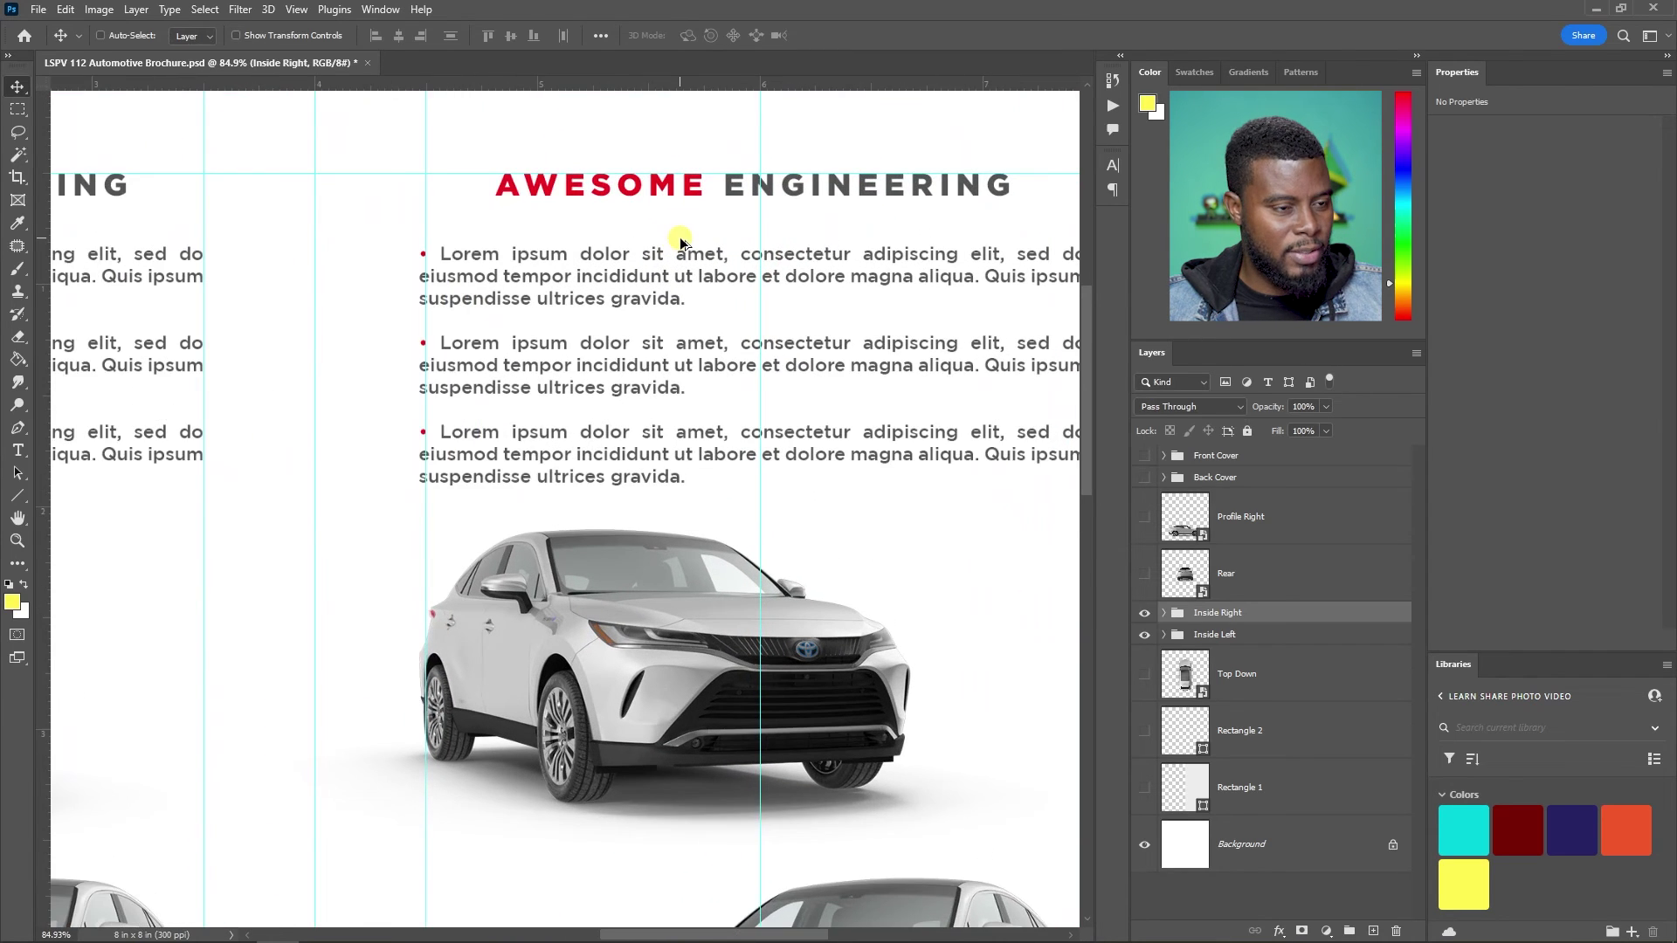
left_click(725, 278, "ctrl")
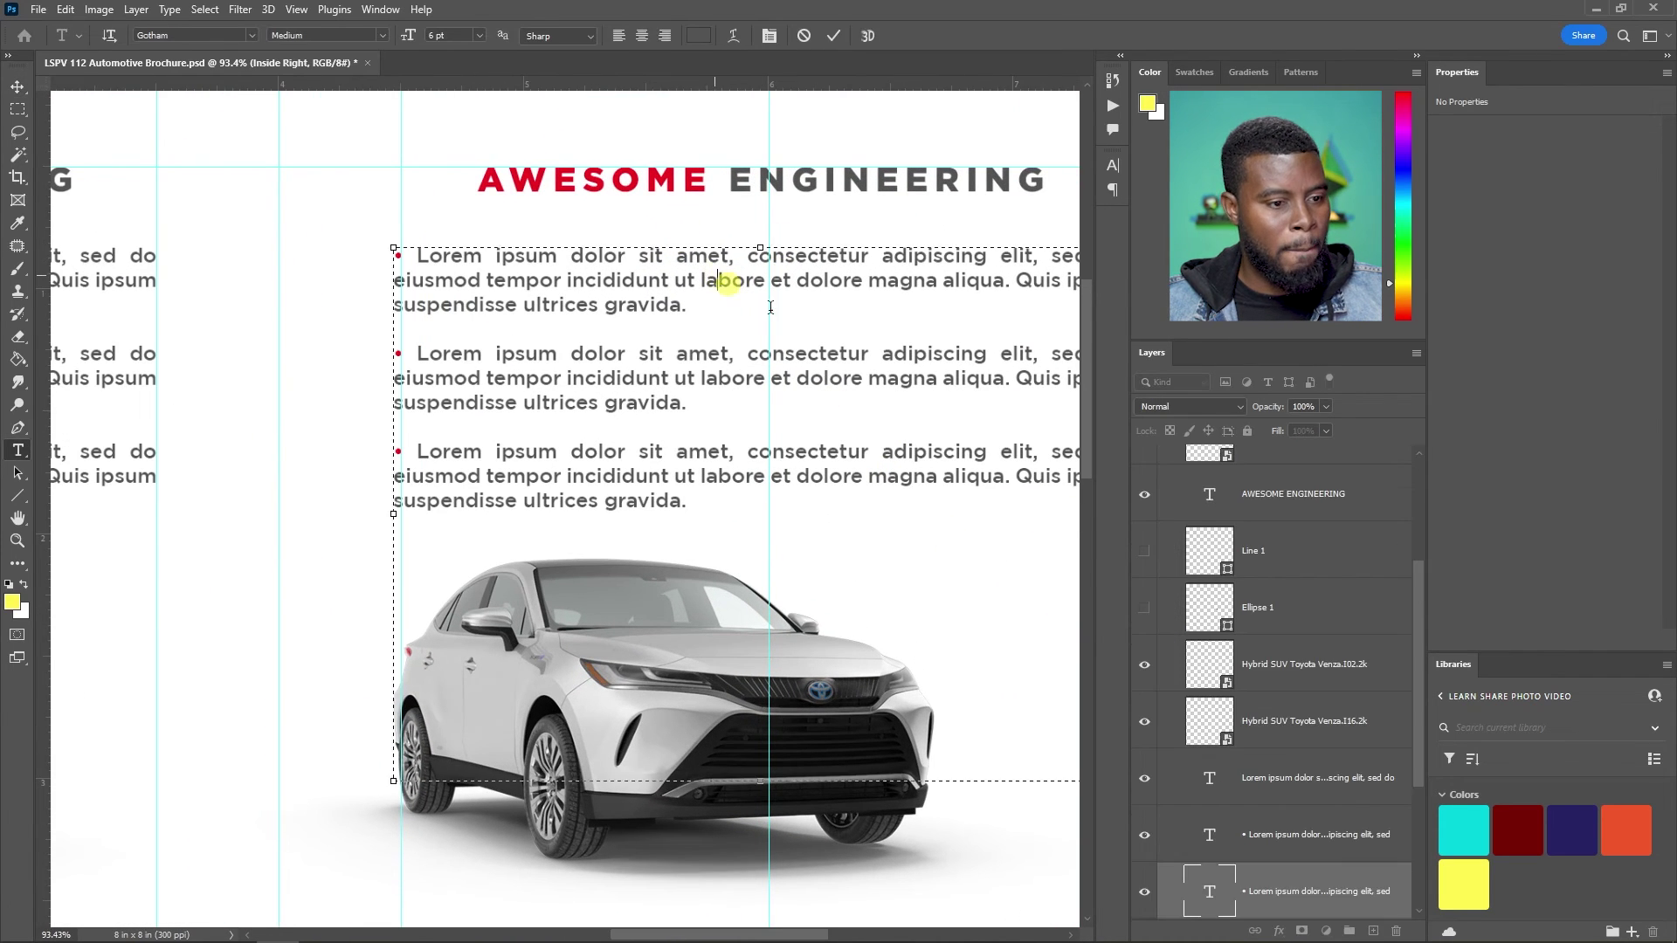
left_click(762, 433, "ctrl")
scroll(785, 435, "down", 1)
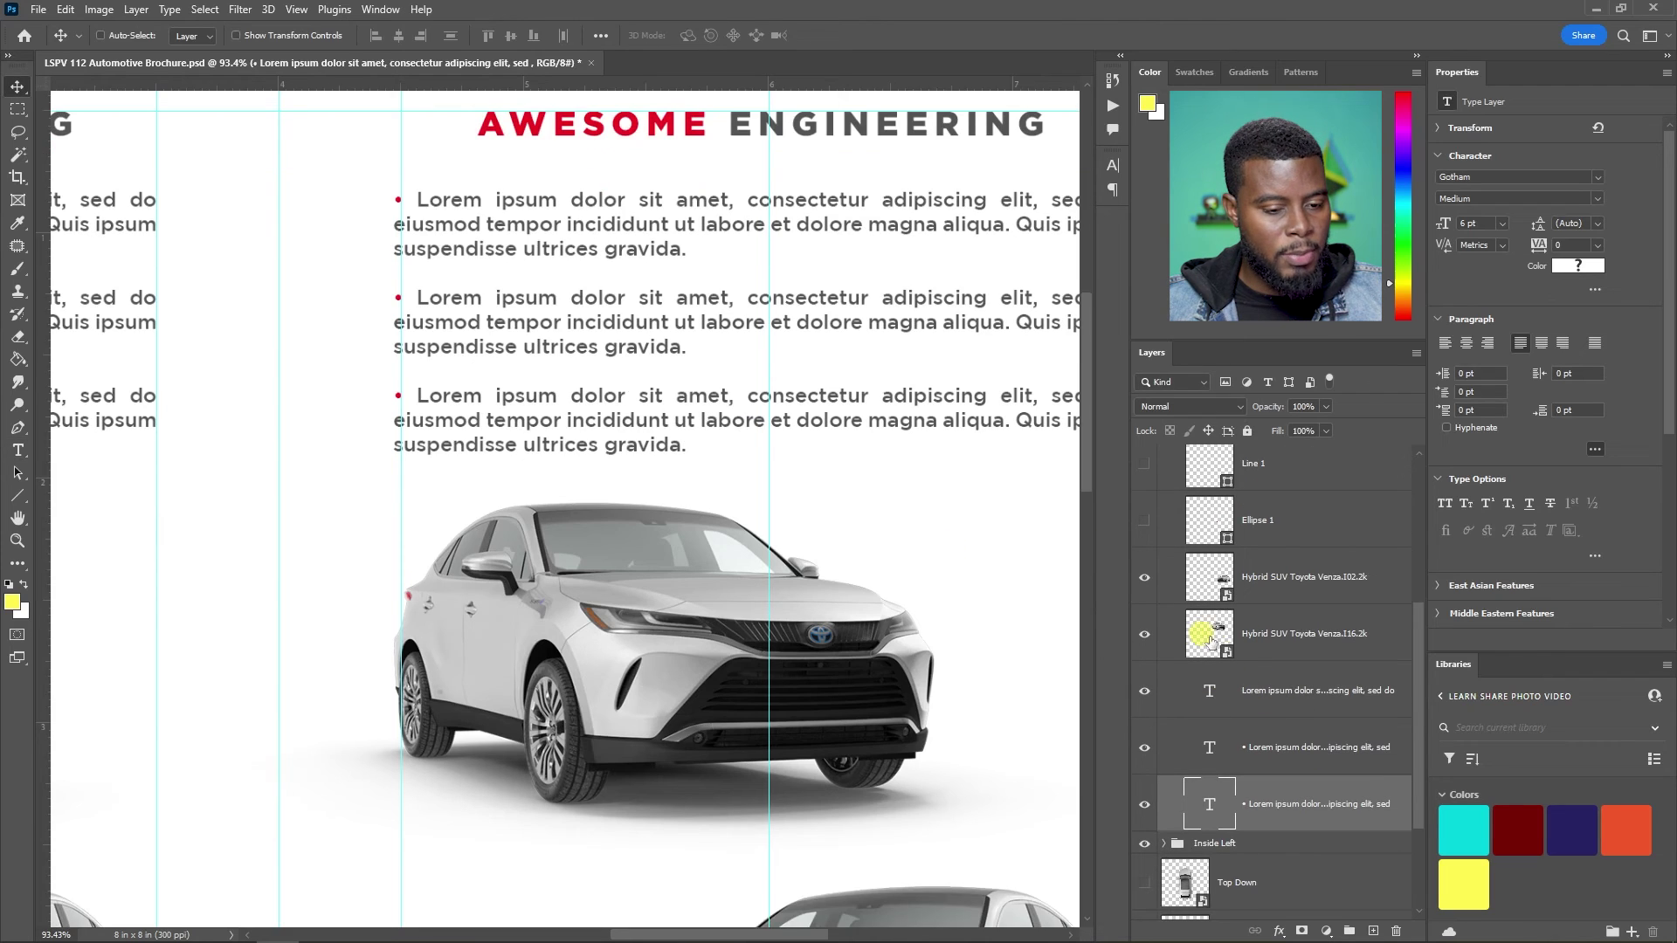
scroll(786, 541, "up", 2)
scroll(1240, 599, "up", 4)
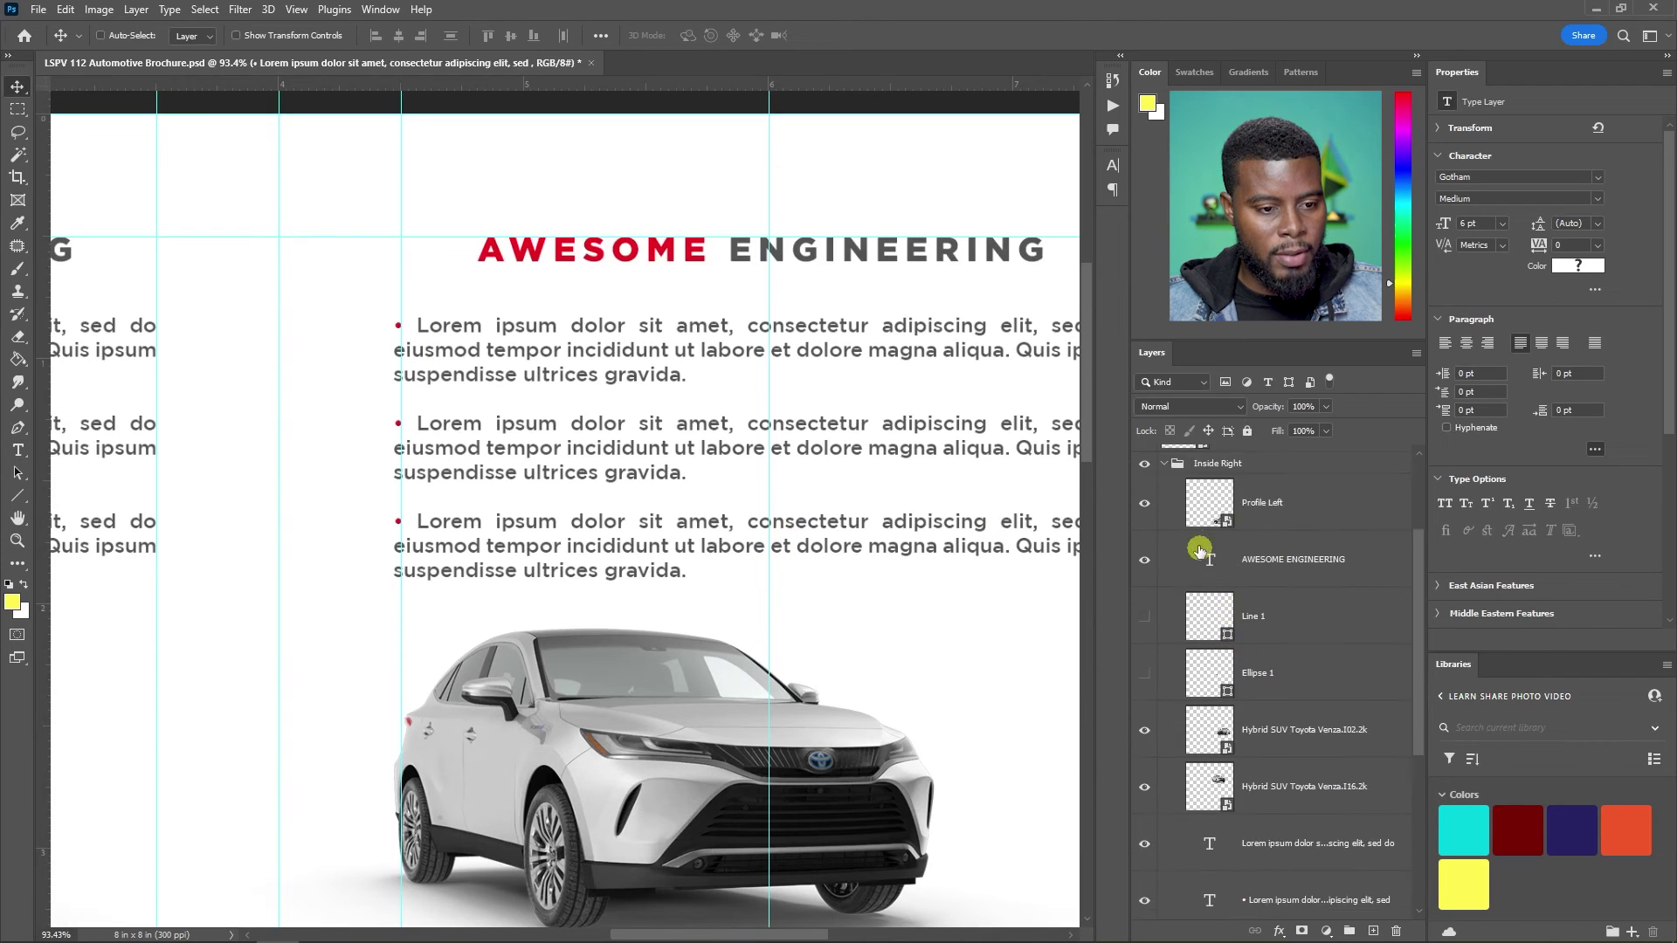
left_click(1168, 559)
scroll(489, 327, "up", 6)
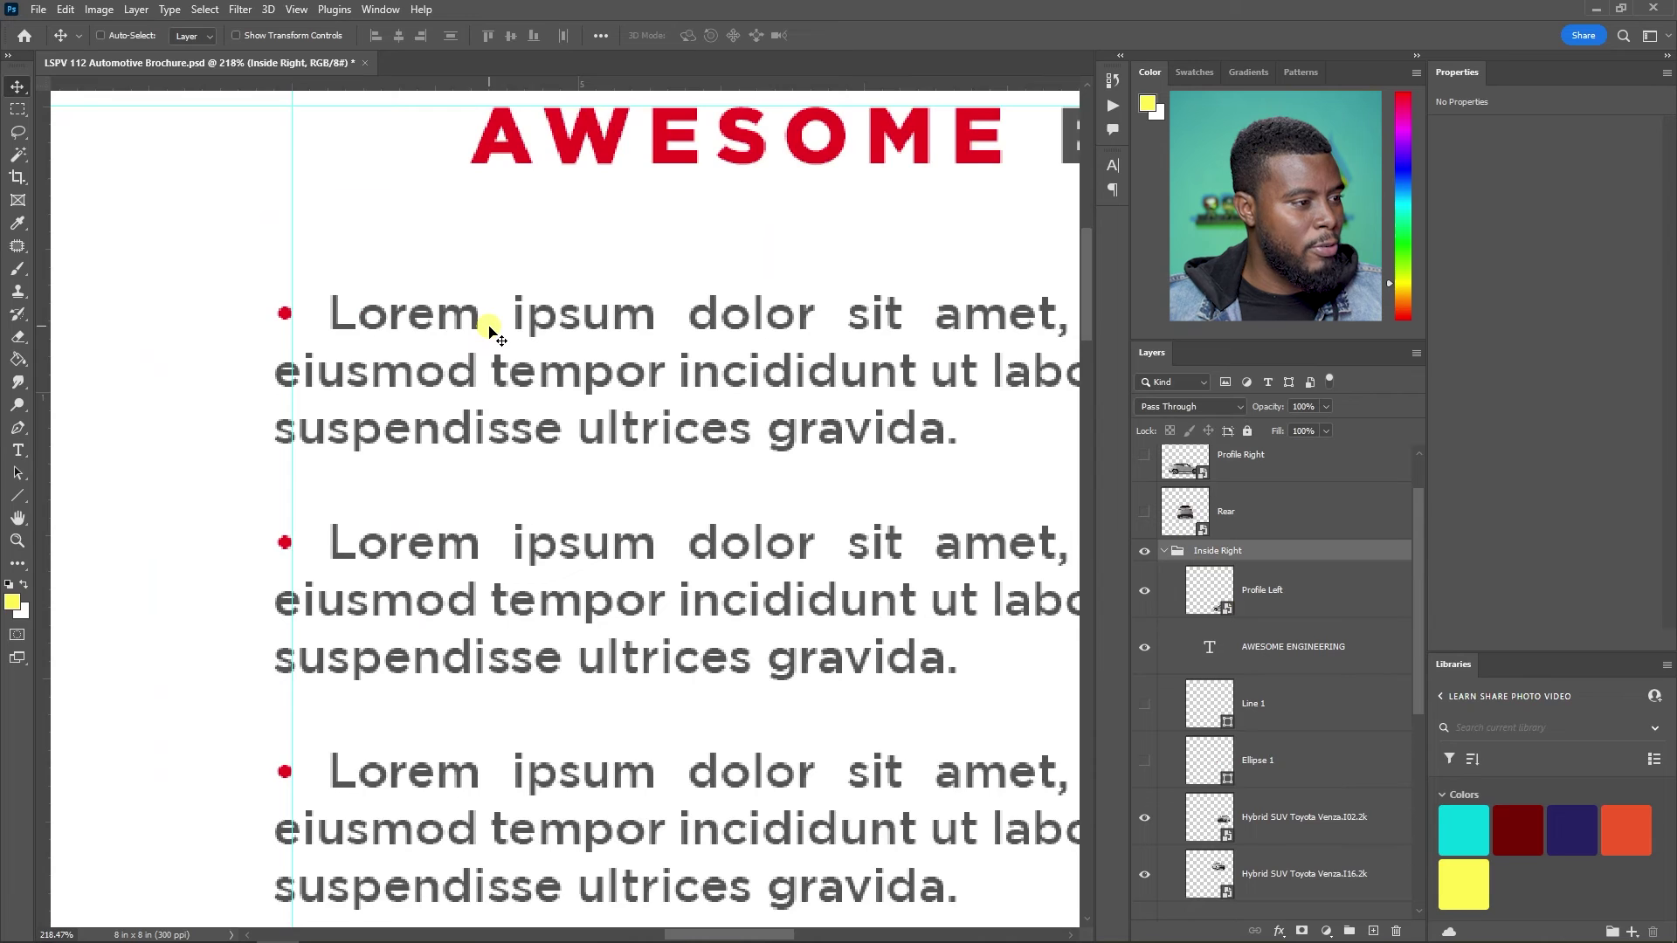
key("Left")
key("Left")
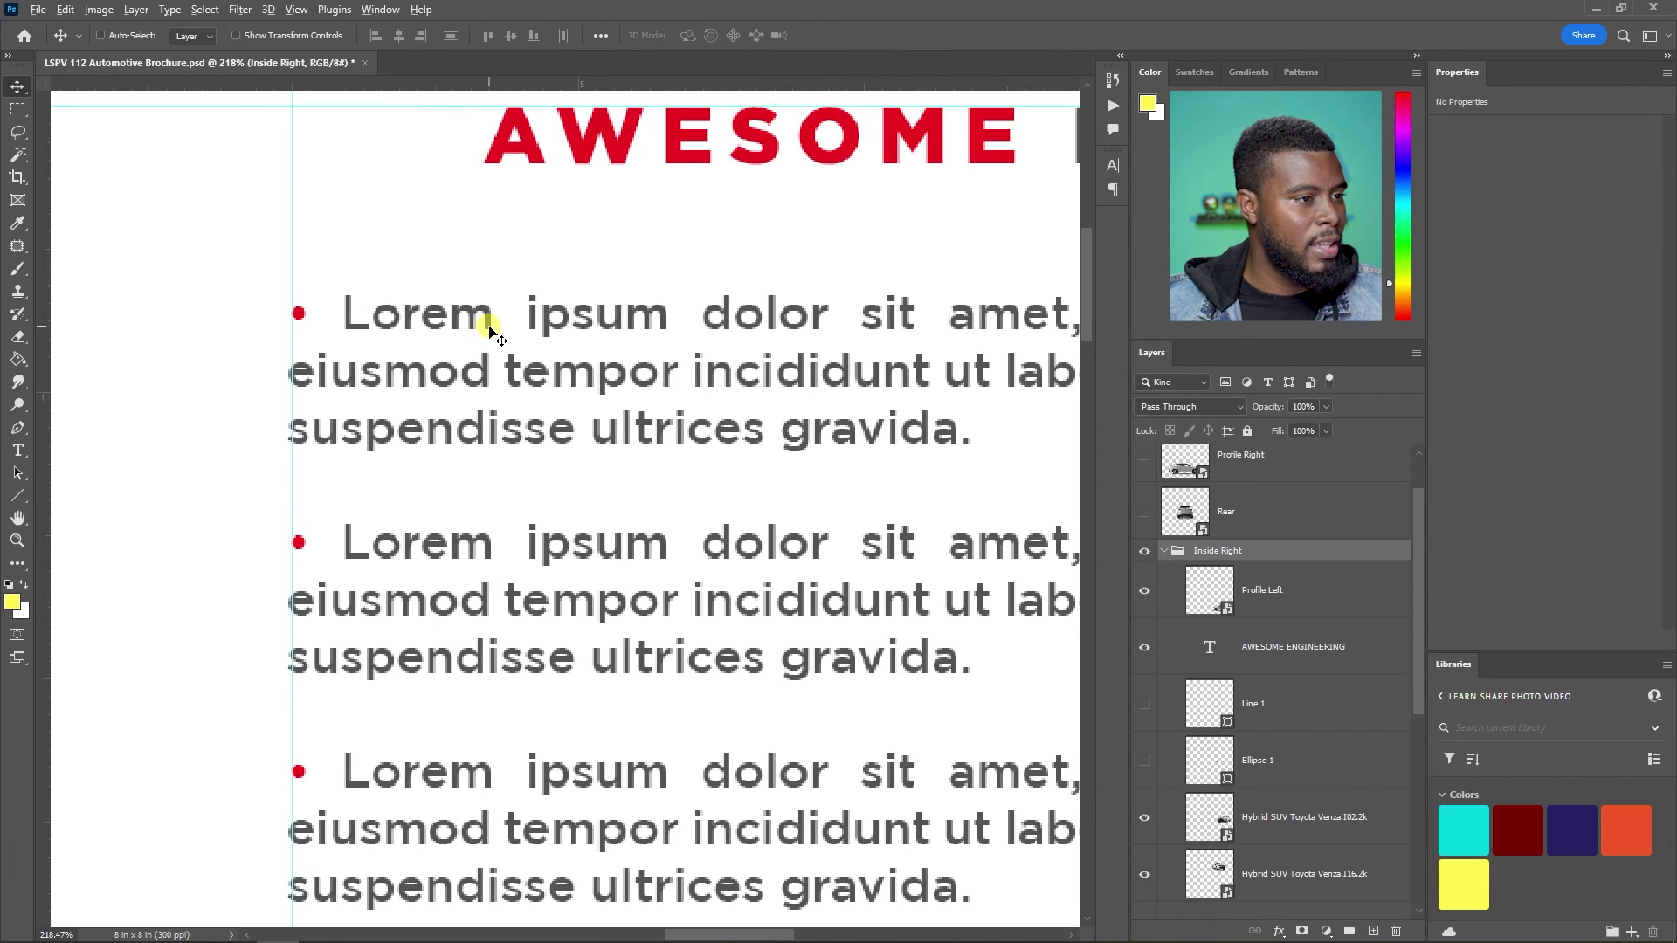
- Hide the guides to review the full inner spread, and save the brochure
scroll(489, 328, "down", 15)
key("ctrl")
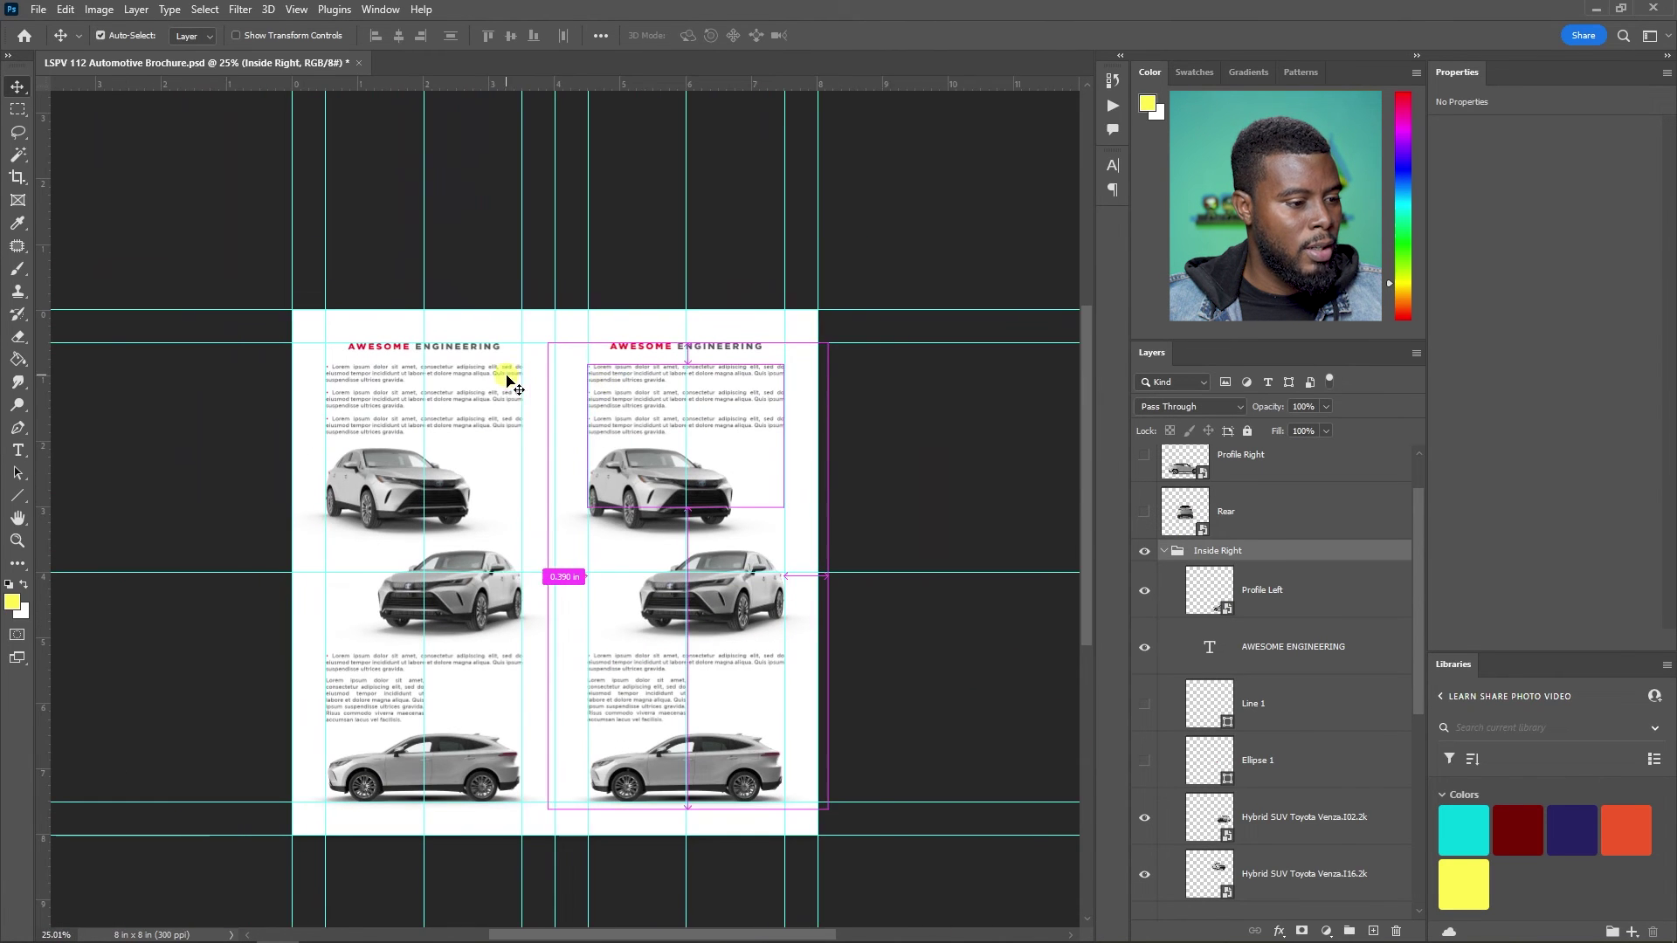
key("ctrl+semicolon")
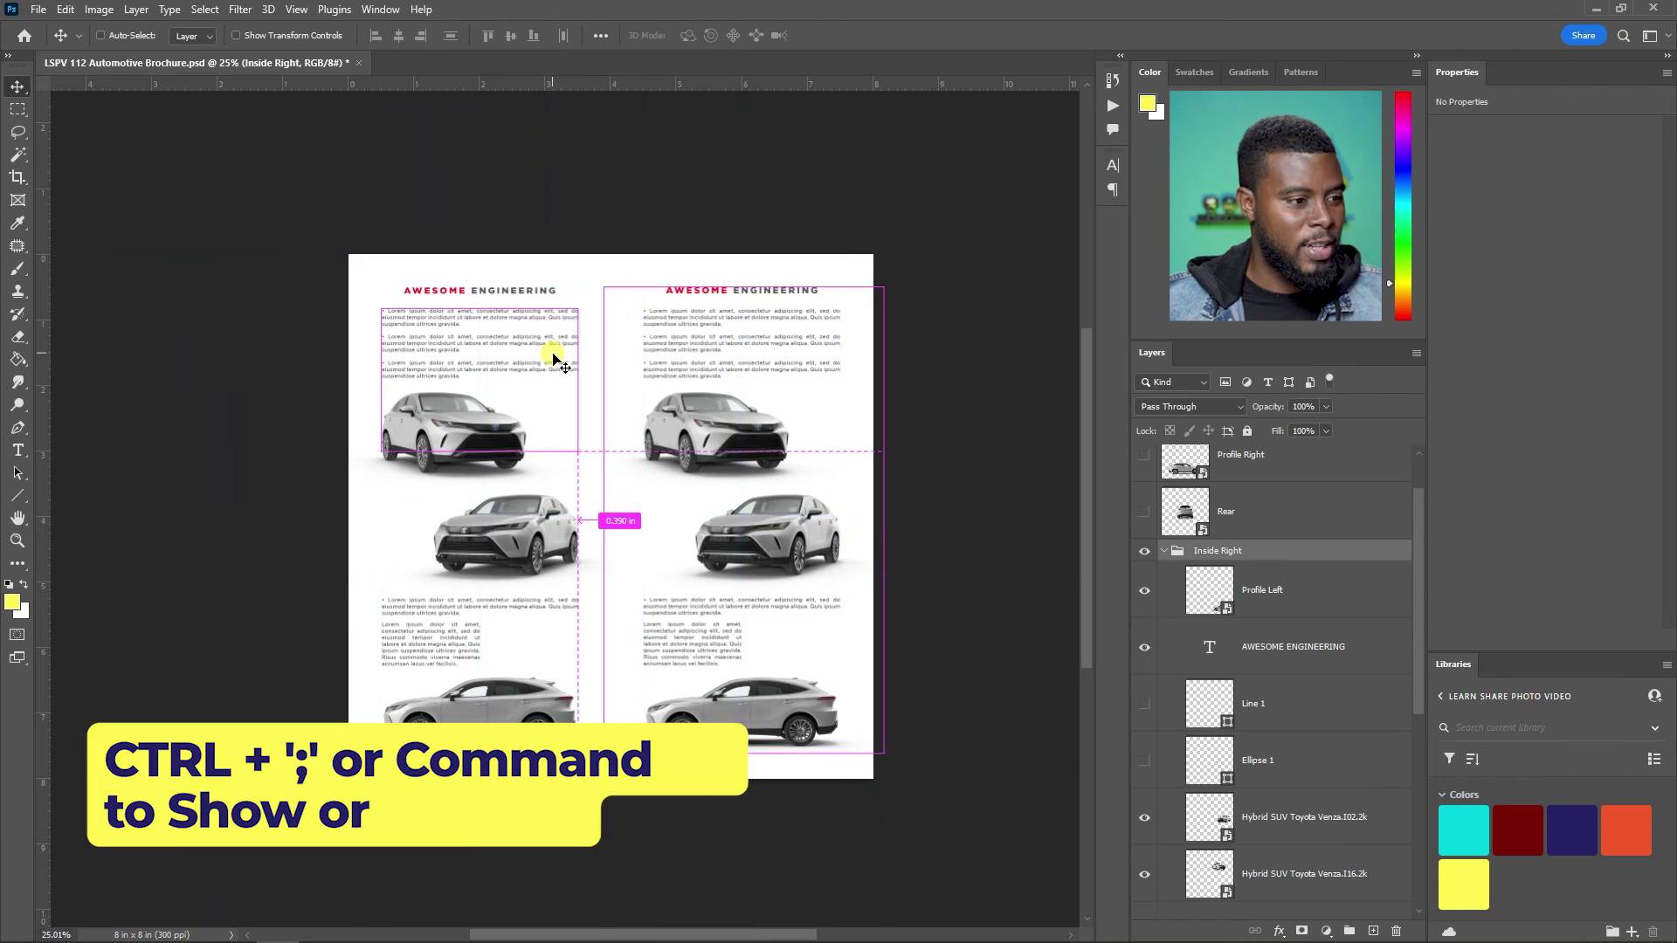
scroll(572, 437, "up", 1)
key("ctrl")
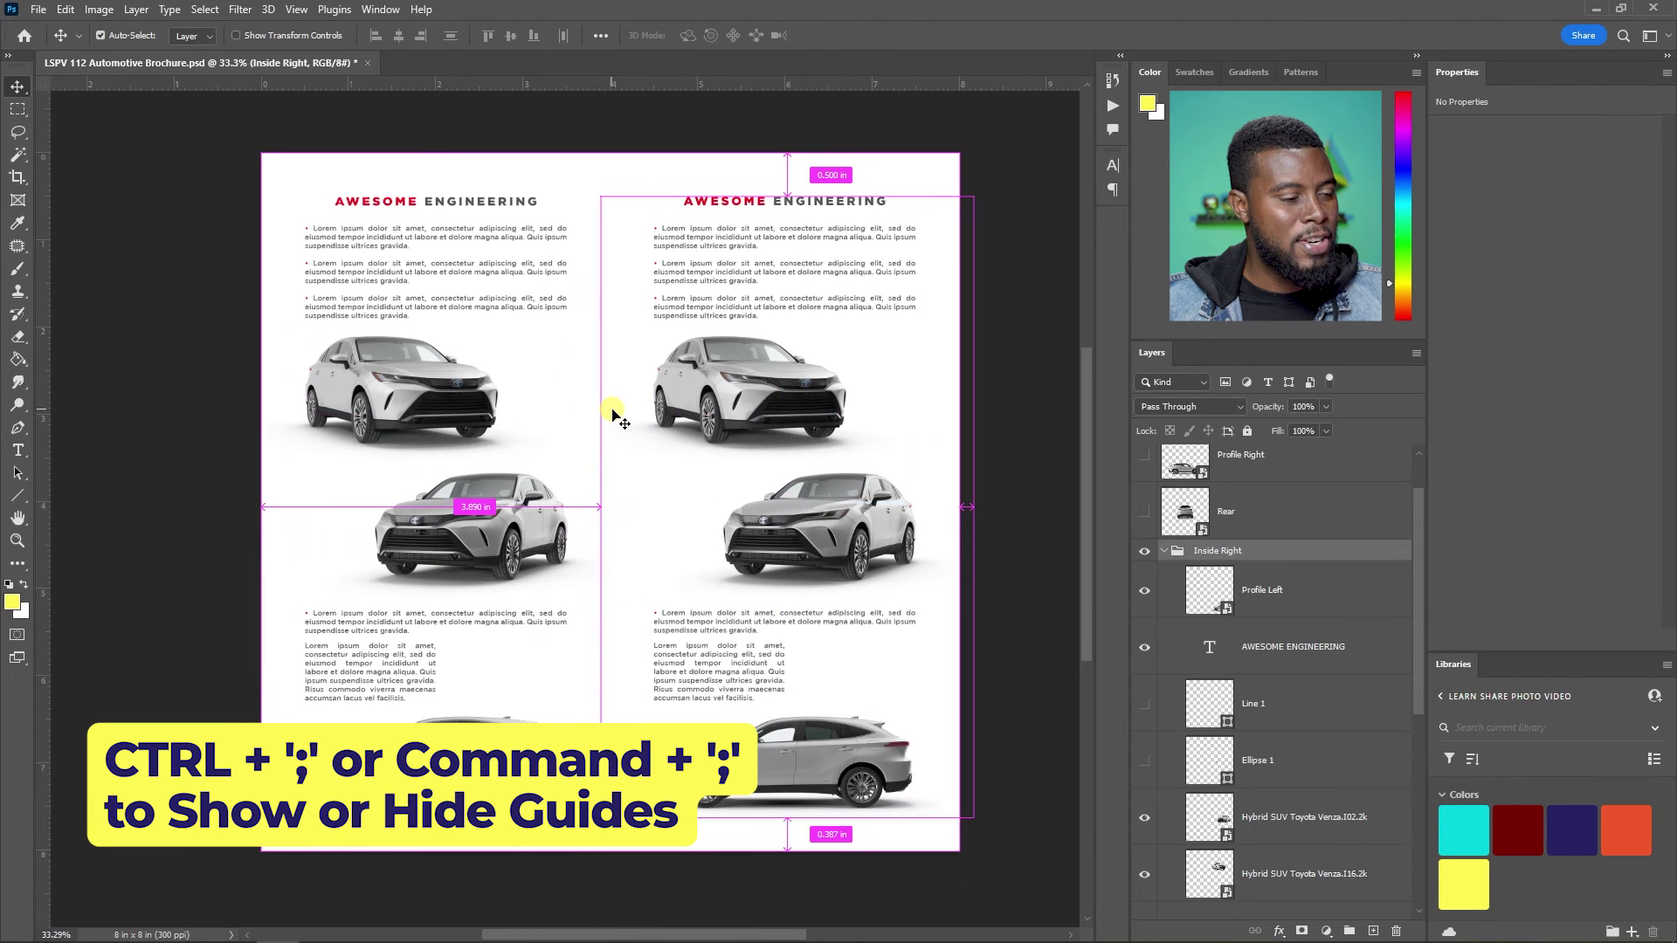
key("ctrl+s")
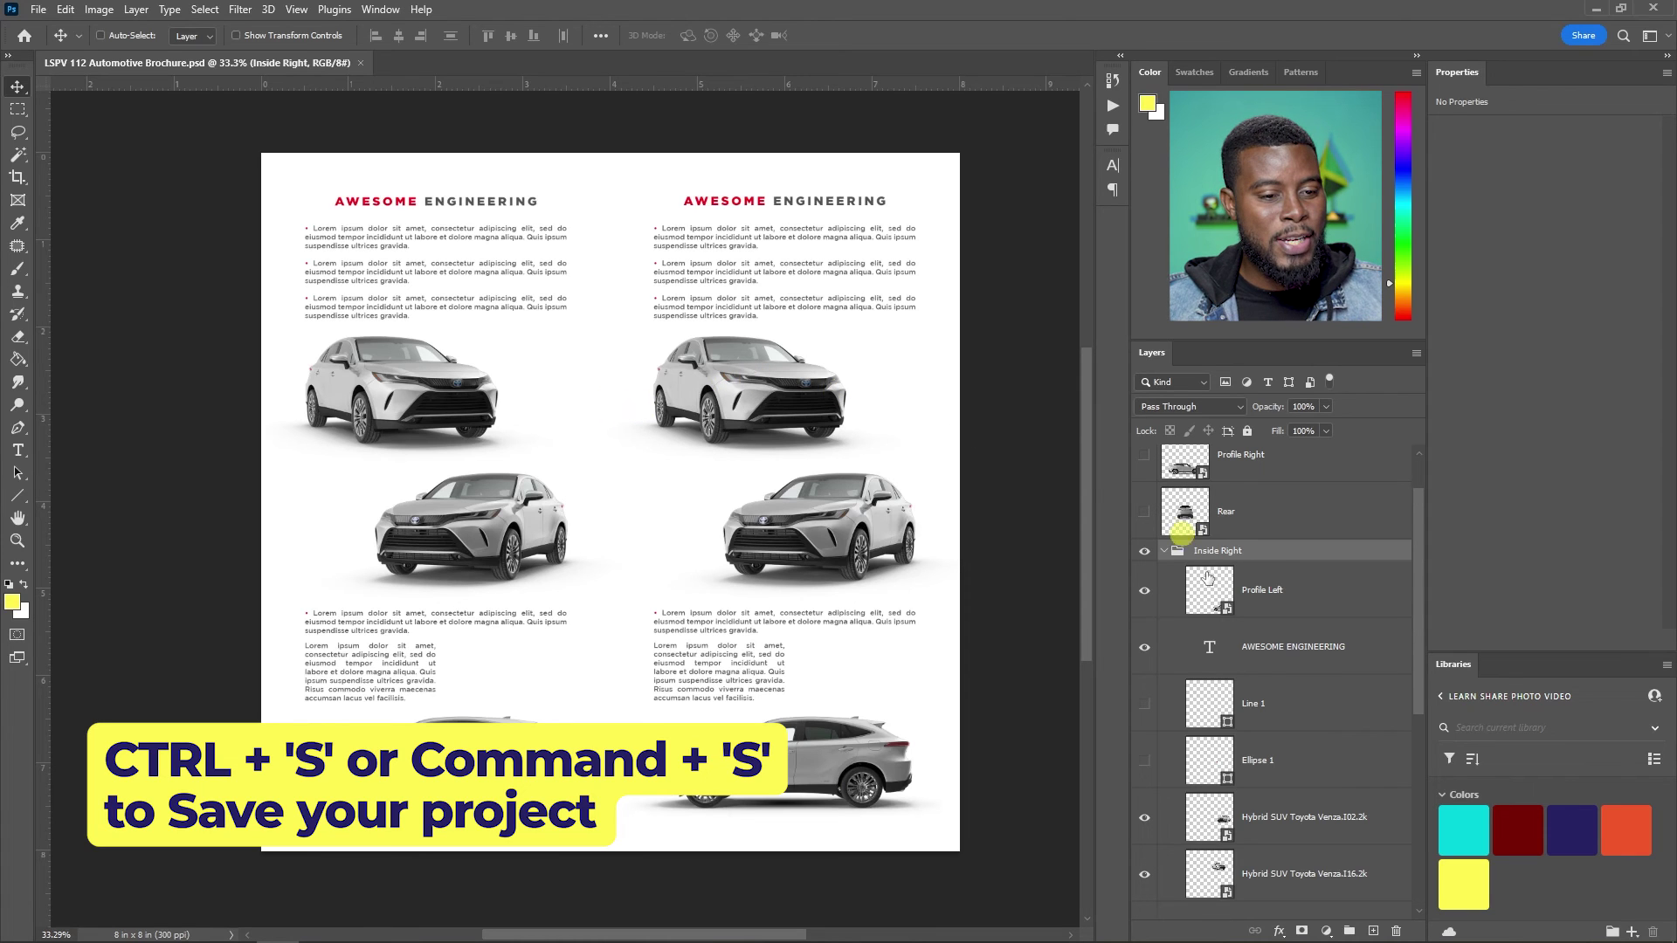
- Collapse the Inside Right group and move both inside groups directly beneath the Back Cover group
left_click(1164, 550)
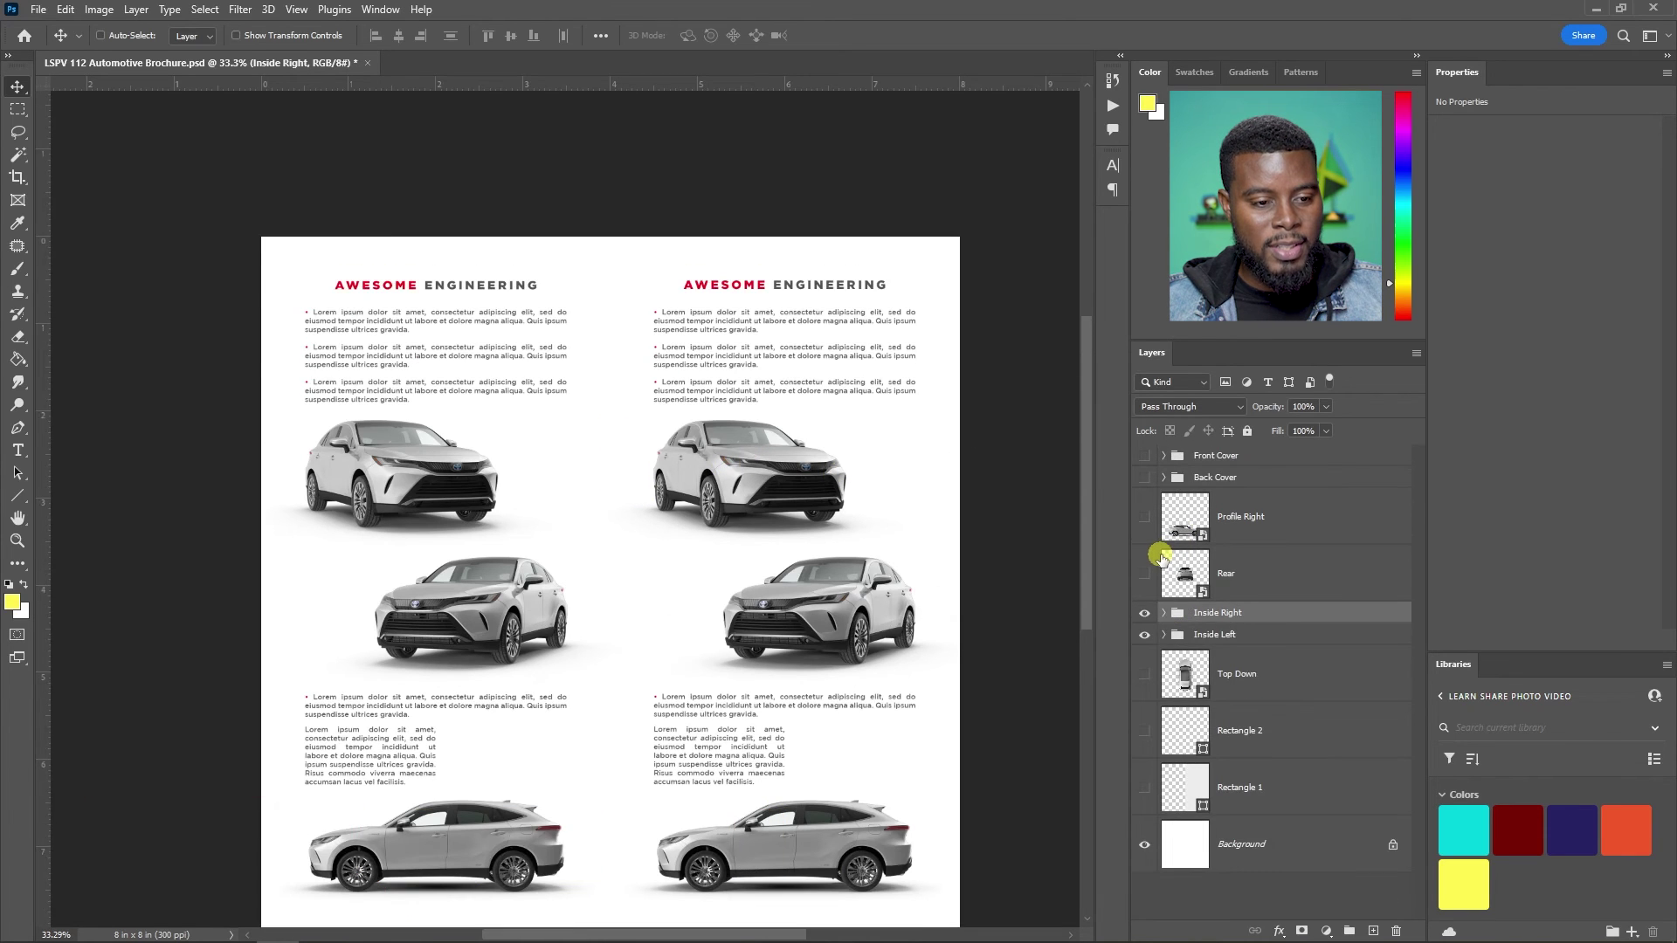
left_click(1223, 640, "shift")
left_click_drag(1223, 640, 1208, 522)
- Hide the Inside Right and Inside Left groups and show the Back Cover group
left_click(1145, 500)
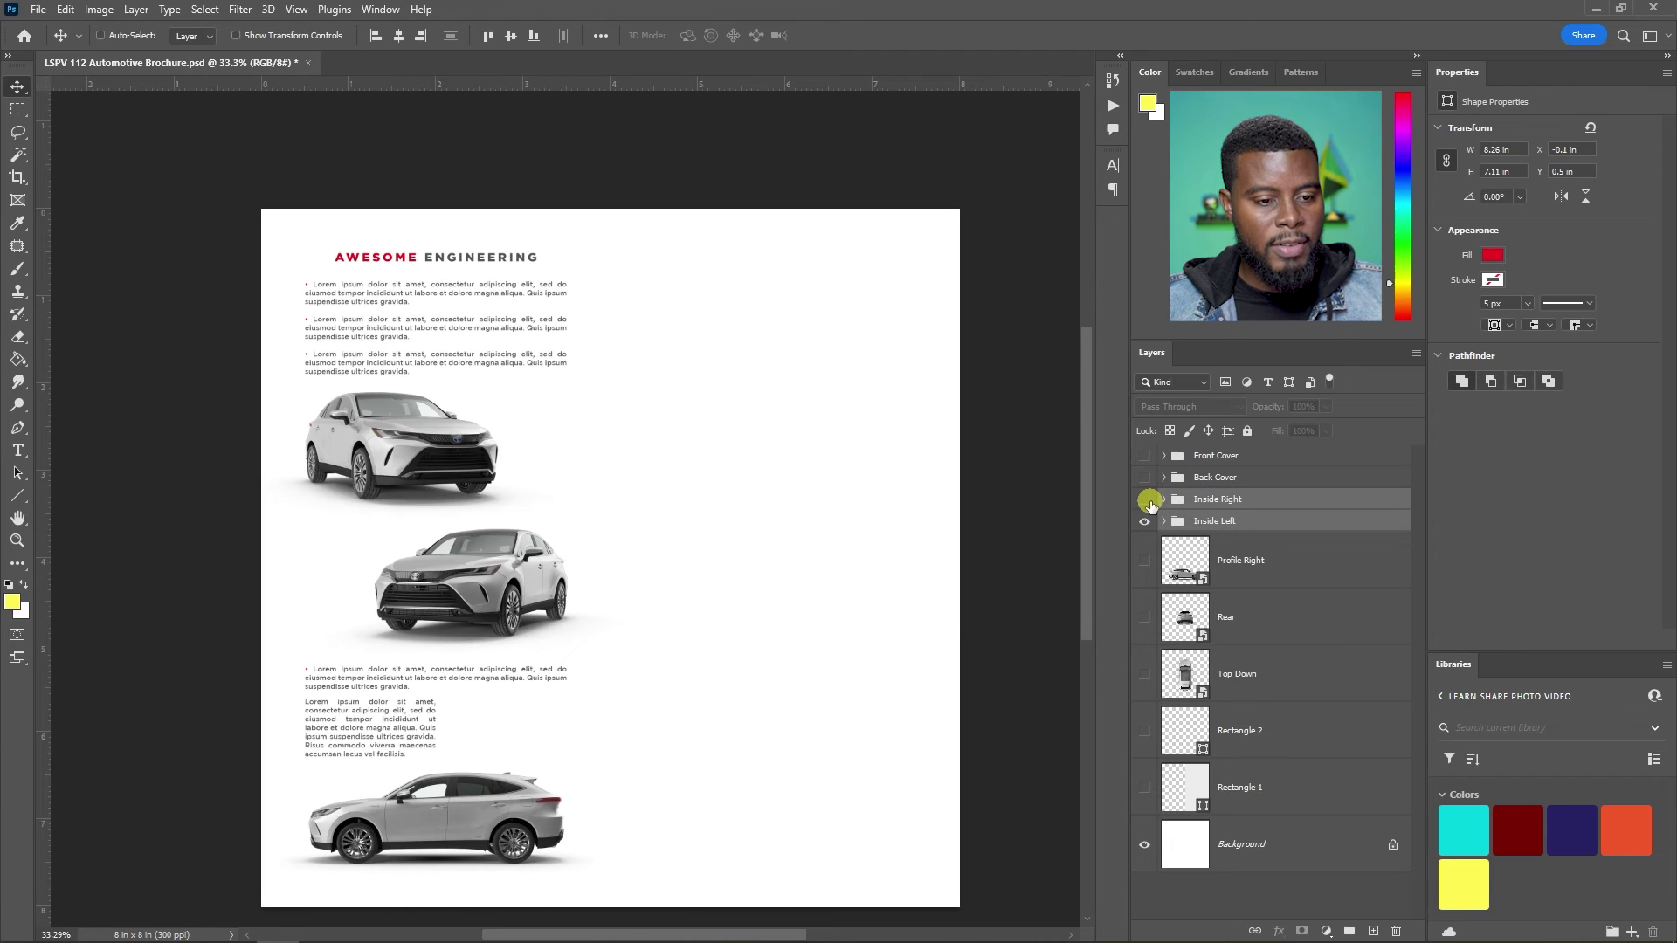
left_click(1144, 521)
left_click(1145, 522)
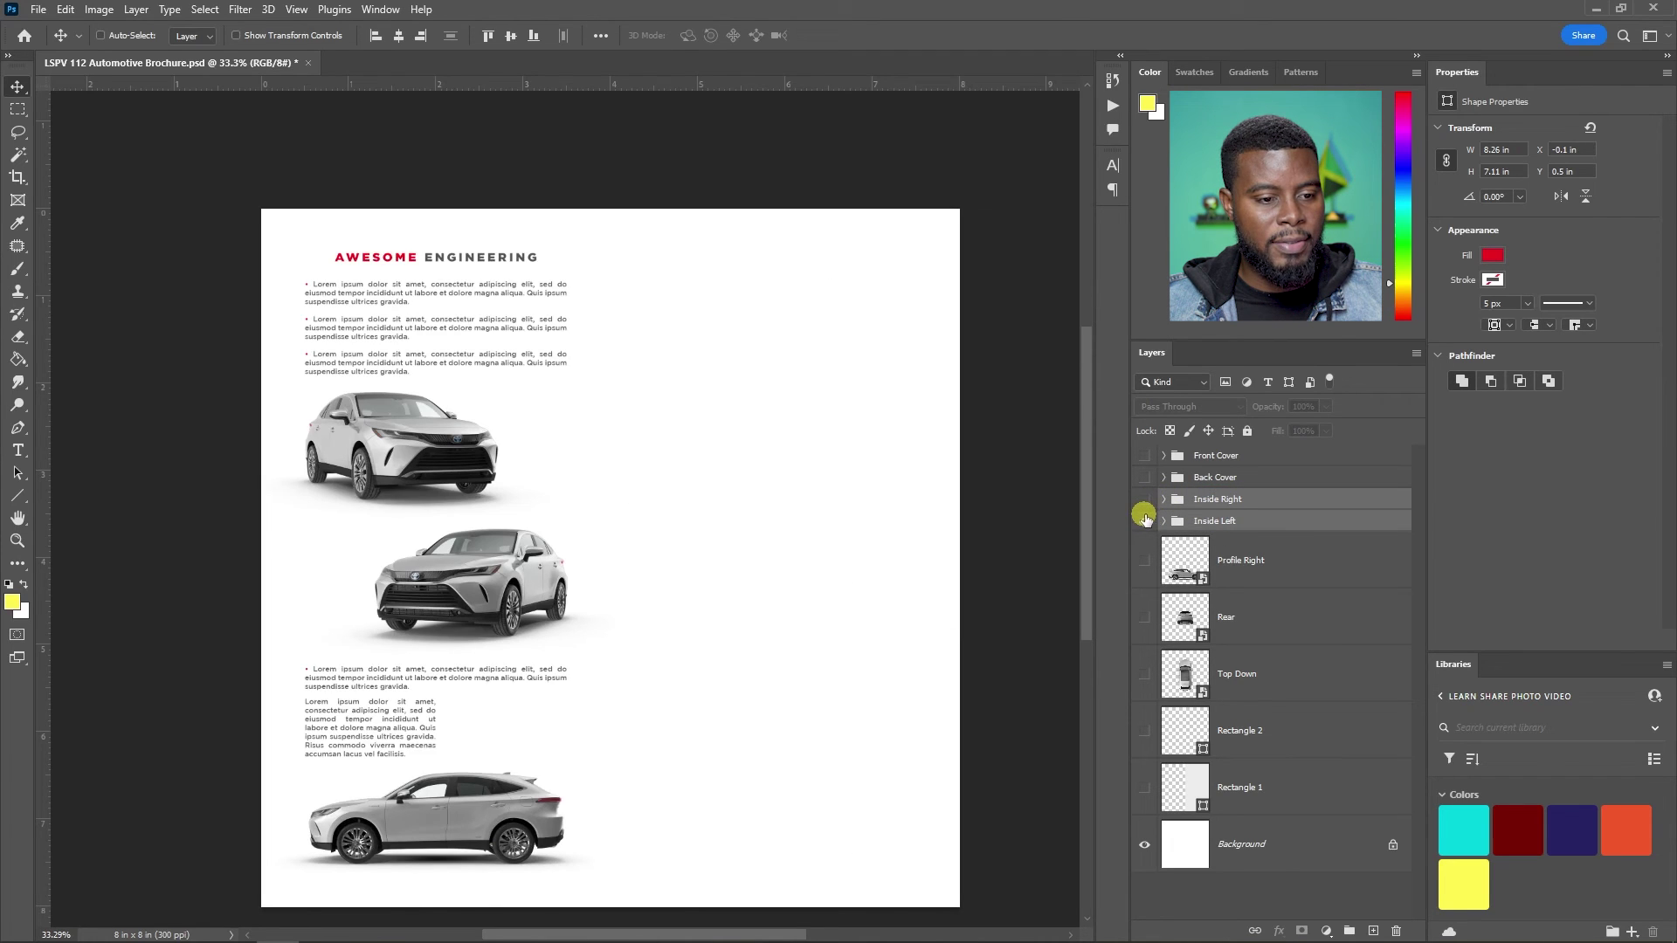
left_click(1145, 500)
left_click(1145, 501)
left_click(1144, 478)
left_click(1144, 522)
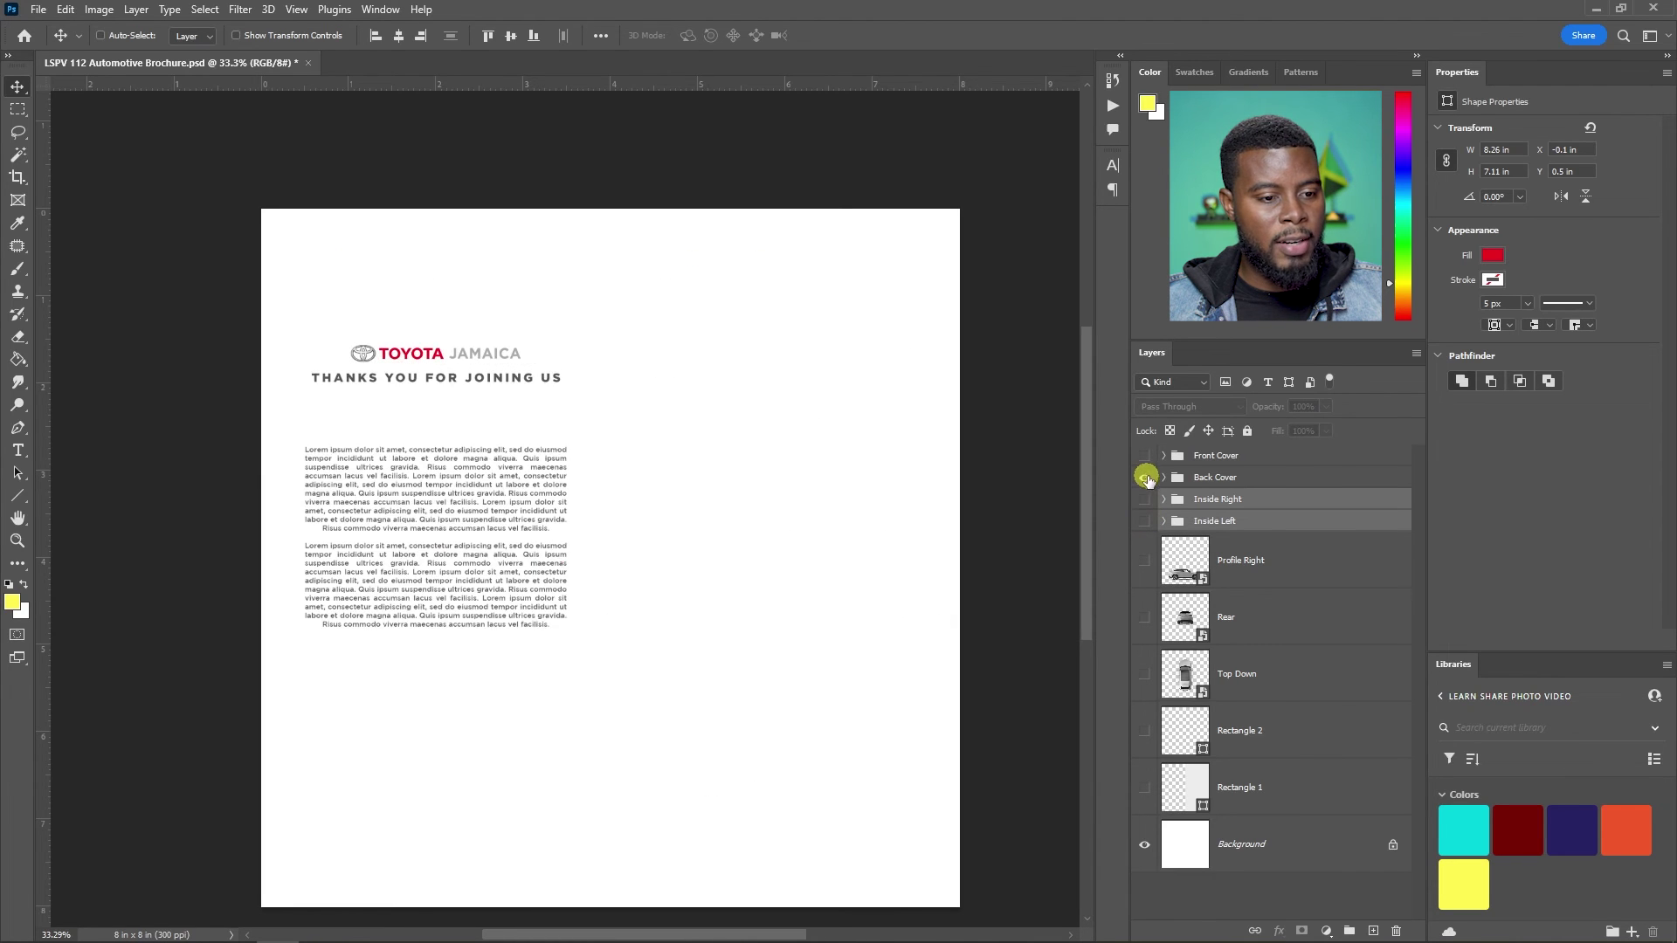
left_click(1145, 456)
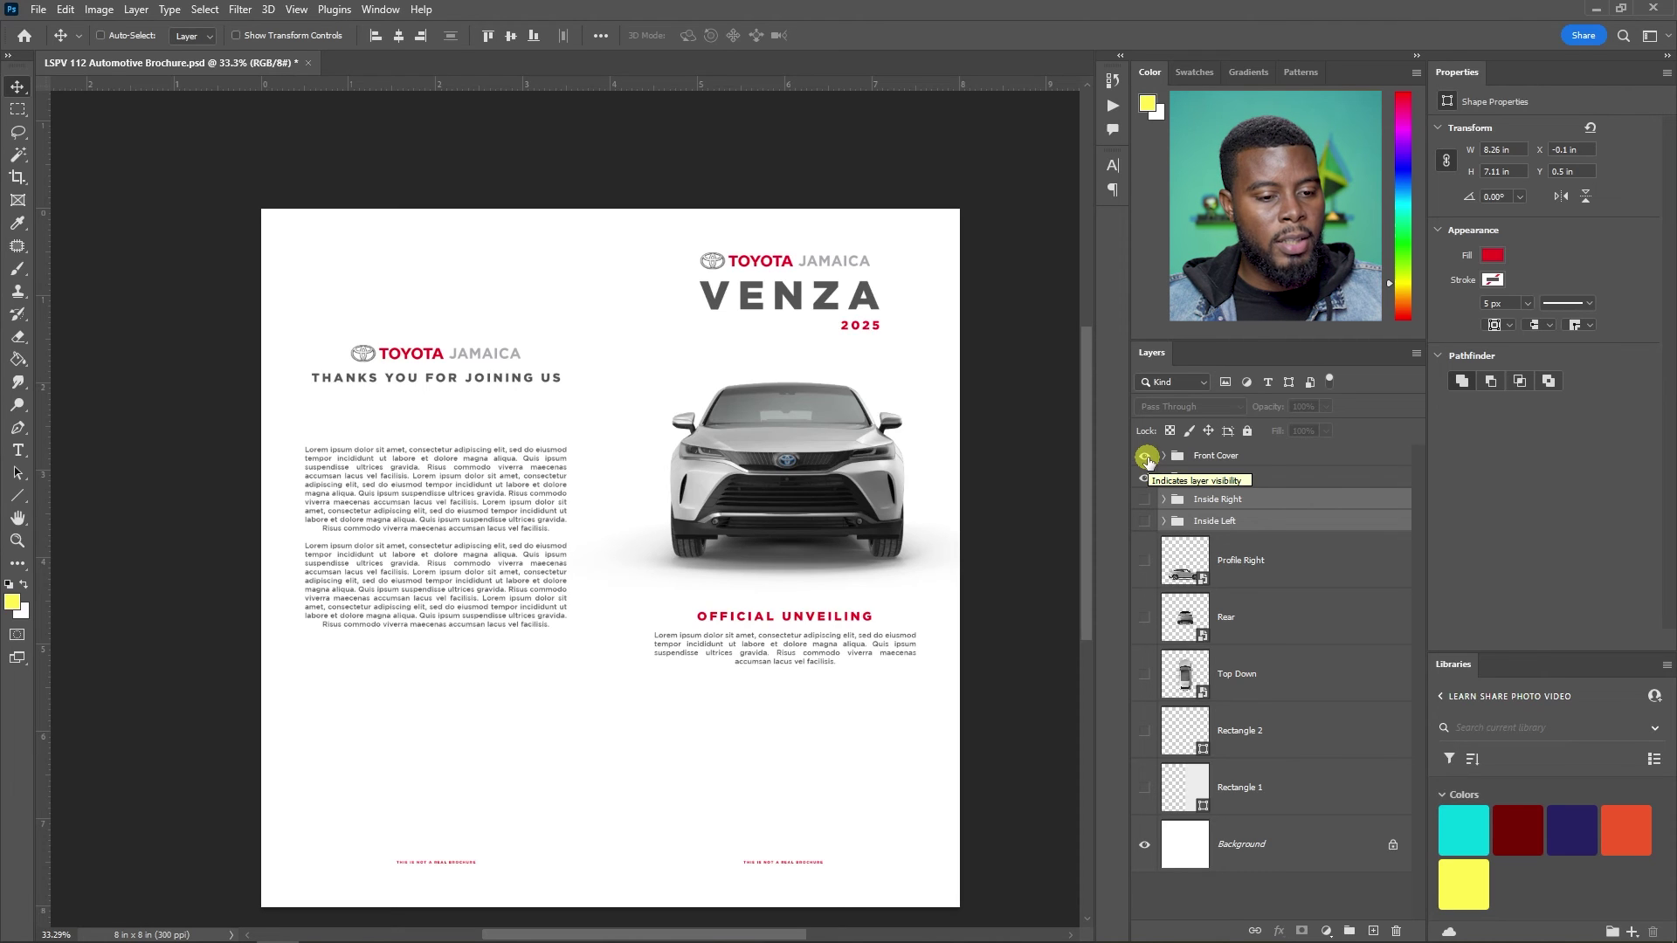
left_click(1146, 457)
- Show the Profile Right car layer directly beneath the Back Cover group, and make the Front Cover group visible
left_click(1145, 561)
left_click_drag(1235, 559, 1234, 494)
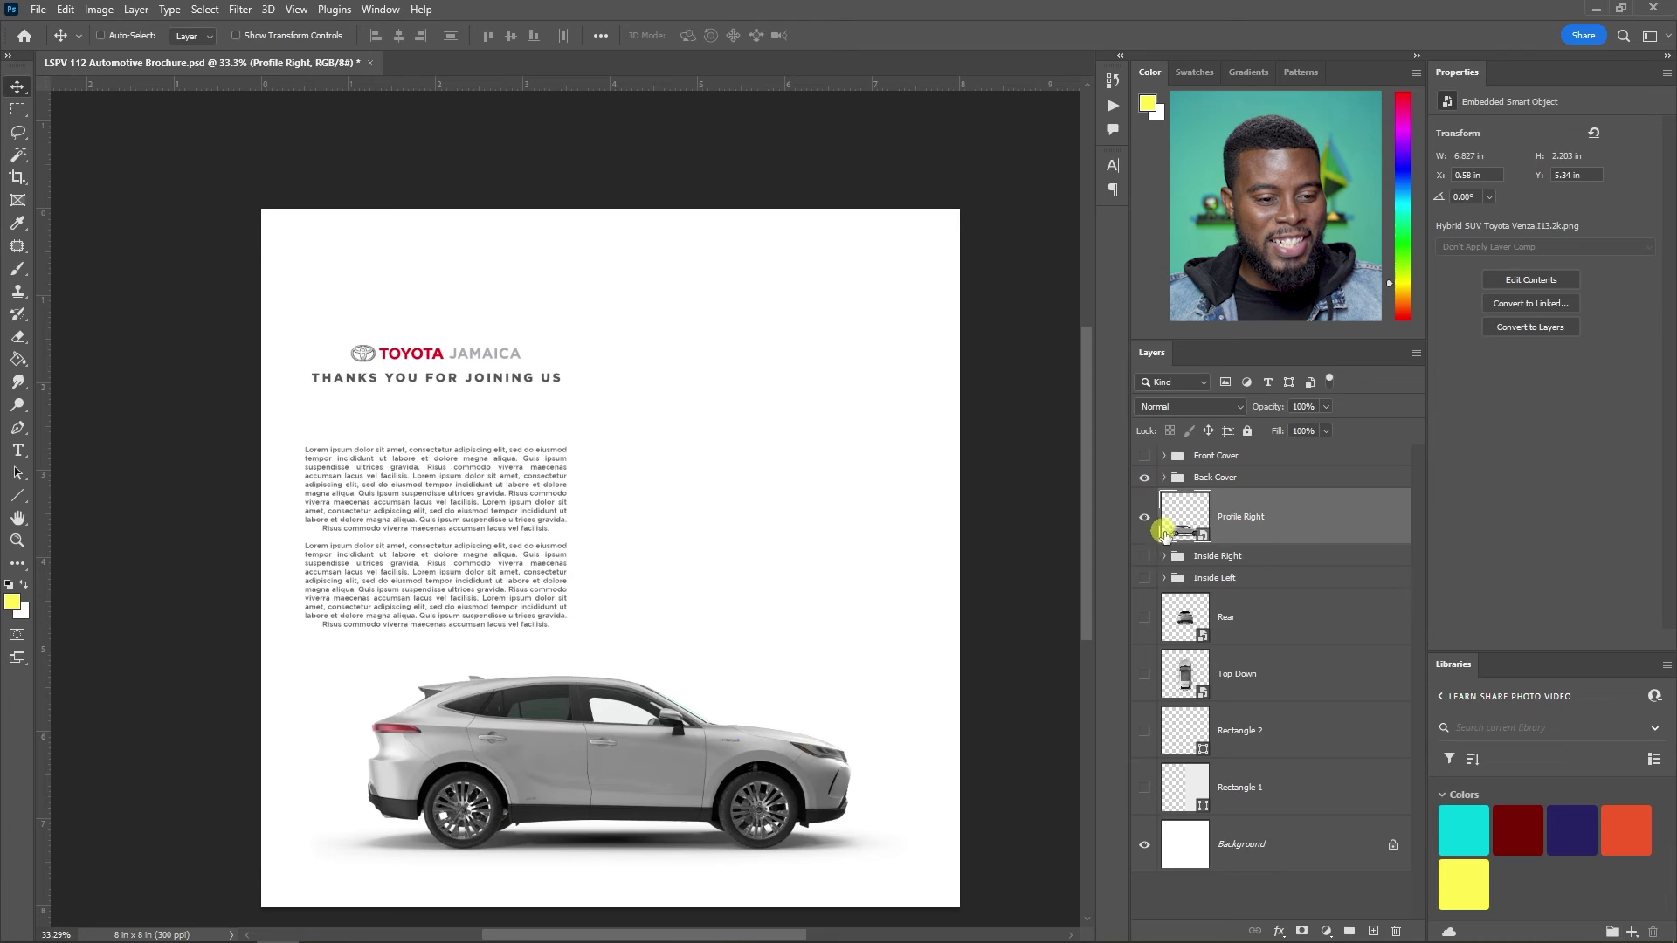
left_click(1145, 457)
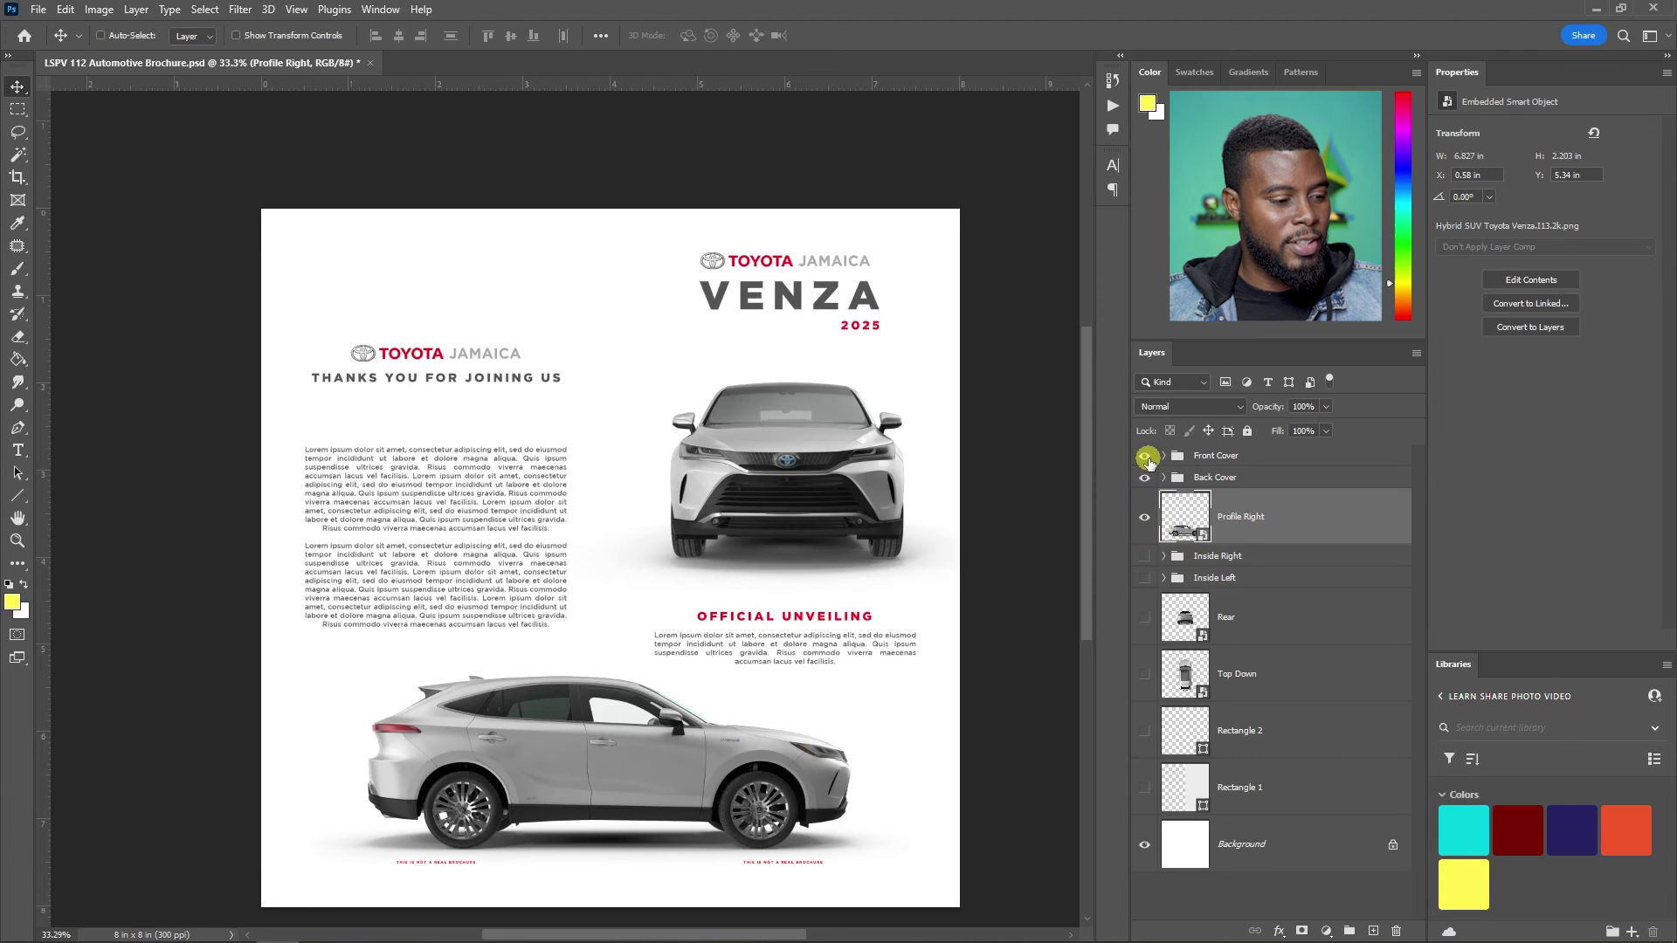
left_click(1145, 457)
left_click(1146, 457)
scroll(913, 484, "down", 2)
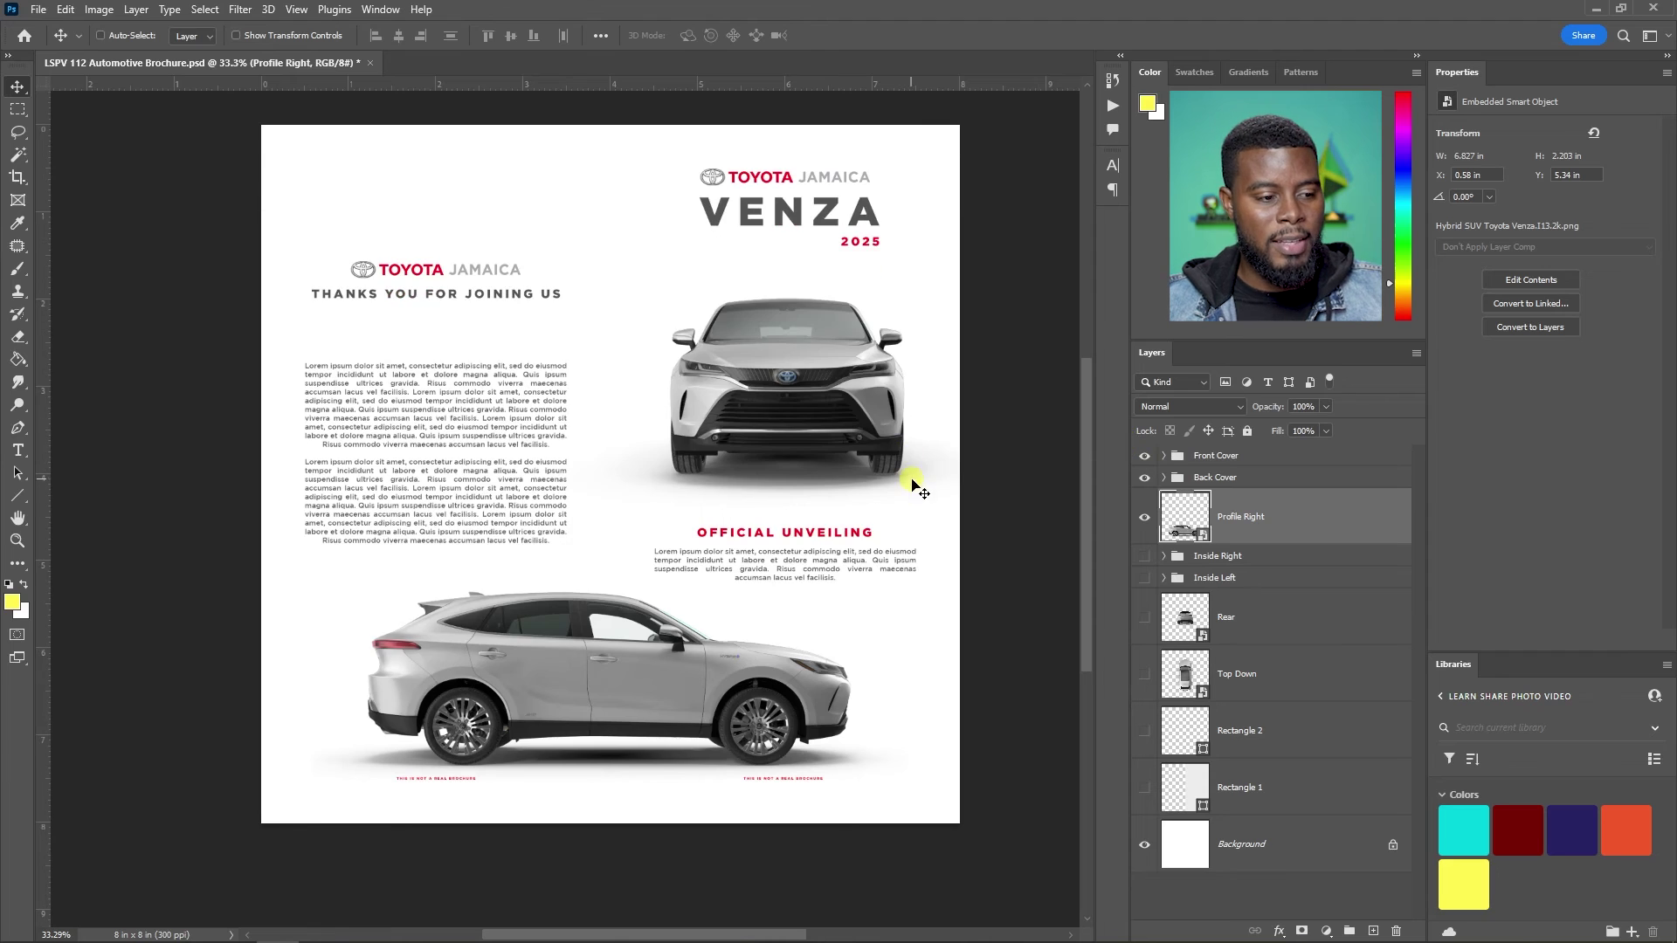
scroll(1063, 489, "right", 1)
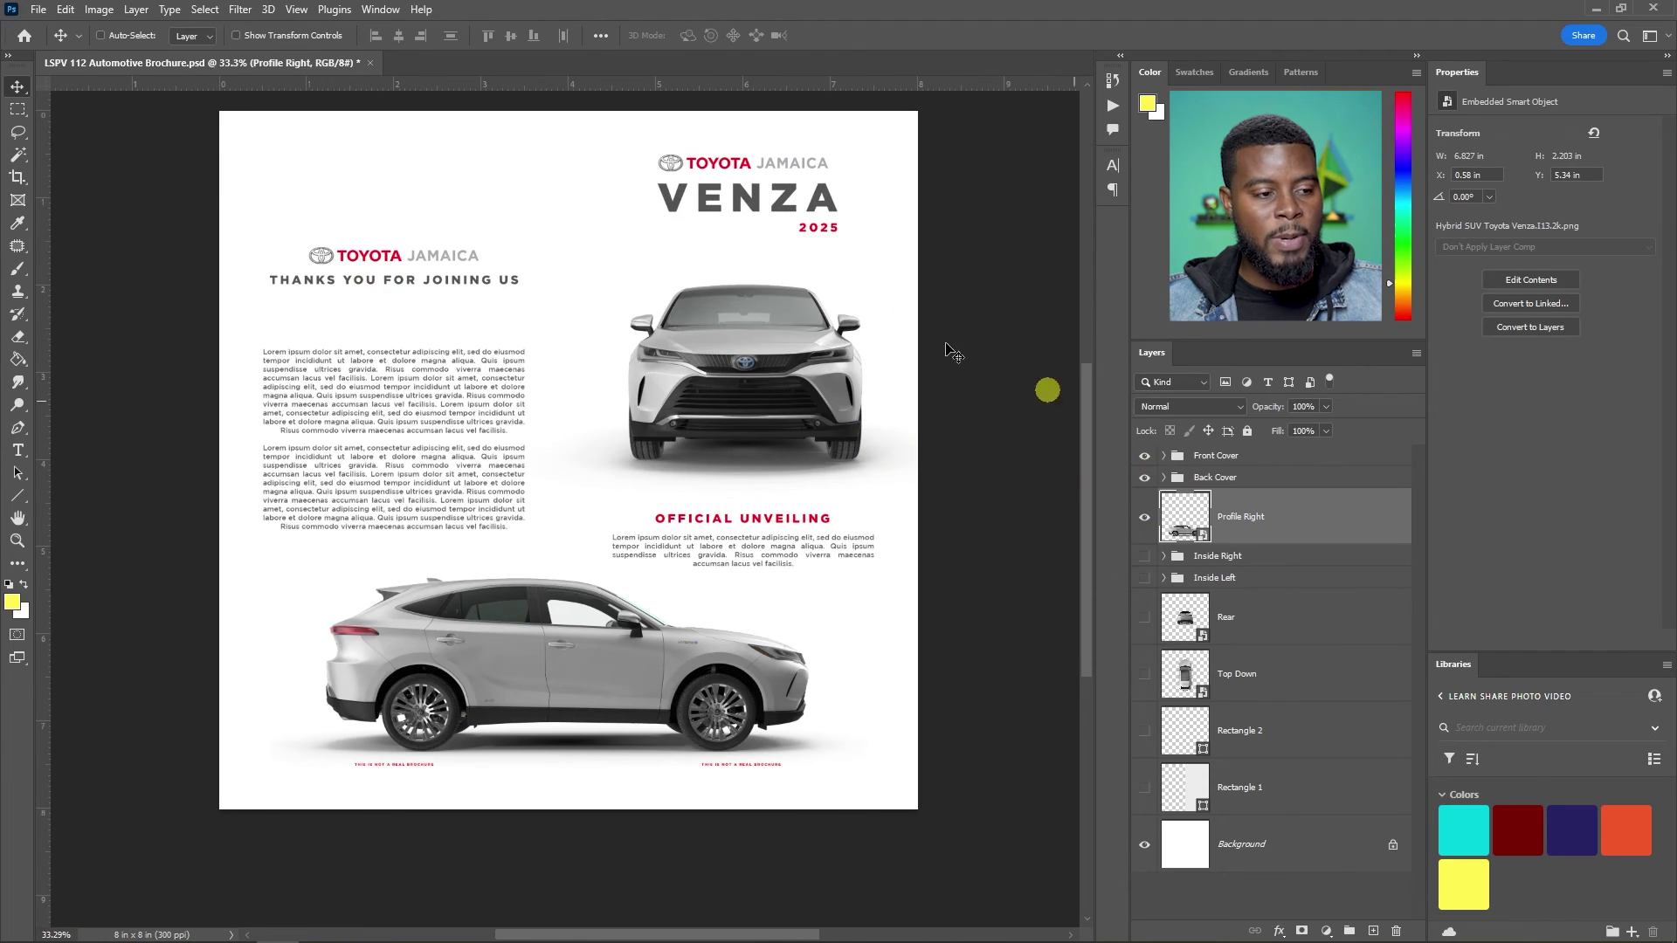
scroll(838, 422, "up", 1)
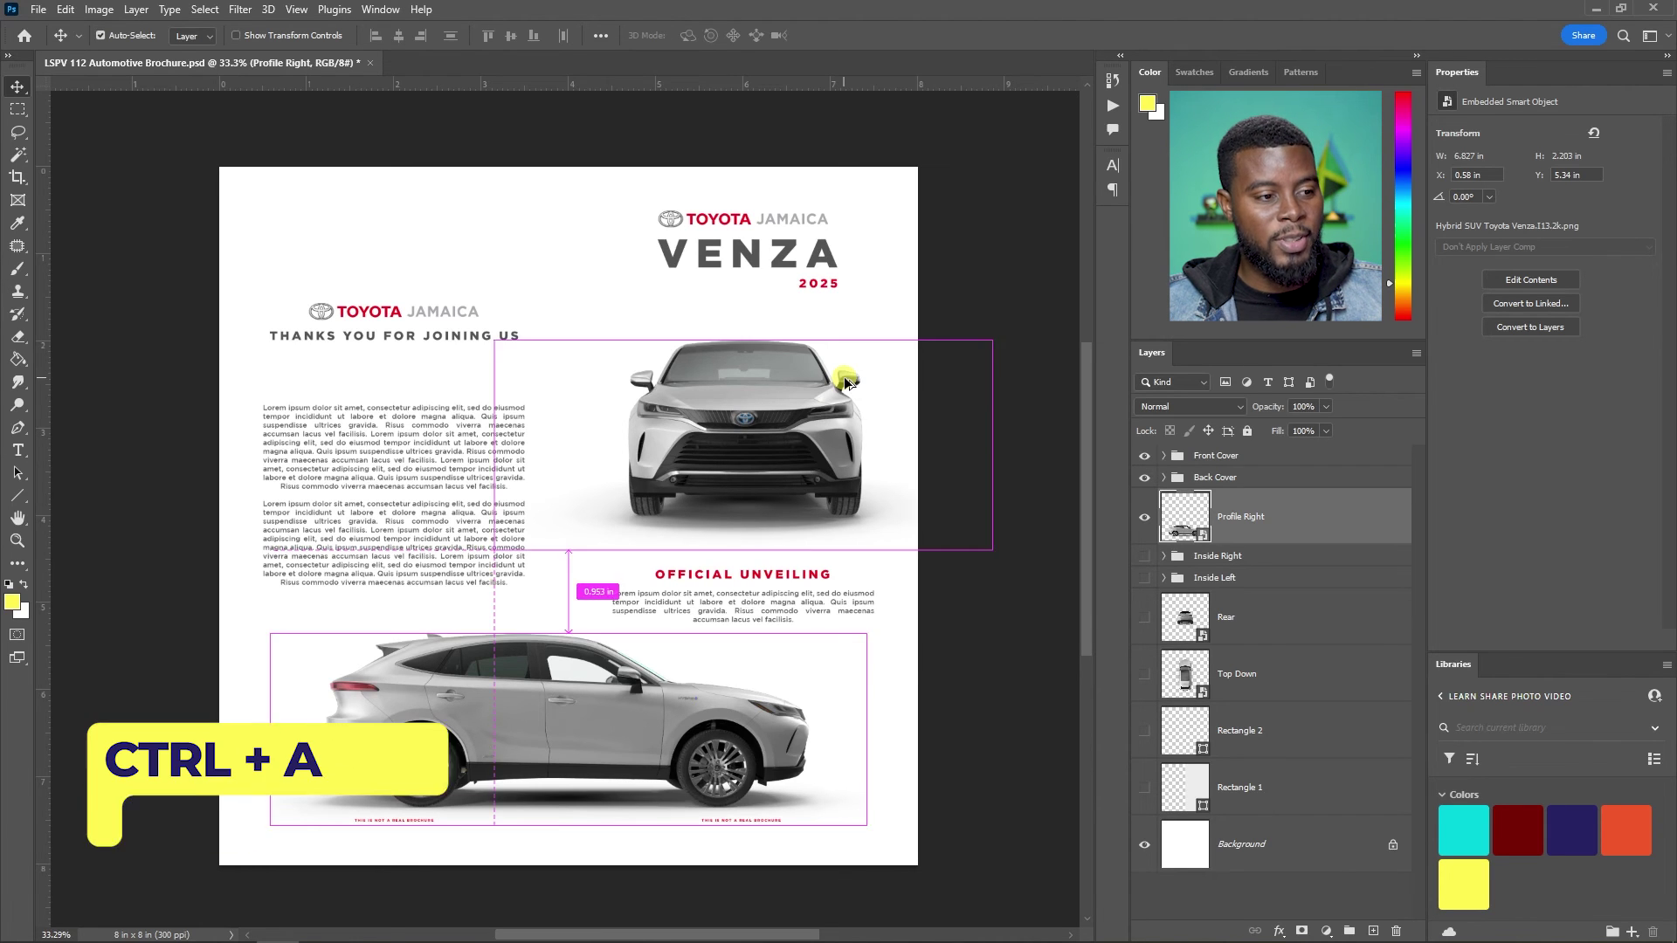
- Save a JPEG copy of the cover spread named "LSPV 112 Automotive Brochure Front and Back"
key("ctrl+alt+s")
left_click(511, 548)
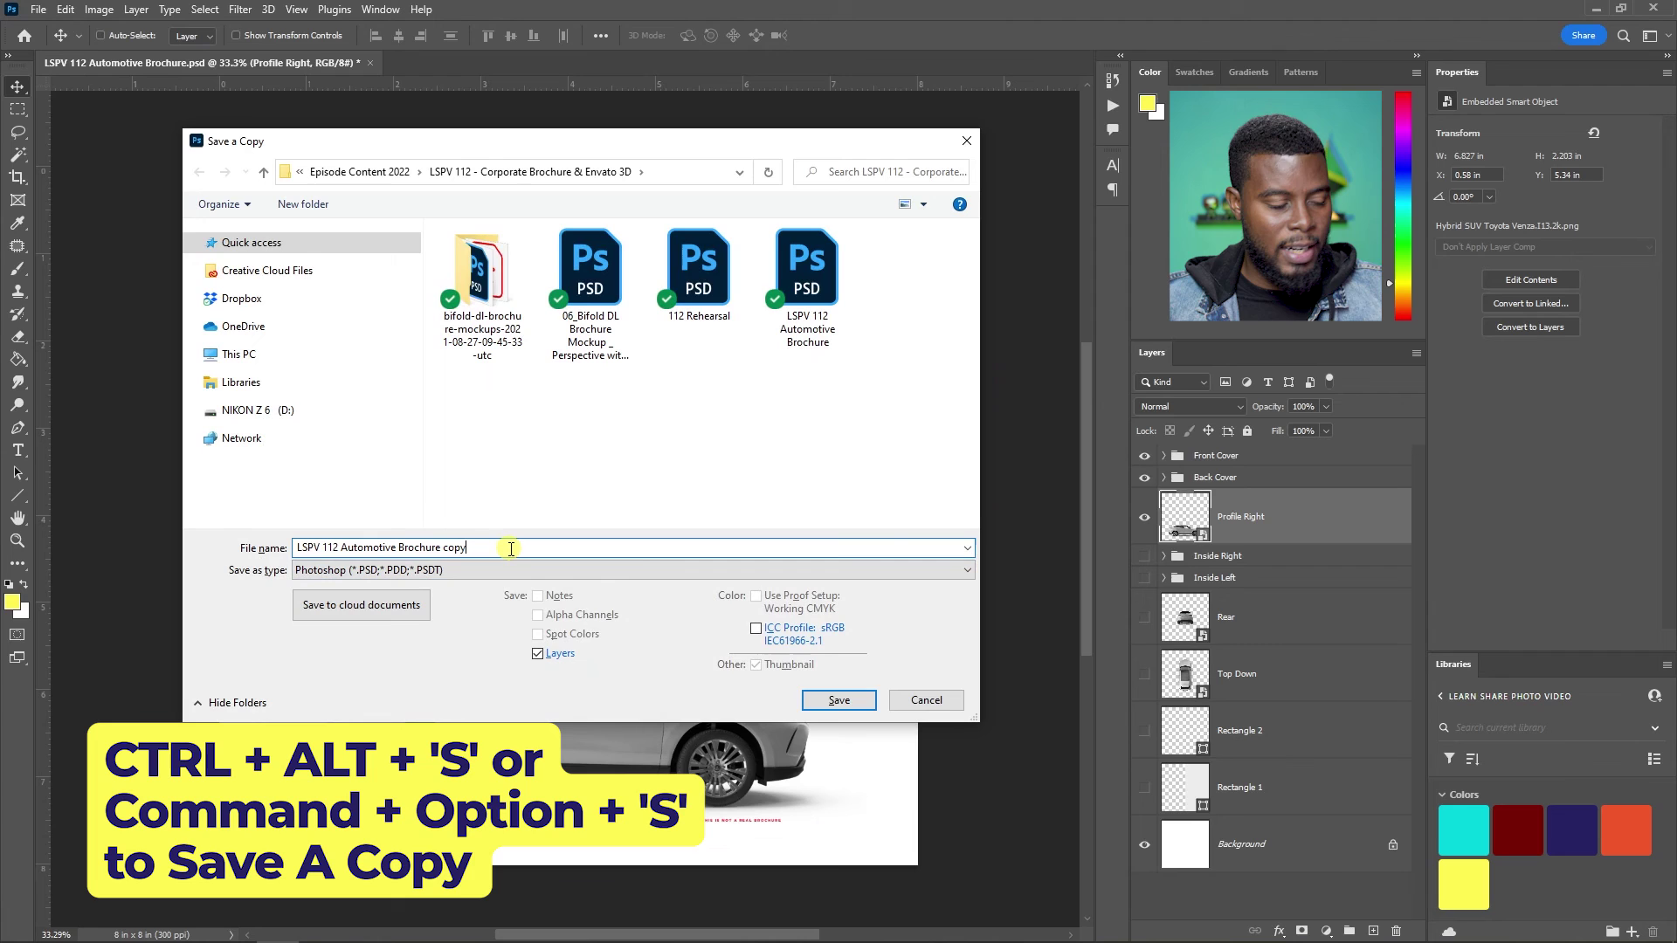
key("BackSpace")
key("BackSpace")
key("BackSpace")
key("BackSpace")
type("Front")
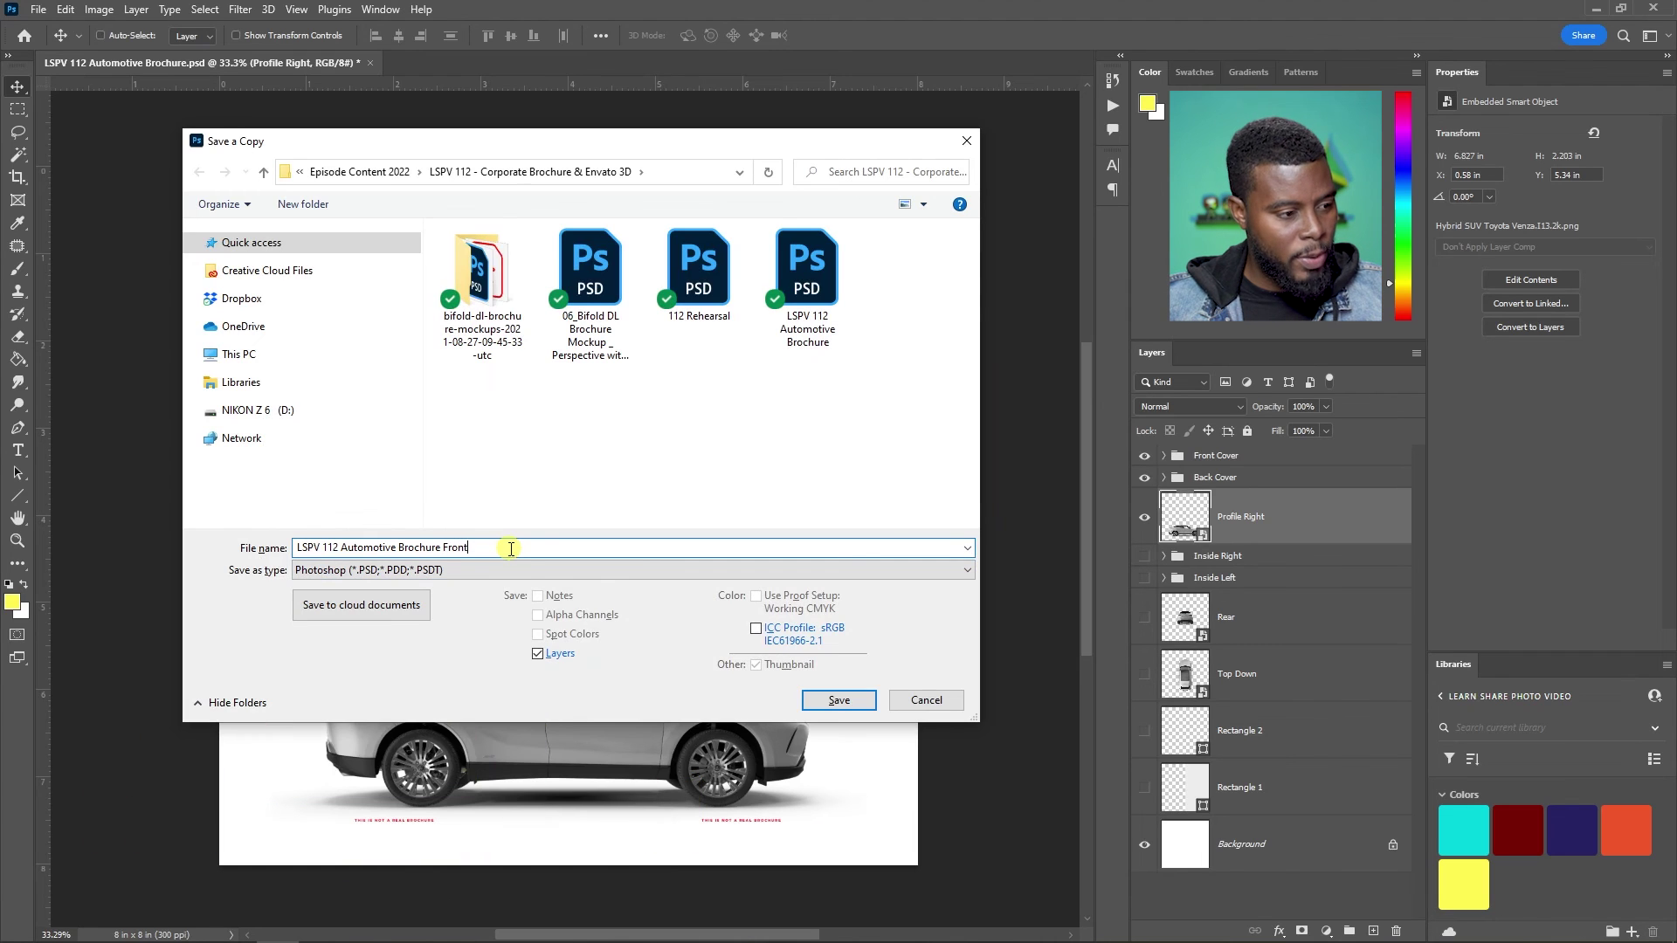
type(" and Back")
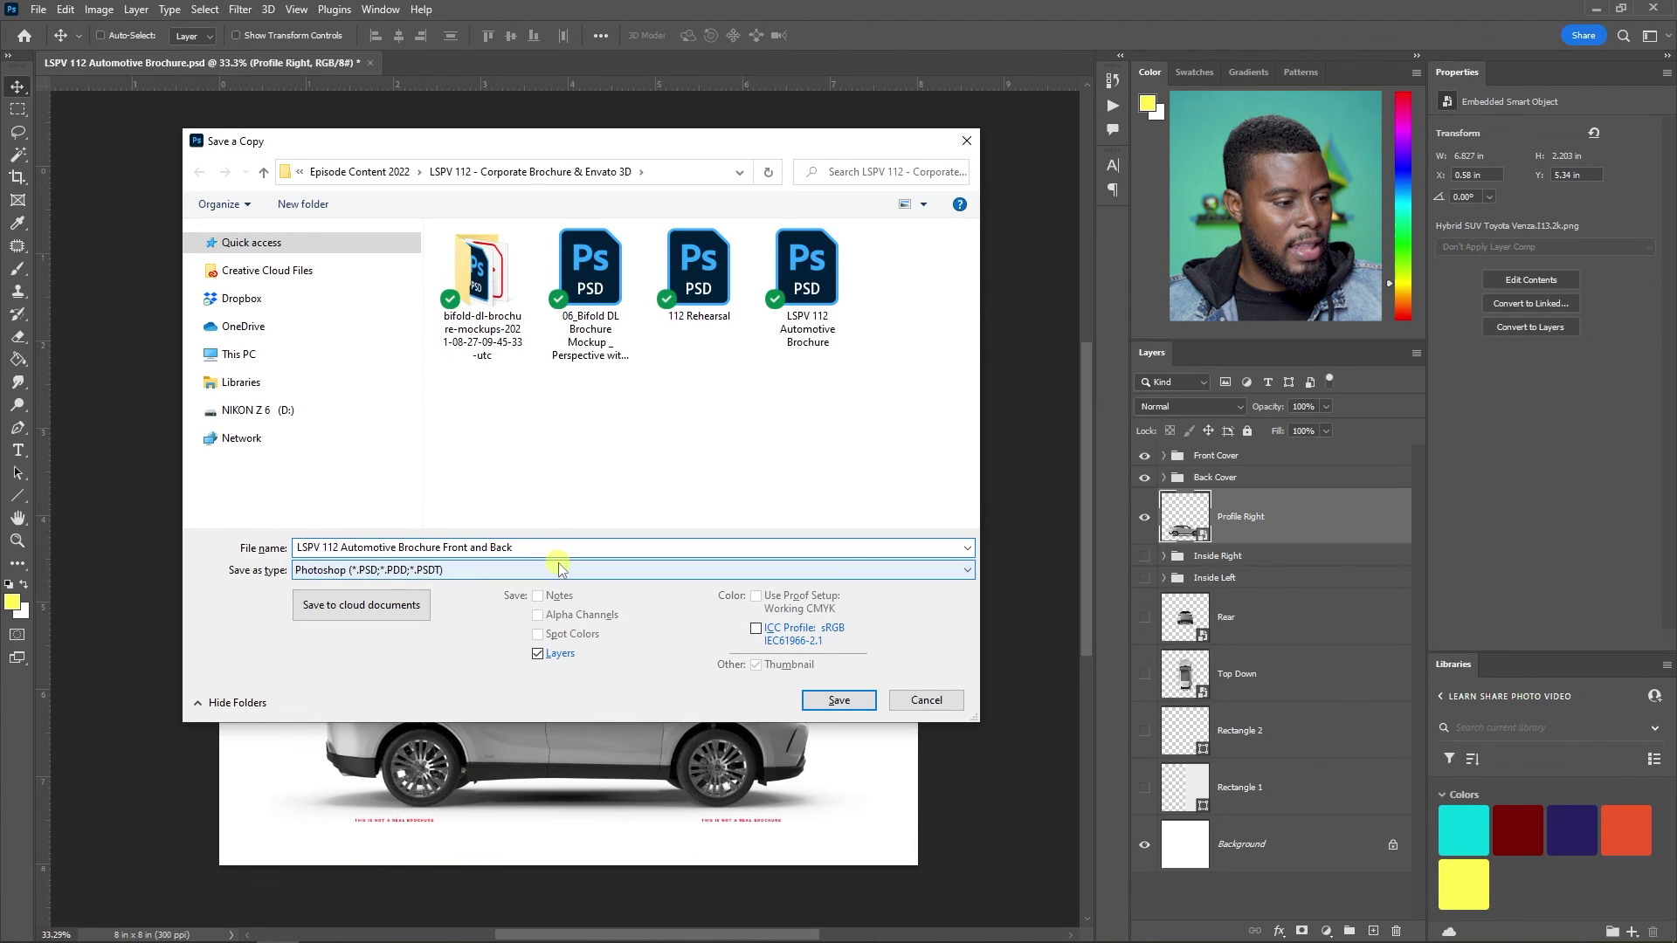
left_click(654, 570)
left_click(532, 708)
left_click(838, 700)
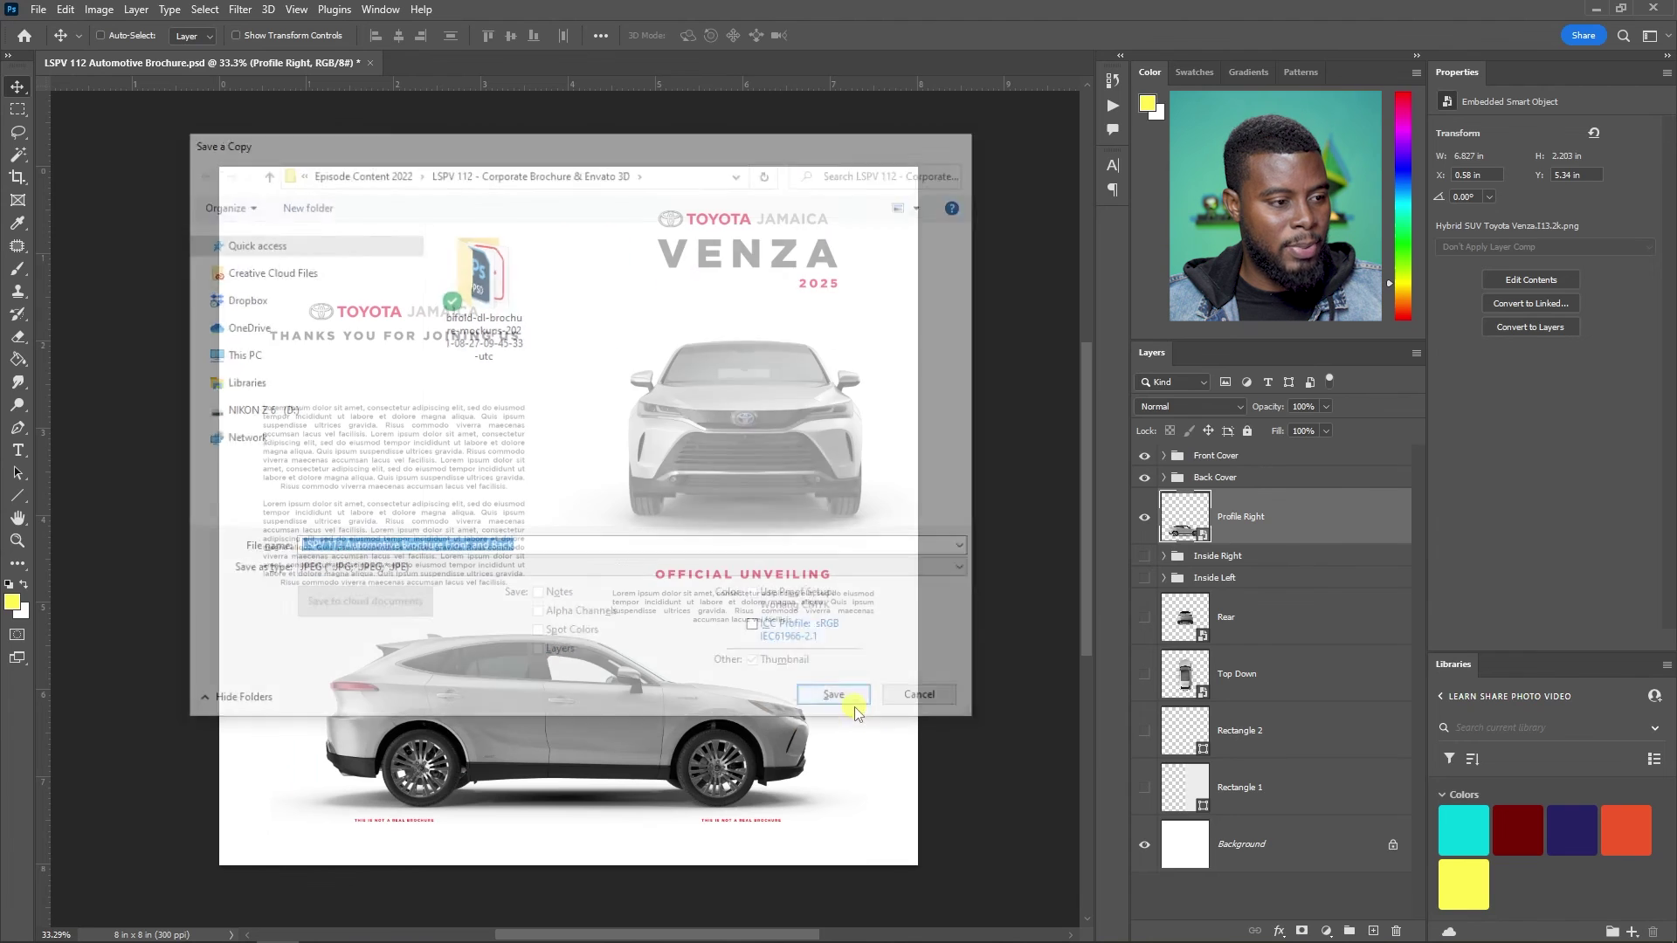
left_click(931, 234)
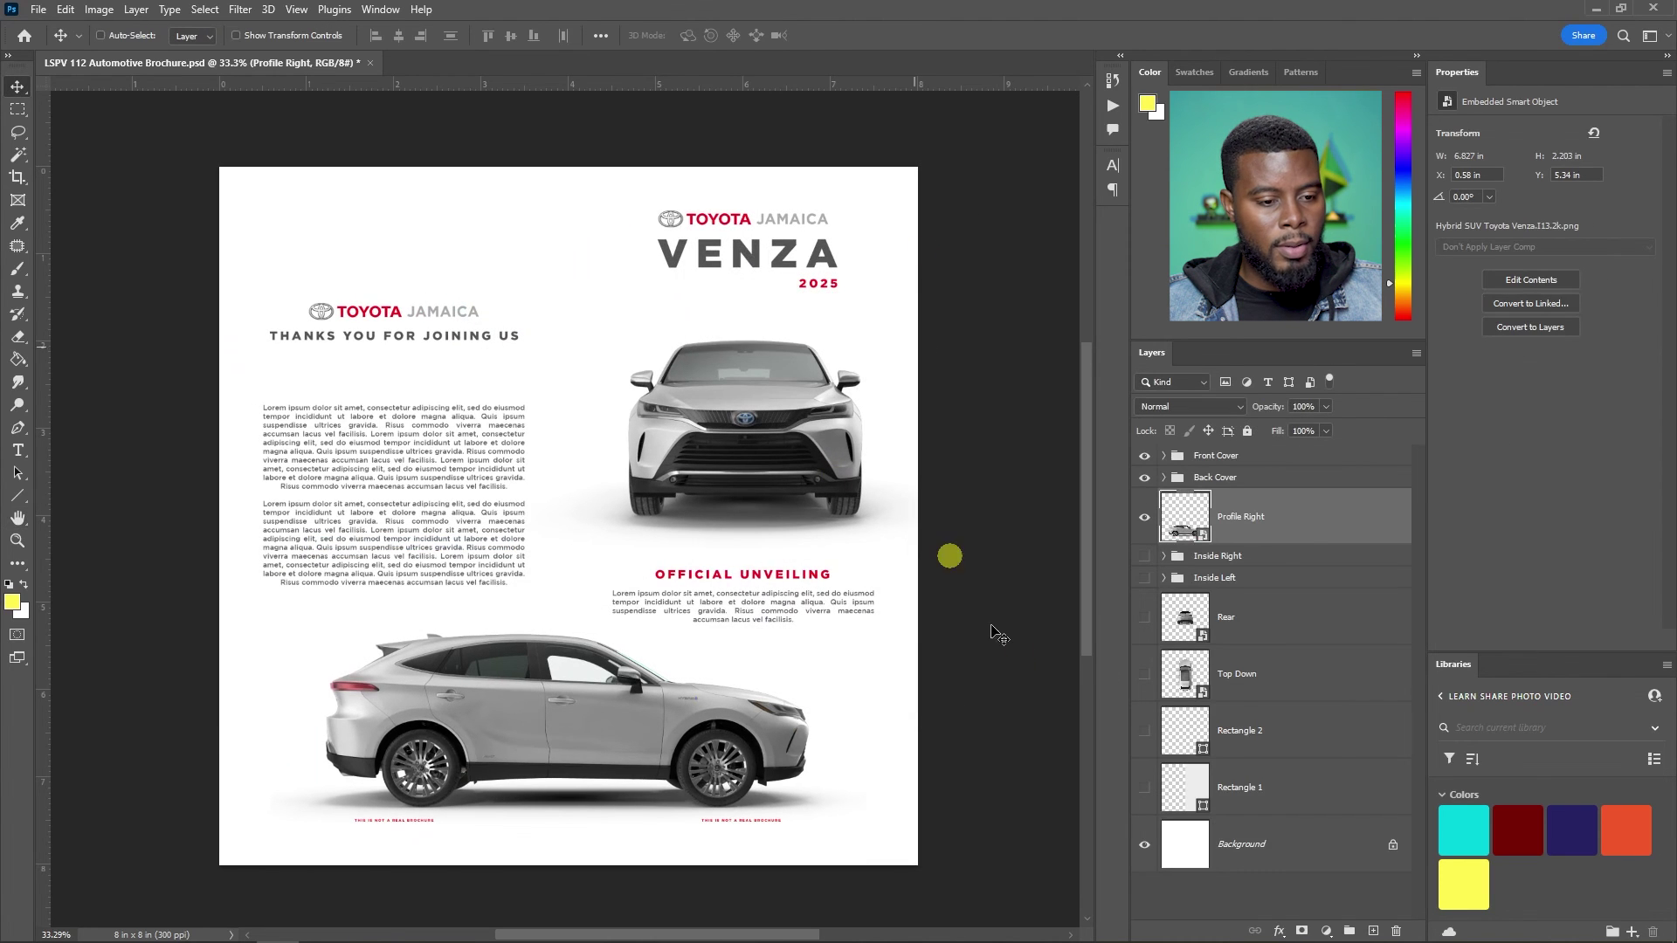
- Hide the Front Cover, Back Cover and Profile Right layers, show both inside groups, and expand the Inside Right group
left_click_drag(1144, 455, 1144, 578)
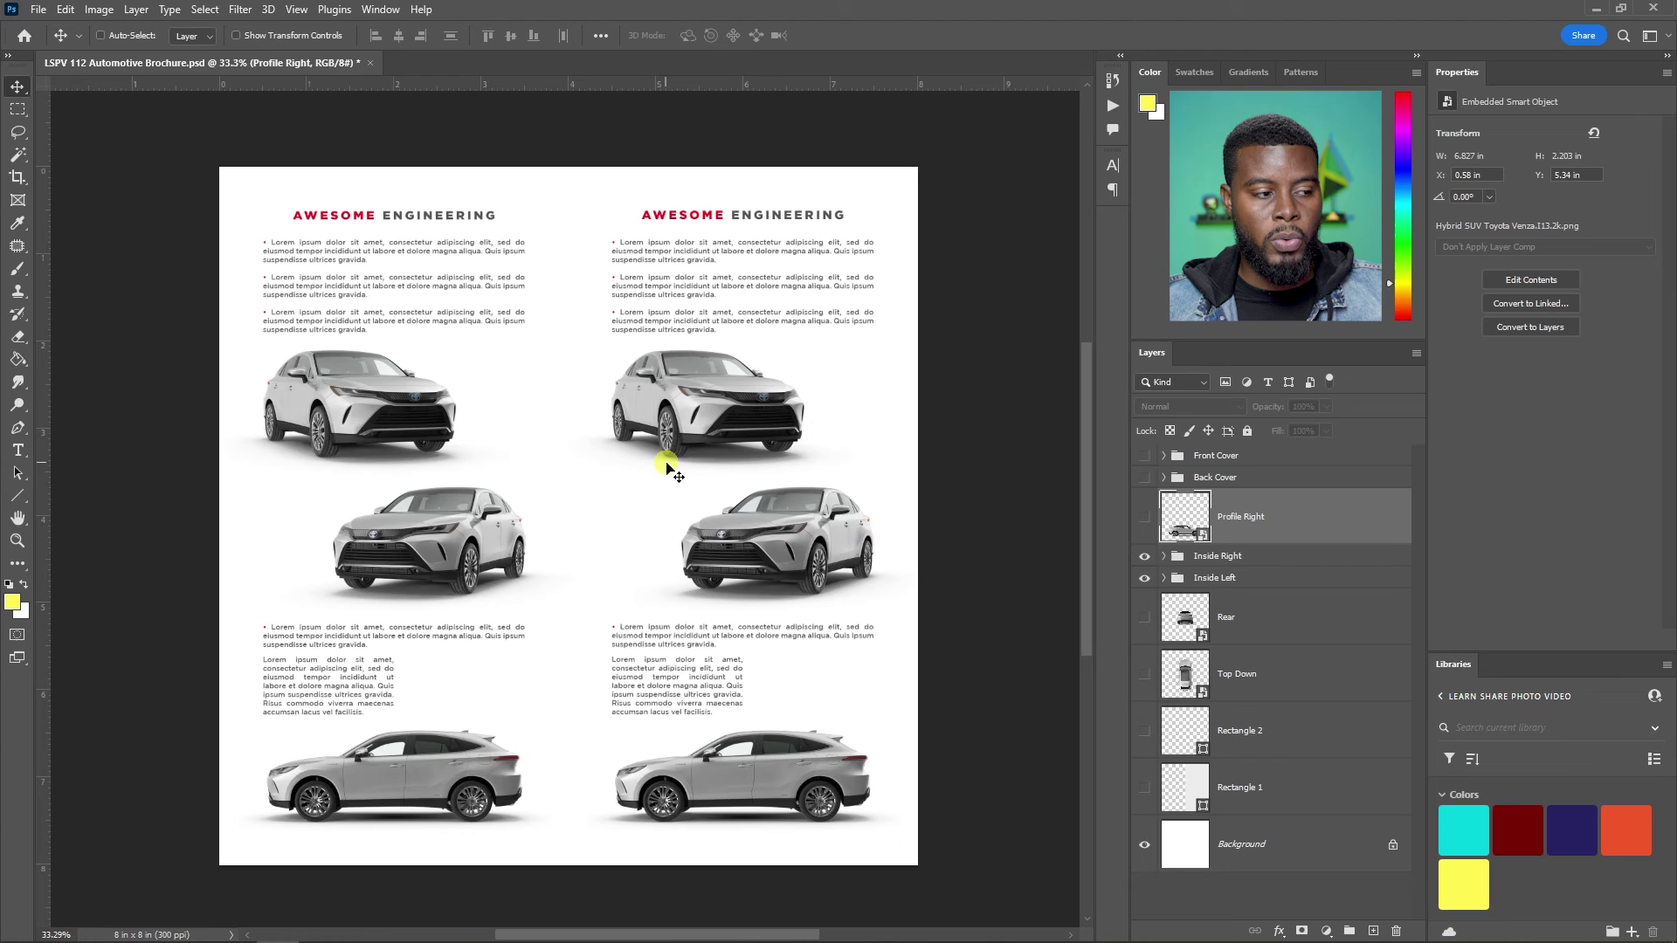
left_click(1163, 556)
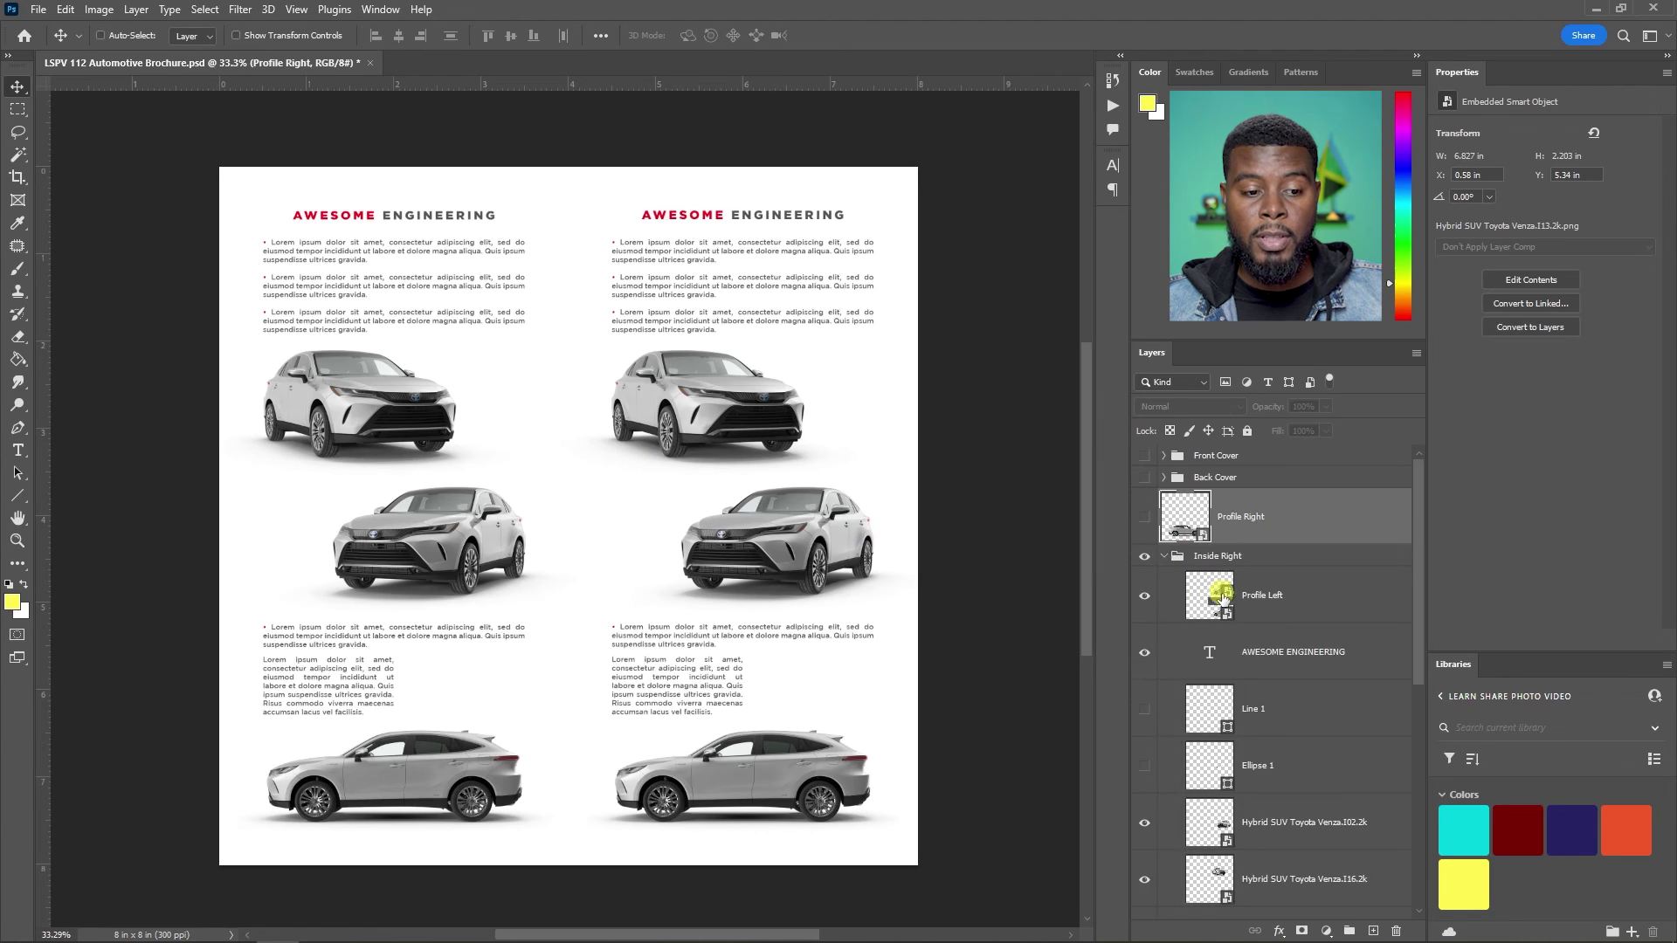
scroll(1218, 563, "down", 3)
scroll(1218, 564, "up", 2)
scroll(1218, 559, "down", 1)
scroll(1218, 558, "up", 1)
scroll(1214, 552, "down", 5)
scroll(1208, 545, "up", 1)
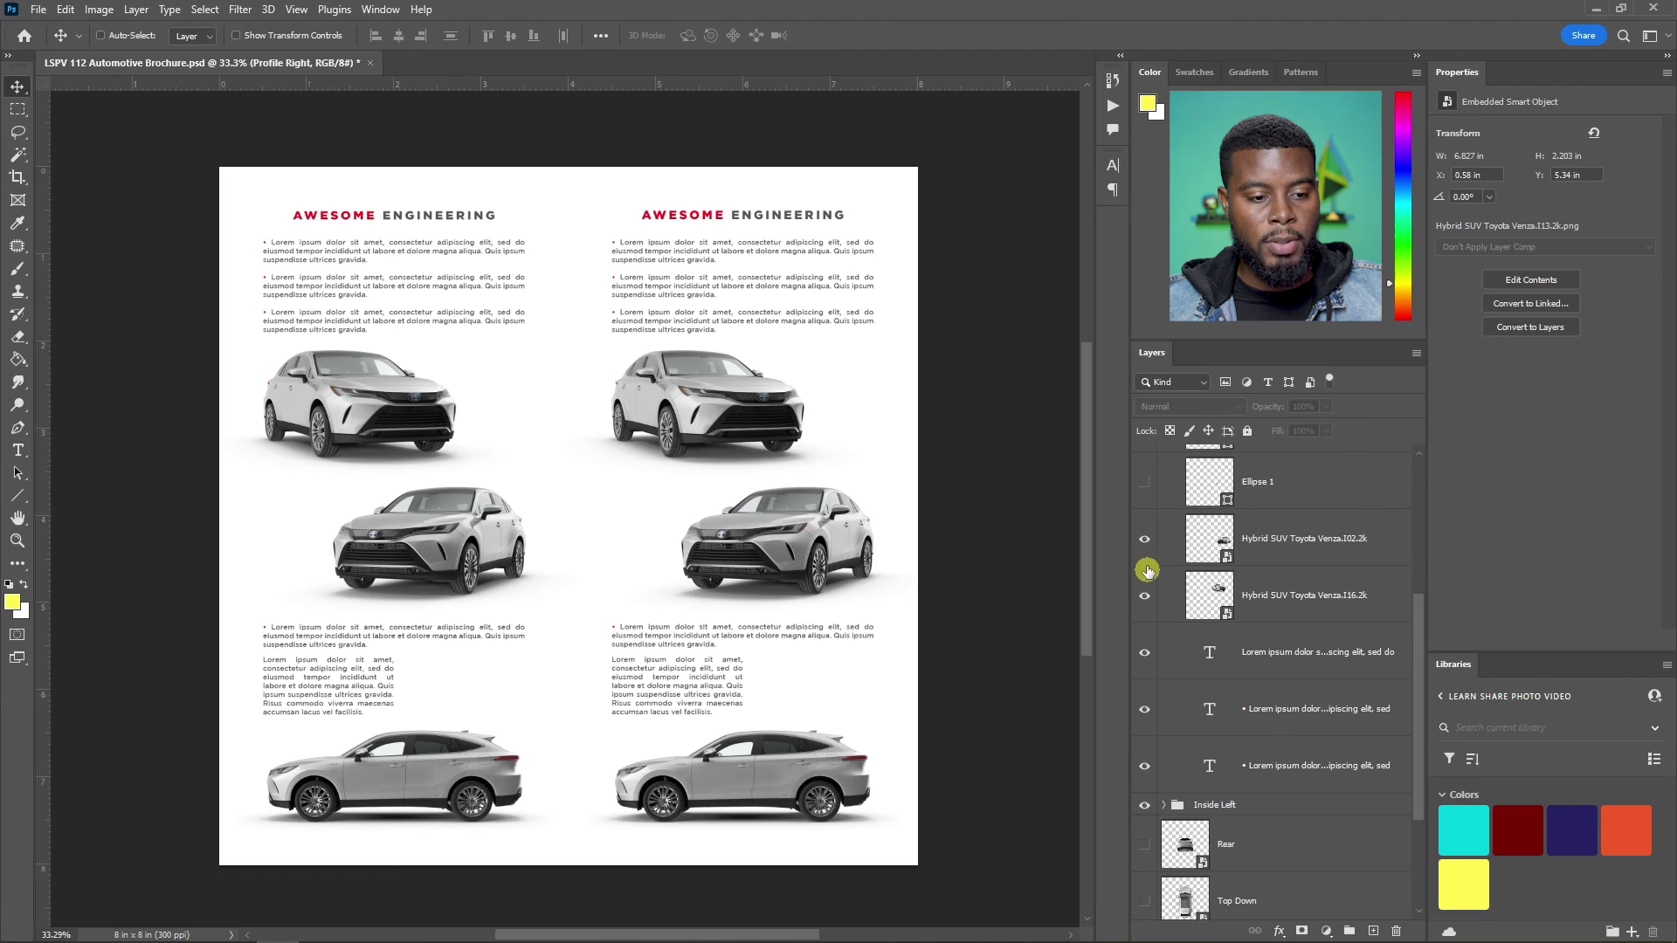
- Hide the Hybrid SUV Toyota Venza.I16.2k car in the Inside Right group and the I02.2k car in the Inside Left group
left_click(1146, 541)
left_click(1147, 548)
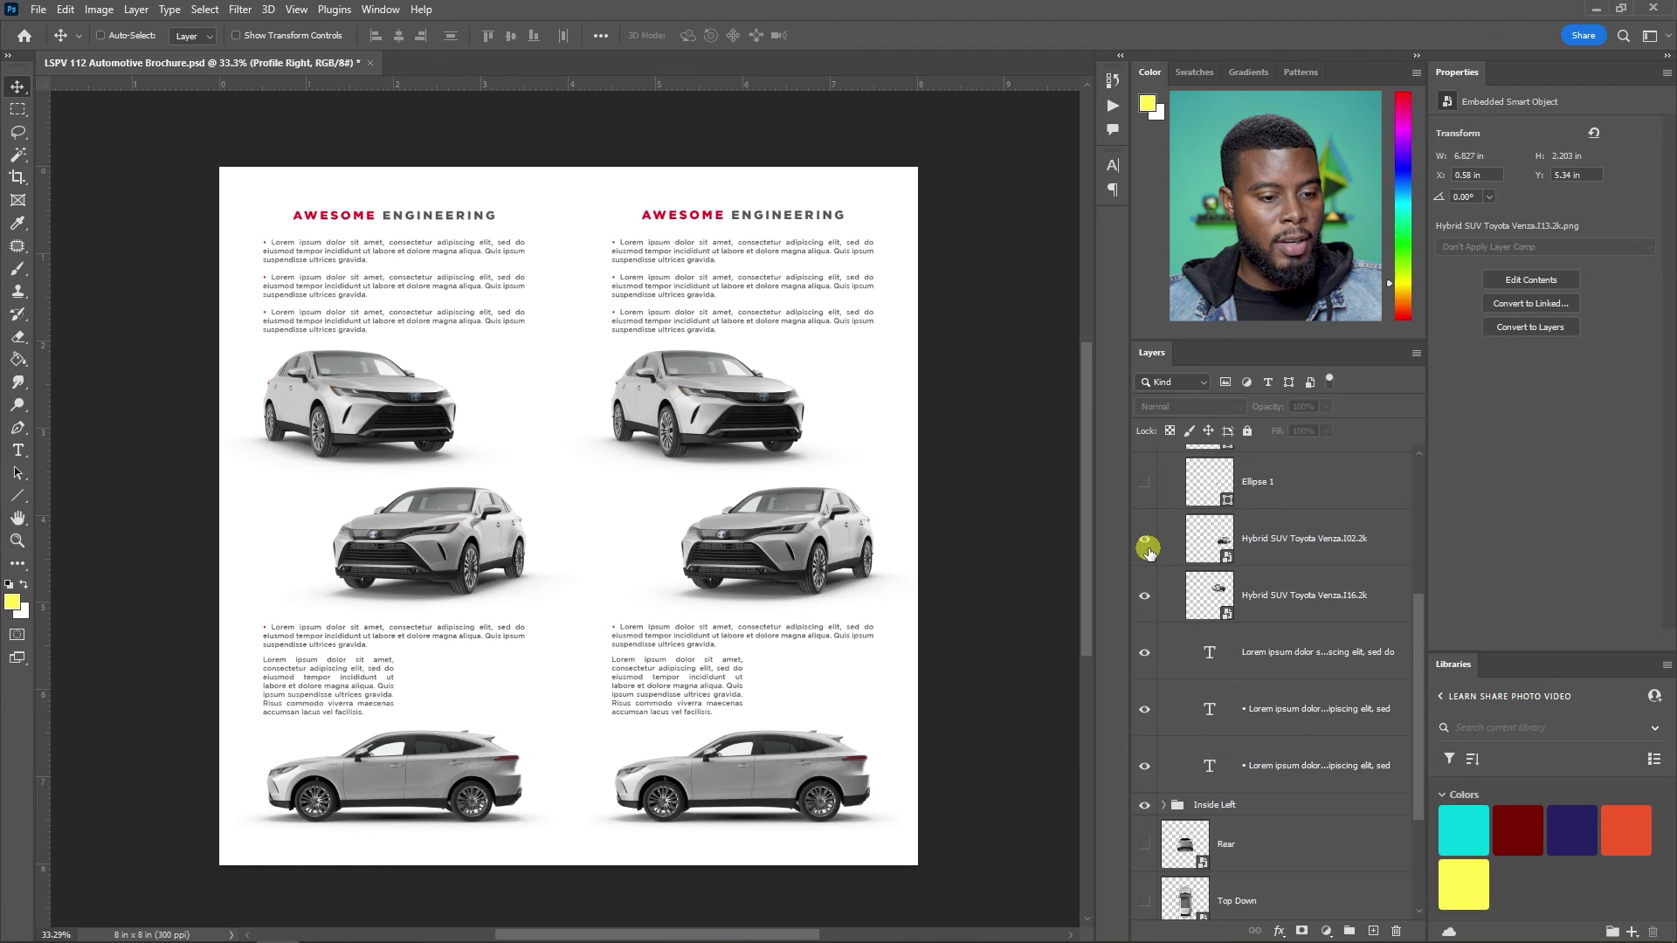
left_click(1147, 595)
scroll(1165, 593, "down", 3)
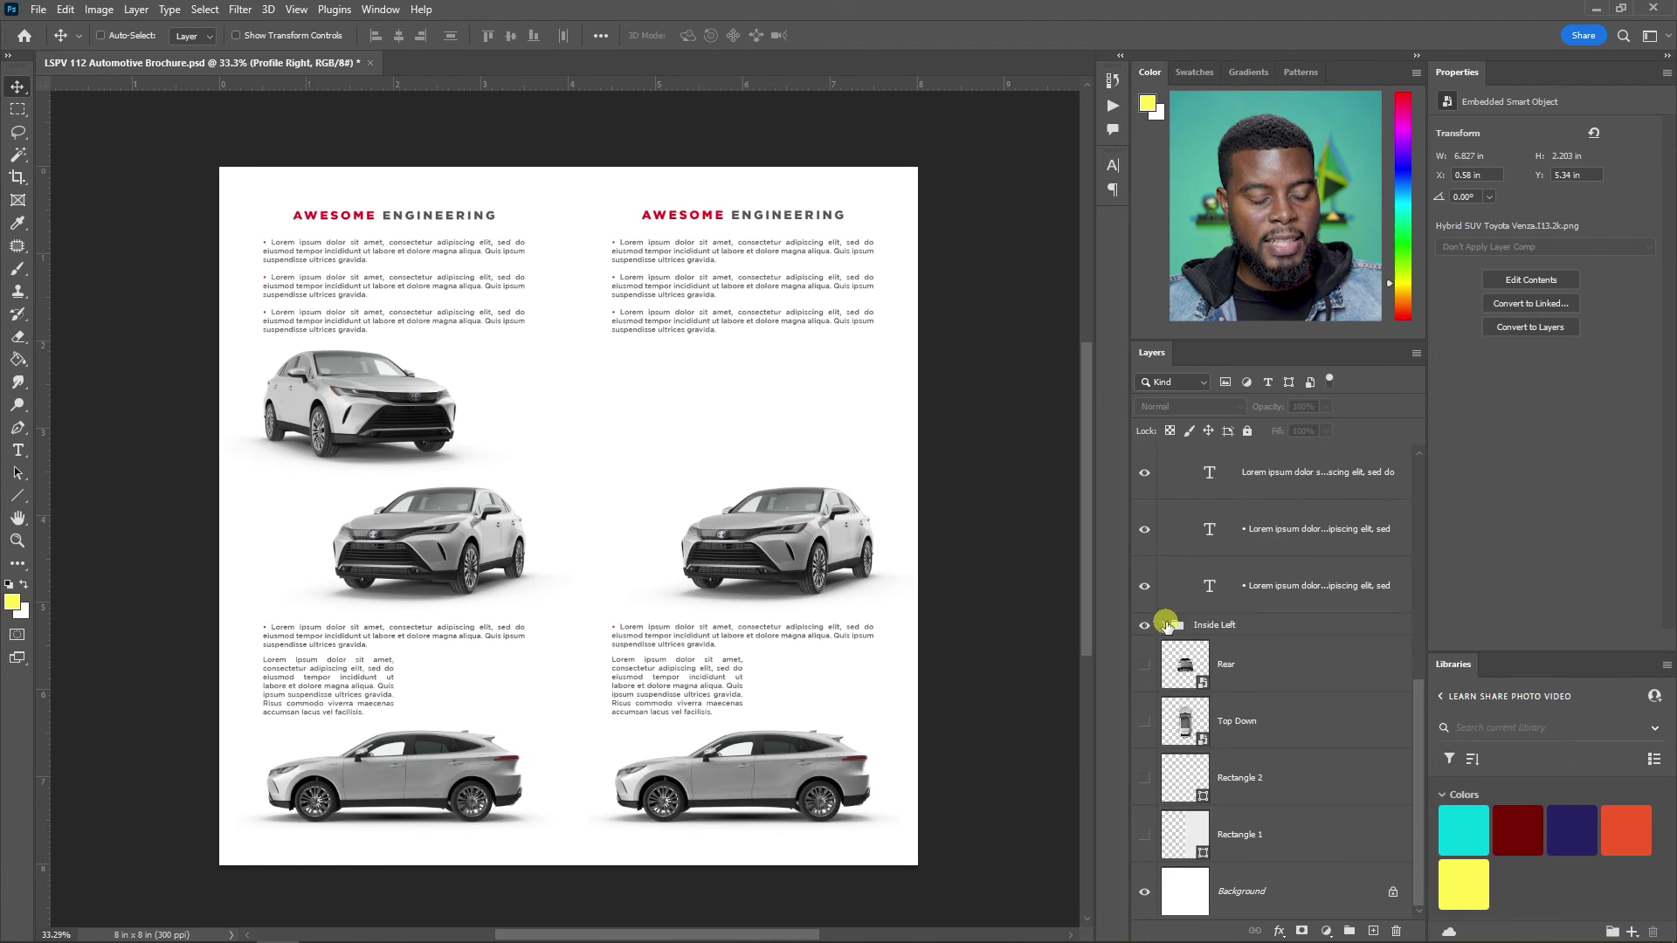
scroll(1168, 625, "up", 5)
left_click(1147, 683)
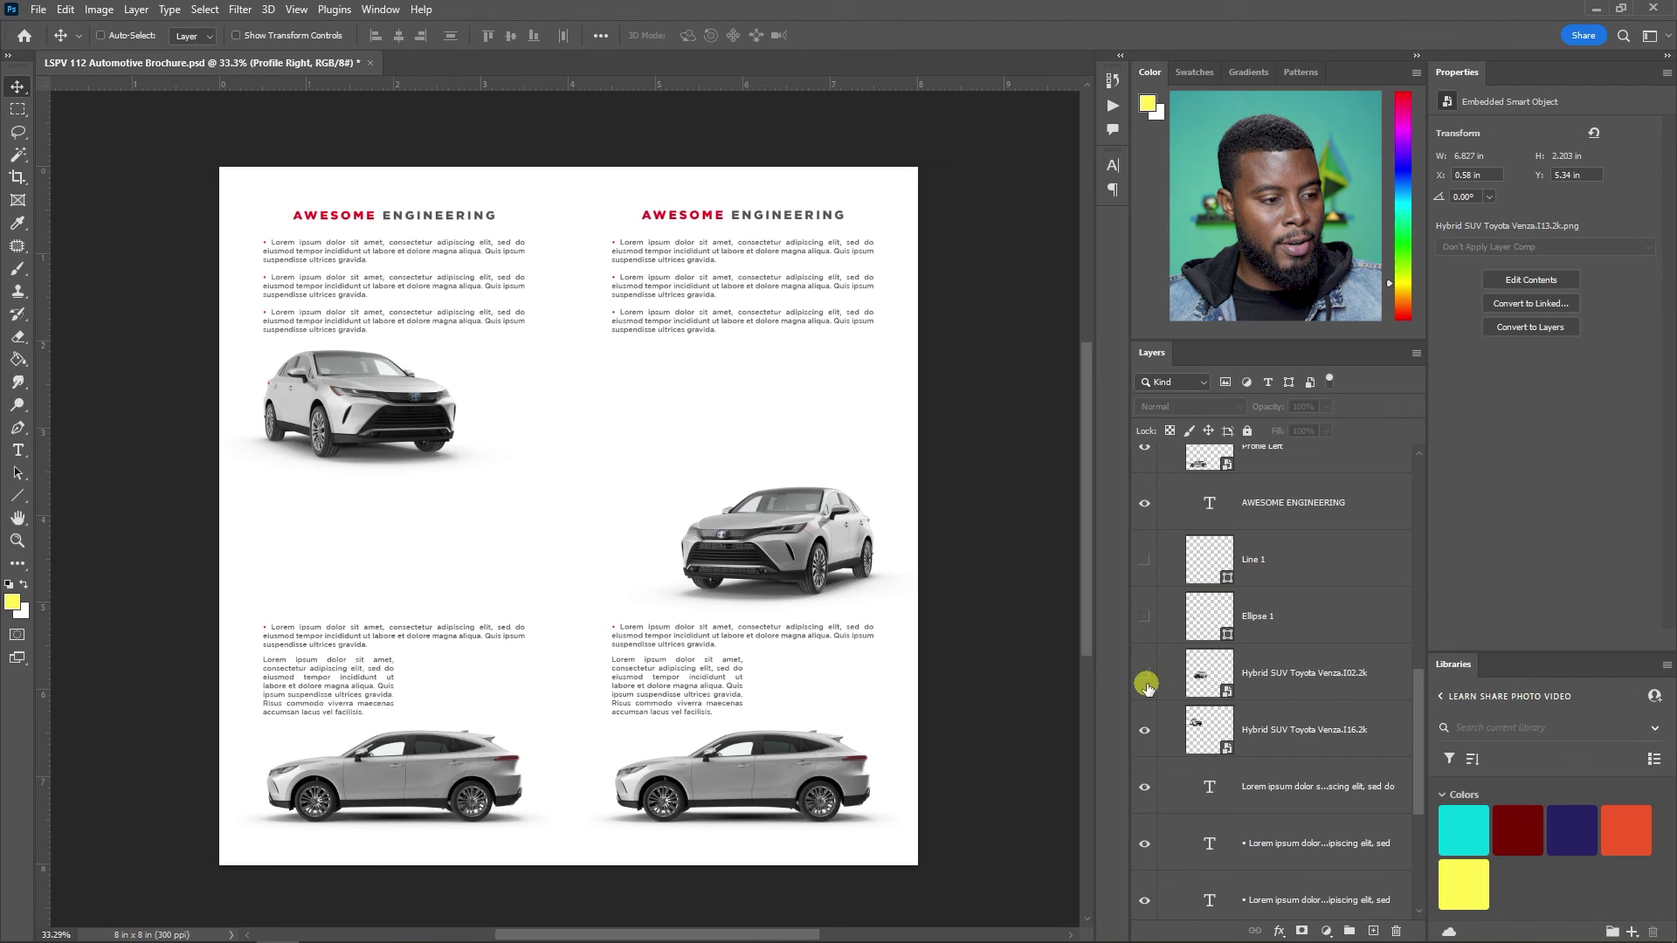
- Enlarge the Inside Left I16.2k car to about 5.97 in wide and position it at about X 0.16 in, Y 2.18 in
left_click(1315, 732)
key("ctrl+t")
left_click_drag(521, 572, 873, 703)
left_click_drag(568, 550, 515, 492)
key("Return")
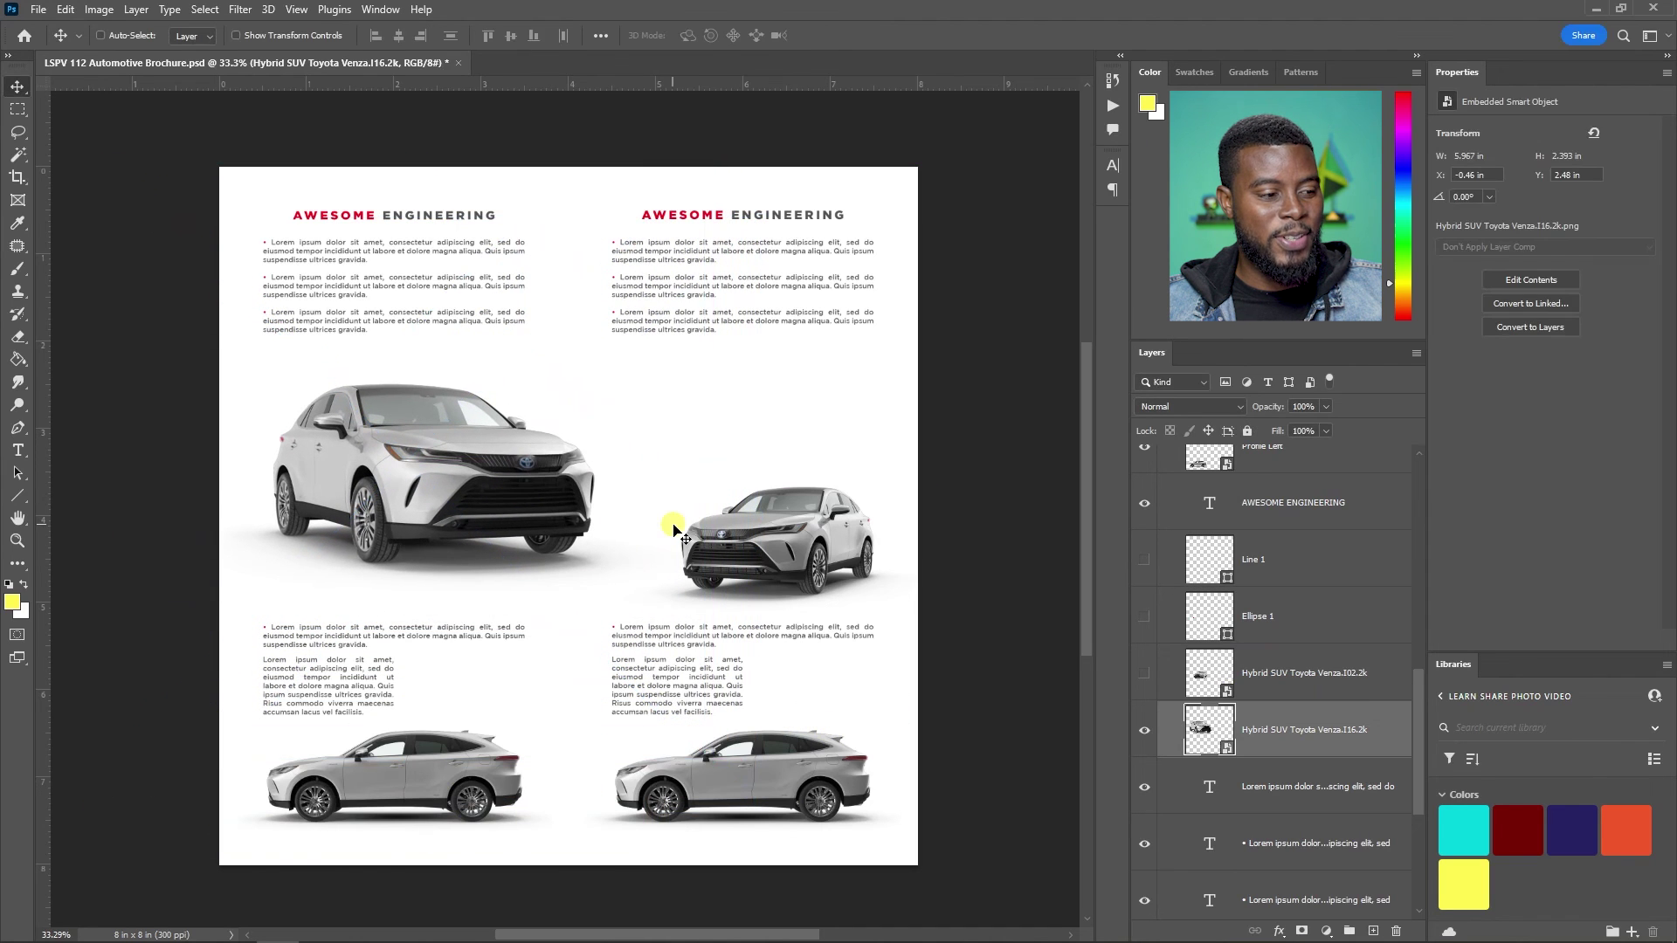
left_click_drag(464, 453, 548, 428)
left_click(611, 366)
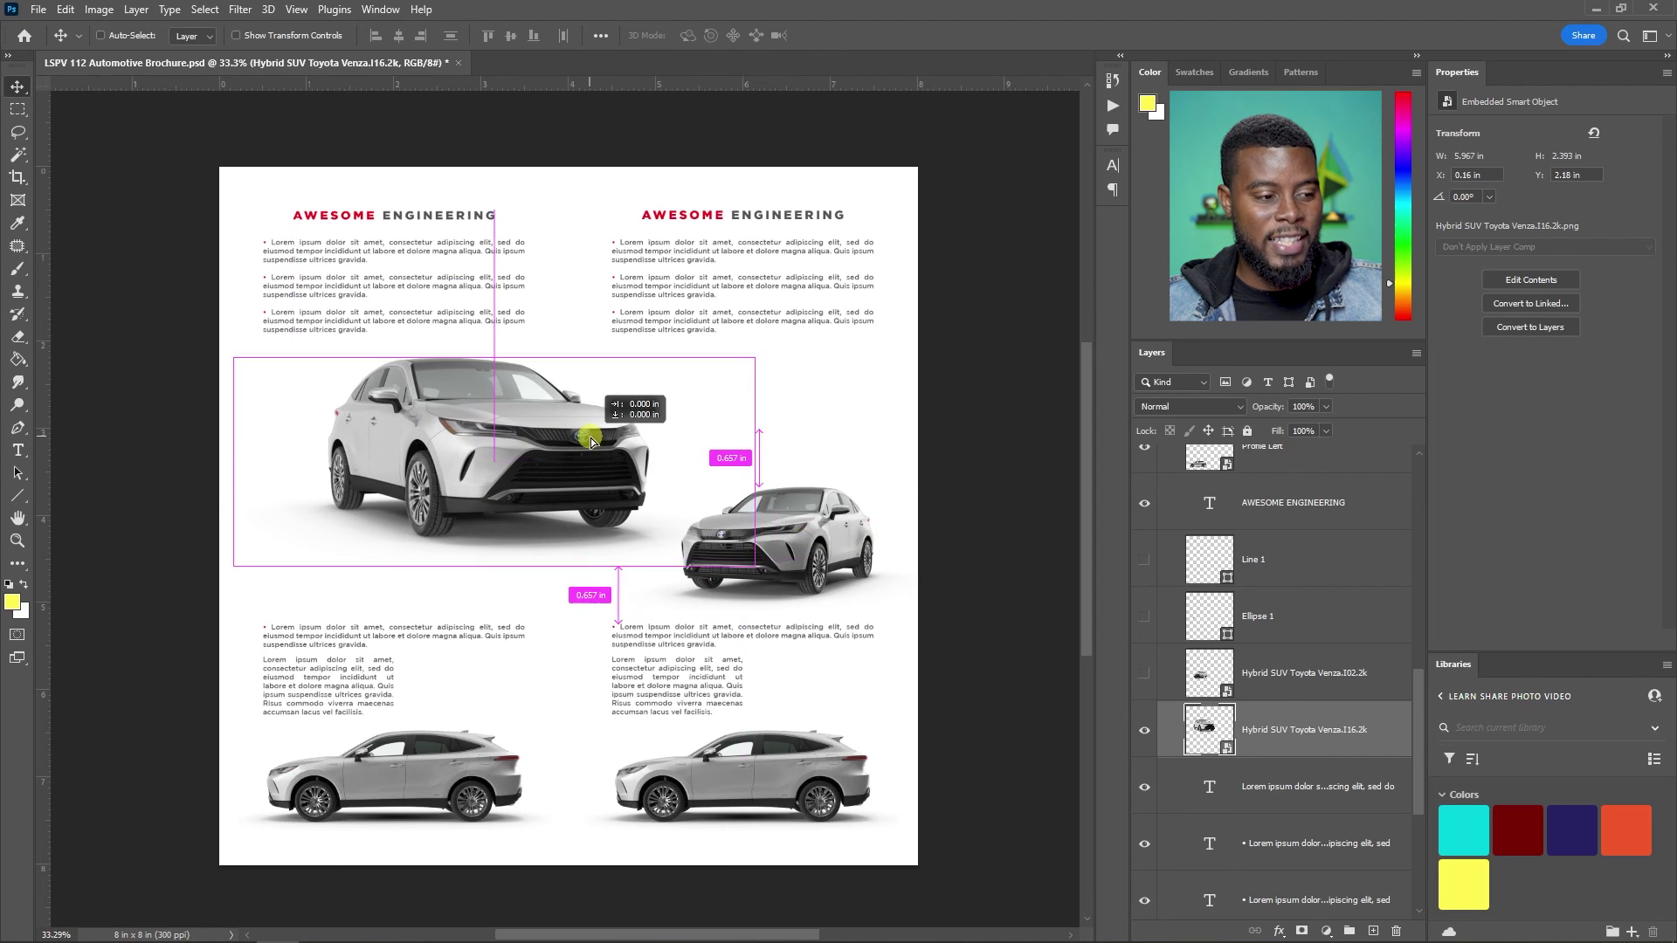
- Collapse the Inside Right and Inside Left groups, and select the Inside Left group
scroll(1268, 690, "down", 1)
scroll(1239, 680, "up", 2)
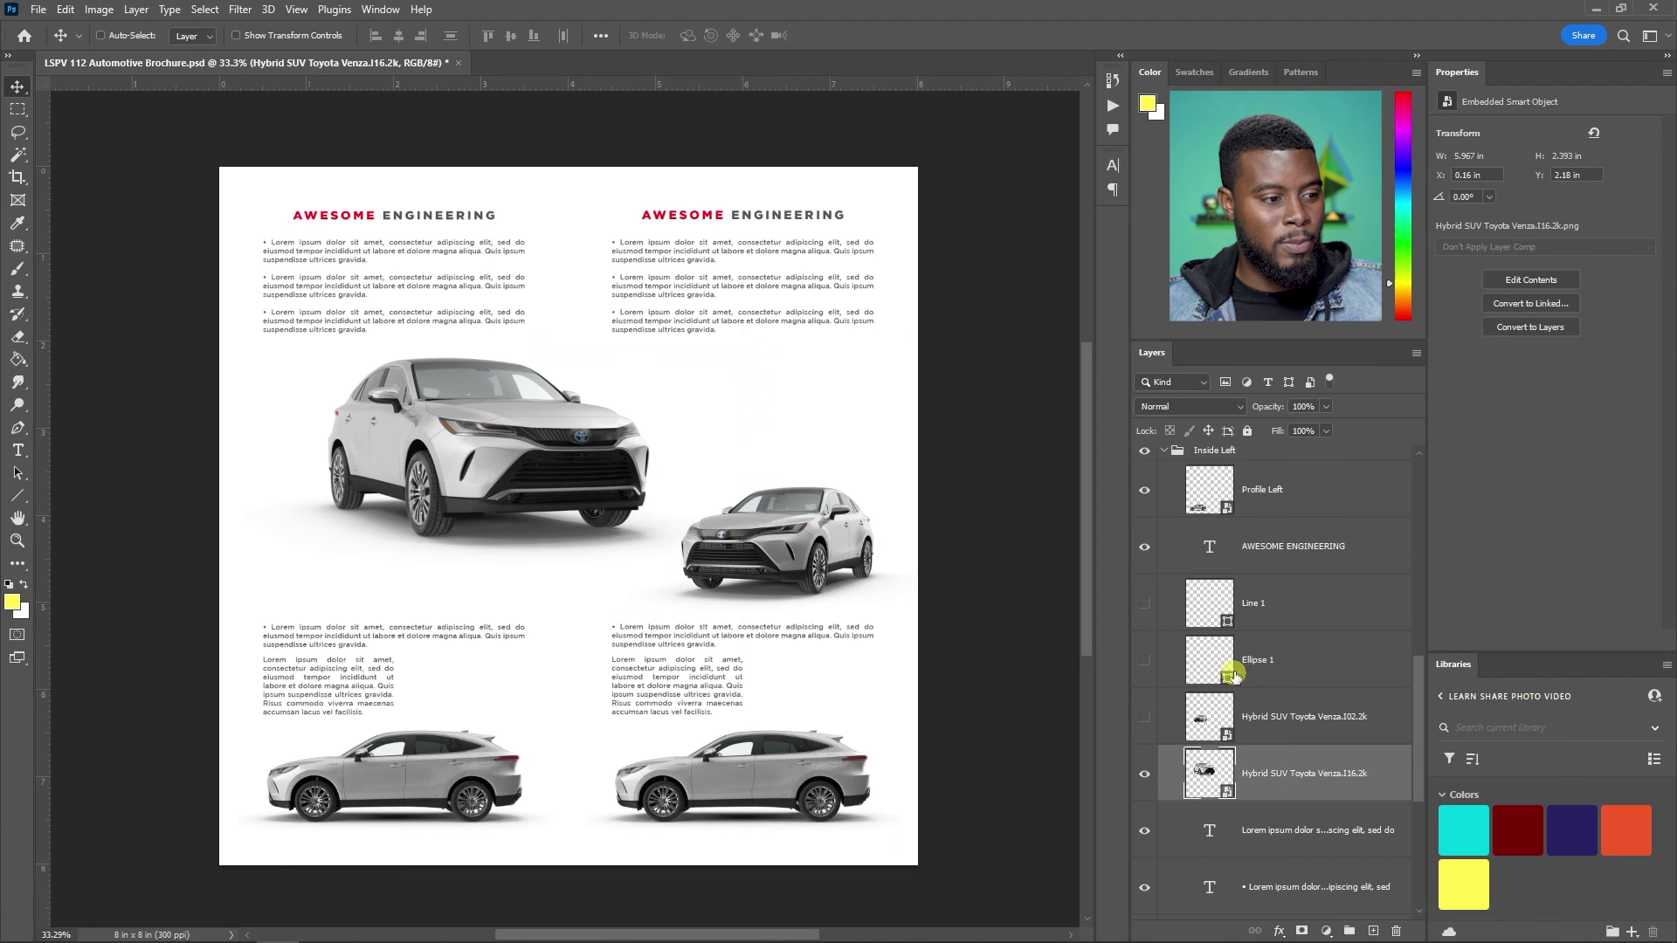
scroll(1161, 590, "up", 8)
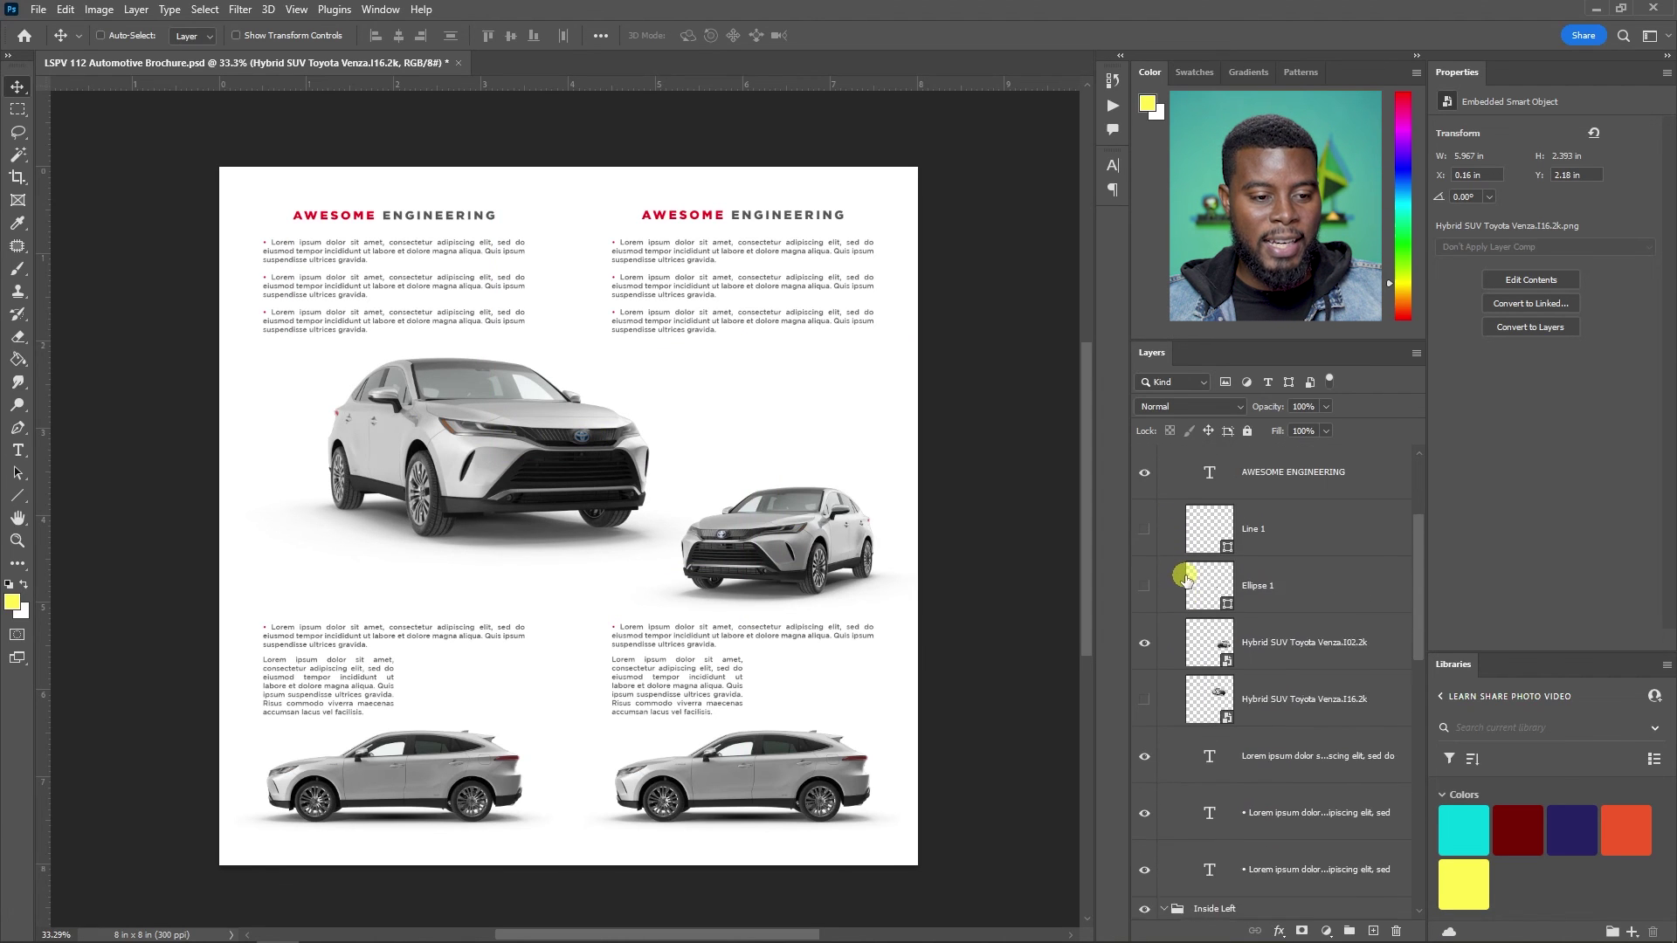
left_click(1166, 509)
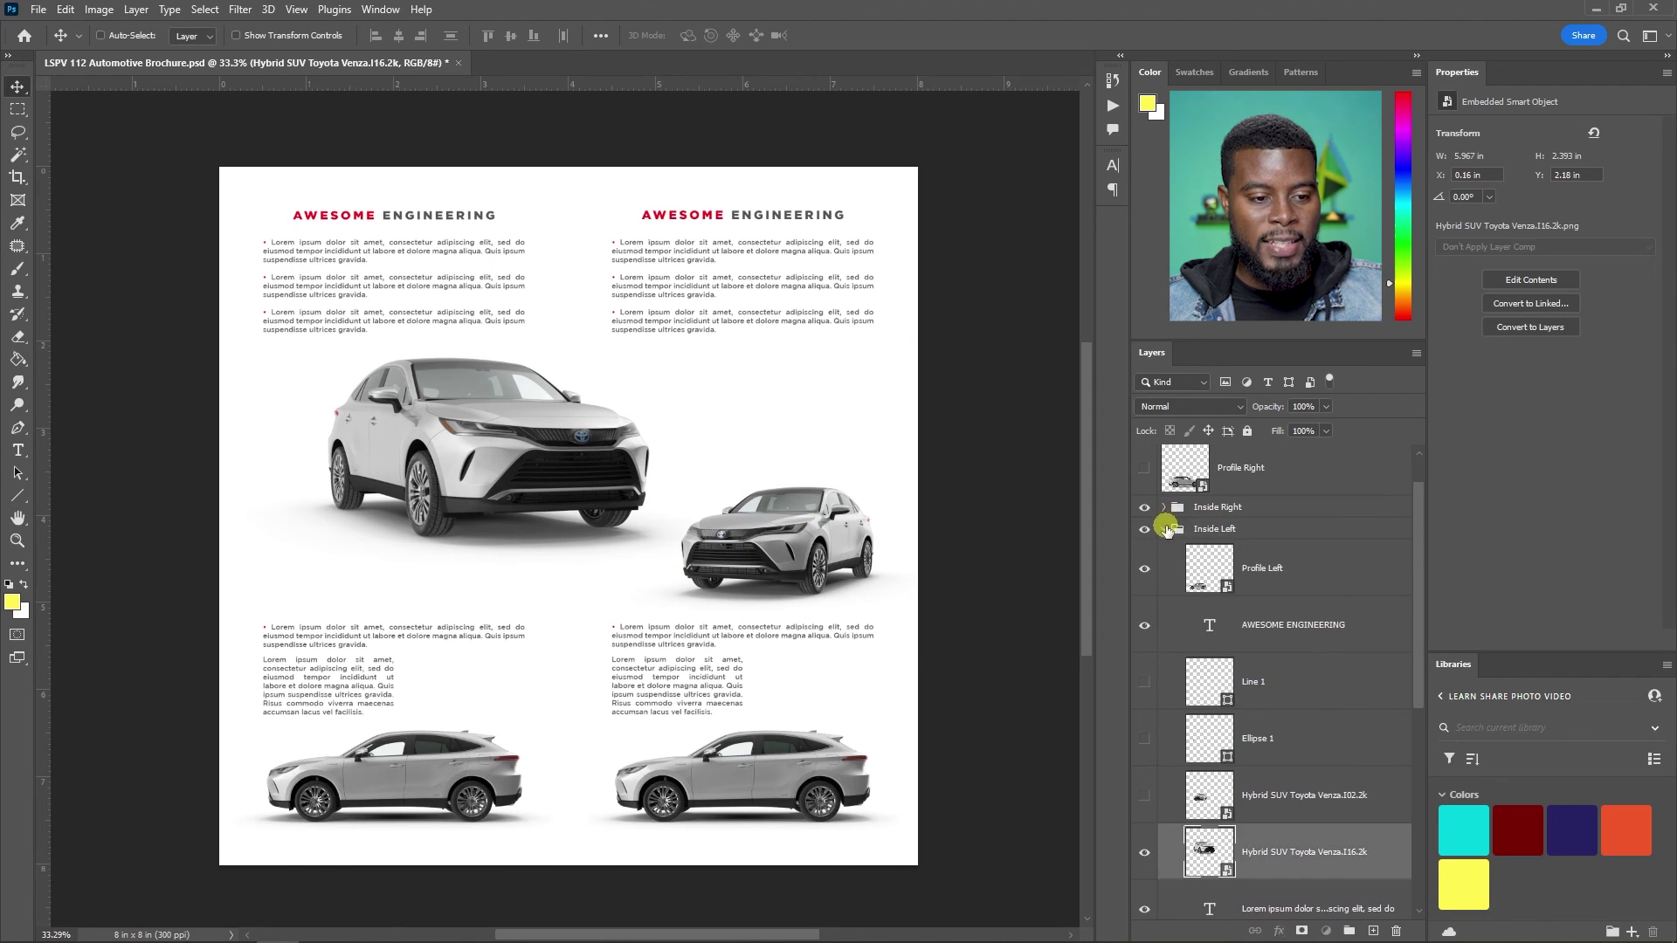
left_click(1168, 529)
left_click(1226, 578)
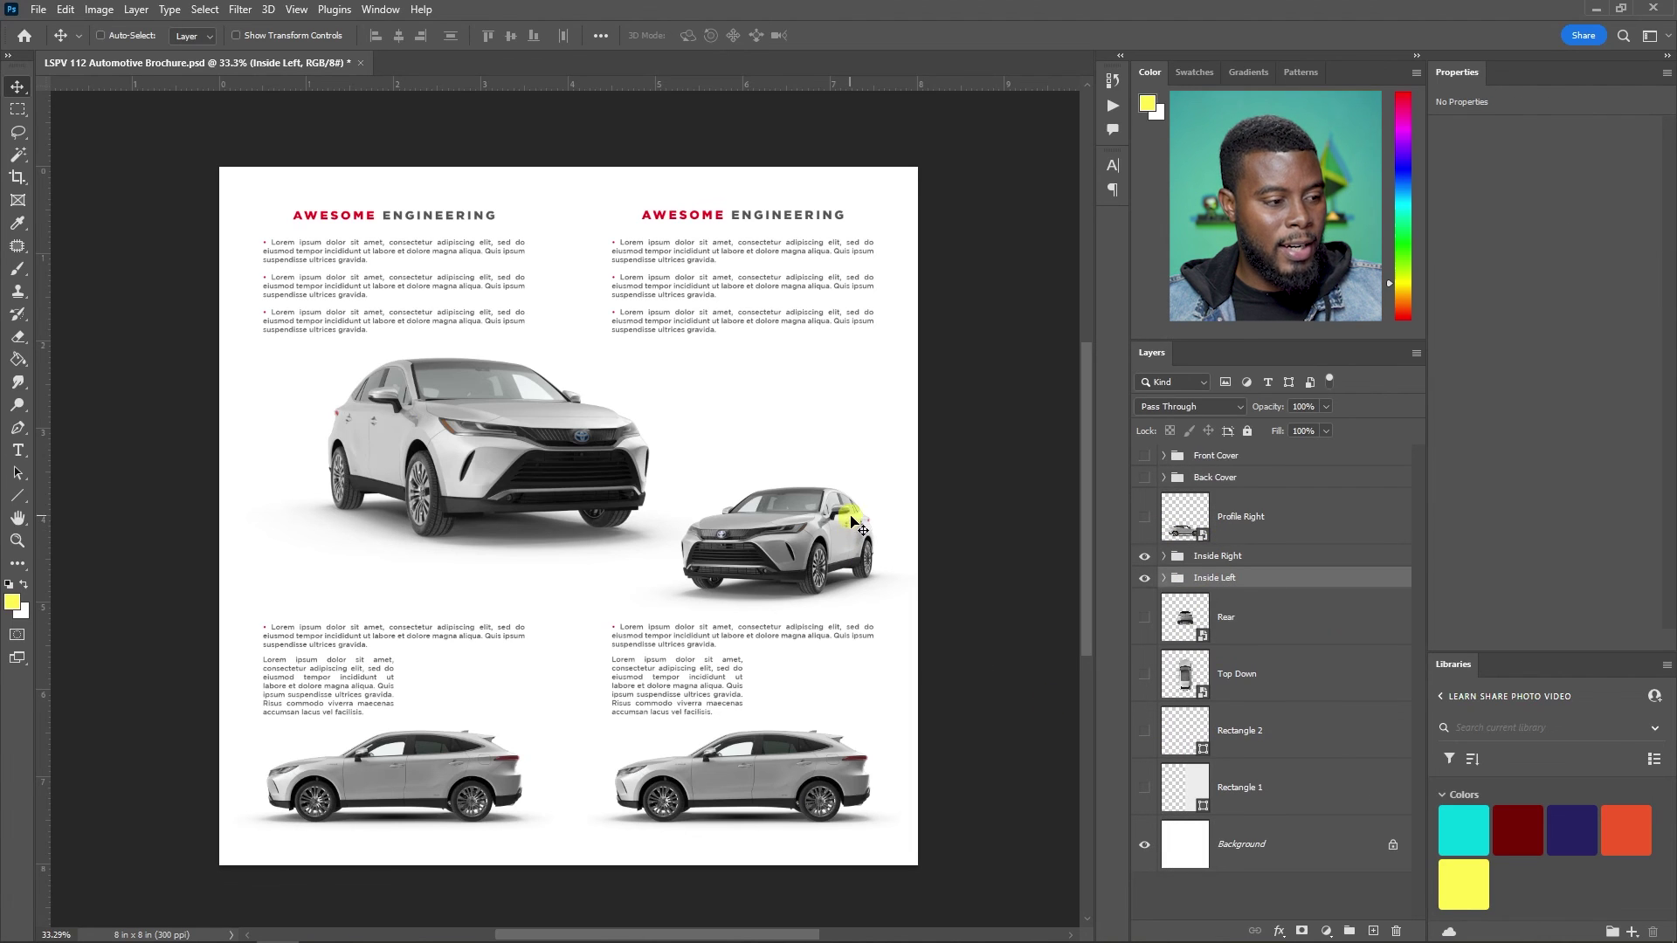
- Turn on Auto-Select and enlarge the big three-quarter car to about 7.24 in wide, placed at about X -0.89 in, Y 2.27 in
key("ctrl")
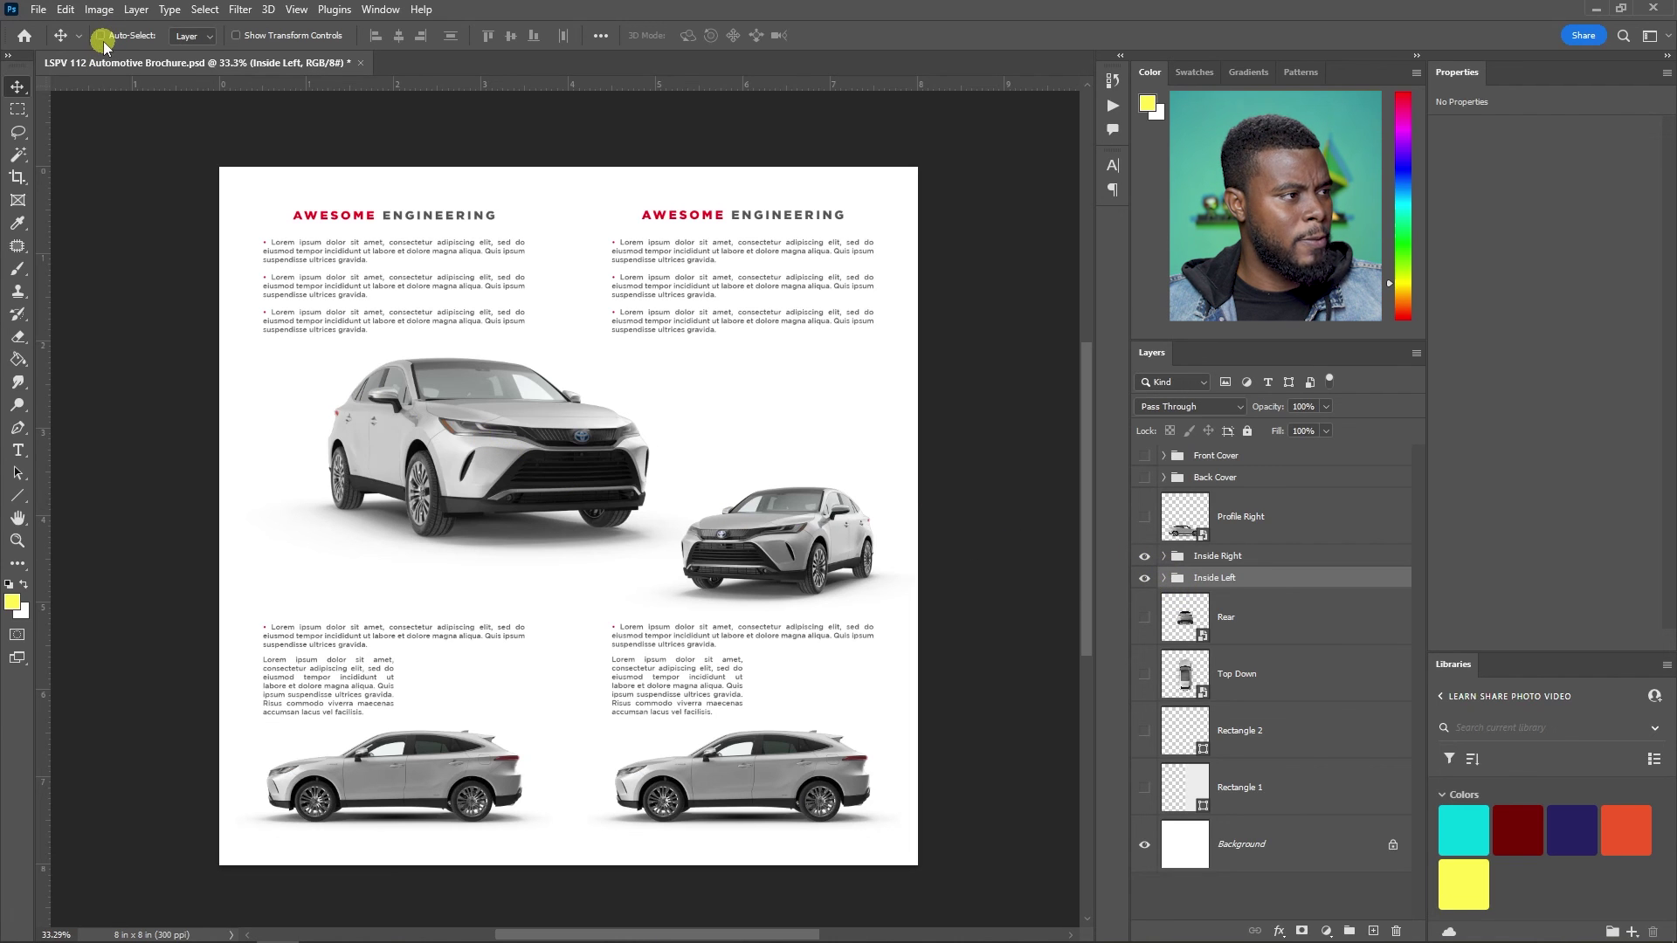
left_click(446, 397)
key("ctrl+t")
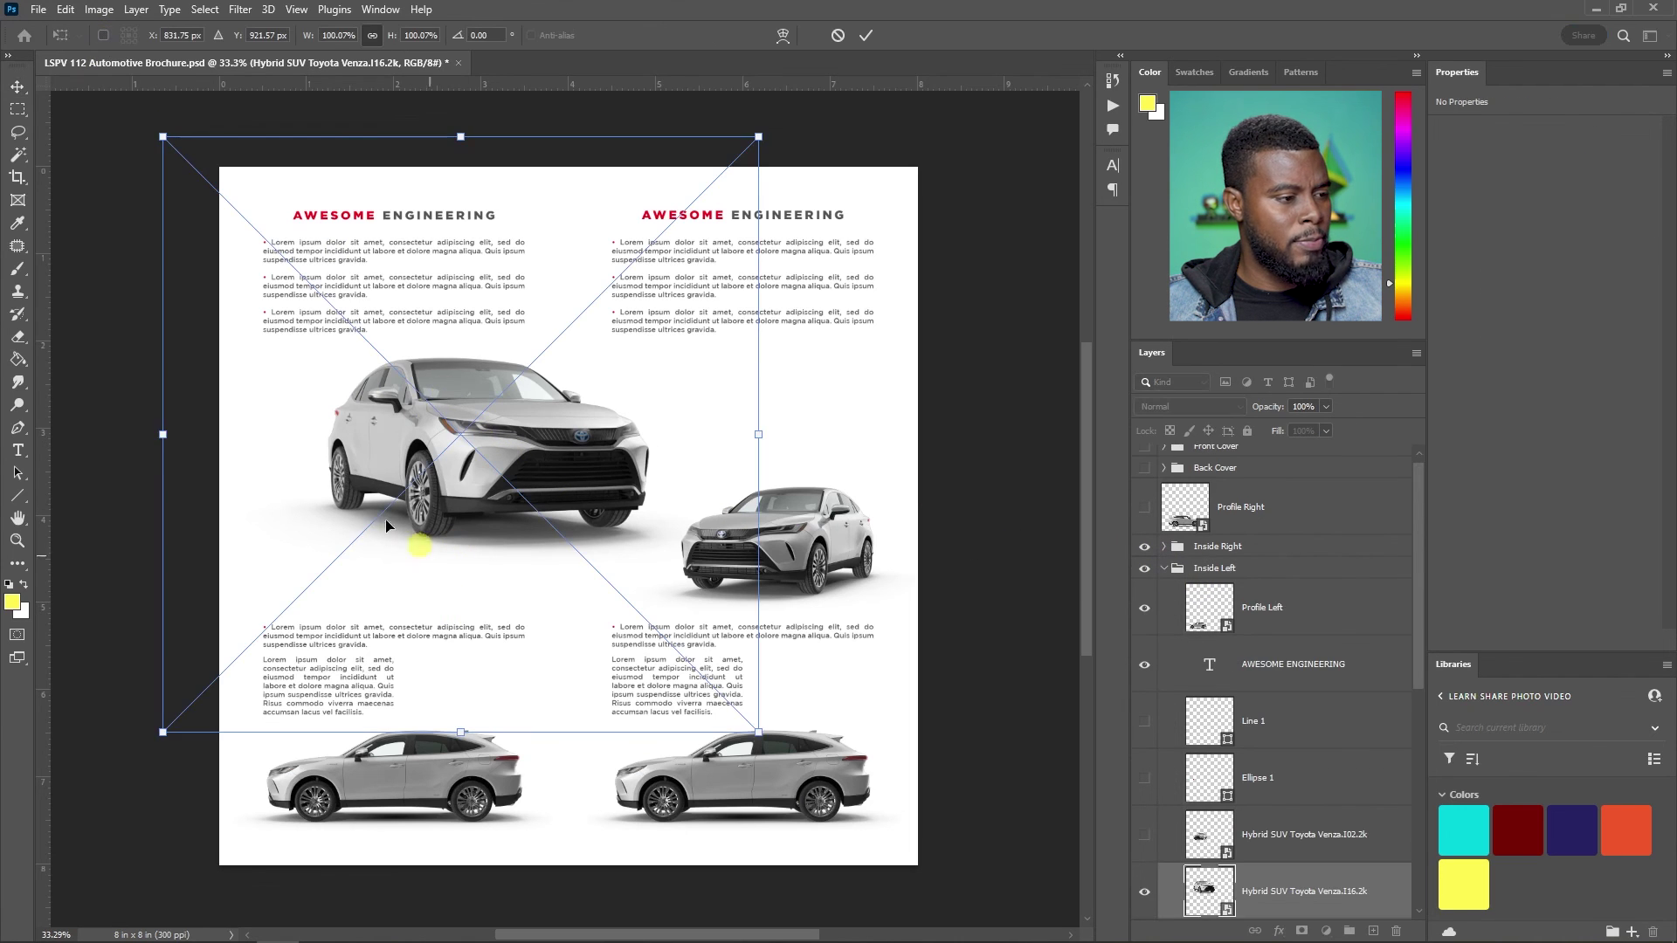
scroll(167, 716, "down", 1)
left_click_drag(192, 696, 142, 678)
left_click_drag(584, 428, 604, 398)
key("Return")
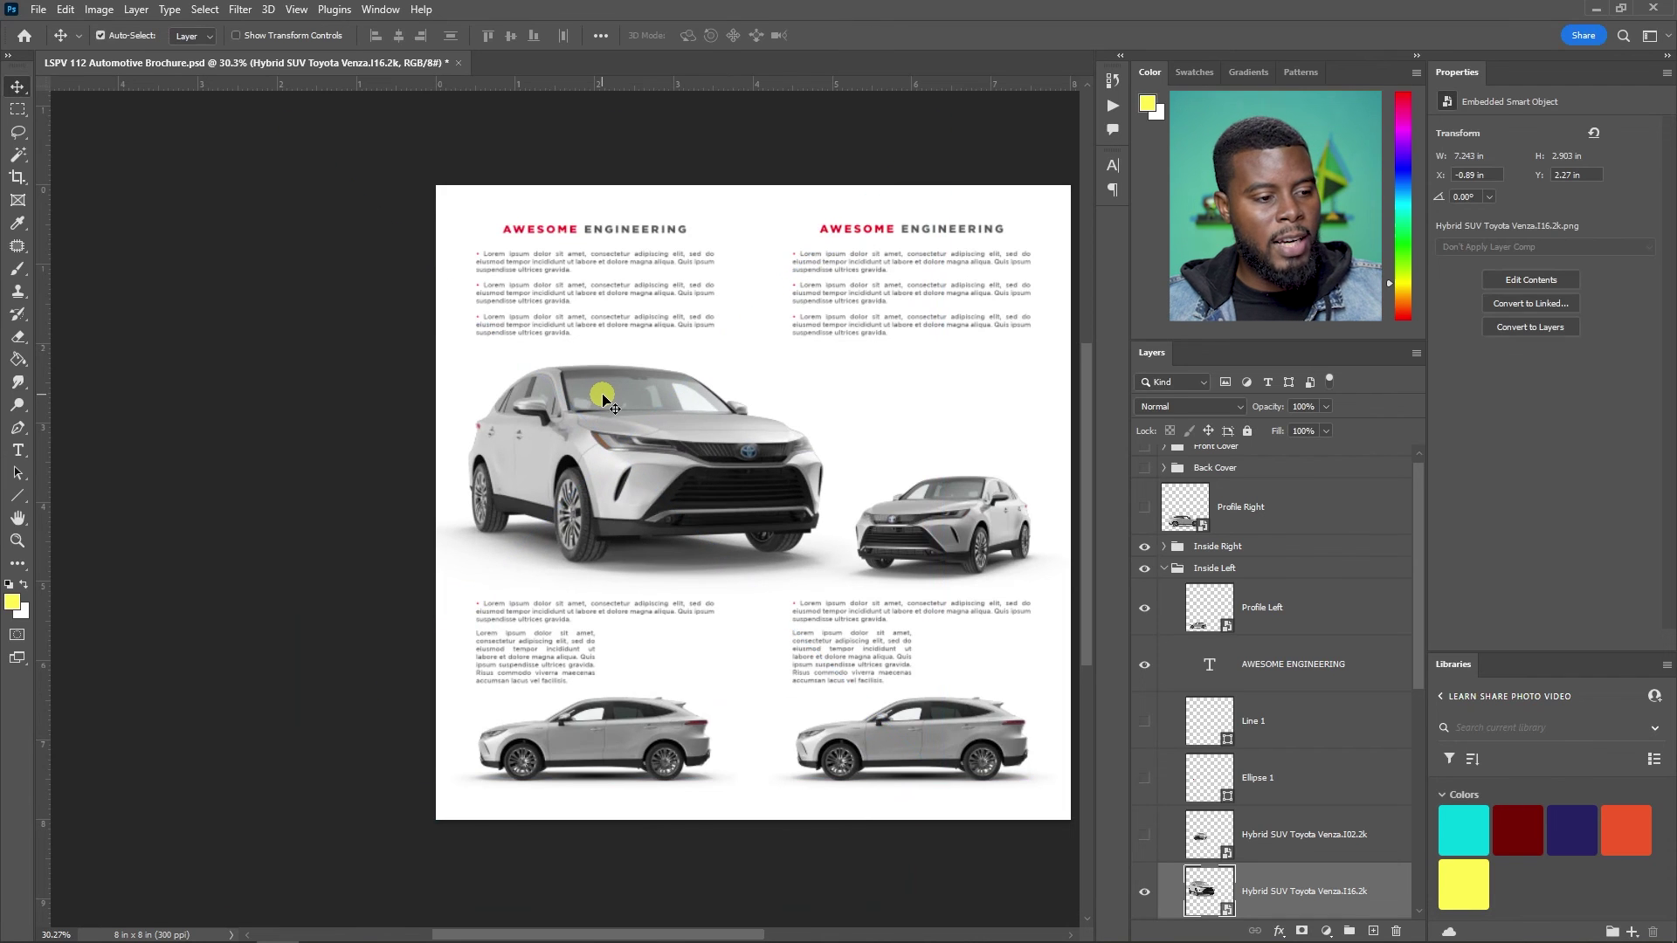
- Try moving the enlarged car down over the left page's lower text, and return it to its previous position
left_click_drag(637, 464, 526, 617)
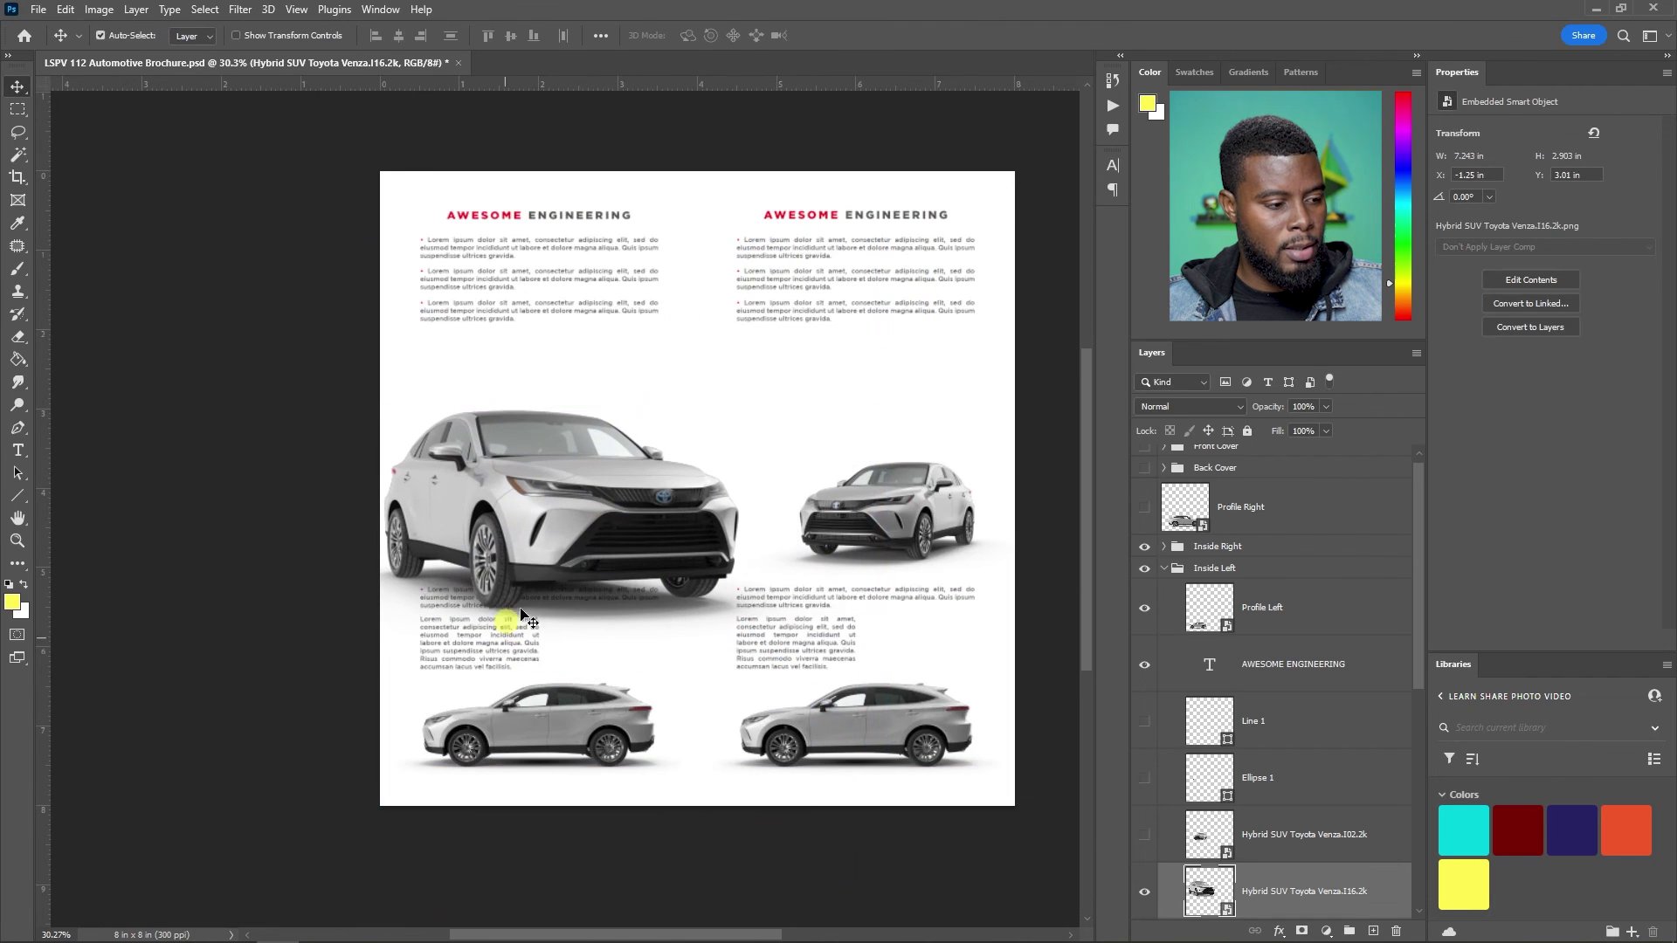
scroll(548, 596, "up", 5)
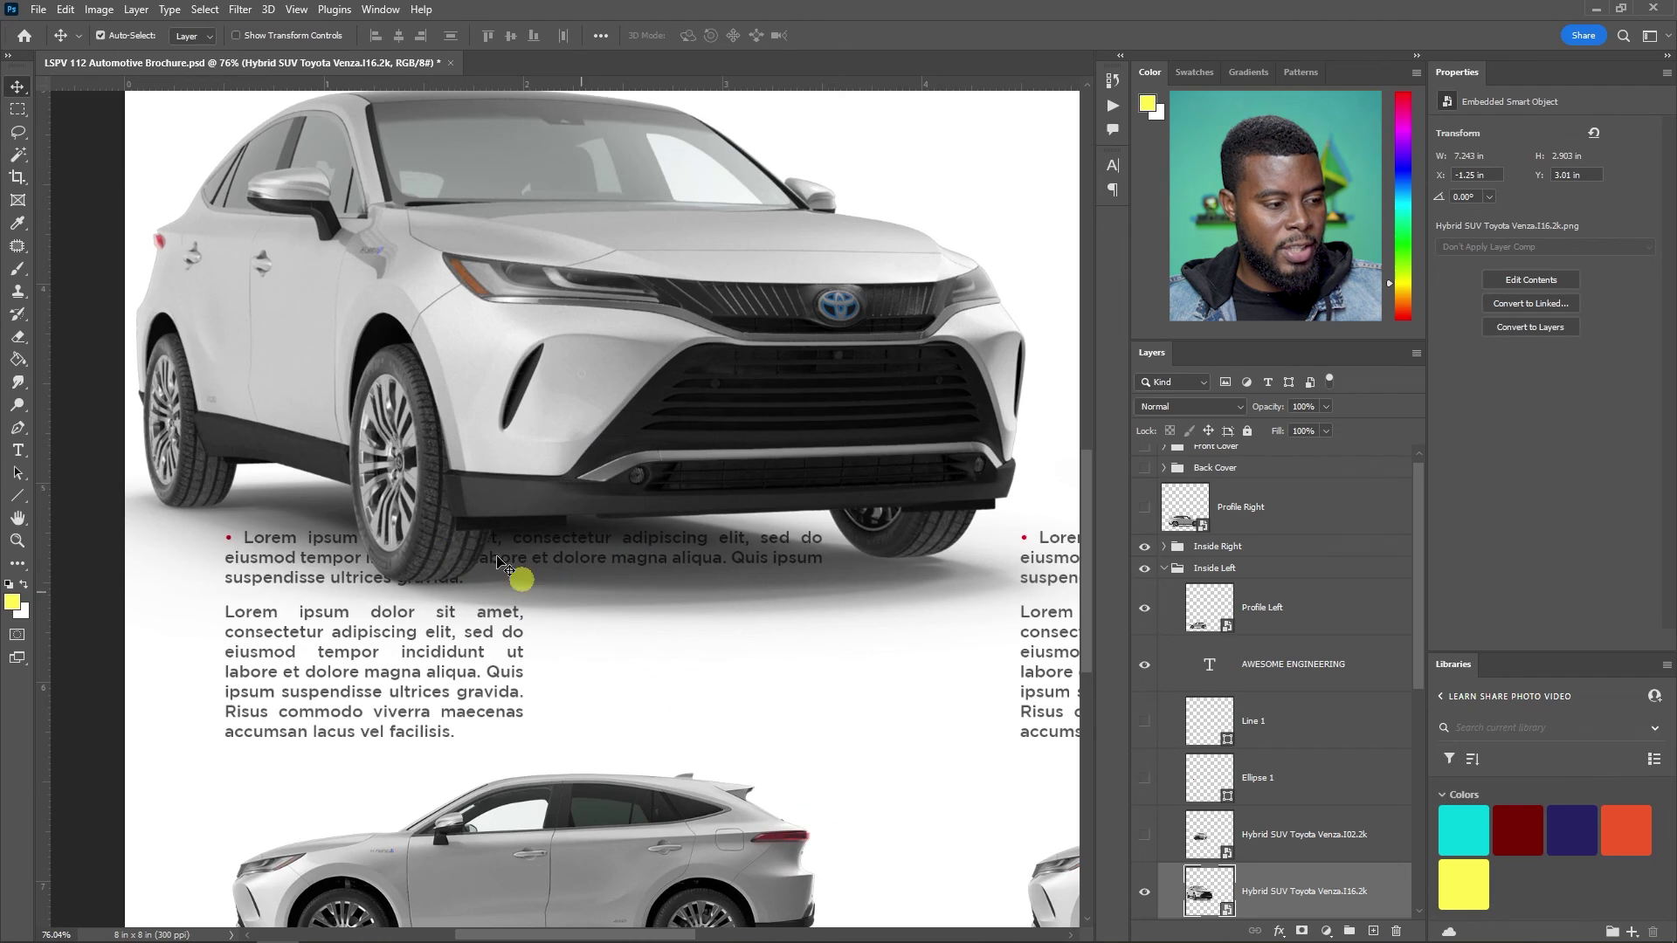
scroll(524, 573, "down", 3)
scroll(599, 524, "down", 2)
left_click_drag(633, 531, 666, 464)
scroll(670, 453, "up", 1)
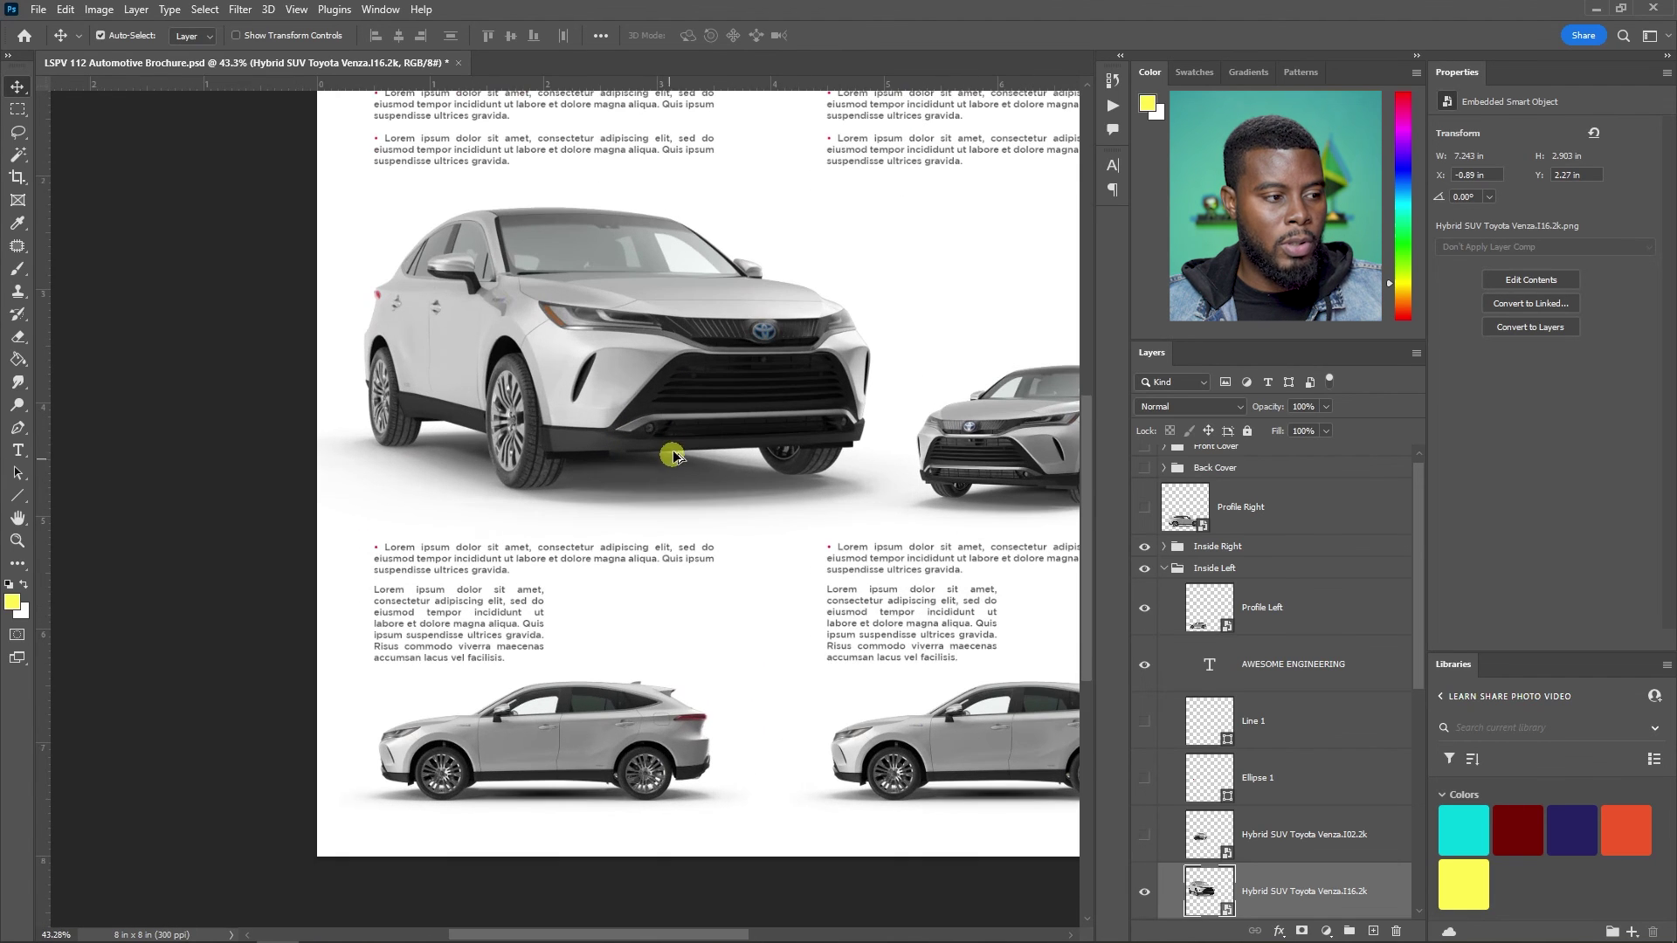
scroll(670, 454, "right", 2)
scroll(670, 454, "down", 2)
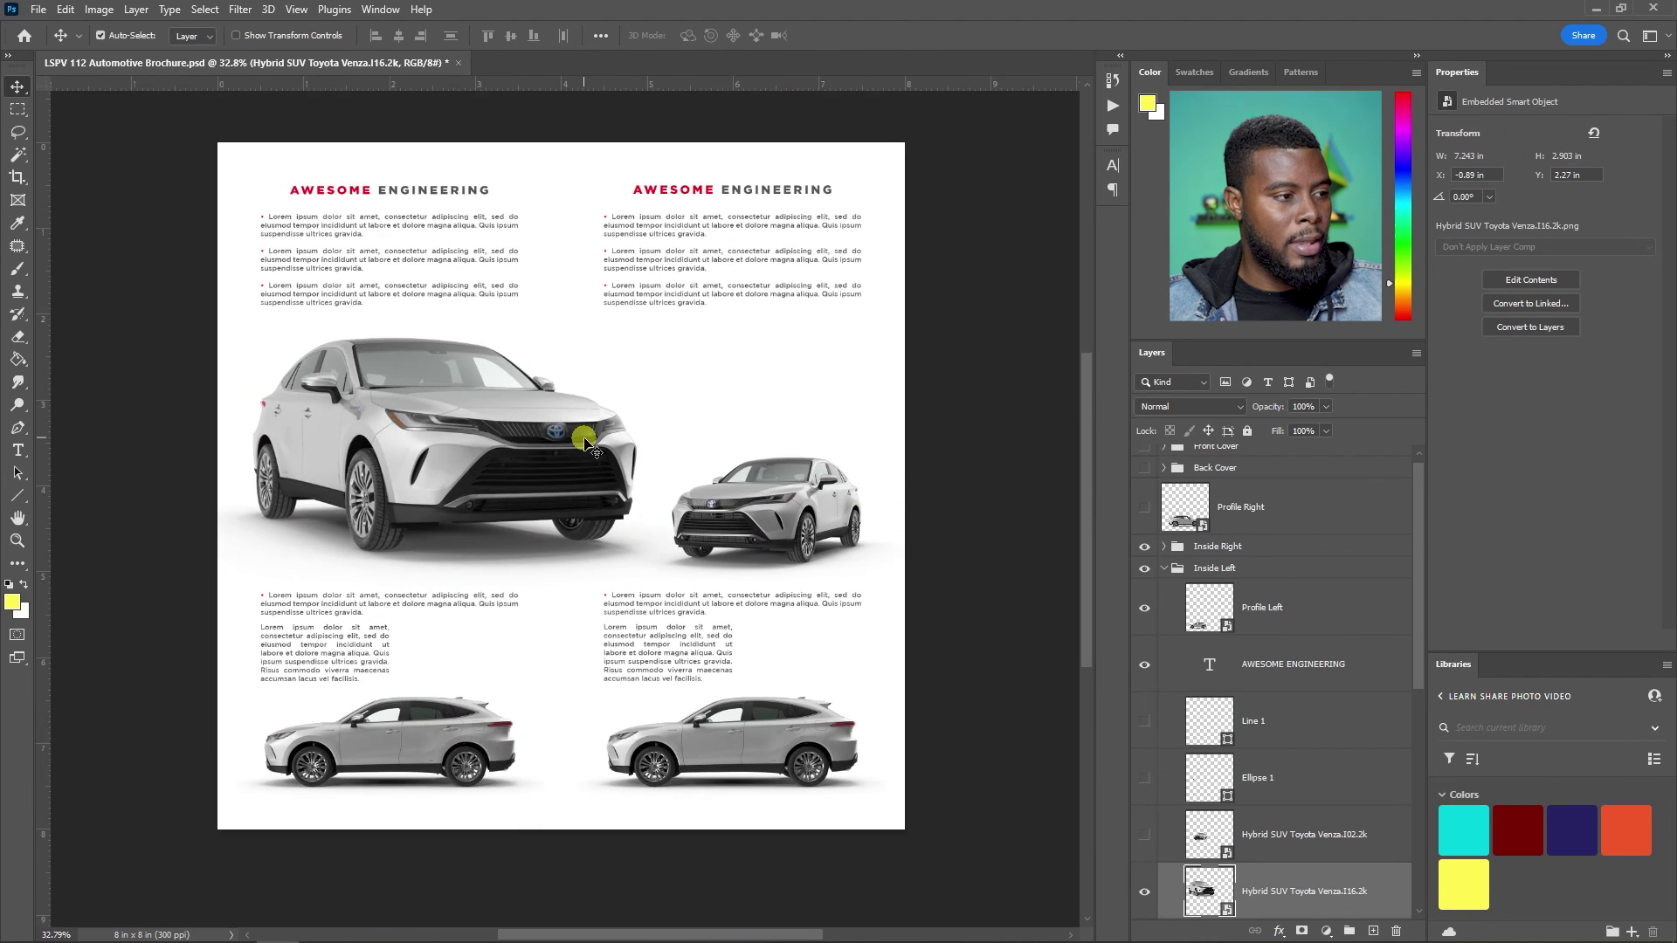
scroll(586, 443, "up", 1)
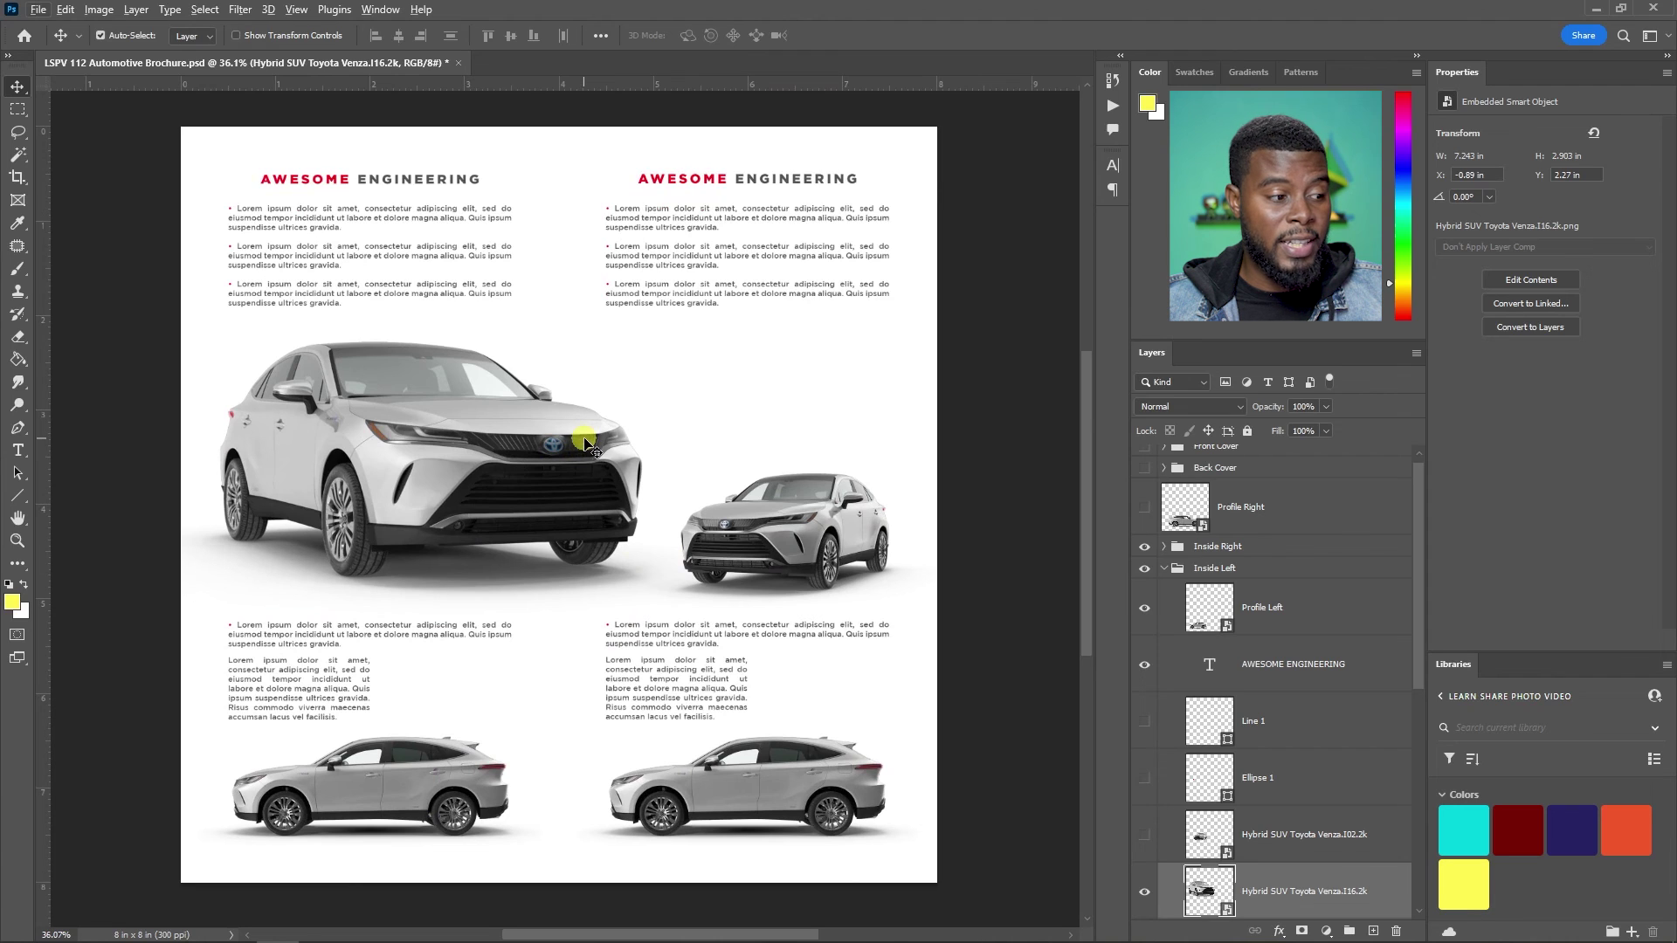
- Nudge the small car on the right page sideways to X 4.57 in
key("alt+v")
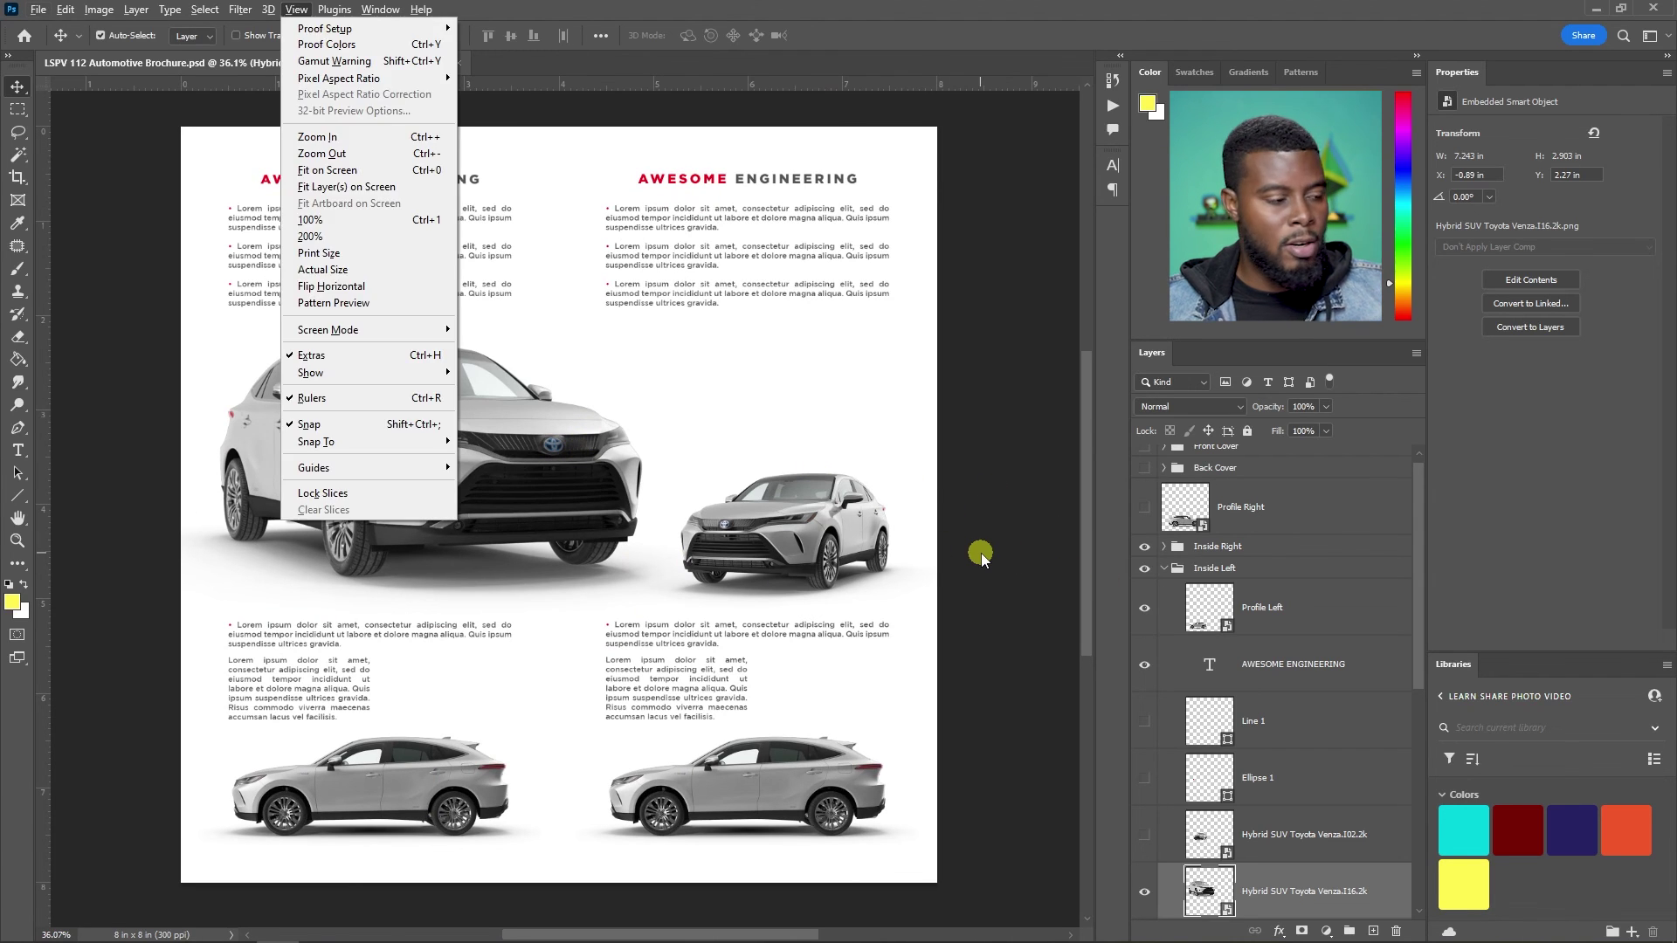
key("Right")
left_click(847, 521)
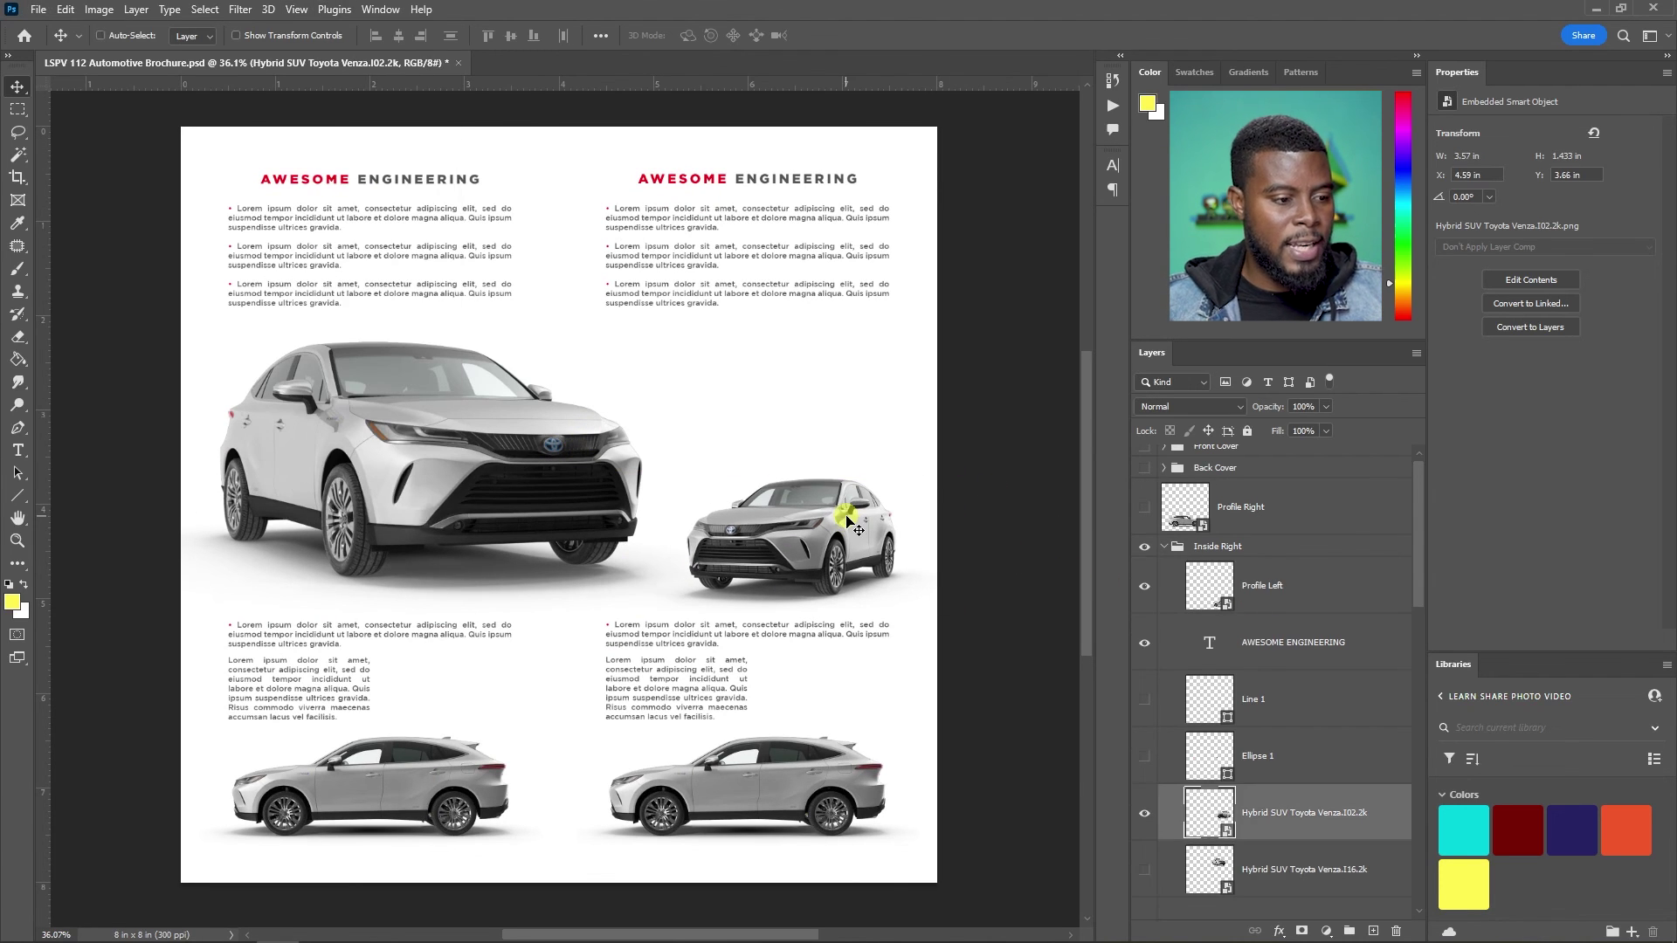
key("Left")
key("Left")
key("Left")
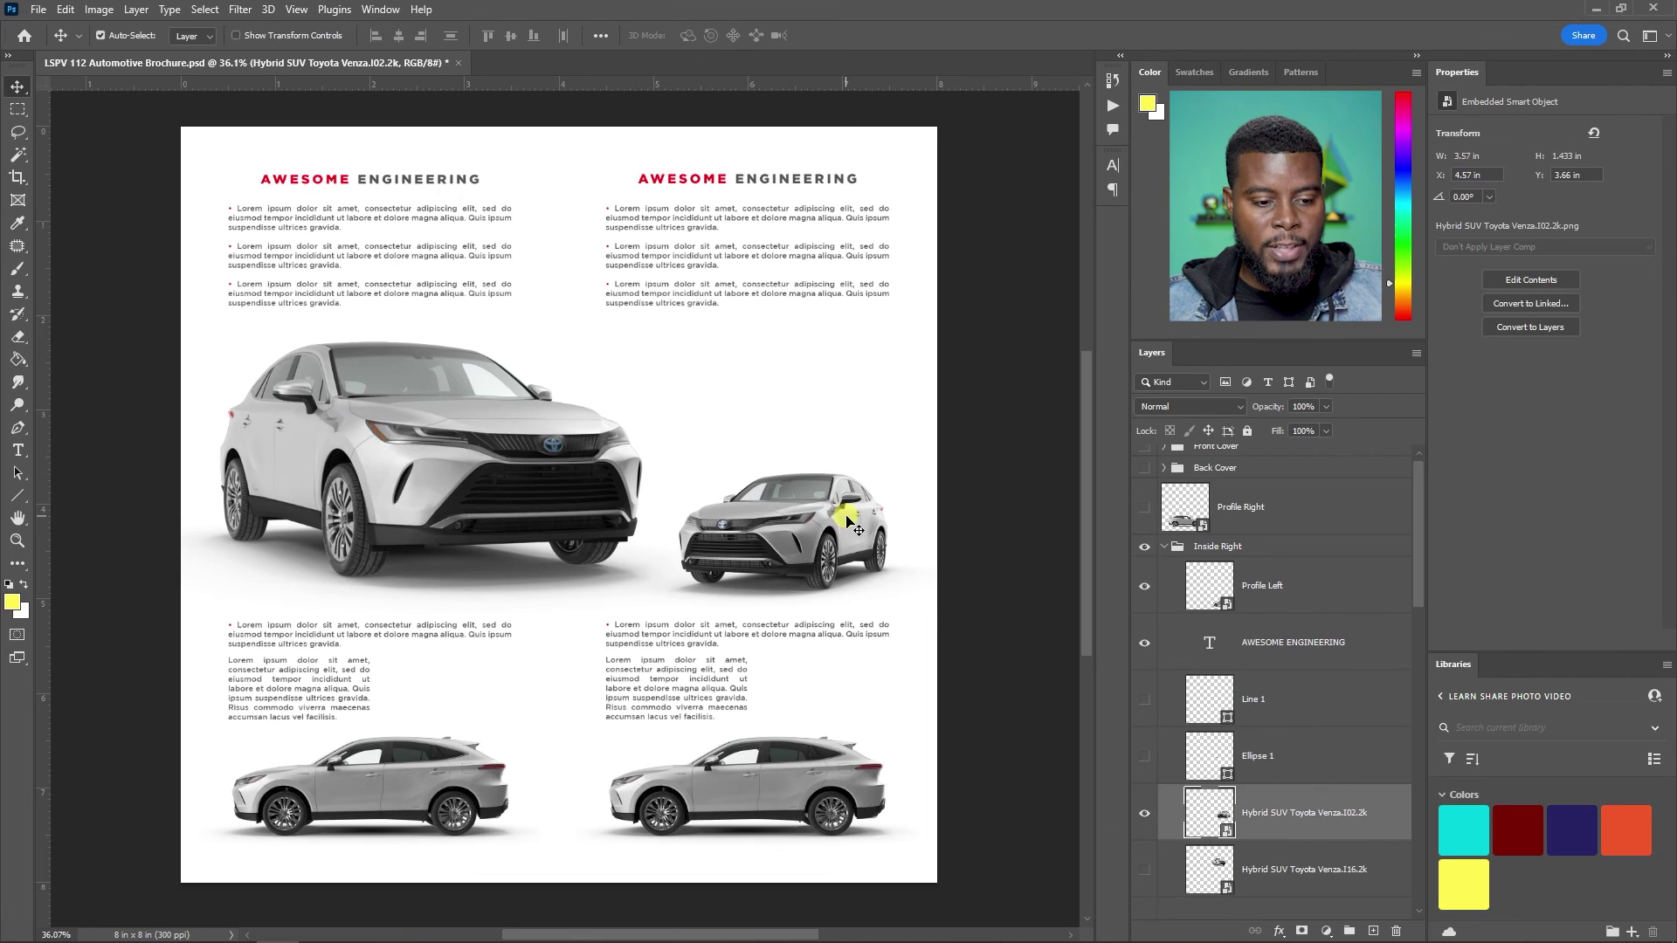
- Nudge the large car in the Inside Left group to X -0.87 in, and collapse both inside groups
scroll(1283, 732, "up", 1)
scroll(1271, 690, "down", 5)
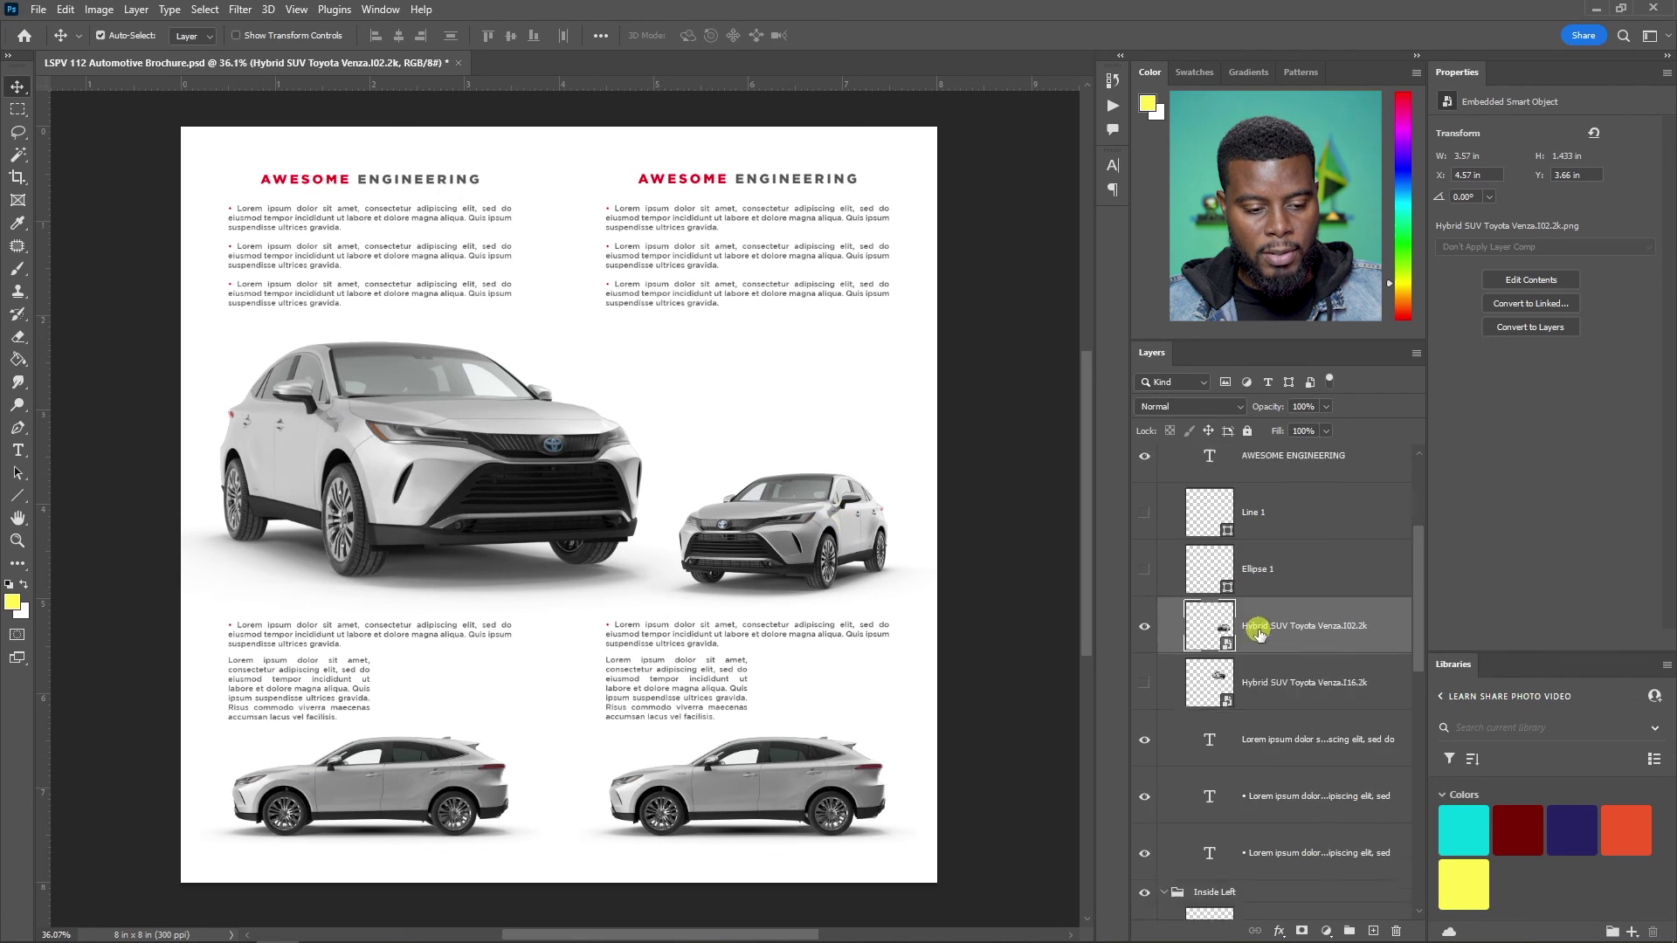
scroll(1267, 624, "down", 7)
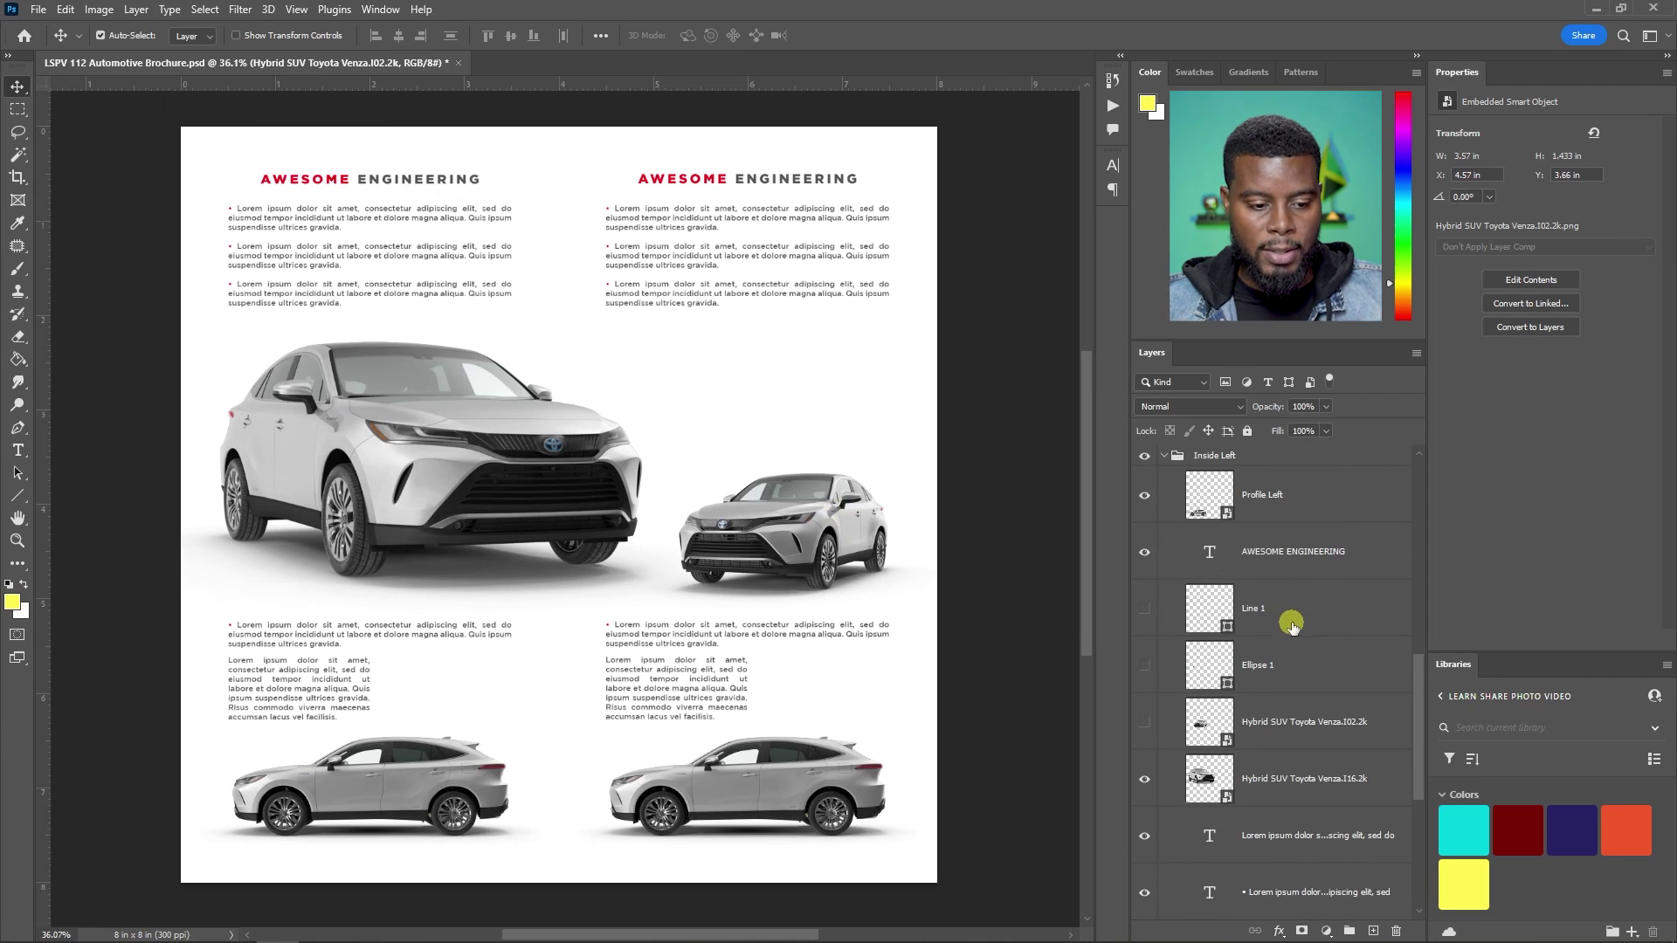
left_click(1311, 786)
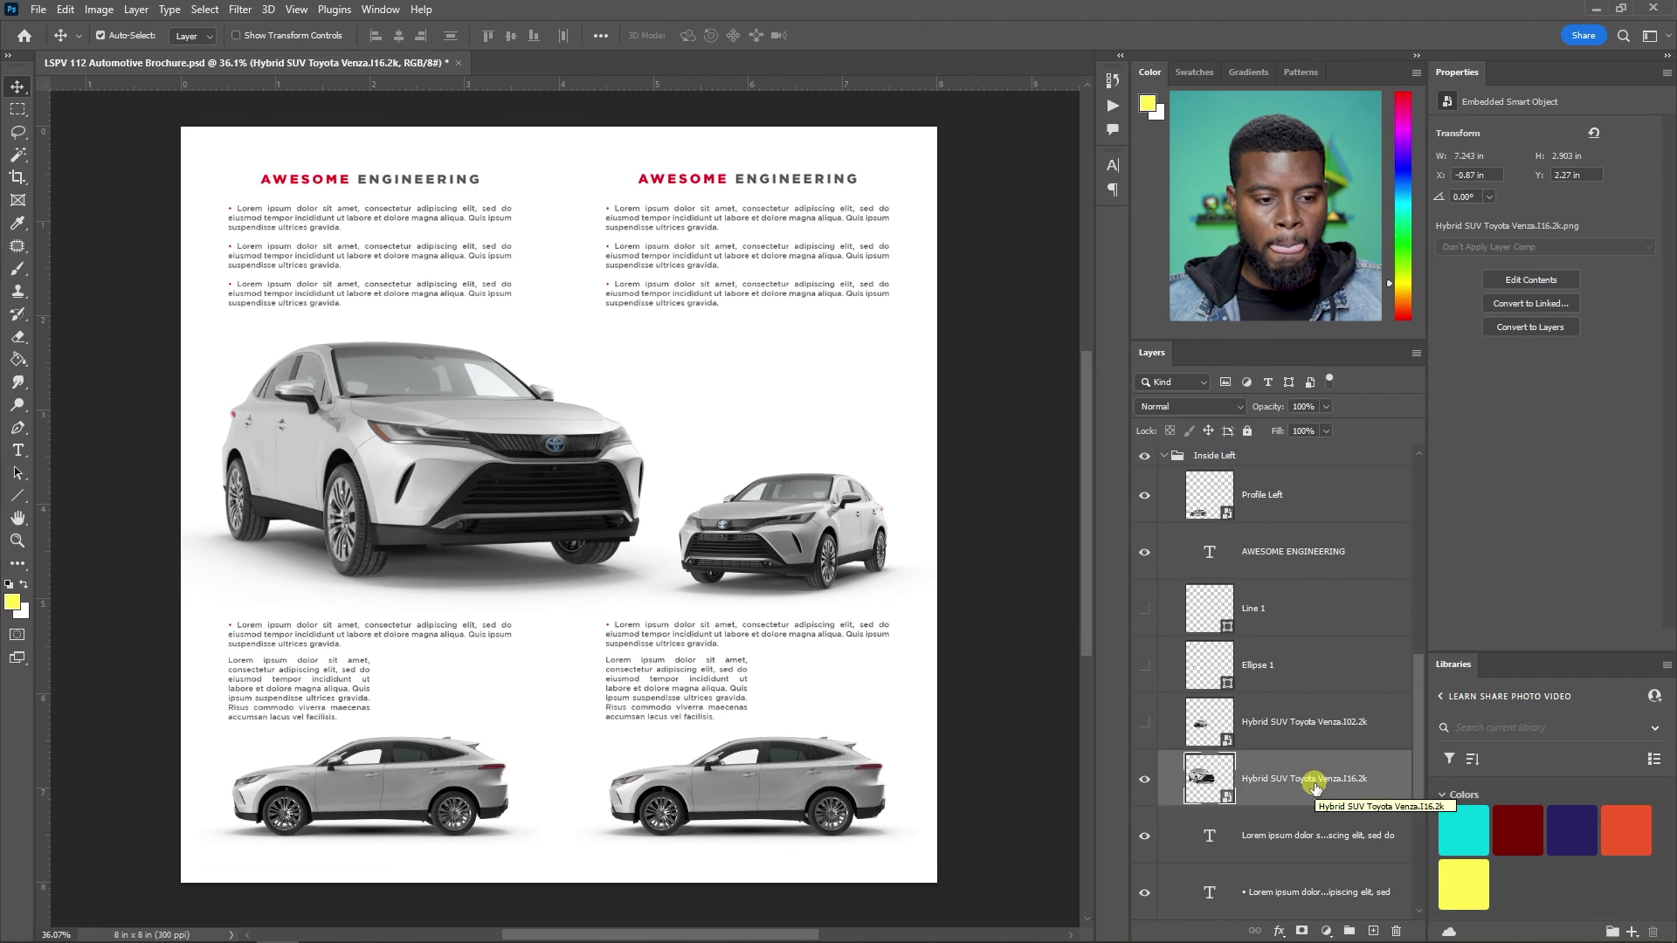
scroll(1158, 727, "up", 2)
left_click(1205, 585)
scroll(1196, 611, "up", 3)
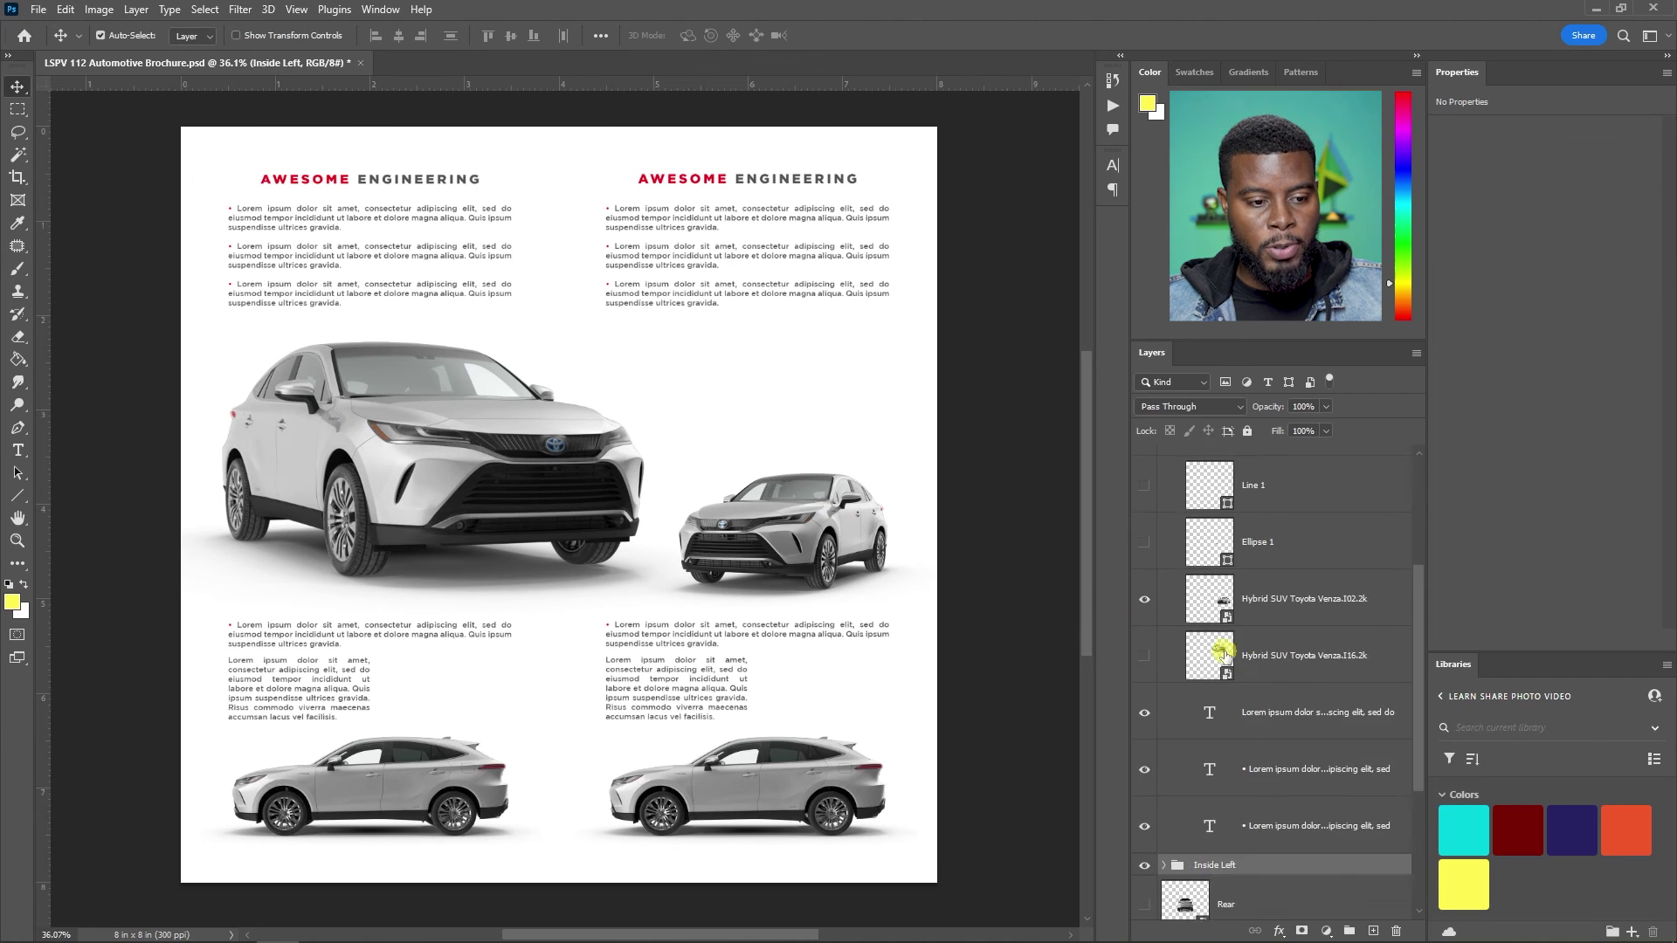
scroll(1190, 627, "up", 1)
left_click(1163, 556)
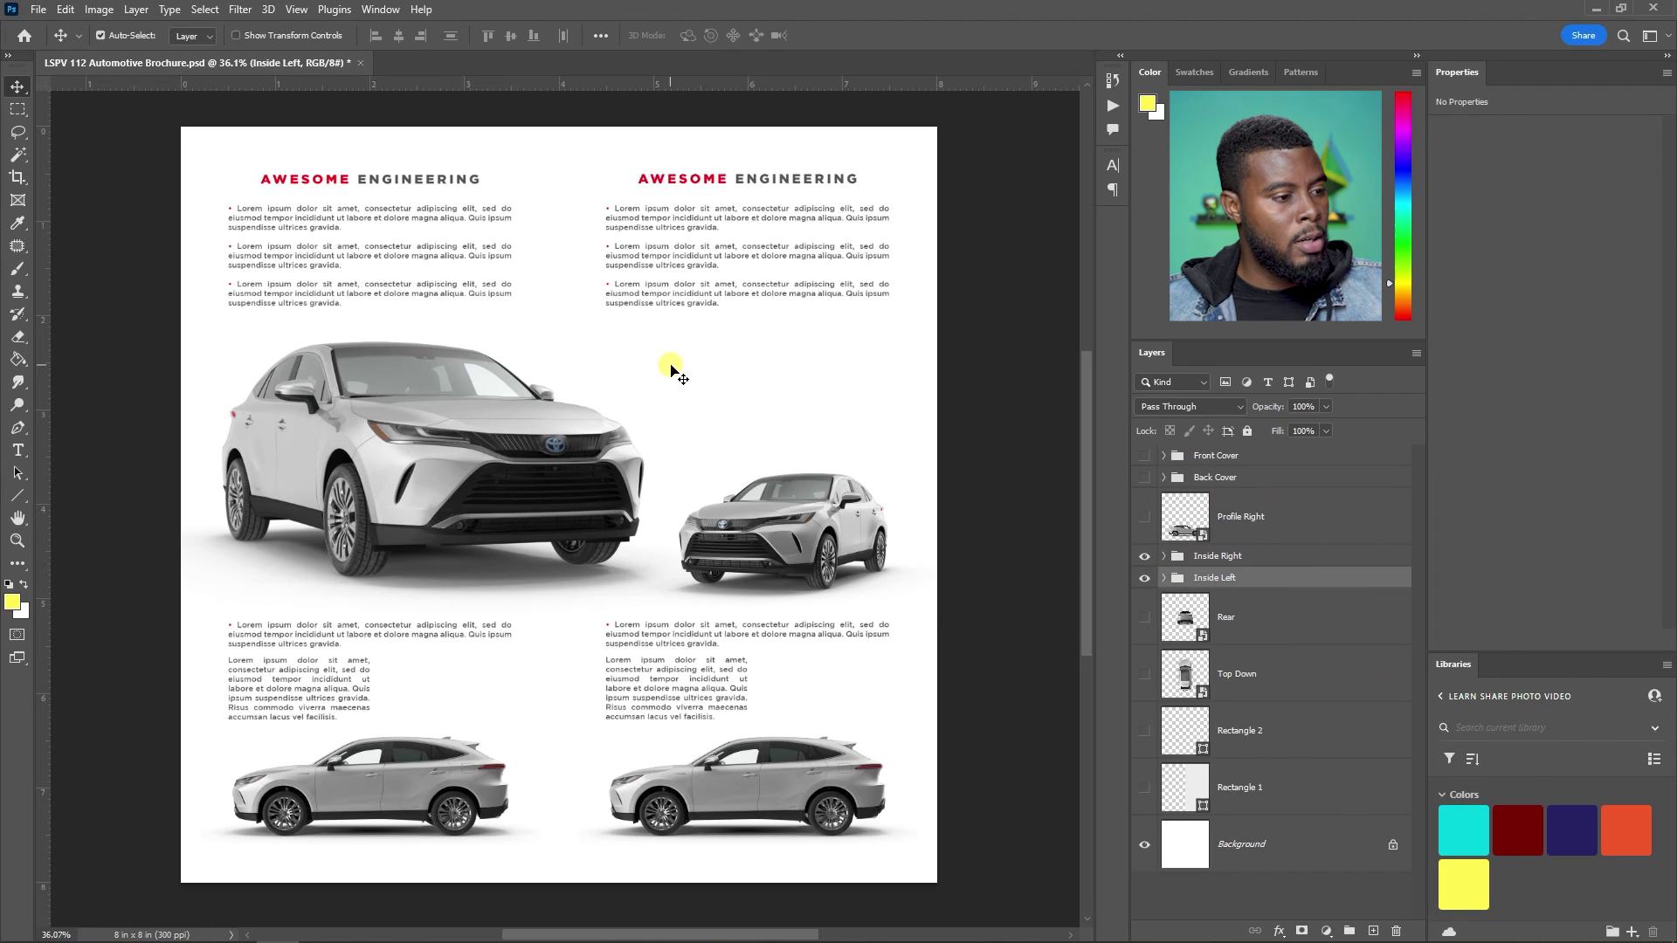
- Save the brochure, and save a JPEG copy of the inner spread named "LSPV 112 Automotive Brochure Insides" at Maximum quality 12
scroll(670, 370, "down", 2)
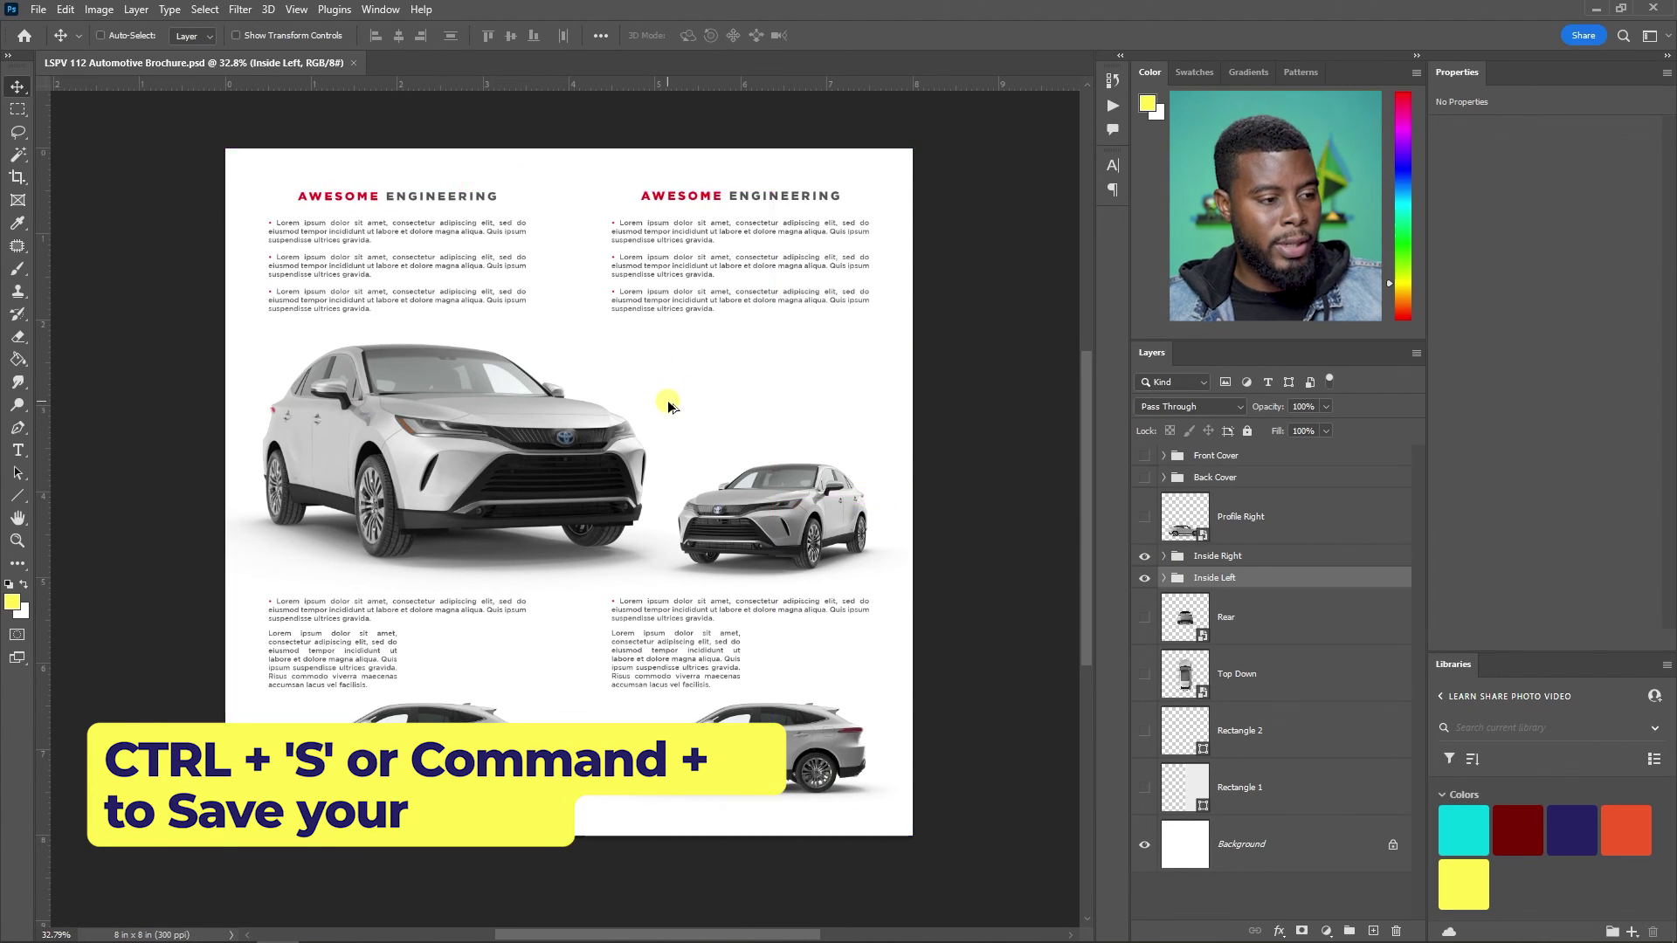
key("ctrl+alt+s")
double_click(447, 547)
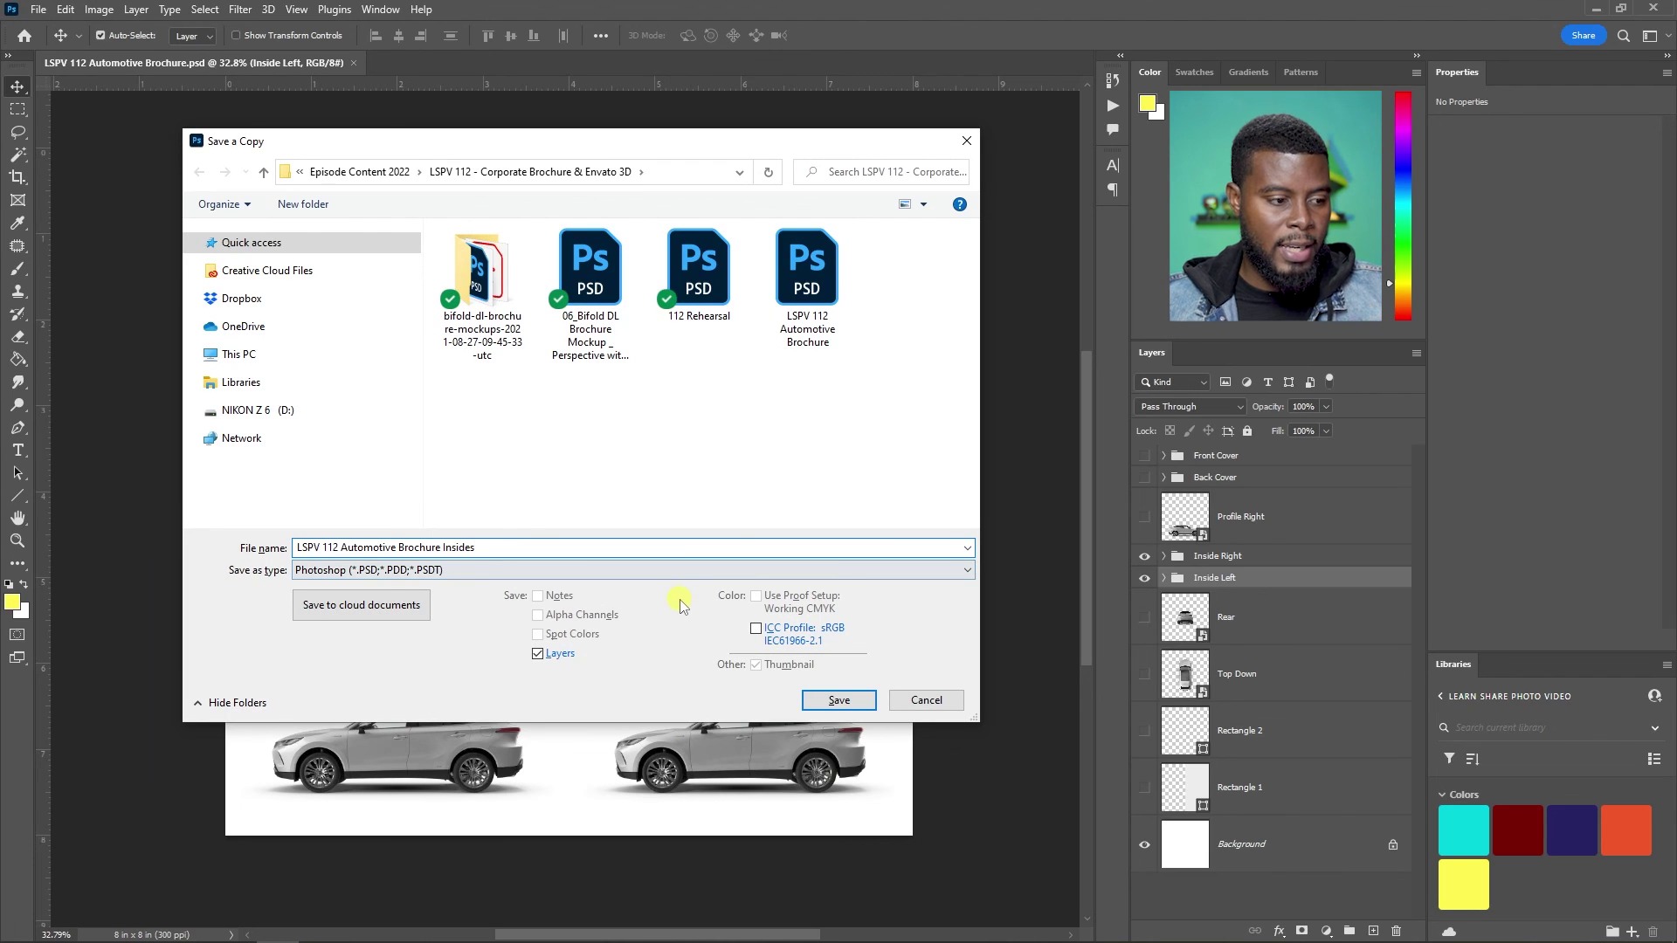
left_click(667, 572)
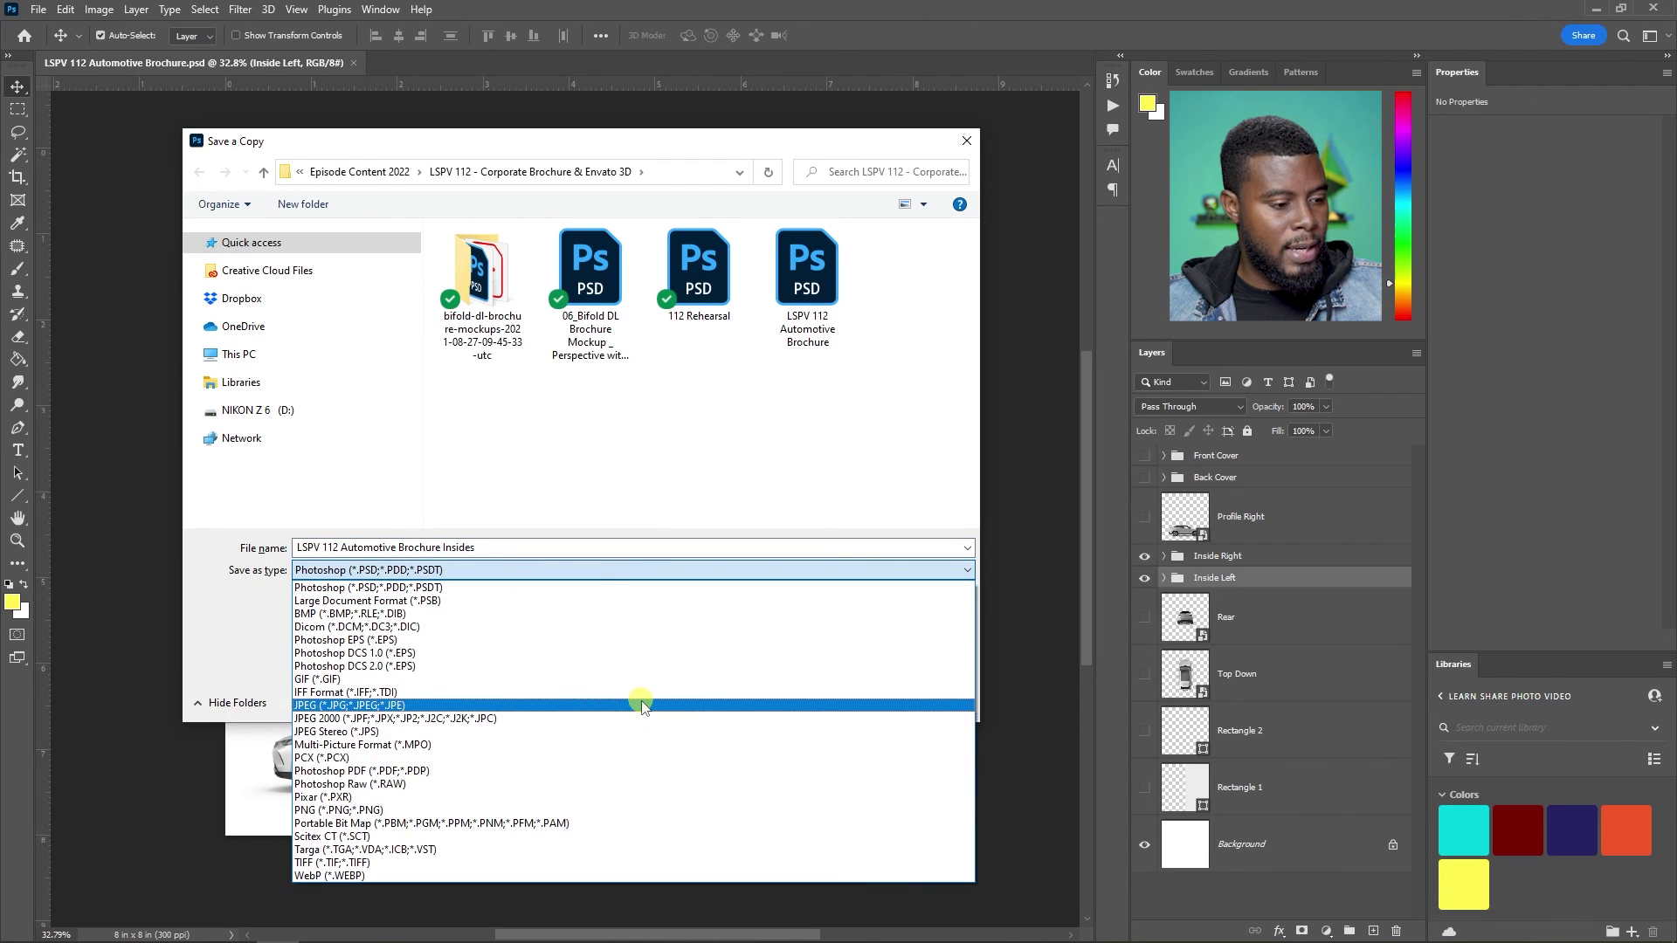
left_click(644, 694)
left_click(839, 700)
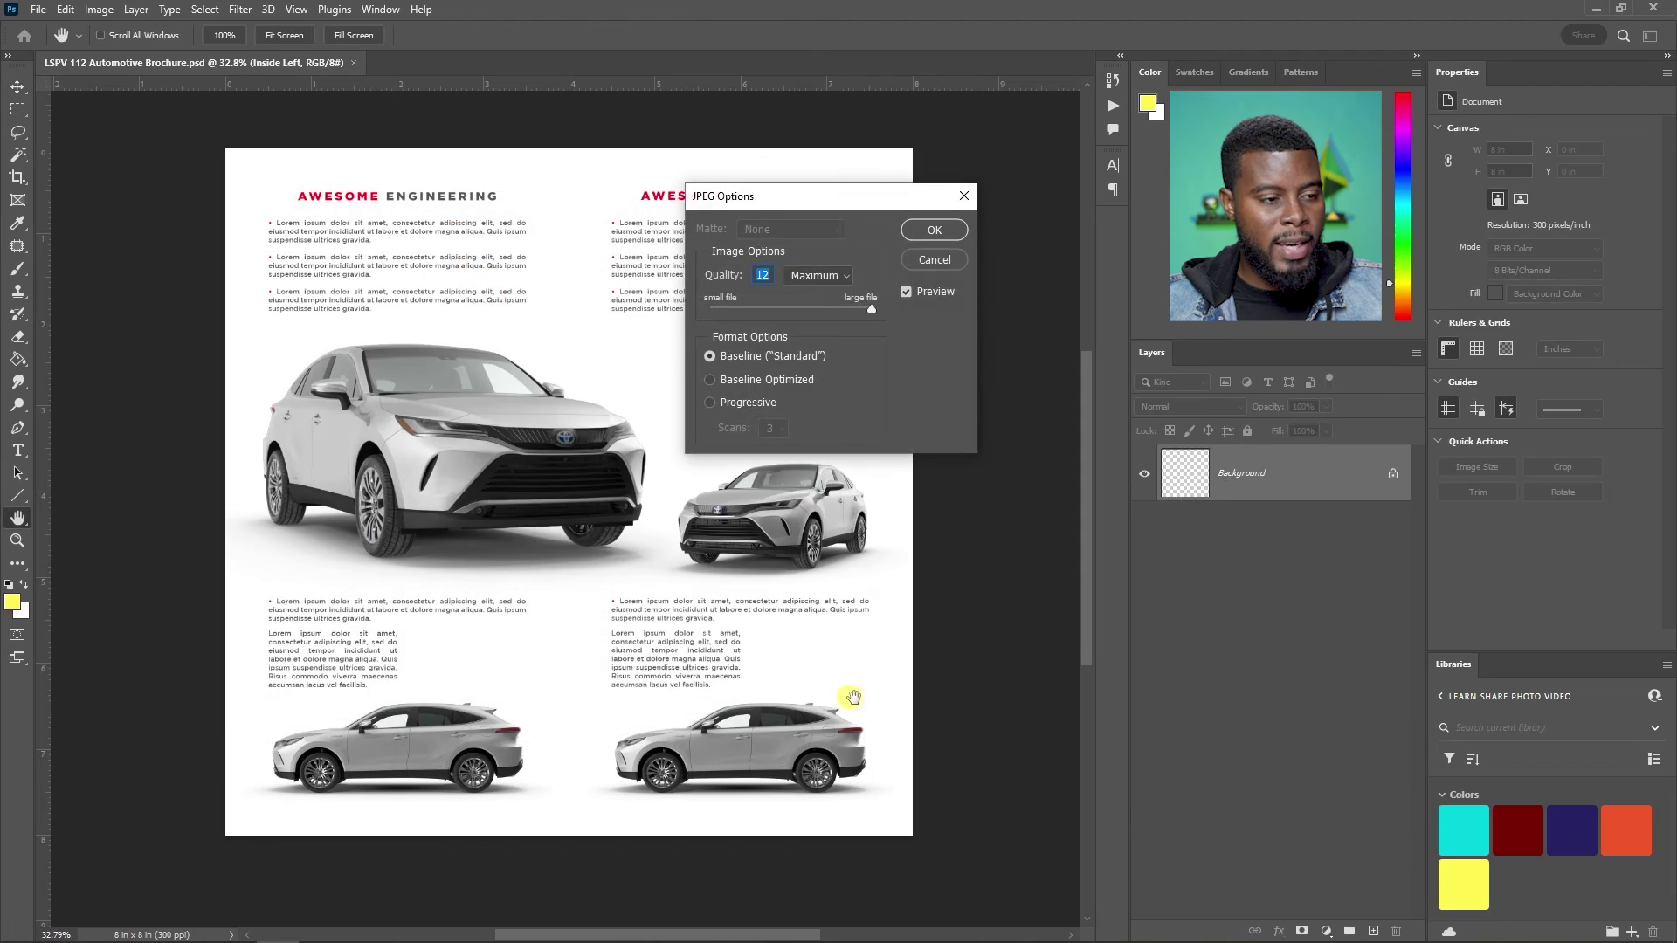
left_click(914, 221)
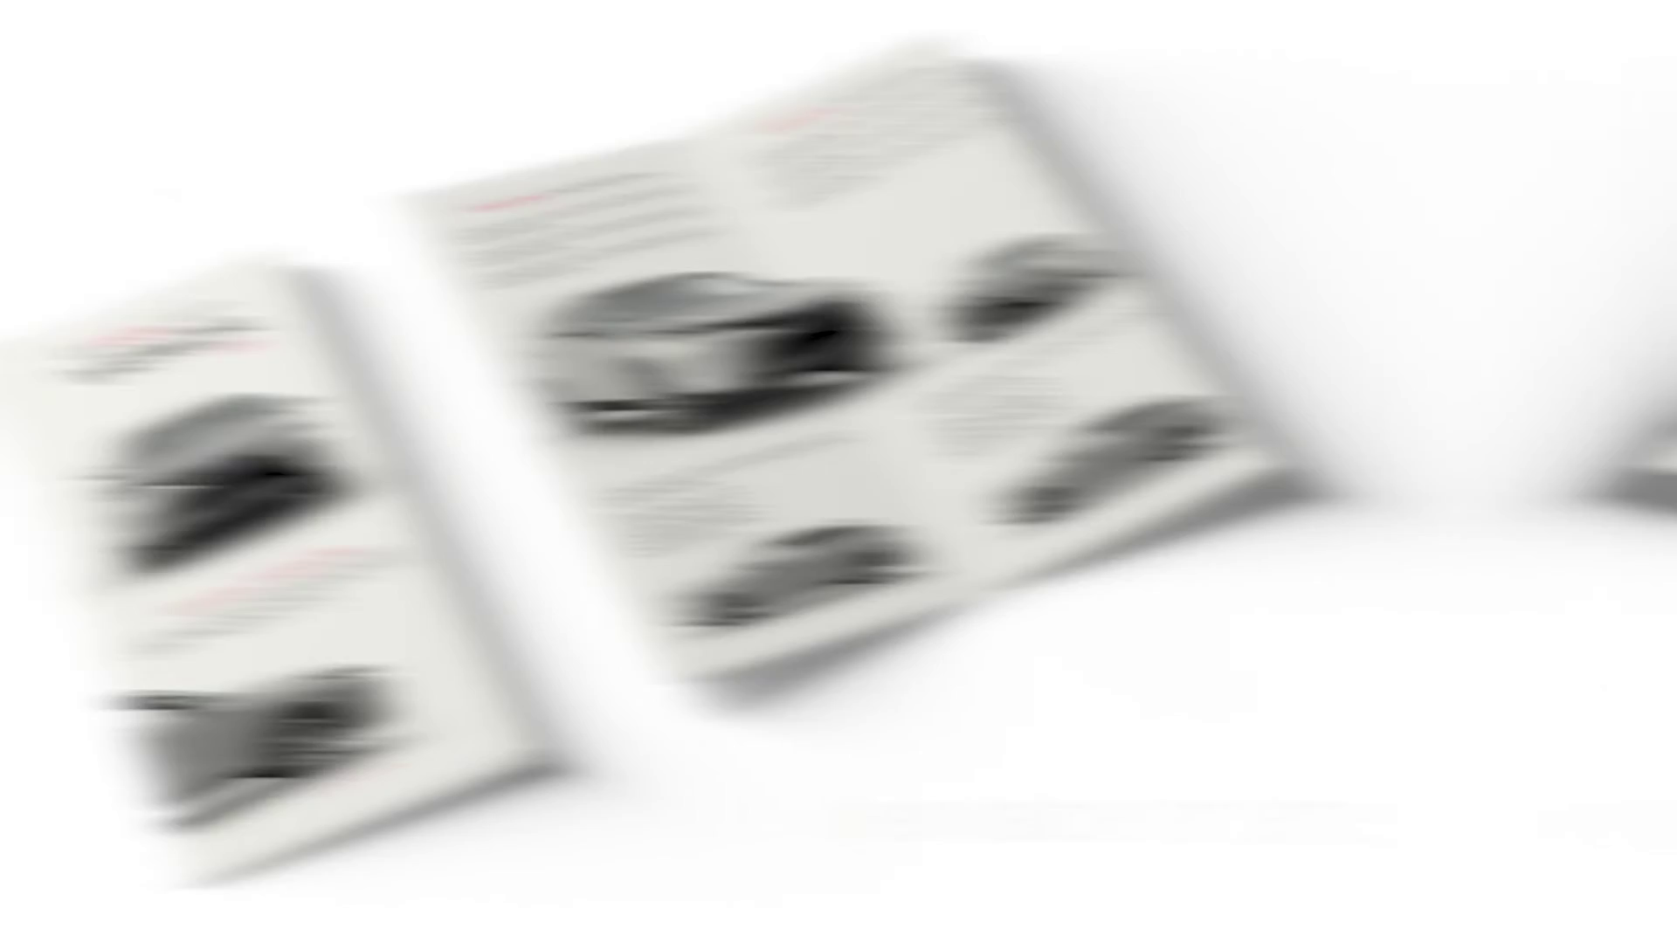